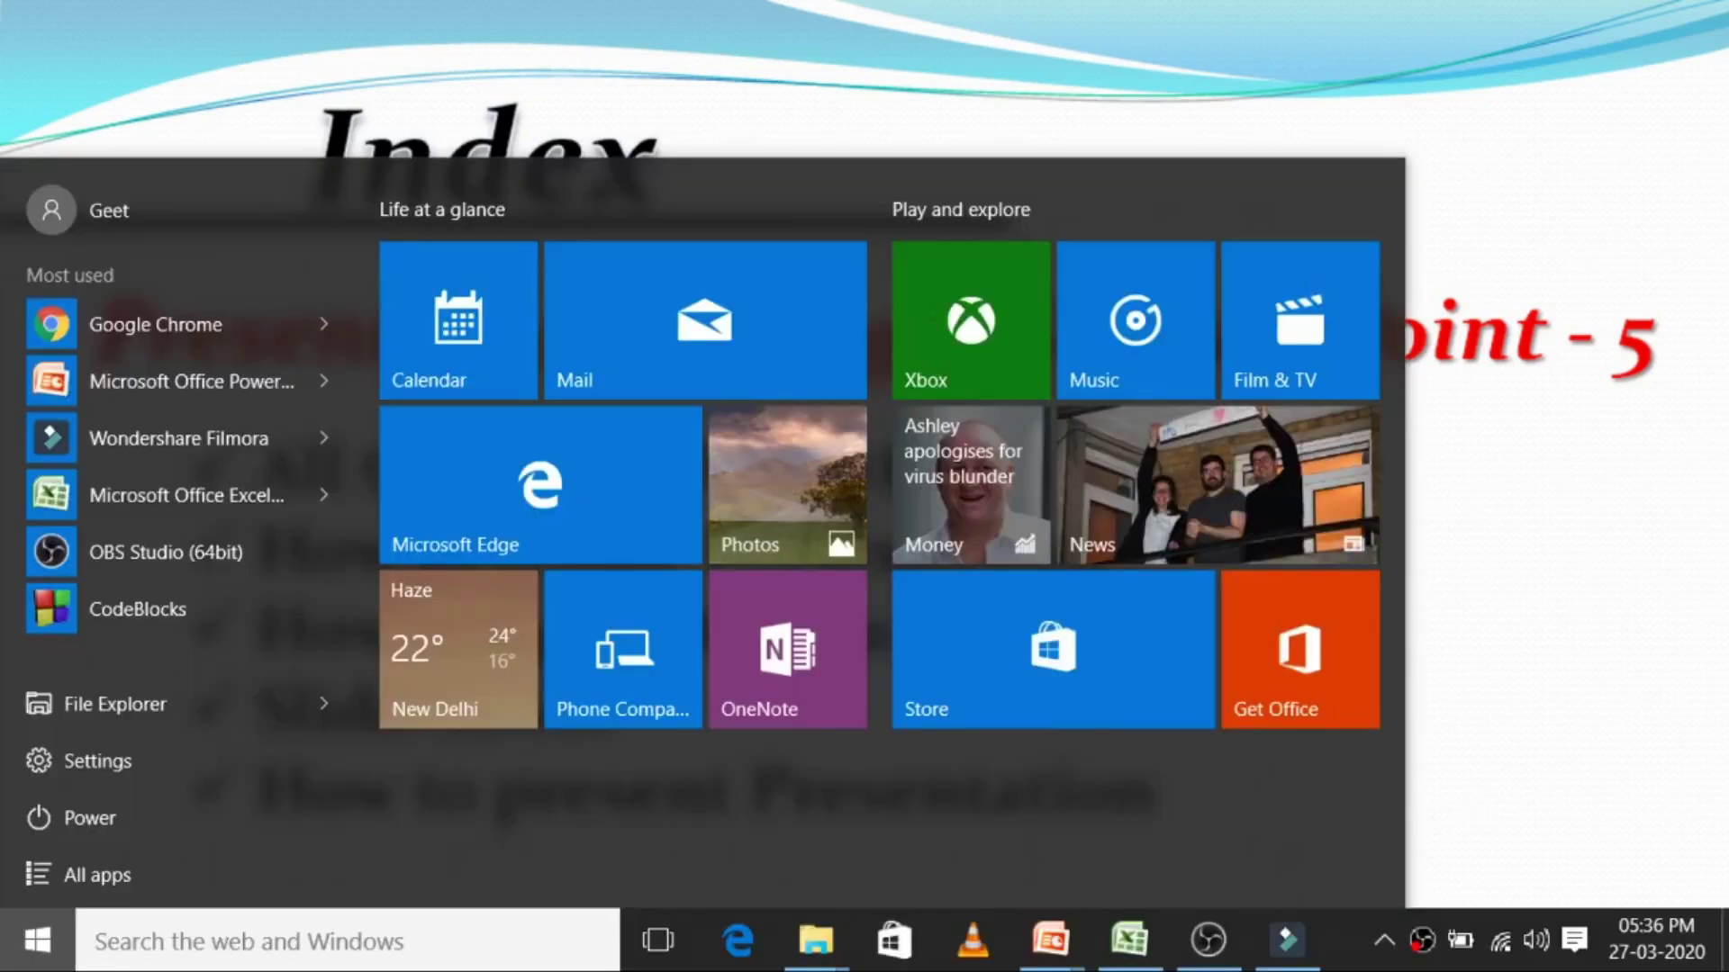
Launch Microsoft Office PowerPoint 2007 from the Start menu's Most used list.
type("p")
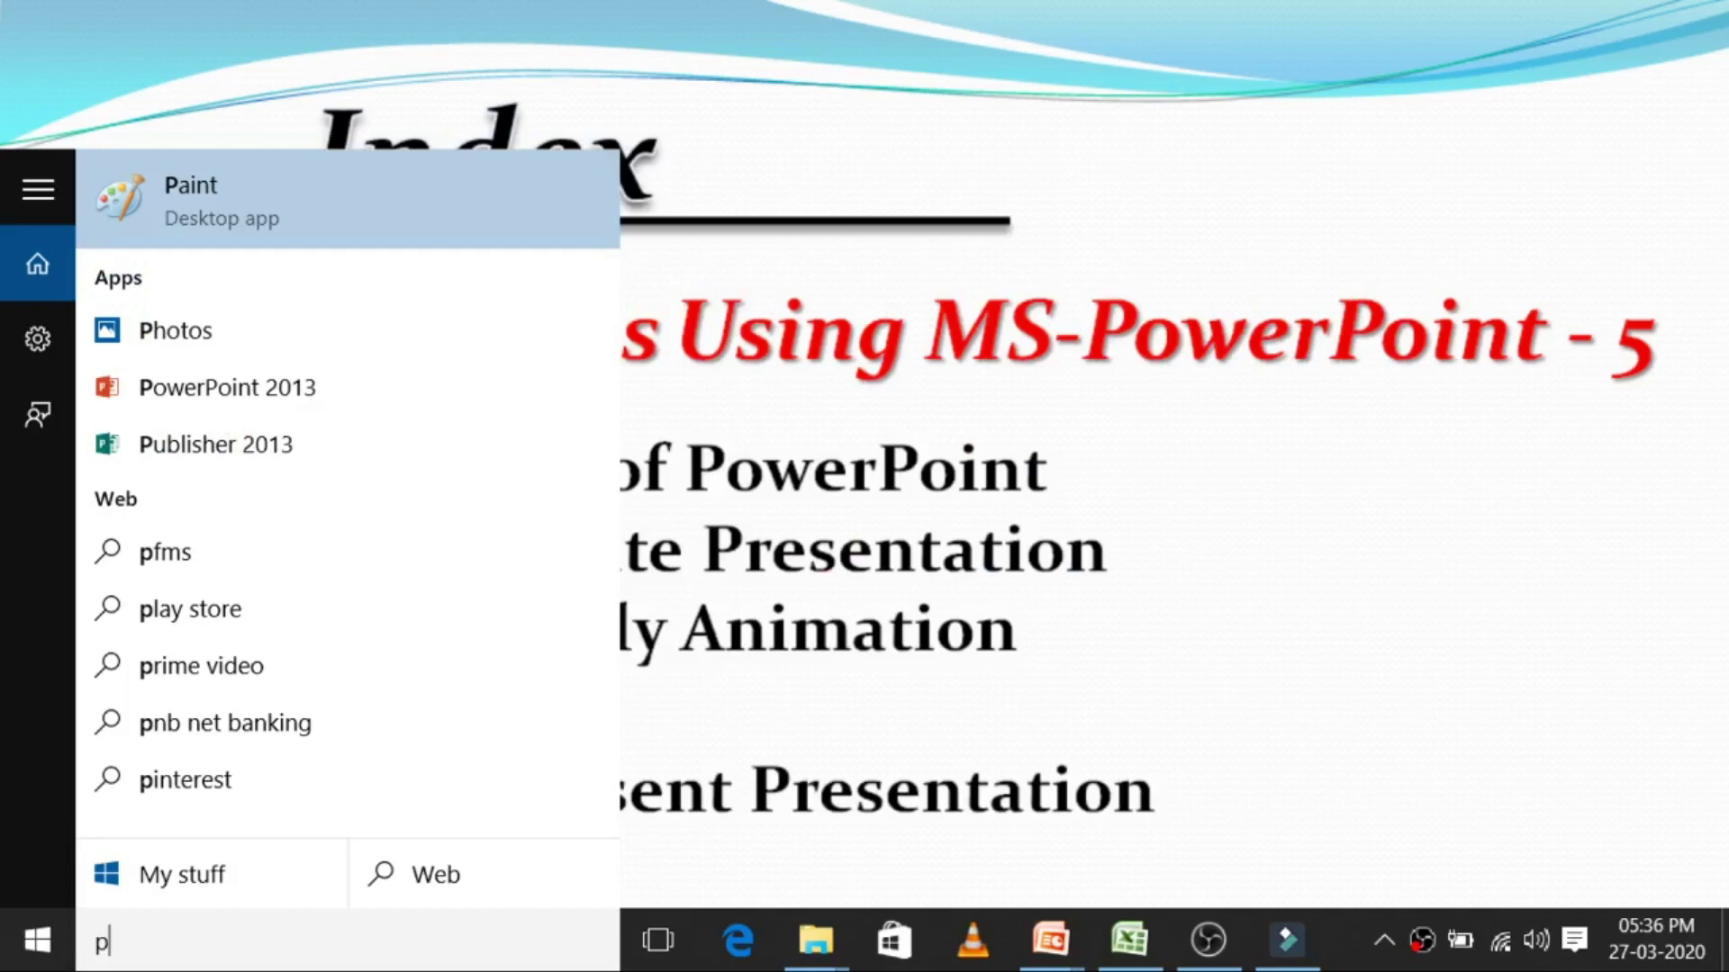
left_click(41, 943)
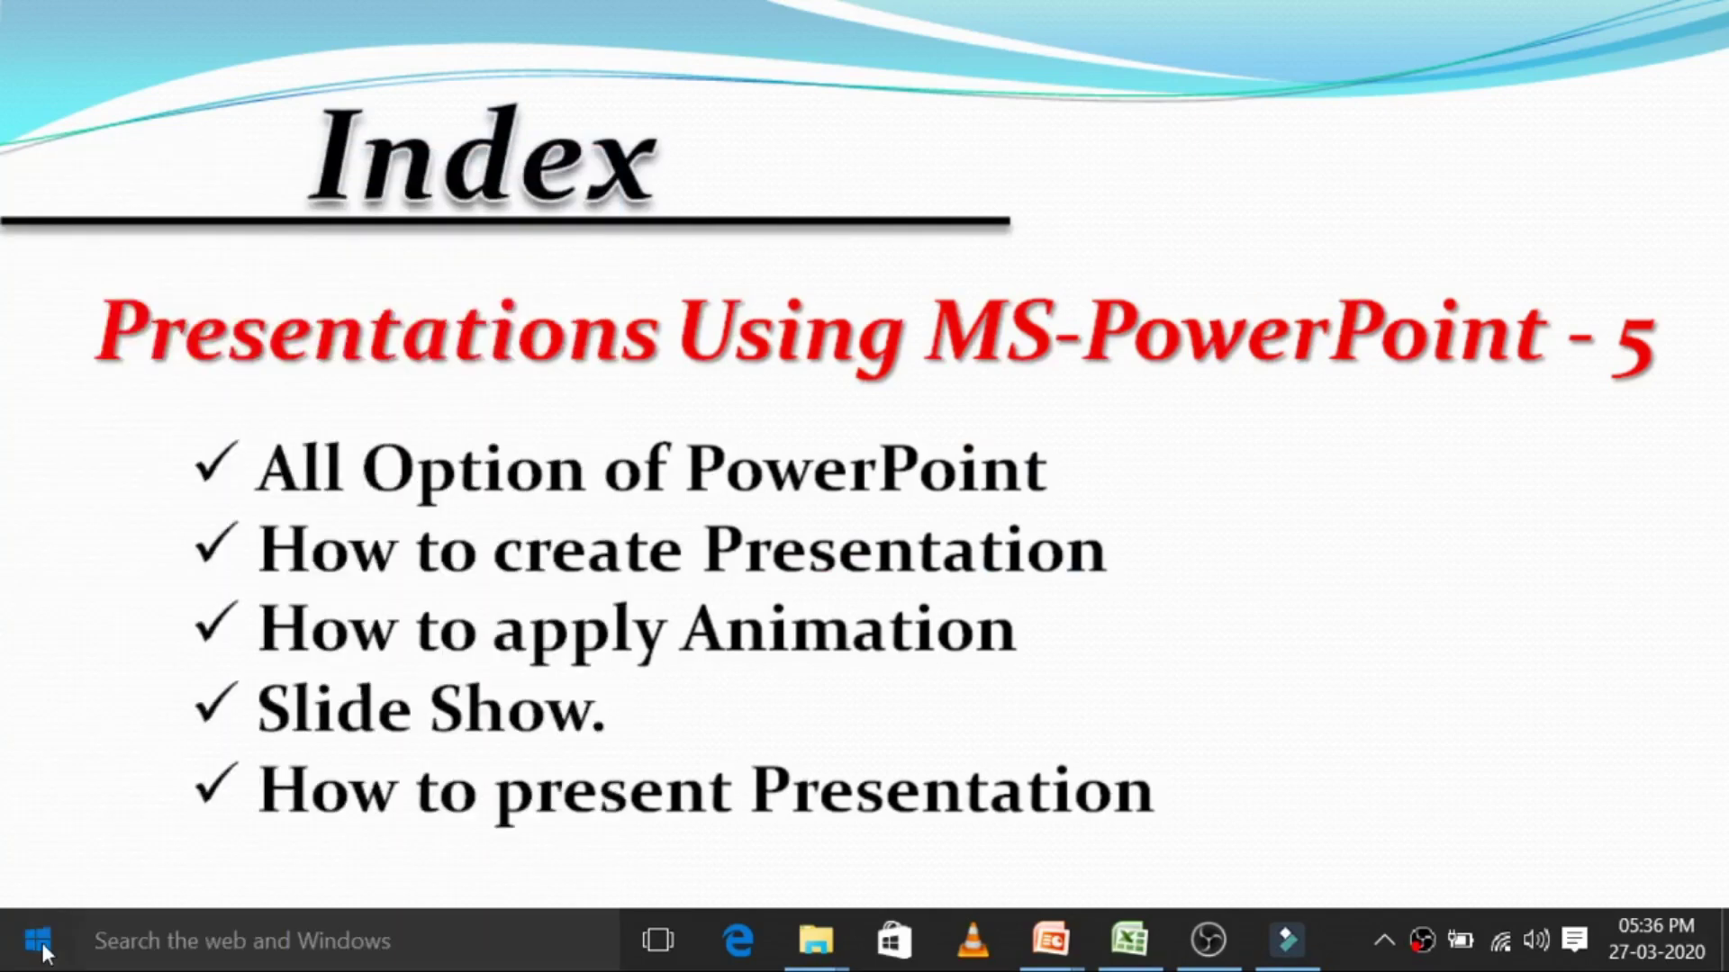
left_click(42, 942)
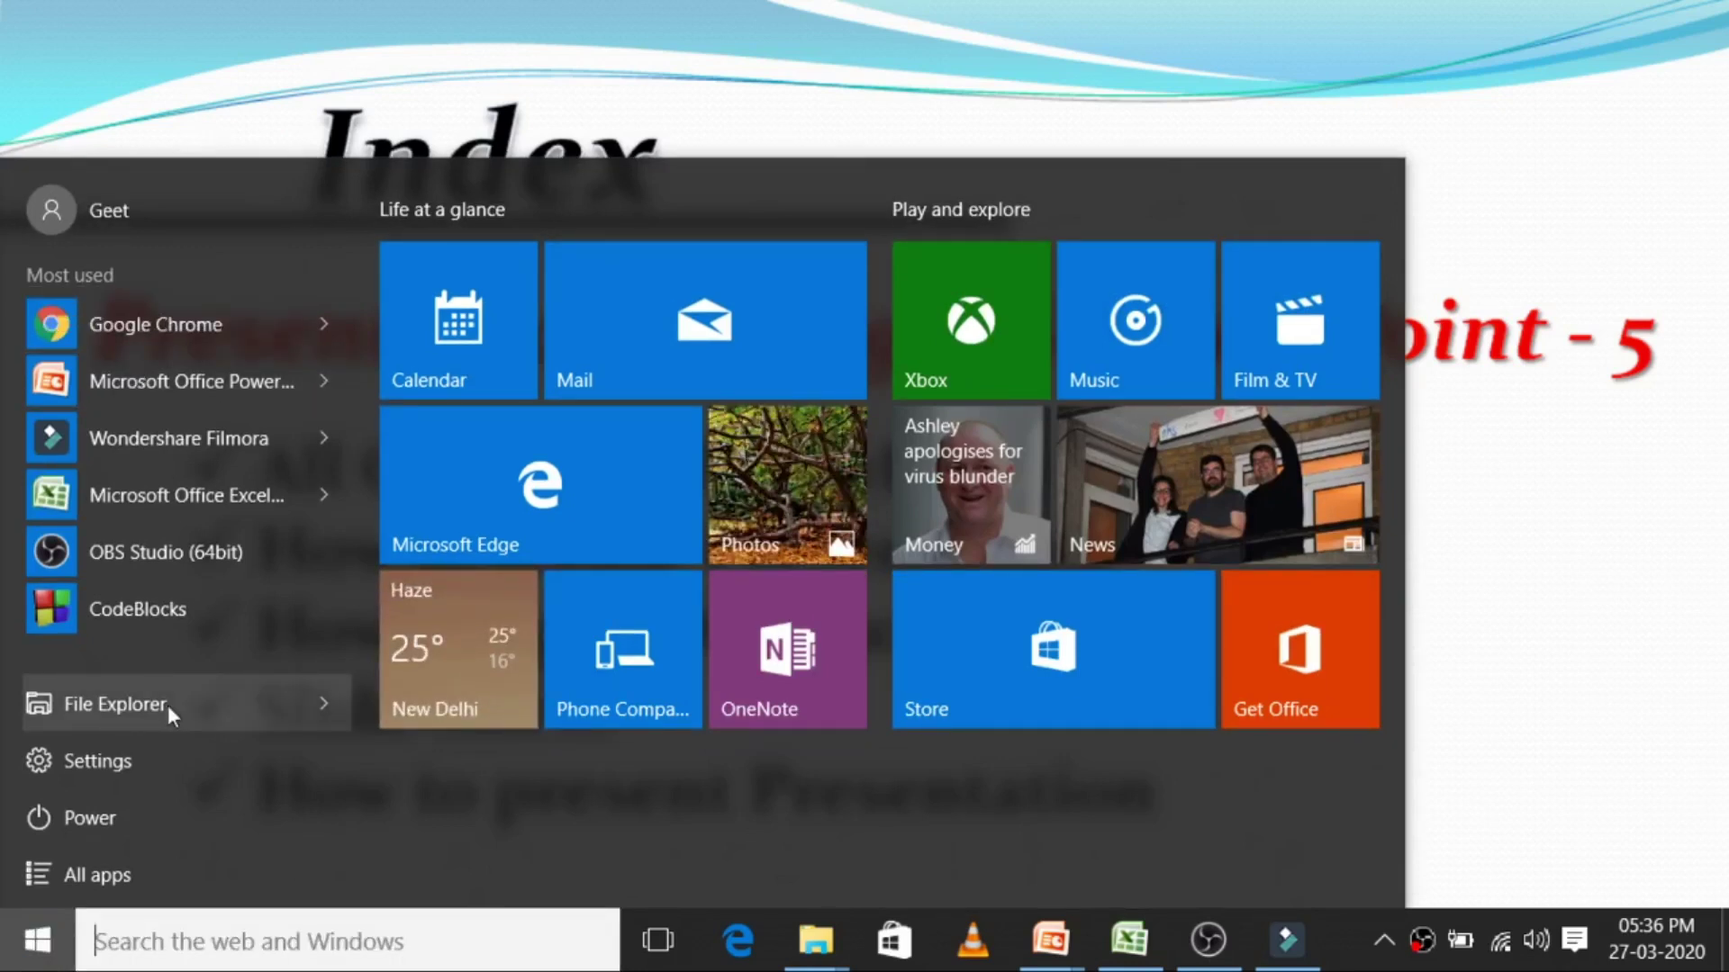
left_click(149, 382)
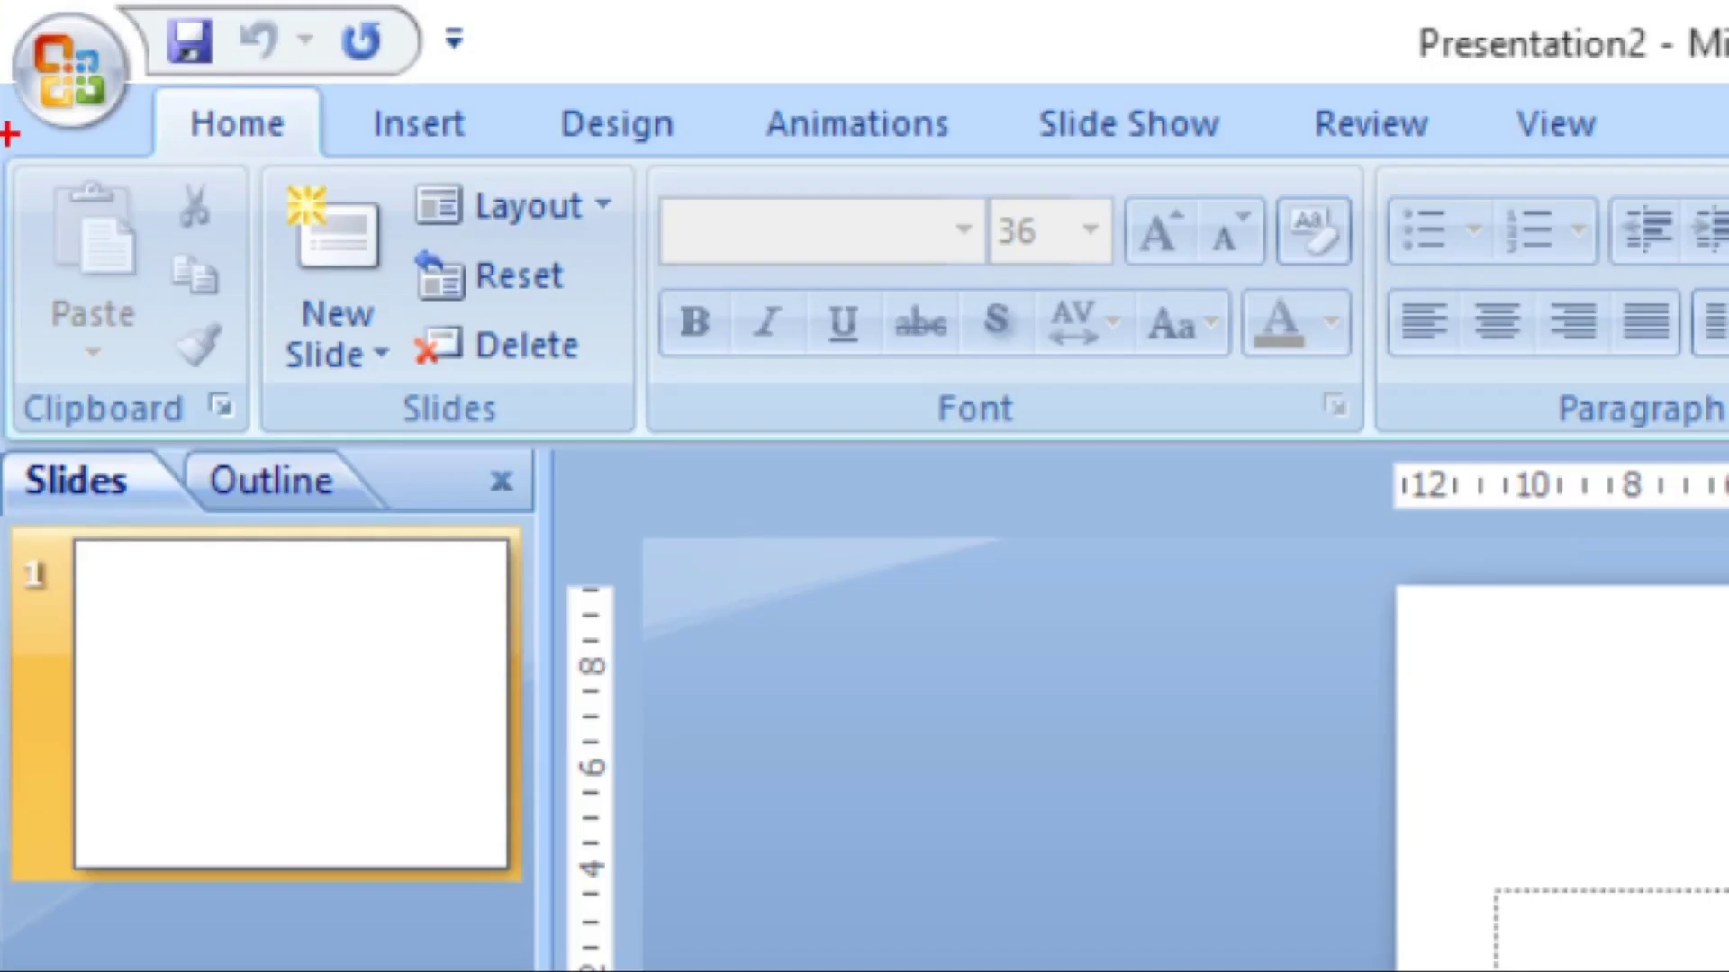
left_click_drag(9, 134, 131, 139)
left_click_drag(423, 64, 494, 46)
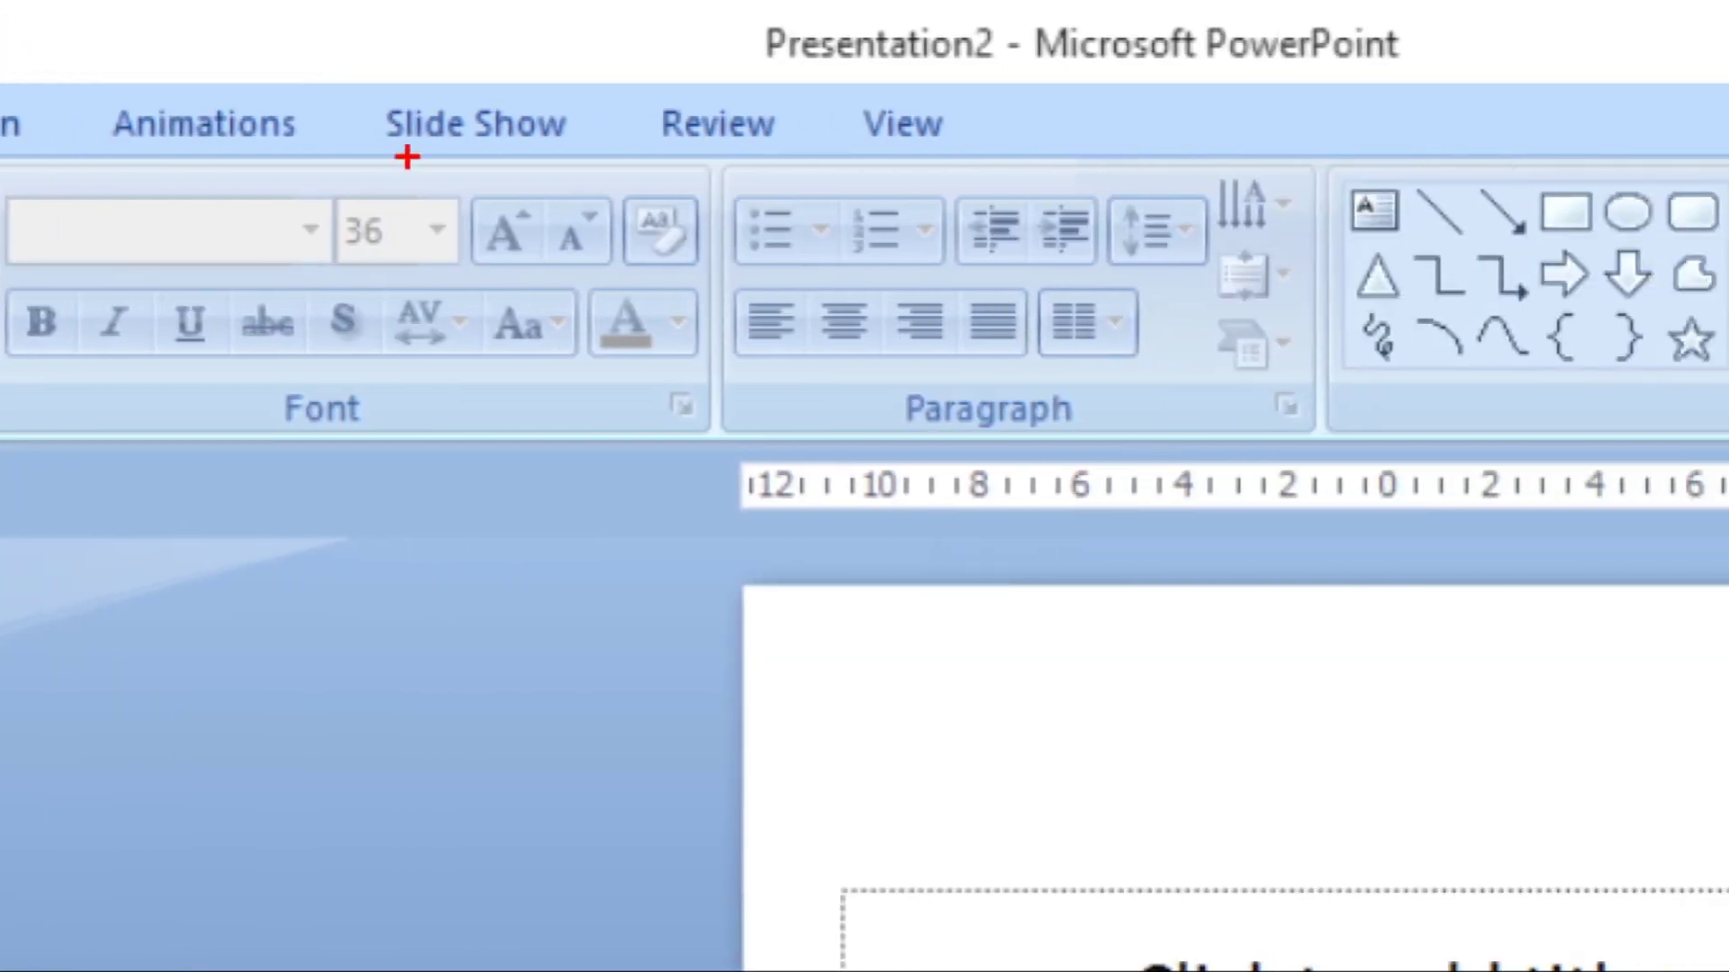
left_click_drag(764, 74, 1405, 41)
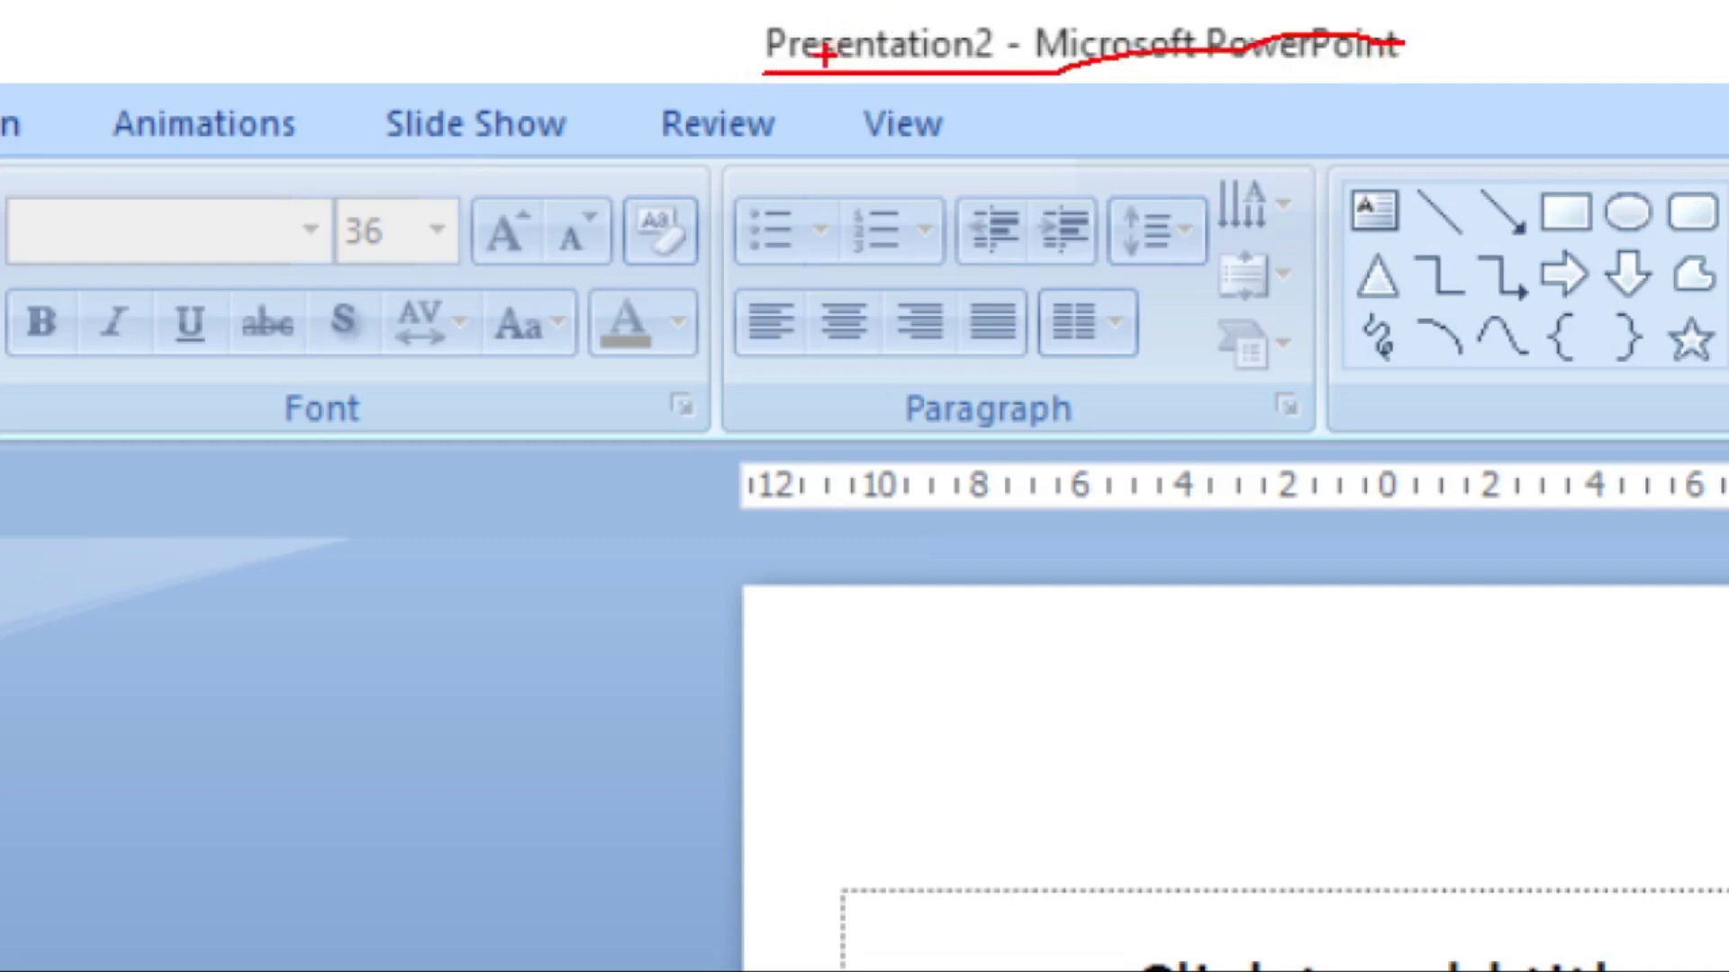
left_click_drag(699, 33, 748, 52)
left_click_drag(1214, 77, 1351, 51)
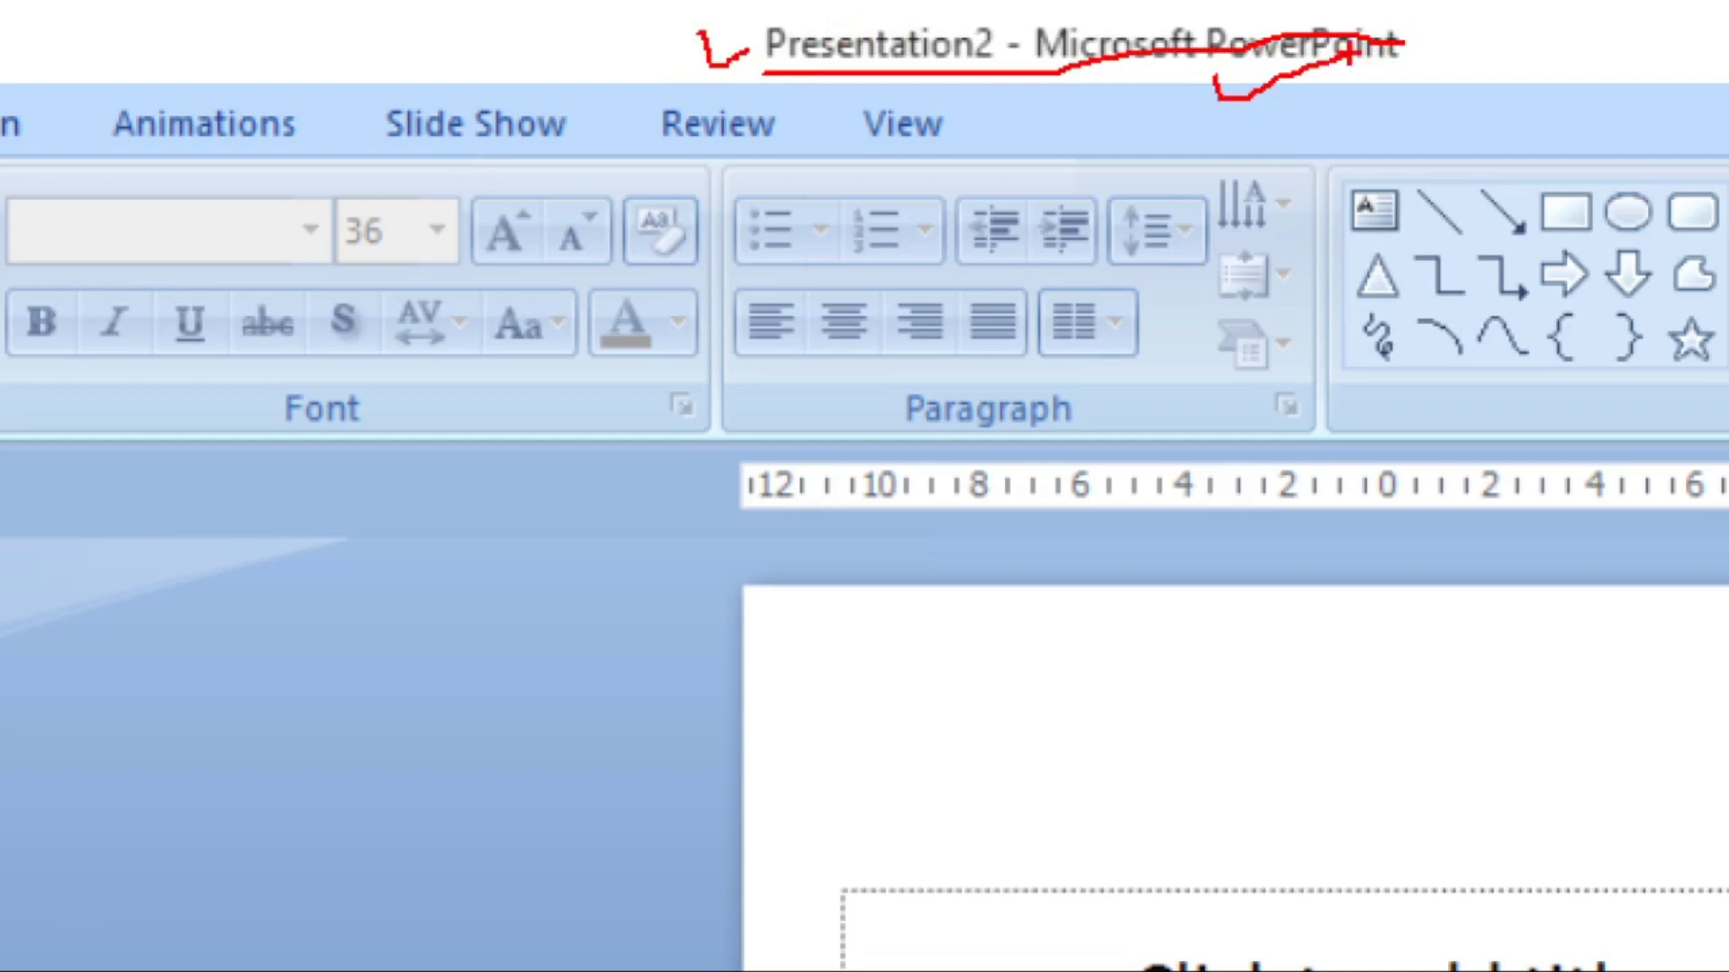
key("ctrl+z")
key("ctrl+z")
key("ctrl+z")
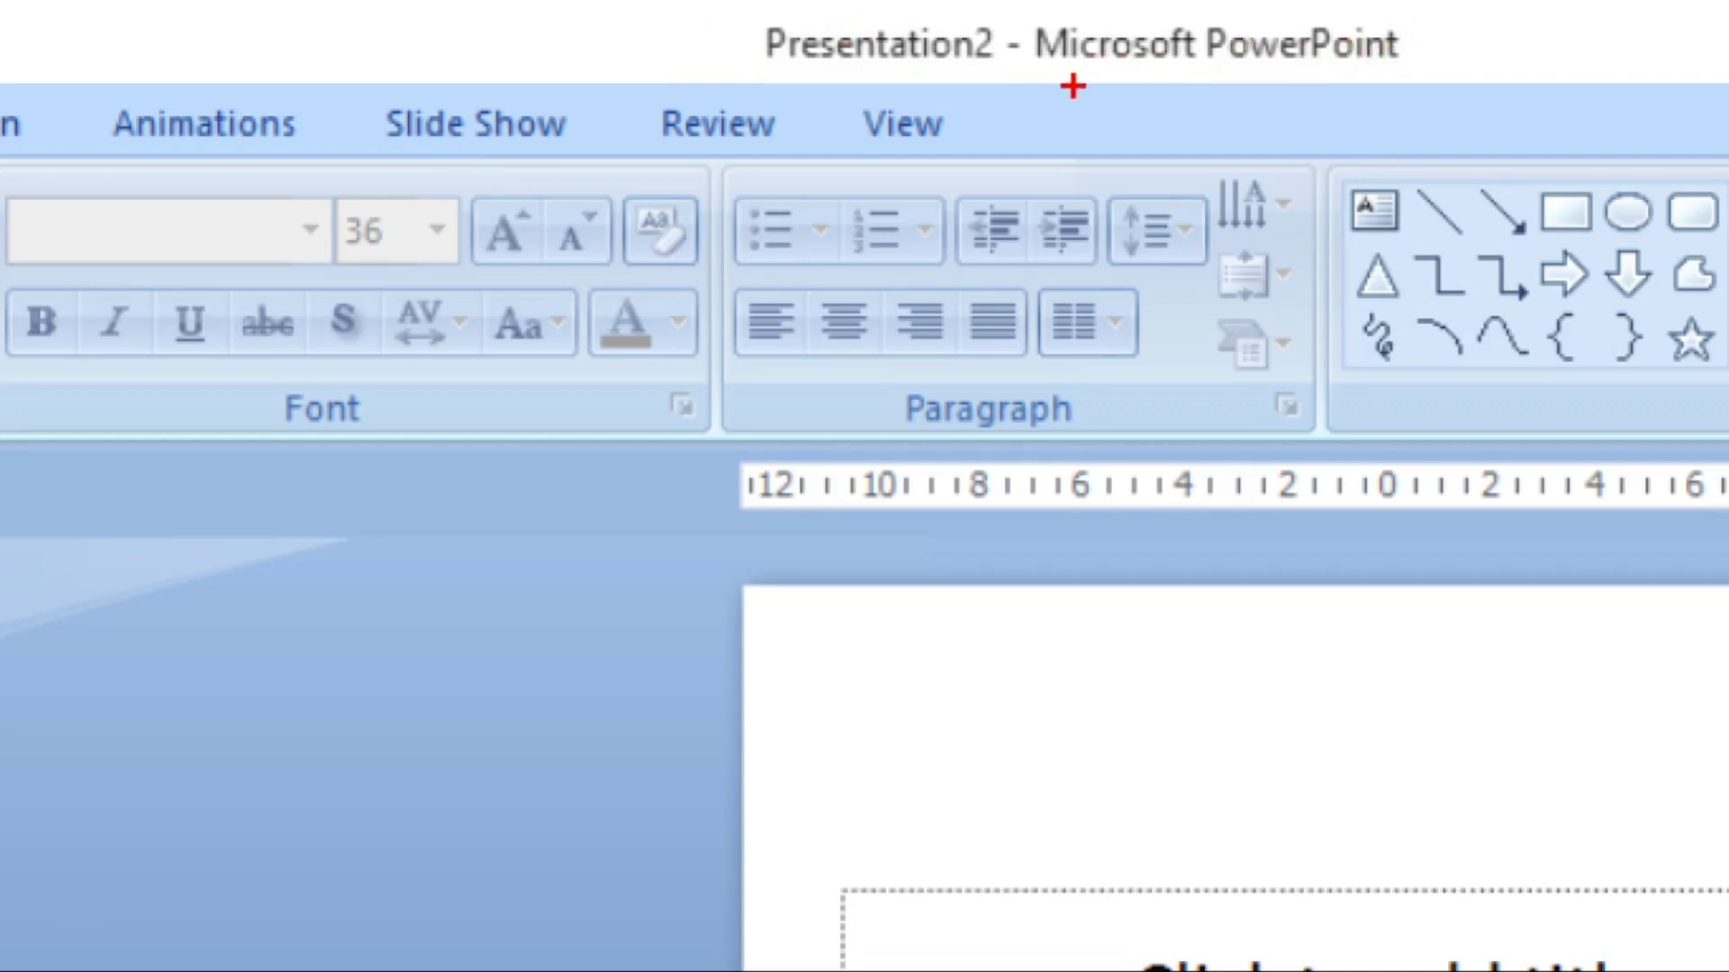
left_click_drag(1073, 86, 1416, 61)
left_click_drag(759, 76, 955, 97)
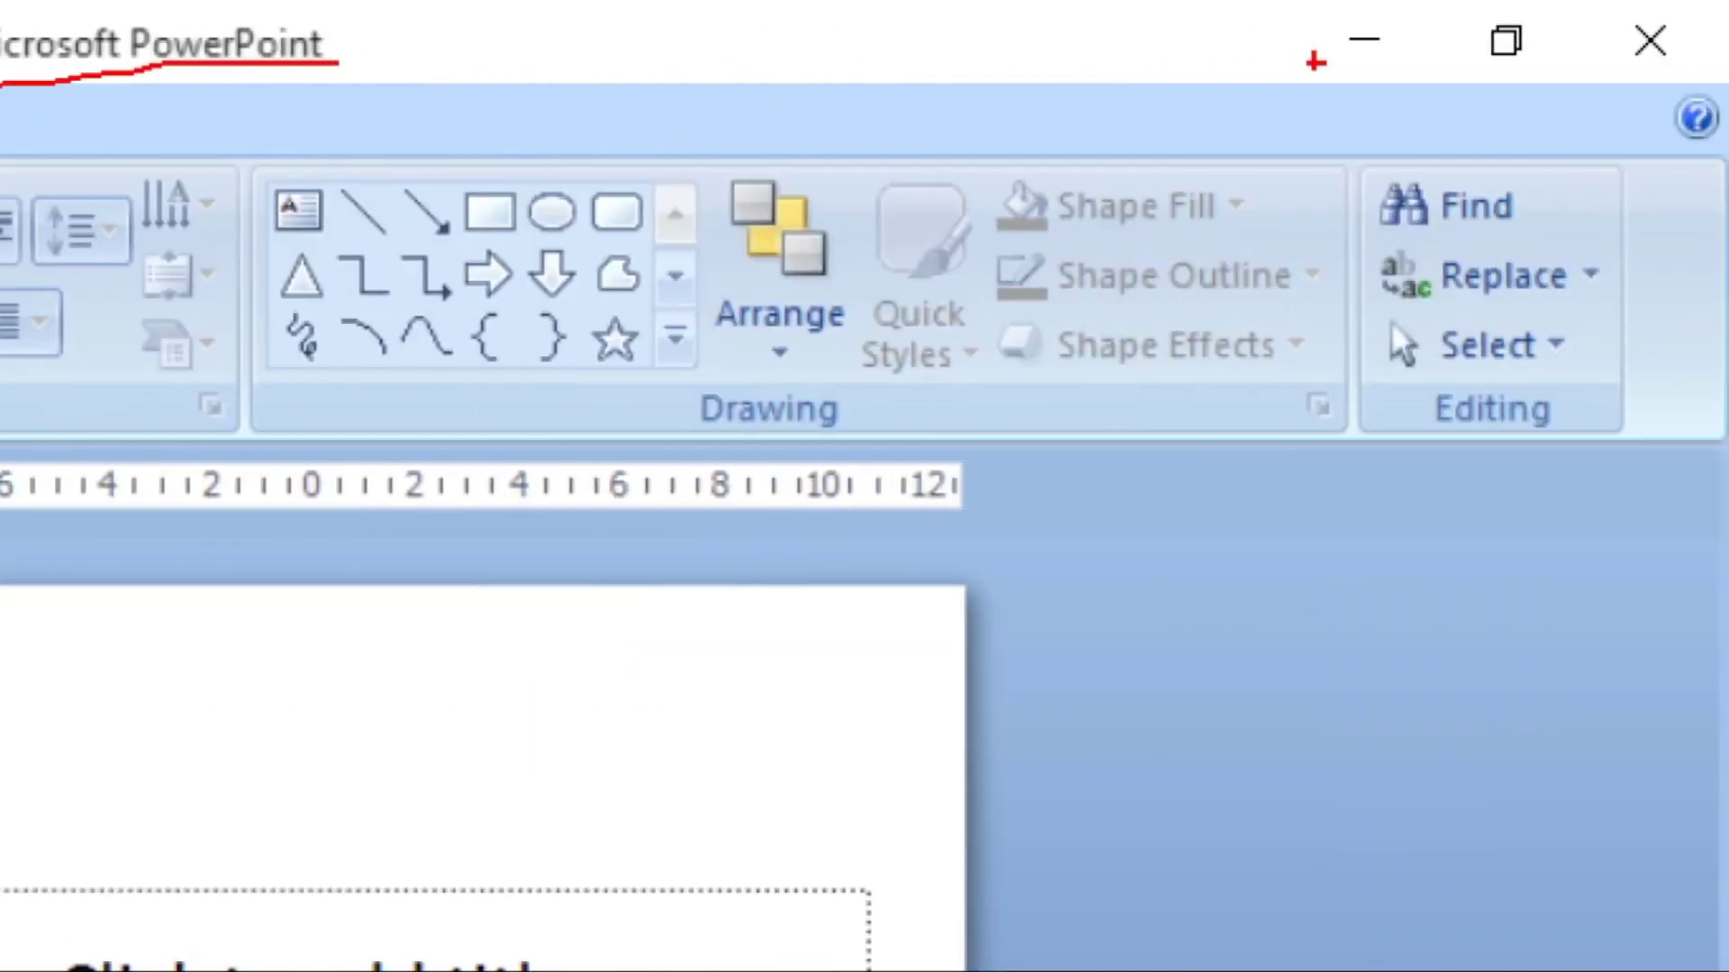
left_click_drag(1292, 4, 1724, 59)
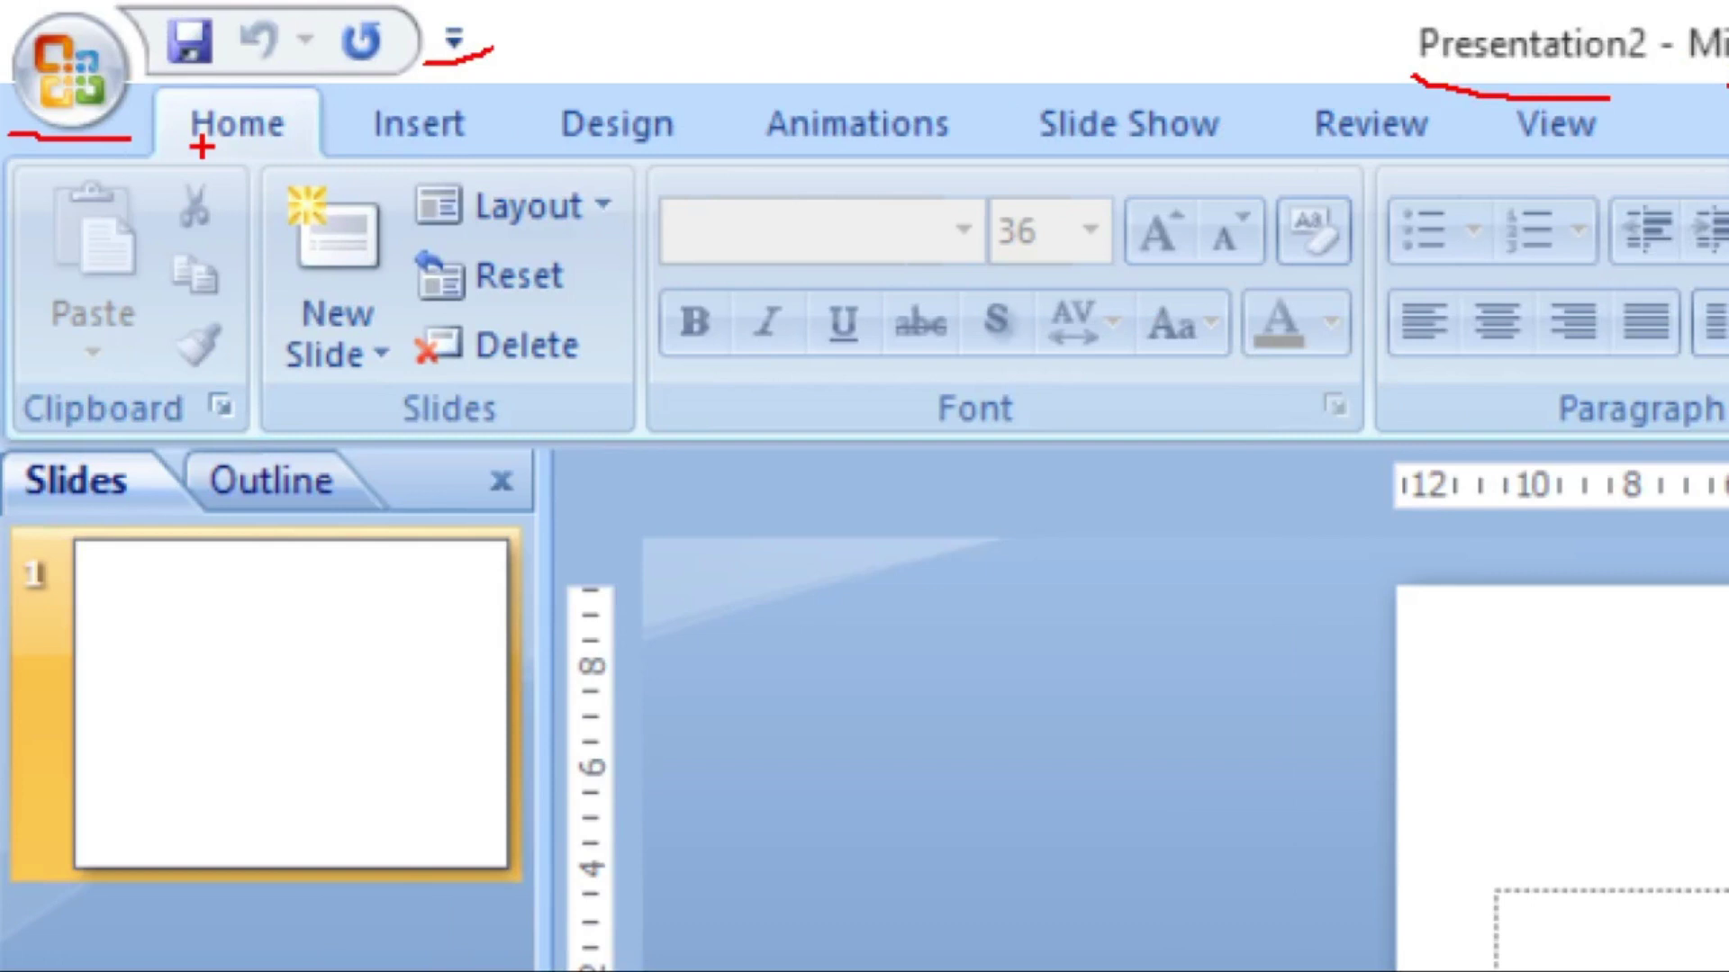
left_click_drag(201, 147, 1661, 154)
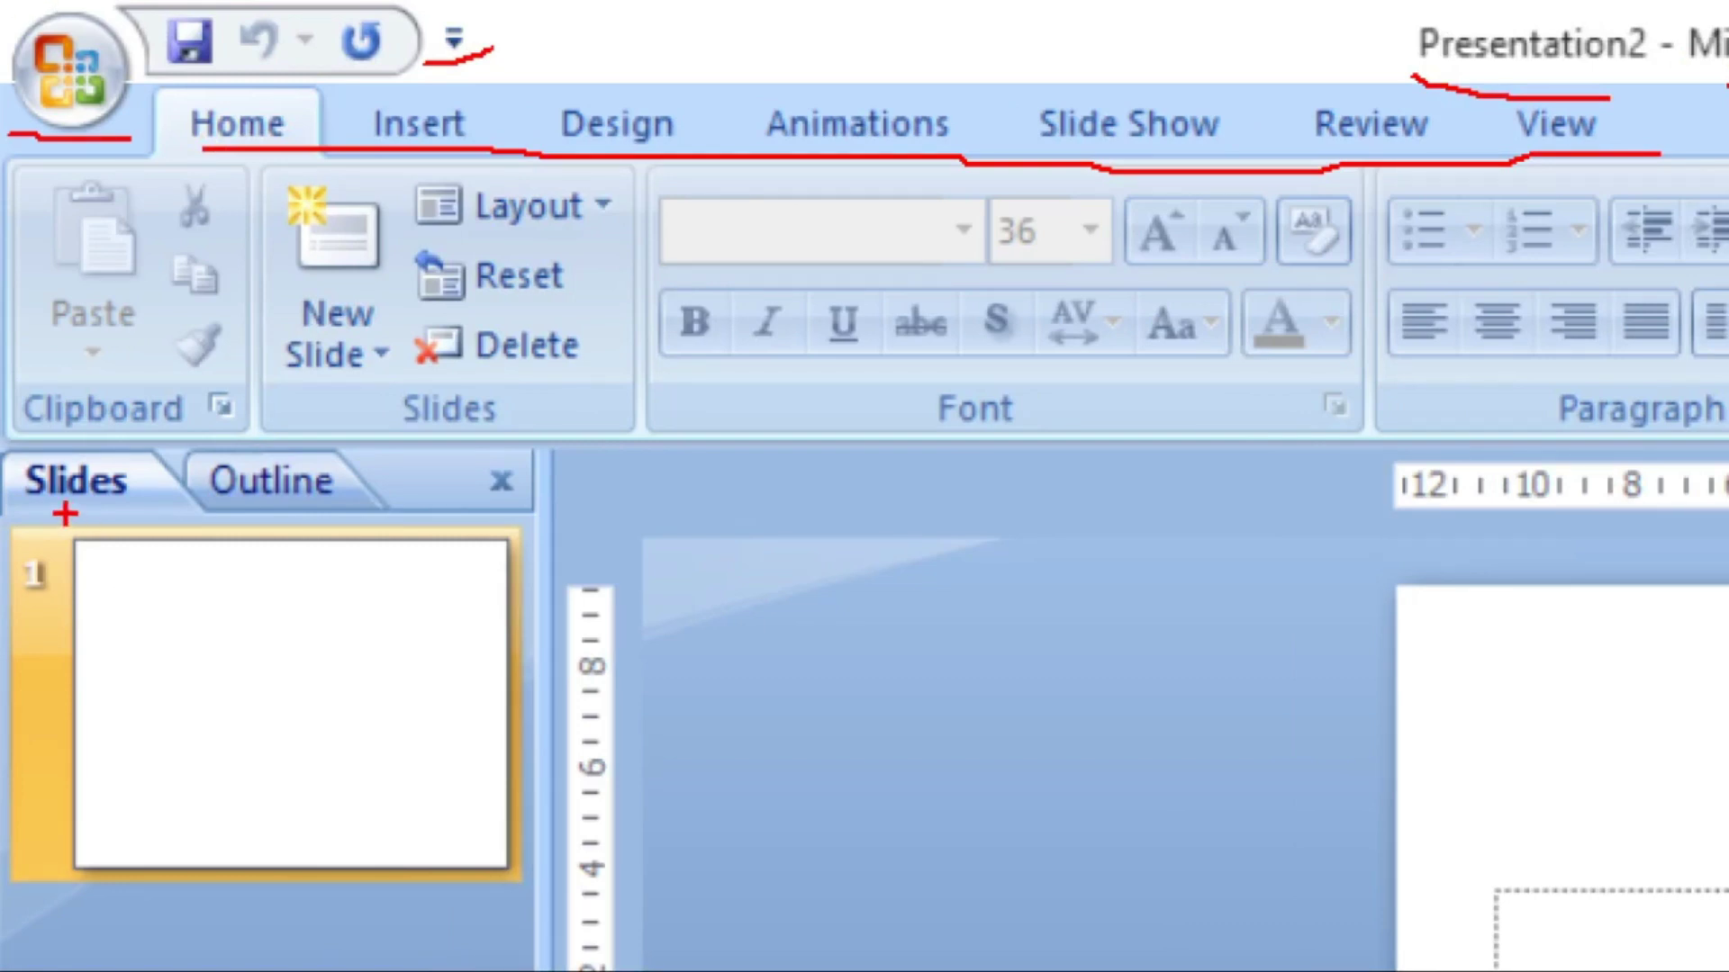
left_click_drag(65, 513, 367, 488)
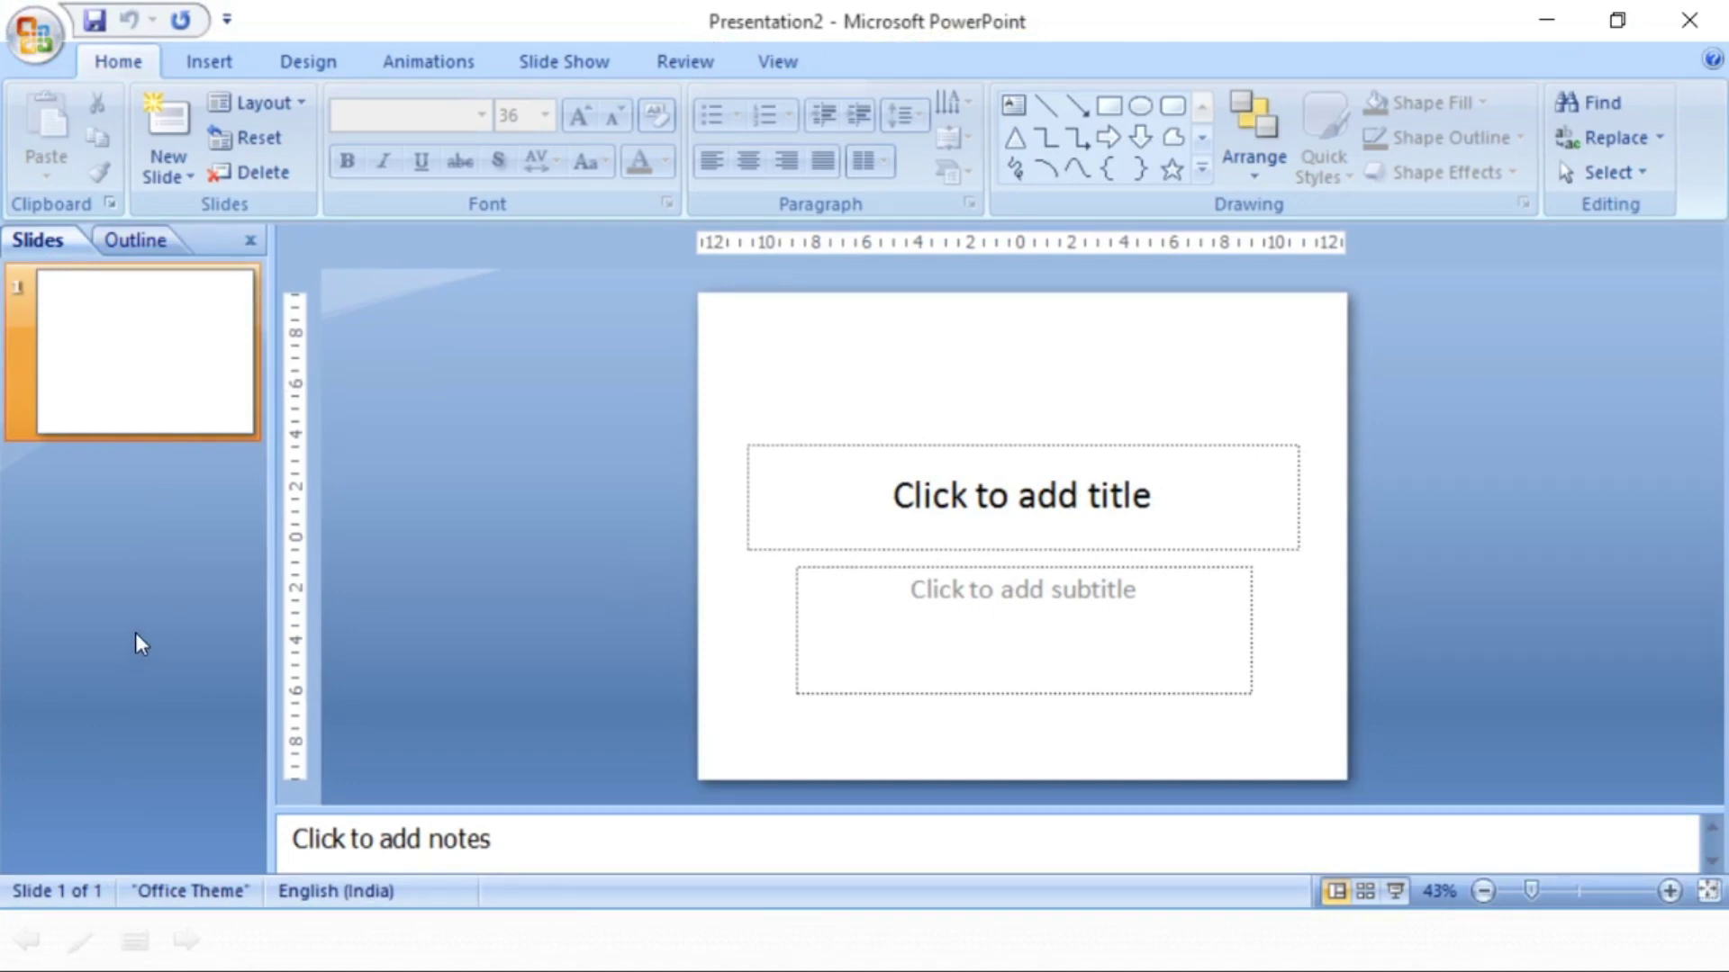
Enlarge the notes pane, type and erase test text 'dfdfghdf', then collapse the notes area.
left_click(171, 723)
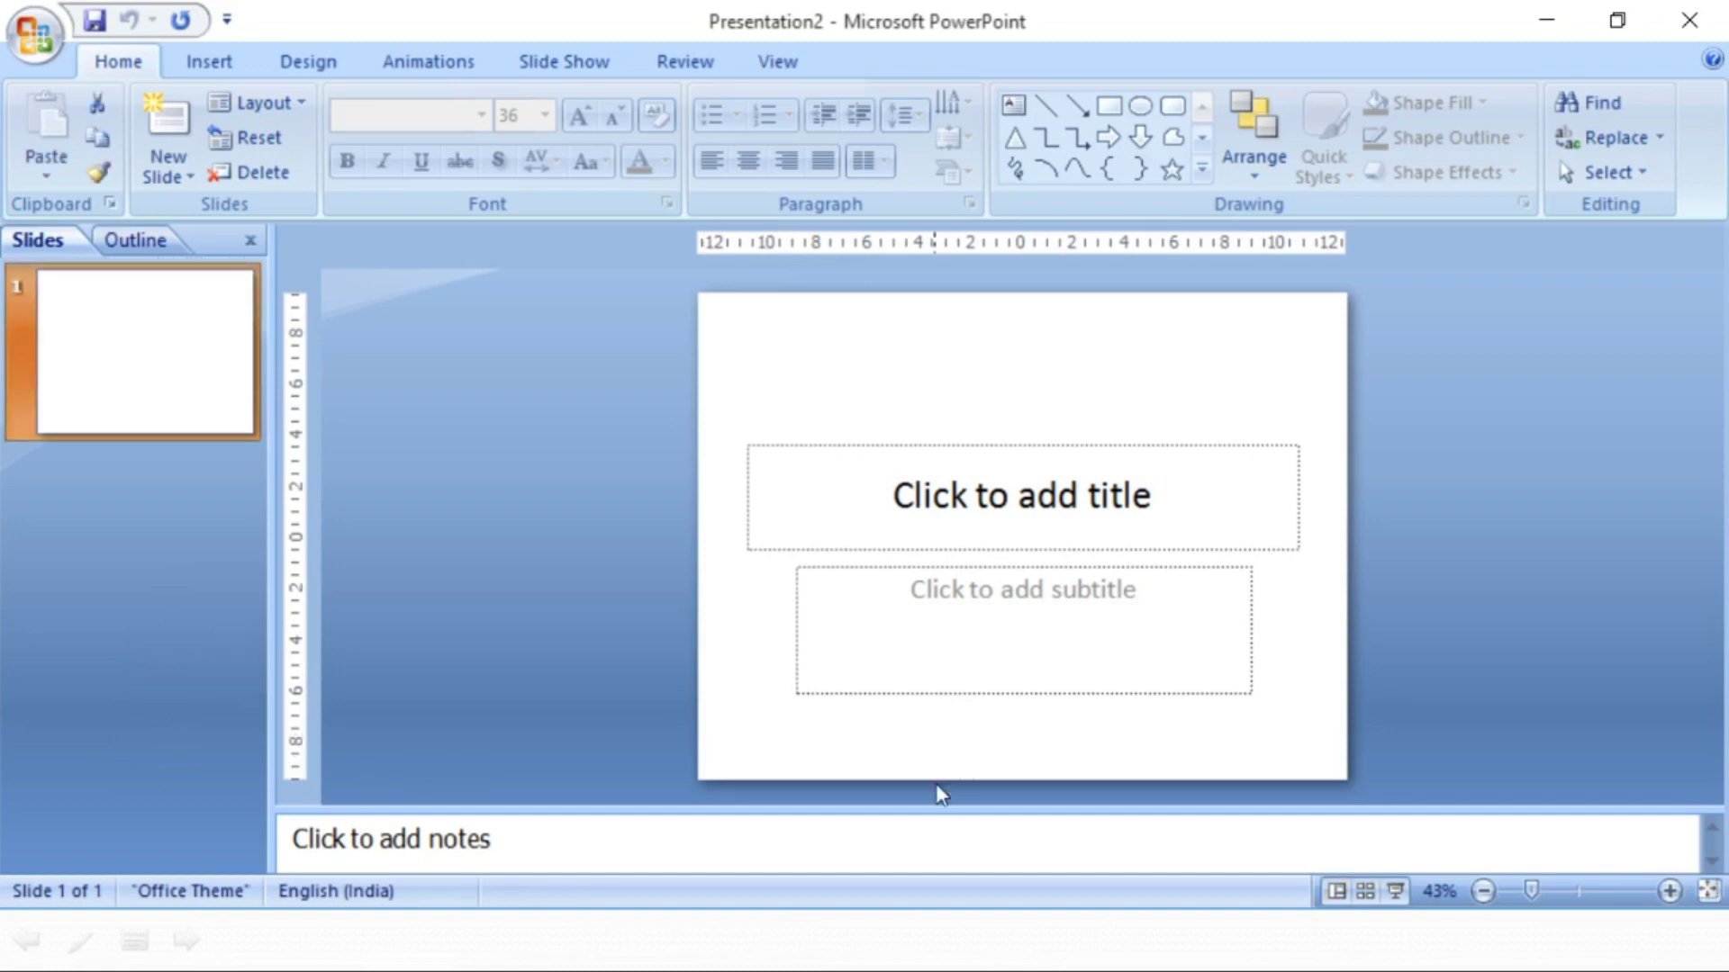
left_click_drag(954, 806, 953, 677)
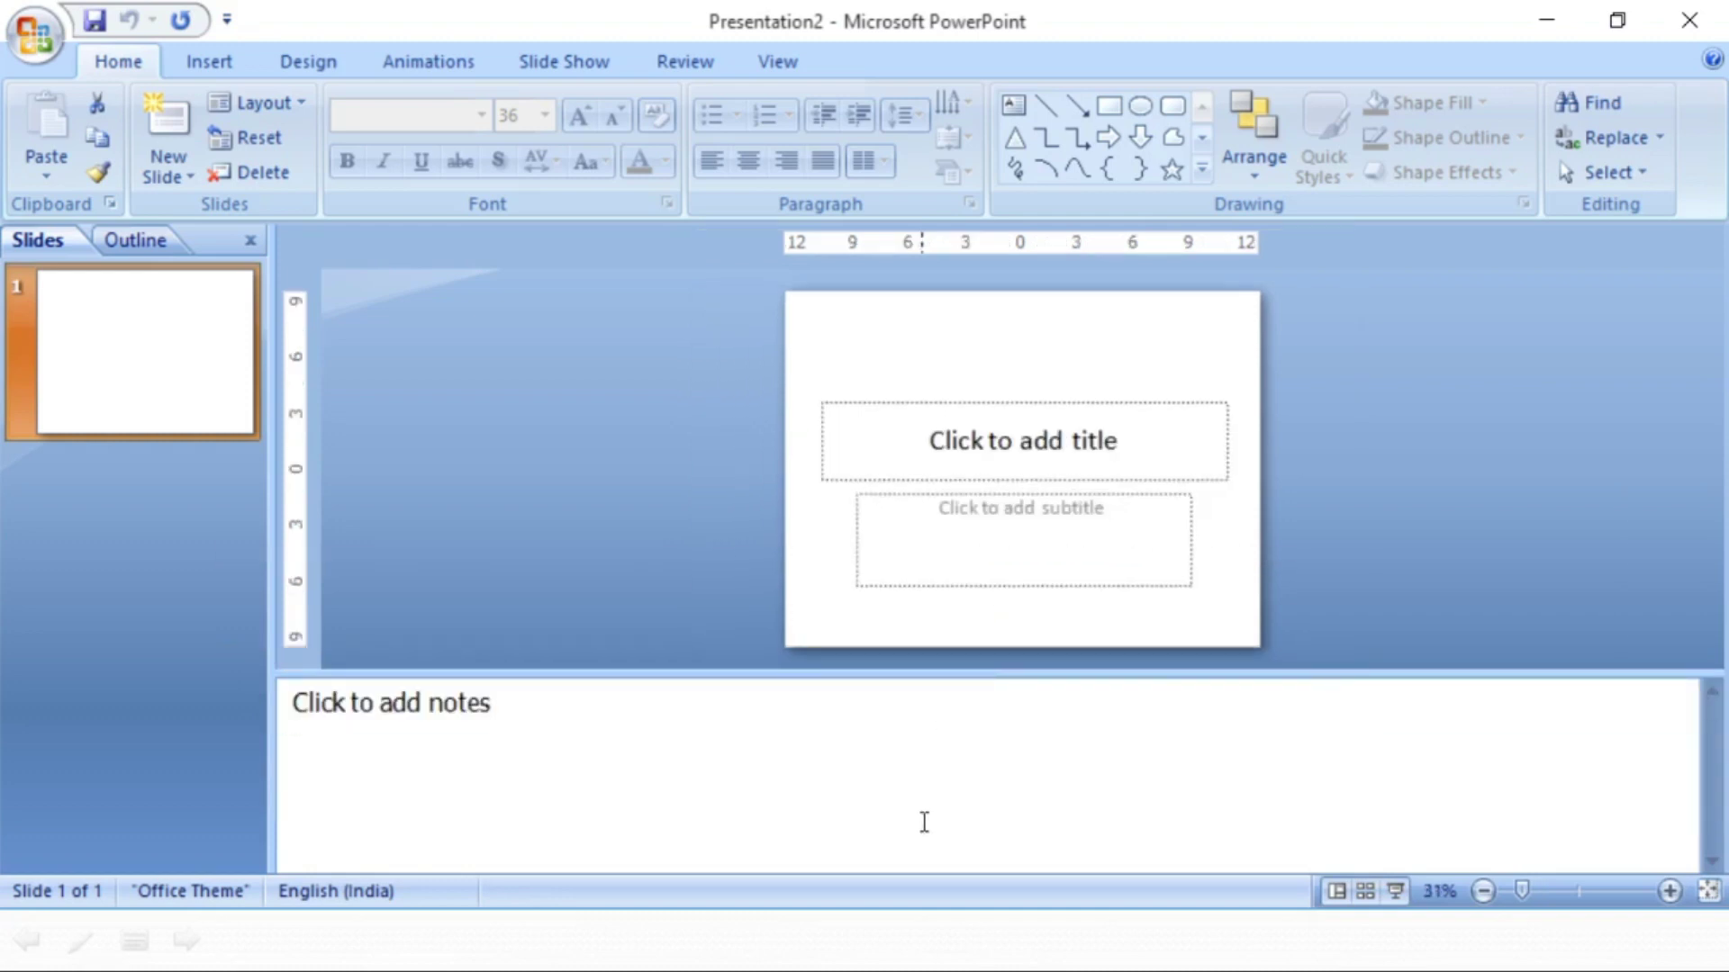
left_click(956, 784)
type("dfdfghdf")
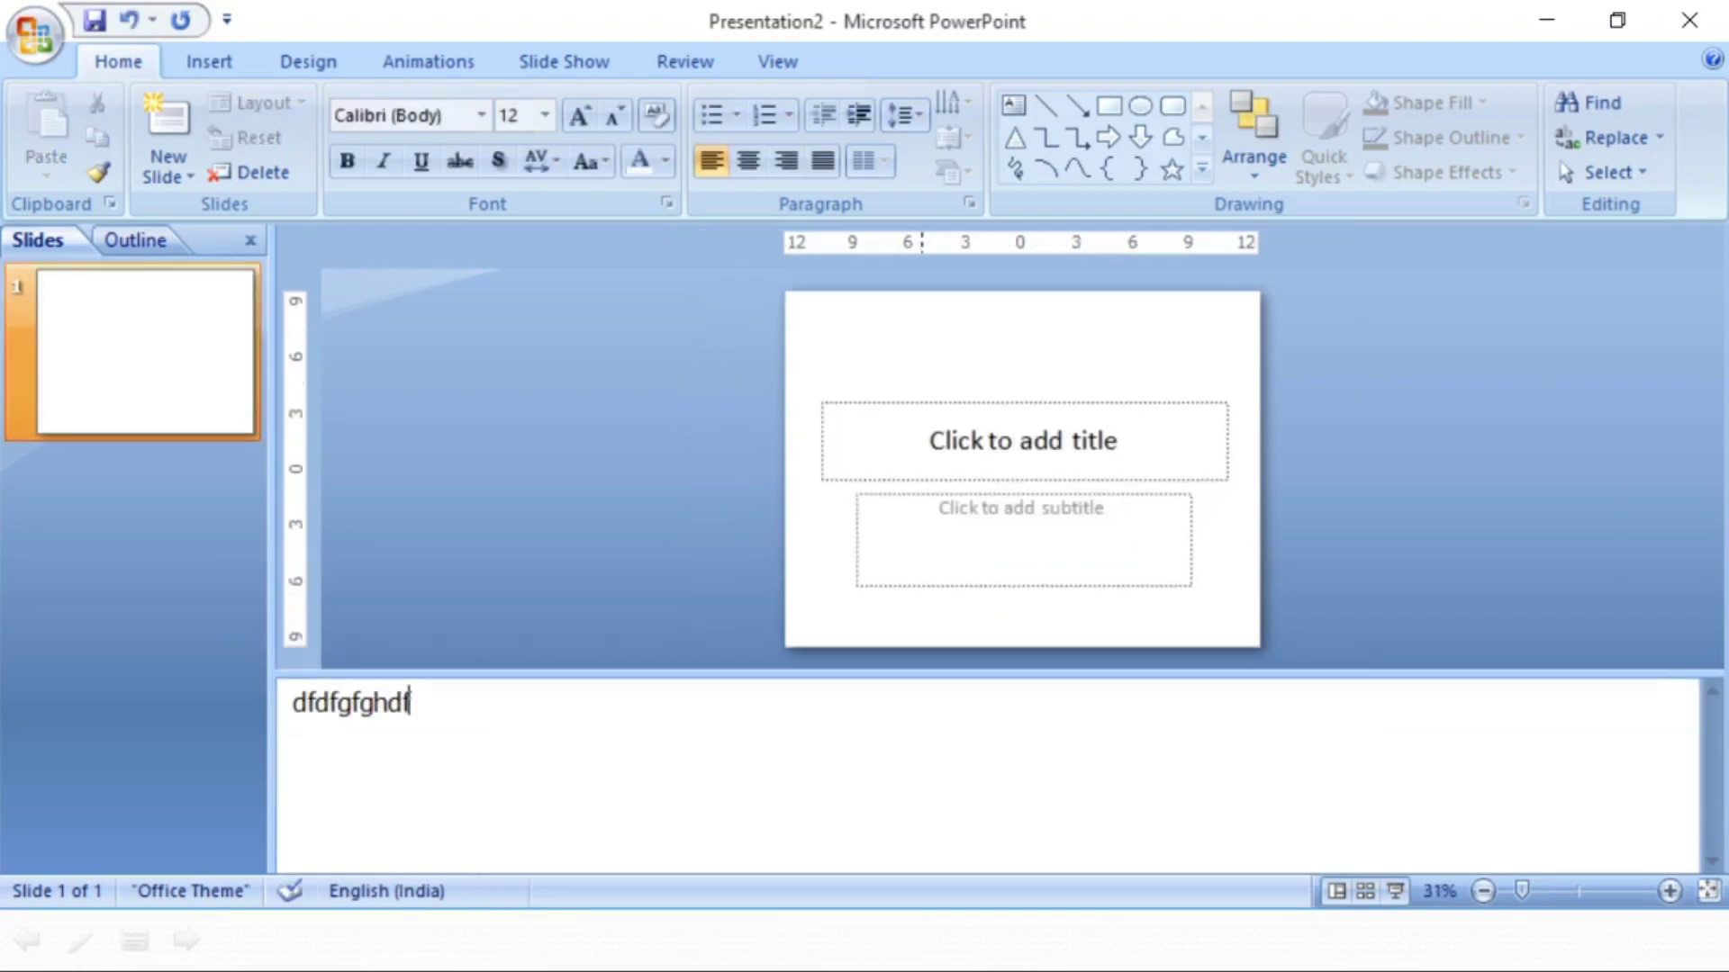
key("BackSpace")
key("BackSpace")
key("BackSpace")
key("BackSpace")
key("BackSpace")
key("BackSpace")
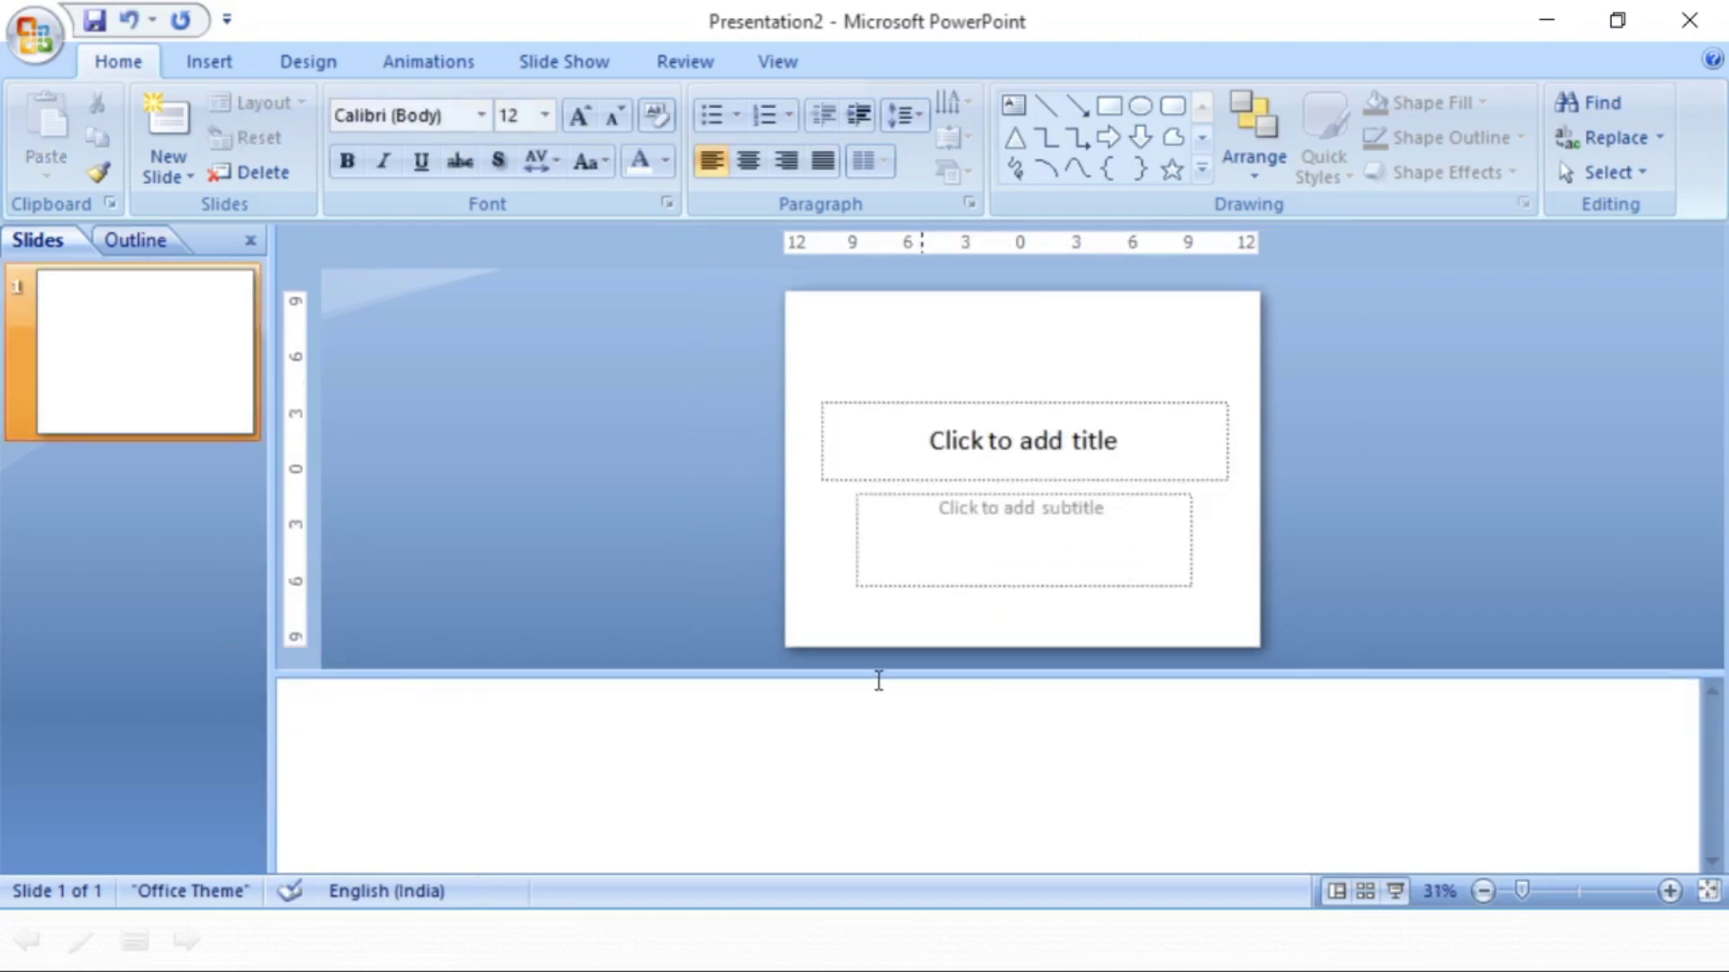
left_click_drag(878, 673, 860, 962)
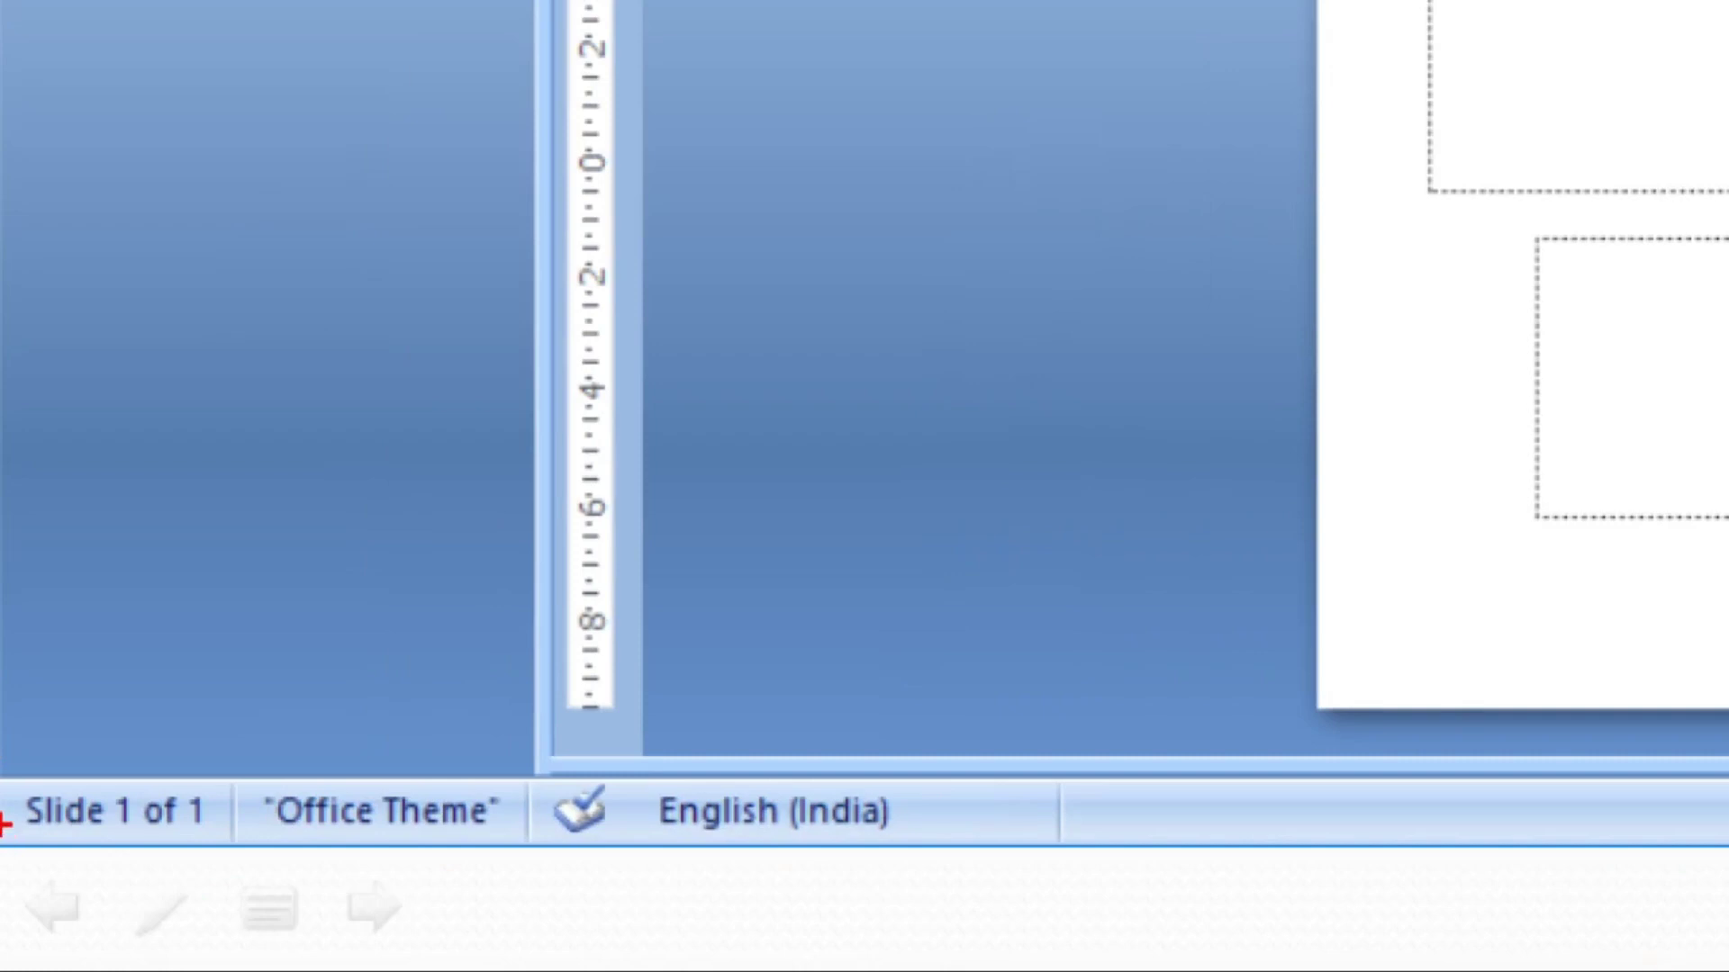
mouse_move(14, 830)
left_mouse_down()
mouse_move(267, 845)
mouse_move(1085, 776)
left_mouse_up()
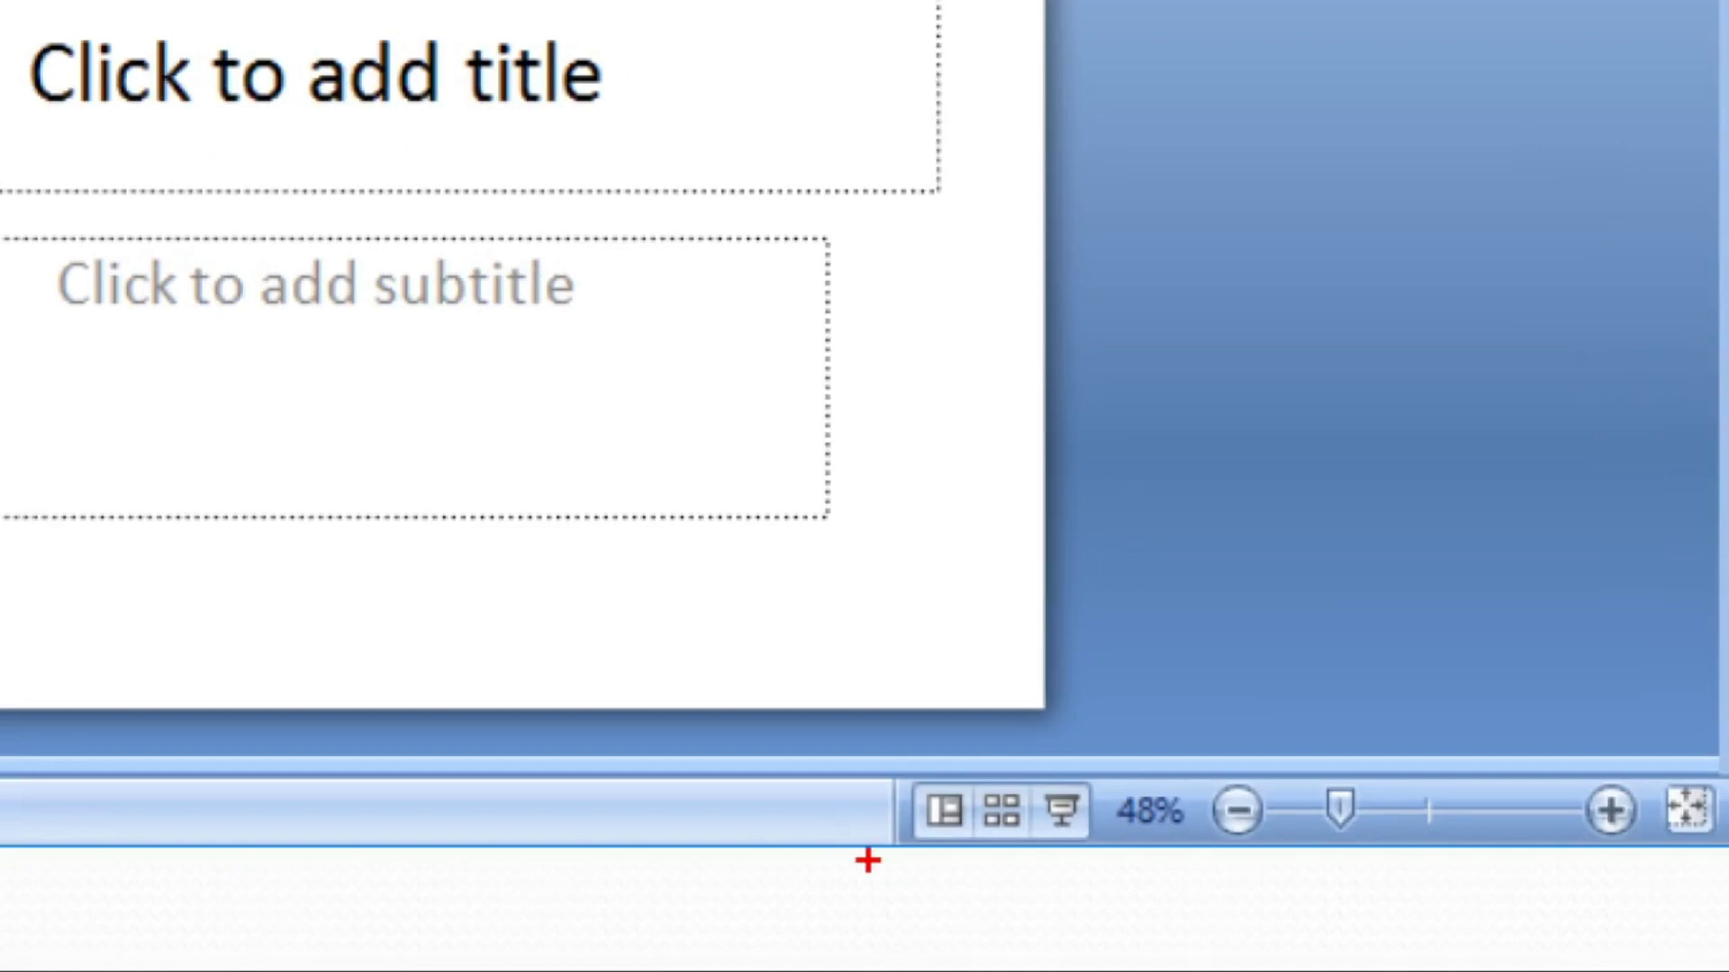
left_click_drag(867, 861, 1085, 881)
mouse_move(1117, 788)
left_mouse_down()
mouse_move(897, 828)
mouse_move(980, 926)
mouse_move(1100, 885)
mouse_move(1120, 782)
left_mouse_up()
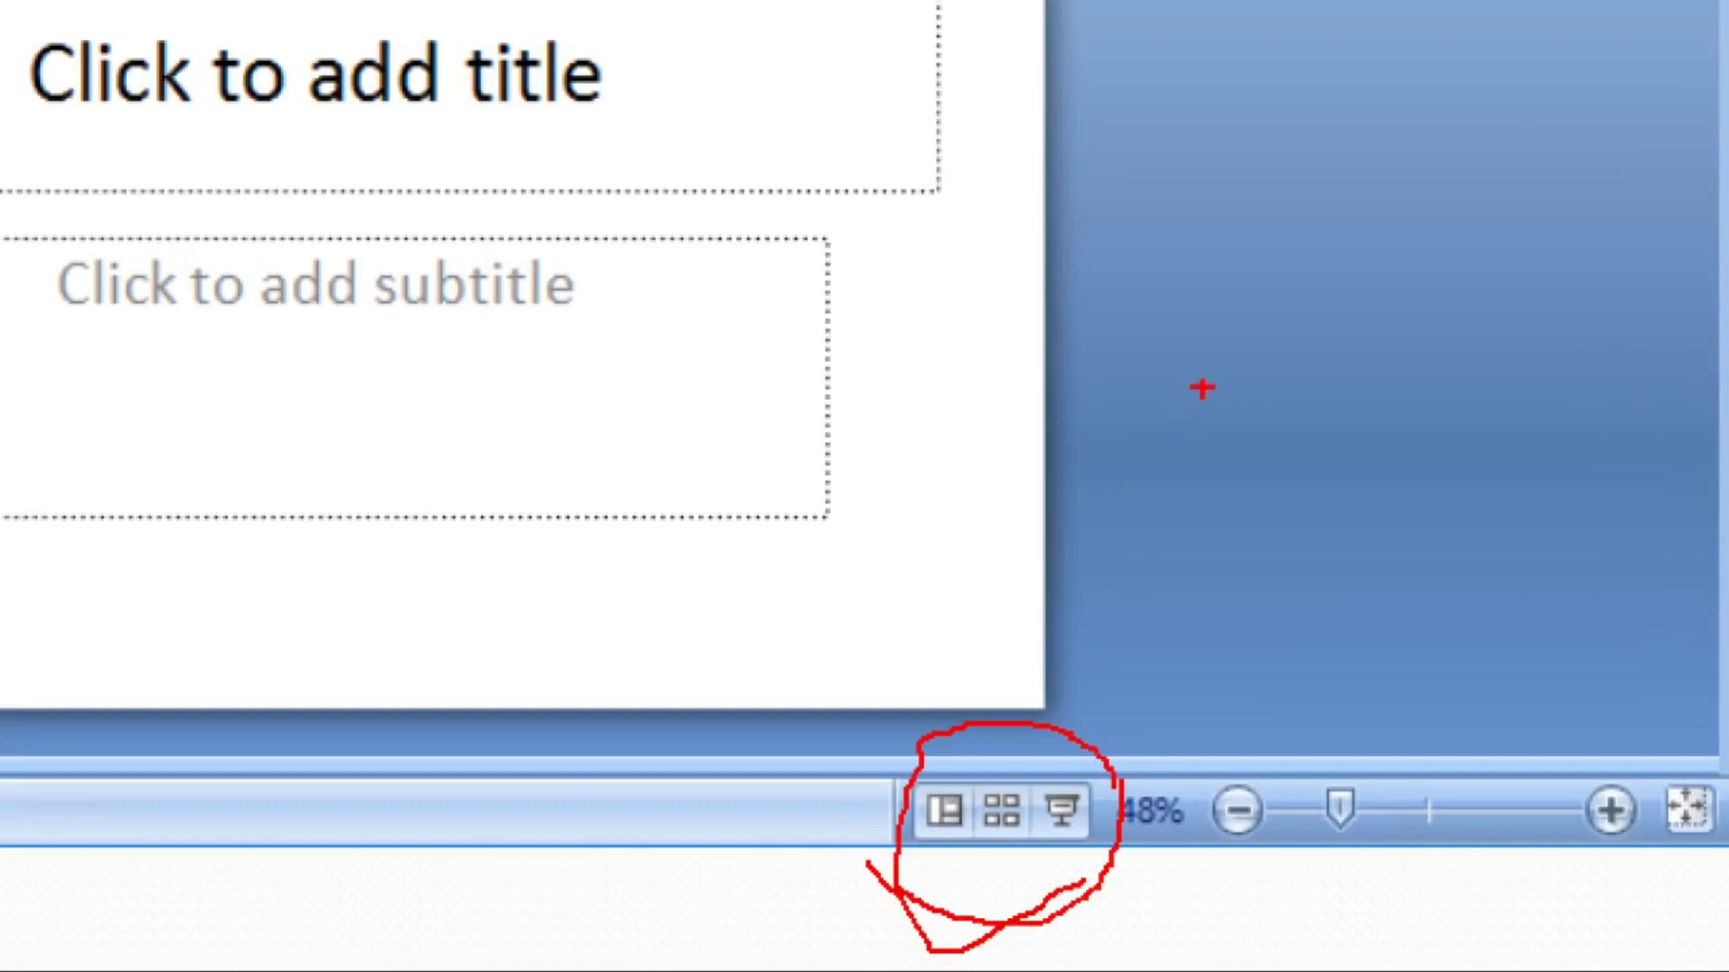
mouse_move(1204, 867)
left_mouse_down()
mouse_move(1404, 842)
mouse_move(1705, 844)
mouse_move(1725, 720)
mouse_move(1161, 668)
mouse_move(1115, 864)
mouse_move(1221, 887)
mouse_move(1212, 859)
left_mouse_up()
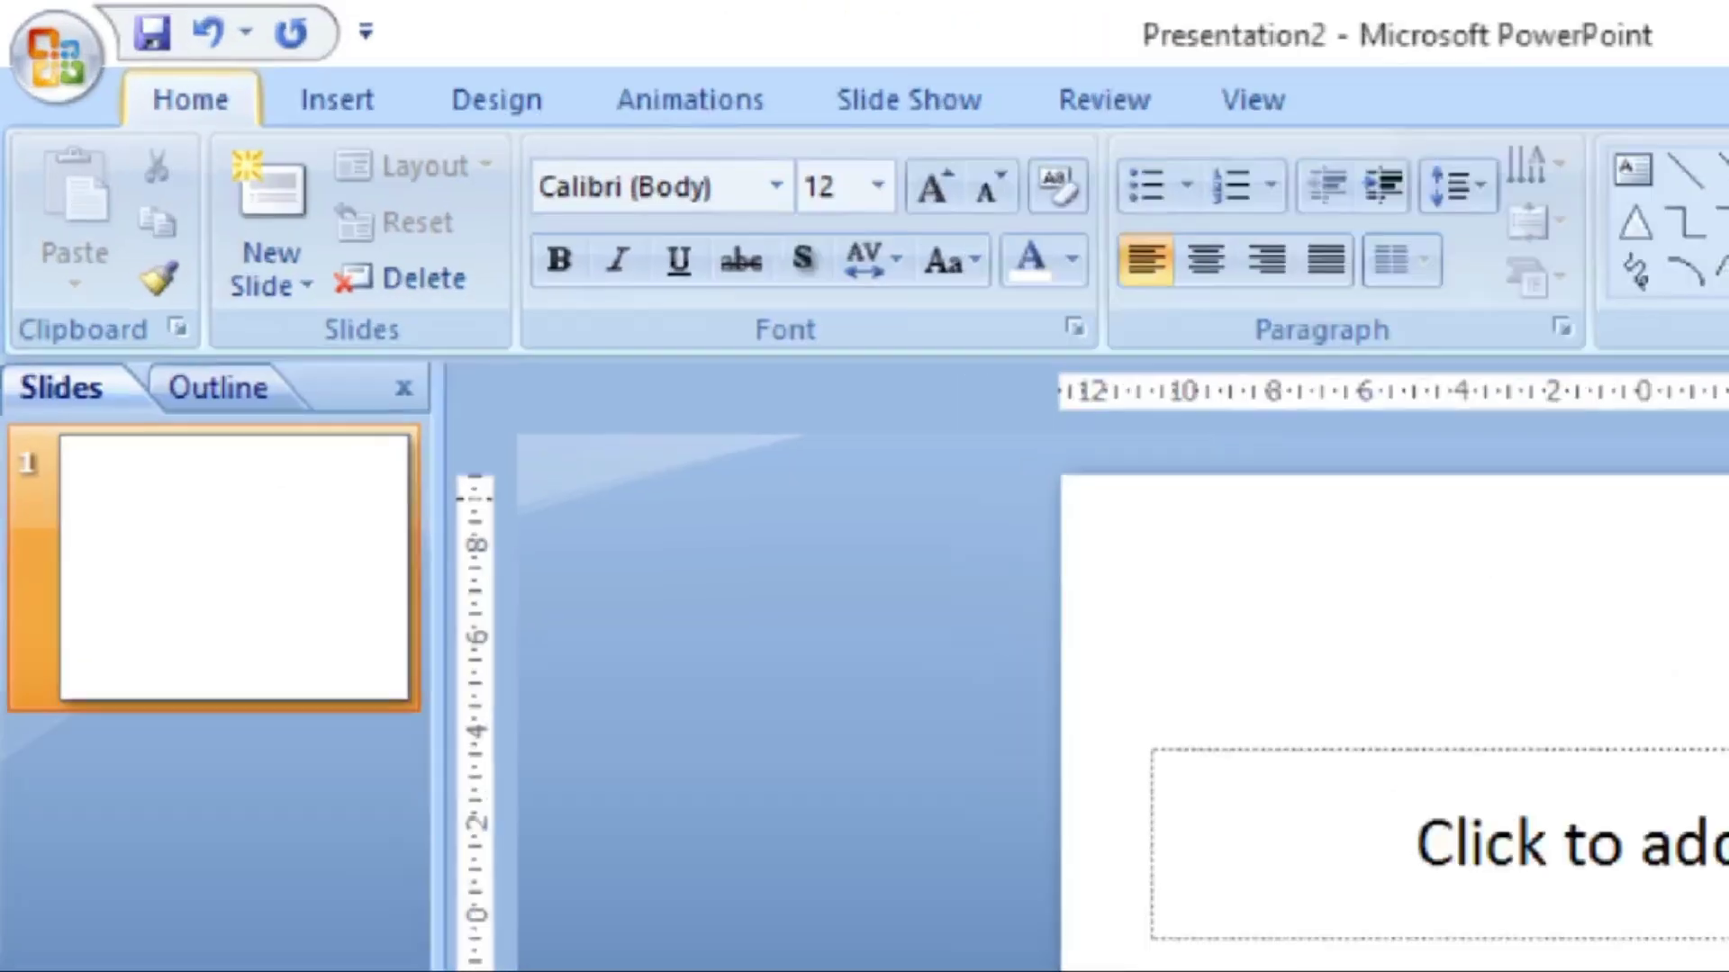
Start a new blank presentation with Ctrl+N.
key("ctrl+n")
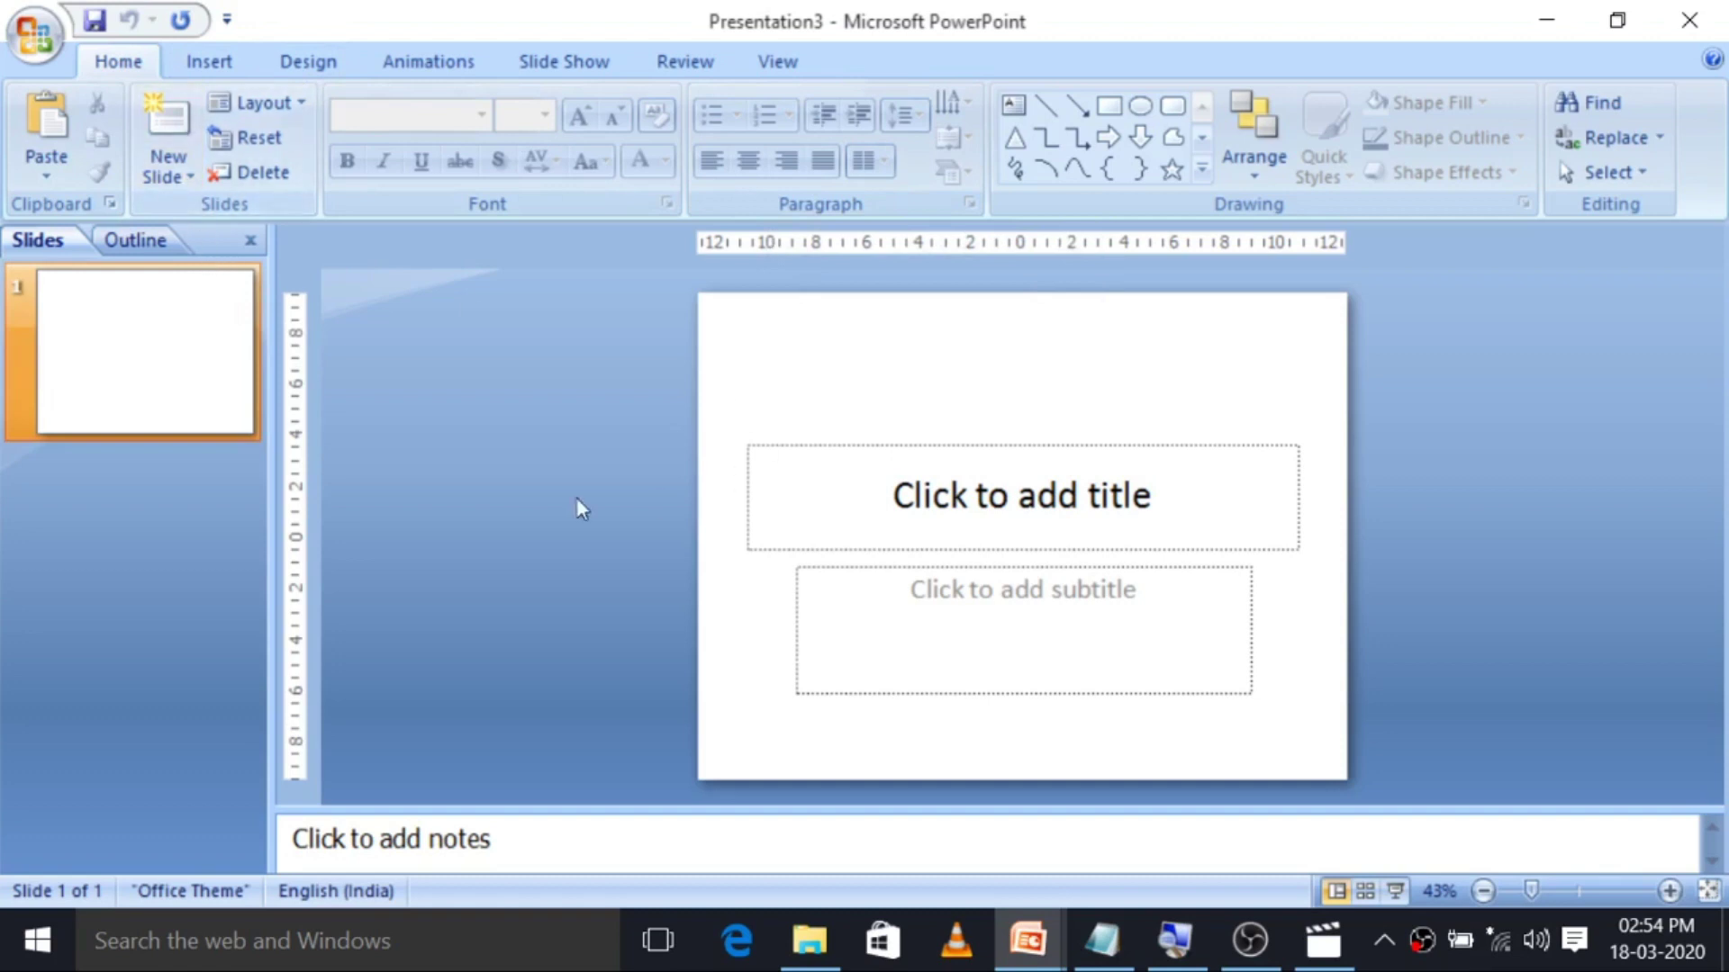
Click in and out of the empty title and subtitle placeholders, then show the New Slide layout gallery.
left_click(219, 424)
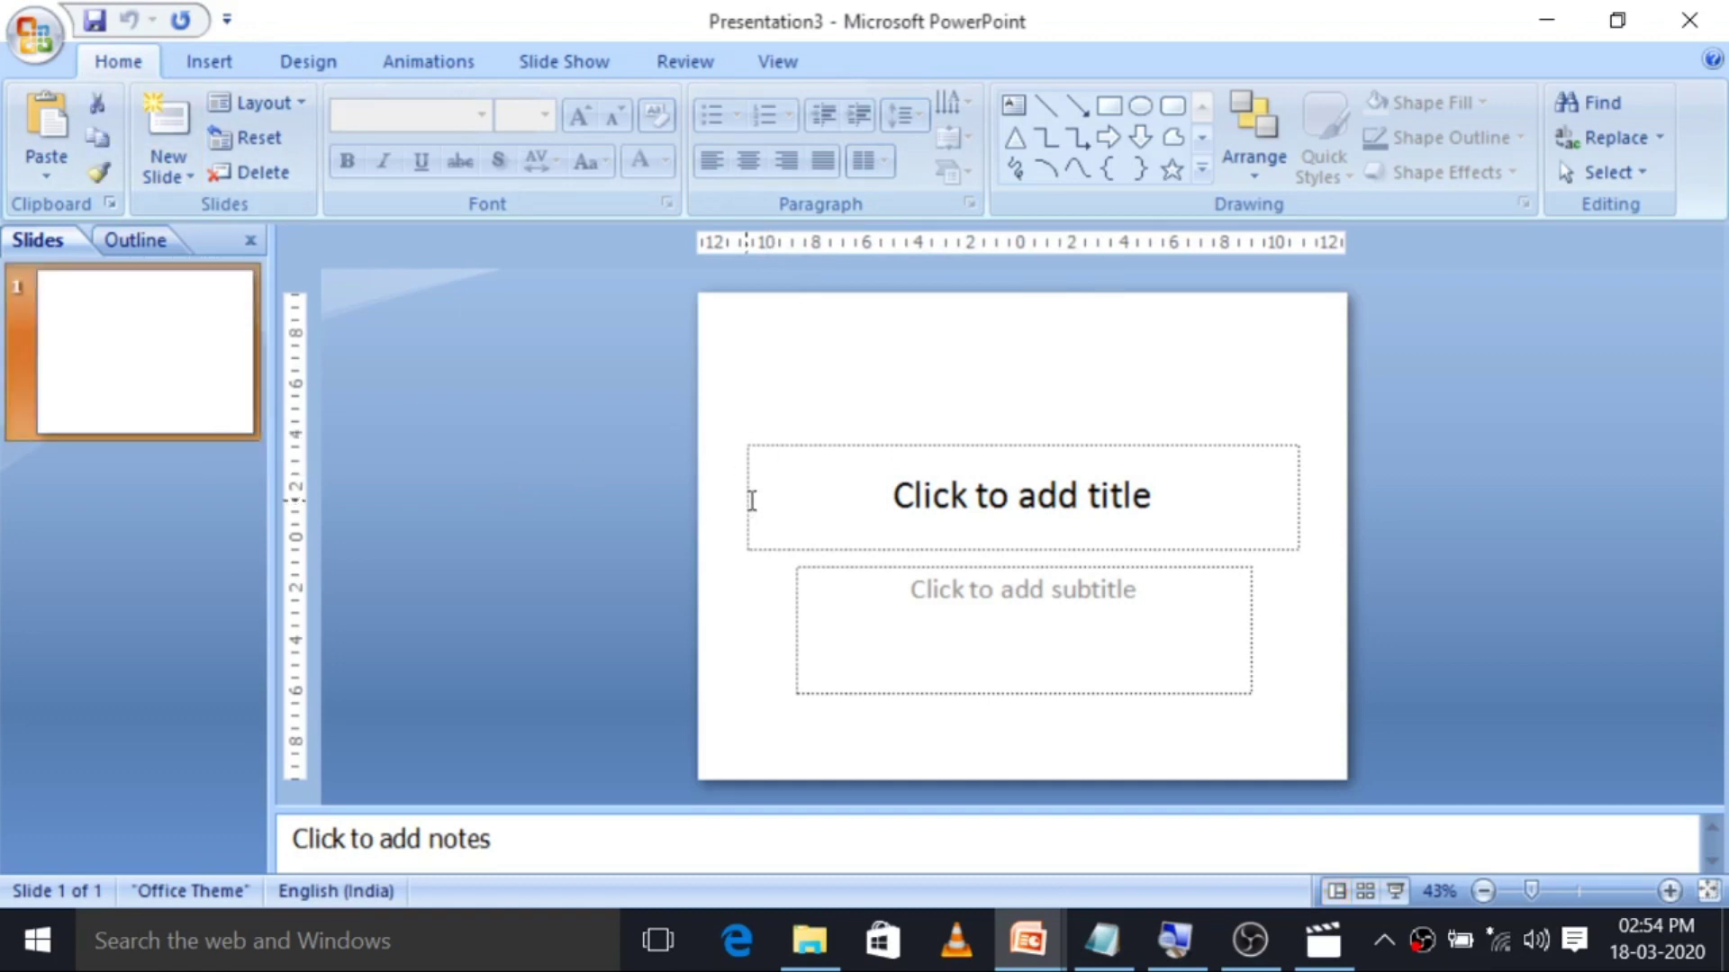
left_click(1089, 502)
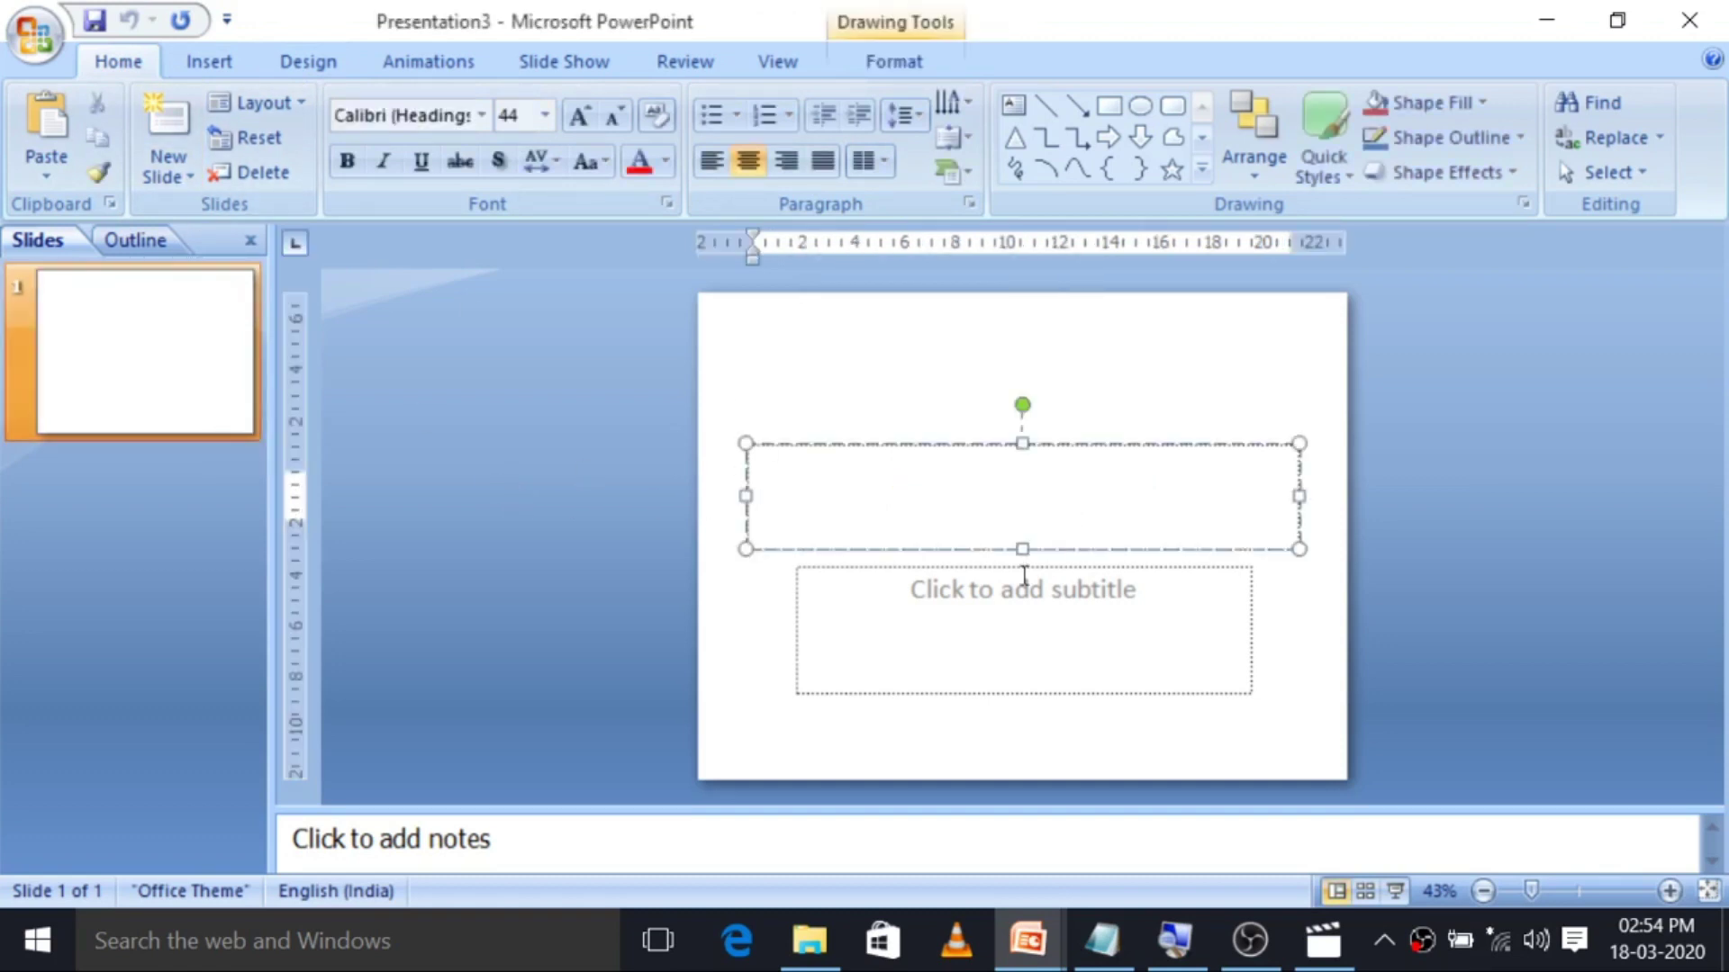
left_click(1277, 360)
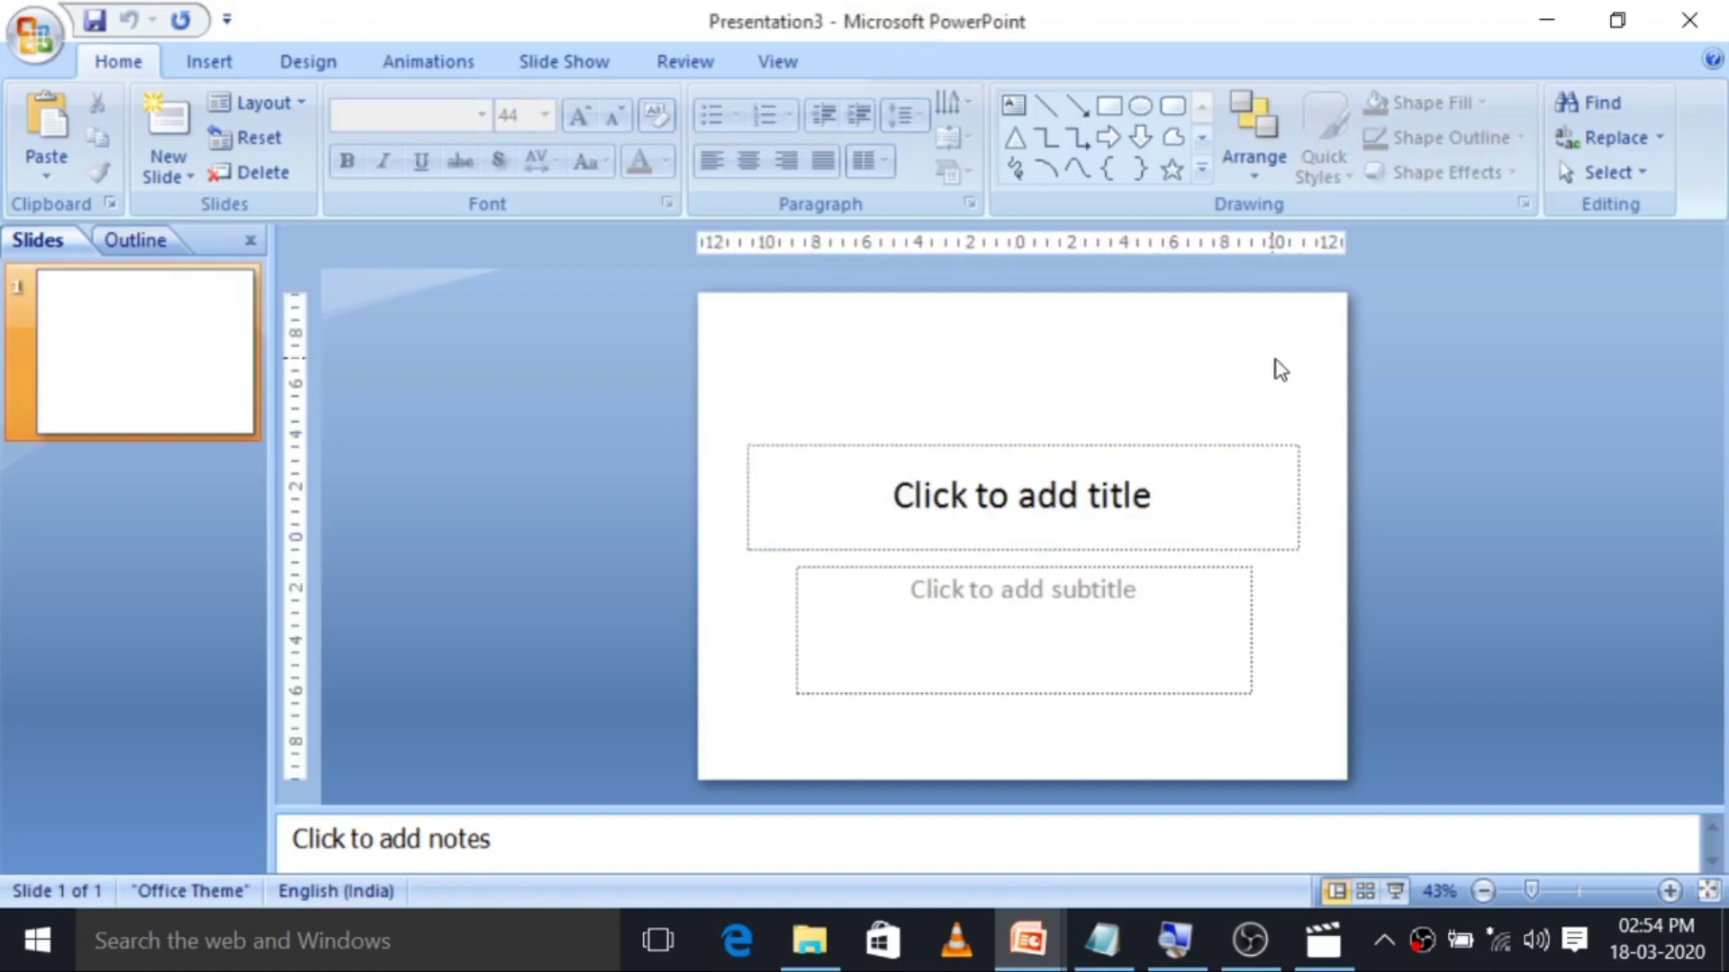
left_click(1058, 615)
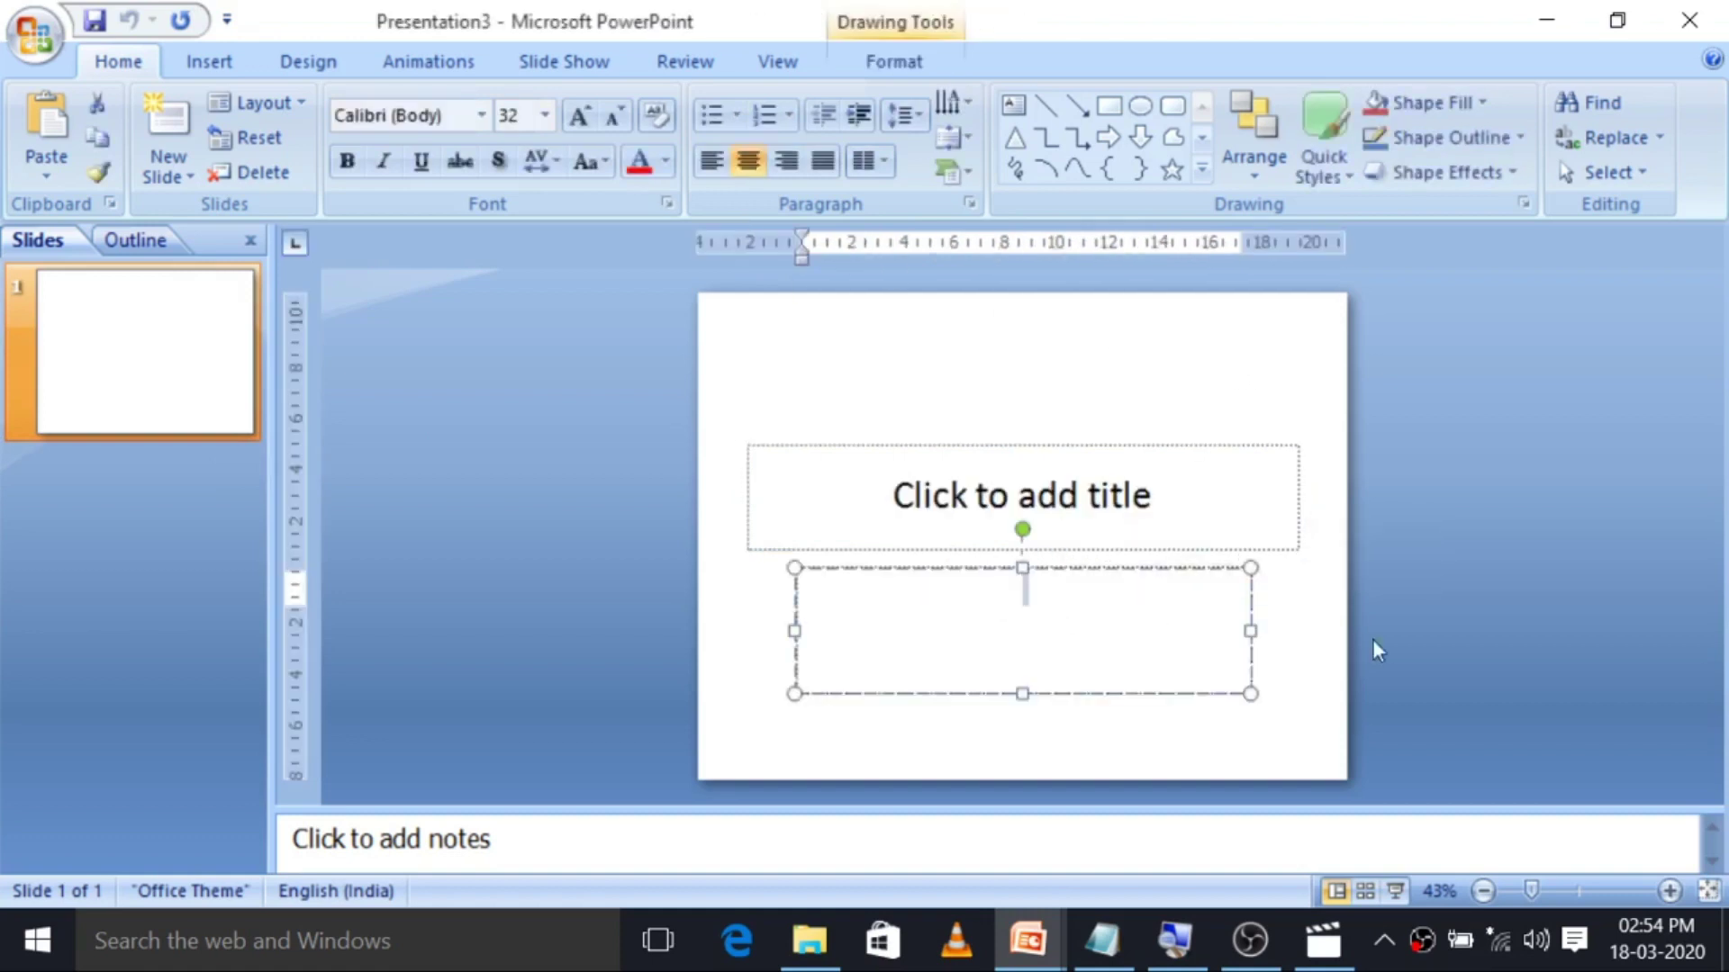
left_click(1410, 642)
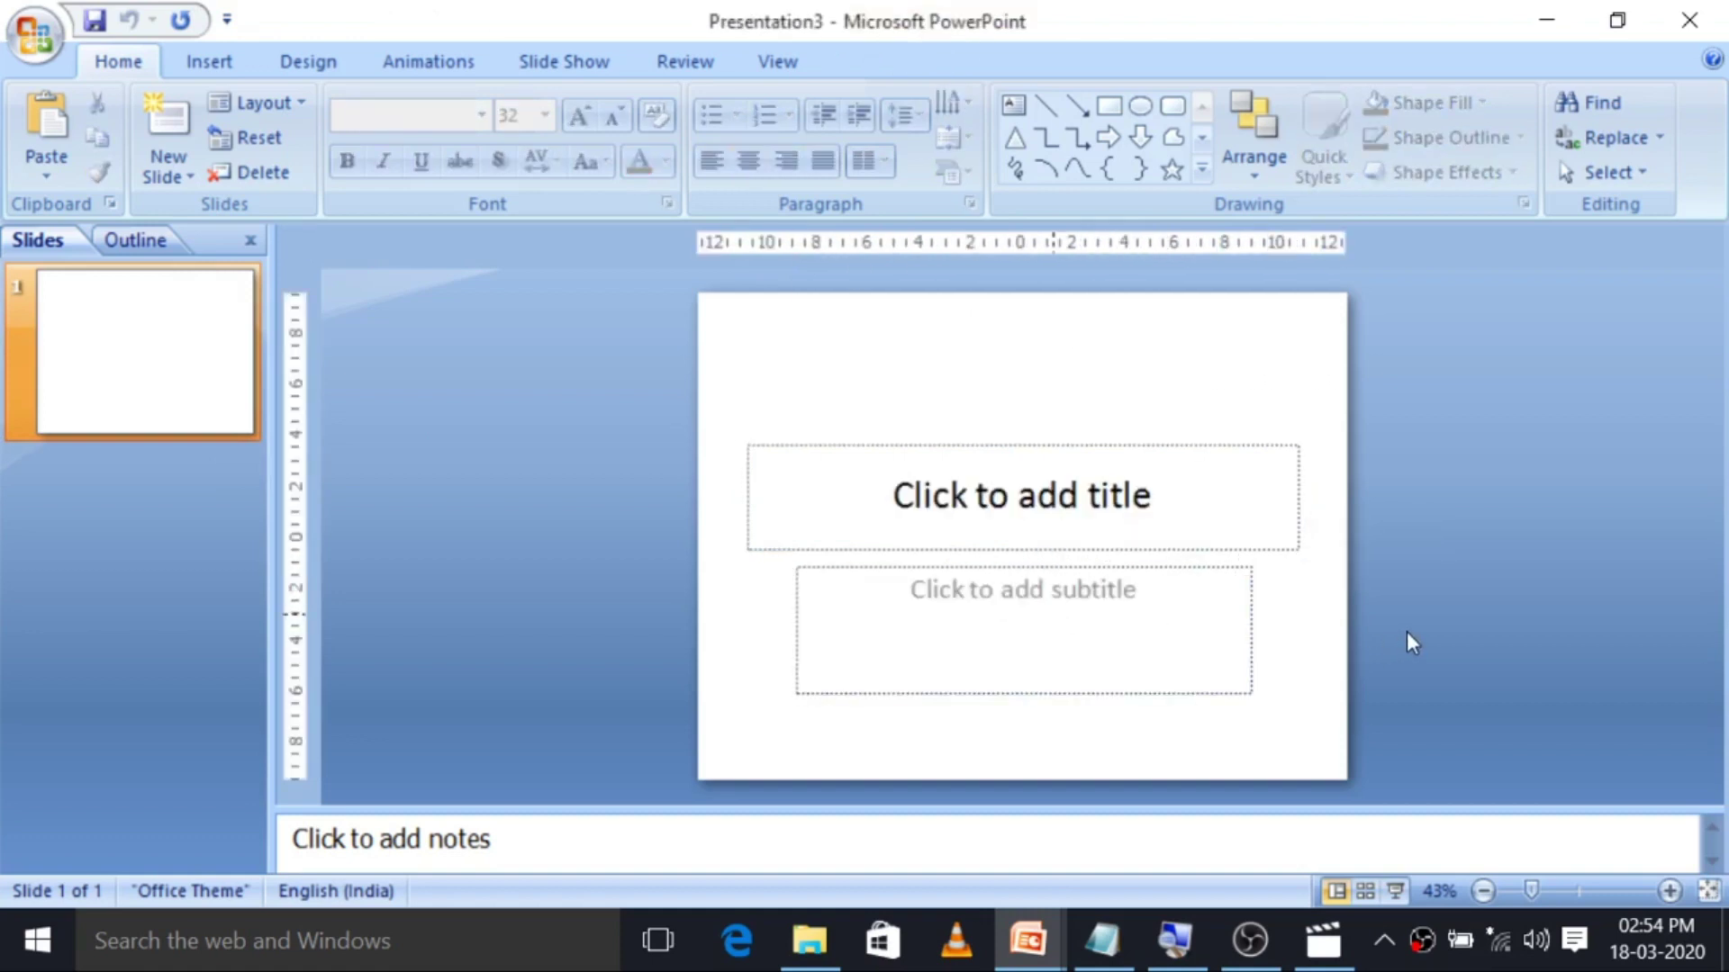
left_click(190, 366)
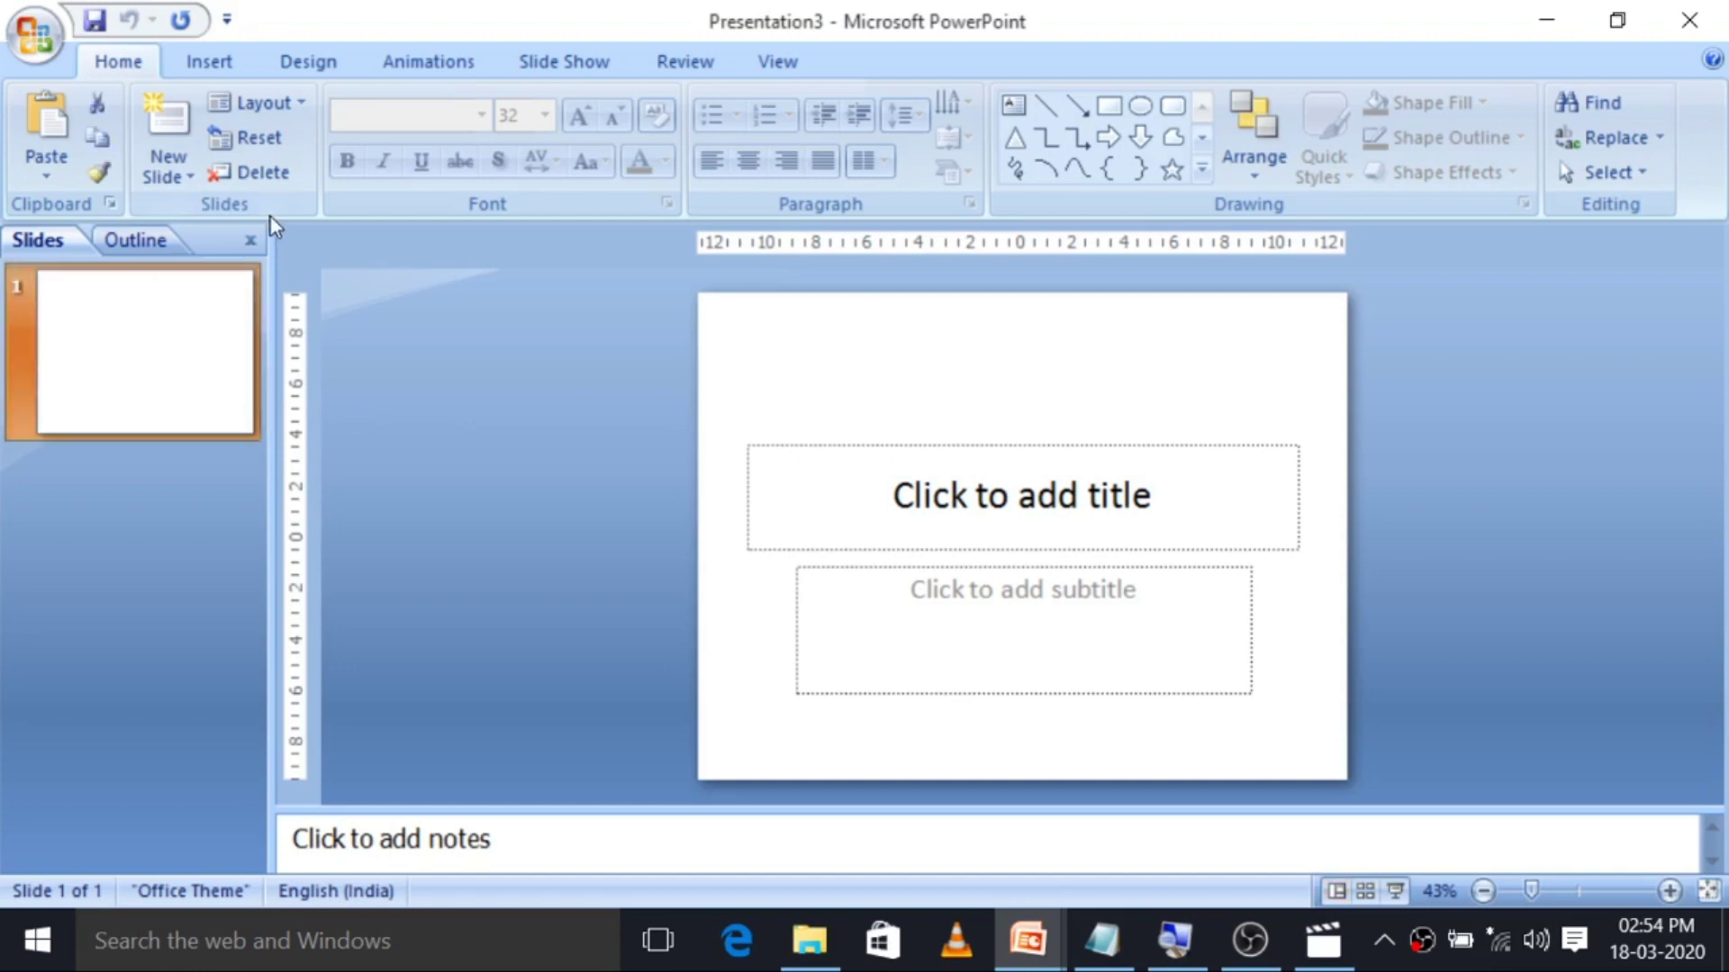
left_click(178, 186)
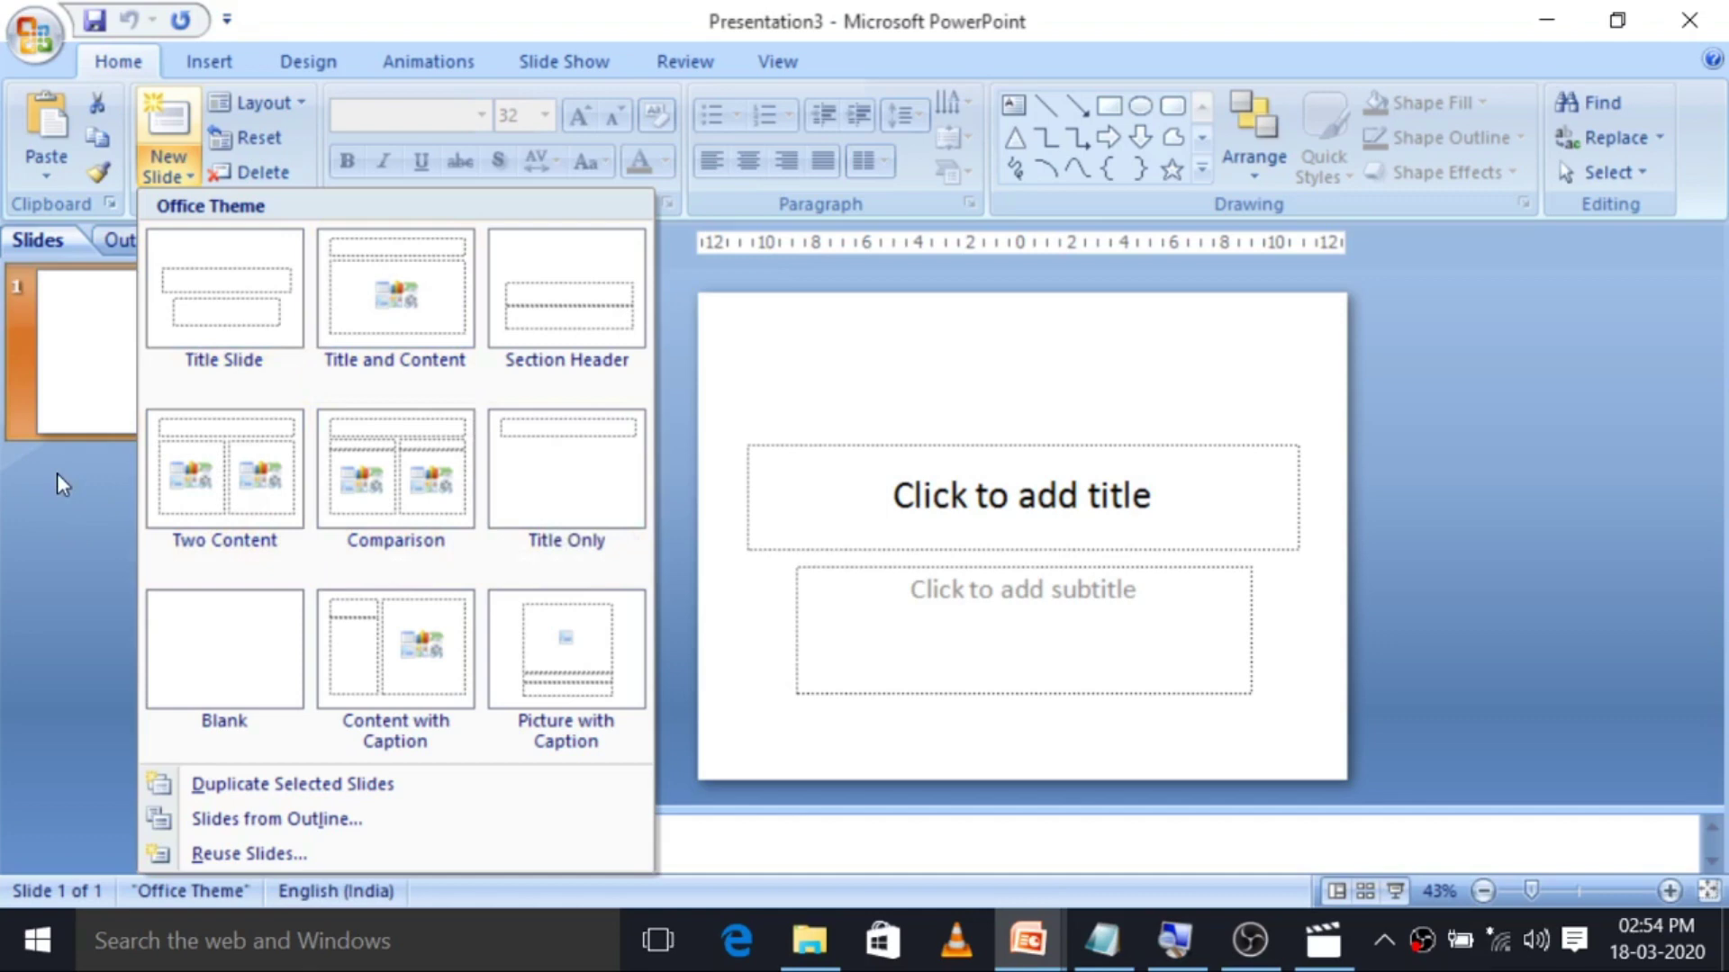
Add two Blank layout slides after the title slide, then delete the extra one.
left_click(240, 642)
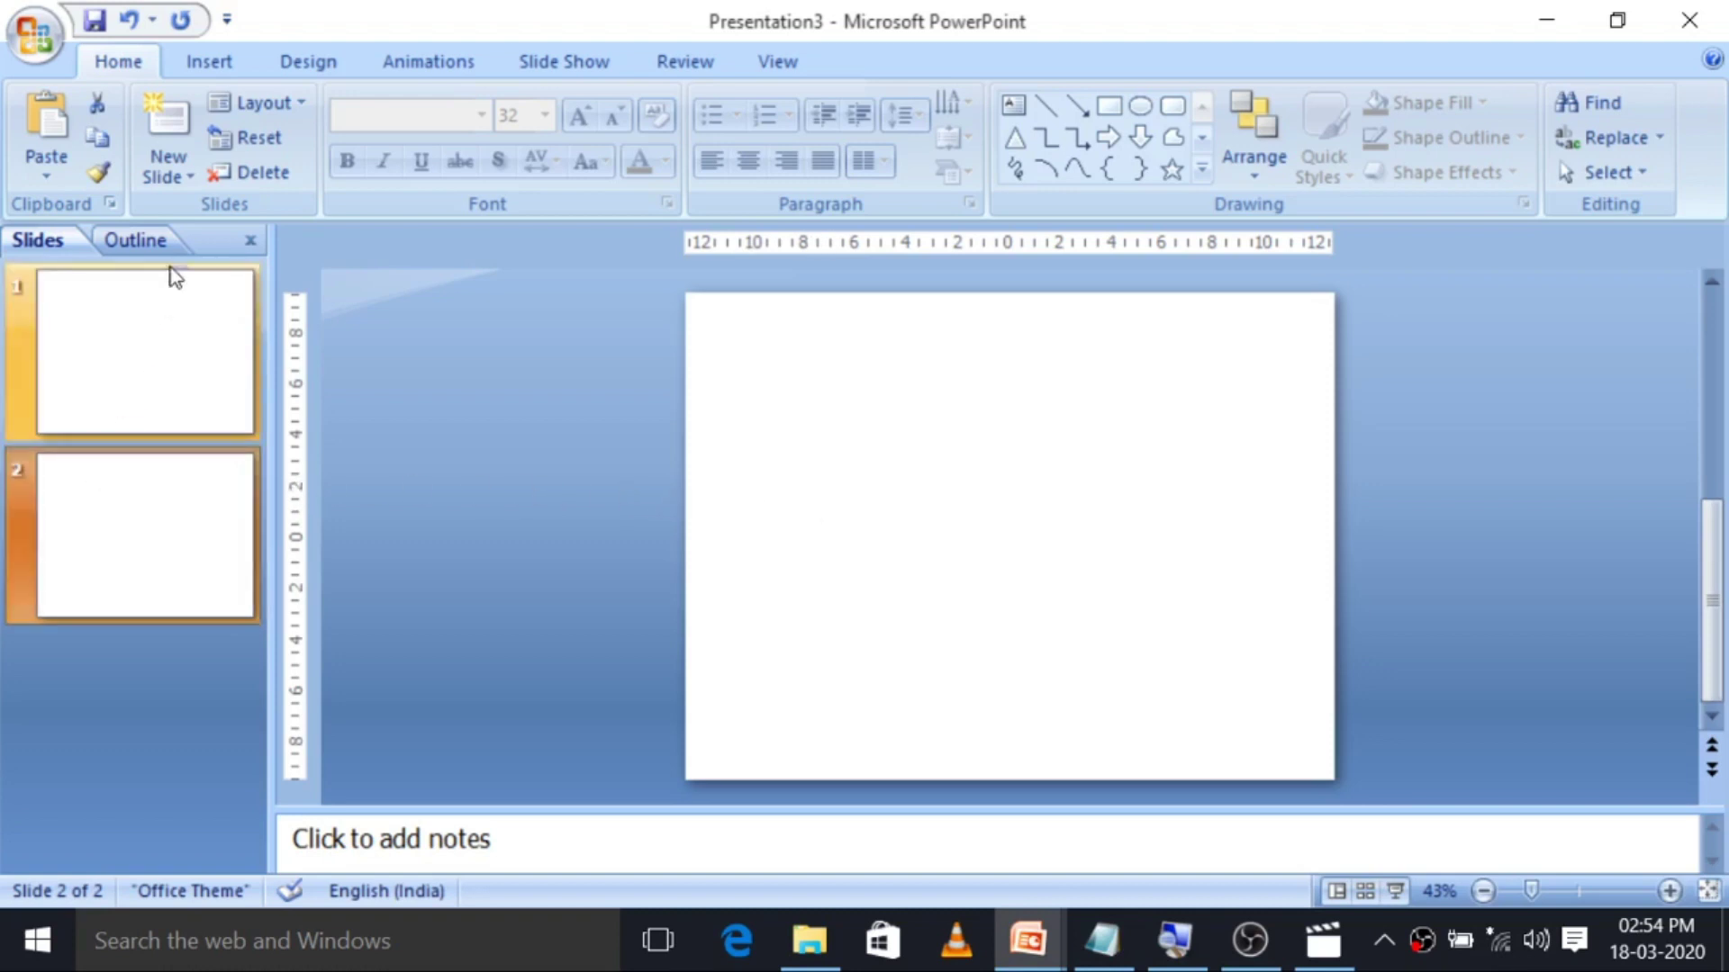
left_click(181, 172)
left_click(282, 641)
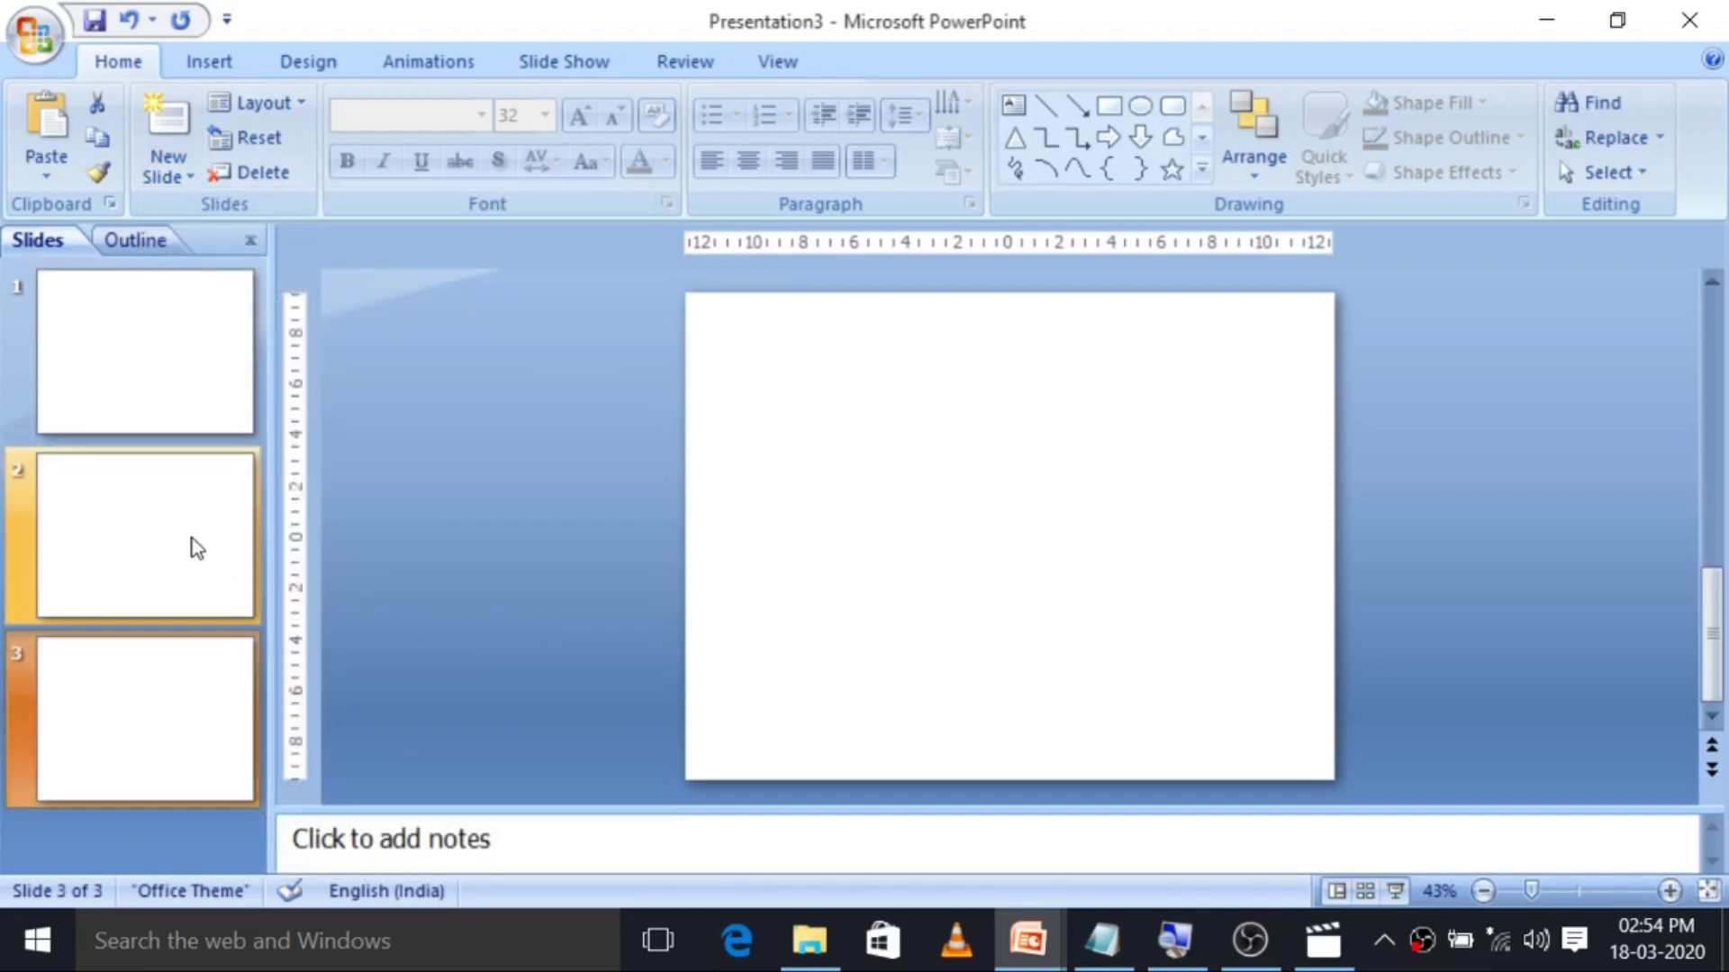
left_click(167, 559)
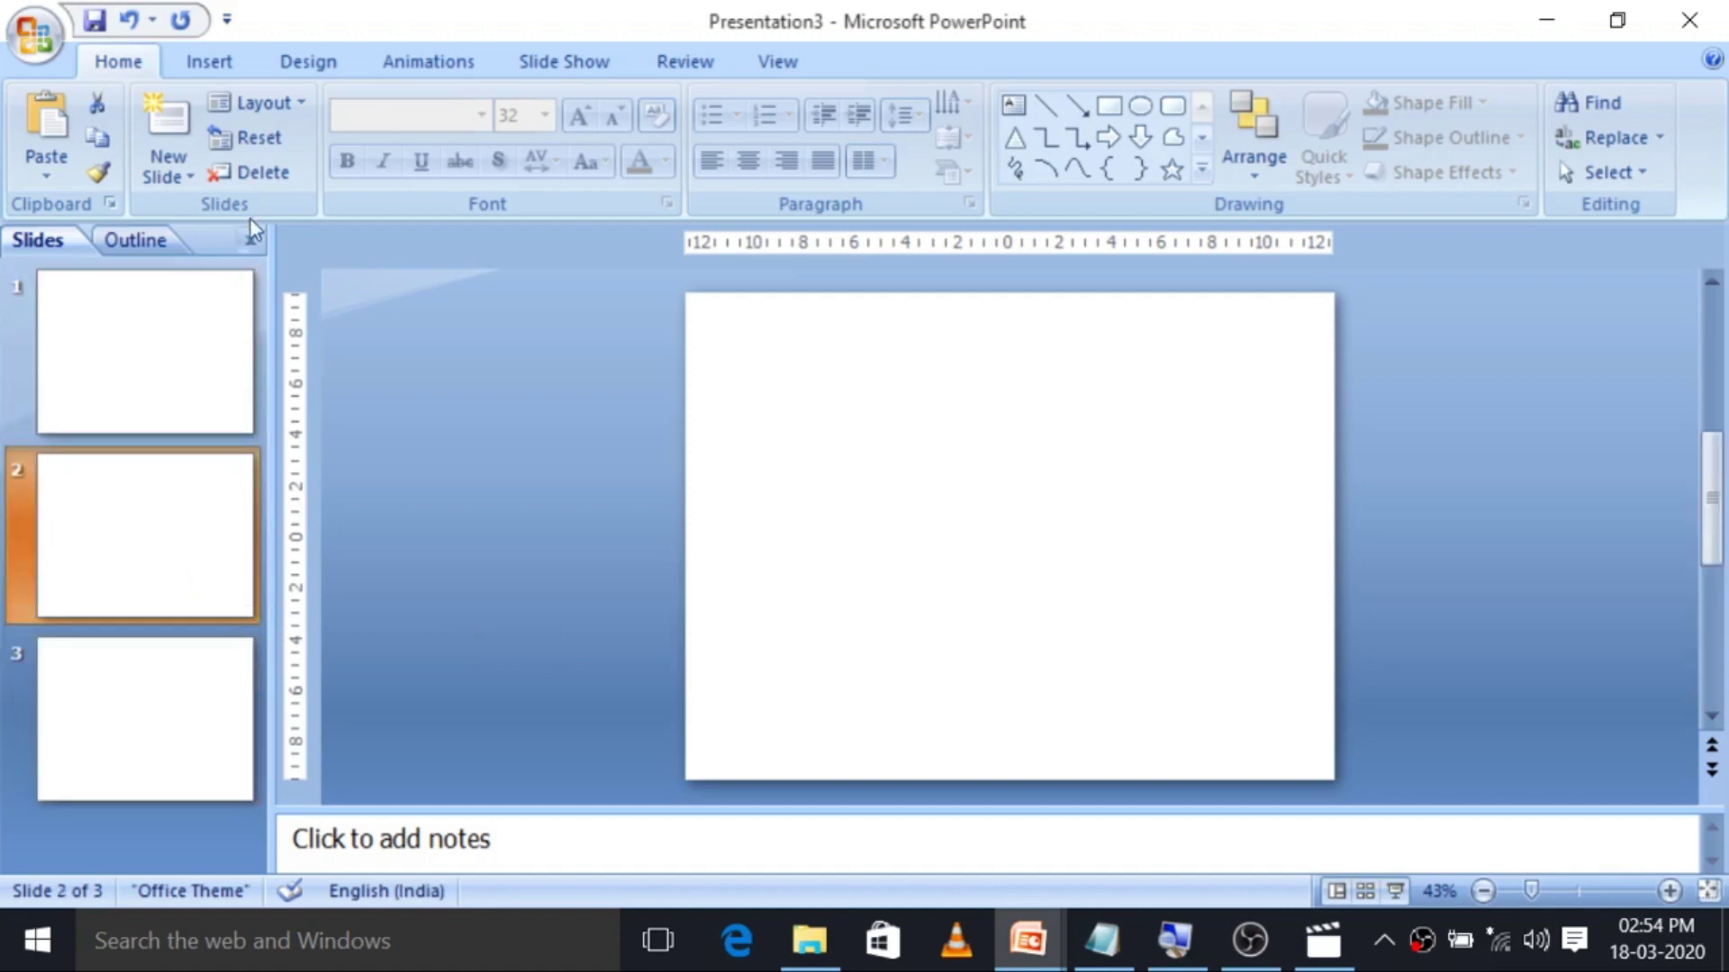
left_click(245, 172)
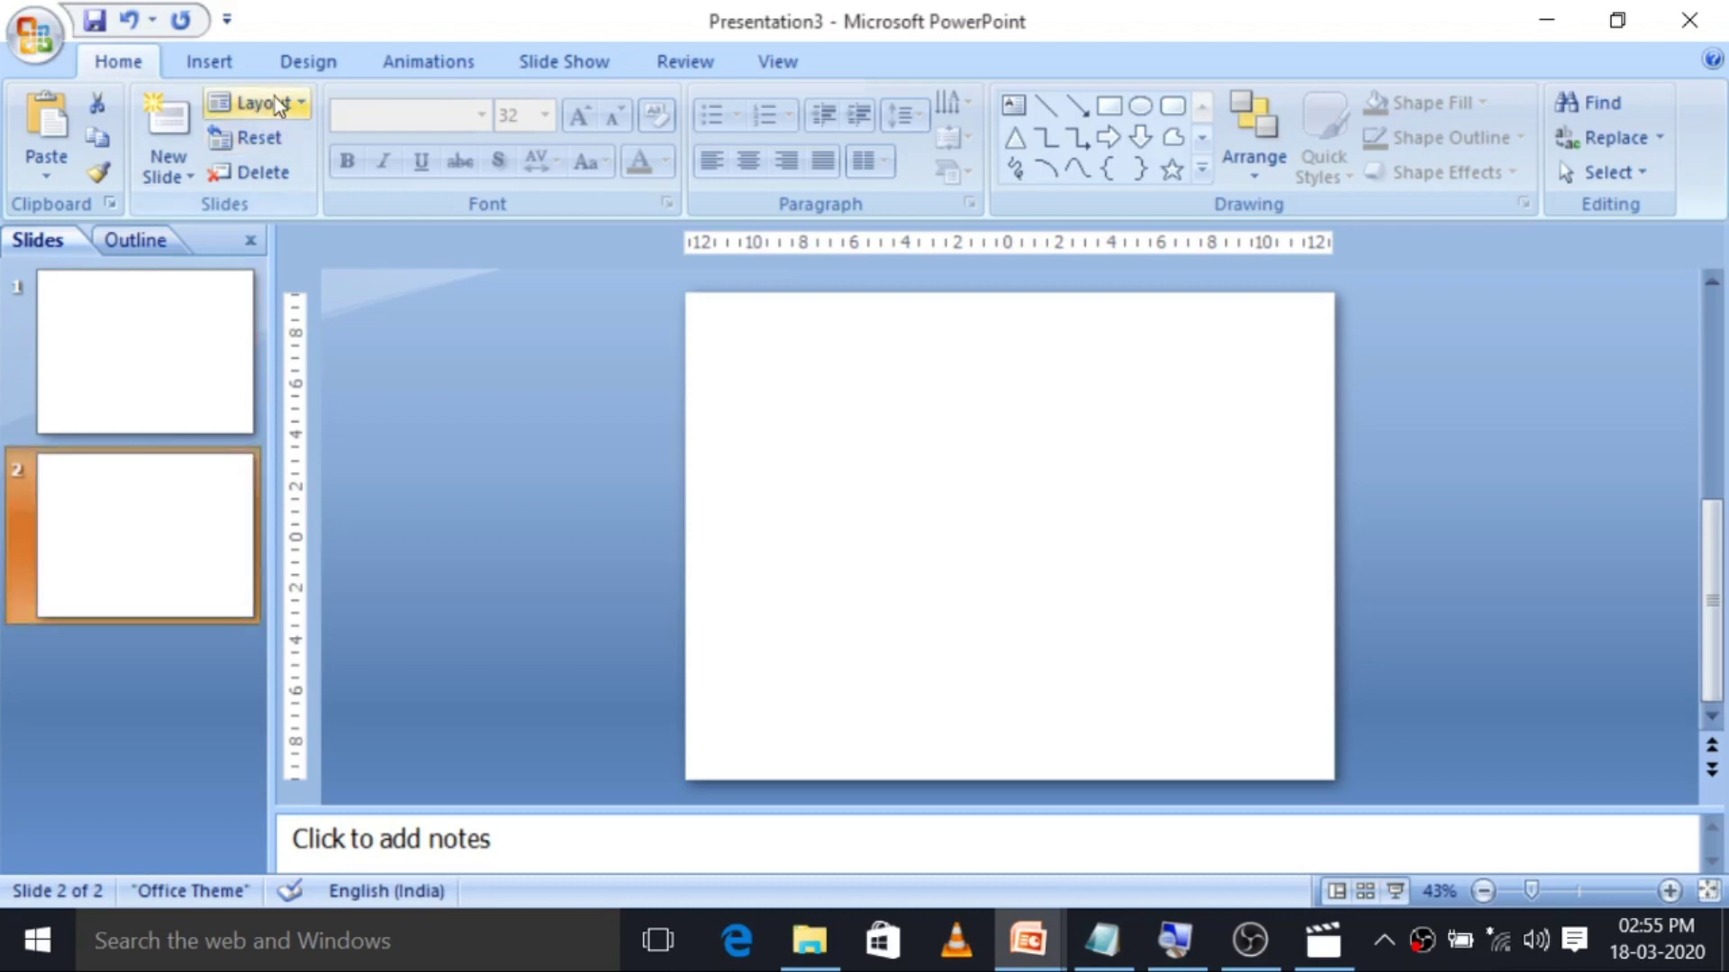
Apply the Title and Content layout to slide 1 and zoom the view in slightly.
left_click(232, 353)
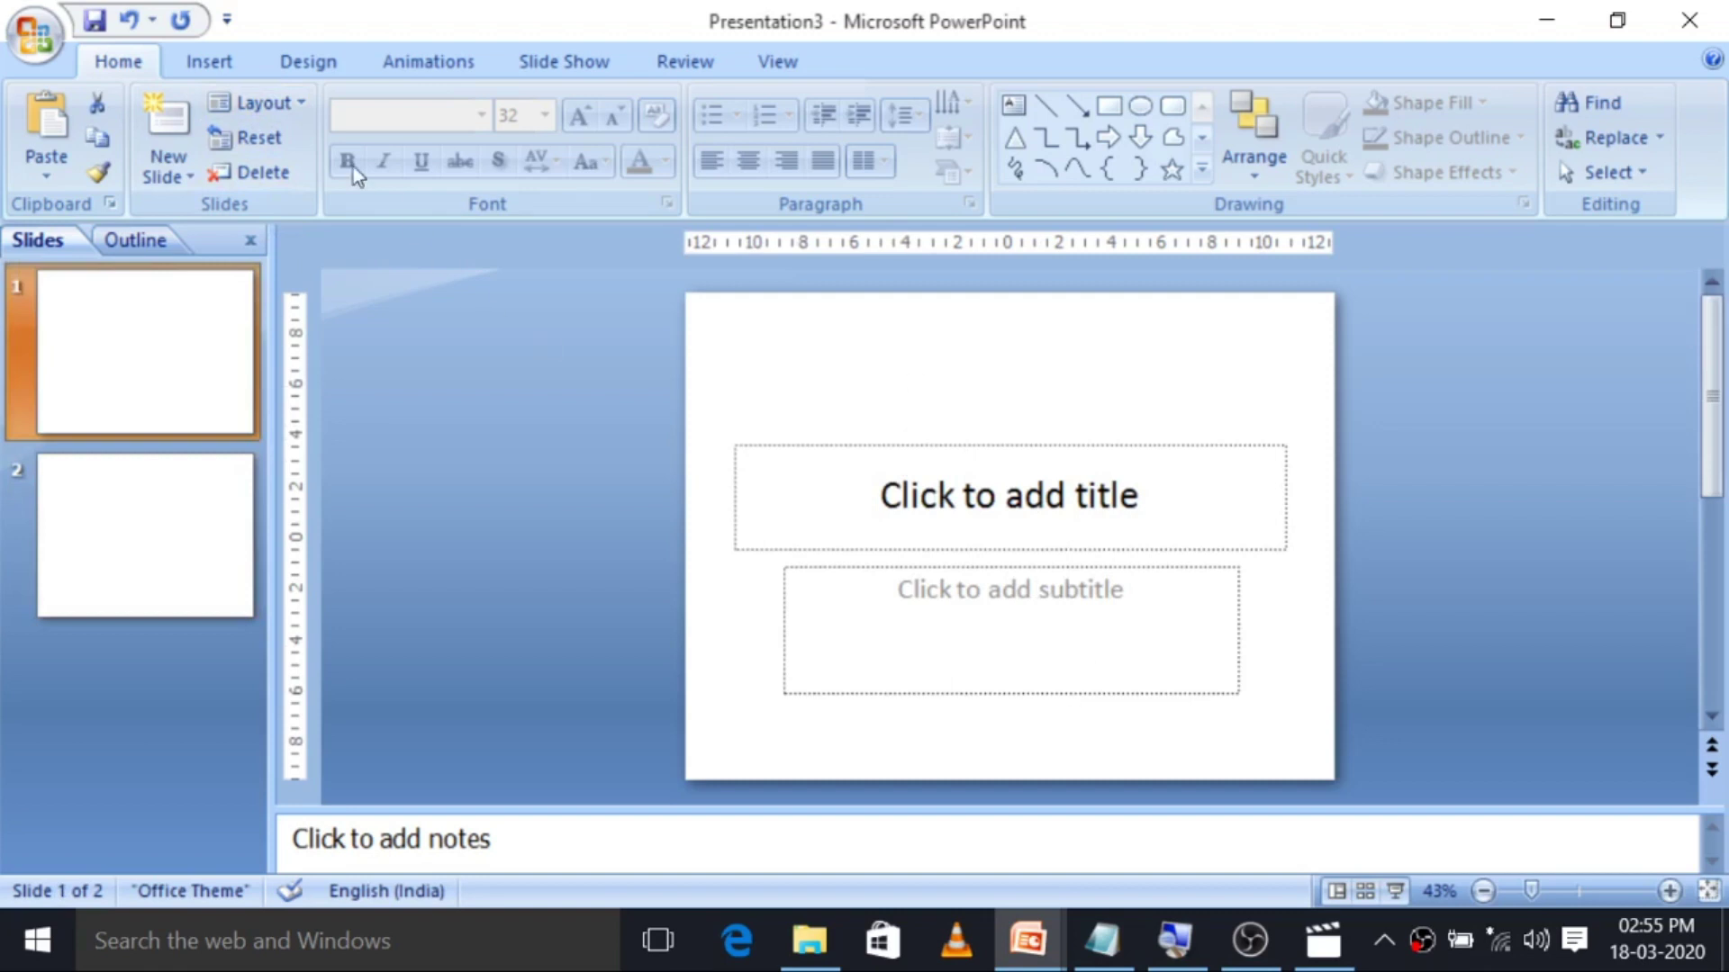
left_click(304, 105)
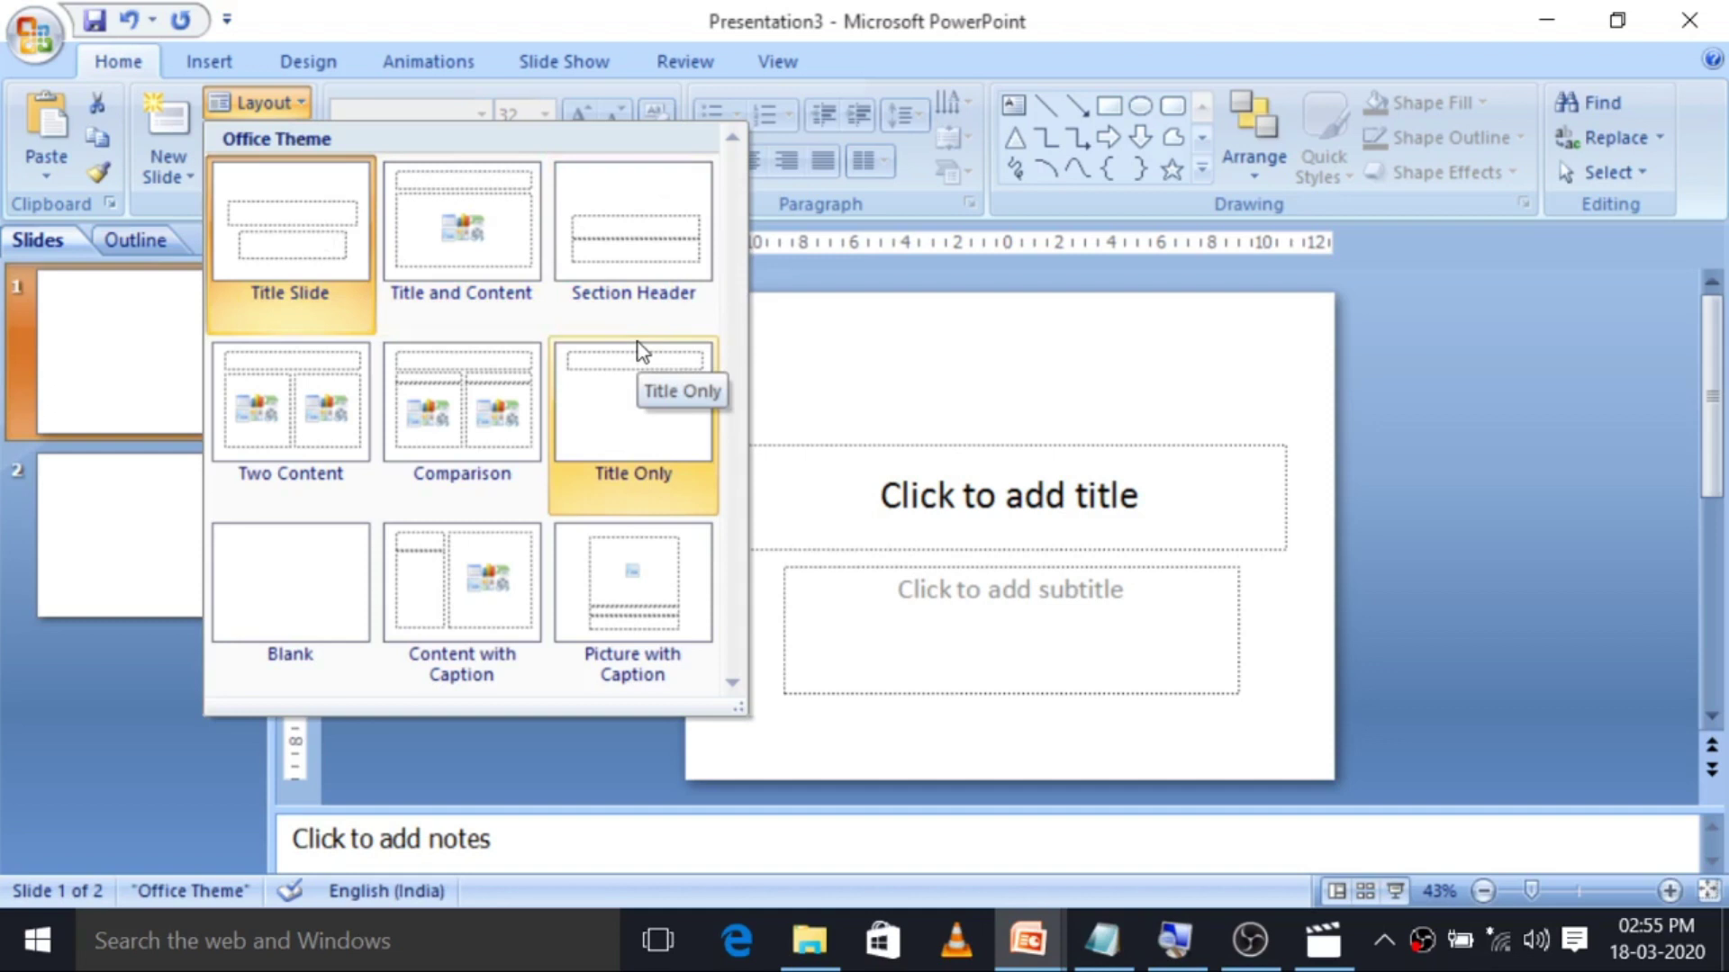
left_click(501, 245)
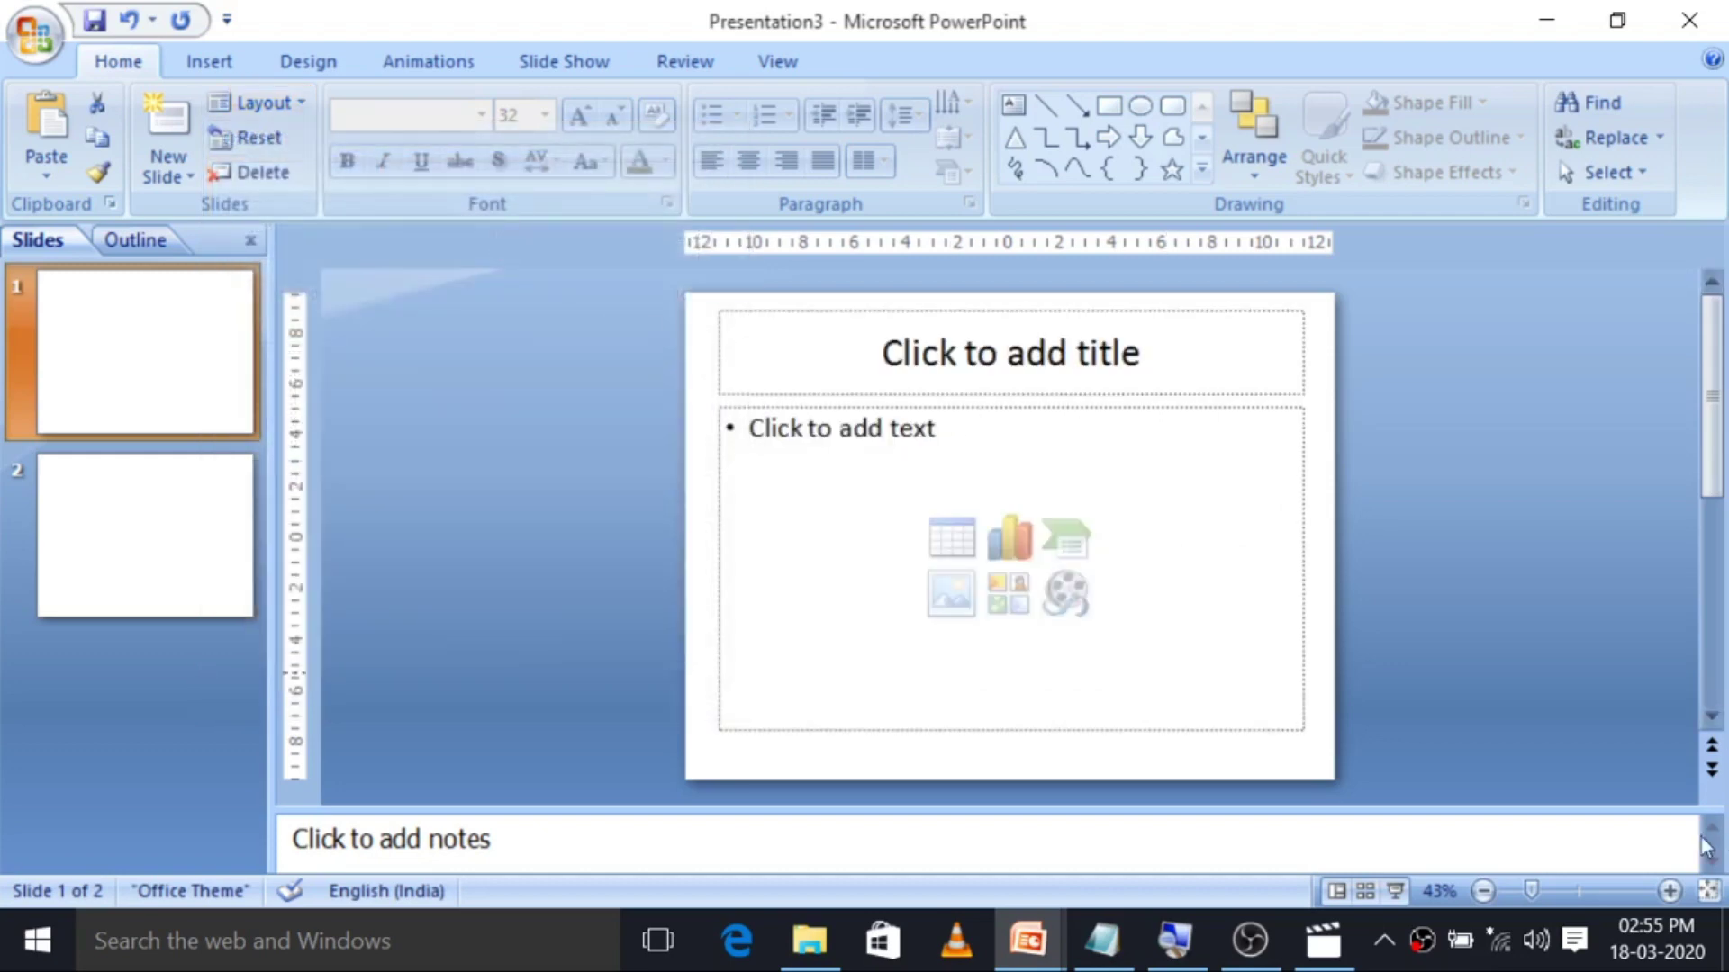
left_click(1674, 896)
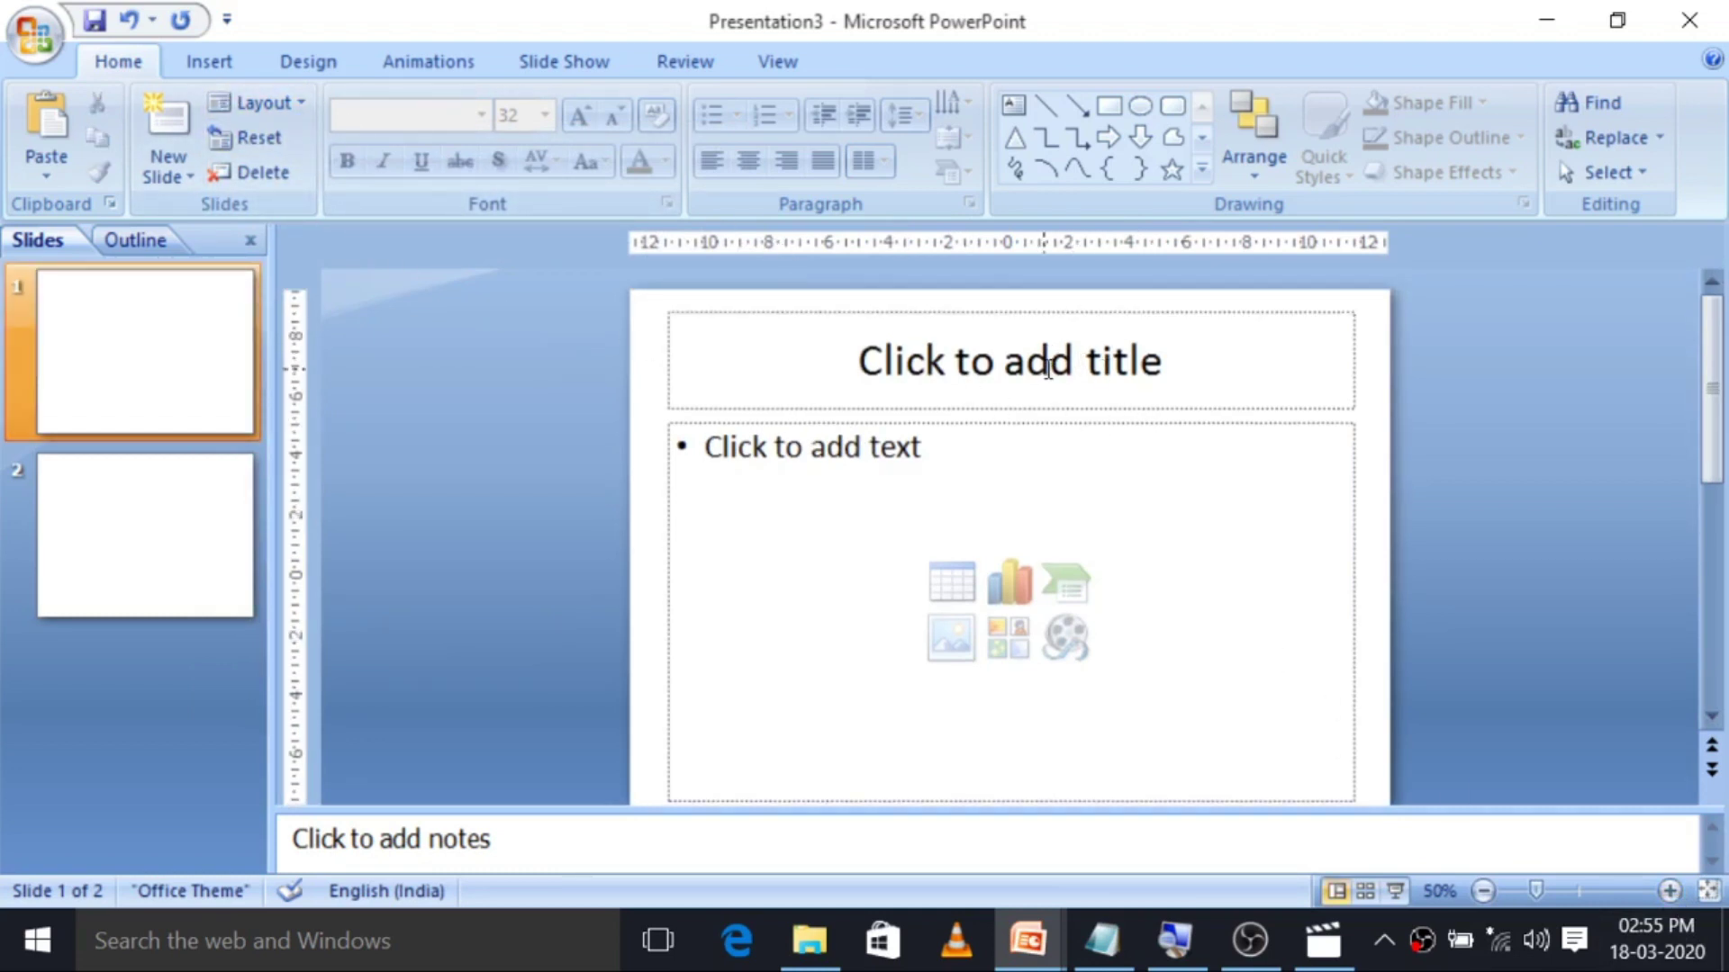
Type 'Geetanksh IT Class' into slide 1's title placeholder and select the title text.
scroll(1026, 482, "down", 2)
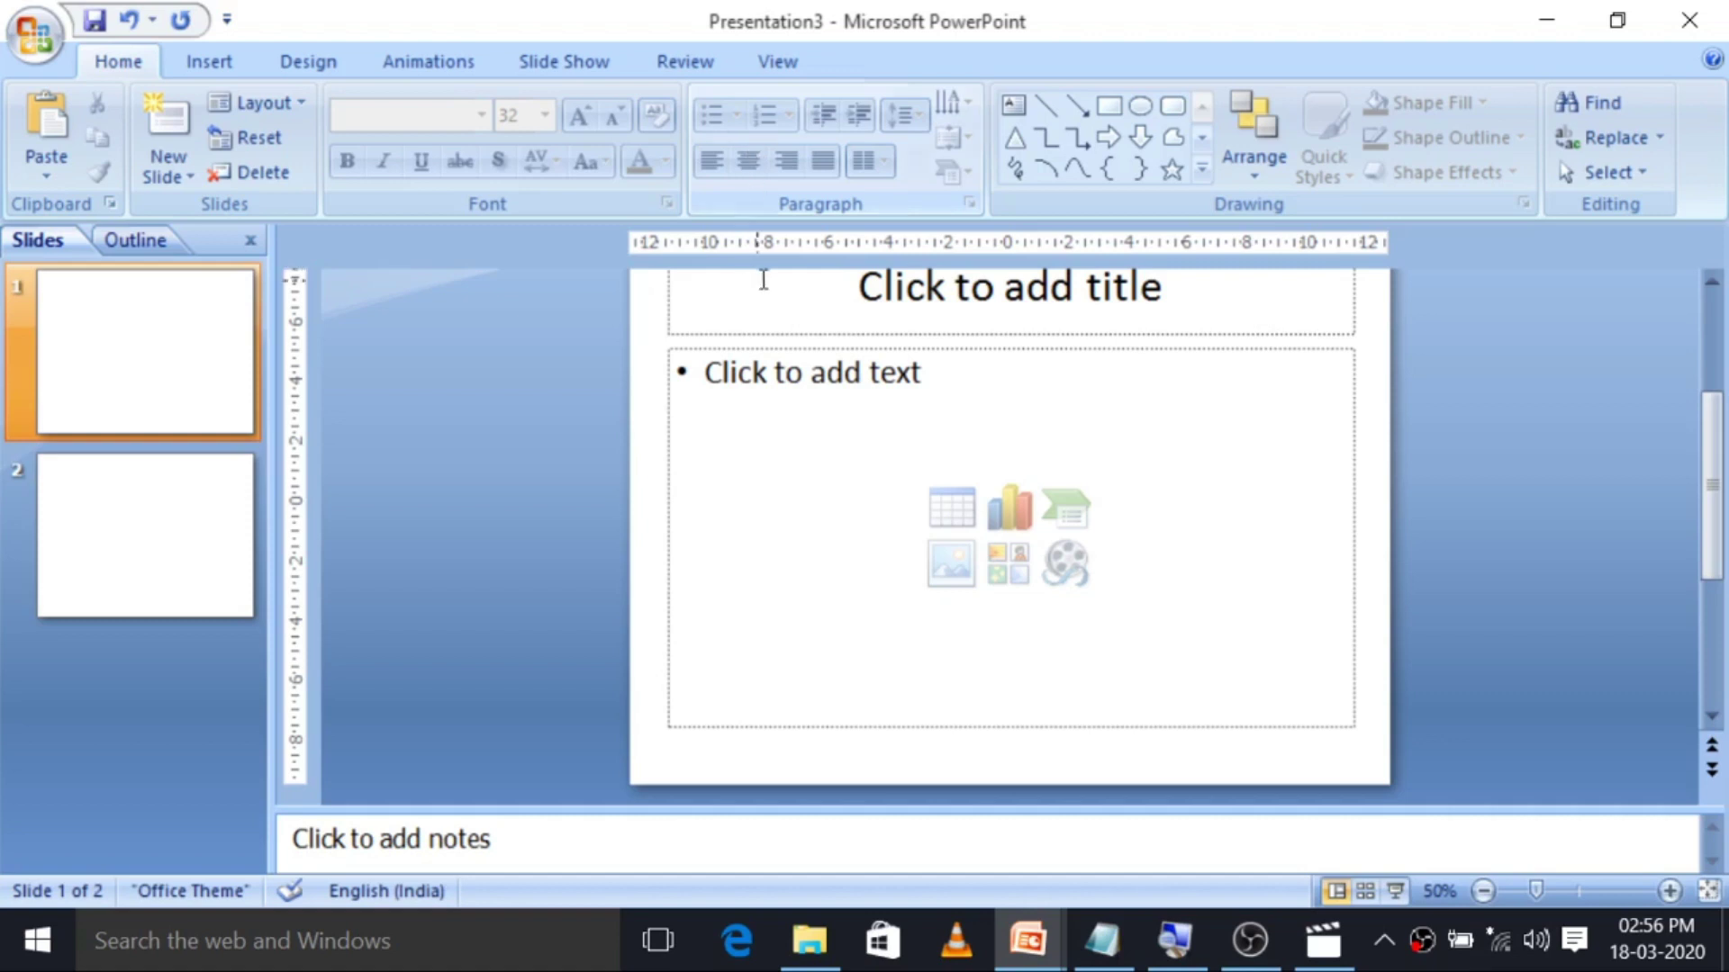
scroll(1260, 558, "up", 2)
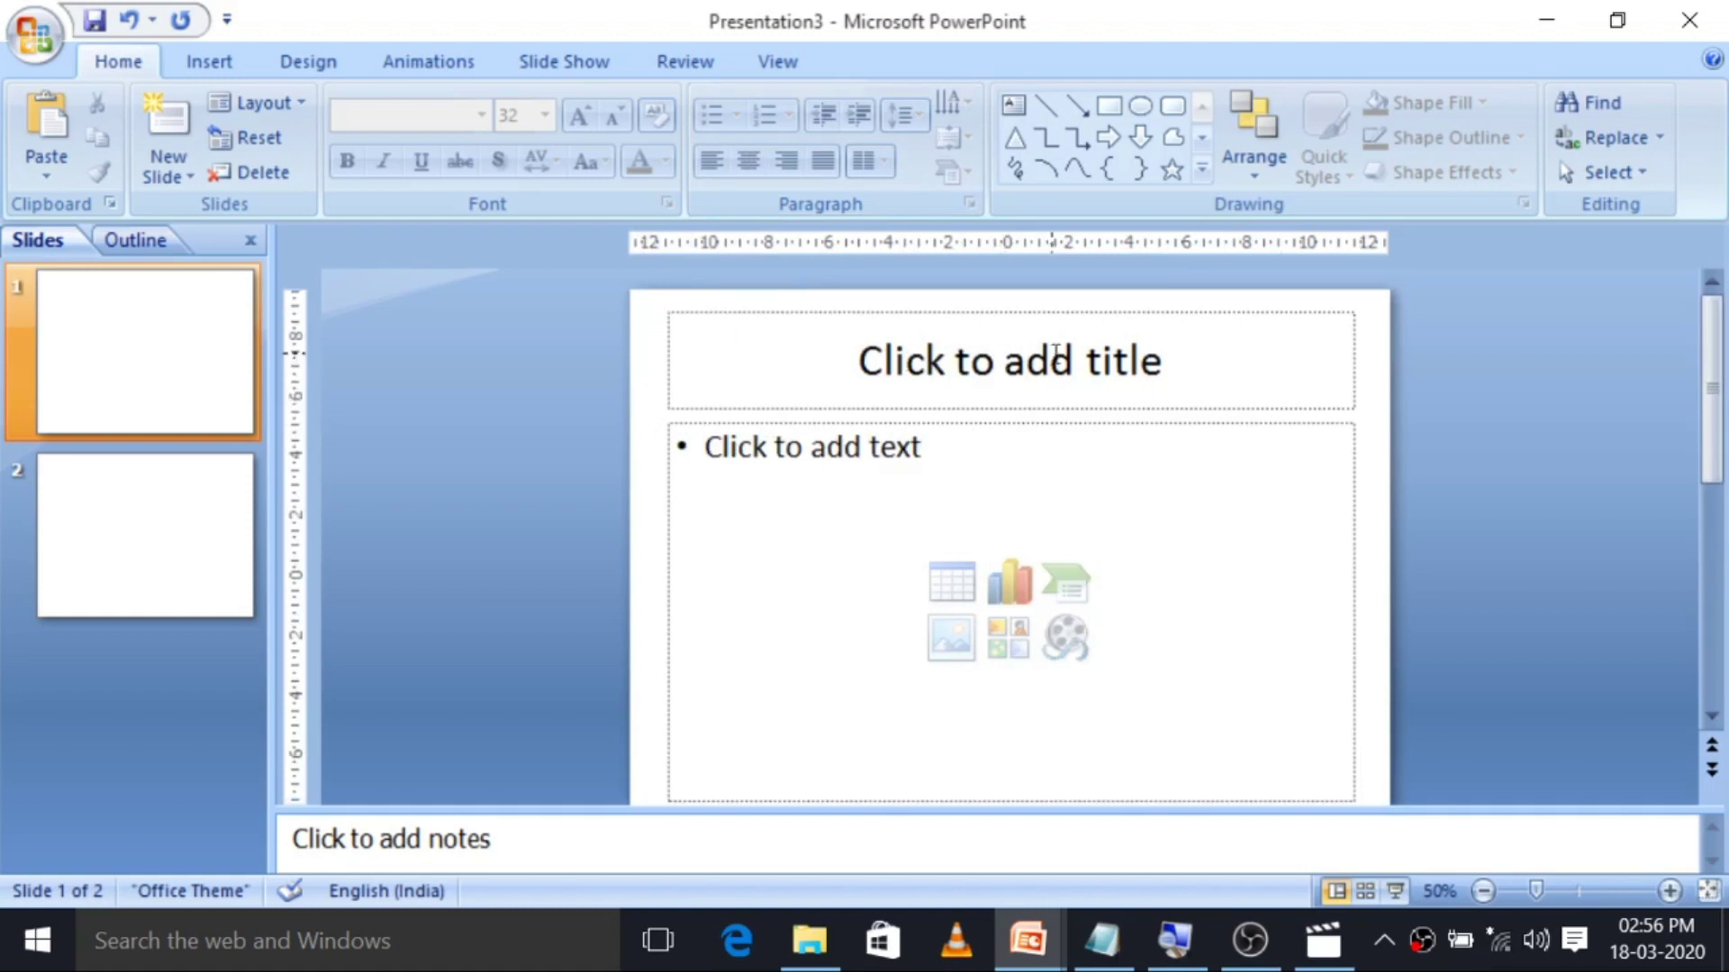
left_click(926, 356)
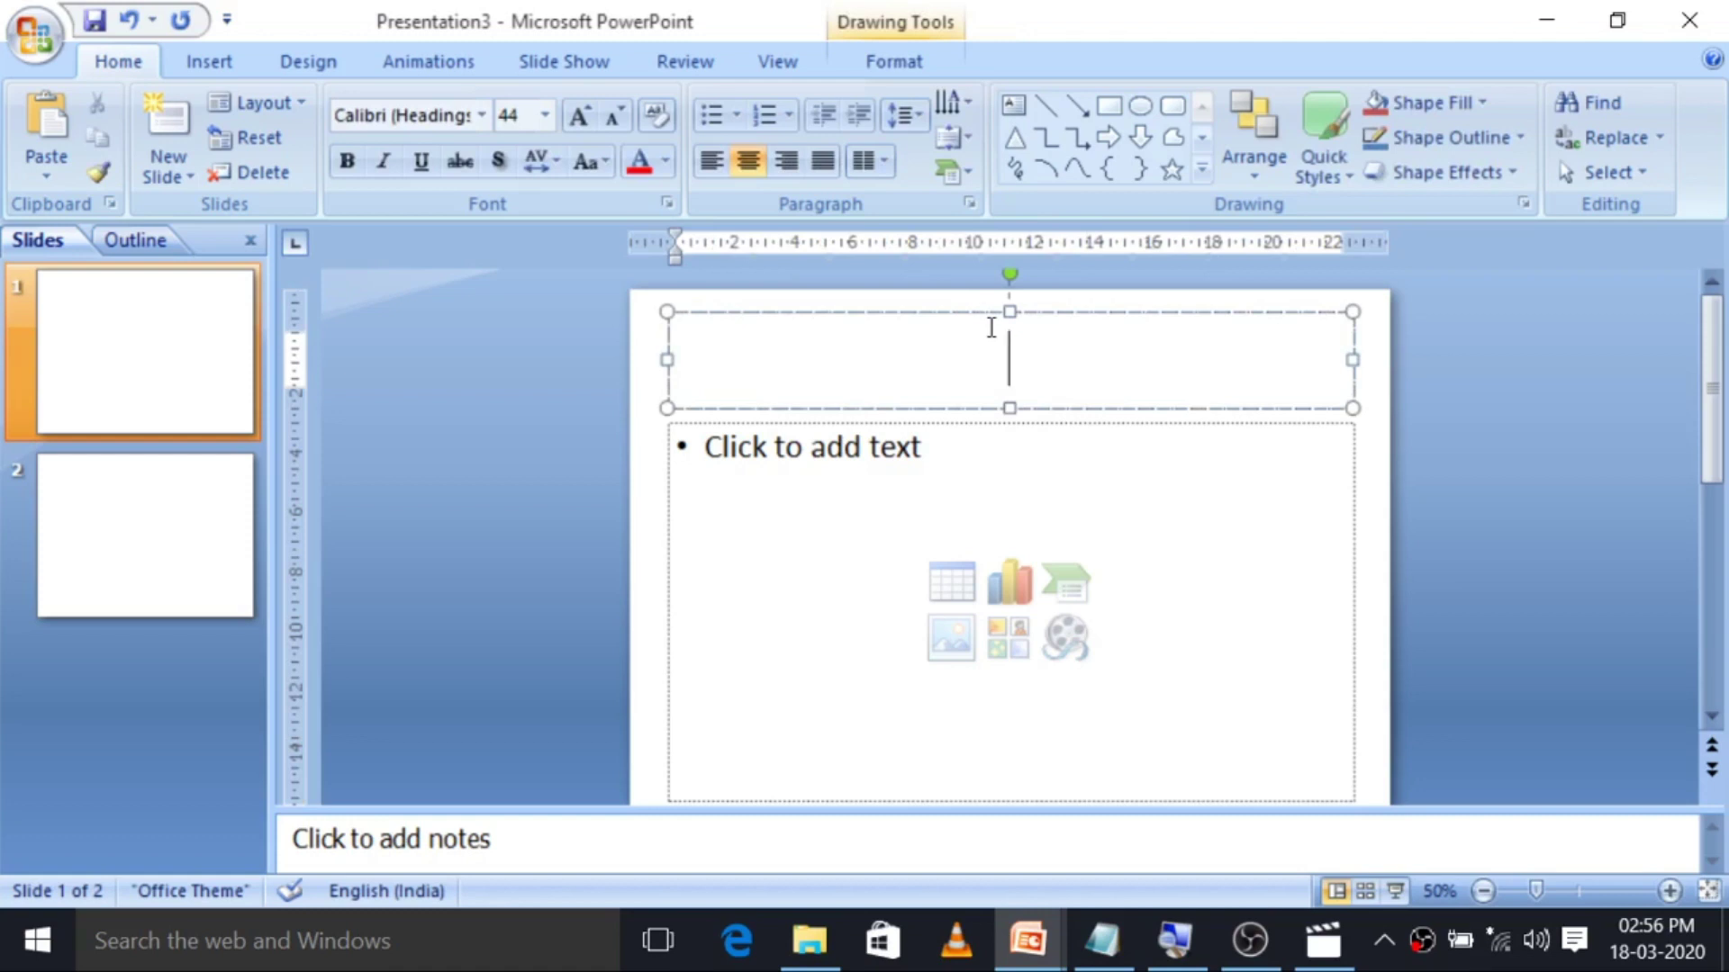
type("Geetan")
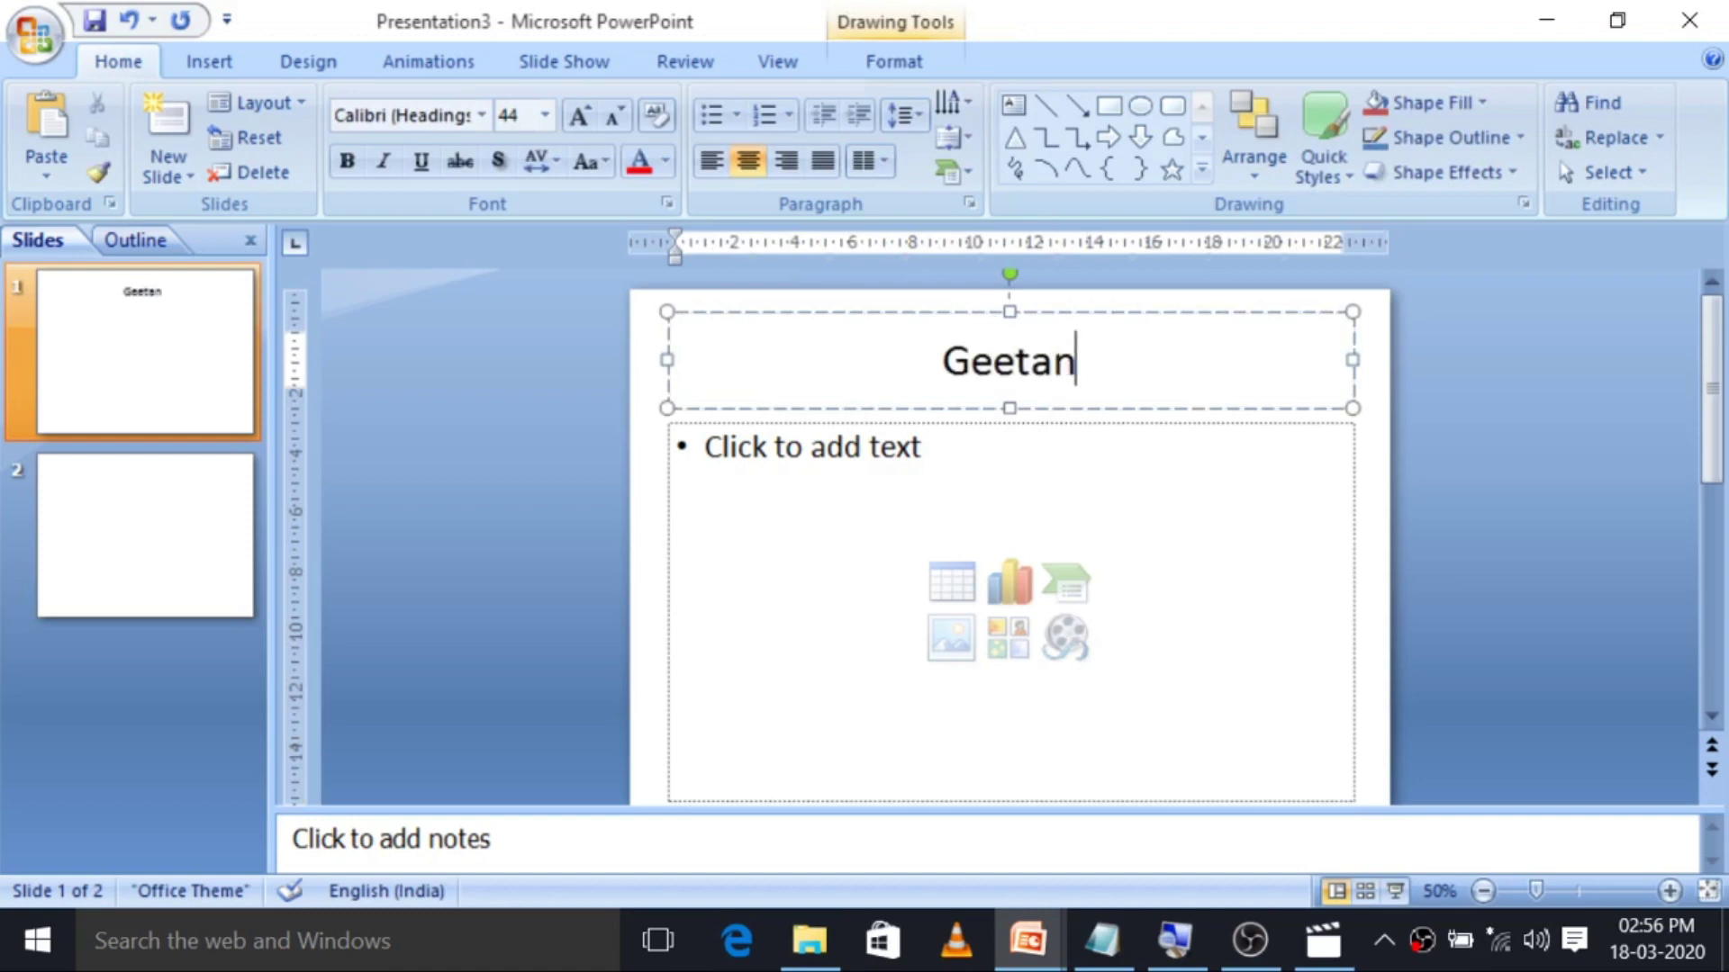
type("ksh I")
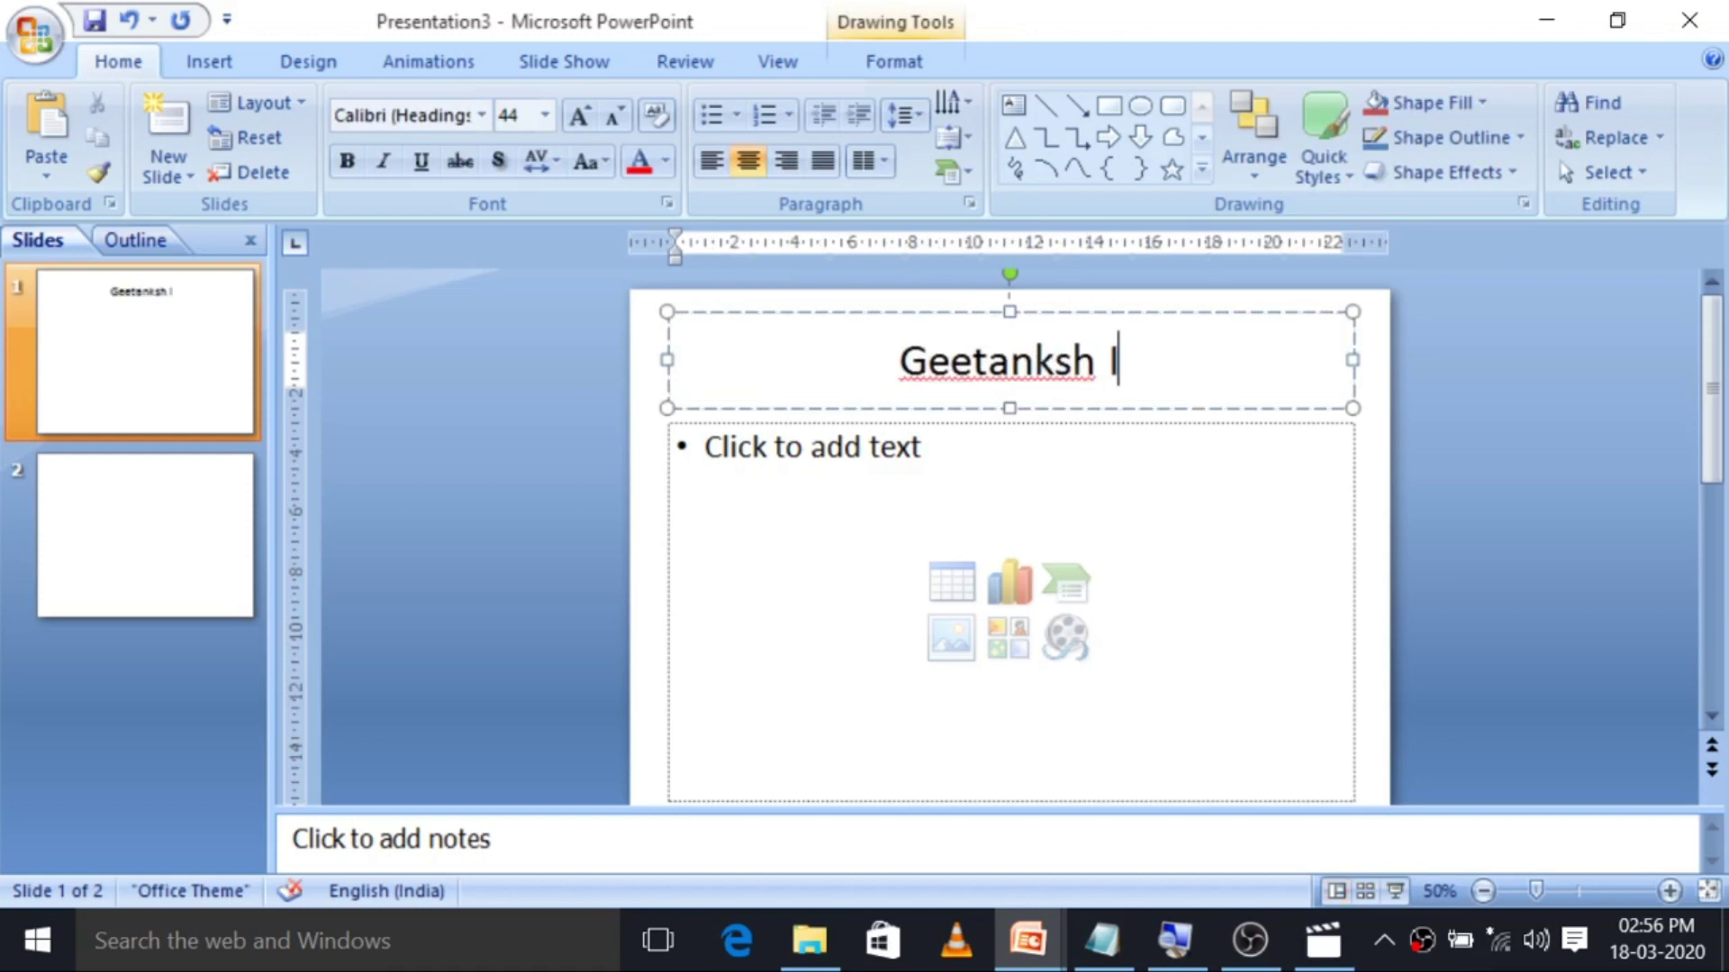
type("T C")
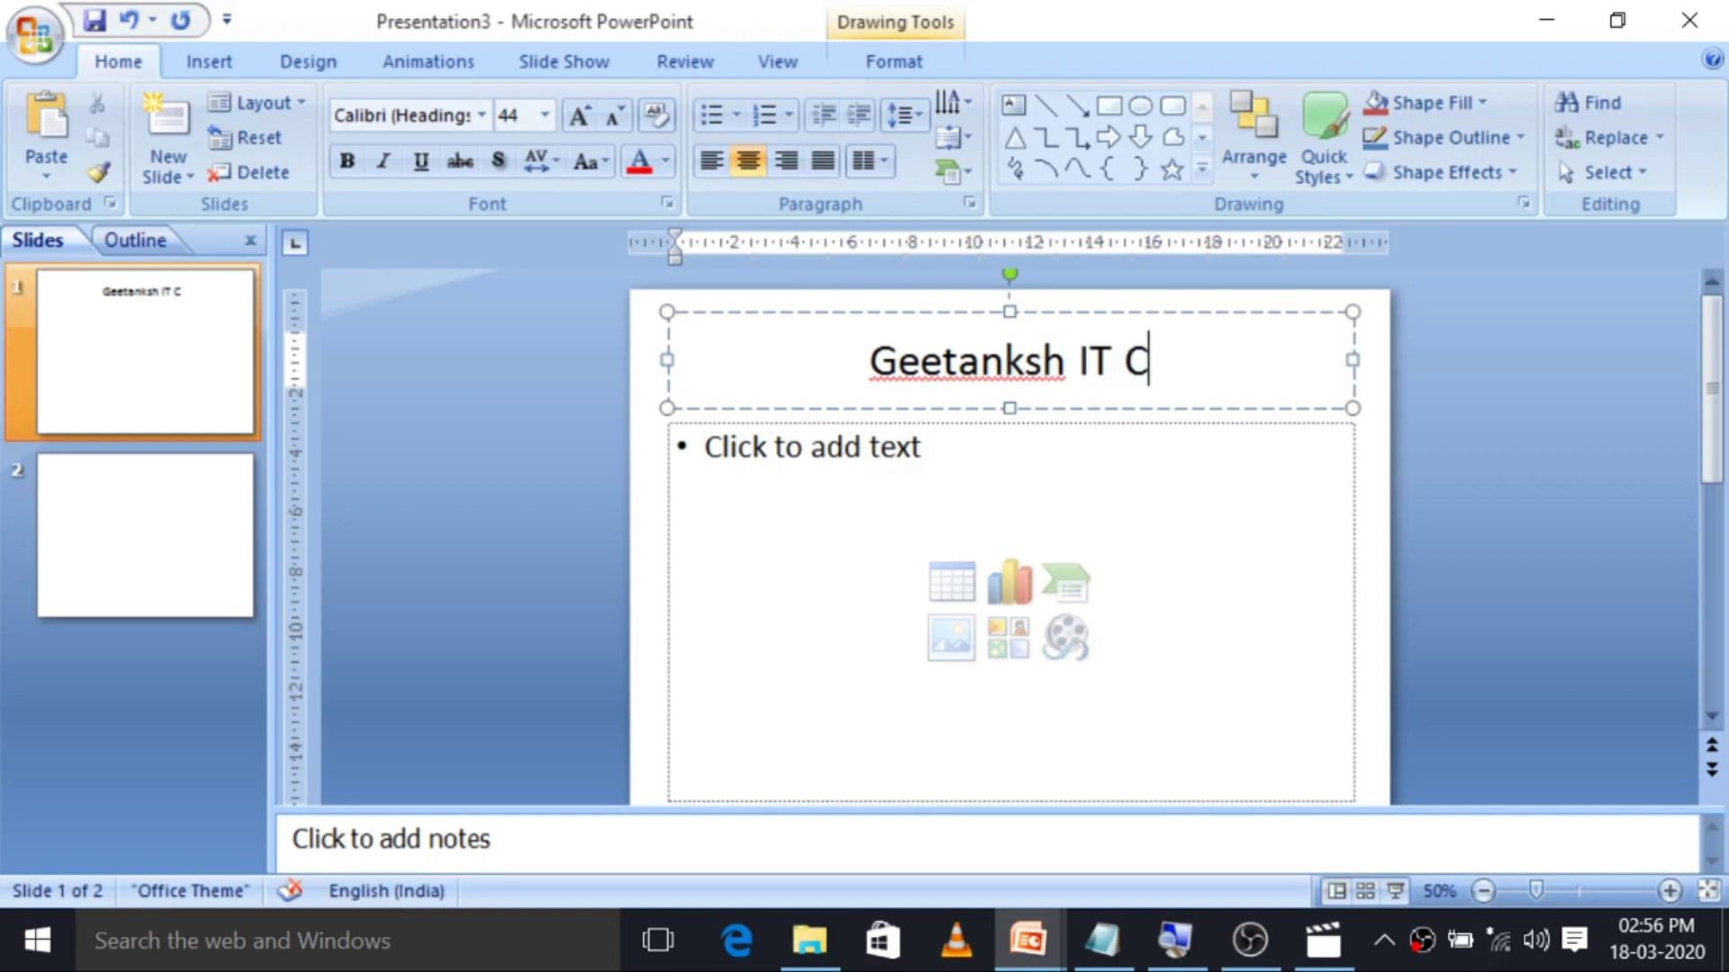
type("lass")
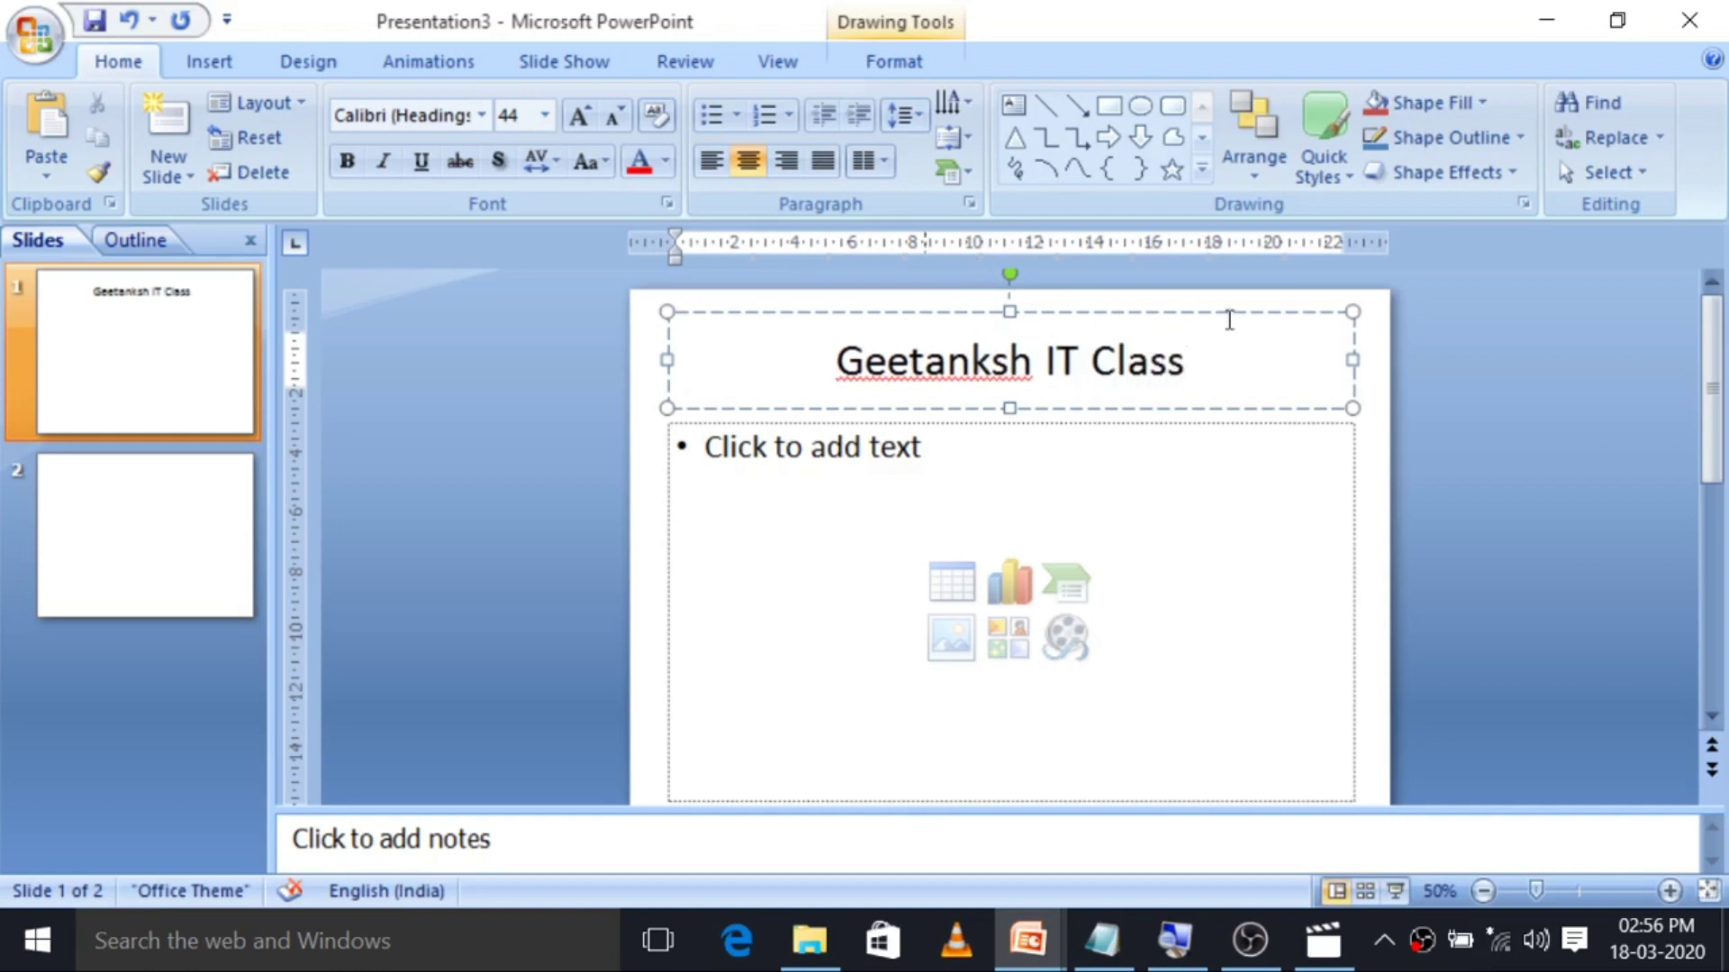
left_click(1114, 360)
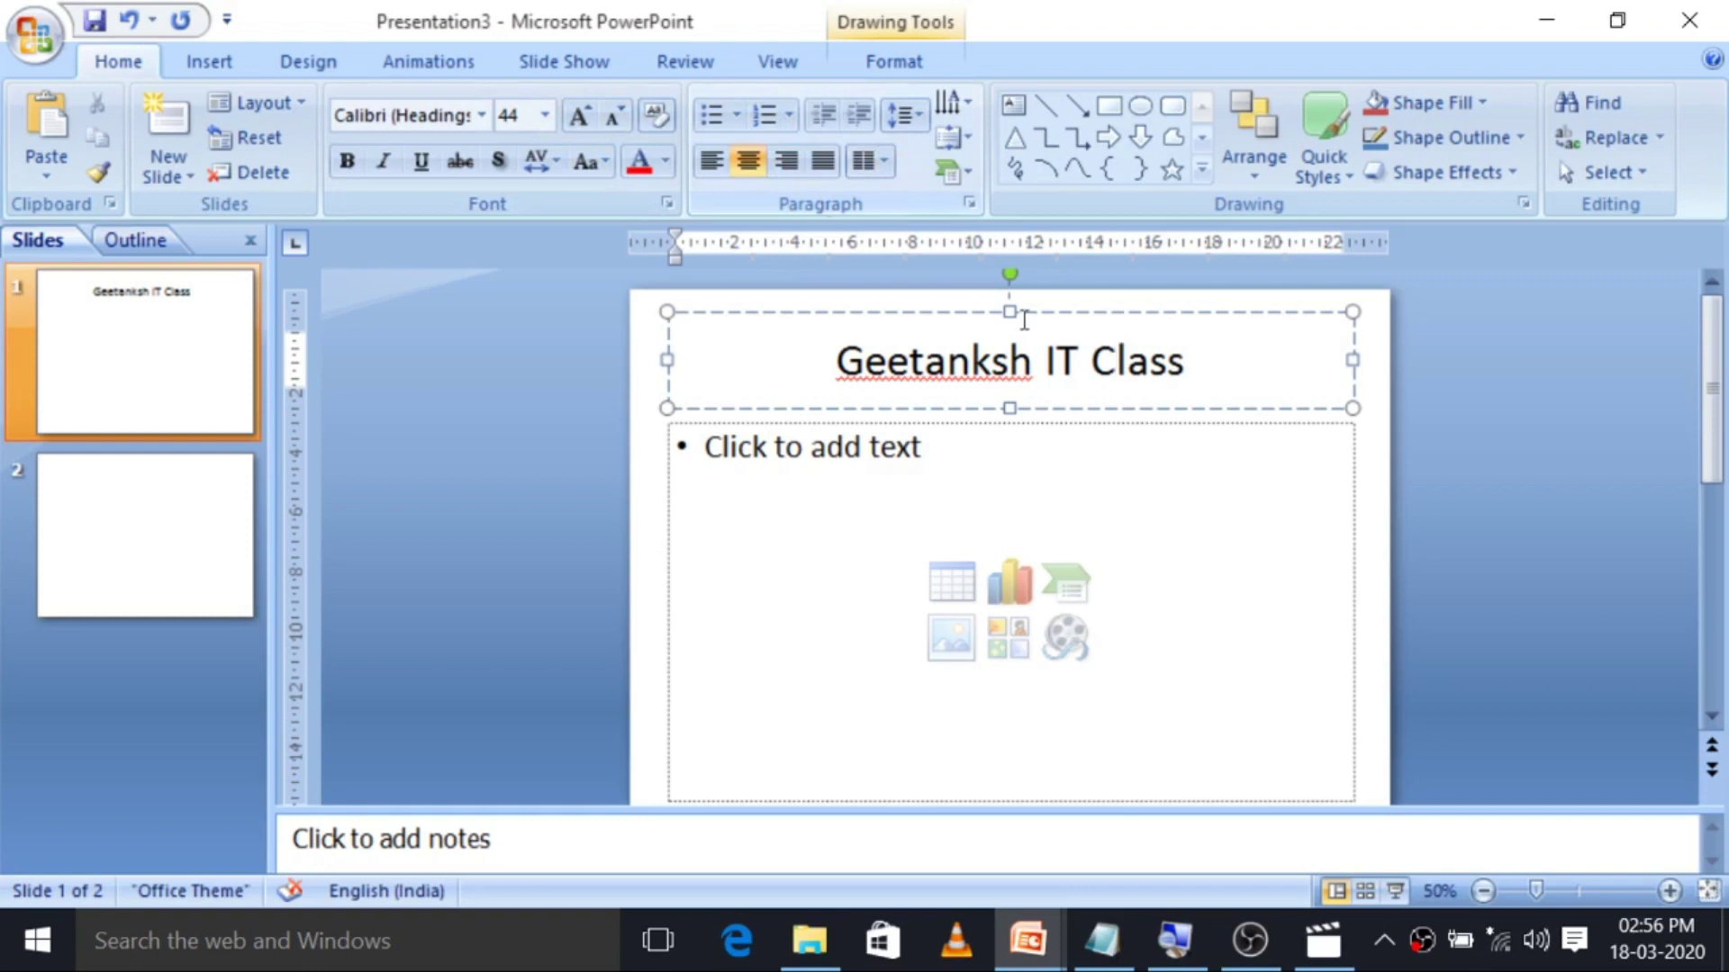
left_click_drag(1201, 358, 834, 360)
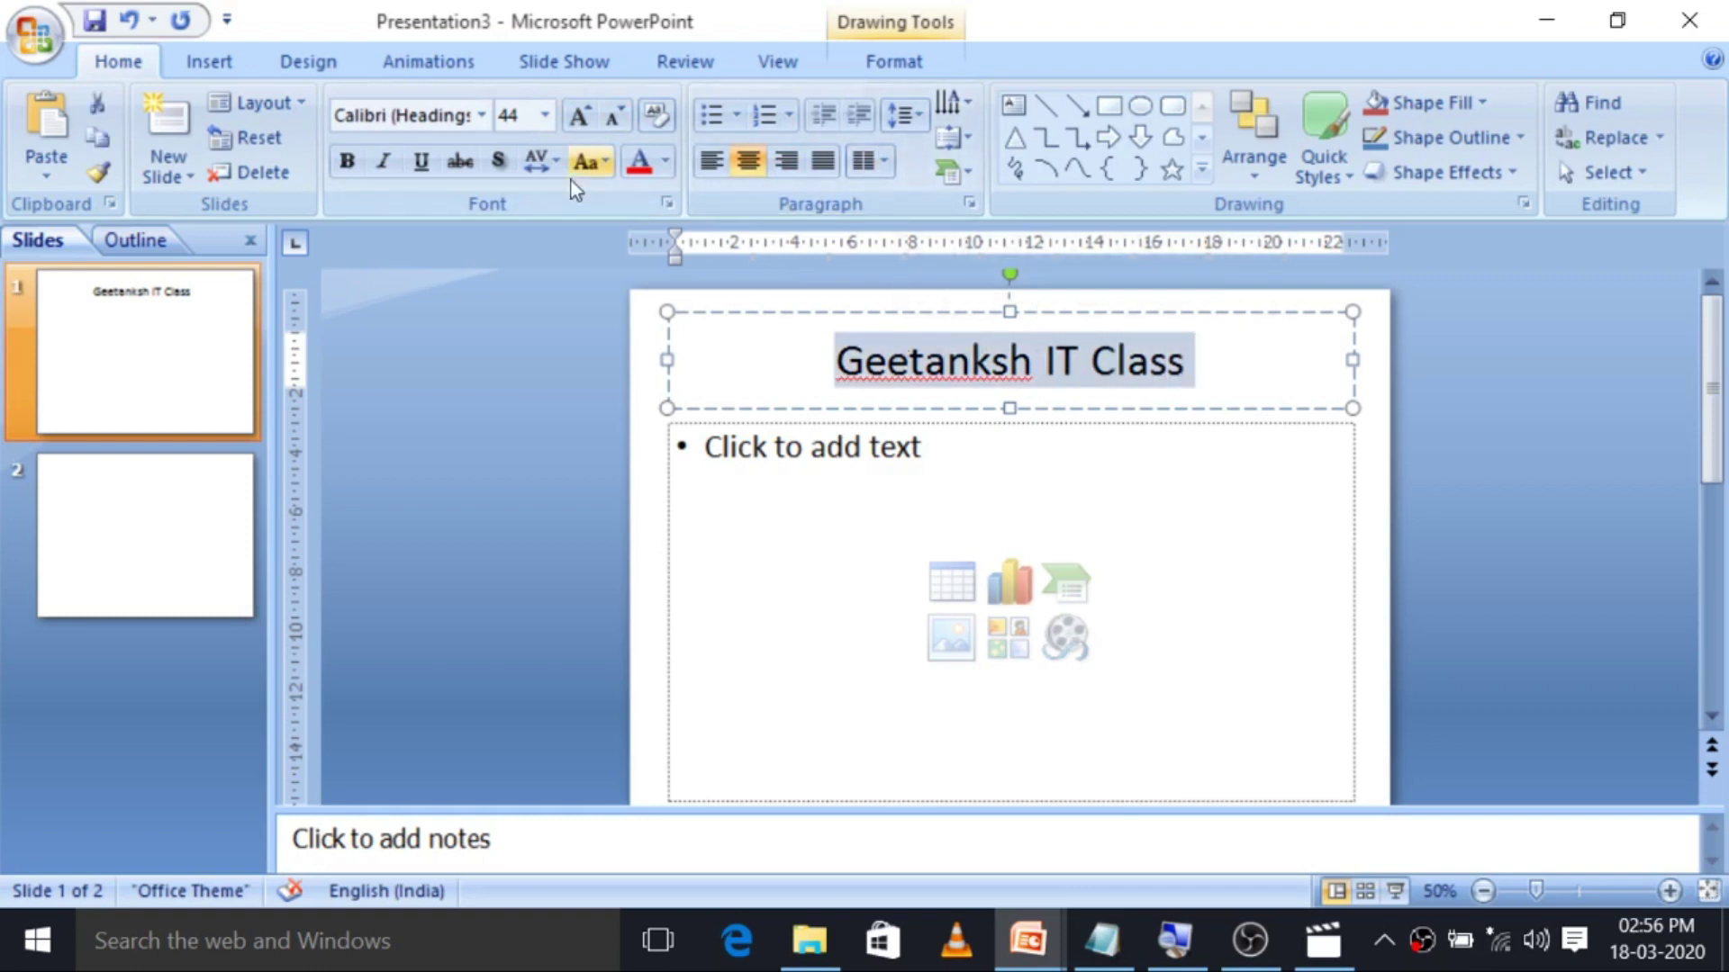
left_click(1007, 180)
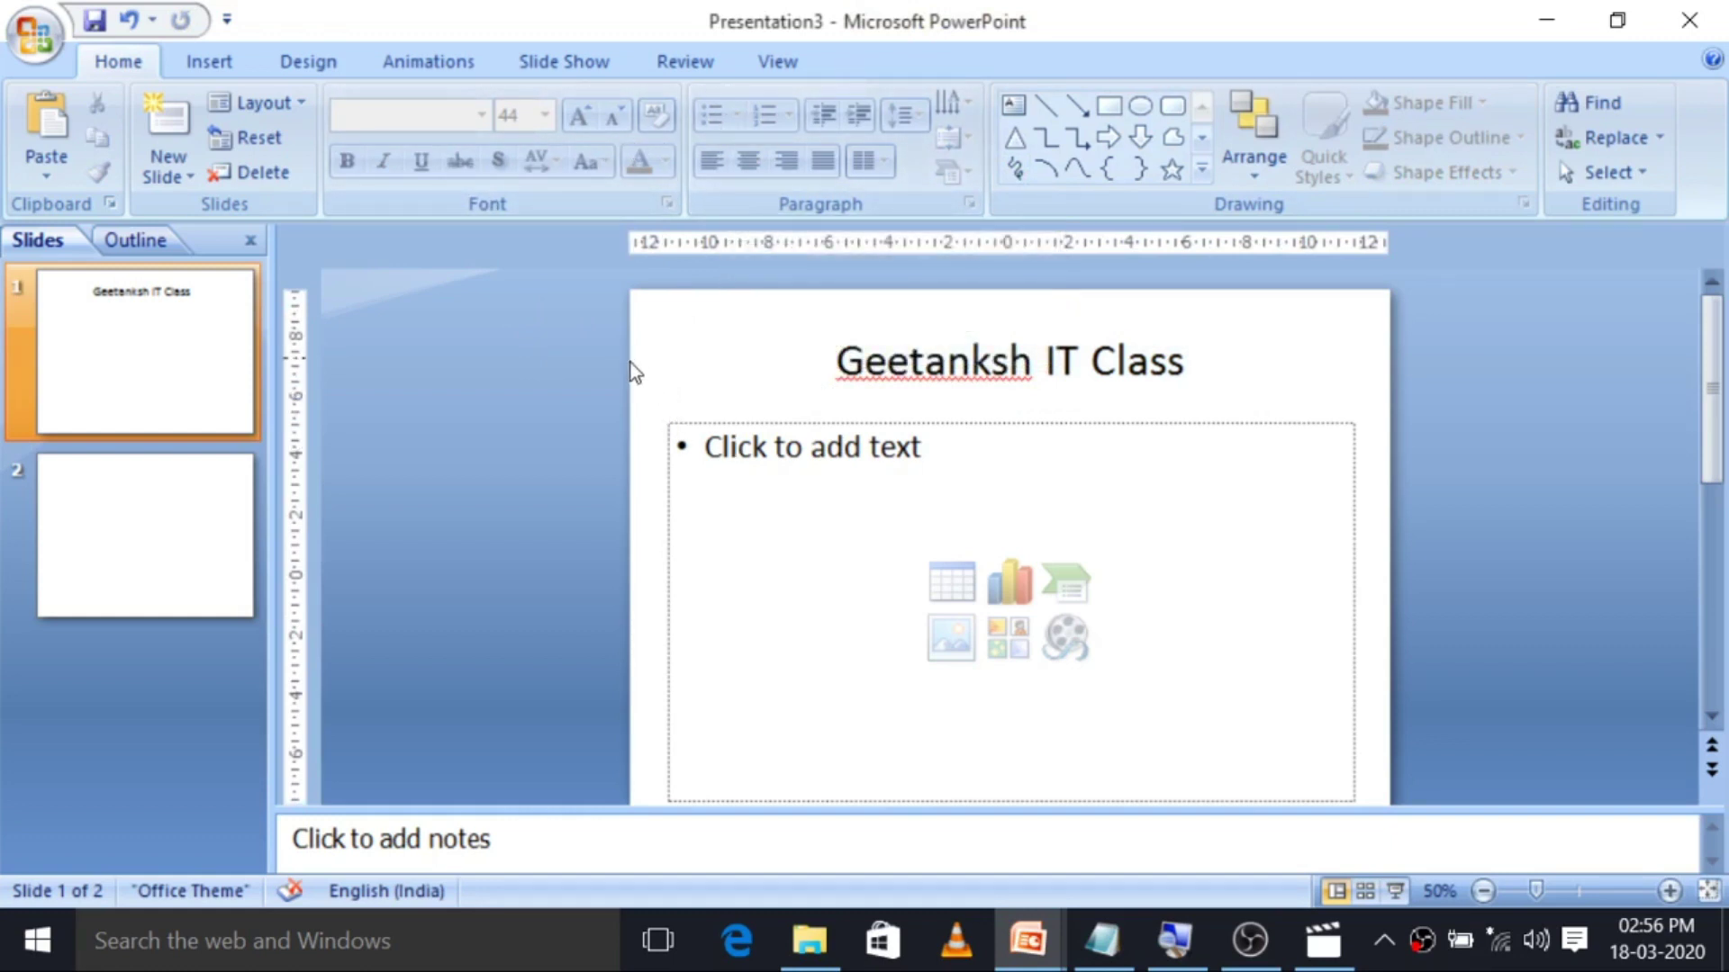
Select the title box and adjust its font size up to 66.
left_click(880, 363)
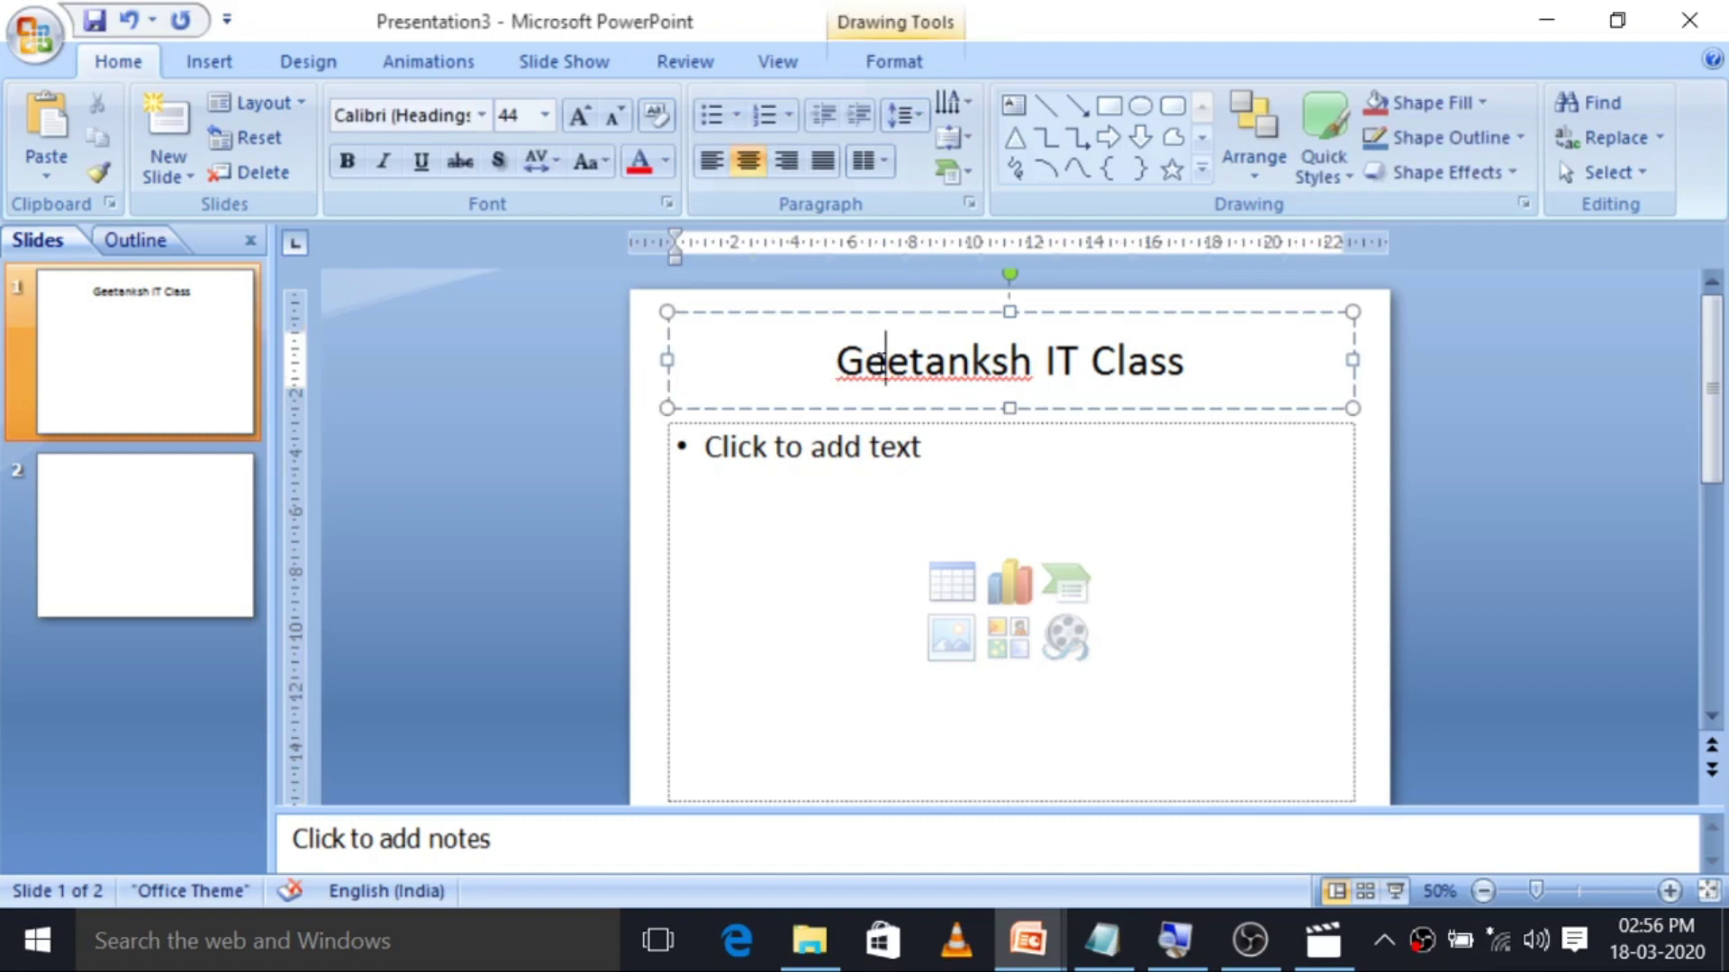
left_click(879, 314)
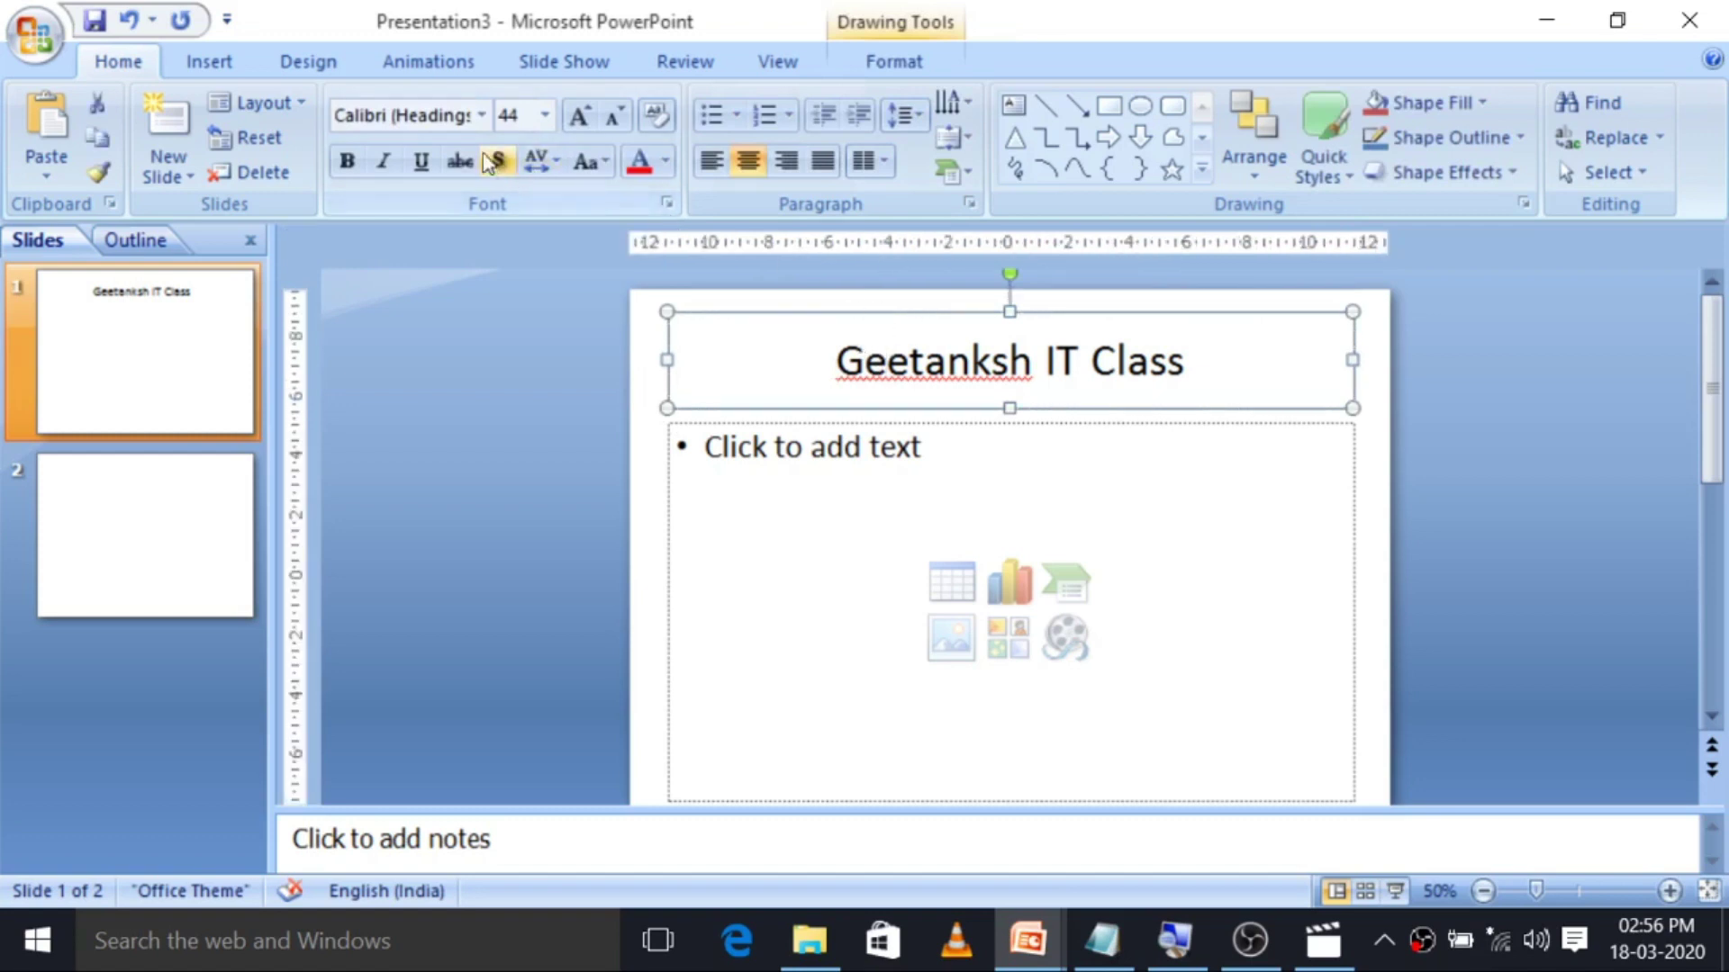
left_click(482, 115)
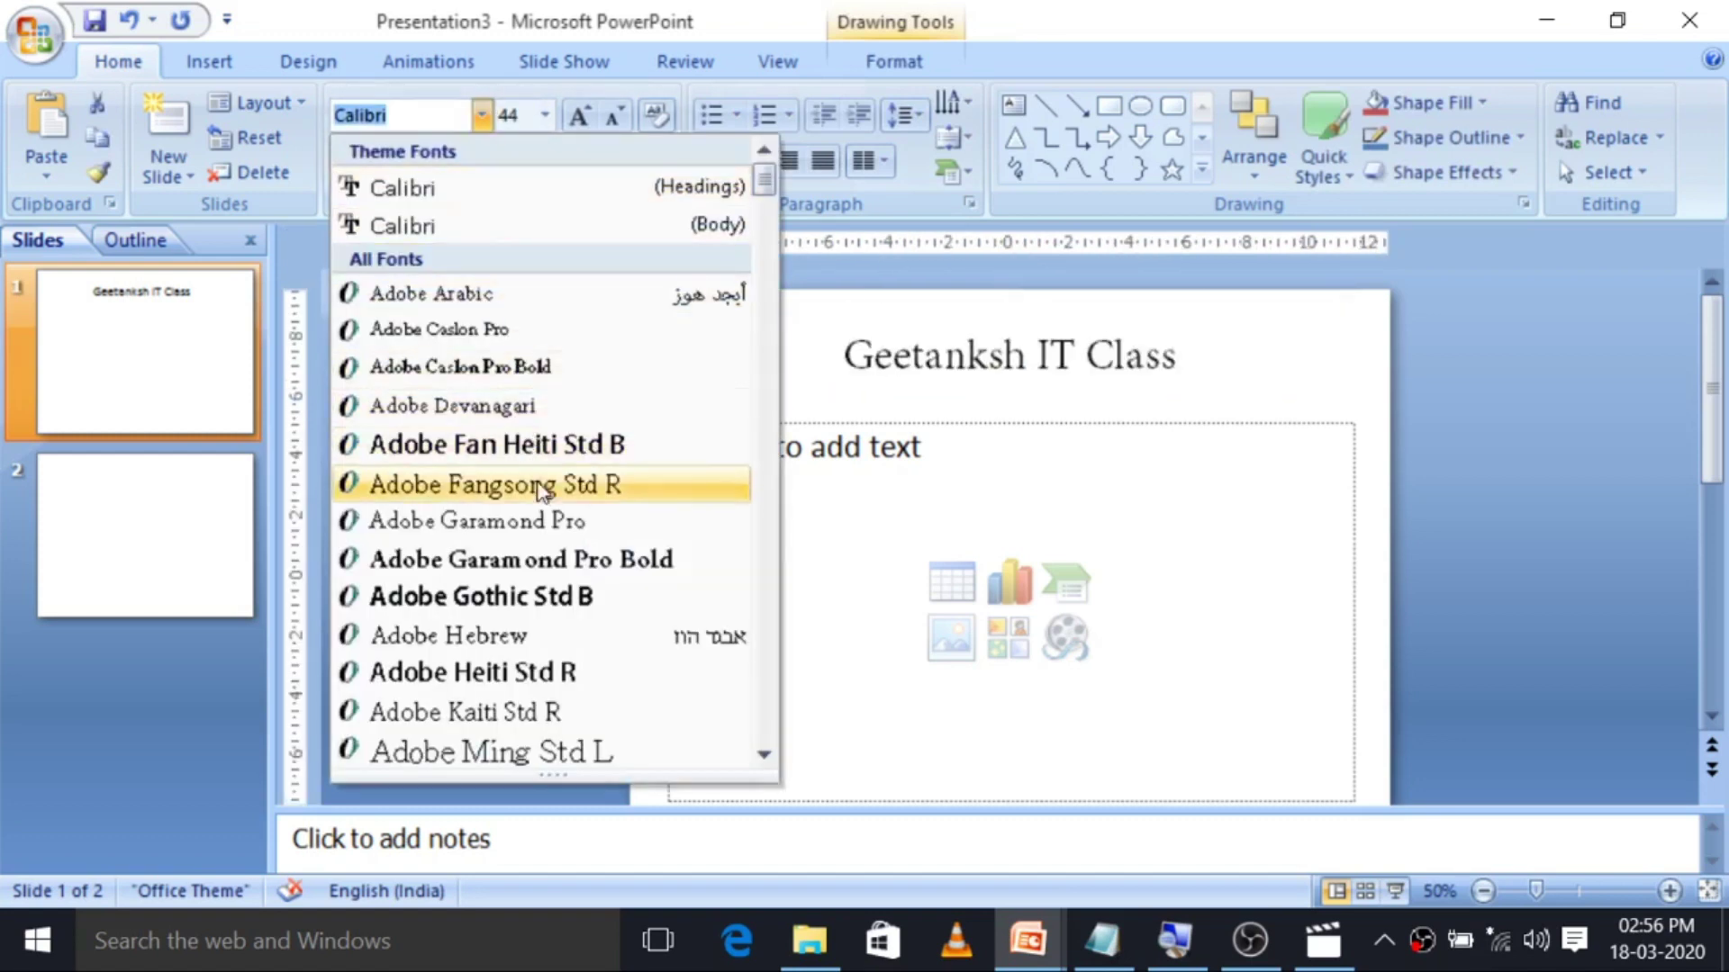
left_click(790, 295)
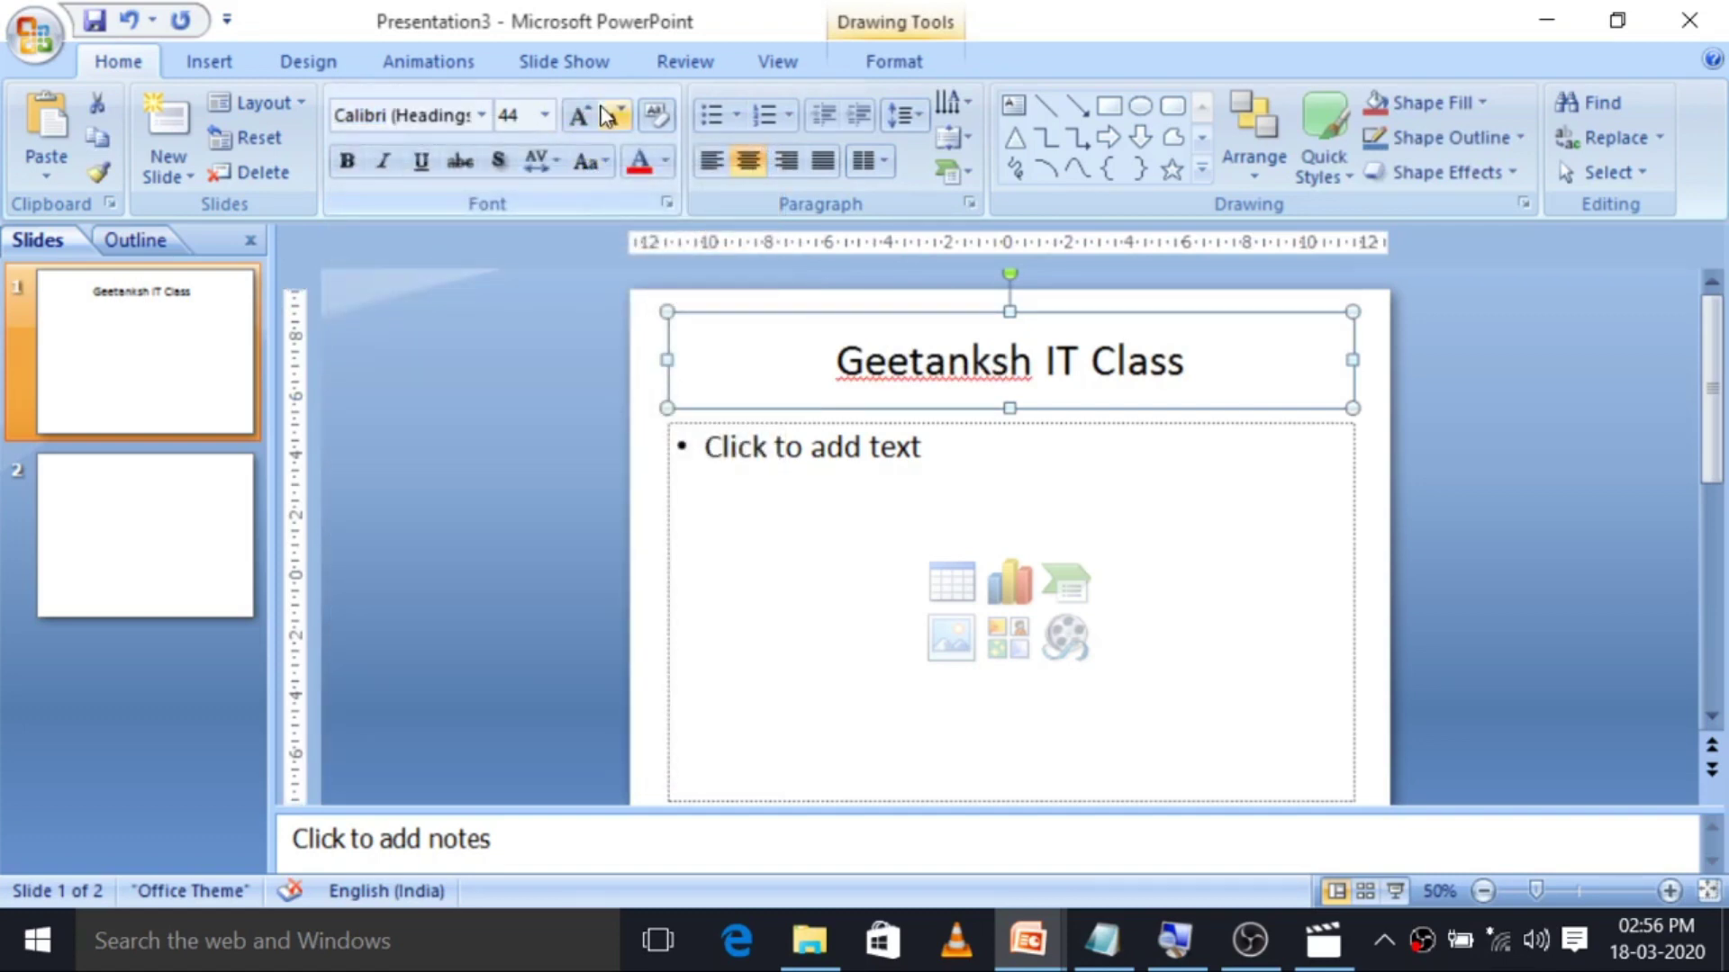
left_click(604, 110)
left_click(603, 110)
left_click(604, 110)
left_click(591, 120)
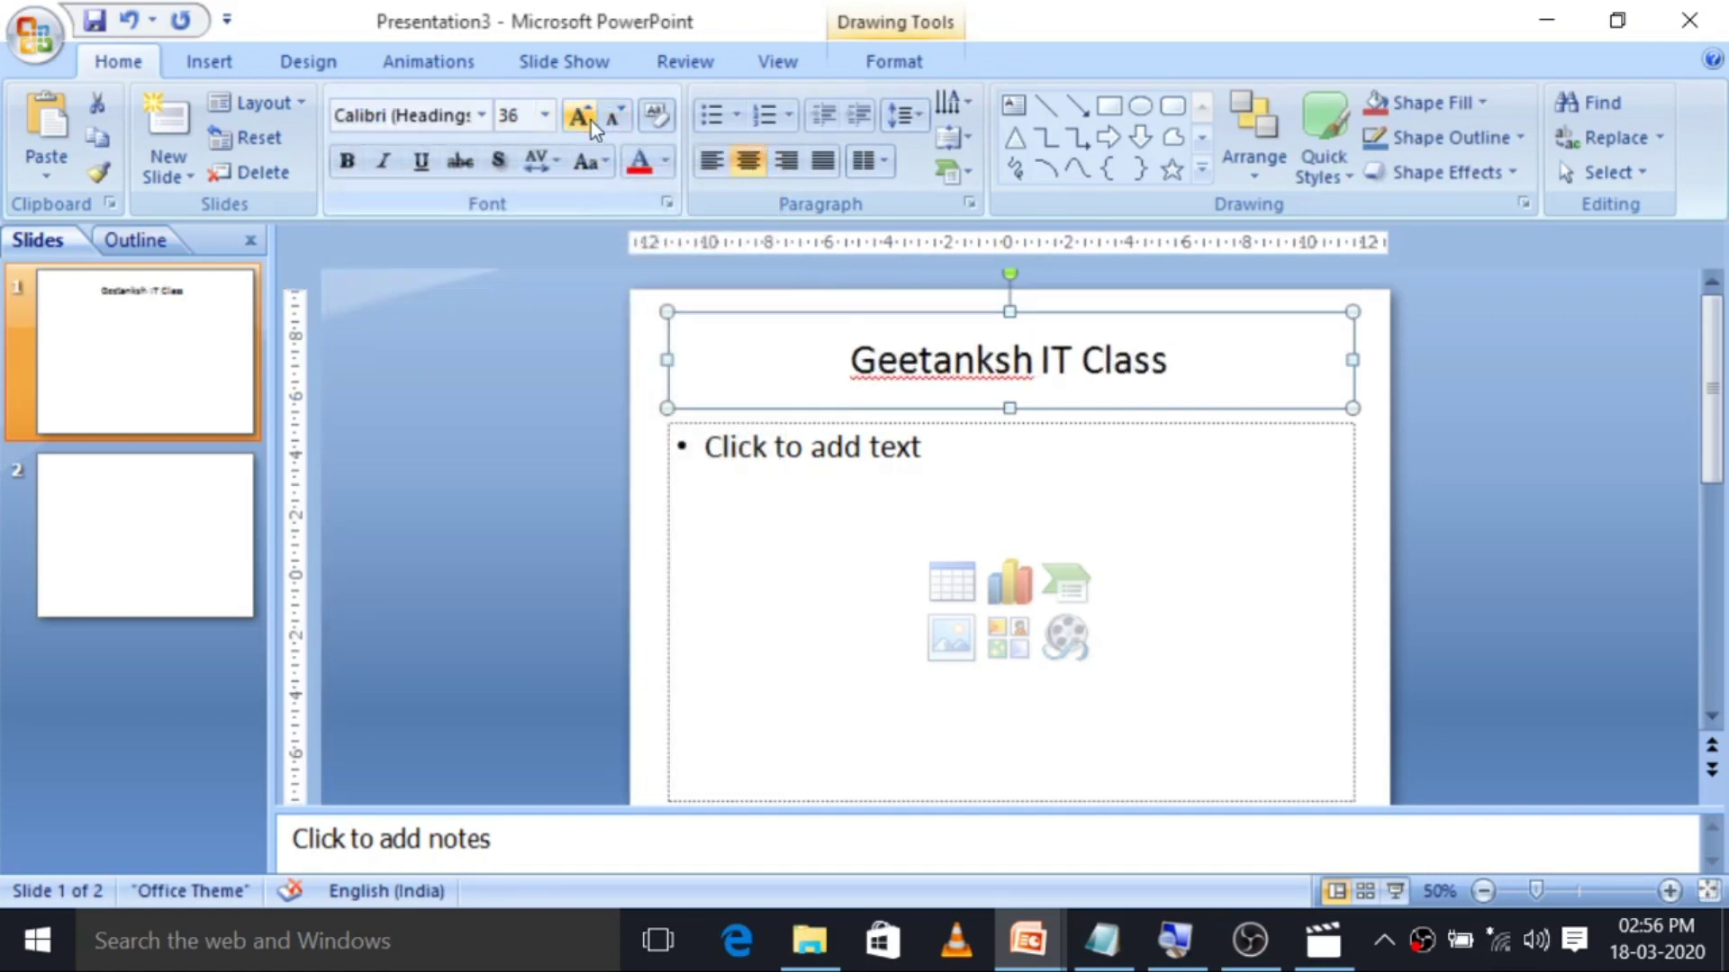
left_click(591, 121)
left_click(590, 121)
left_click(591, 121)
left_click(591, 121)
left_click(591, 120)
left_click(589, 120)
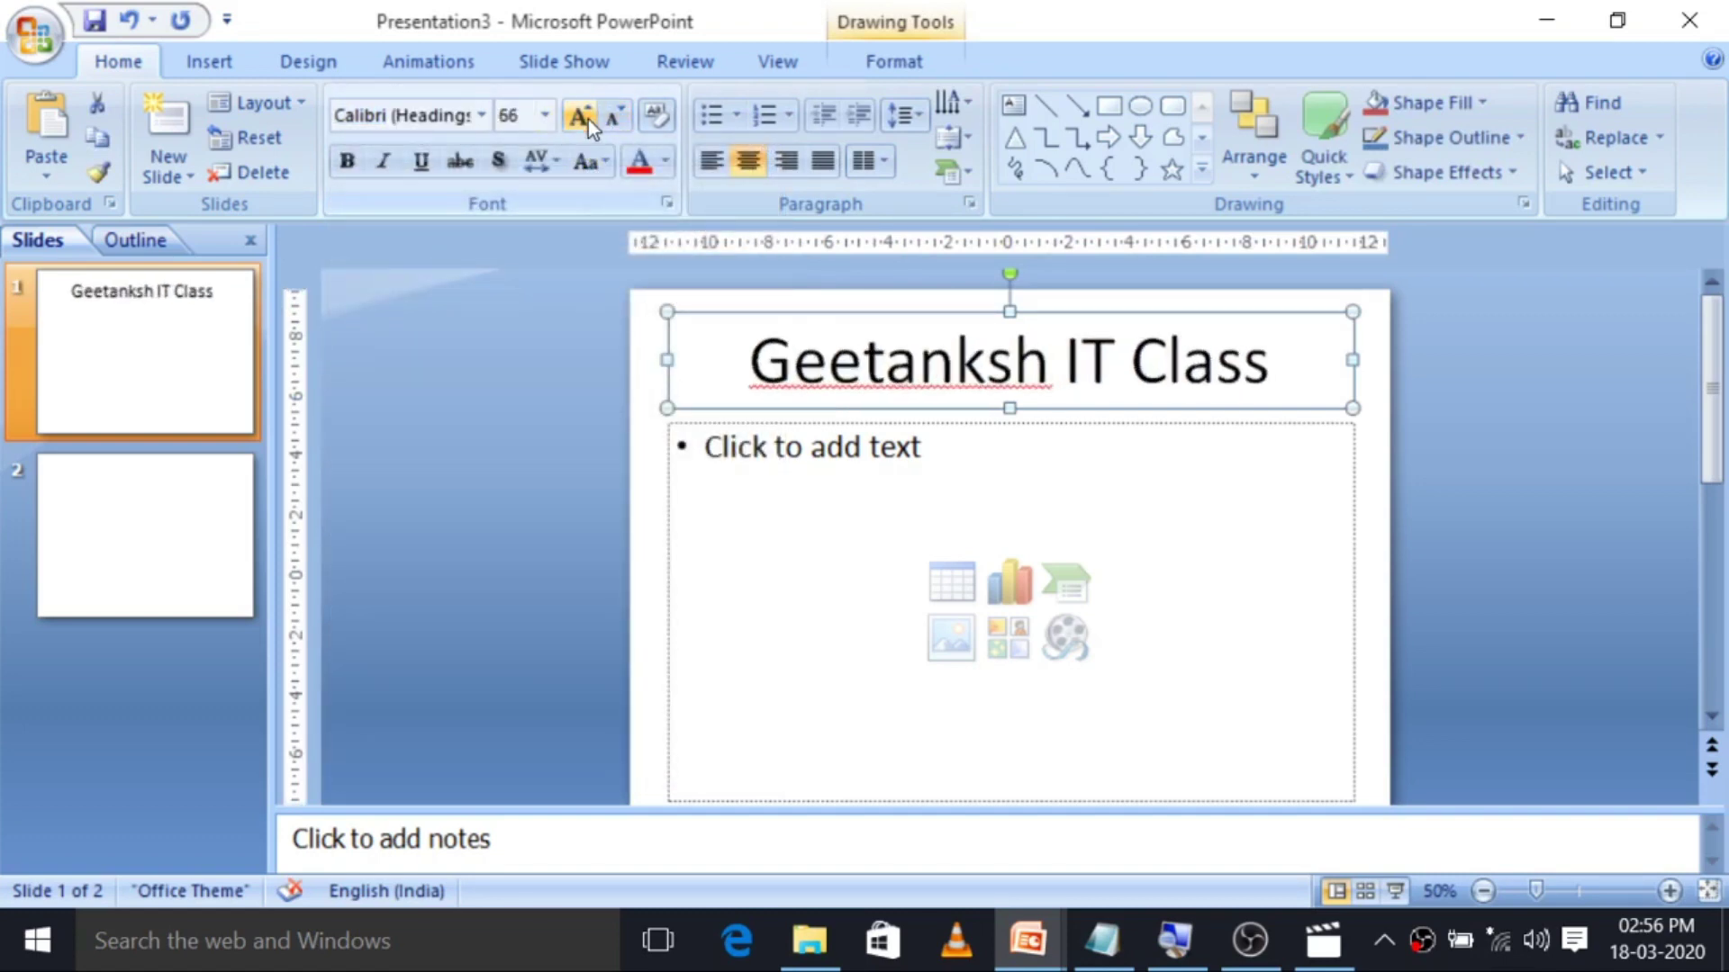
Make the title red, bold and italic in Bell MT with a text shadow.
left_click(641, 164)
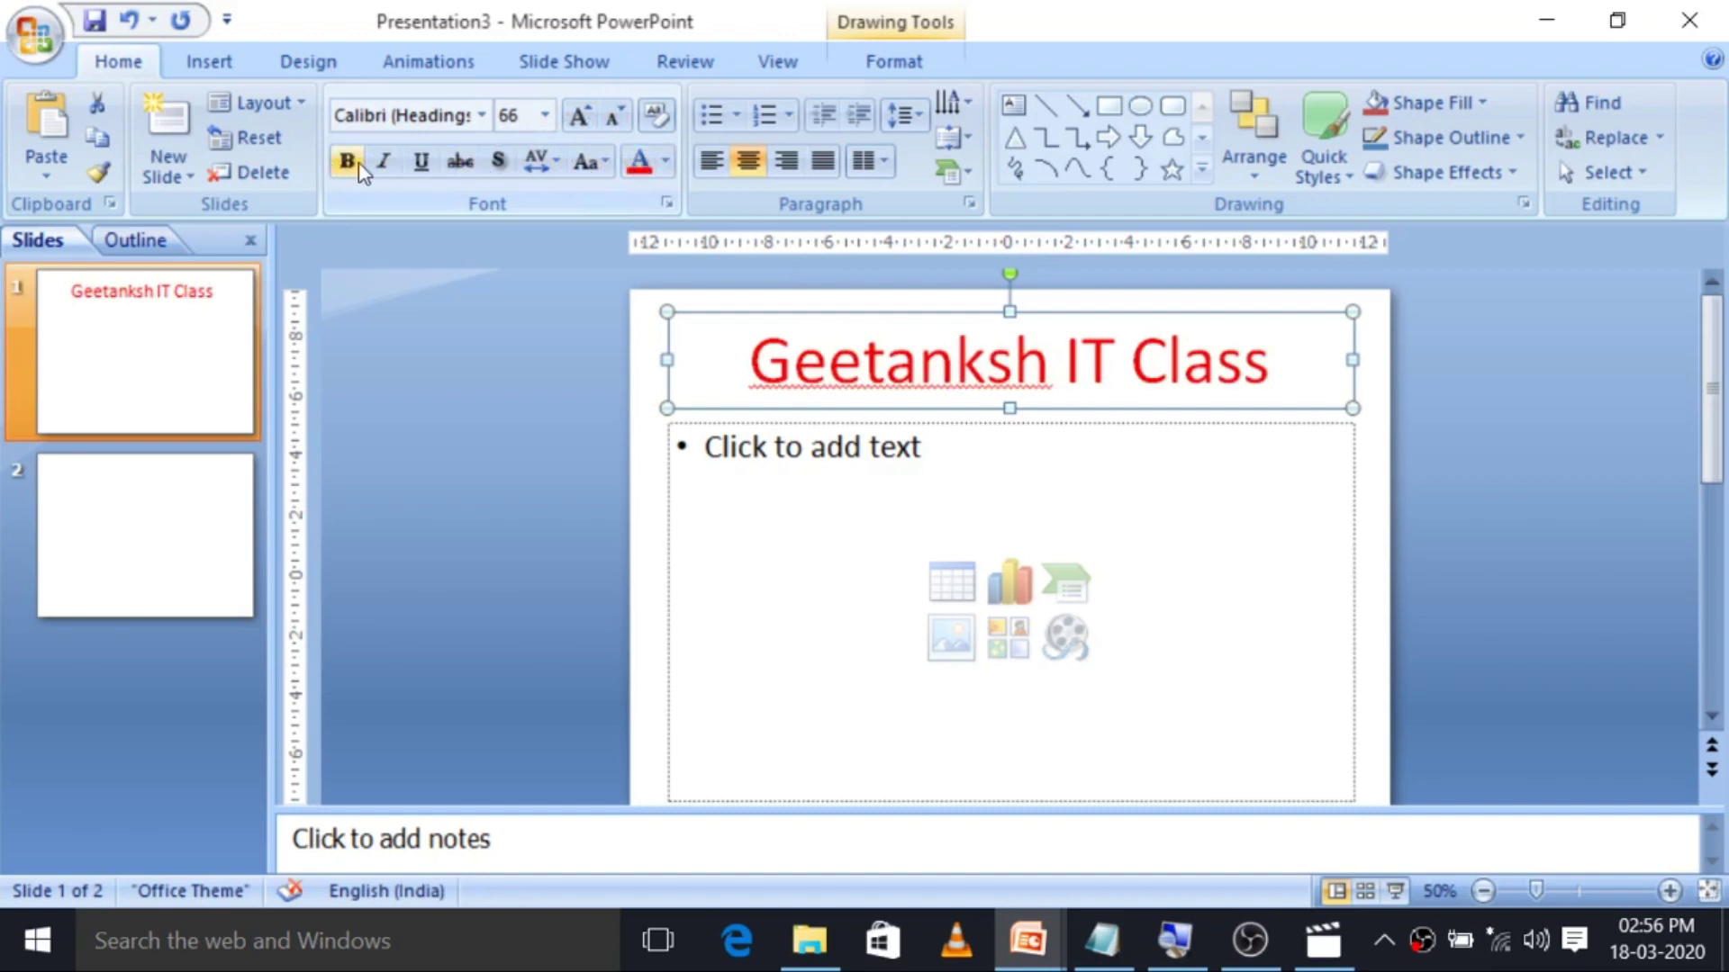
left_click(360, 168)
left_click(384, 162)
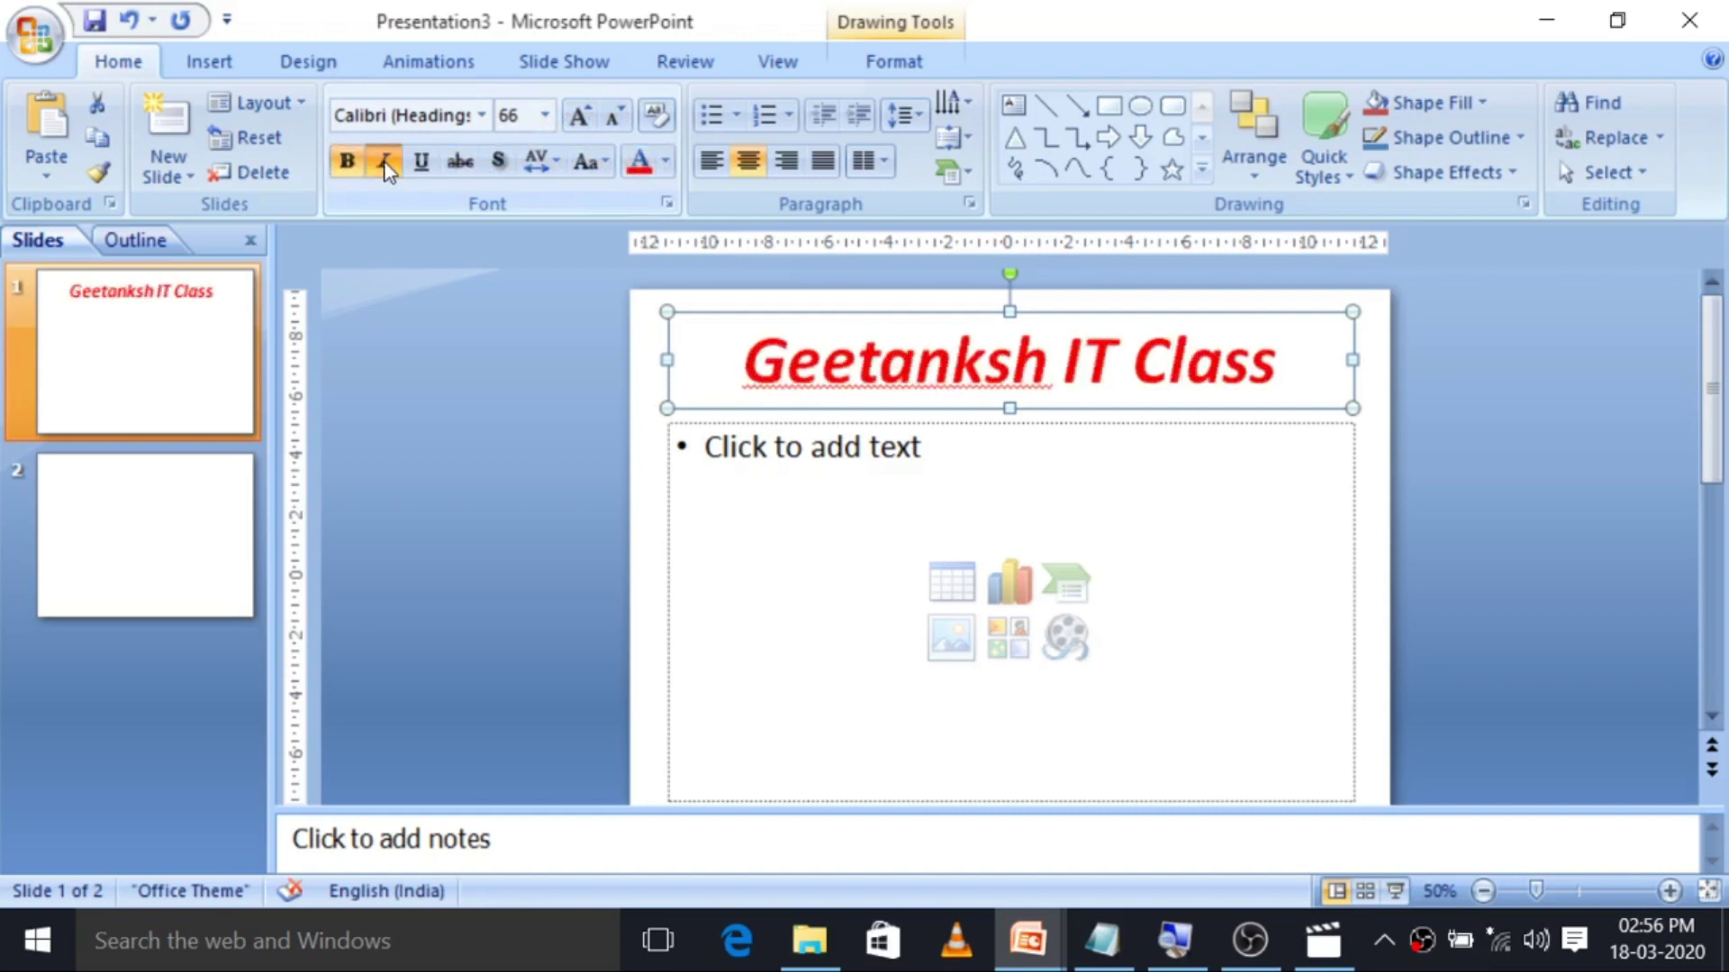
left_click(484, 114)
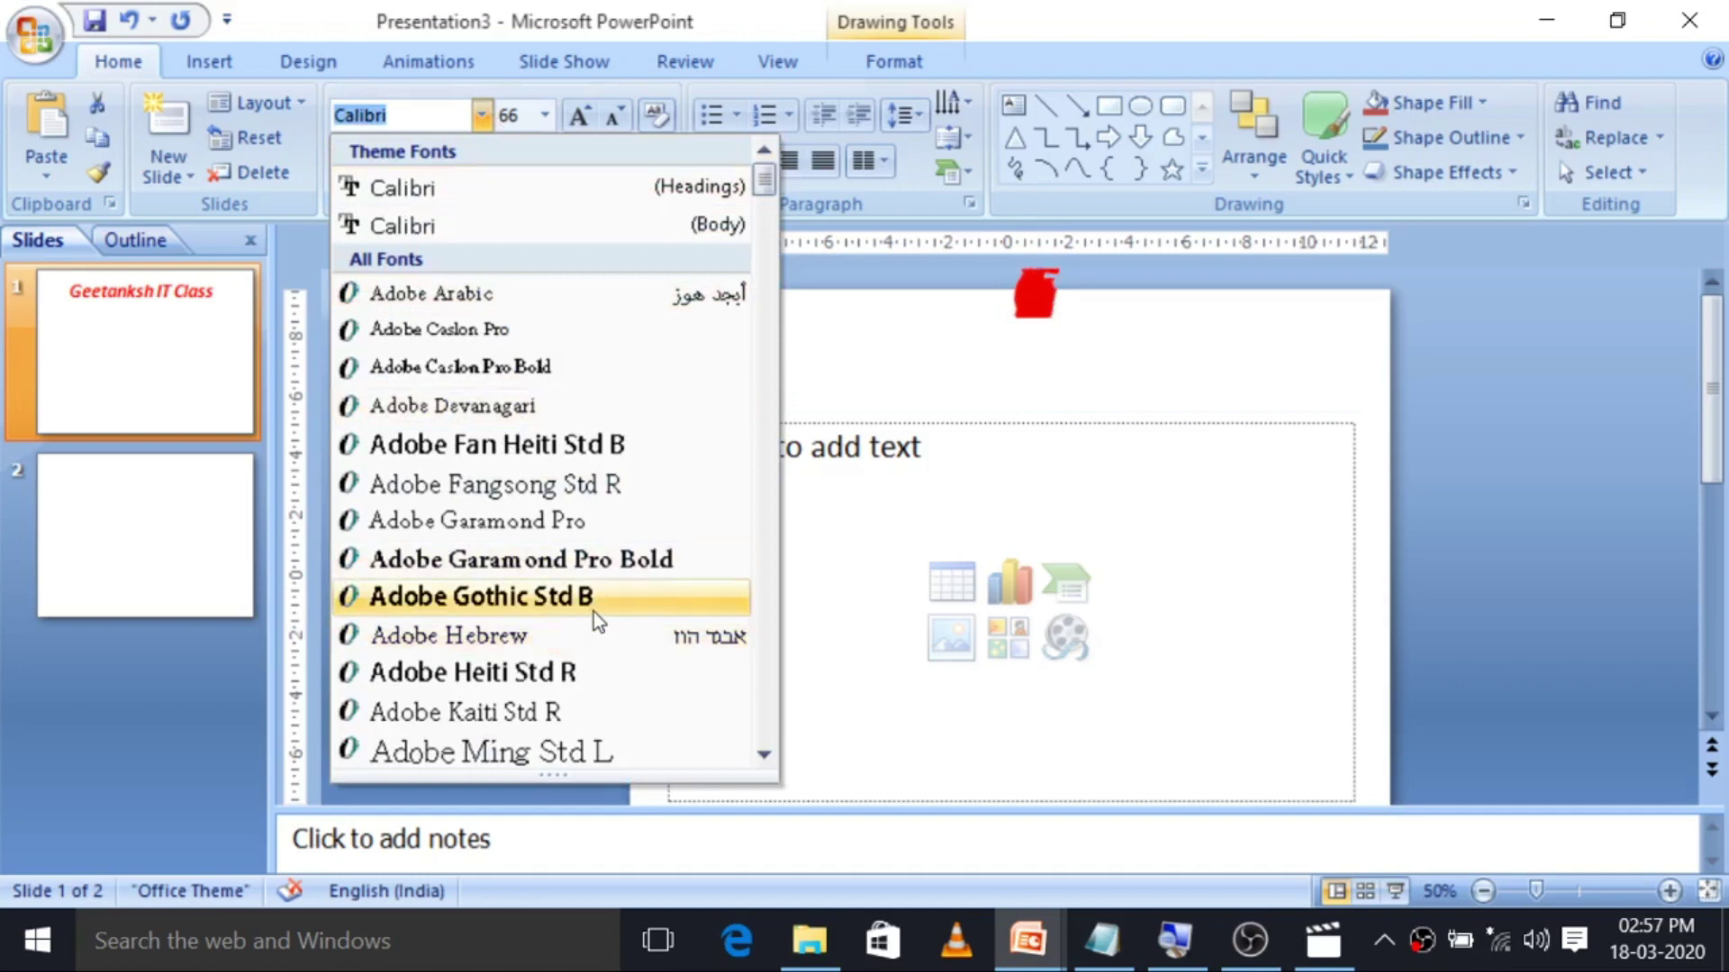
scroll(602, 630, "down", 10)
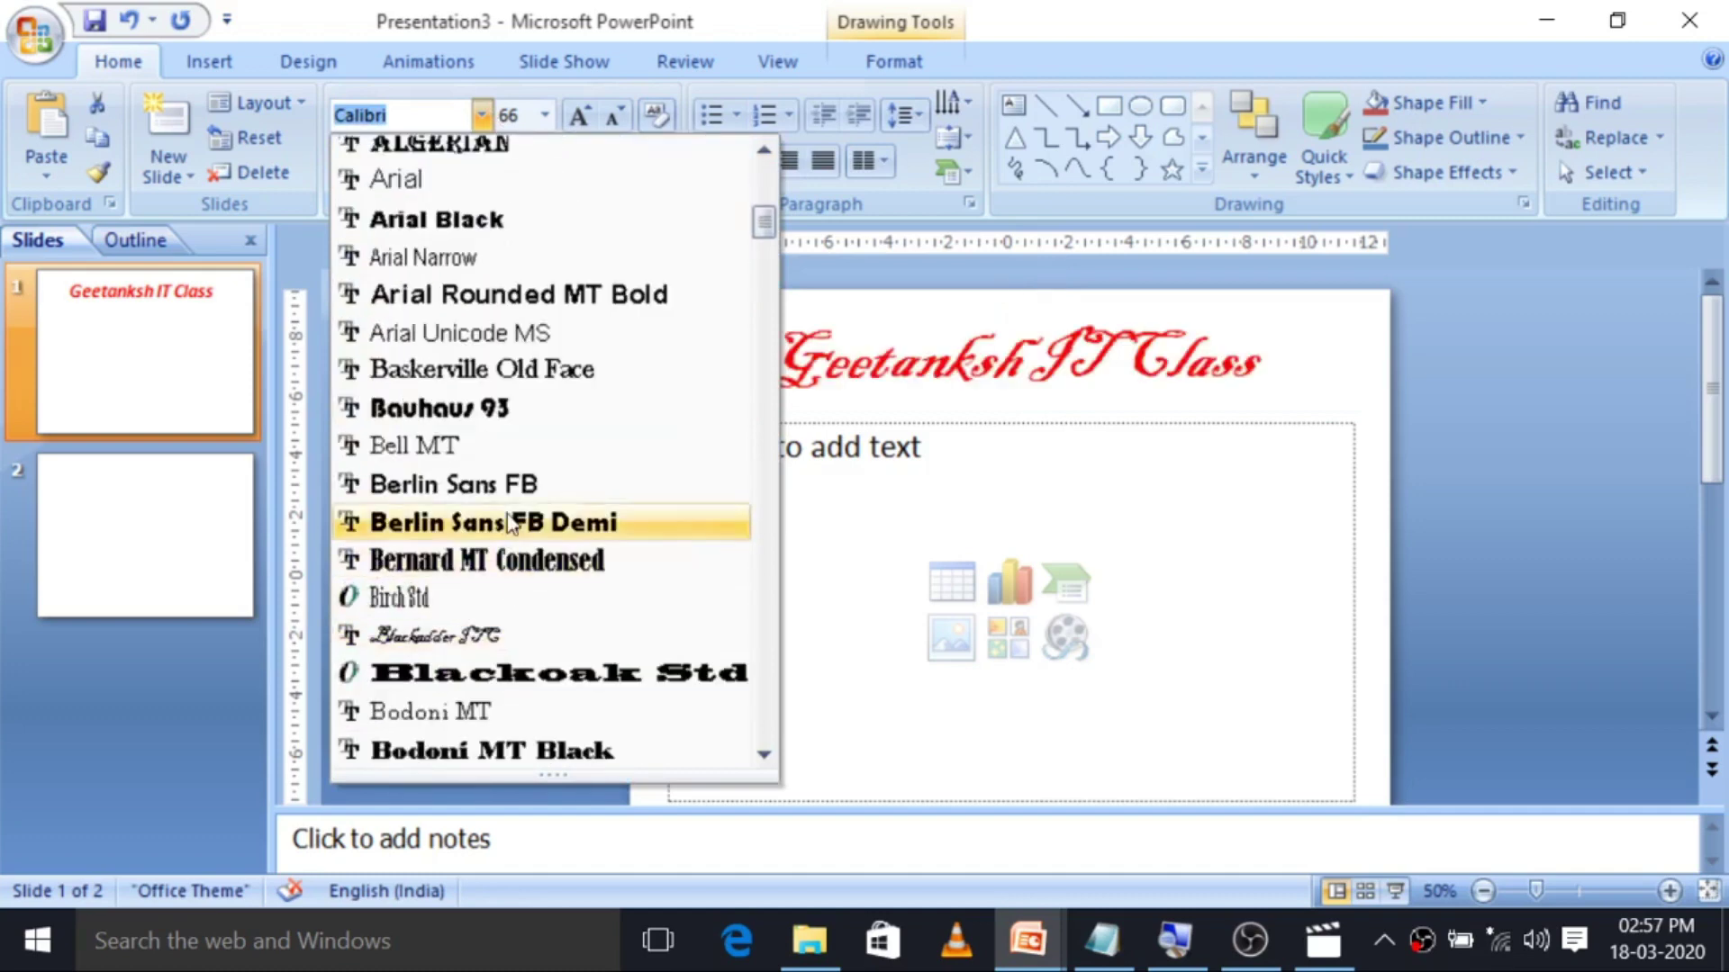
left_click(527, 447)
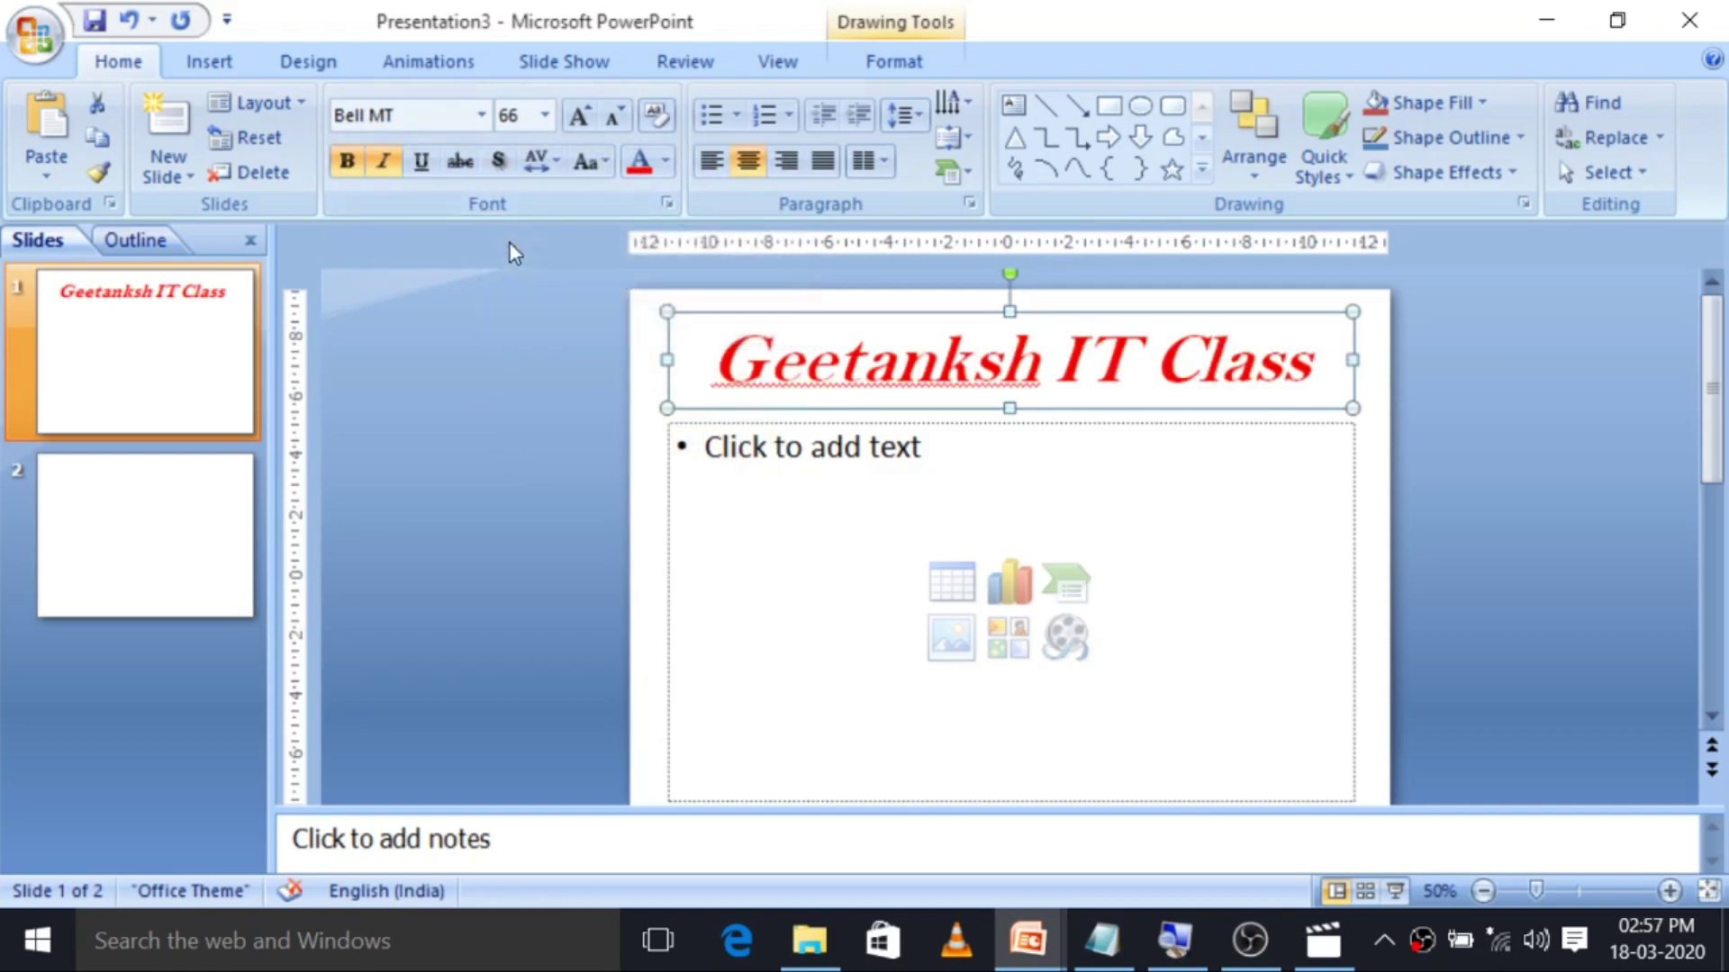
left_click(499, 163)
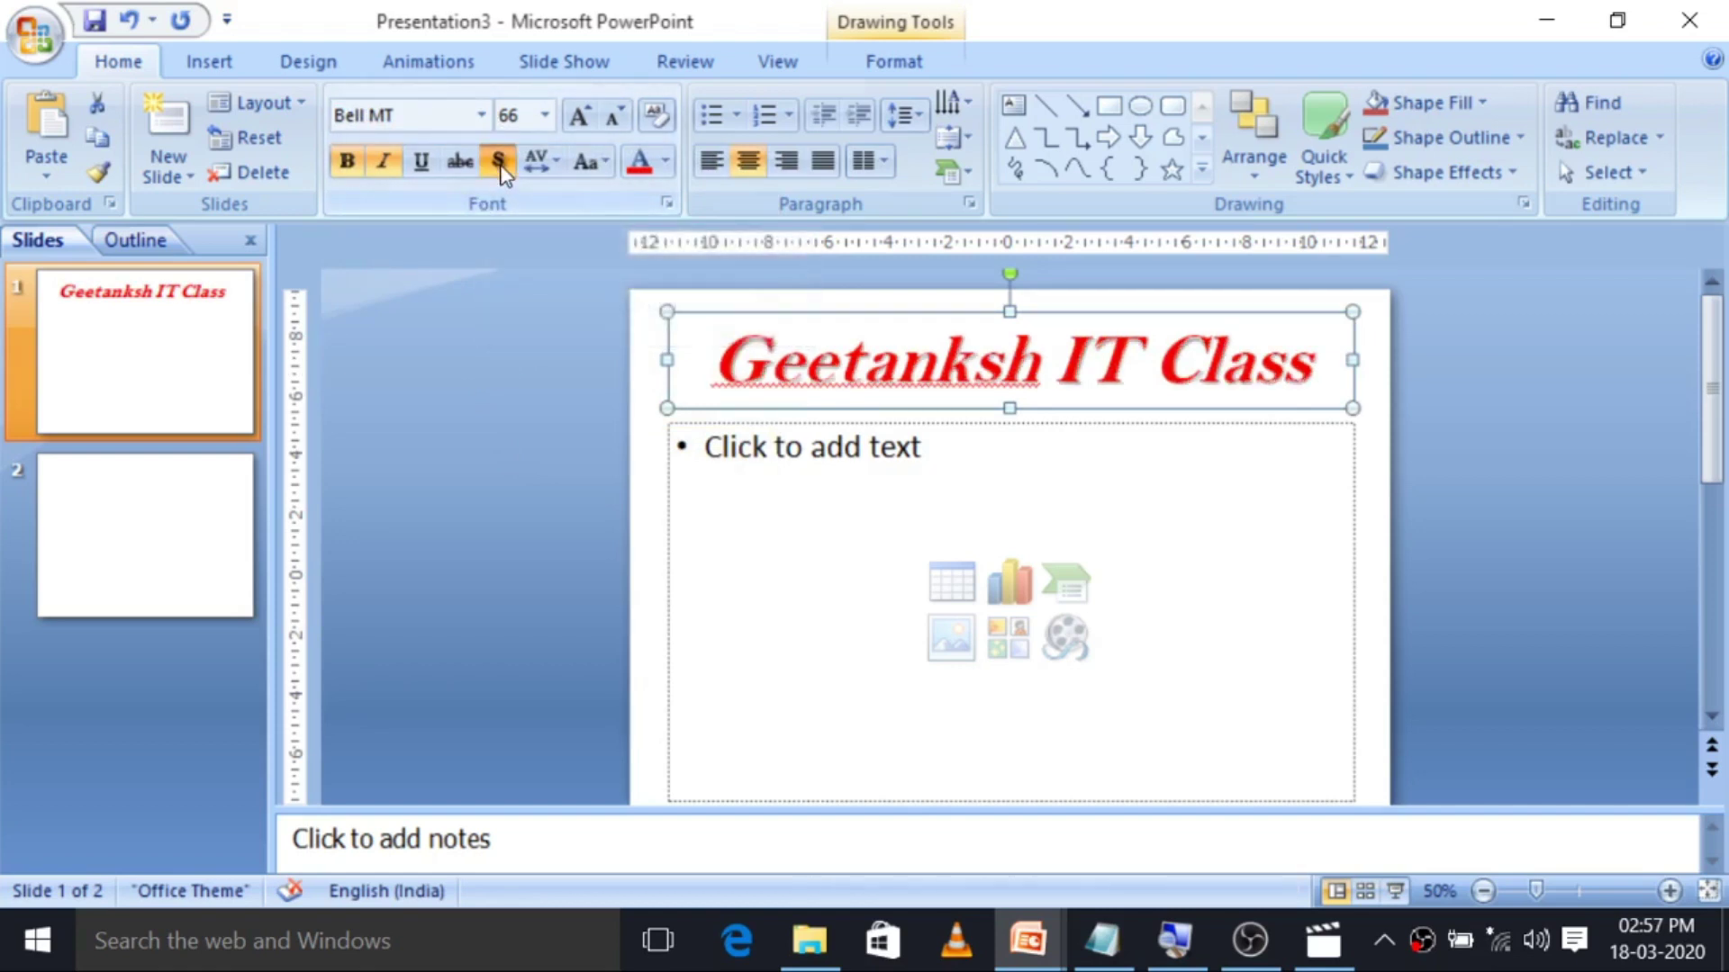
left_click(499, 163)
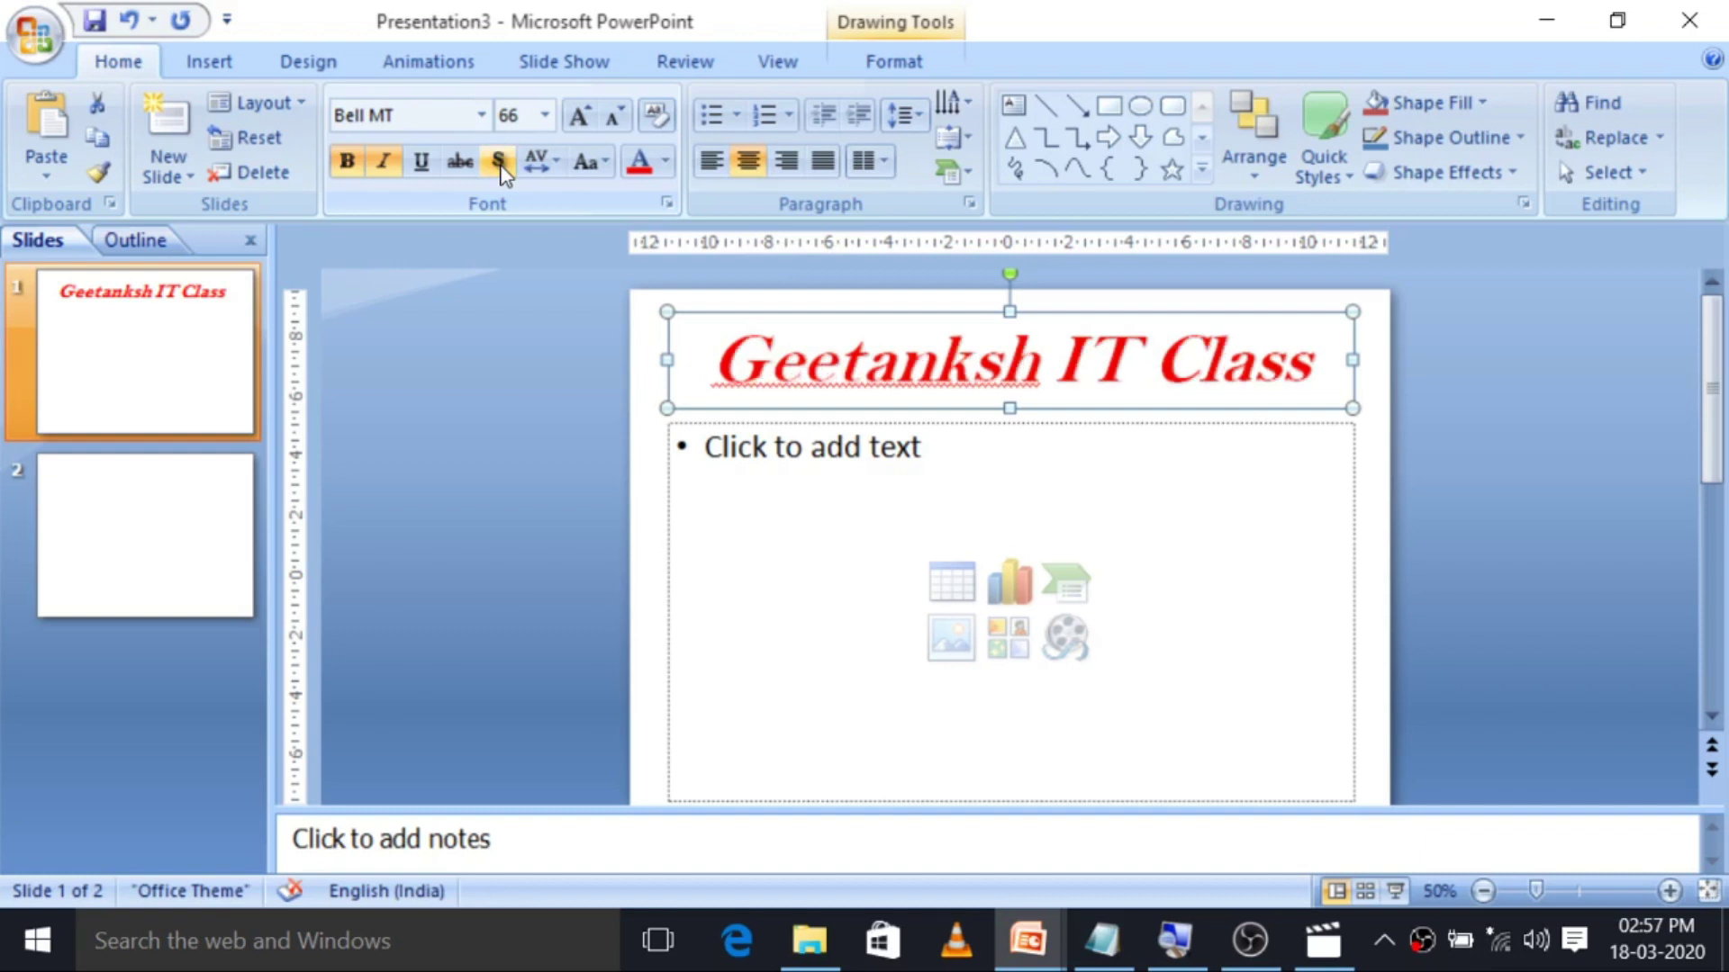
Turn off the title's shadow and try Very Tight, Loose and Very Loose character spacing.
left_click(500, 164)
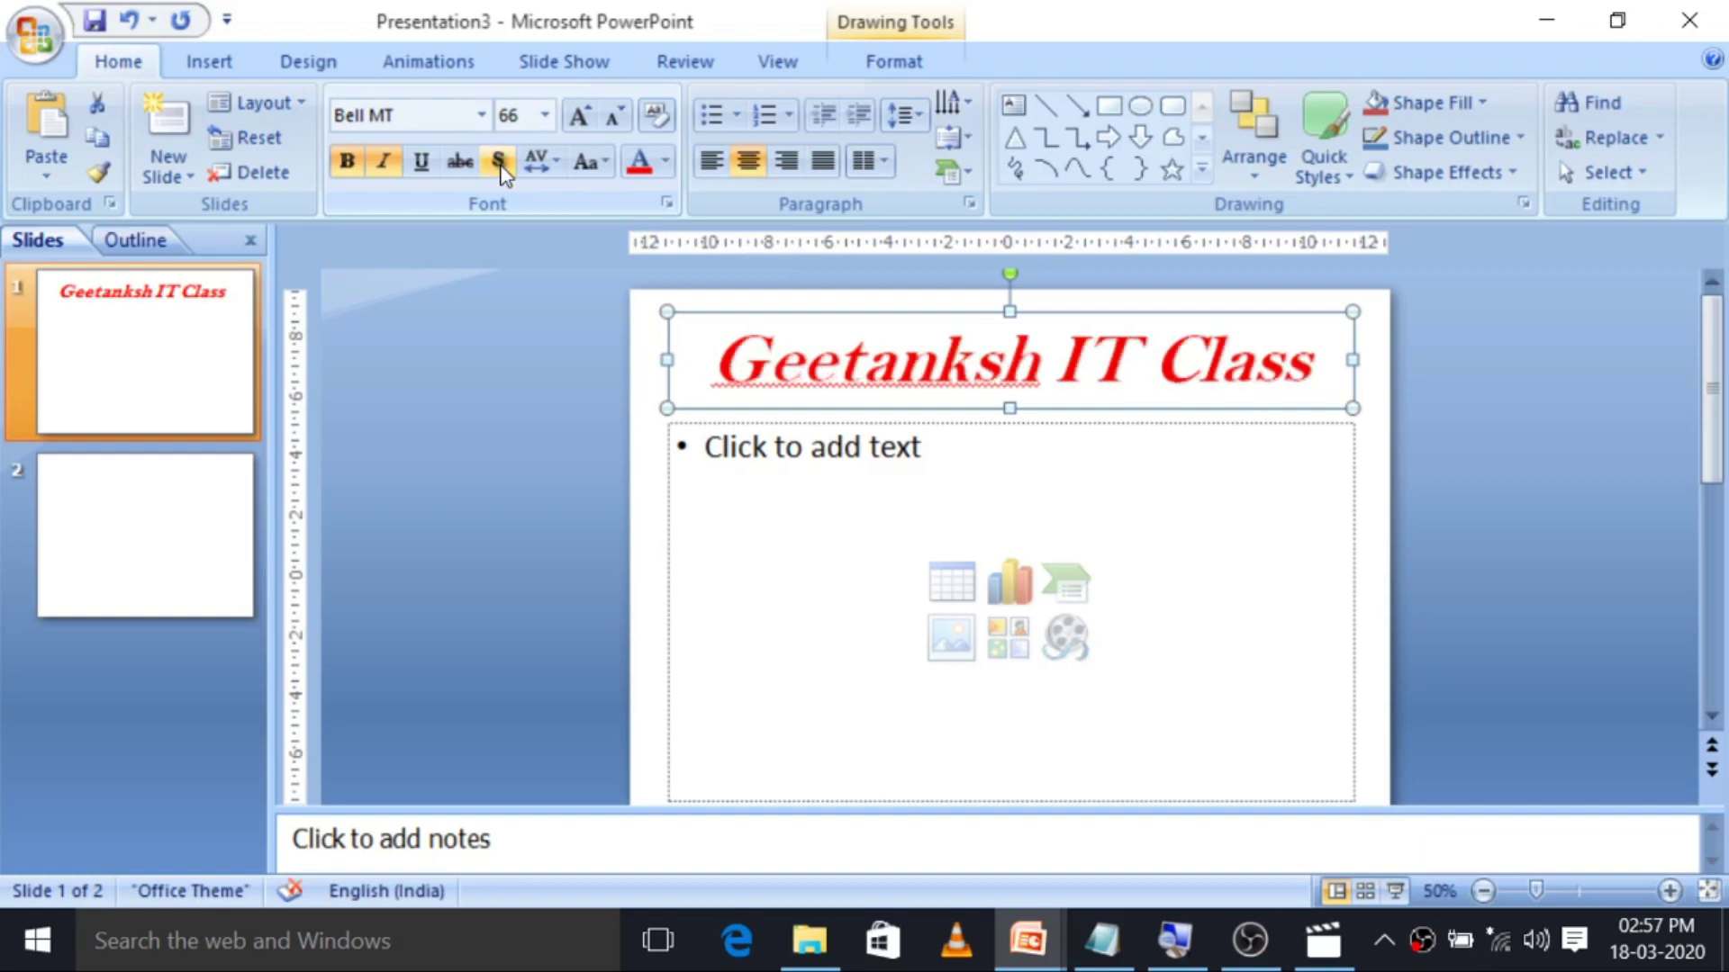
left_click(557, 163)
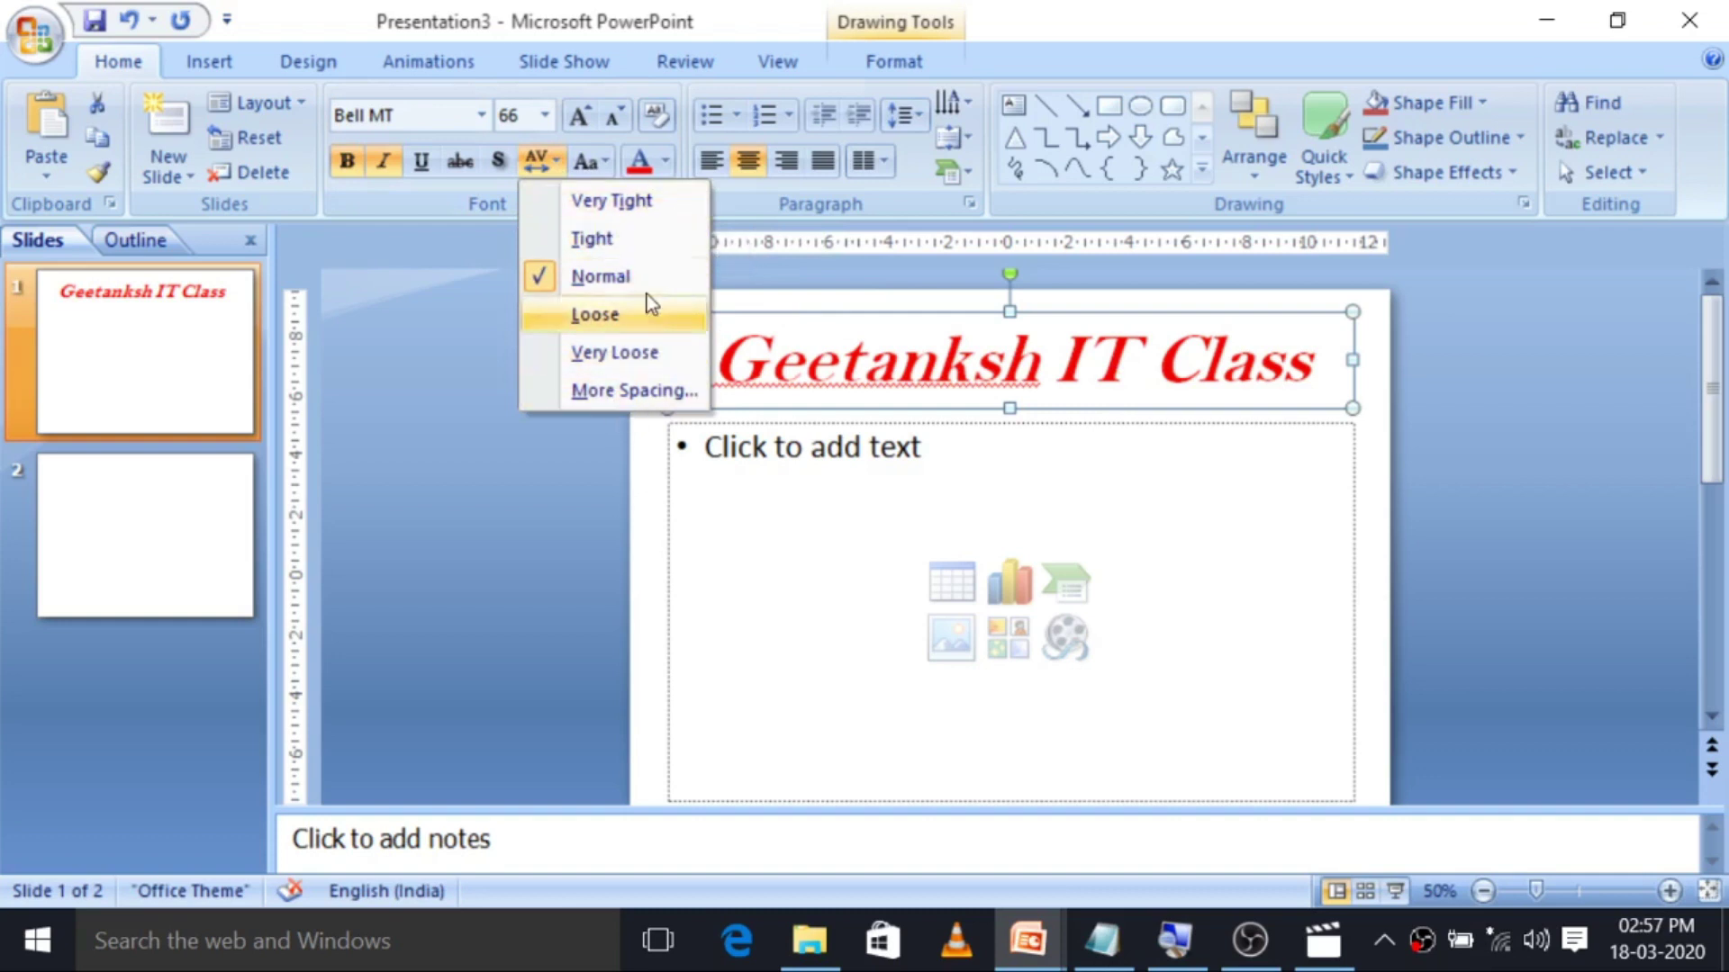
left_click(654, 209)
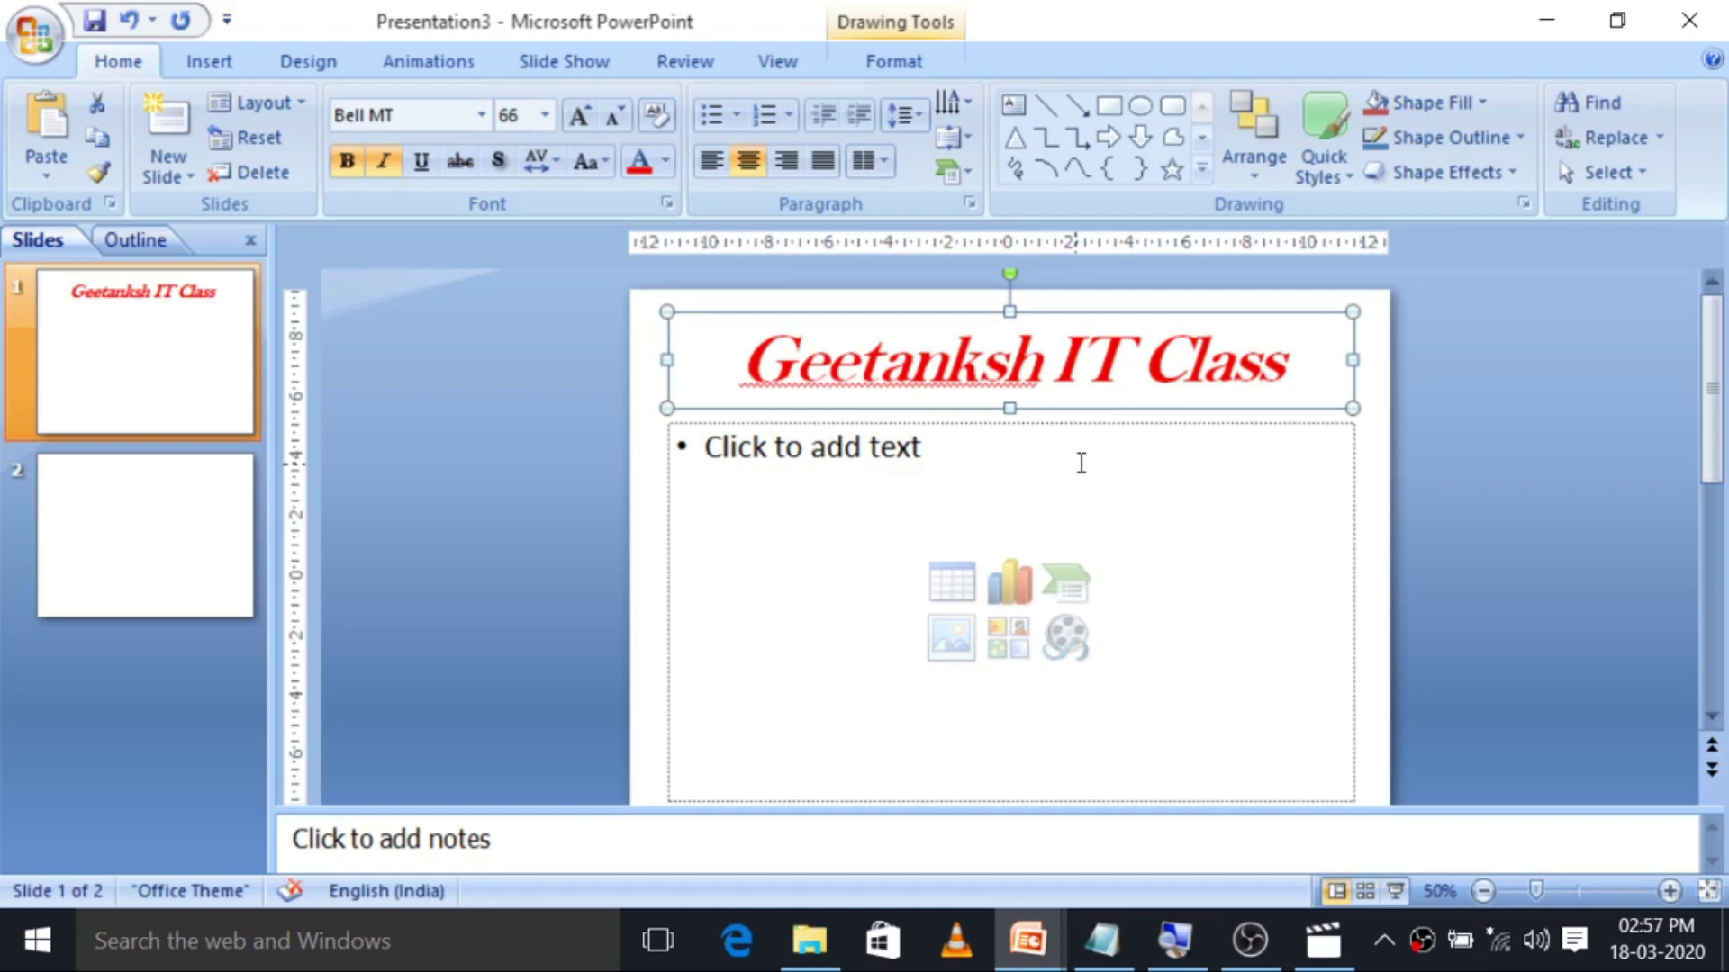
left_click(586, 171)
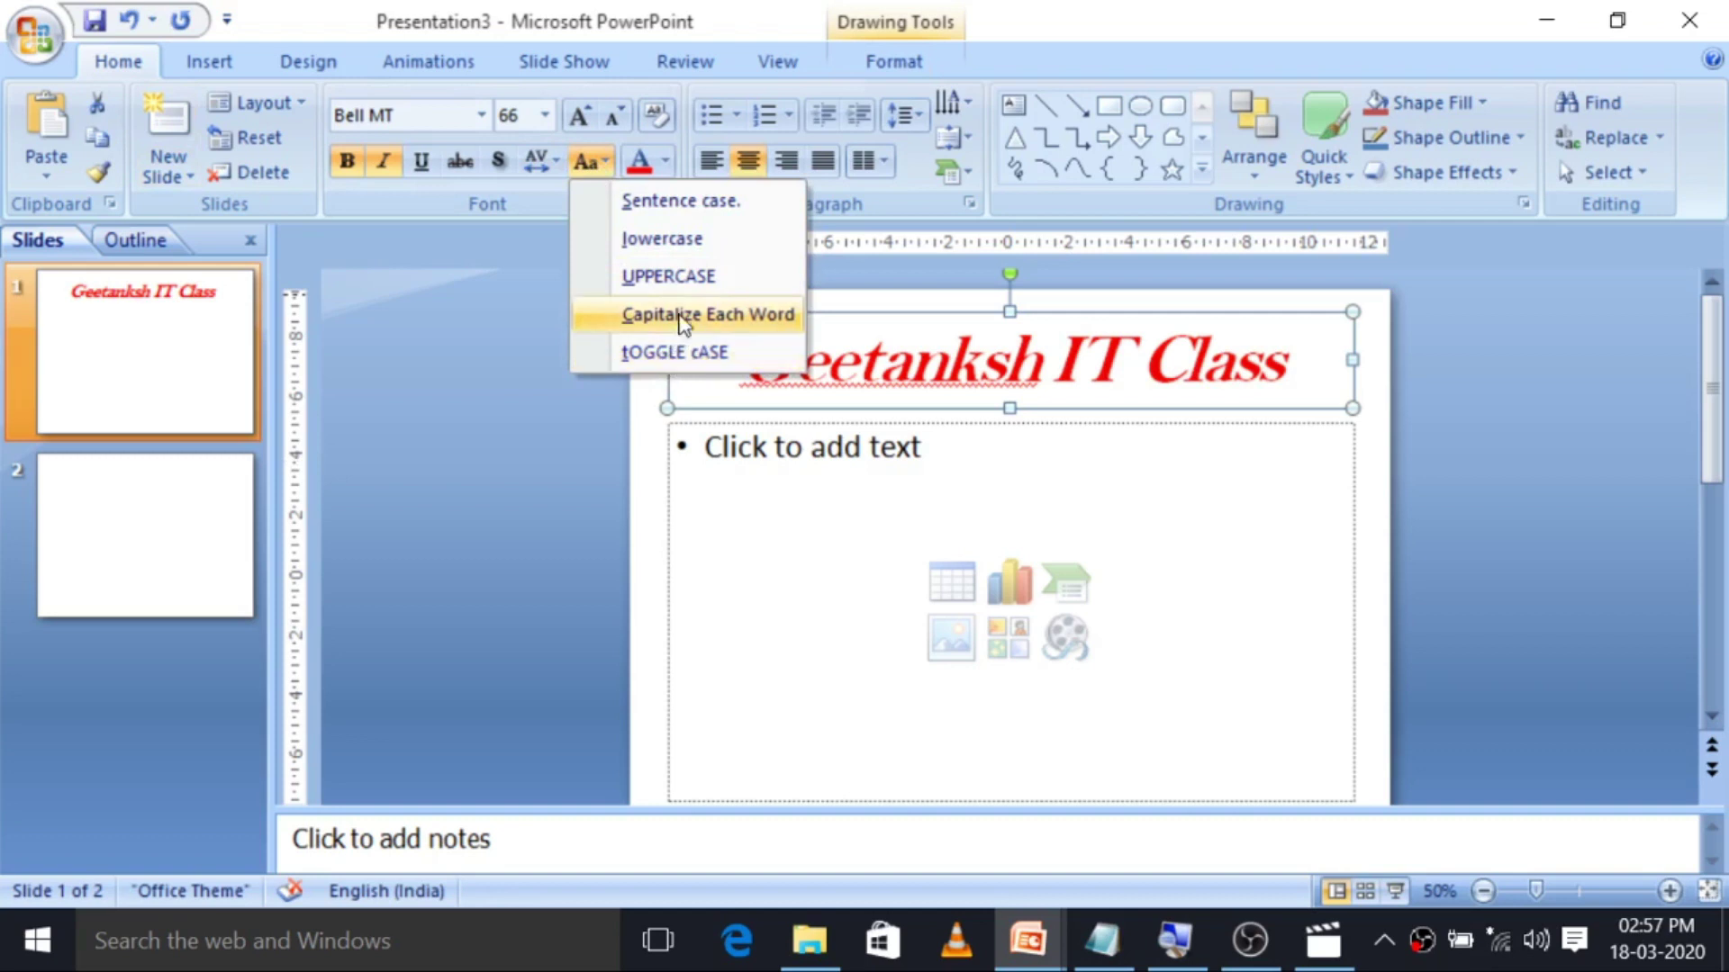
left_click(540, 162)
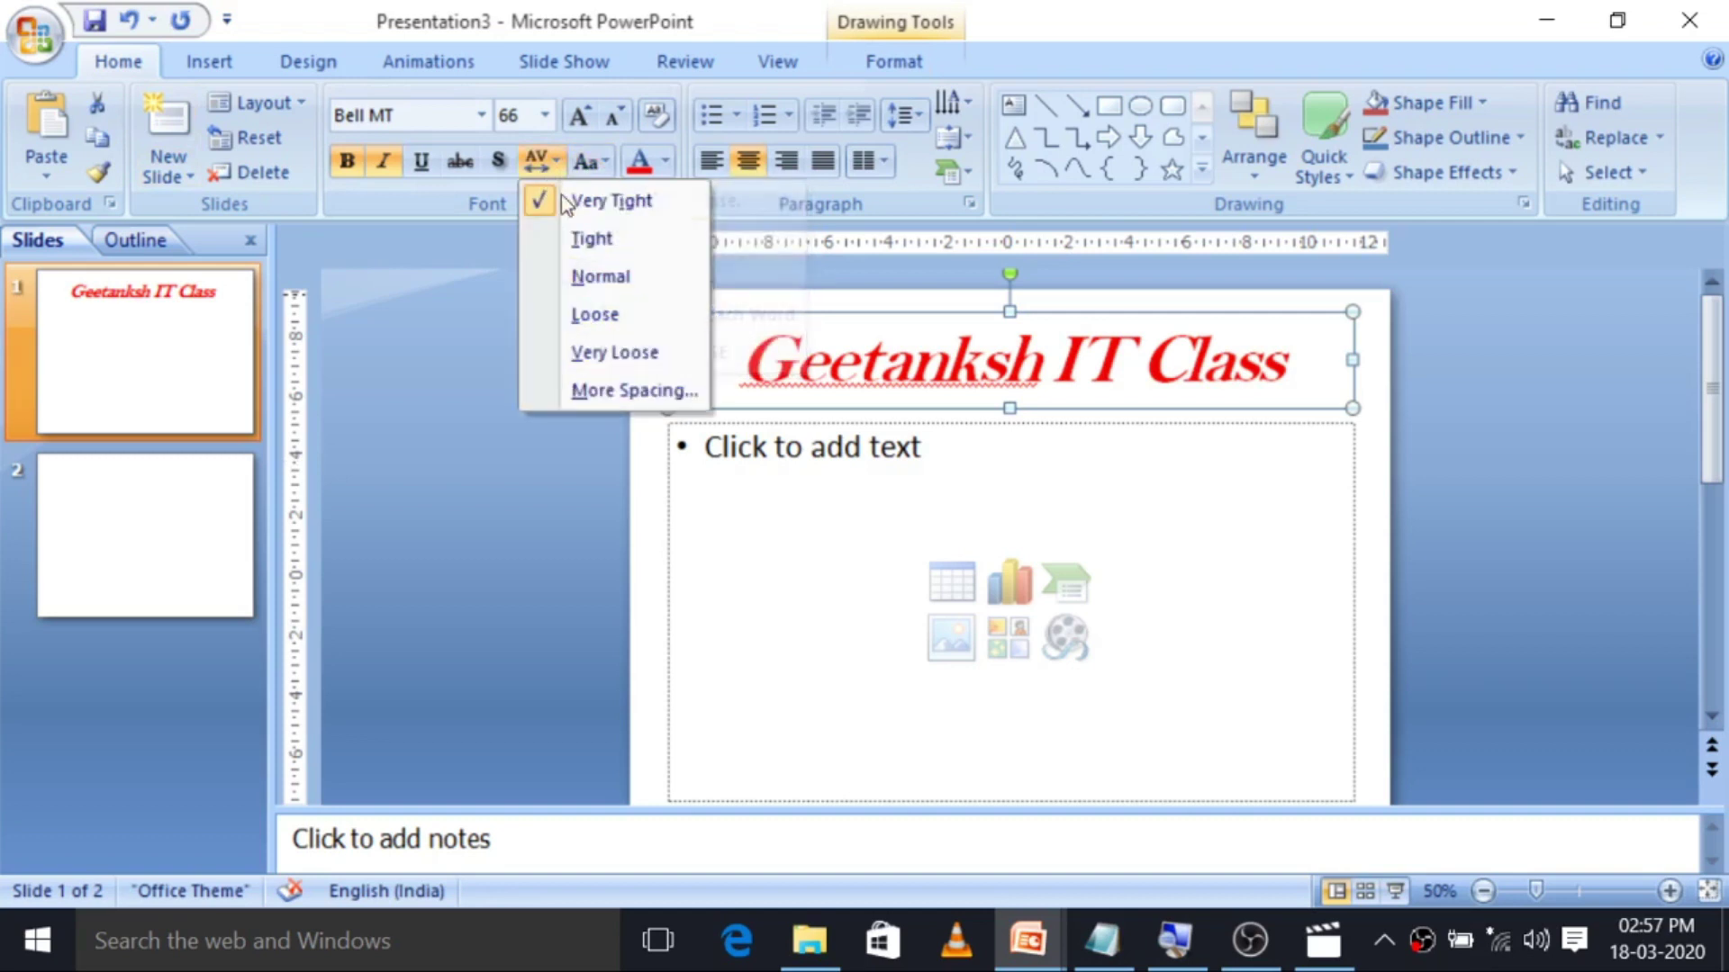
left_click(629, 317)
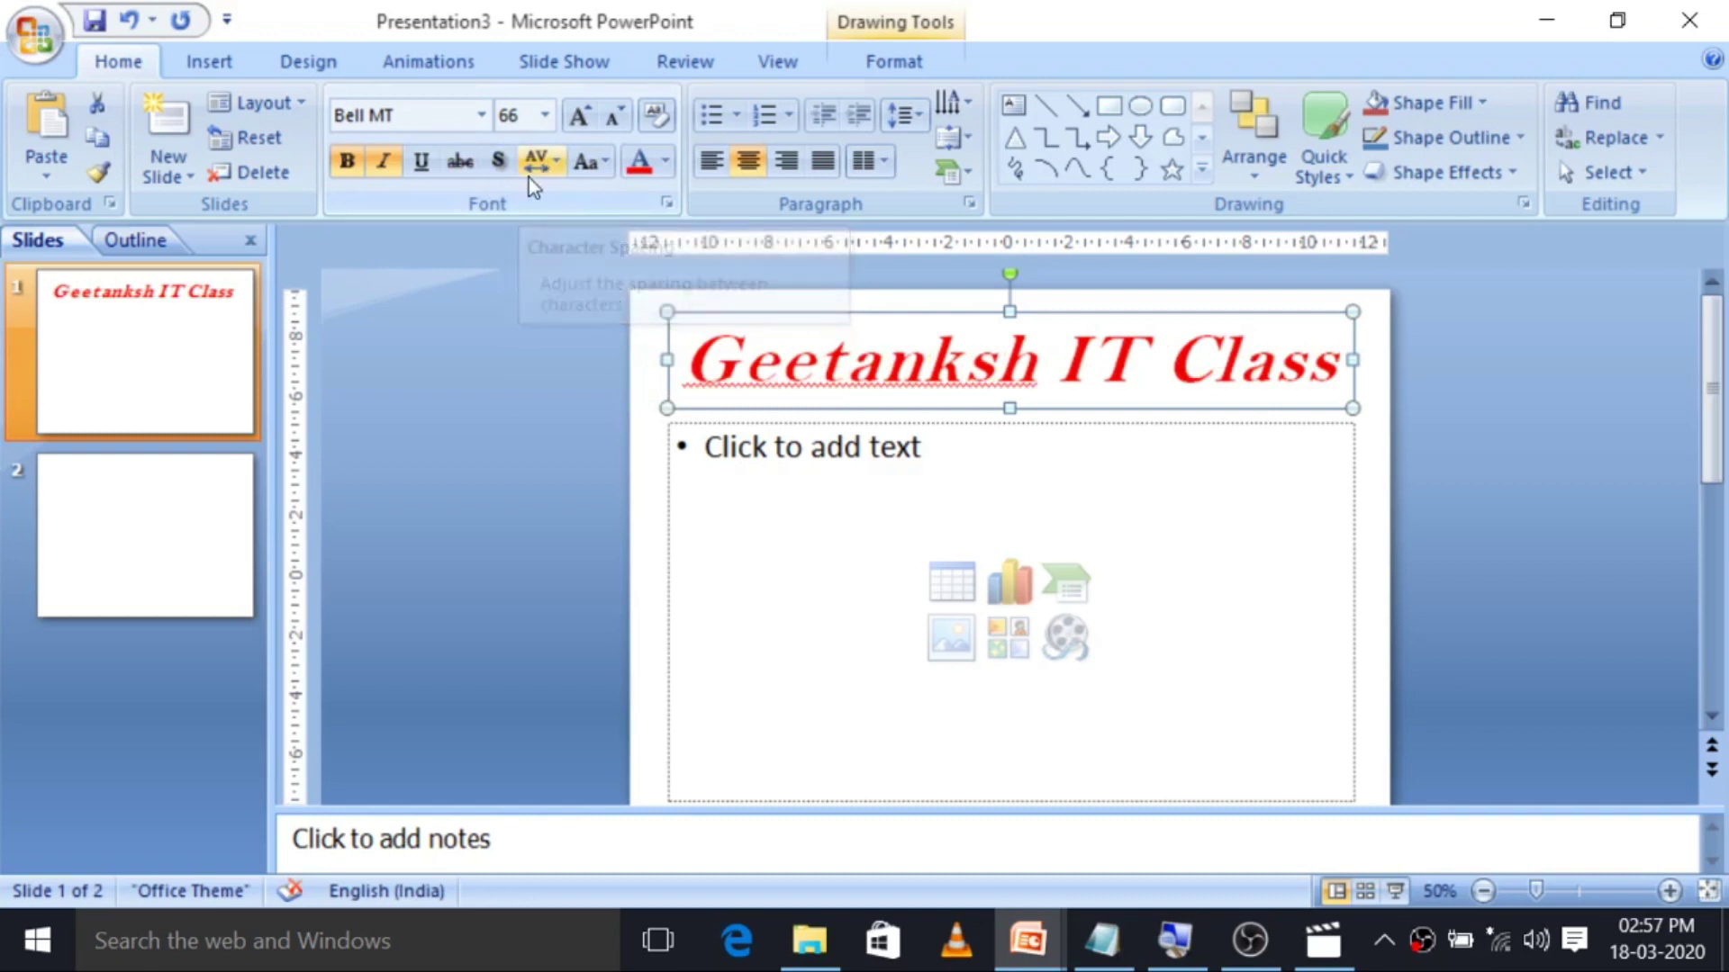
left_click(530, 171)
left_click(601, 351)
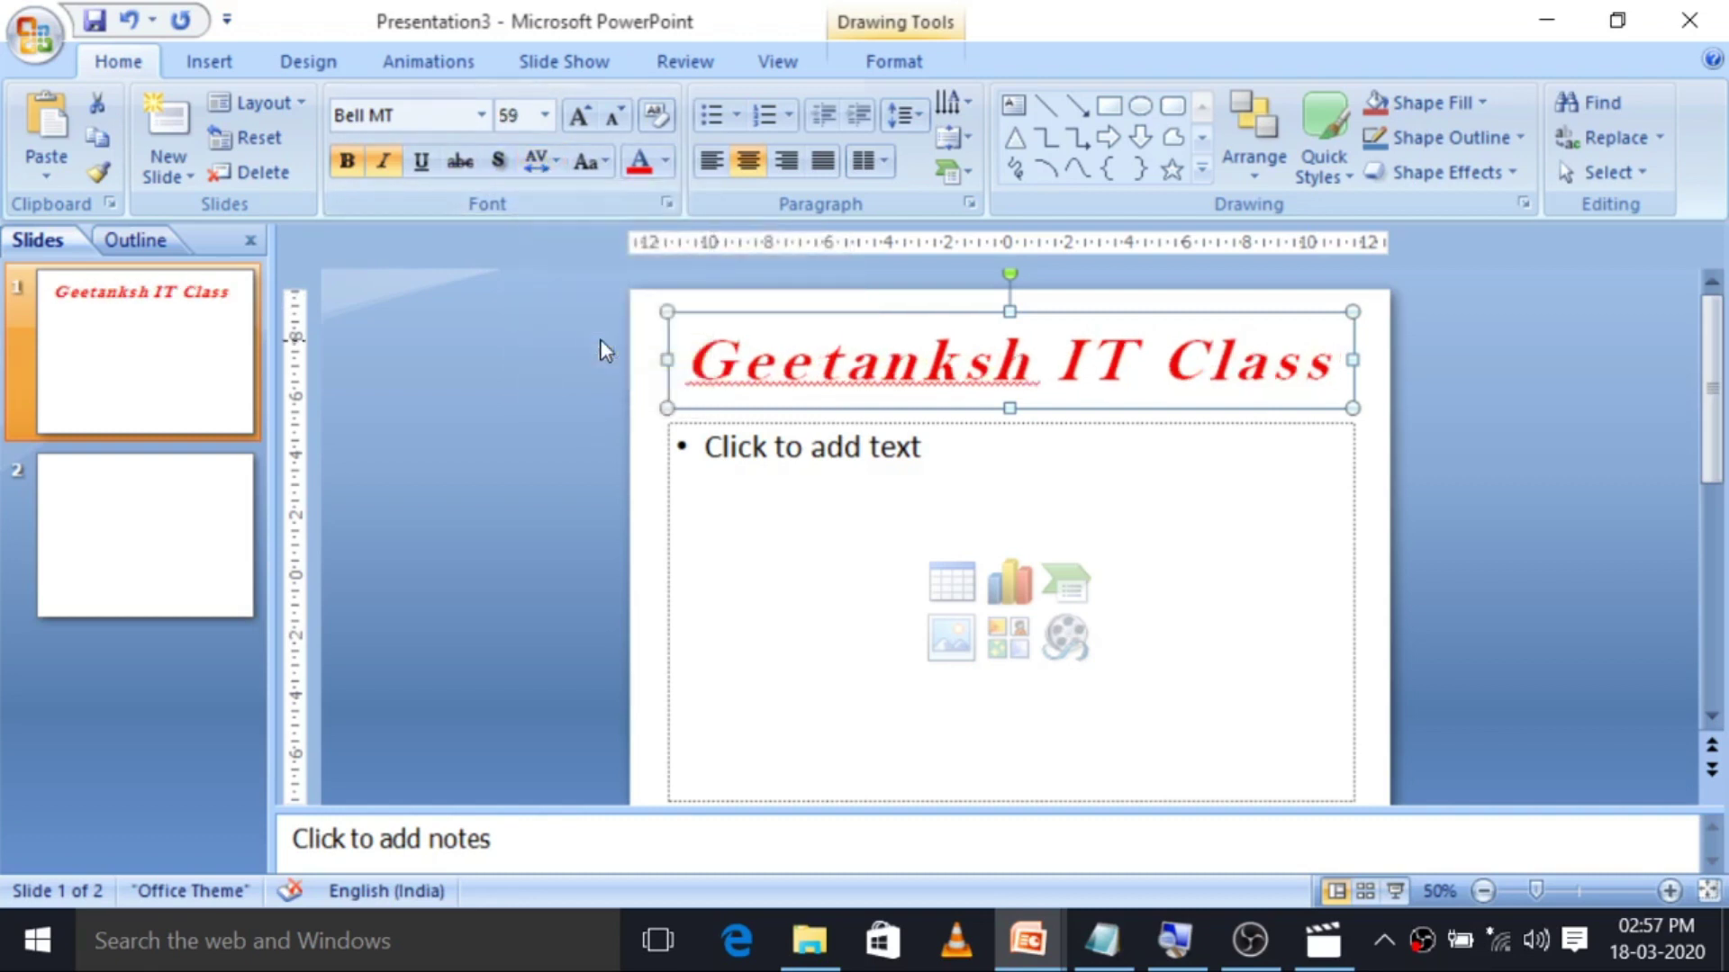
Cycle the title through Normal, Tight and Very Tight spacing, ending on Normal.
left_click(540, 174)
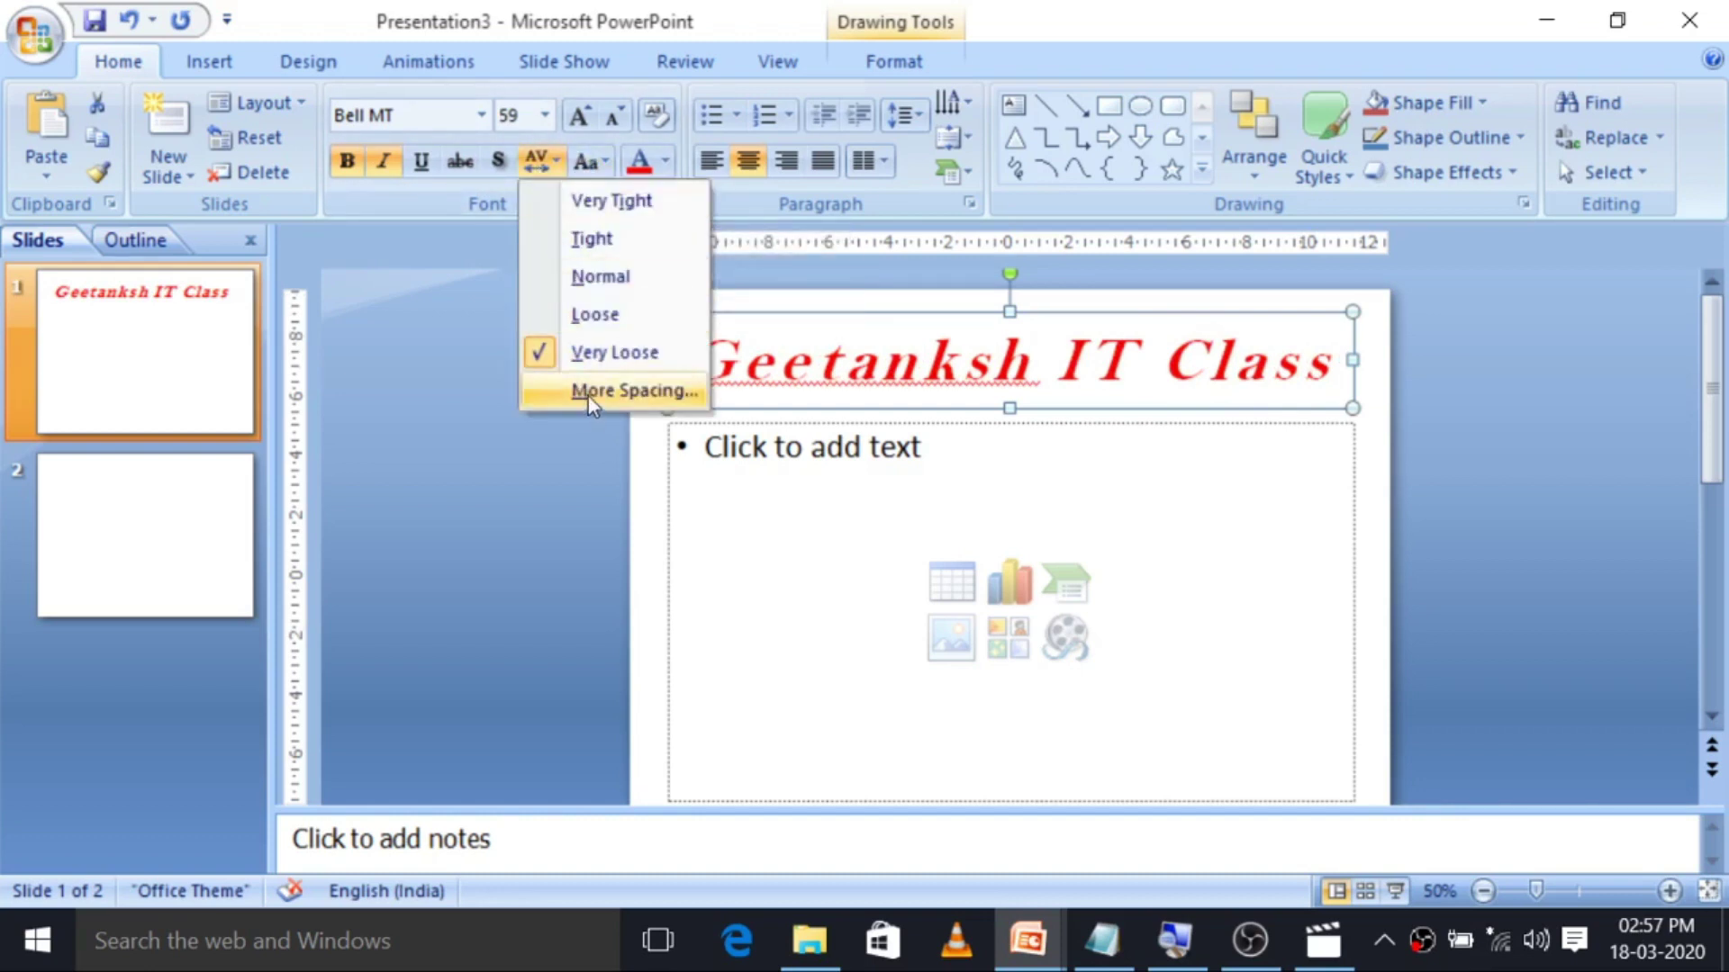
left_click(621, 278)
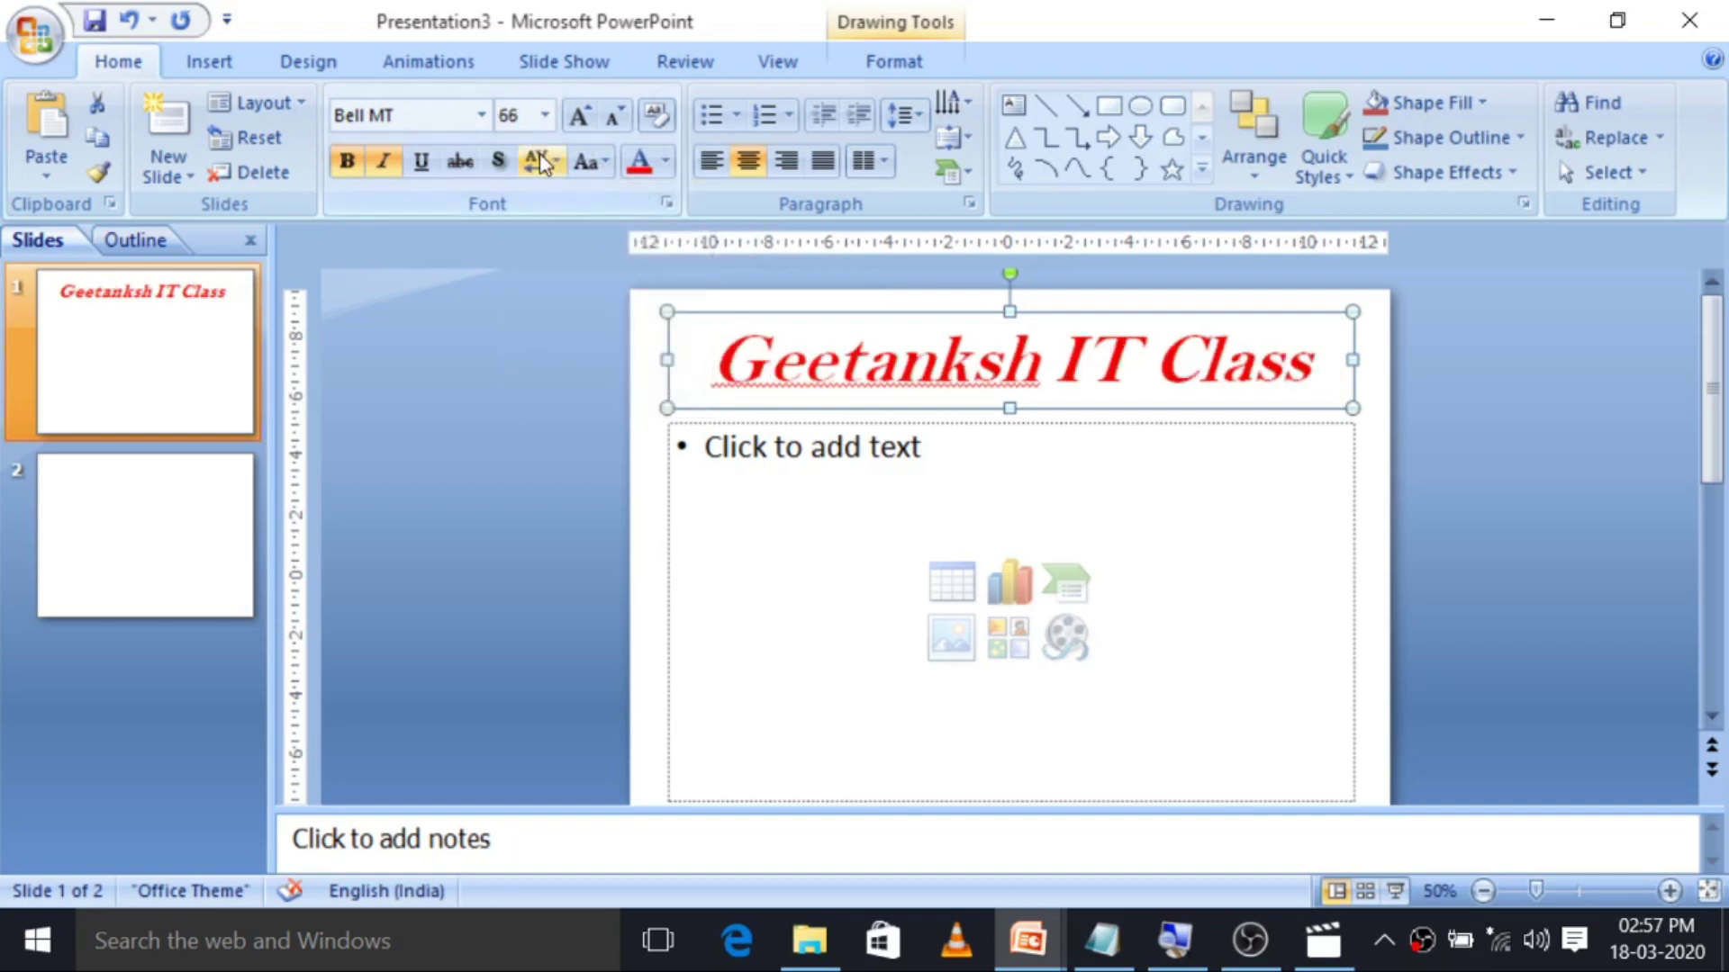
left_click(540, 164)
left_click(607, 252)
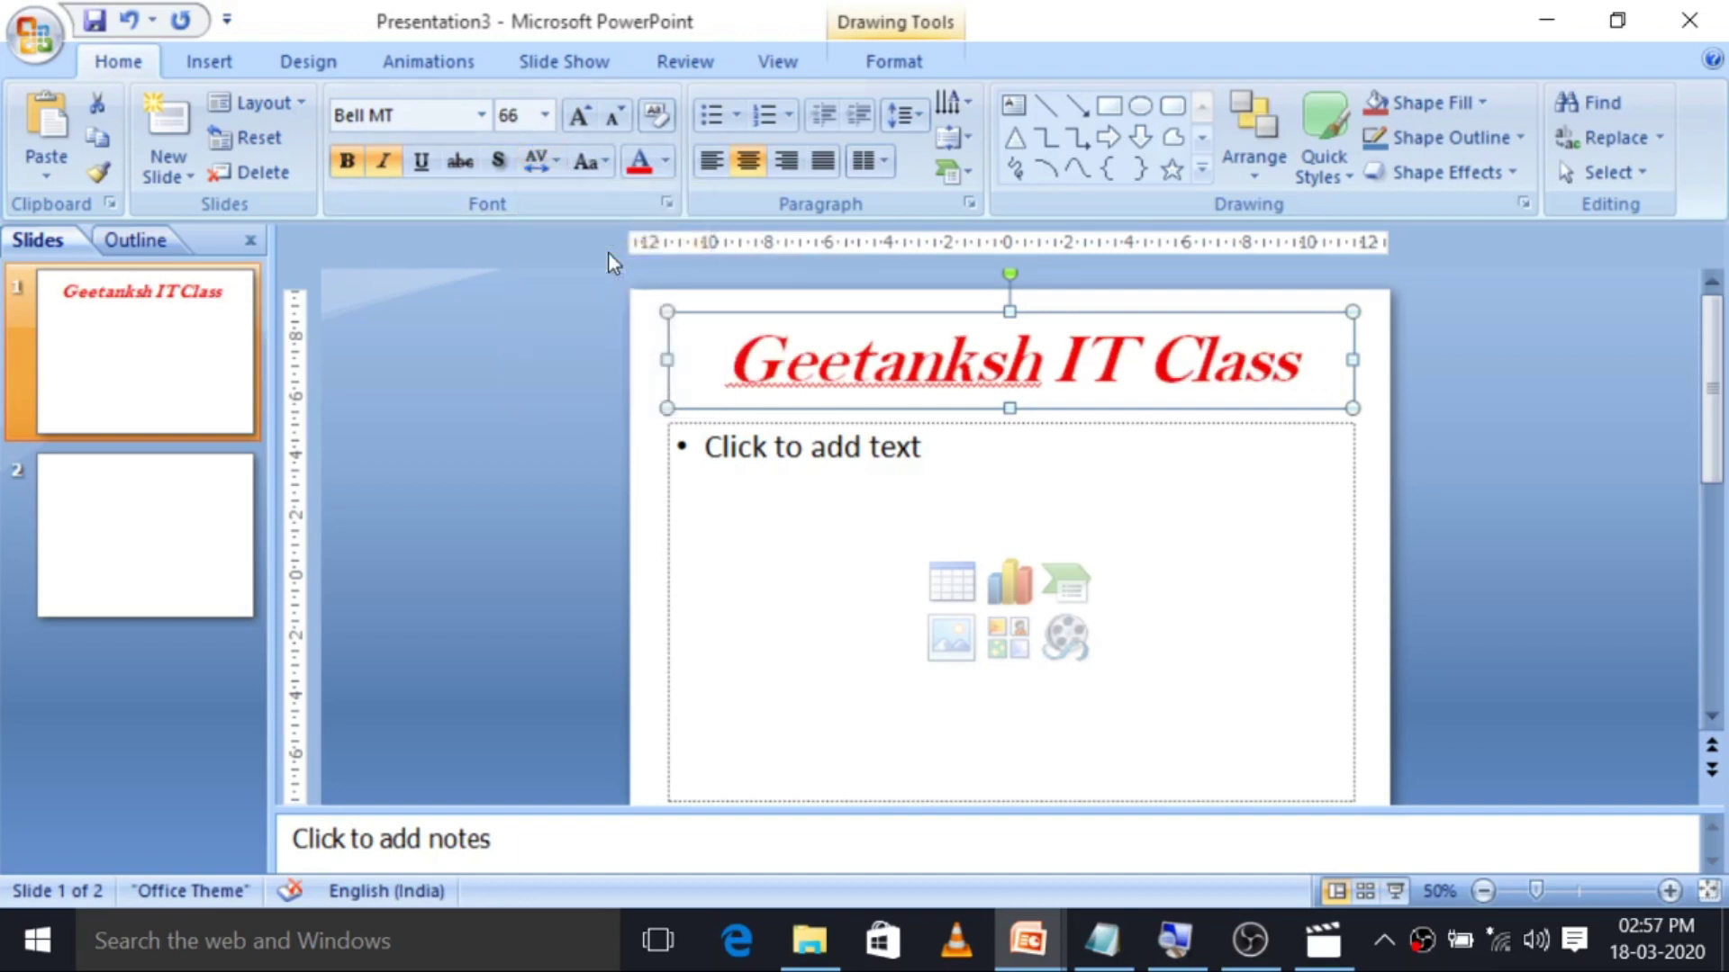
left_click(549, 158)
left_click(636, 201)
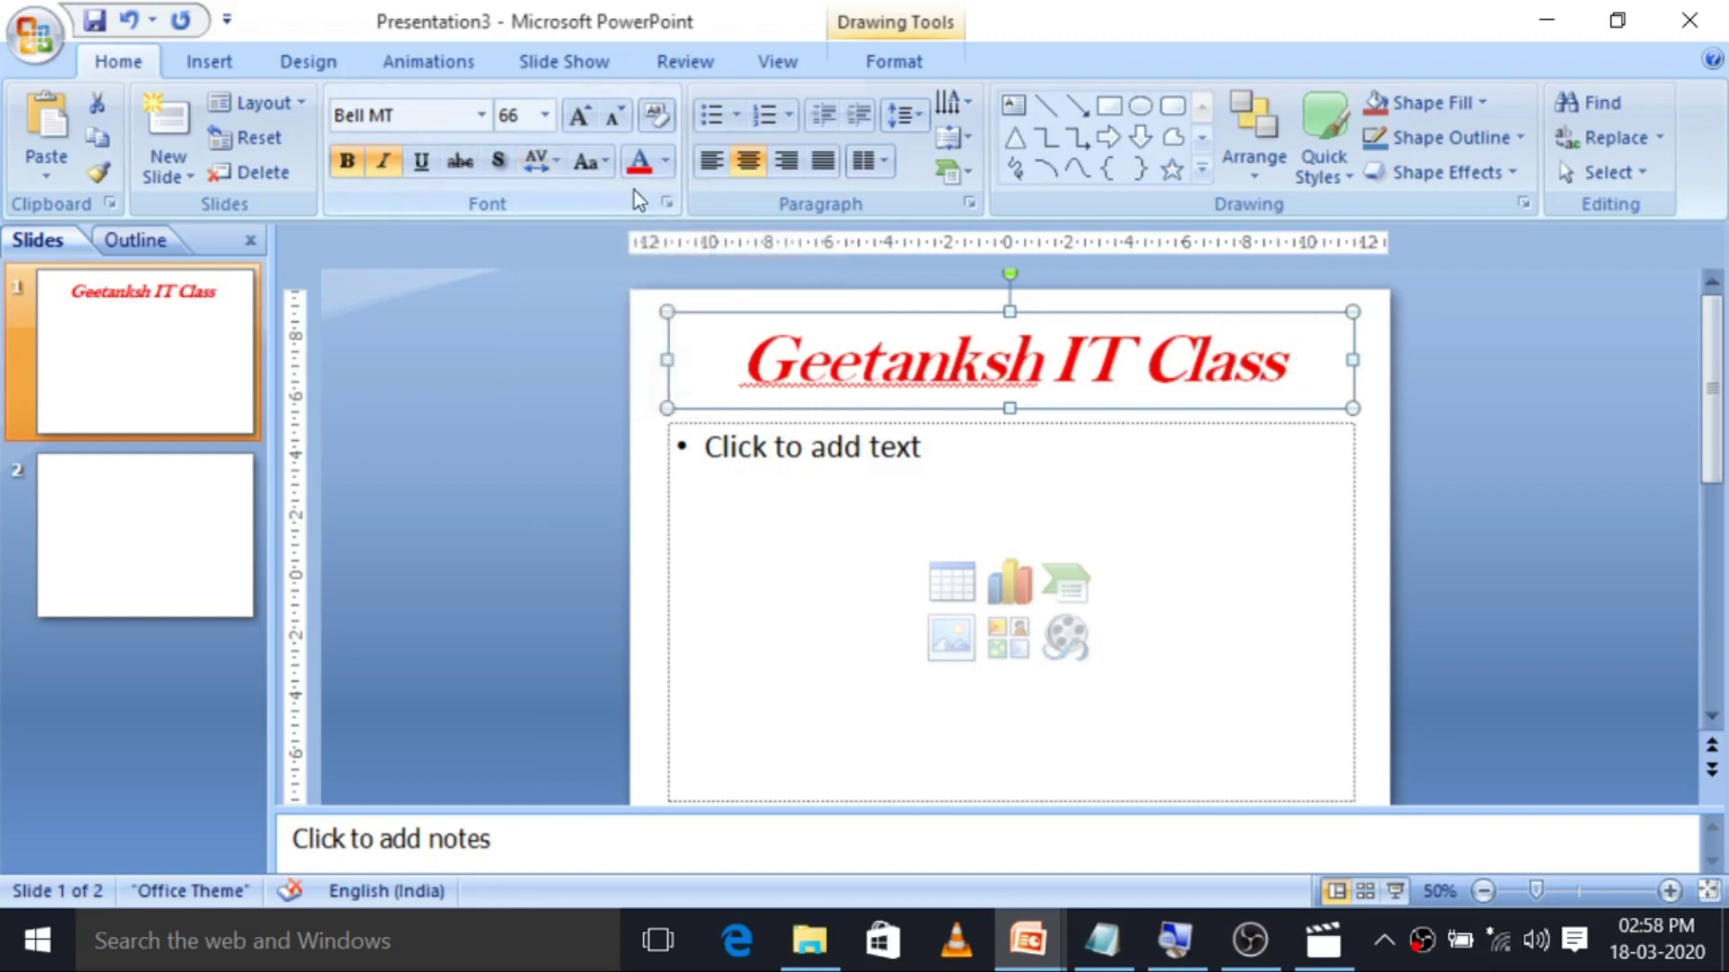
left_click(558, 163)
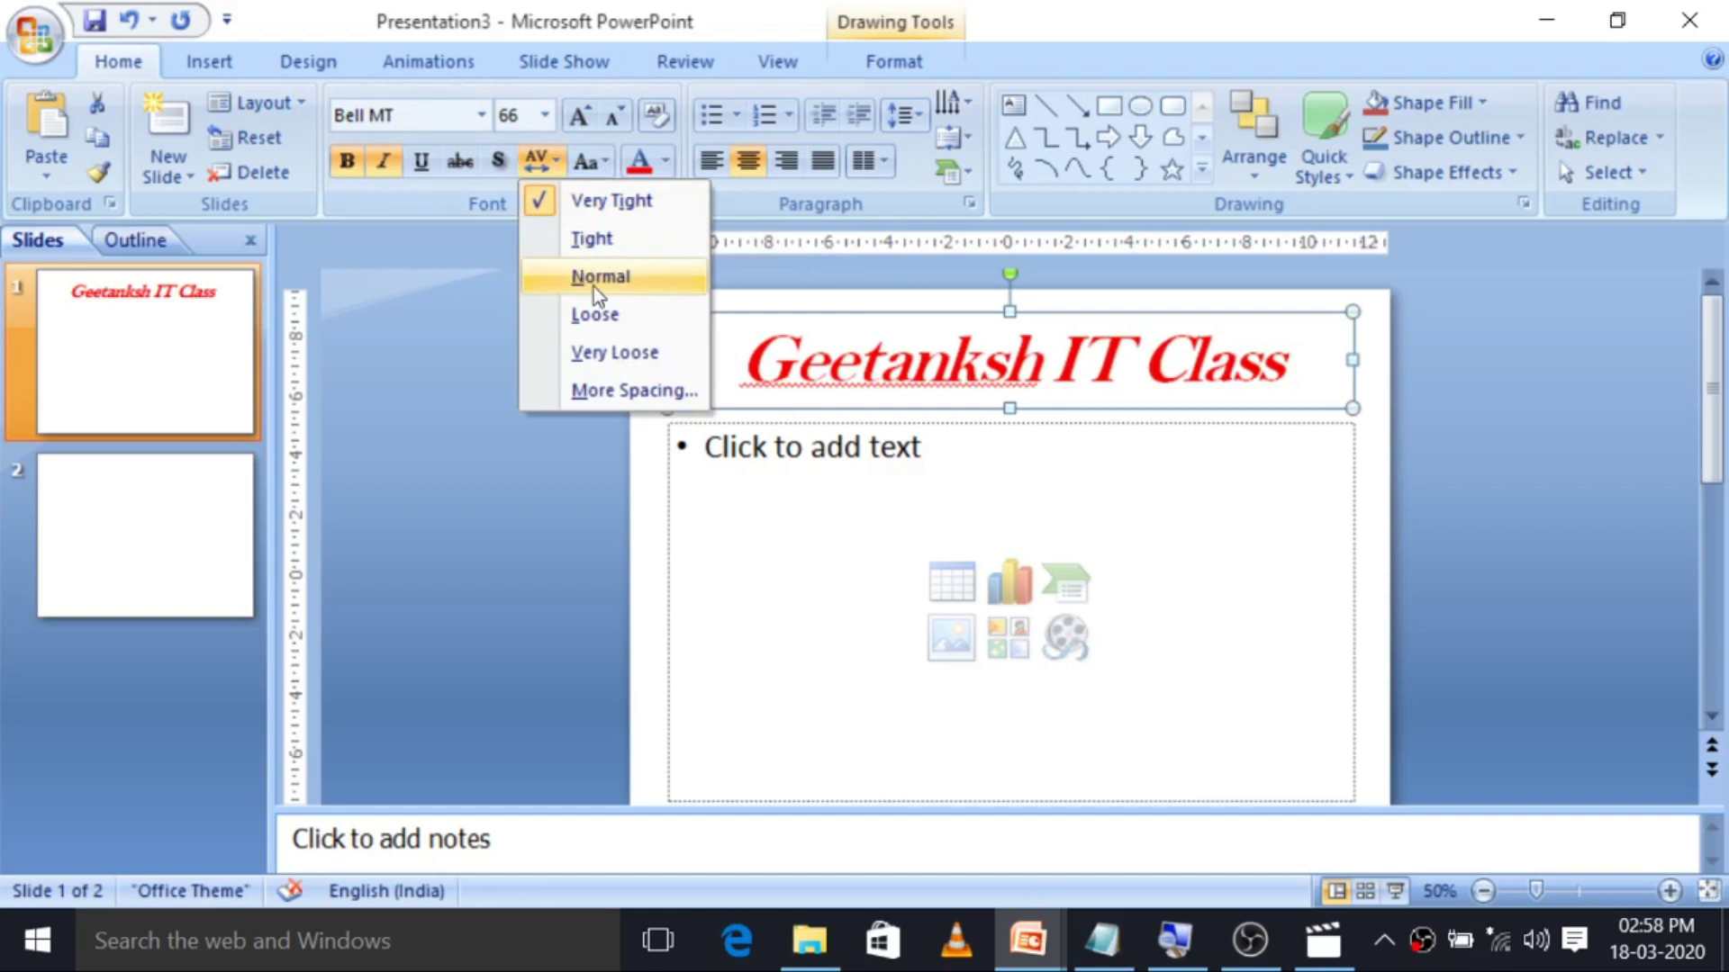
left_click(592, 287)
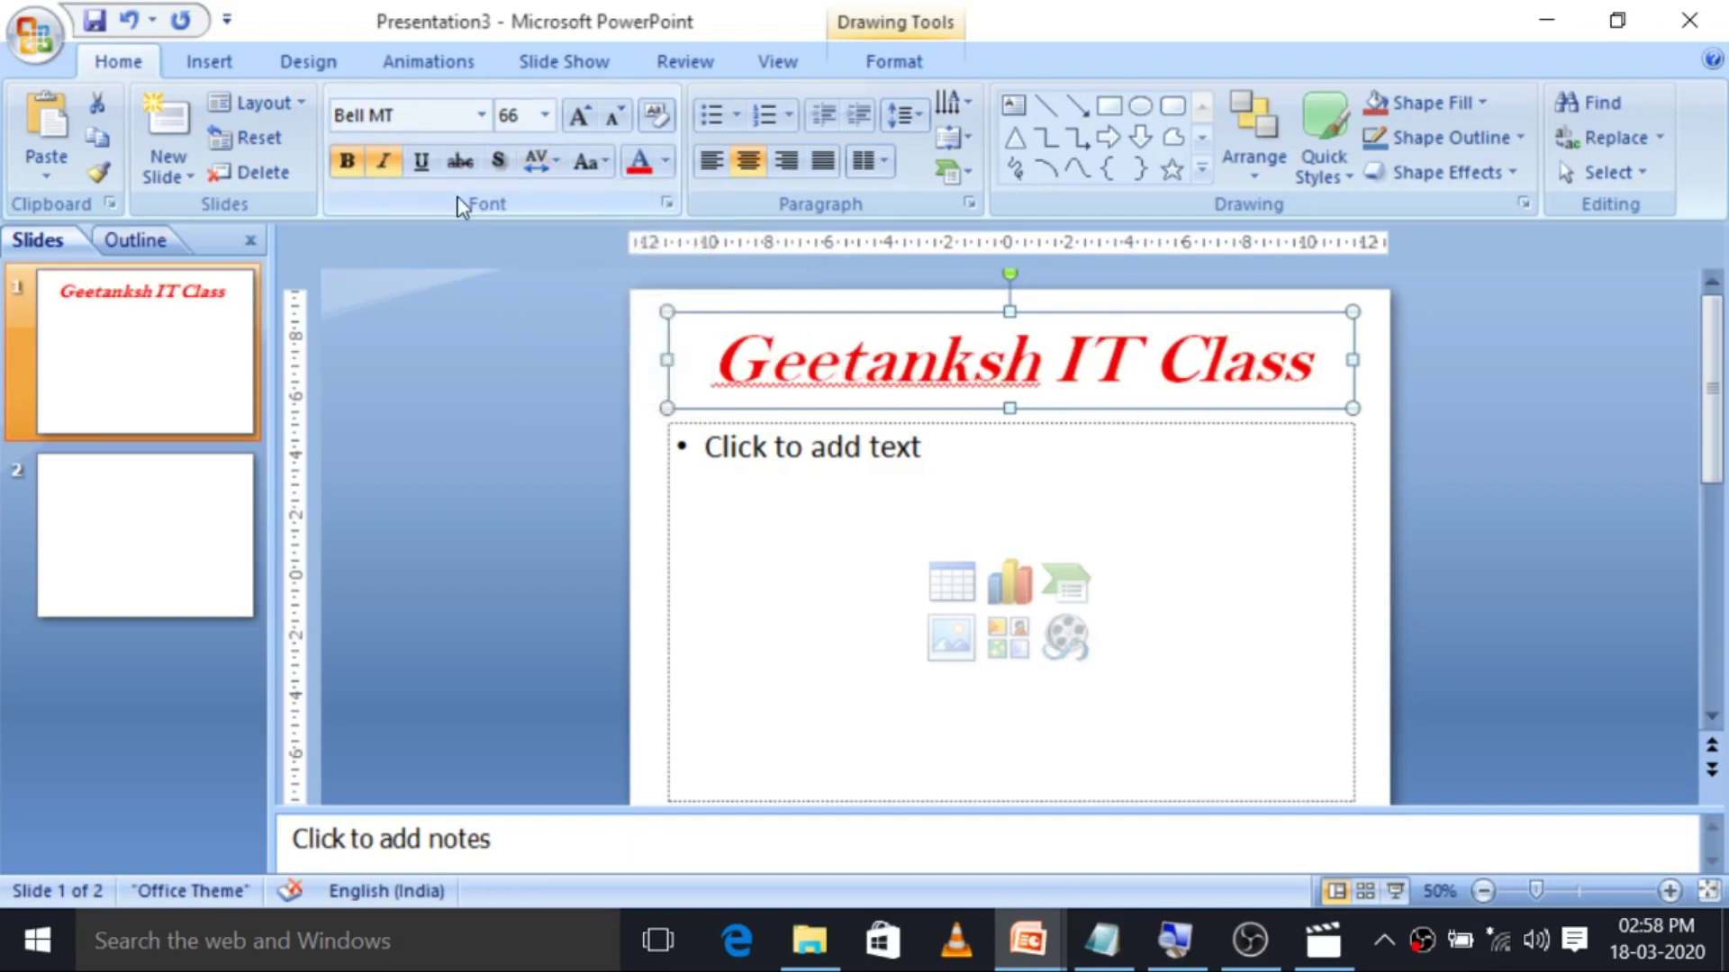
Change the title to UPPERCASE, widen its box on both sides, and shrink it to 60 pt.
left_click(603, 167)
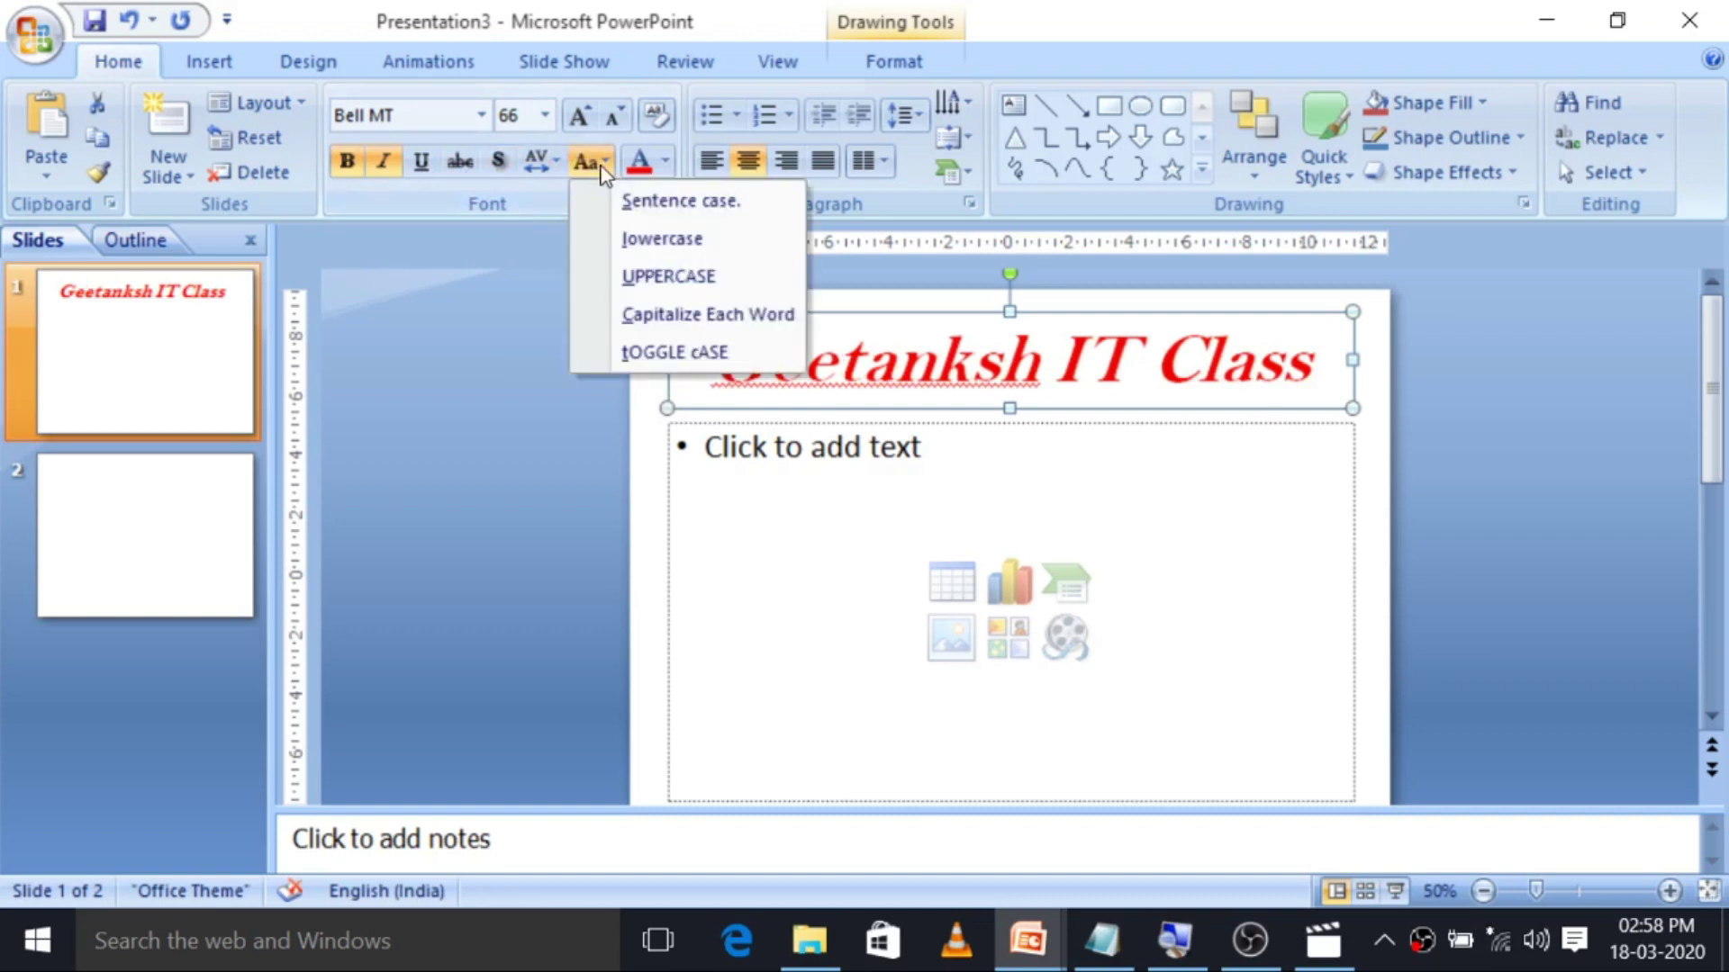
left_click(746, 288)
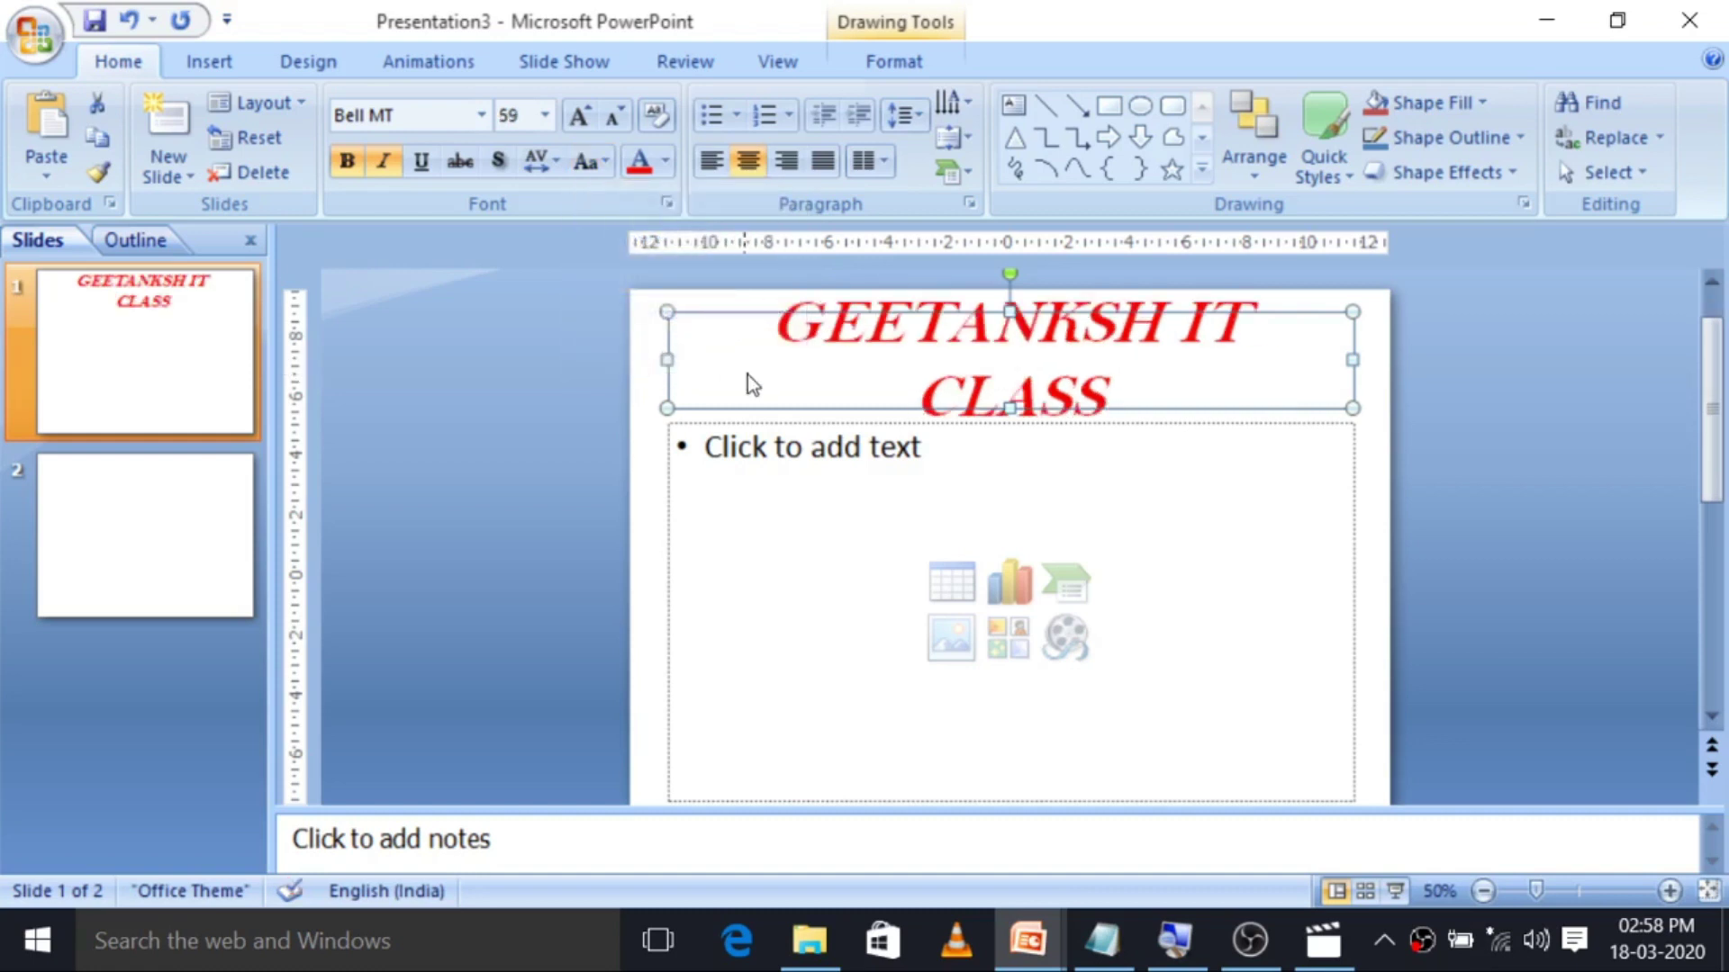
left_click_drag(654, 361, 605, 360)
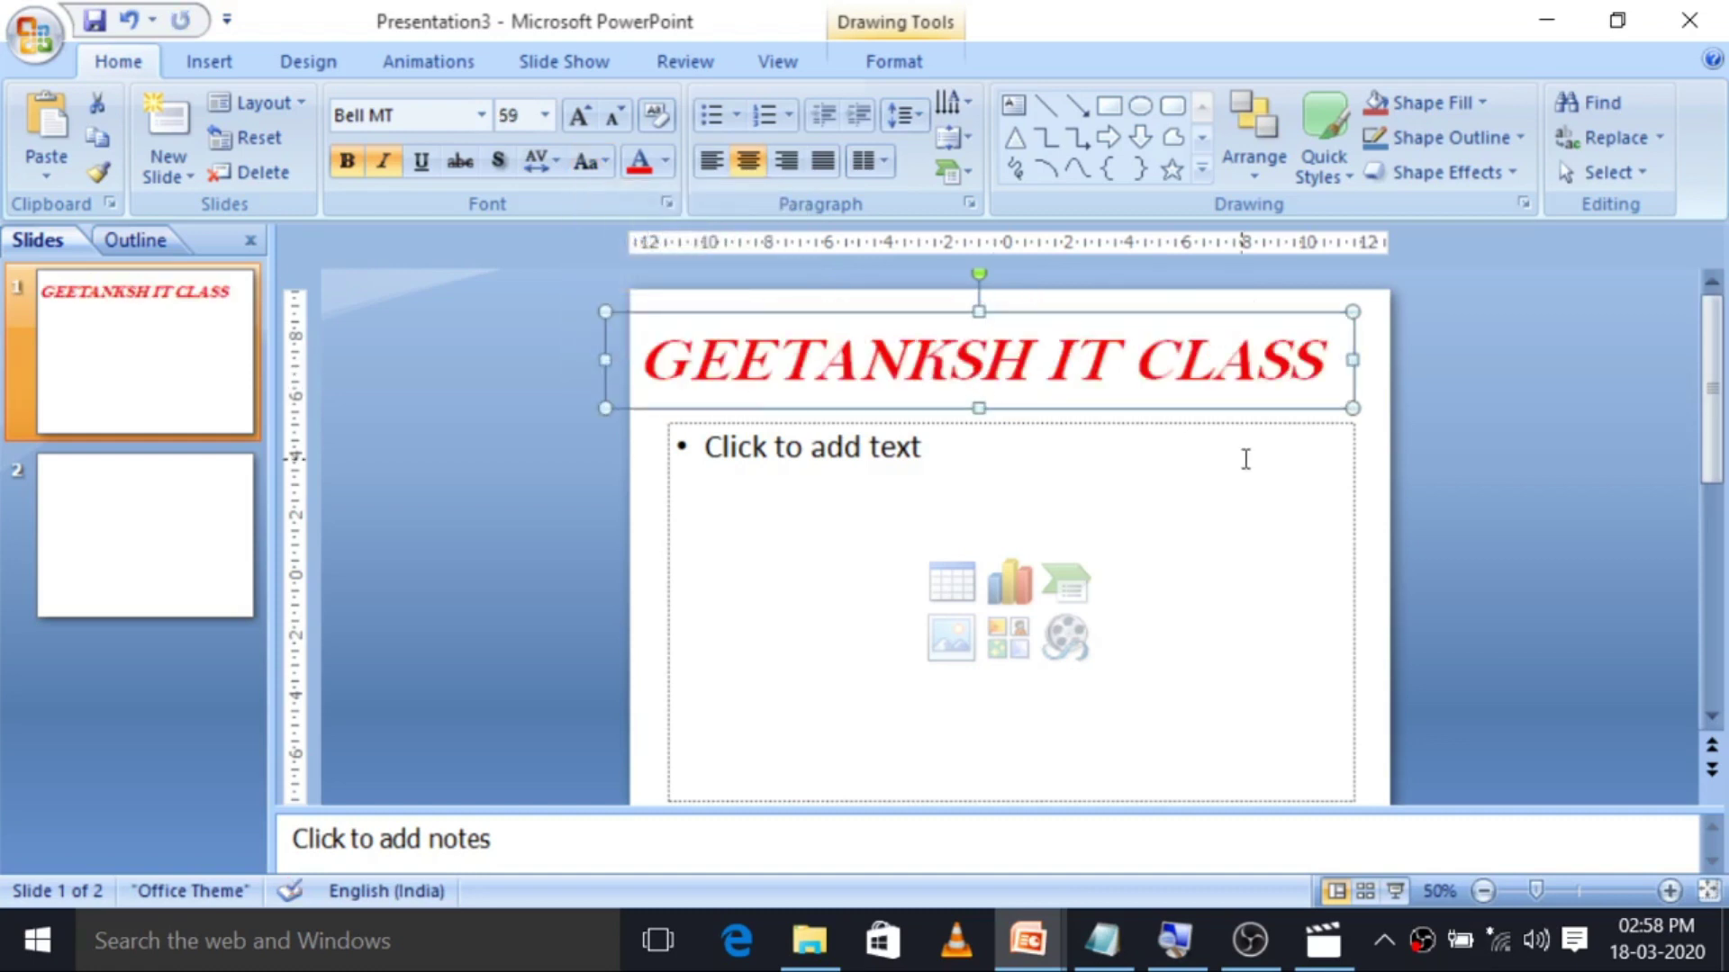
left_click_drag(1350, 358, 1391, 359)
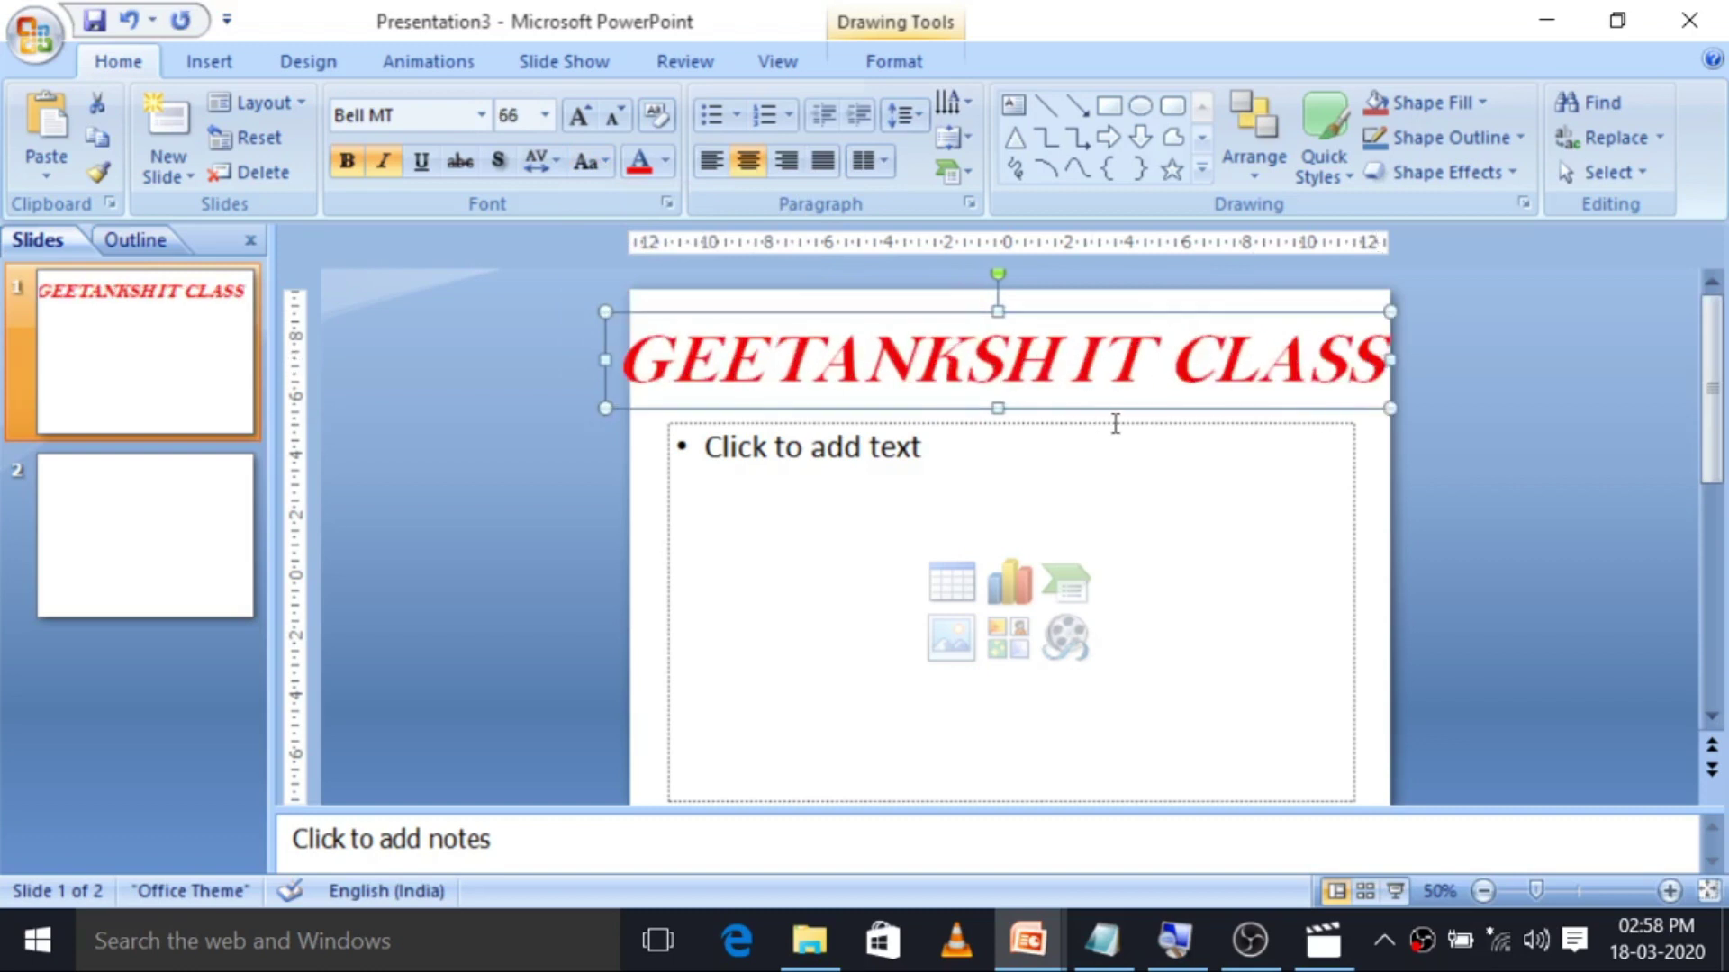
left_click(617, 118)
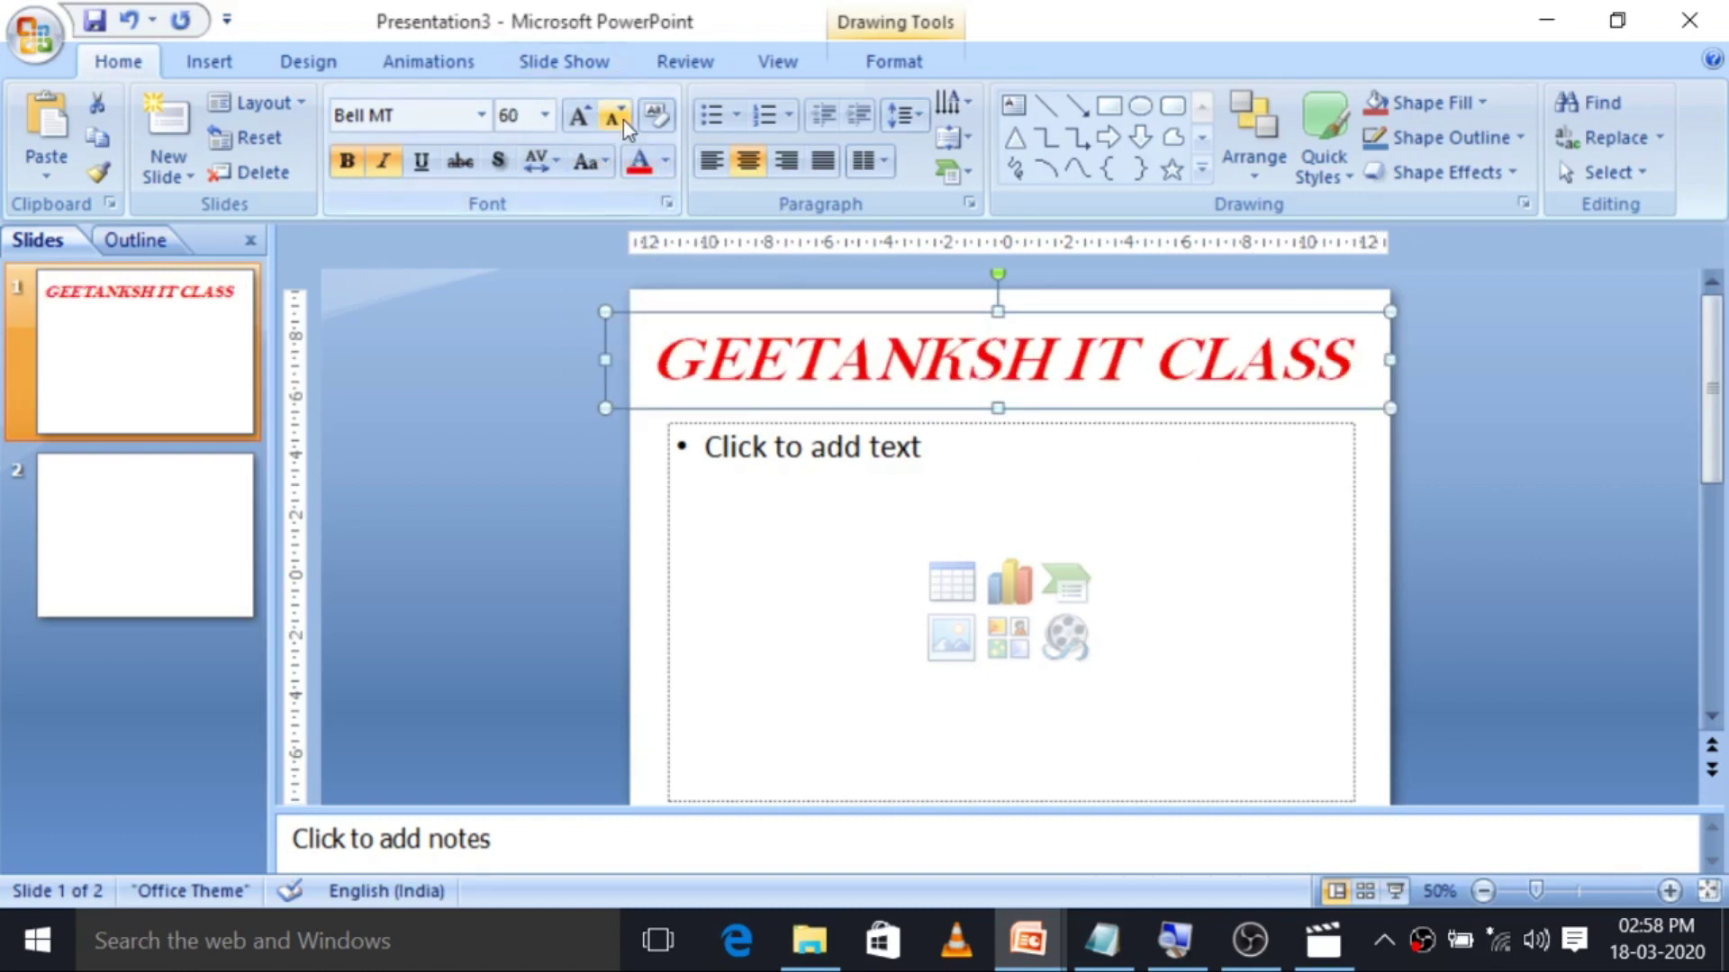
left_click(734, 434)
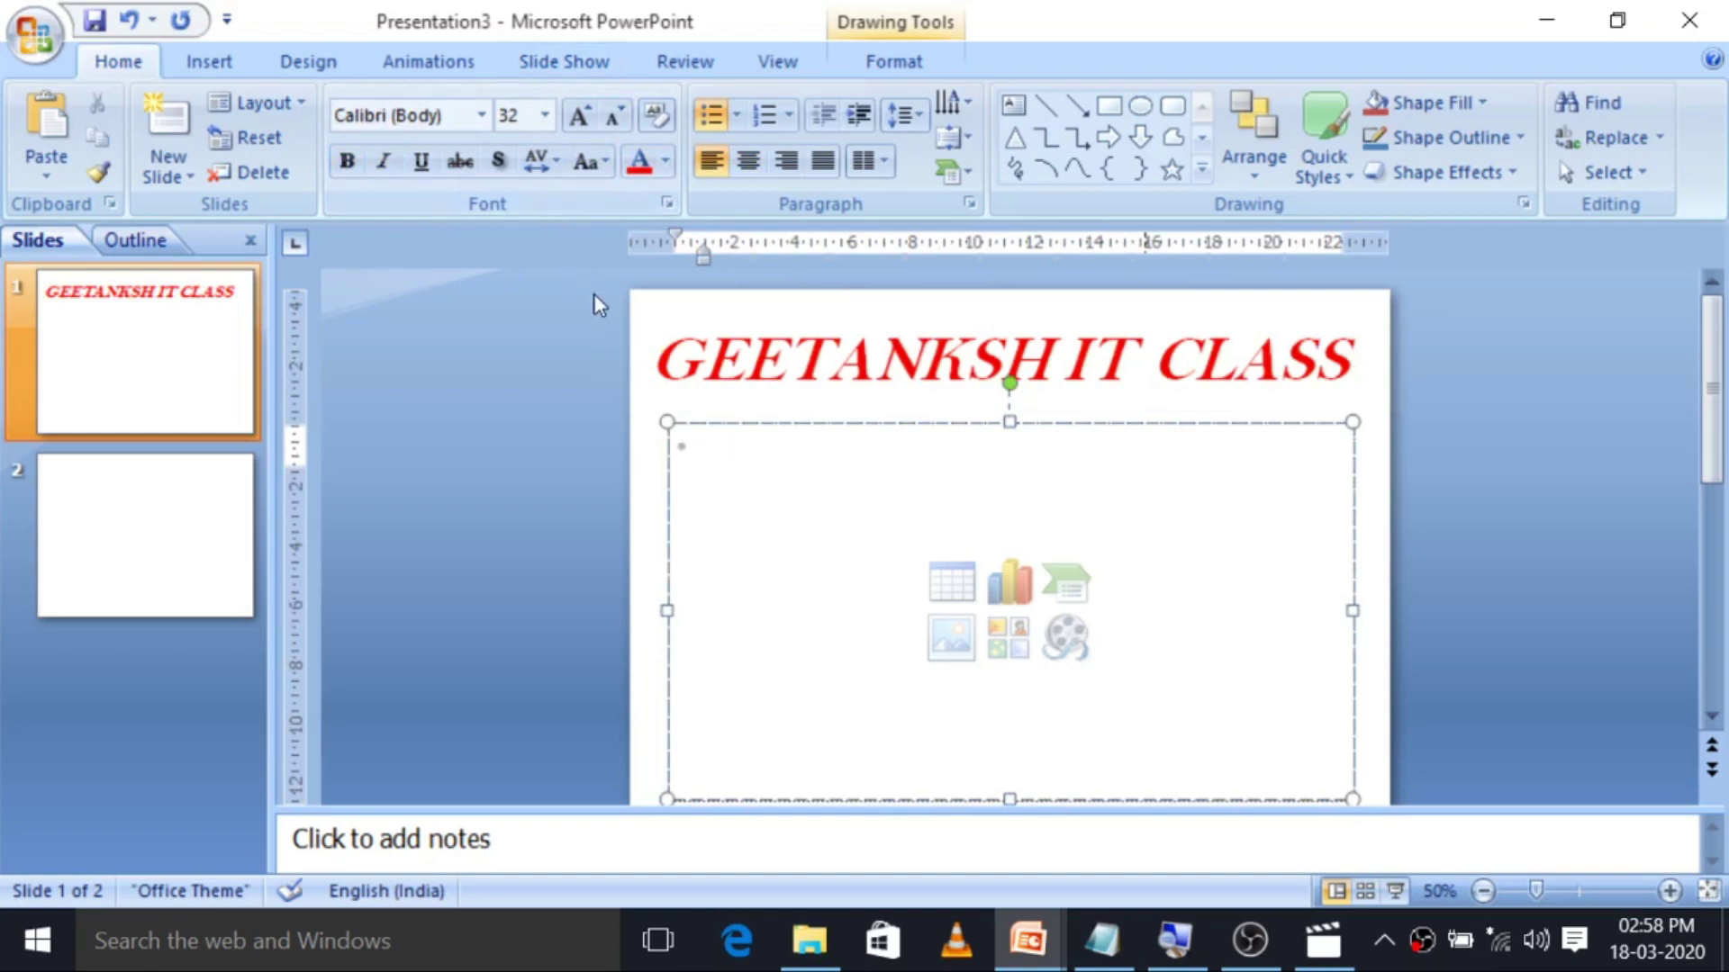
Try left and right alignment on the GEETANKSH IT CLASS title, keep it centred, then expand the shapes gallery.
left_click(864, 356)
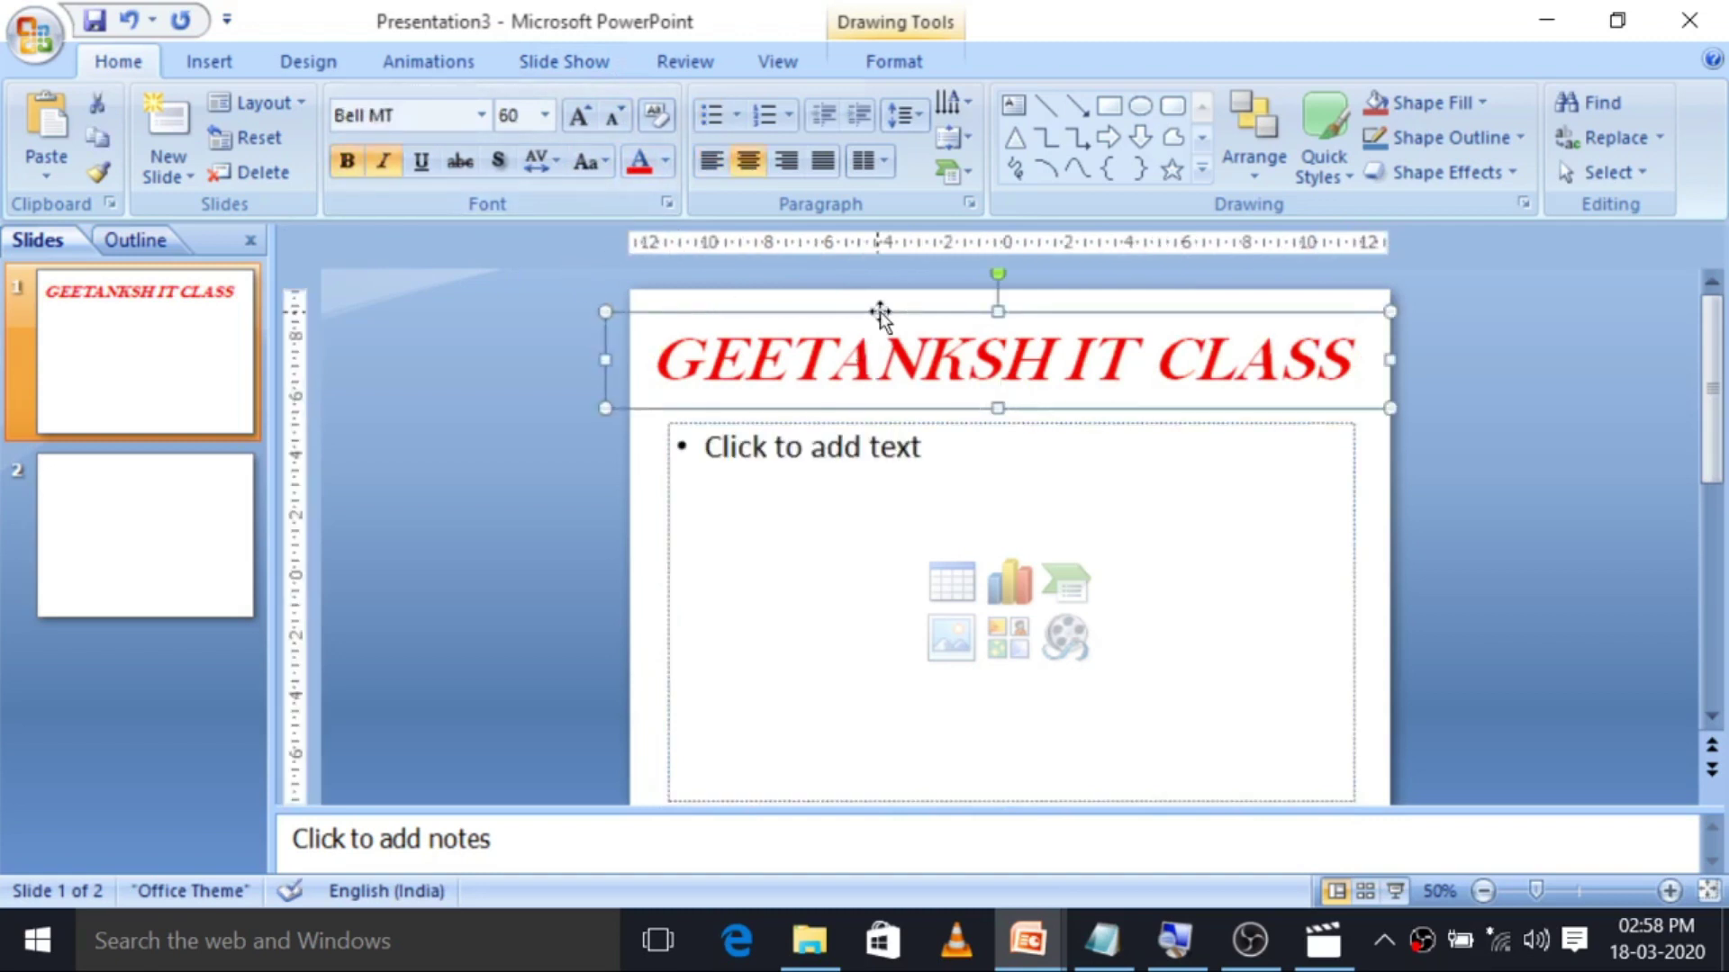
left_click(1519, 487)
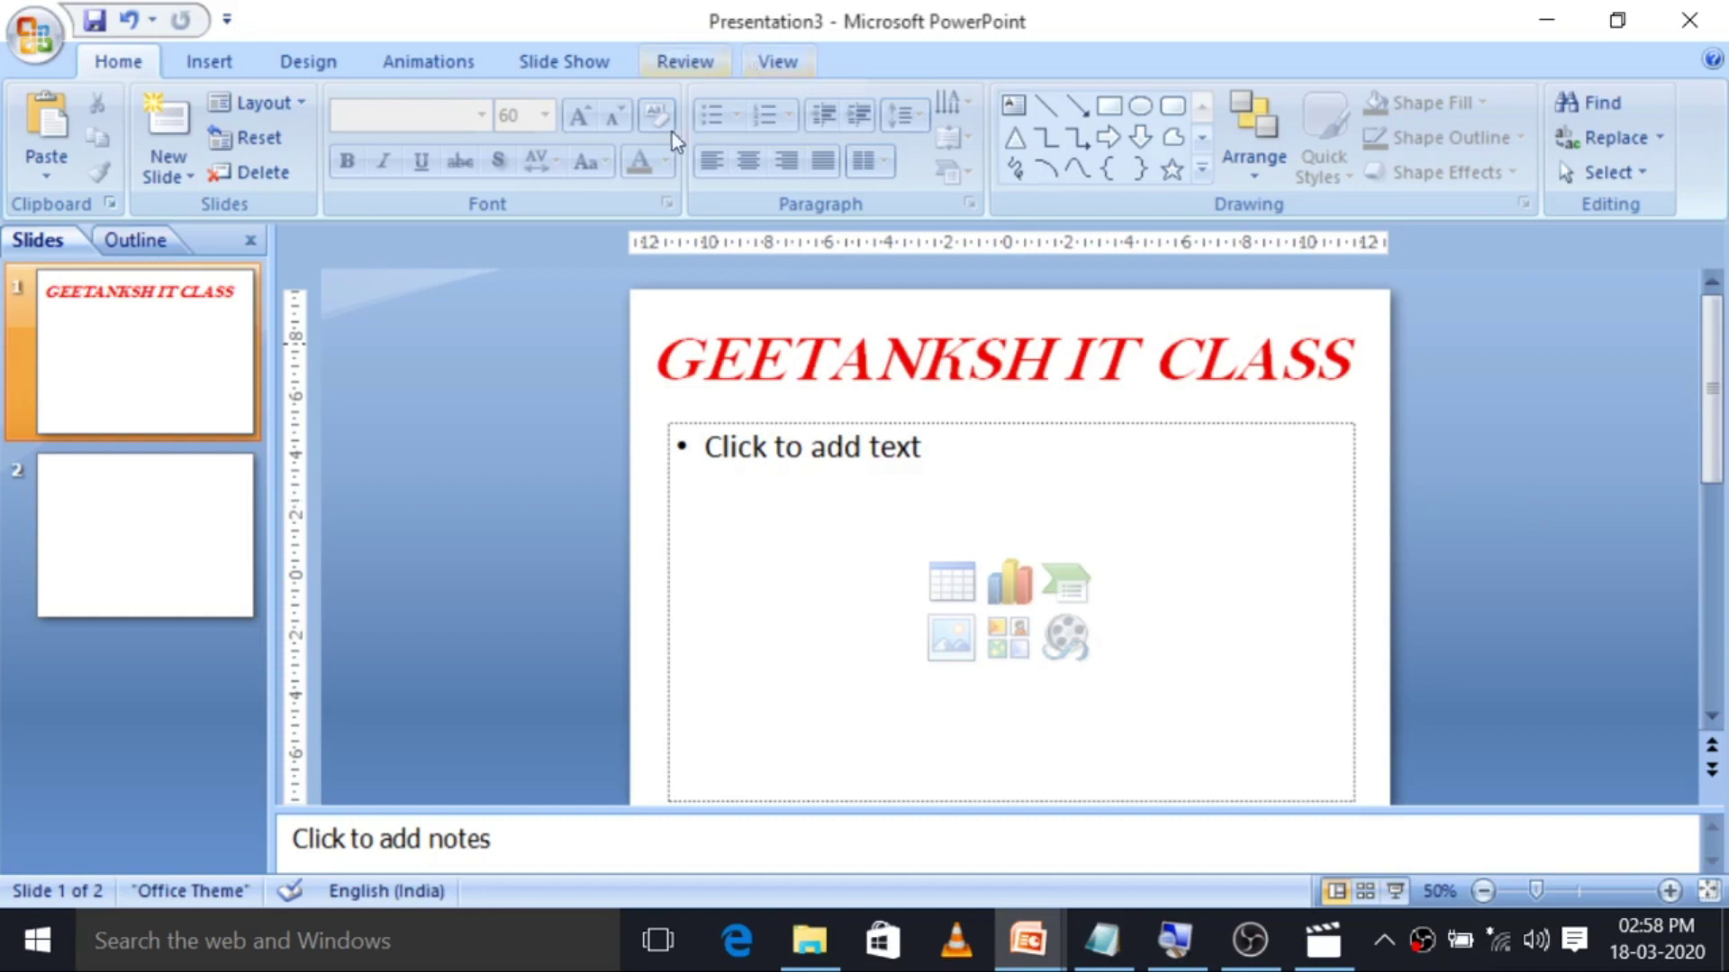
left_click(871, 360)
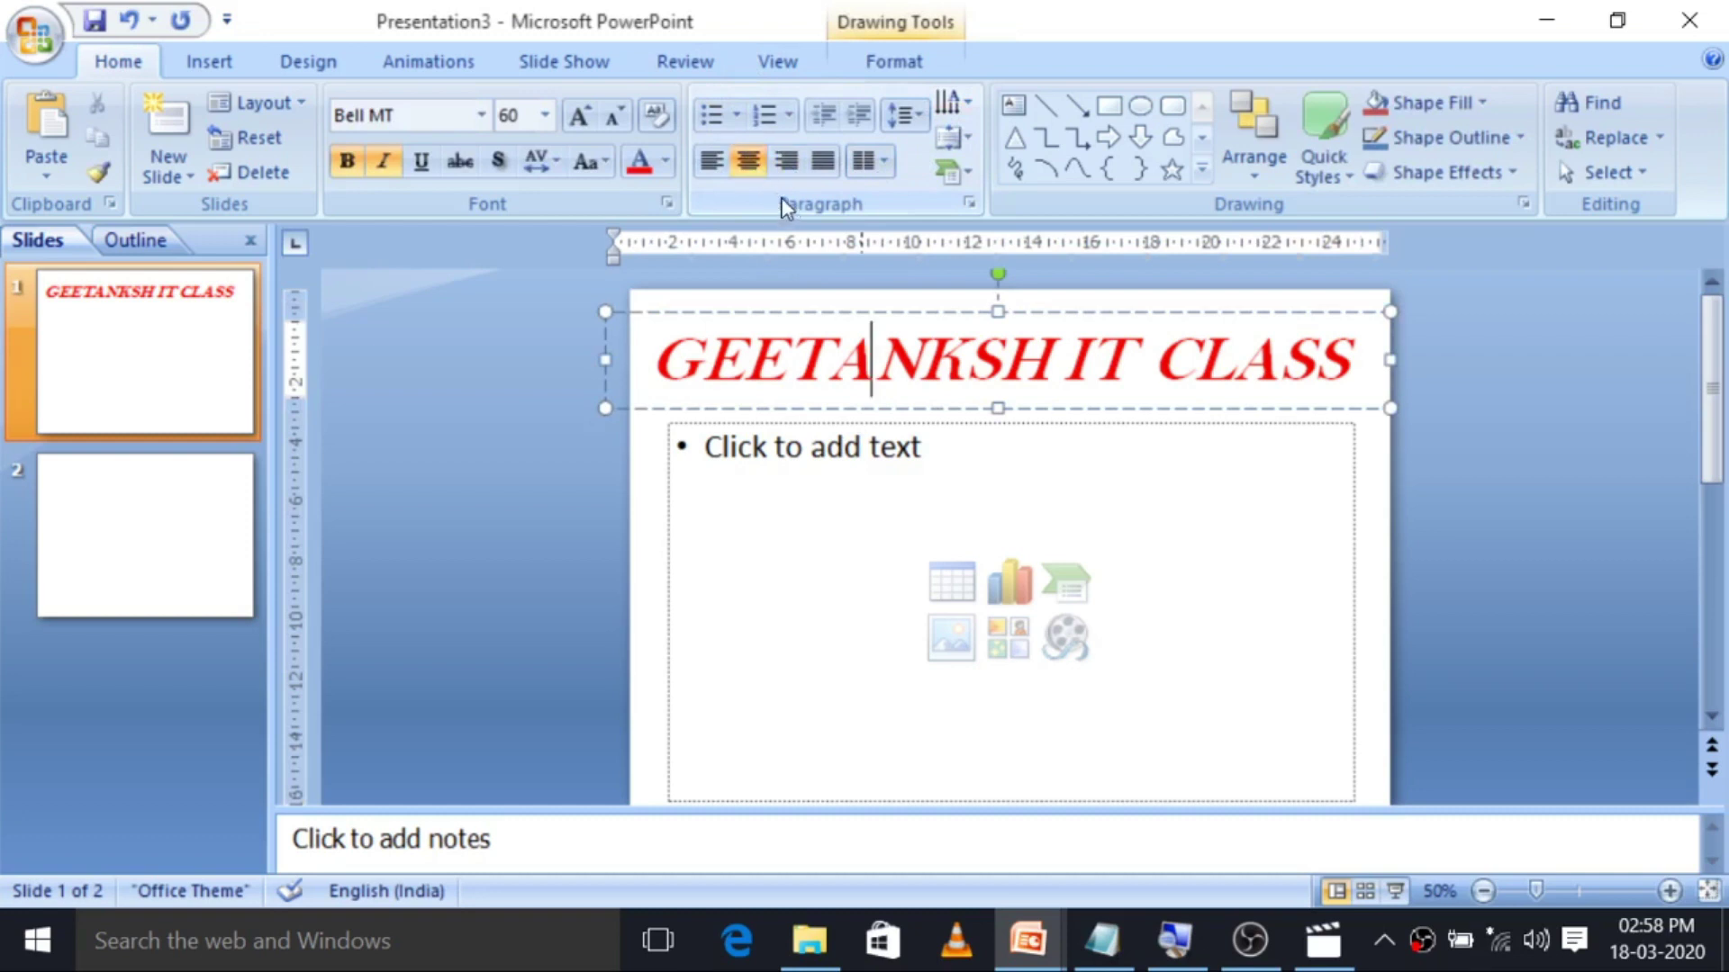
left_click(719, 170)
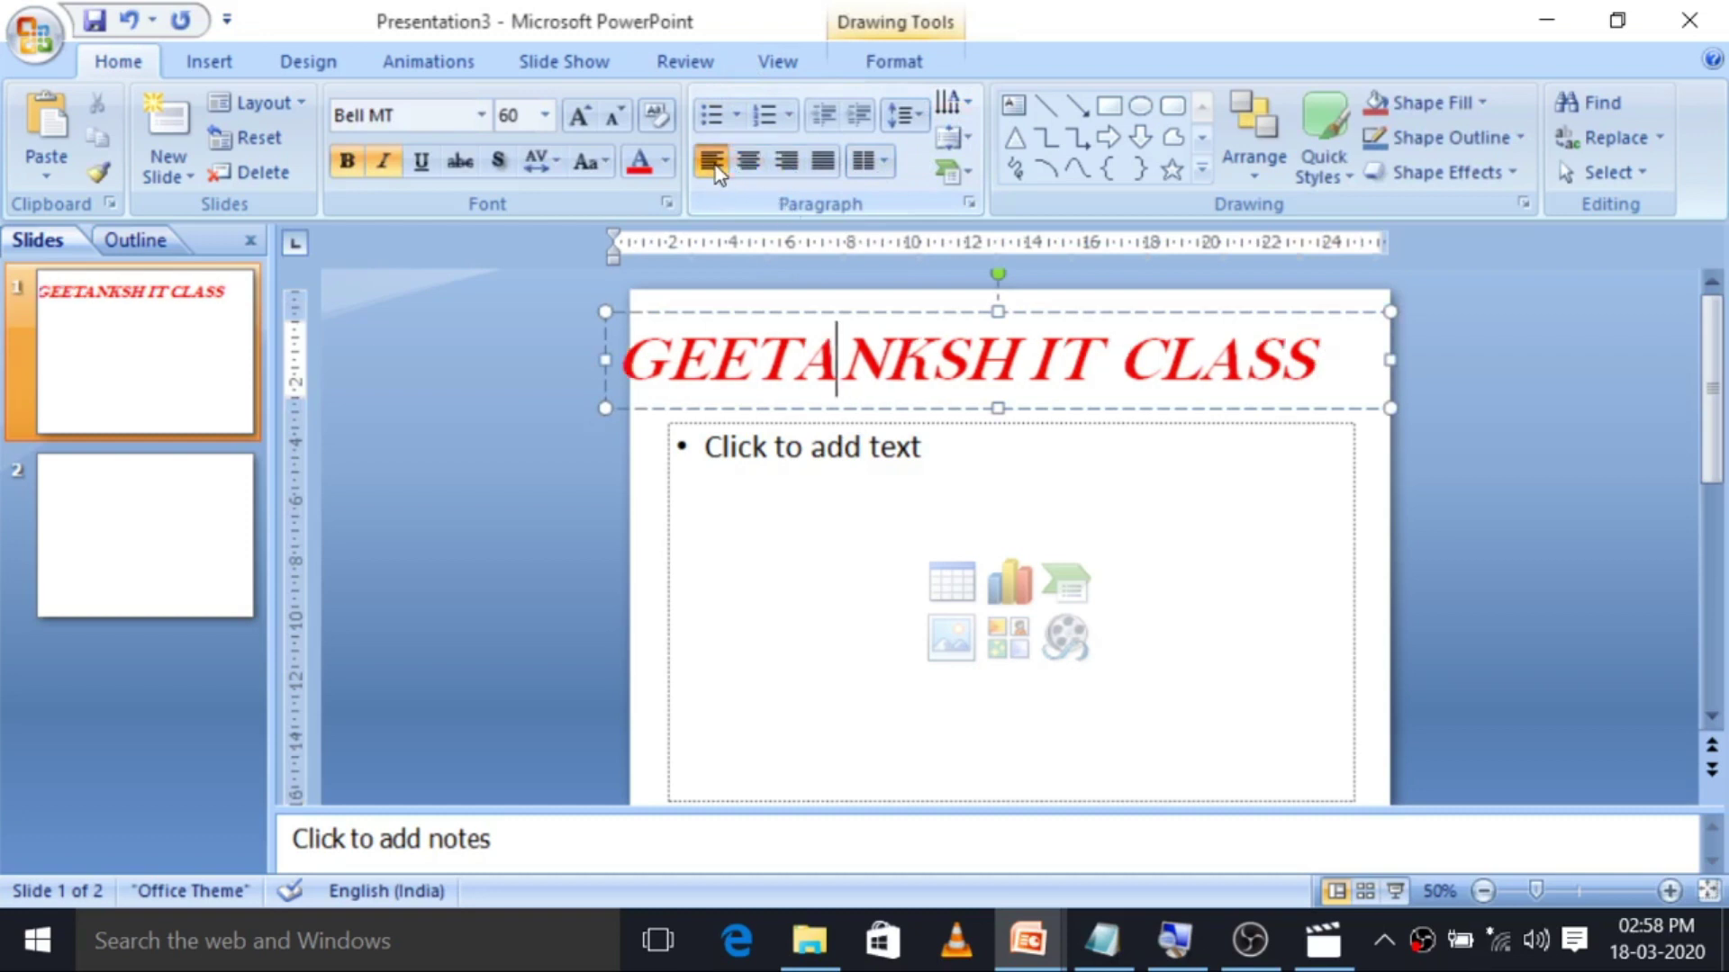
left_click(786, 164)
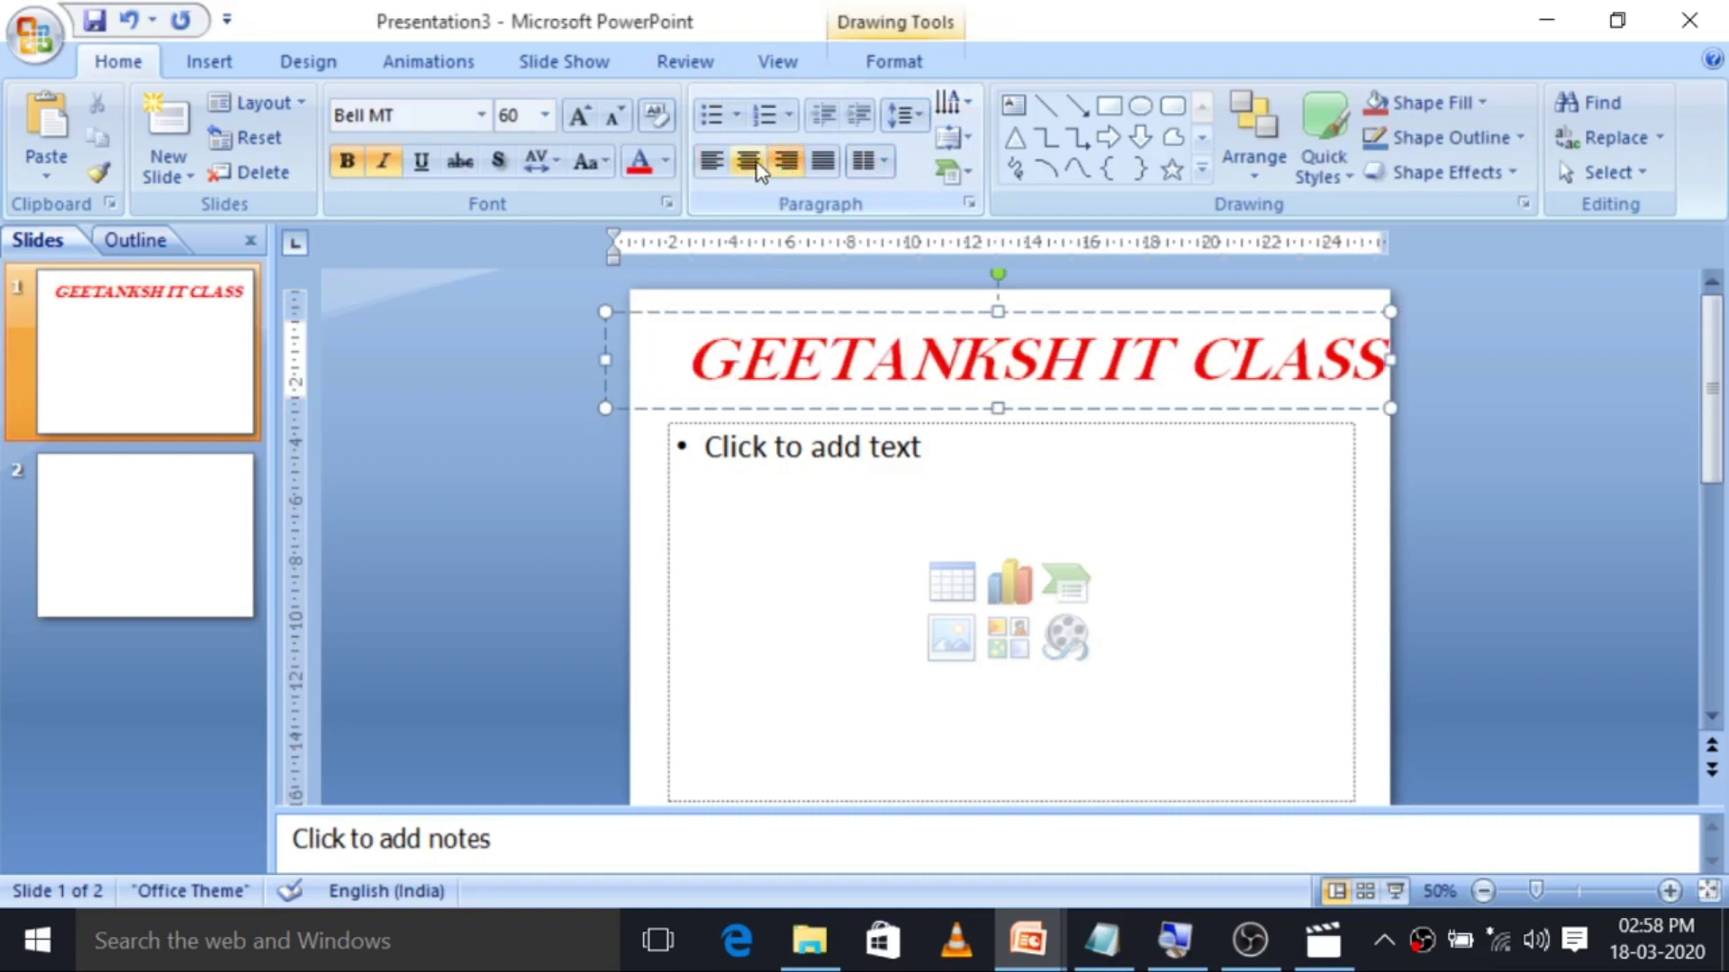
left_click(755, 164)
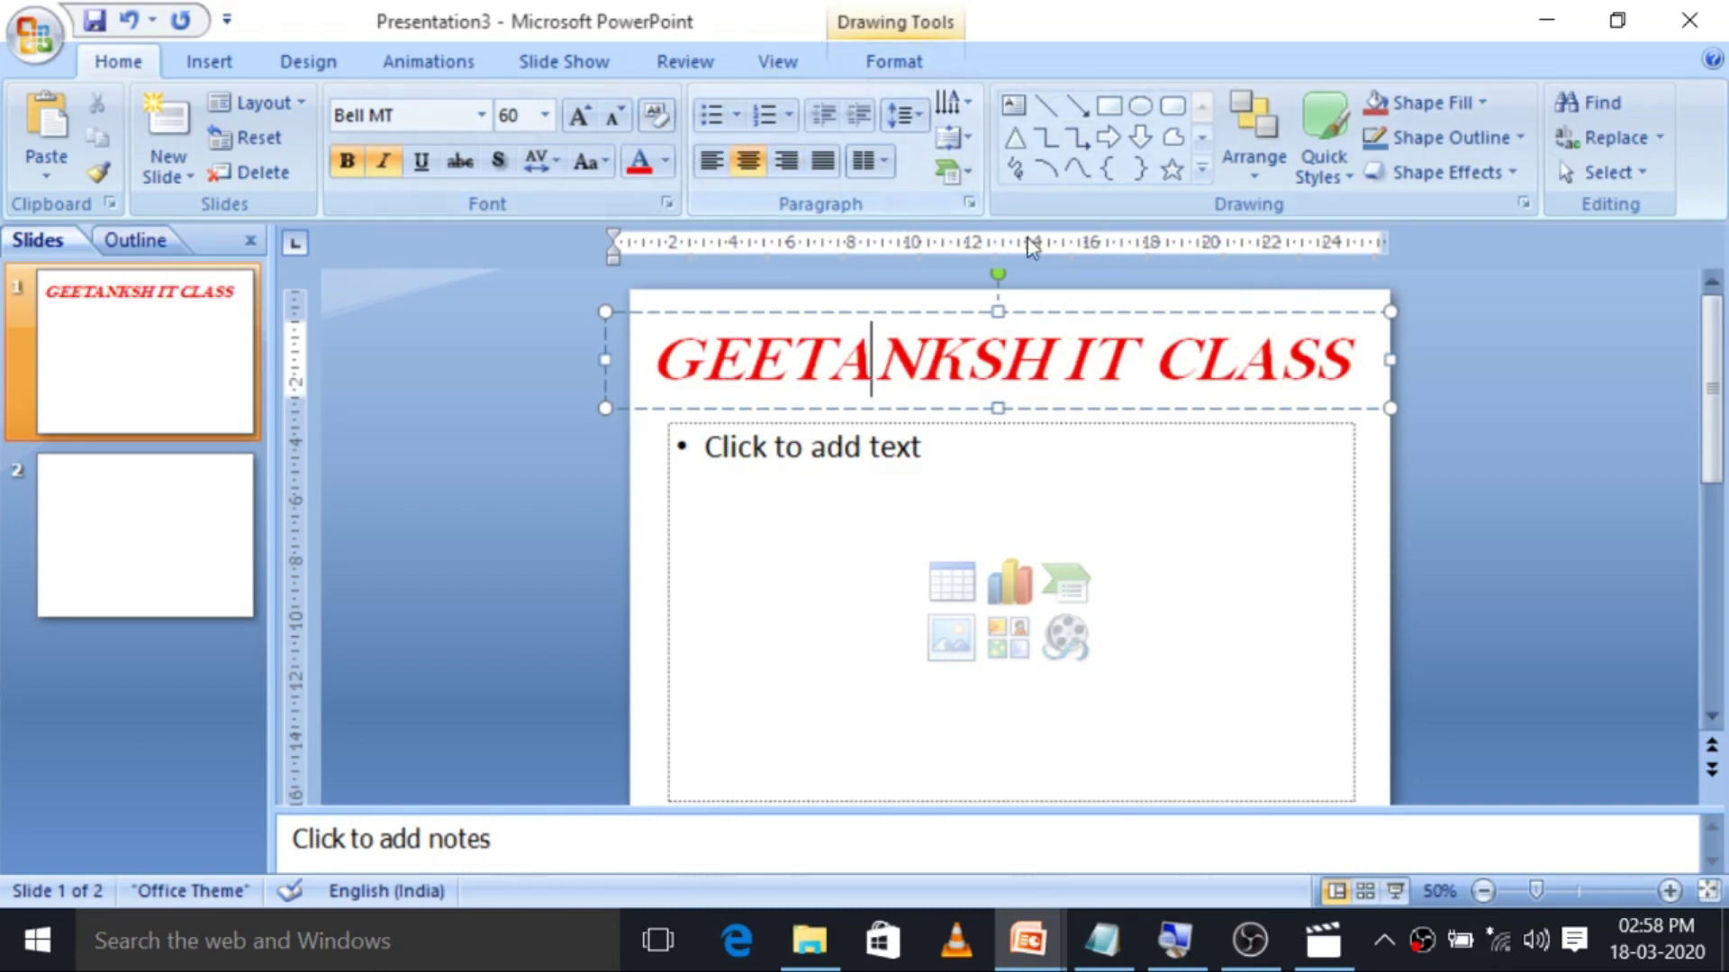
left_click(1520, 309)
left_click(1203, 169)
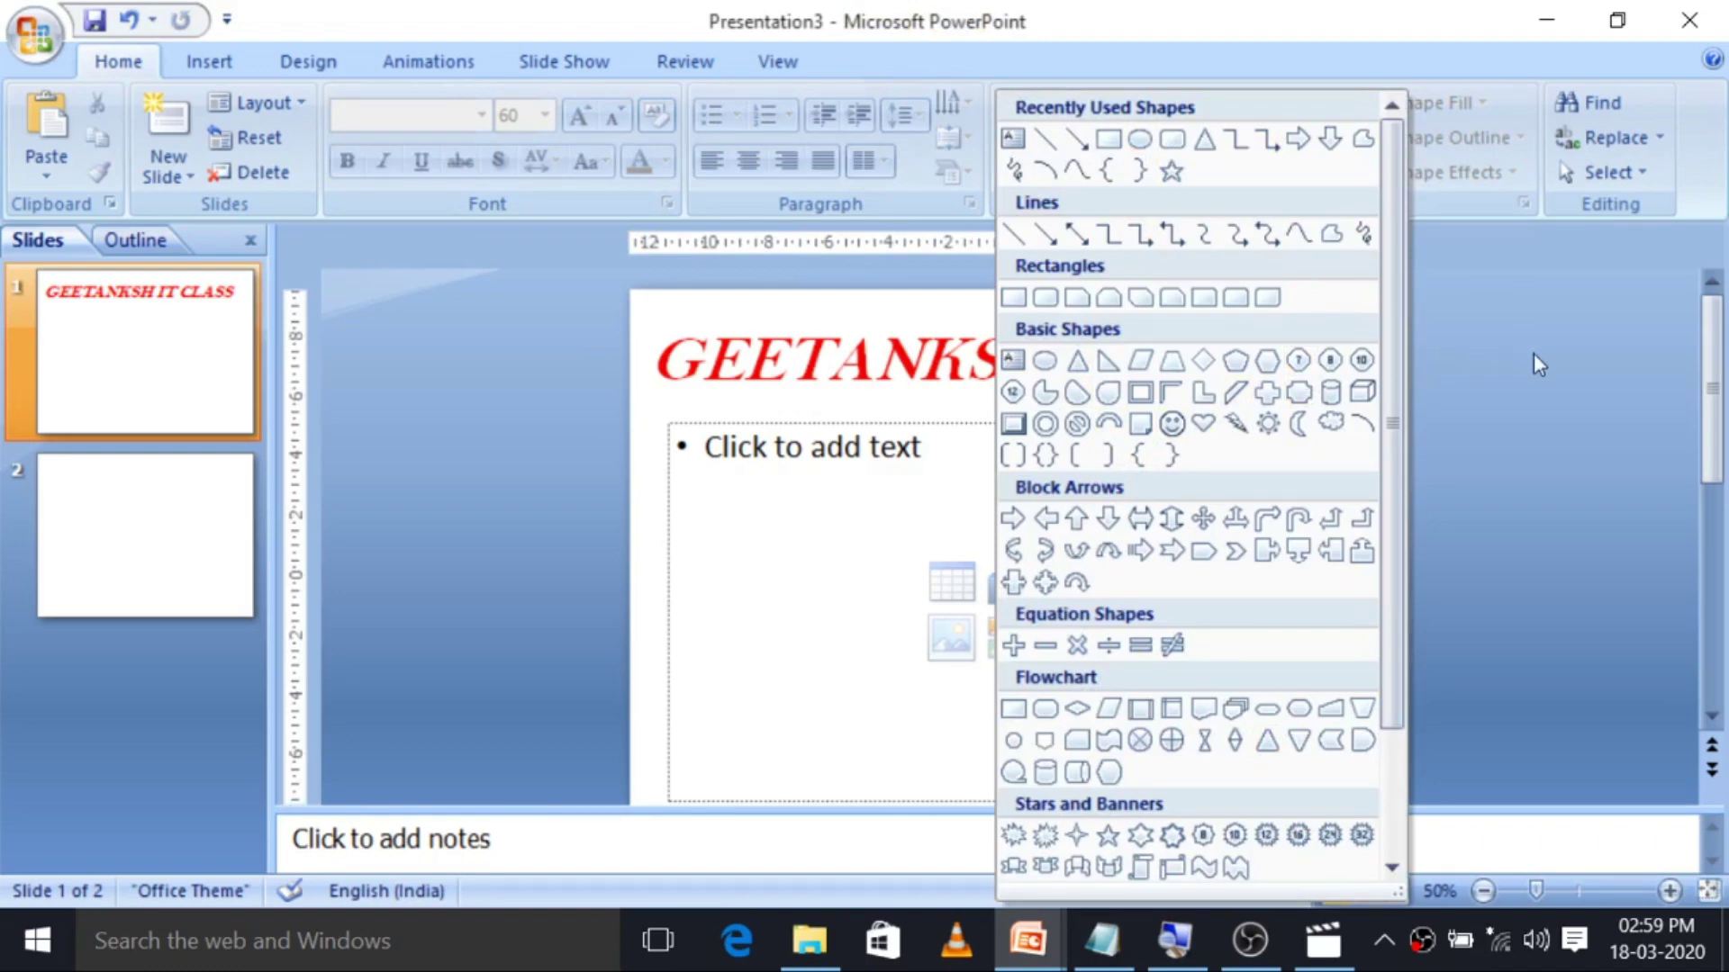
Draw a 5-Point Star on the right of the slide; Insert Picture is opened and cancelled.
left_click(1169, 171)
left_click_drag(1133, 430, 1314, 683)
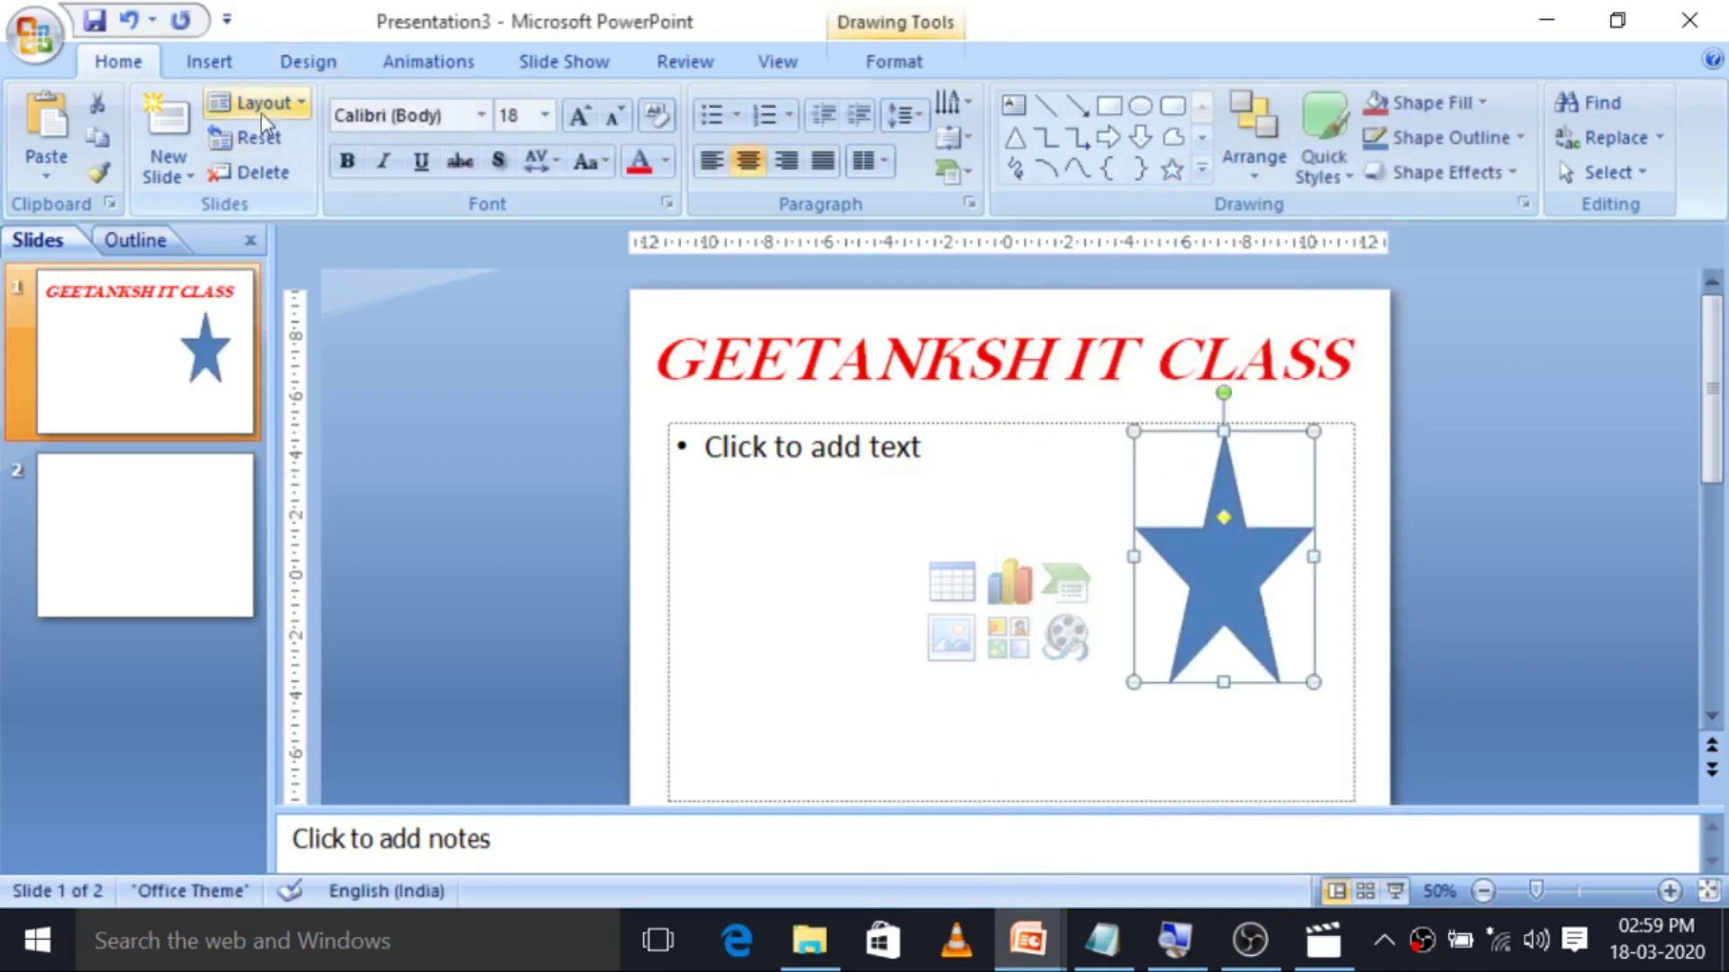
left_click(214, 73)
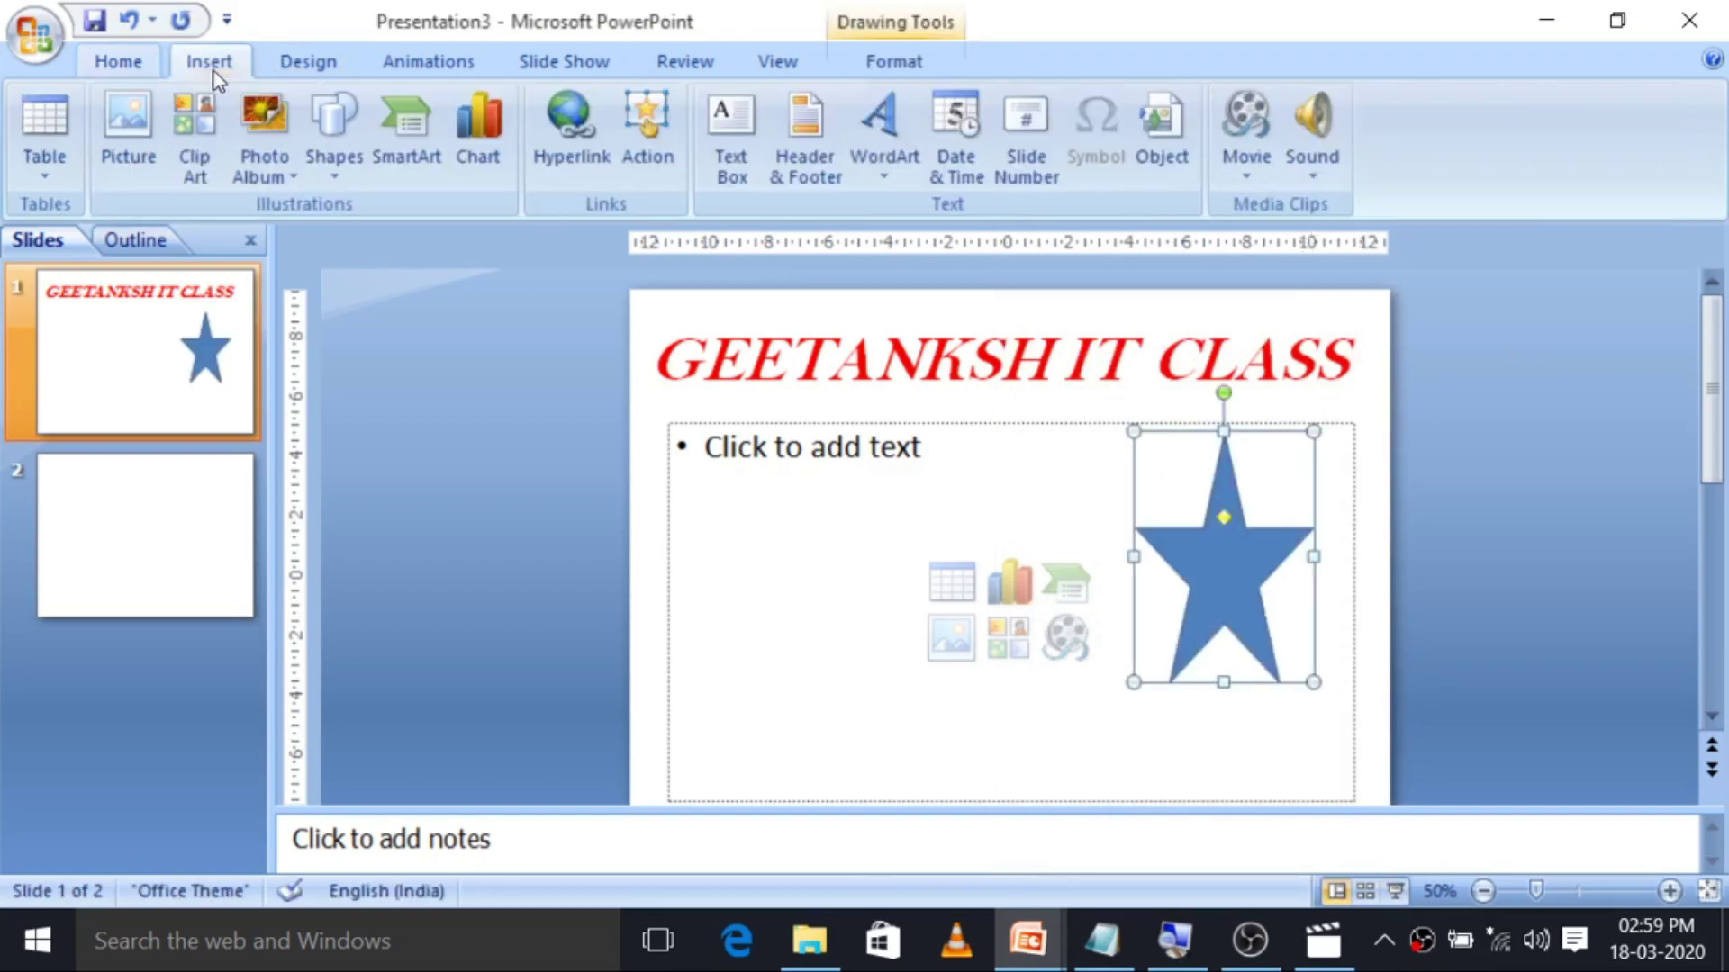
left_click(341, 177)
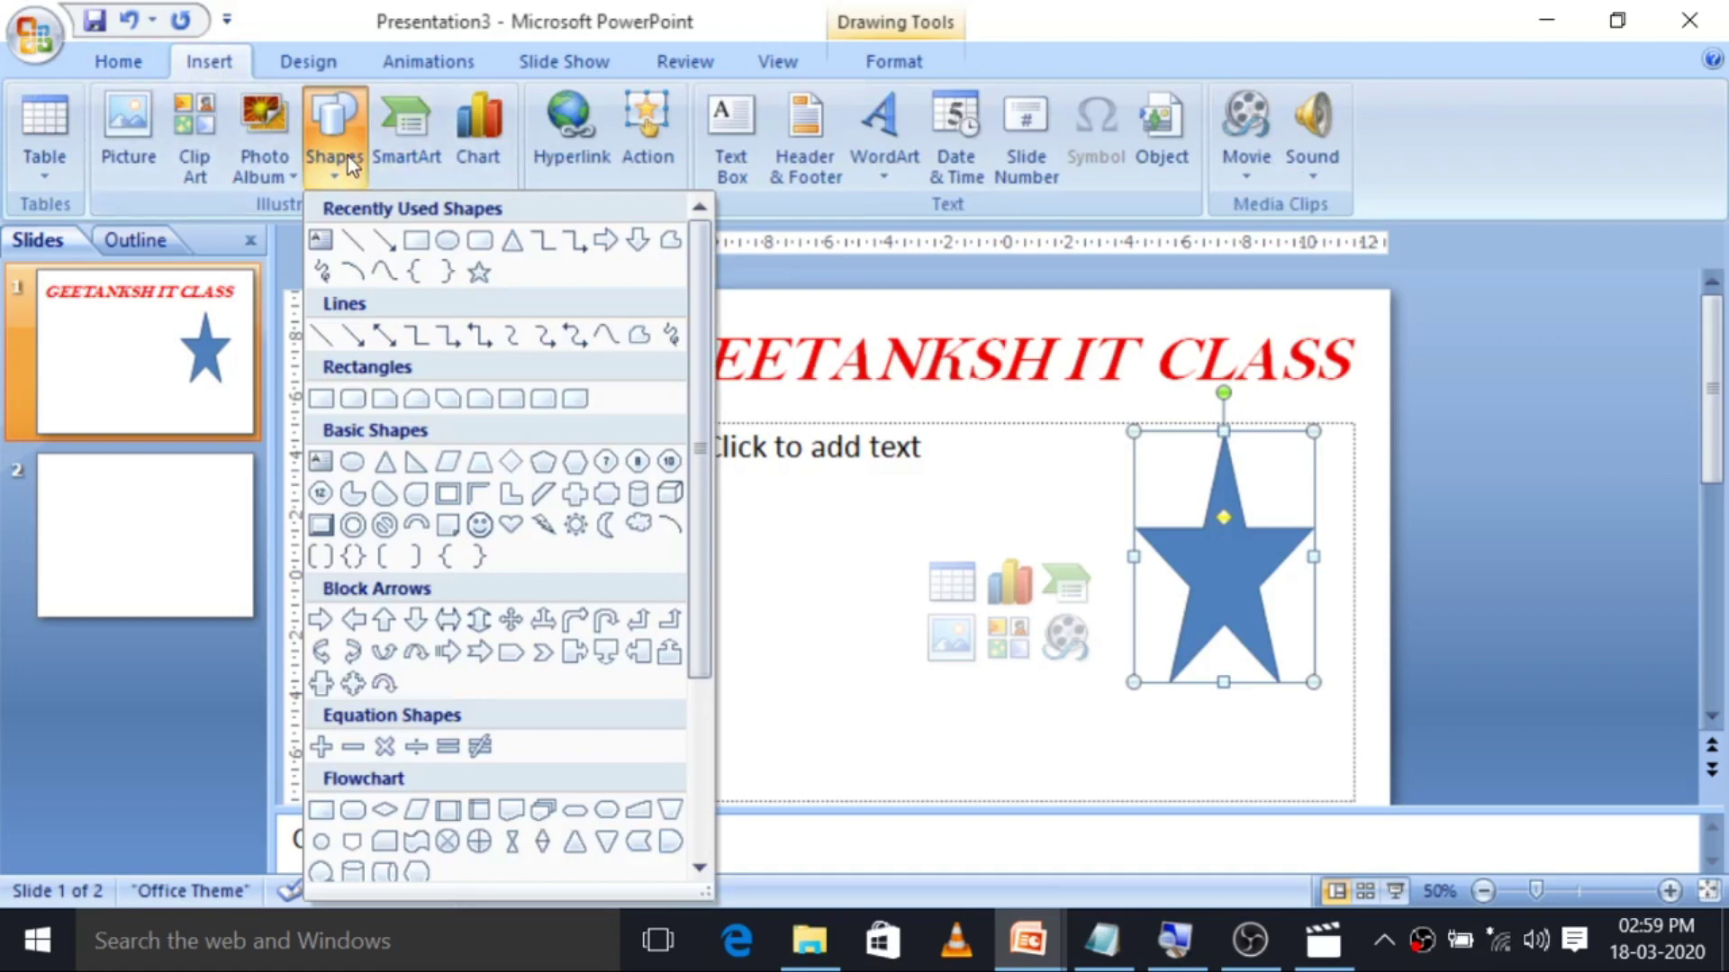
left_click(131, 132)
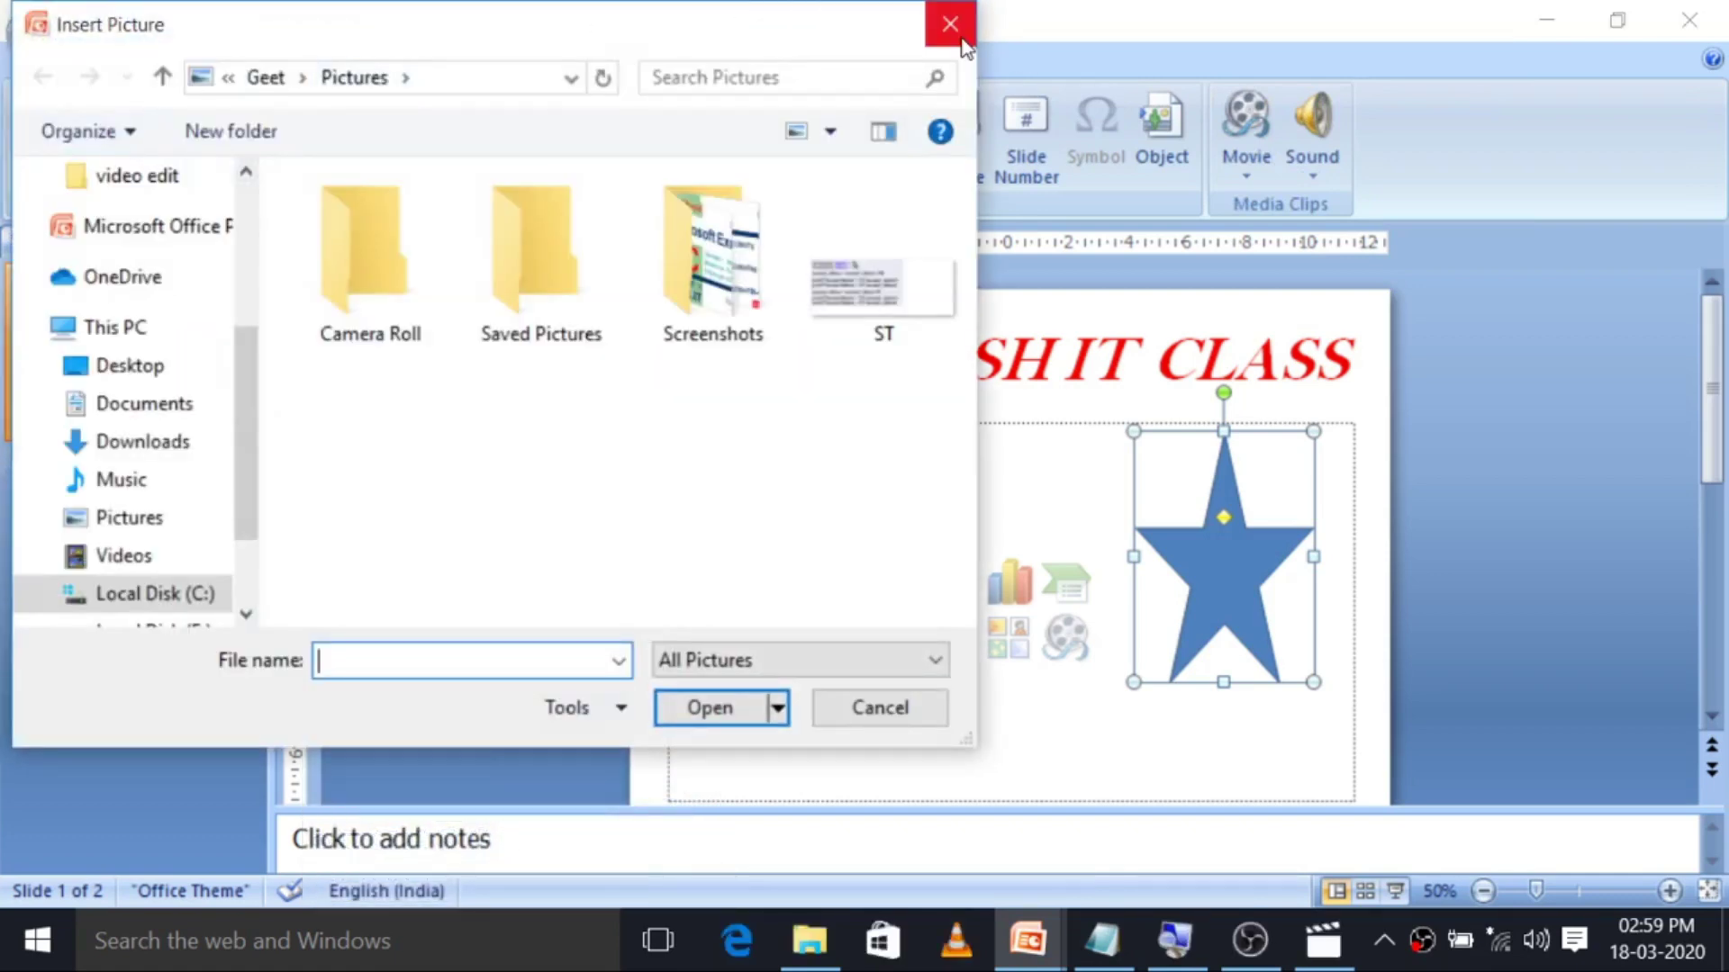
left_click(950, 24)
left_click(105, 63)
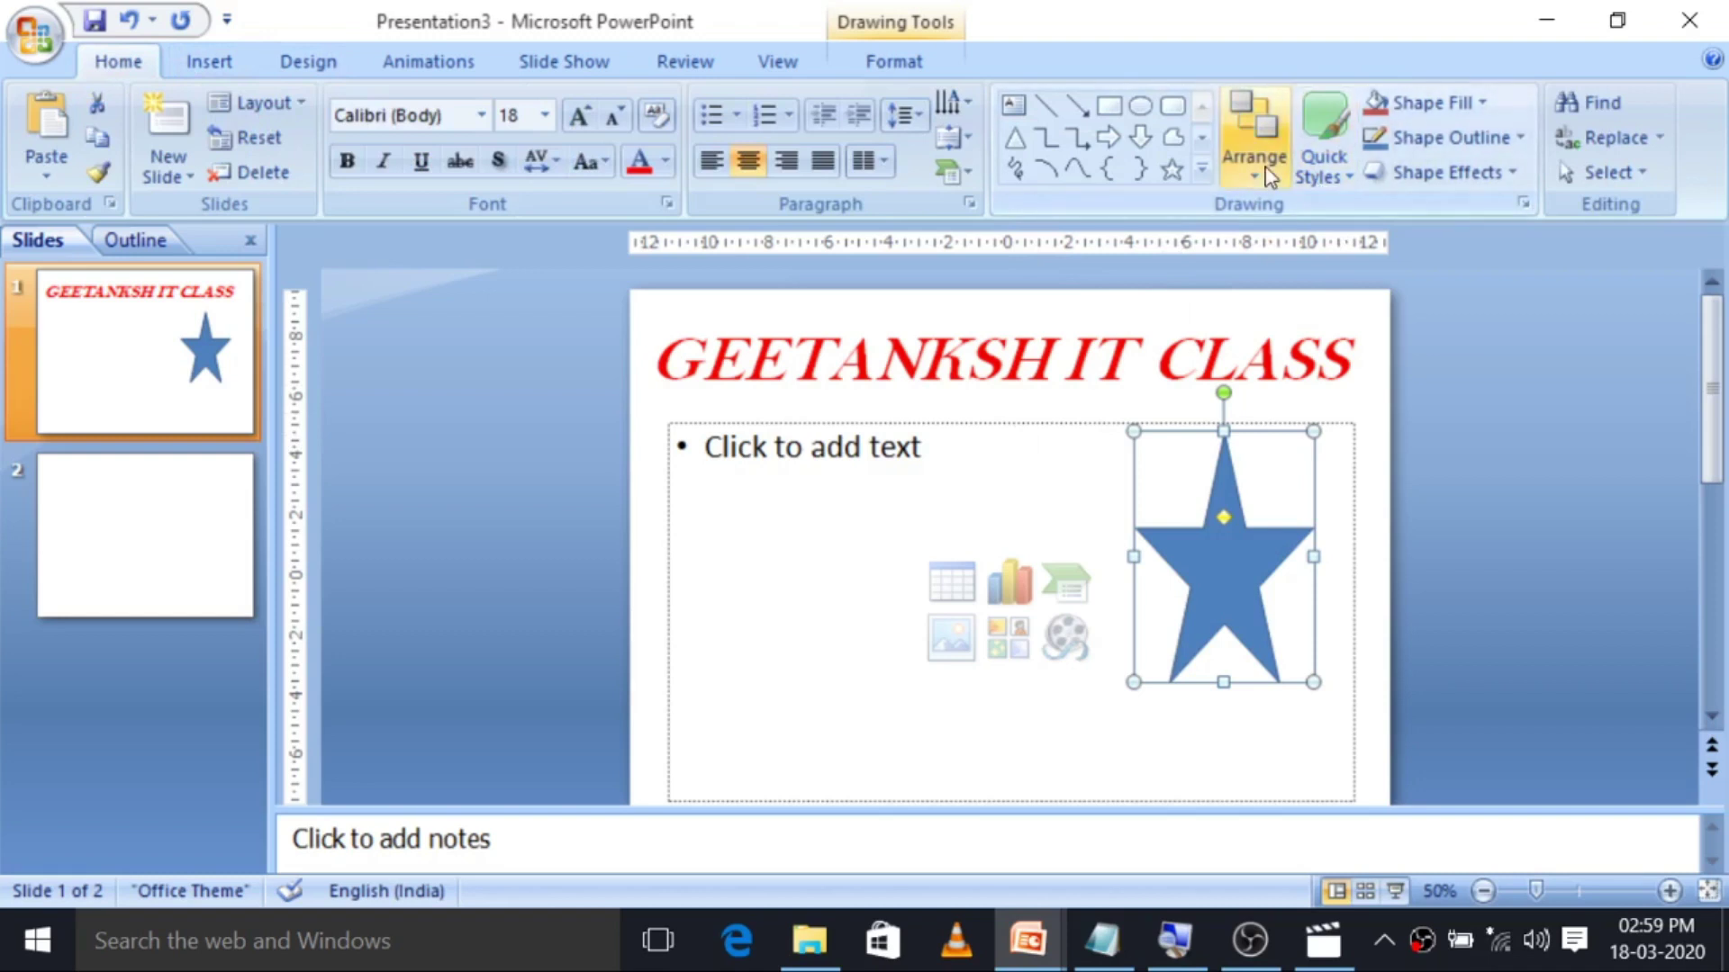
left_click(1254, 144)
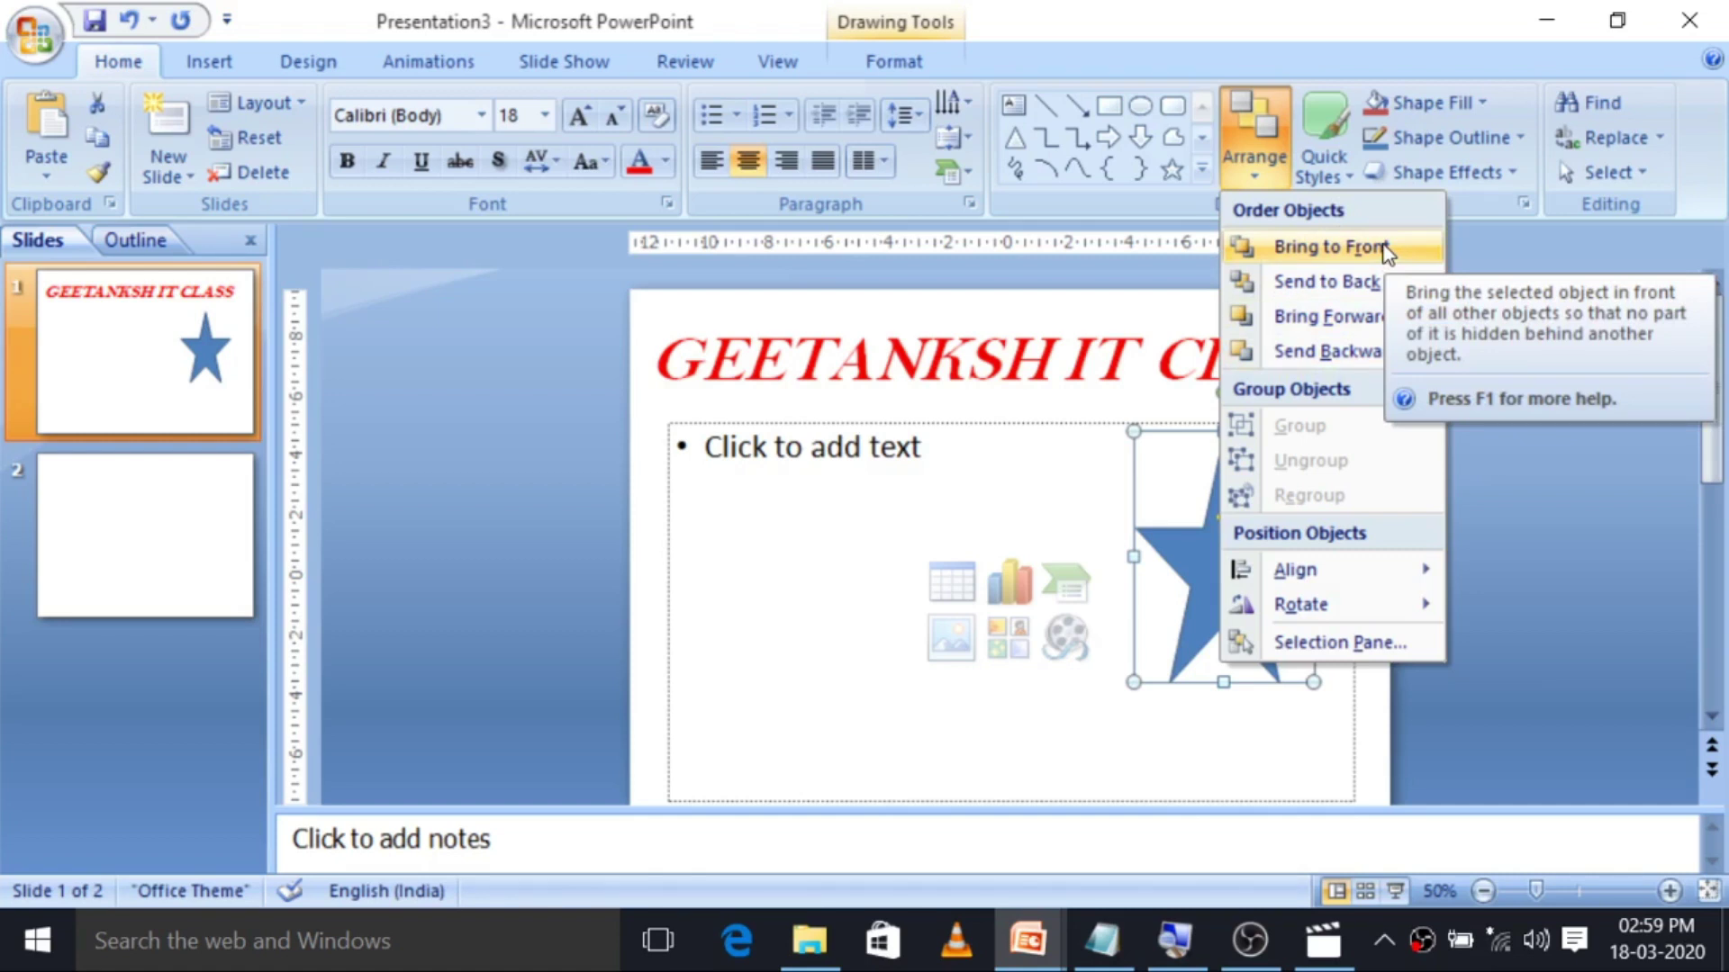
left_click(209, 61)
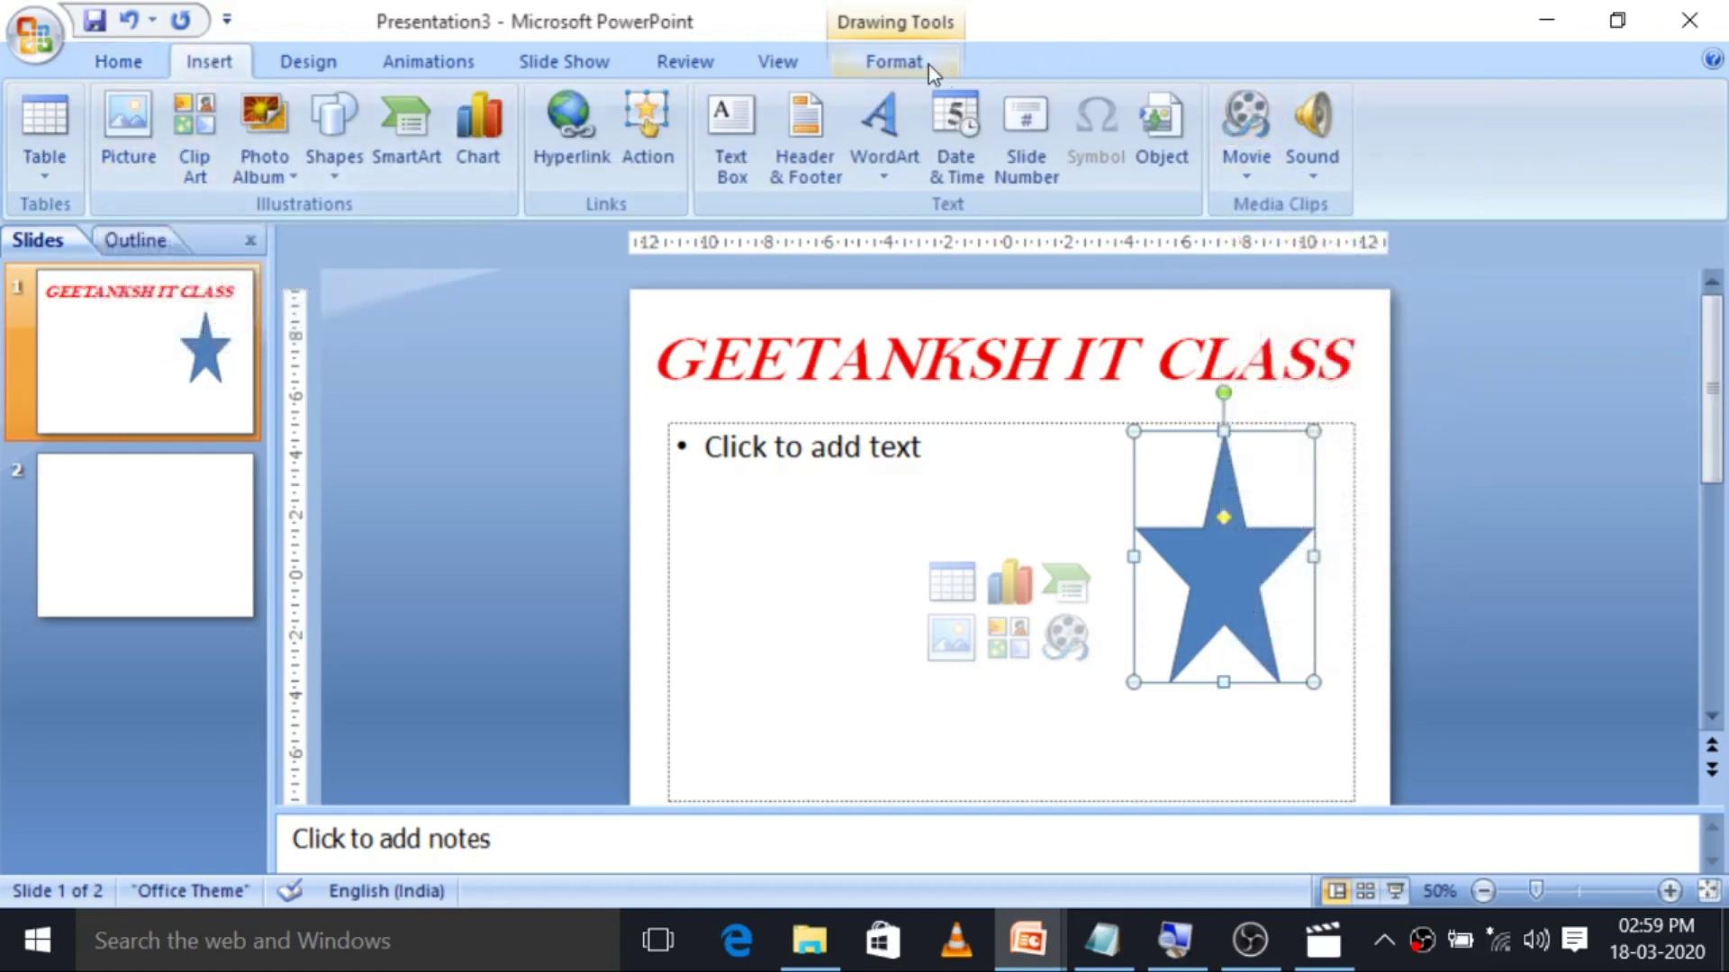
left_click(894, 61)
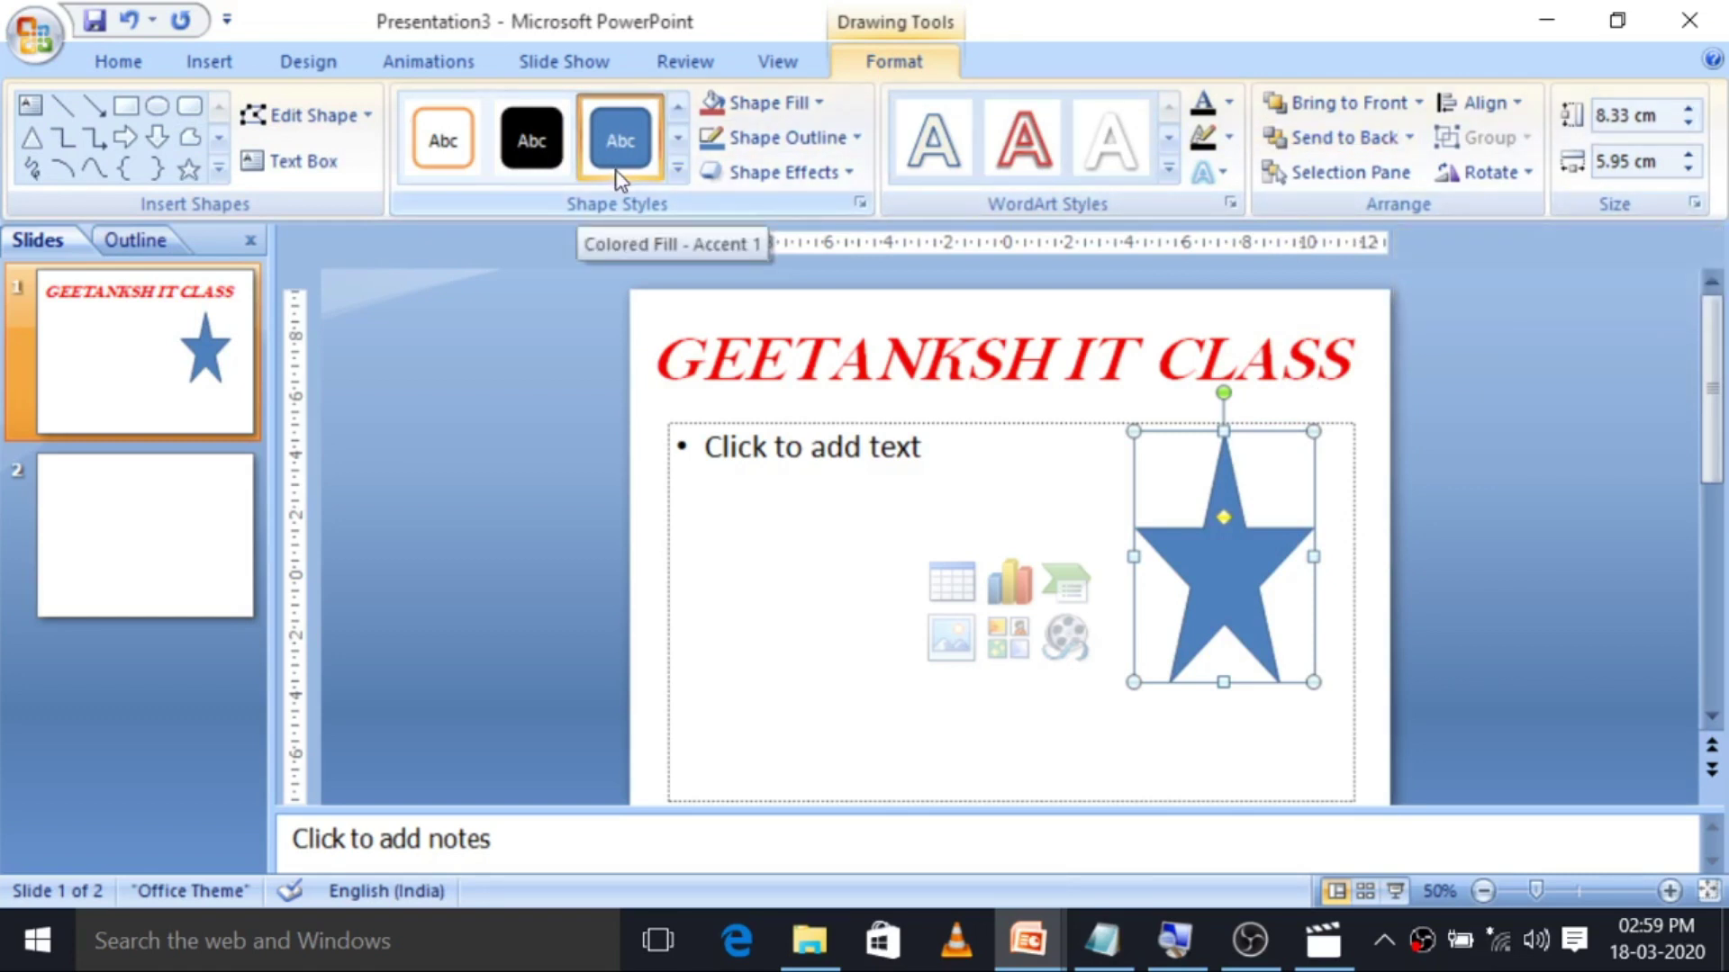
left_click(213, 63)
Apply a 3-D preset effect to the star, leaving its fill and outline unchanged.
left_click(126, 61)
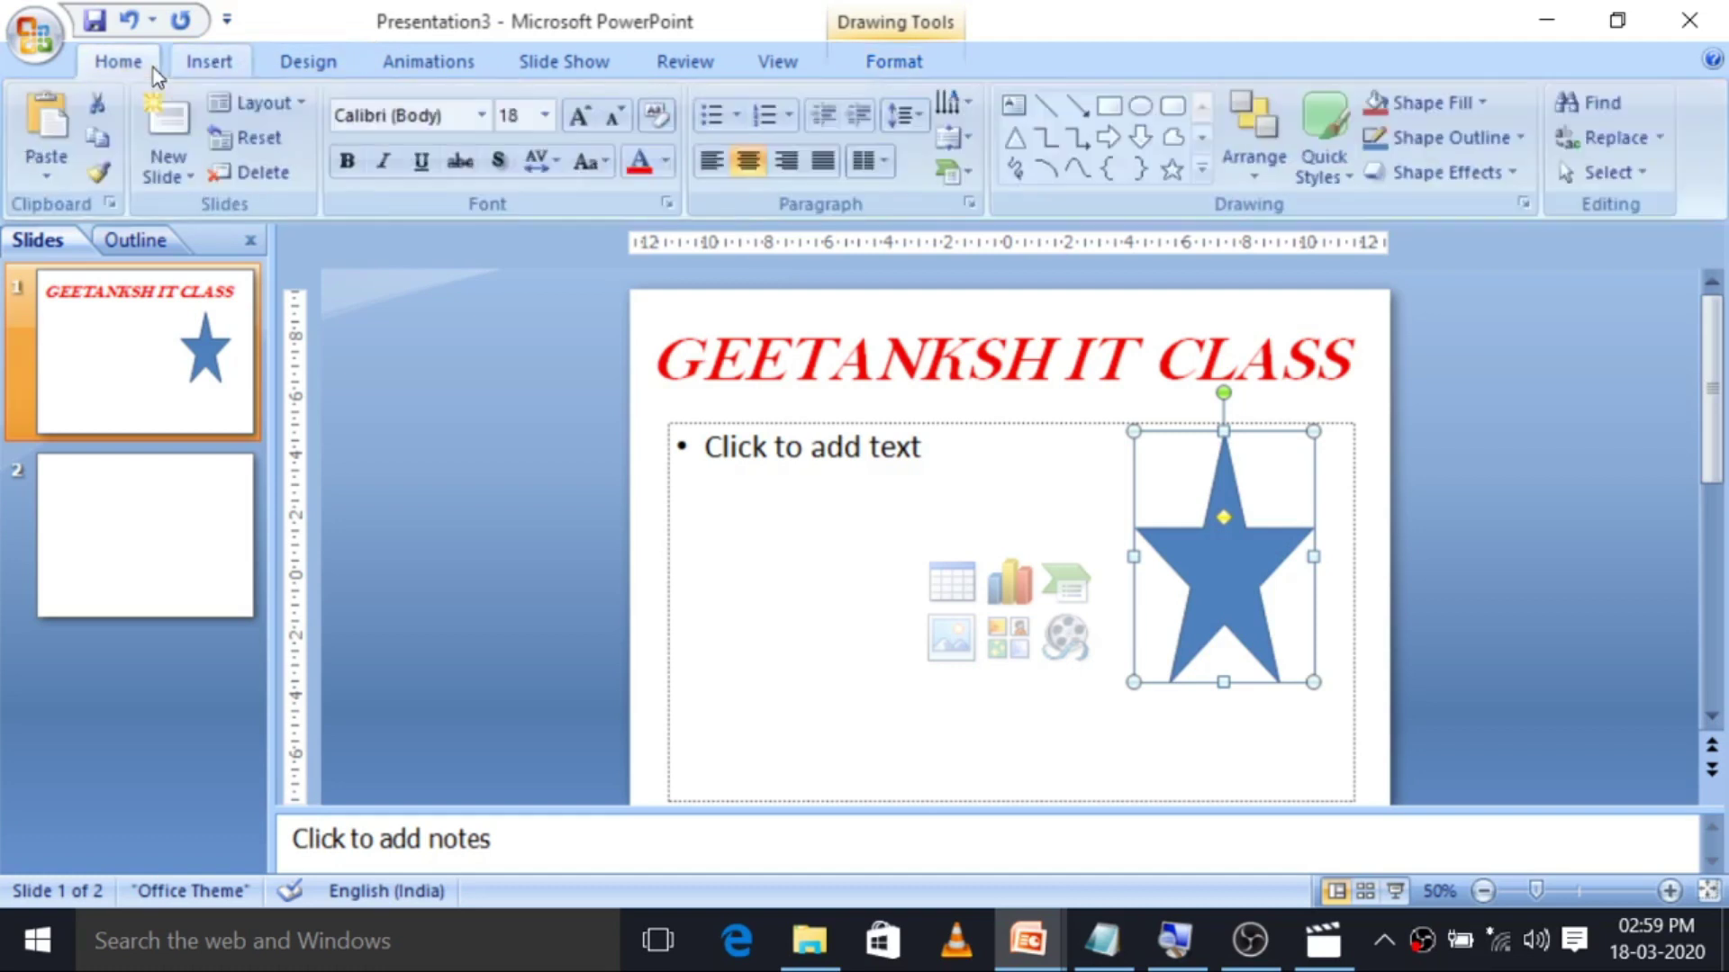
left_click(1472, 105)
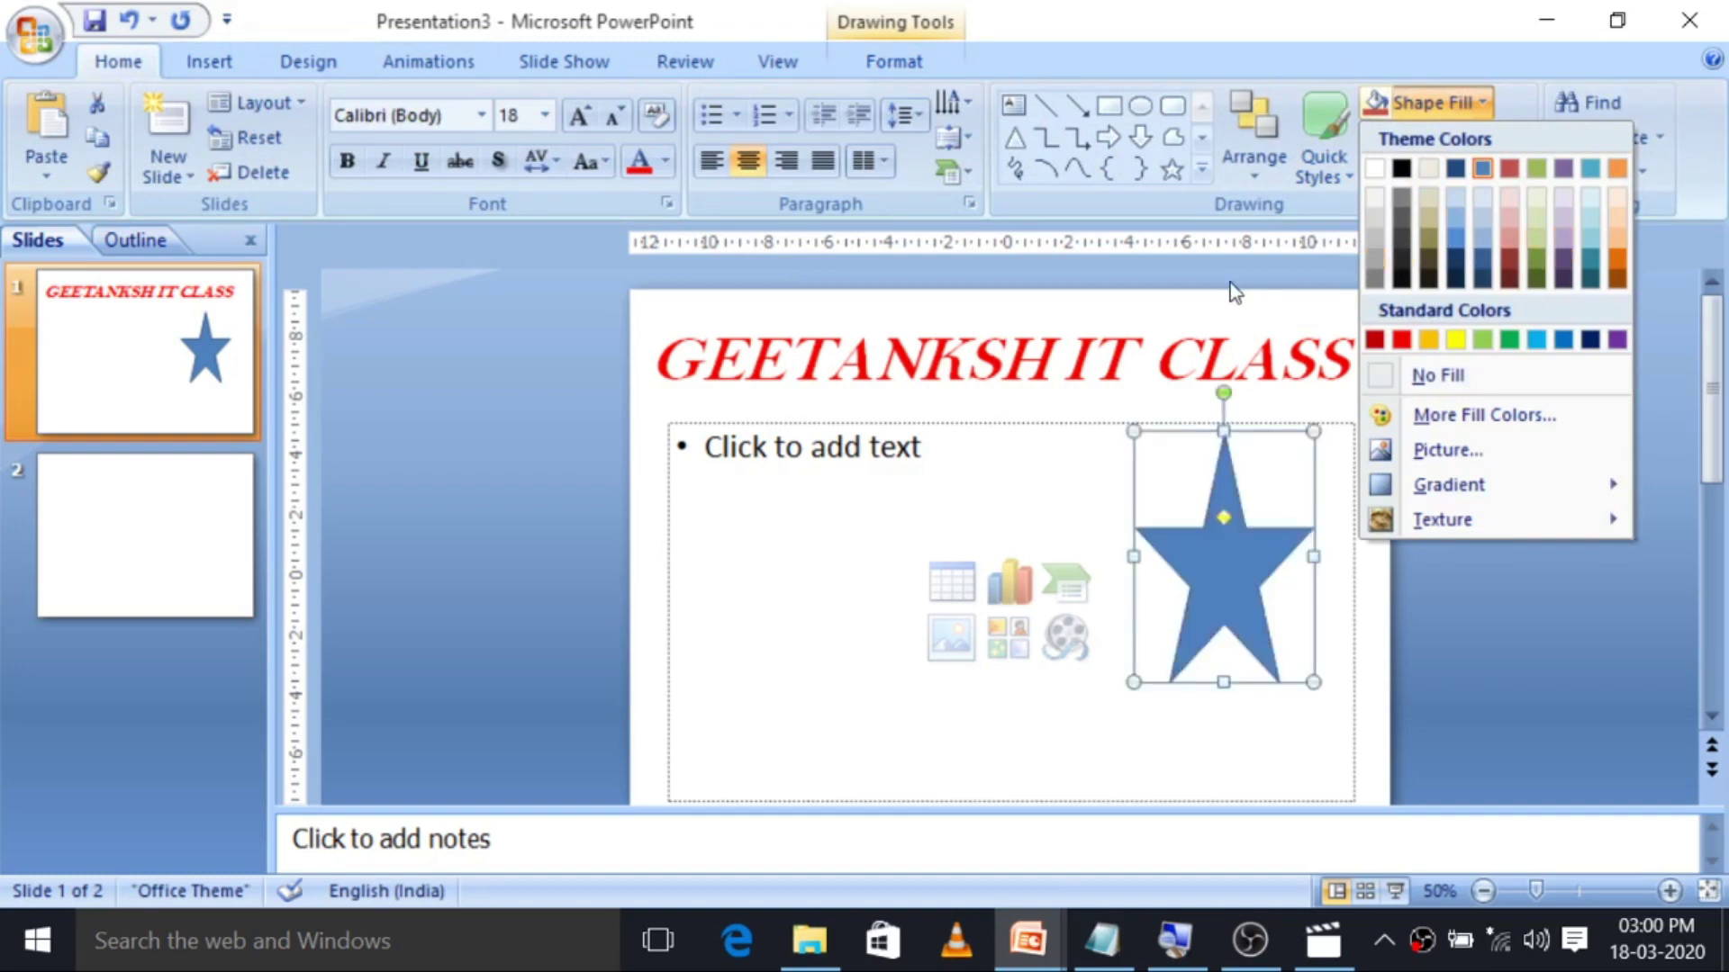
left_click(1434, 148)
left_click(1461, 133)
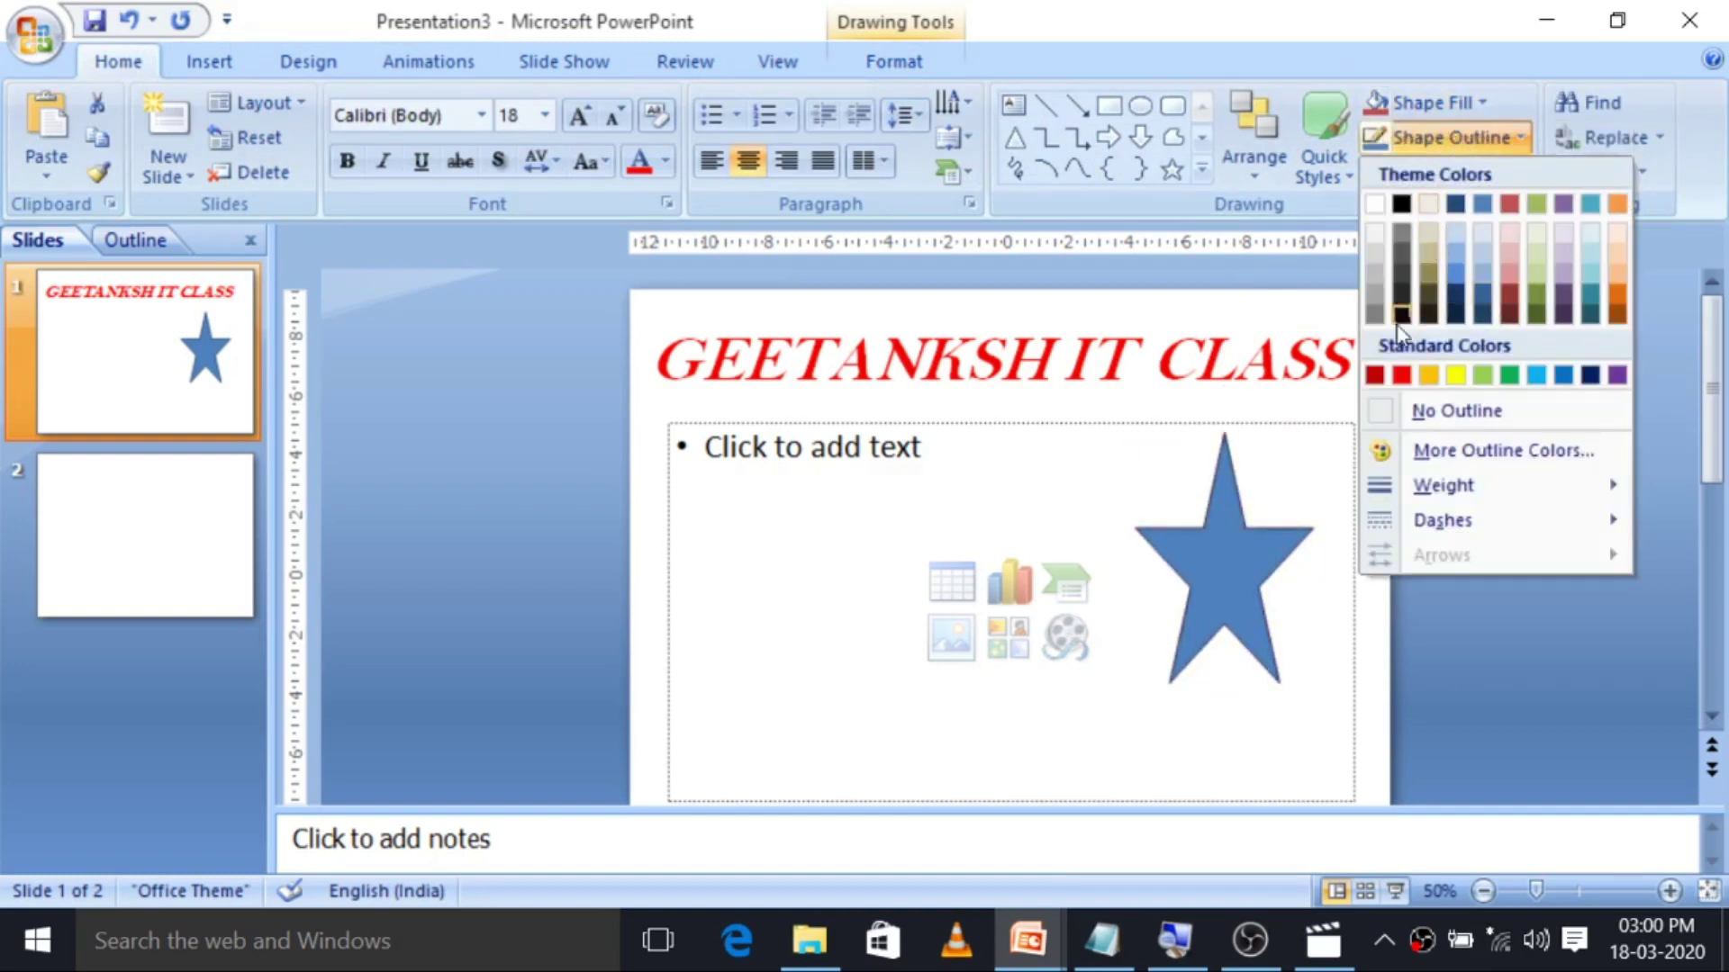
left_click(1168, 301)
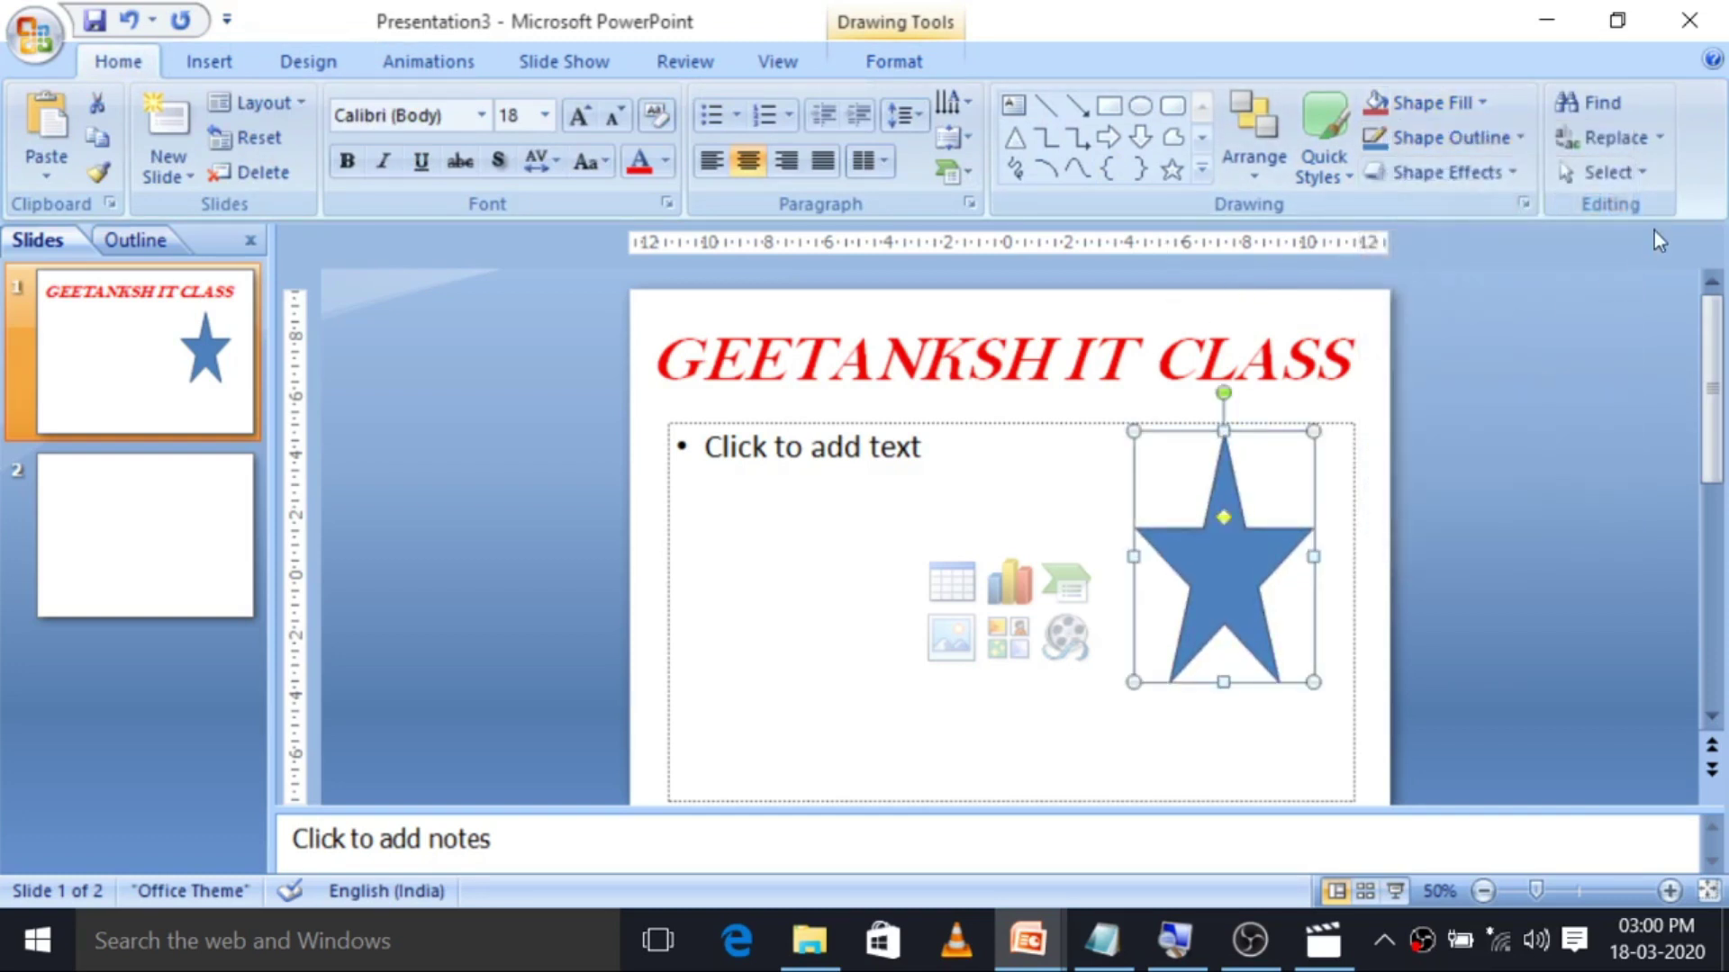
left_click(1446, 172)
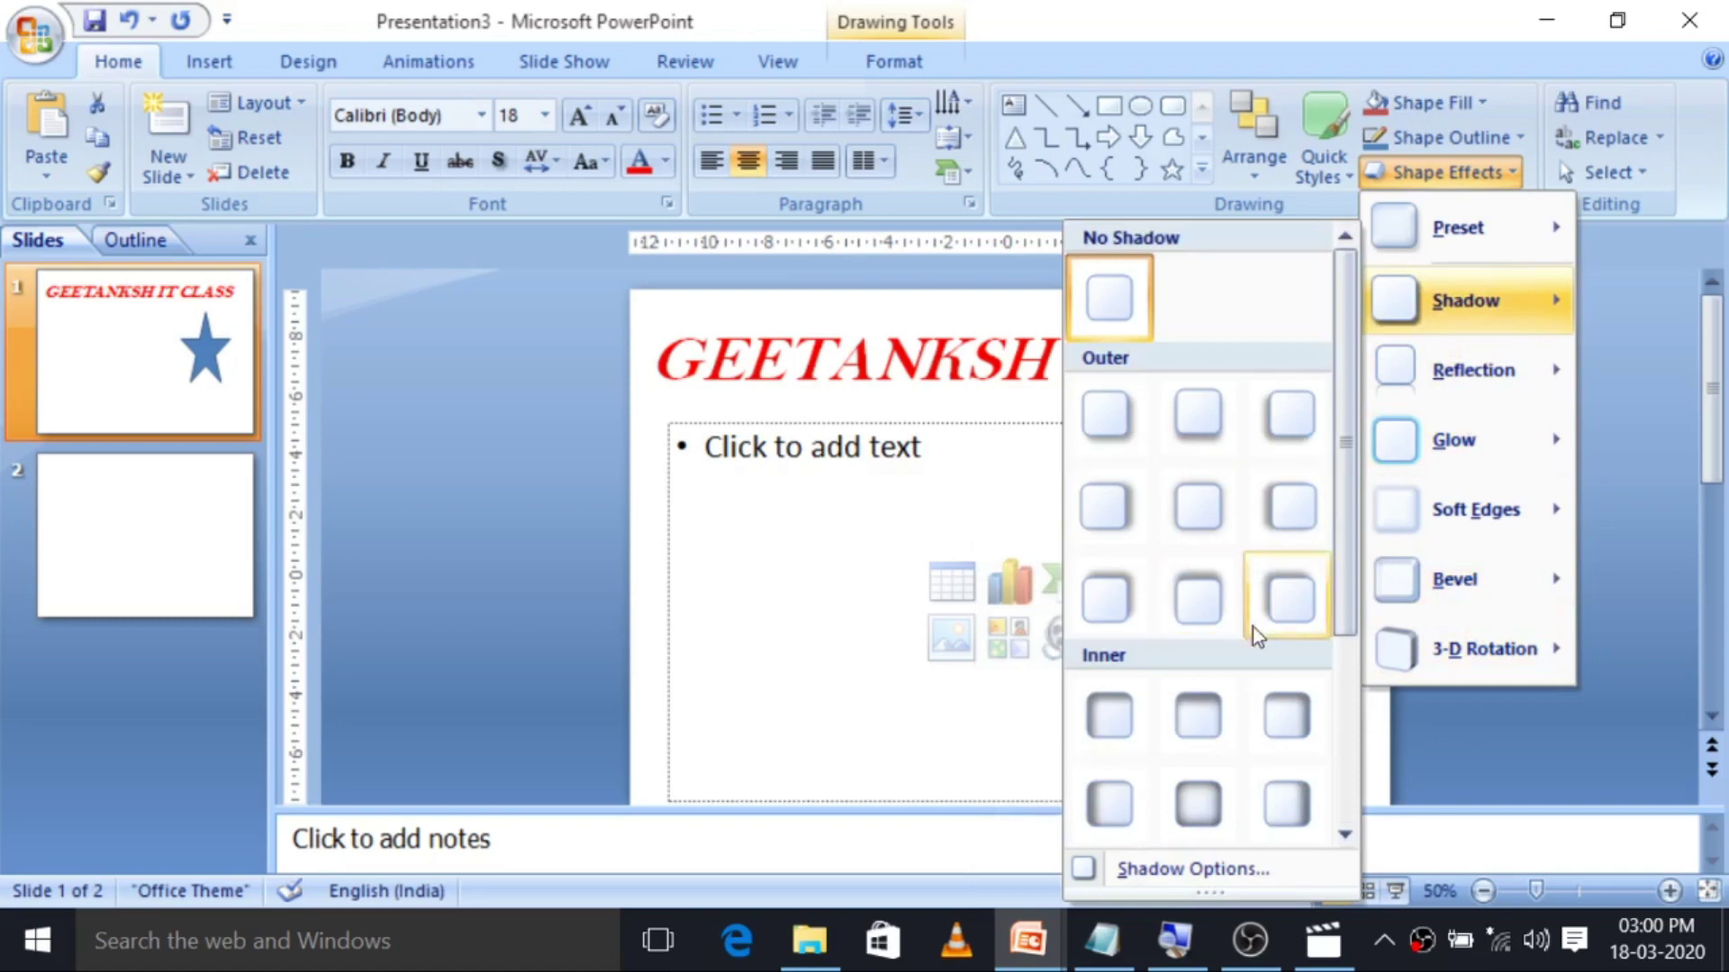
mouse_move(1459, 229)
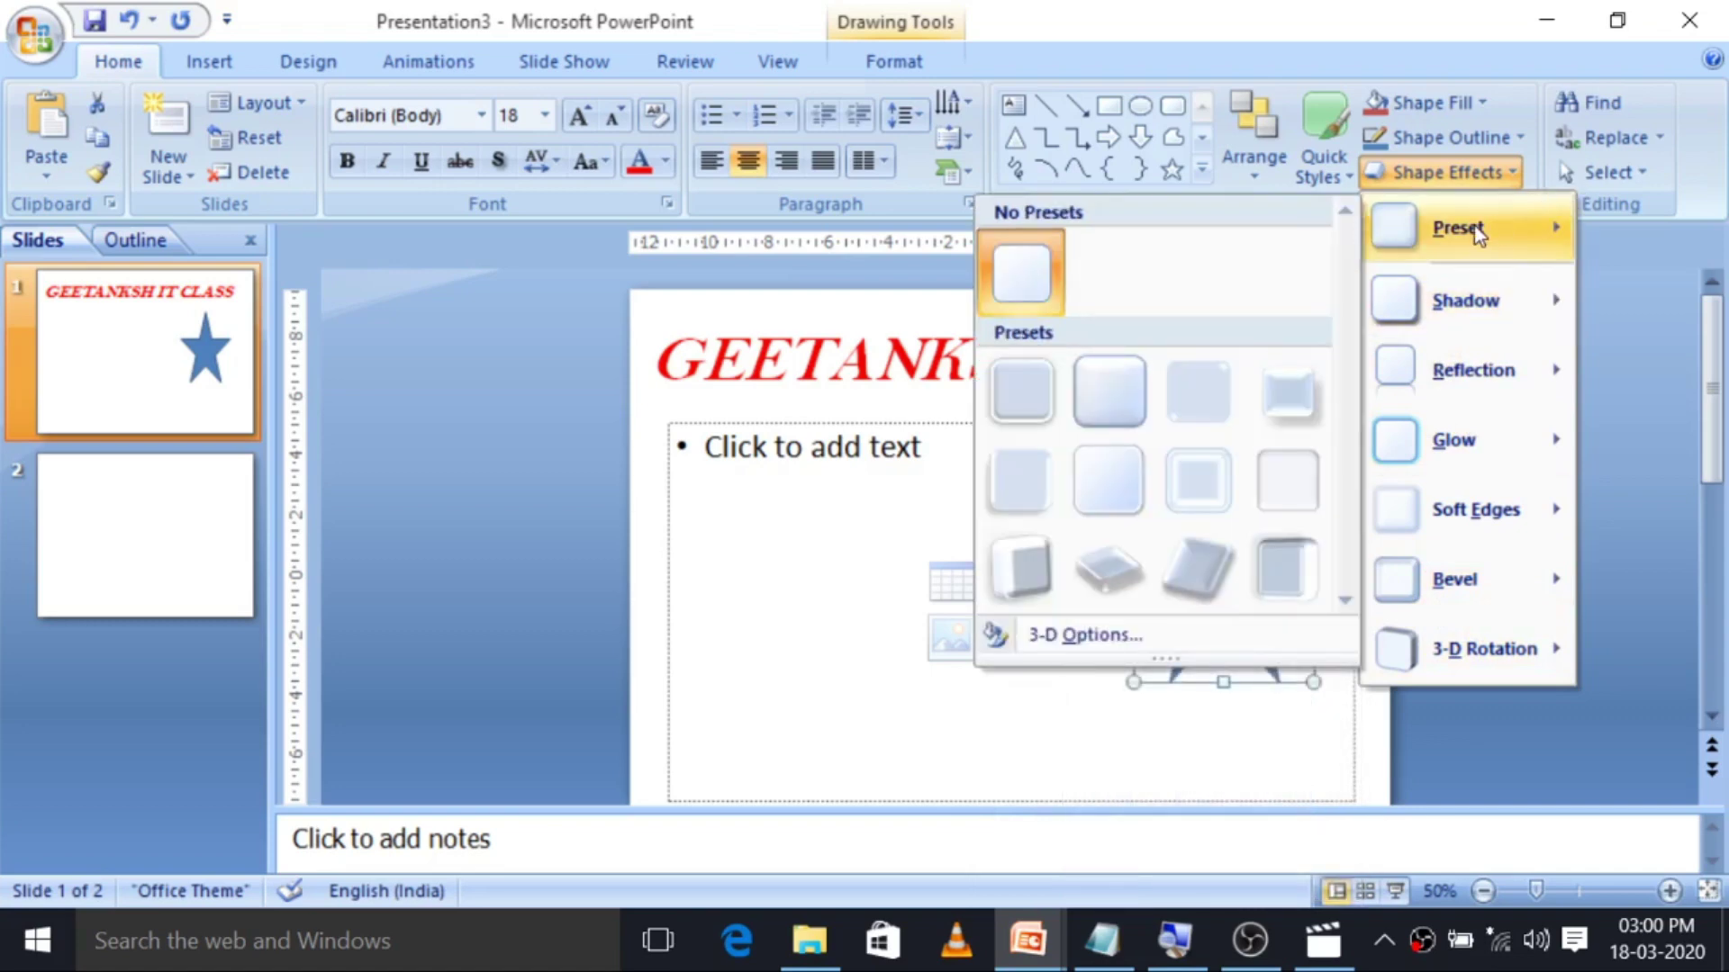
left_click(1030, 562)
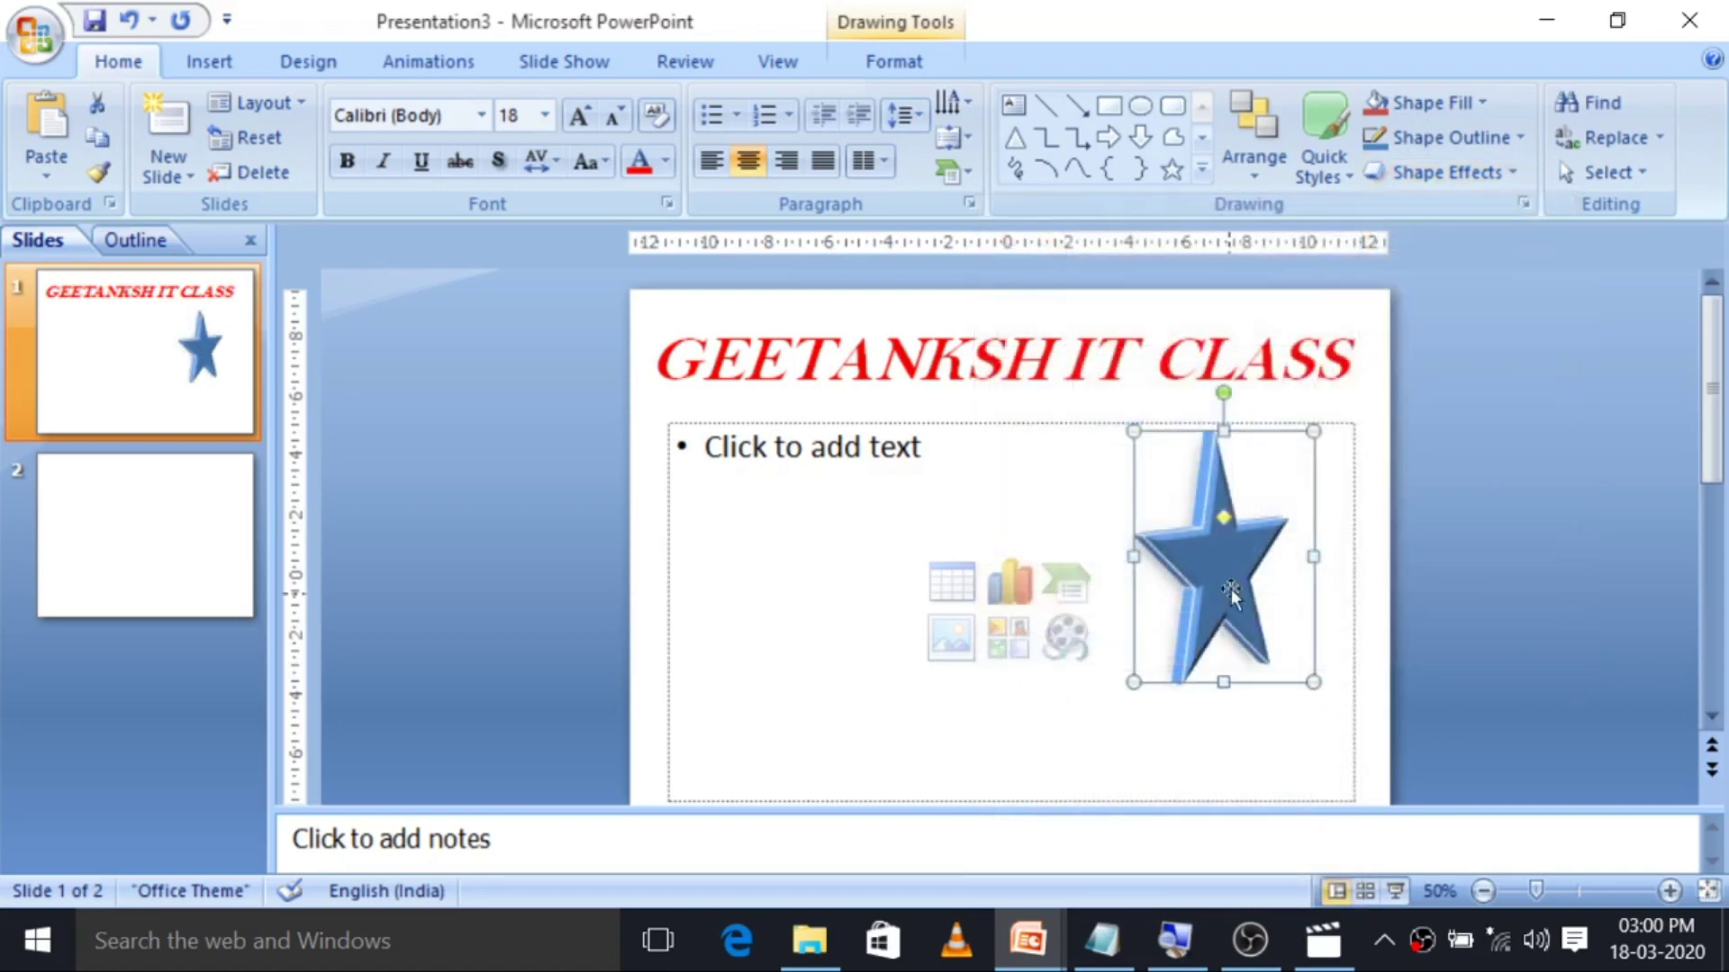
Move the 3-D star toward the slide centre and enlarge it.
mouse_move(1241, 544)
left_mouse_down()
mouse_move(1016, 544)
mouse_move(935, 563)
left_mouse_up()
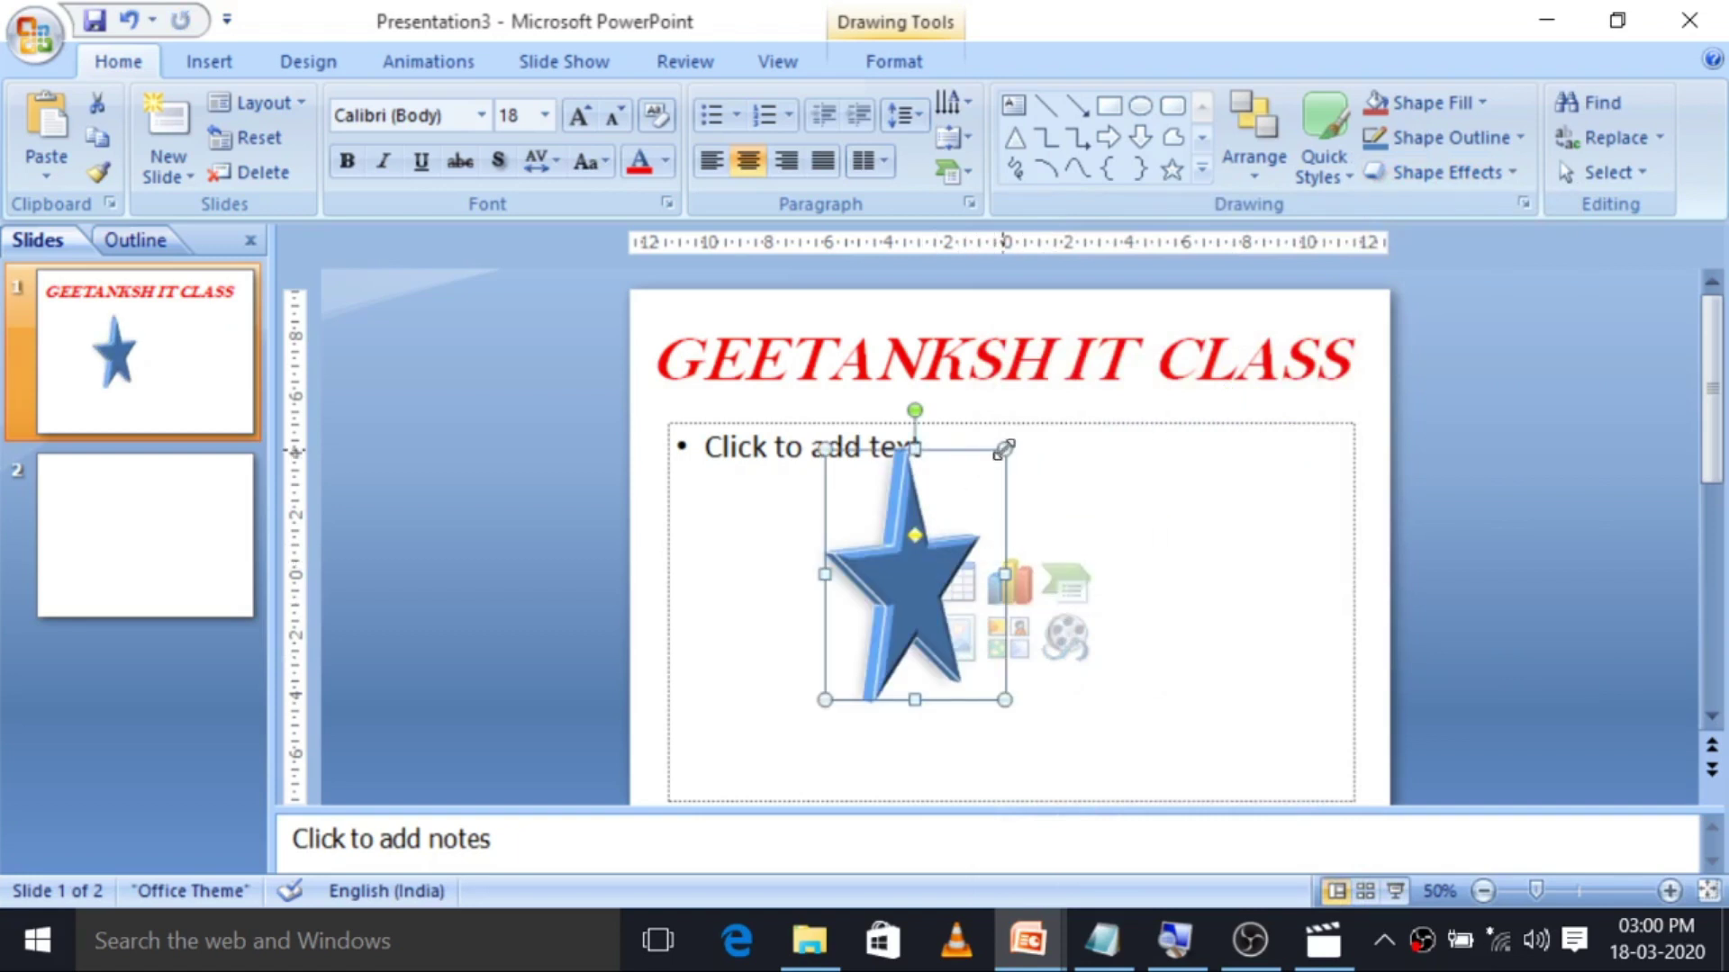
left_click_drag(1005, 450, 1264, 362)
left_click_drag(1045, 540, 1057, 599)
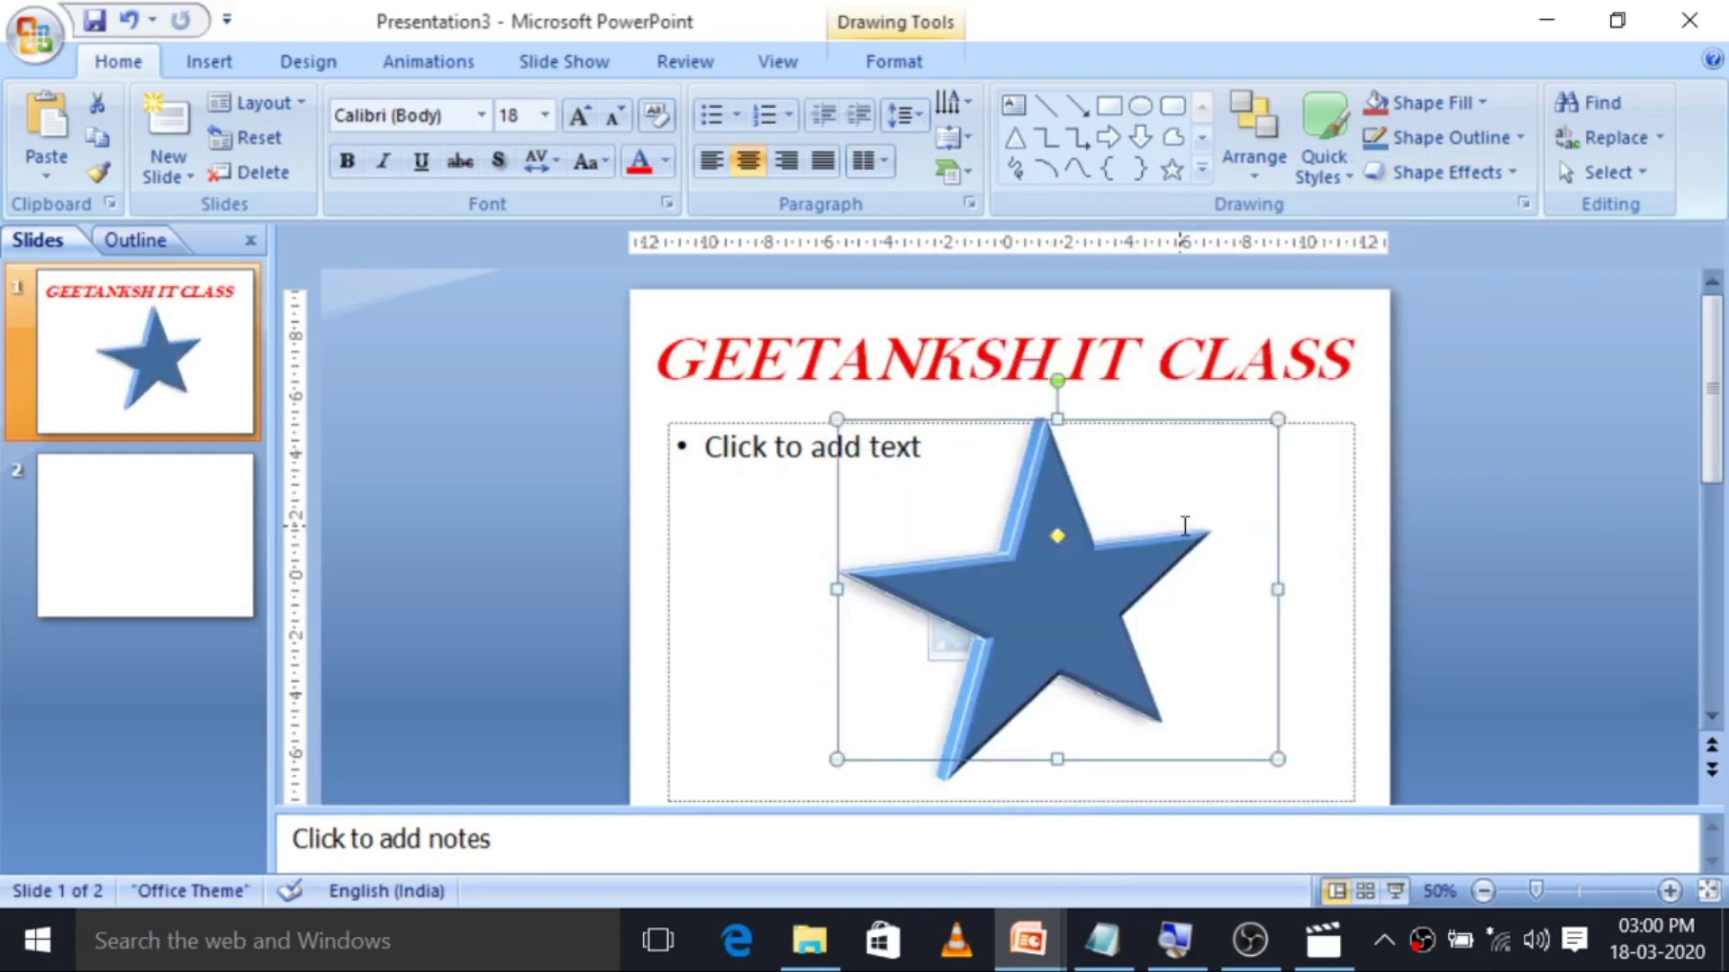
left_click(1637, 393)
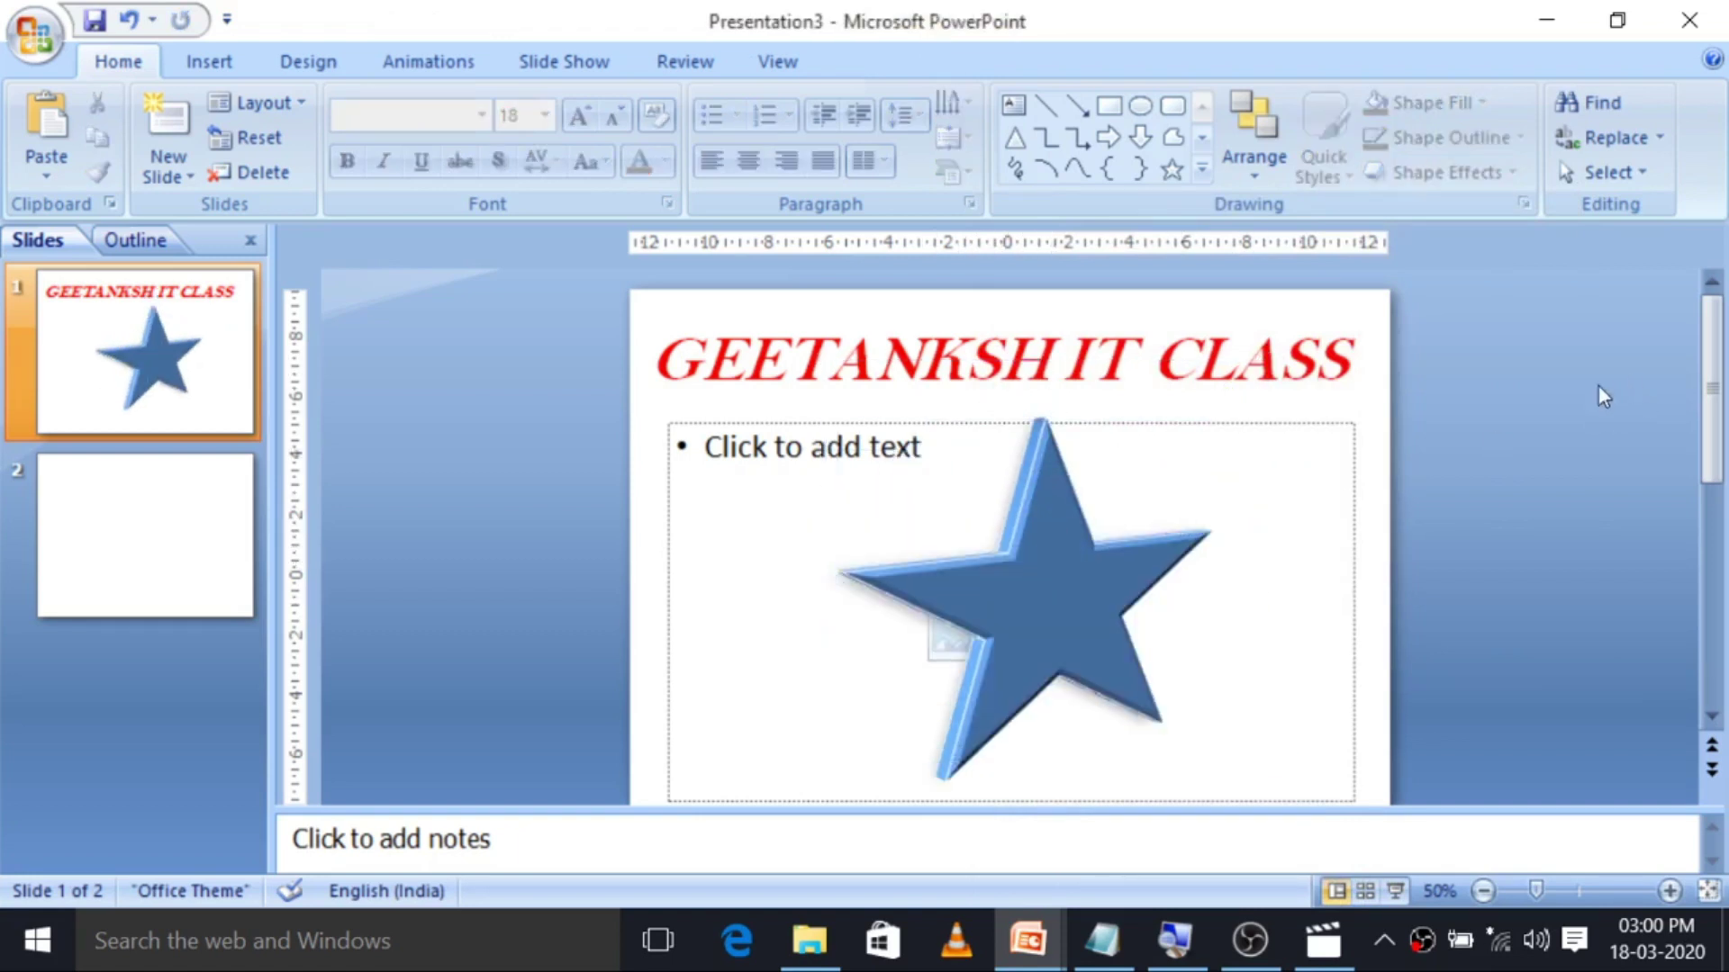
left_click(1063, 531)
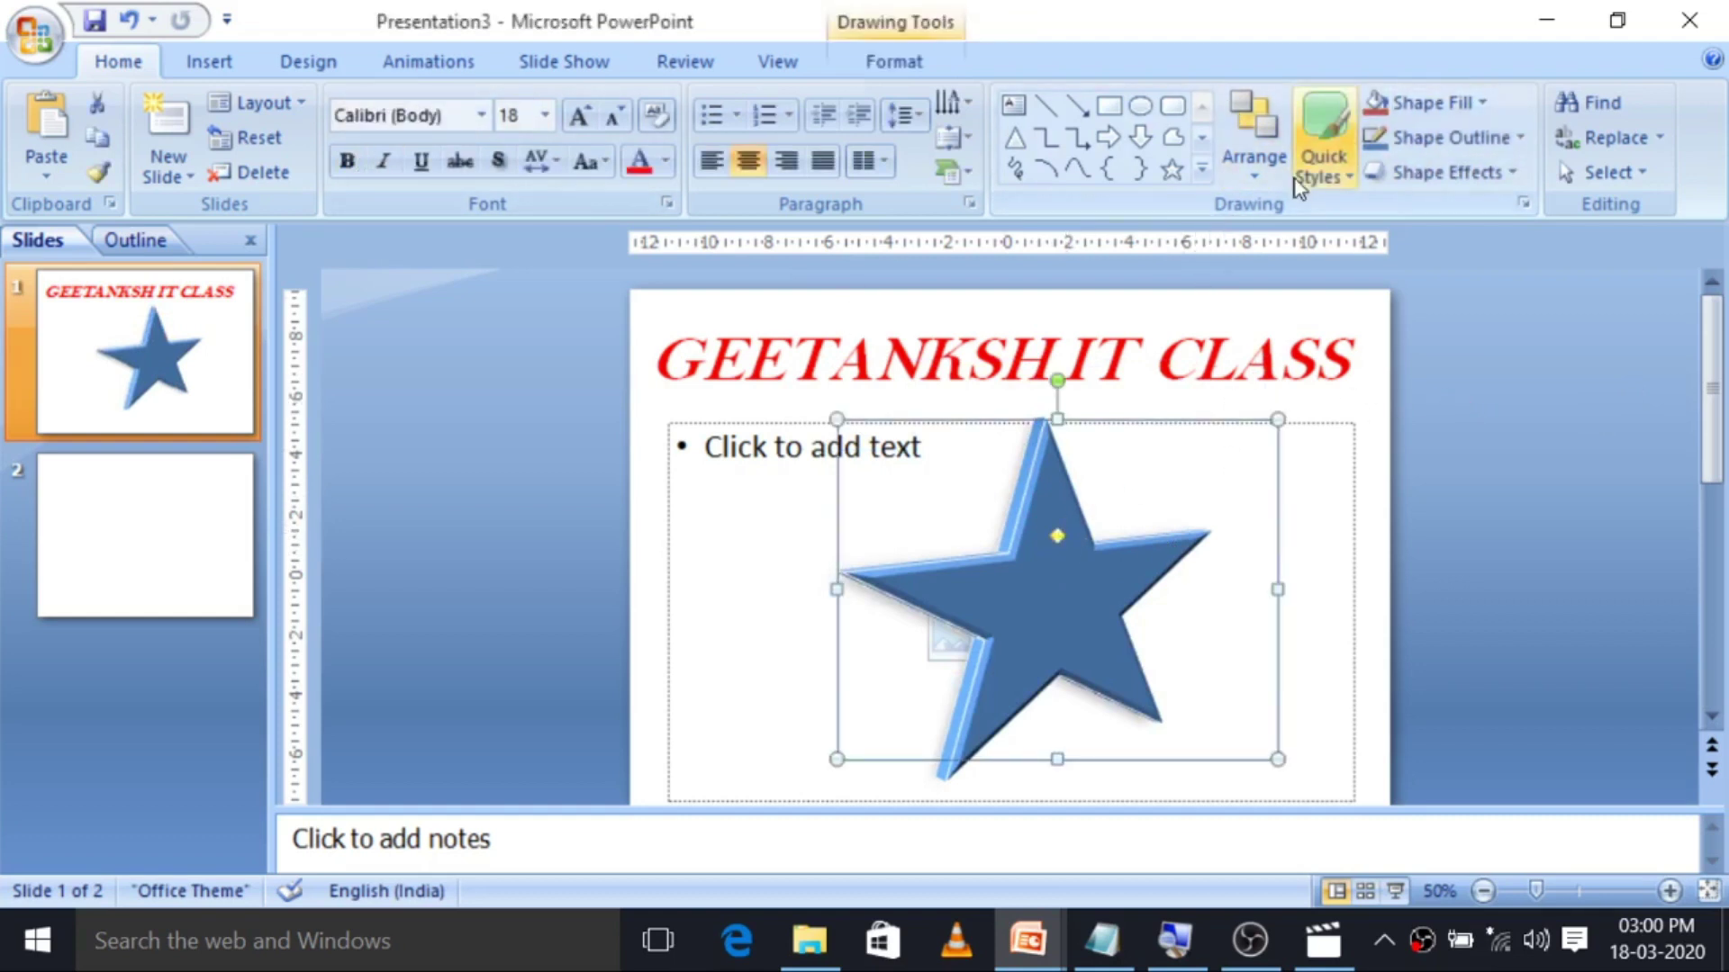
Deselect the 3-D star and switch to the Insert ribbon.
left_click(1518, 366)
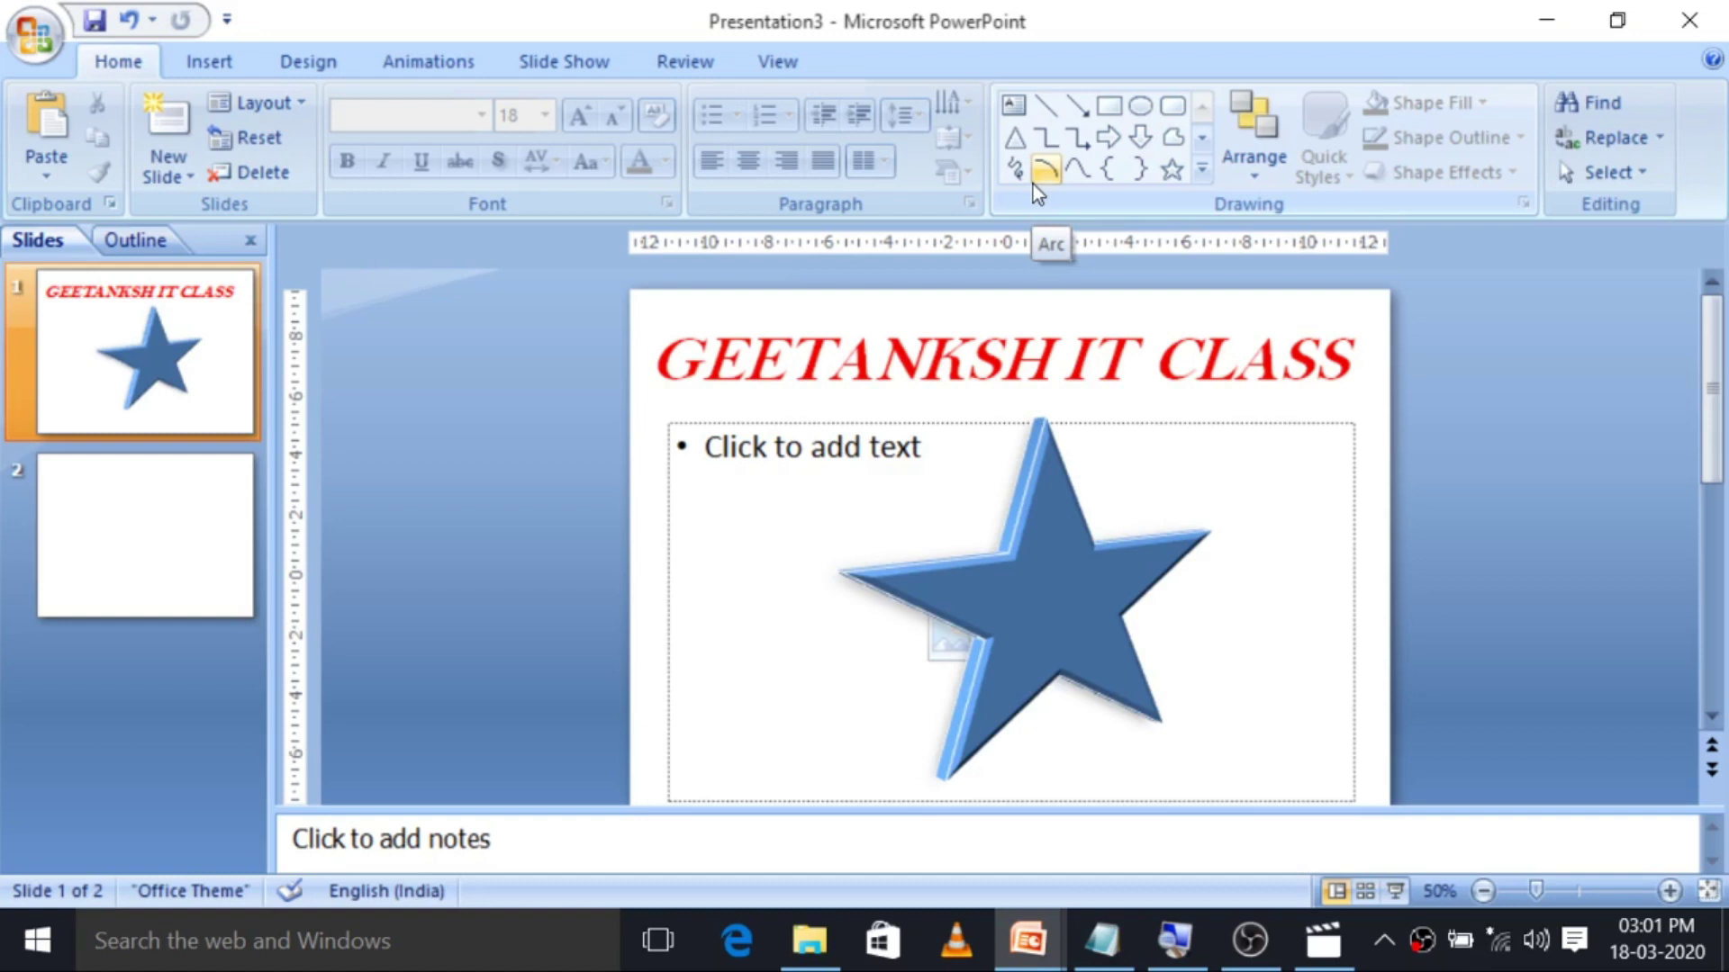
left_click(215, 61)
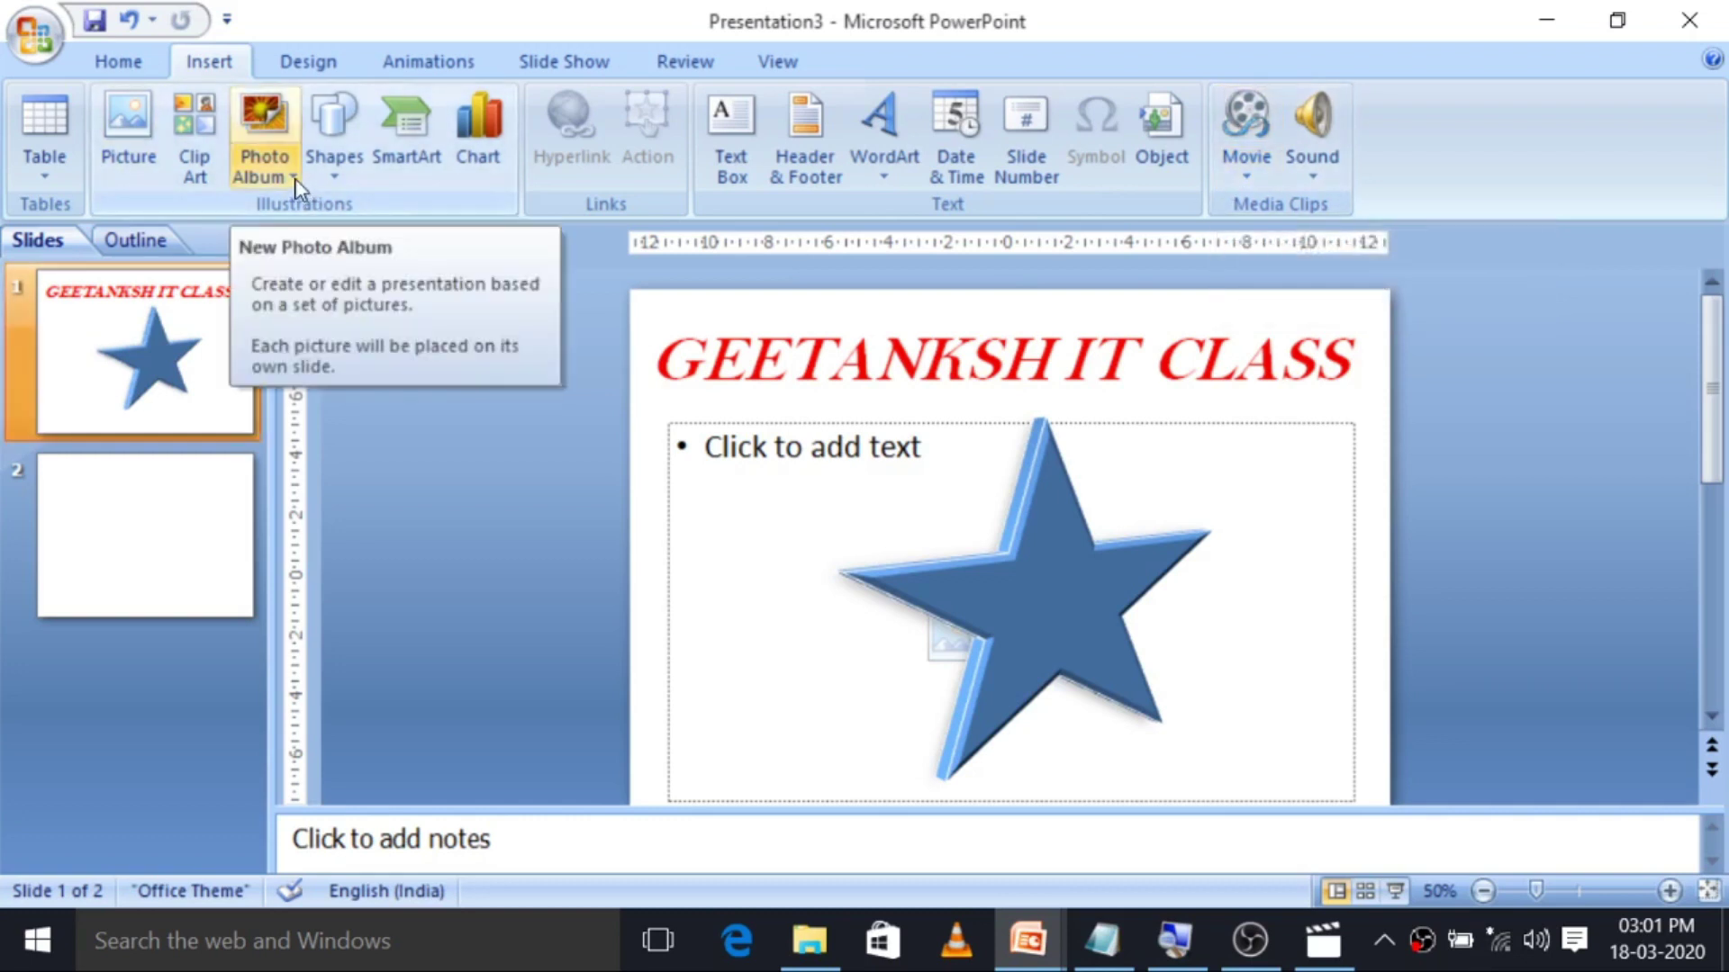
Start a New Photo Album and browse from File/Disk to the Pictures folder.
left_click(263, 175)
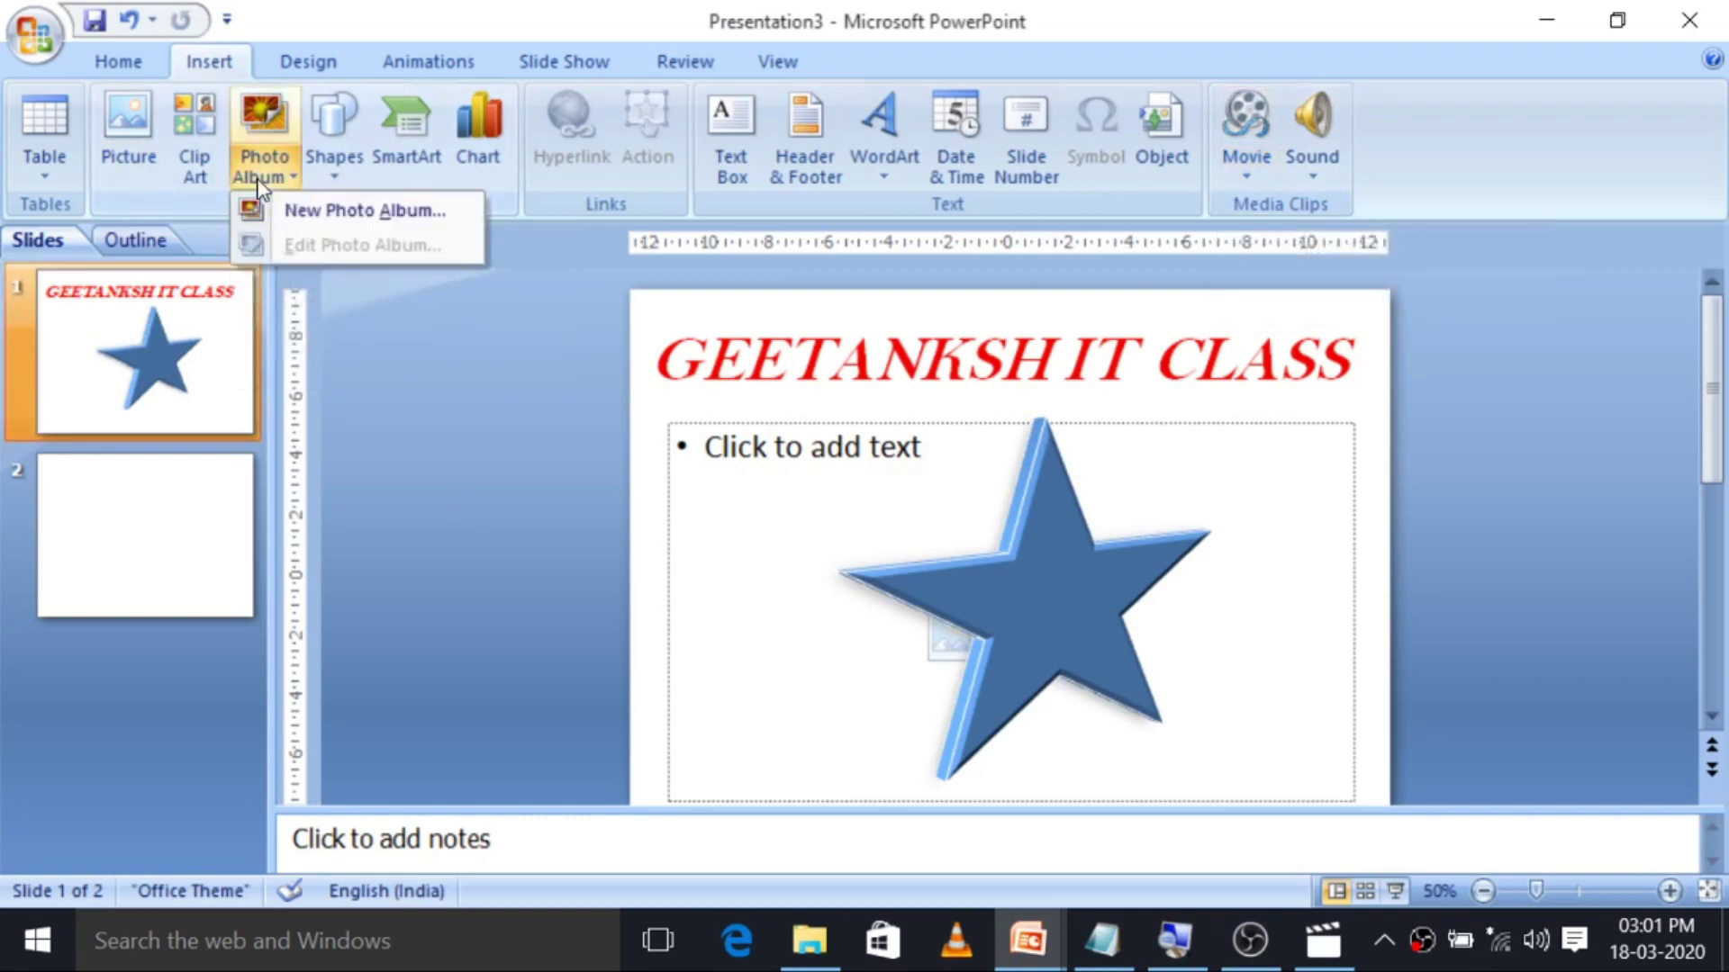
left_click(373, 216)
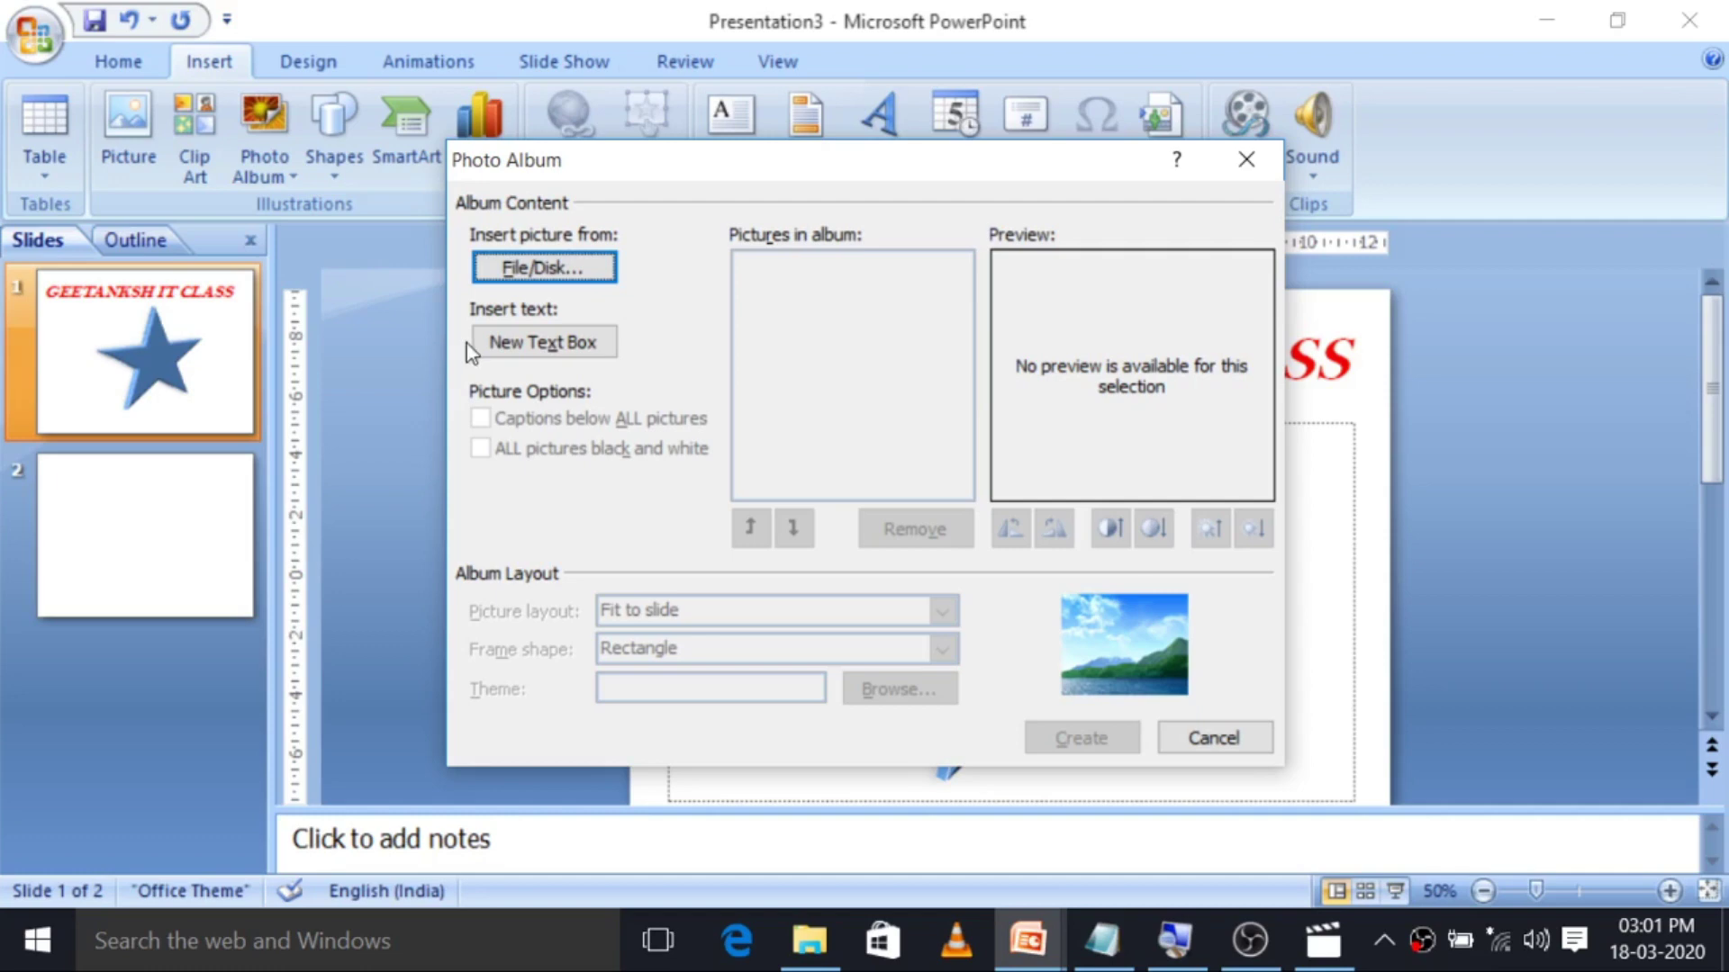
left_click(540, 267)
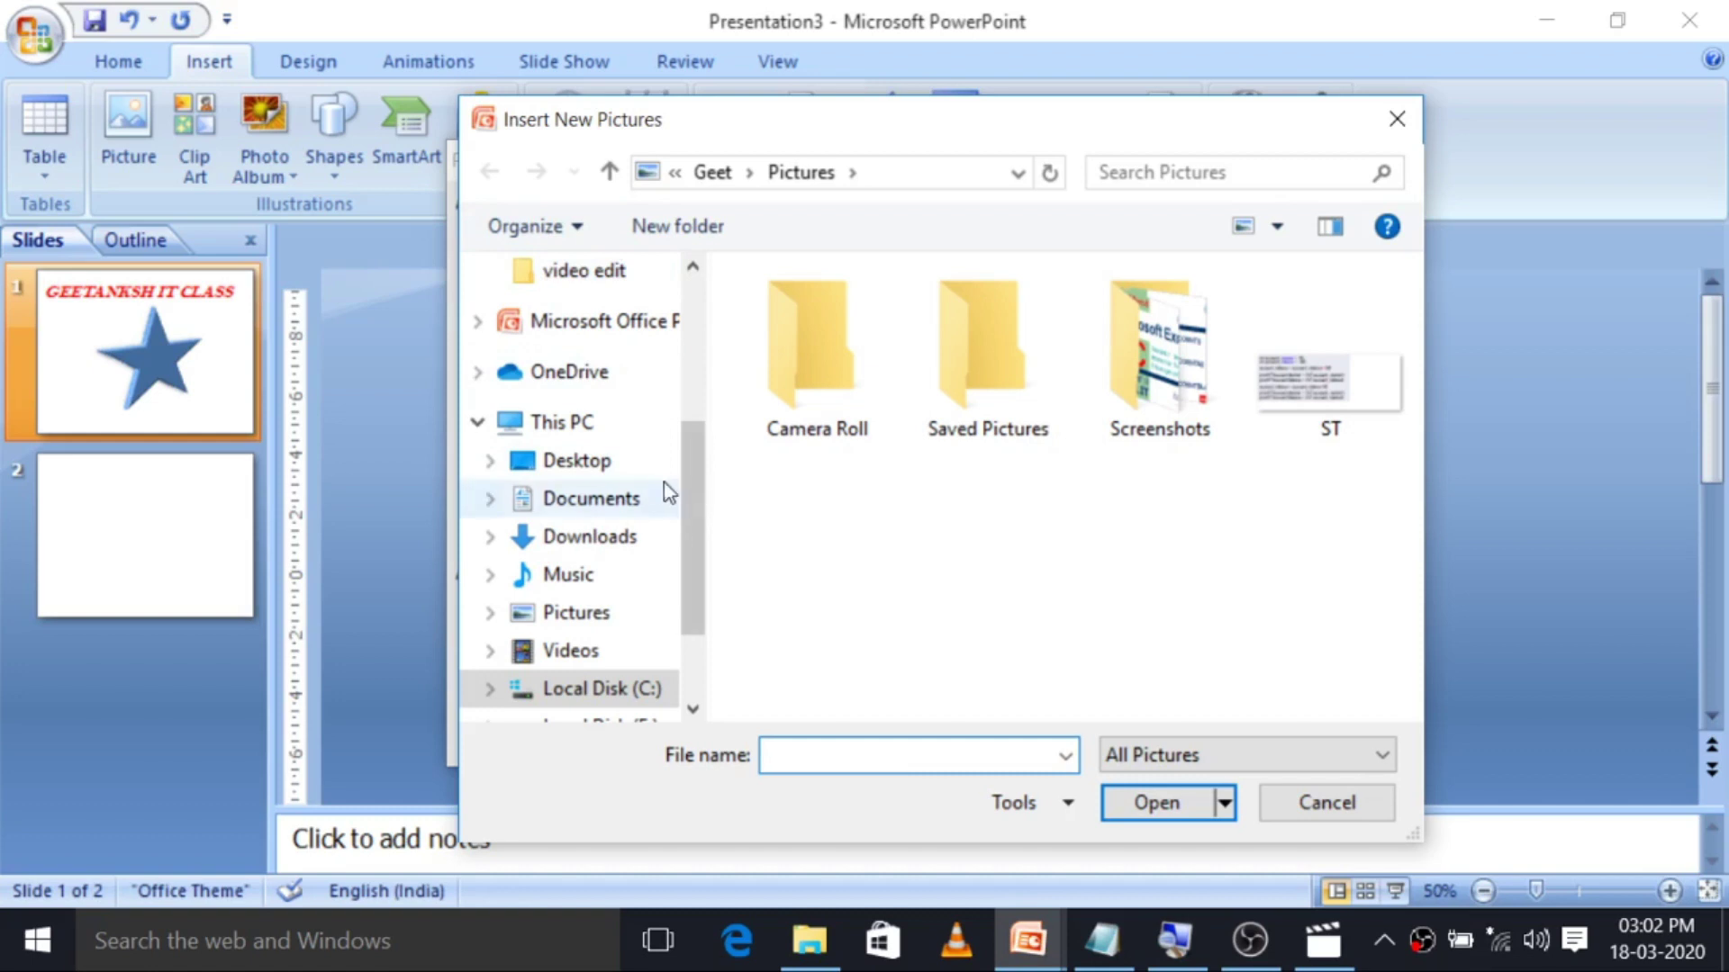
left_click_drag(686, 489, 706, 338)
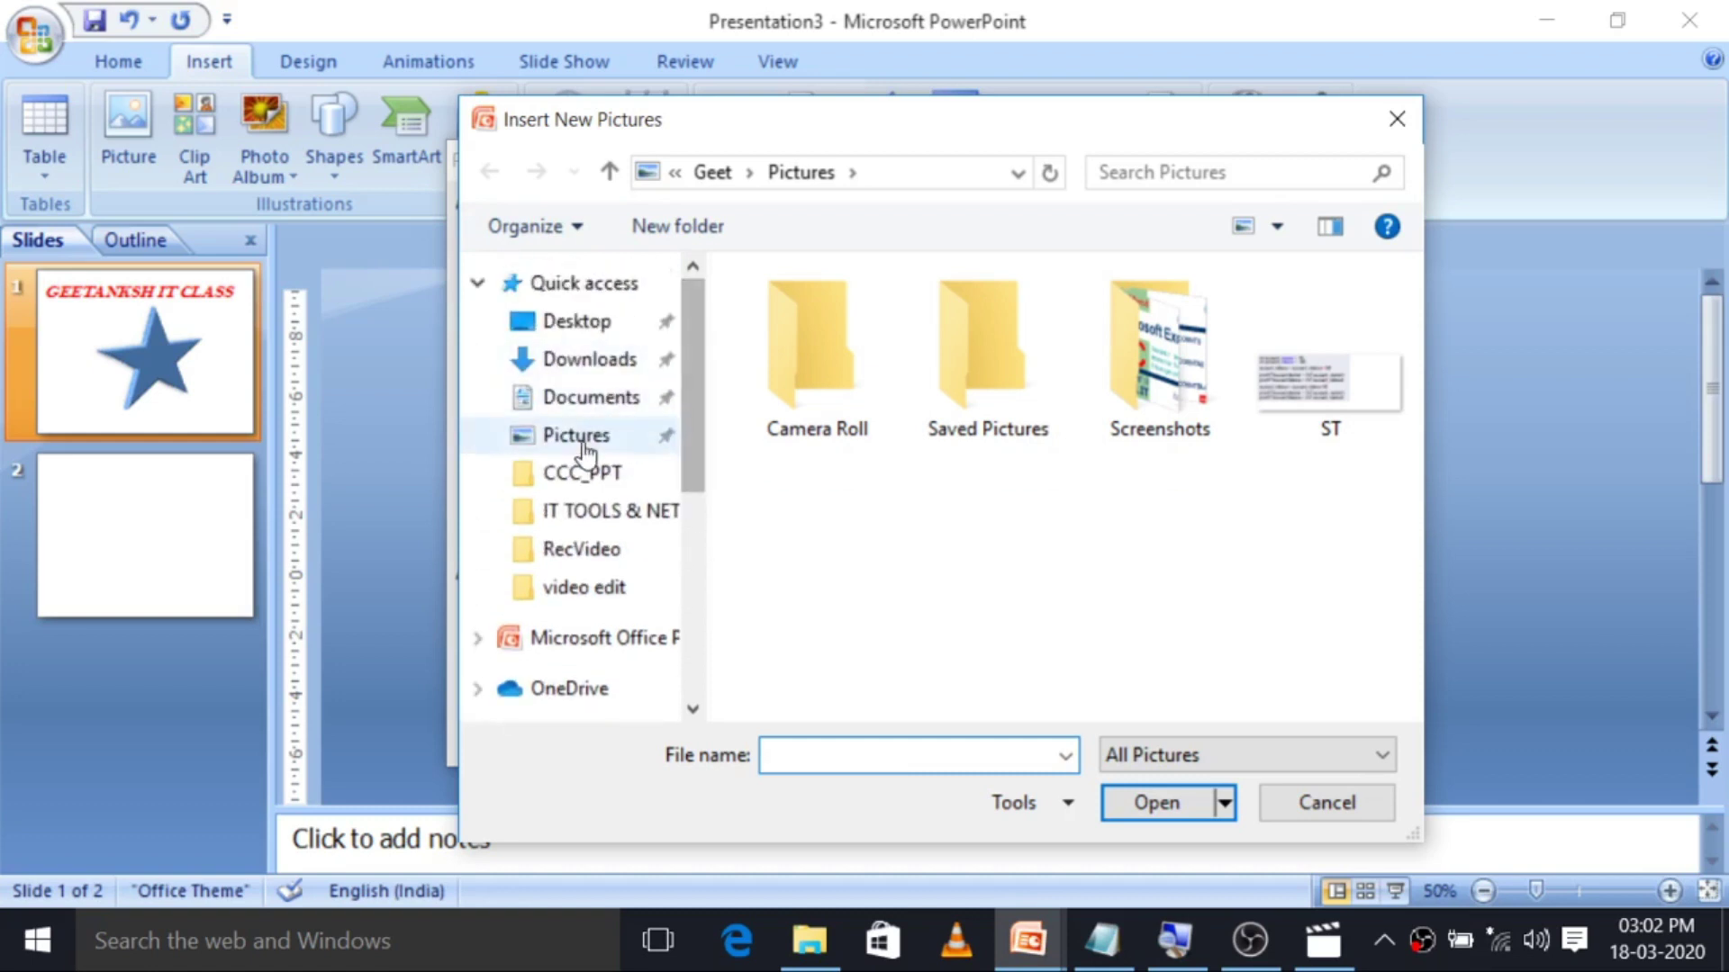
left_click(581, 437)
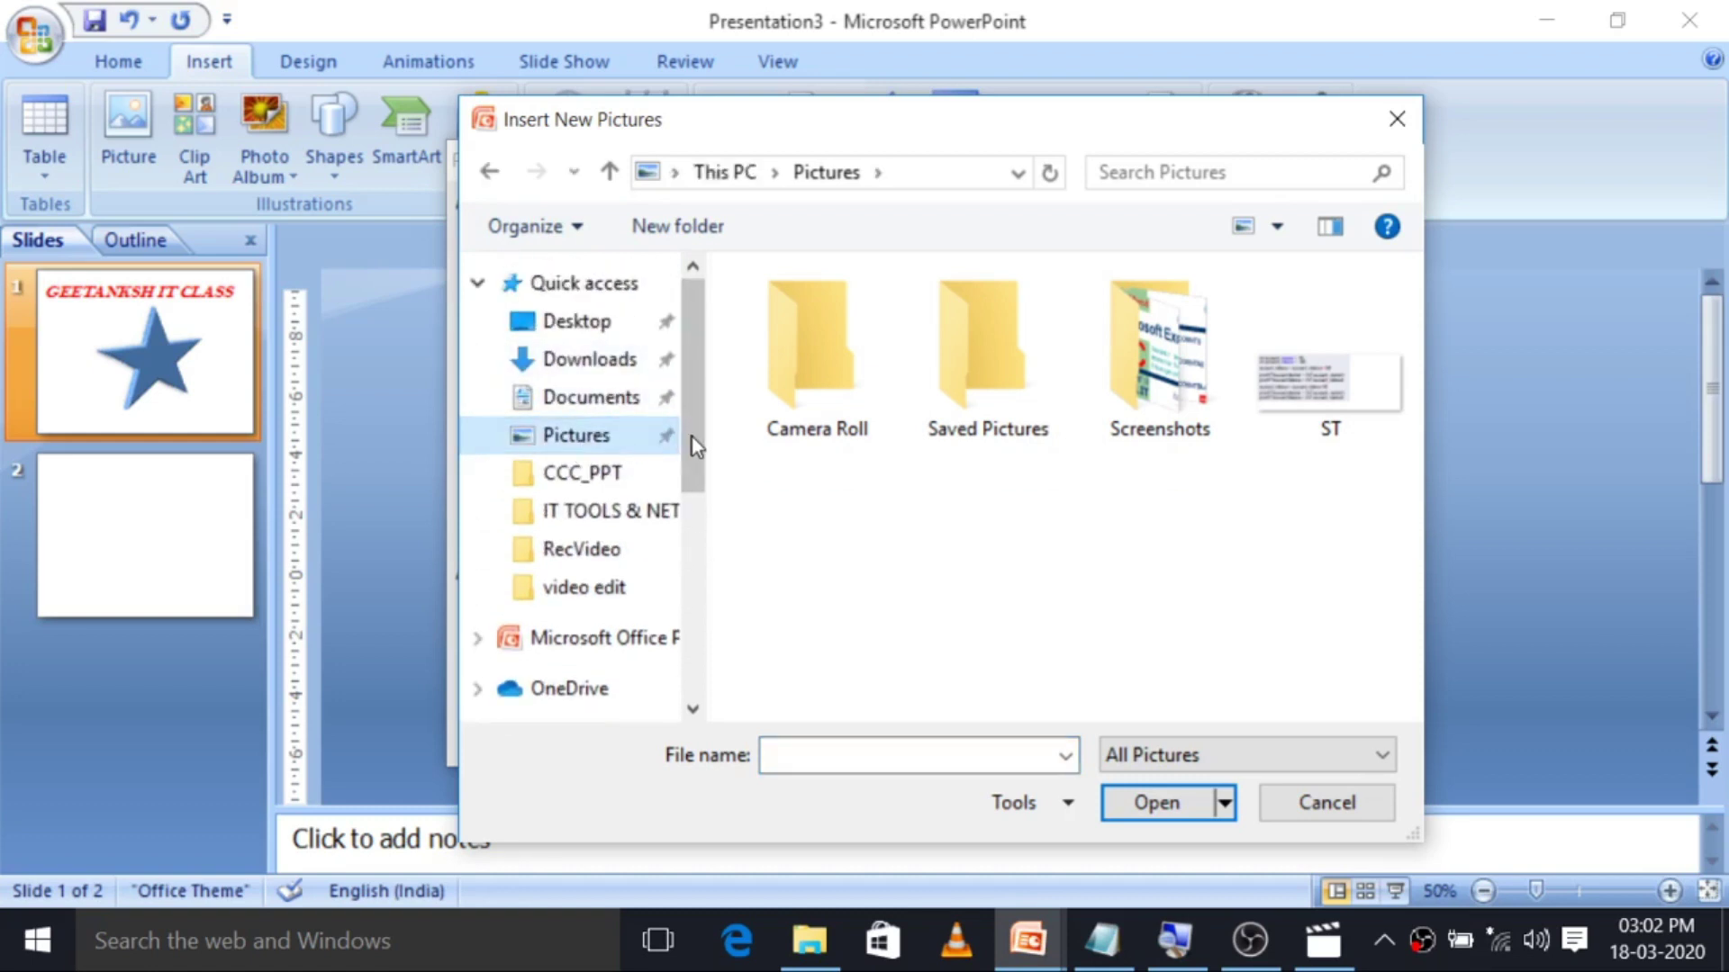
left_click_drag(693, 438, 721, 521)
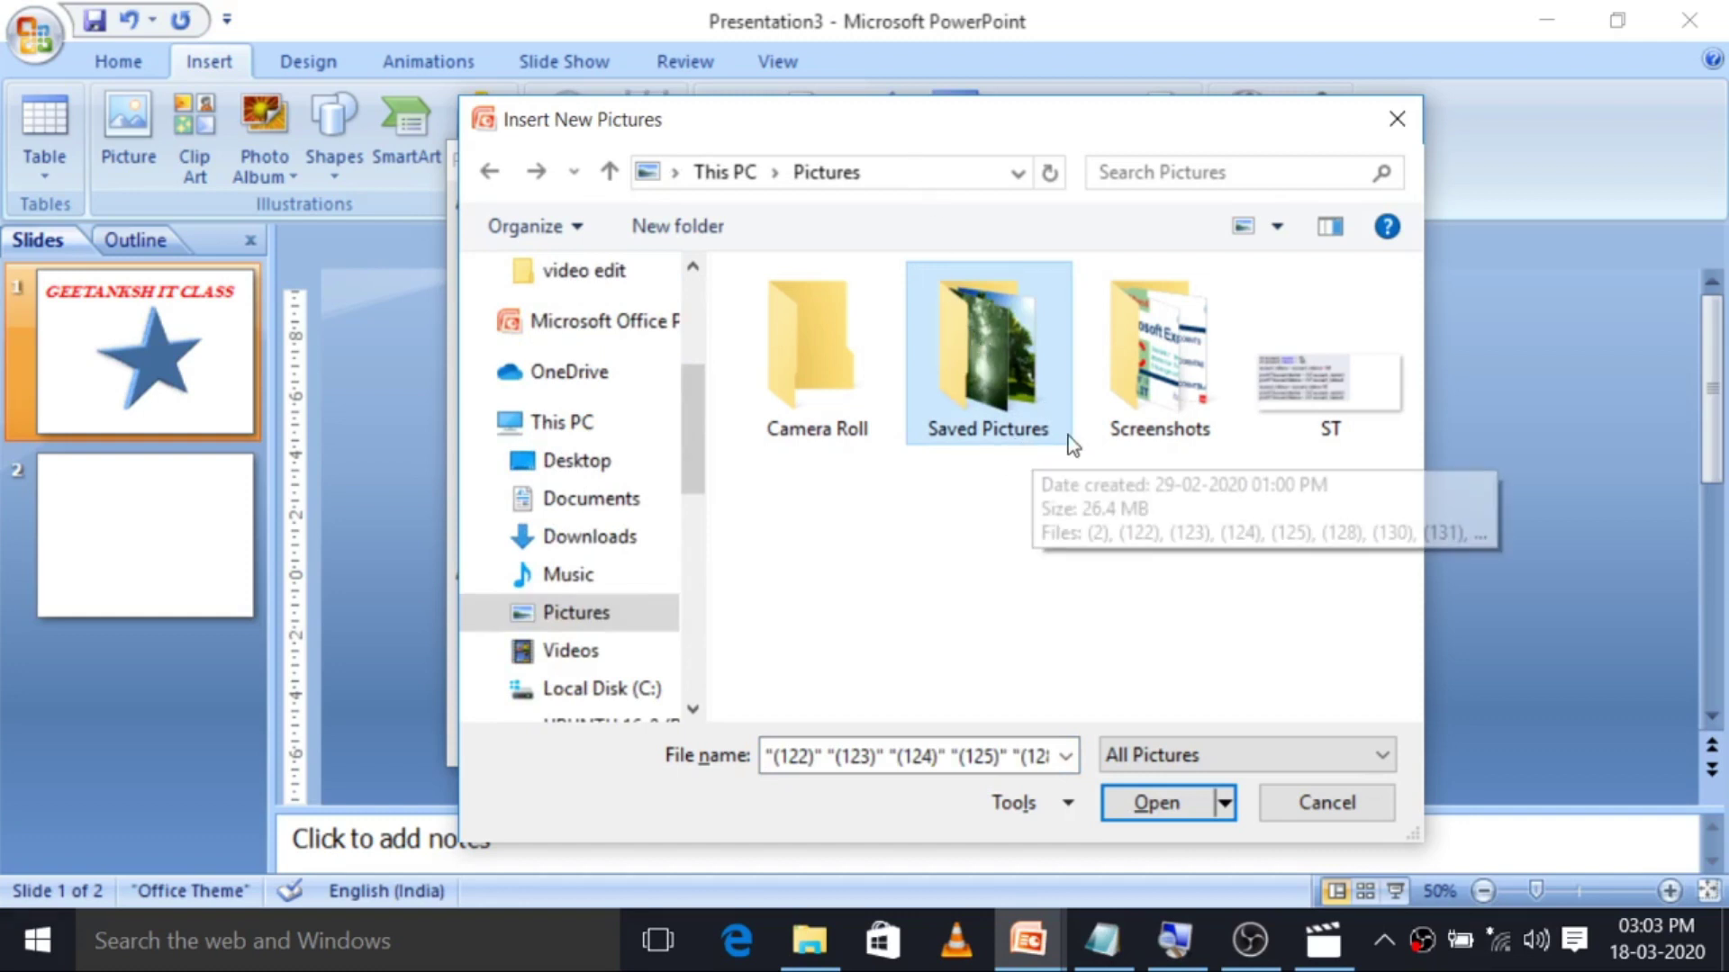
mouse_move(987, 349)
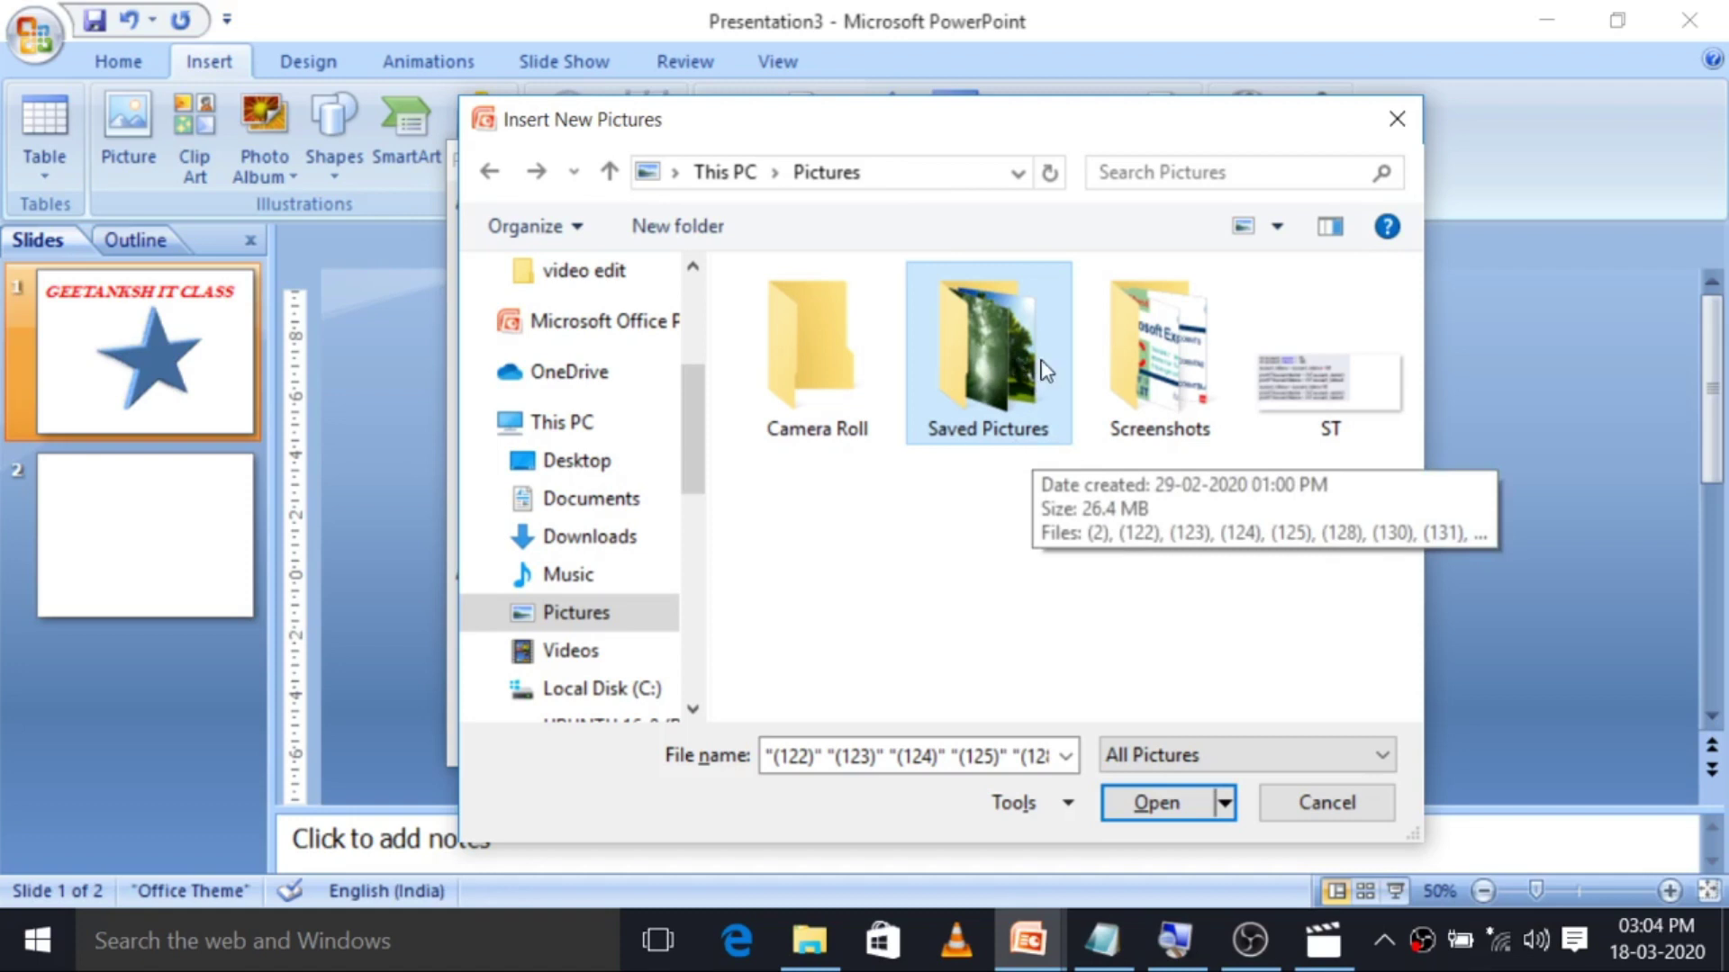
Select all the pictures in Saved Pictures and insert them into the album.
left_click(1170, 812)
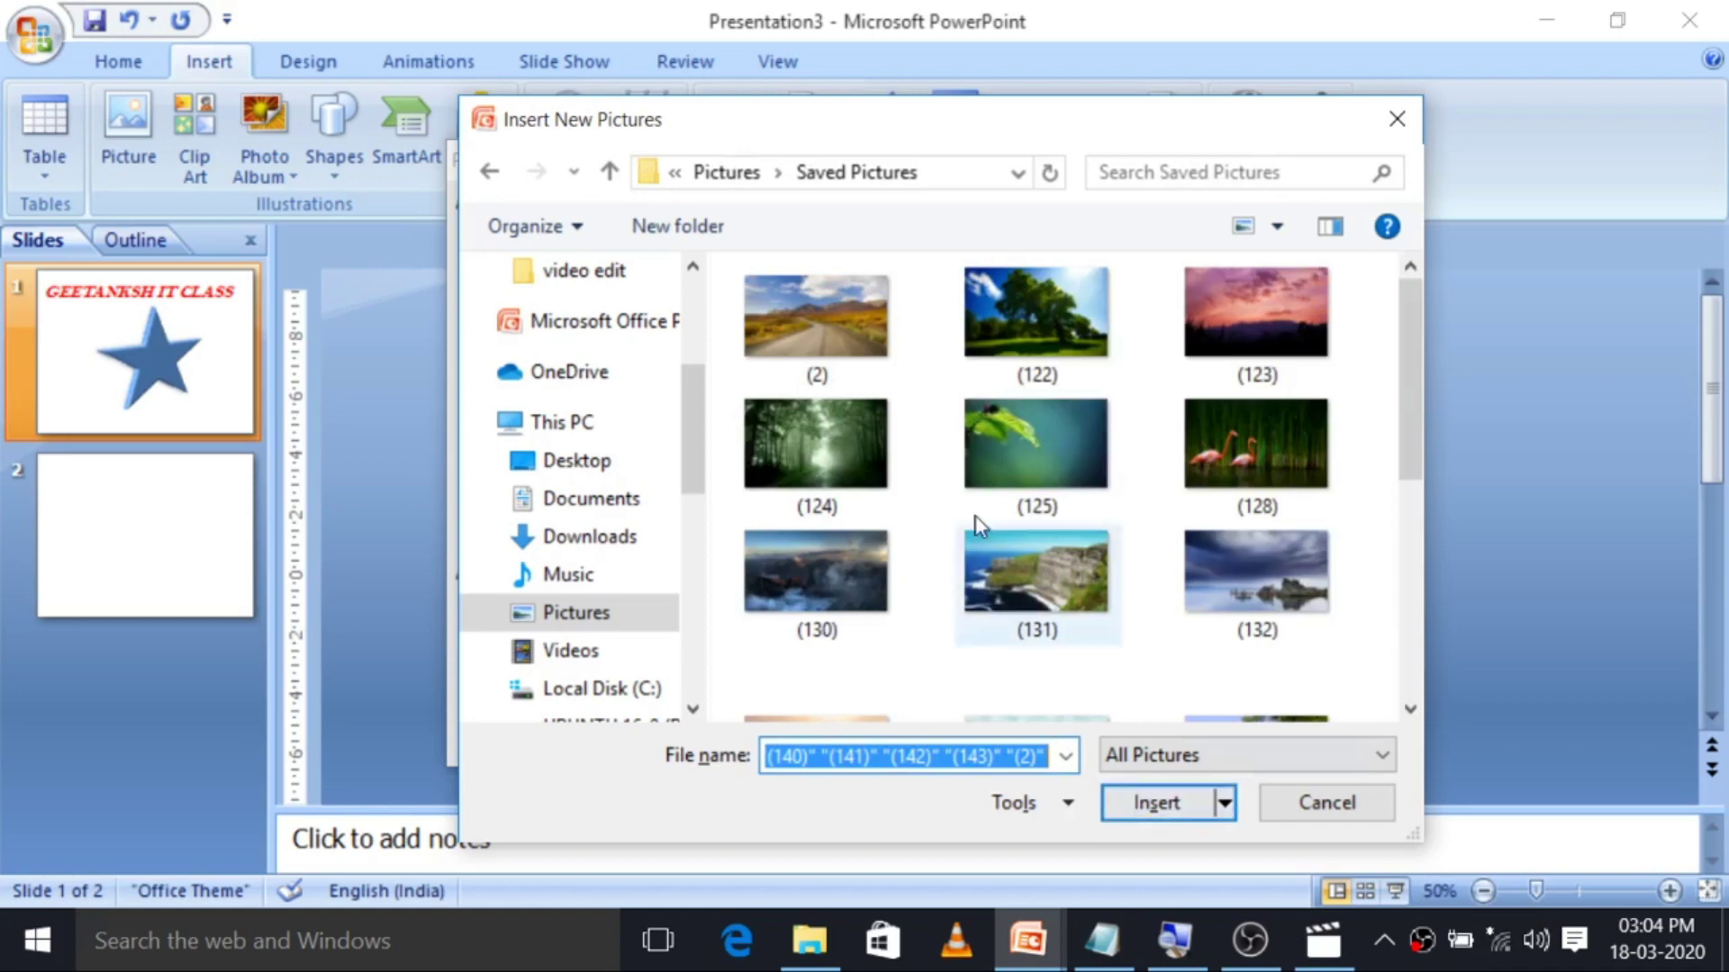
scroll(1068, 429, "down", 5)
scroll(1154, 506, "up", 3)
scroll(1106, 628, "up", 3)
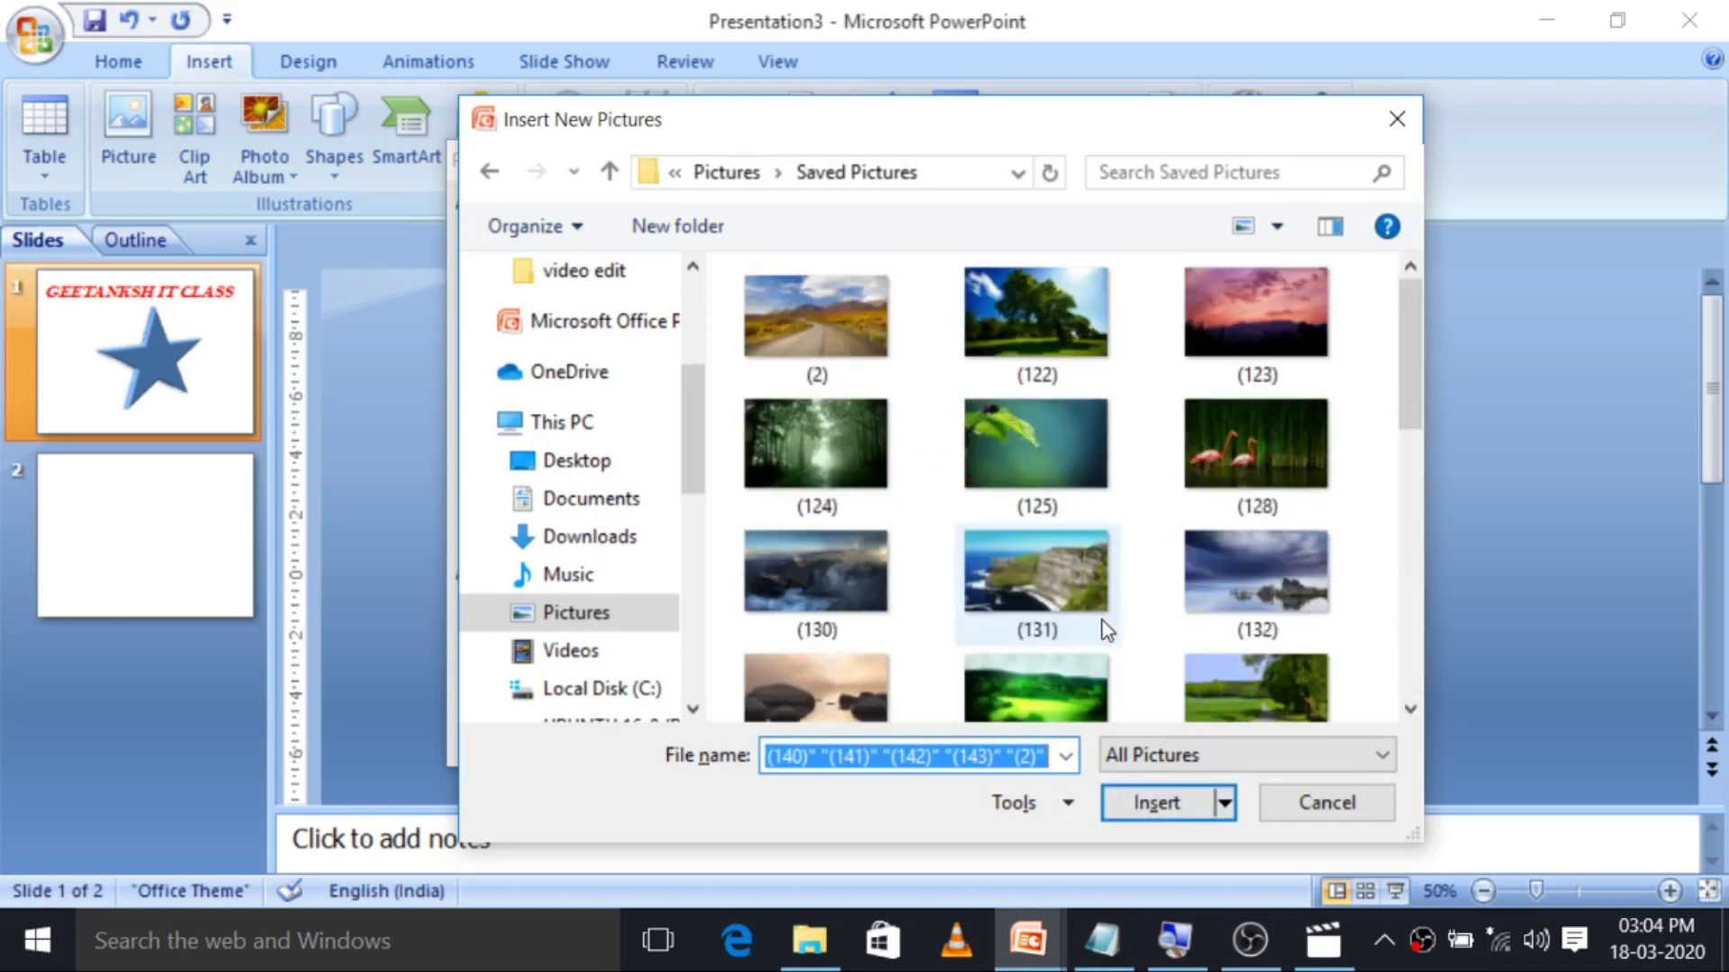
scroll(1171, 397, "down", 5)
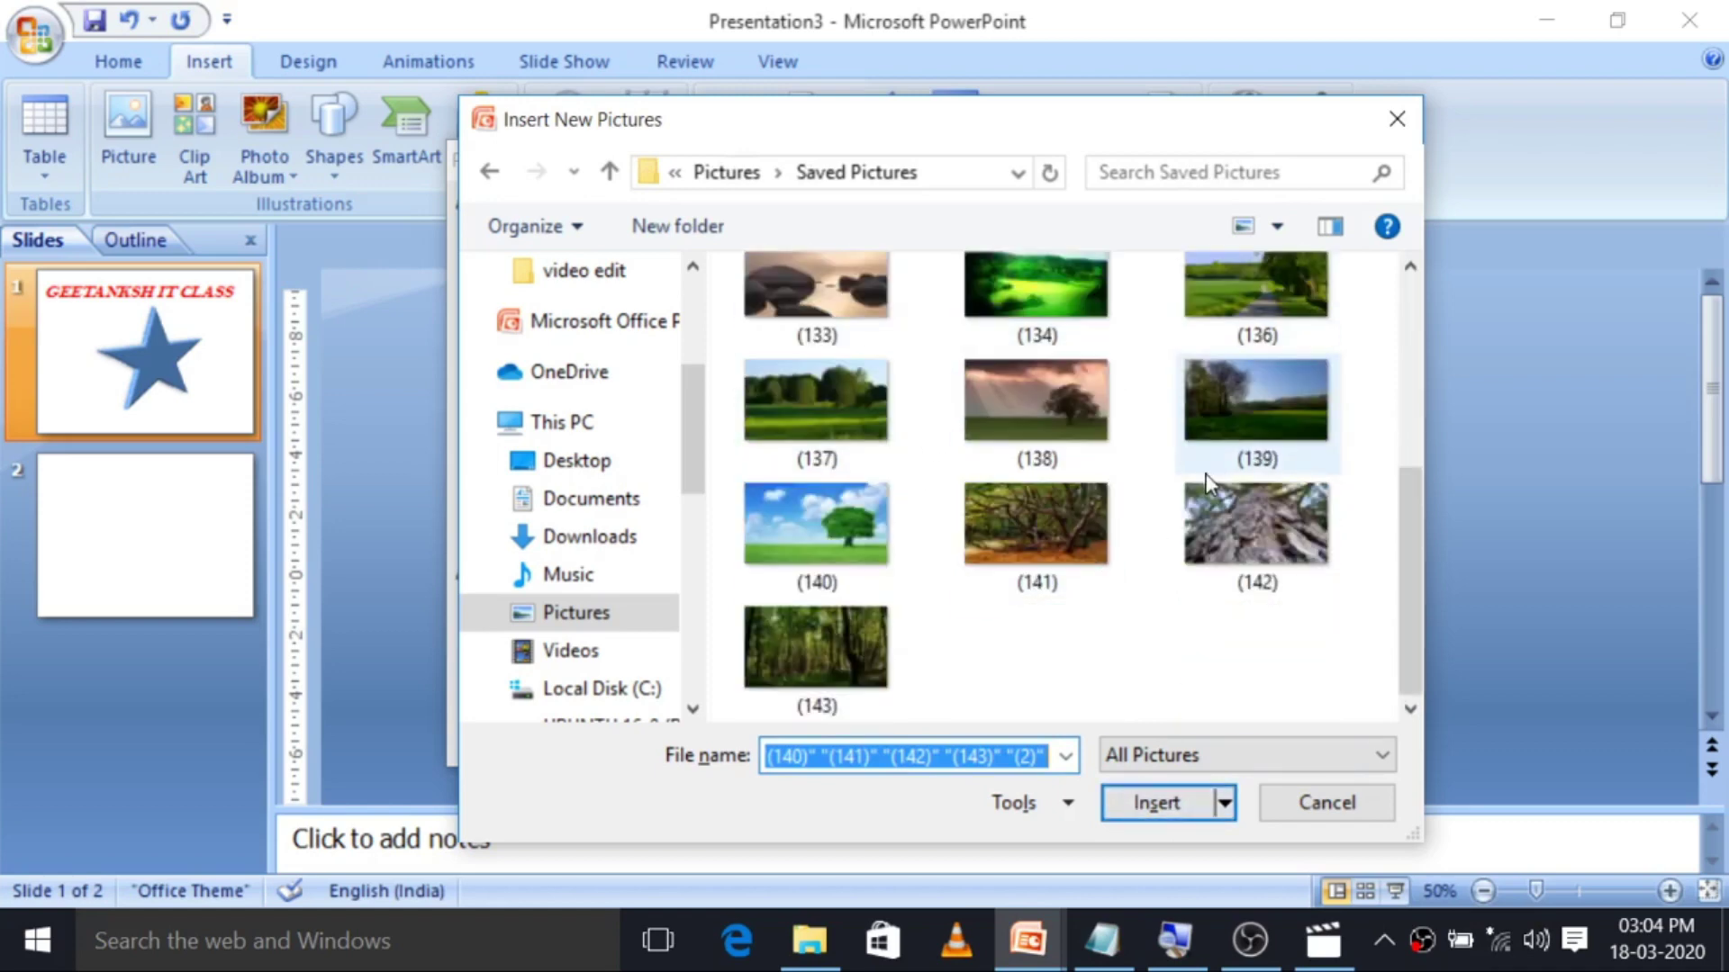
scroll(1141, 594, "up", 5)
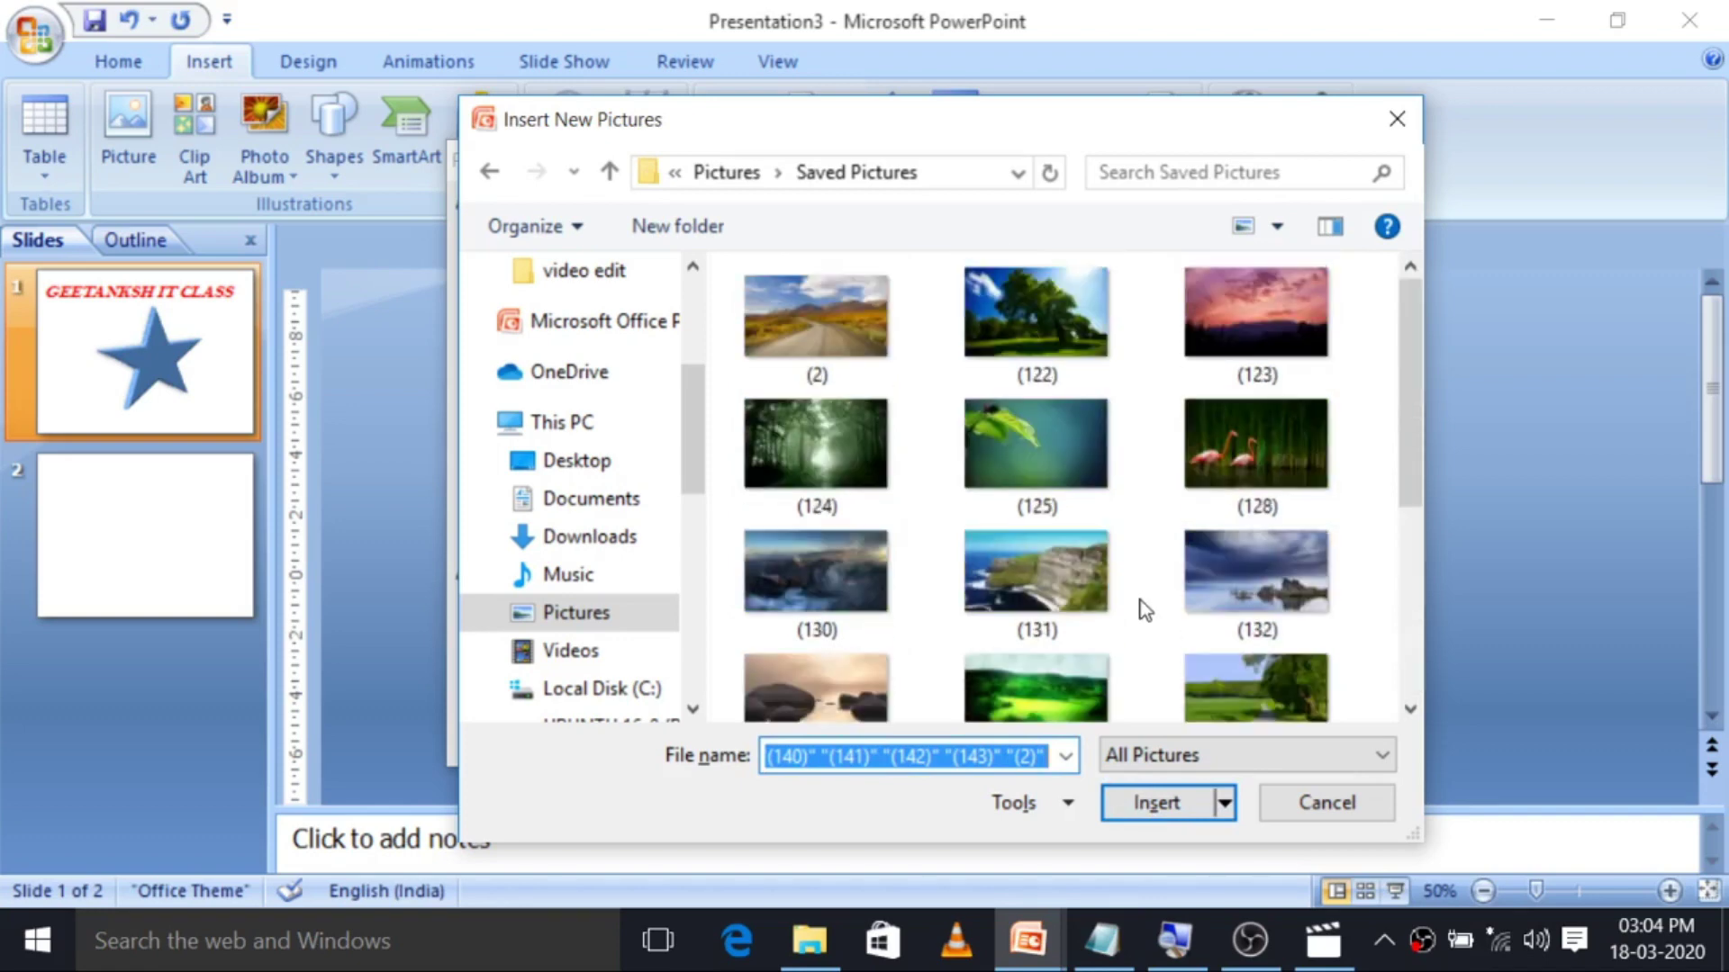
scroll(1138, 599, "down", 5)
scroll(1138, 603, "up", 5)
left_click(1176, 809)
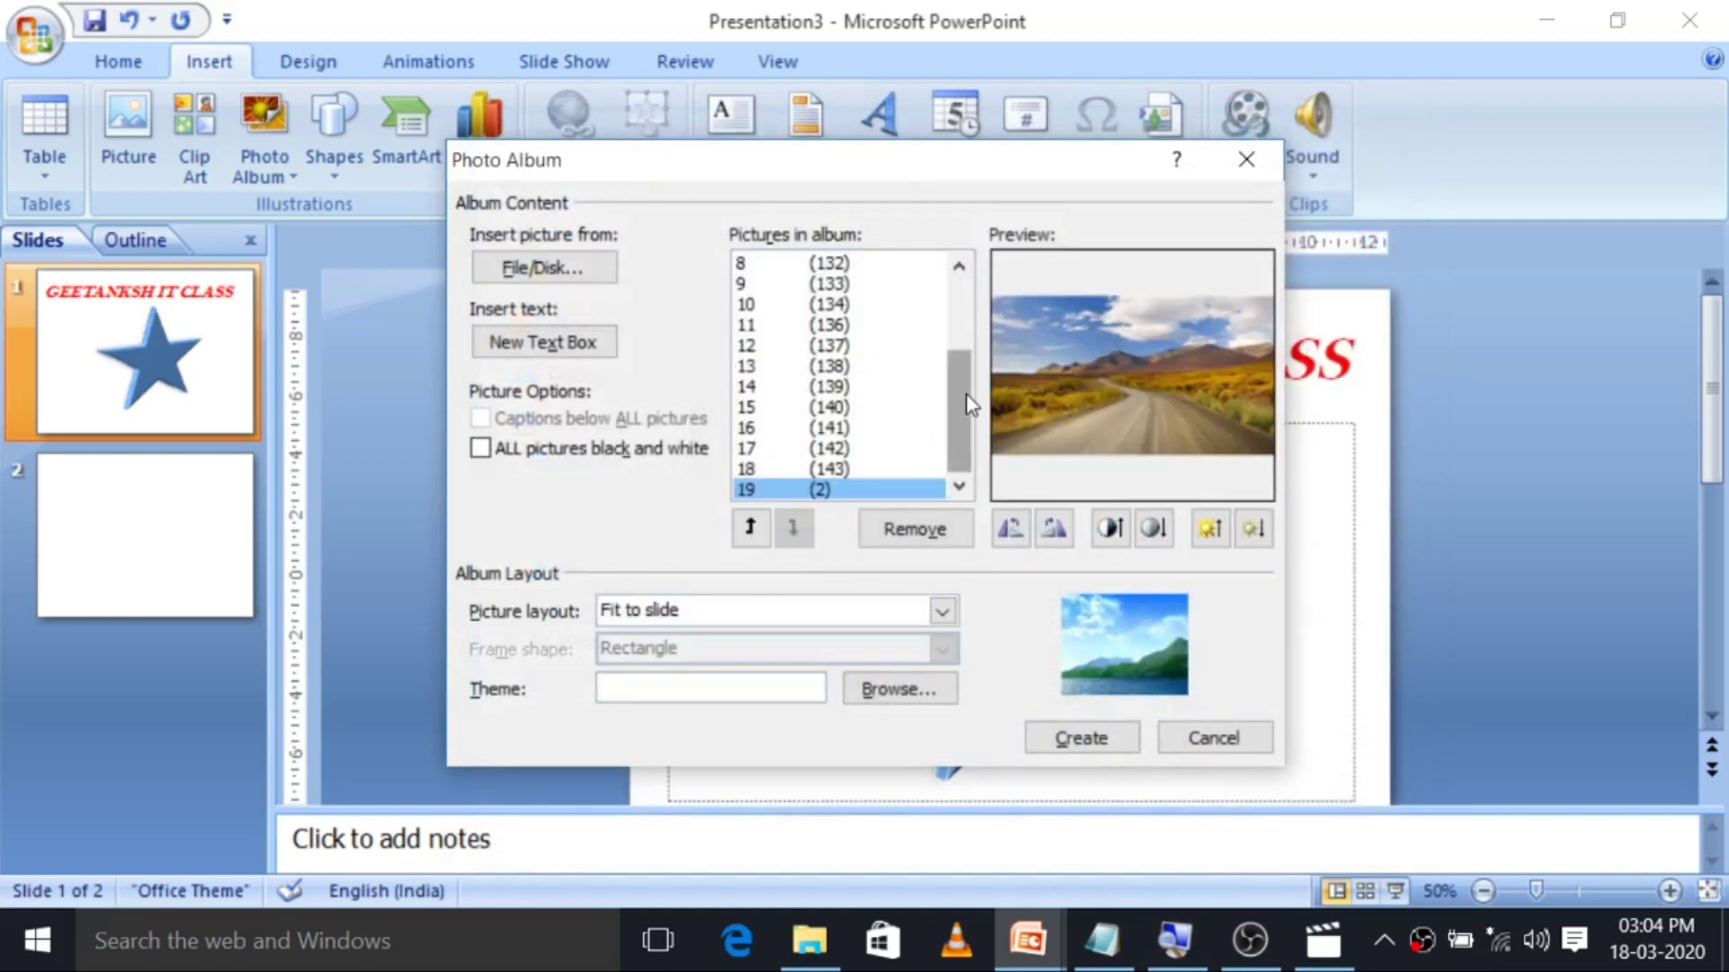
Review the 19 listed pictures and create the album as a new presentation.
mouse_move(963, 411)
left_mouse_down()
mouse_move(964, 327)
mouse_move(966, 475)
mouse_move(953, 306)
mouse_move(966, 475)
mouse_move(975, 261)
left_mouse_up()
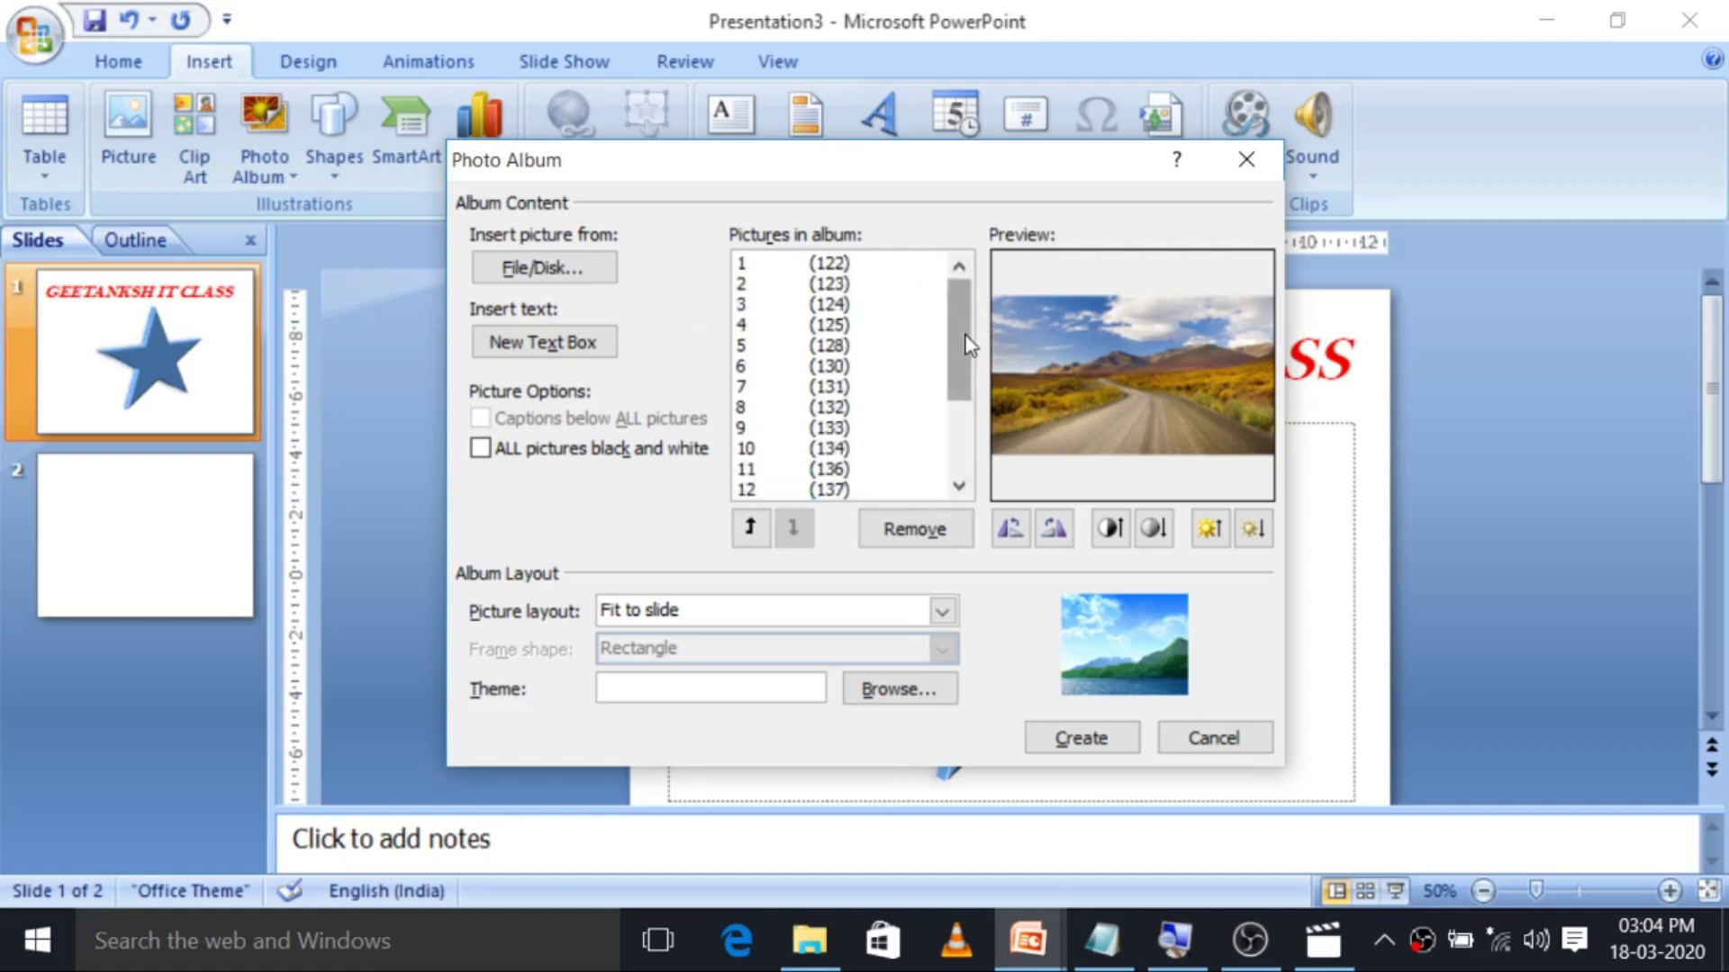
left_click_drag(965, 338, 976, 407)
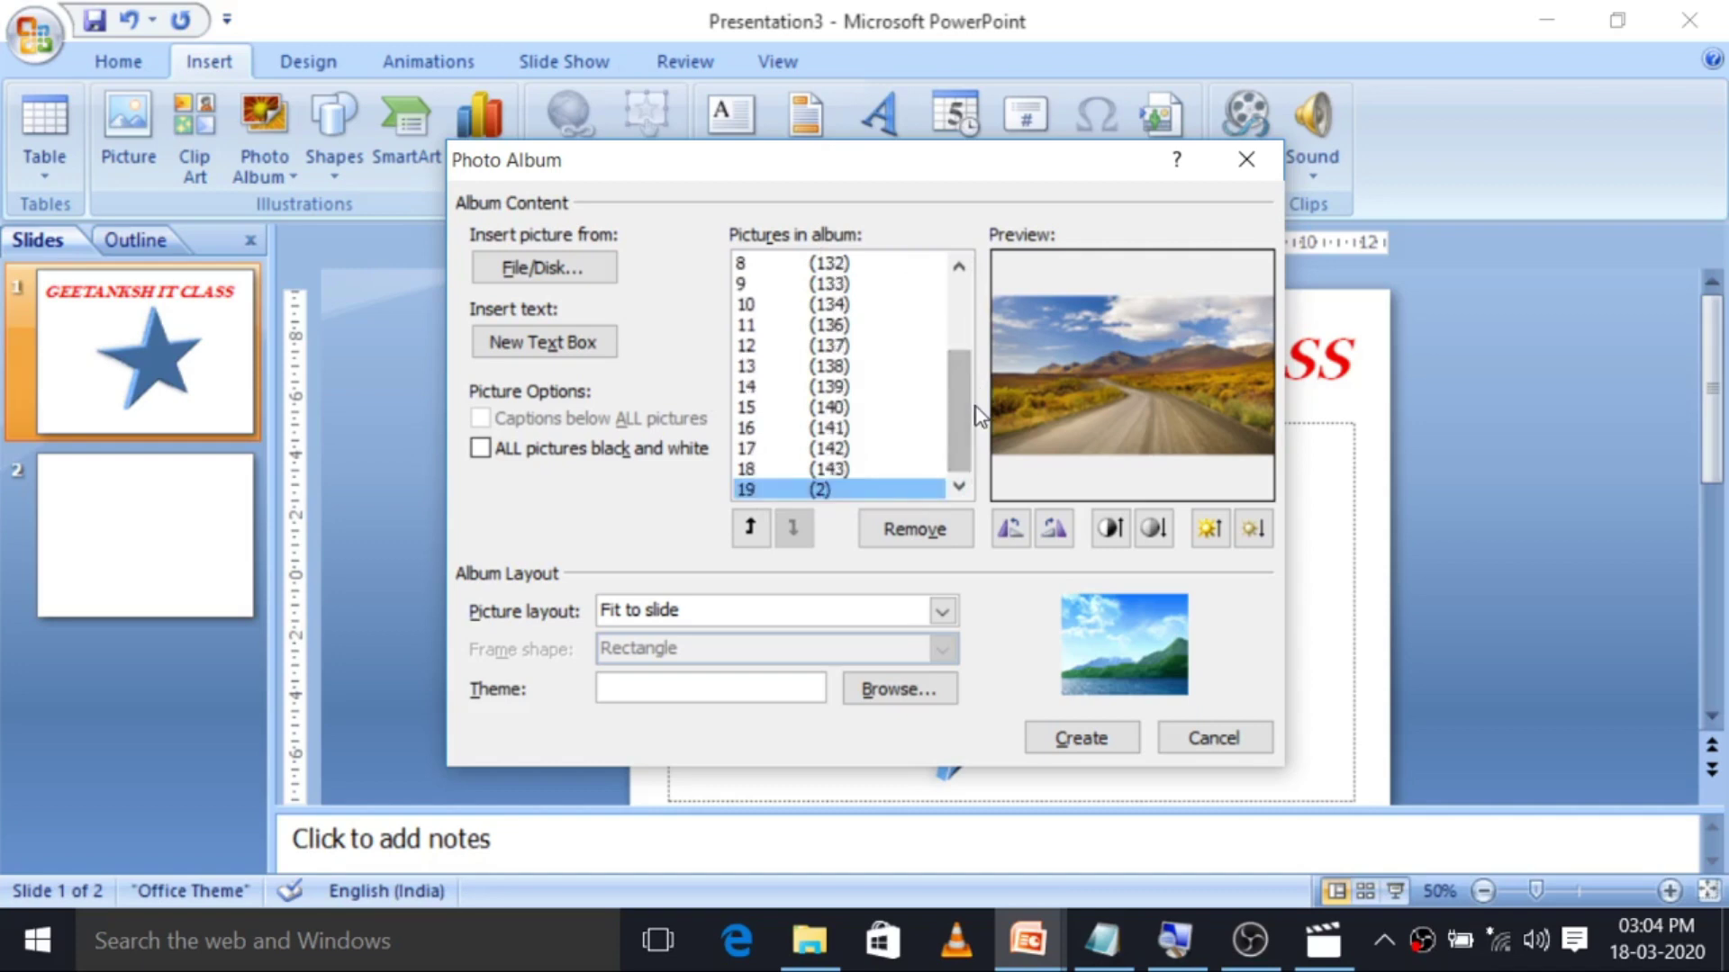
left_click(1106, 748)
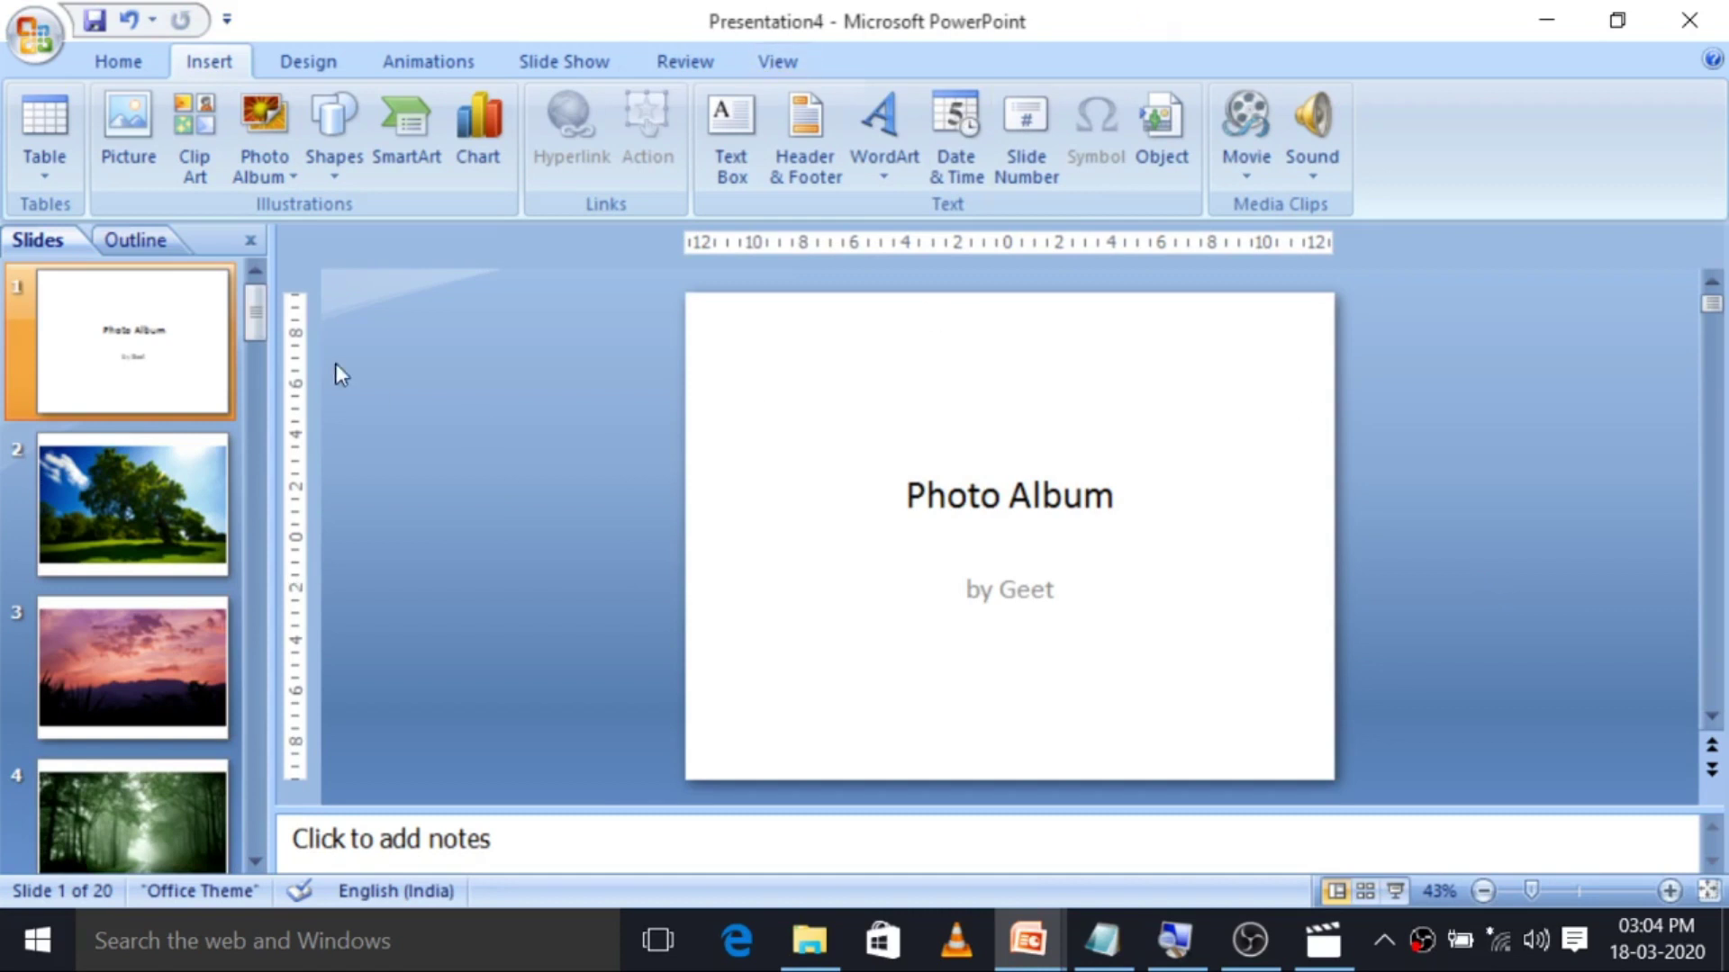
Inspect the Photo Album title and author subtitle boxes on the title slide.
left_click(1150, 566)
left_click(1096, 496)
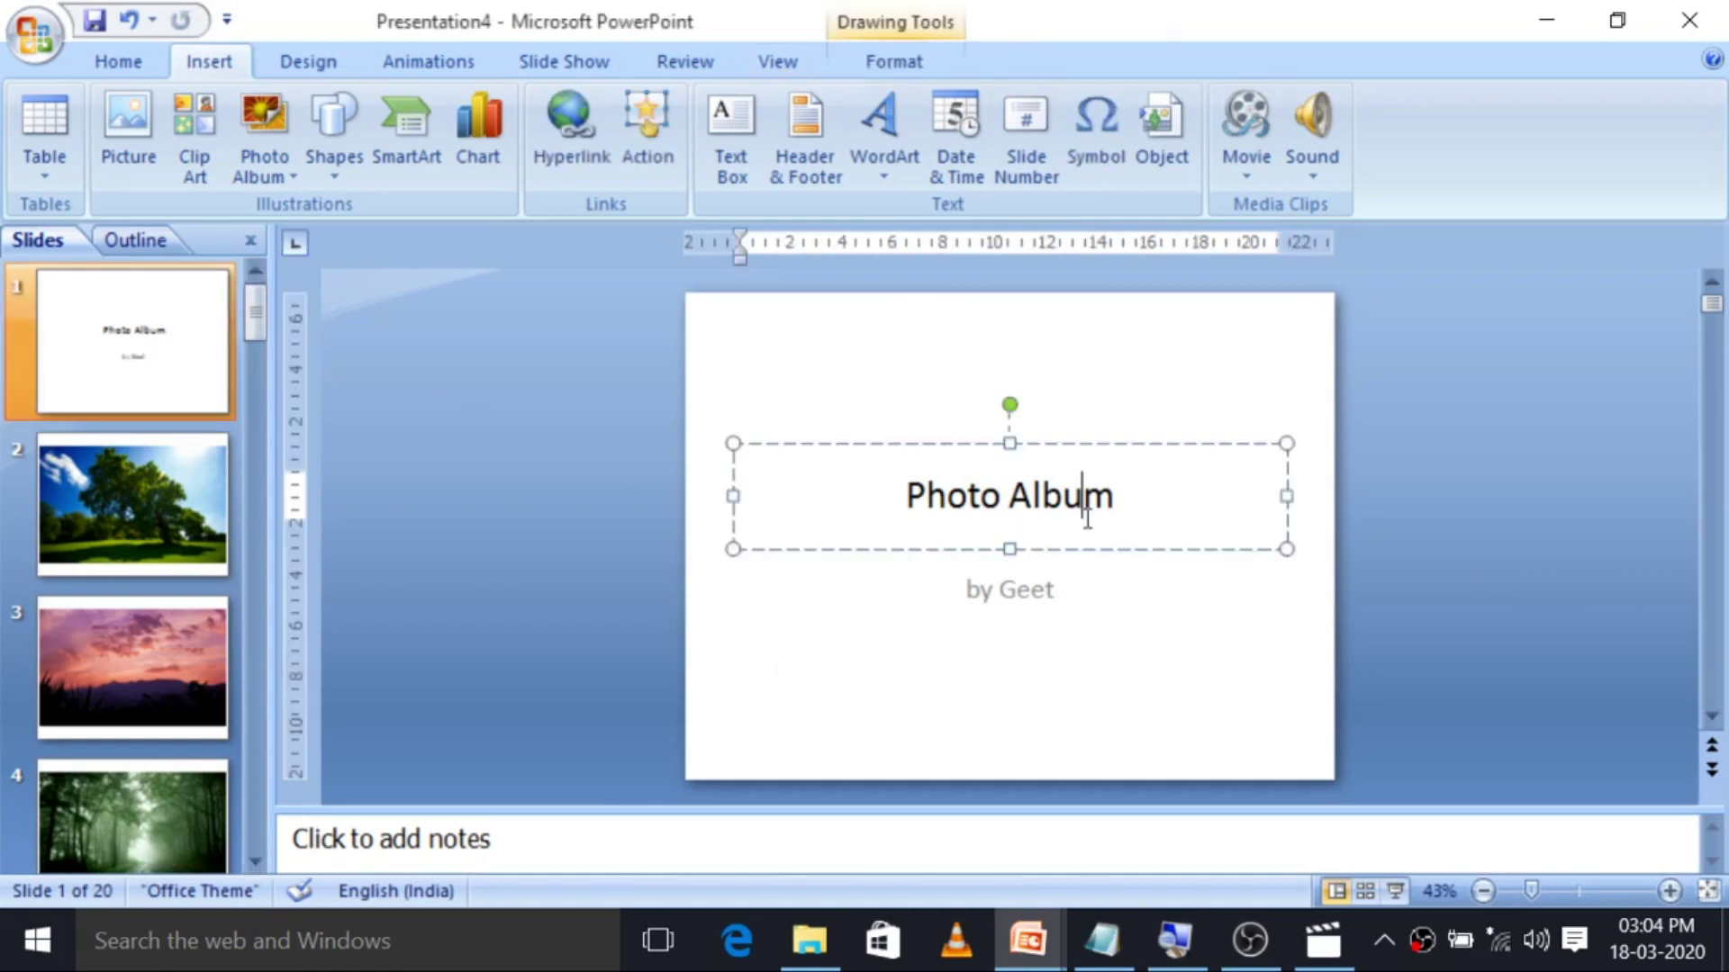
left_click(1016, 616)
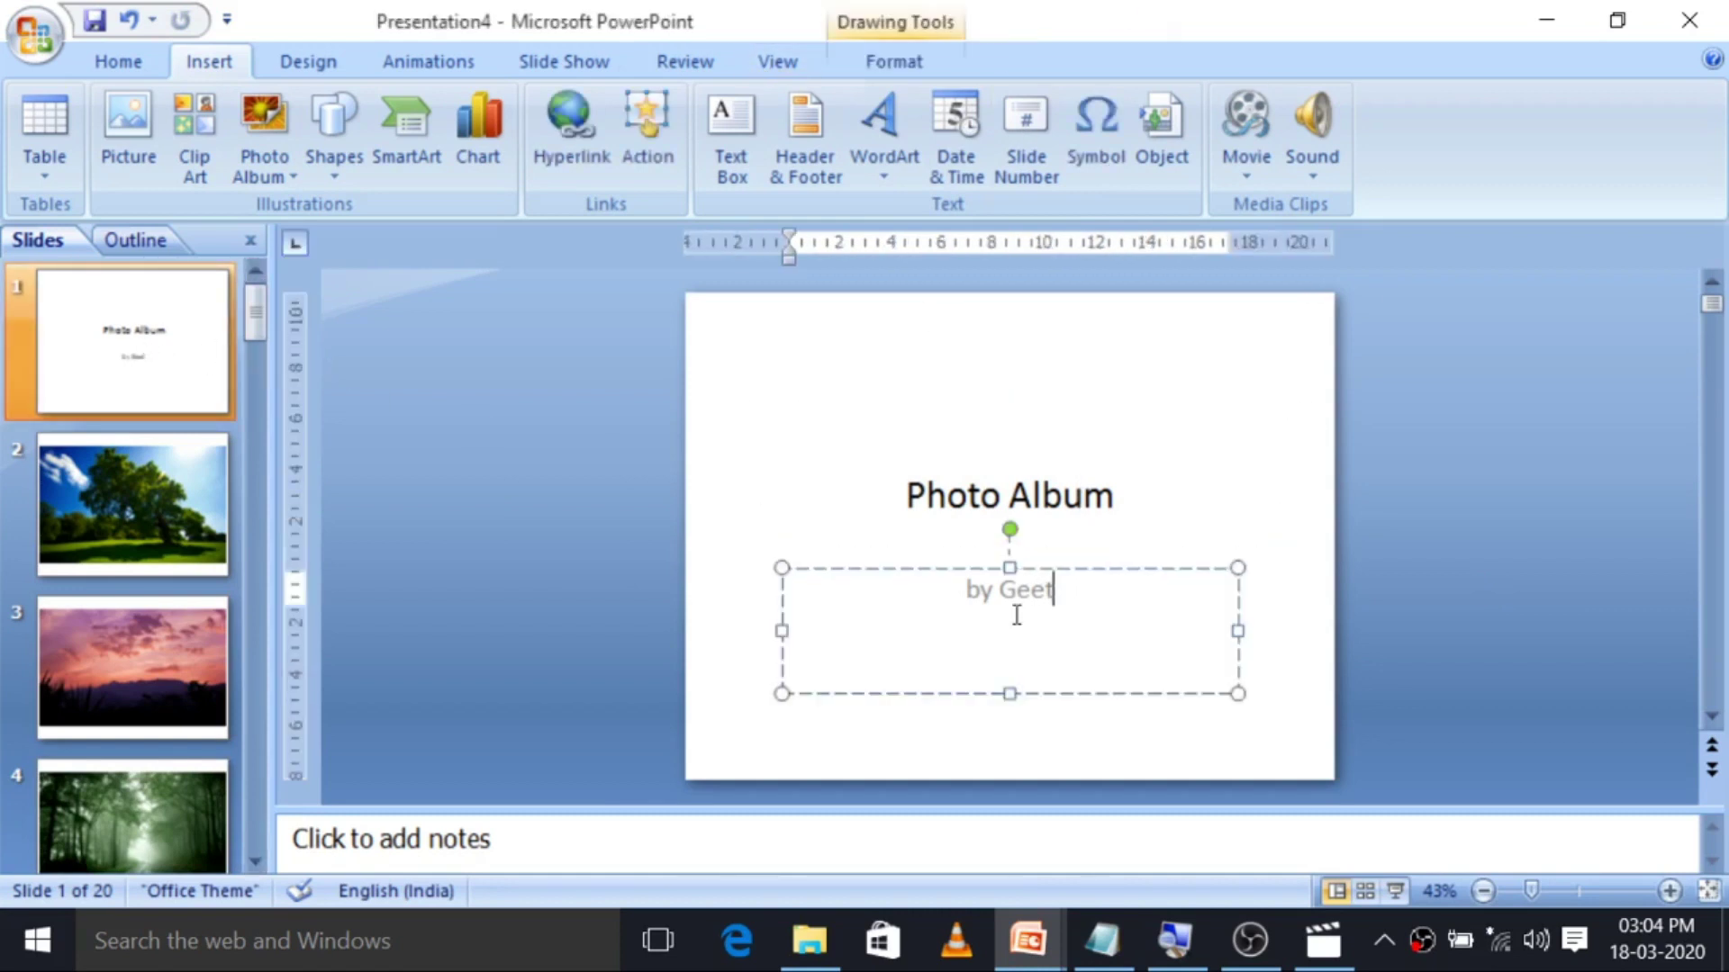
left_click(1106, 571)
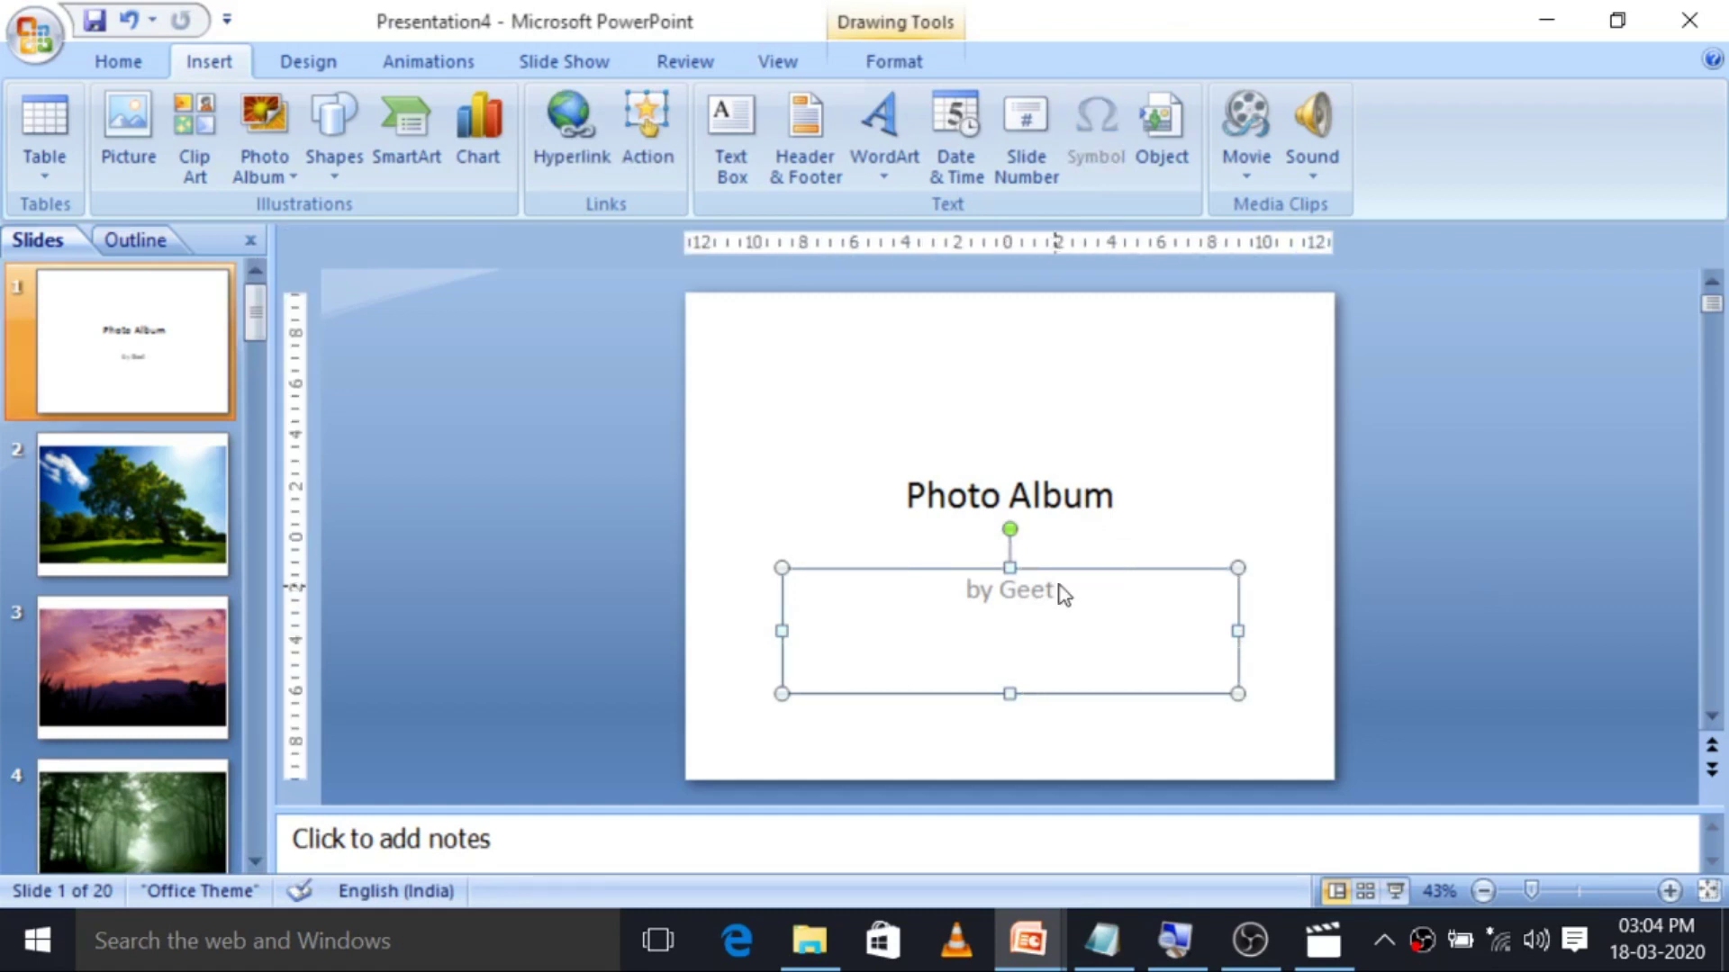
left_click(1433, 506)
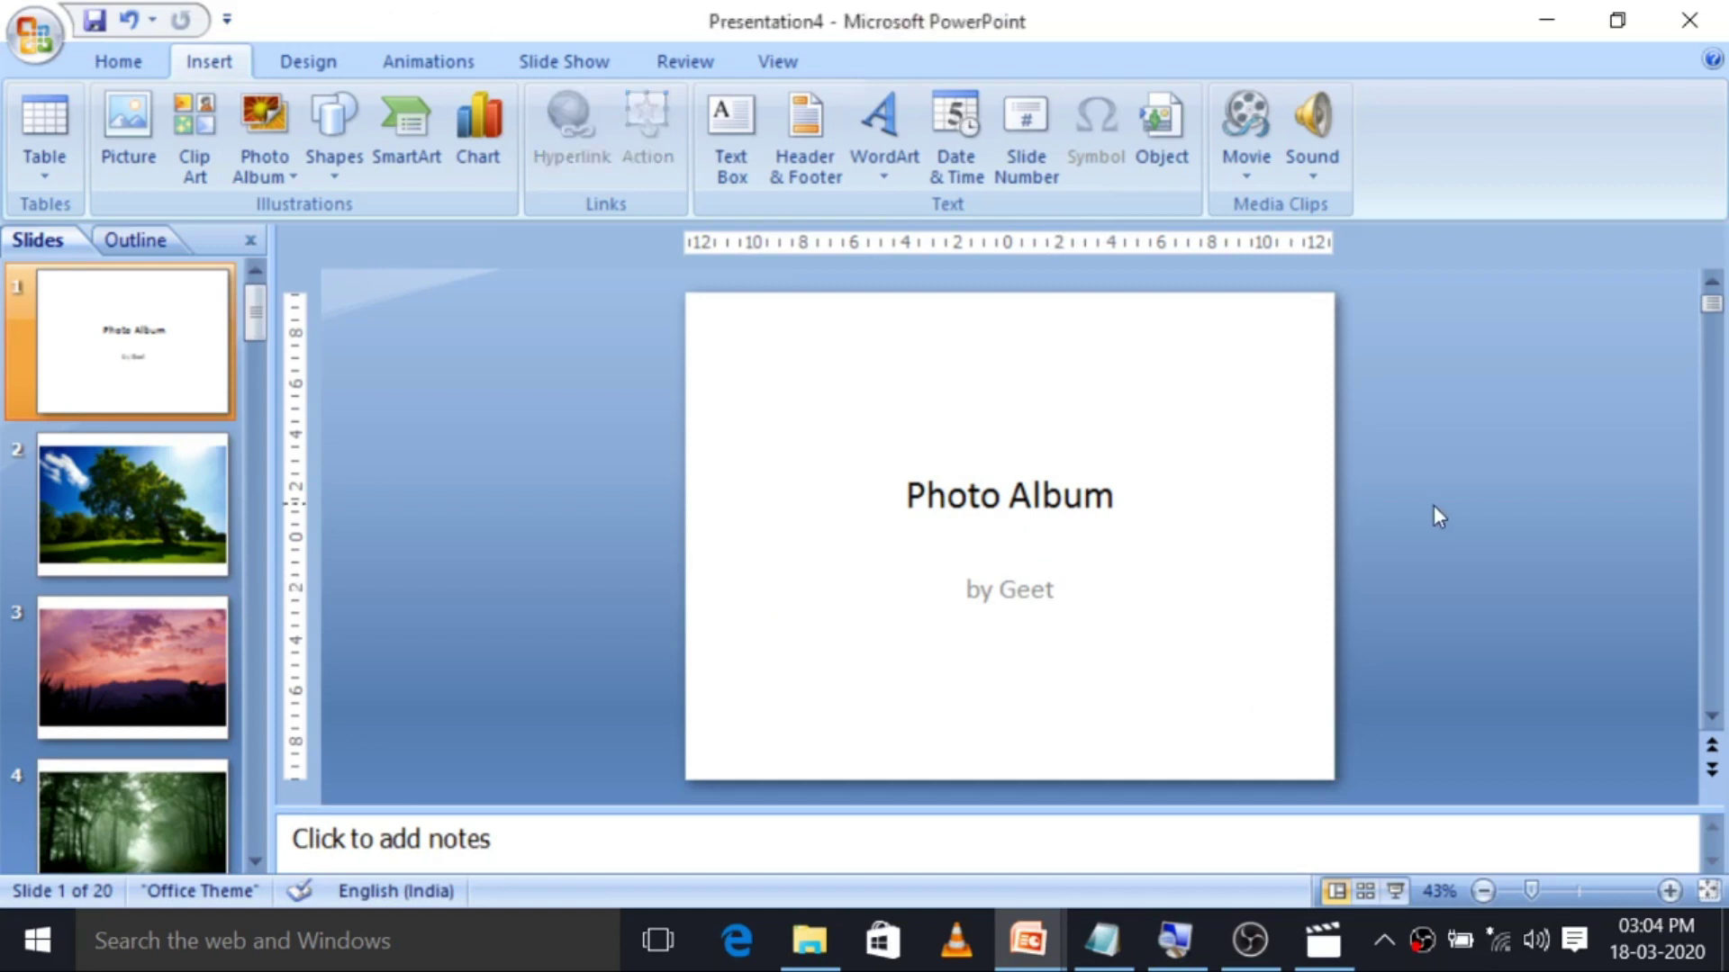
Page down through the album's picture slides, then back up toward slide 1.
key("Down")
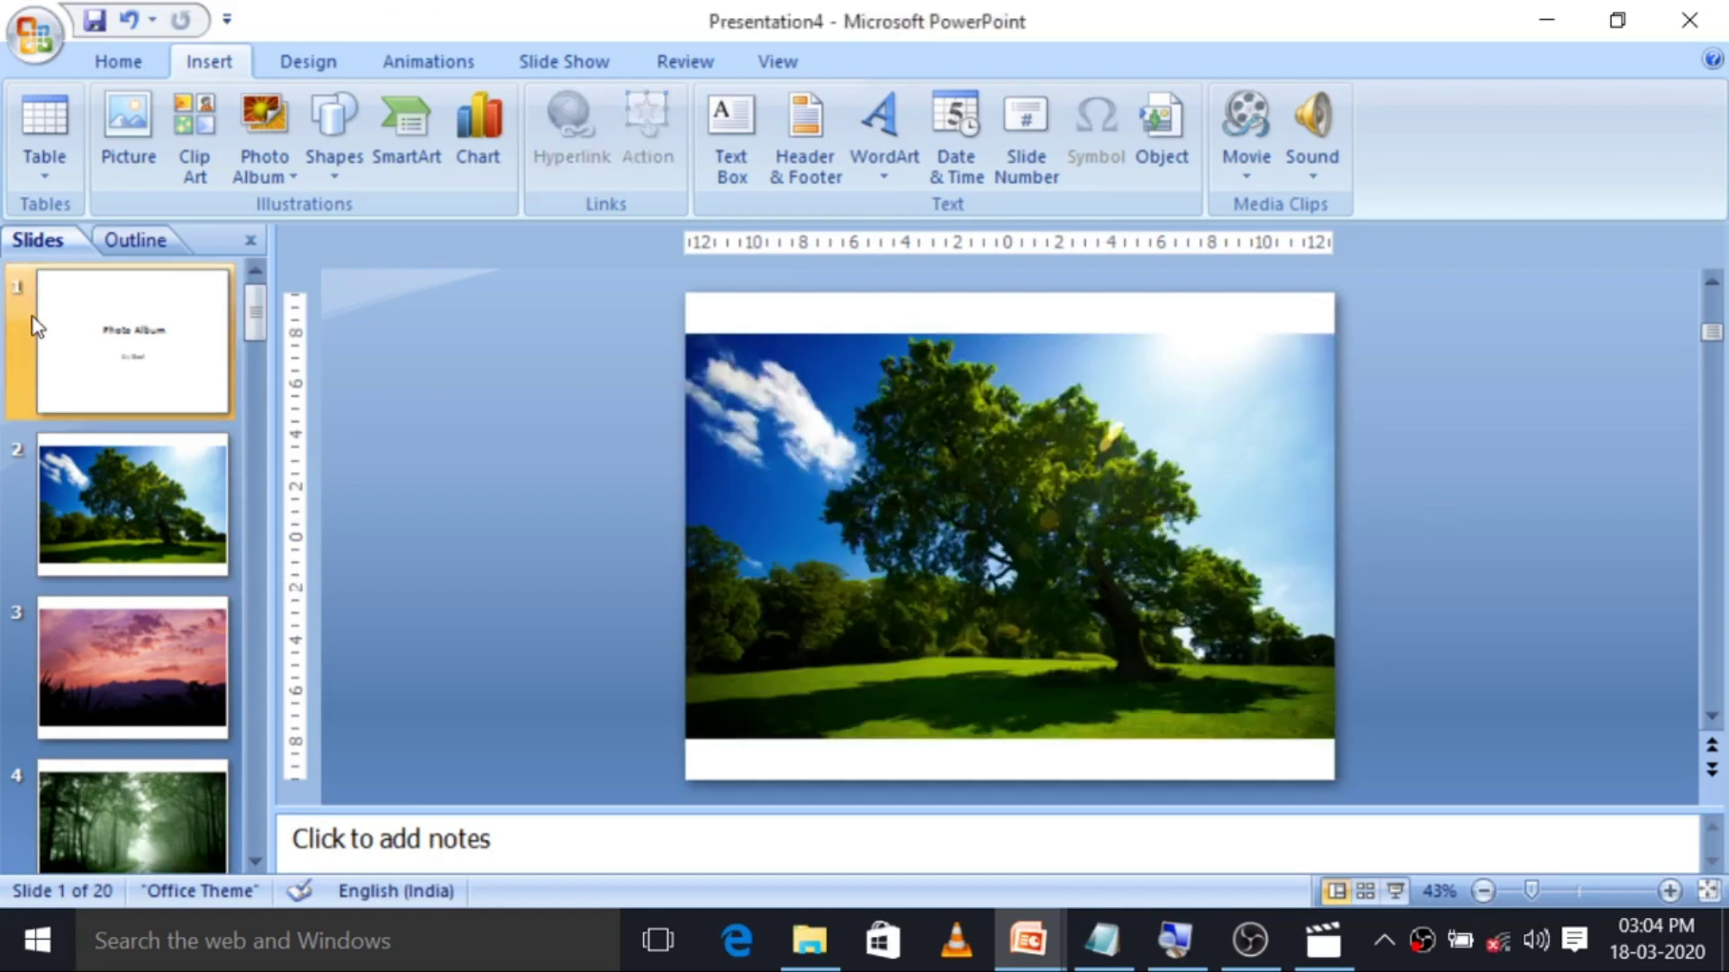
key("Down")
key("Down")
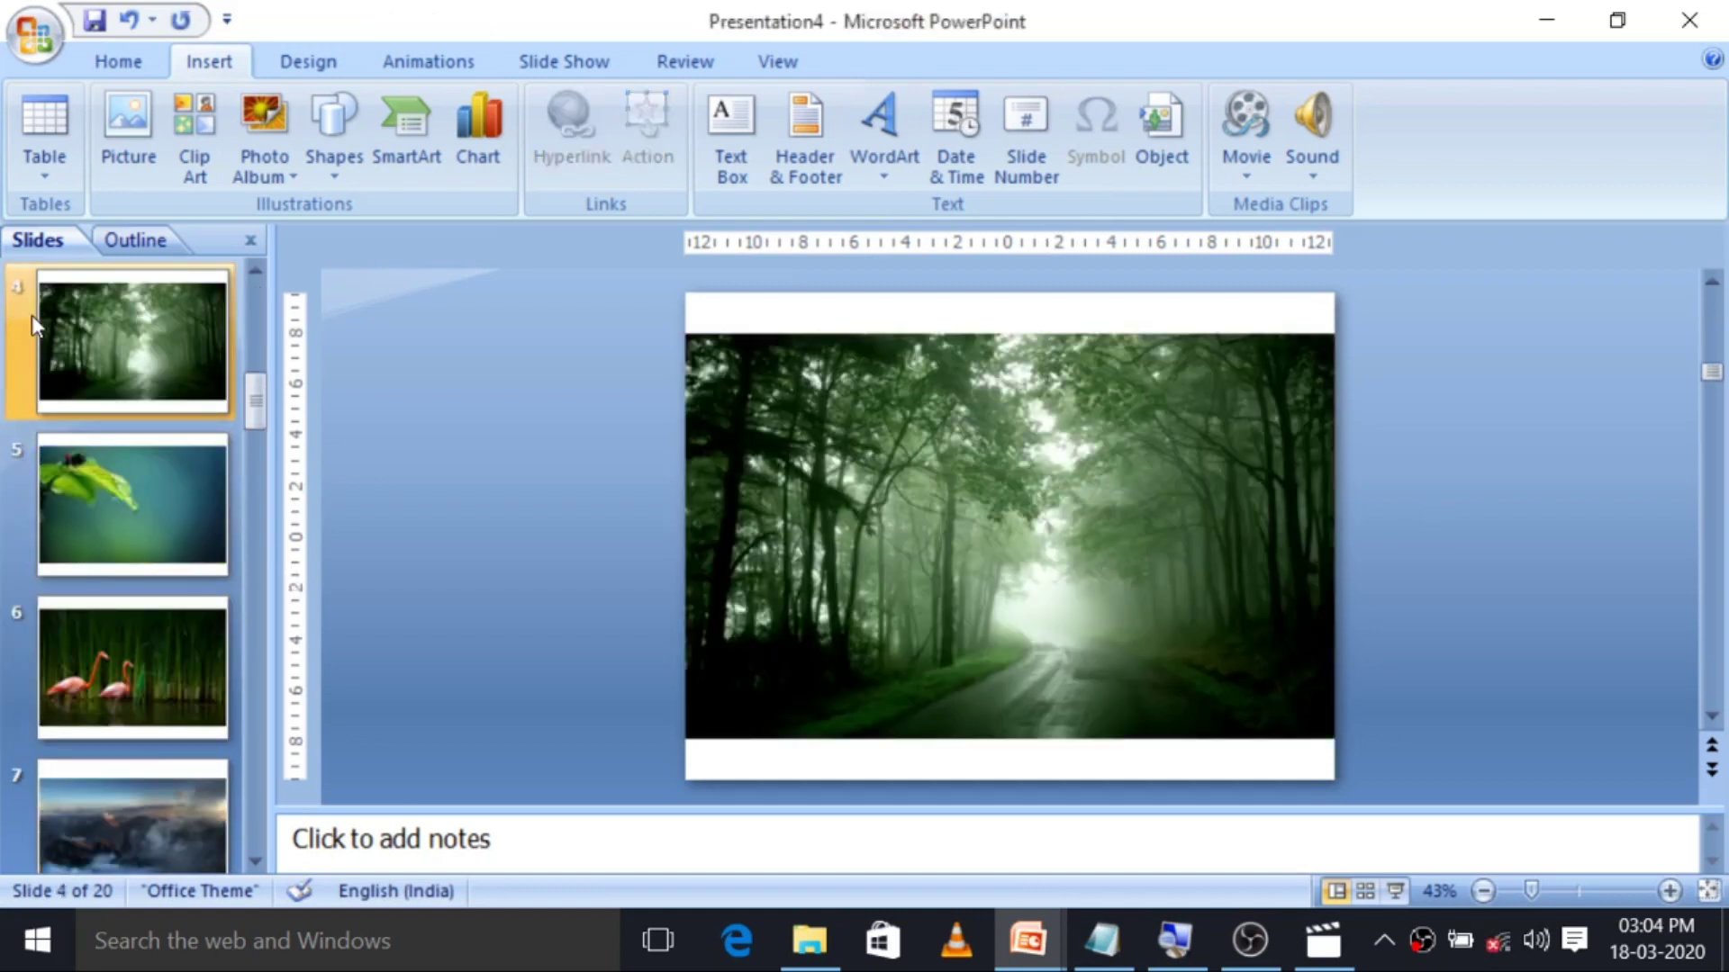
key("Down")
key("Down")
key("Down")
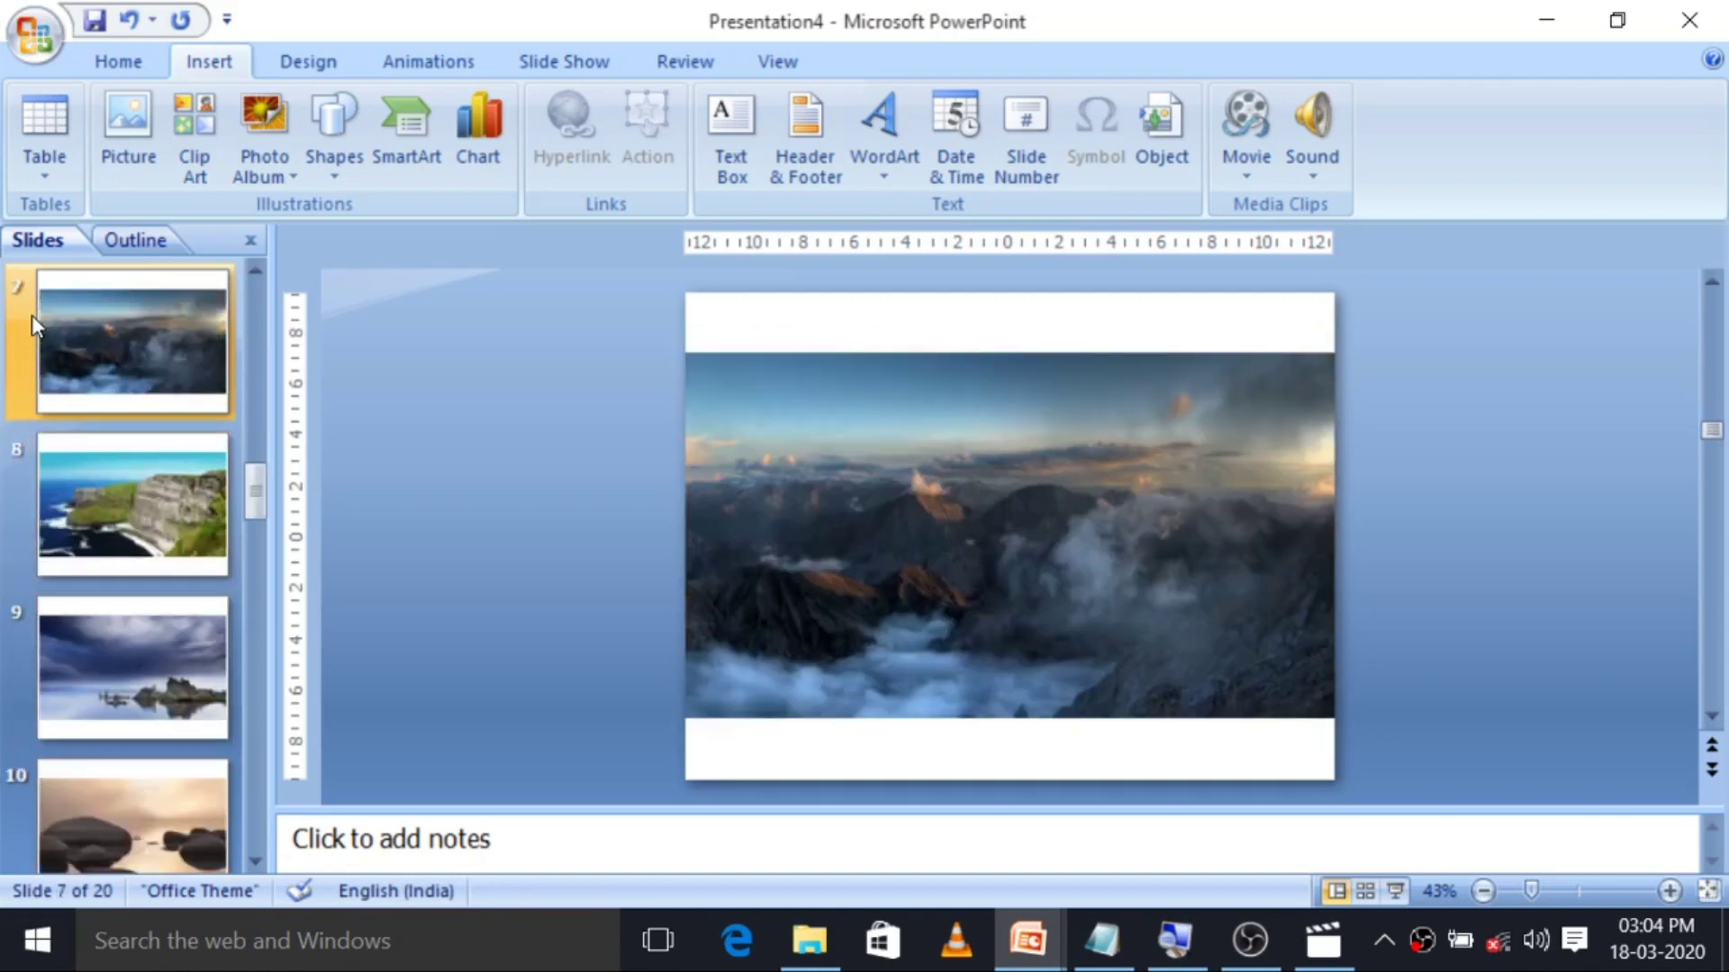
key("Down")
key("Down")
key("Down")
key("Down")
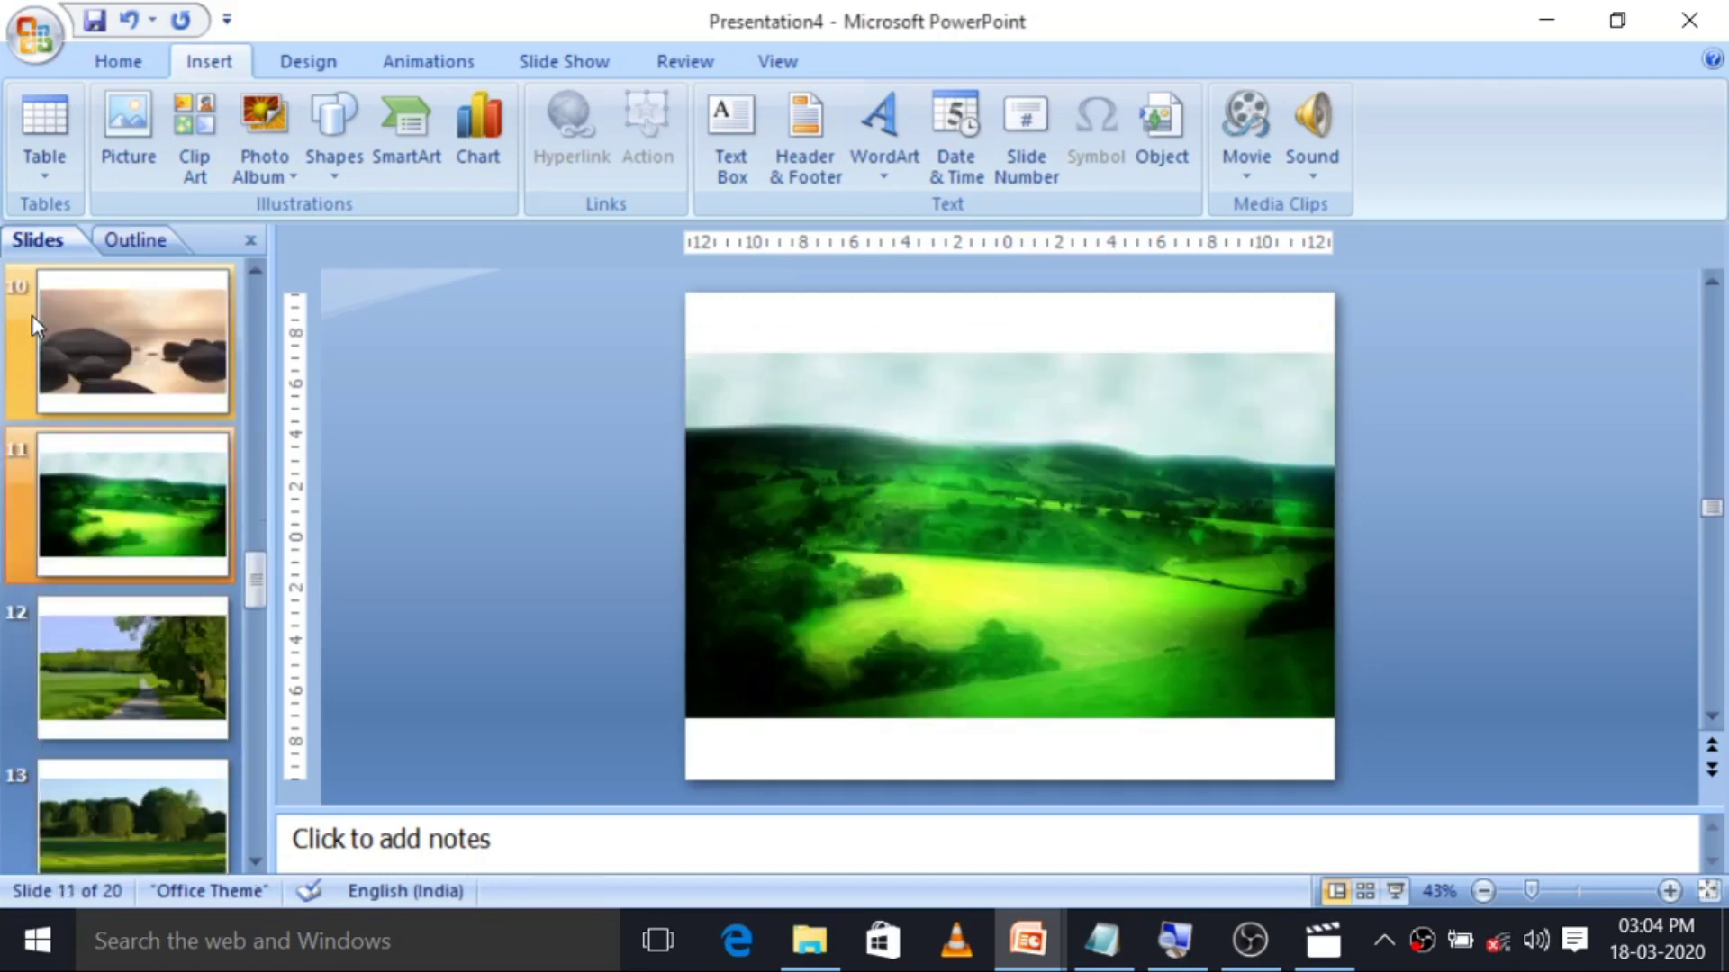
key("Down")
key("Down")
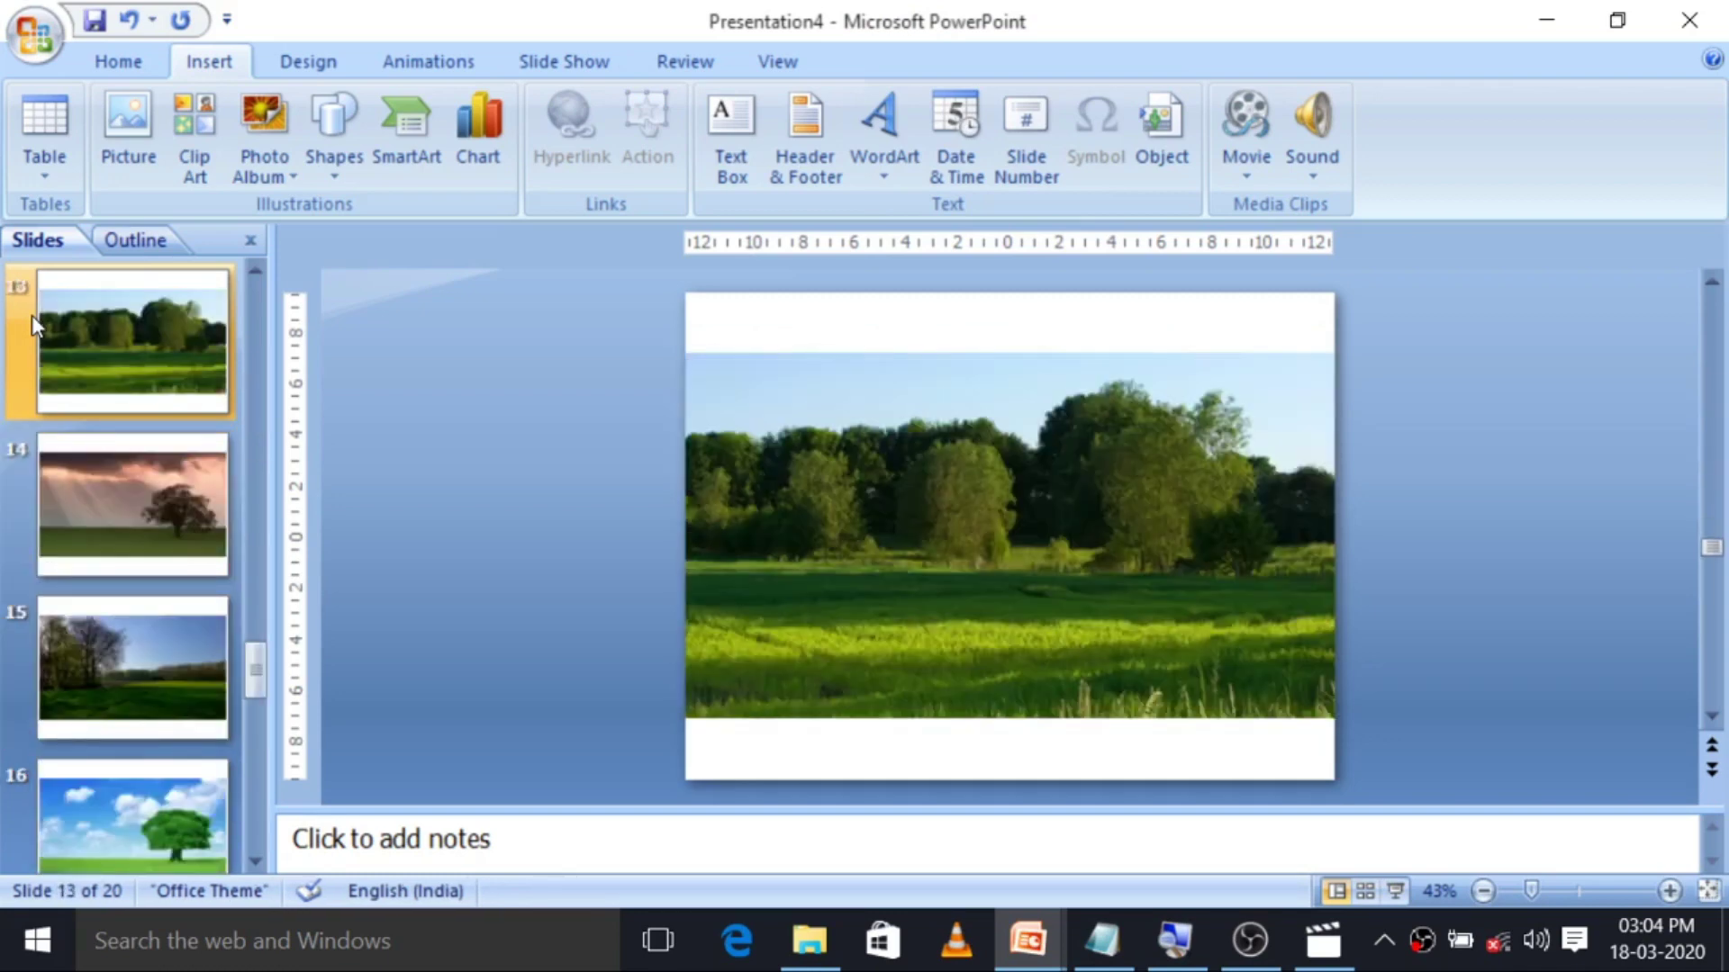
key("Down")
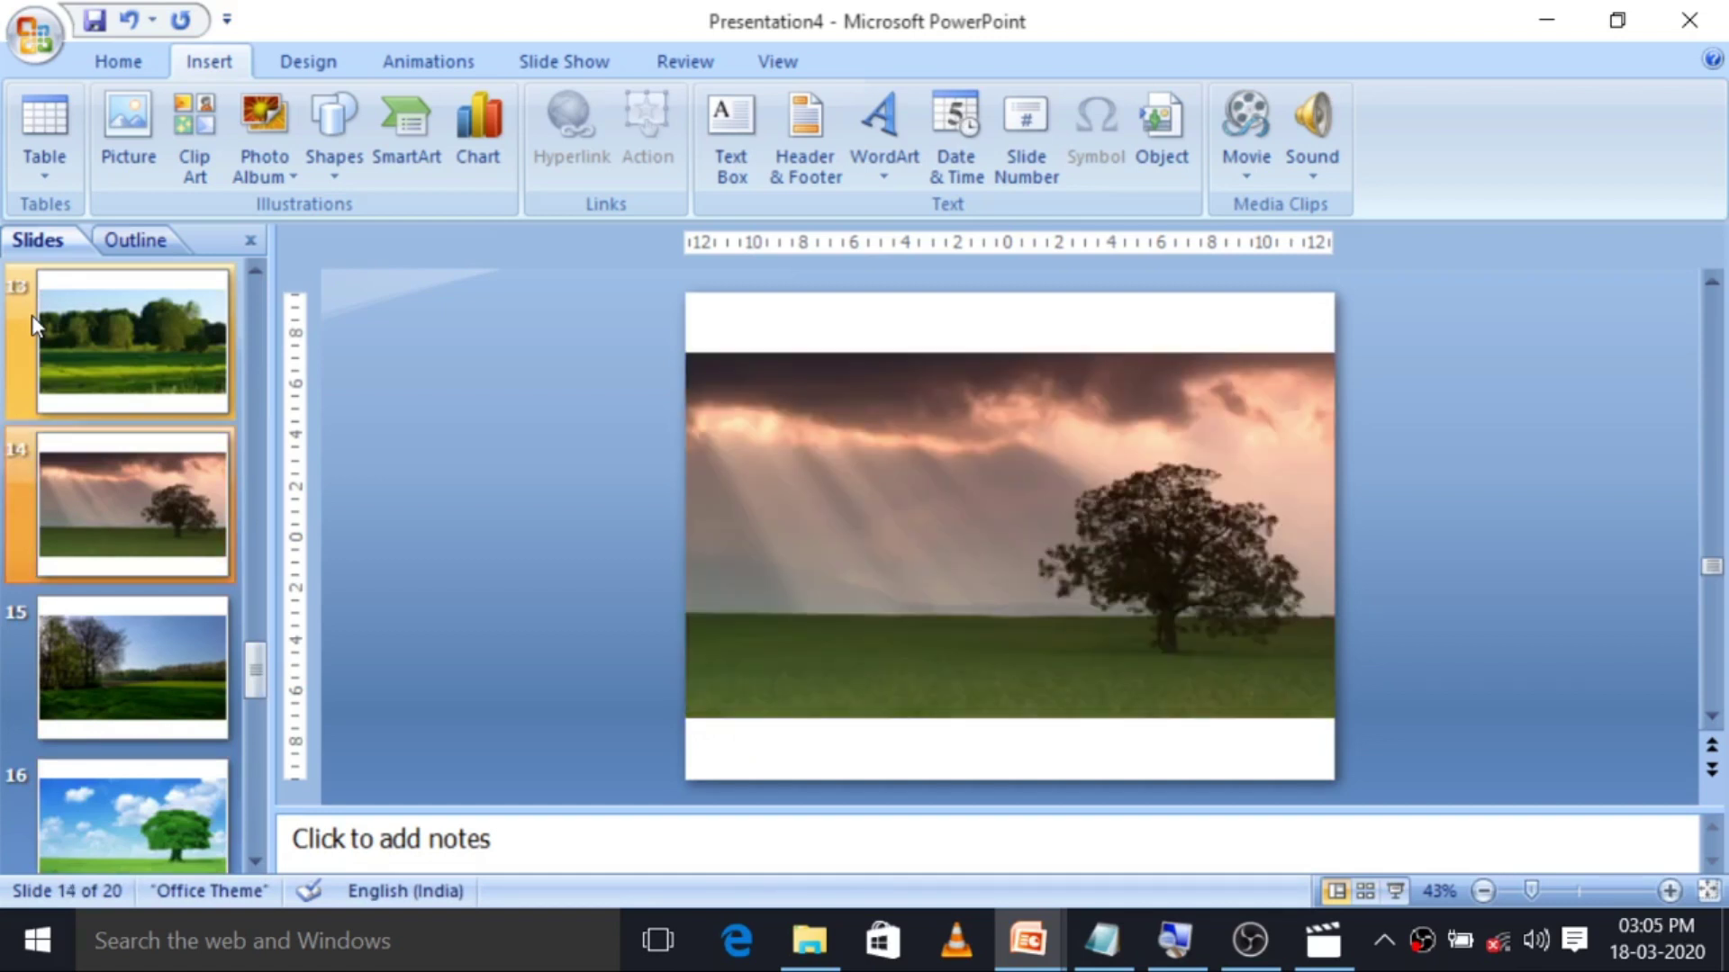
key("Down")
key("Down")
key("Down")
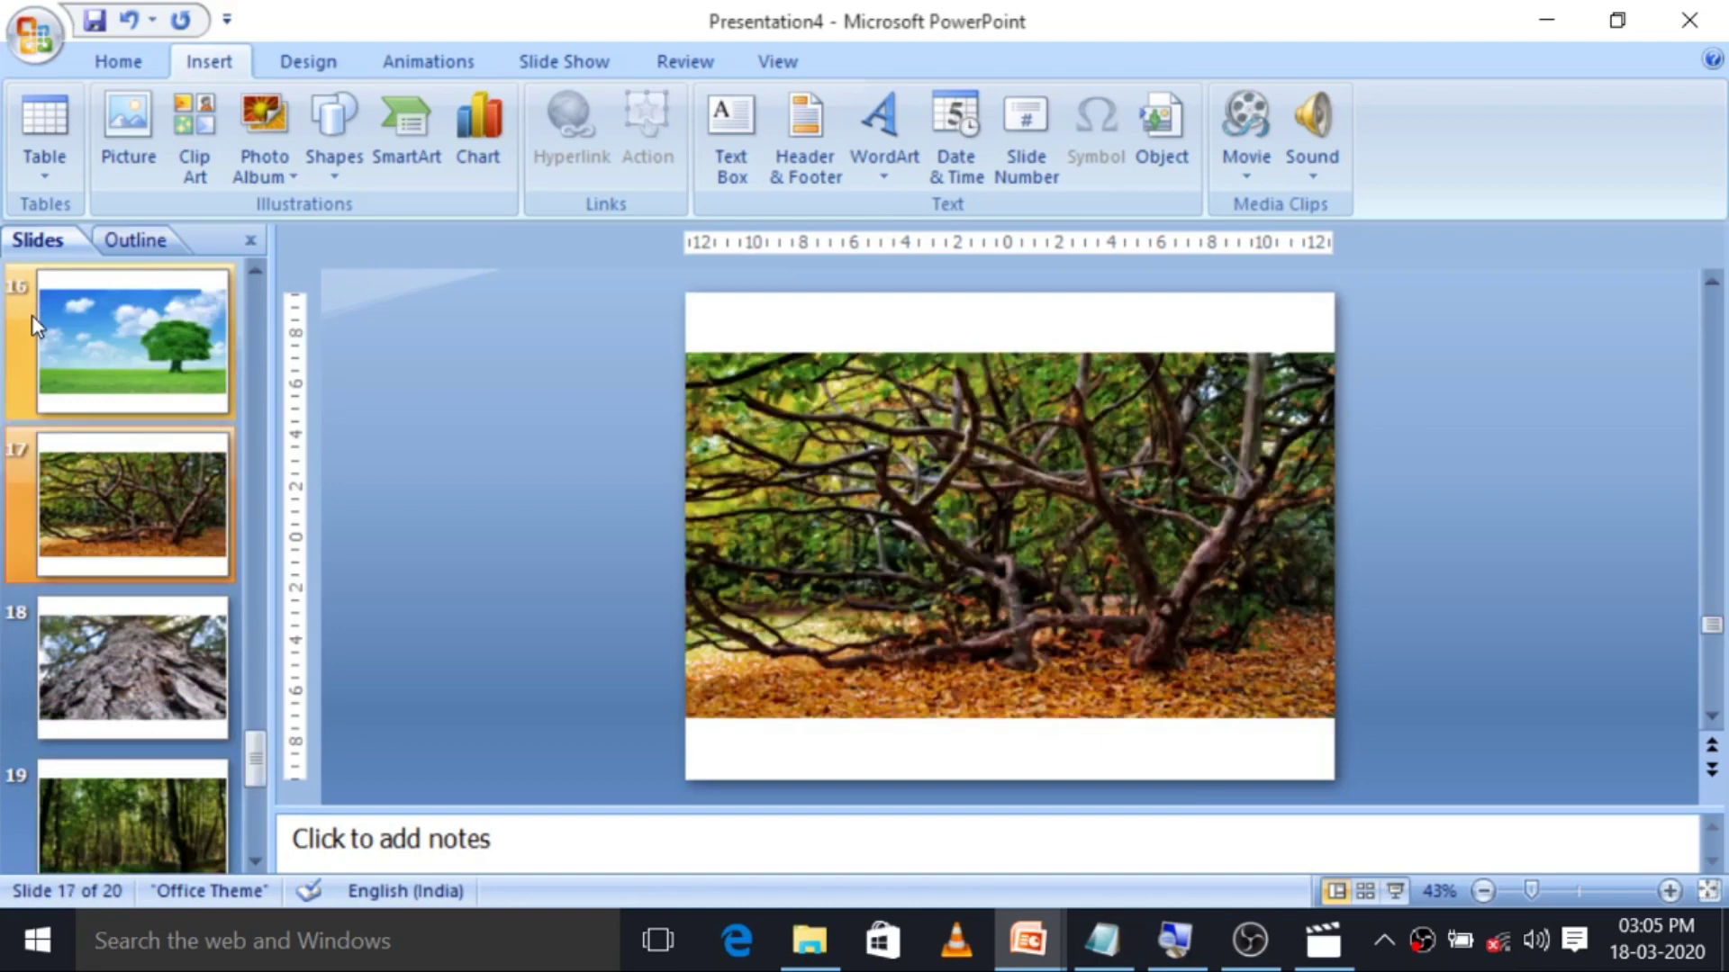
key("Down")
key("Down")
key("Down")
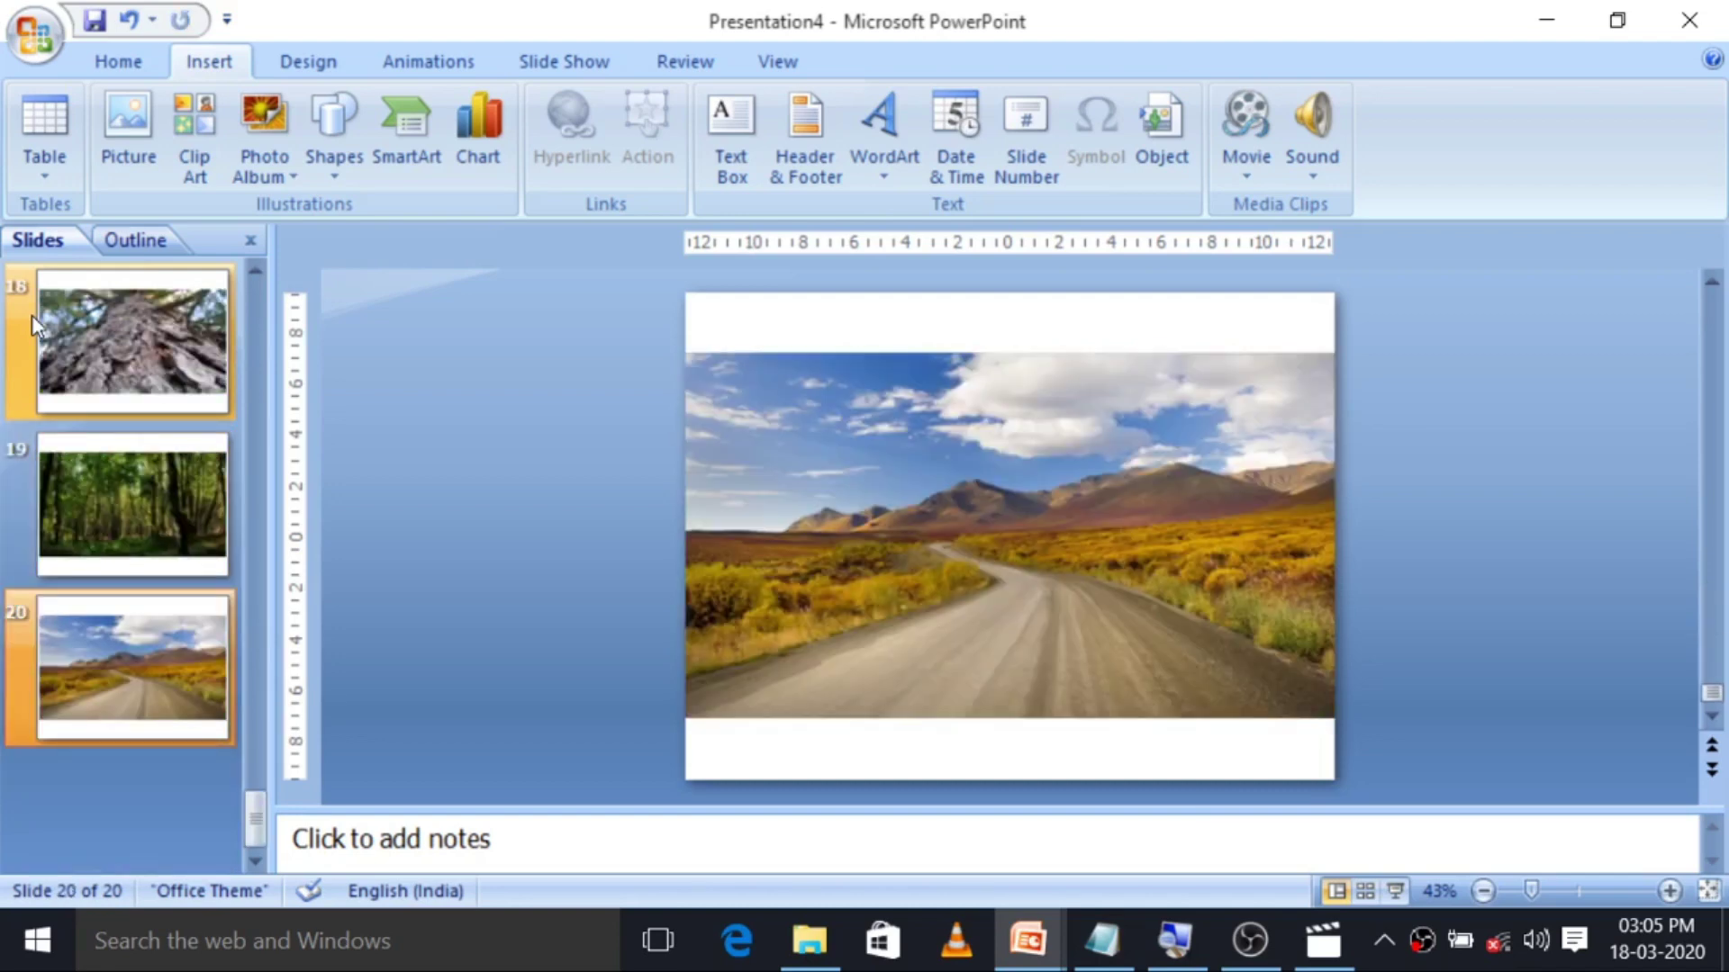
key("Up")
key("Up")
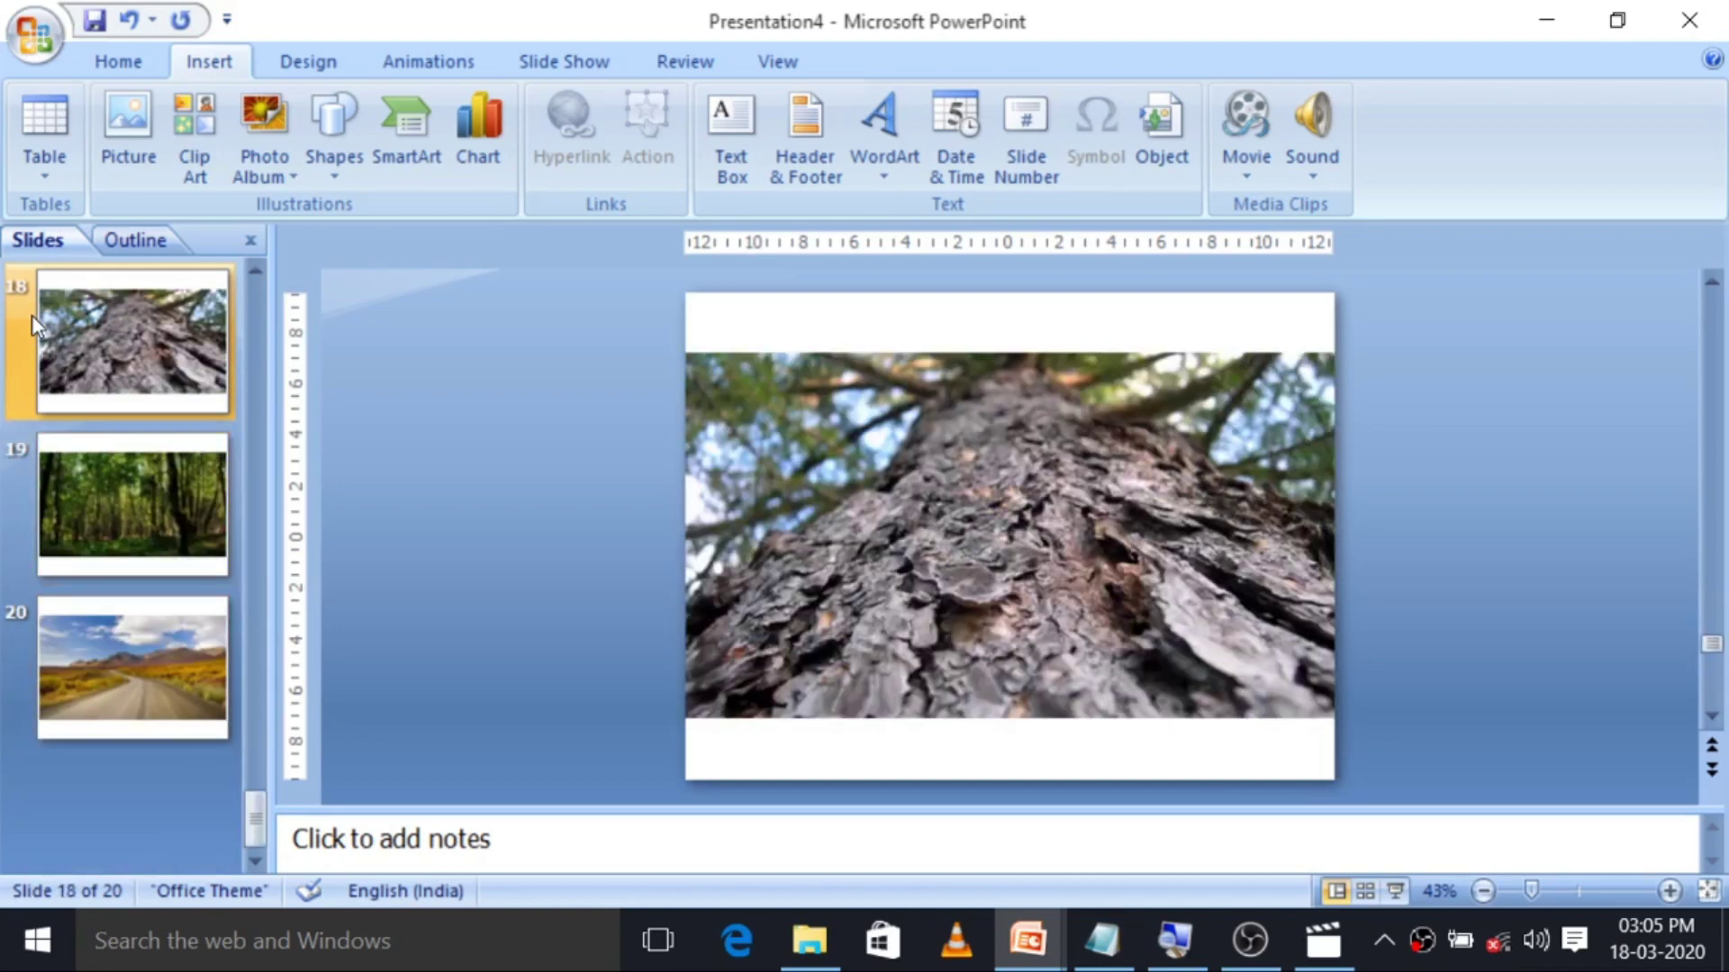
key("Up")
key("Up")
key("Up")
key("Up")
key("Up")
key("Up")
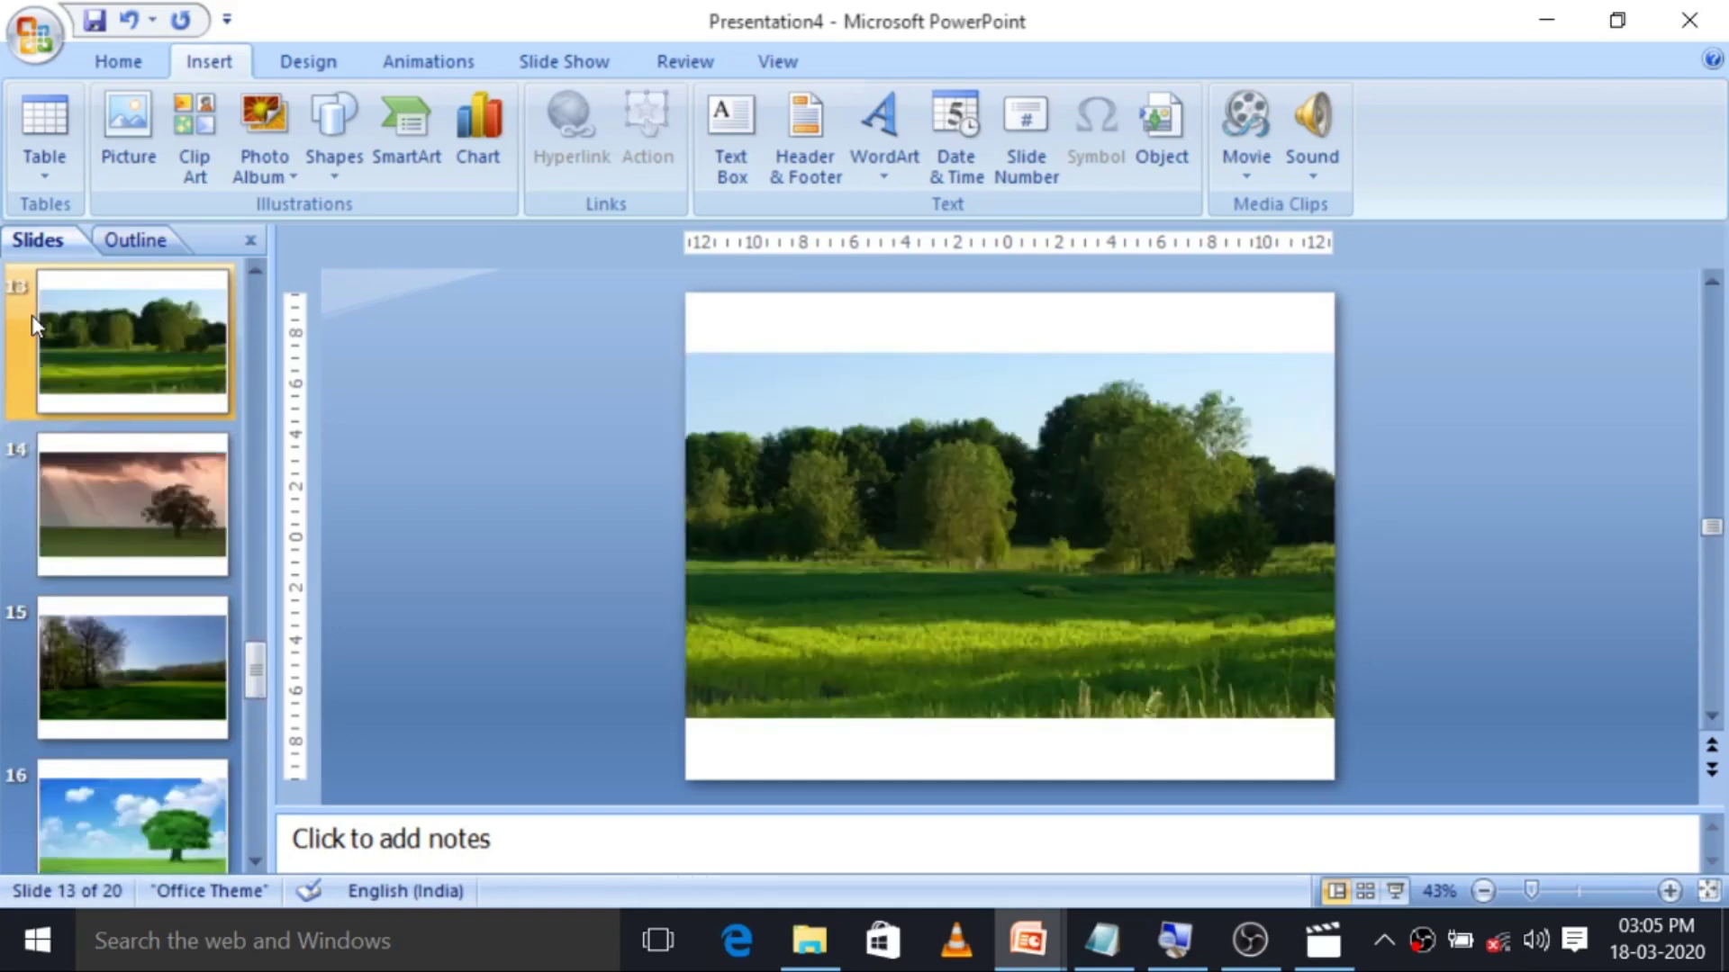
key("Up")
key("Up")
key("Up")
key("Up")
key("Up")
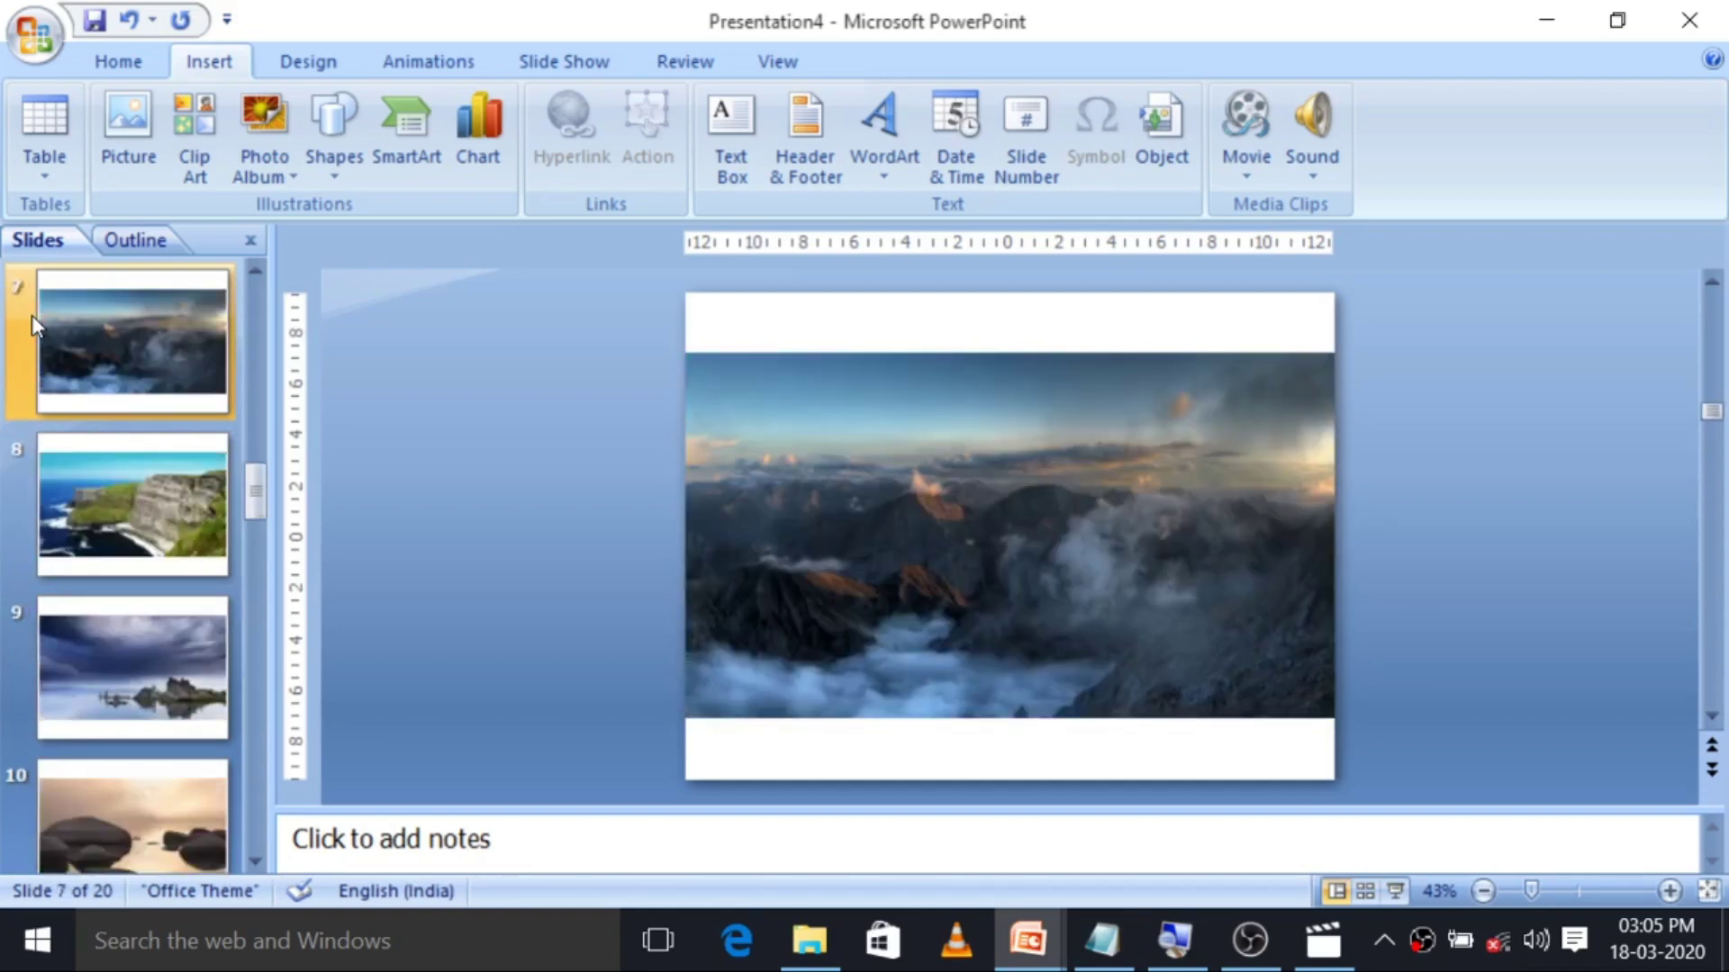
key("Up")
key("Up")
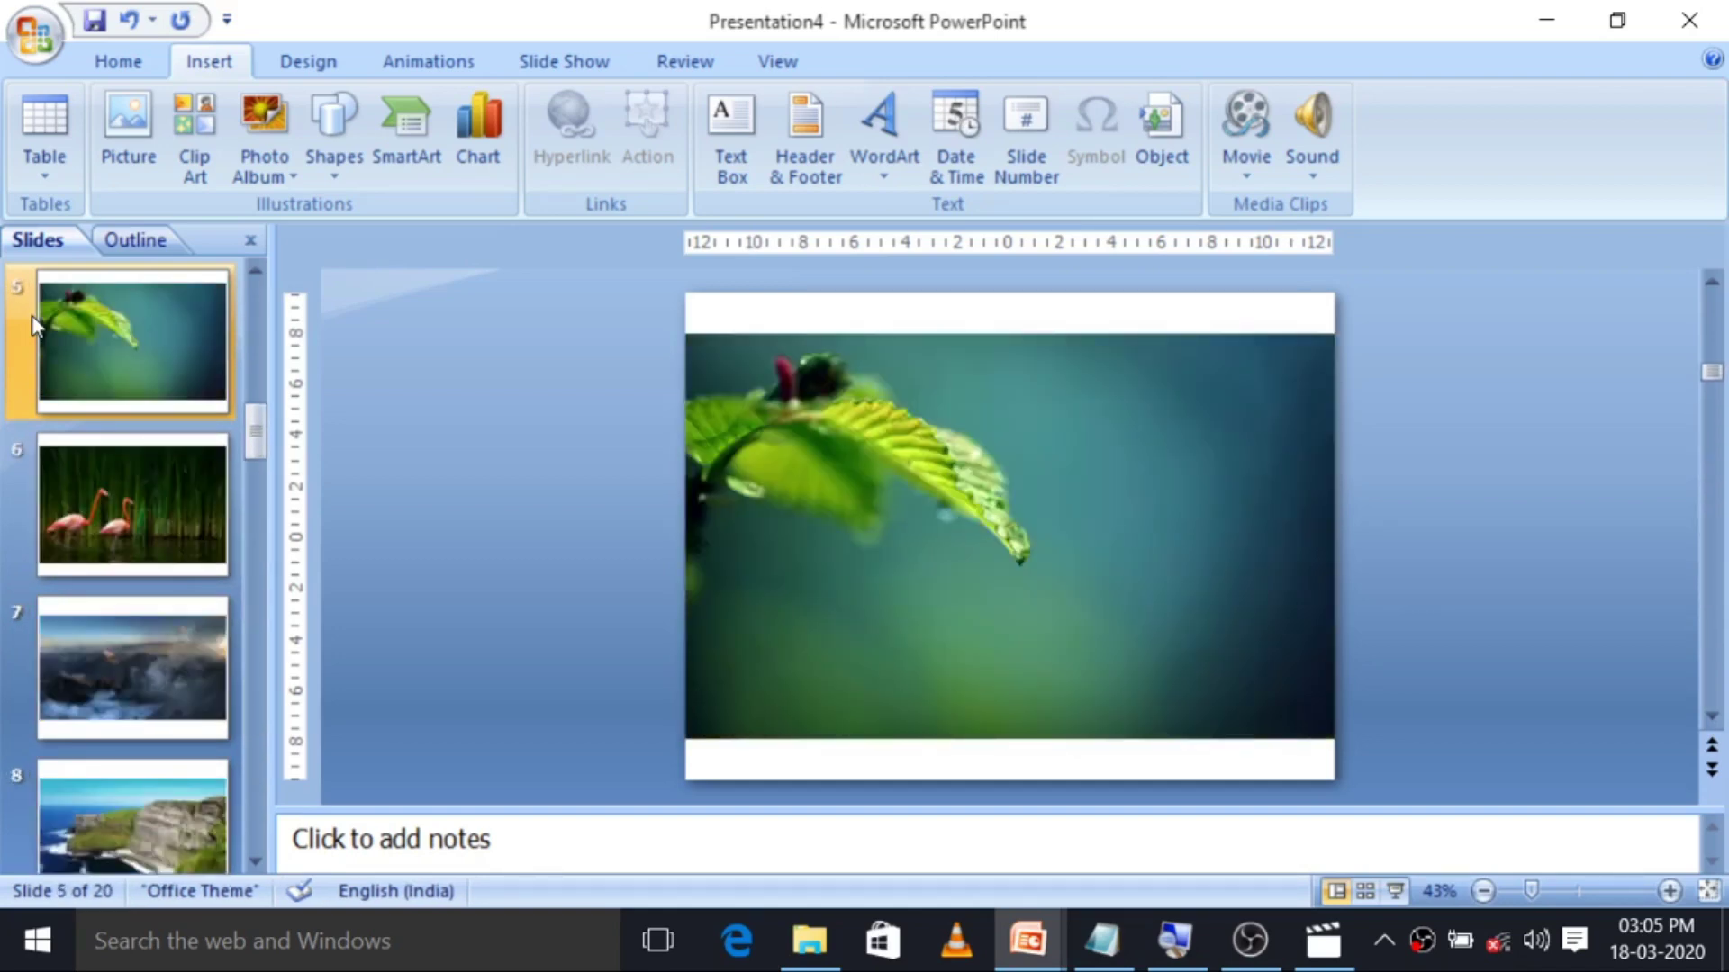
key("Up")
key("Up")
key("Up")
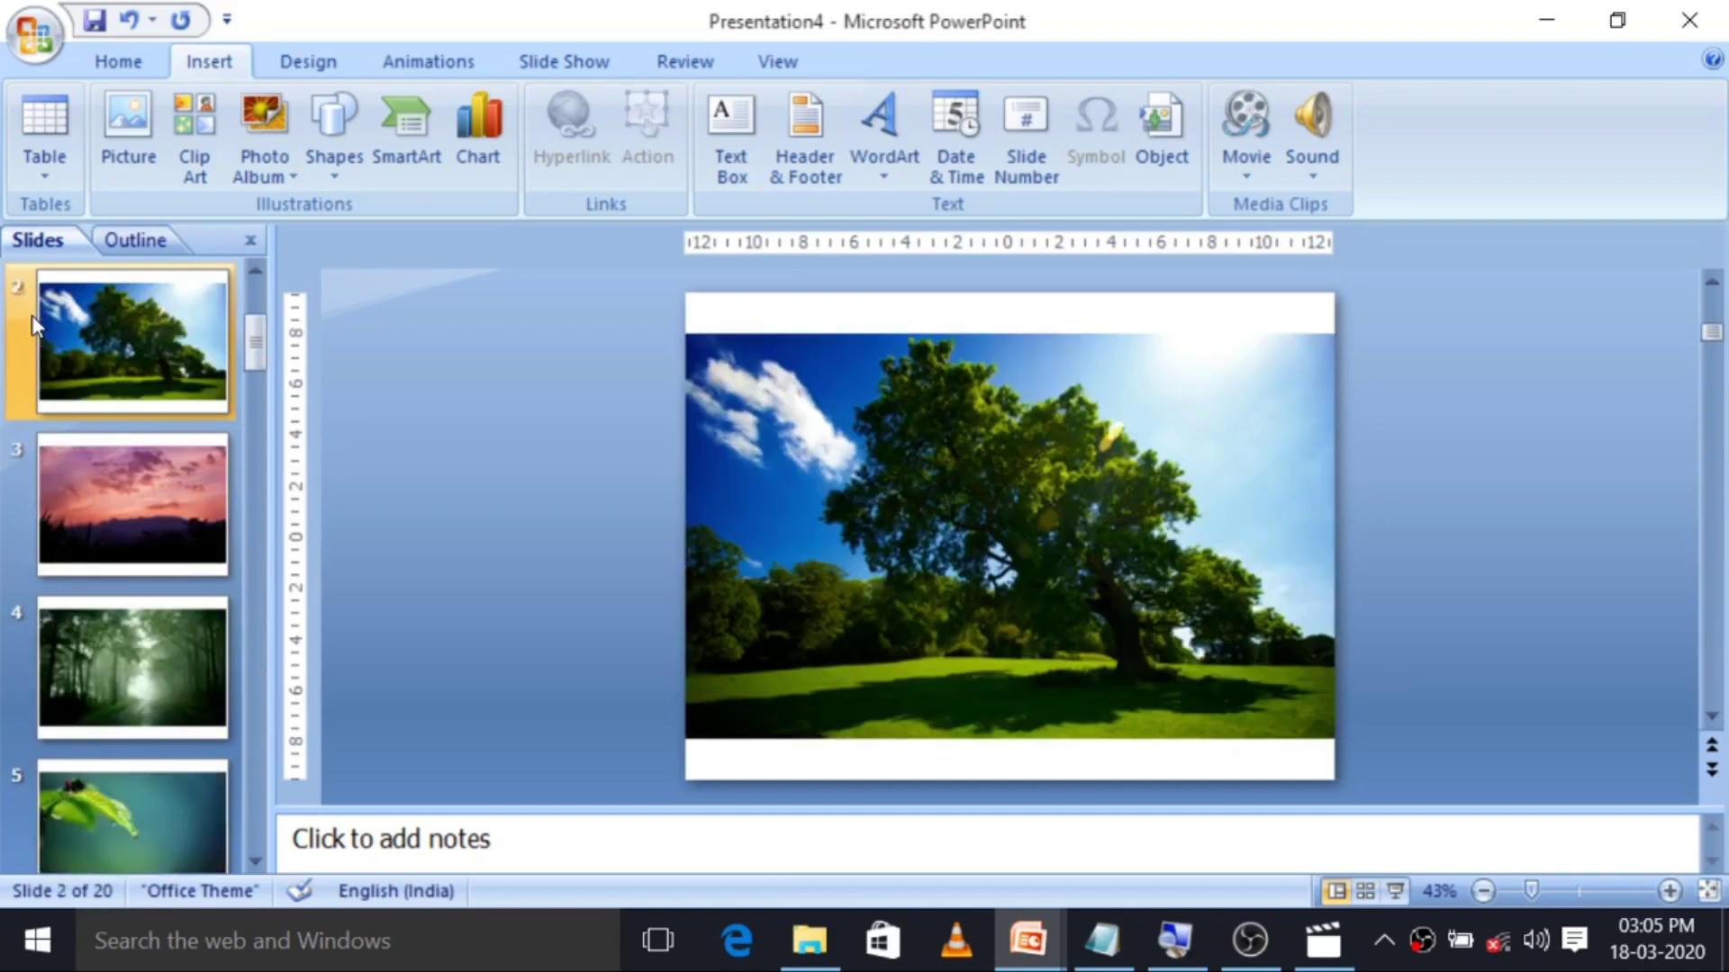
key("Up")
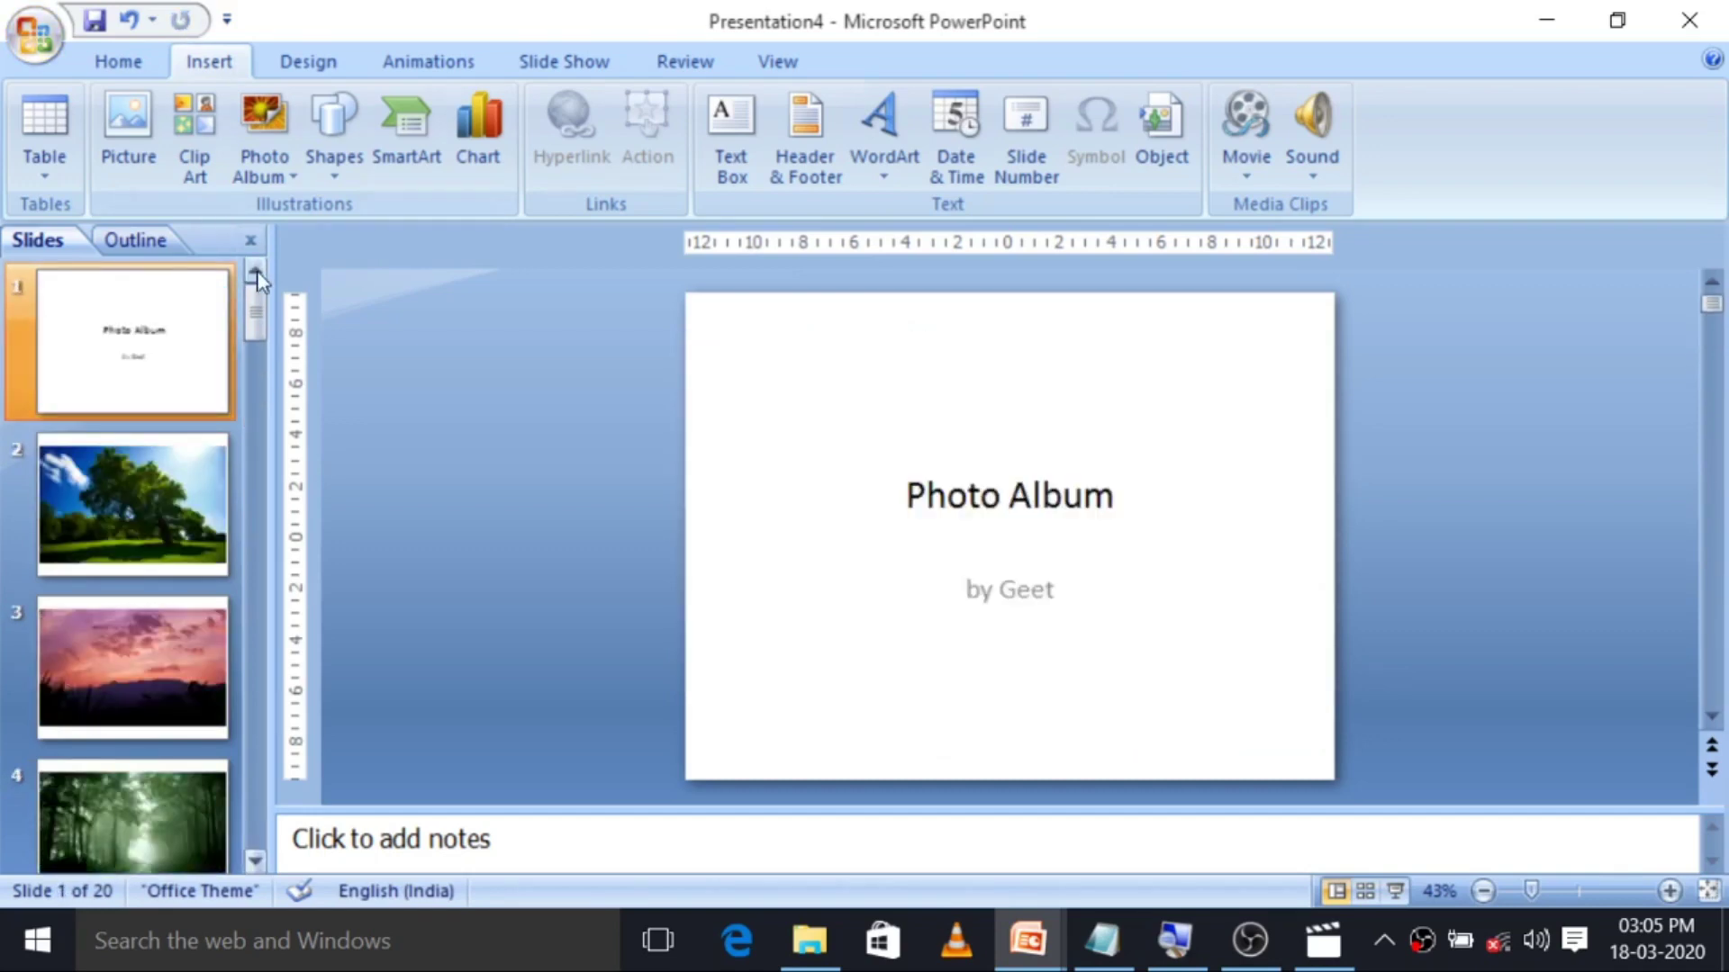
left_click(357, 170)
left_click(354, 166)
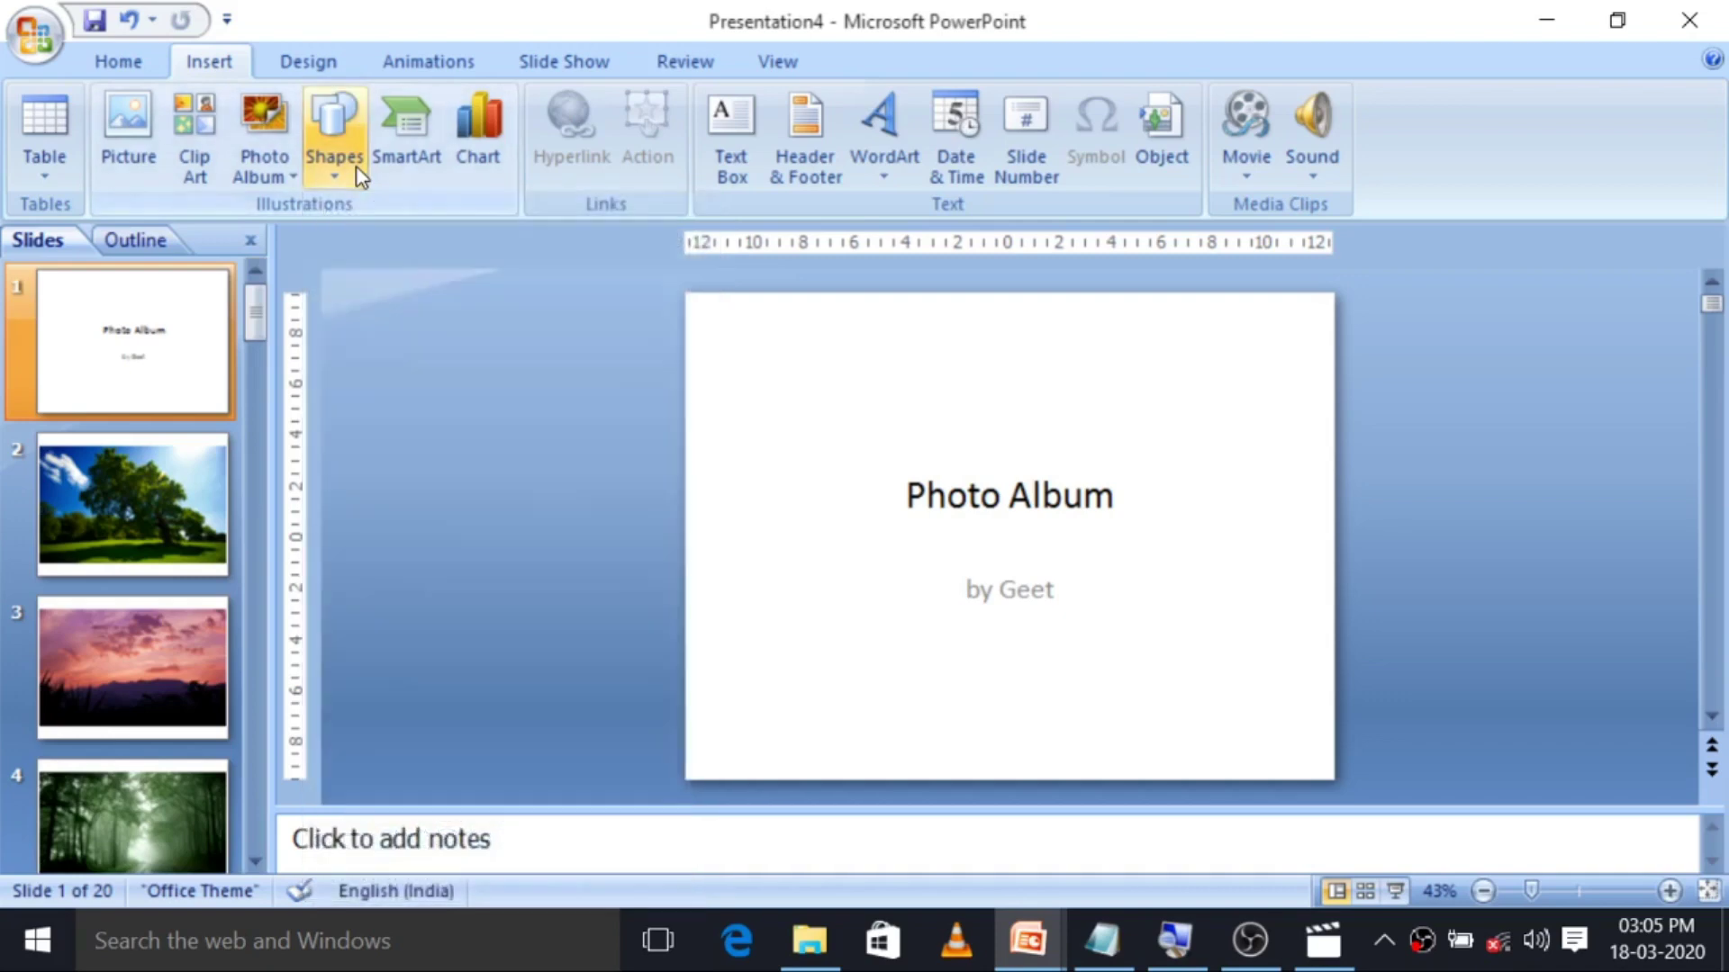
left_click(353, 164)
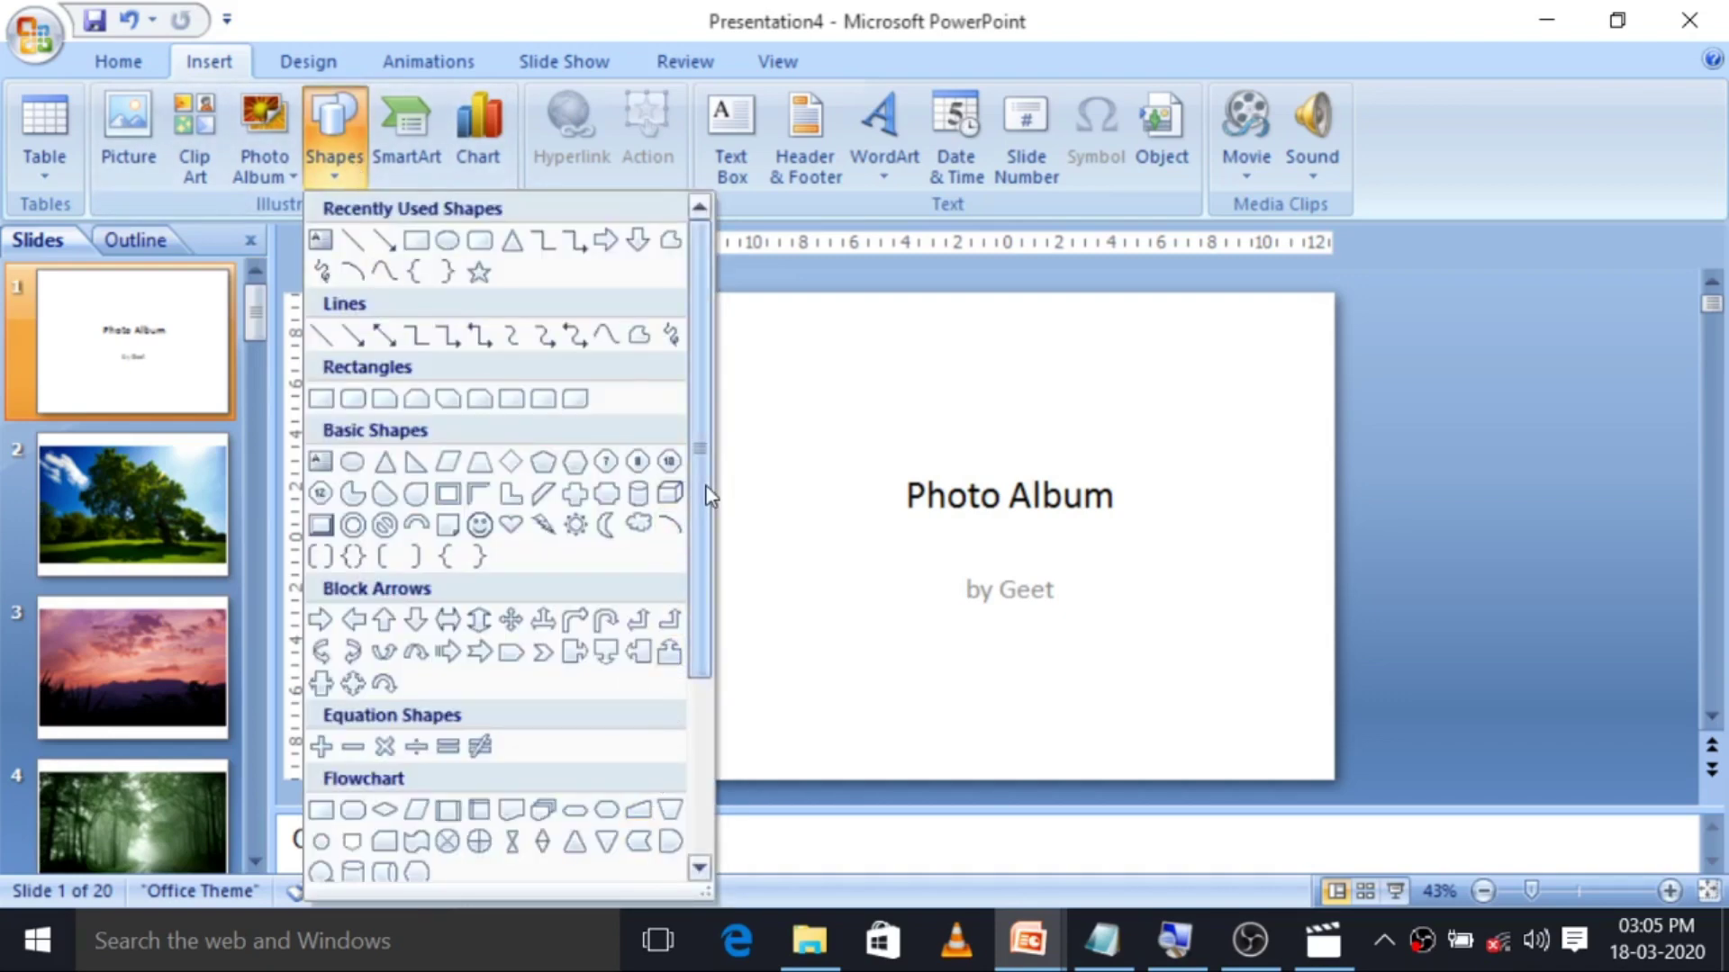
mouse_move(699, 522)
left_mouse_down()
mouse_move(754, 707)
mouse_move(807, 345)
left_mouse_up()
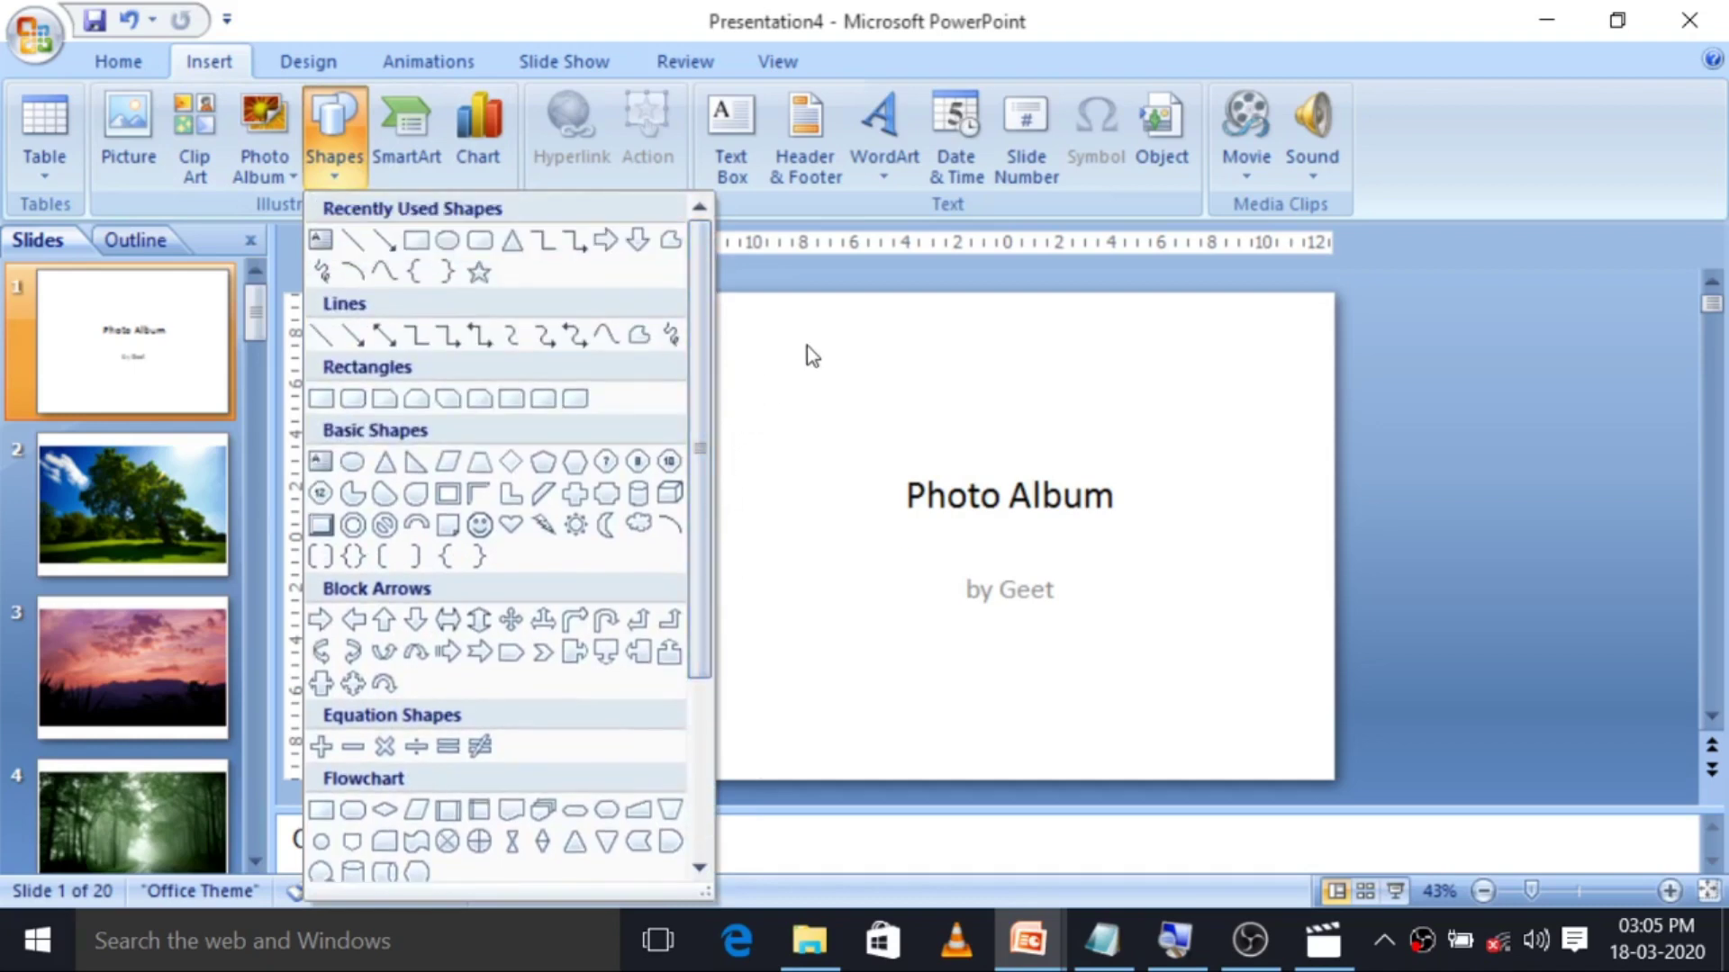
left_click(871, 283)
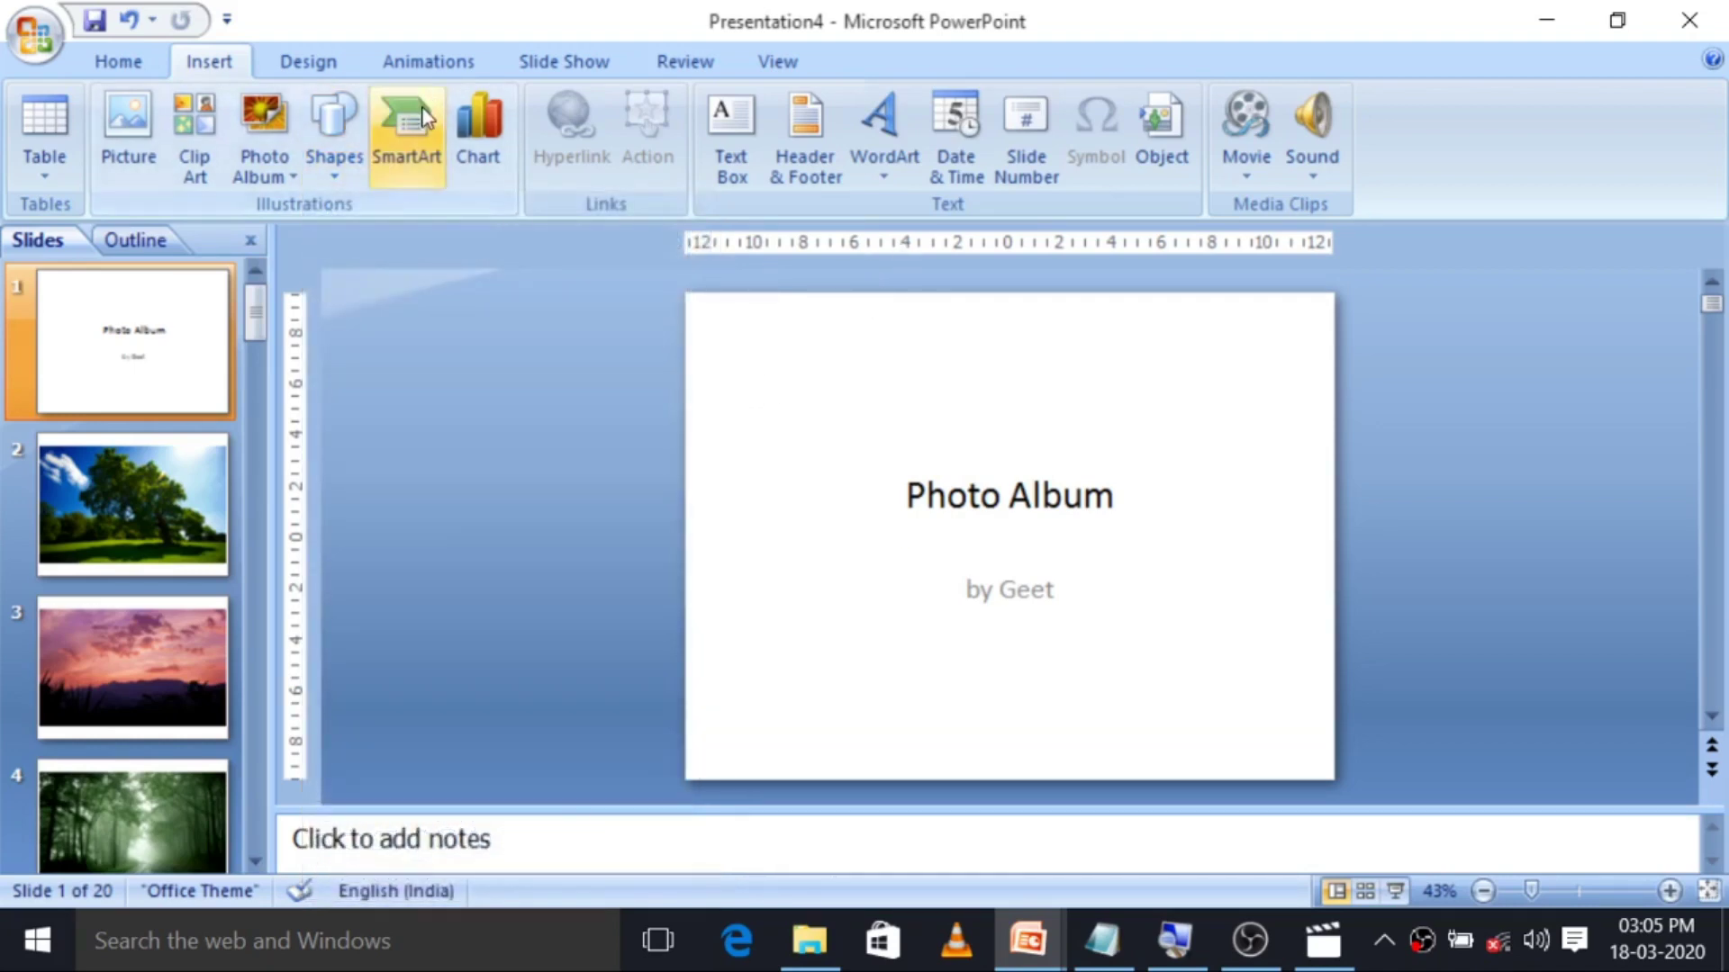
left_click(406, 135)
left_click(1384, 172)
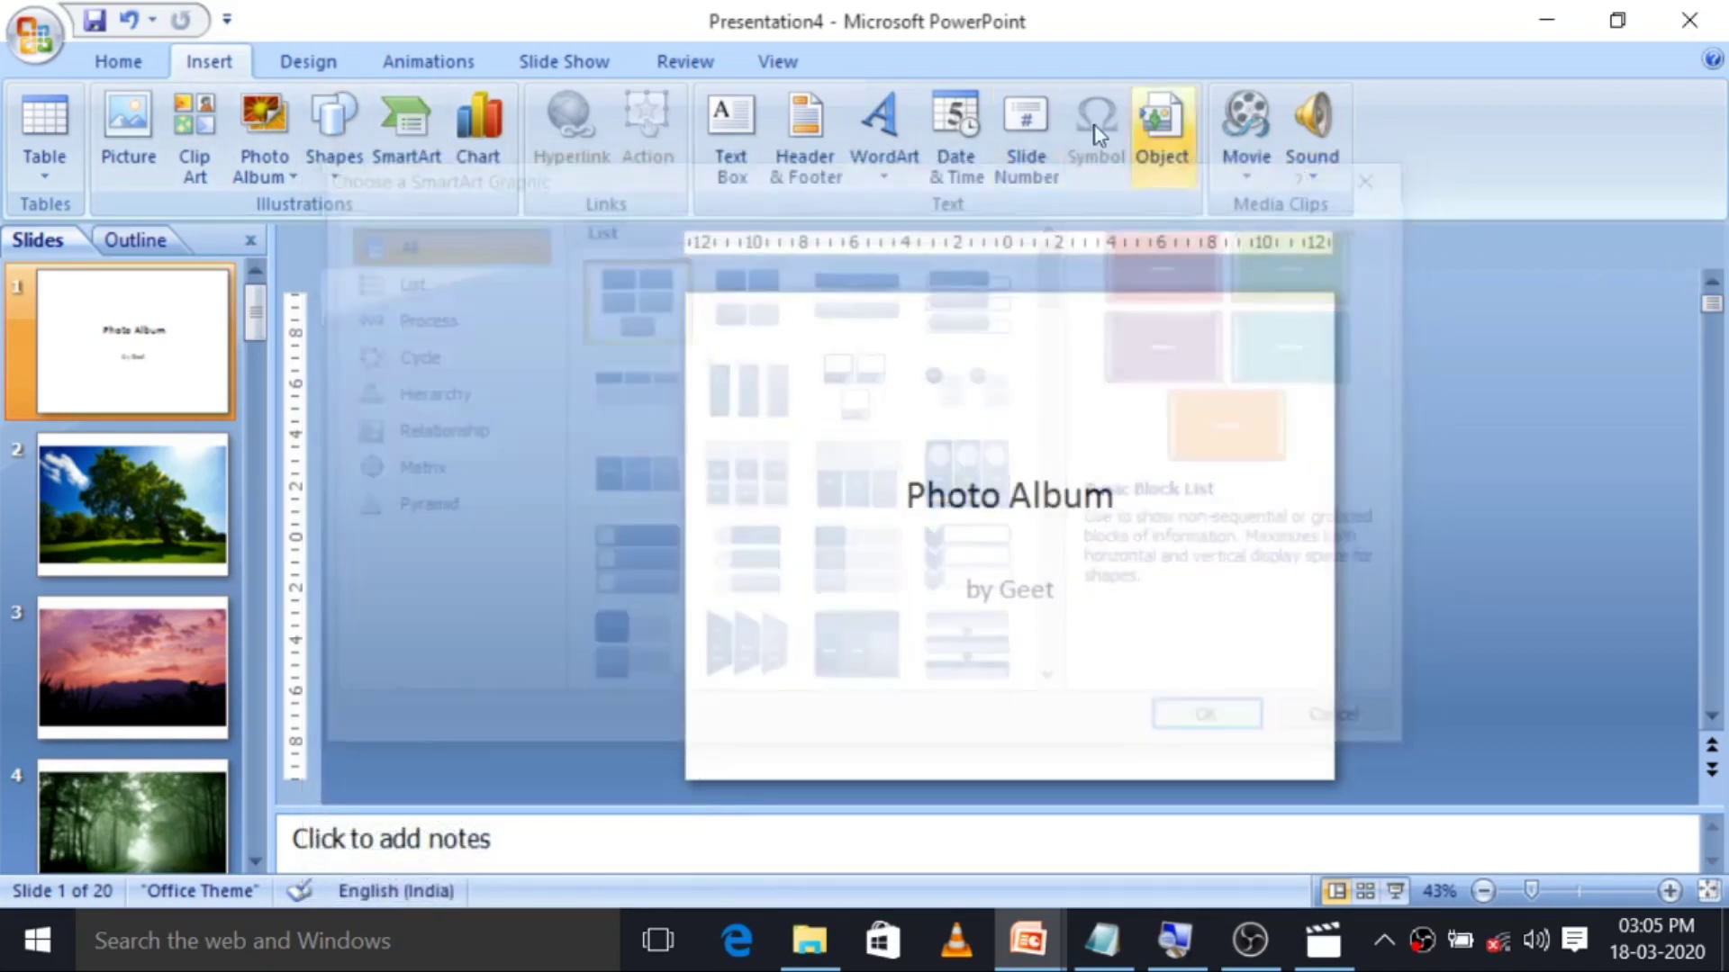
left_click(478, 126)
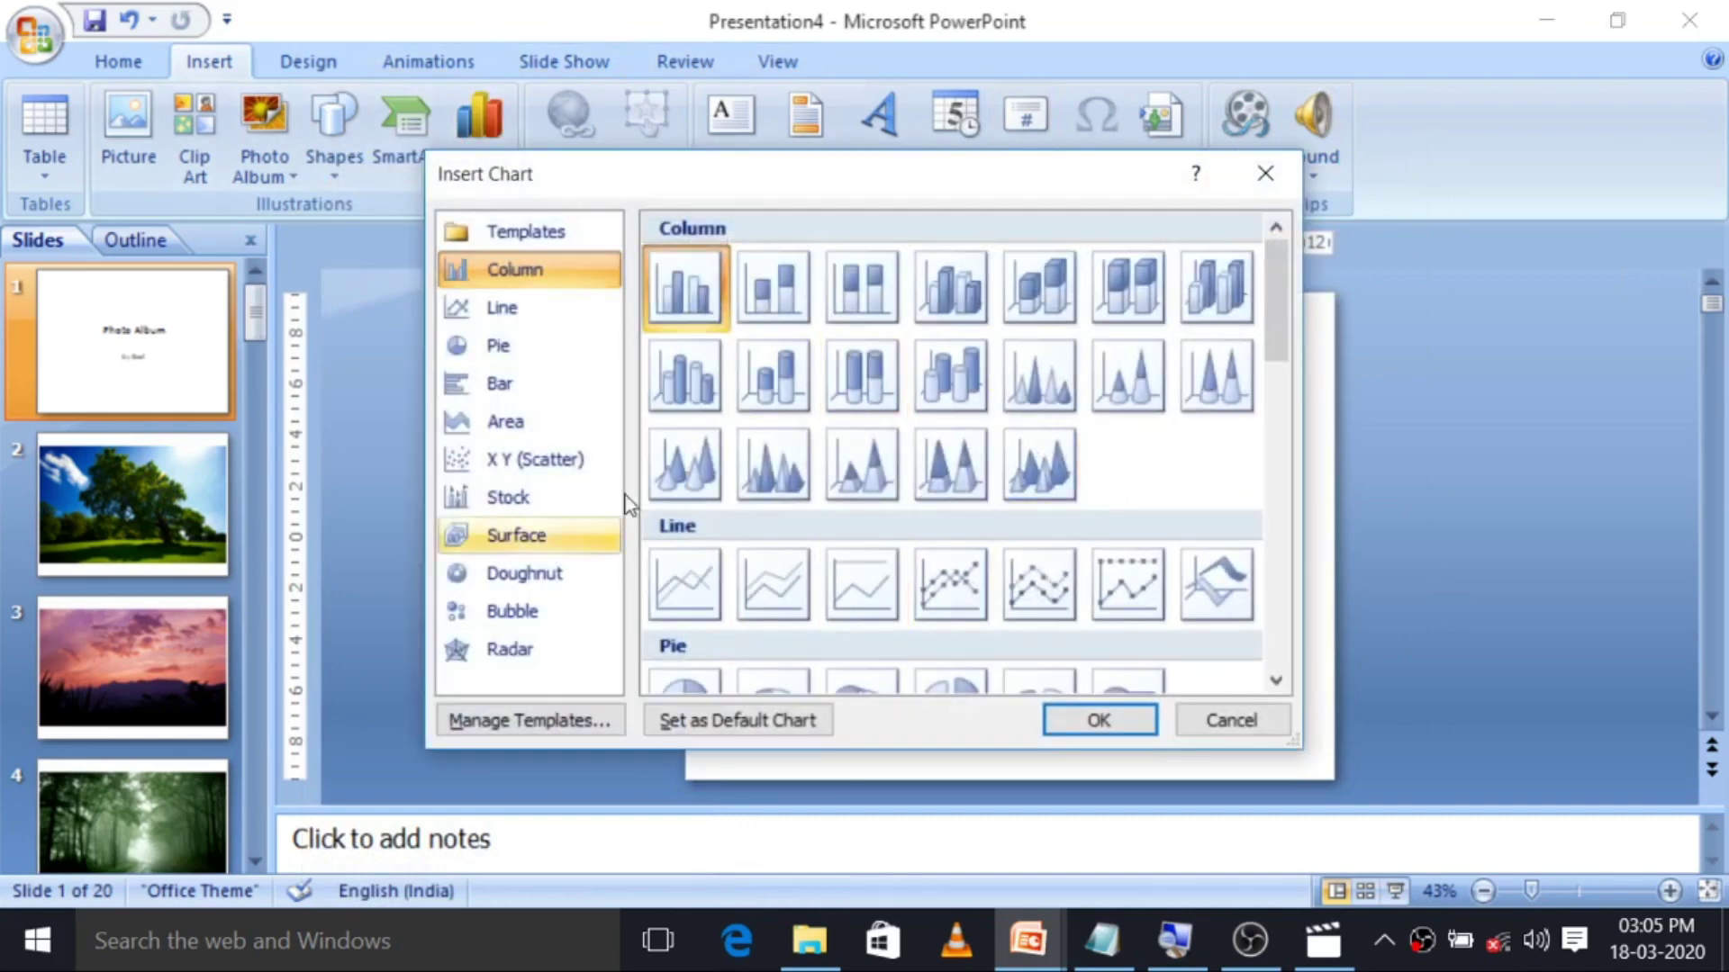
mouse_move(1276, 270)
left_mouse_down()
mouse_move(1311, 425)
mouse_move(1311, 245)
left_mouse_up()
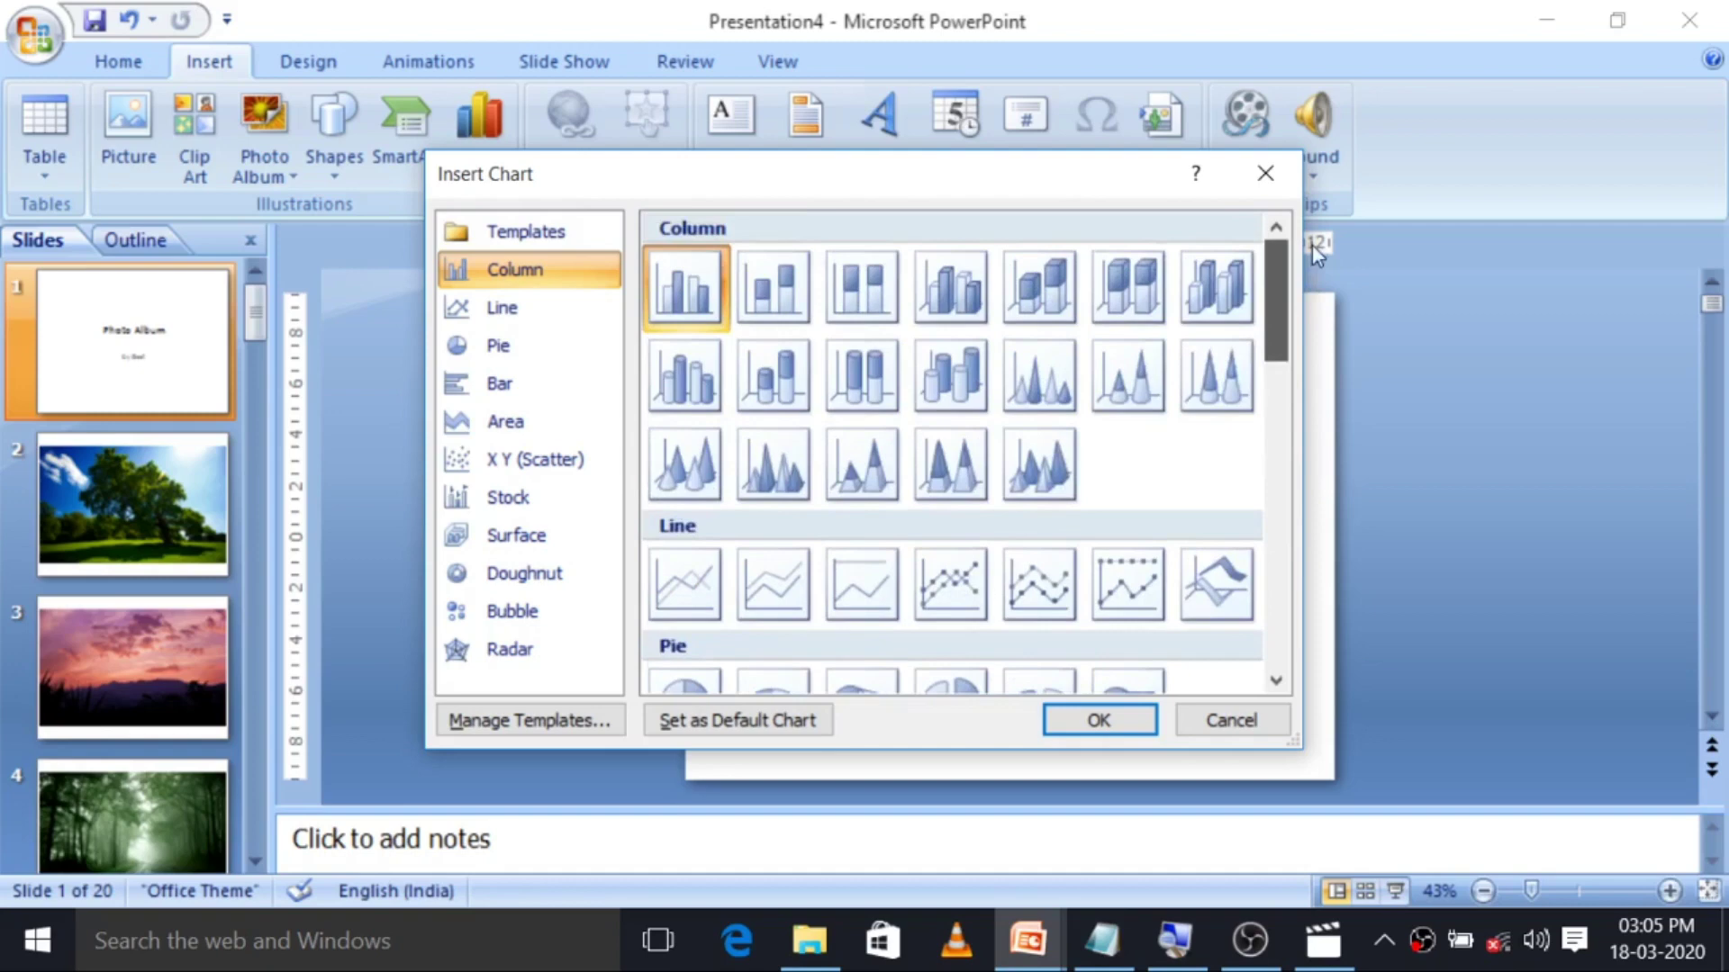
left_click(1265, 172)
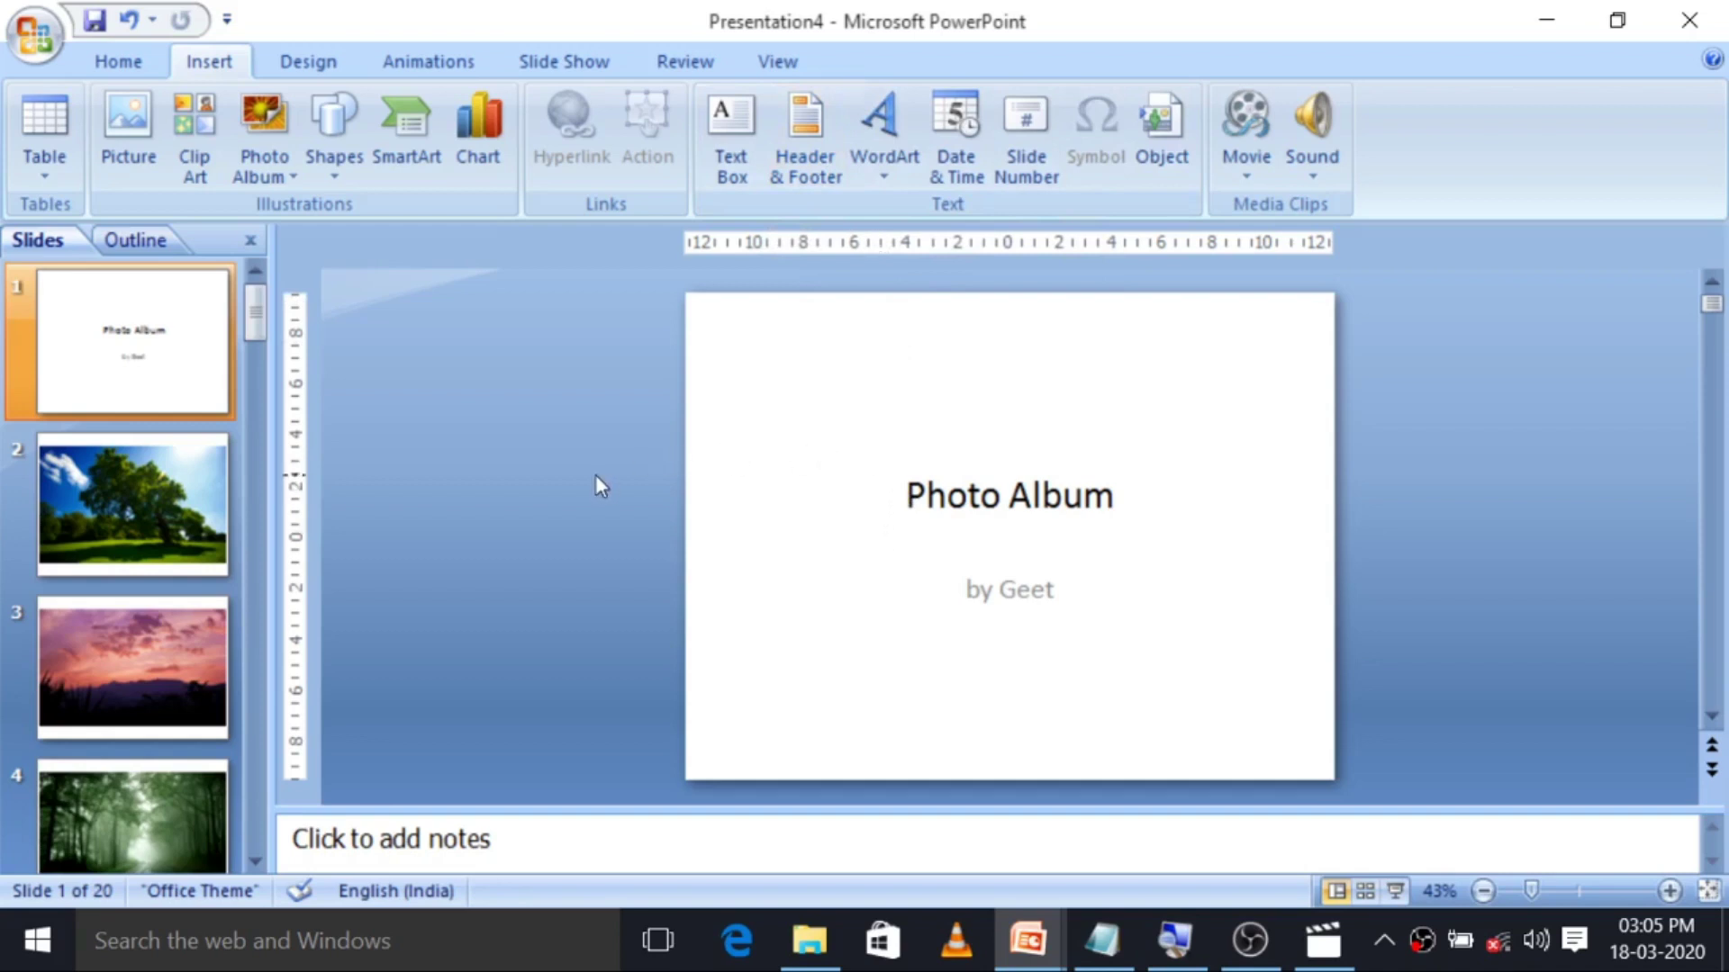
Open the Header and Footer dialog from Insert and move it aside.
scroll(592, 500, "down", 2)
scroll(608, 531, "up", 2)
left_click(808, 117)
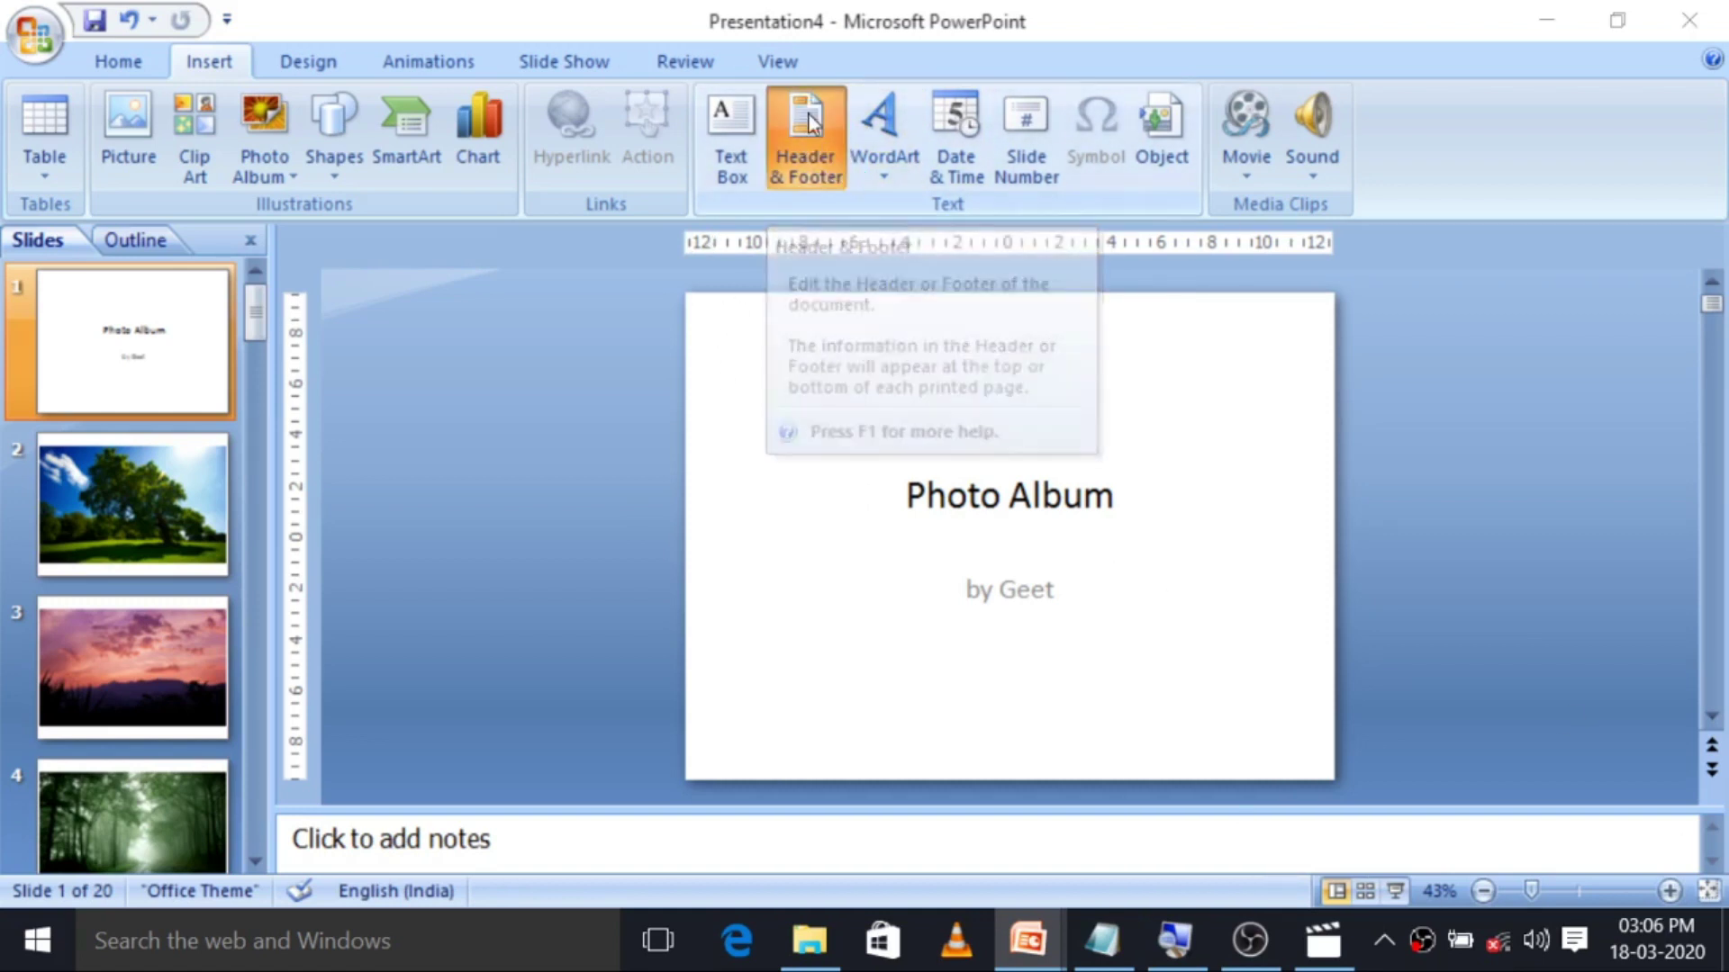
left_click_drag(804, 203, 750, 186)
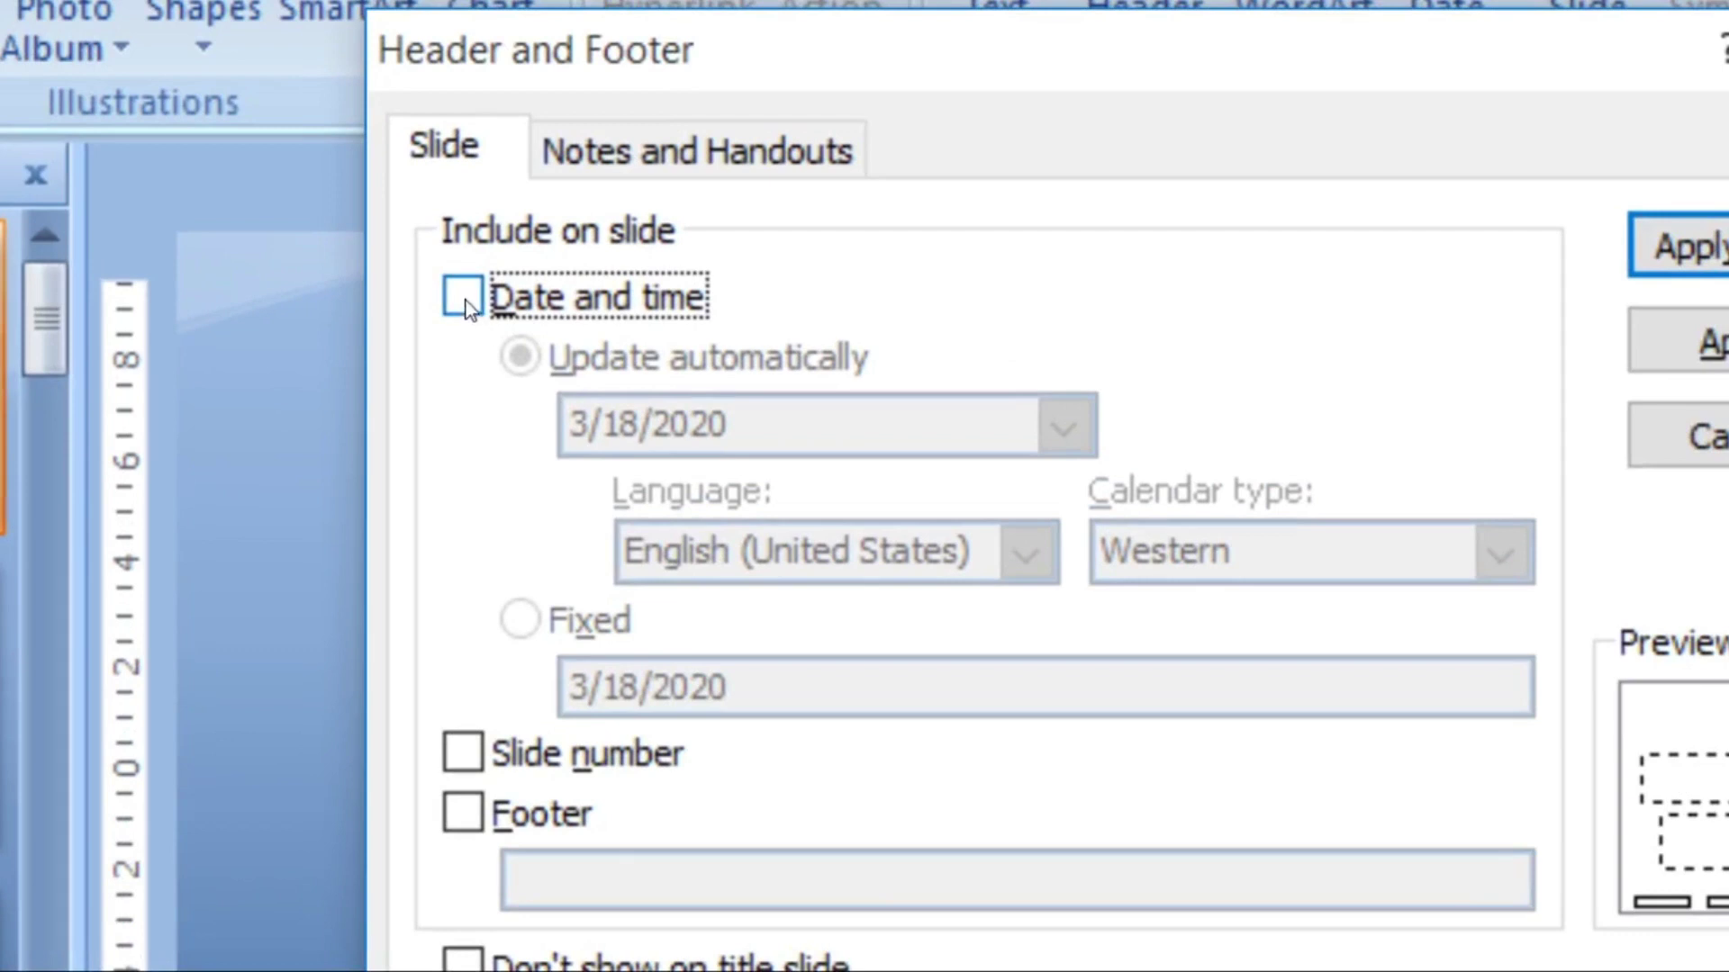
Tick an automatically updating 3/18/2020 date and time, and tick Slide number.
left_click(463, 300)
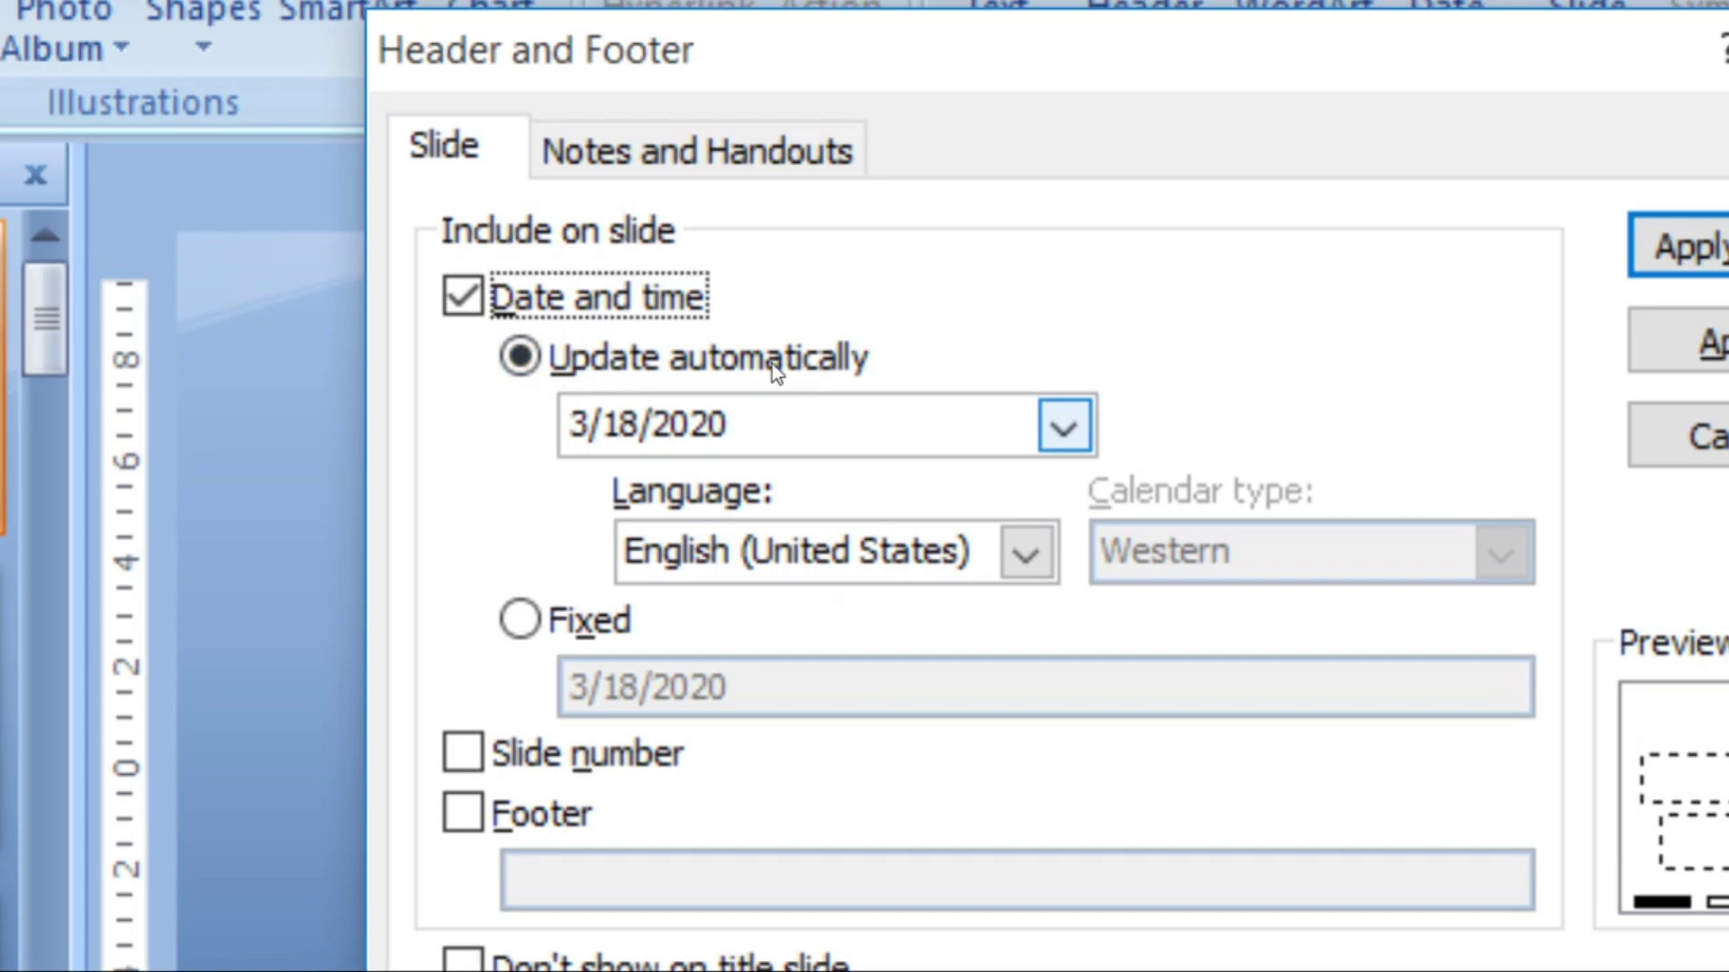
key("Tab")
key("Tab")
key("alt+Down")
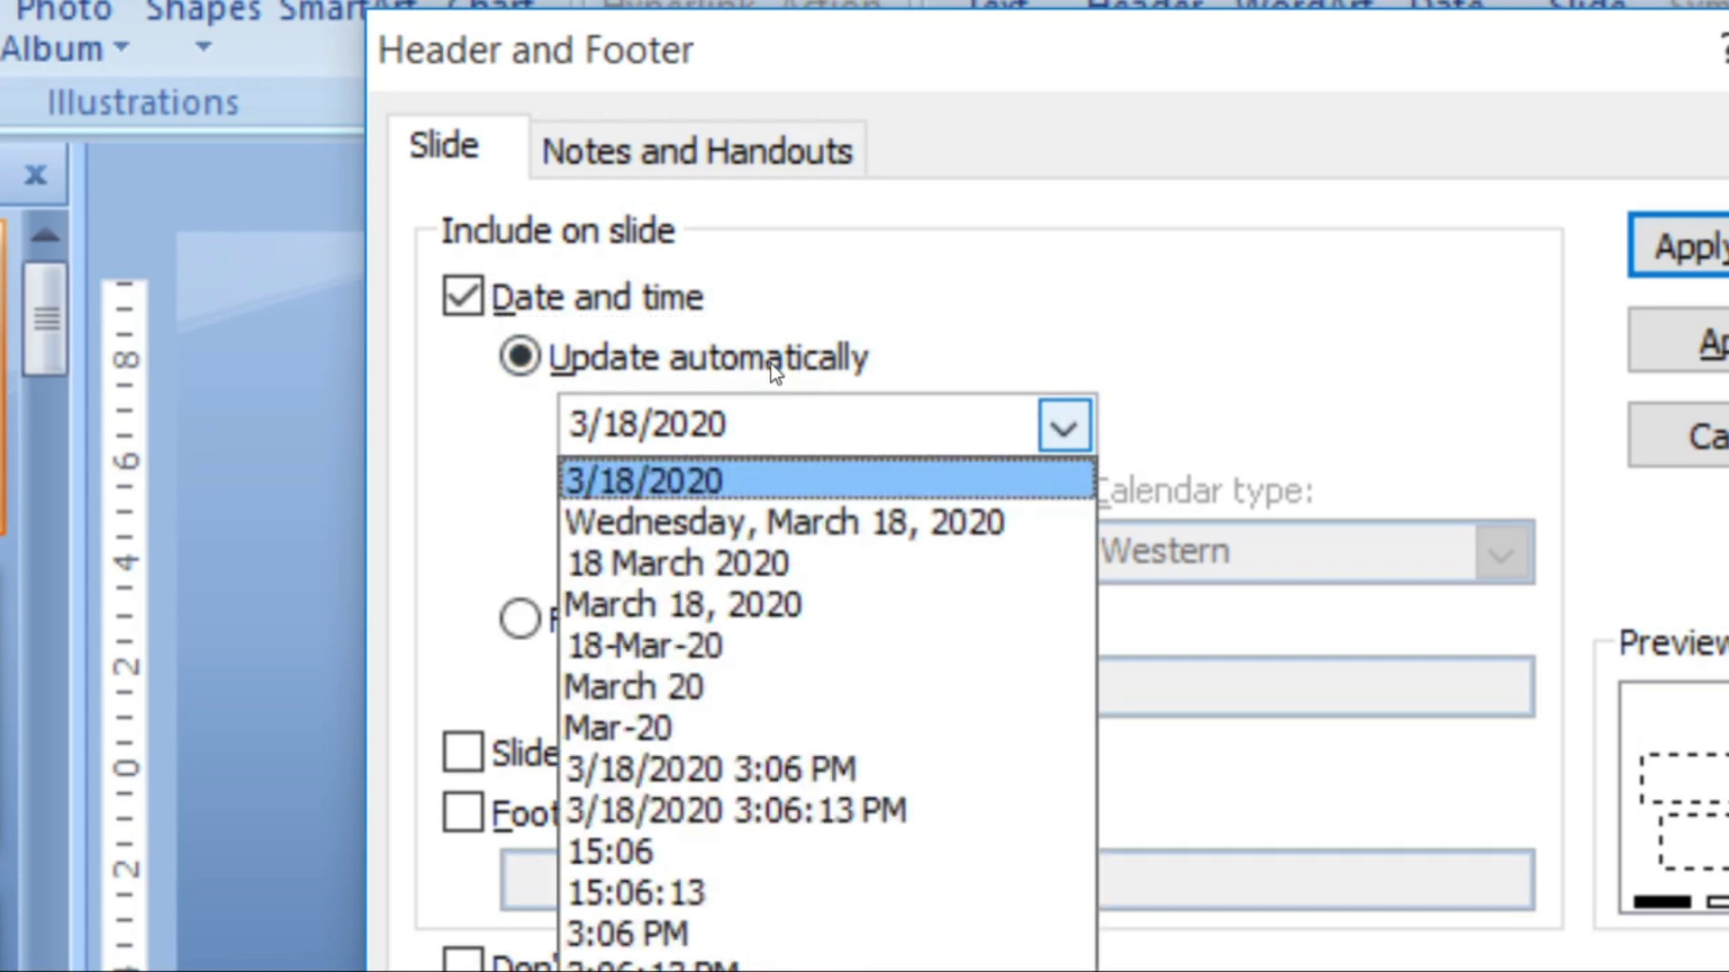
key("alt+Up")
key("alt+Down")
key("Down")
key("Down")
key("Down")
key("Down")
key("Down")
key("Down")
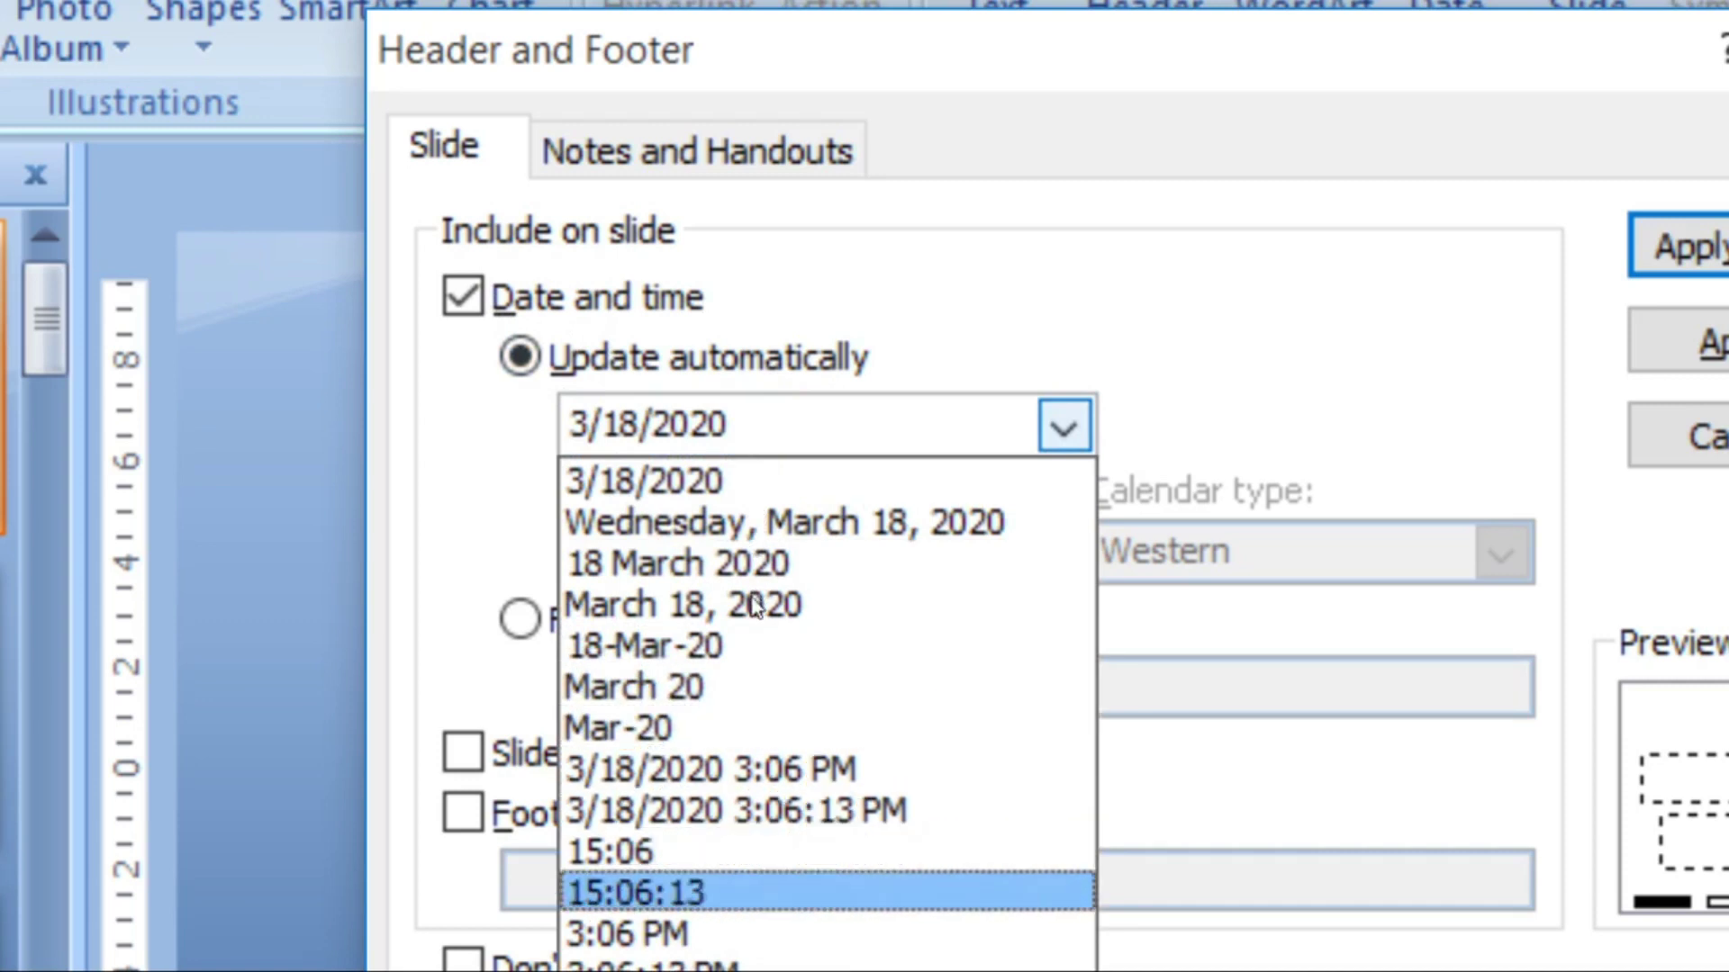
key("Down")
key("Down")
key("Up")
key("Up")
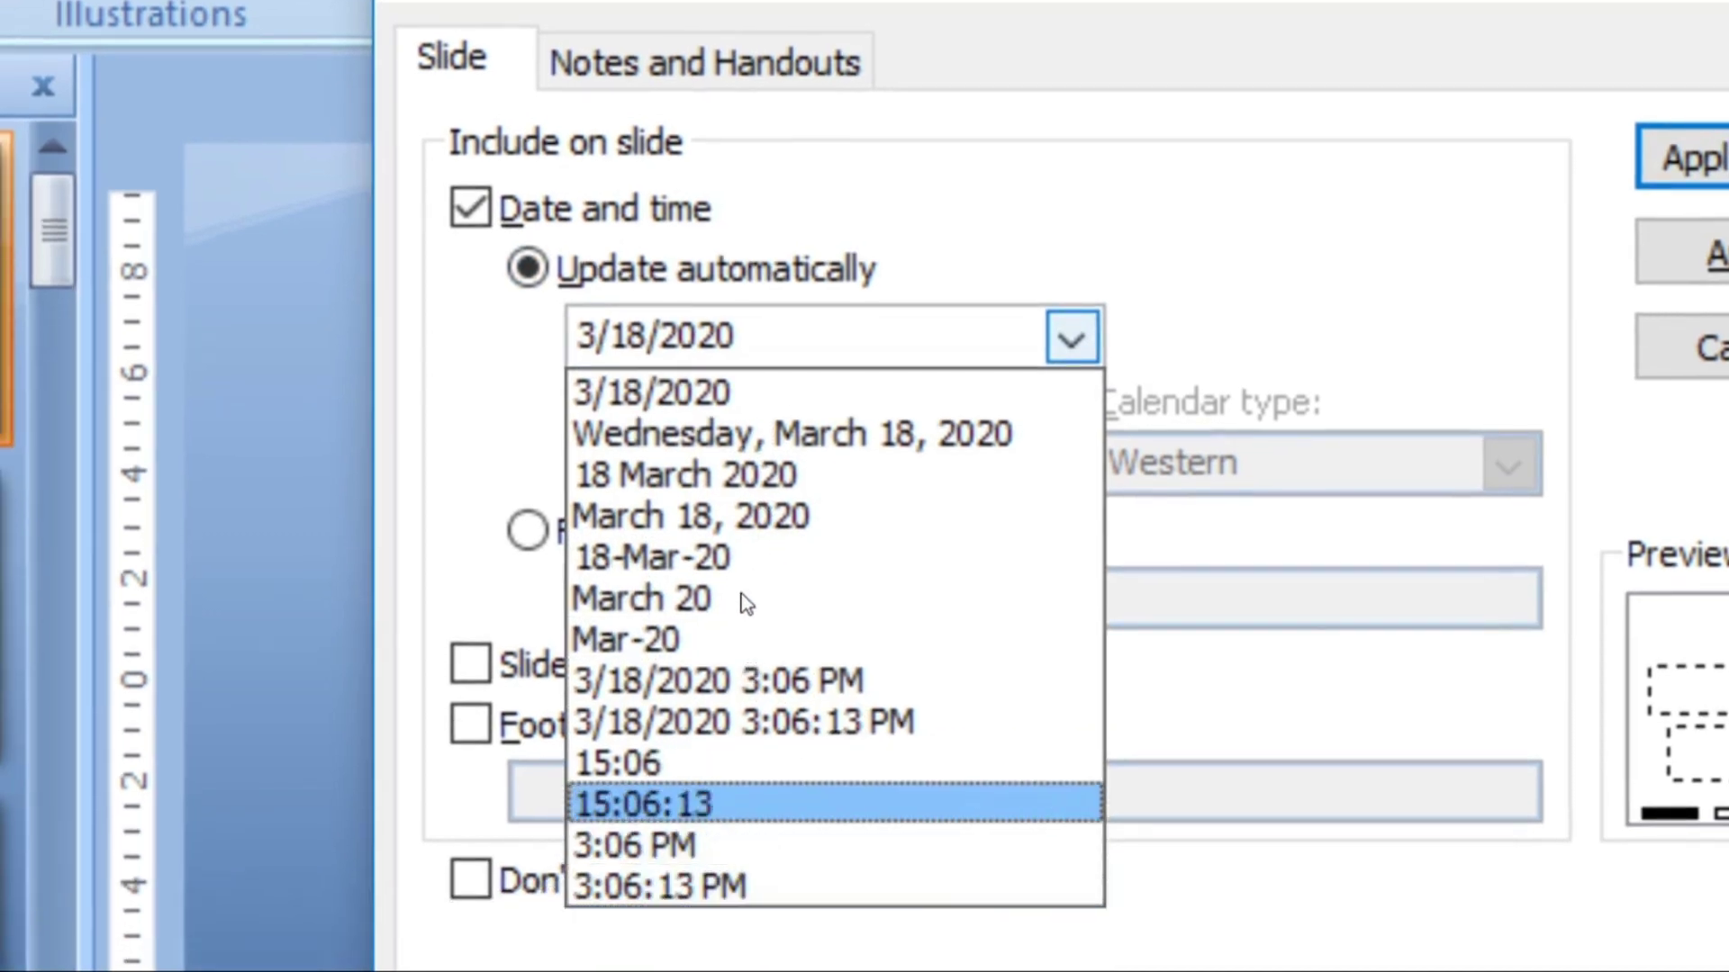
key("Up")
key("Up")
key("Up")
key("Up")
key("Up")
key("Up")
key("Down")
key("Down")
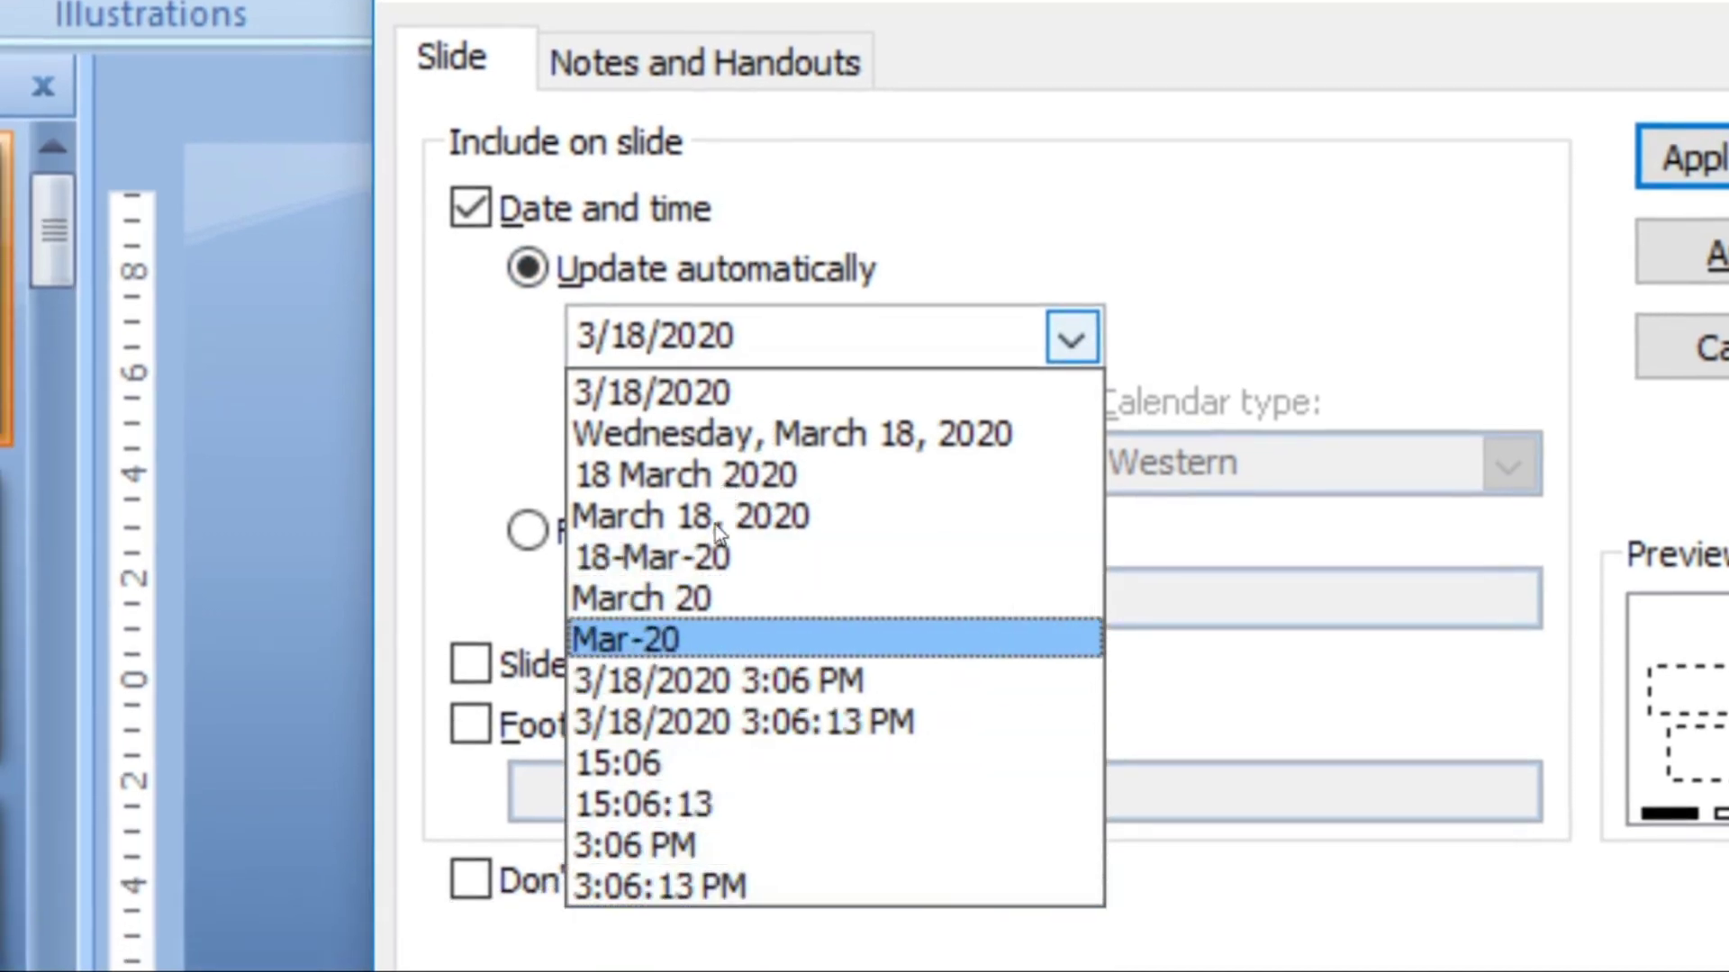
key("Up")
key("Up")
key("Up")
key("Down")
key("Down")
key("Down")
key("Down")
key("Down")
key("Down")
key("Down")
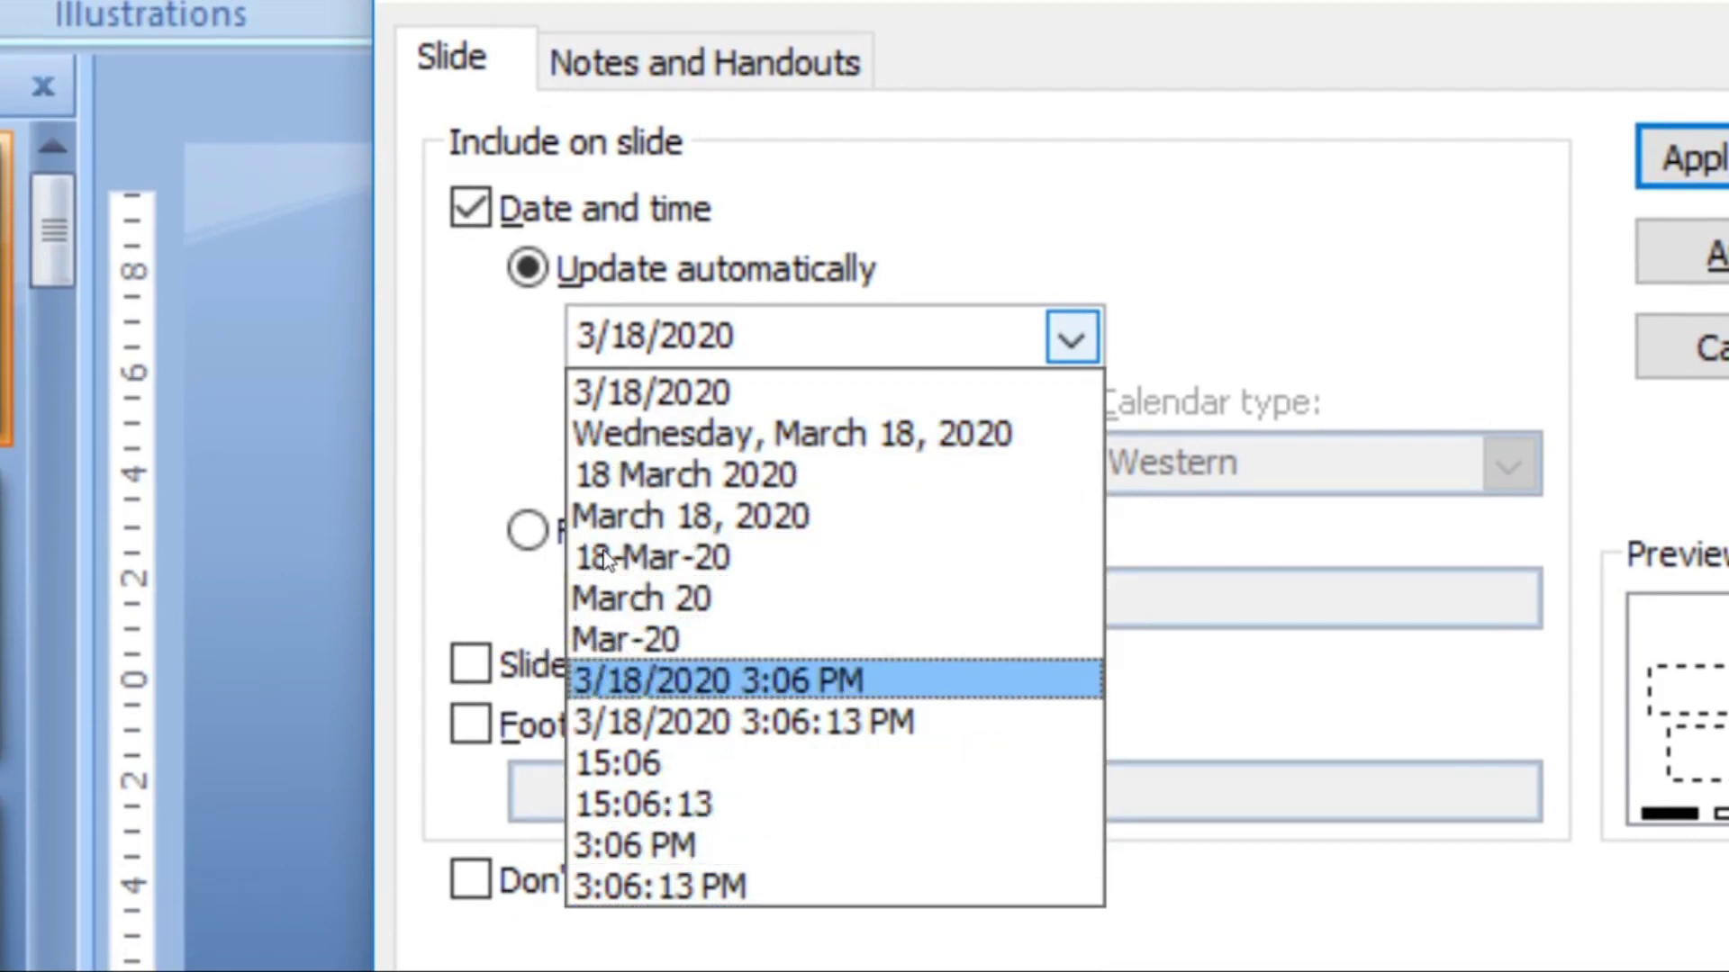
left_click(704, 340)
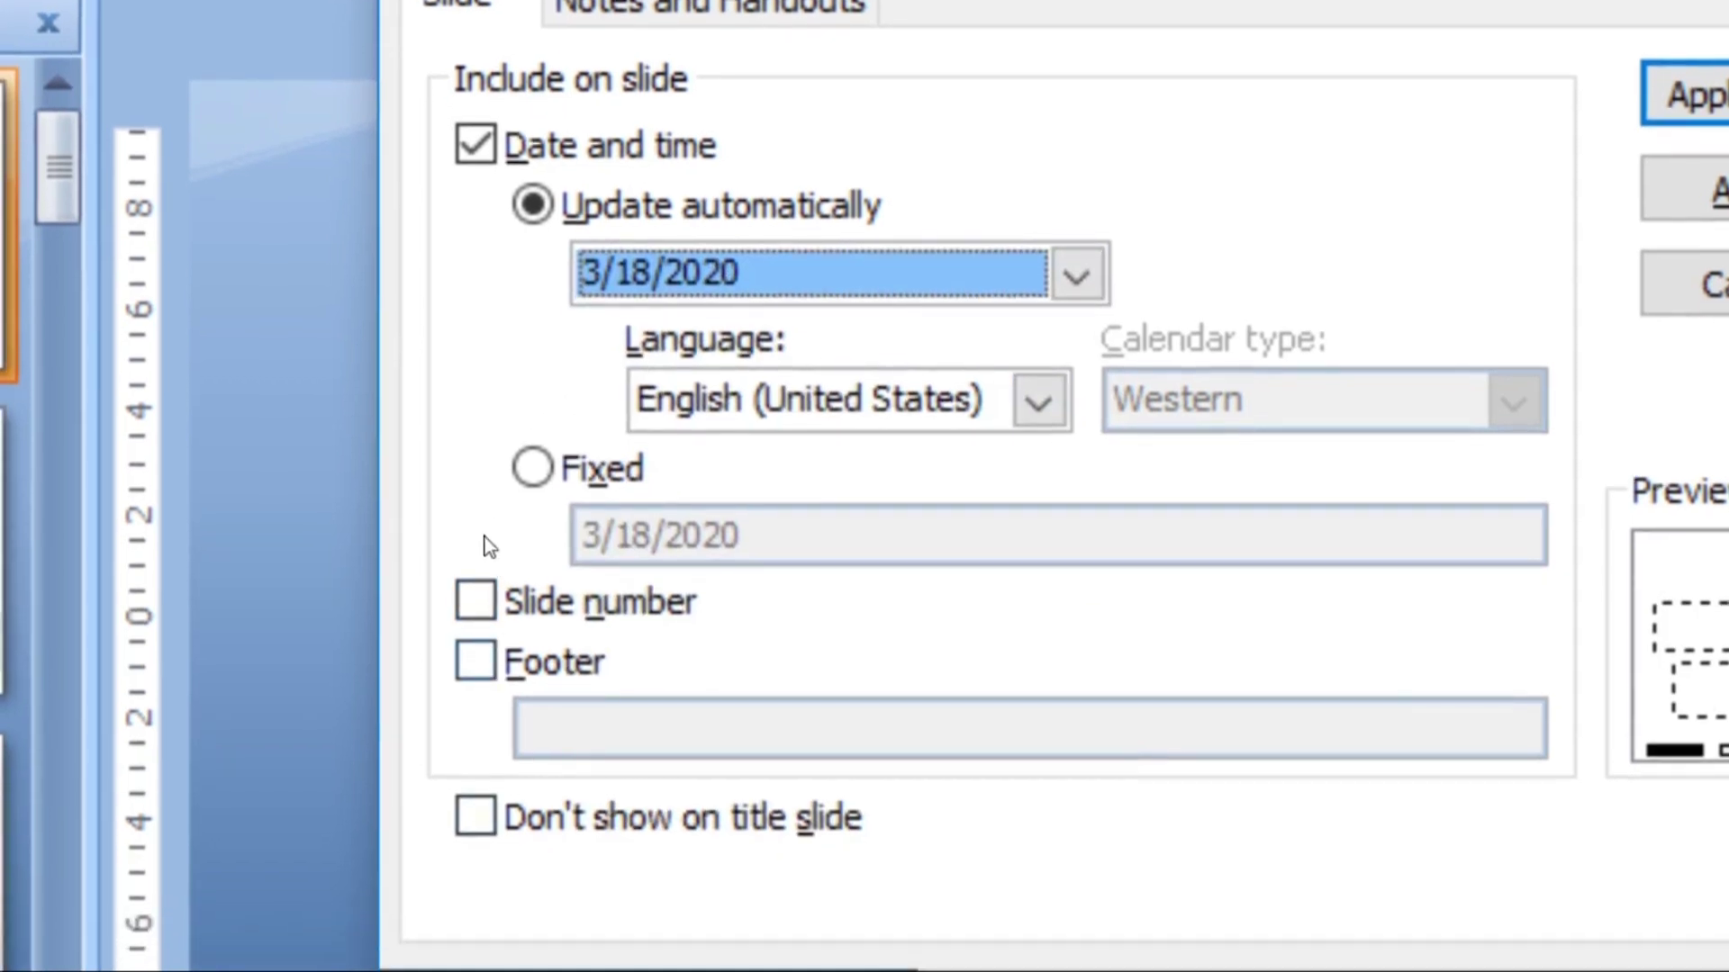
key("alt+n")
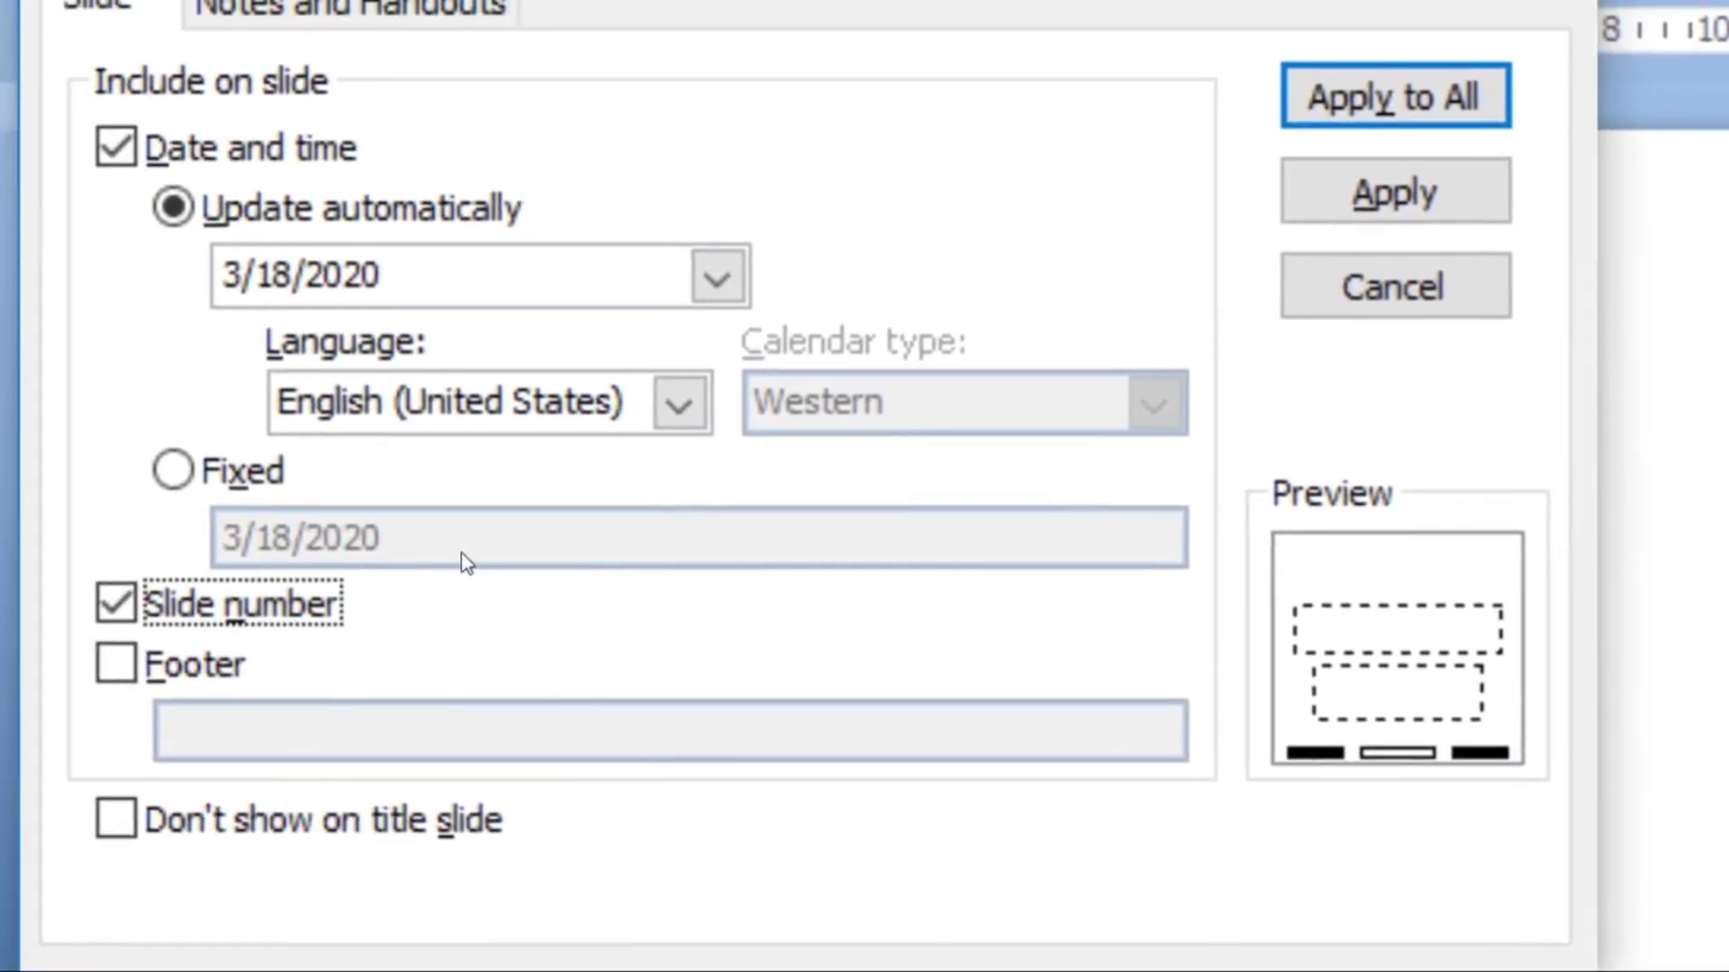
Add the footer 'Geetanksh IT Calss' with slide numbers and apply it to all slides.
key("space")
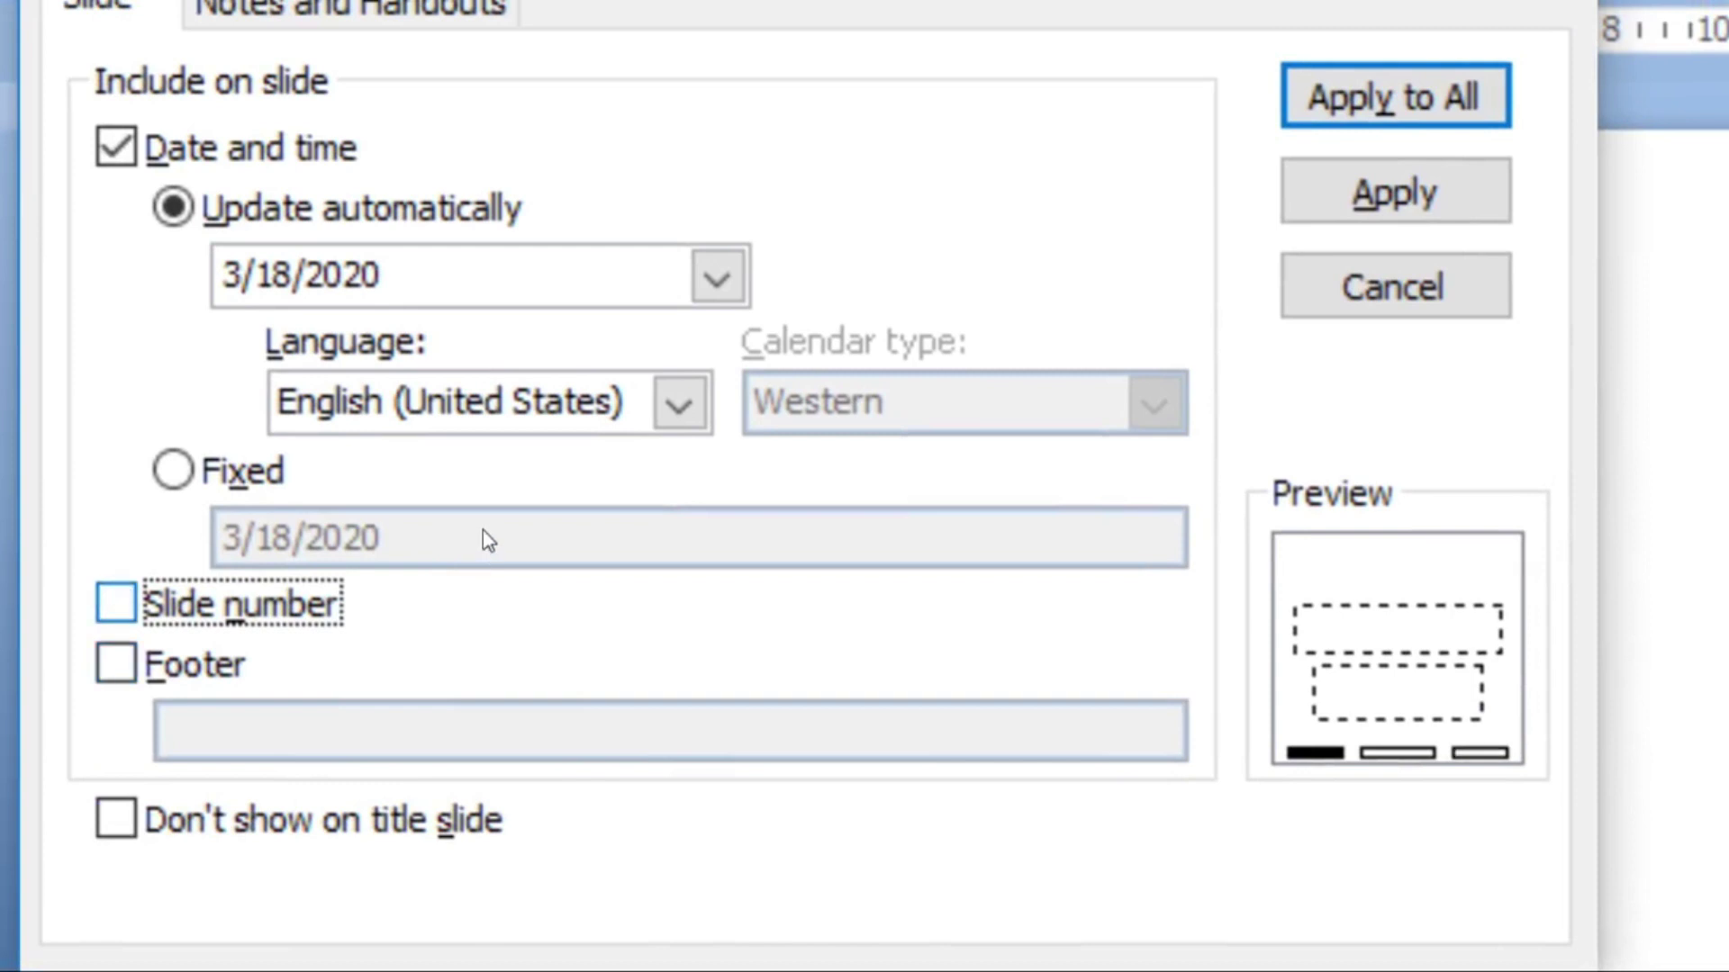
key("space")
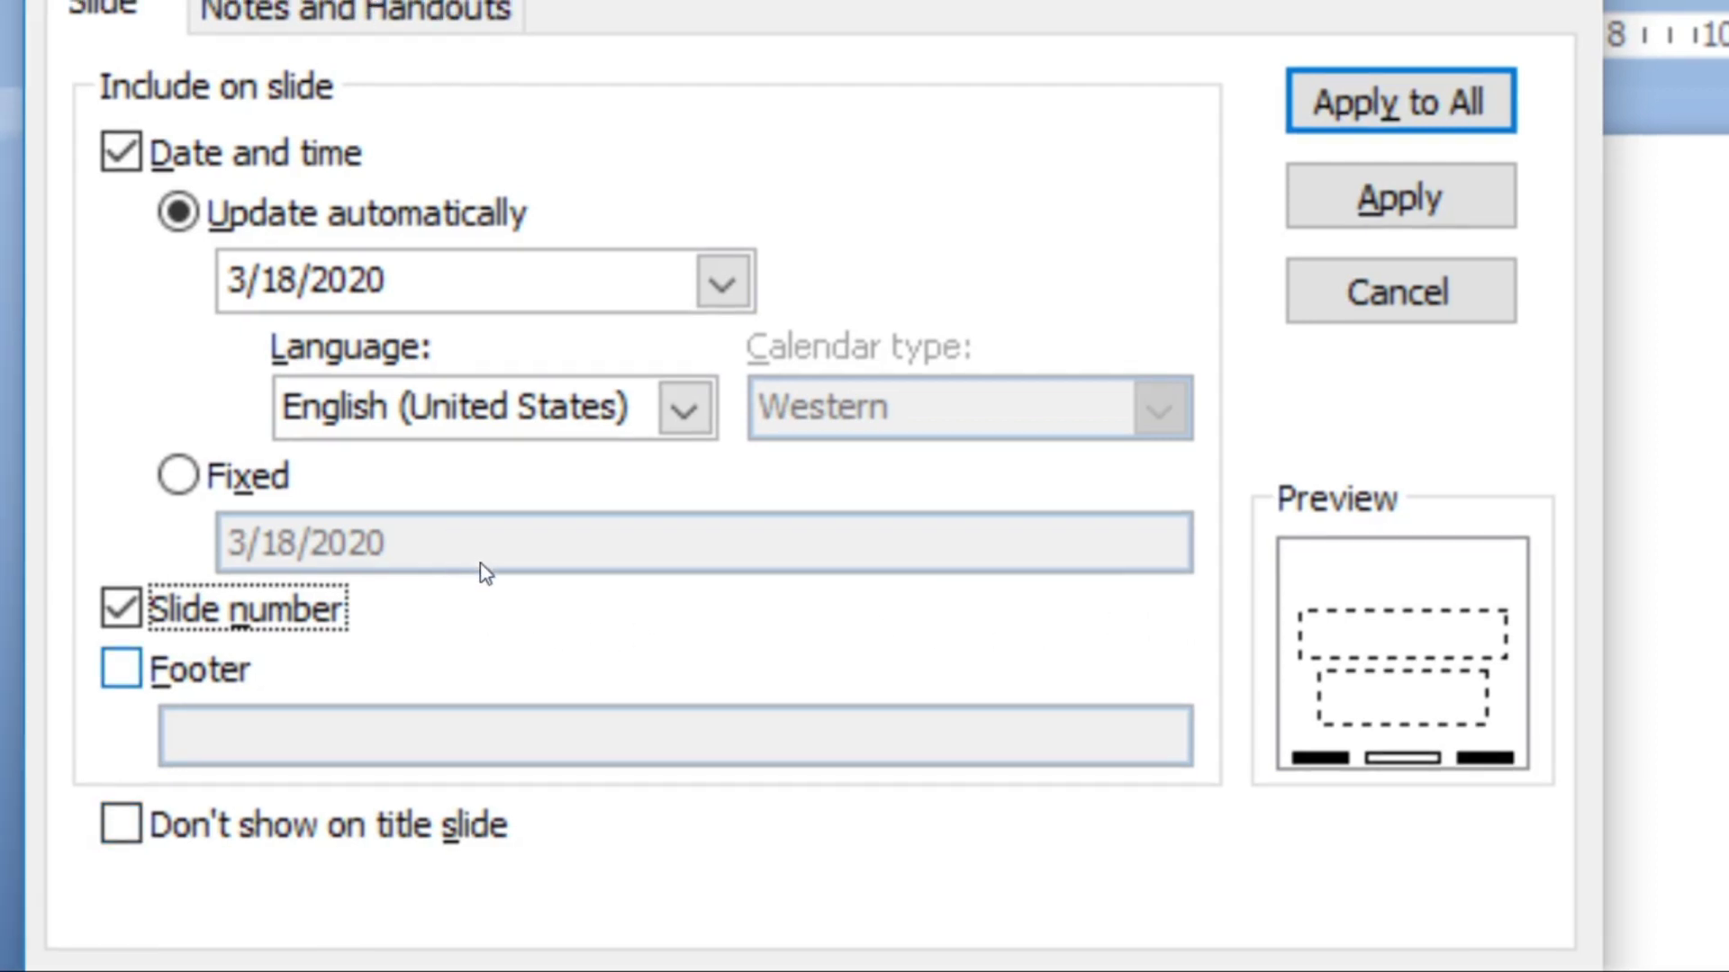
key("Tab")
key("space")
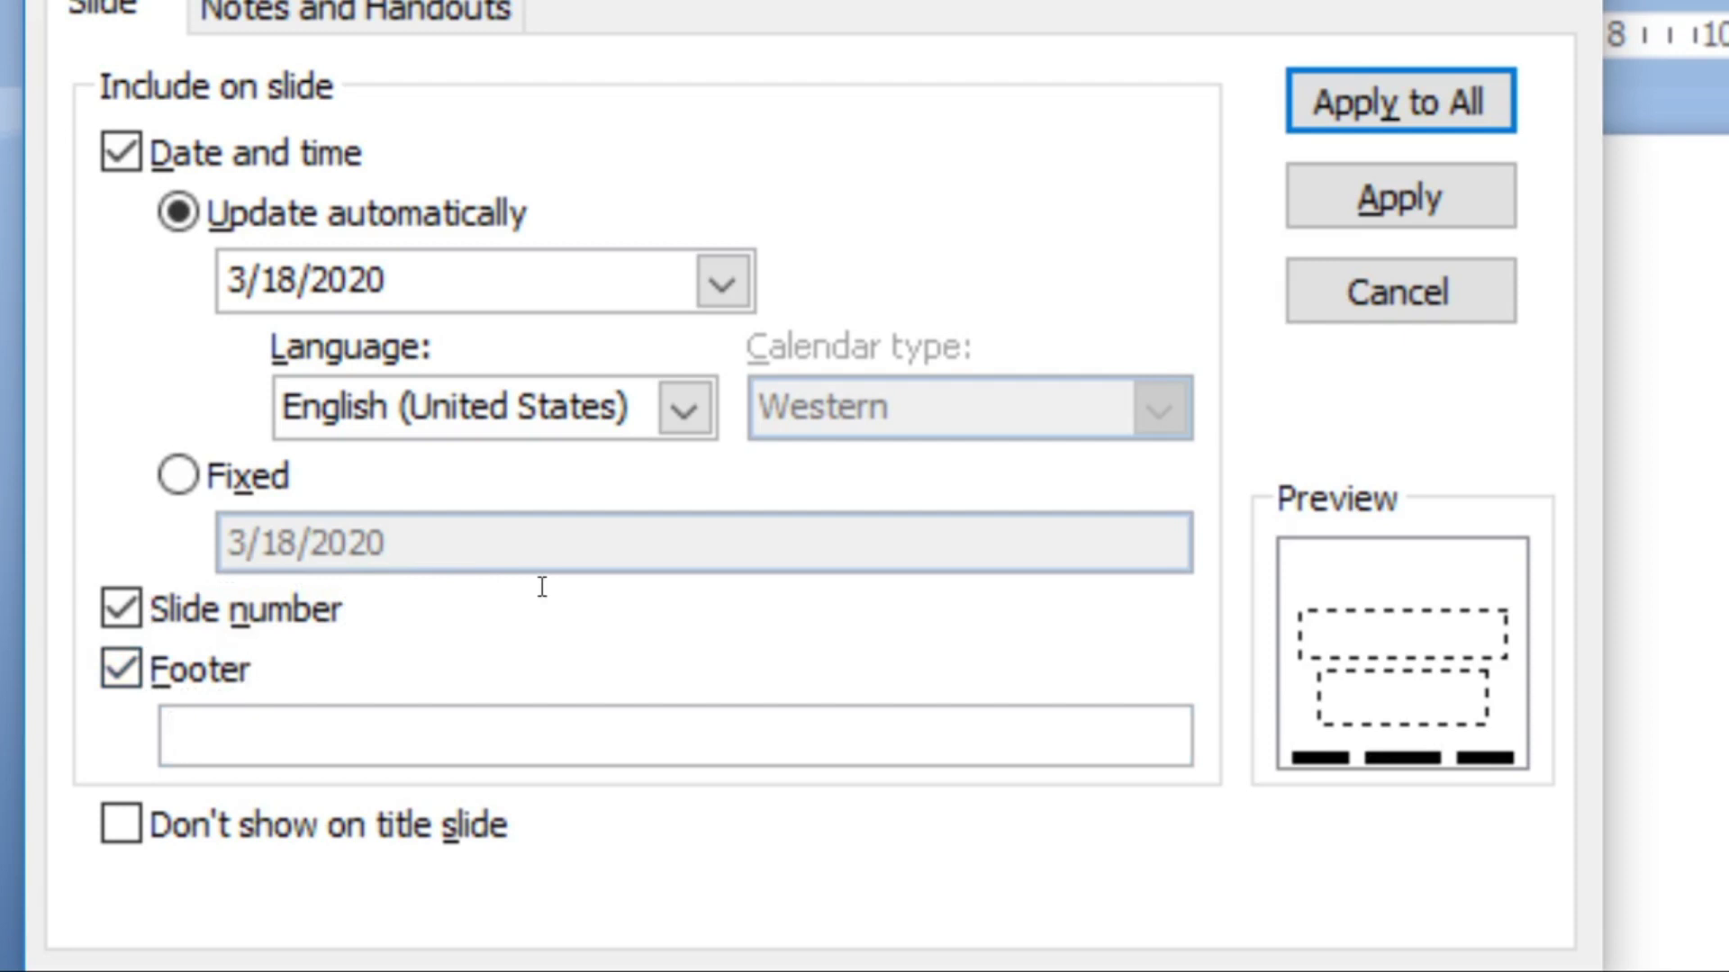
type("Ge")
type("etan")
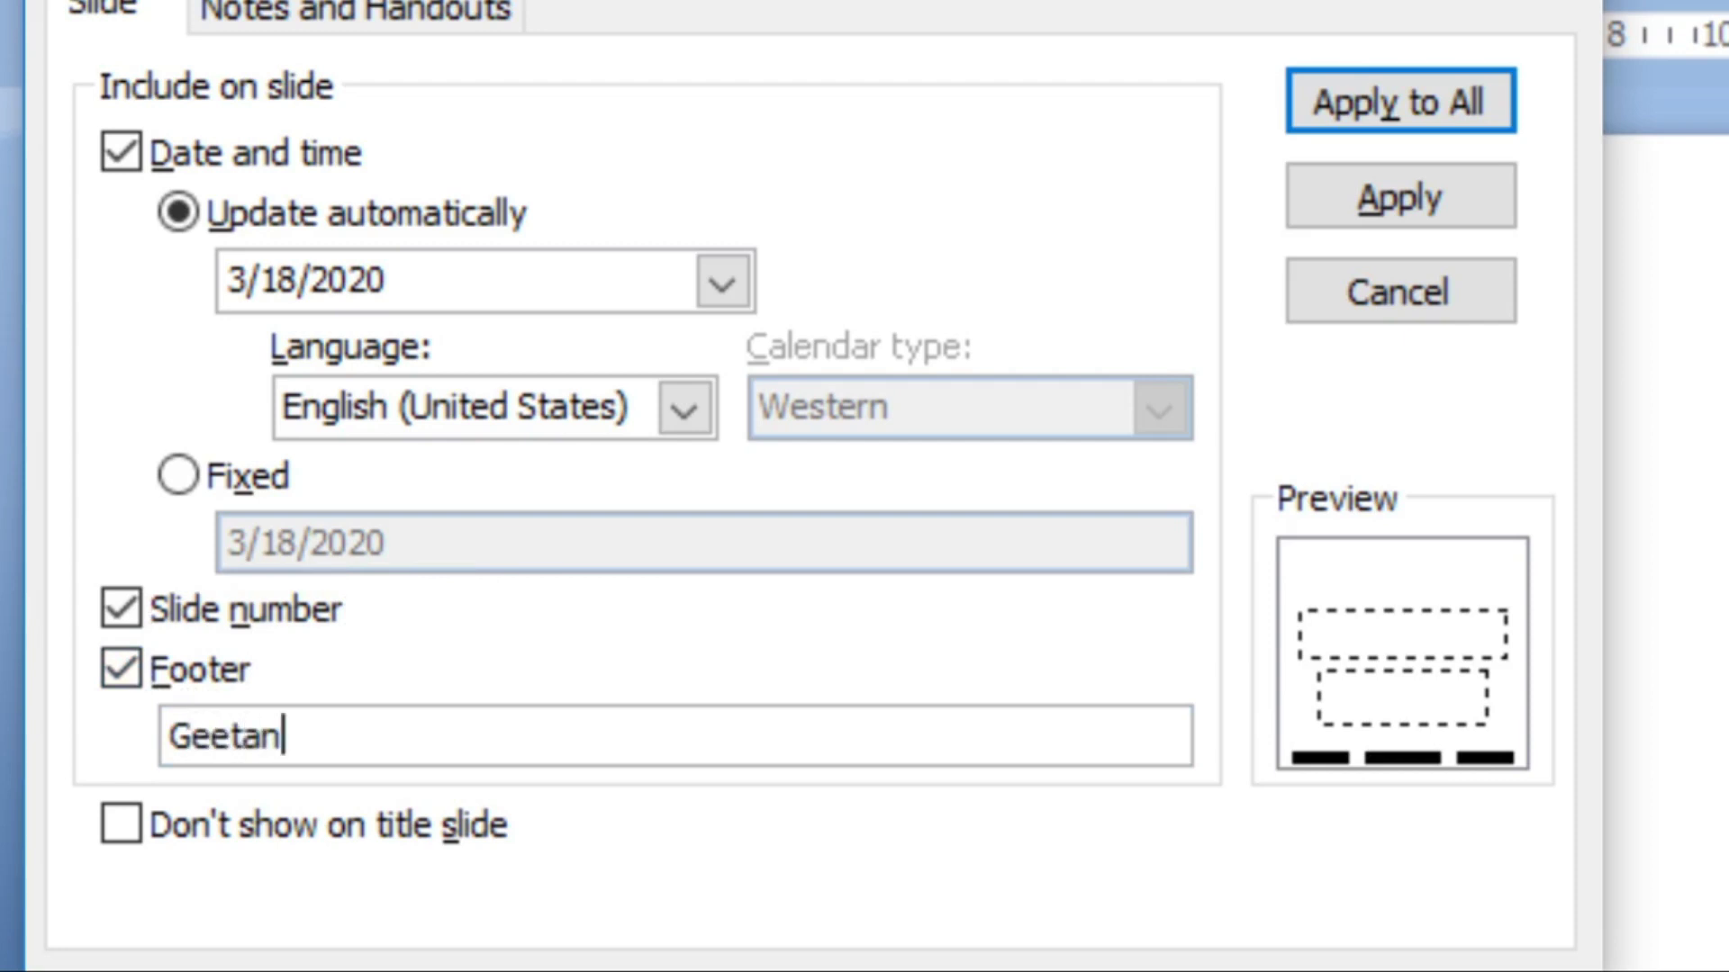
type("ksh IT ")
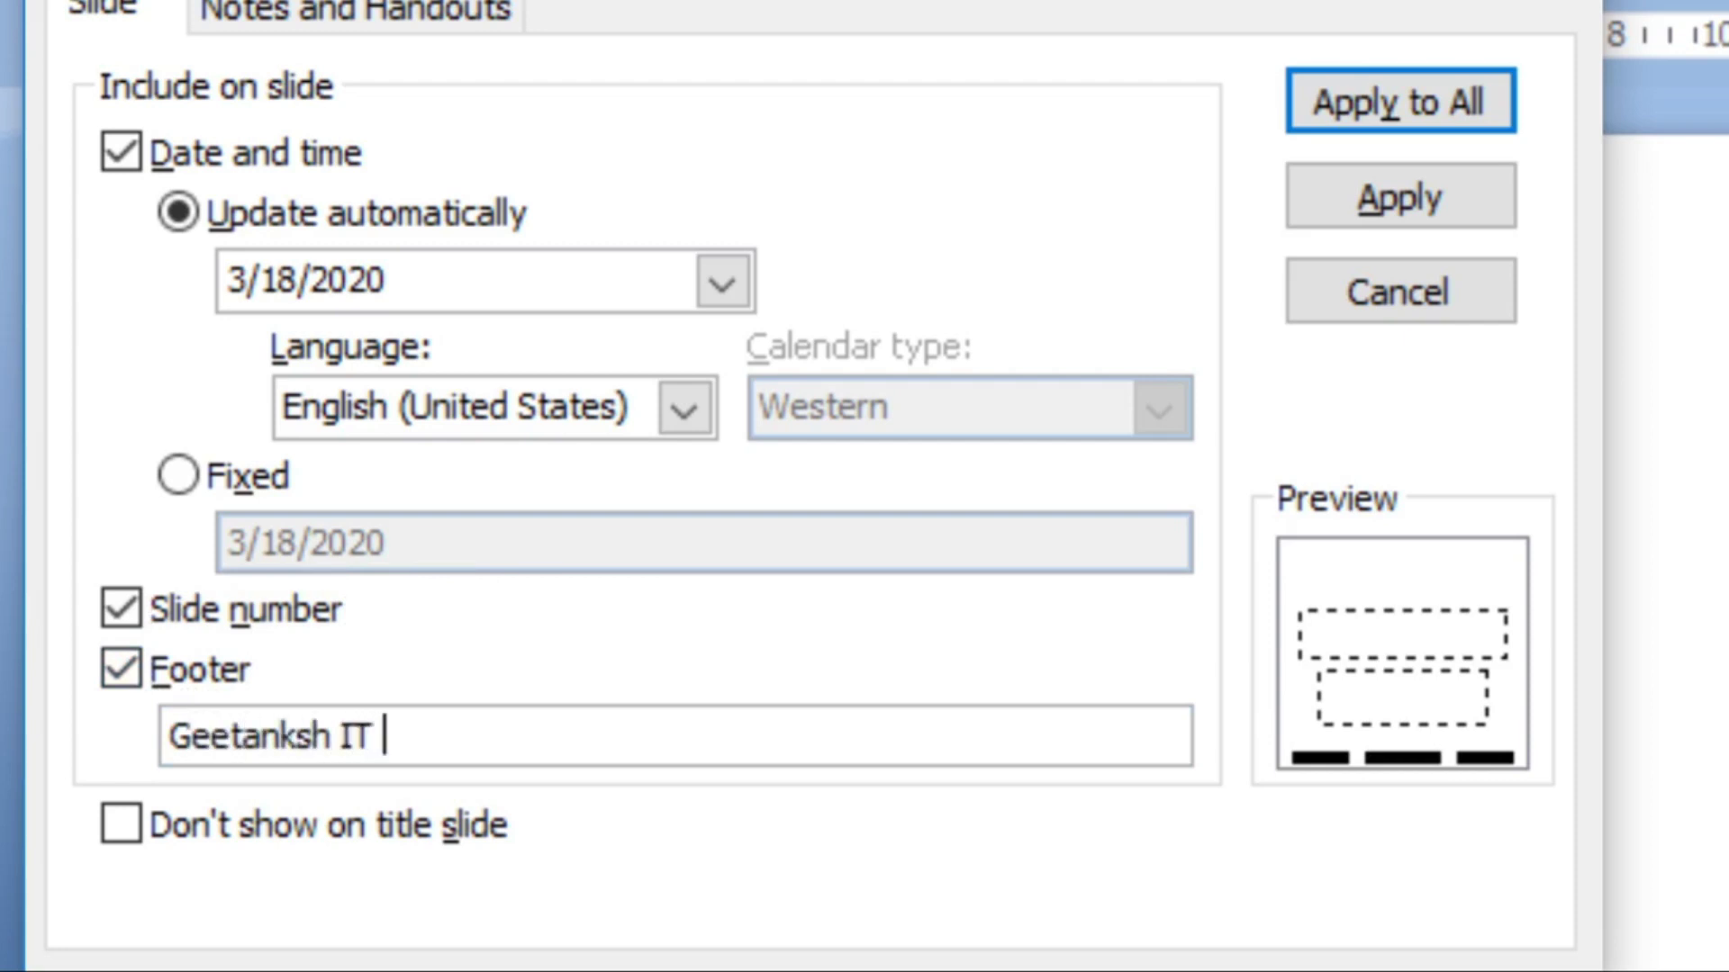
type("Calss")
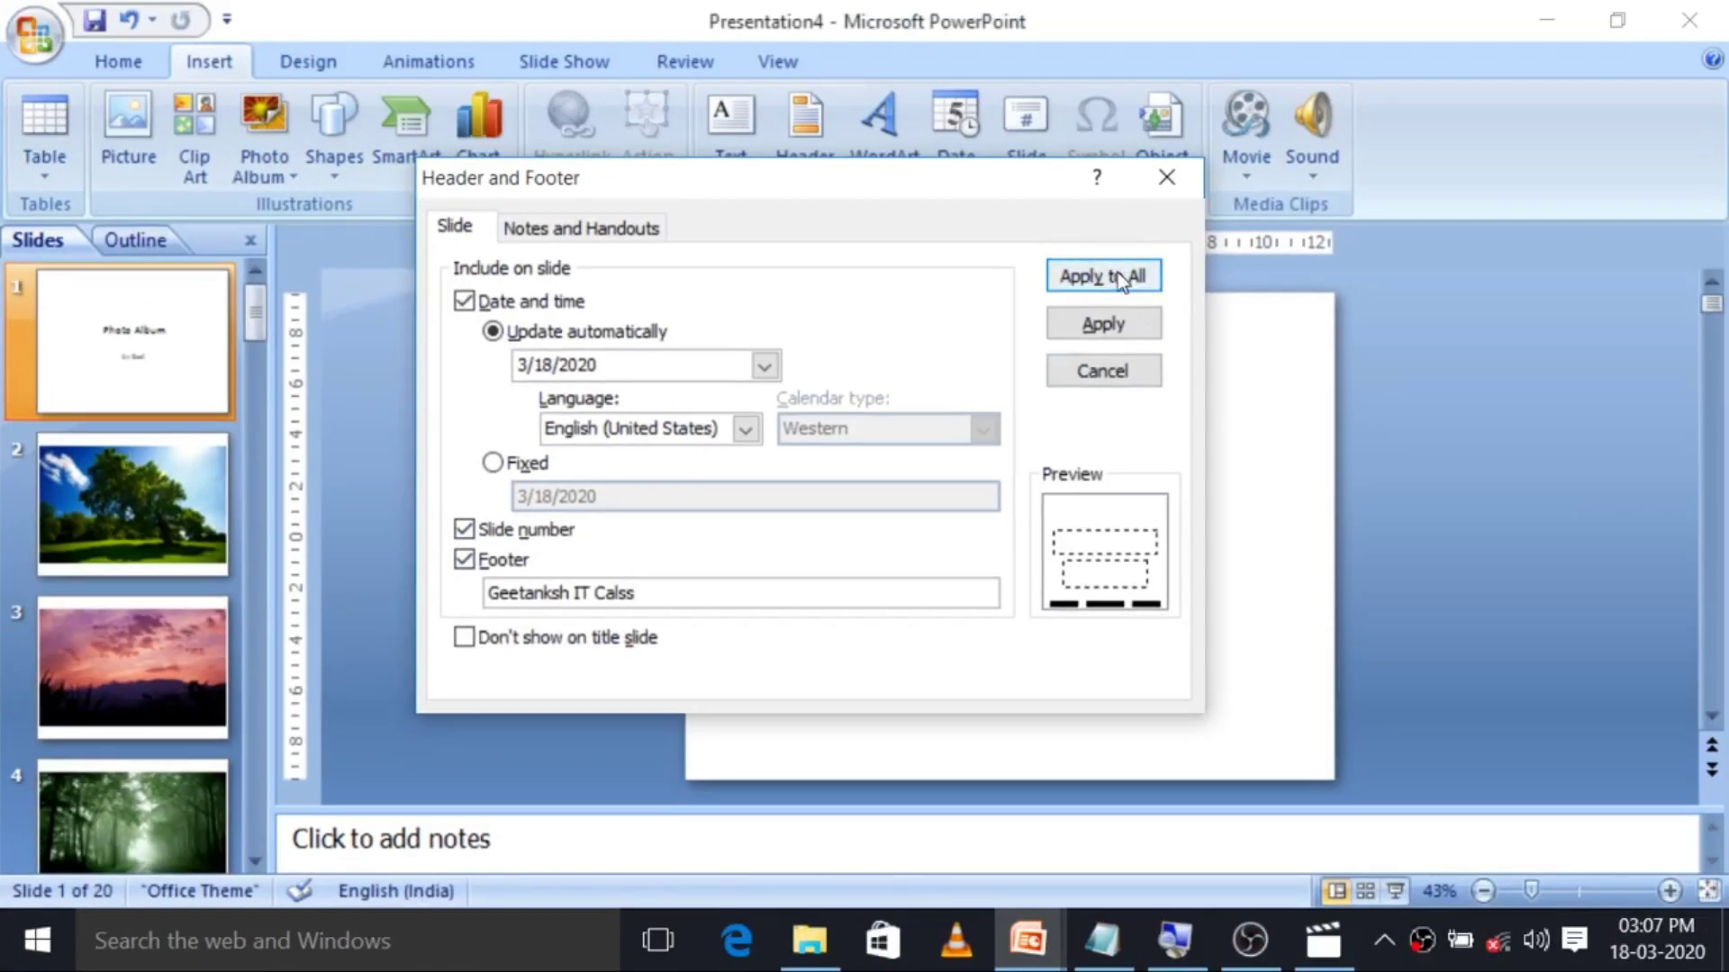
left_click(1107, 276)
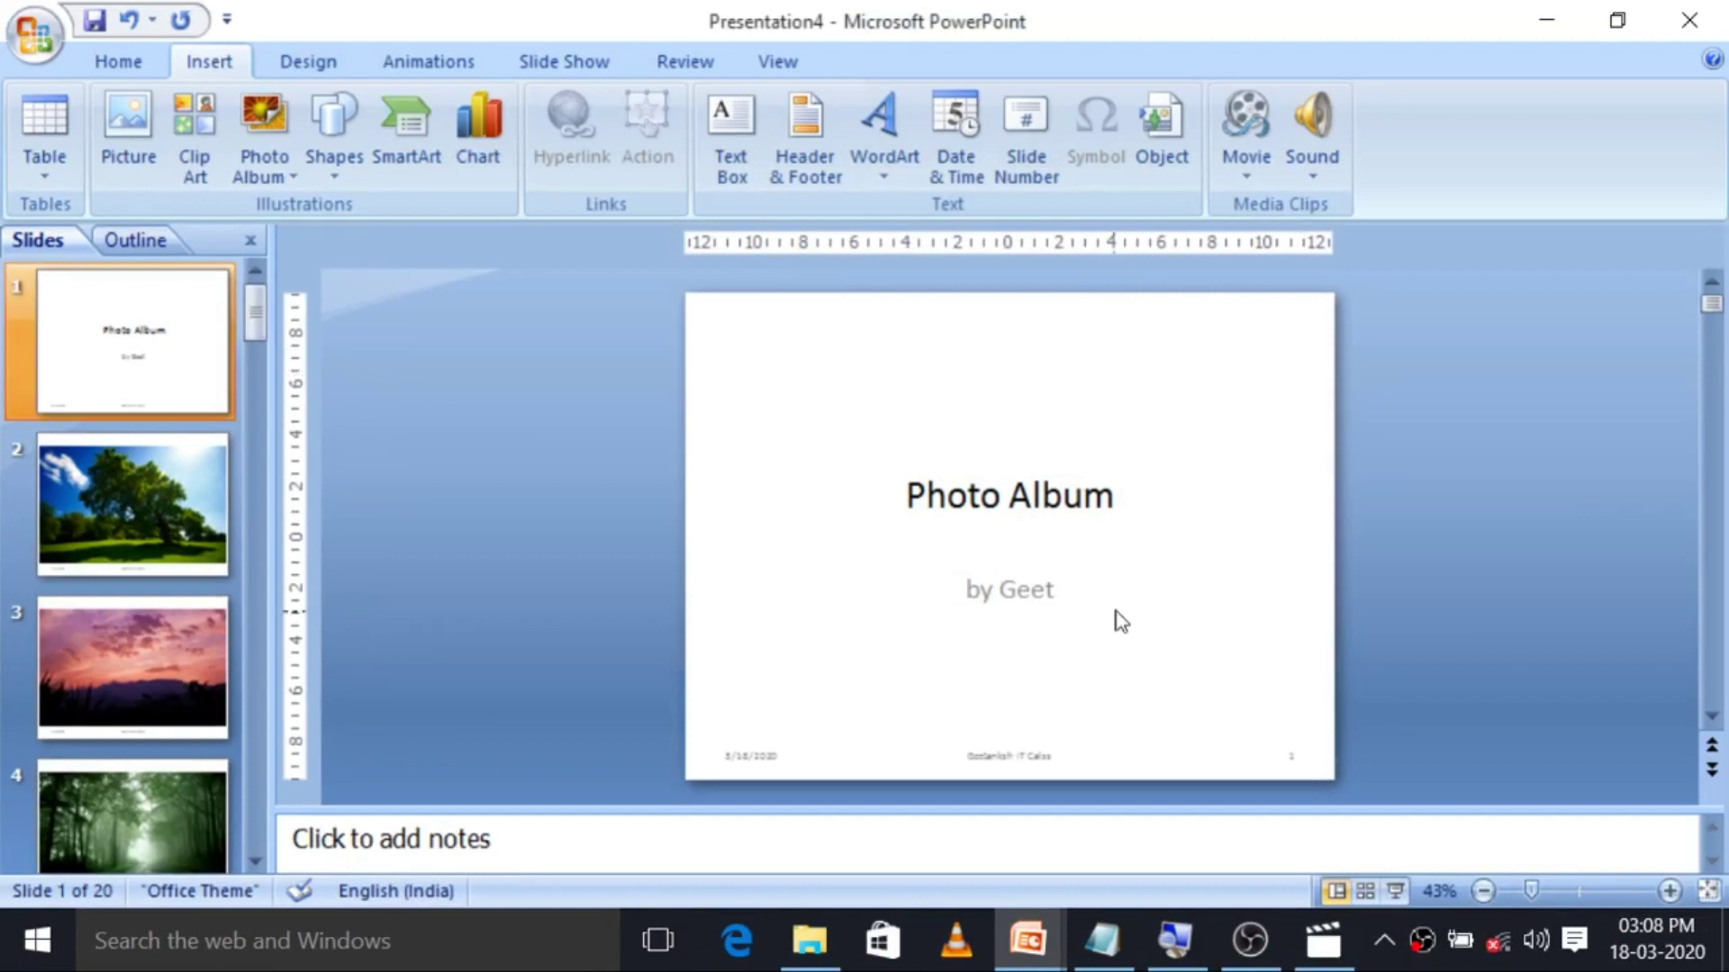
scroll(1156, 706, "down", 2)
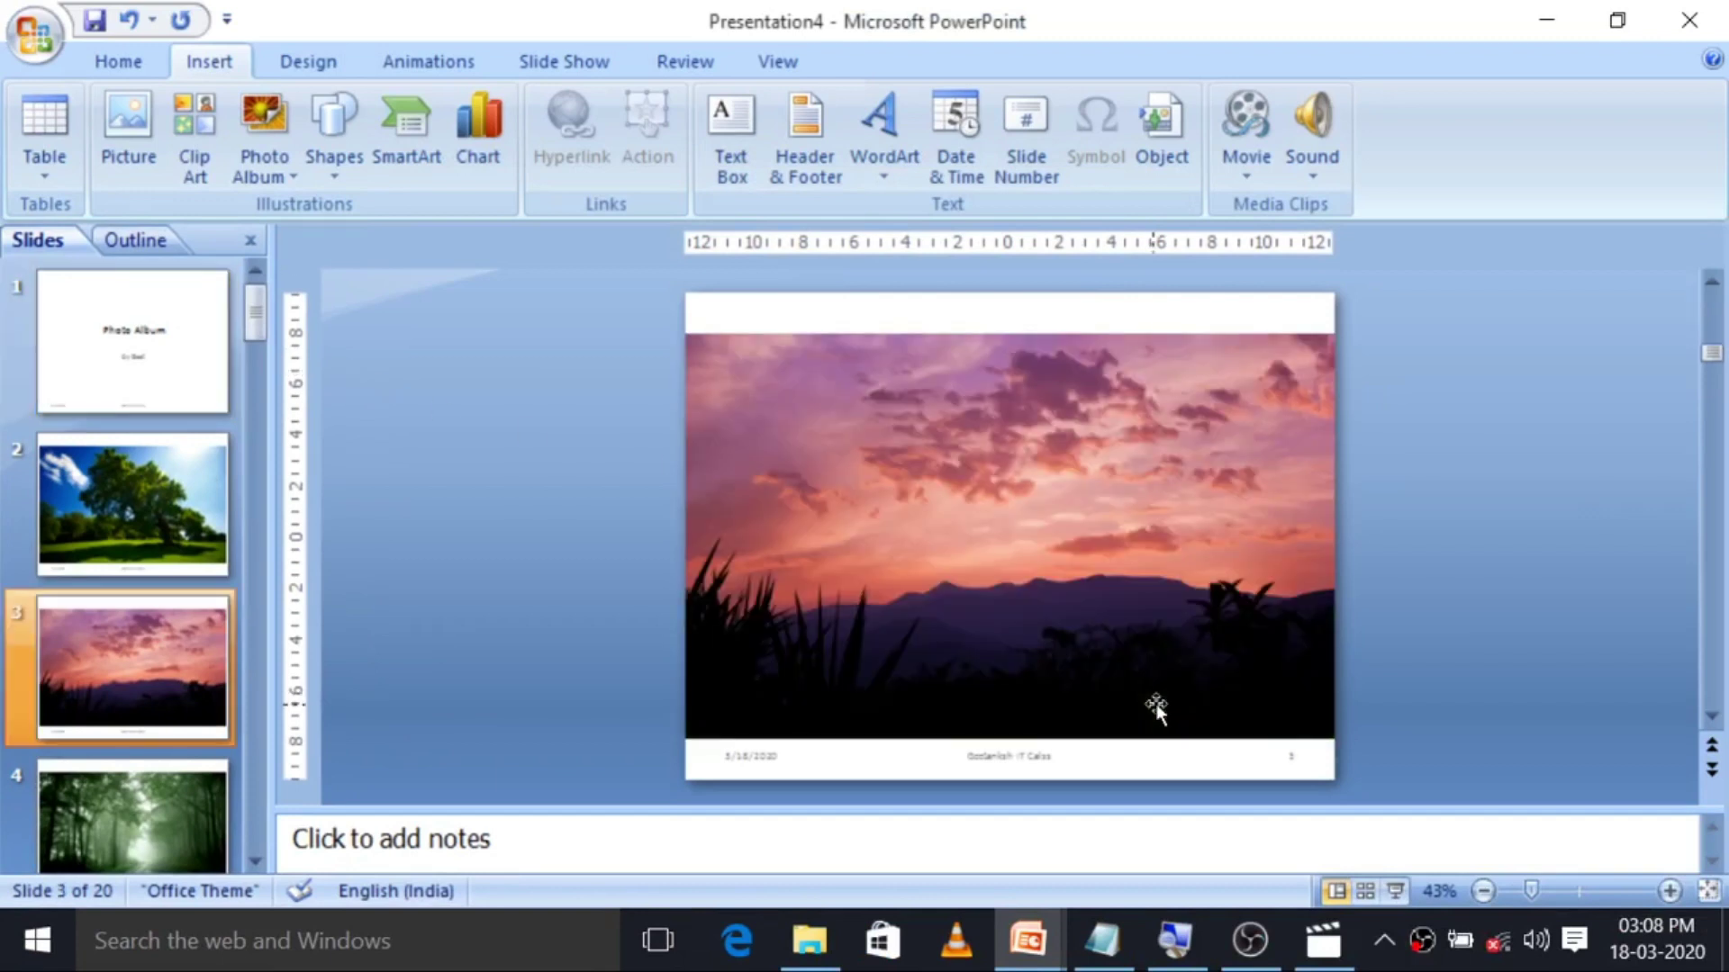
left_click(1585, 893)
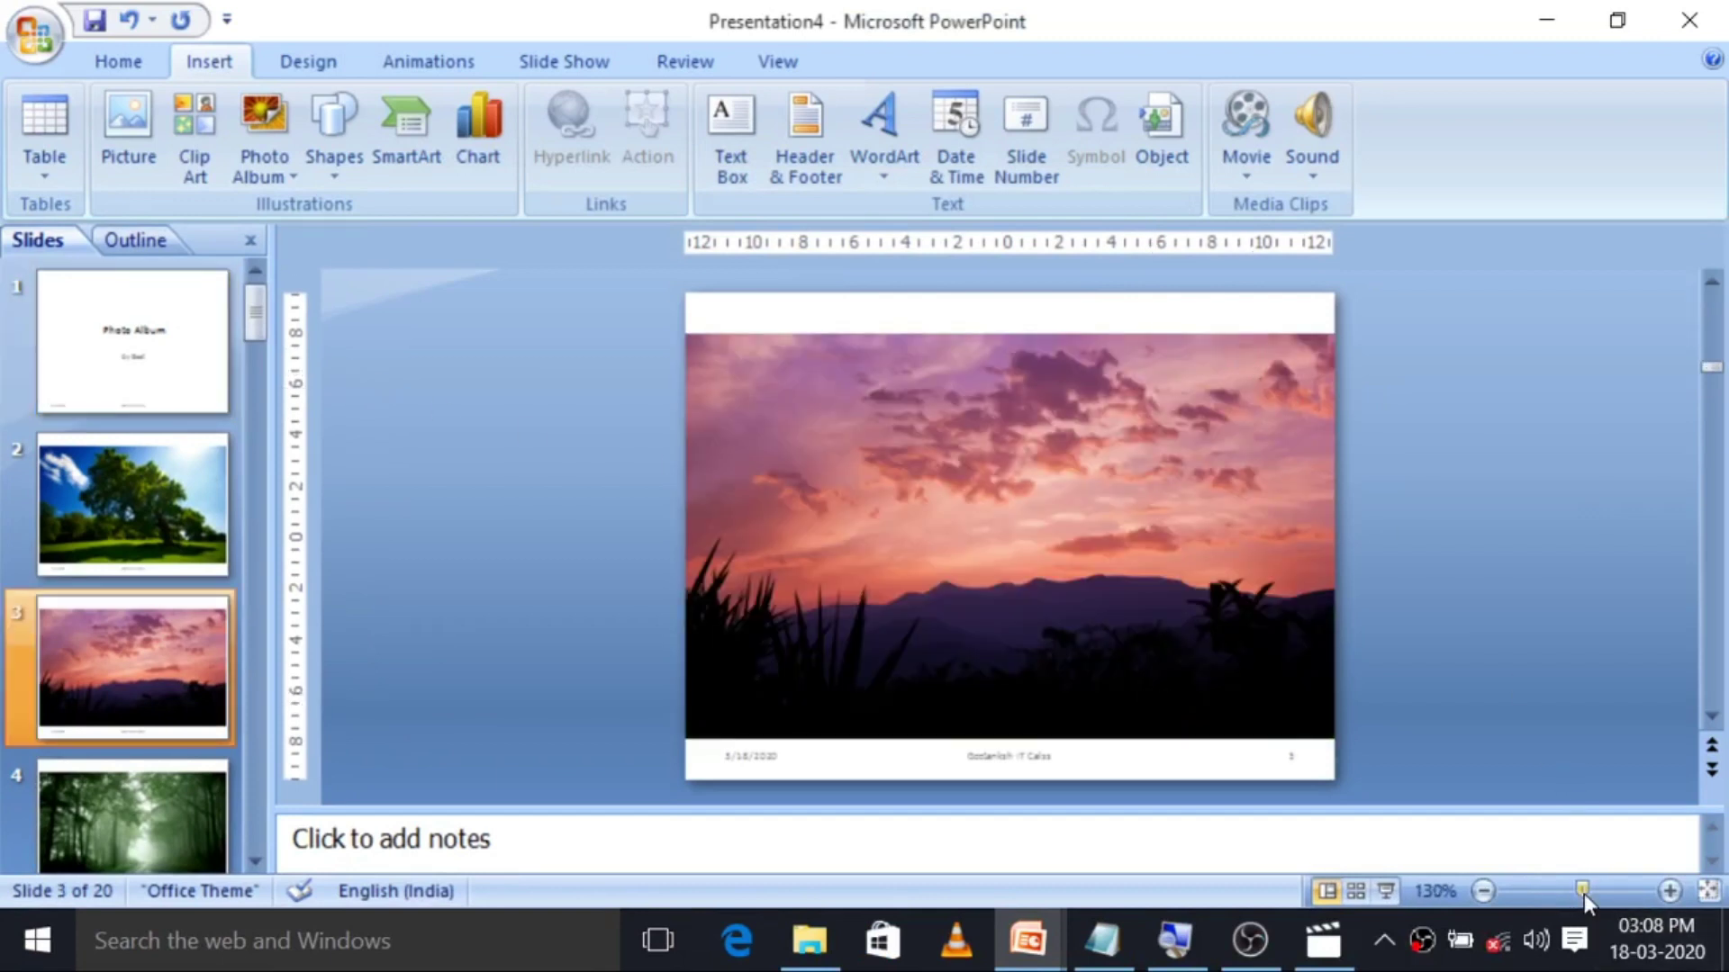
scroll(855, 496, "down", 3)
scroll(891, 540, "down", 2)
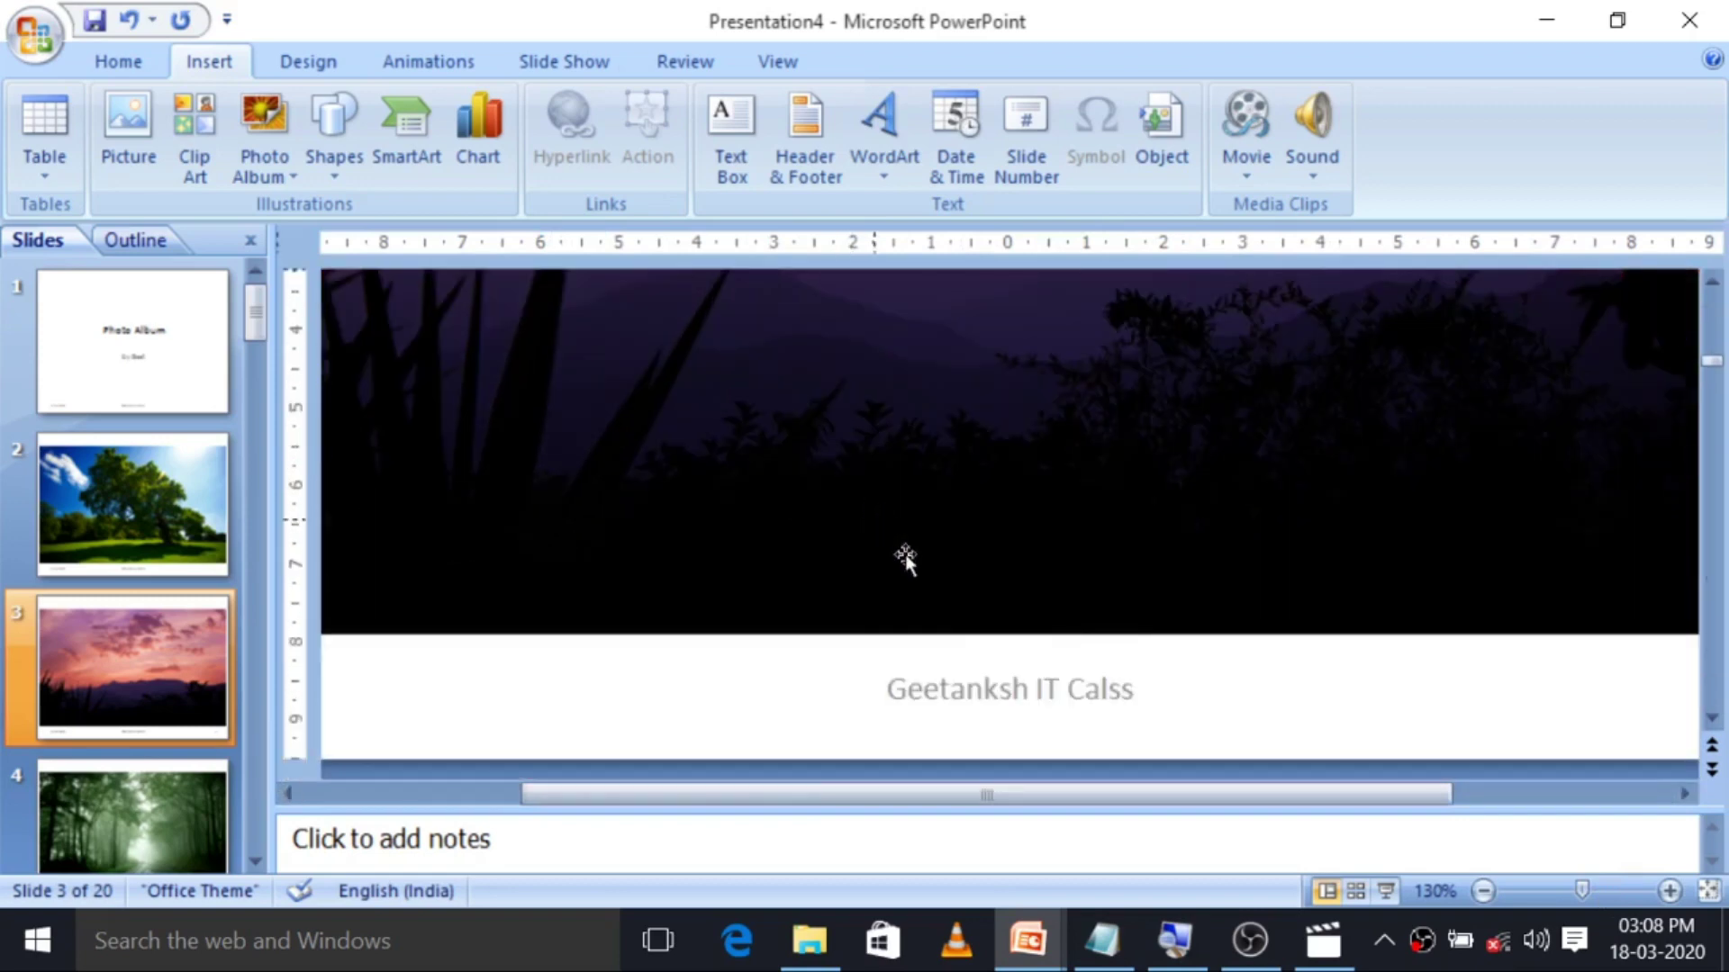
scroll(905, 558, "down", 3)
left_click(346, 792)
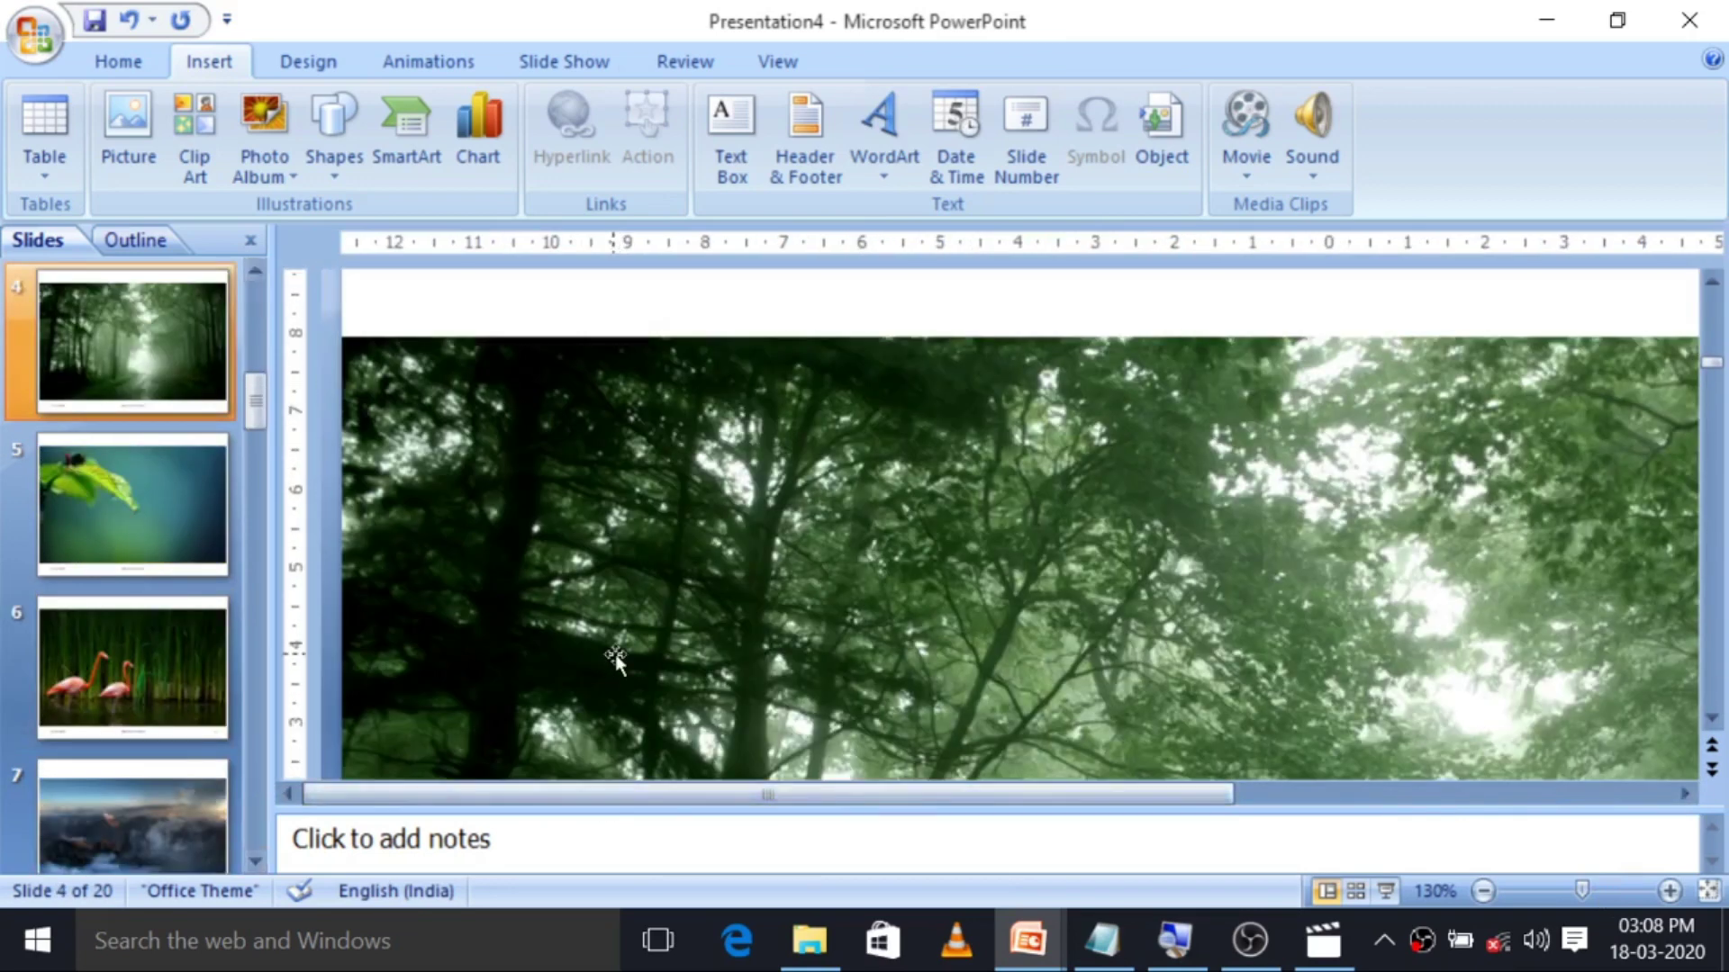
scroll(614, 654, "up", 2)
scroll(614, 654, "up", 3)
scroll(614, 655, "up", 3)
scroll(614, 656, "up", 2)
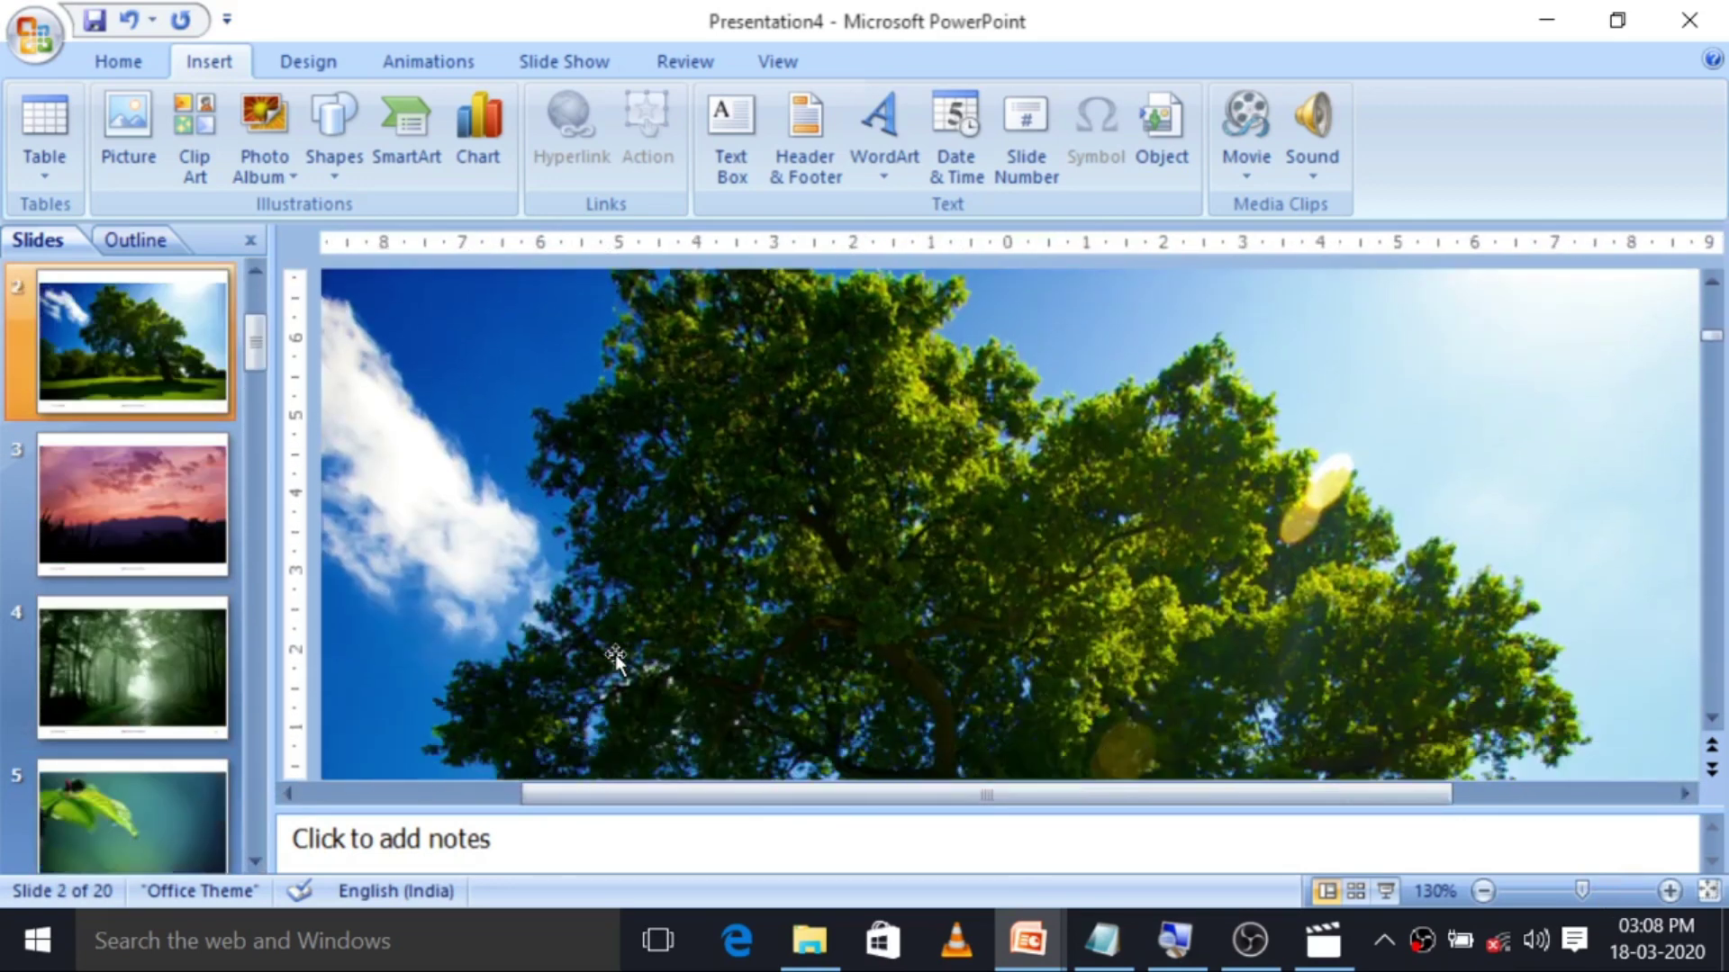
scroll(614, 655, "down", 2)
scroll(614, 654, "down", 2)
scroll(616, 651, "down", 2)
scroll(618, 651, "down", 2)
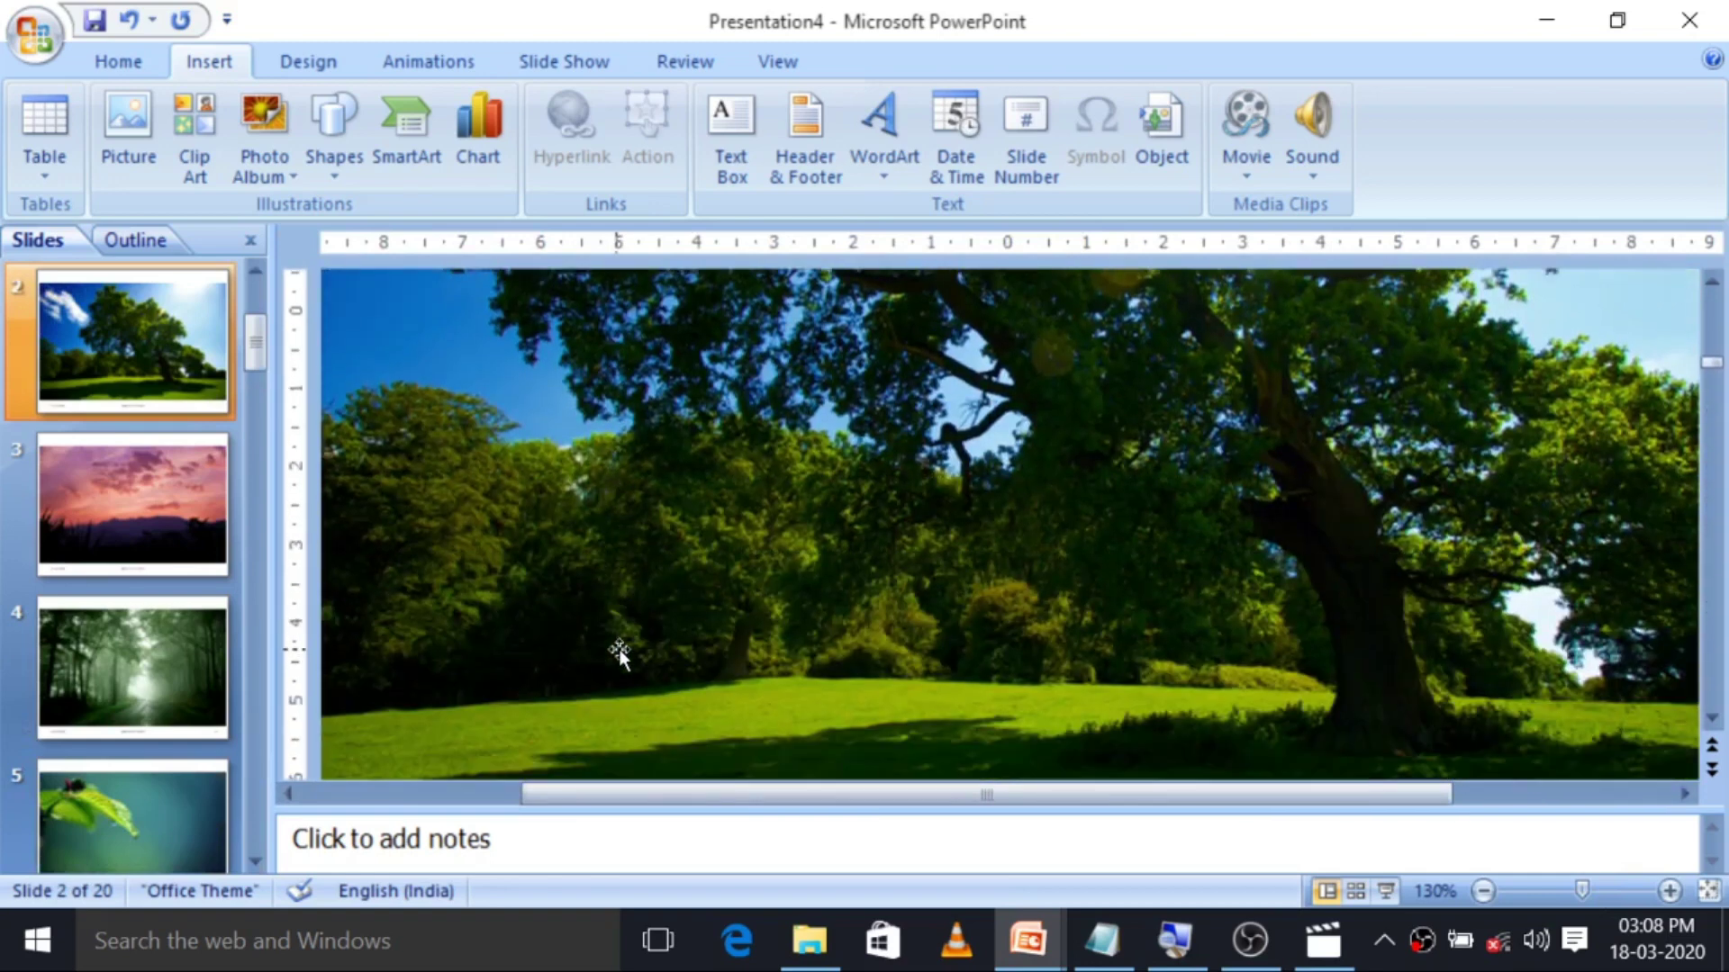
scroll(618, 650, "down", 2)
scroll(619, 650, "down", 2)
scroll(619, 646, "down", 1)
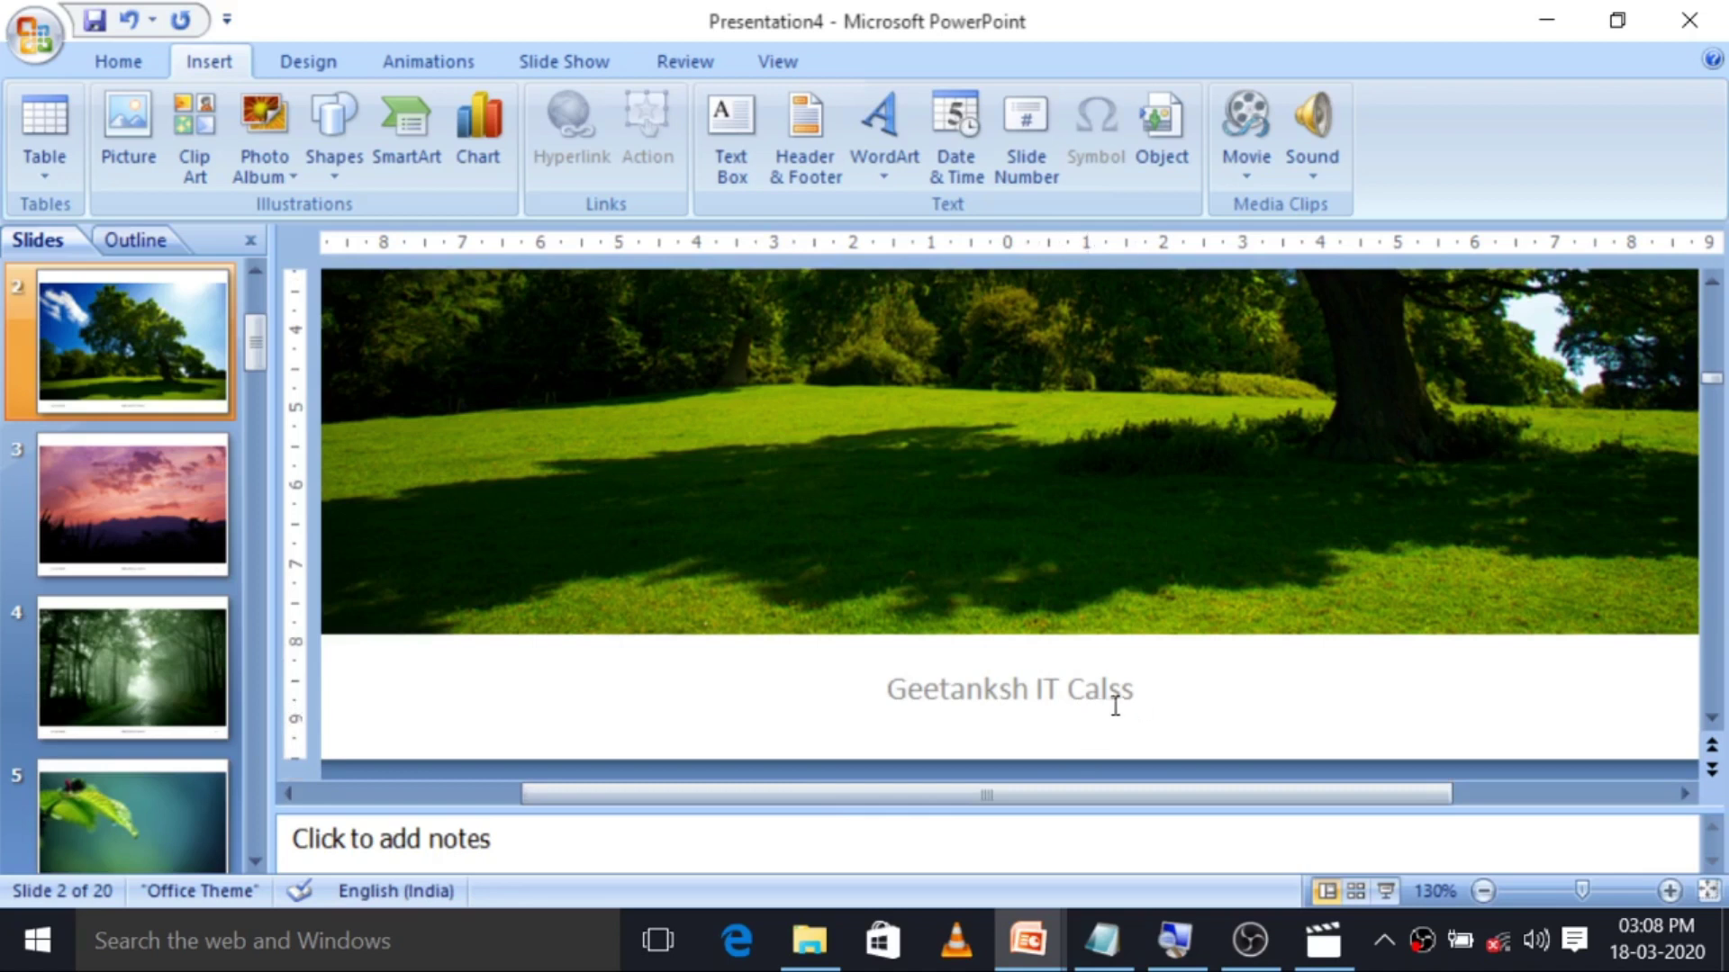
left_click_drag(1073, 792, 851, 797)
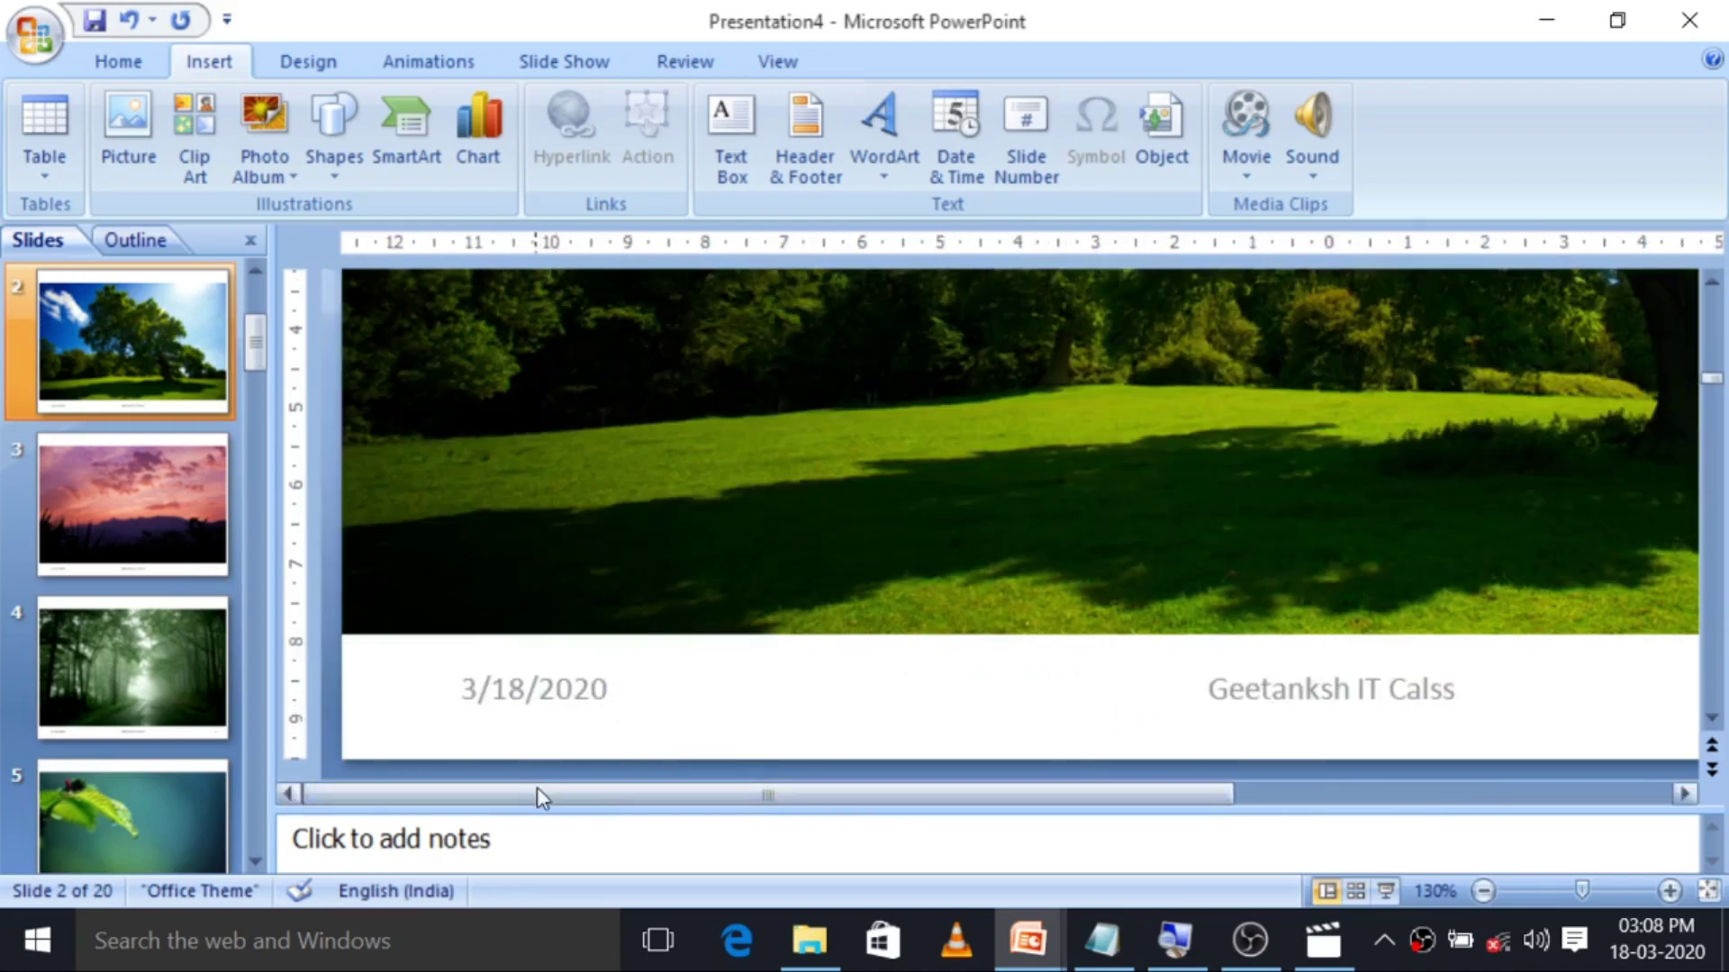
left_click_drag(536, 797, 977, 799)
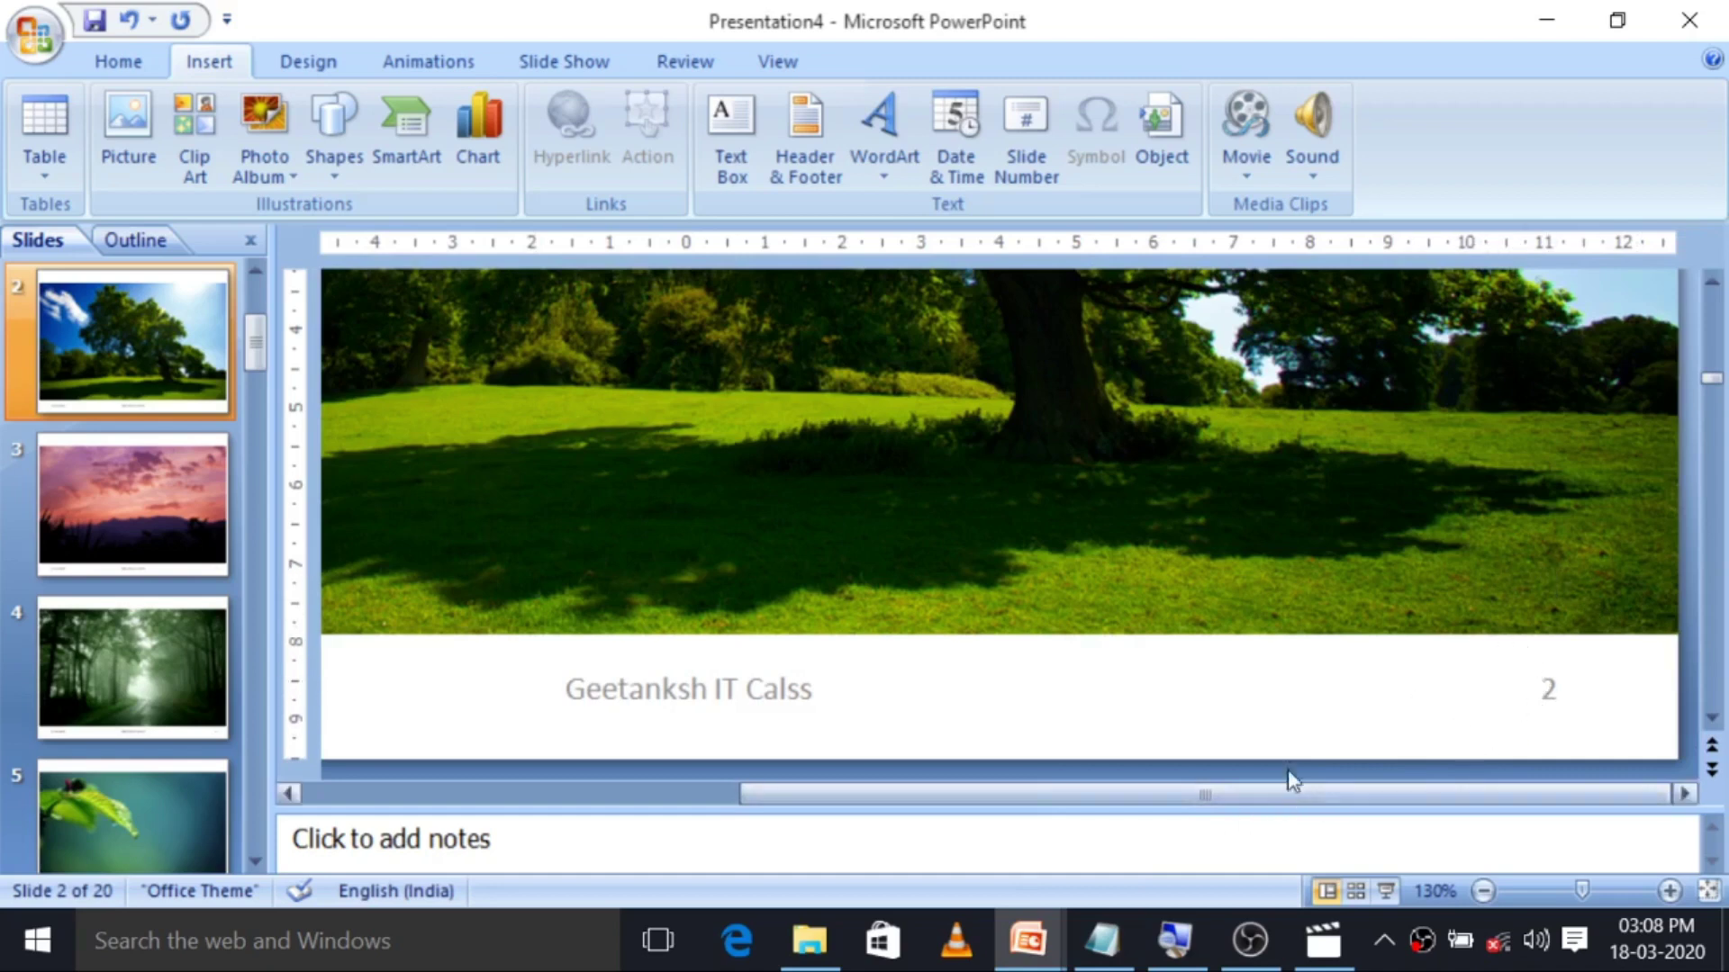
scroll(1288, 762, "up", 4)
scroll(1288, 762, "up", 2)
scroll(1289, 752, "up", 2)
scroll(1290, 750, "up", 2)
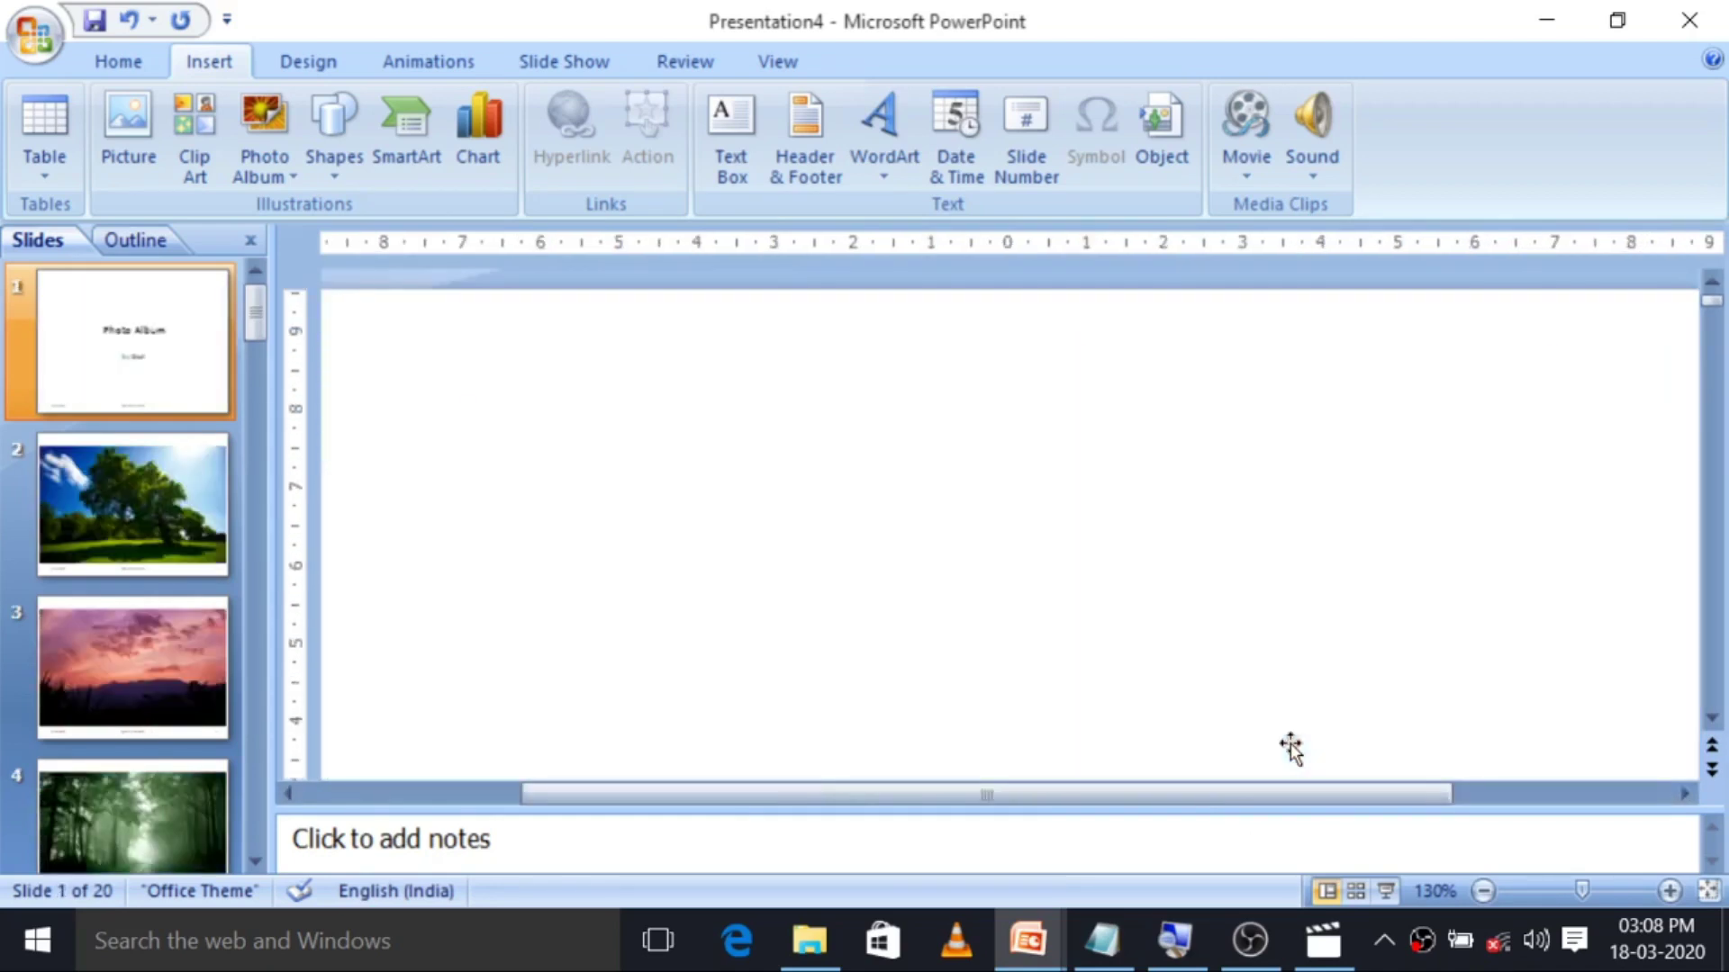
scroll(1289, 746, "down", 2)
scroll(1289, 740, "down", 2)
scroll(1290, 740, "down", 1)
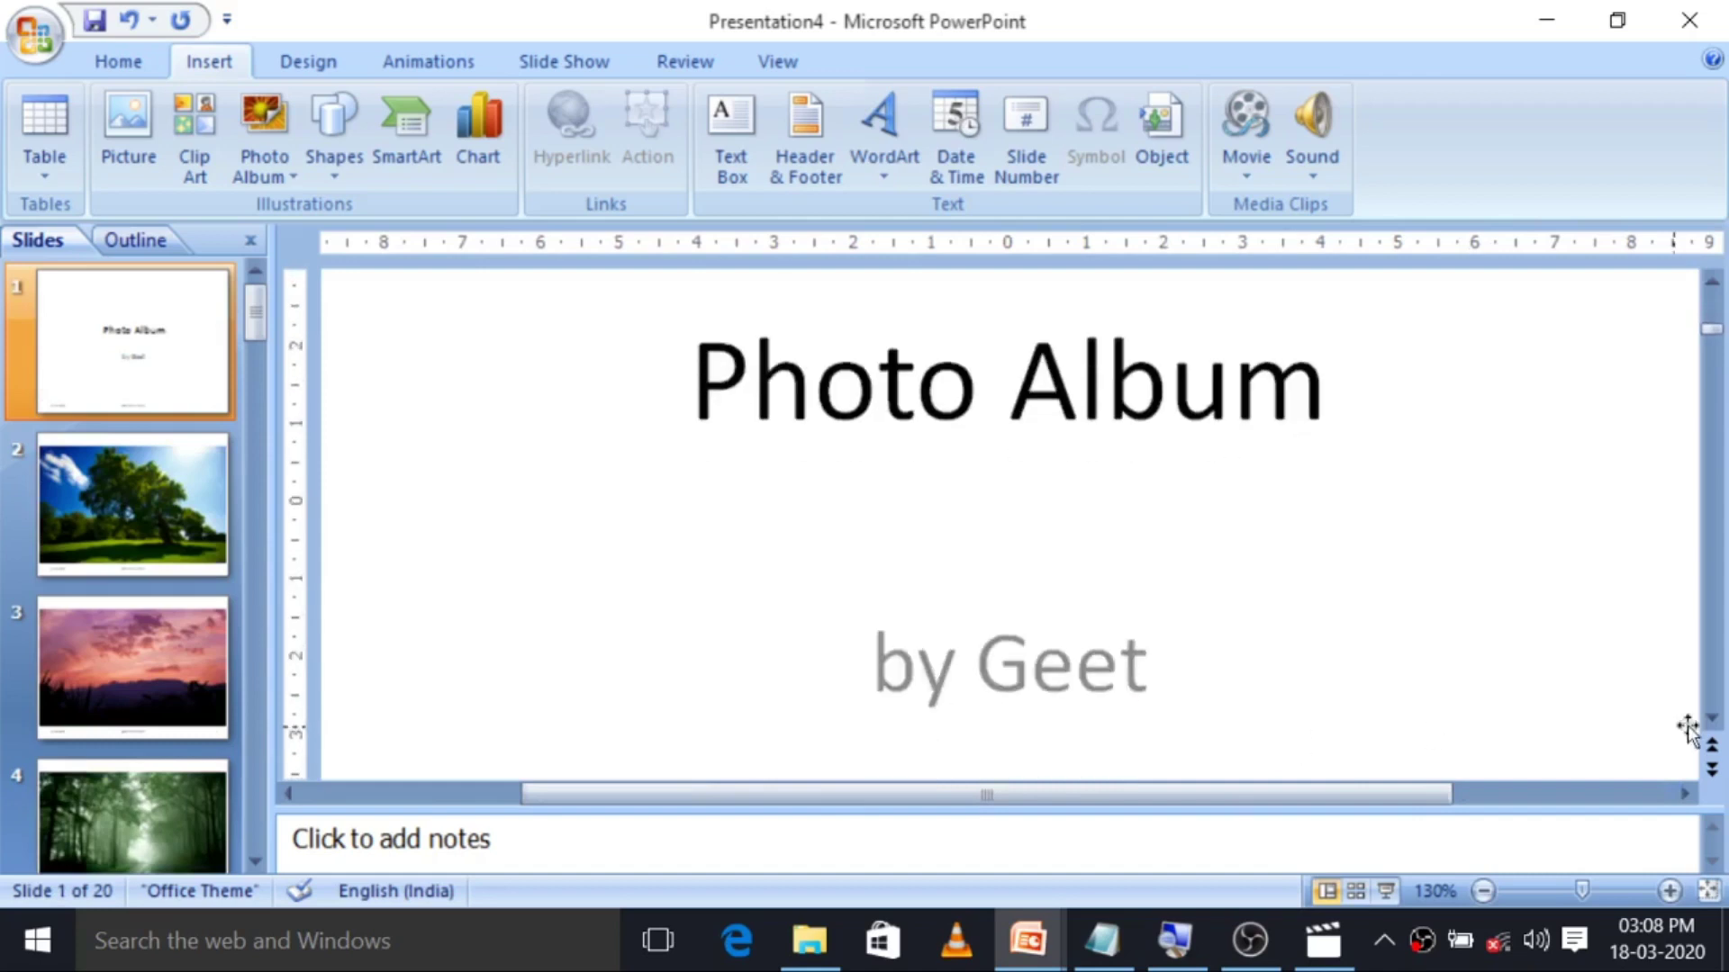
Zoom out to 70% and scroll through the deck to the misty mountain slide 7.
left_click(1483, 892)
left_click(1482, 893)
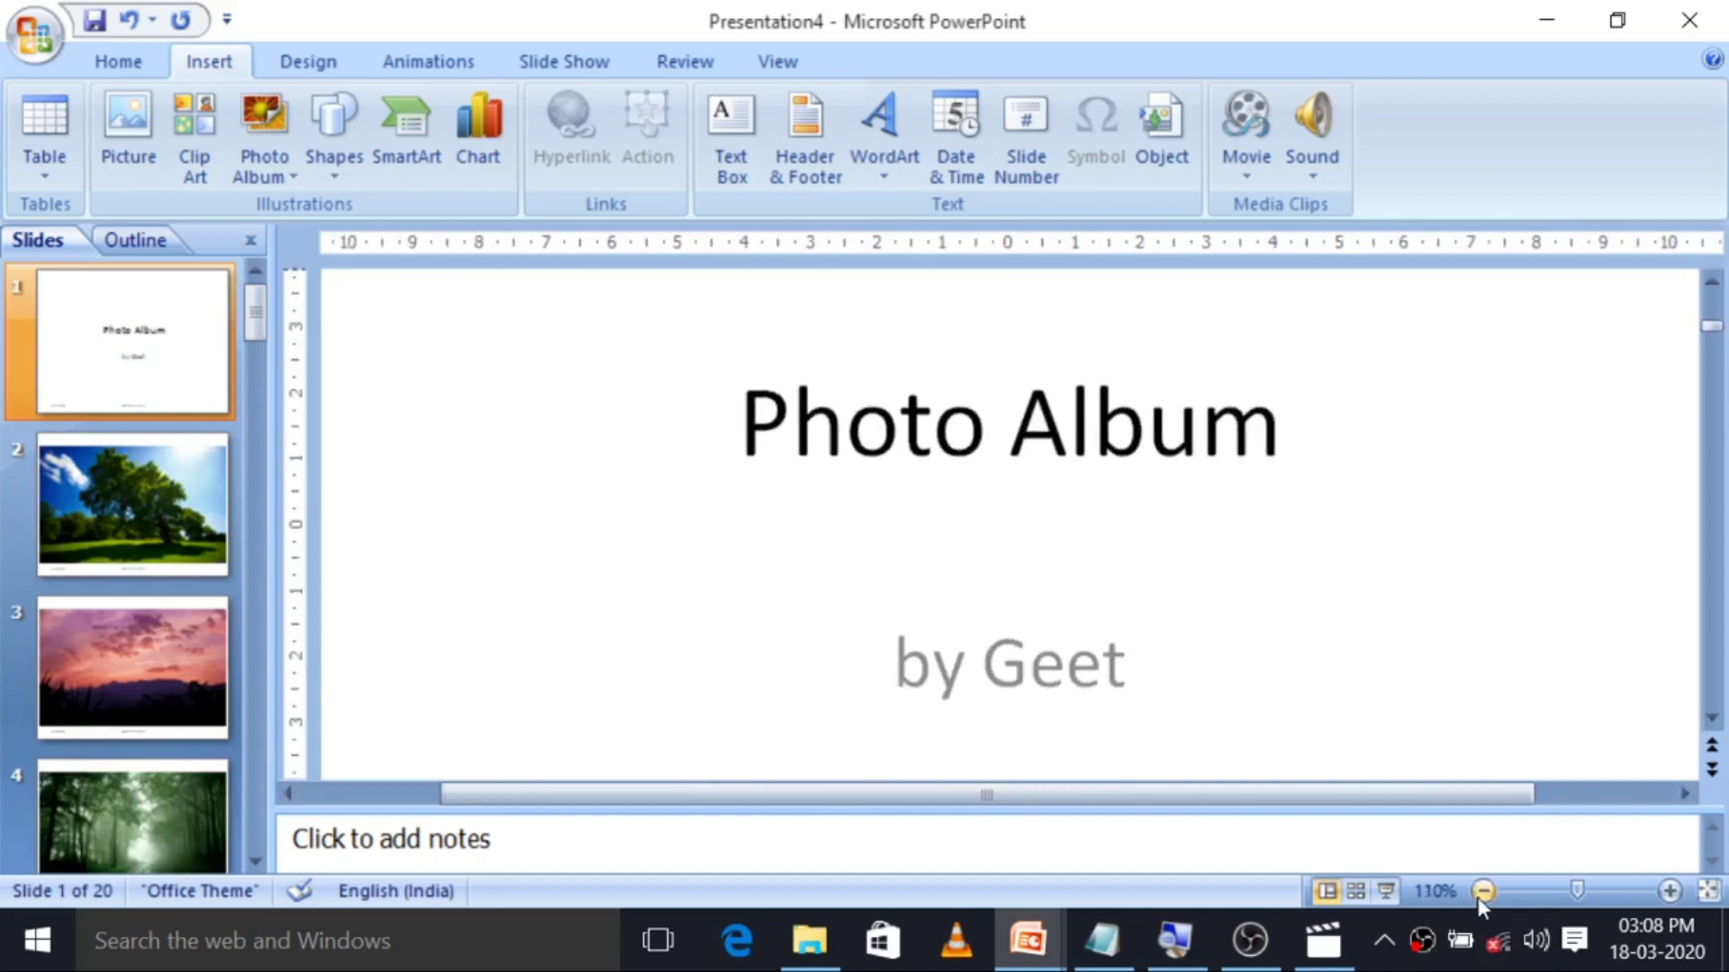
left_click(1482, 892)
left_click(1482, 892)
left_click(1482, 892)
left_click(1482, 892)
scroll(1363, 456, "down", 2)
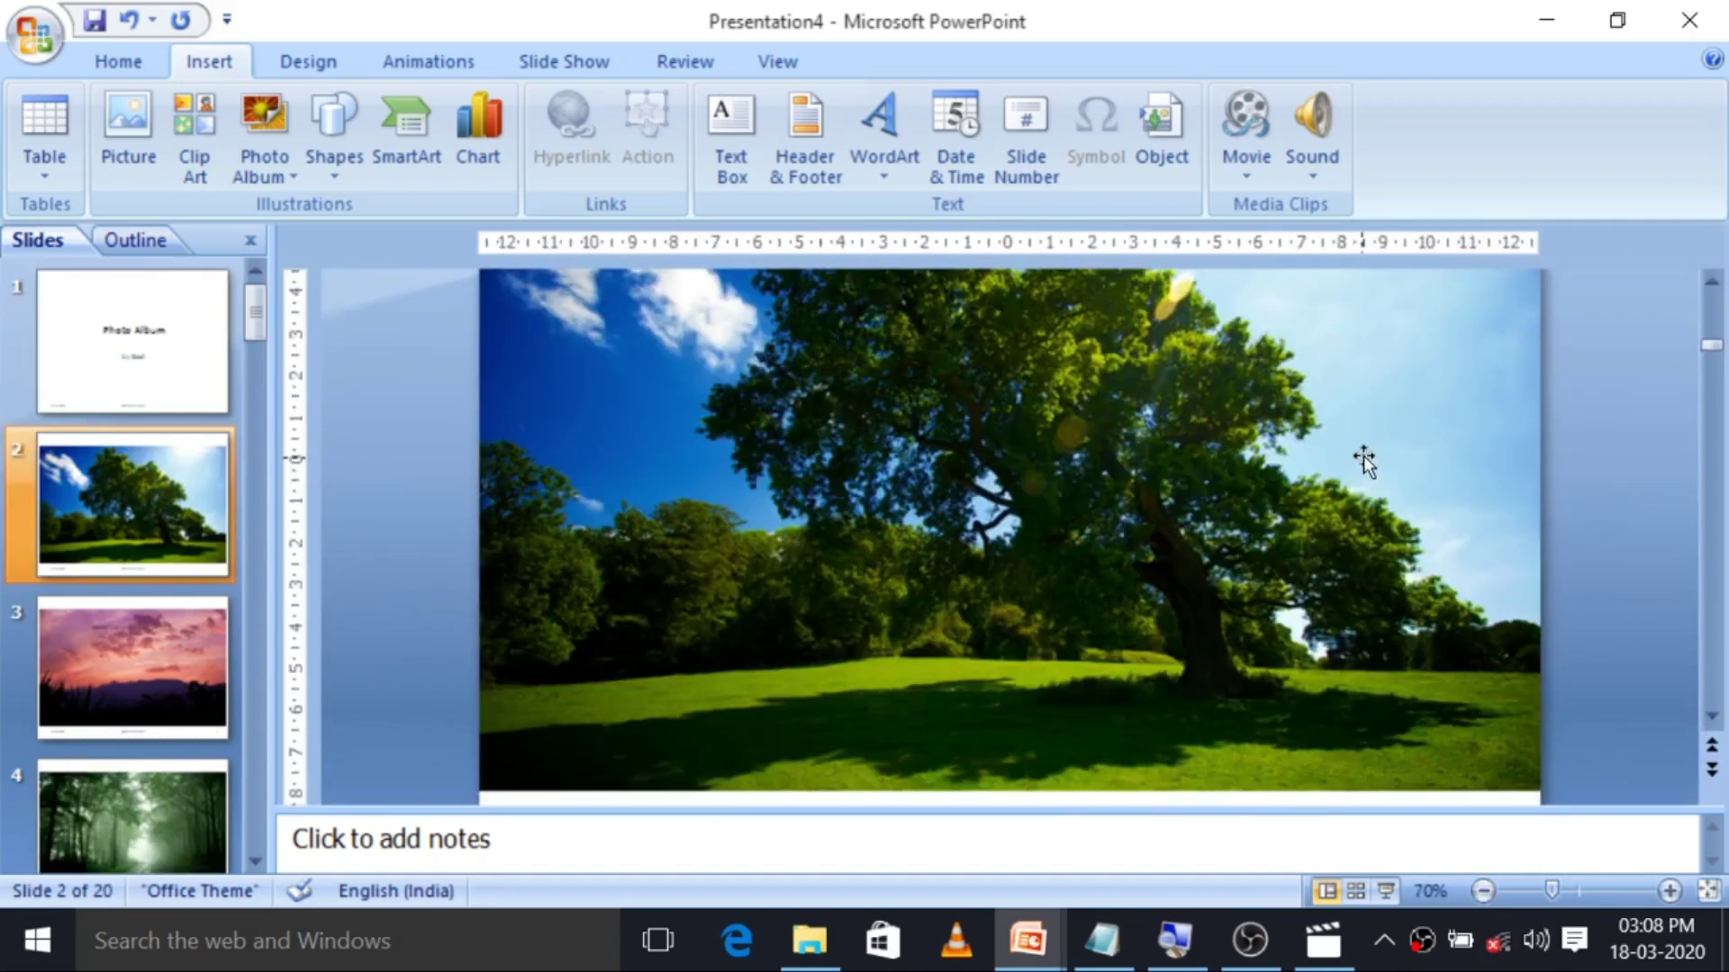
scroll(1365, 486, "down", 1)
scroll(1365, 487, "down", 2)
scroll(855, 704, "down", 1)
scroll(899, 635, "down", 2)
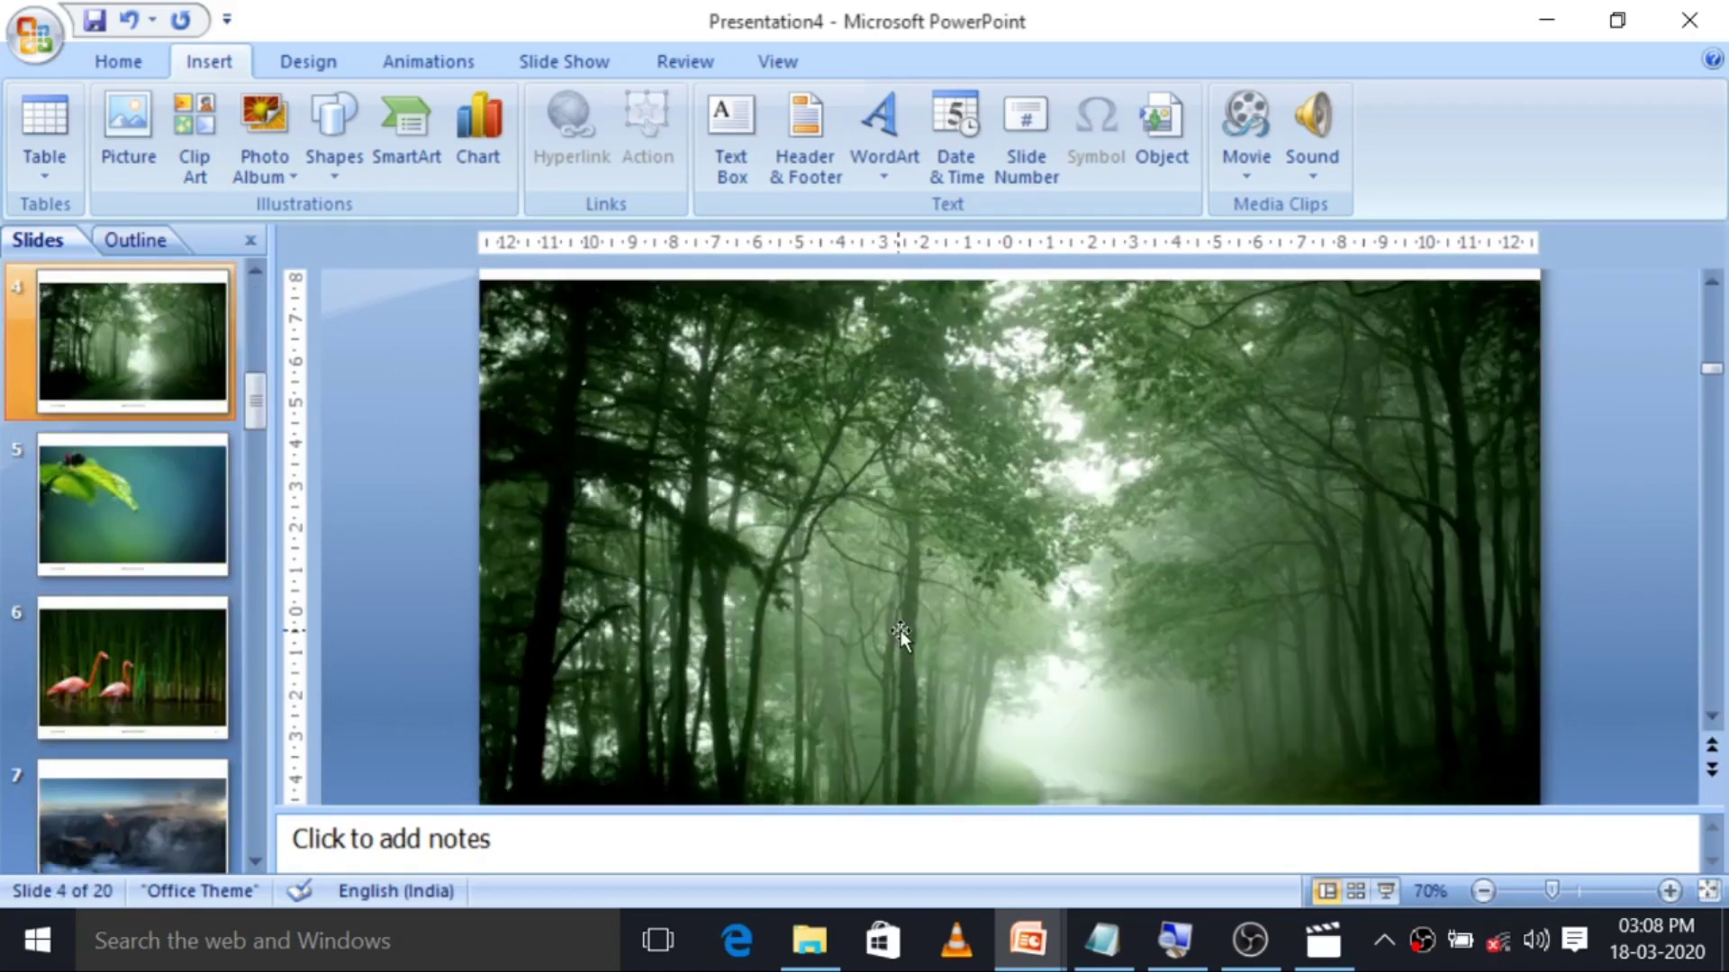
scroll(902, 629, "down", 1)
scroll(927, 675, "down", 2)
scroll(992, 670, "down", 2)
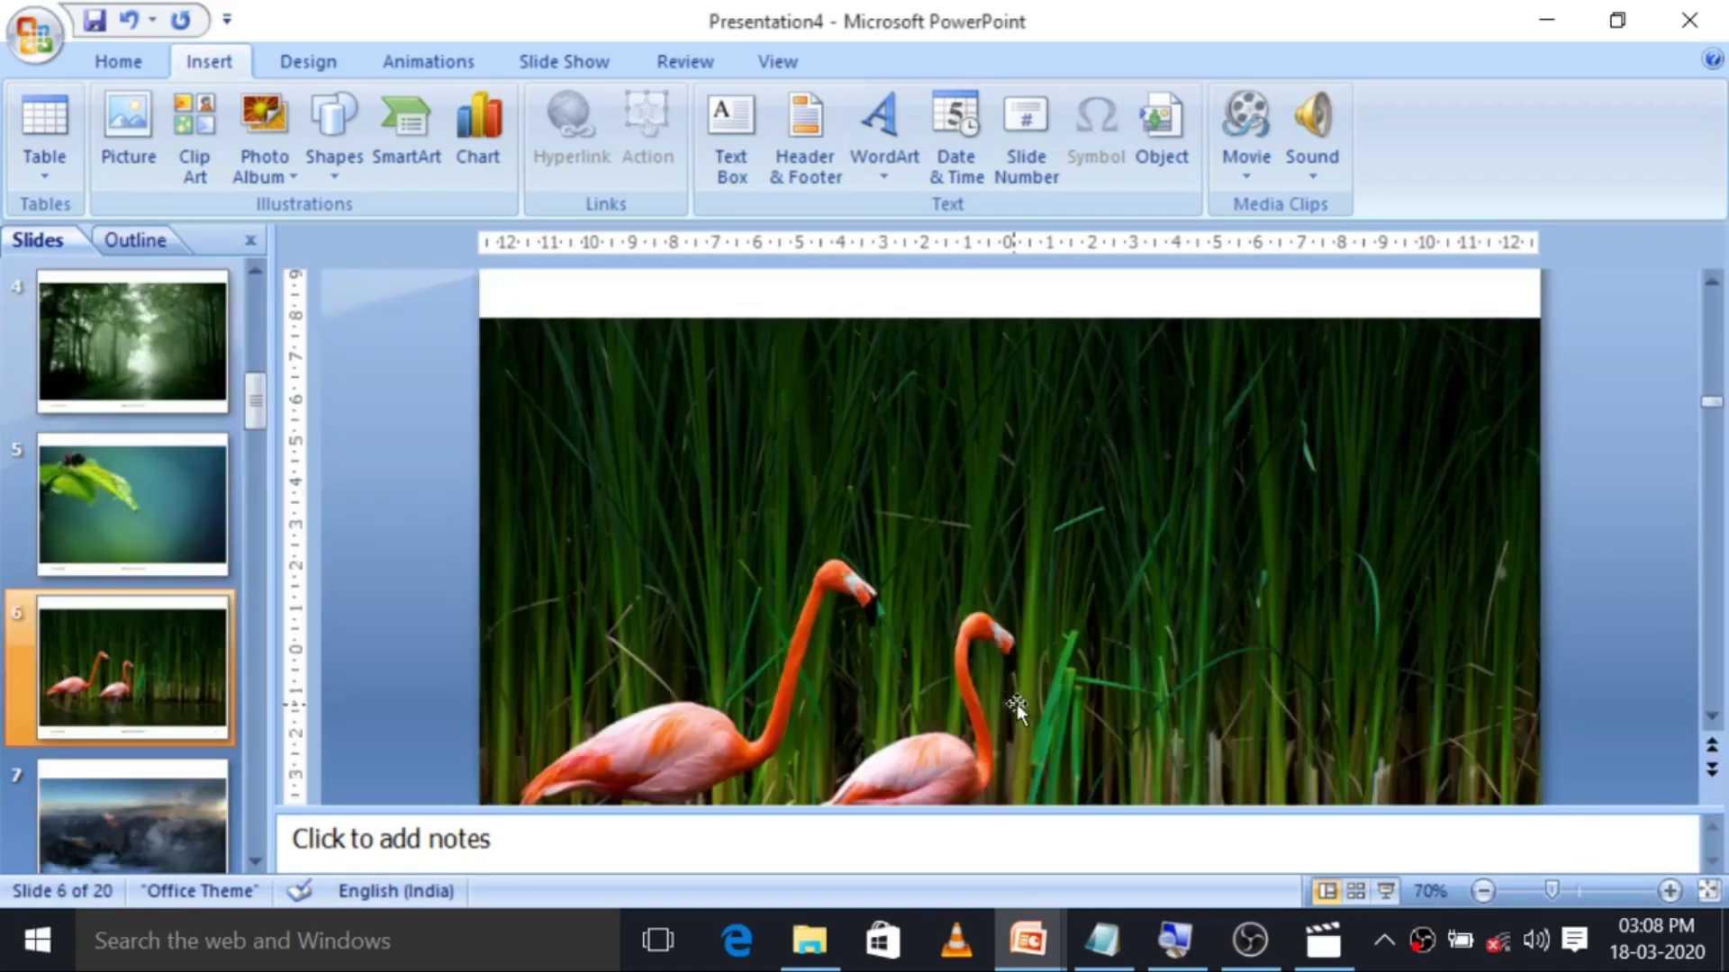
scroll(1018, 704, "down", 1)
scroll(1019, 700, "down", 2)
scroll(1020, 697, "down", 1)
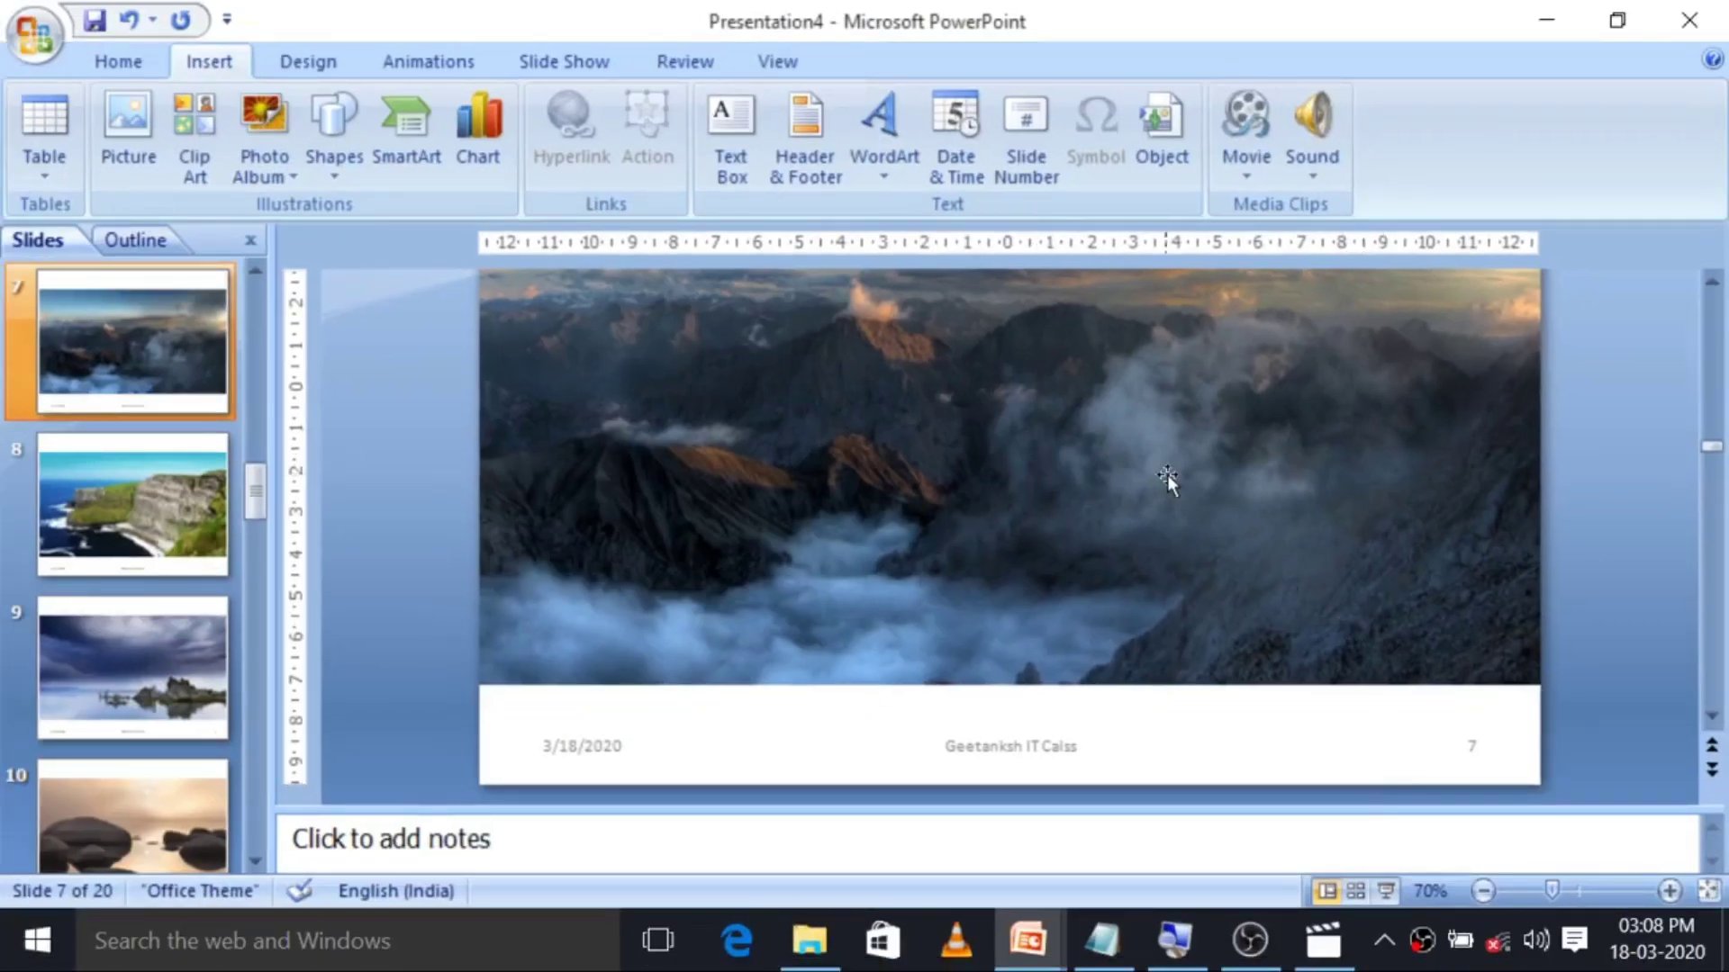
scroll(1167, 473, "up", 1)
scroll(1170, 469, "up", 1)
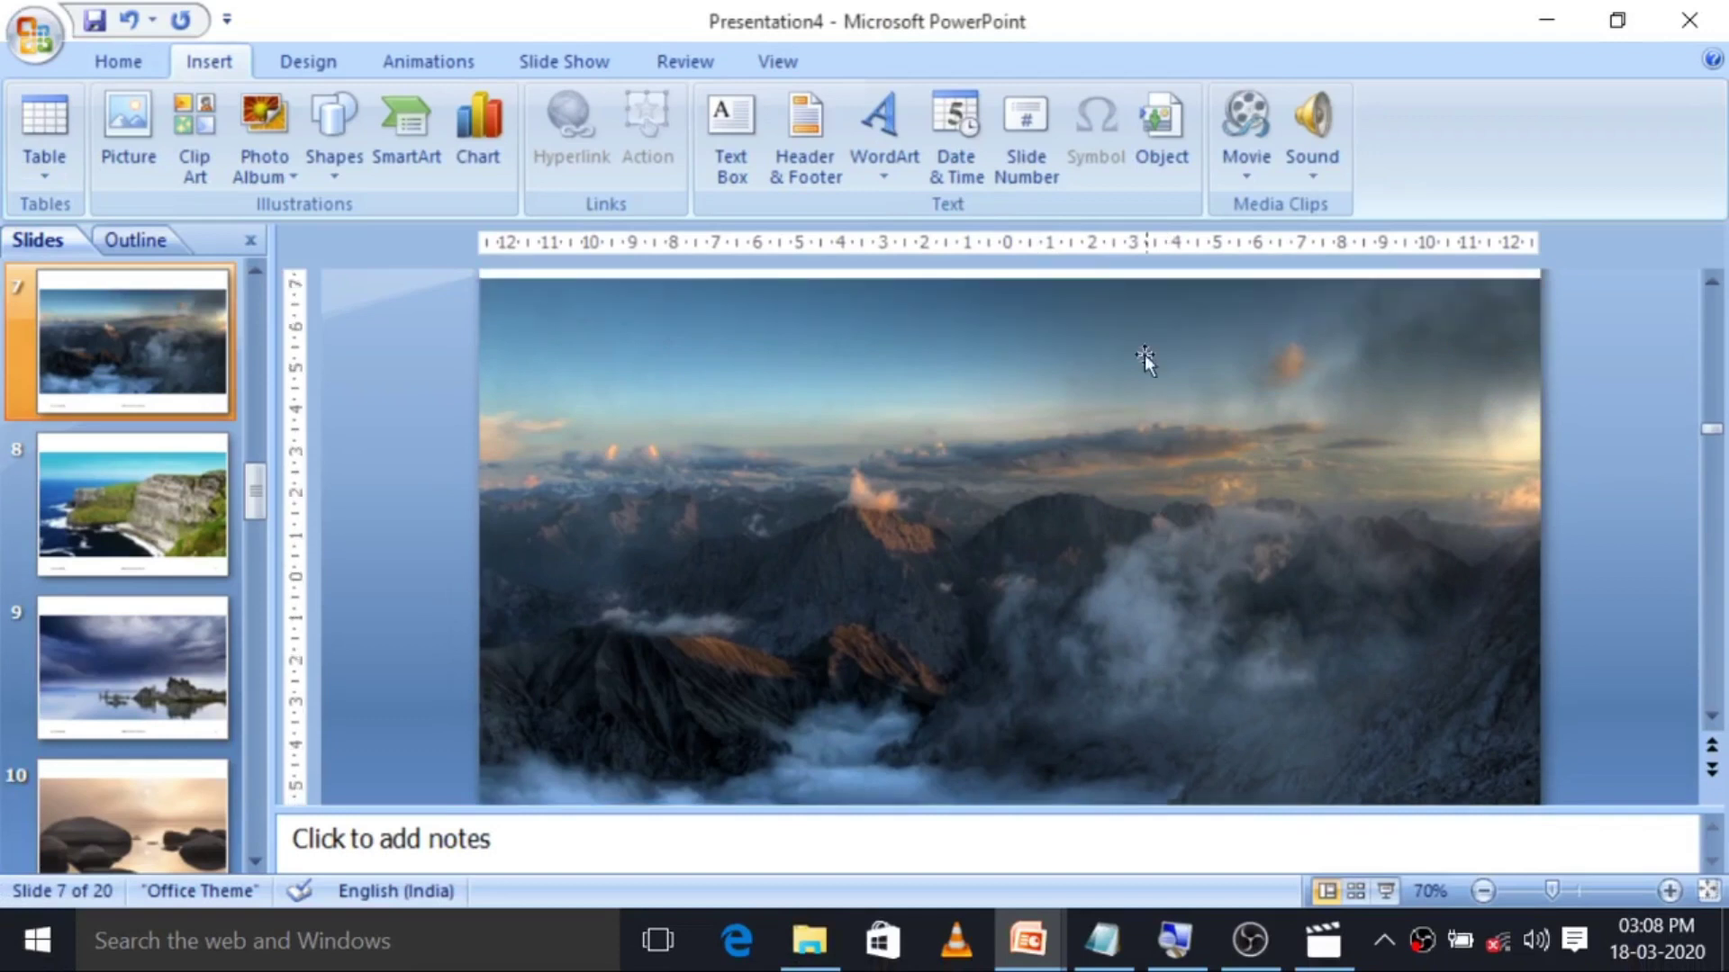
Insert red-style WordArt on slide 7 reading 'Geetanksh IT Class'.
left_click(878, 160)
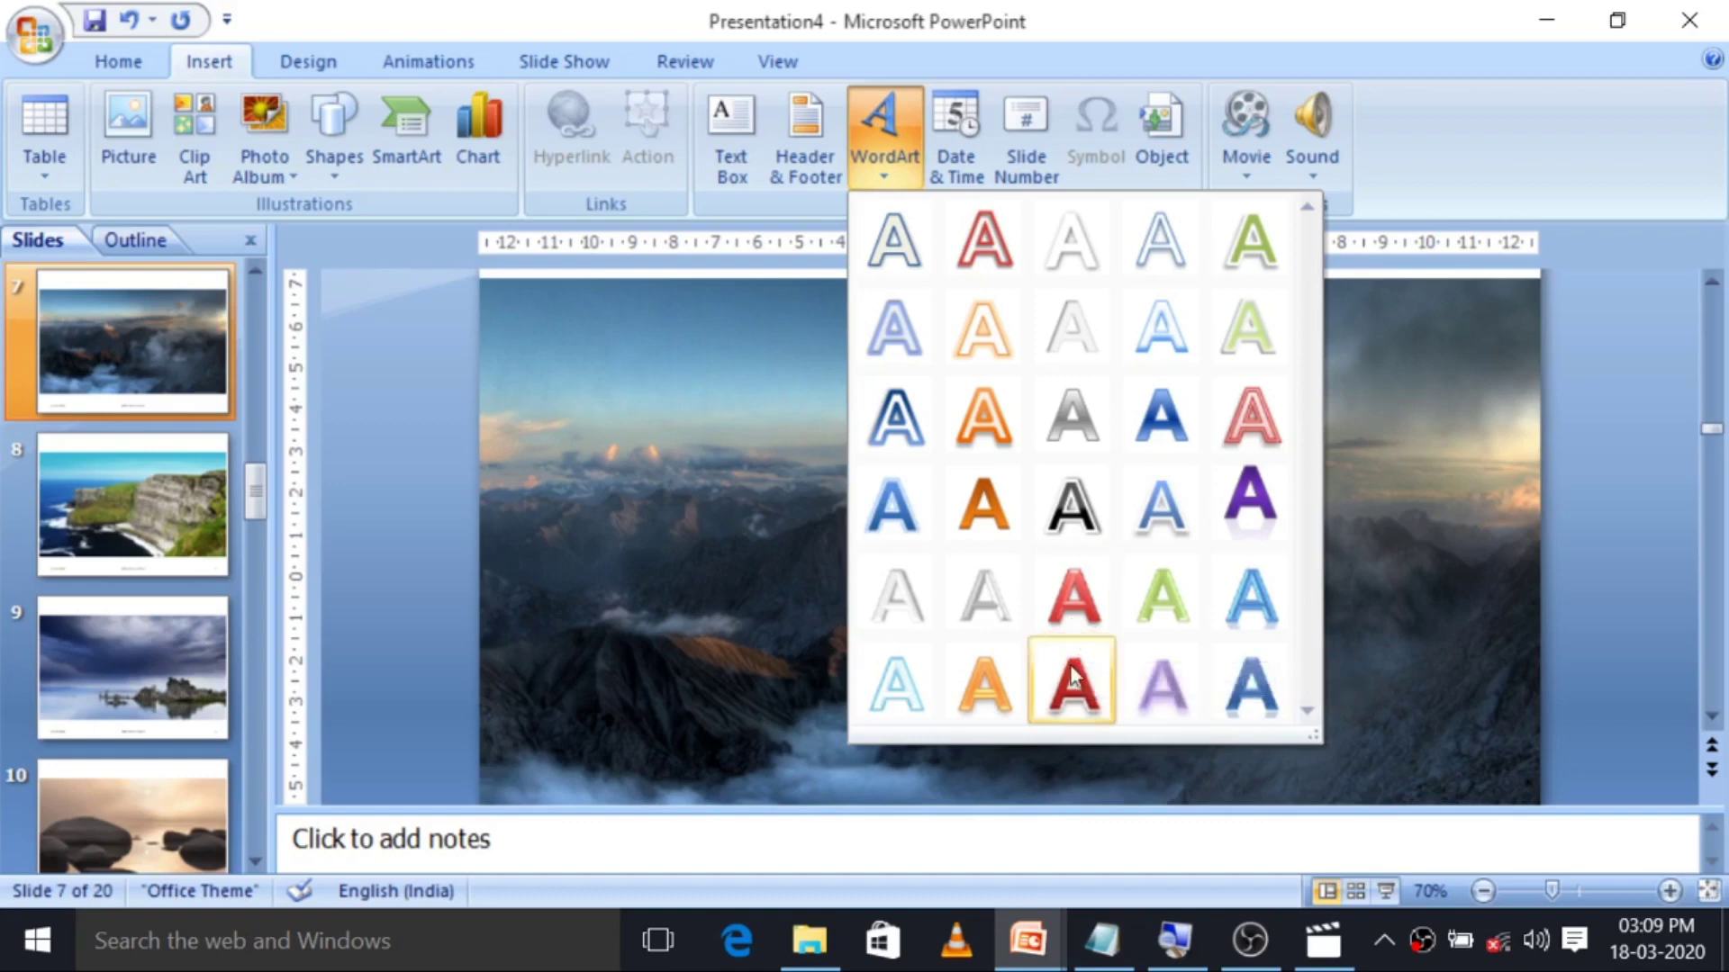
left_click(1074, 590)
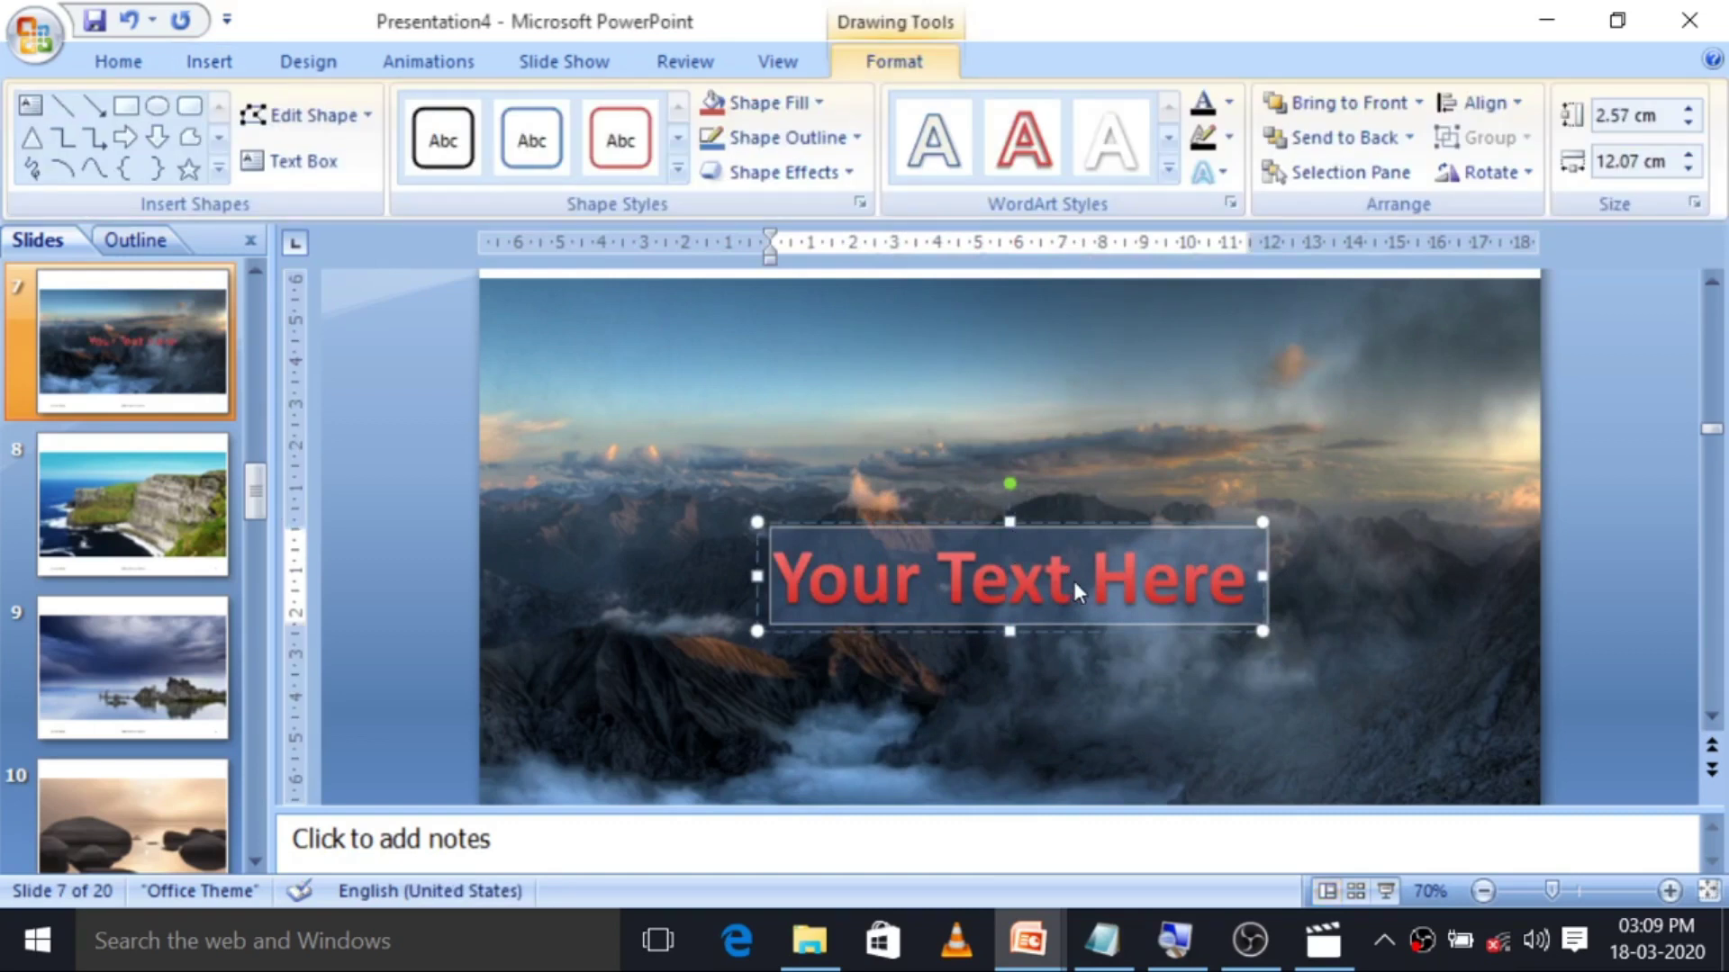
type("G")
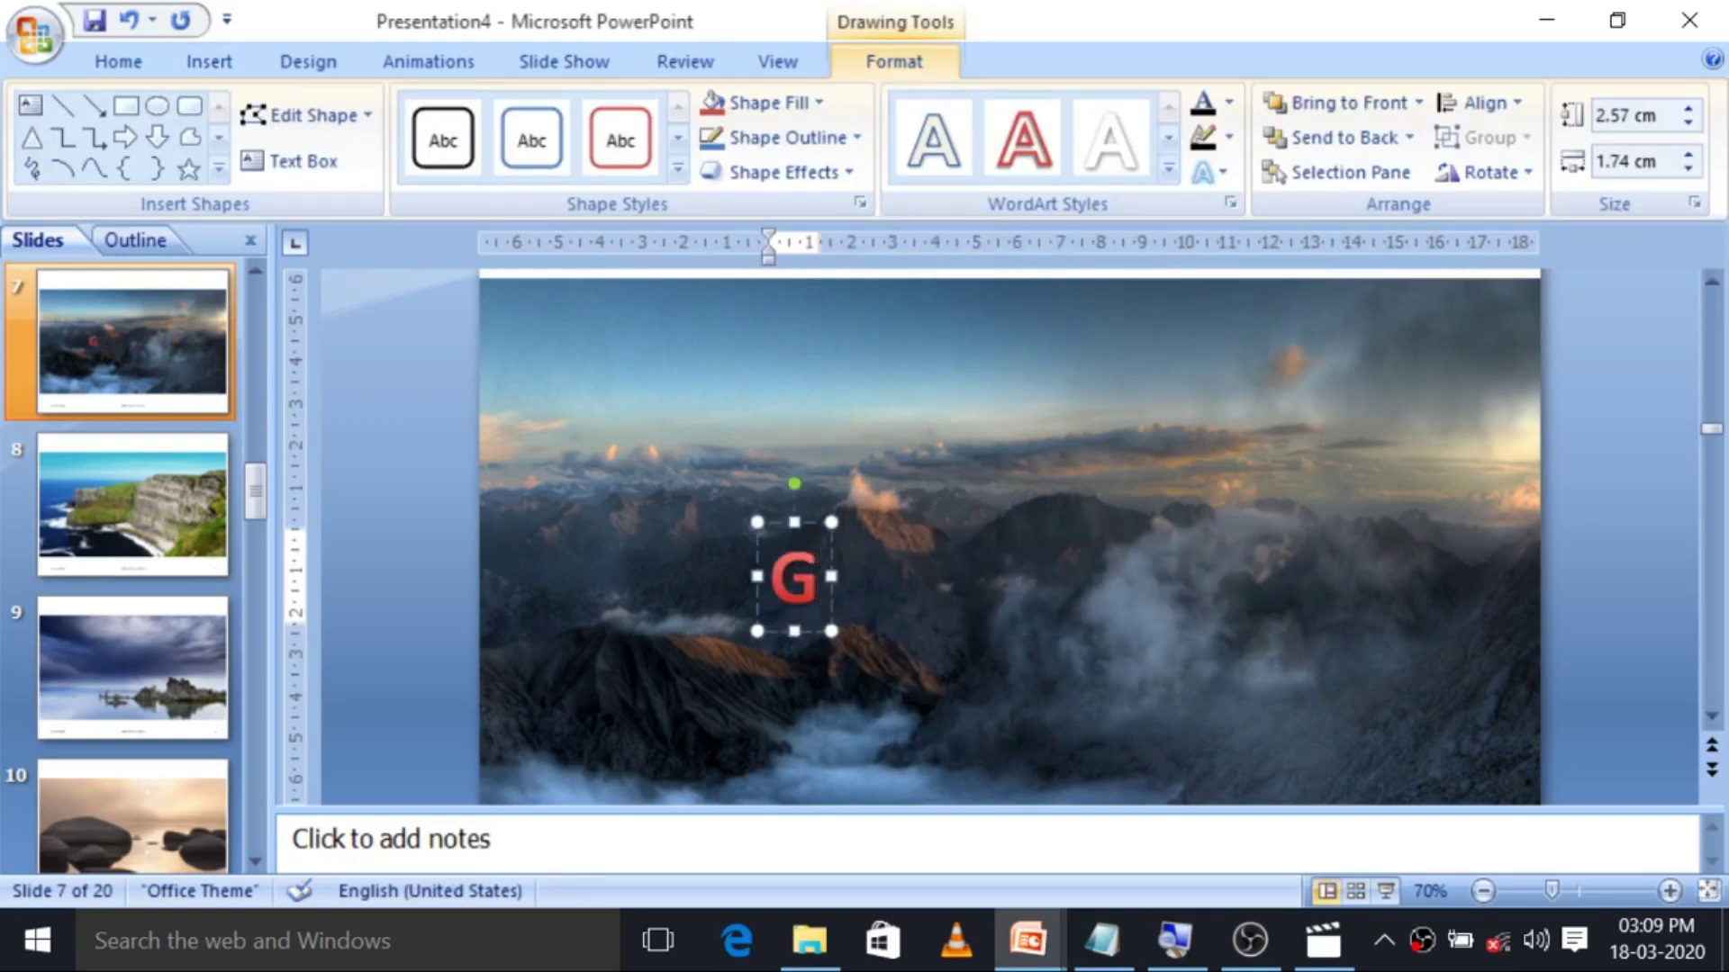
type("eetan")
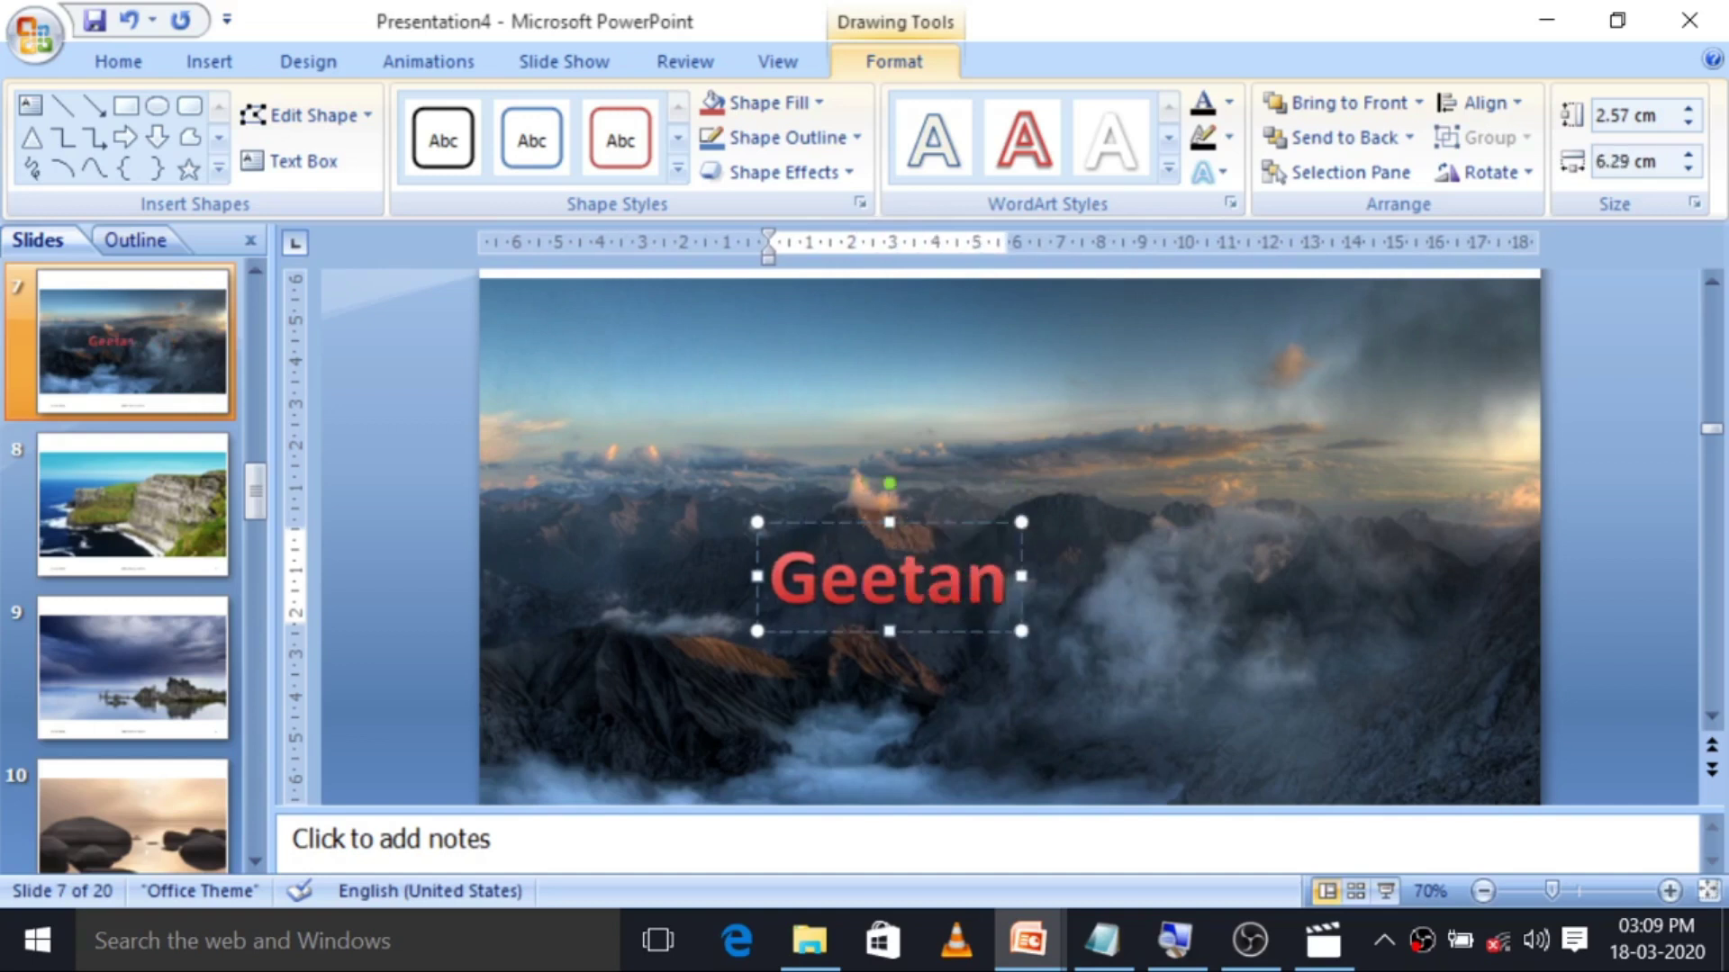
type("ksh IT")
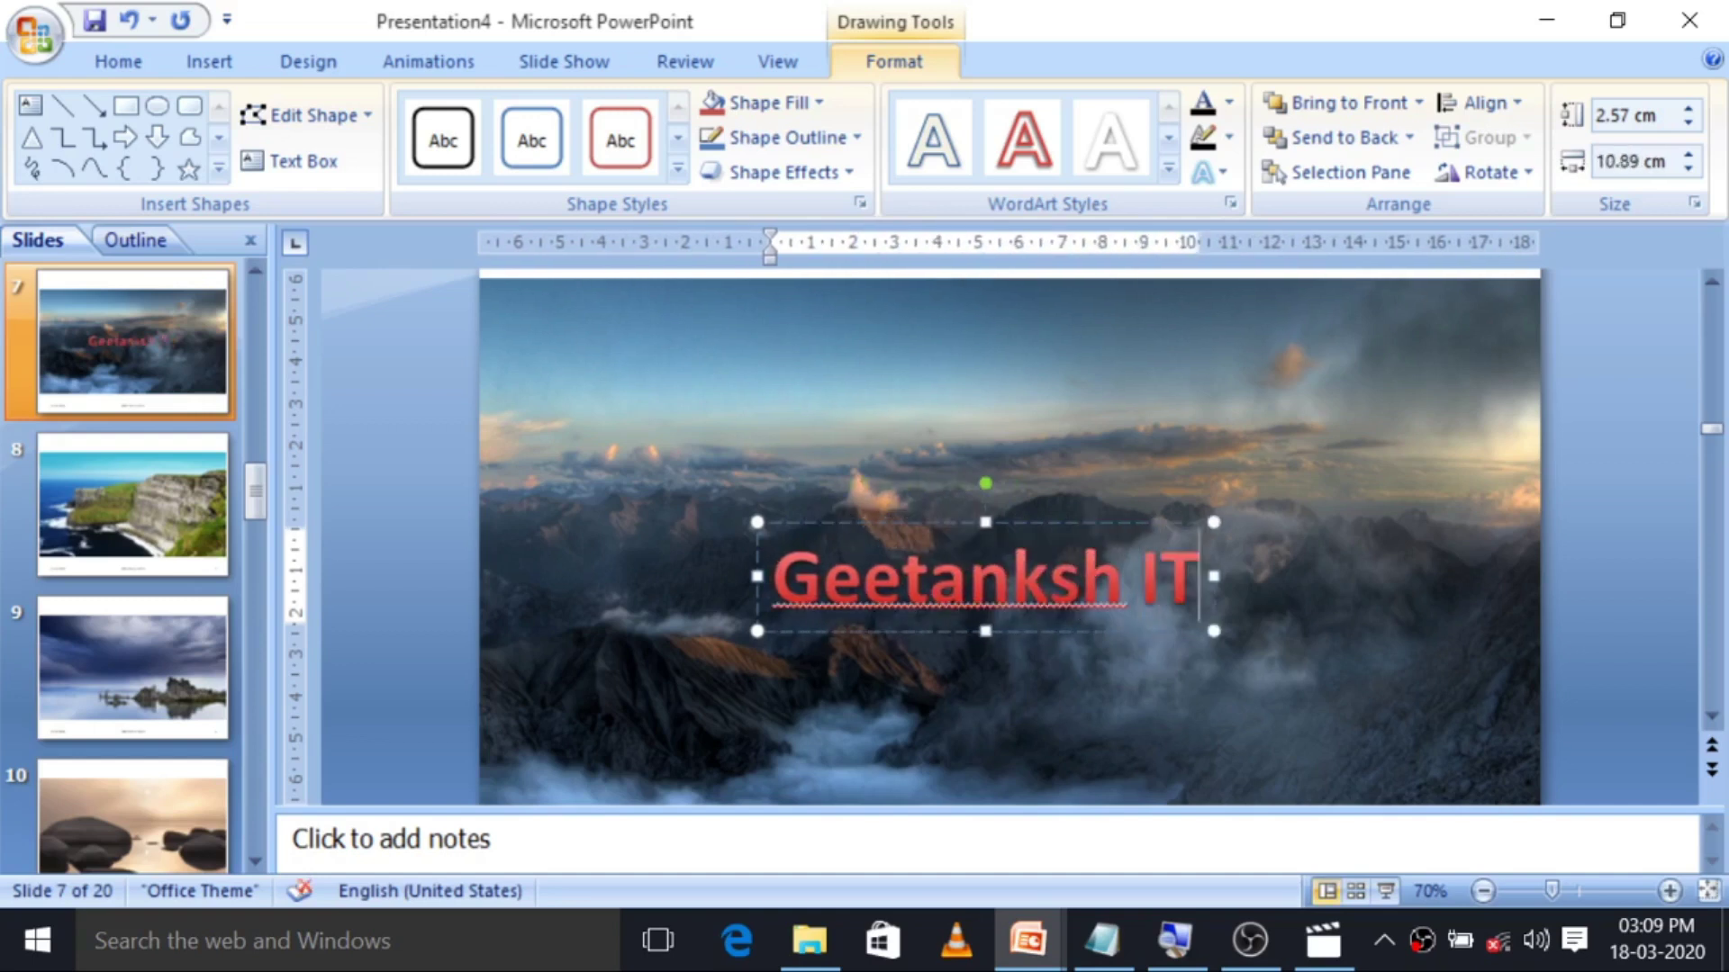
type(" C")
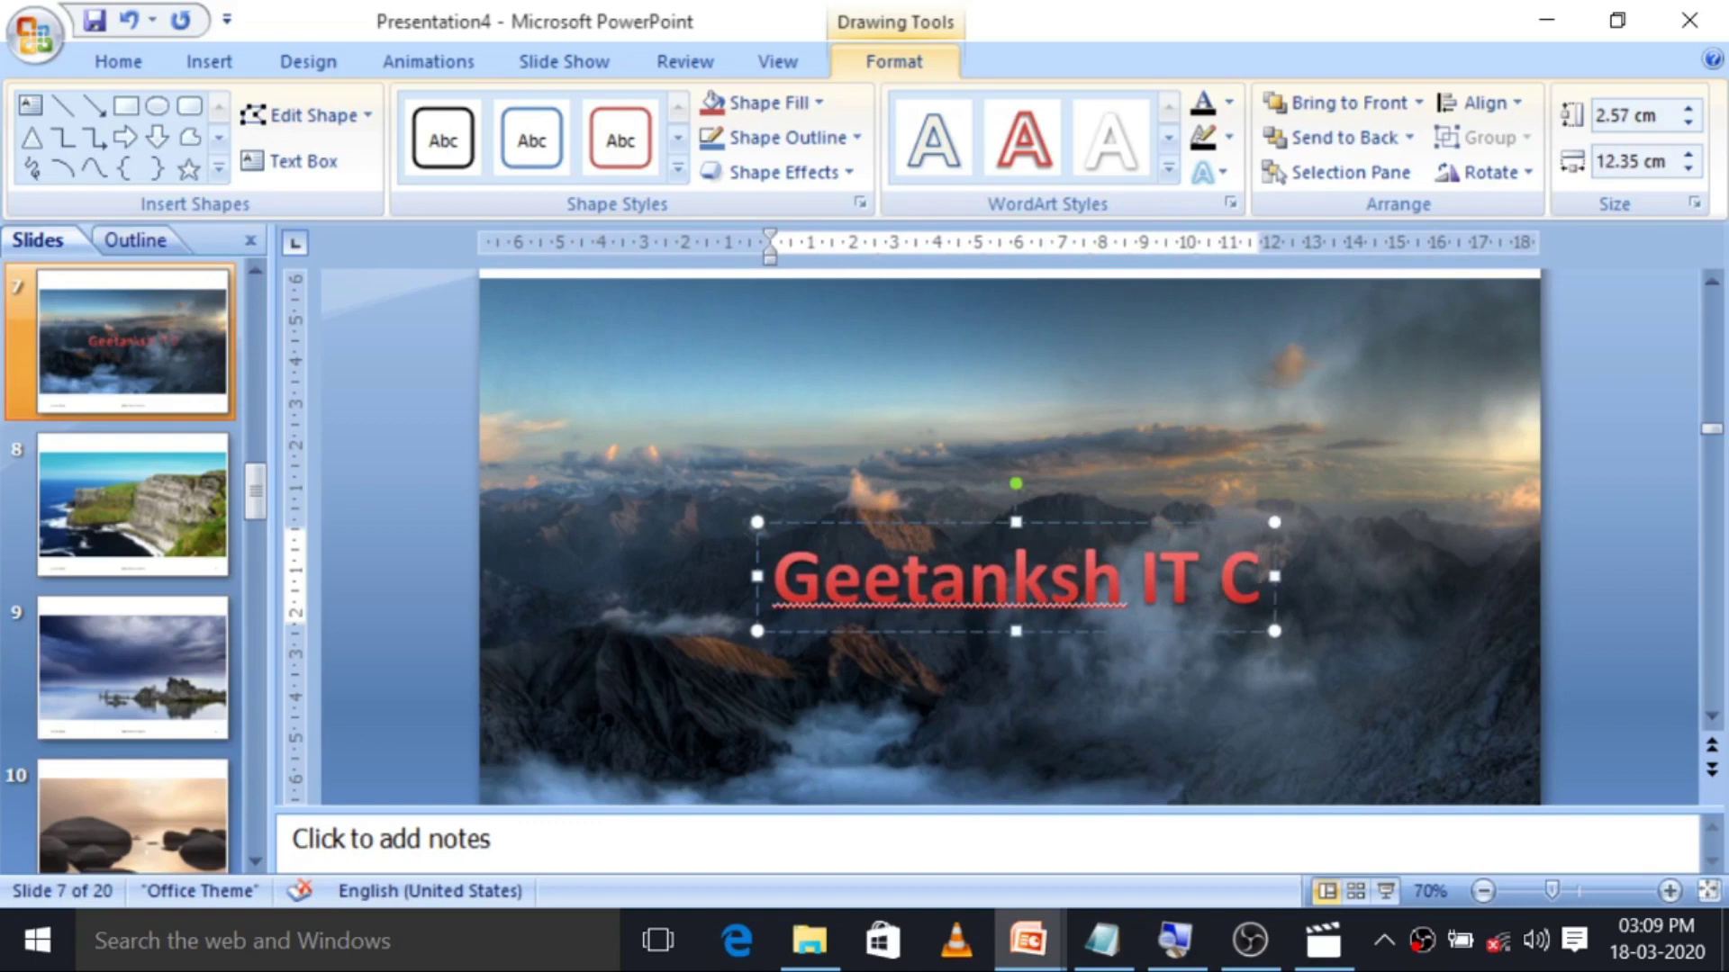
type("lass")
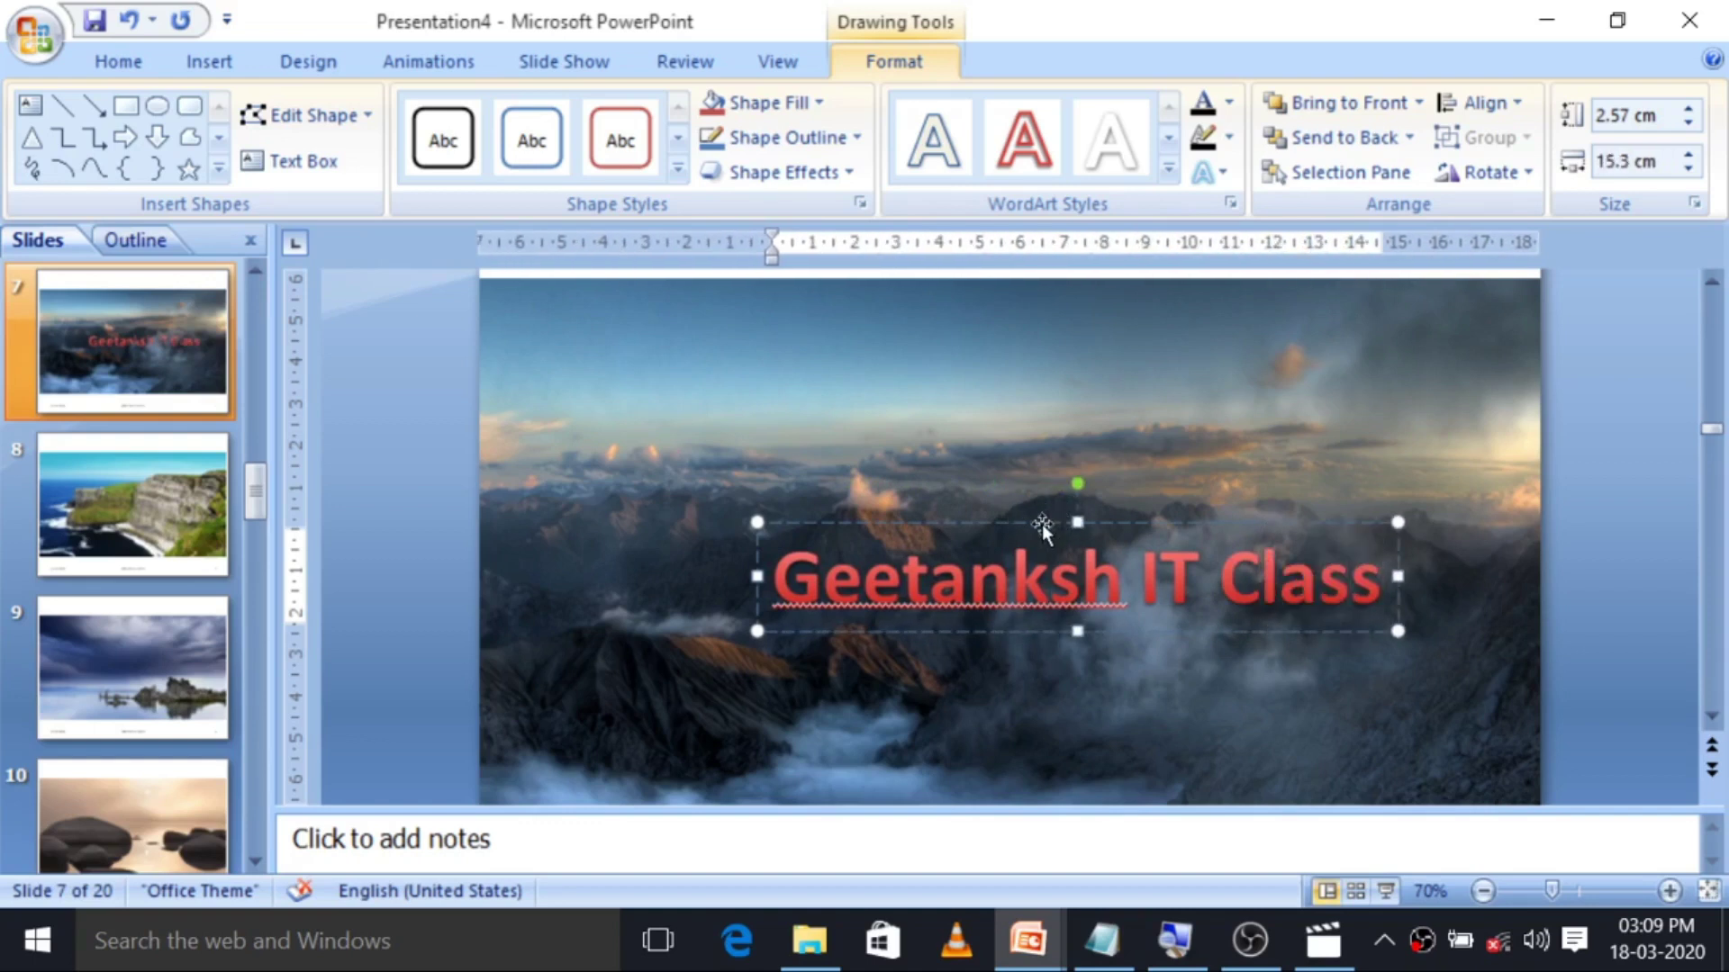
Raise the WordArt and give it a half reflection and a shadow.
left_click_drag(1049, 517, 1030, 418)
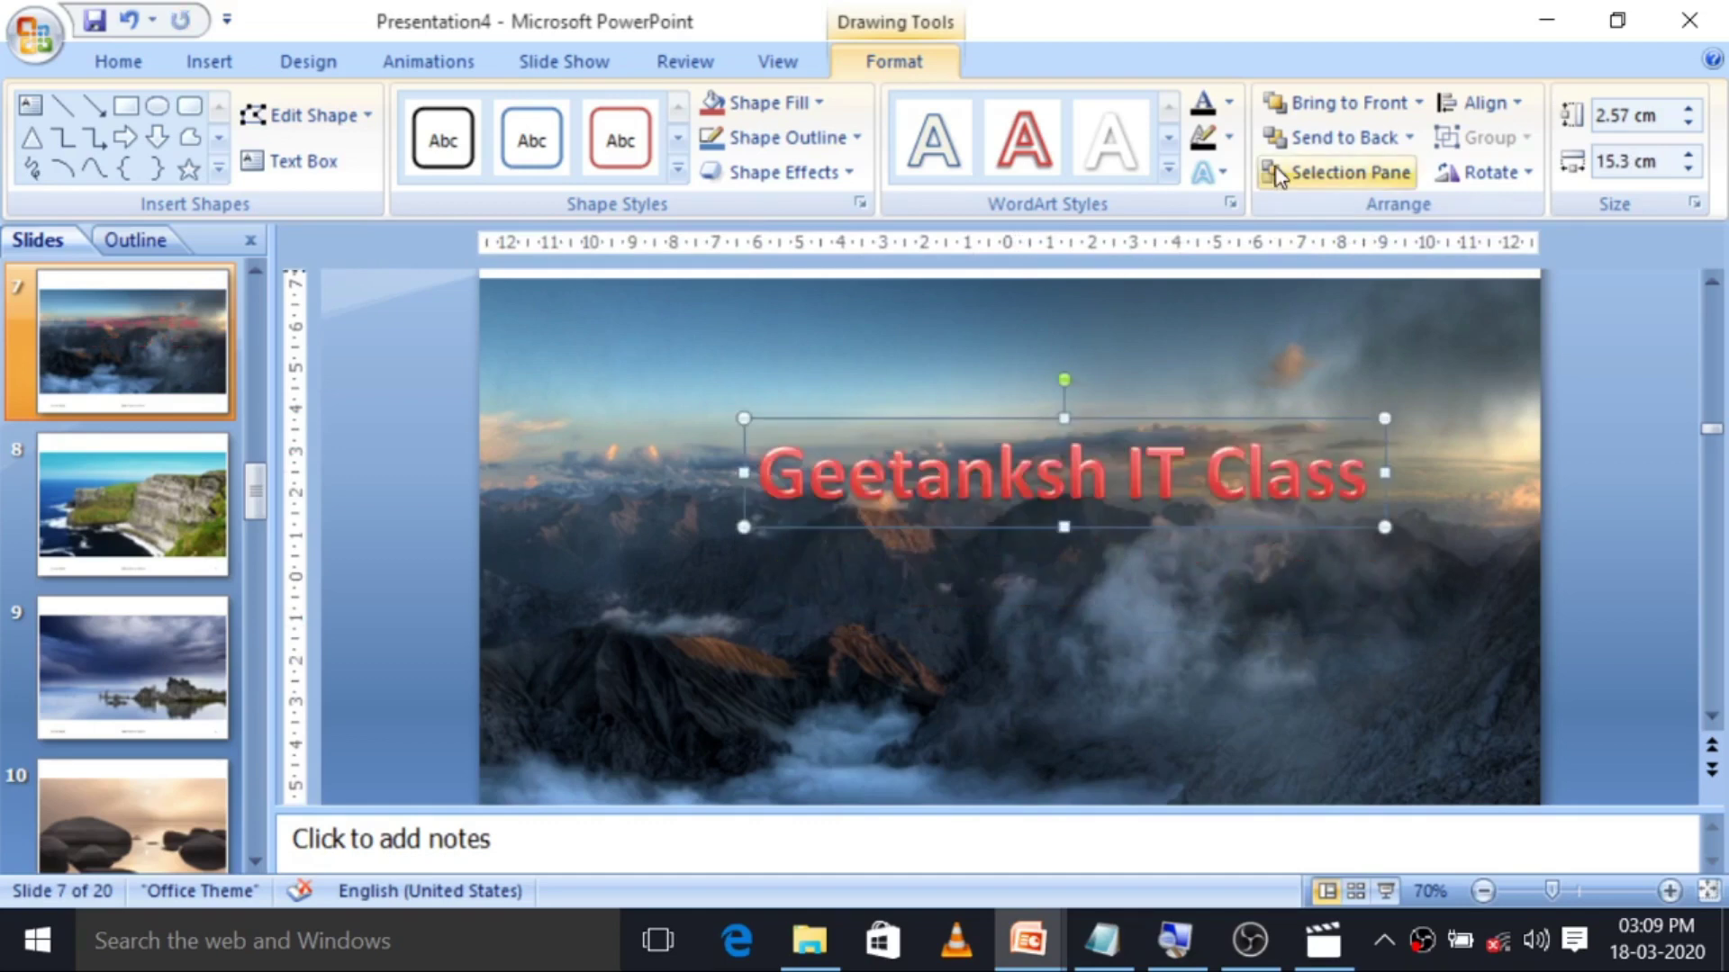
left_click(1210, 172)
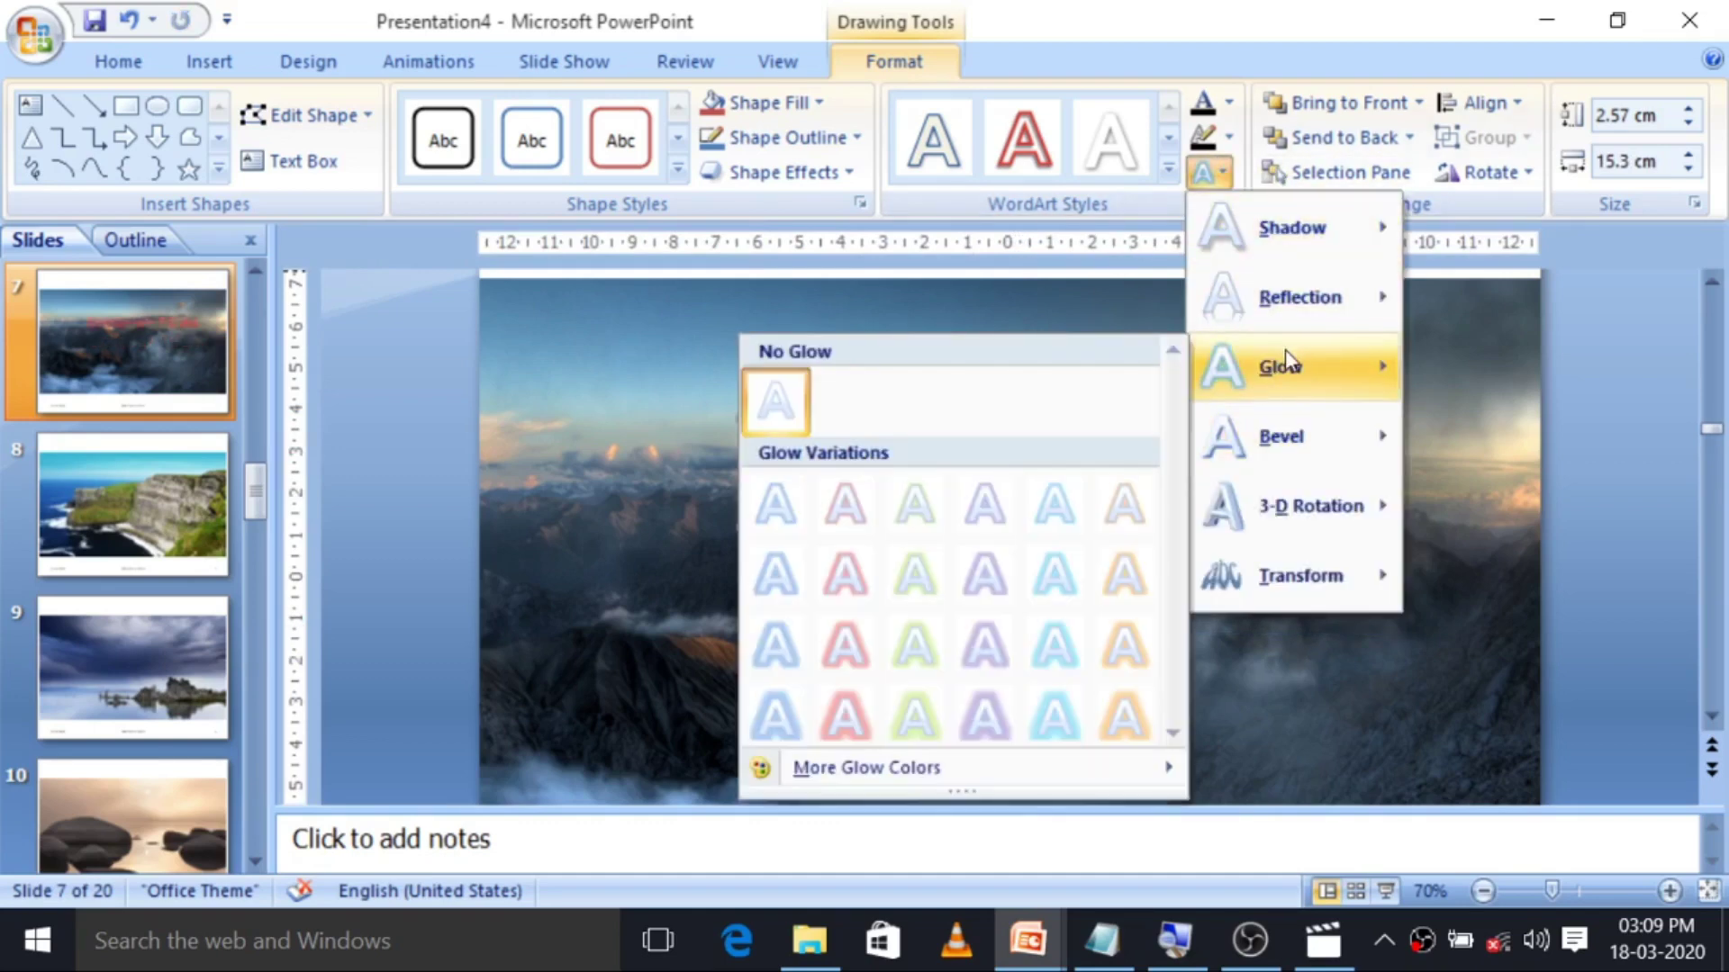
mouse_move(1297, 297)
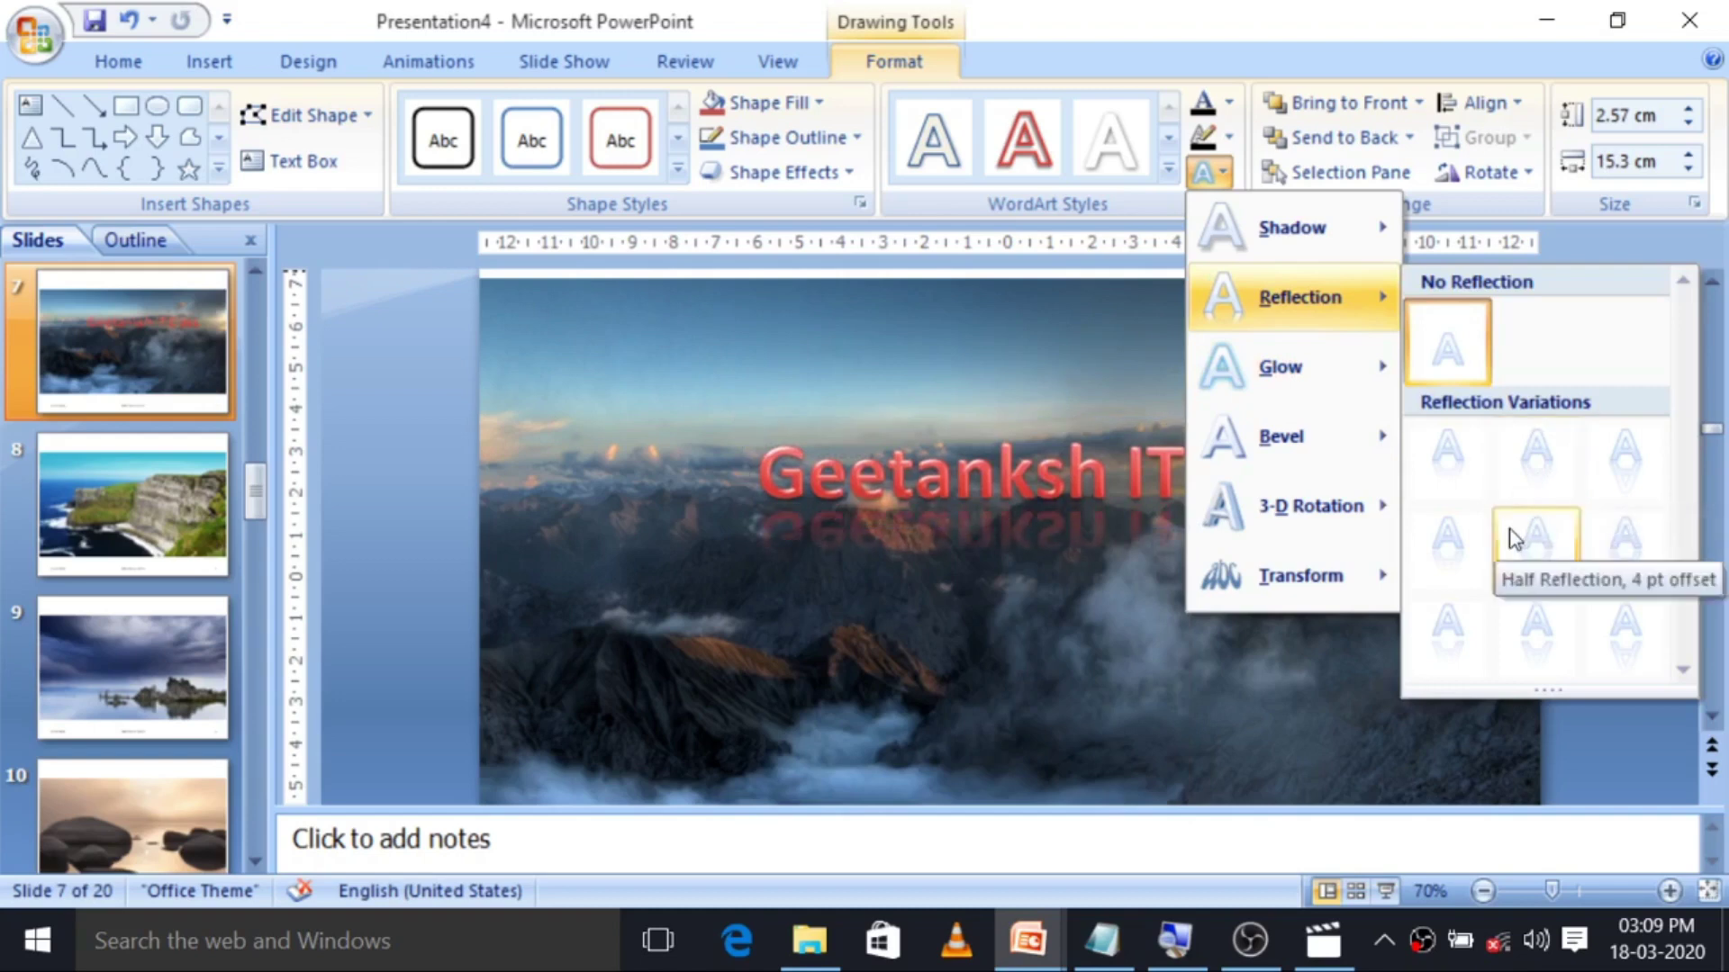
left_click(1546, 489)
mouse_move(1293, 226)
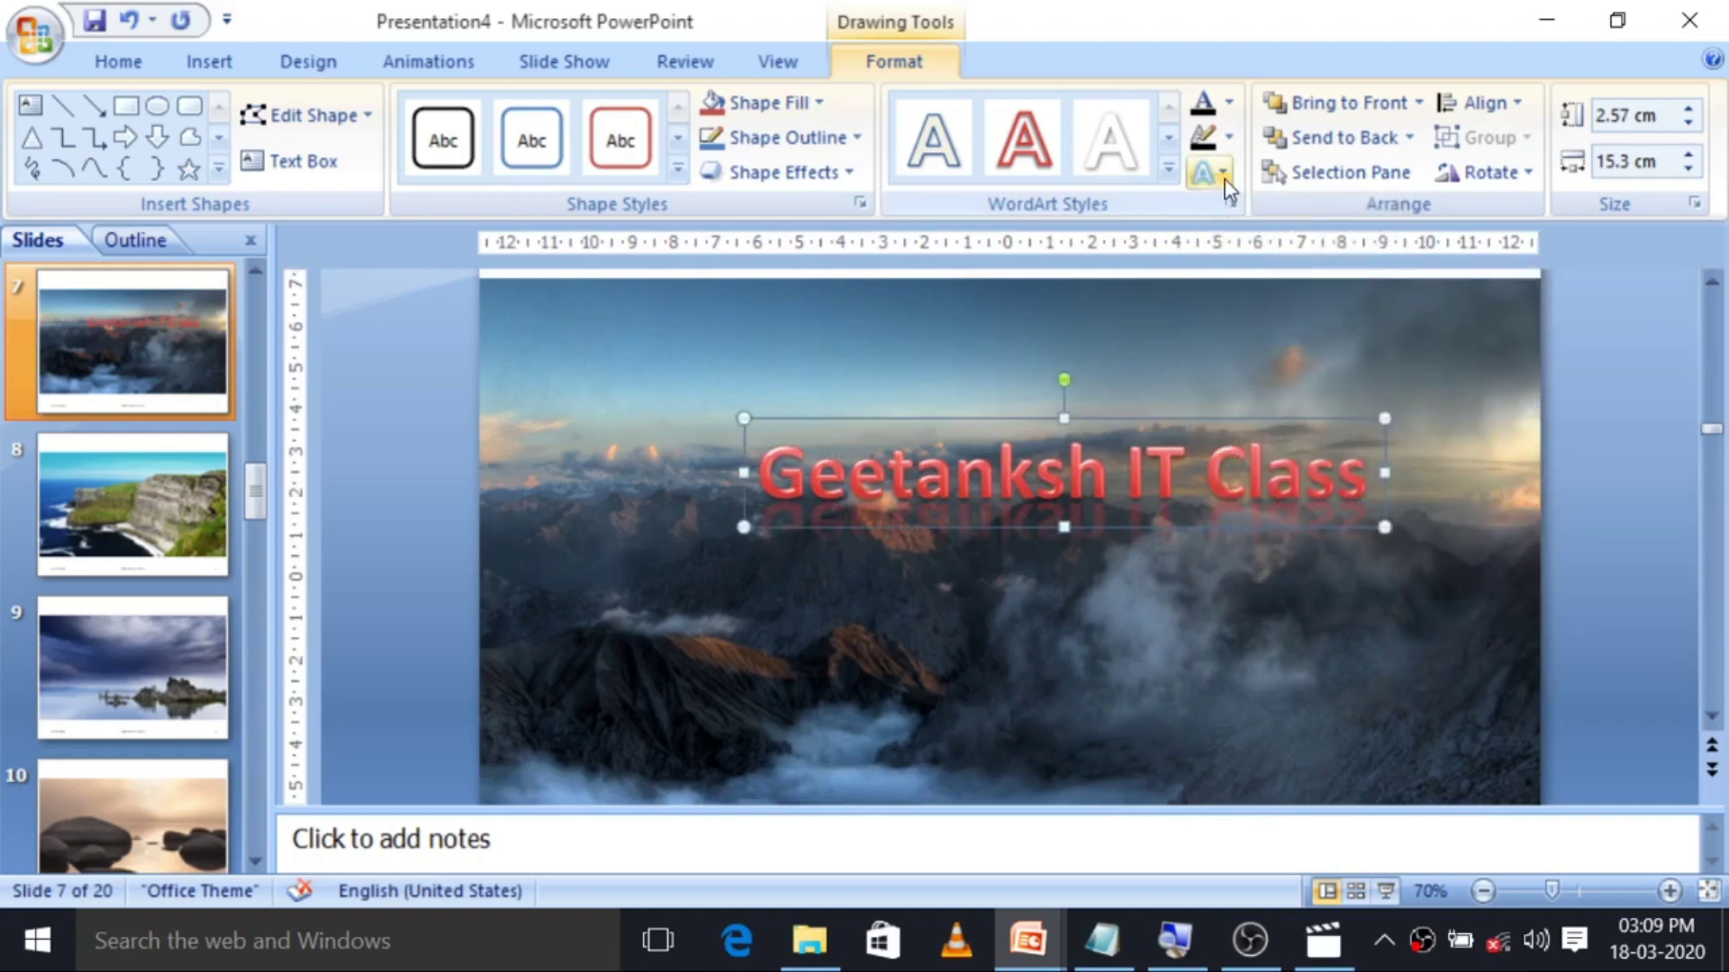
left_click(1216, 172)
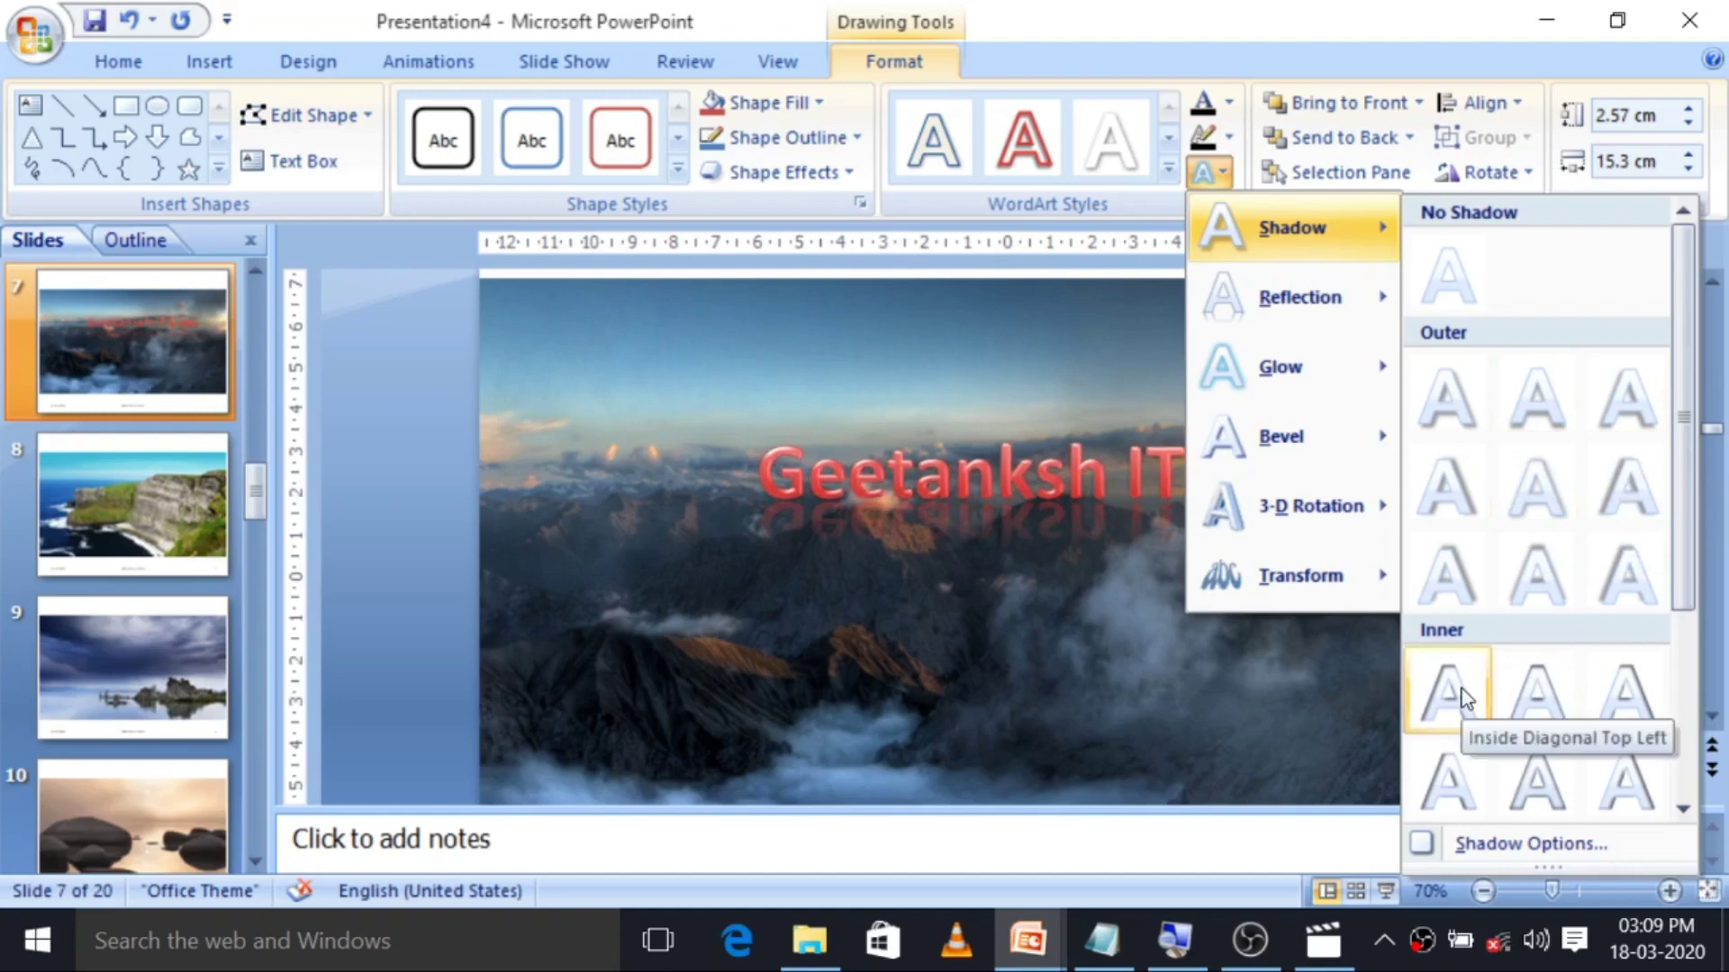
left_click(1549, 591)
Apply a 3-D rotation to the WordArt and move it to the slide's top-left.
left_click(1222, 175)
mouse_move(1309, 506)
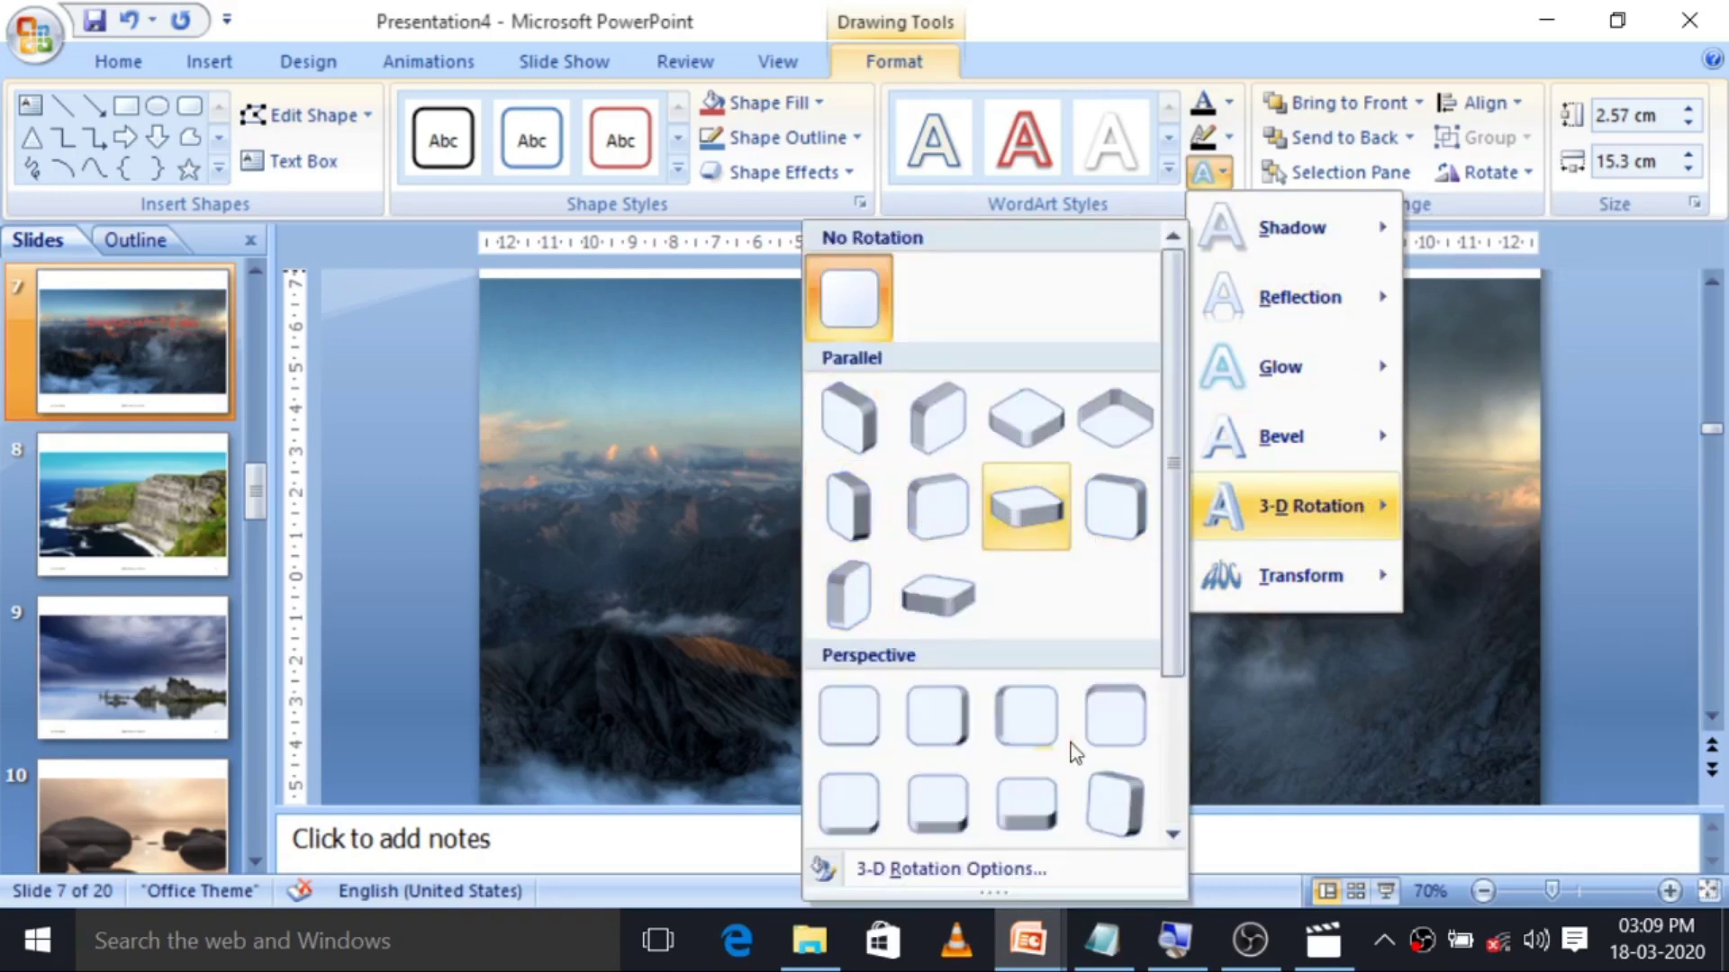
left_click(1026, 507)
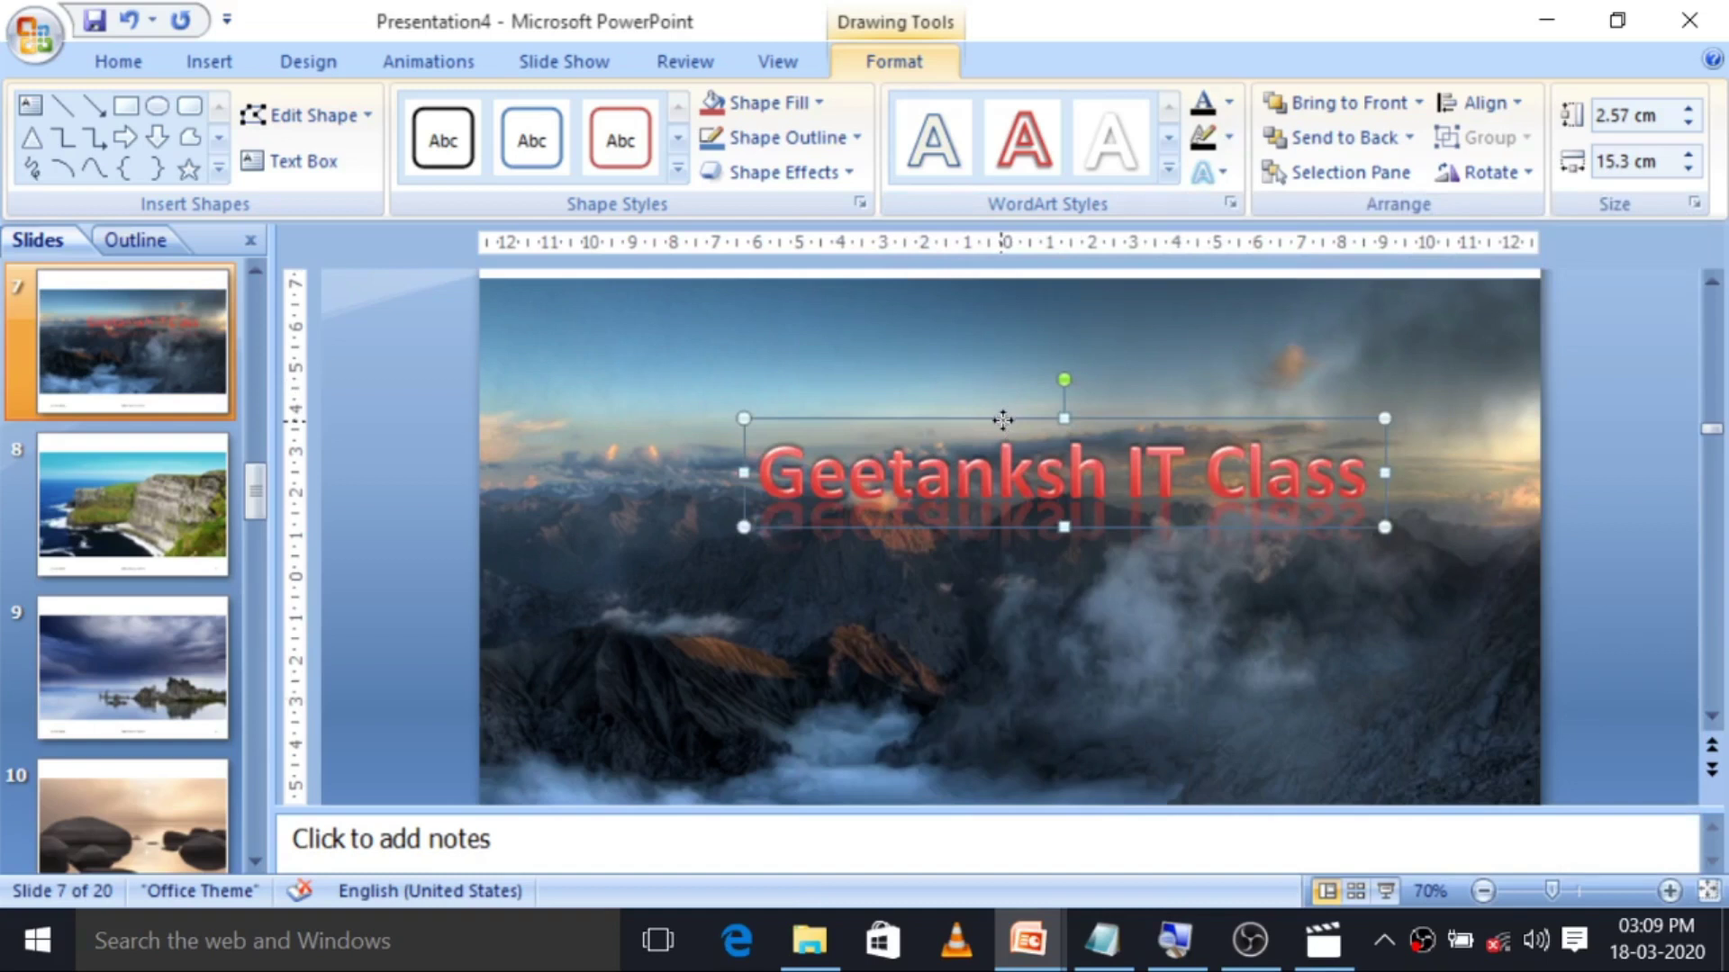
left_click_drag(1003, 419, 726, 299)
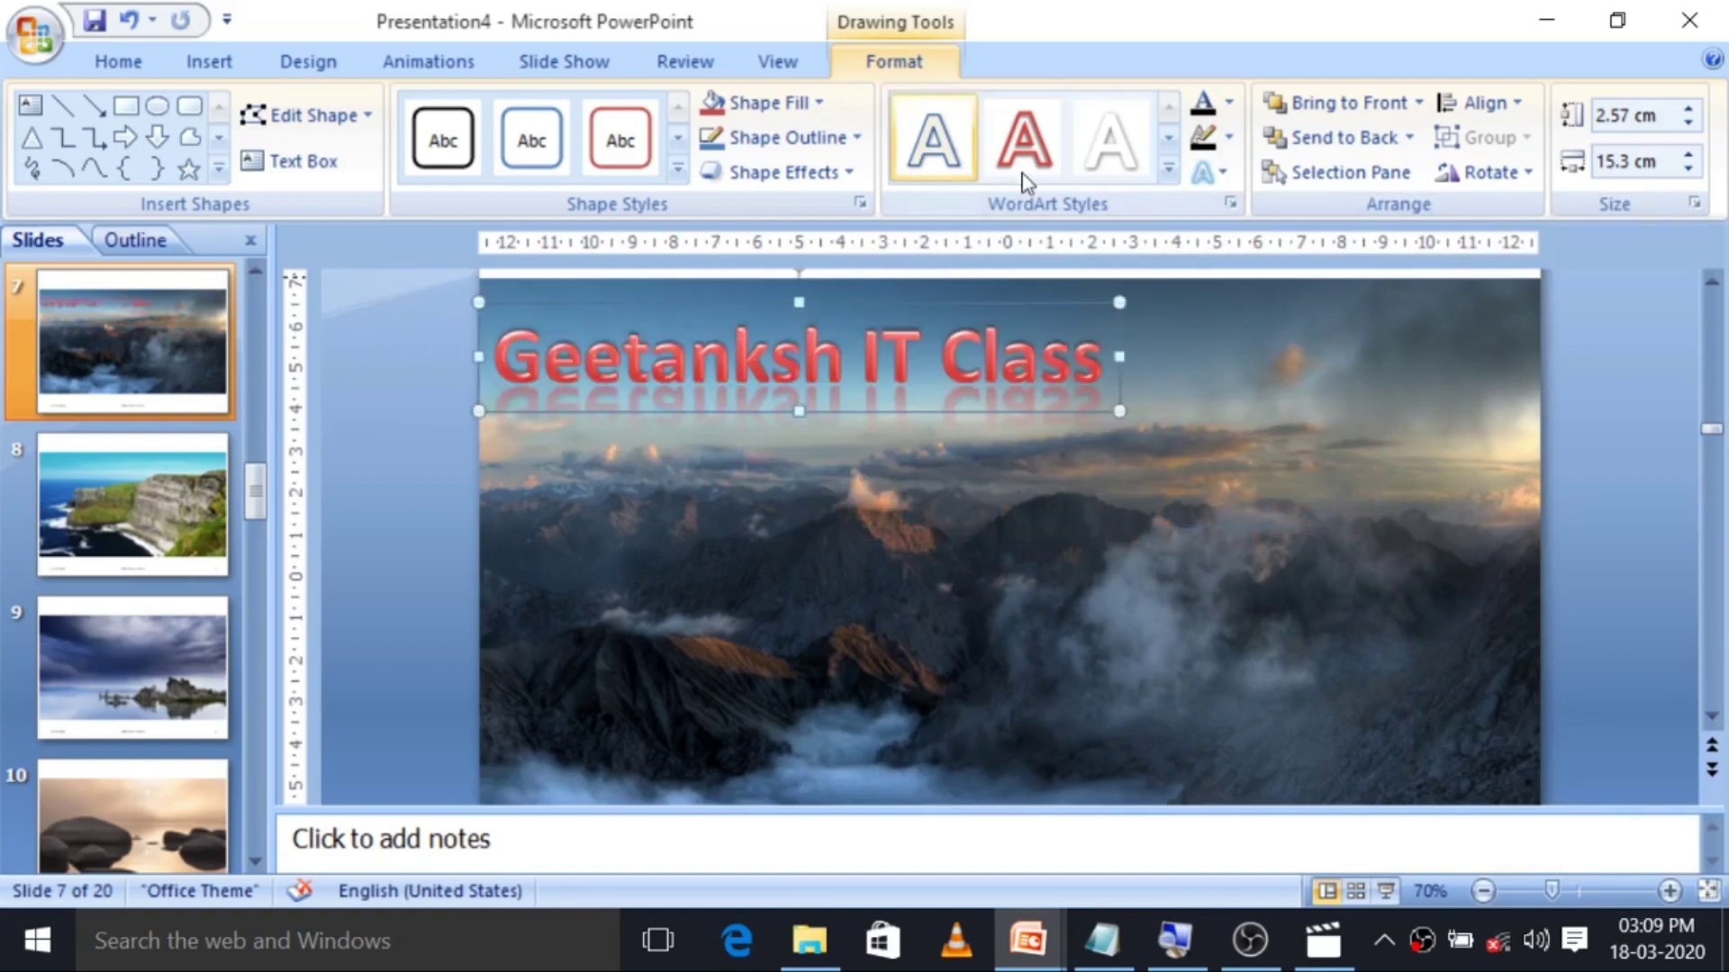
Tilt the WordArt with a 3-D perspective rotation and shift it down and right.
left_click(1212, 176)
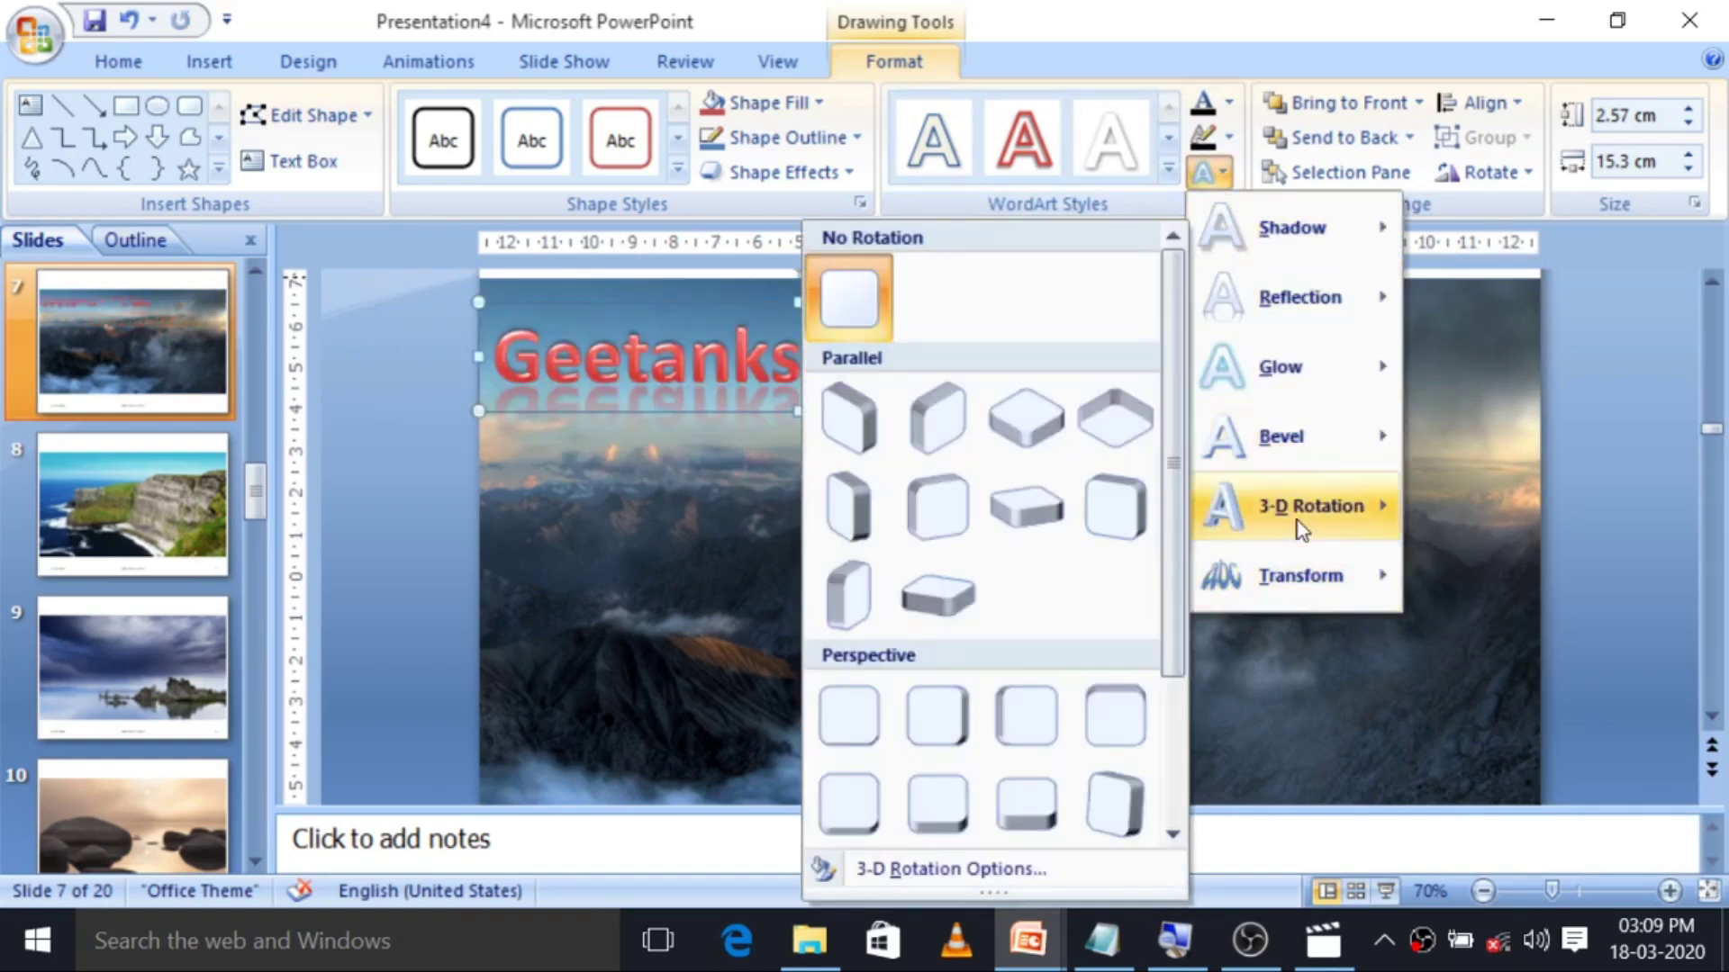
mouse_move(1310, 505)
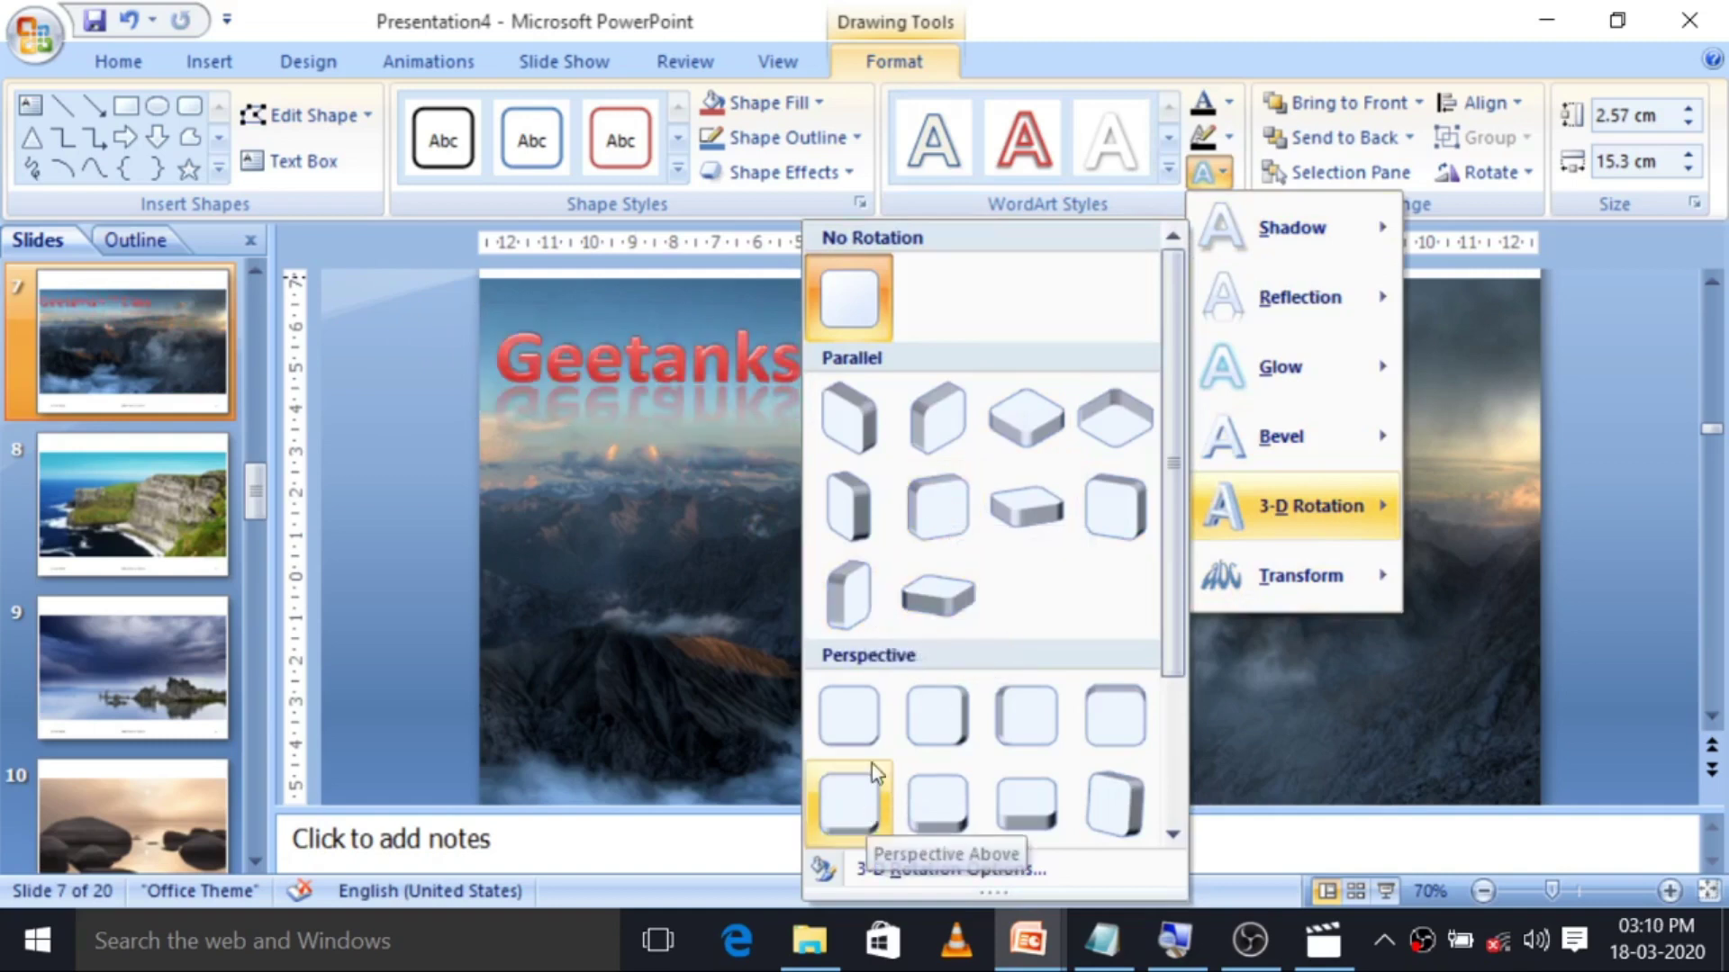
left_click(953, 531)
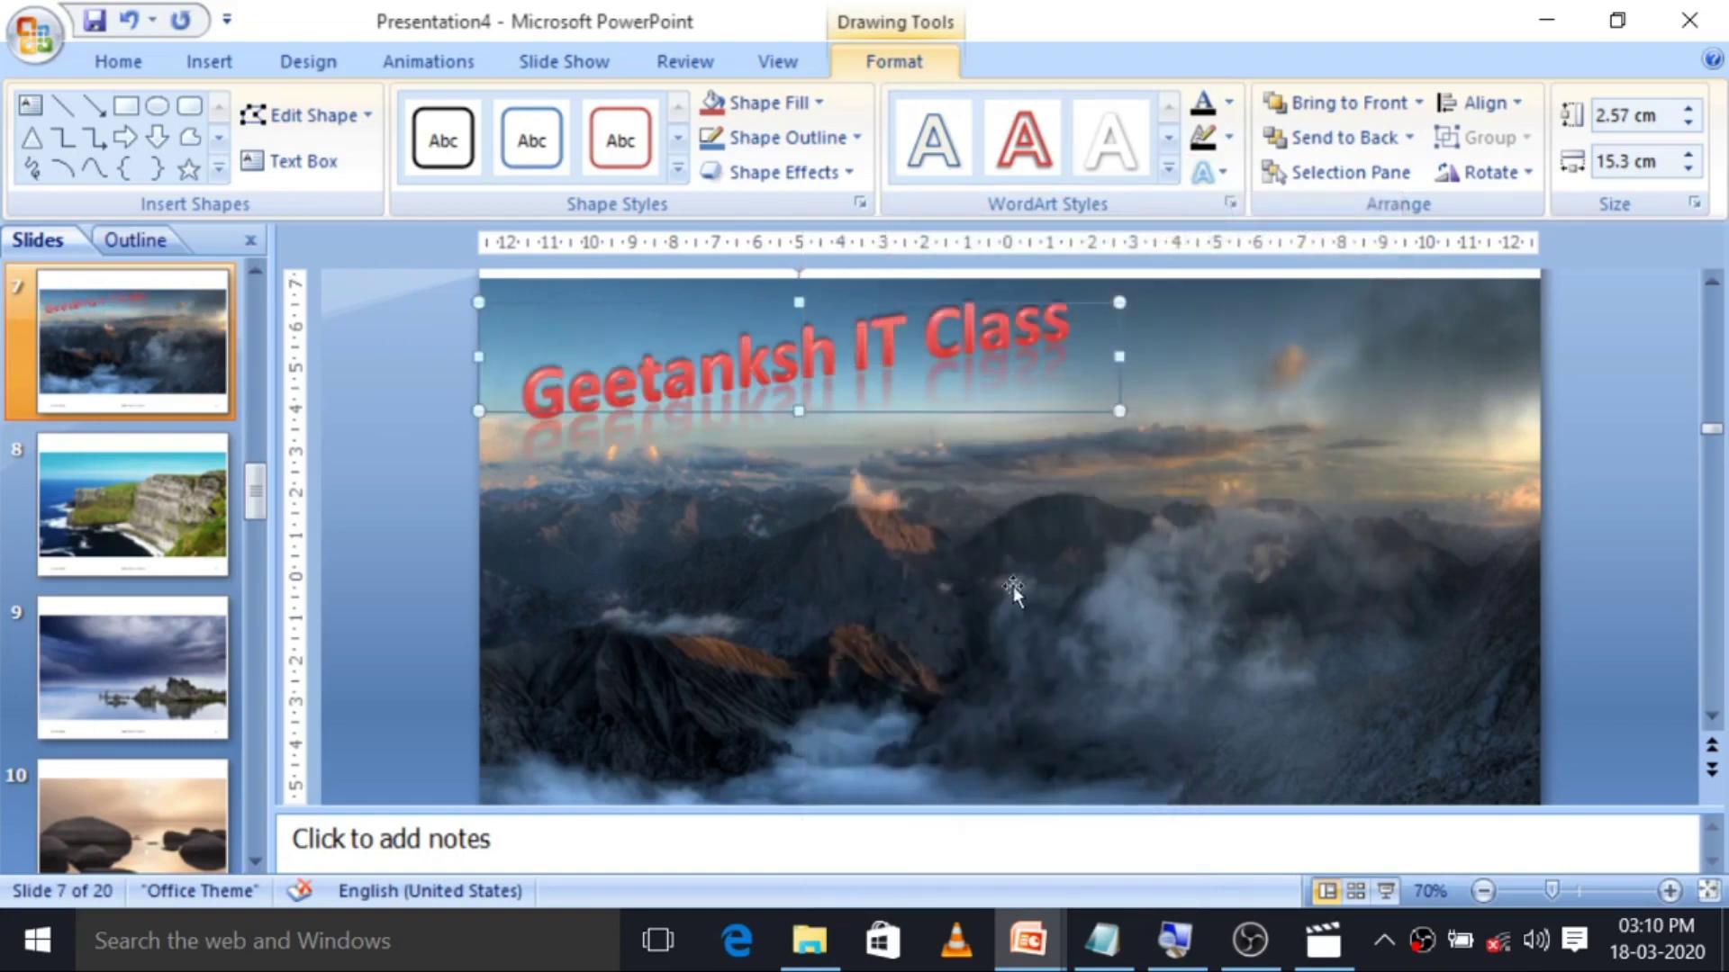
left_click_drag(926, 414, 1026, 489)
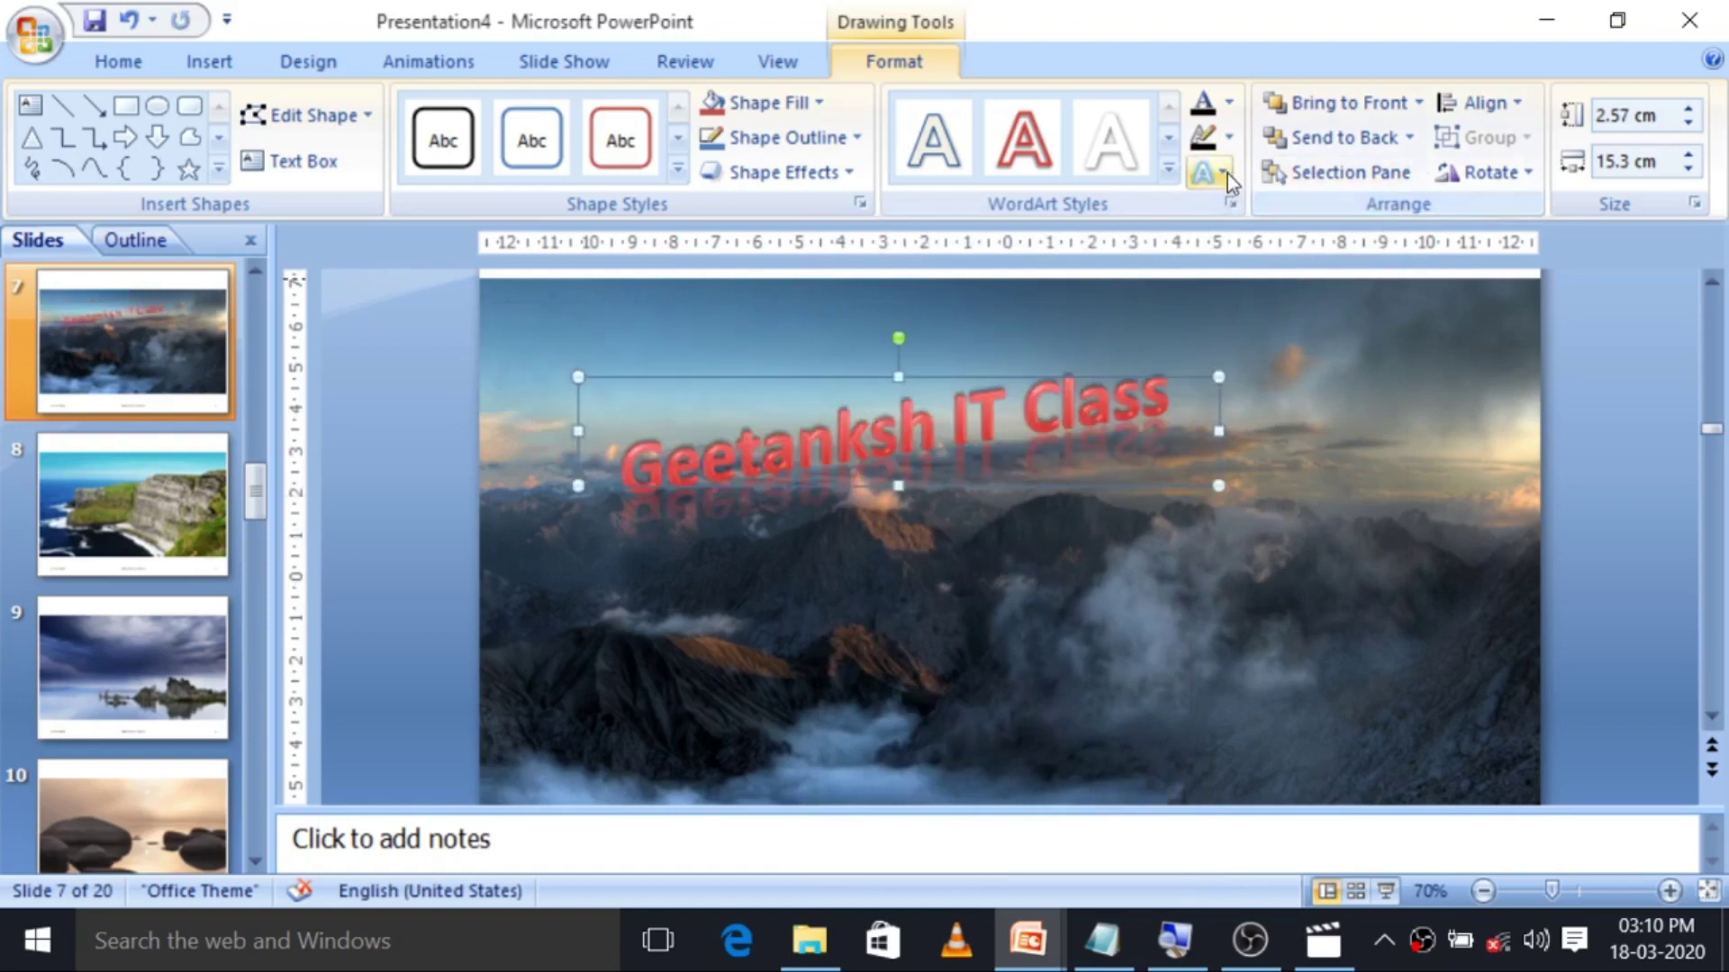
Warp the WordArt text into an arch using a Transform effect.
left_click(1168, 170)
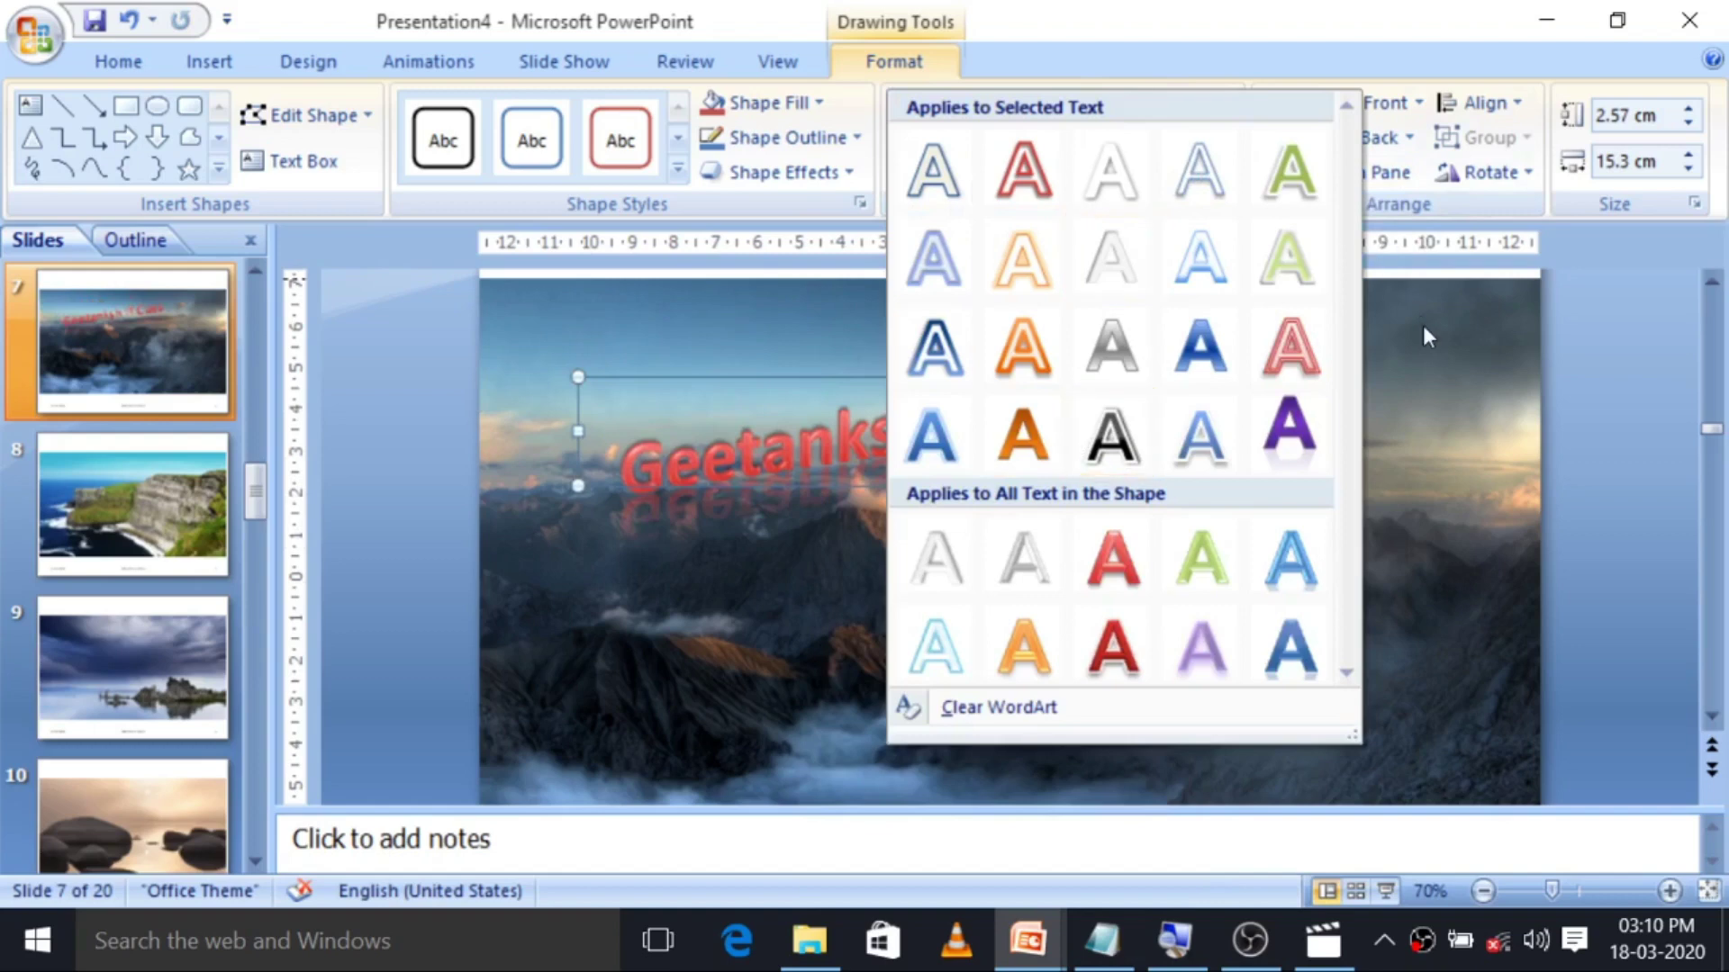
left_click(1422, 326)
left_click(1222, 173)
mouse_move(1294, 575)
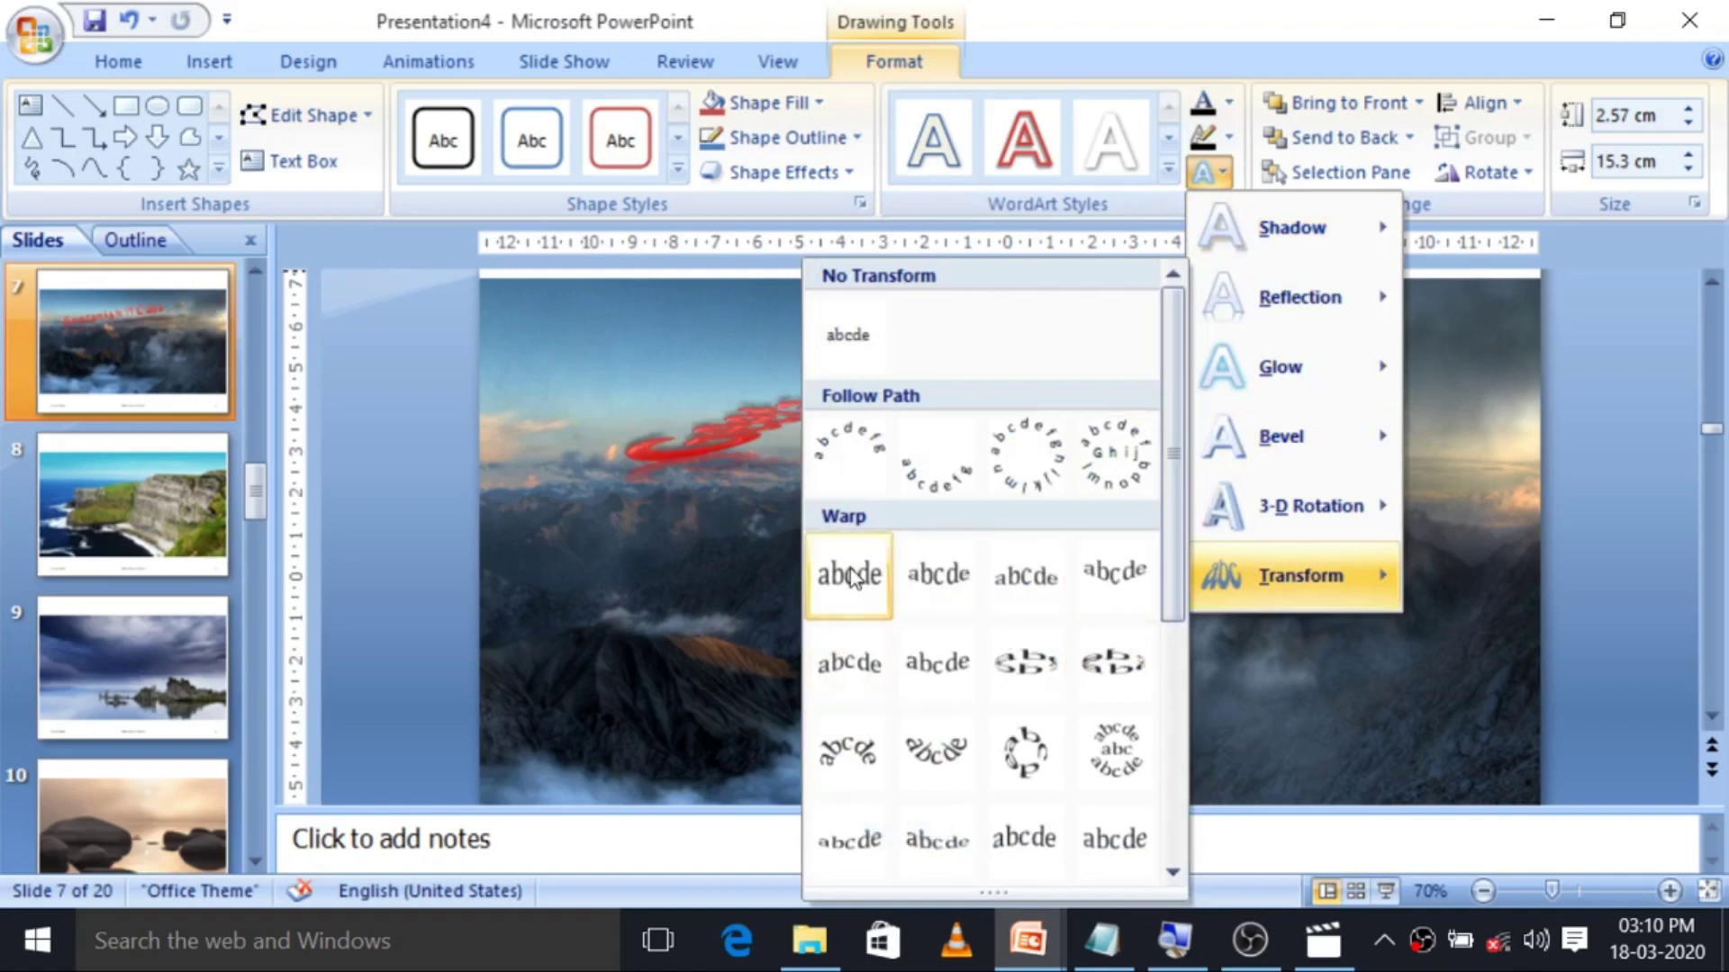
scroll(906, 828, "down", 3)
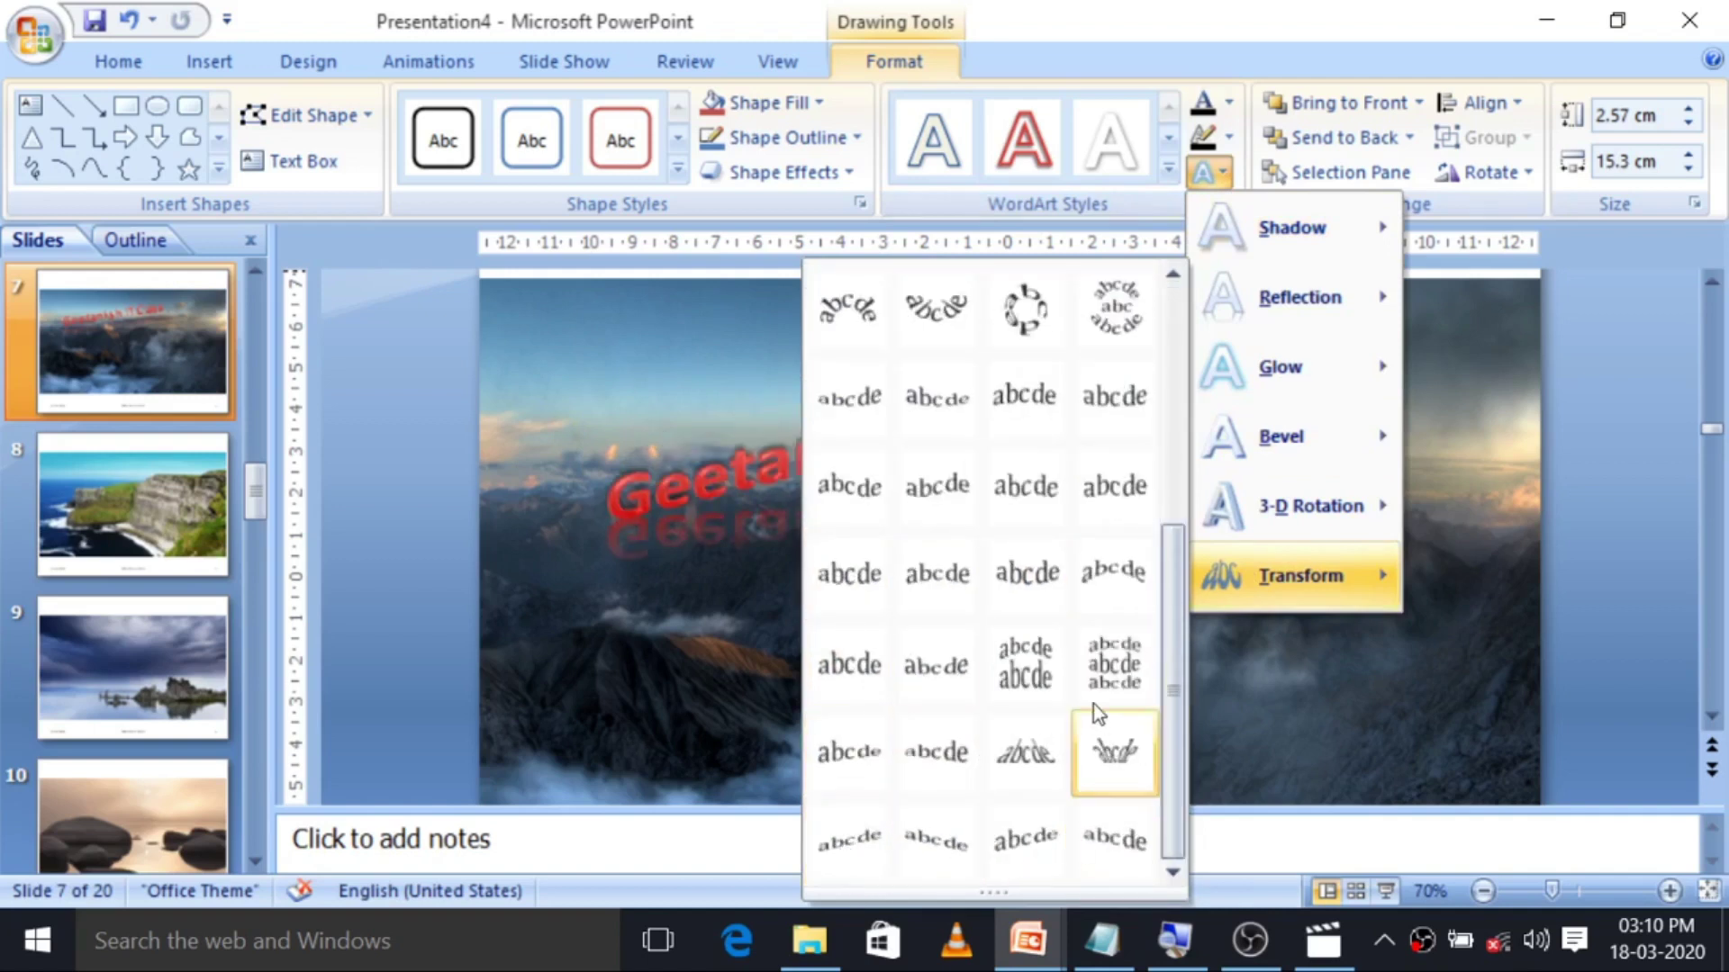
left_click(1036, 571)
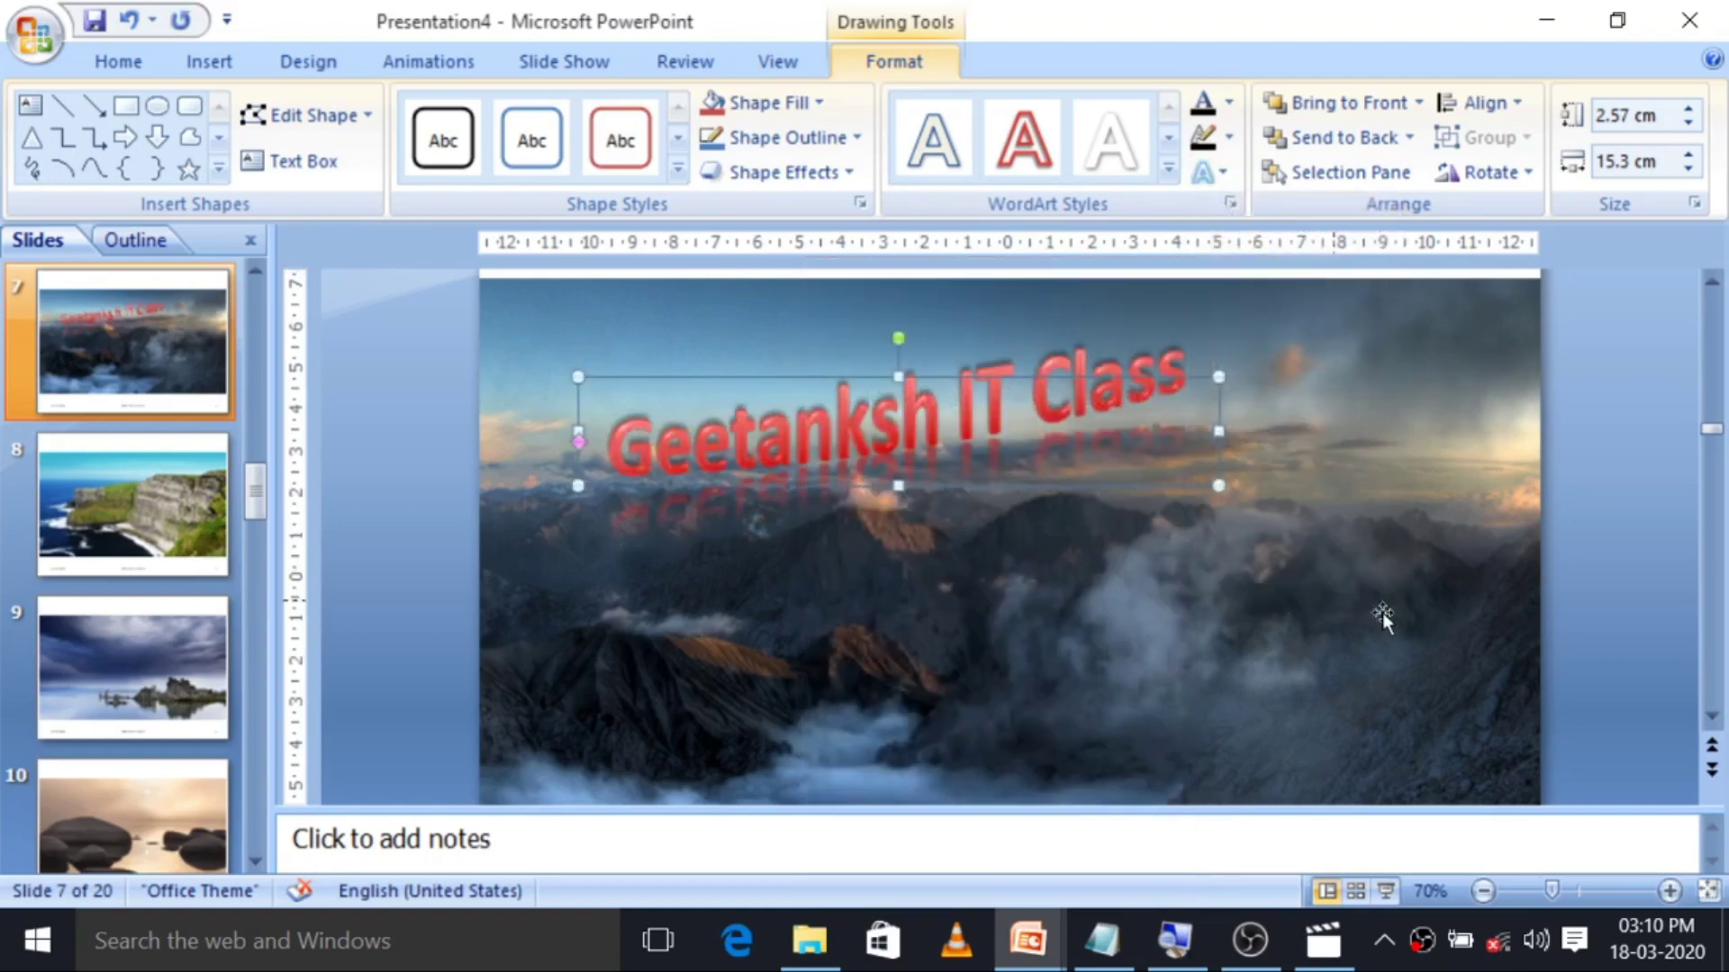
left_click(1432, 567)
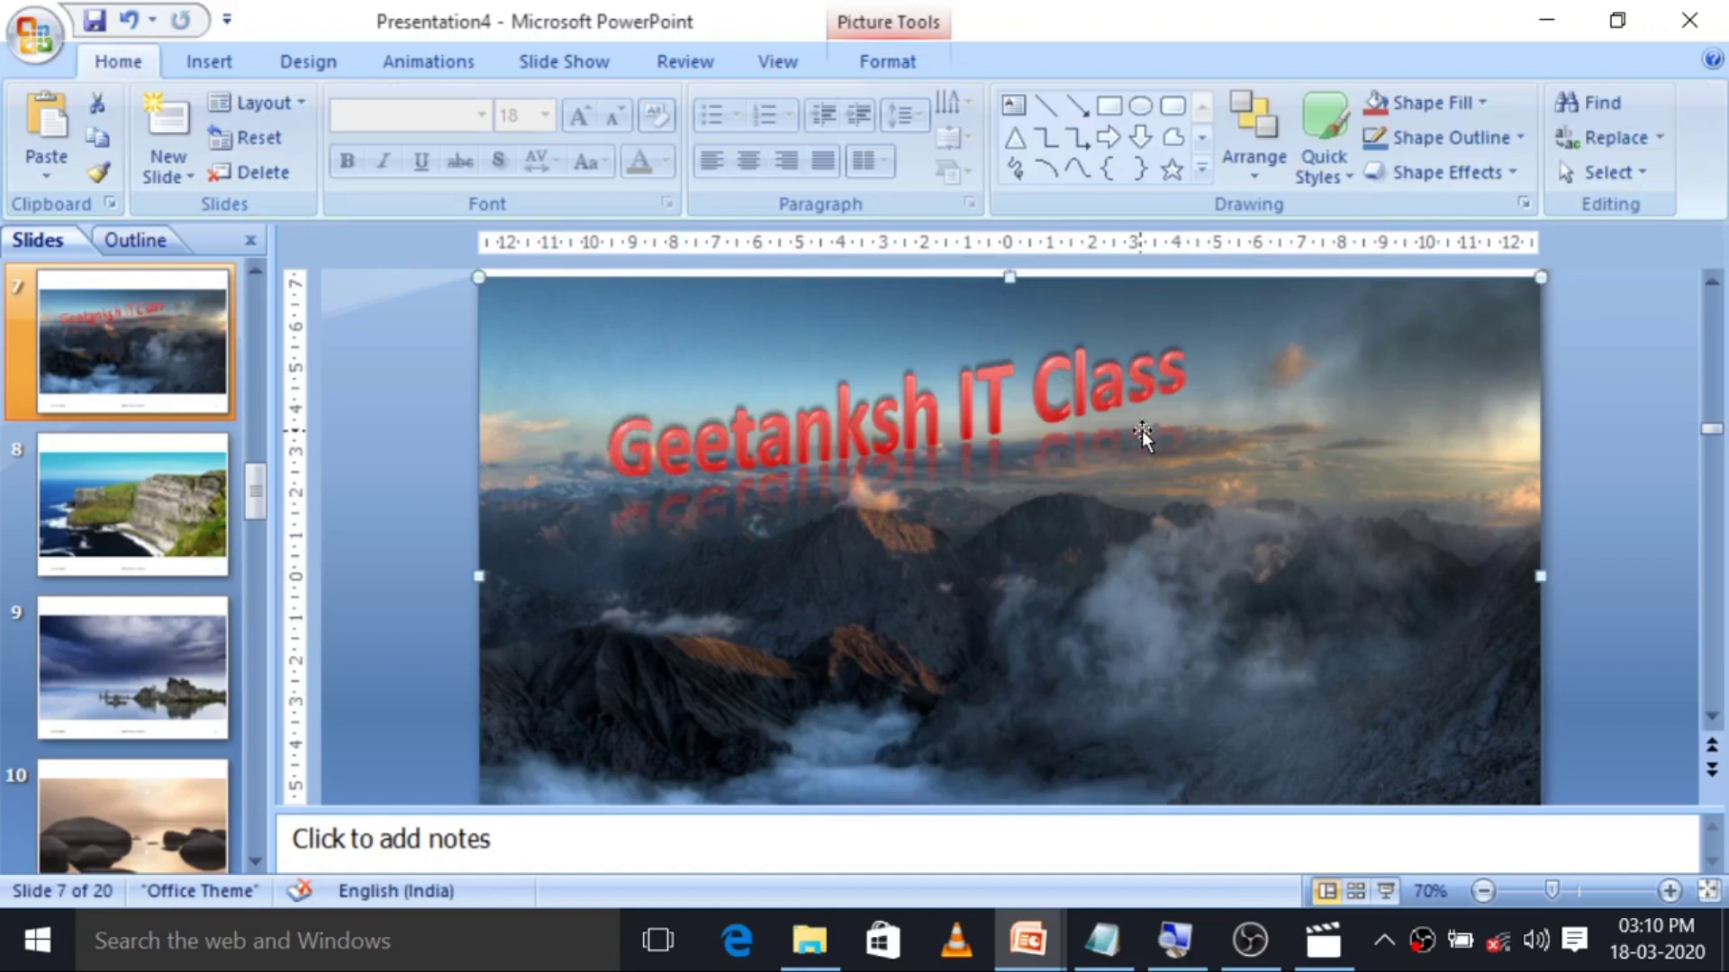
Check the warped WordArt, then open Header & Footer from Insert and close it unchanged.
left_click(1092, 352)
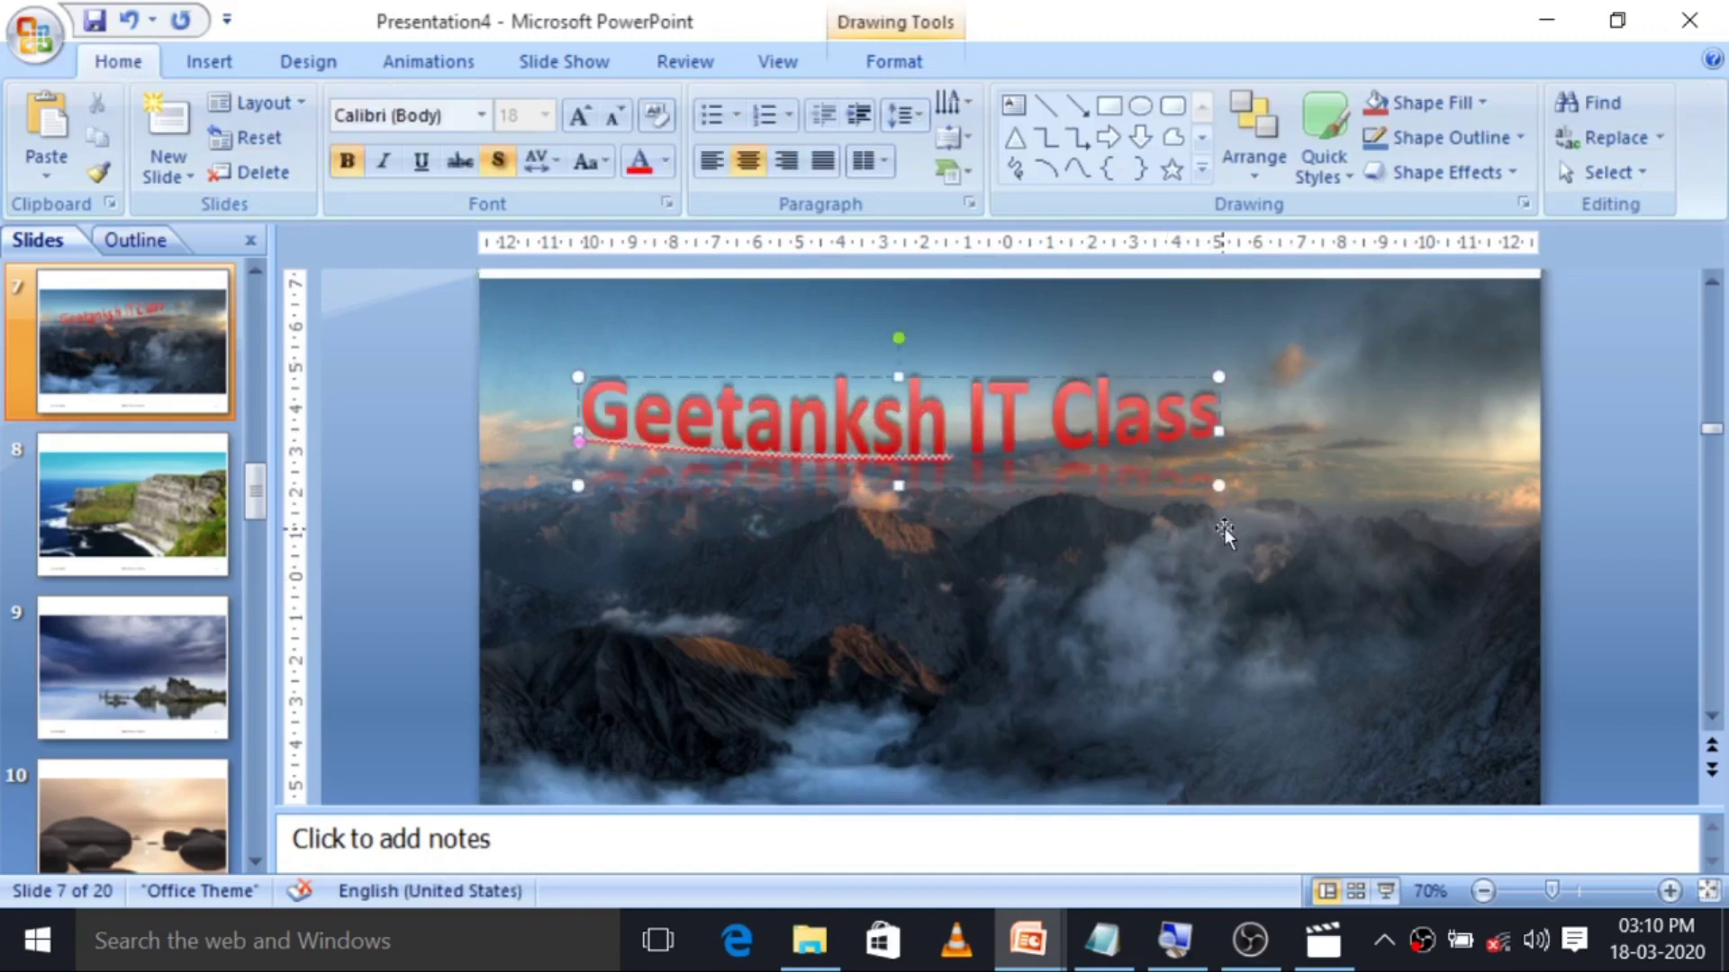
left_click(1194, 535)
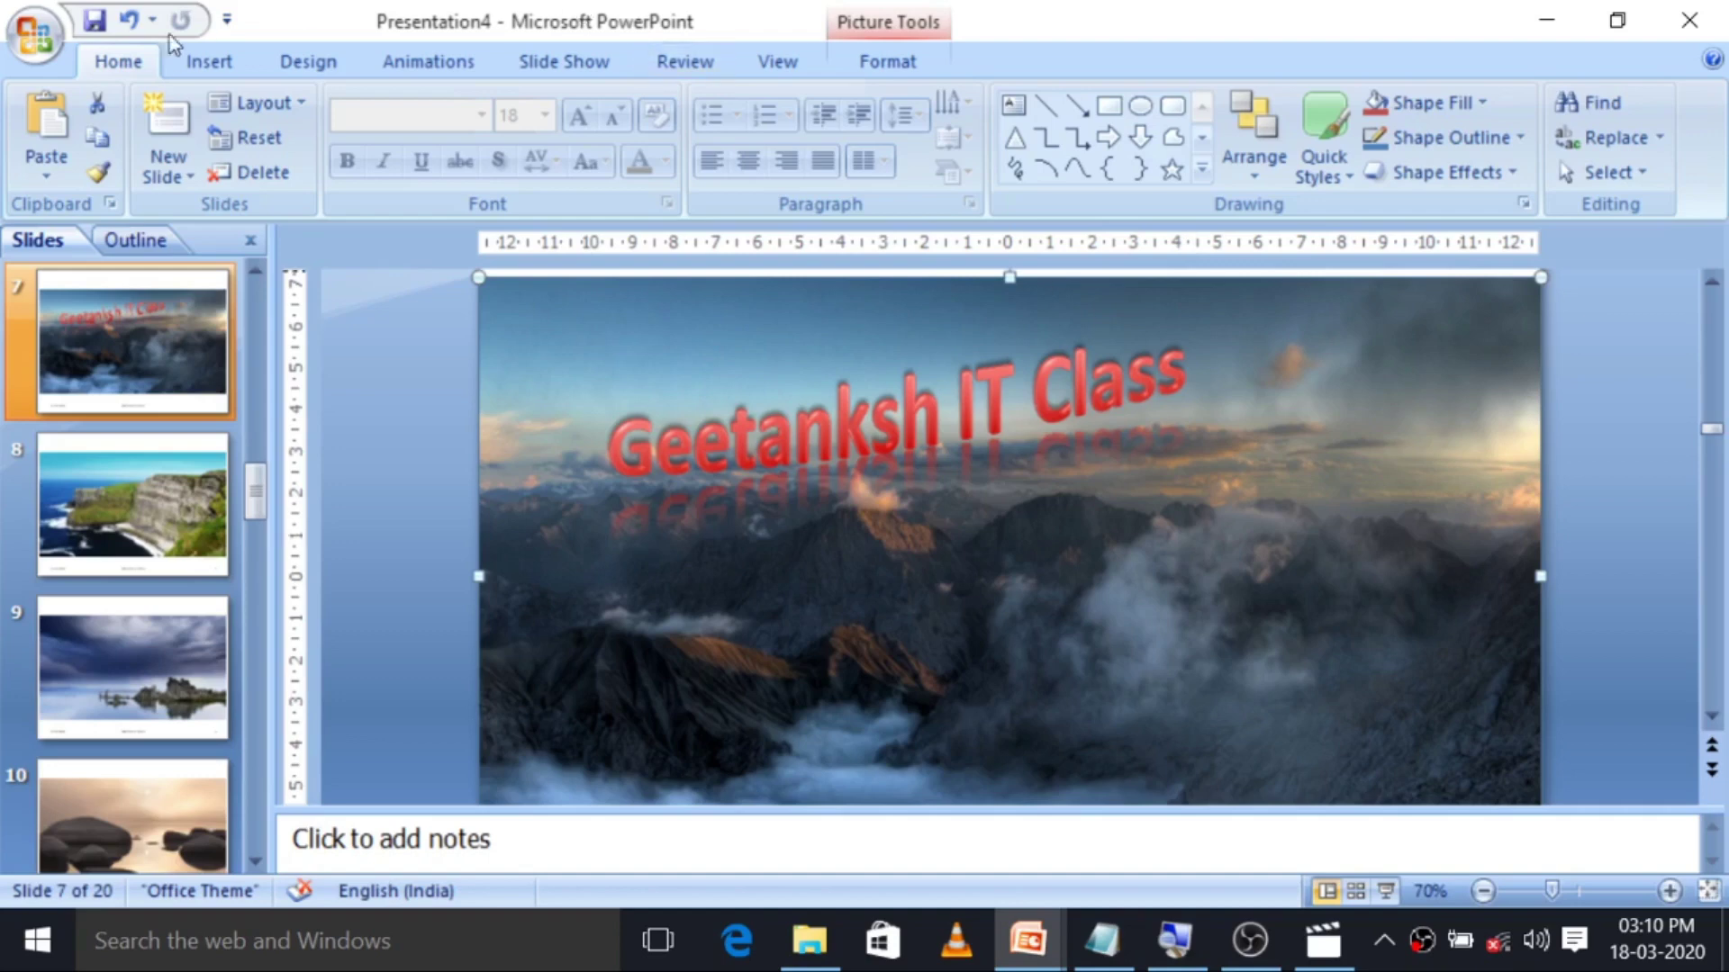
left_click(208, 62)
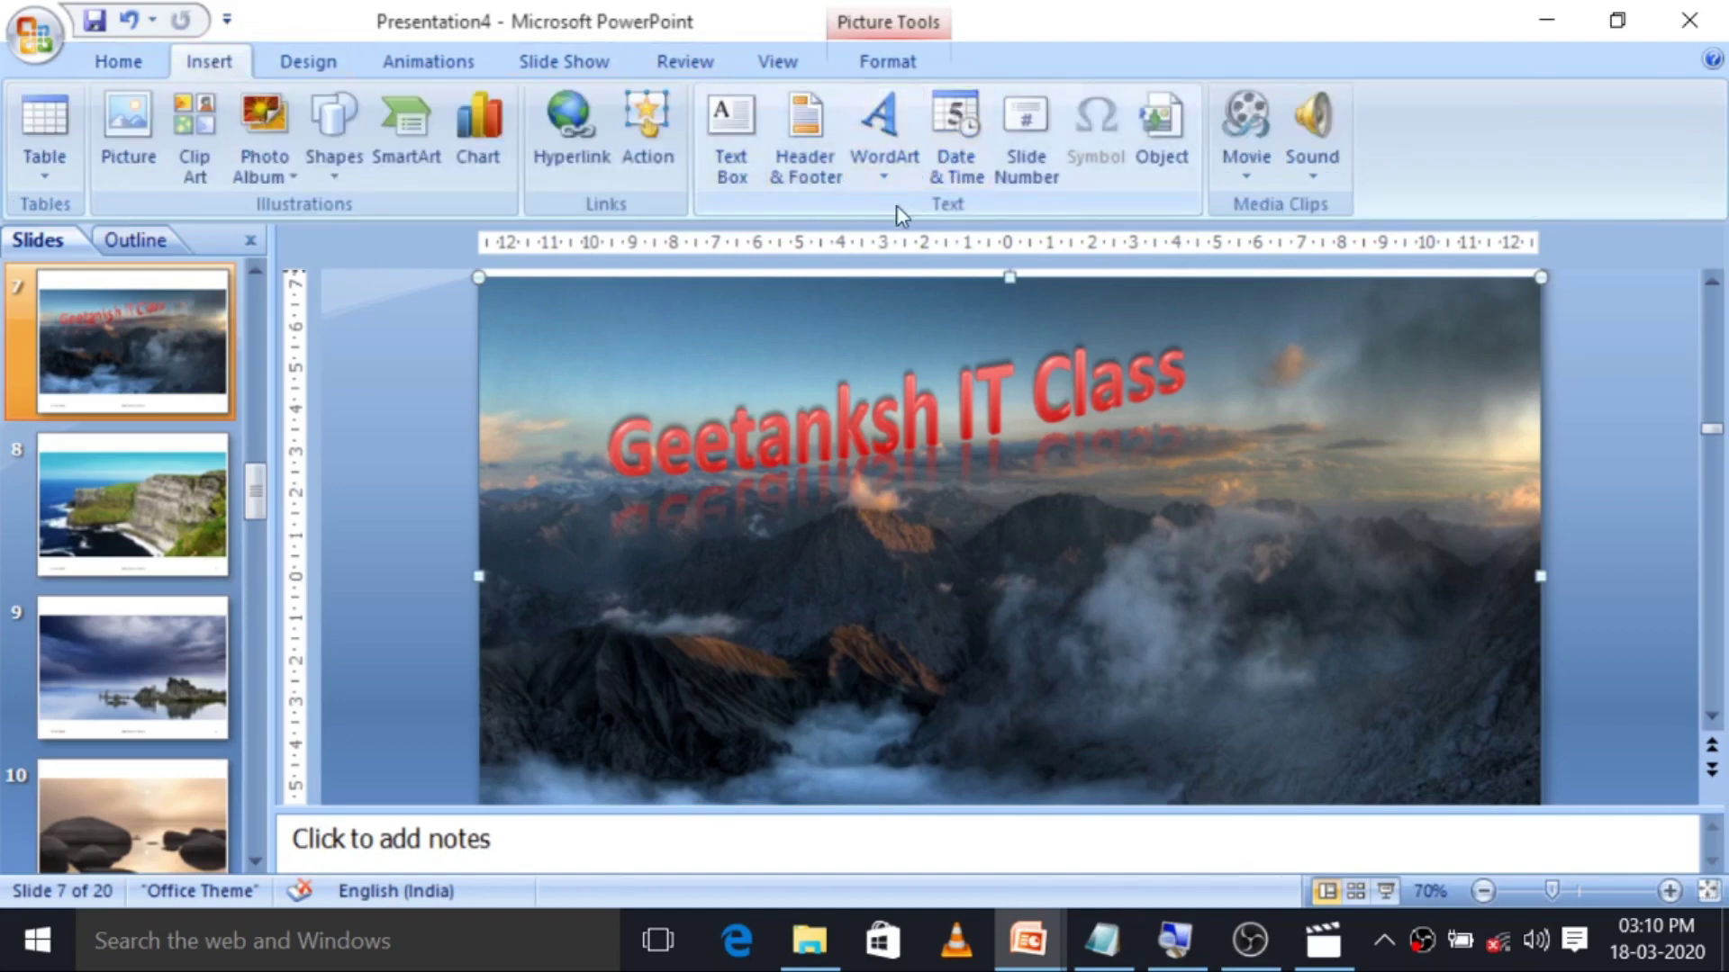
left_click(975, 149)
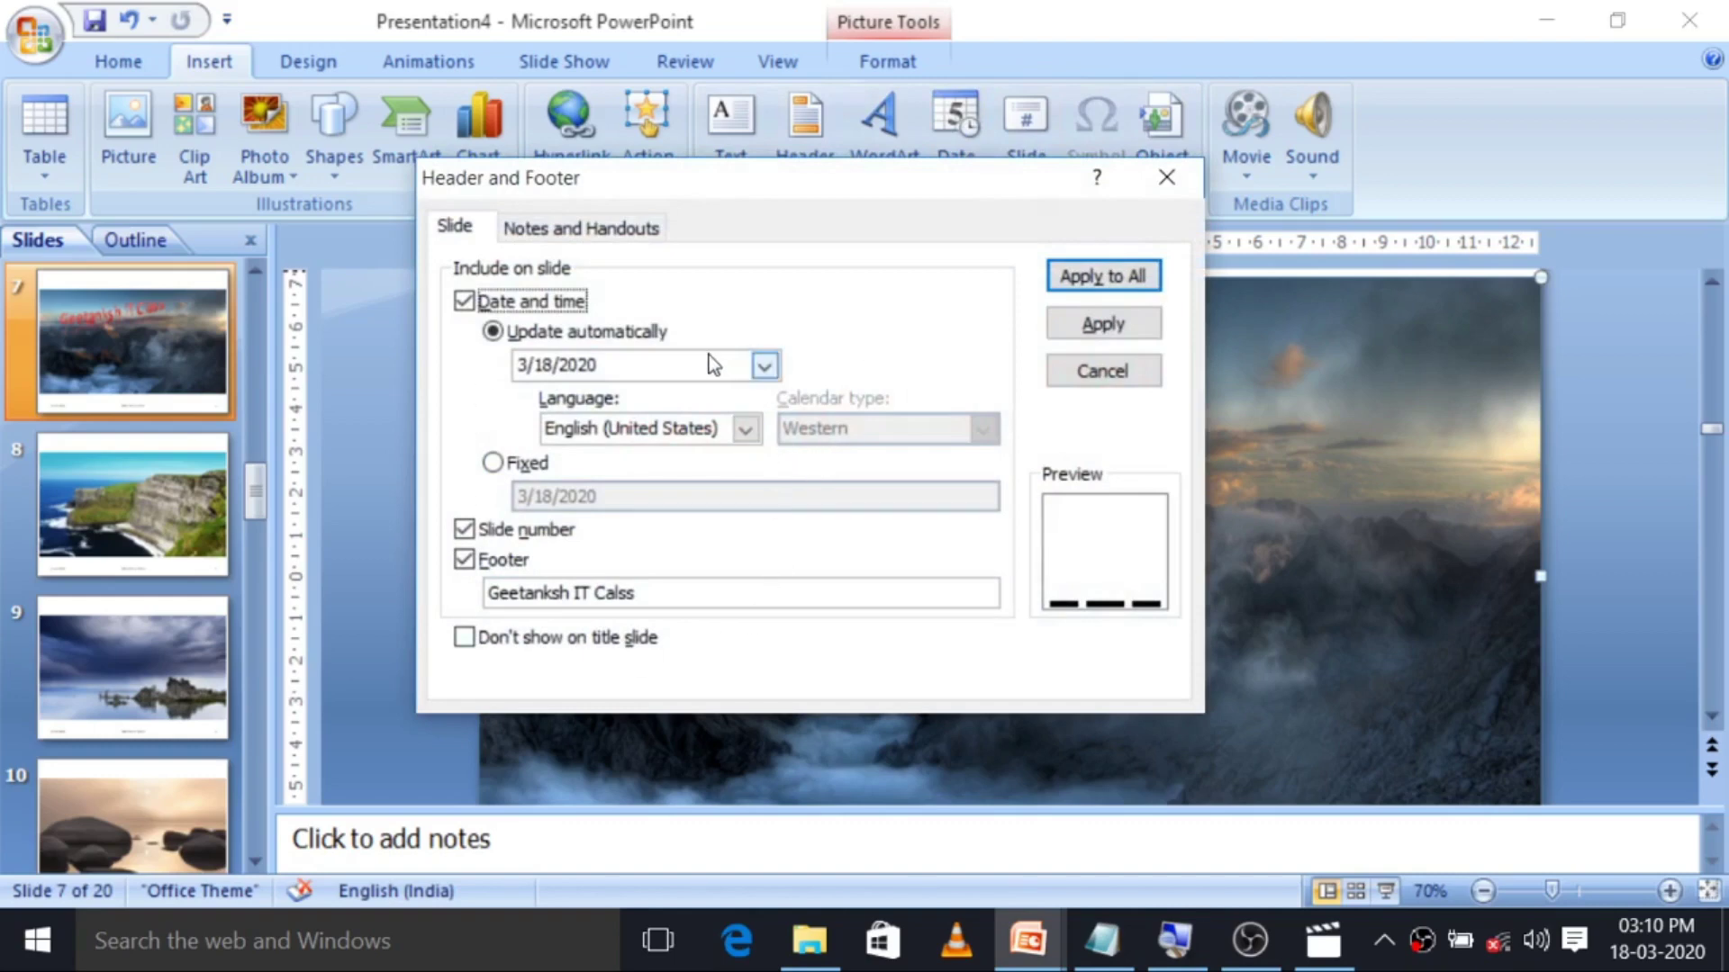
left_click(1167, 177)
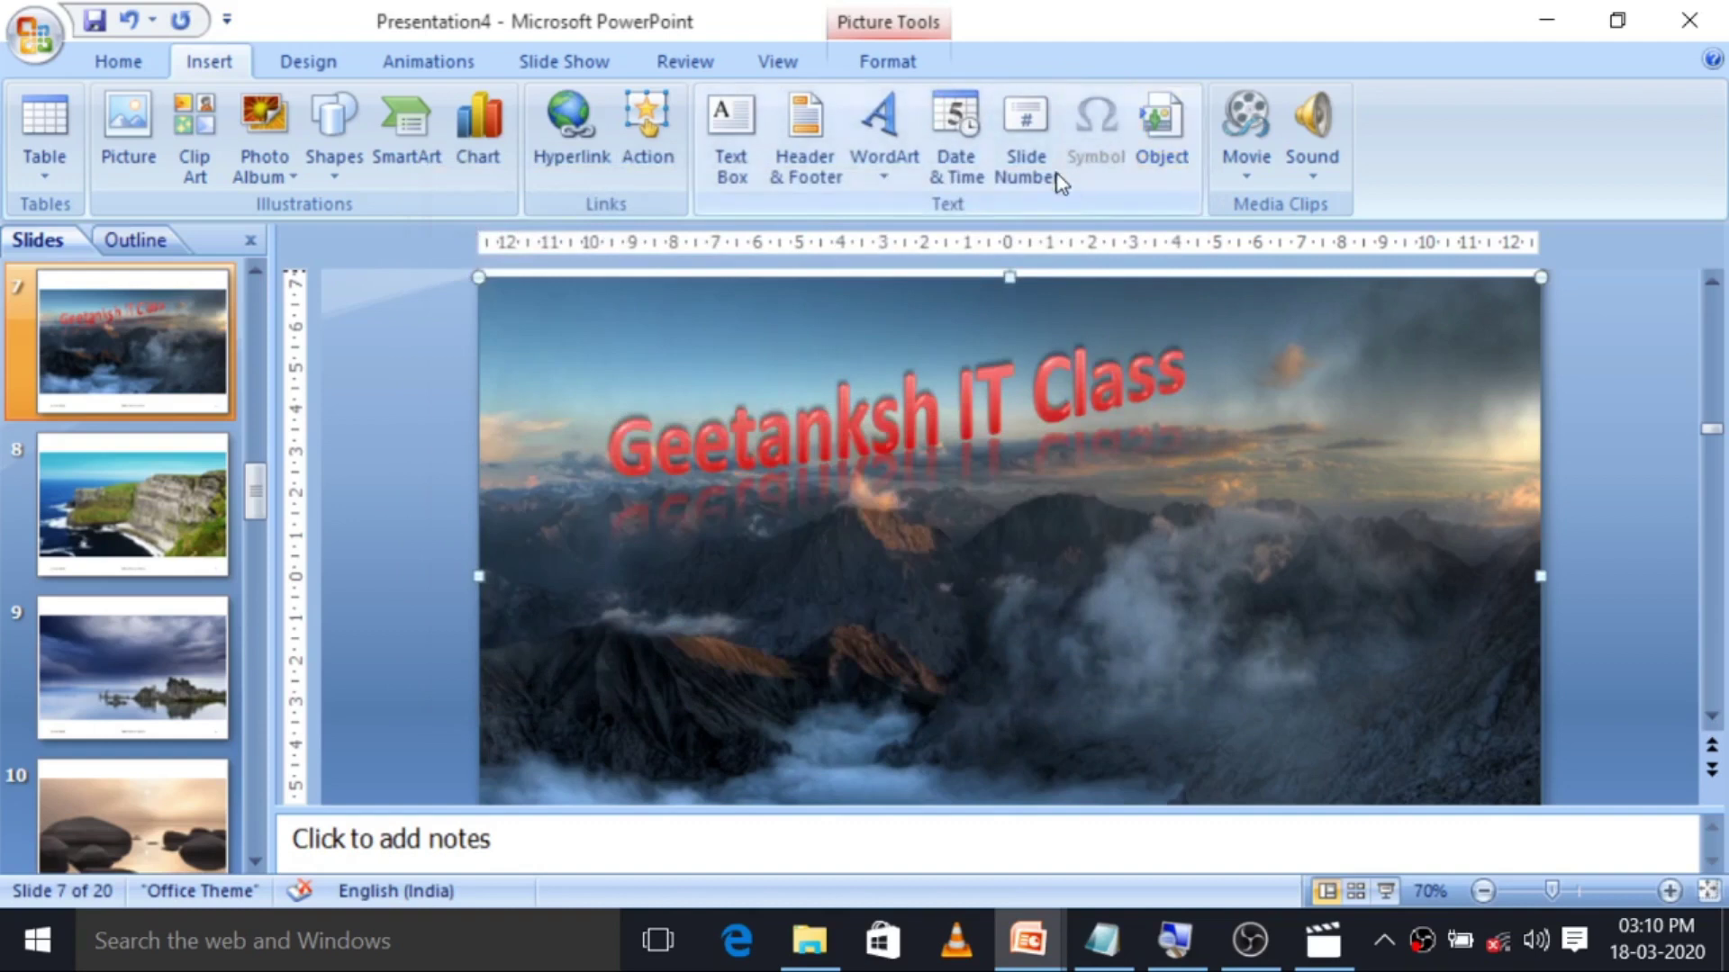
left_click(1320, 165)
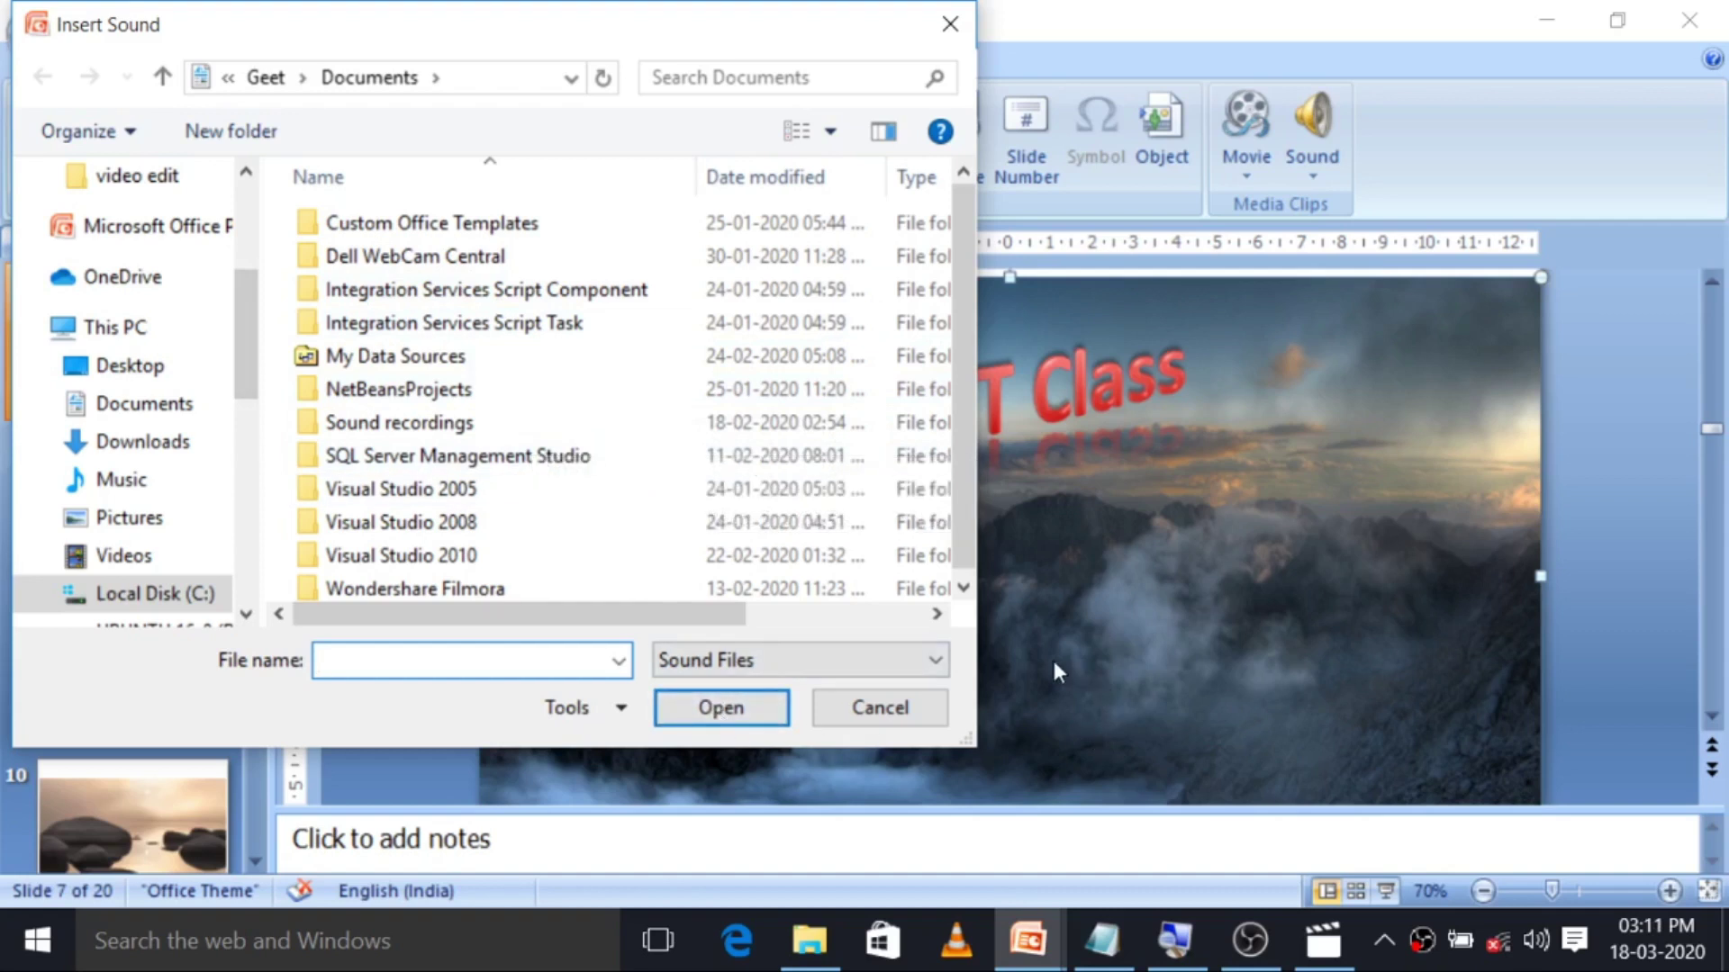
left_click(841, 716)
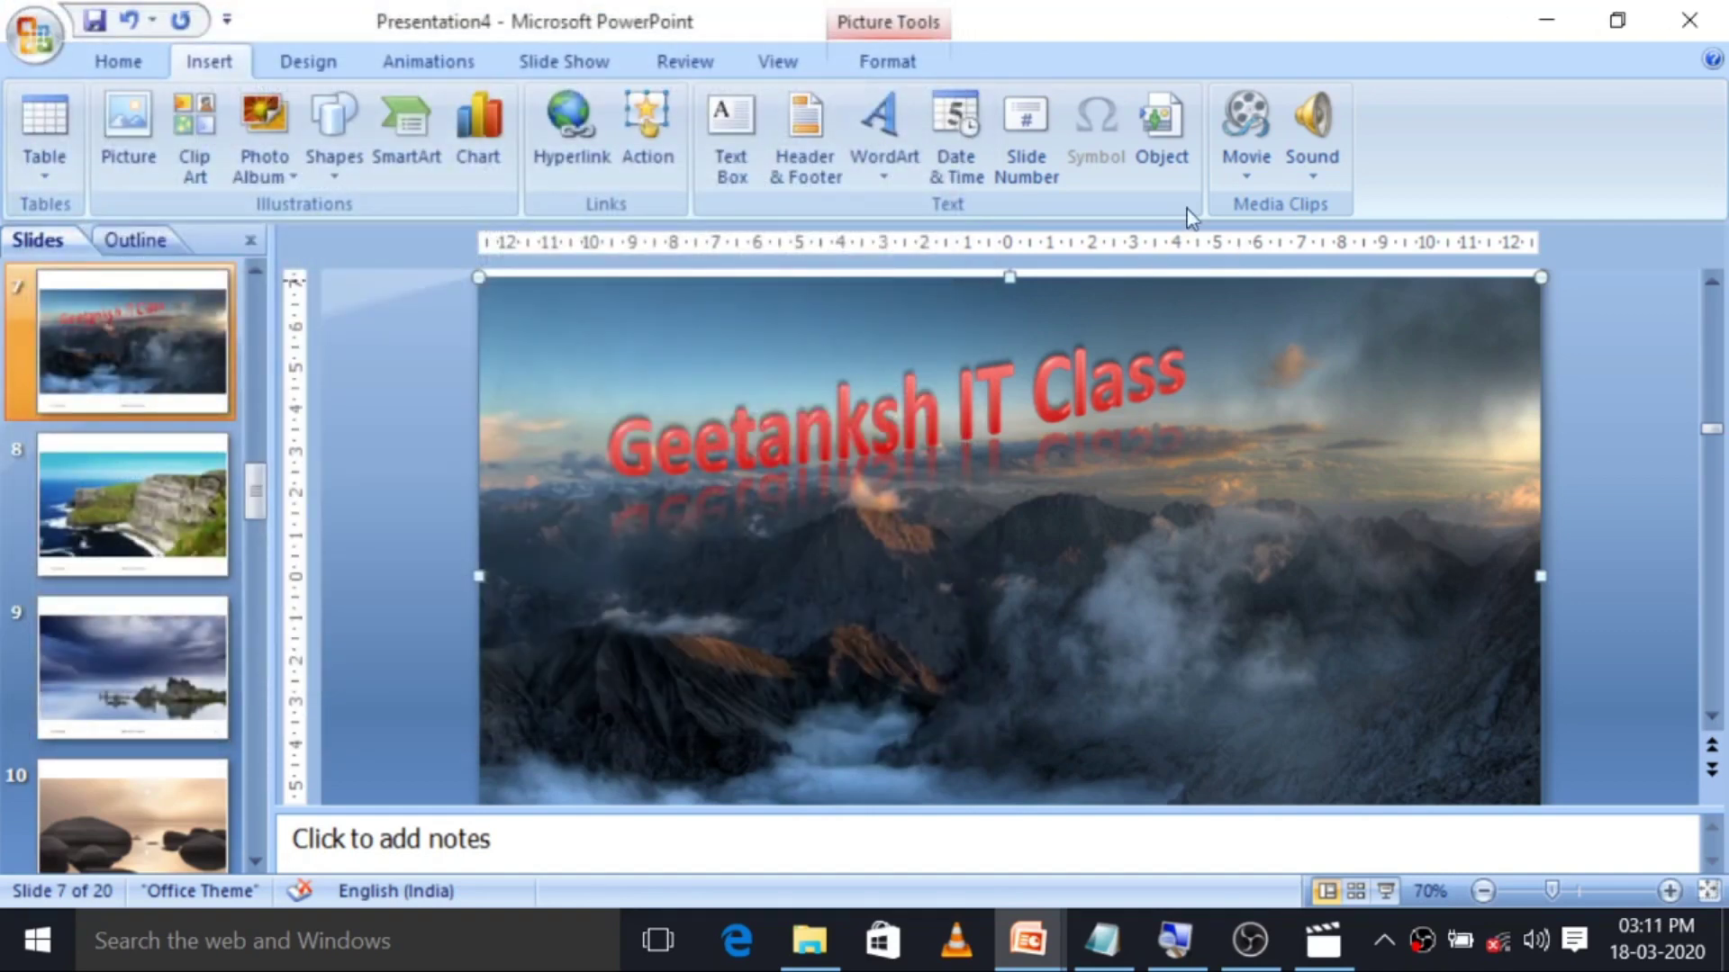
left_click(1238, 164)
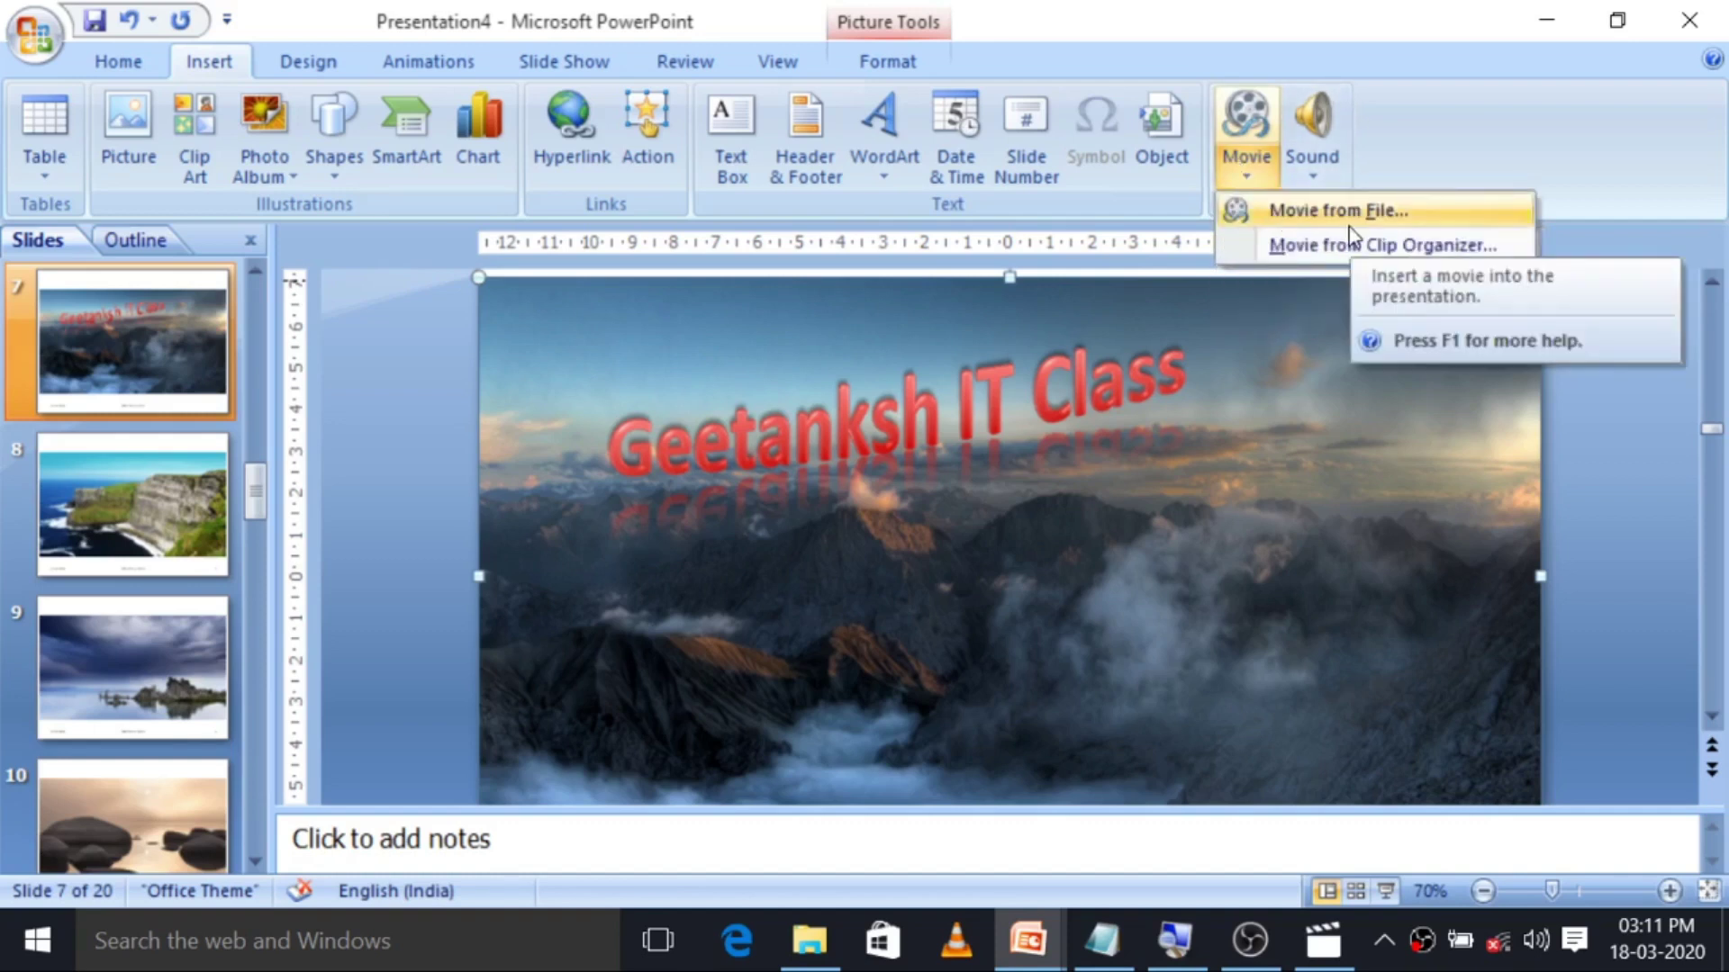
left_click(1226, 341)
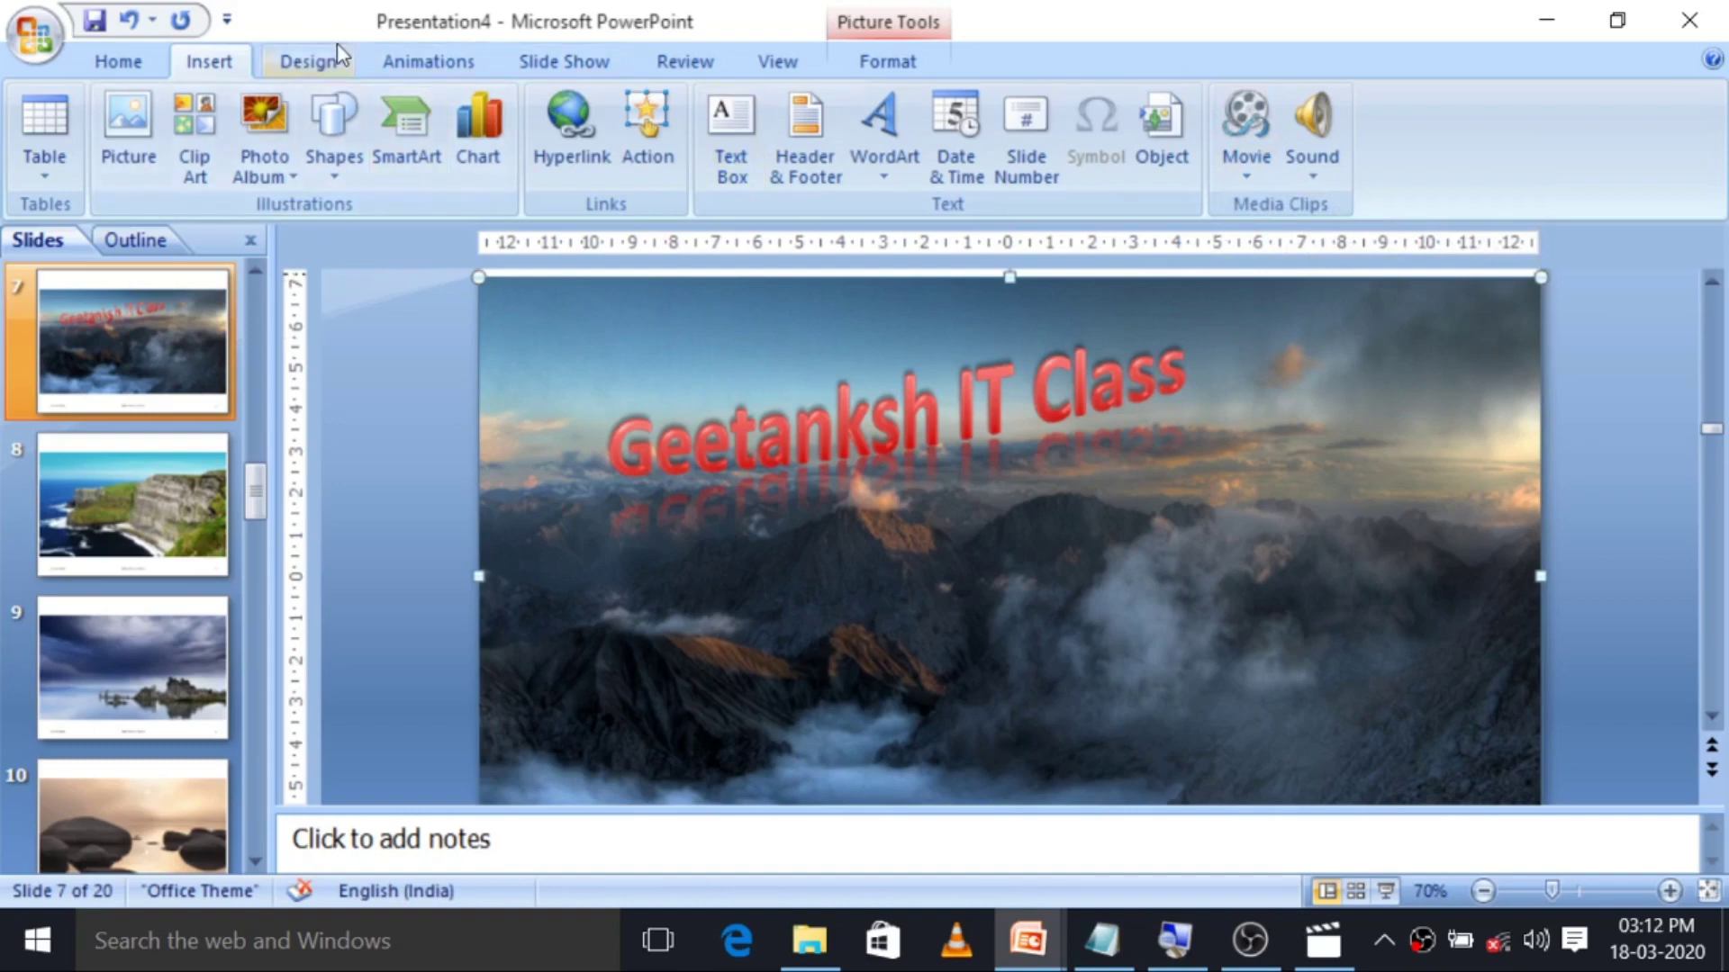
Show the Design tab, then switch to the Presentation3 window via the taskbar previews.
left_click(323, 69)
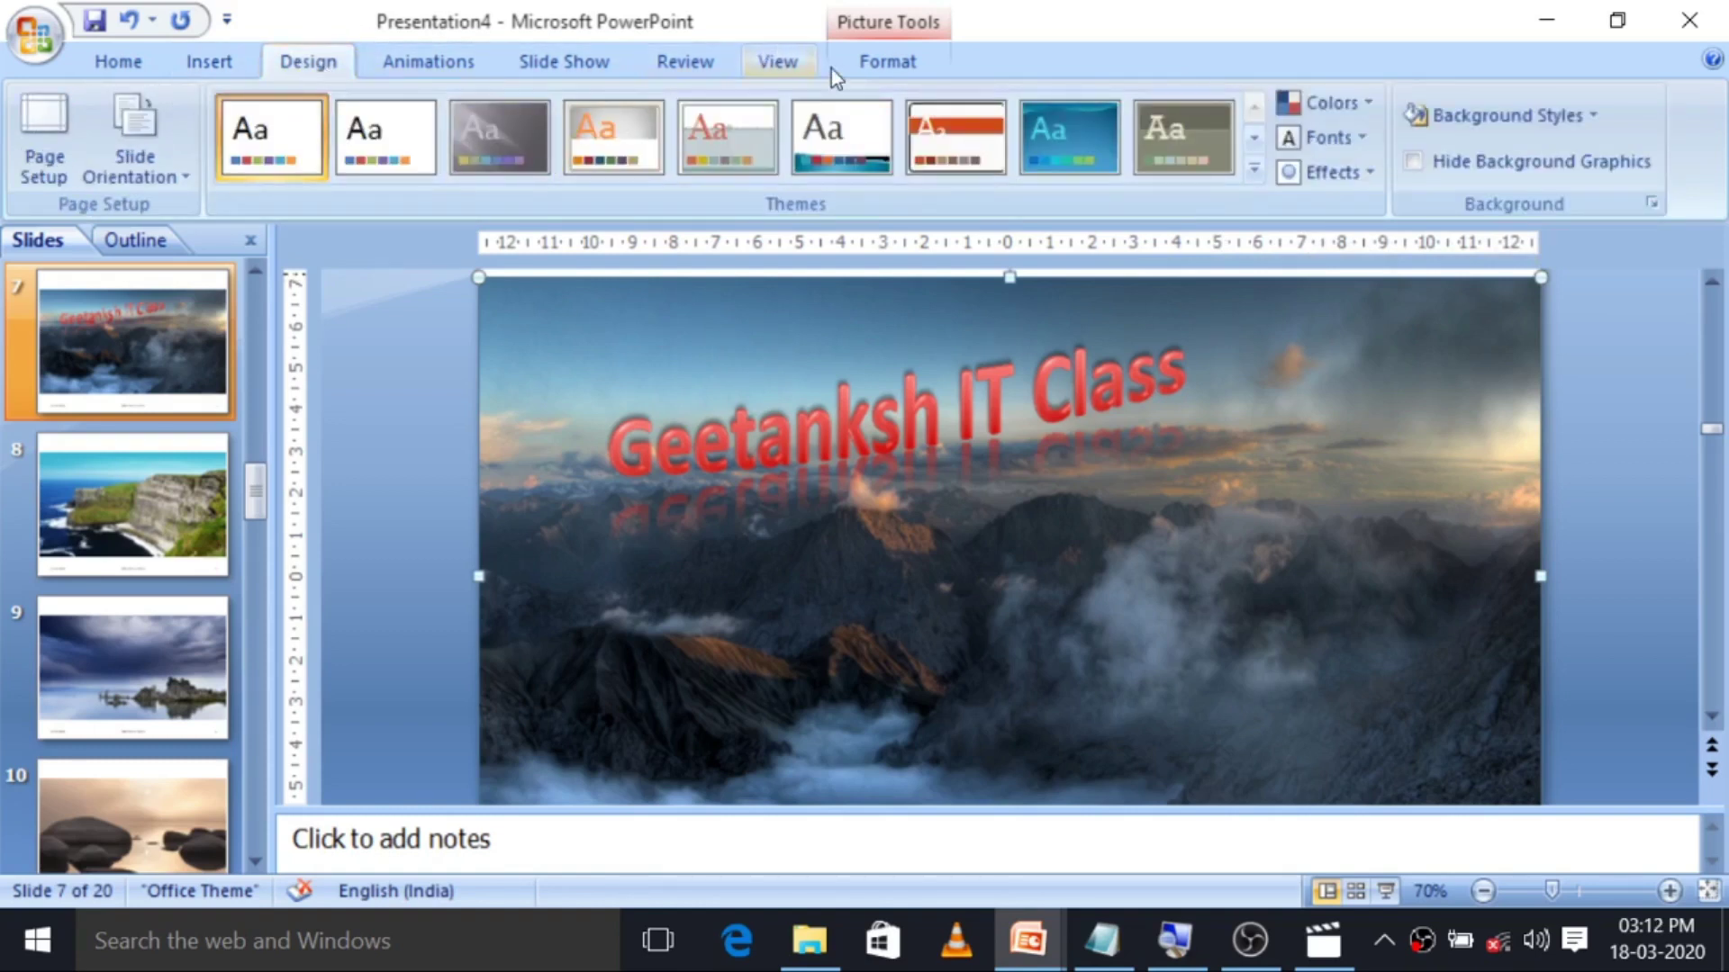
scroll(612, 514, "up", 2)
scroll(613, 513, "up", 3)
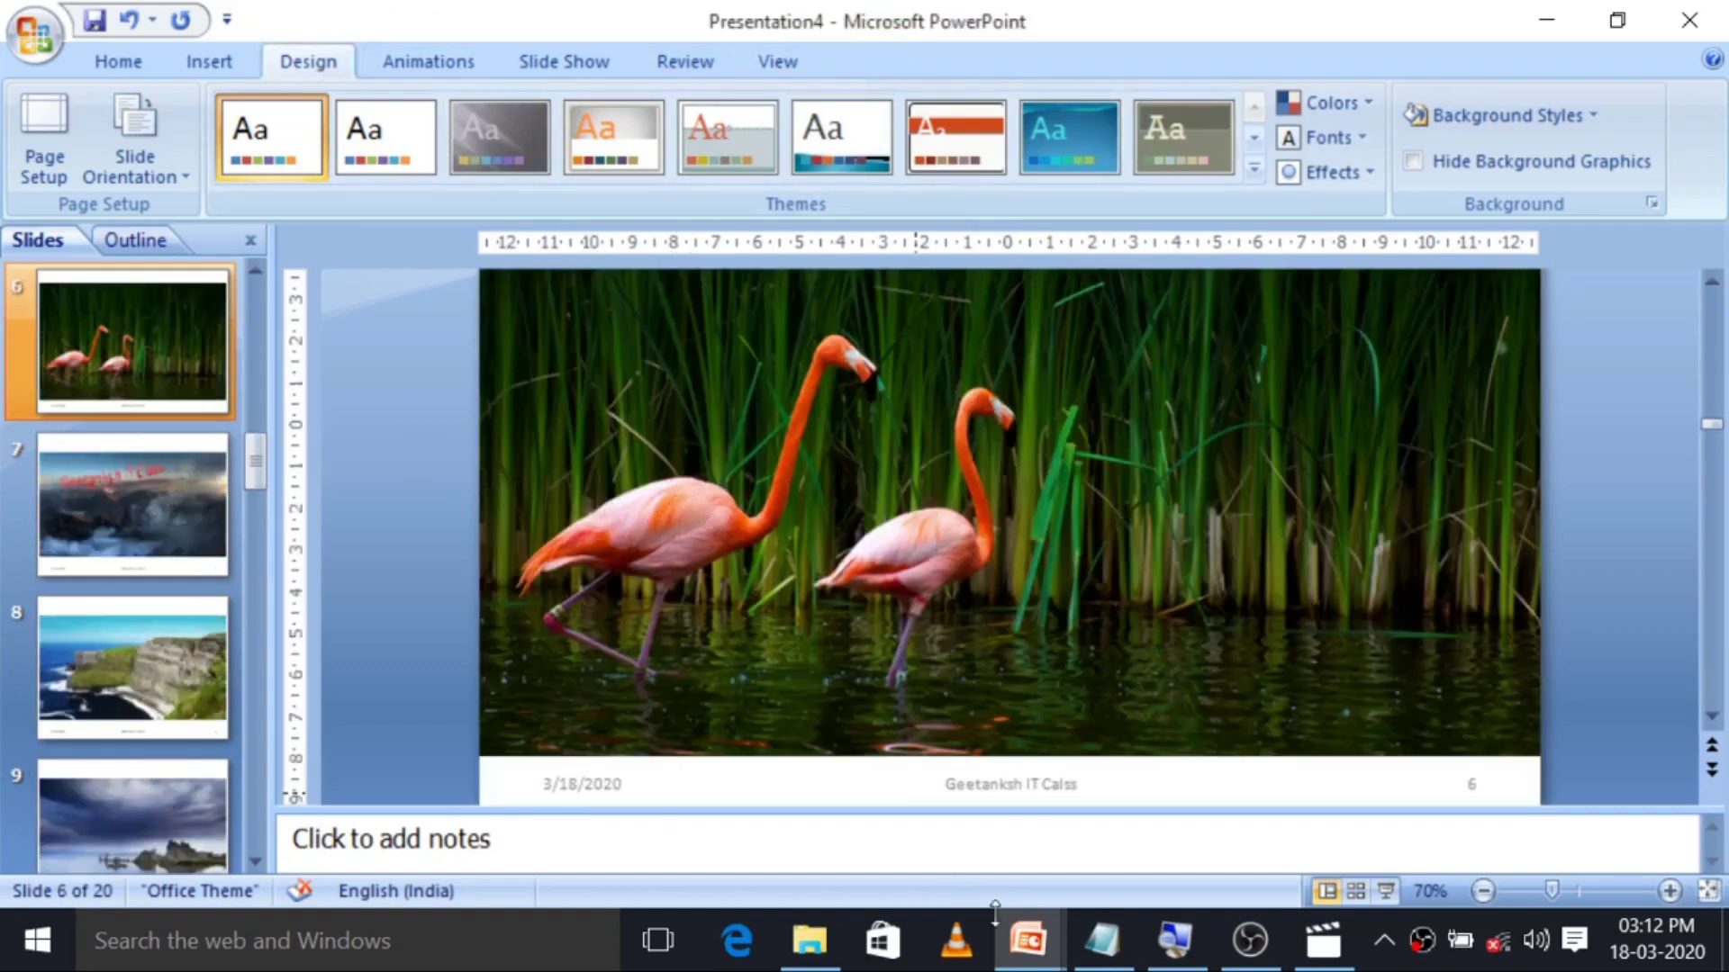
left_click(1336, 785)
mouse_move(1028, 940)
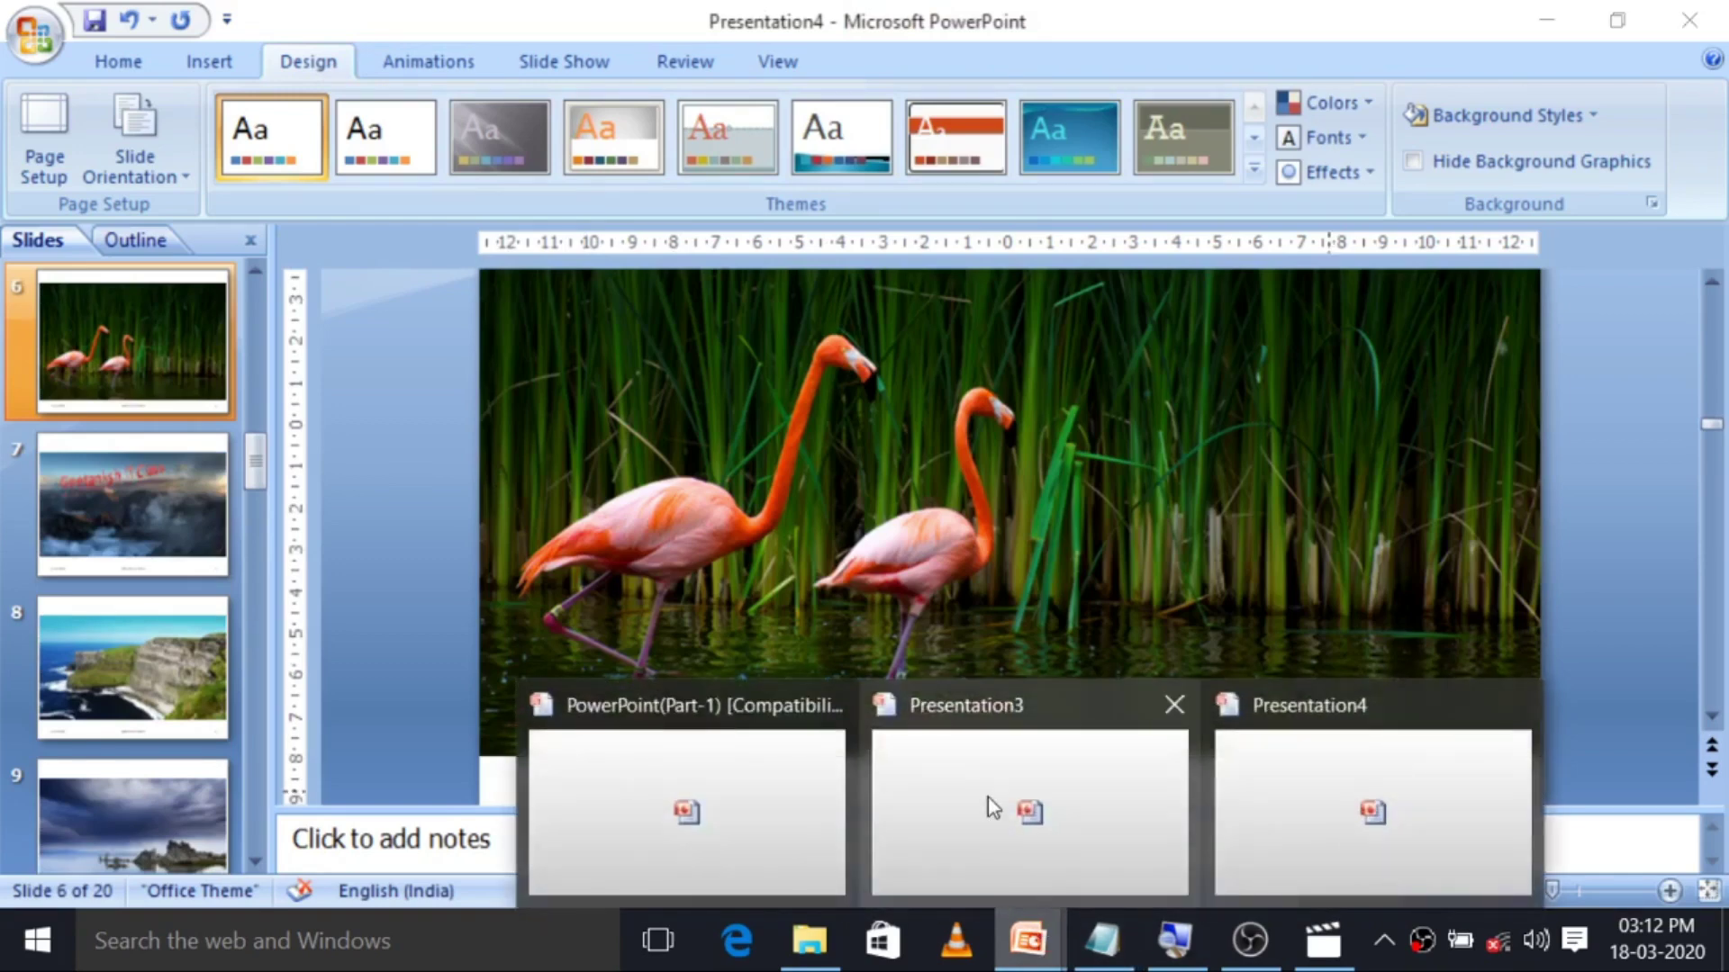
left_click(990, 774)
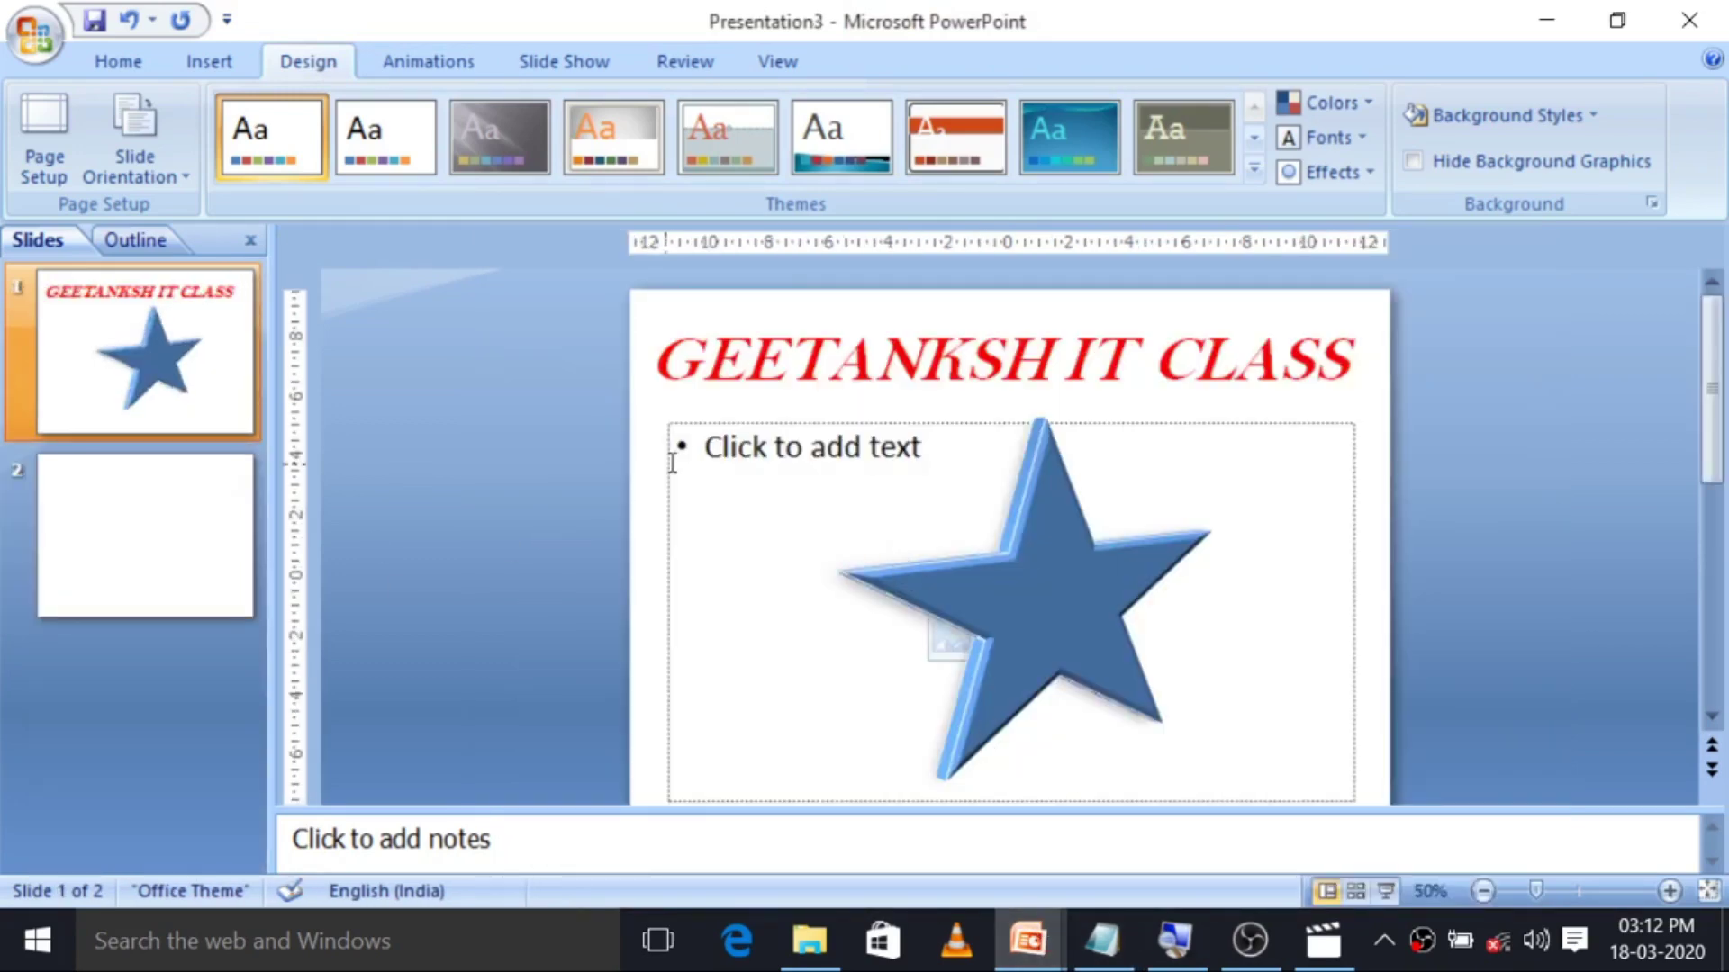
Try the dark Technic theme and nudge the title text box two steps right.
left_click(940, 434)
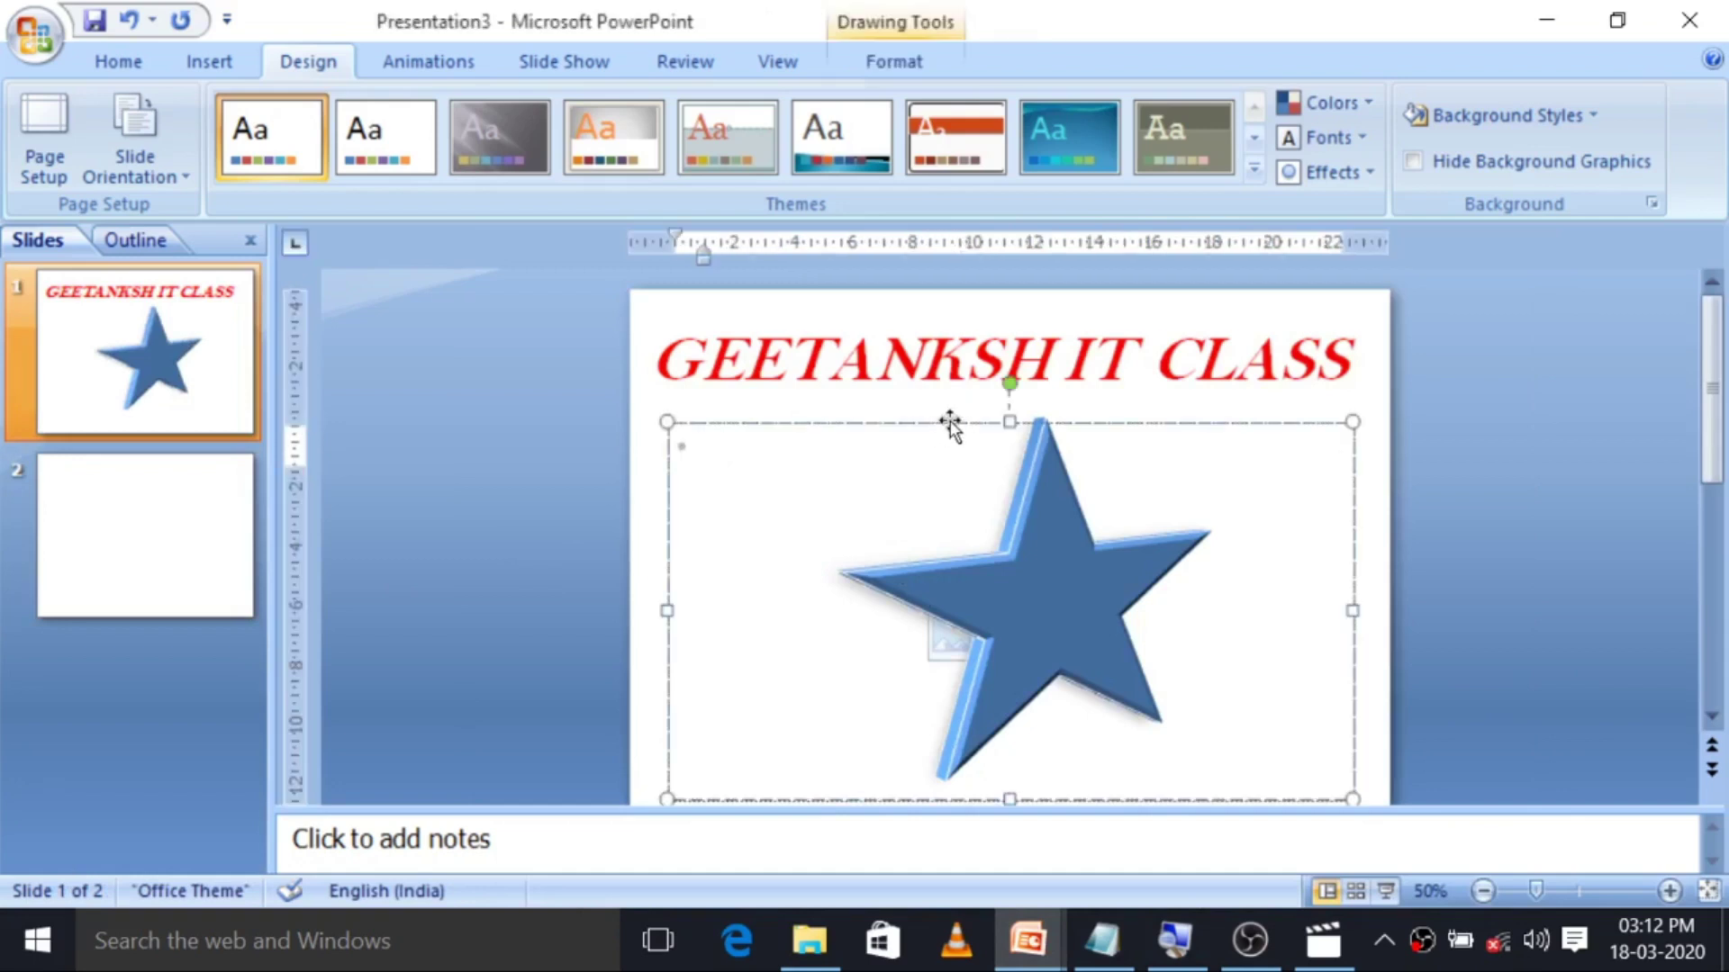
left_click(949, 416)
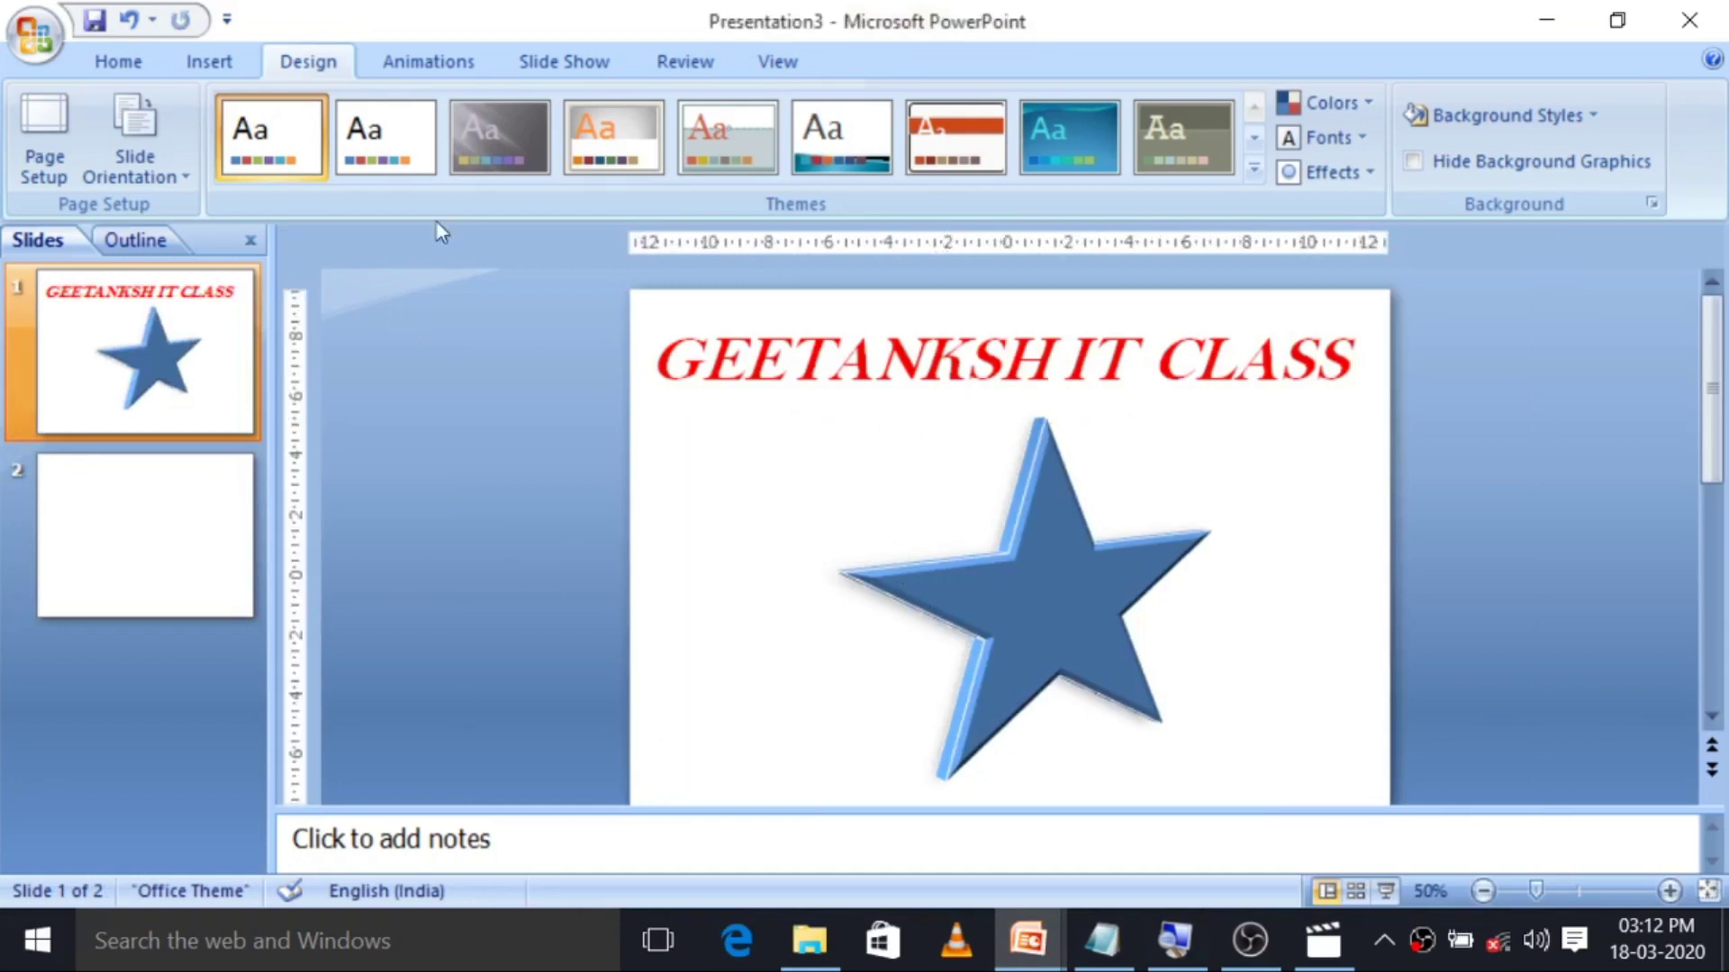
left_click(1254, 169)
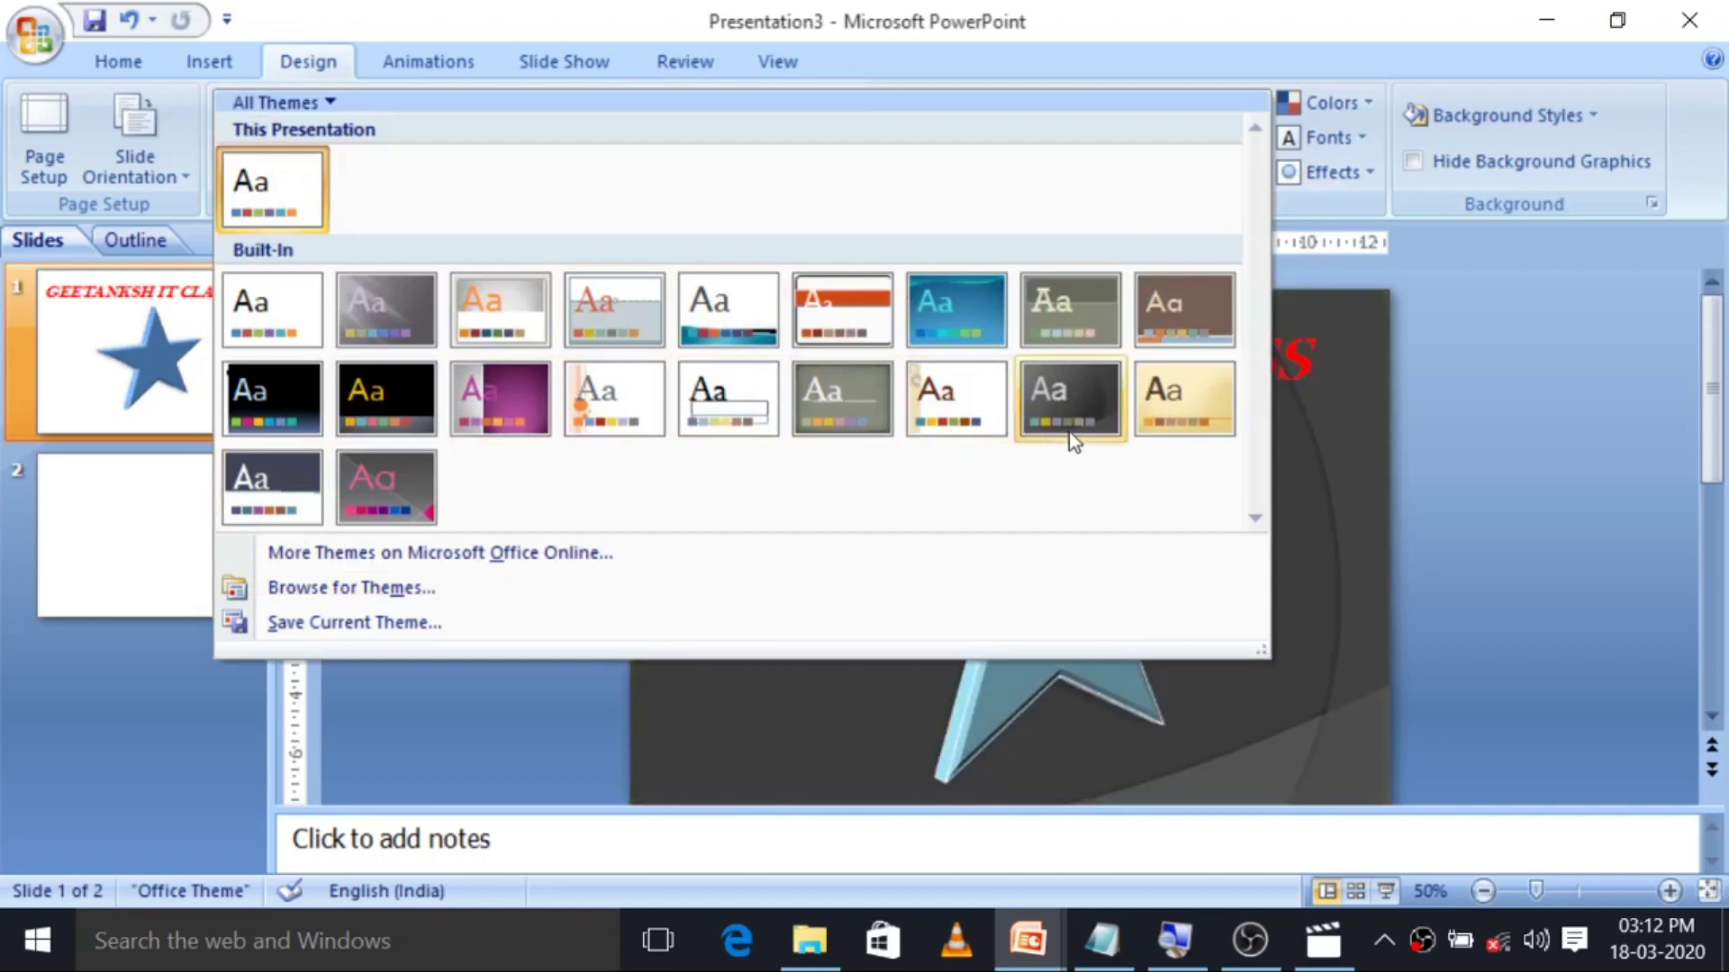
left_click(1061, 396)
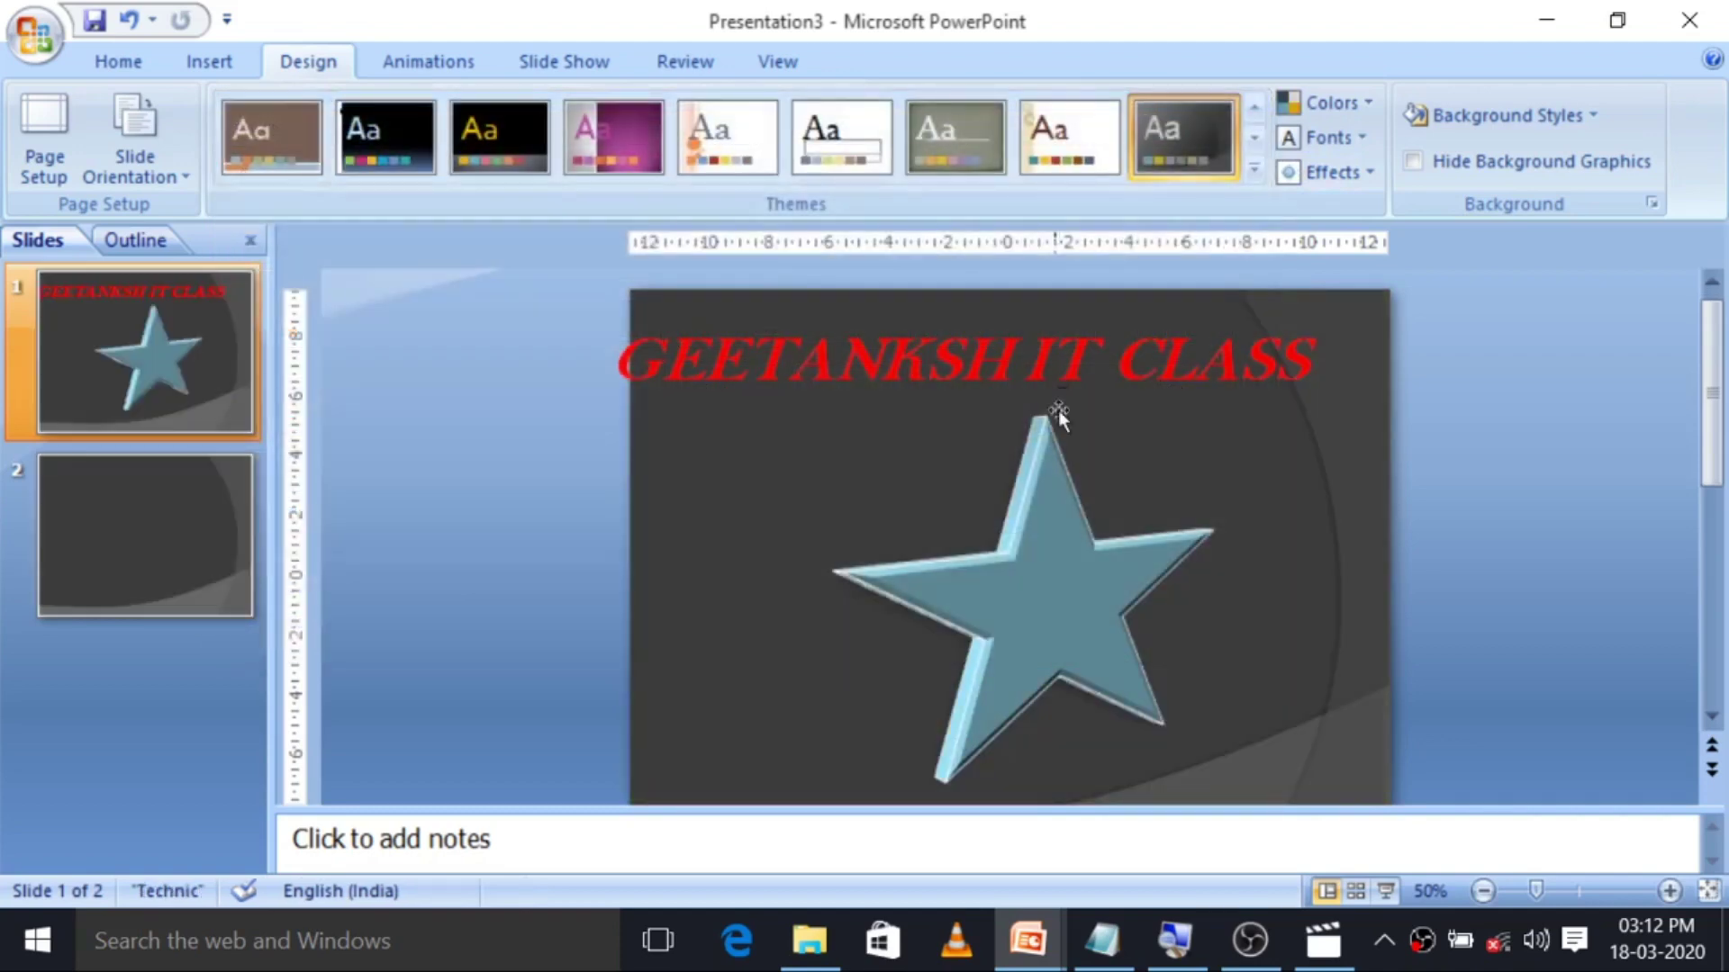
left_click(1167, 400)
key("Right")
key("Right")
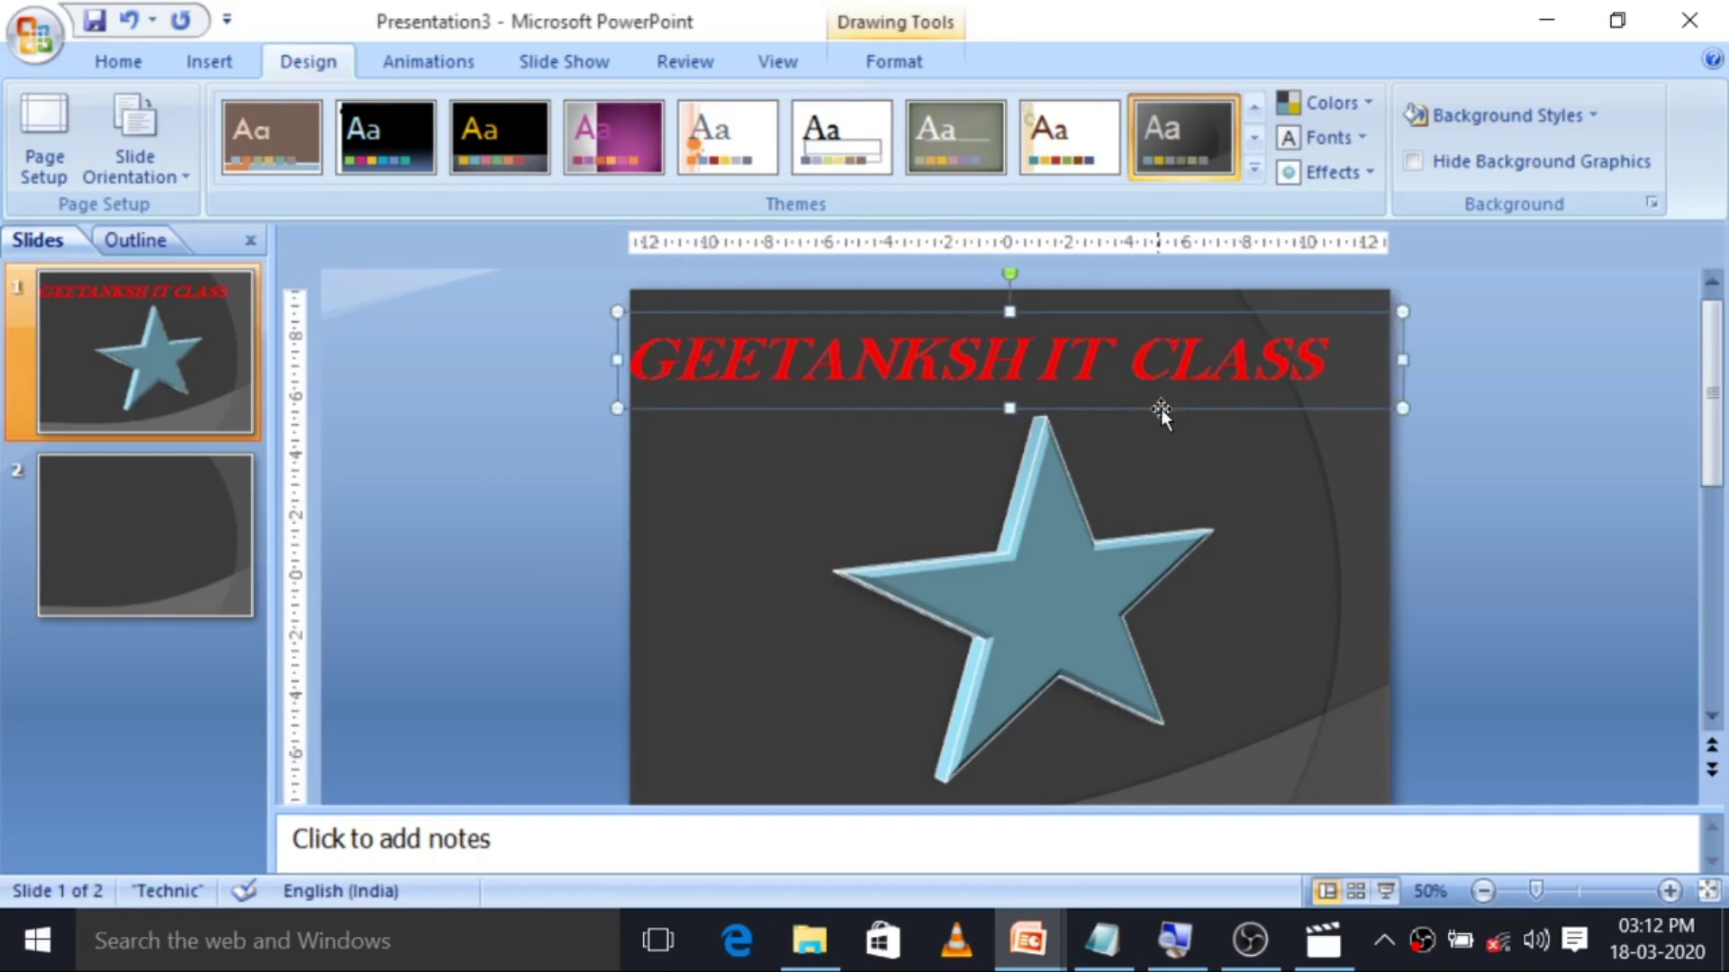
key("Right")
key("Right")
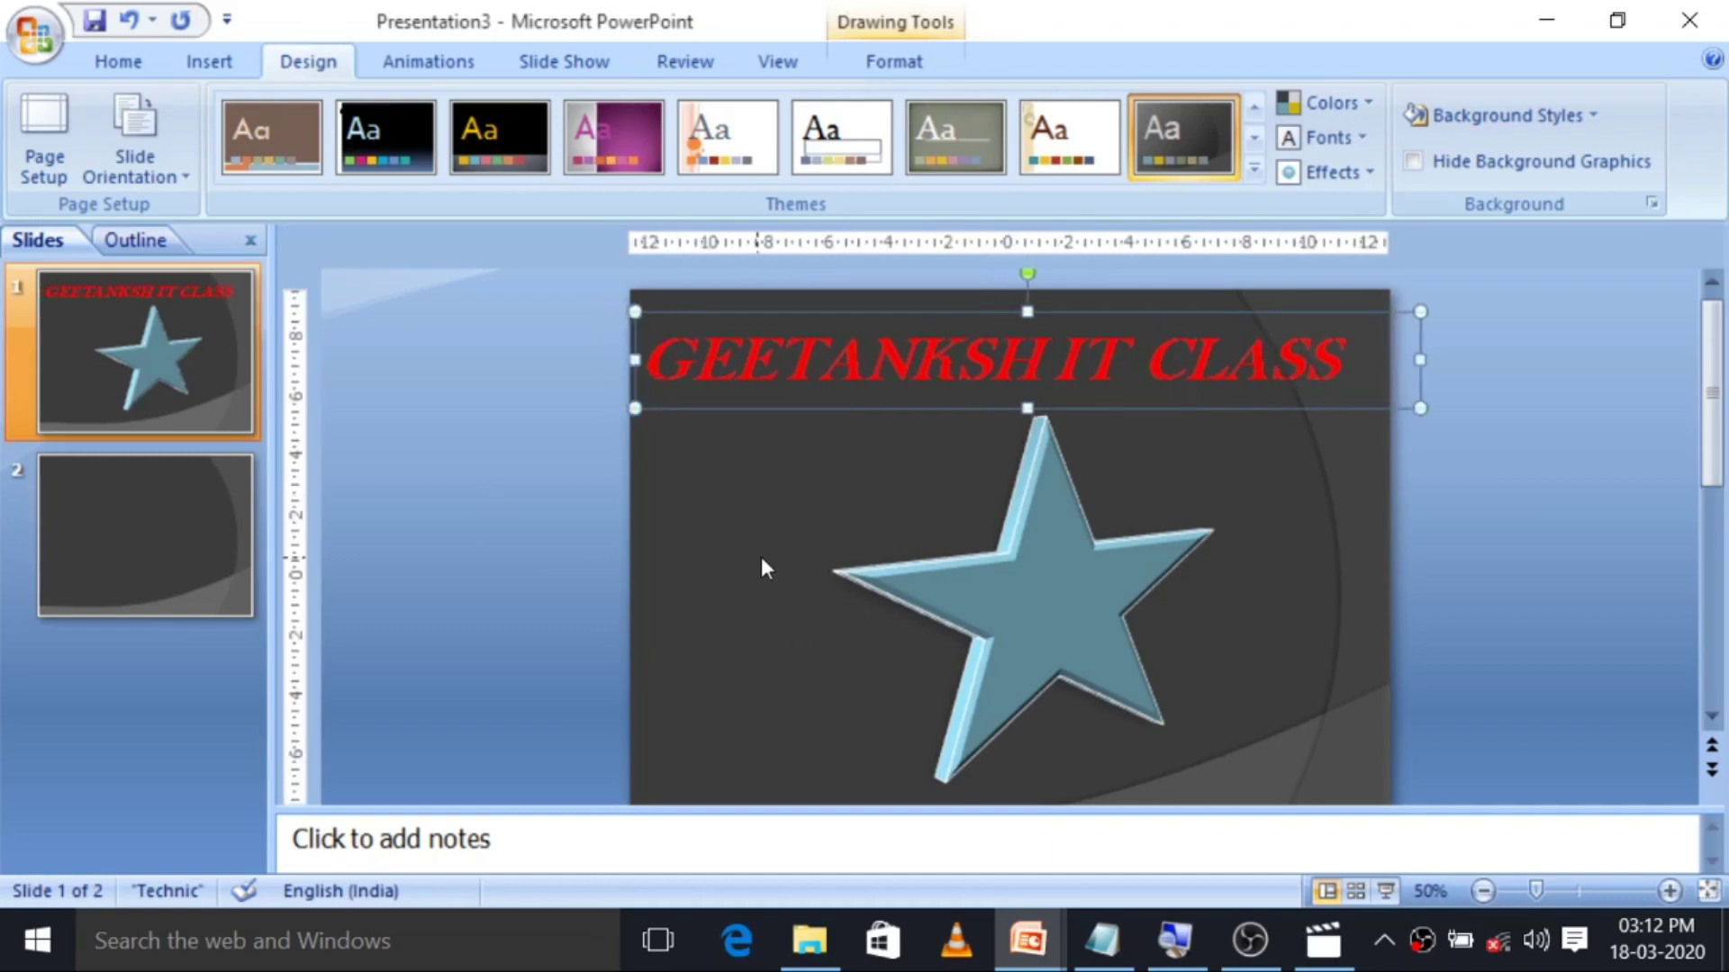
left_click(739, 558)
Try the Module theme, then apply the gold Trek theme and review both slides.
left_click(205, 511)
left_click(207, 401)
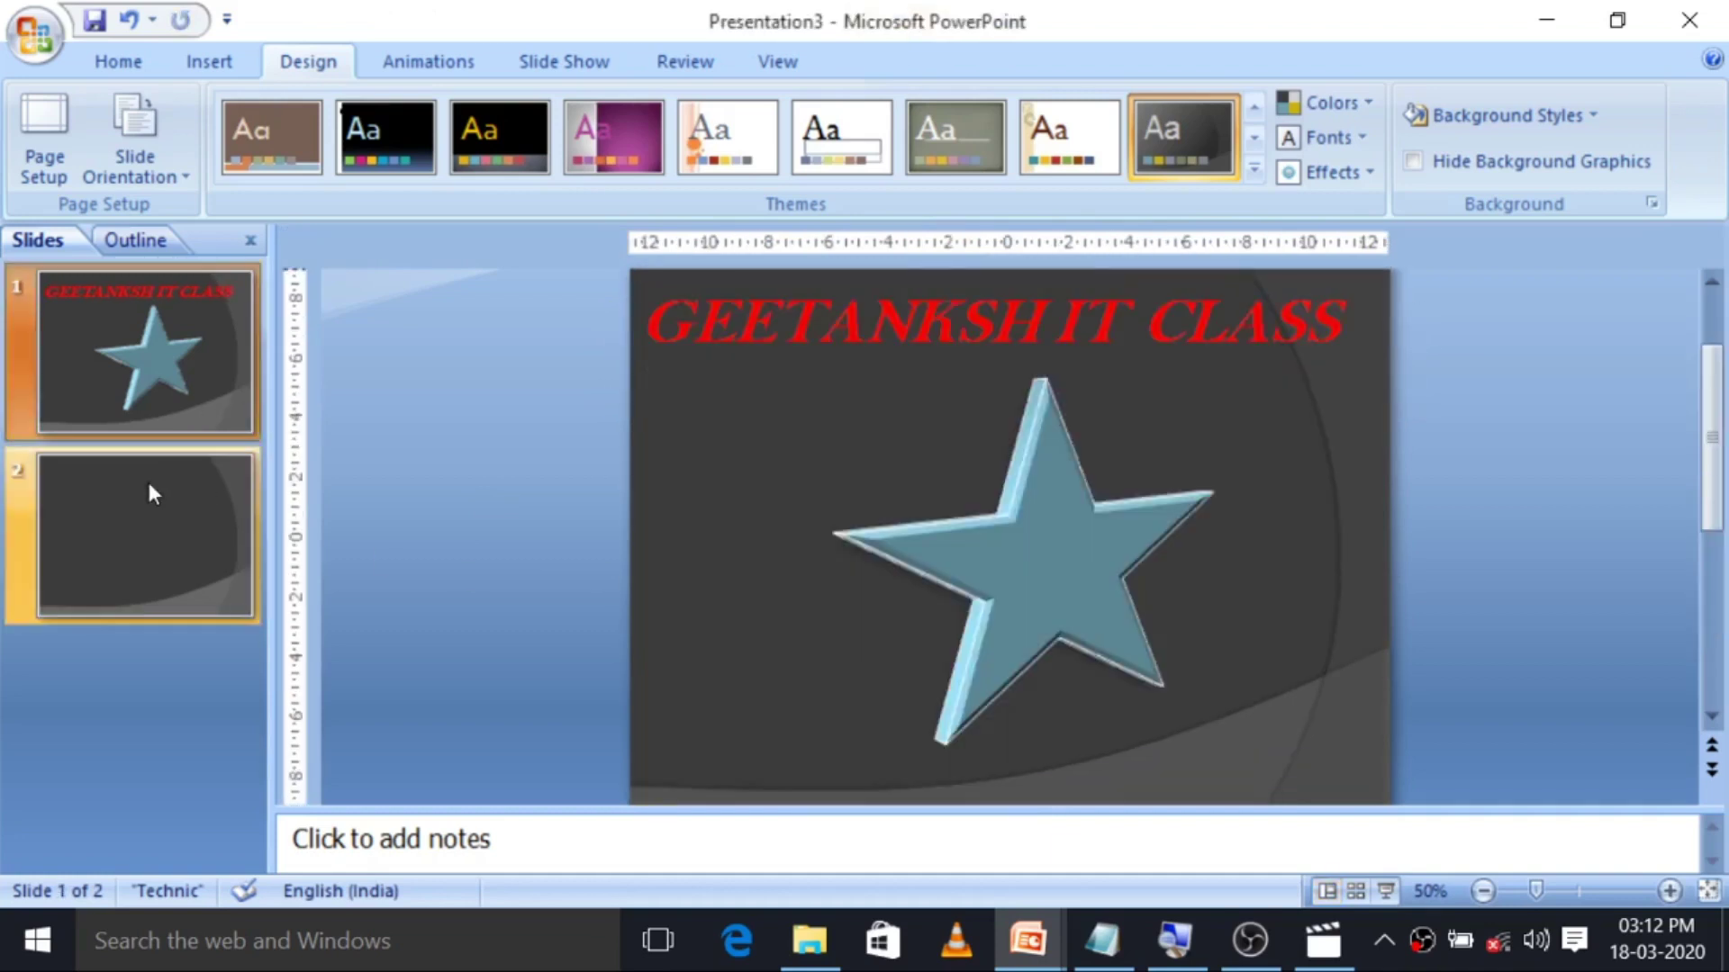
left_click(144, 482)
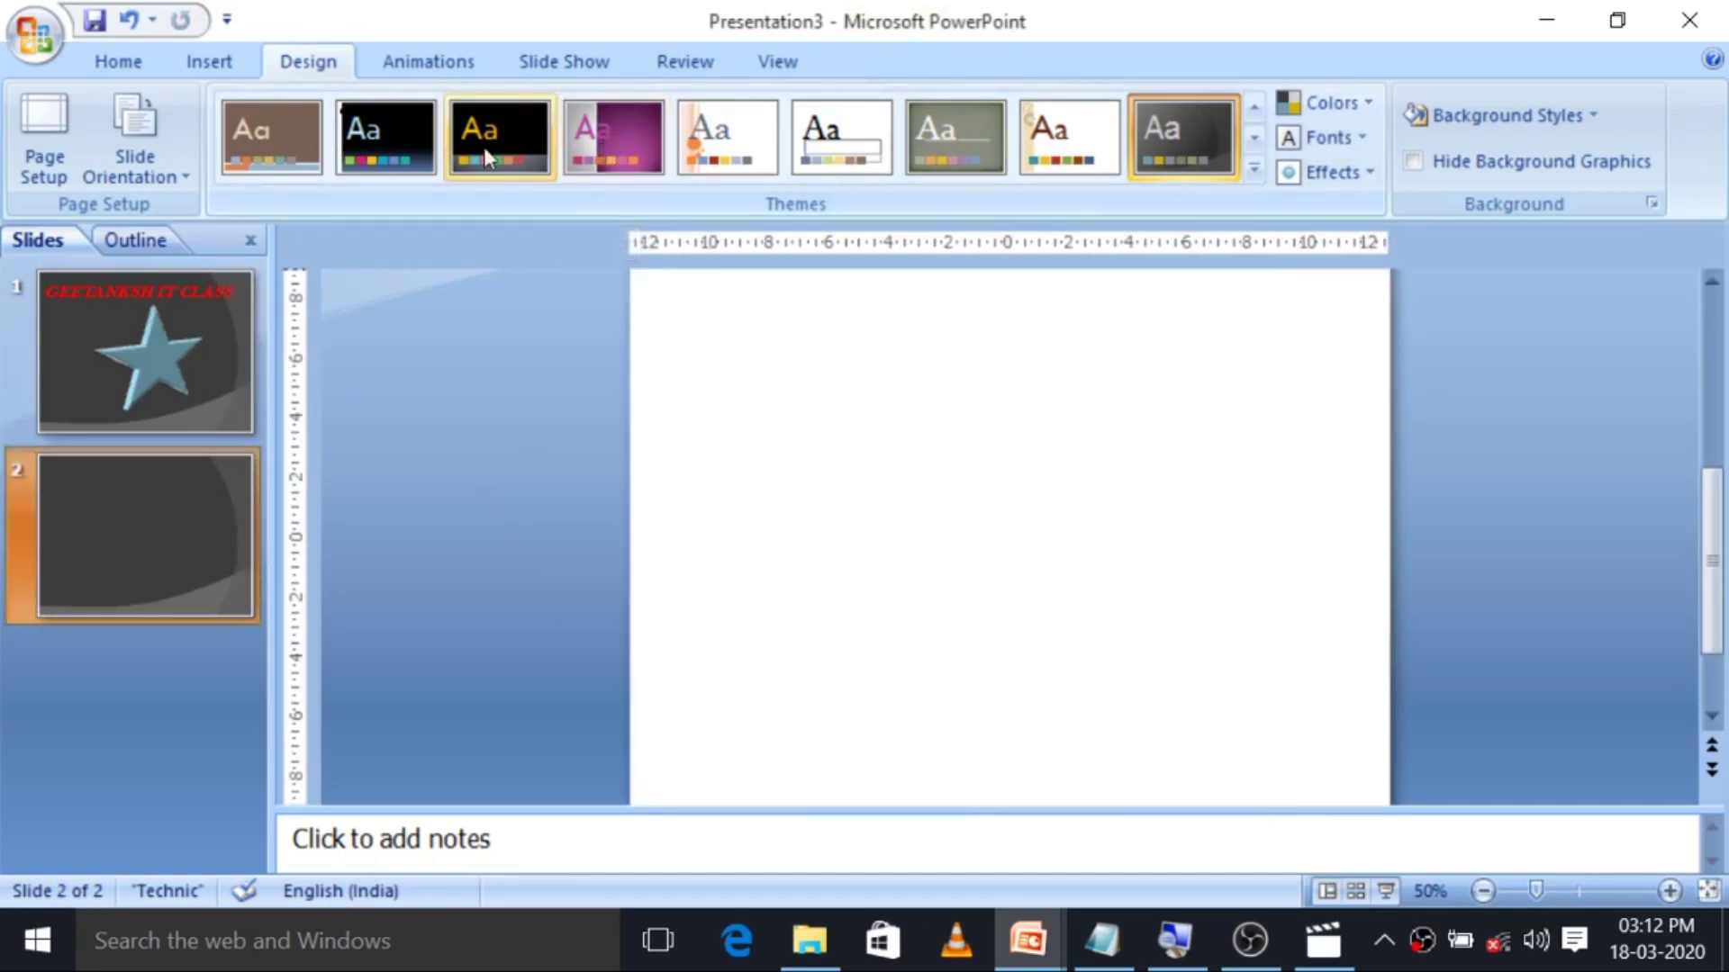
left_click(483, 148)
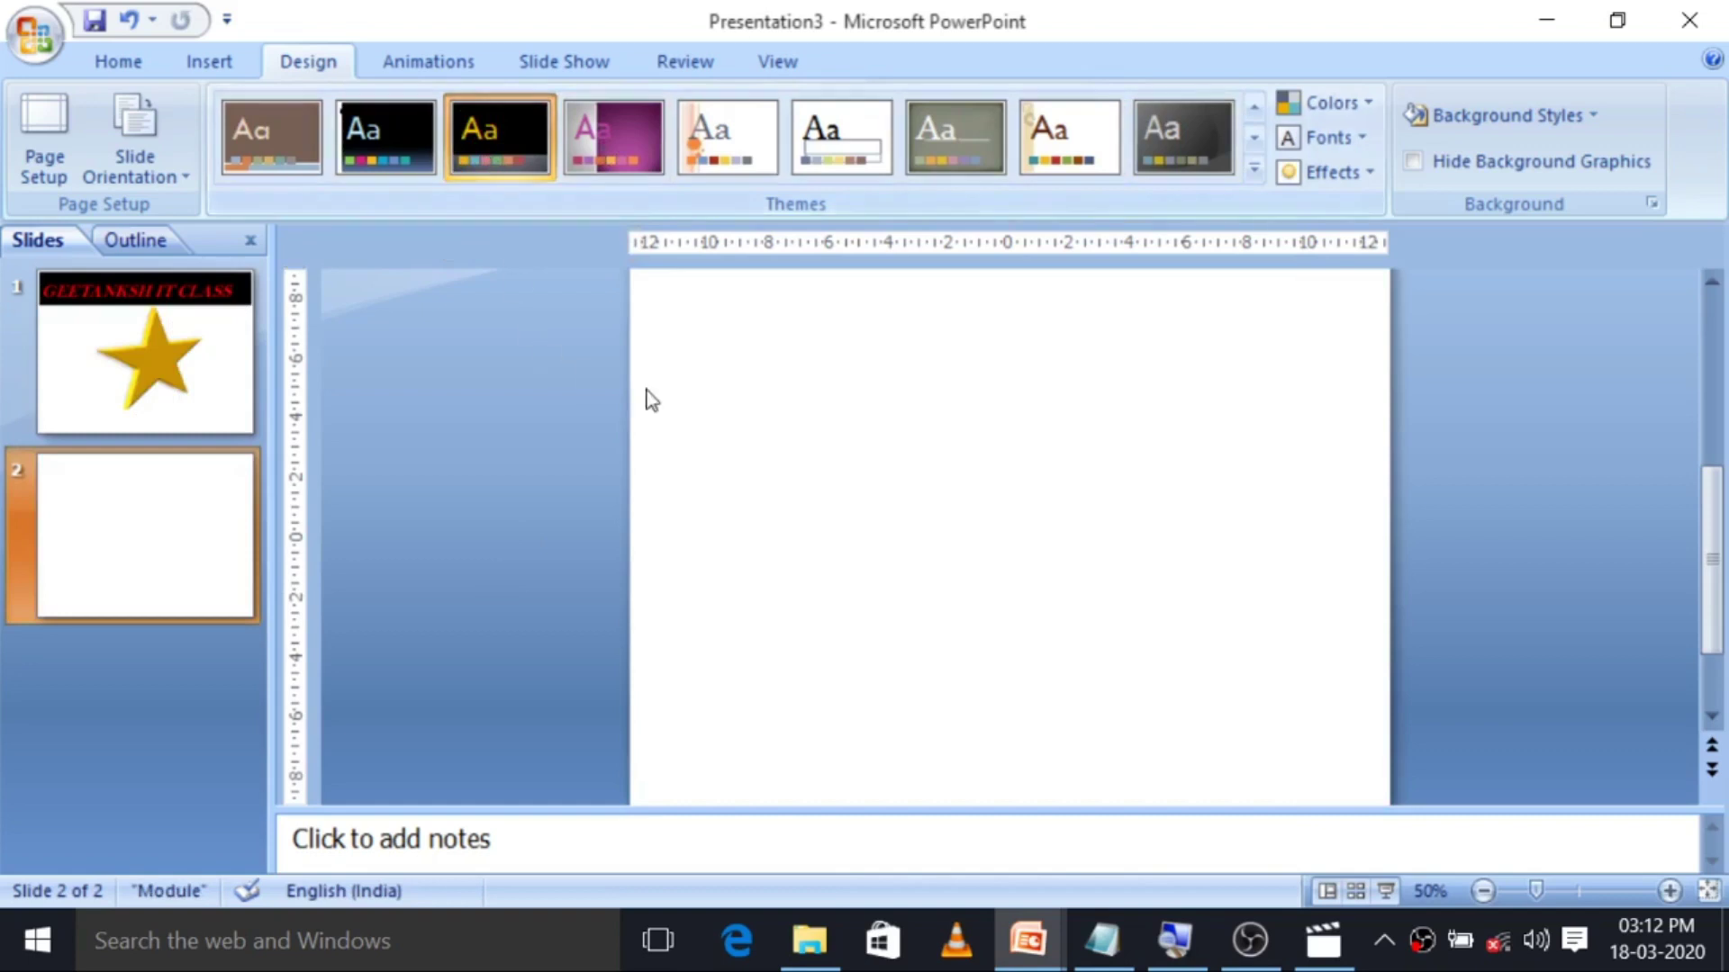
left_click(144, 360)
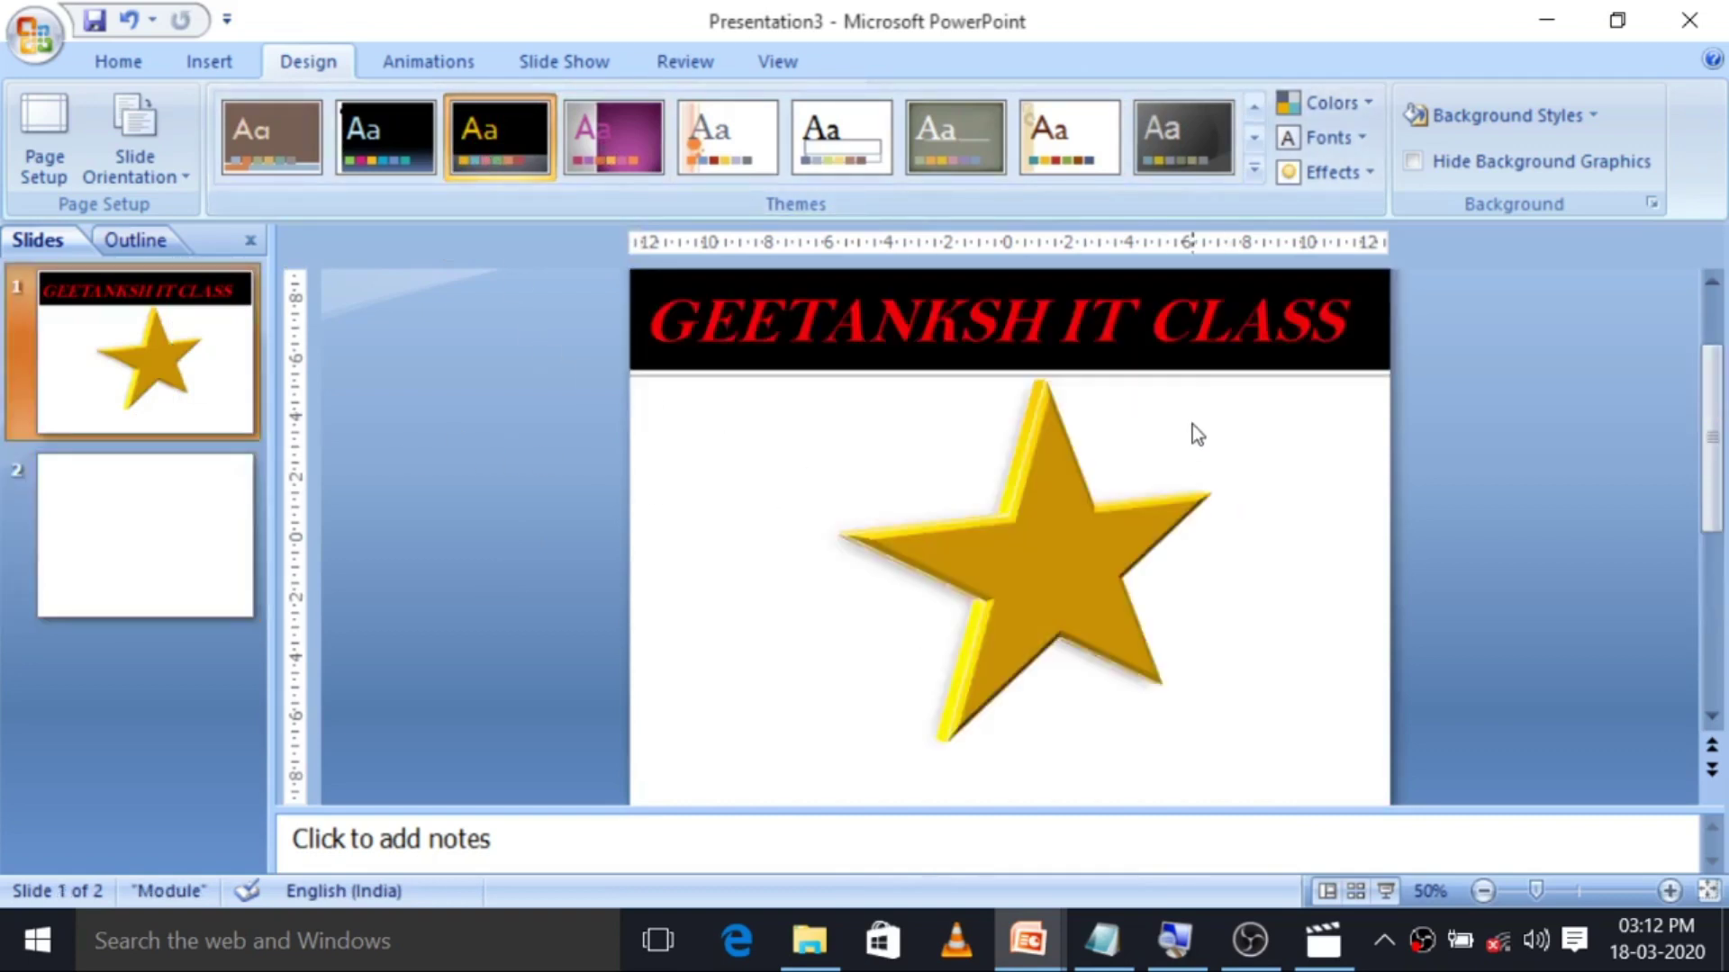
left_click(1252, 170)
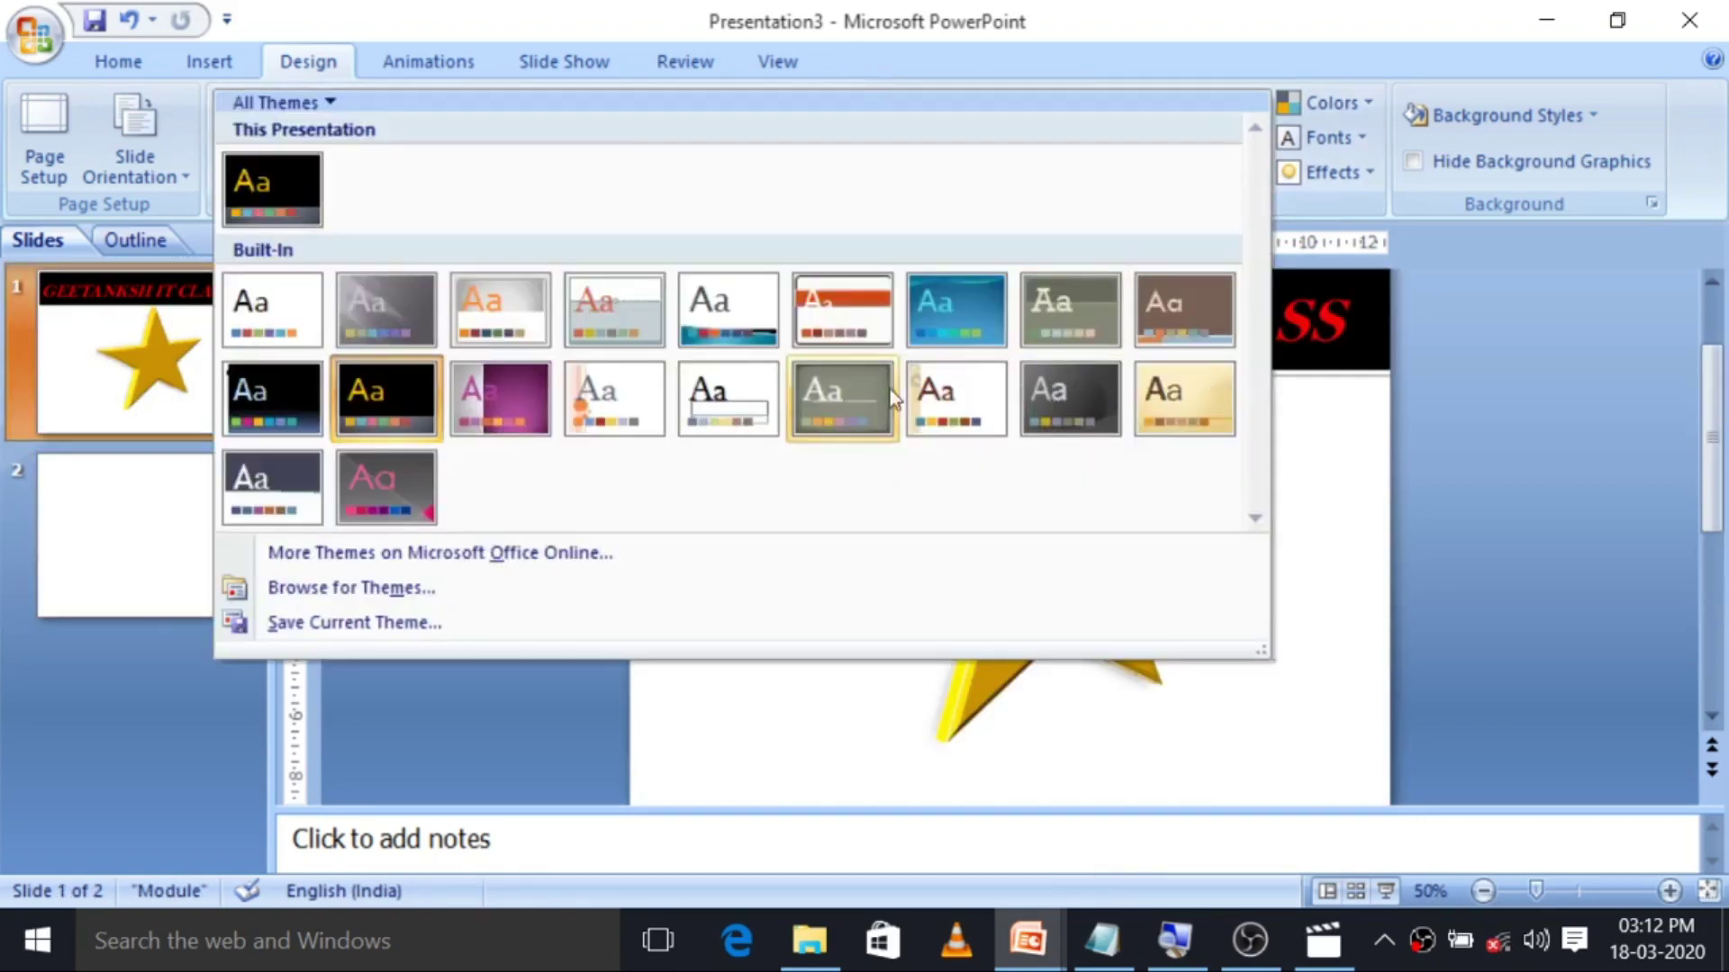
left_click(1184, 399)
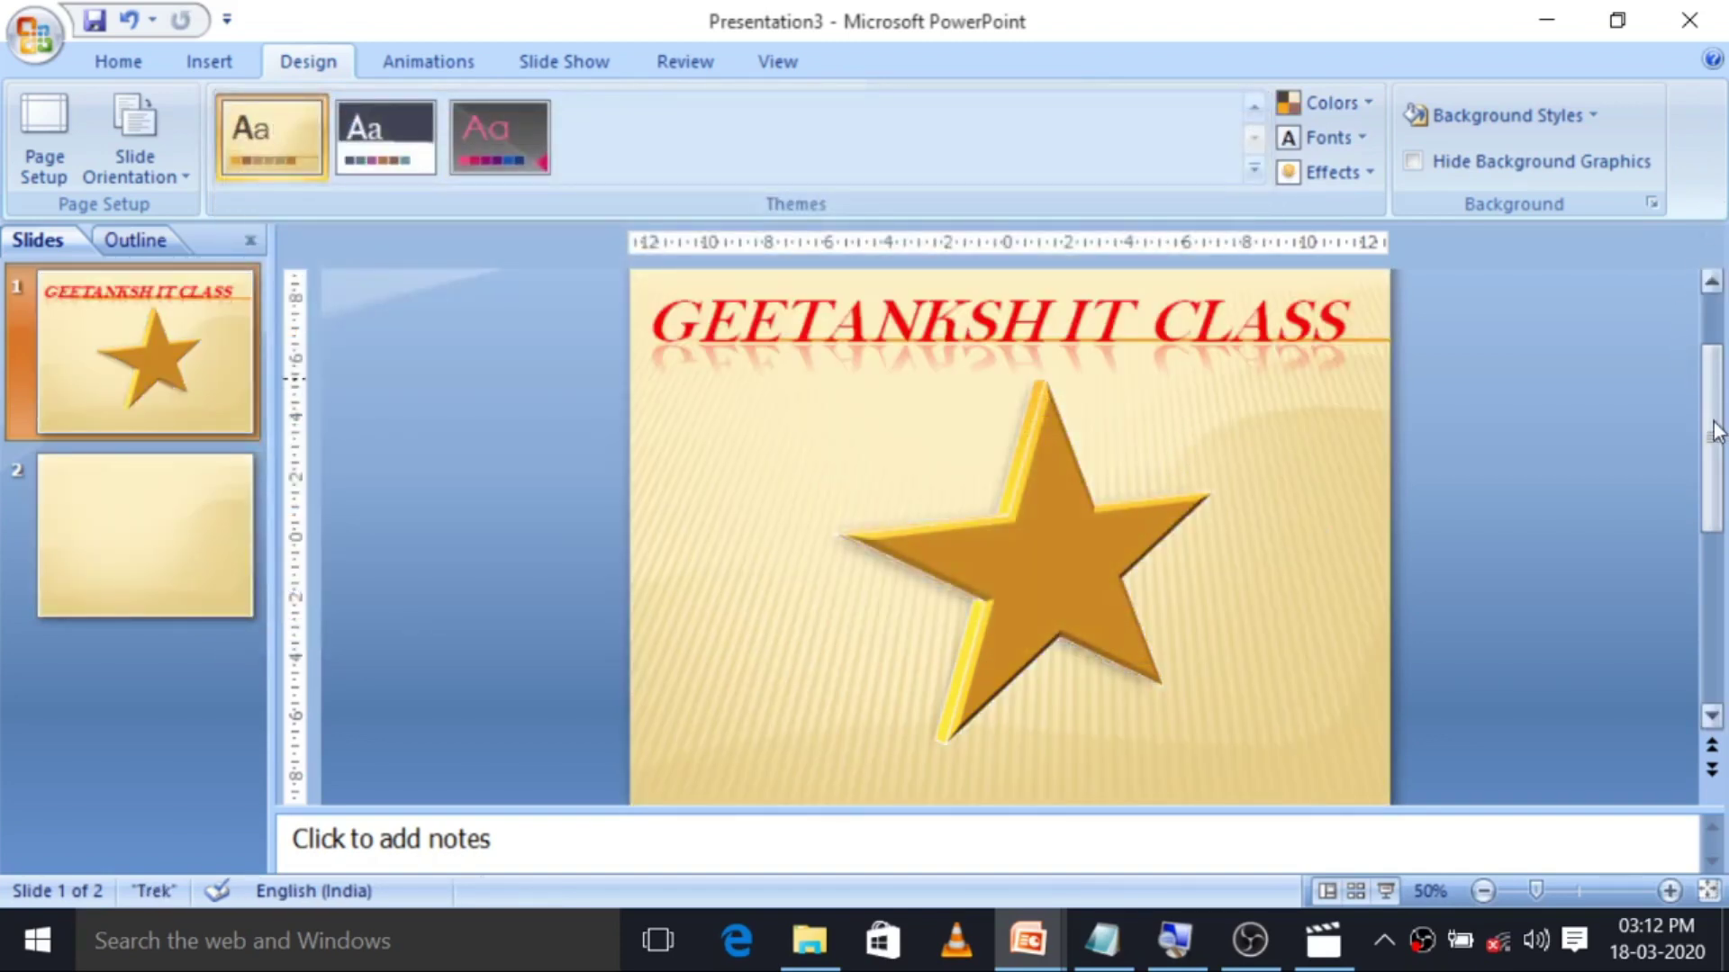
left_click_drag(1715, 431, 1715, 475)
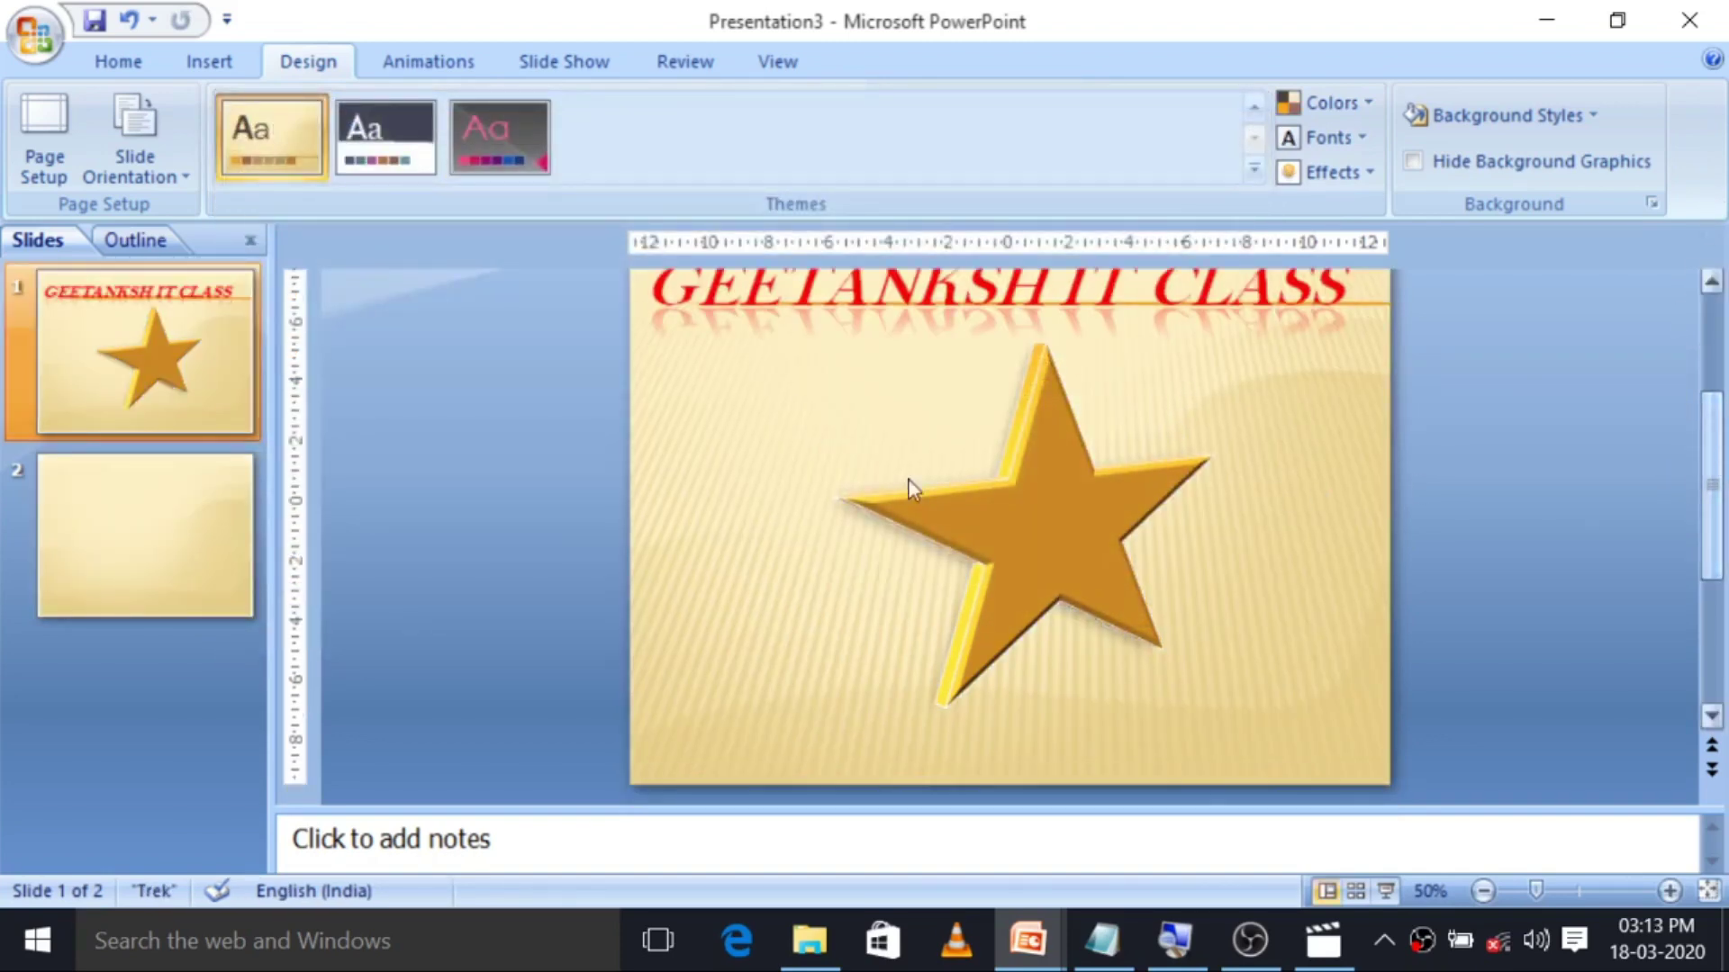
left_click(128, 534)
left_click(186, 401)
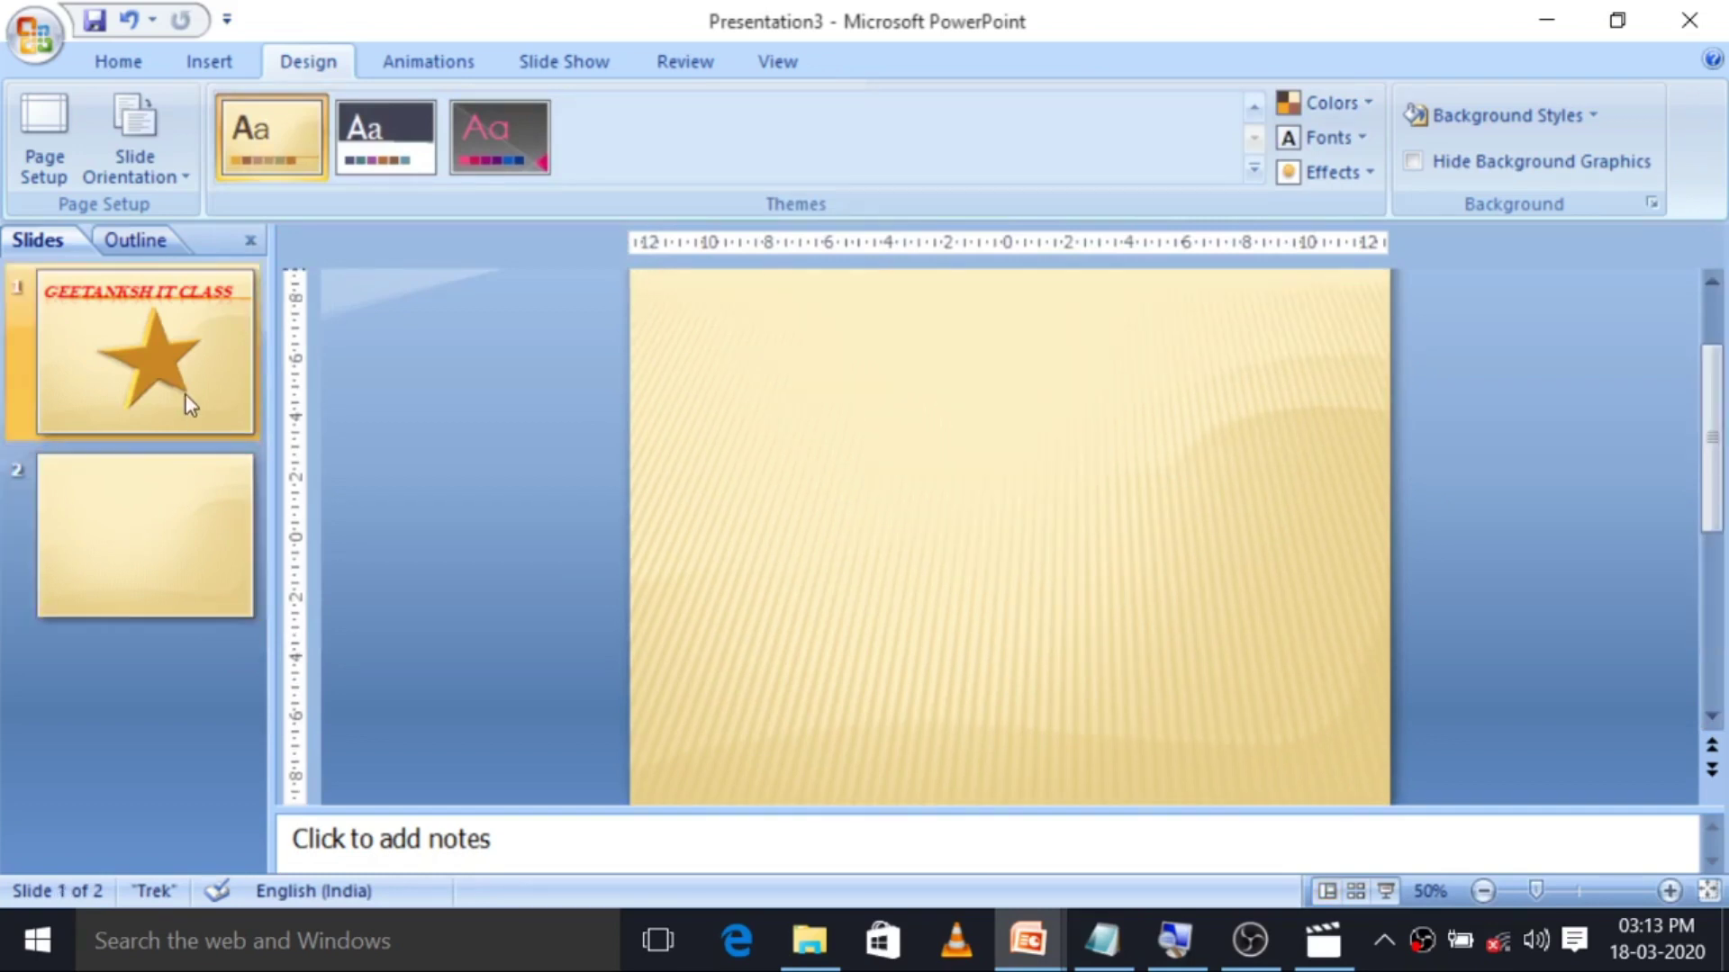
left_click(1253, 107)
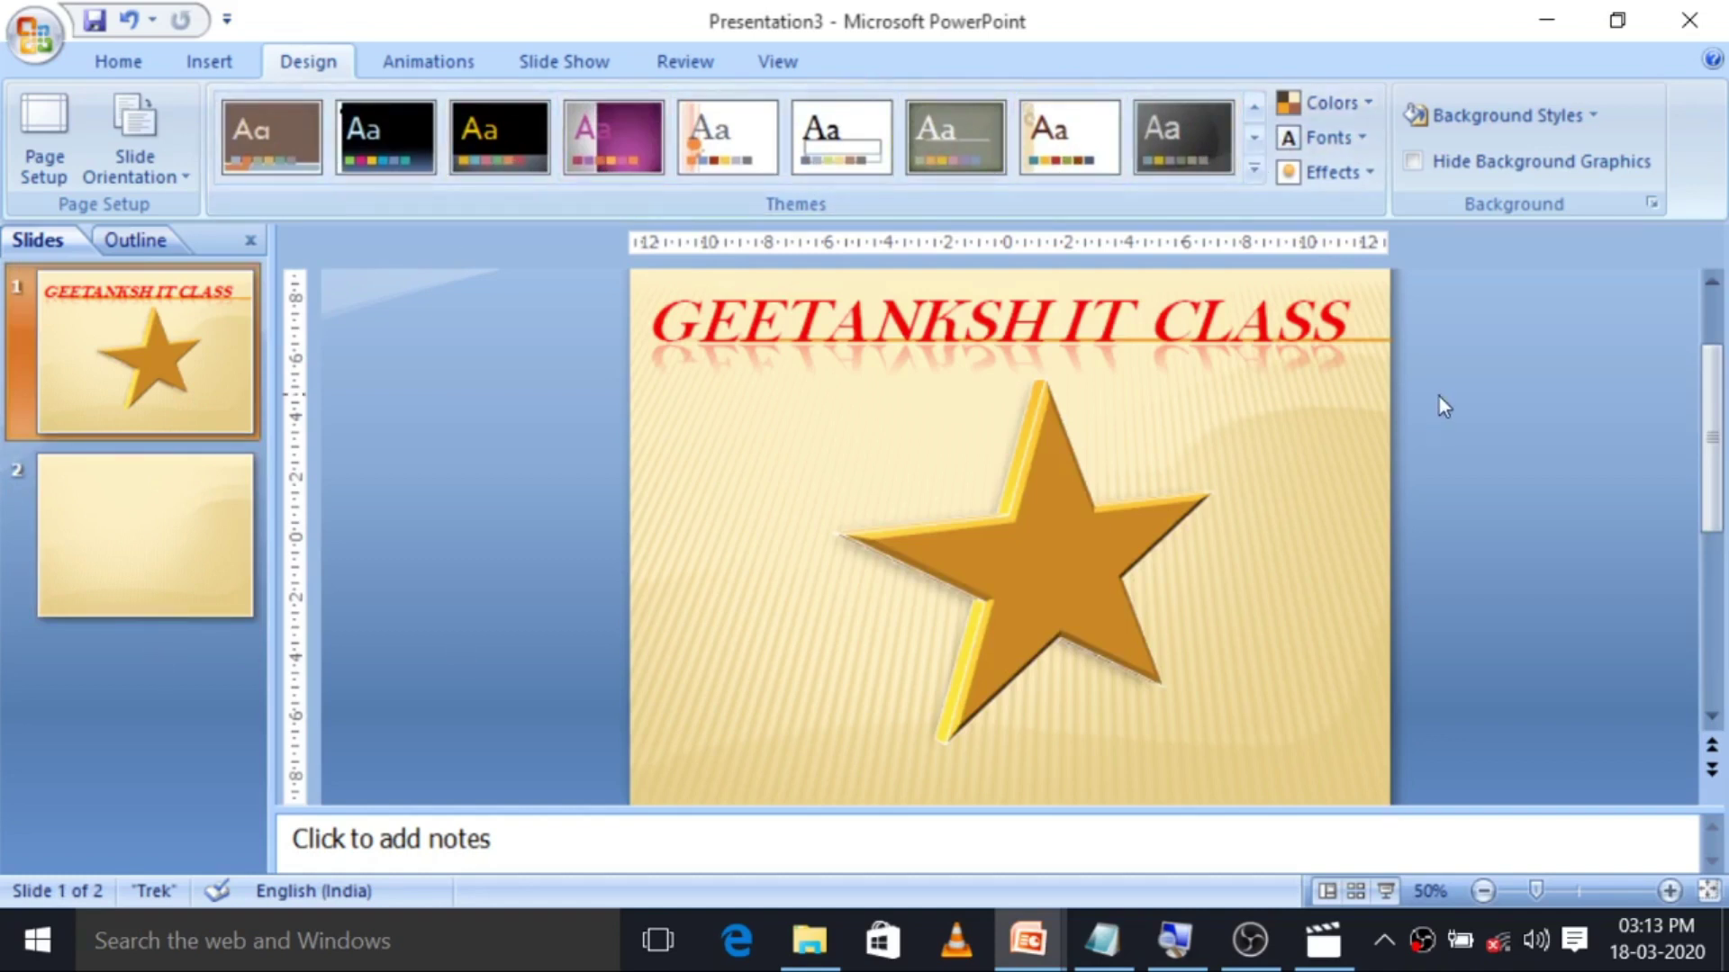
Give slide 1 a silver-grey gradient background in Format Background after browsing texture fills.
left_click(1549, 119)
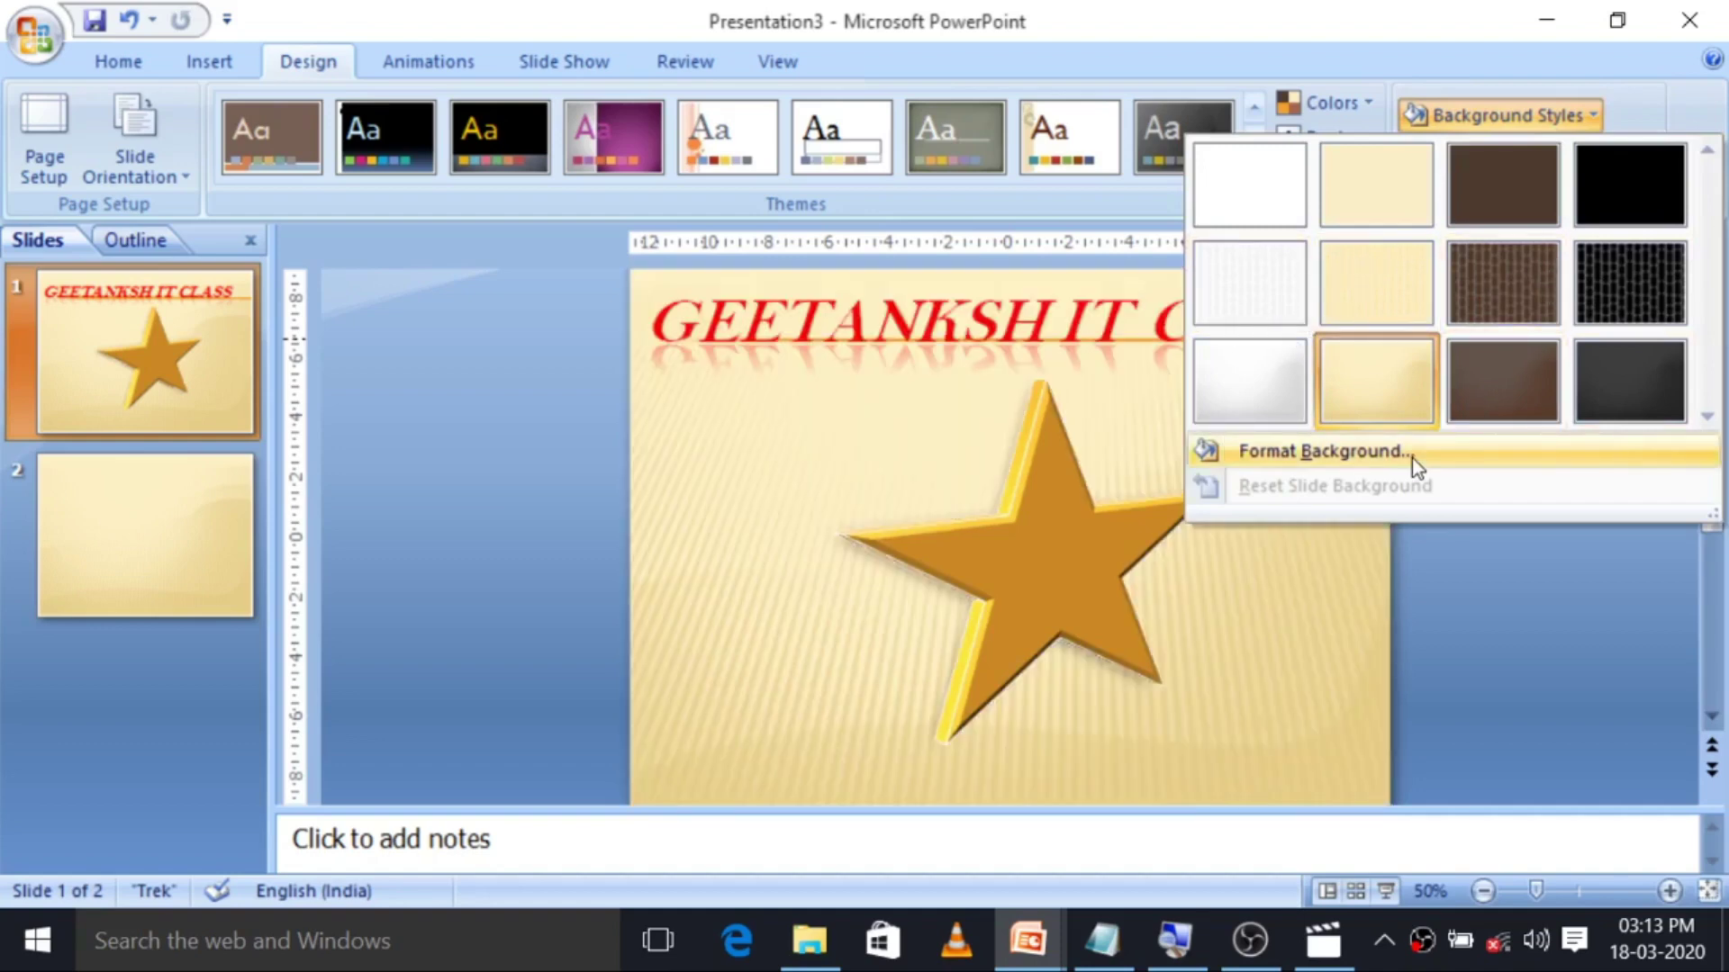
left_click(1411, 458)
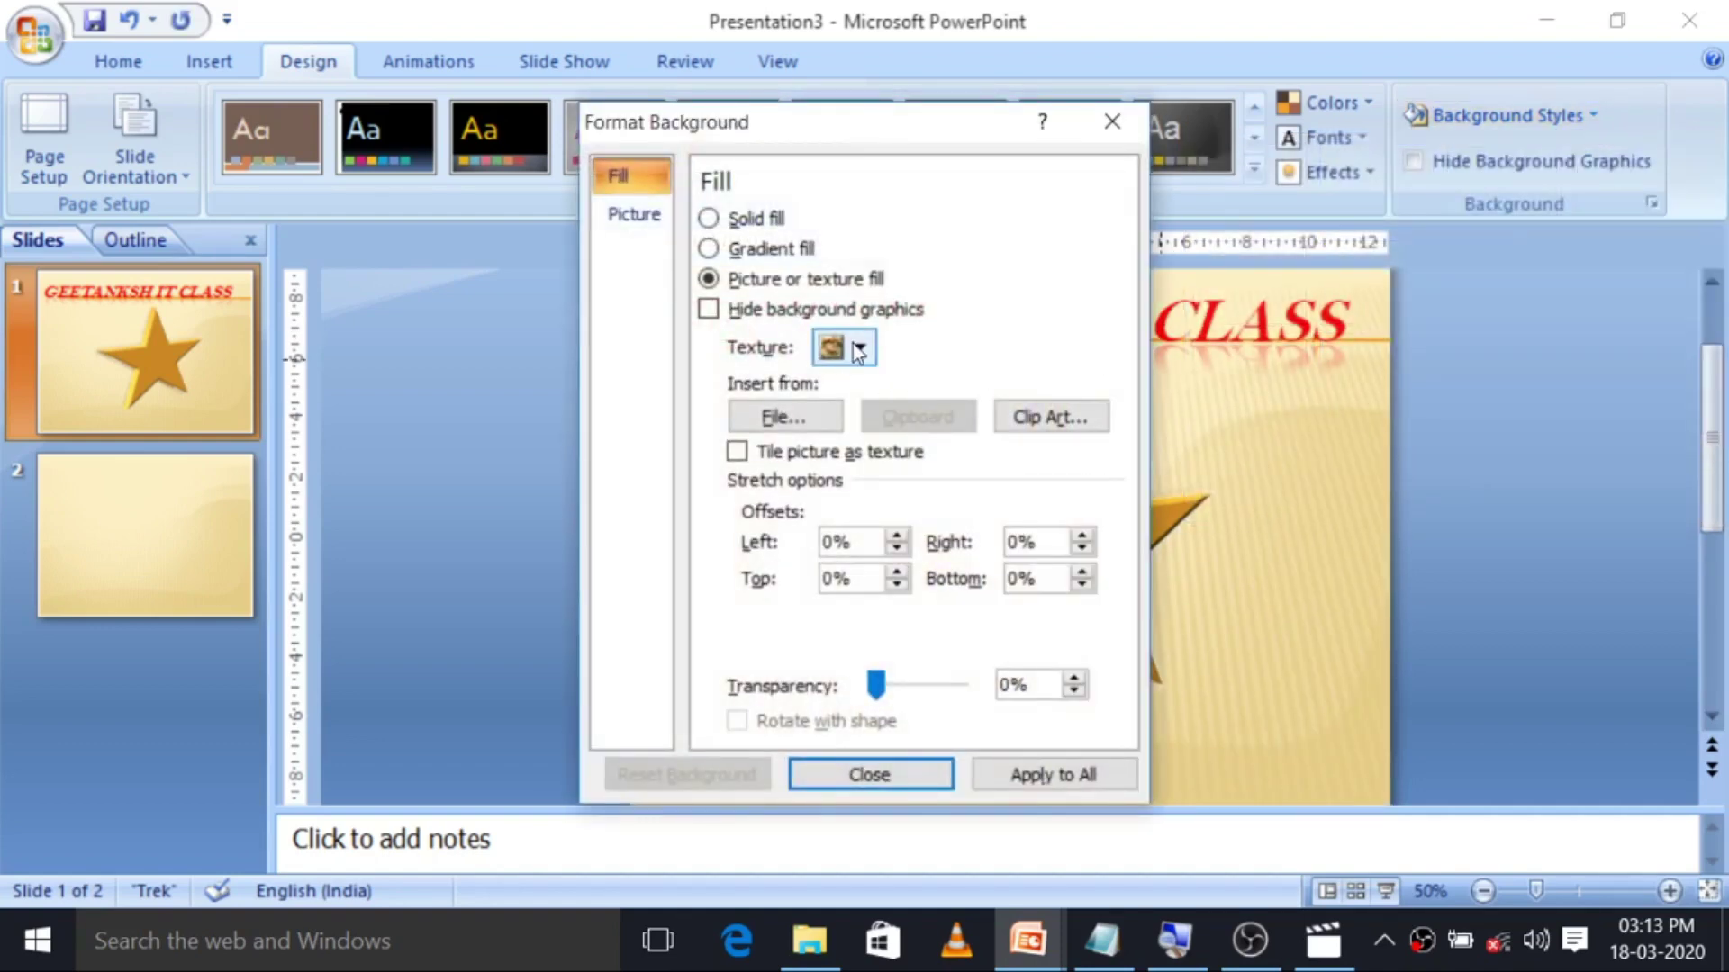
left_click(859, 347)
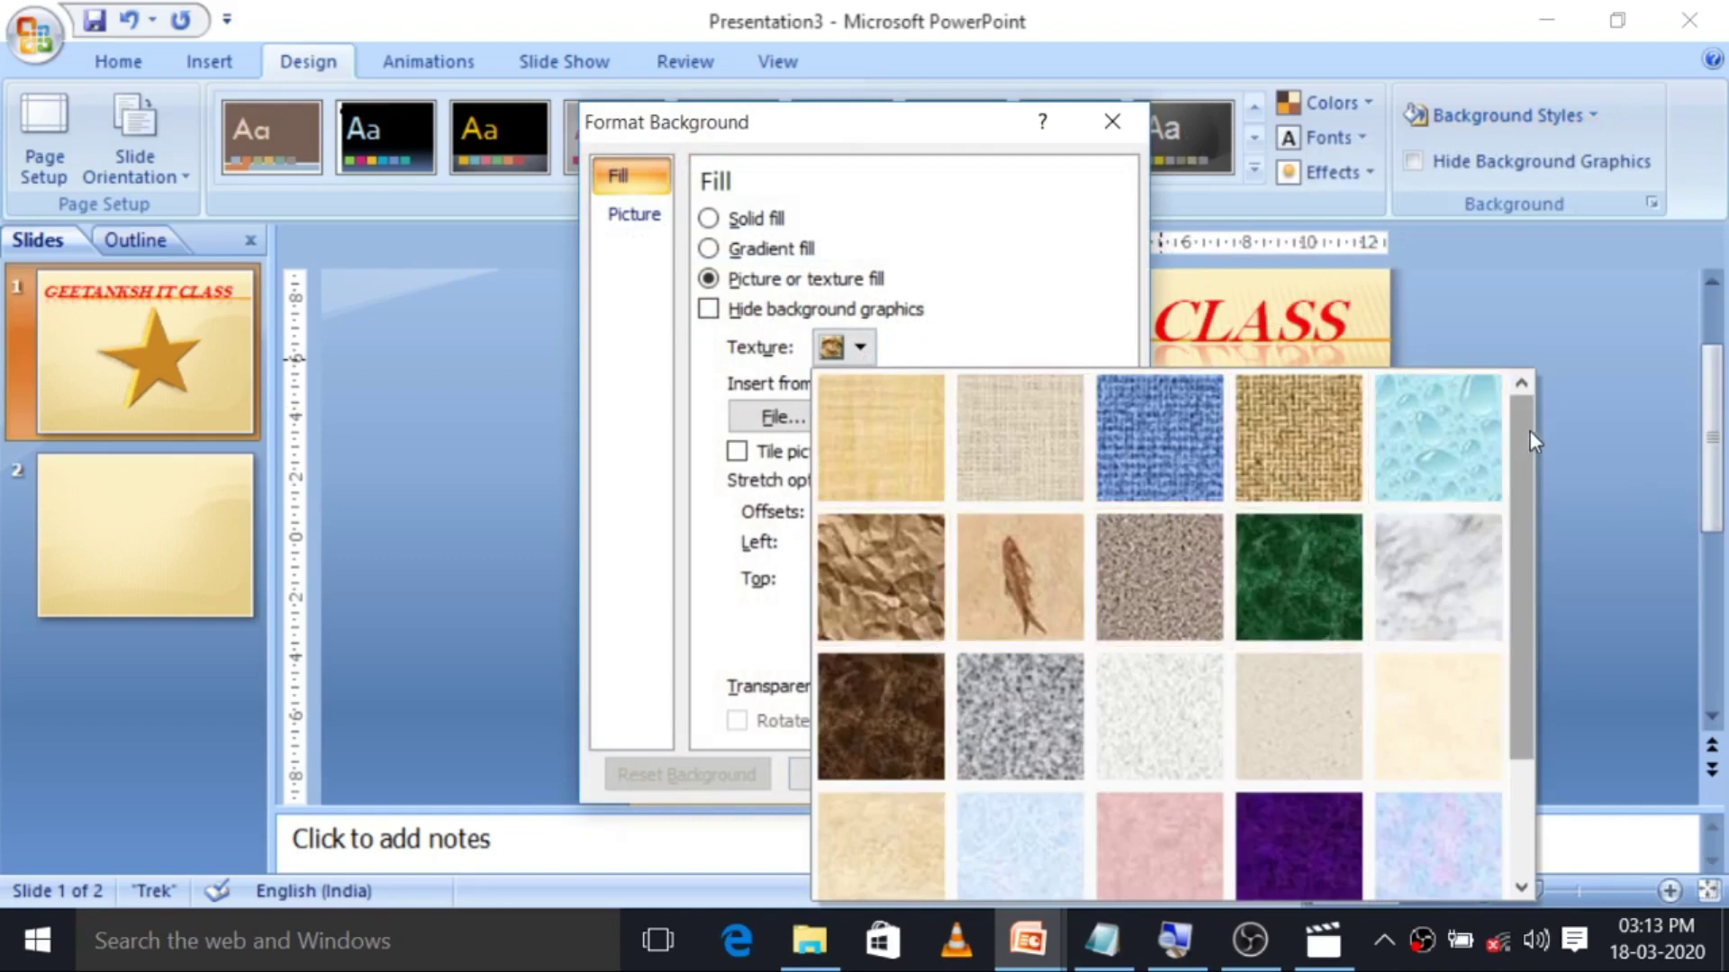
scroll(1516, 451, "down", 1)
left_click(1682, 393)
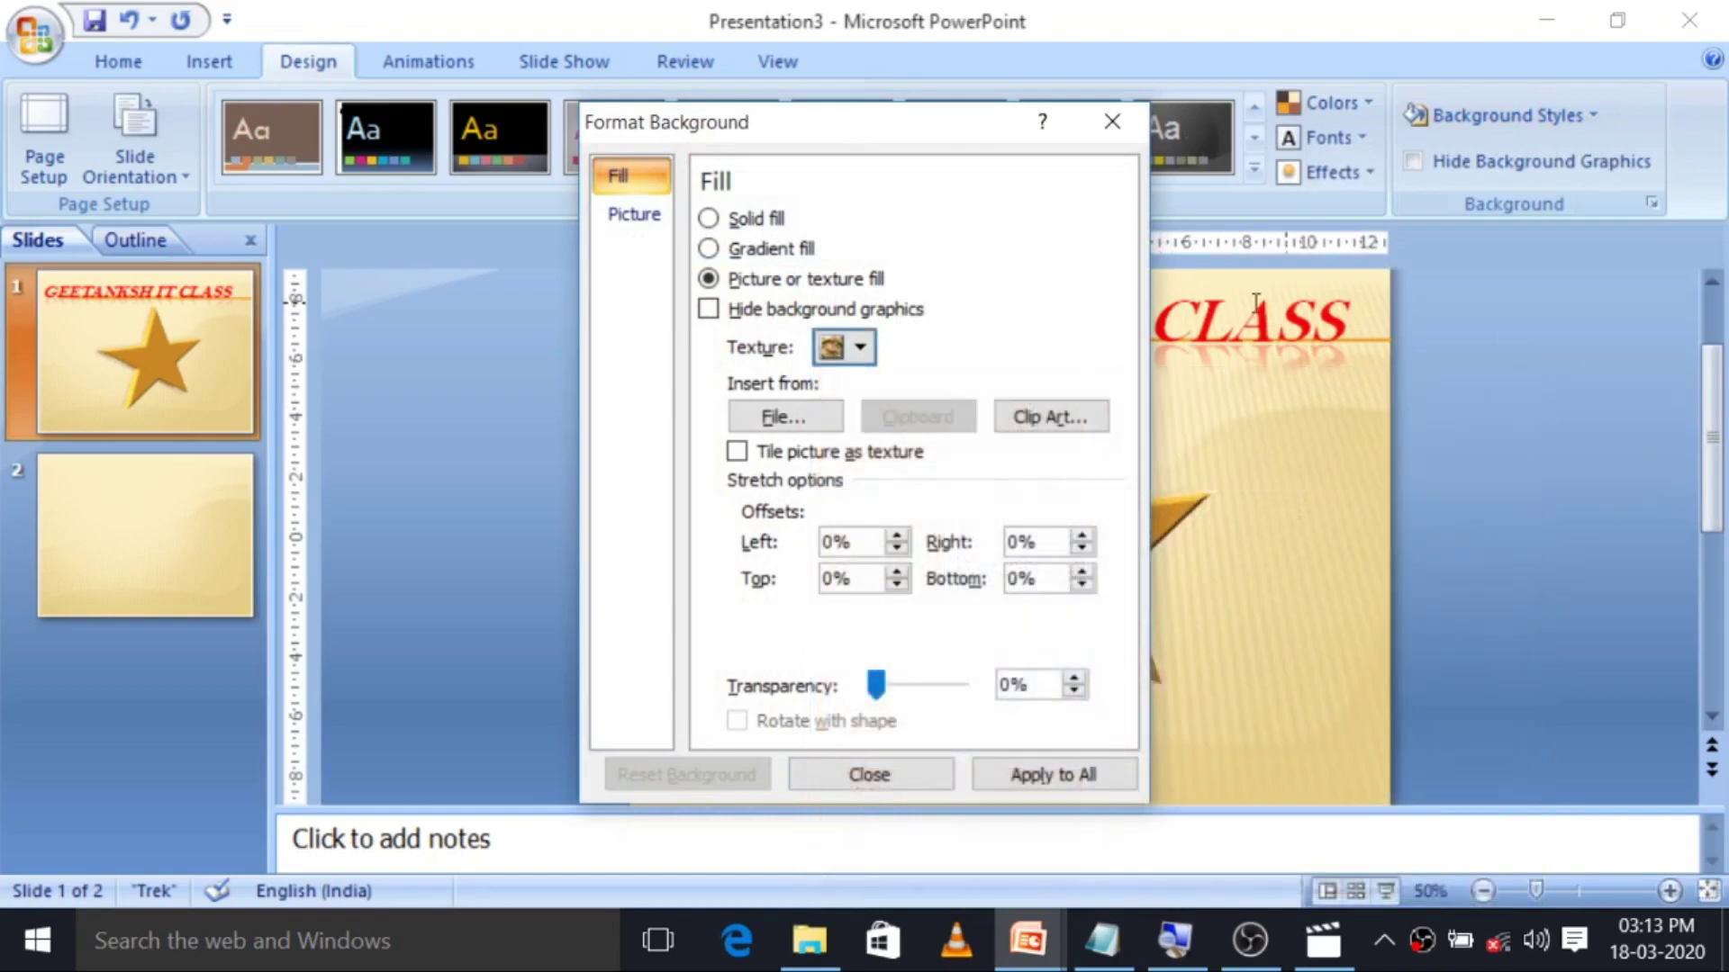
left_click(766, 249)
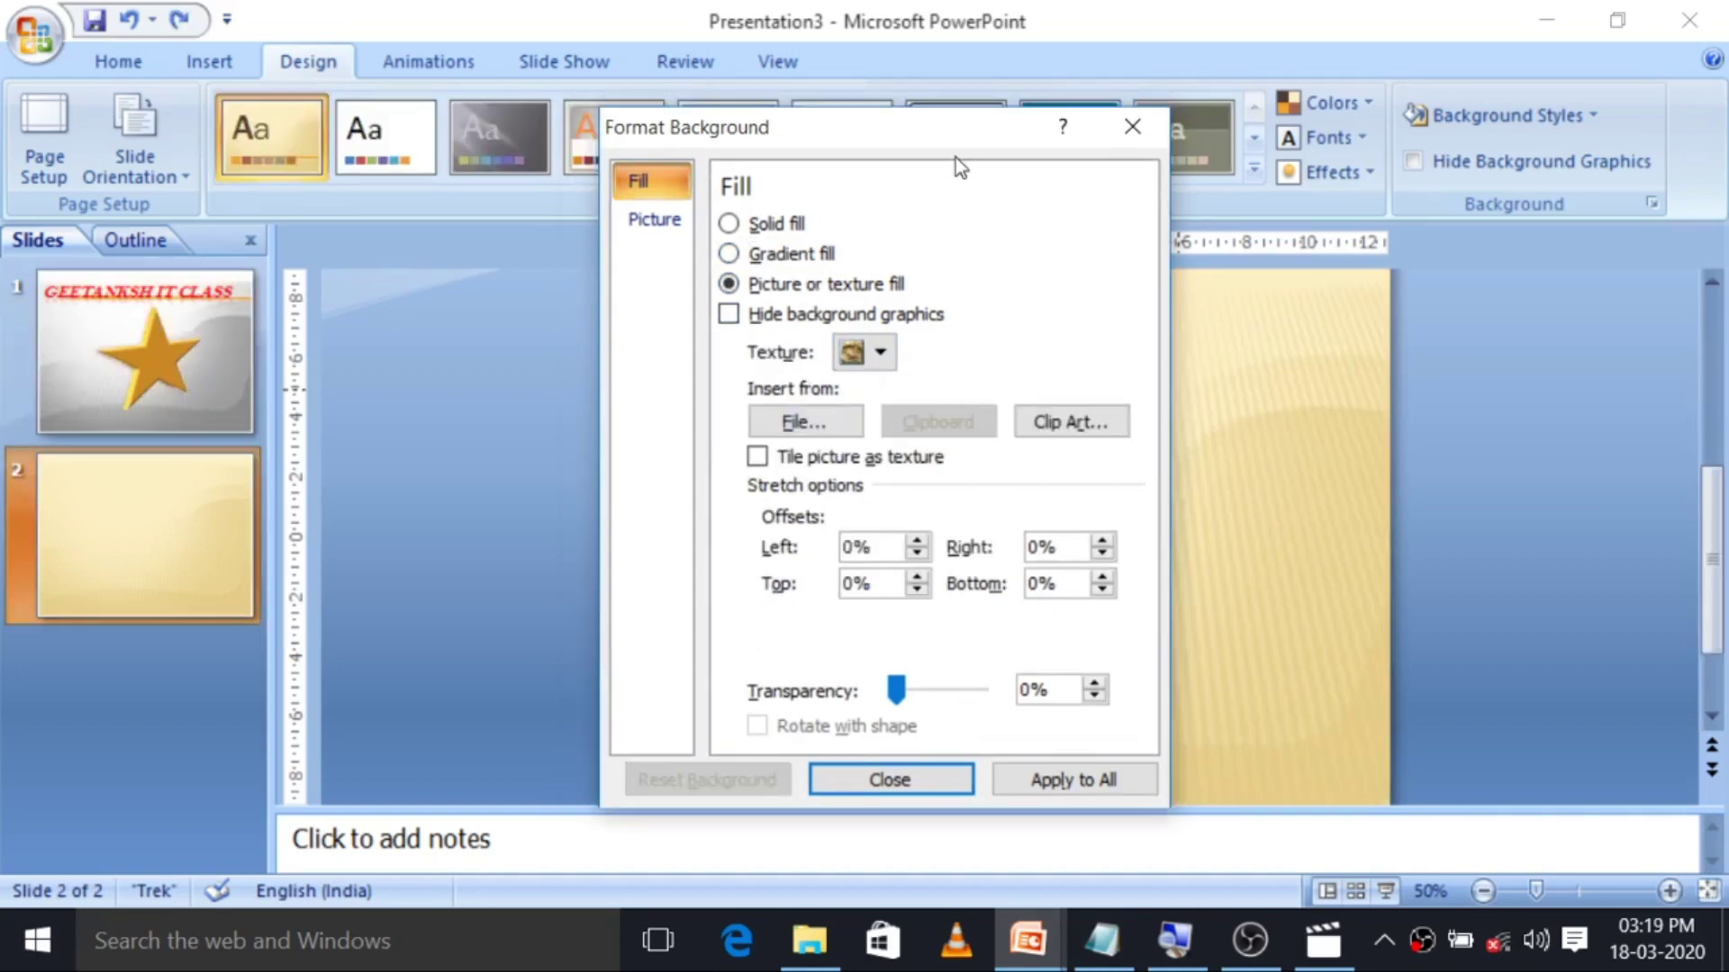
left_click(887, 777)
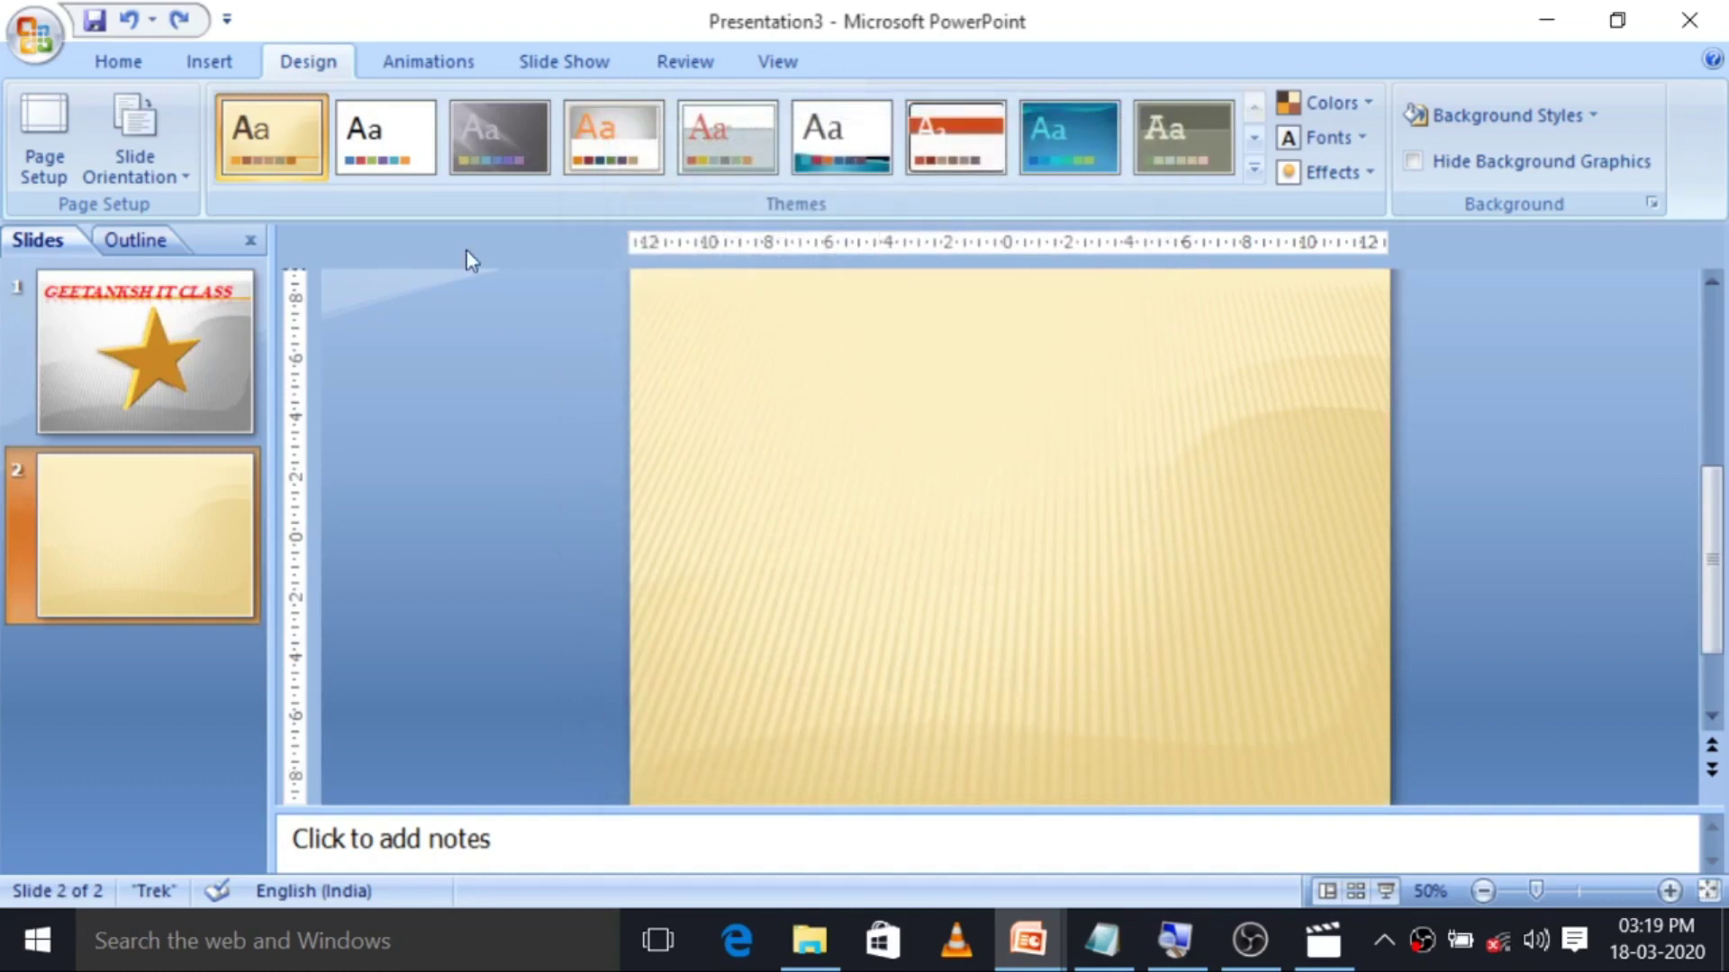
Move slide 1's gold star slightly down and left beneath the red GEETANKSH IT CLASS title.
left_click(453, 80)
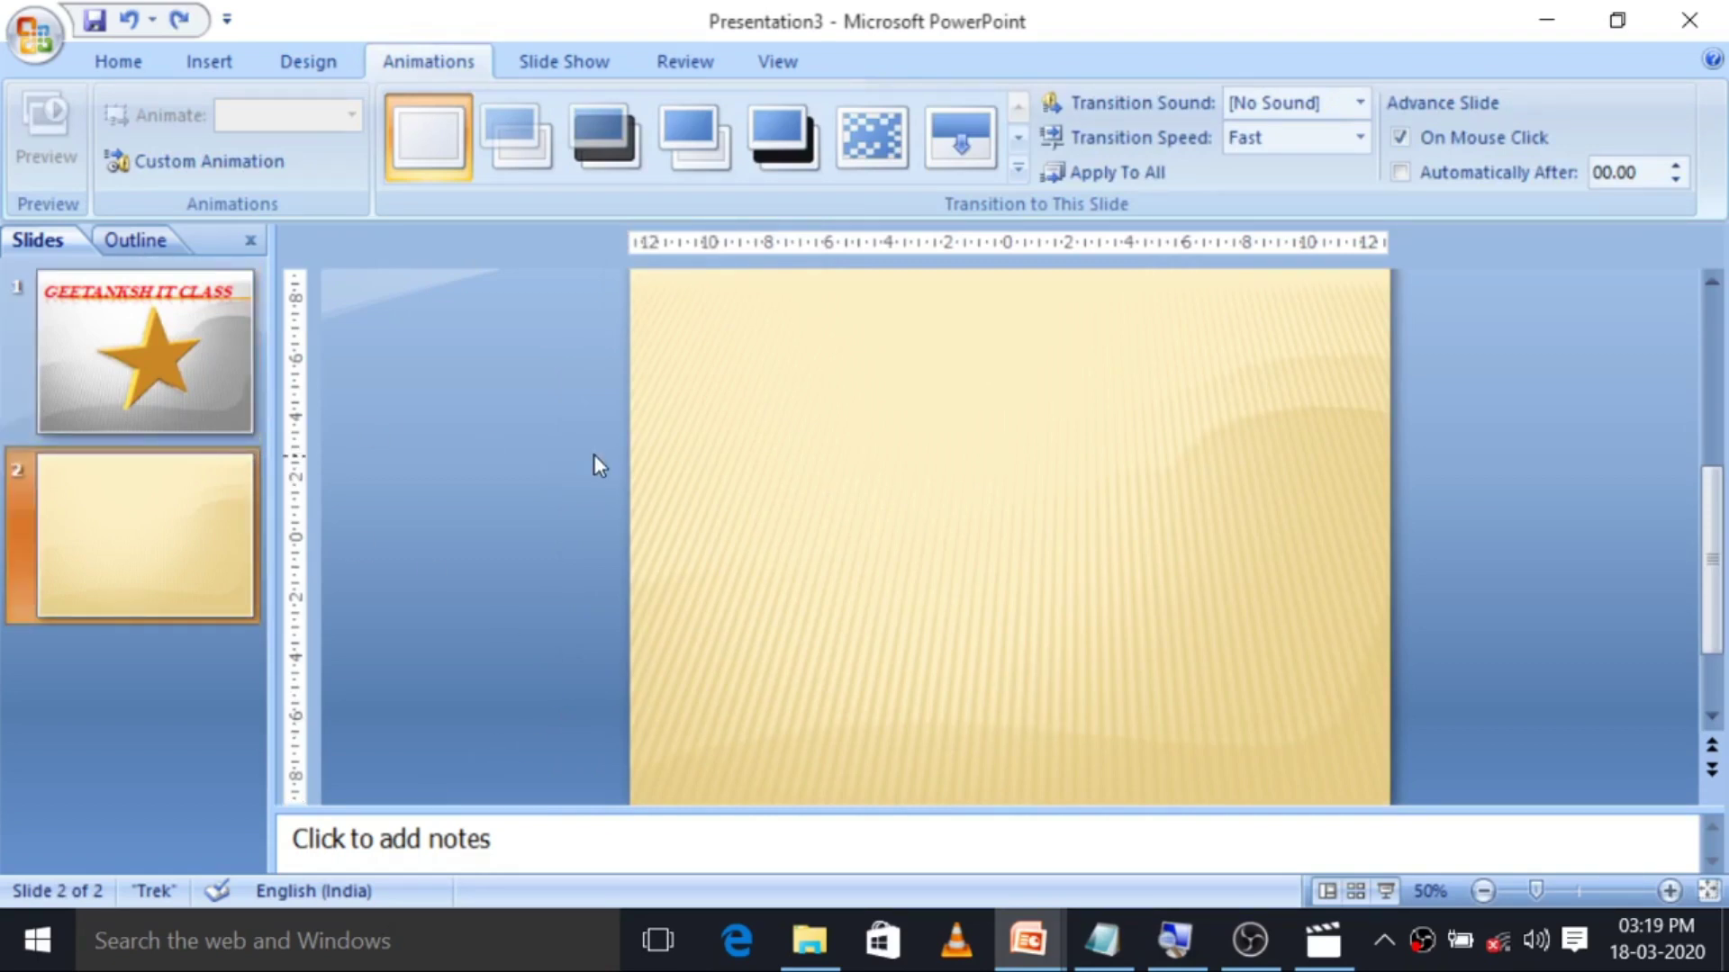
left_click(76, 324)
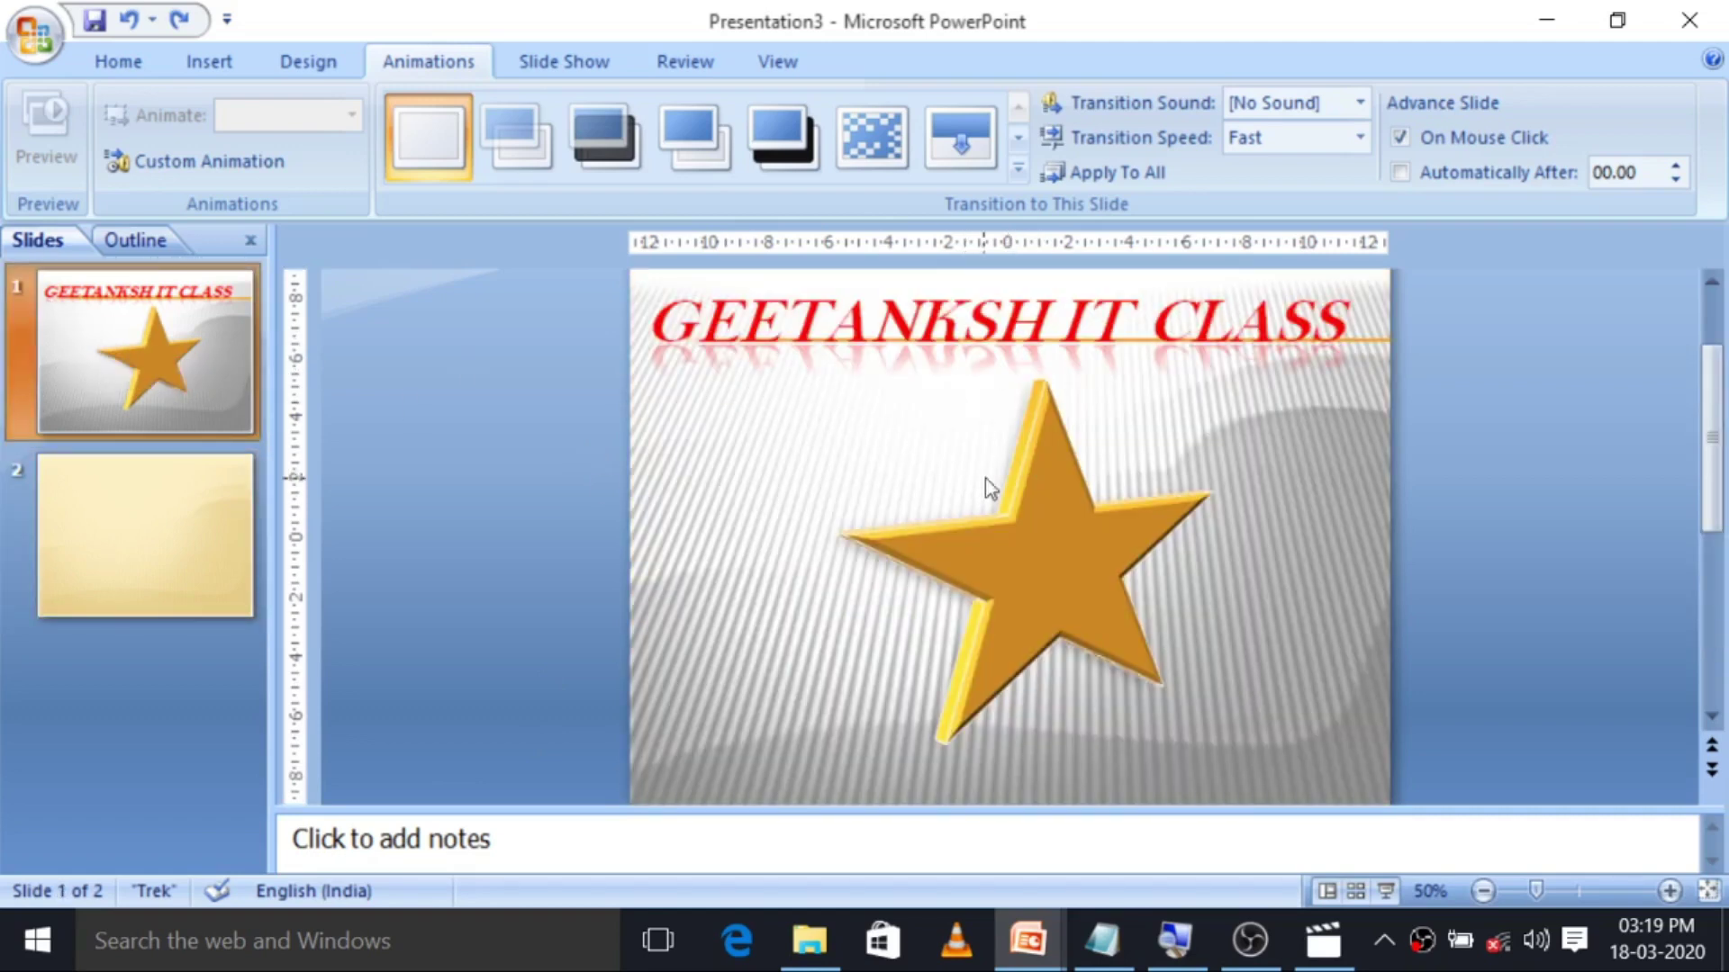
left_click_drag(1062, 527, 1026, 558)
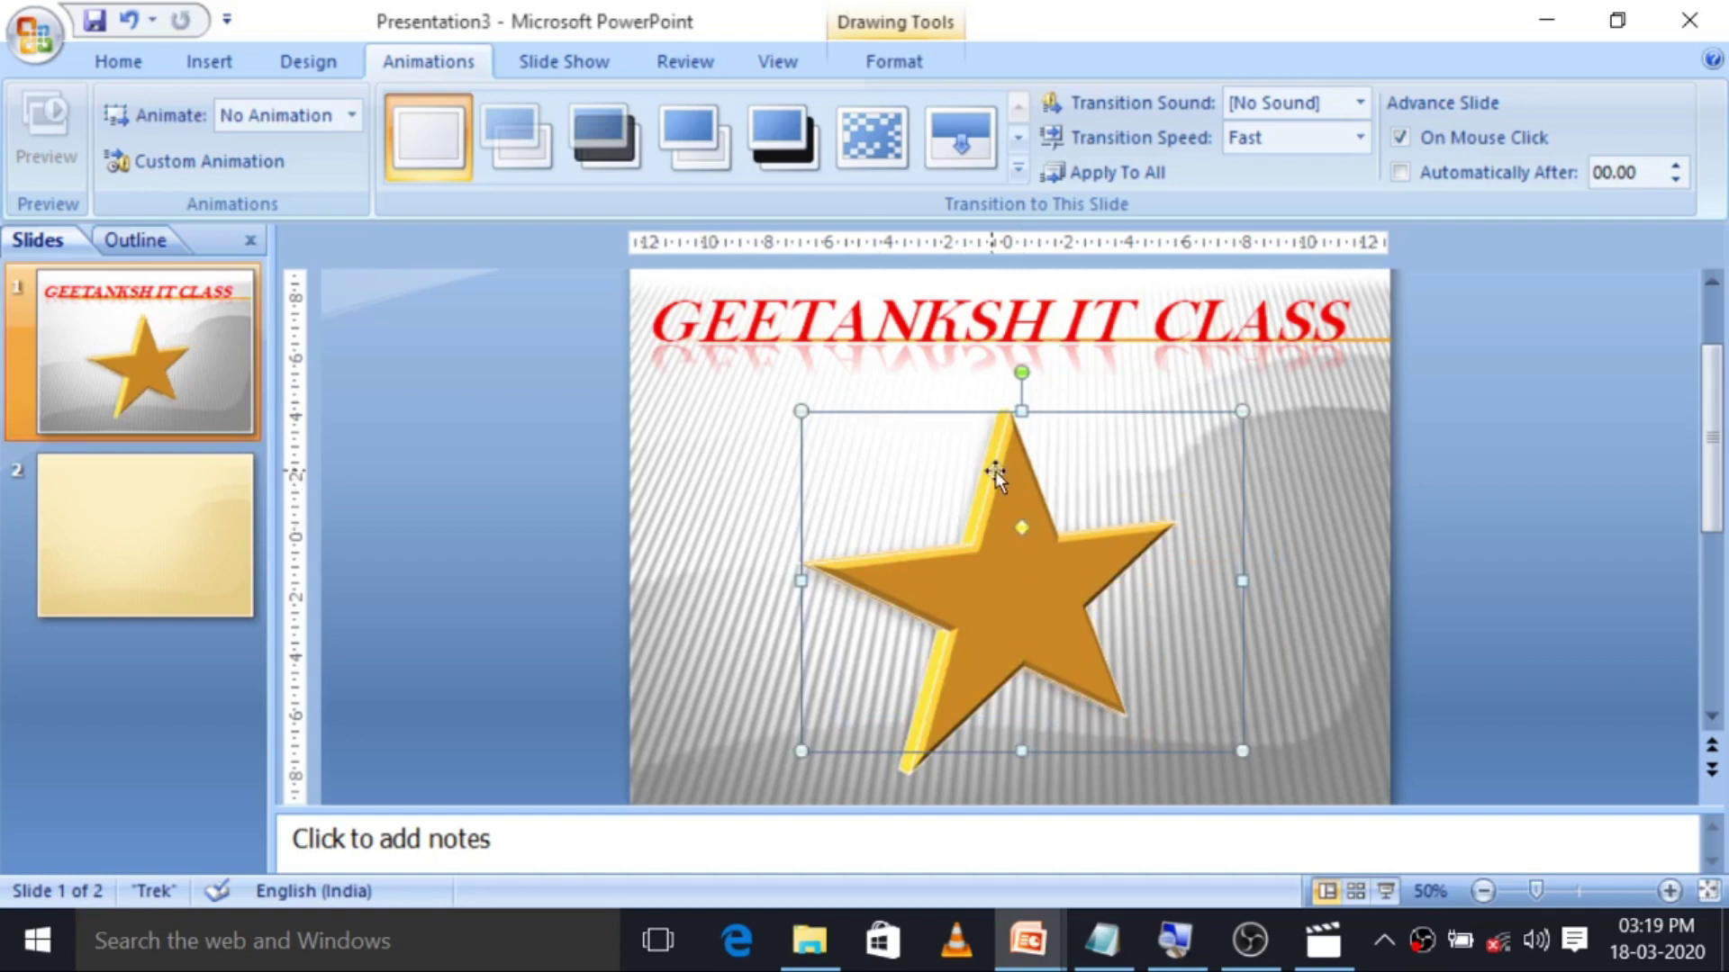
left_click(996, 356)
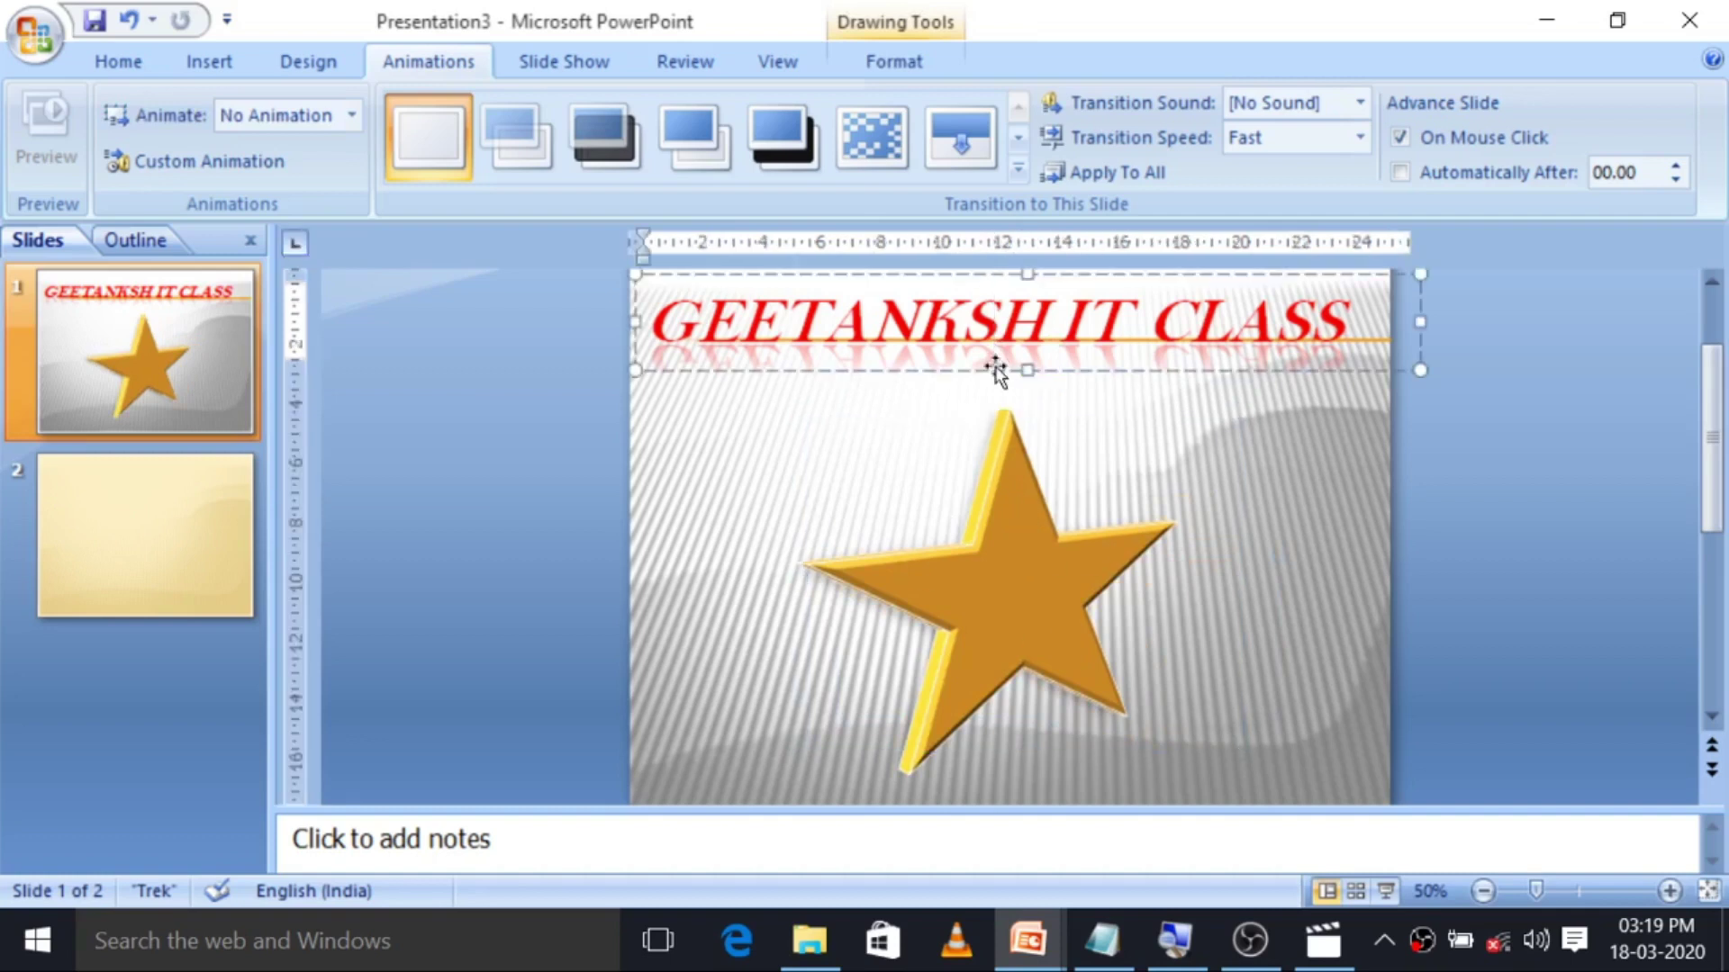
left_click(992, 370)
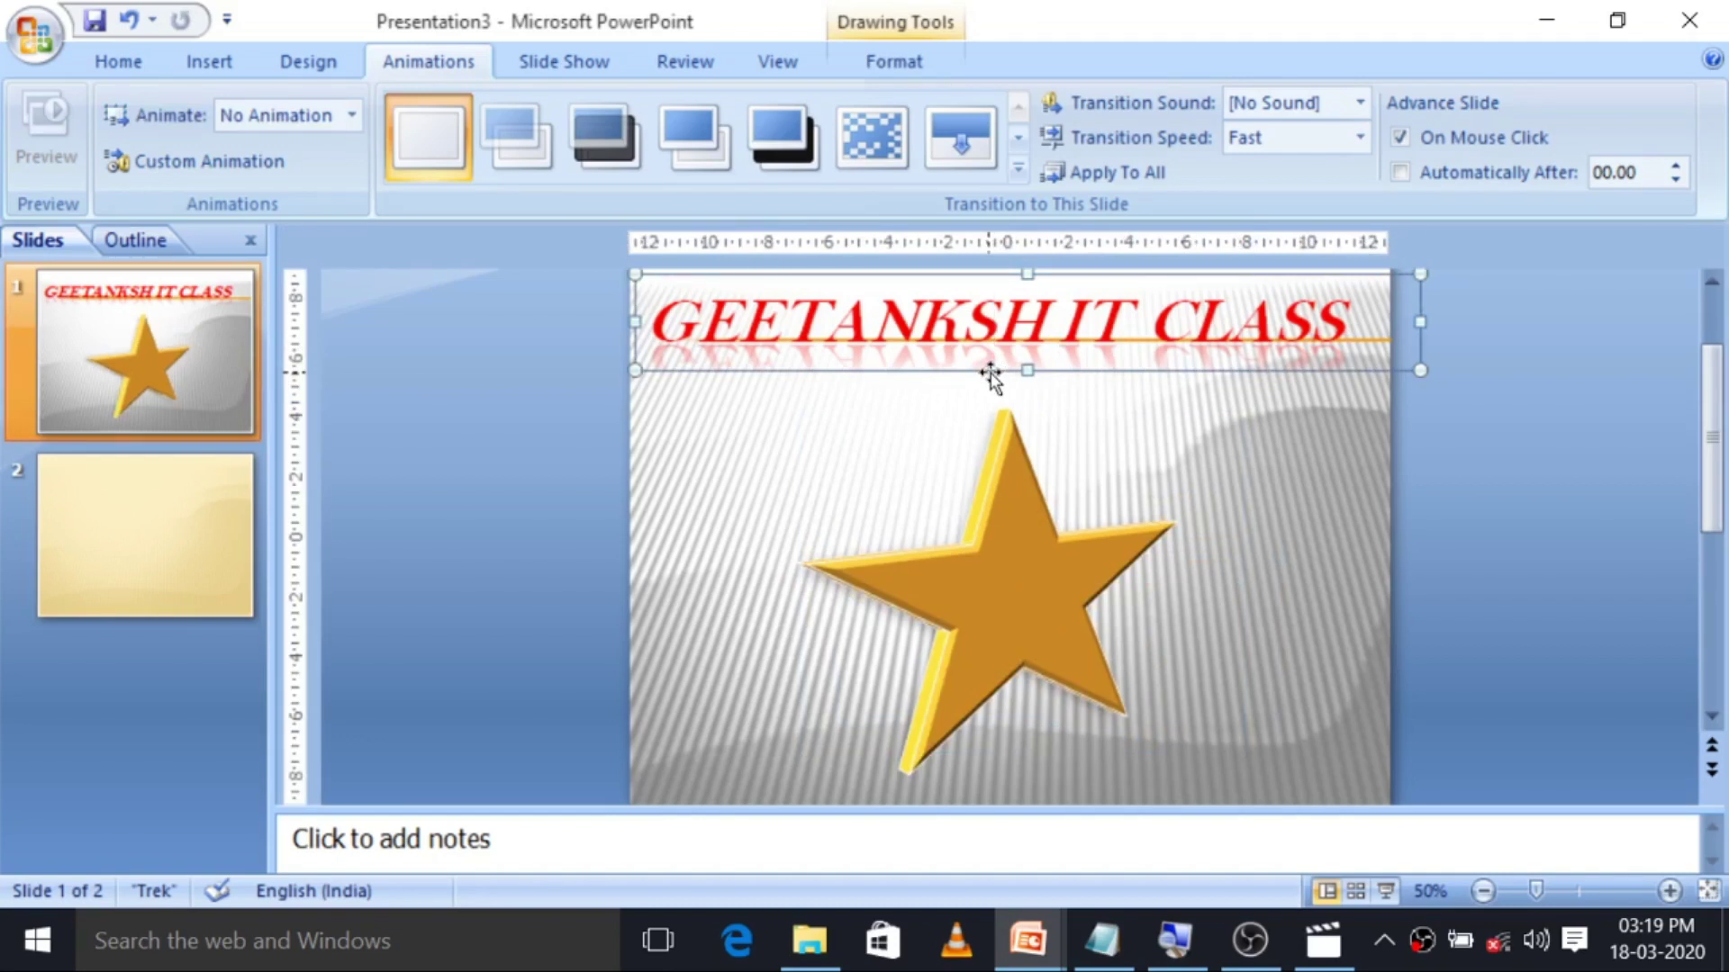
left_click(780, 487)
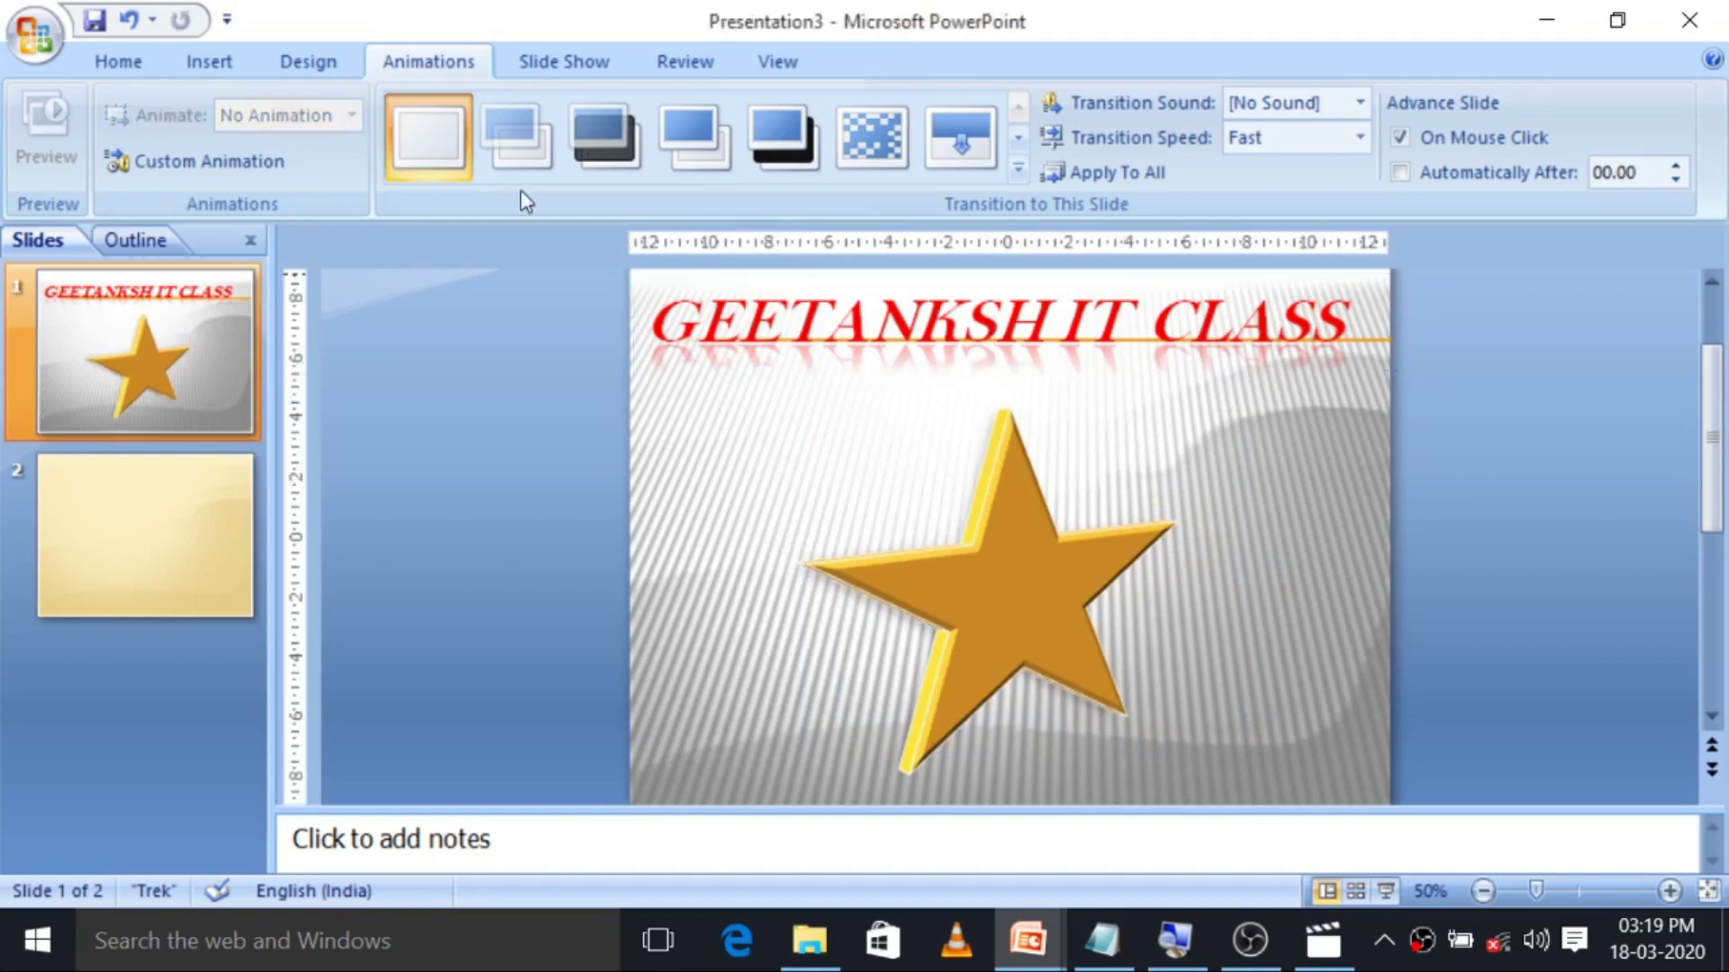
Apply the cream bottom-row background style to slide 1, replacing the silver-grey gradient.
left_click(306, 68)
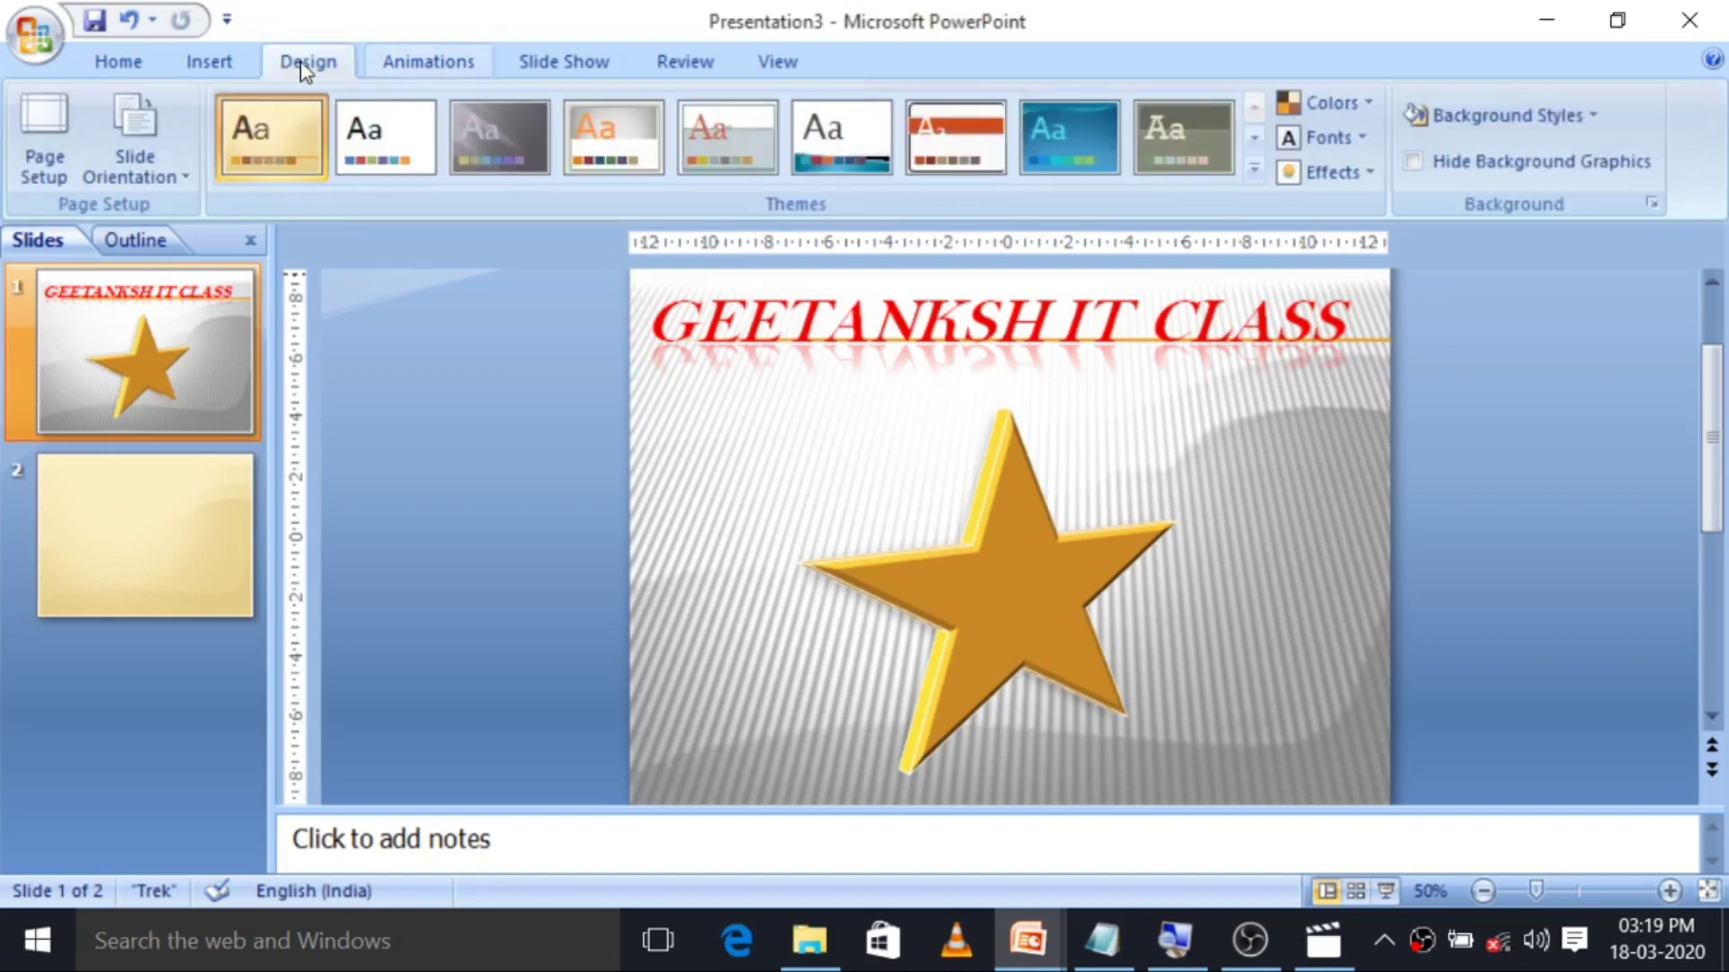
left_click(1493, 116)
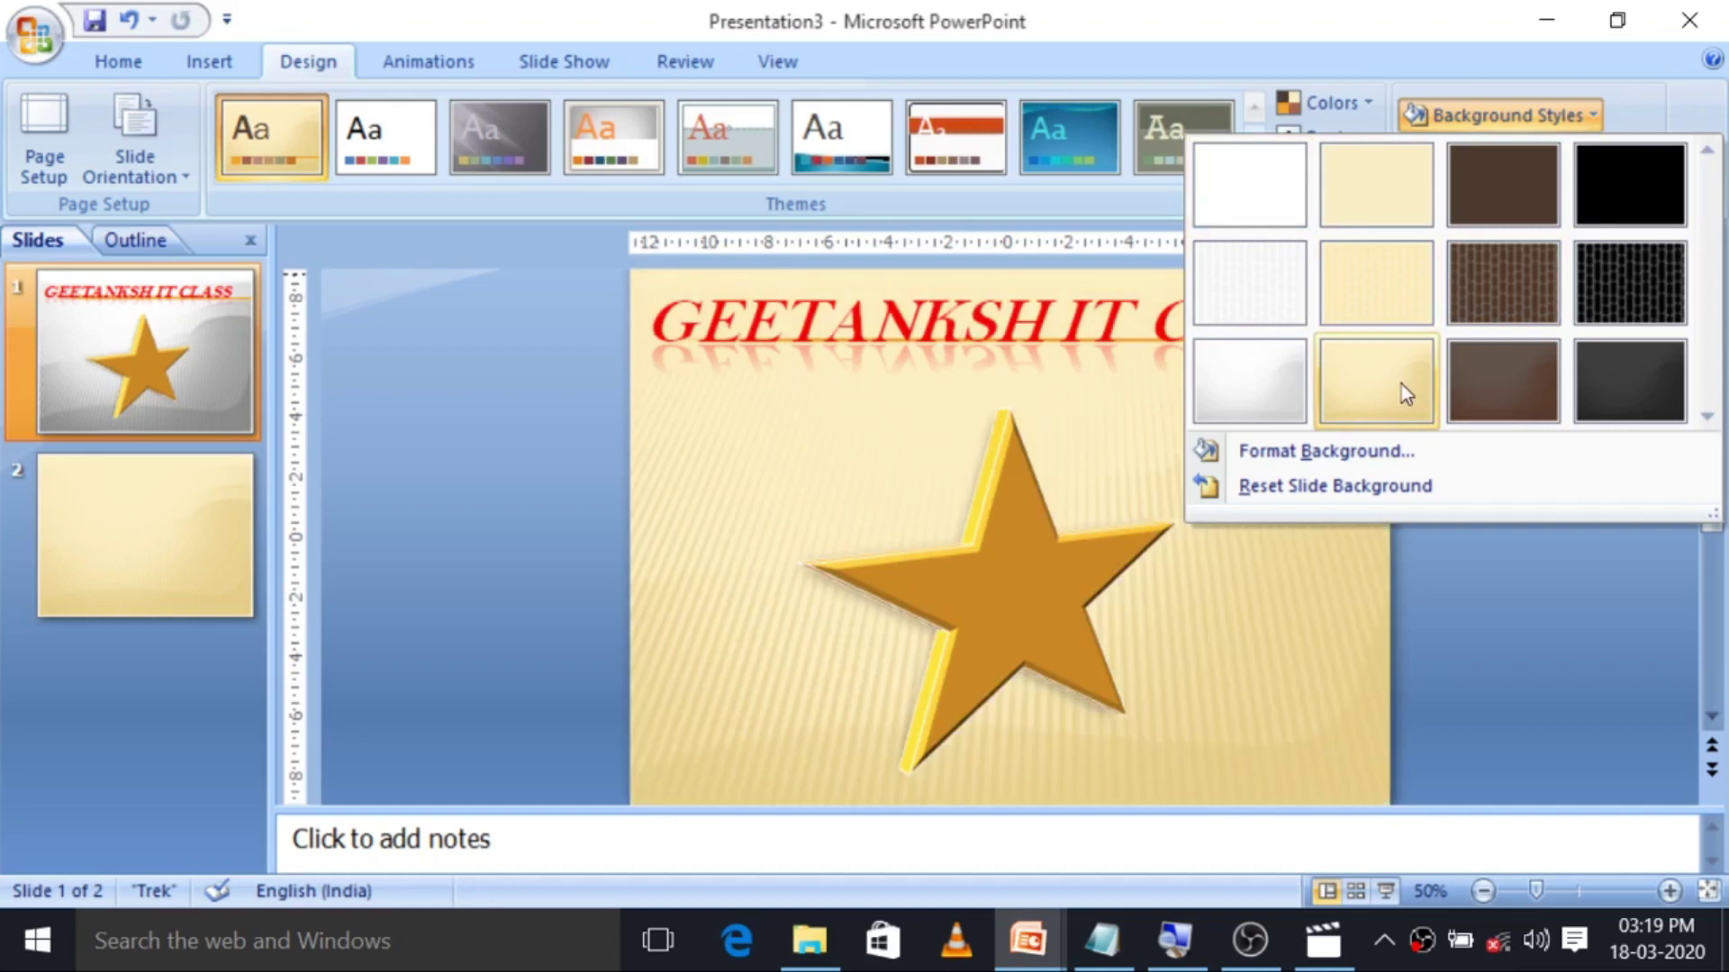
left_click(1401, 386)
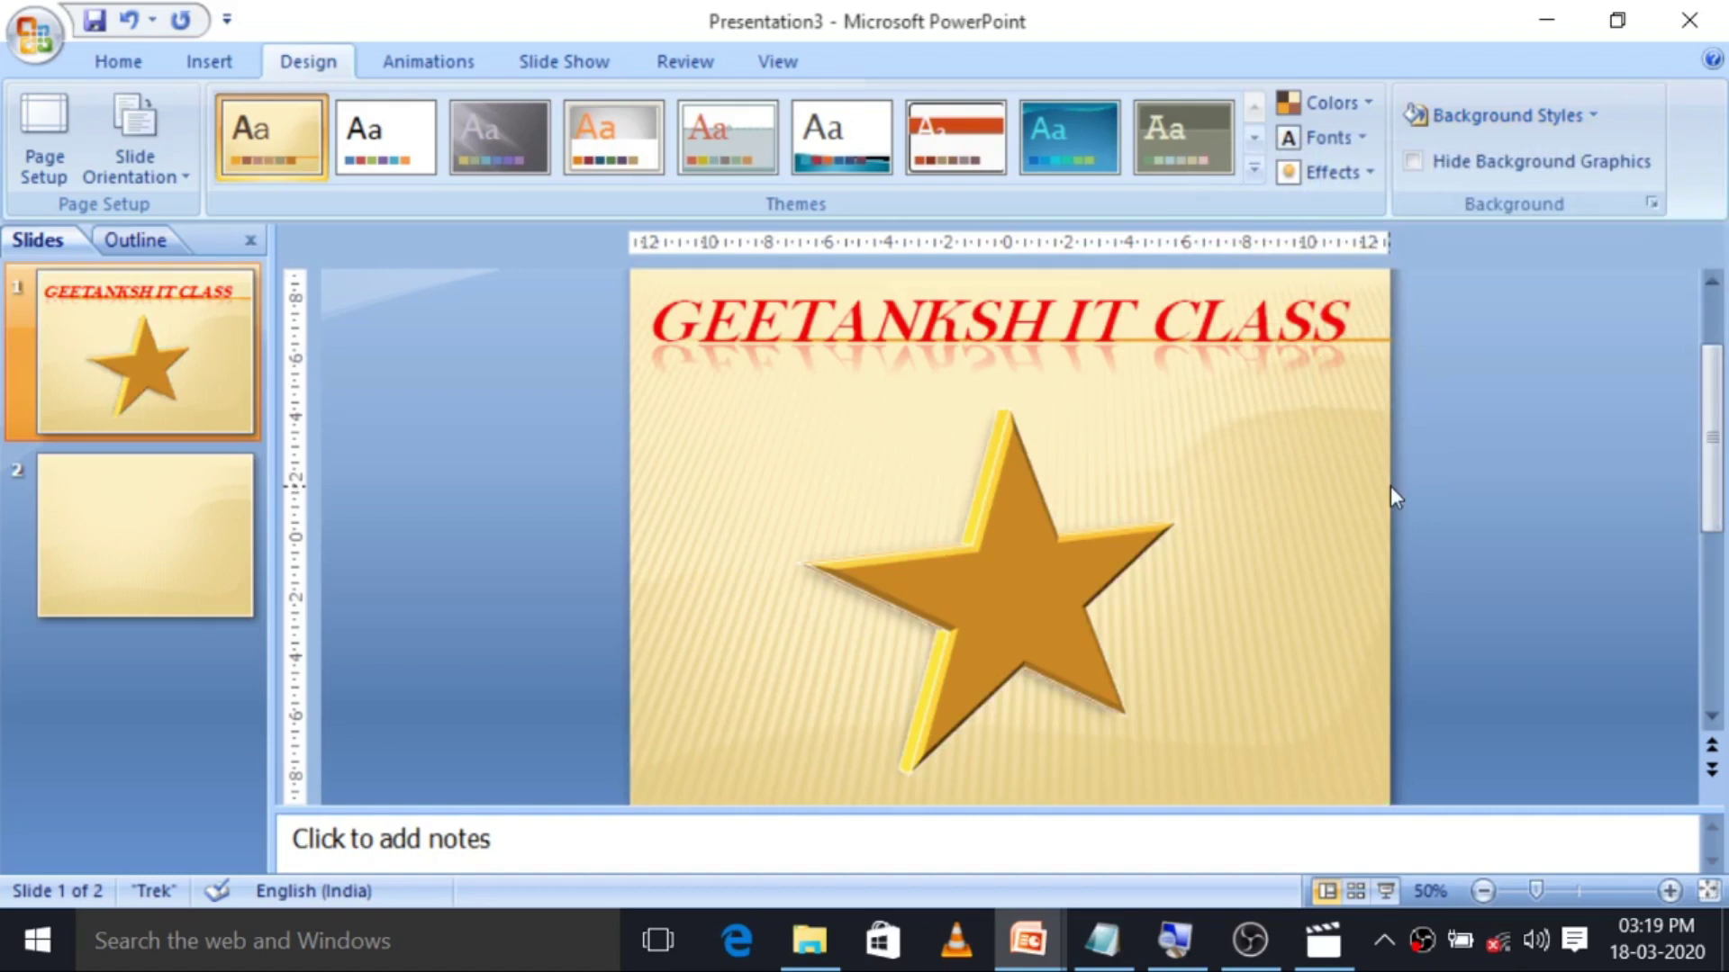
Select the red title and bring up the Custom Animation pane's Add Effect list.
left_click(447, 67)
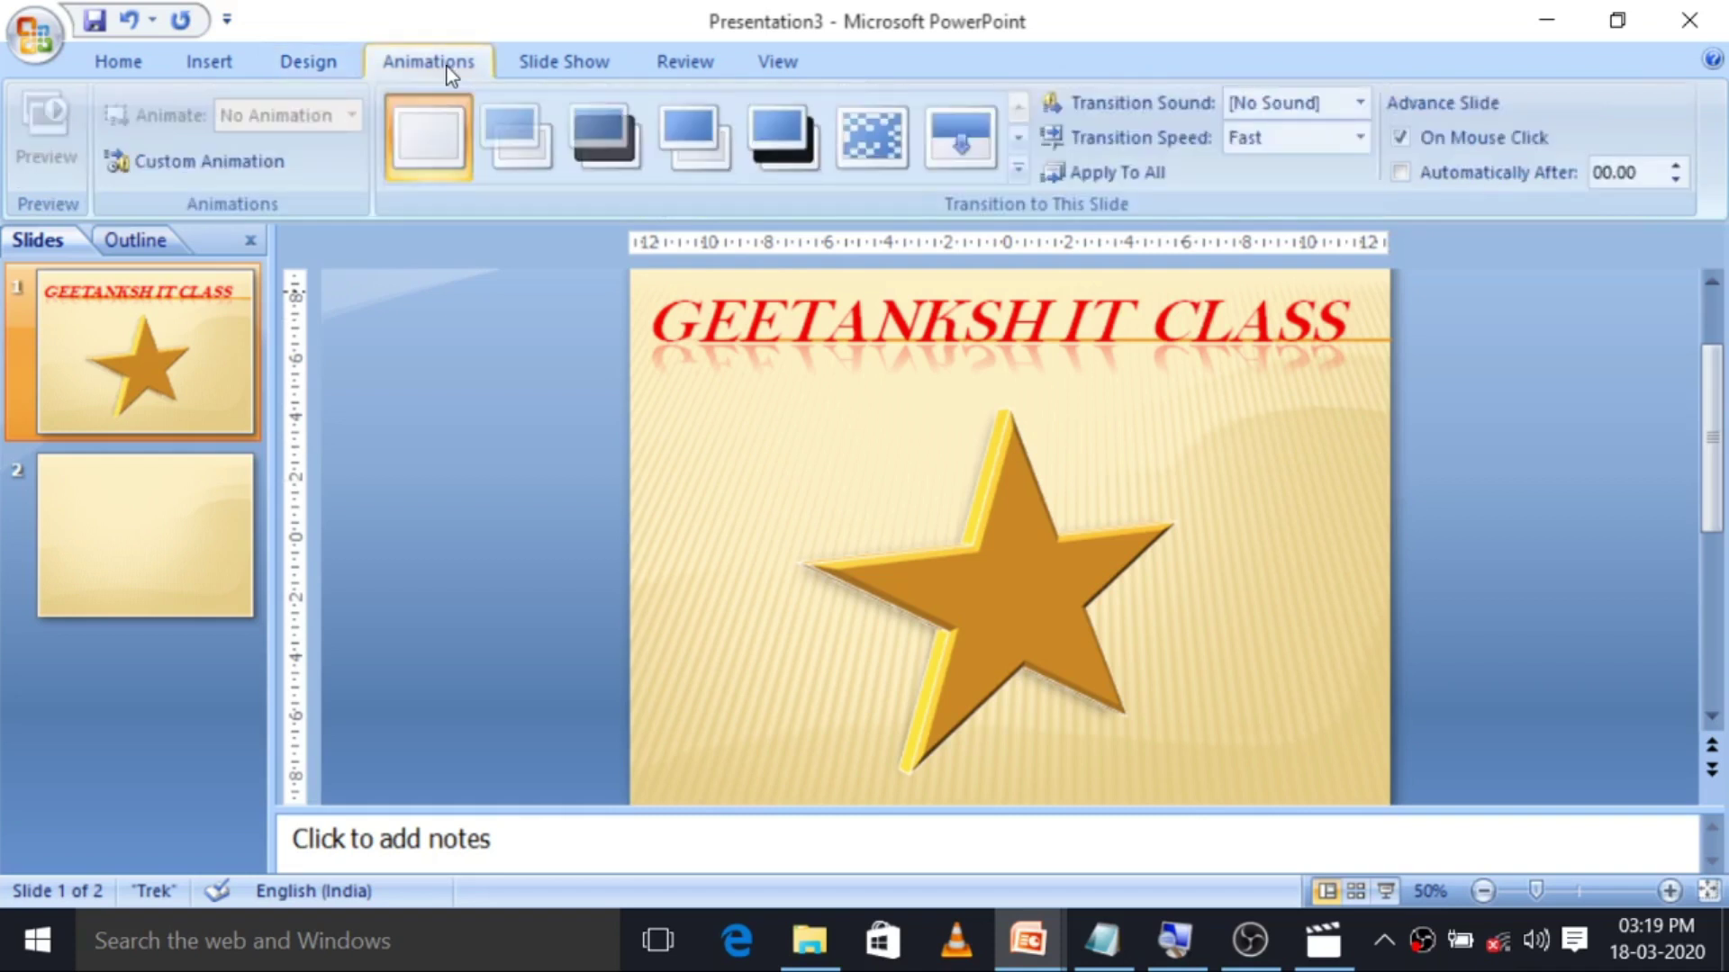
left_click(816, 351)
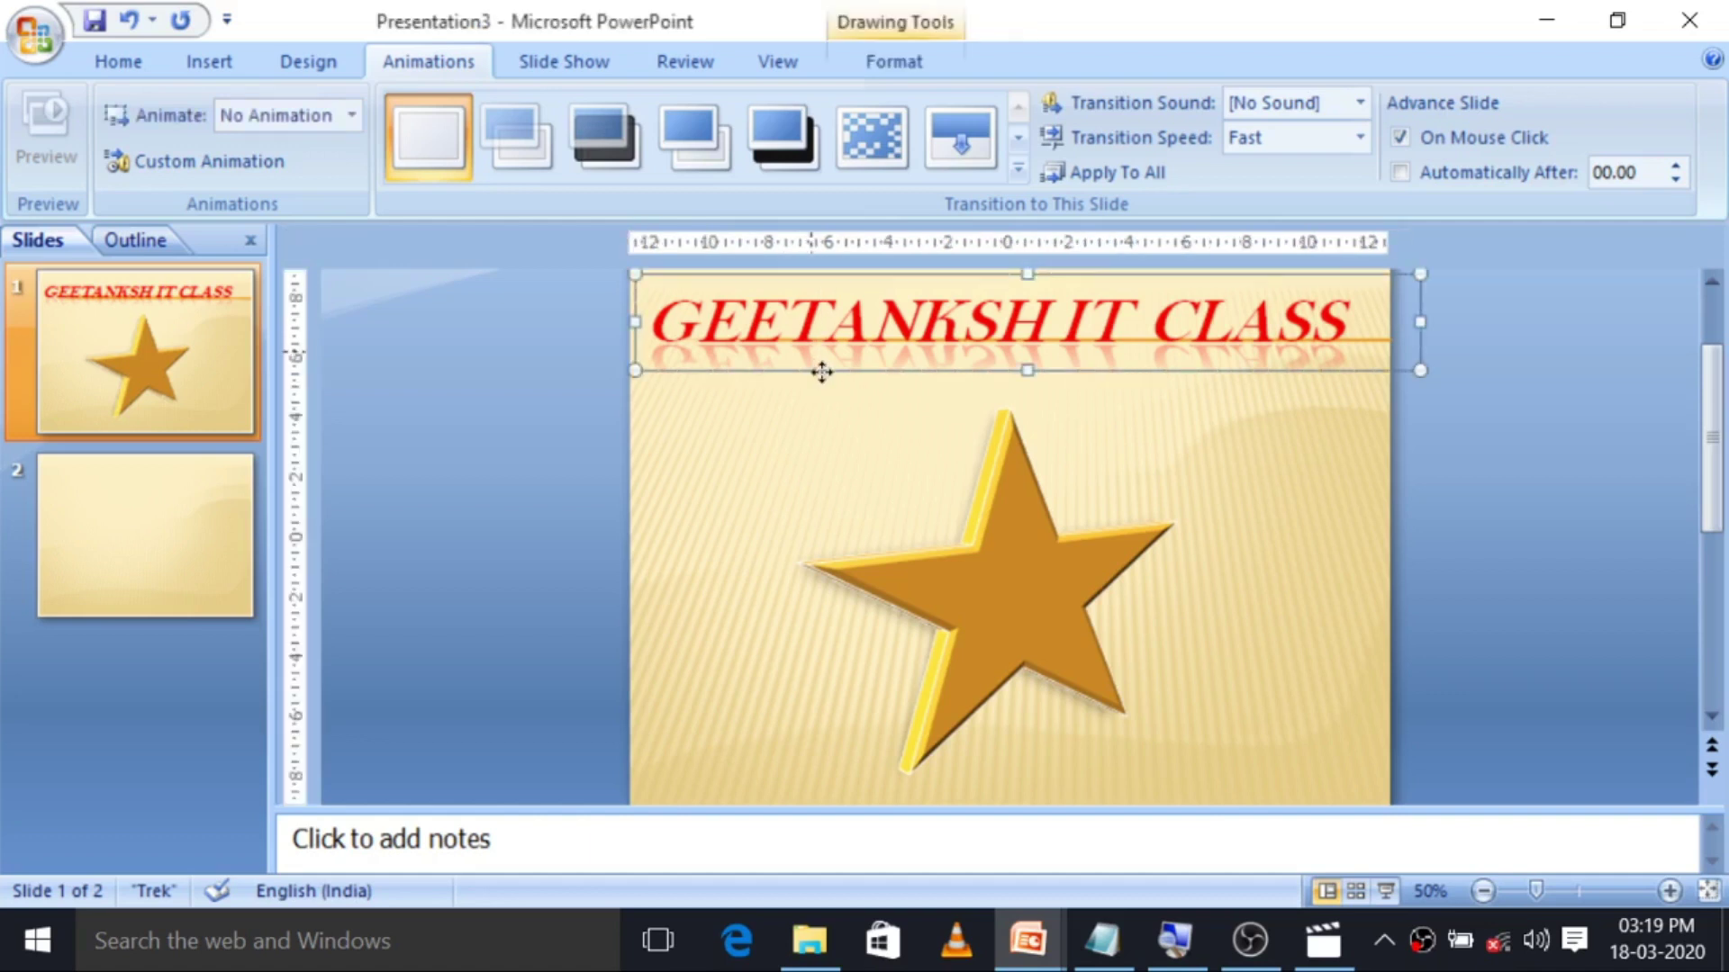
left_click(239, 167)
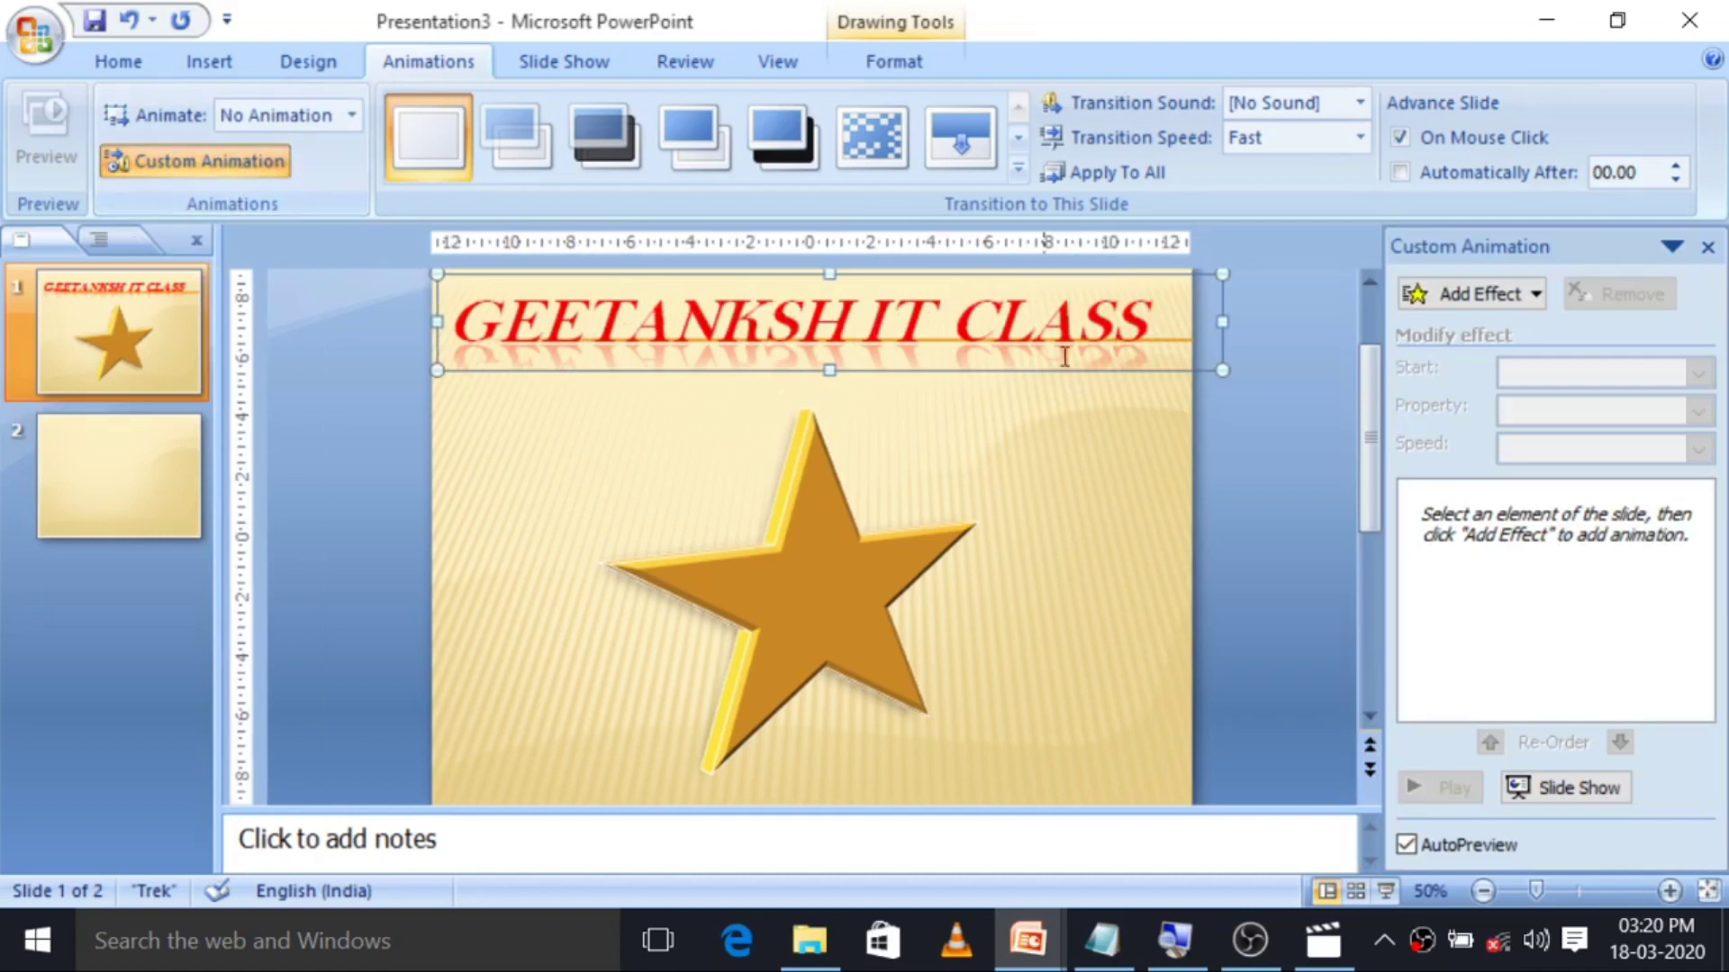
left_click(1495, 285)
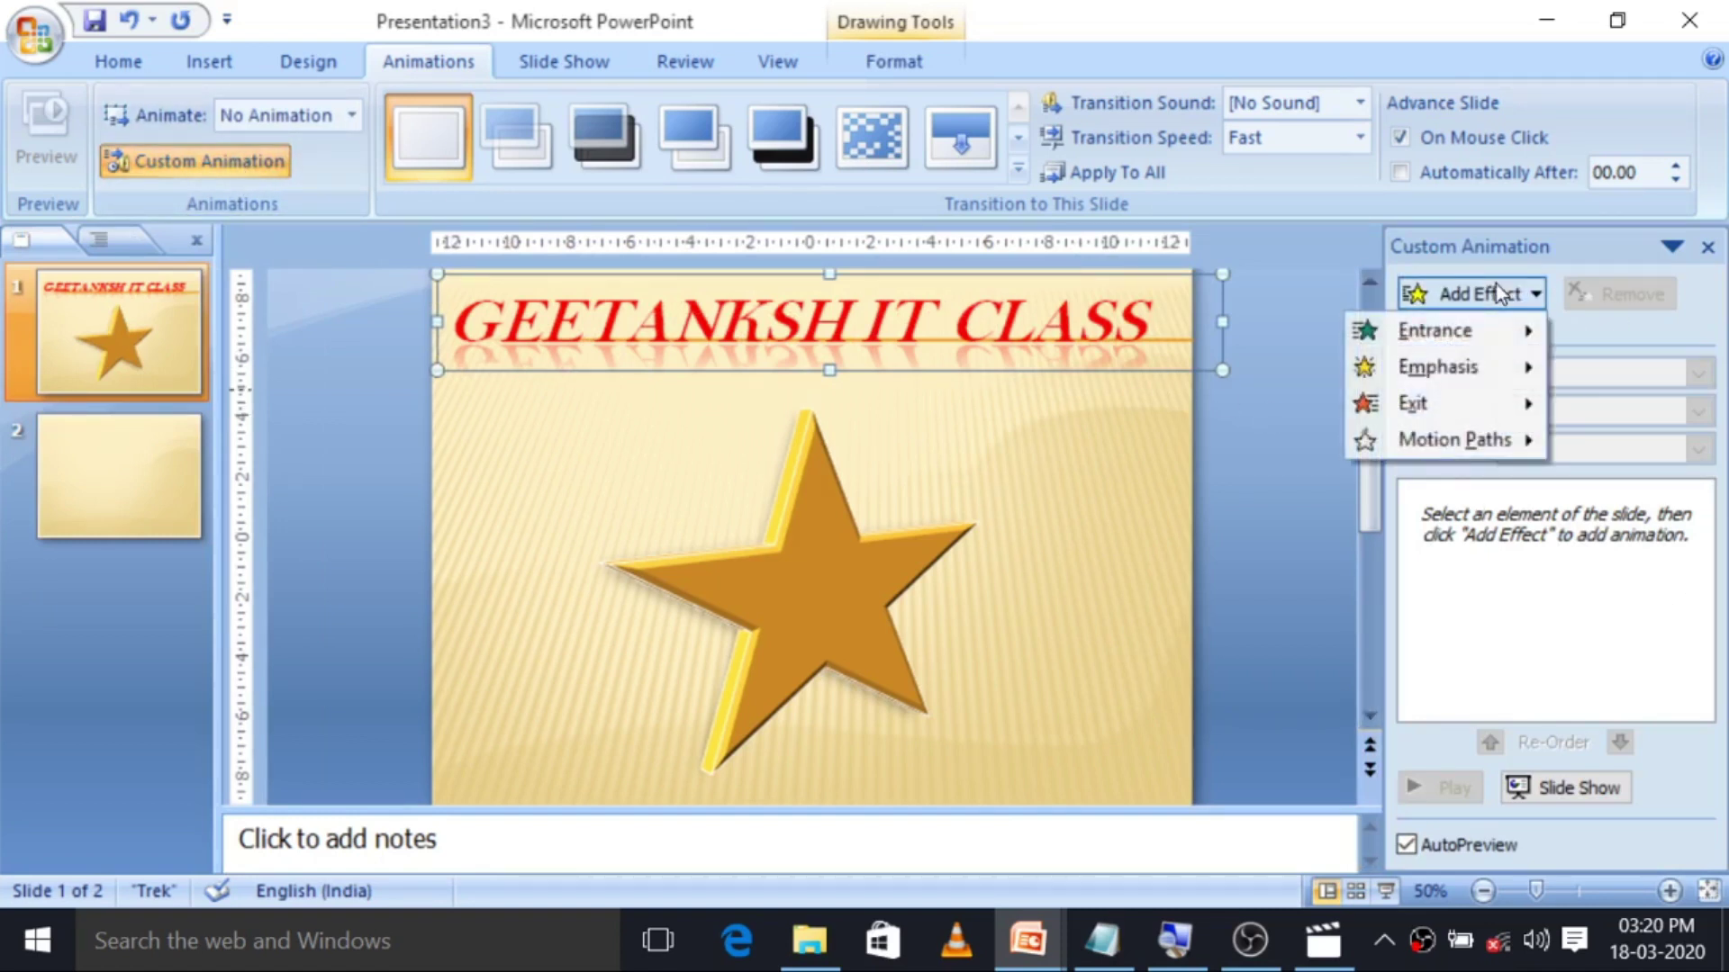
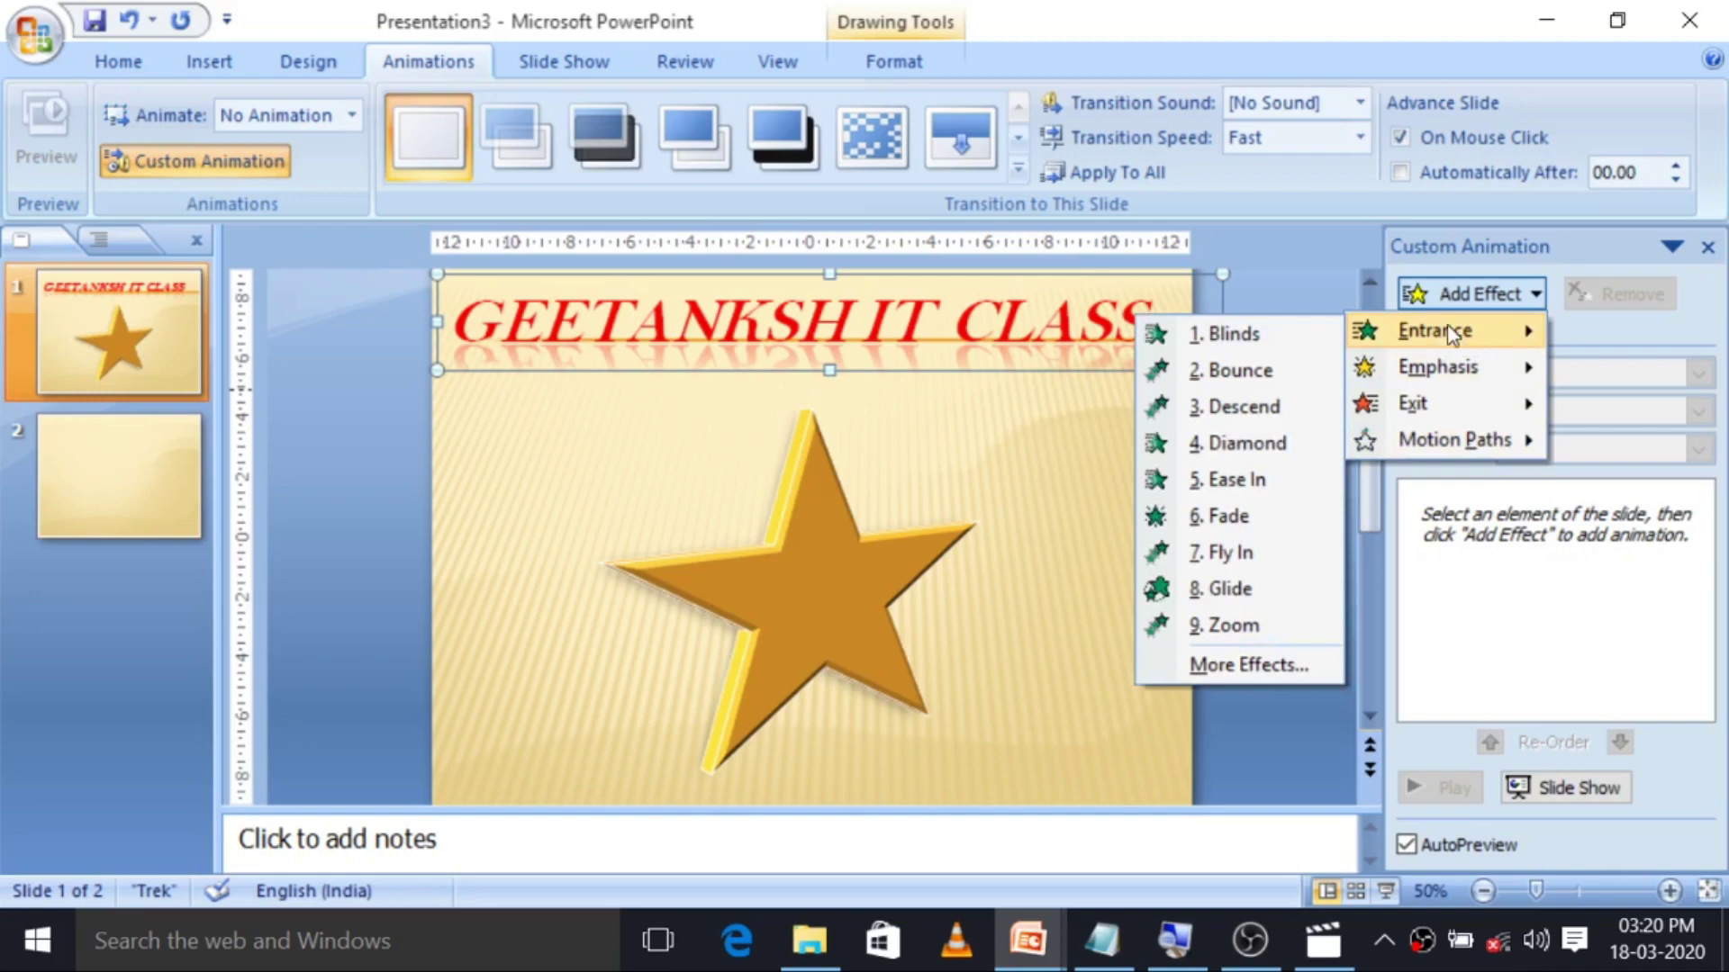
Apply a Swish entrance to the 'GEETANKSH IT CLASS' title after previewing Blinds, Circle and Fly In.
left_click(1286, 664)
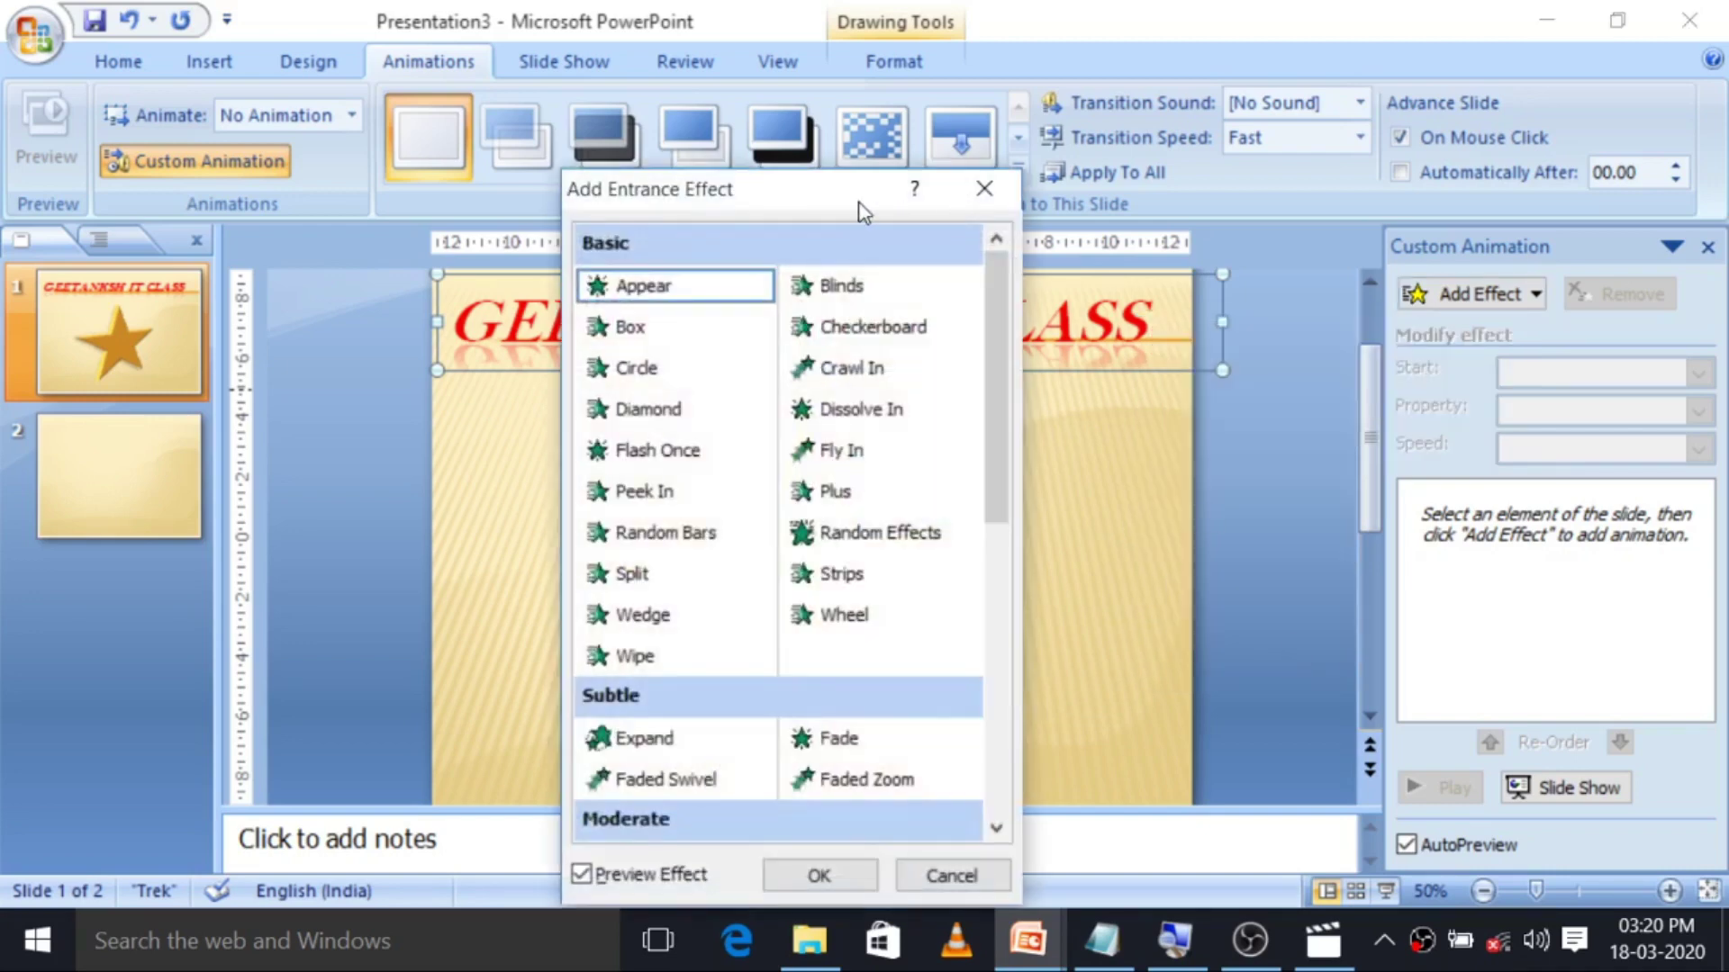
left_click_drag(812, 182, 1290, 39)
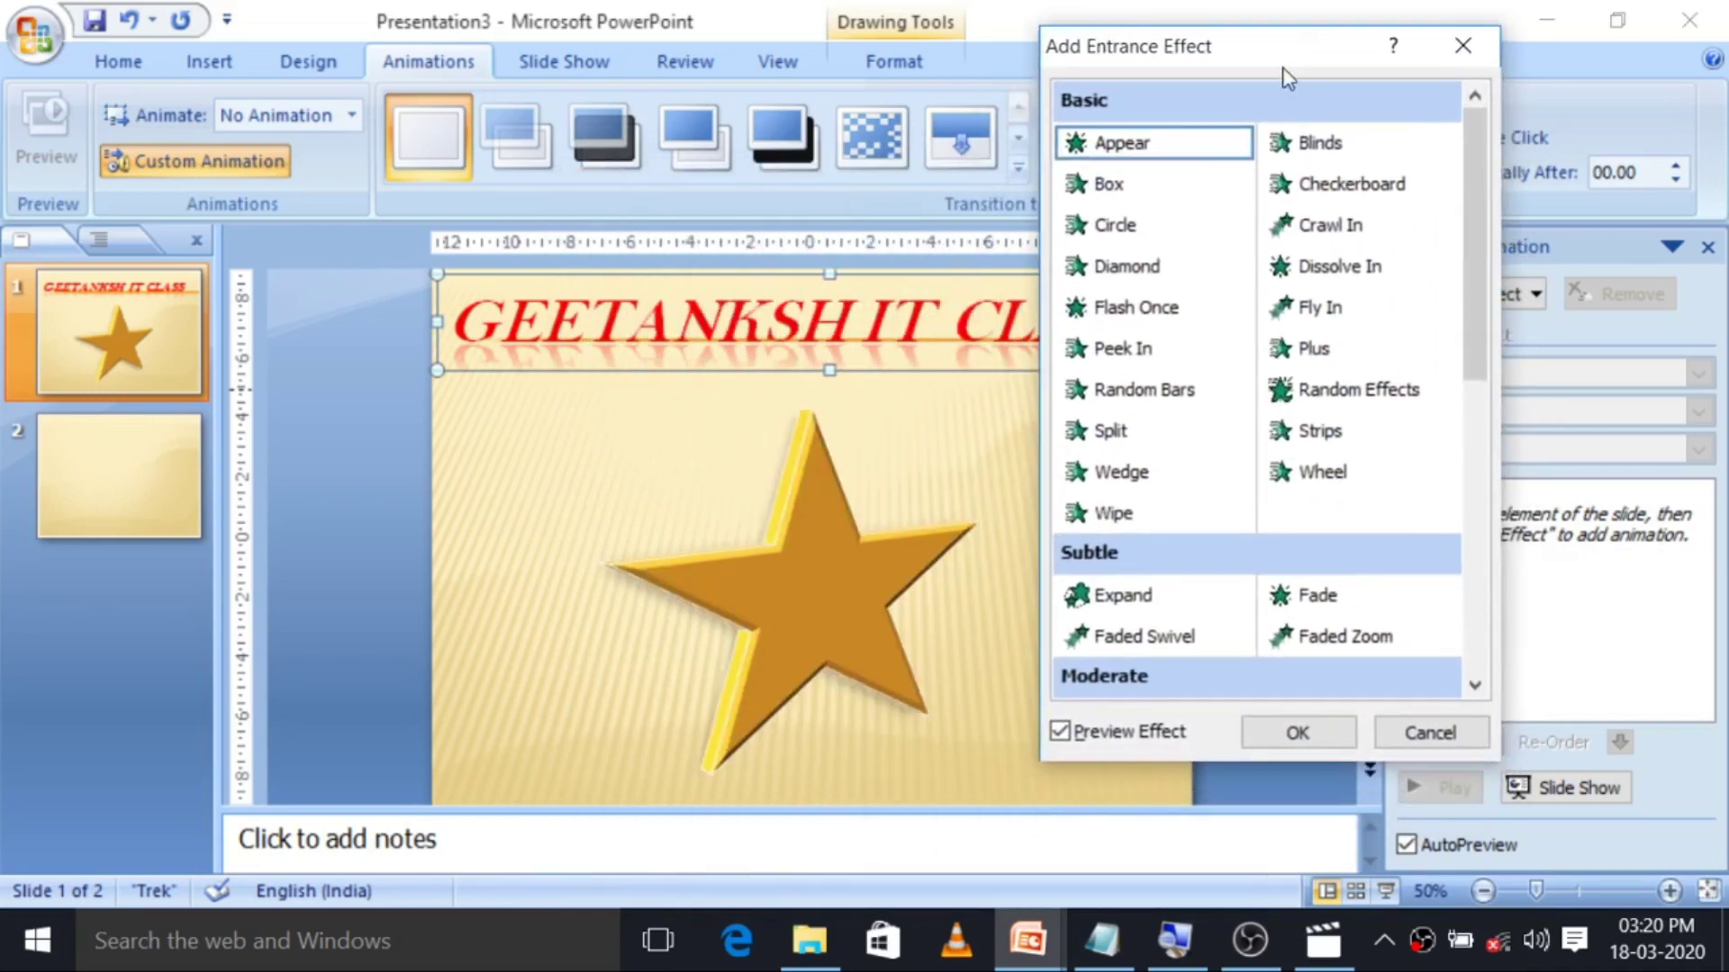
left_click(1300, 144)
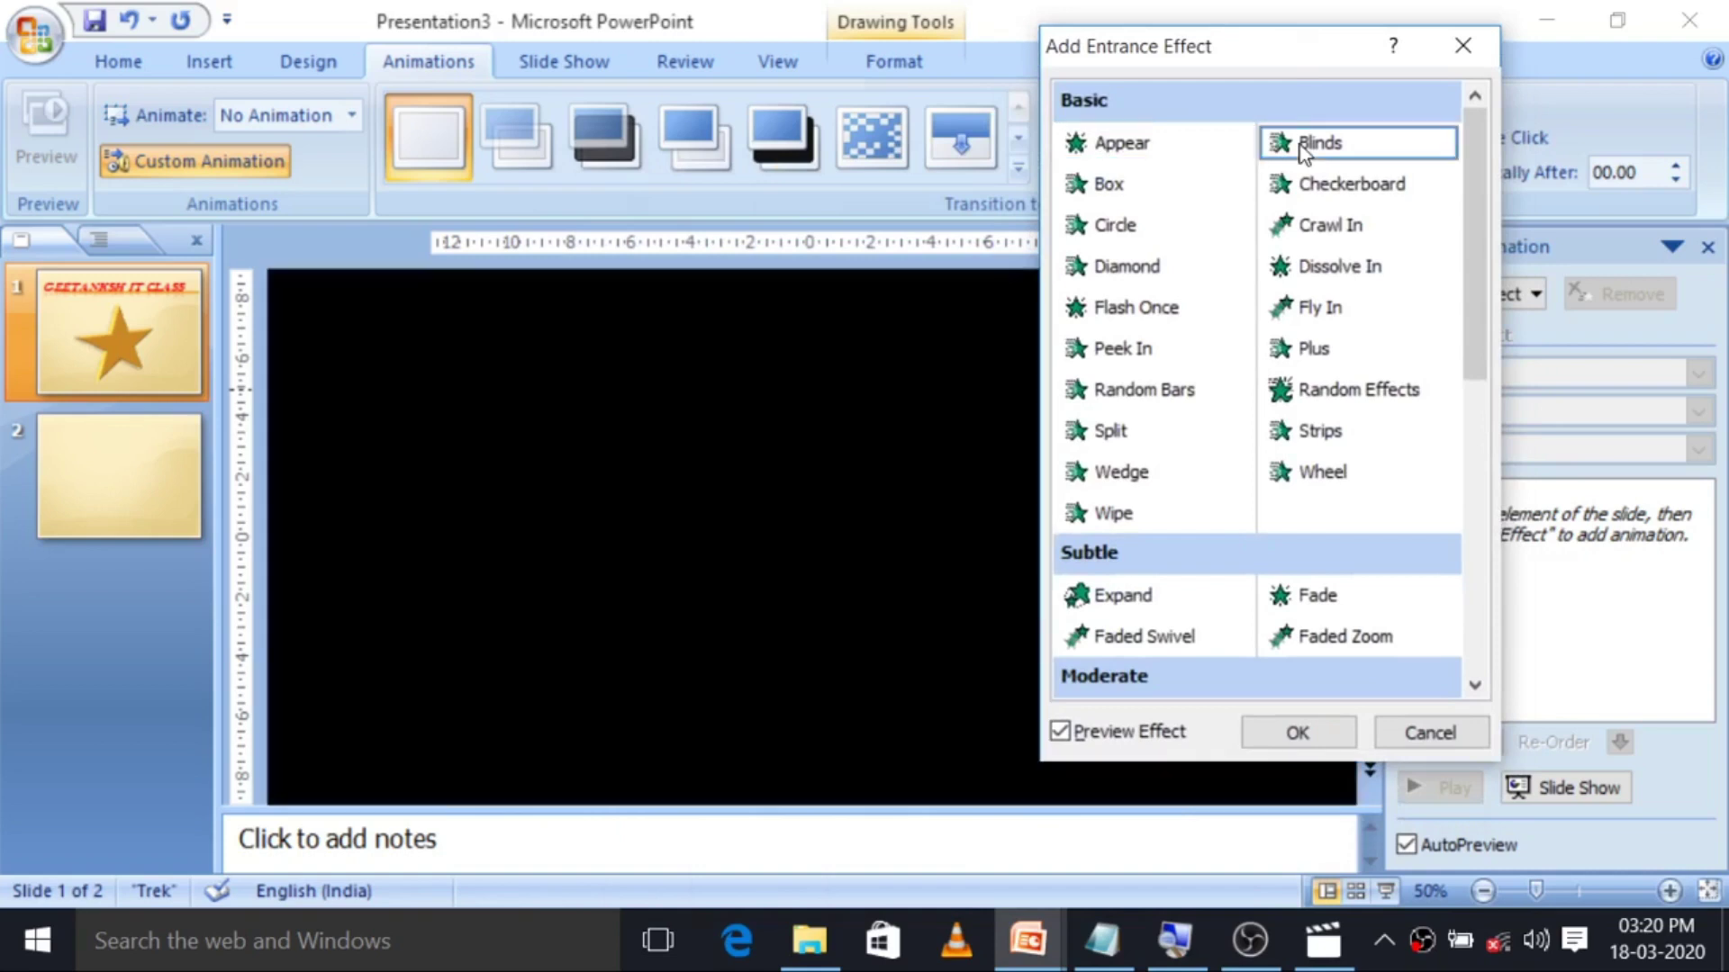
left_click(1138, 232)
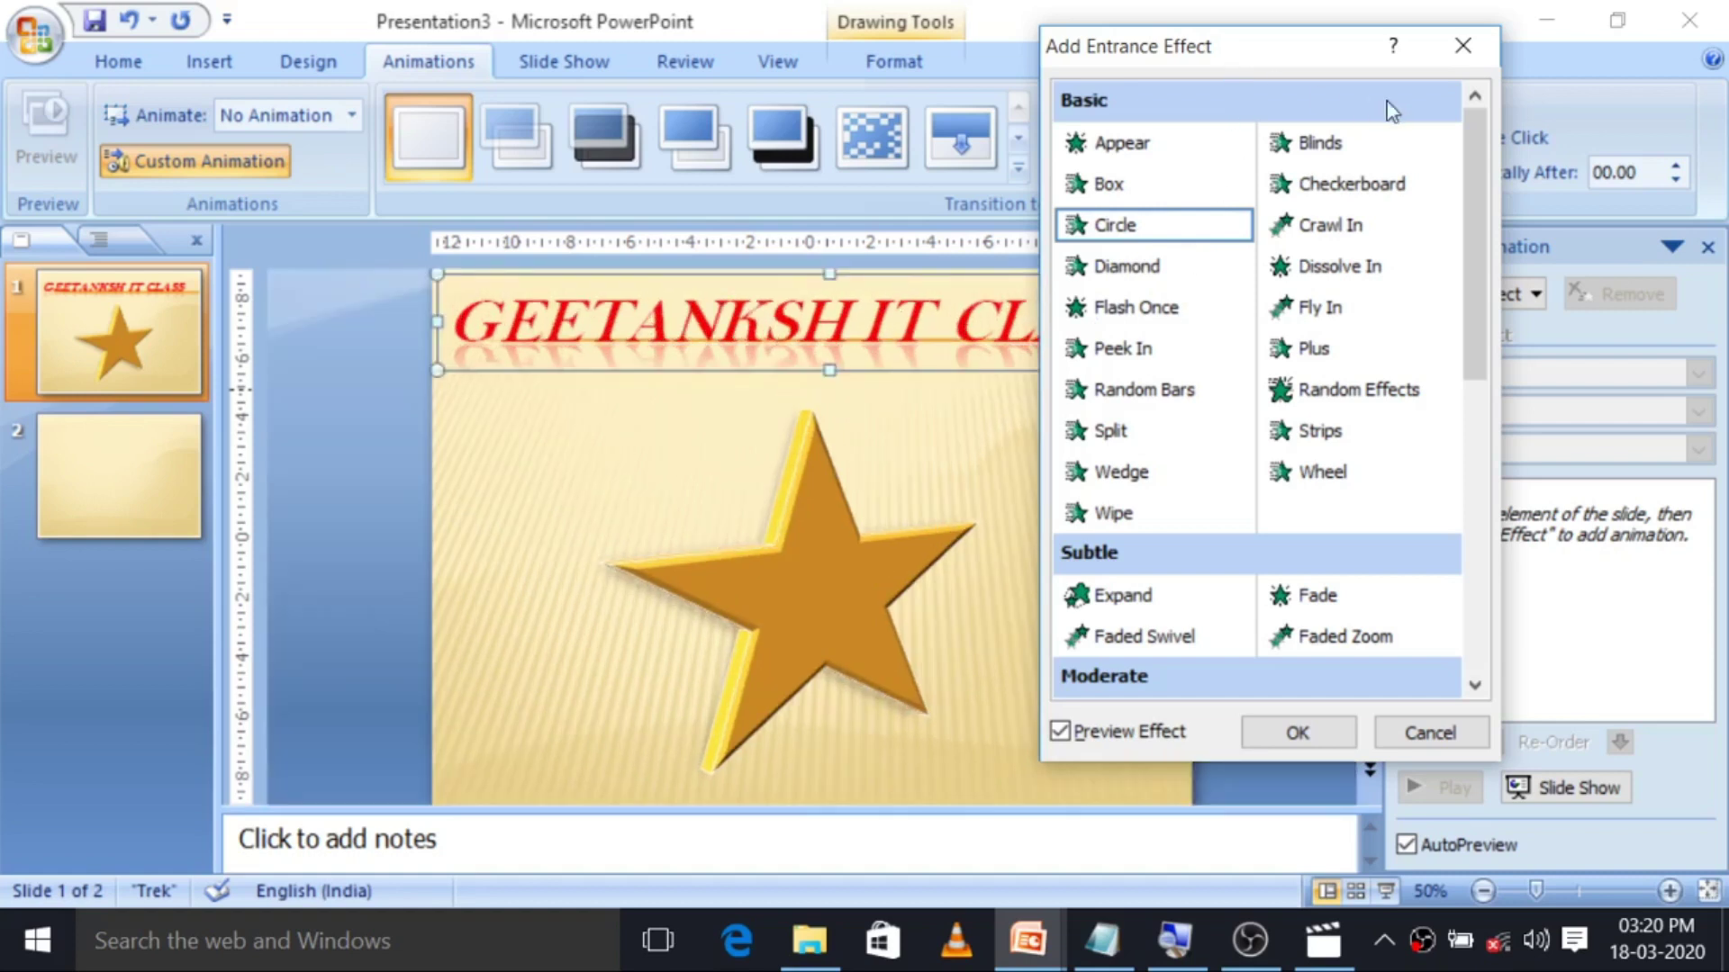
left_click_drag(1268, 71, 1467, 64)
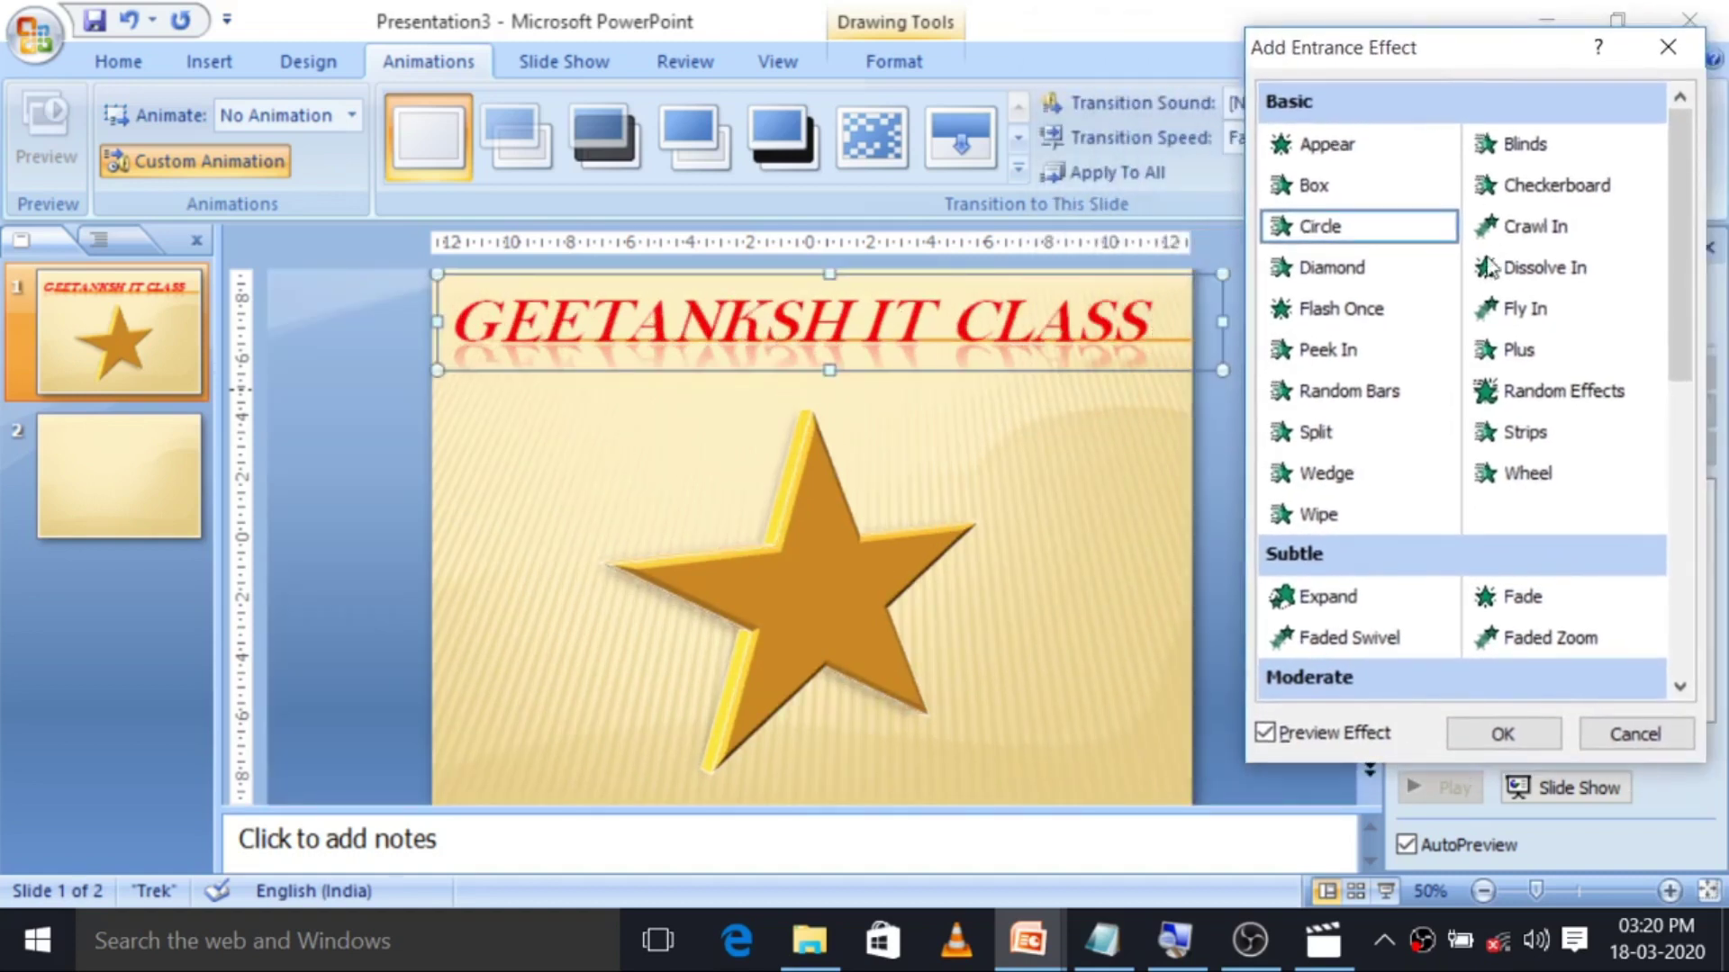
left_click(1520, 315)
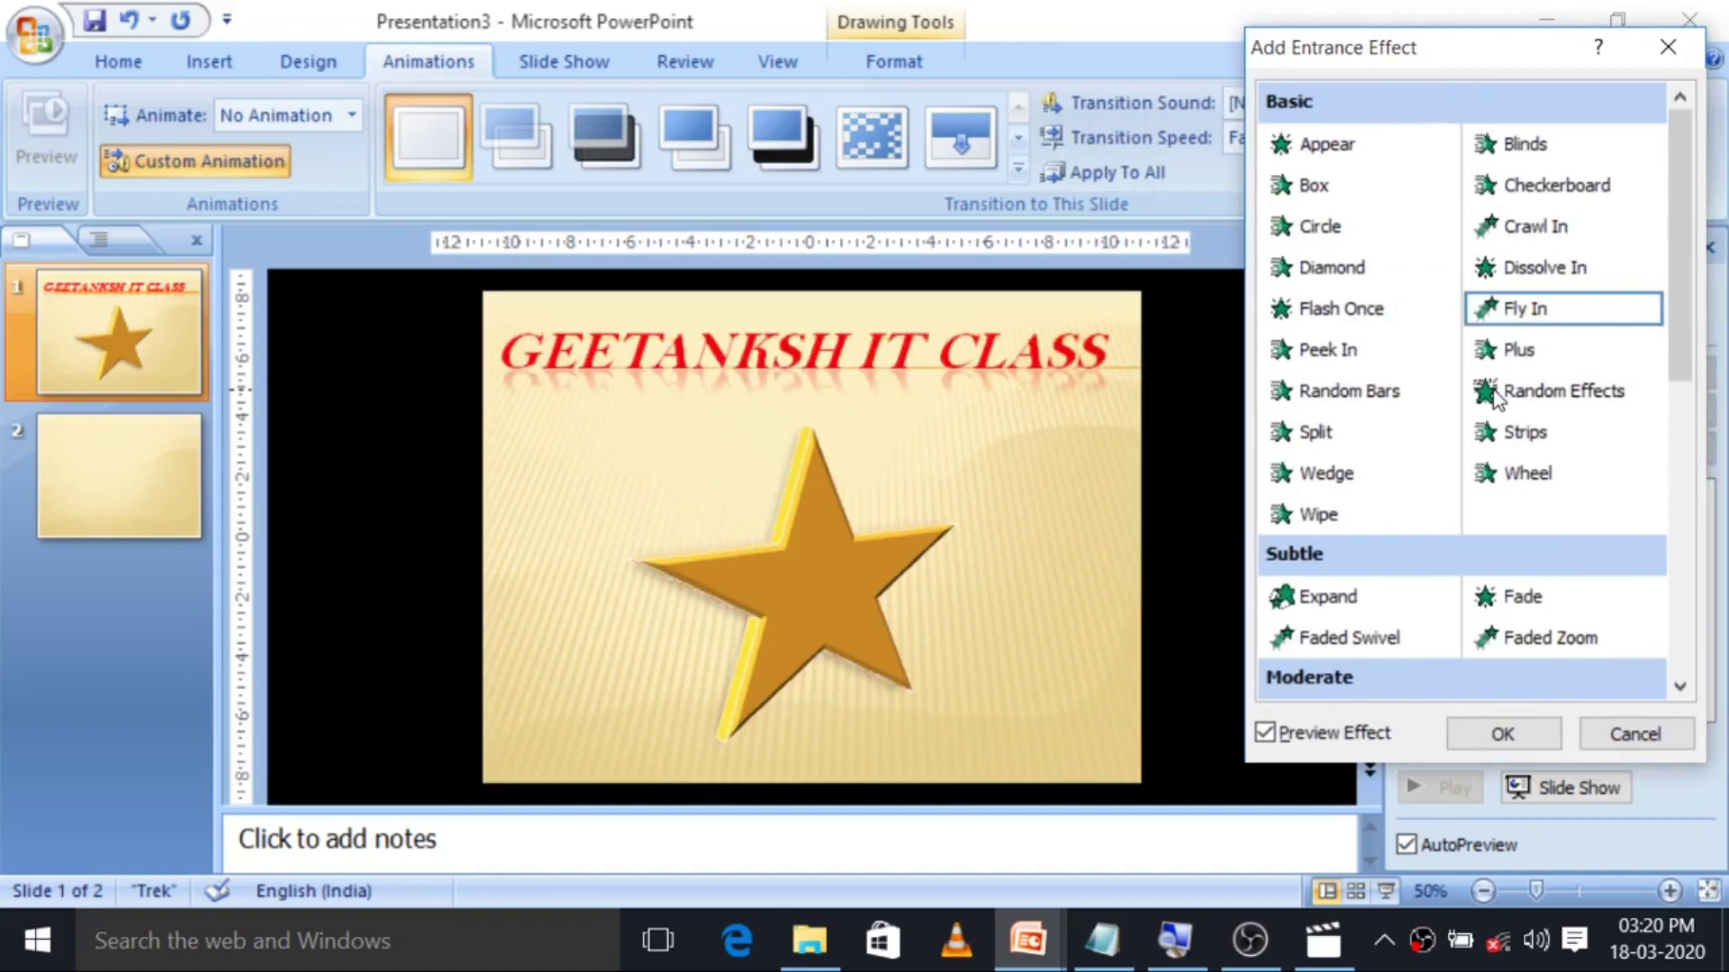
scroll(1487, 415, "down", 3)
left_click(1564, 400)
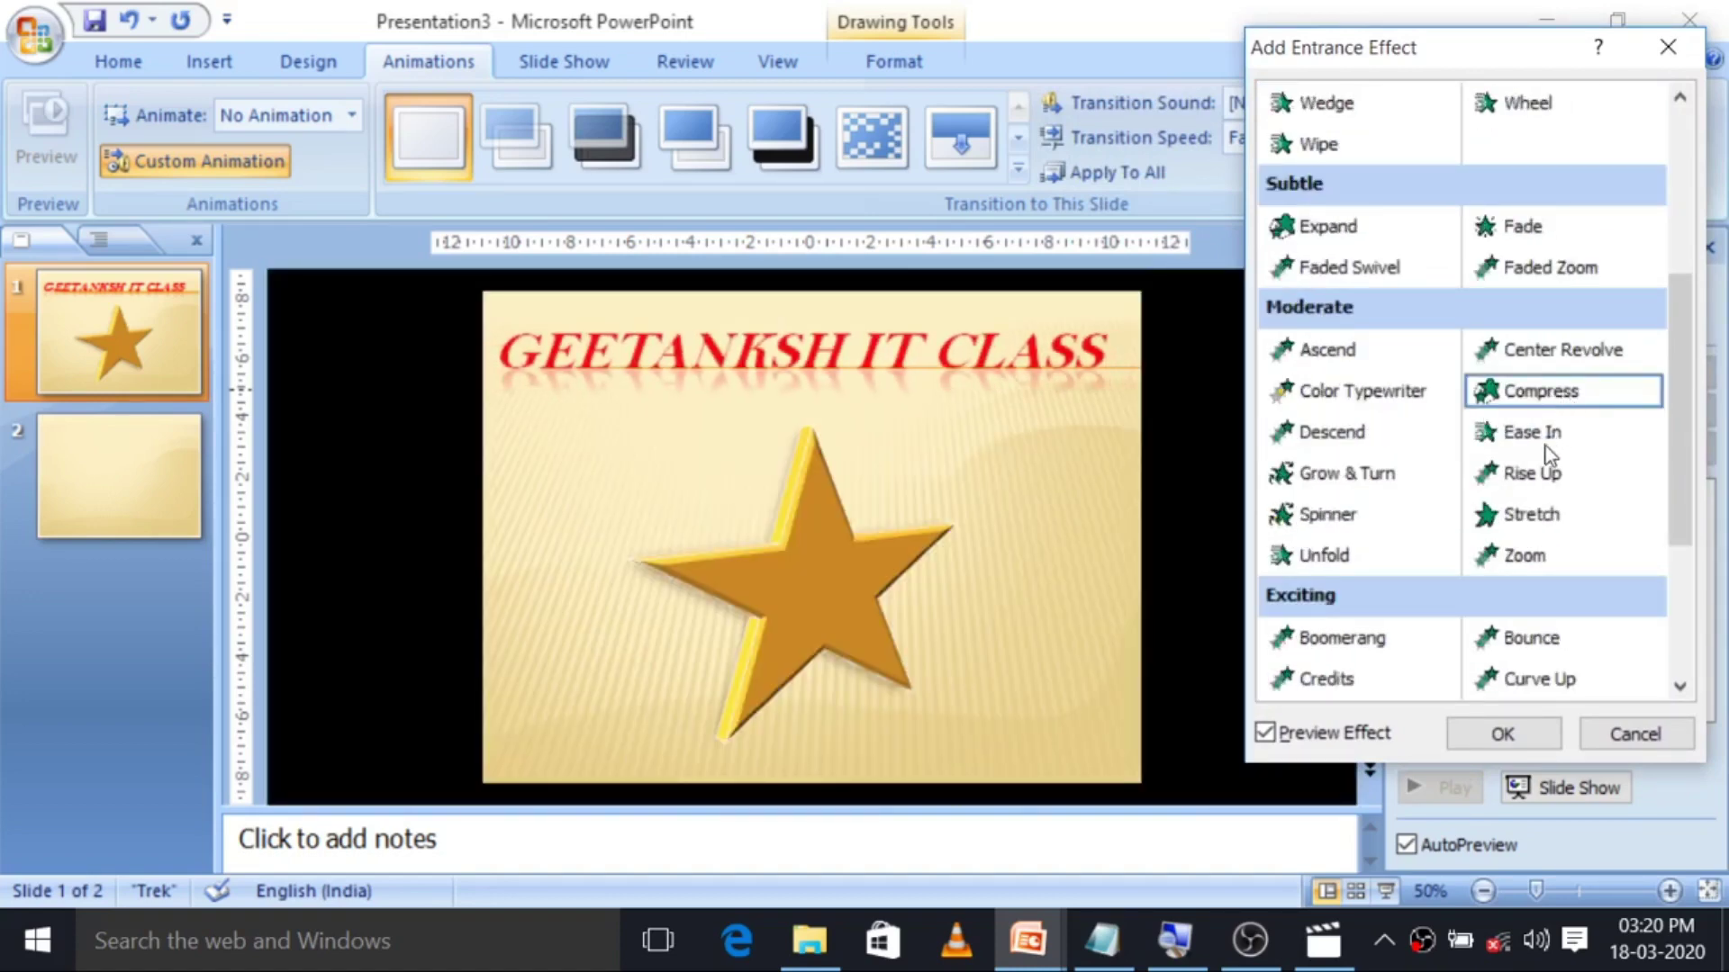
left_click(1362, 472)
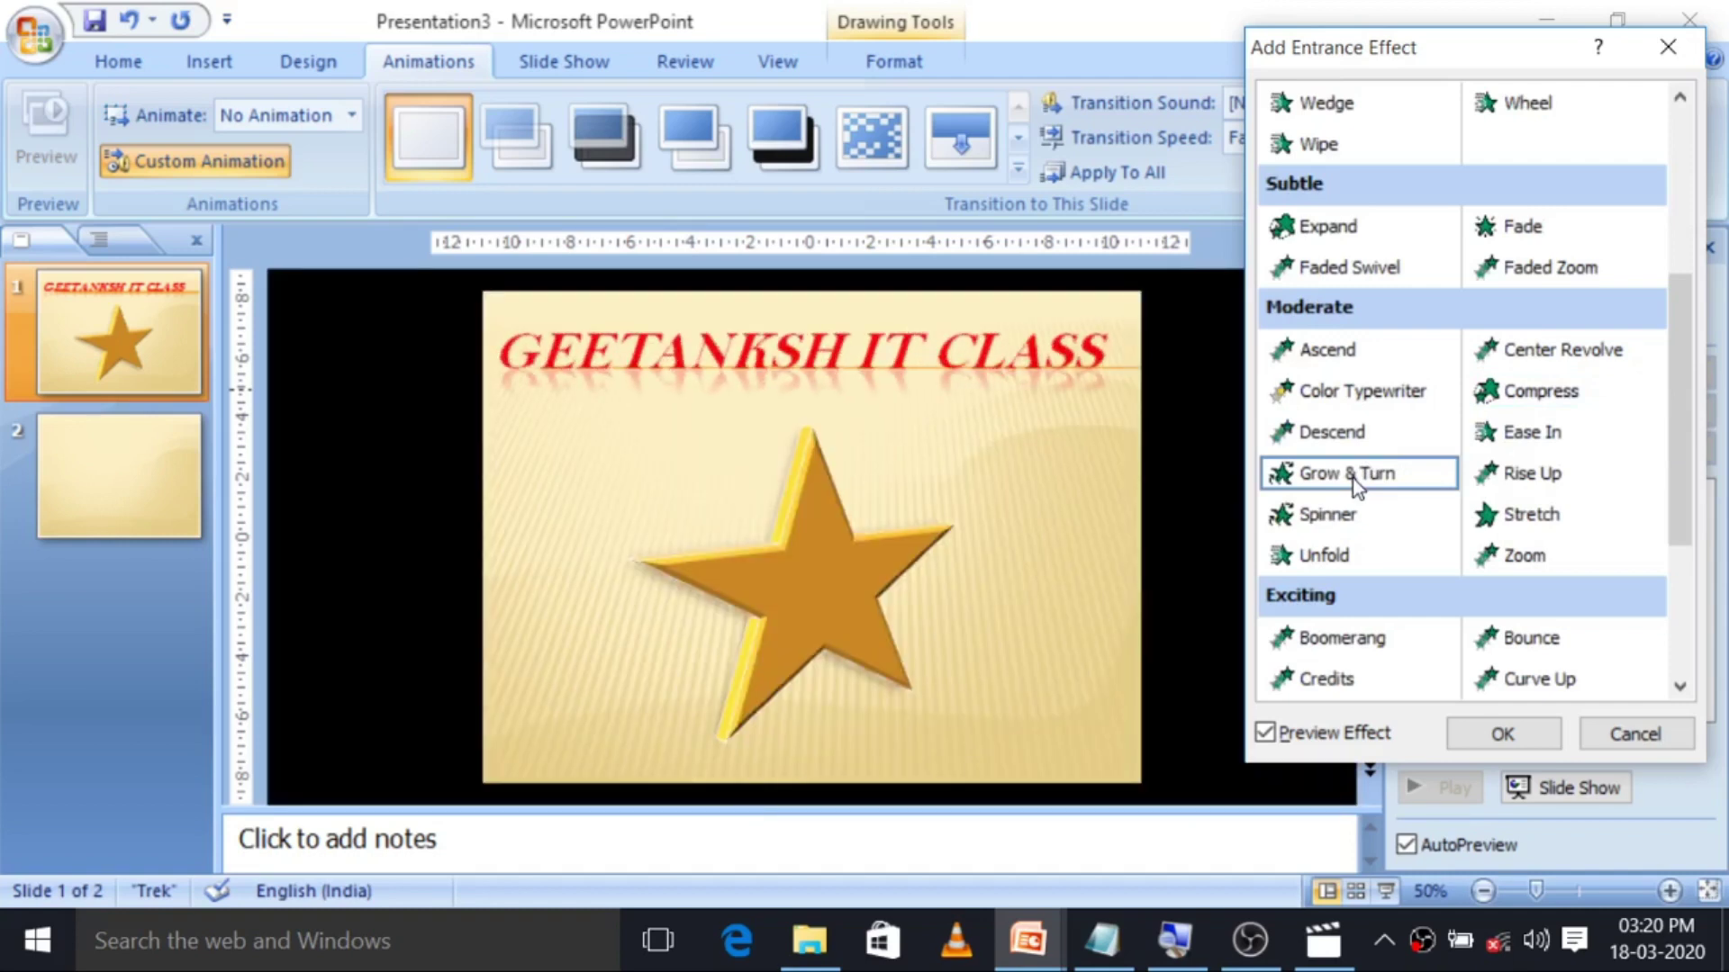
scroll(1414, 449, "down", 3)
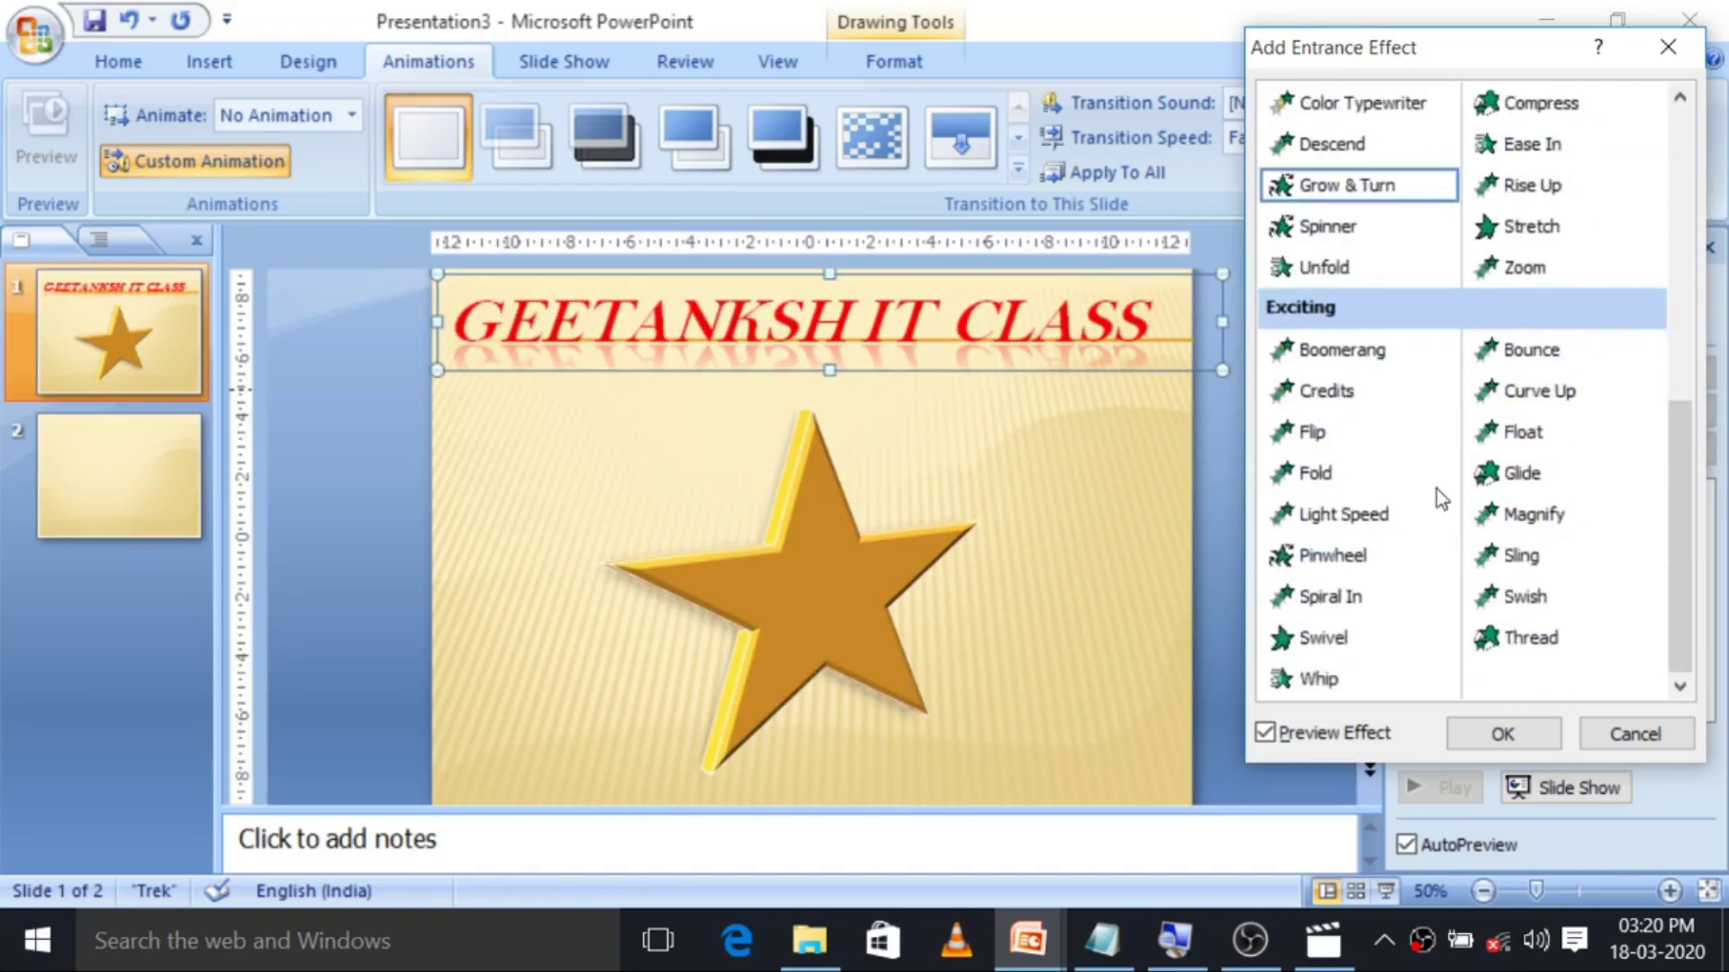
left_click(1560, 596)
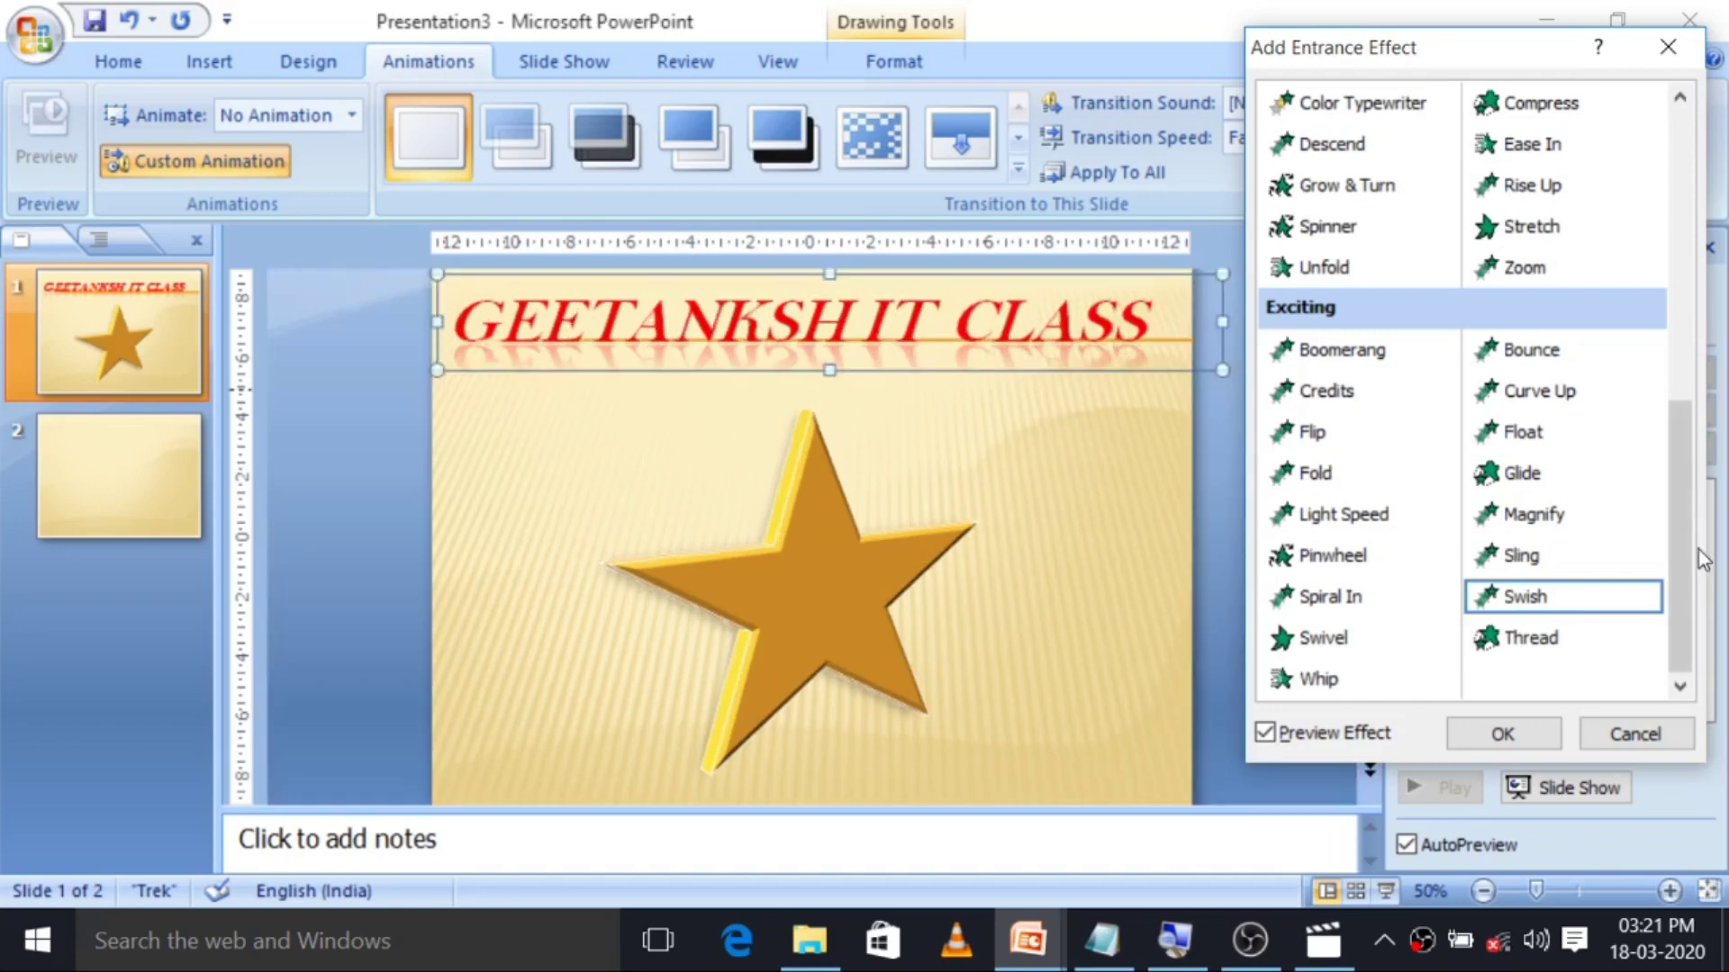
left_click(1499, 734)
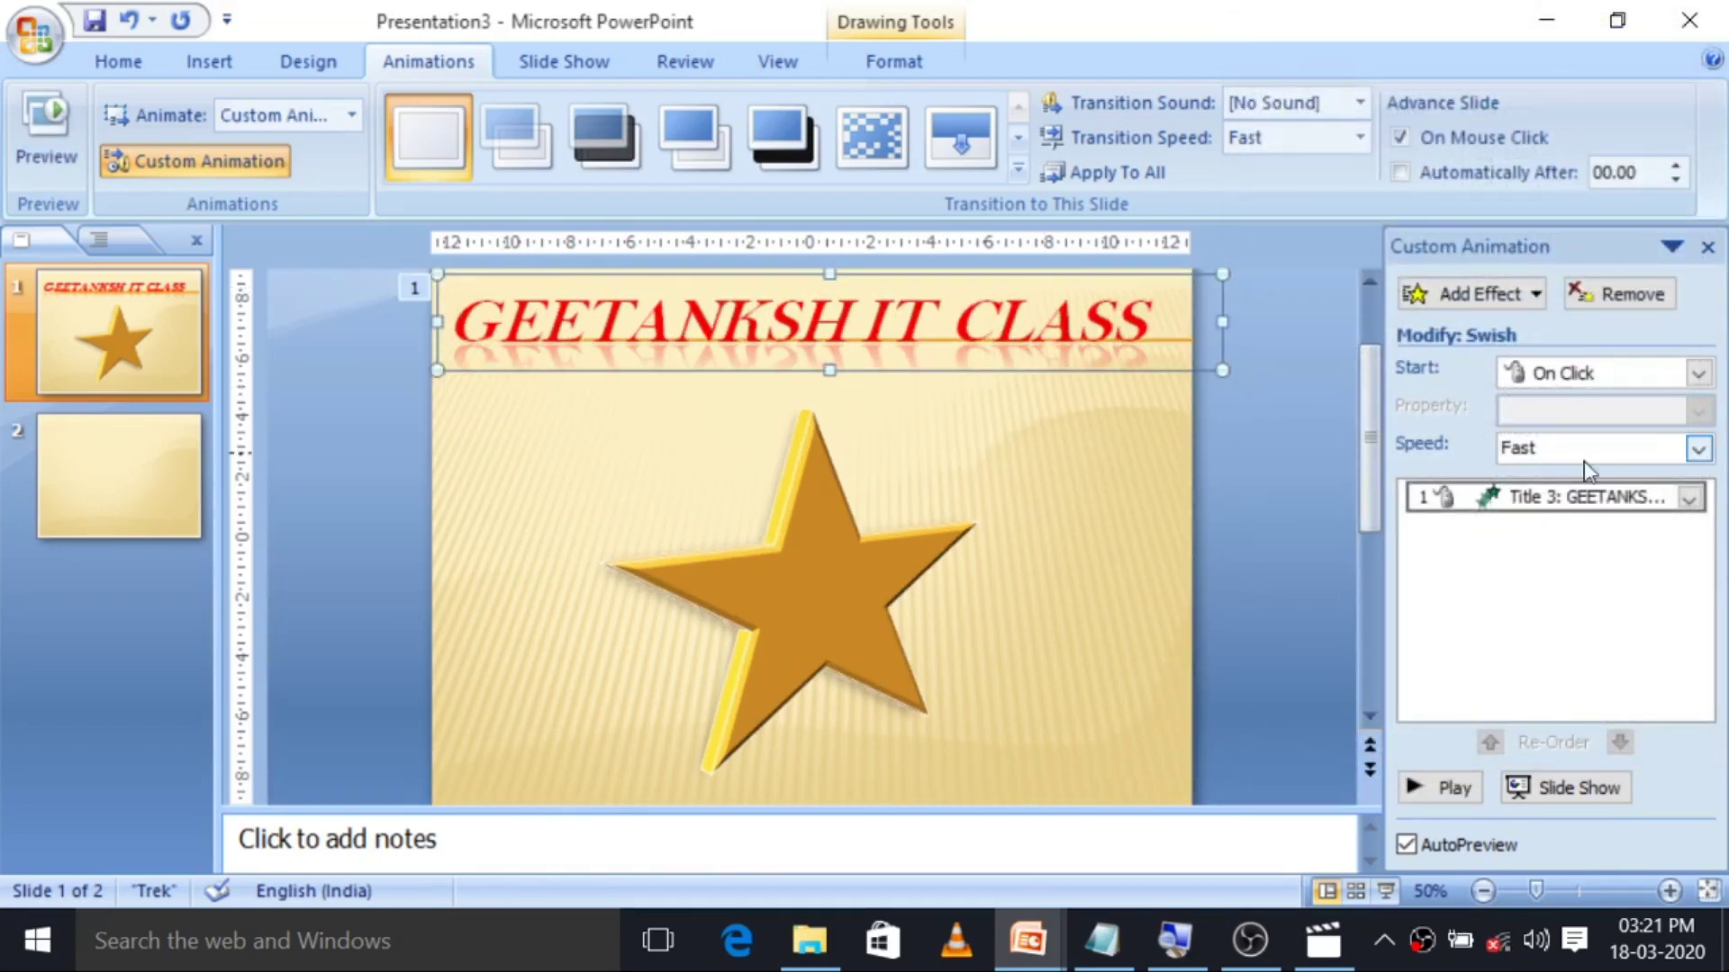
left_click(1455, 801)
left_click(825, 555)
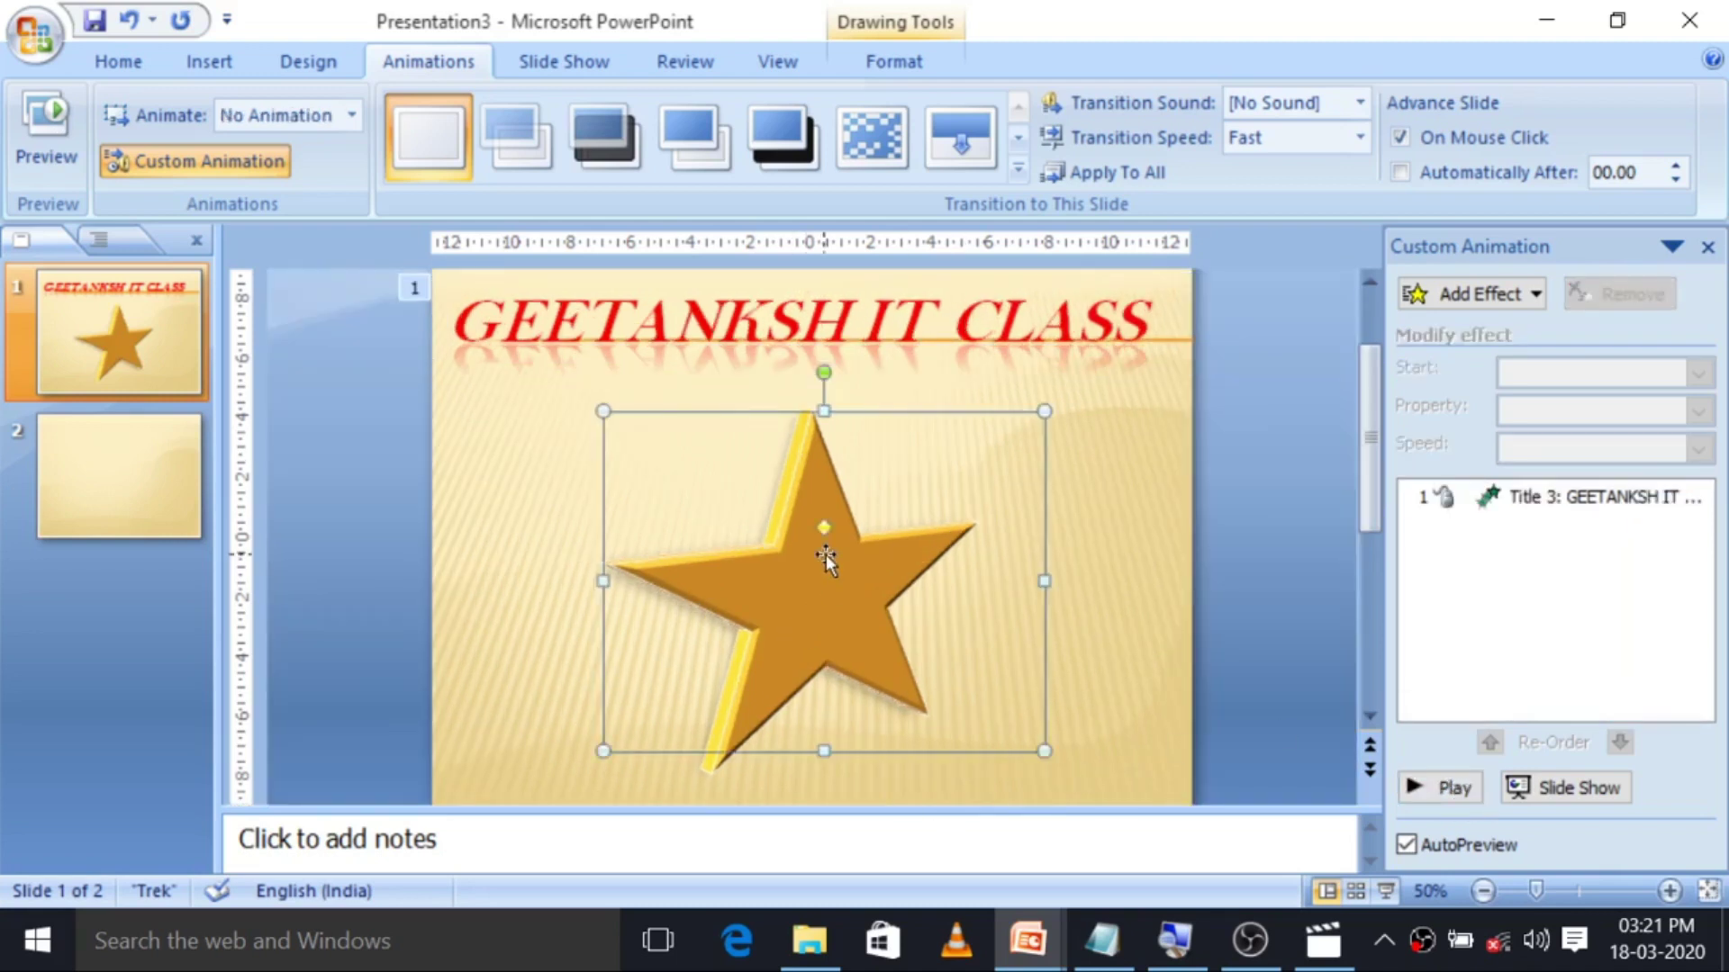
Preview Rise Up, Float, Fold, Bounce, Boomerang, Glide, Magnify, Sling, Swivel and Thread entrances on the star.
left_click(1530, 293)
mouse_move(1435, 331)
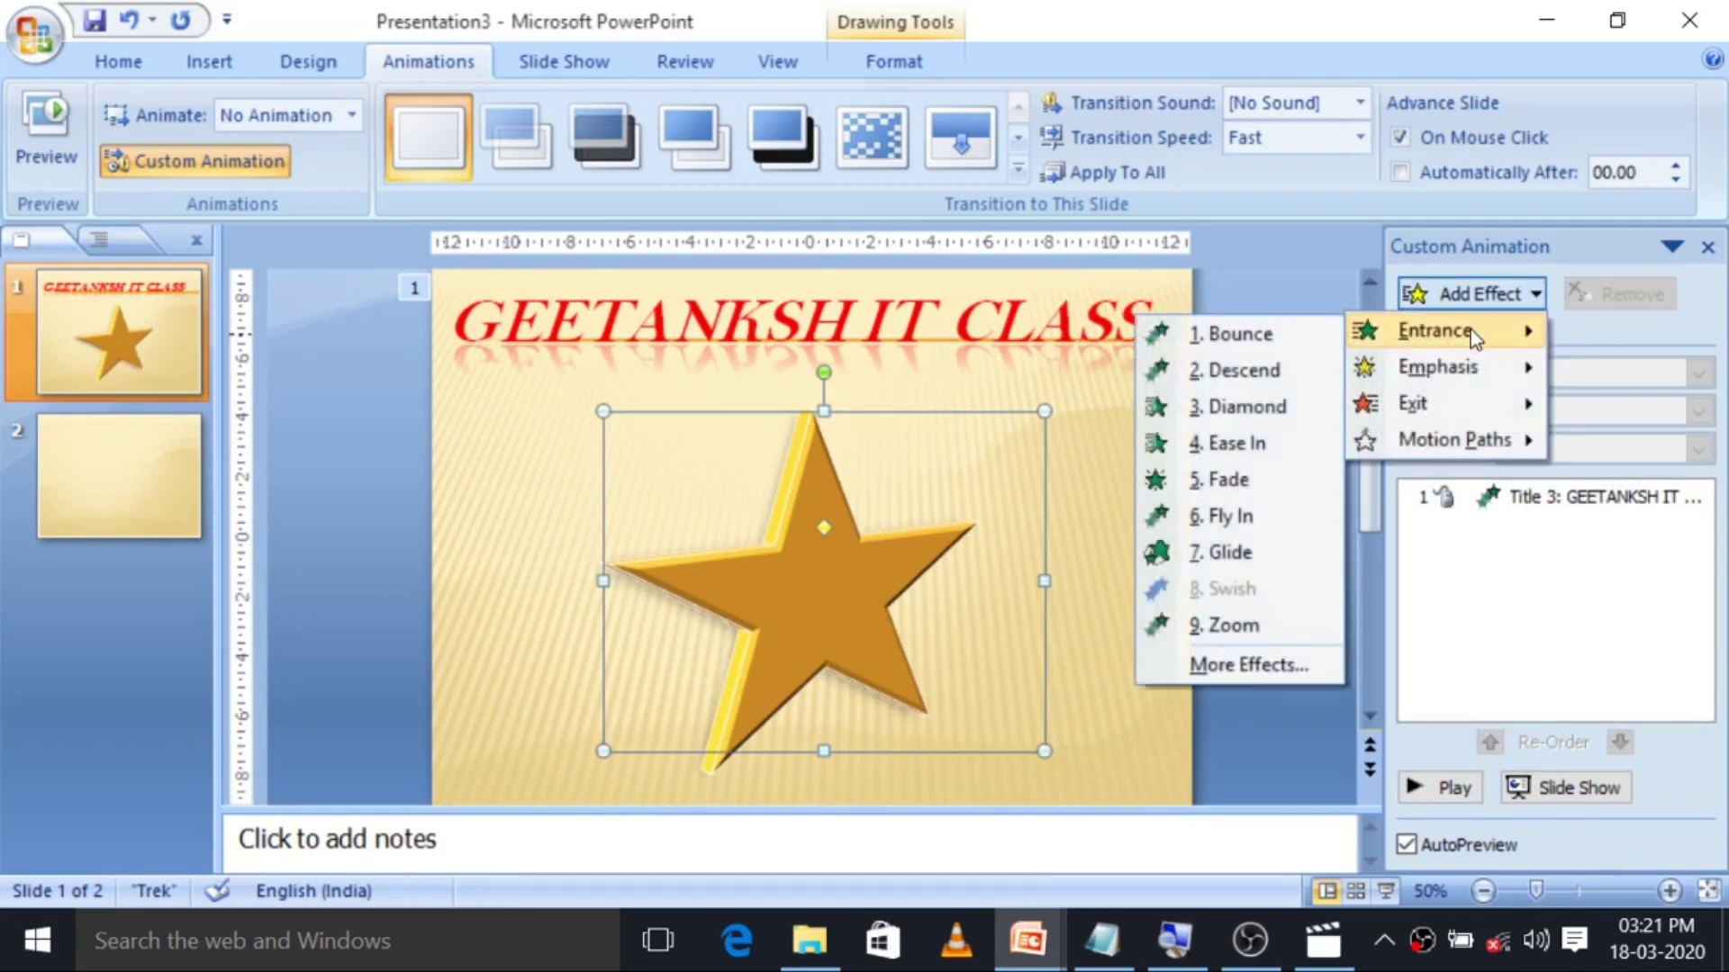
left_click(1290, 678)
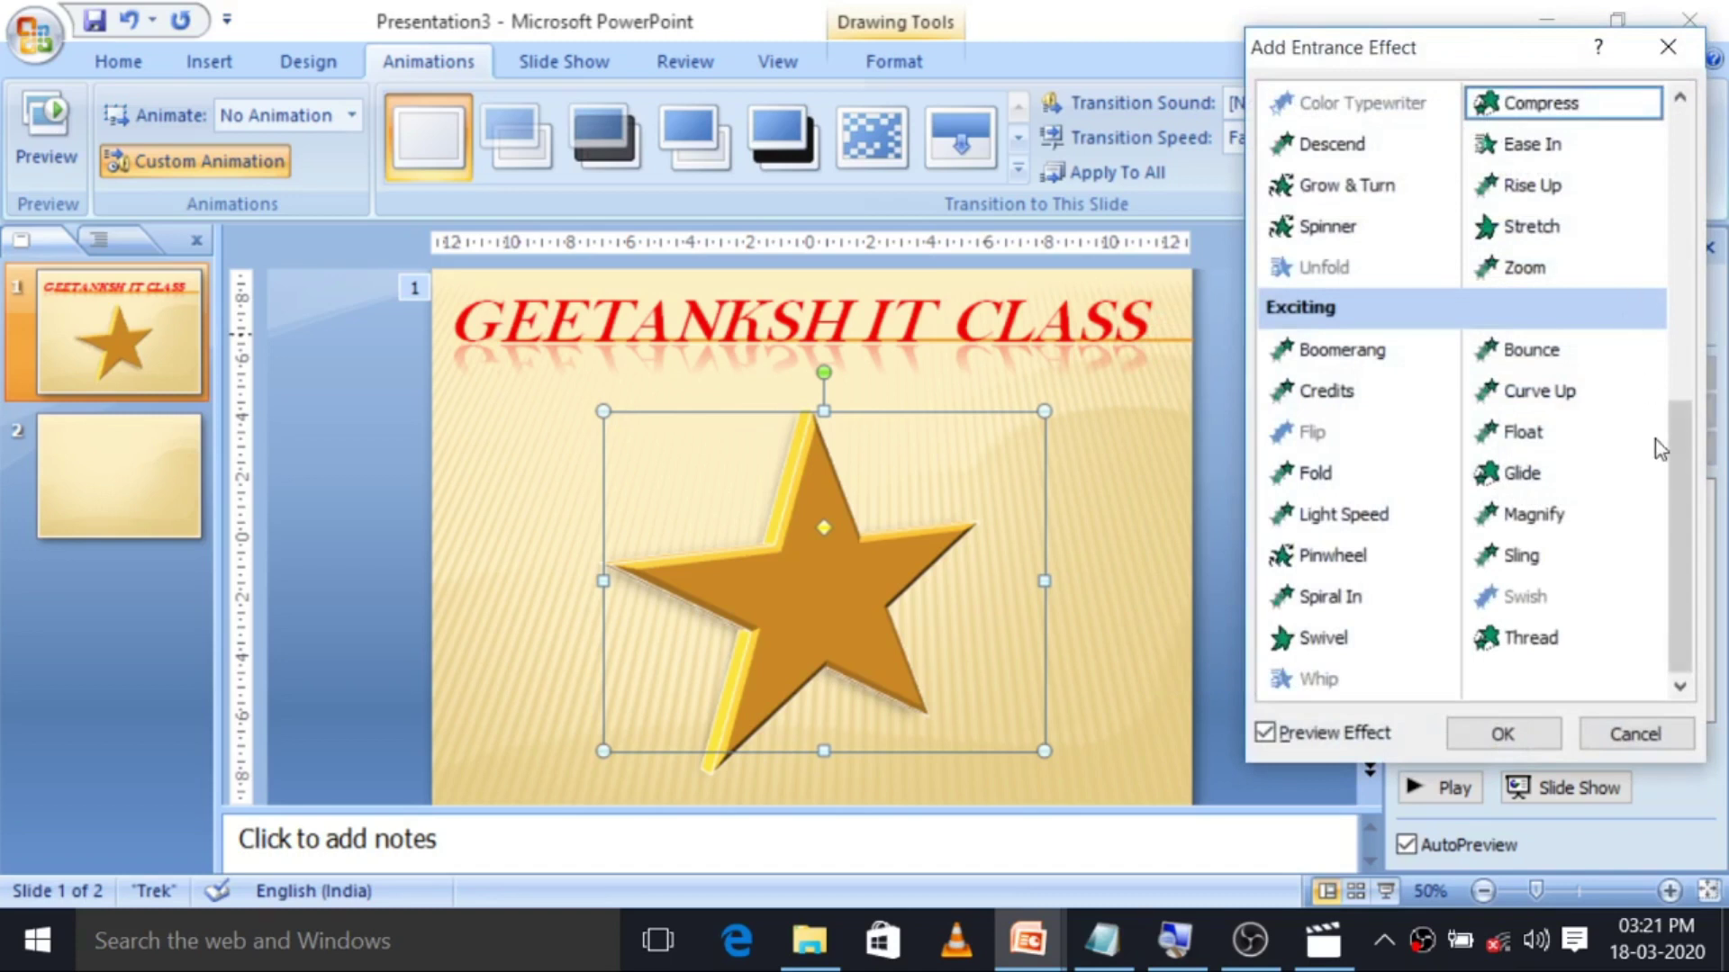
mouse_move(1679, 473)
left_mouse_down()
mouse_move(1677, 316)
mouse_move(1677, 401)
left_mouse_up()
left_click(1547, 358)
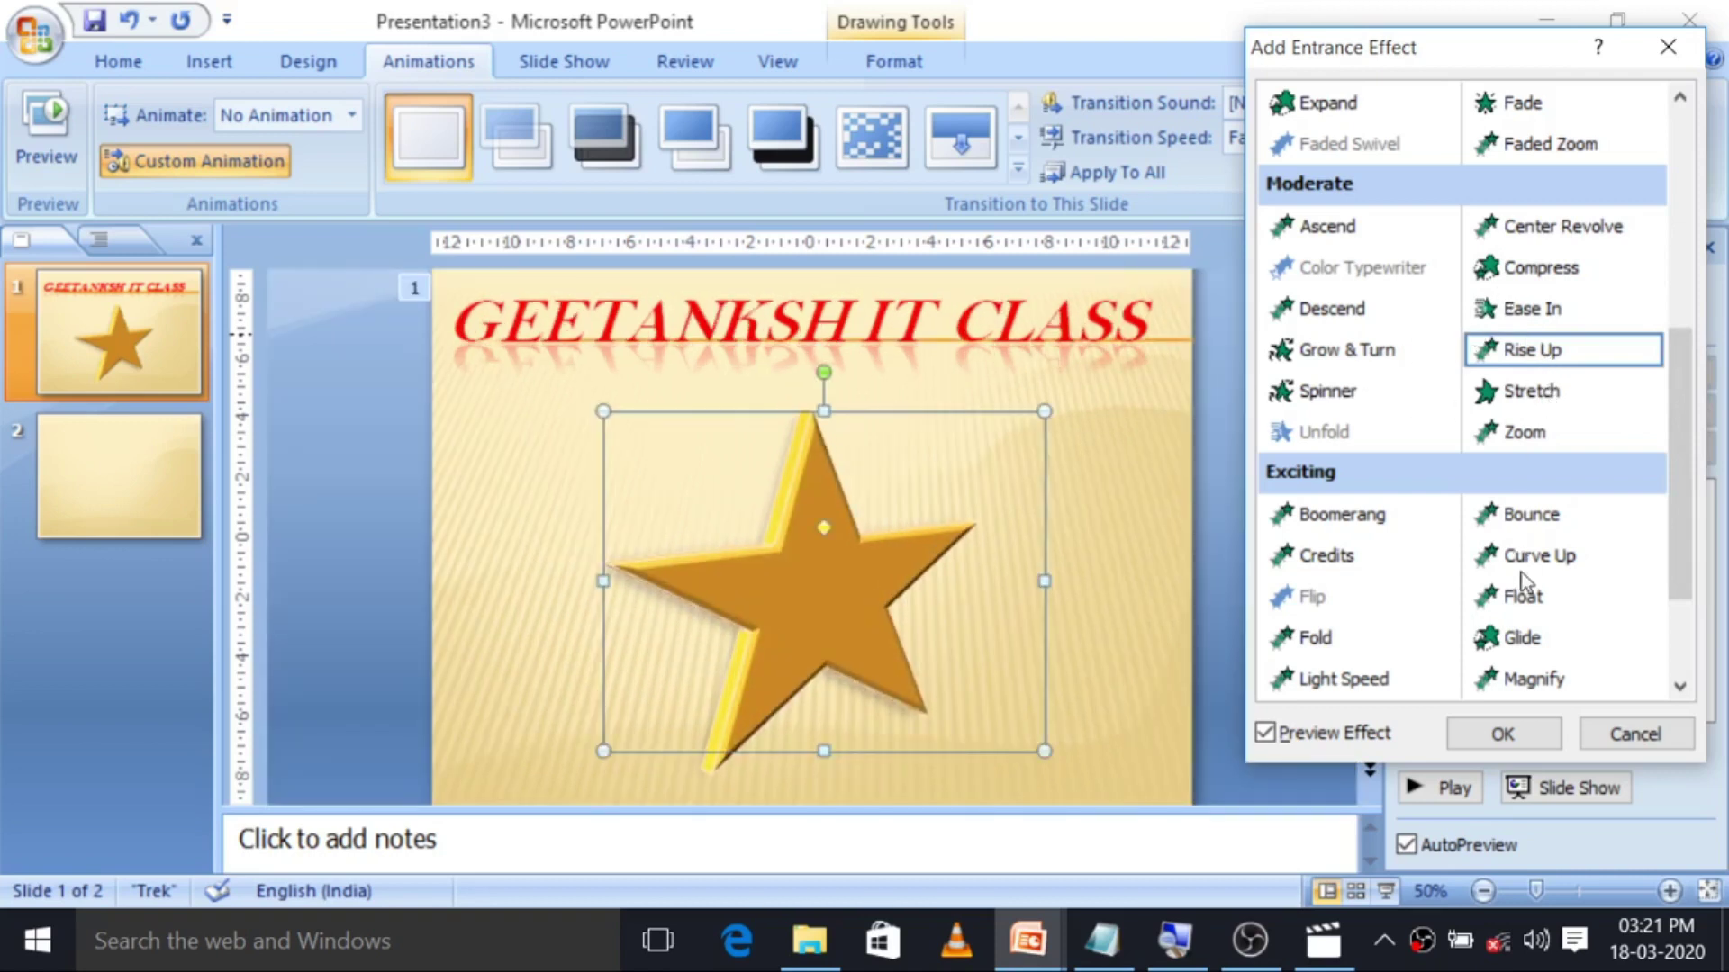
scroll(1522, 573, "down", 2)
left_click(1542, 435)
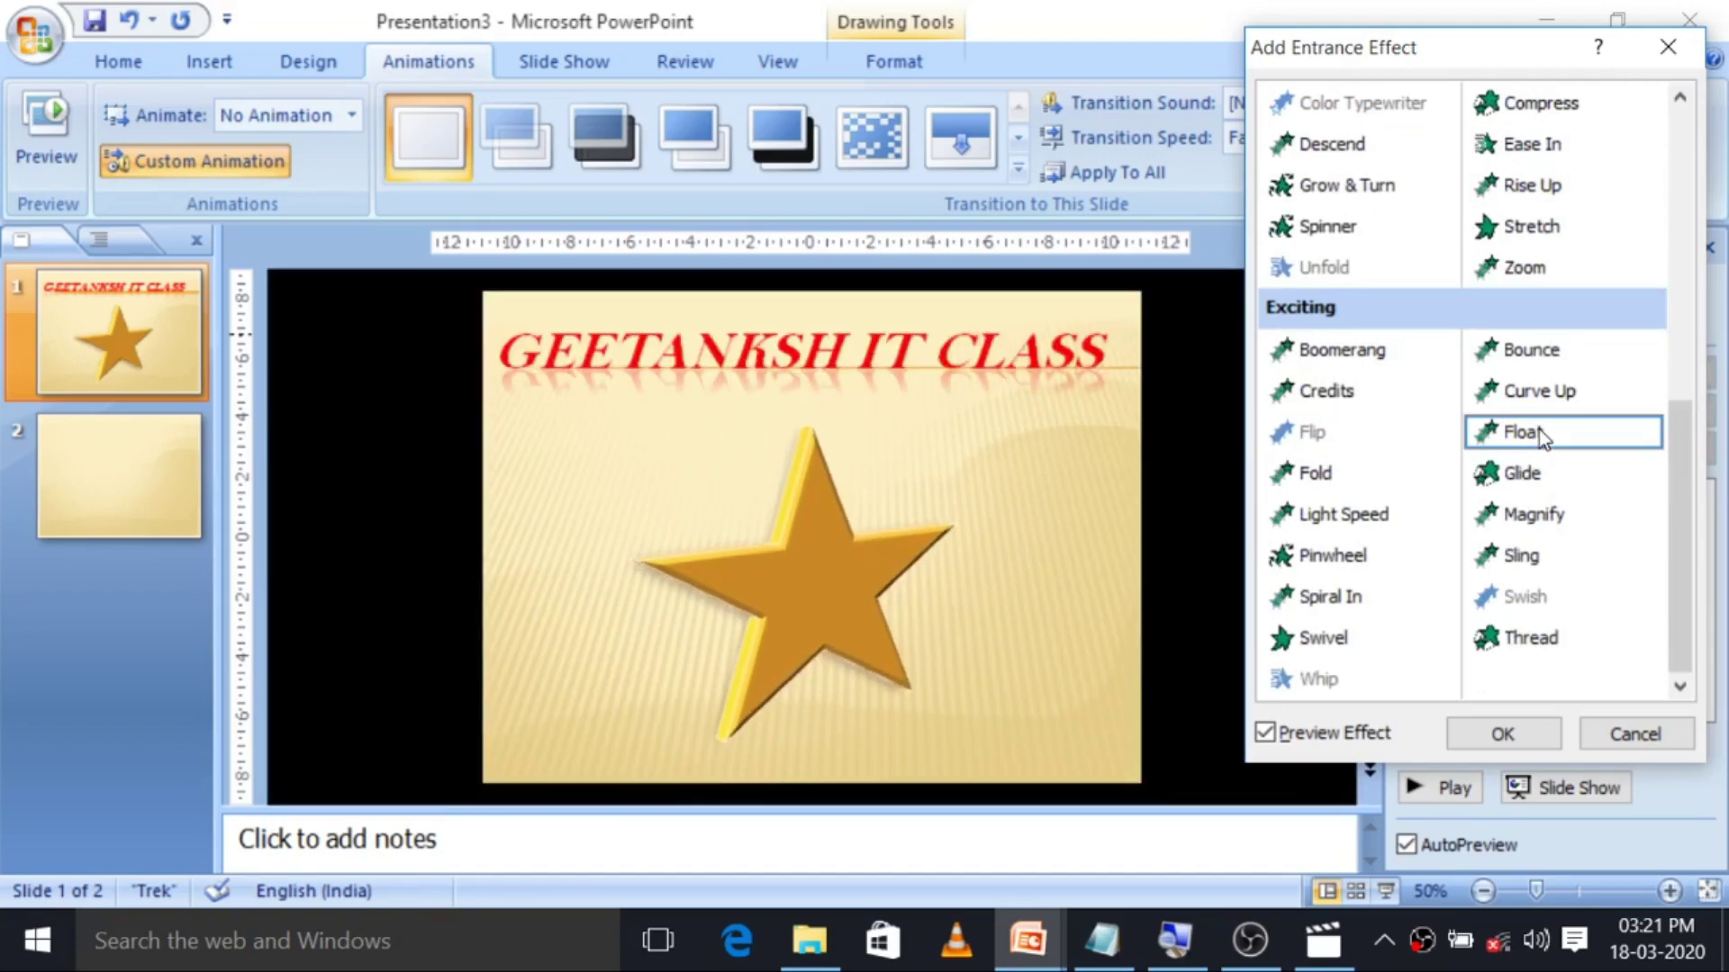
left_click(1332, 477)
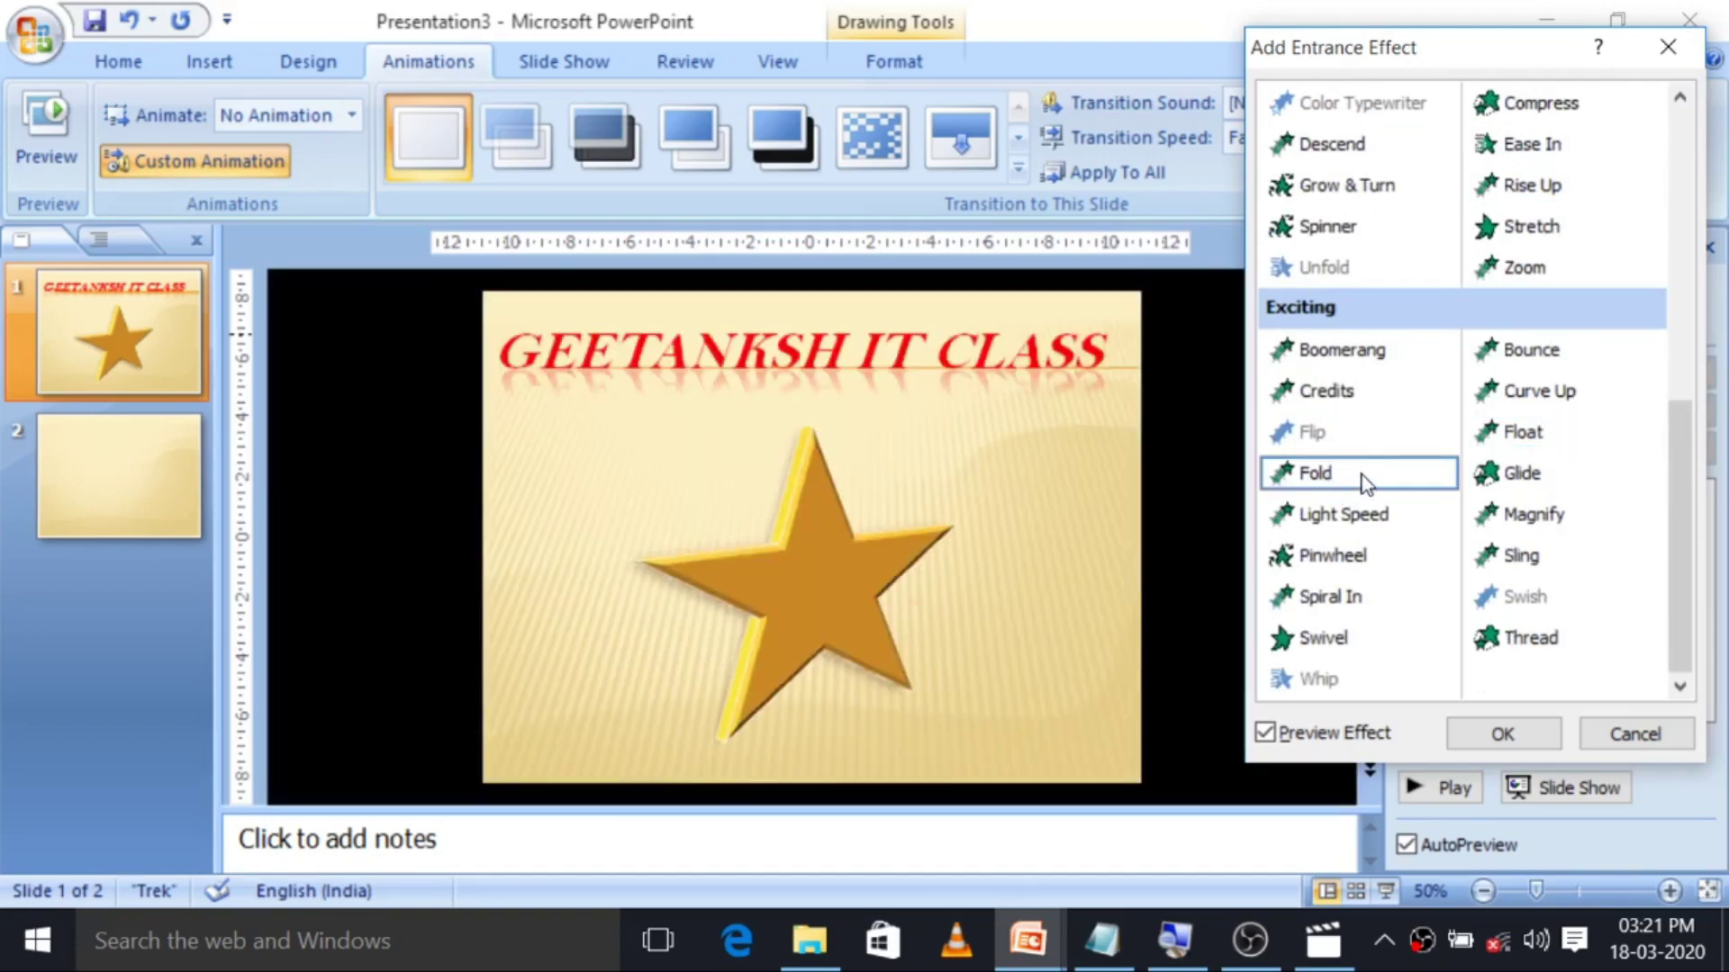
left_click(1547, 360)
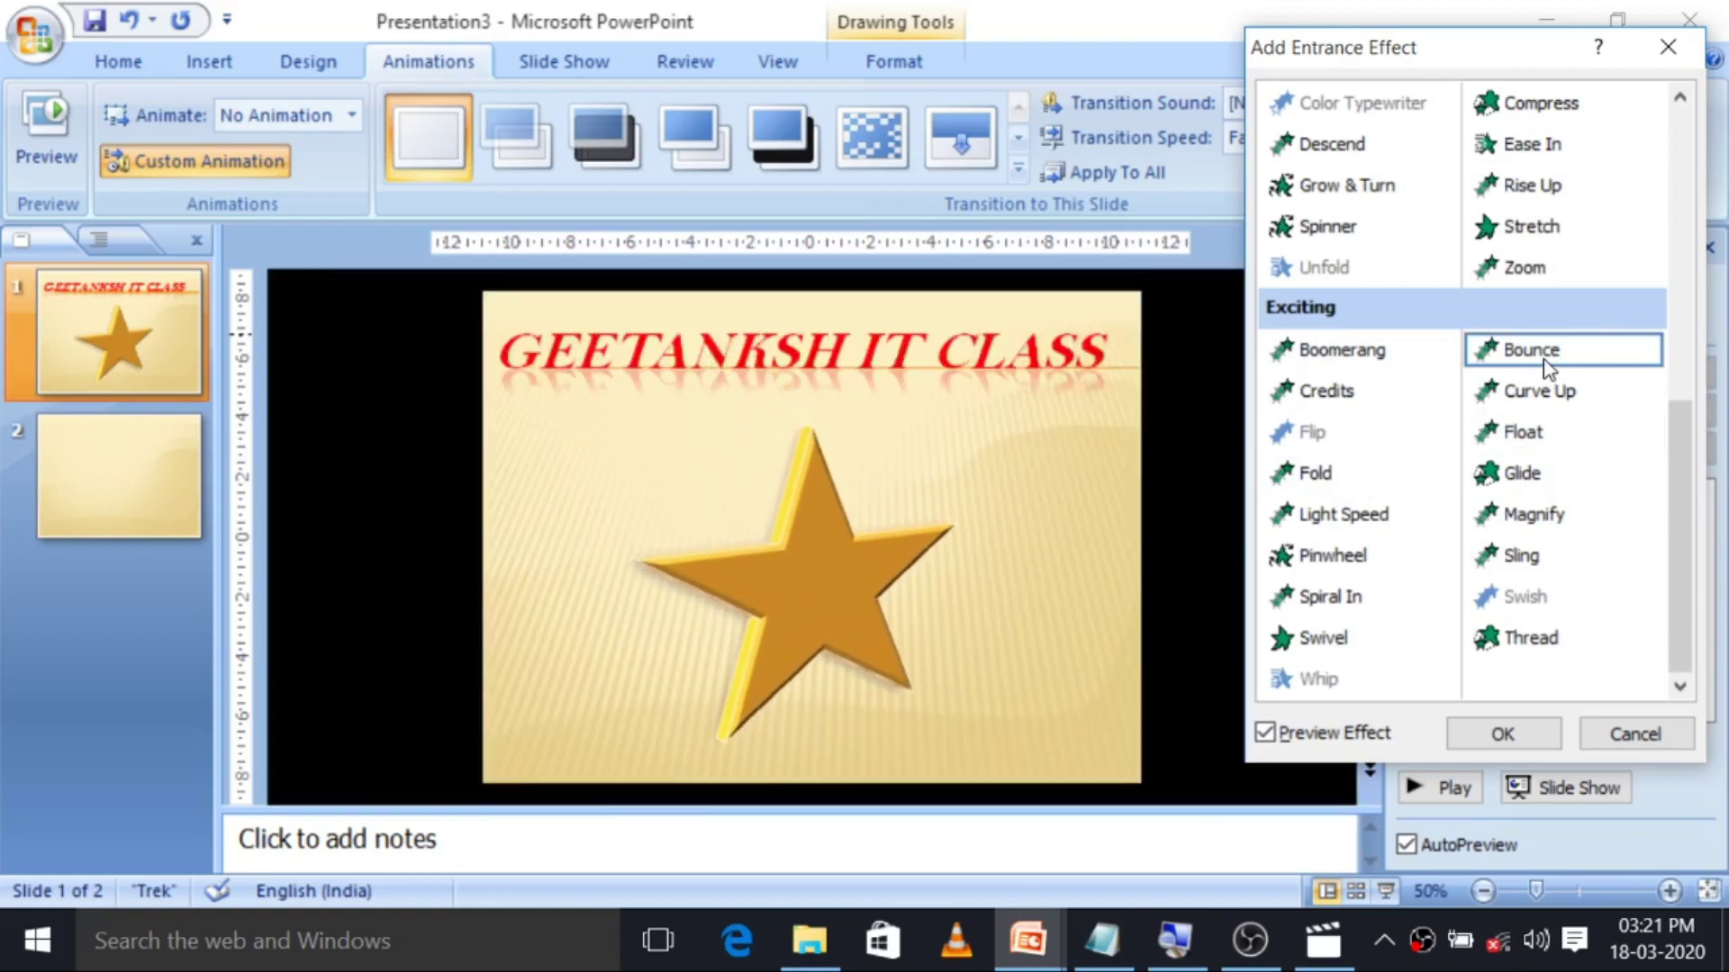
left_click(1345, 353)
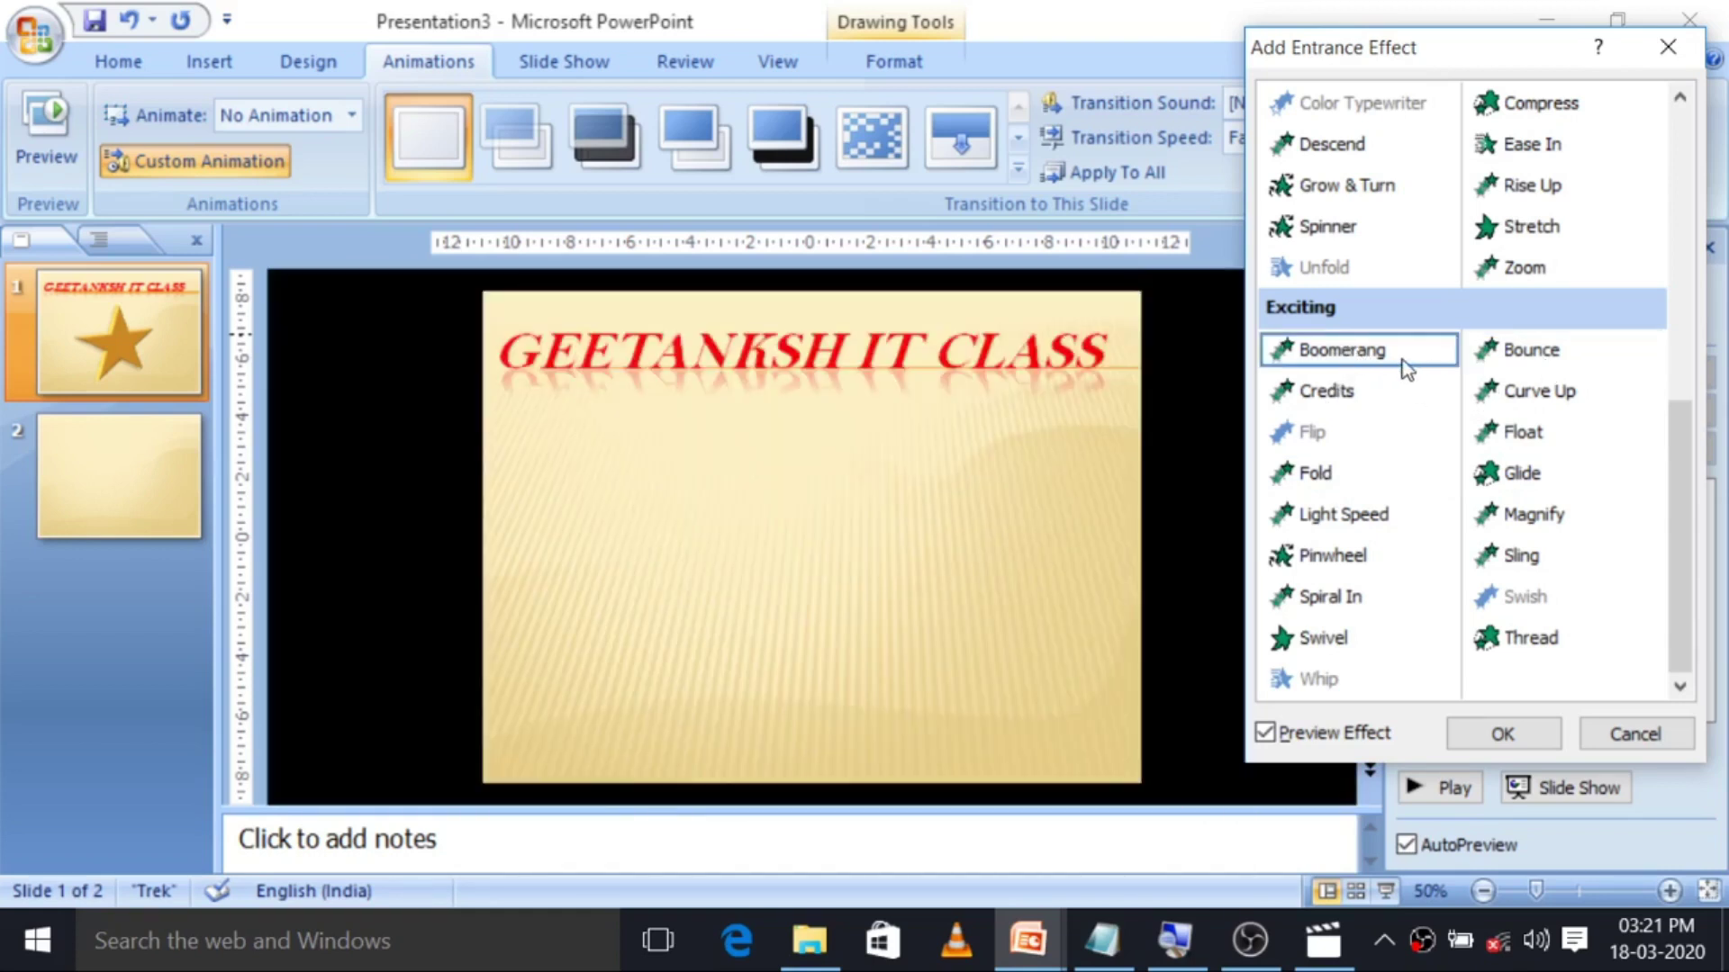
left_click(1537, 477)
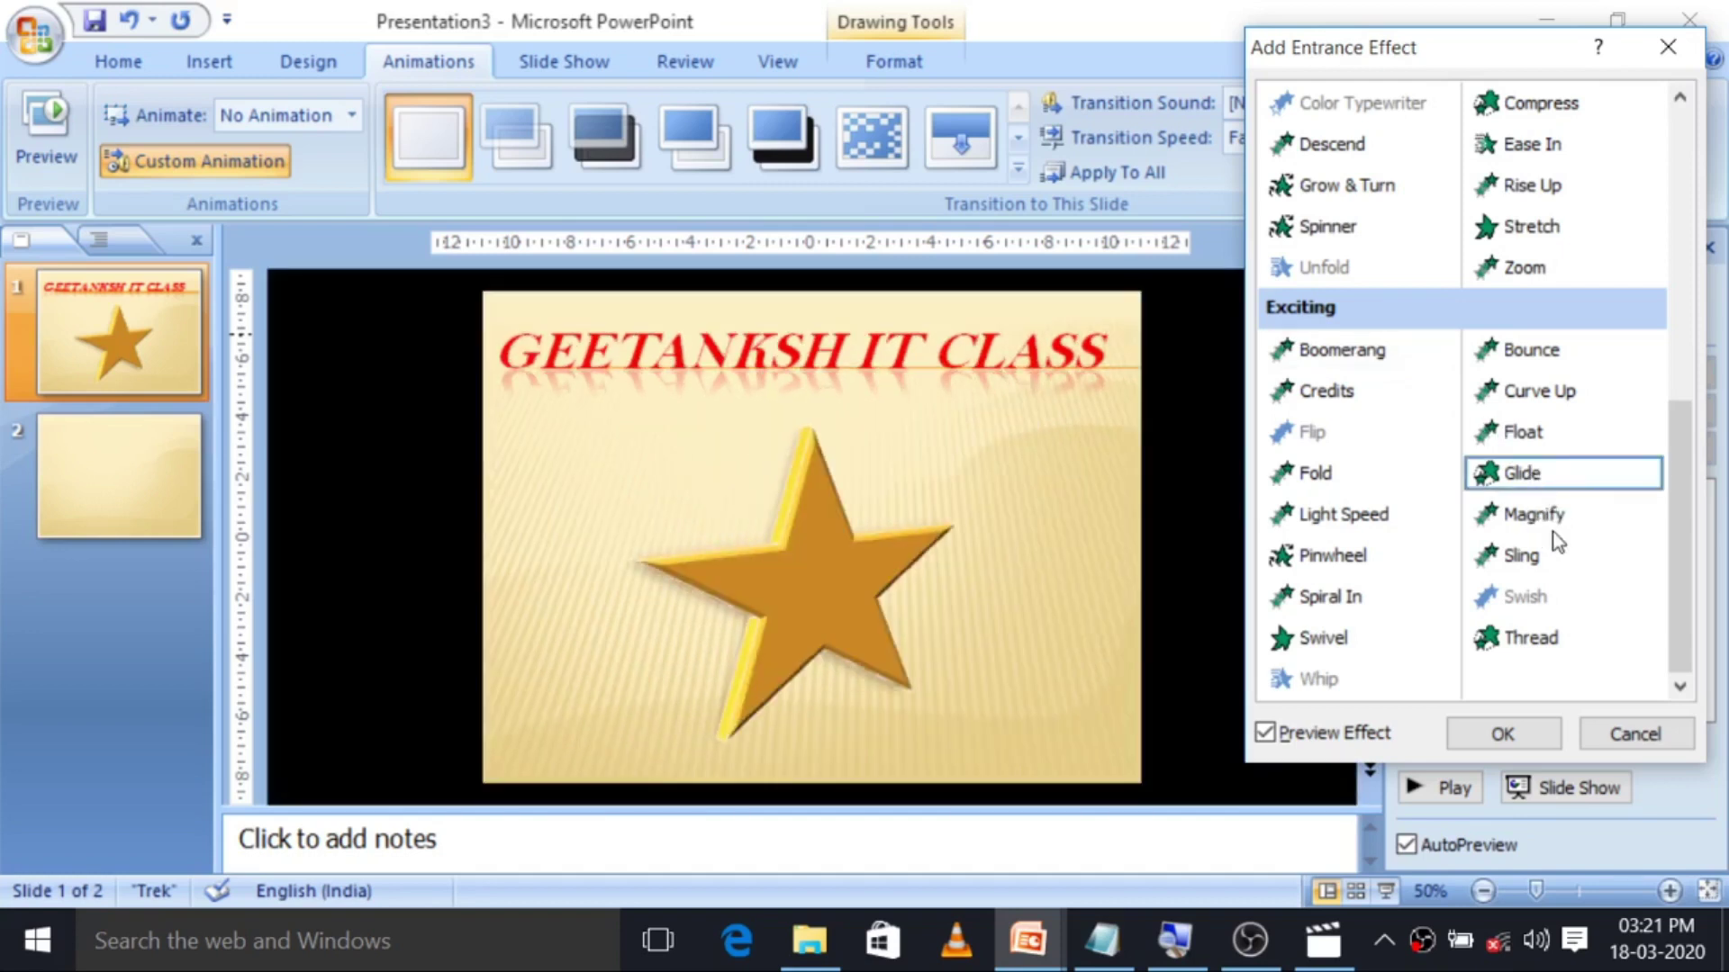
left_click(1558, 520)
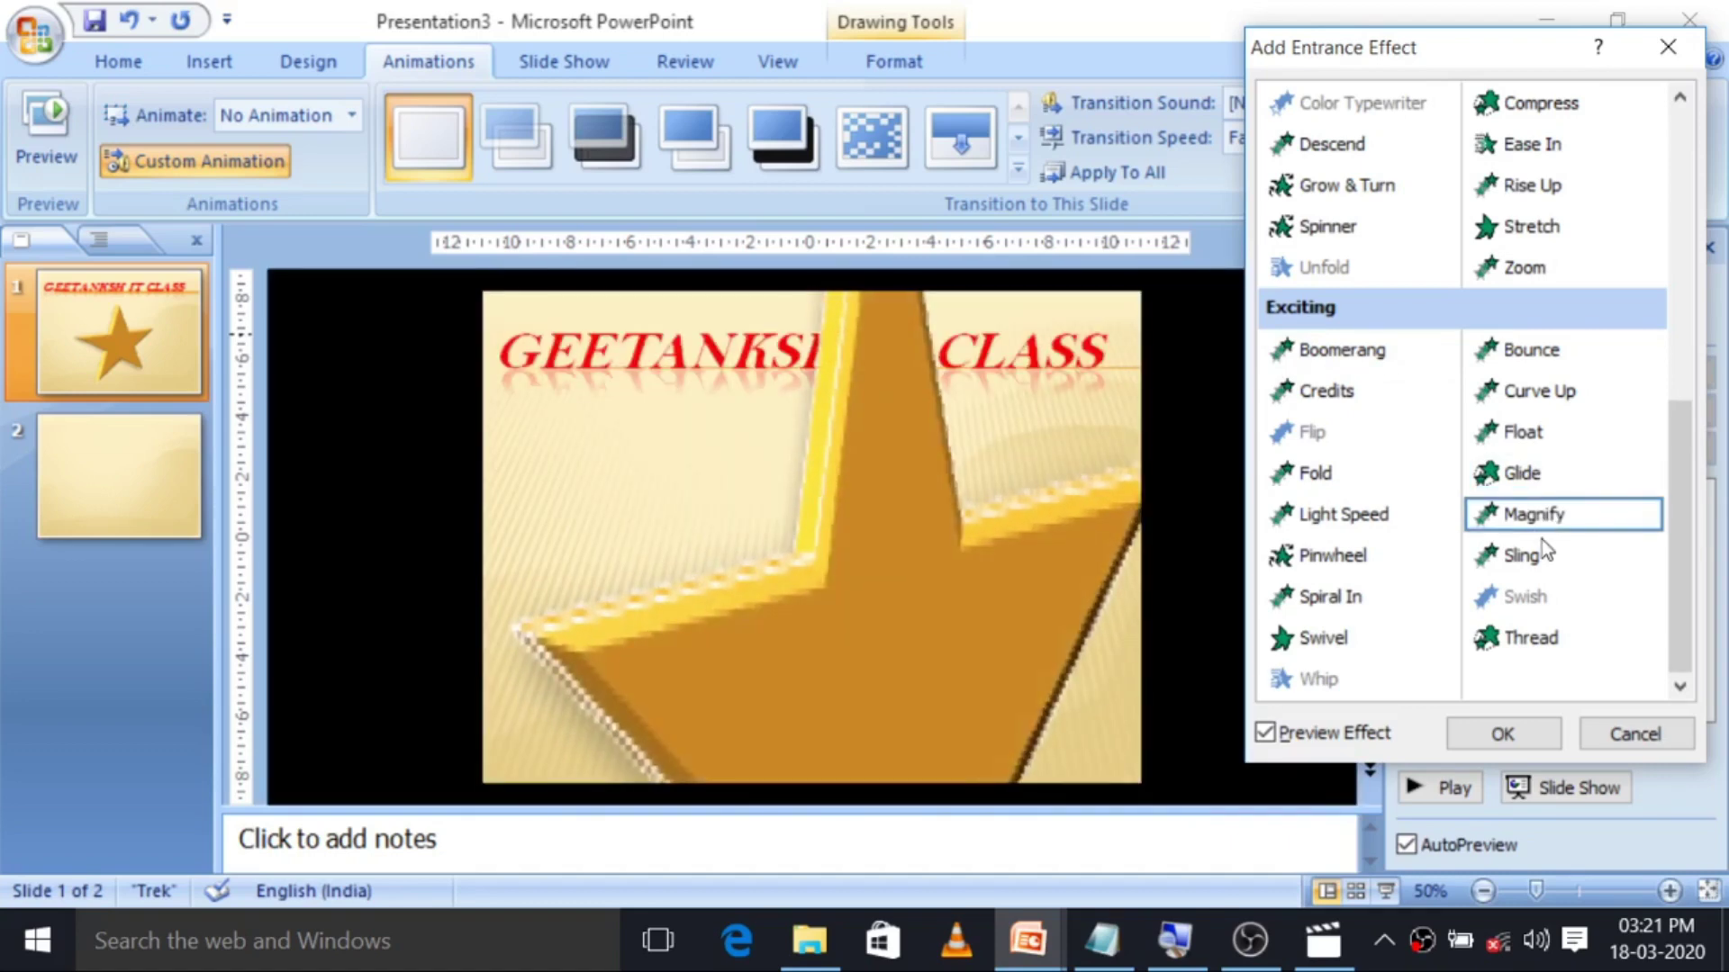
left_click(1530, 558)
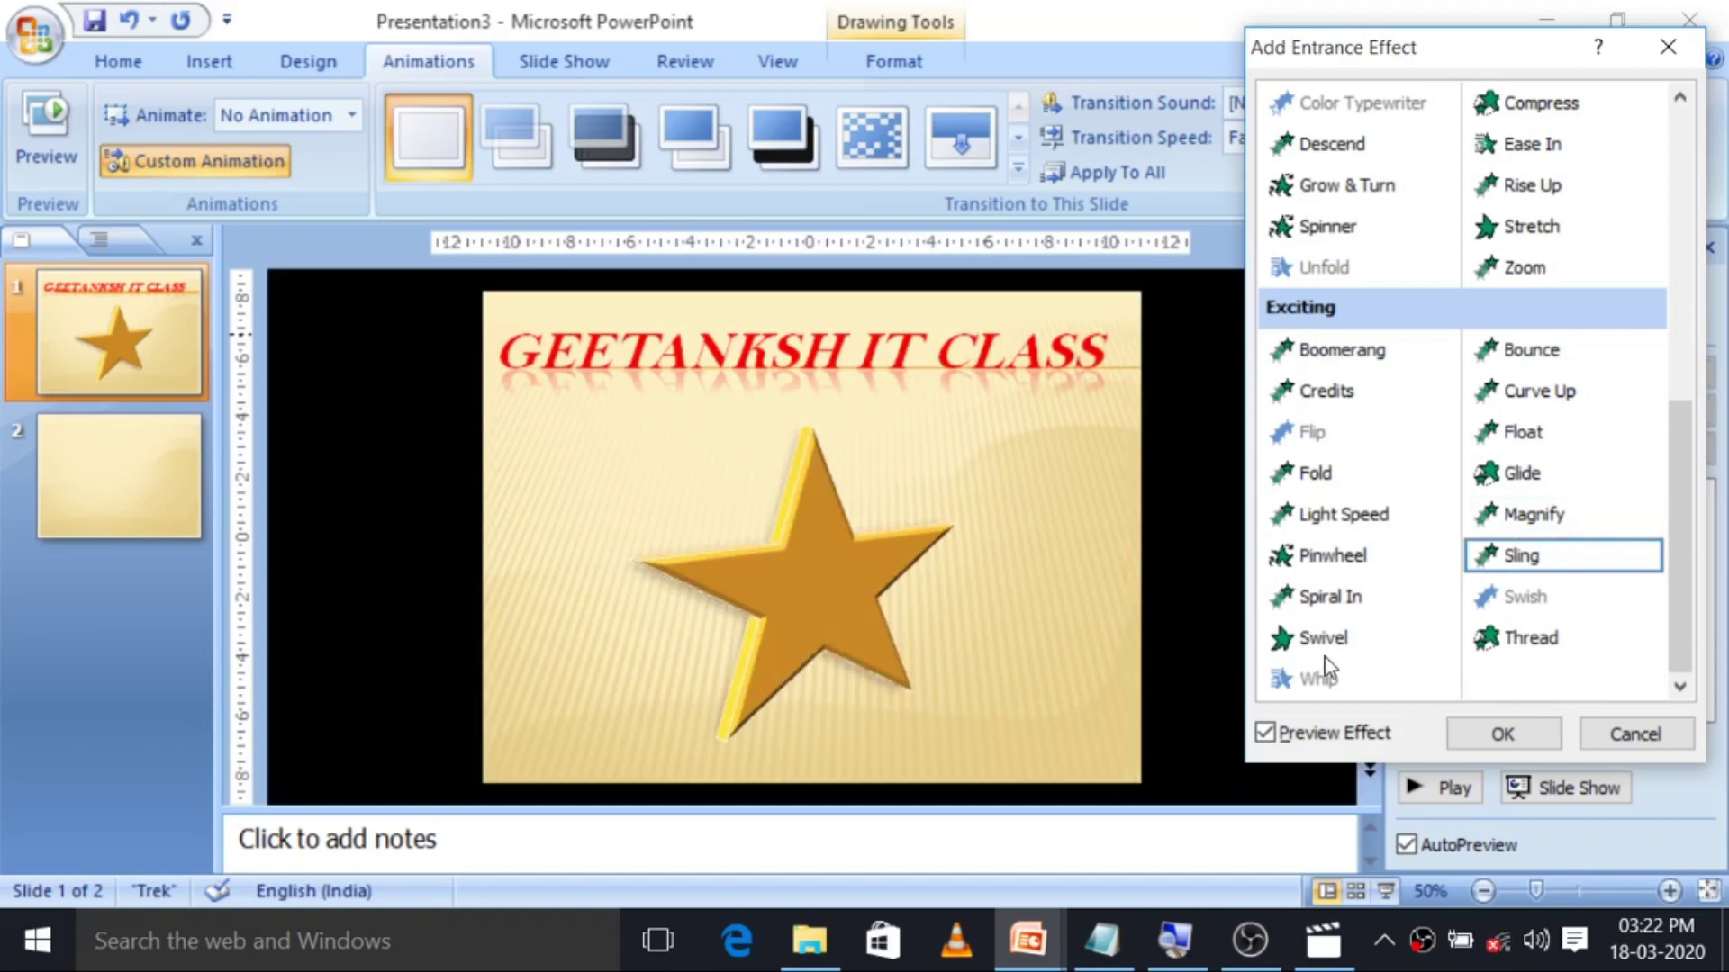
left_click(1324, 651)
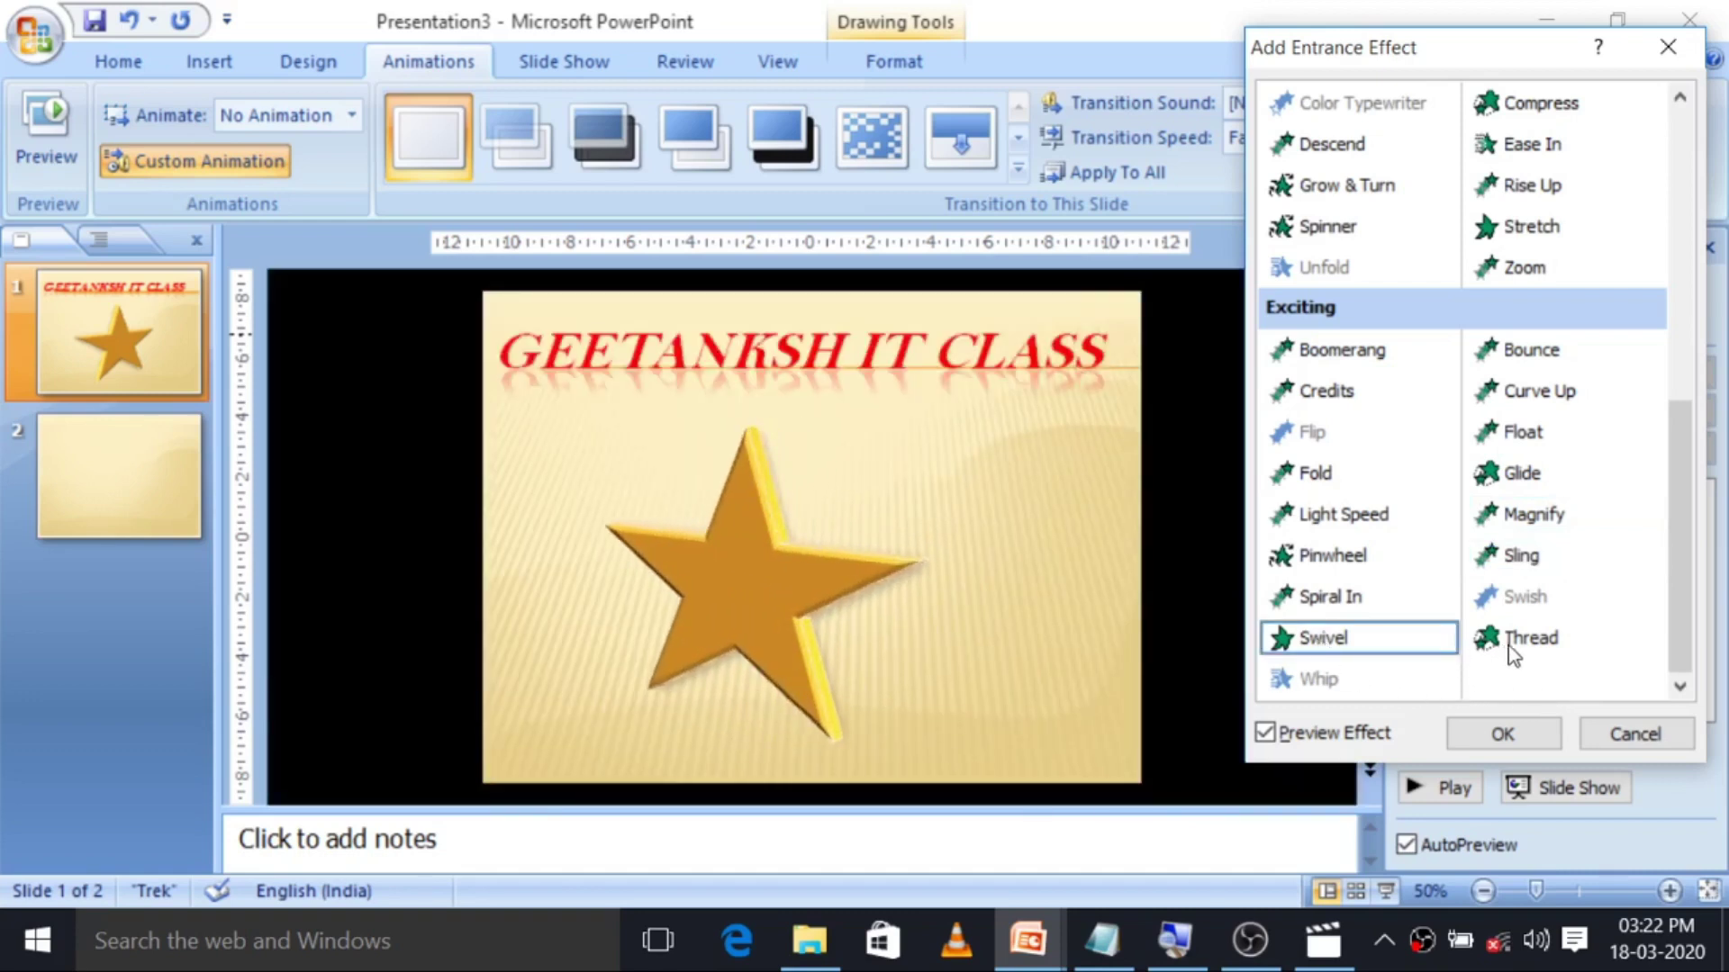
left_click(1513, 641)
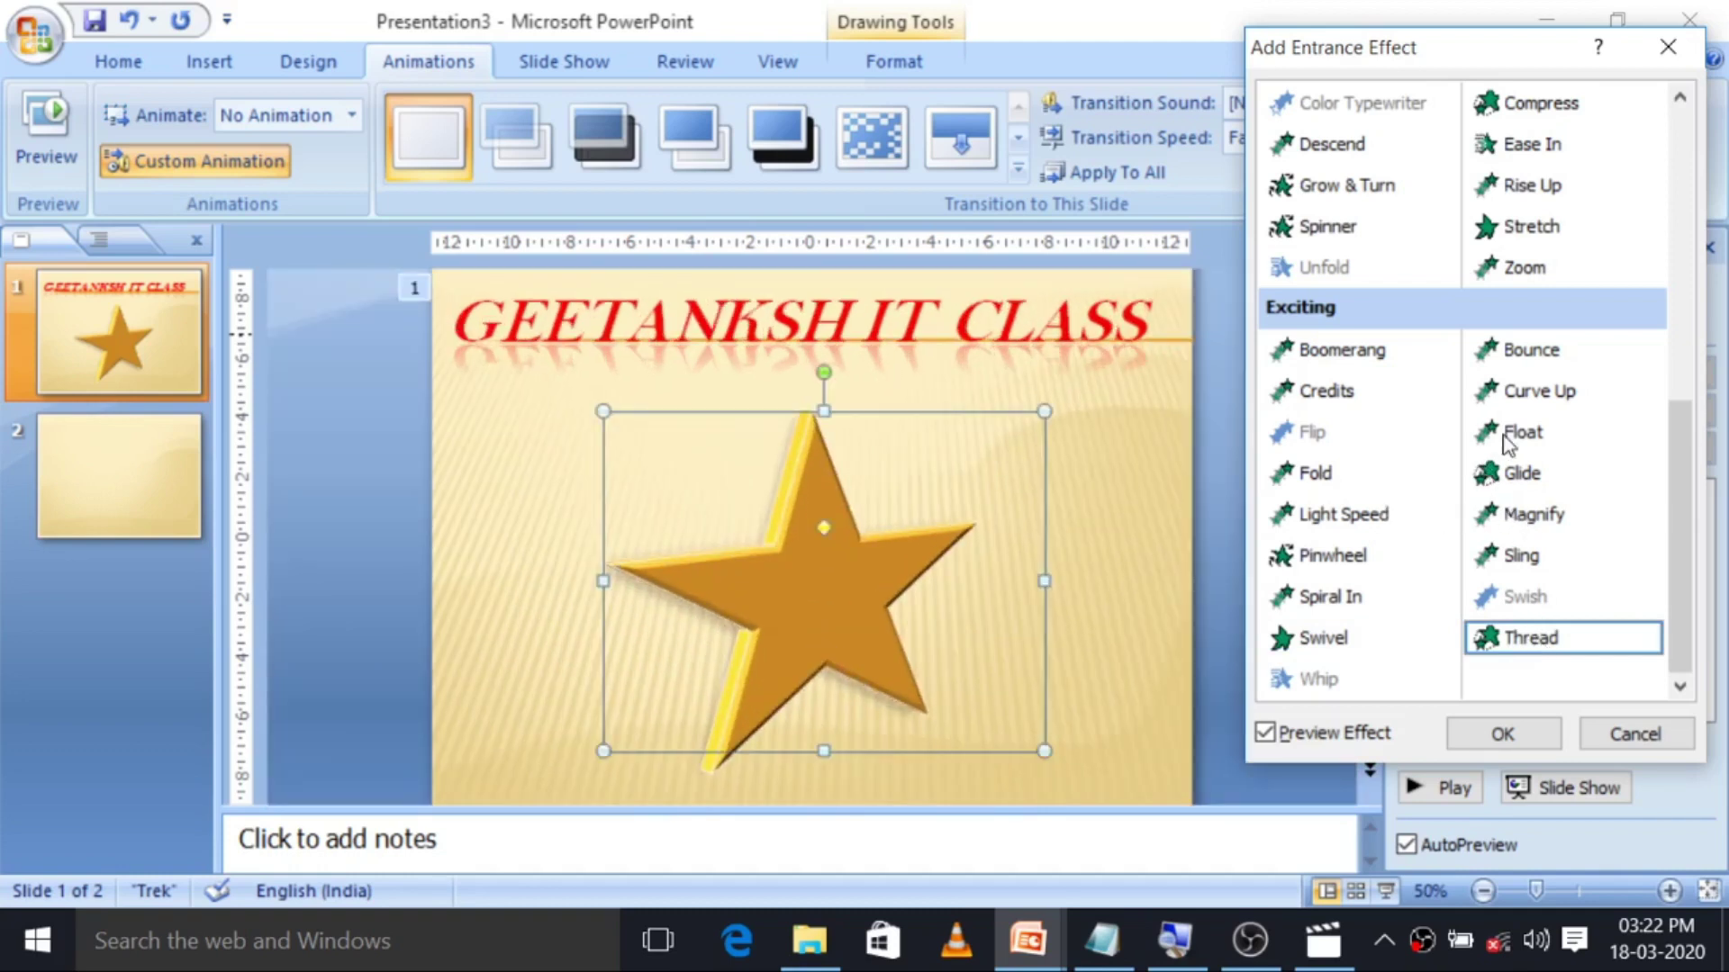
Compare Spinner, Grow & Turn, Descend, Faded Zoom and Fade, then give the star Rise Up.
scroll(1509, 441, "up", 1)
left_click(1550, 309)
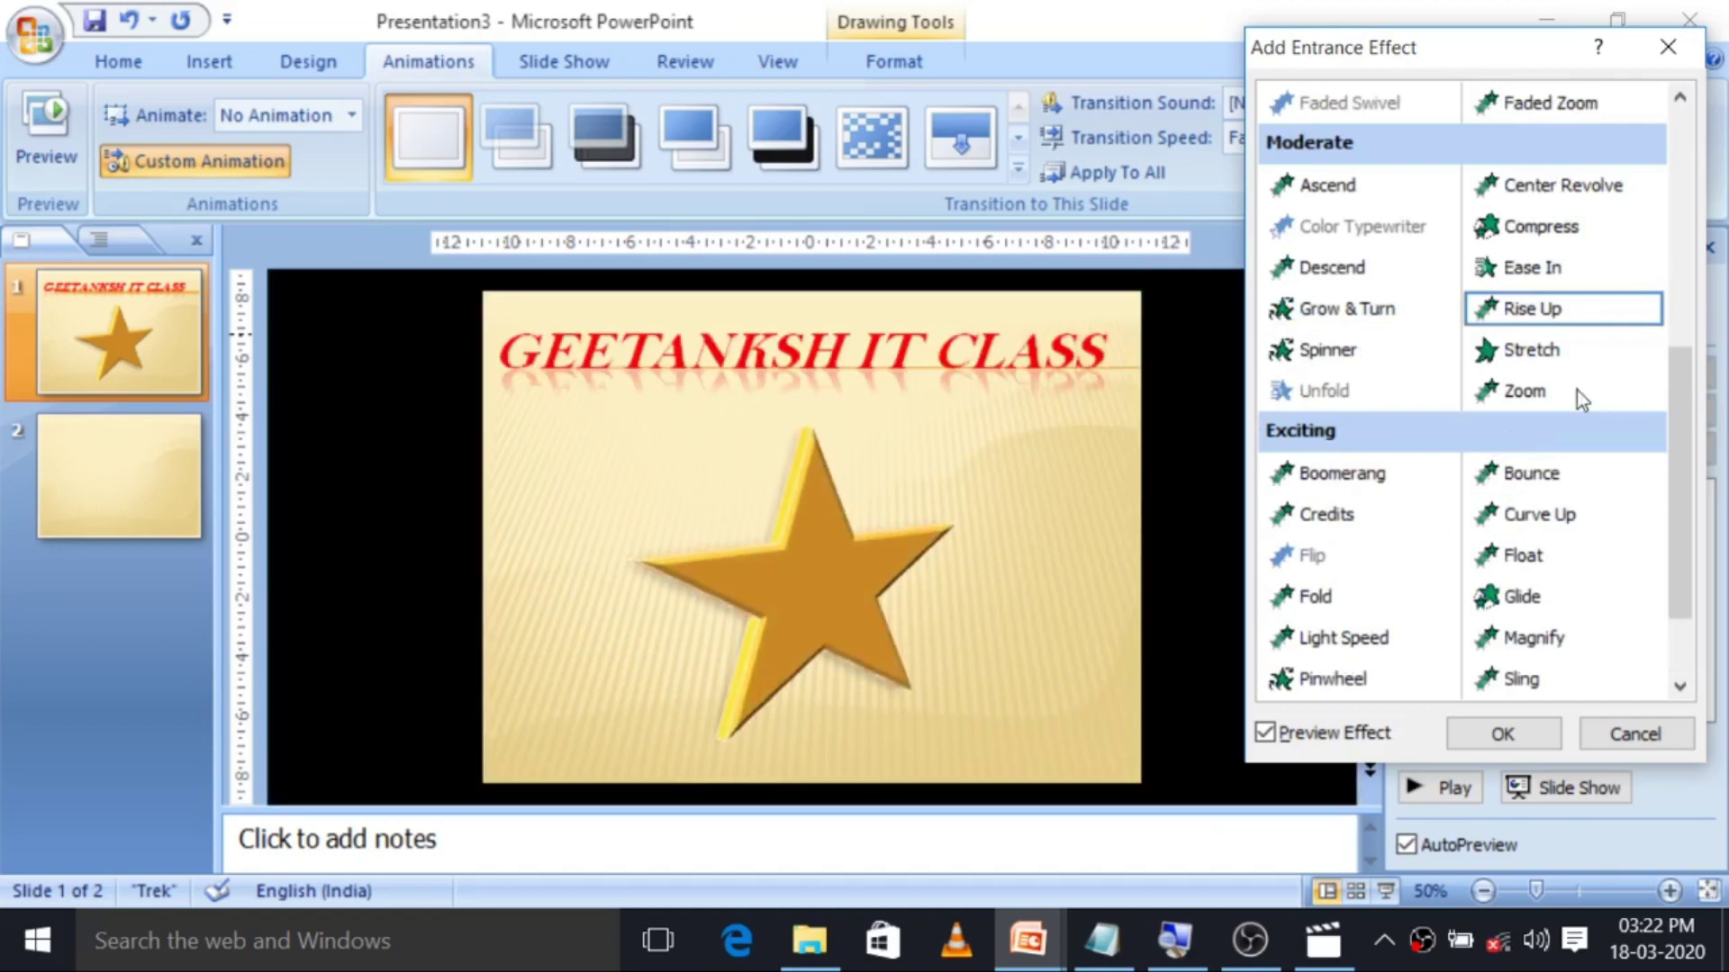
left_click(1333, 335)
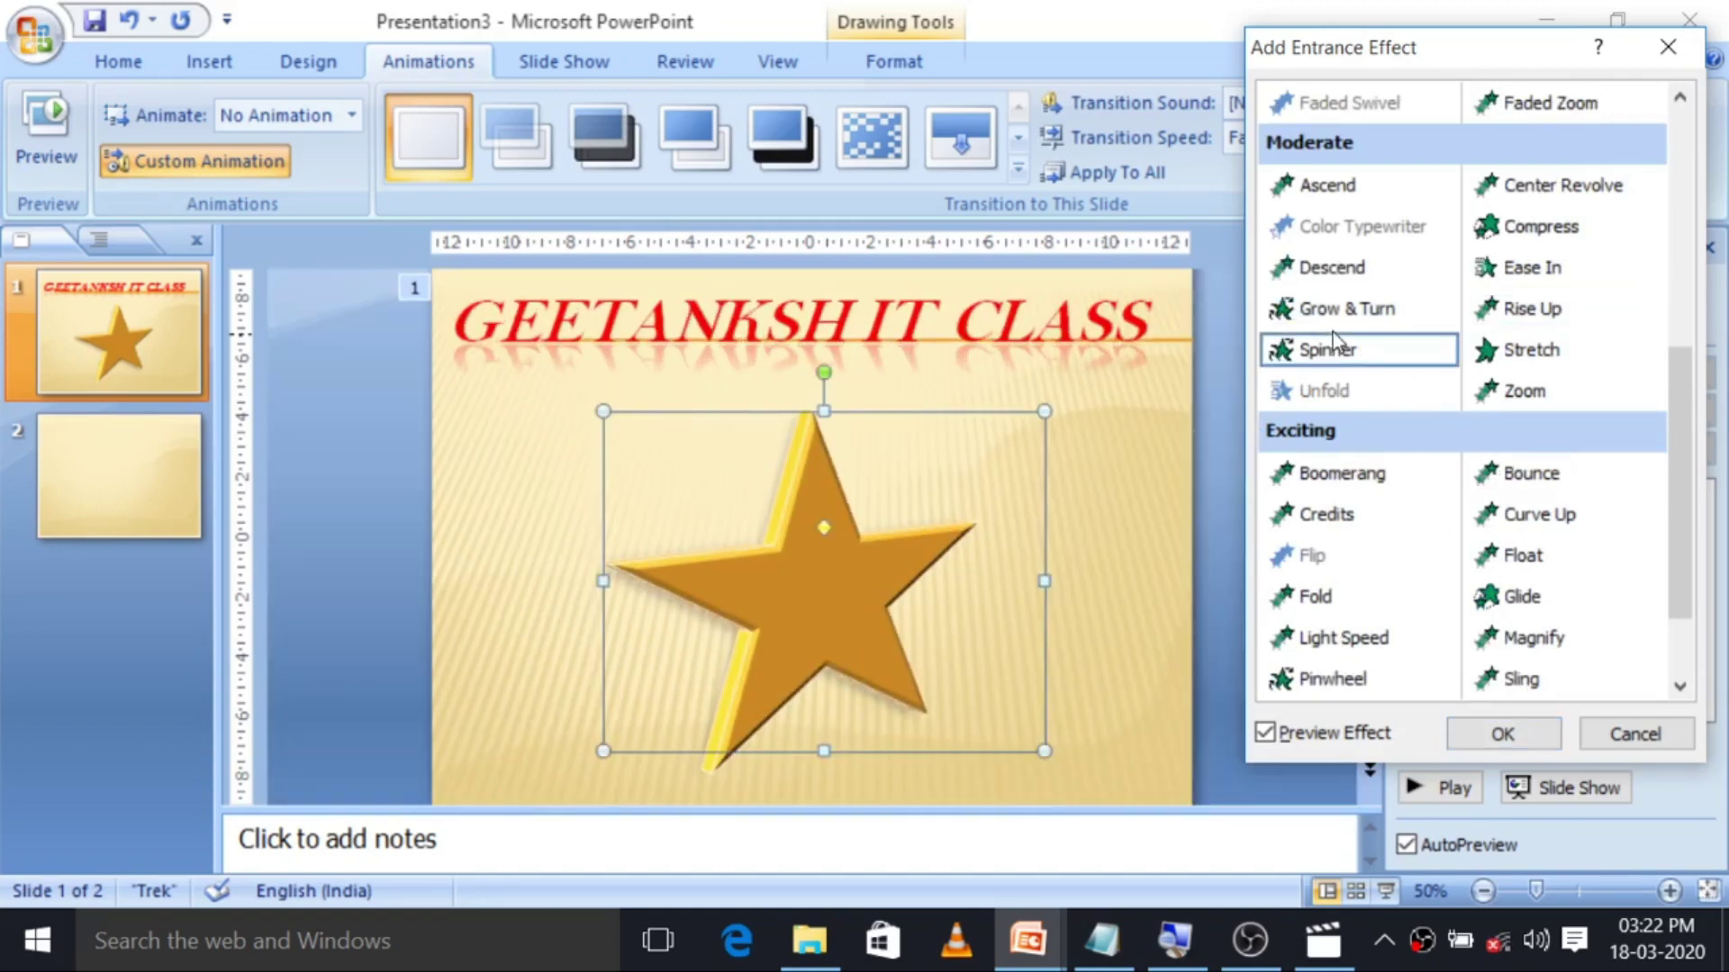
left_click(1348, 315)
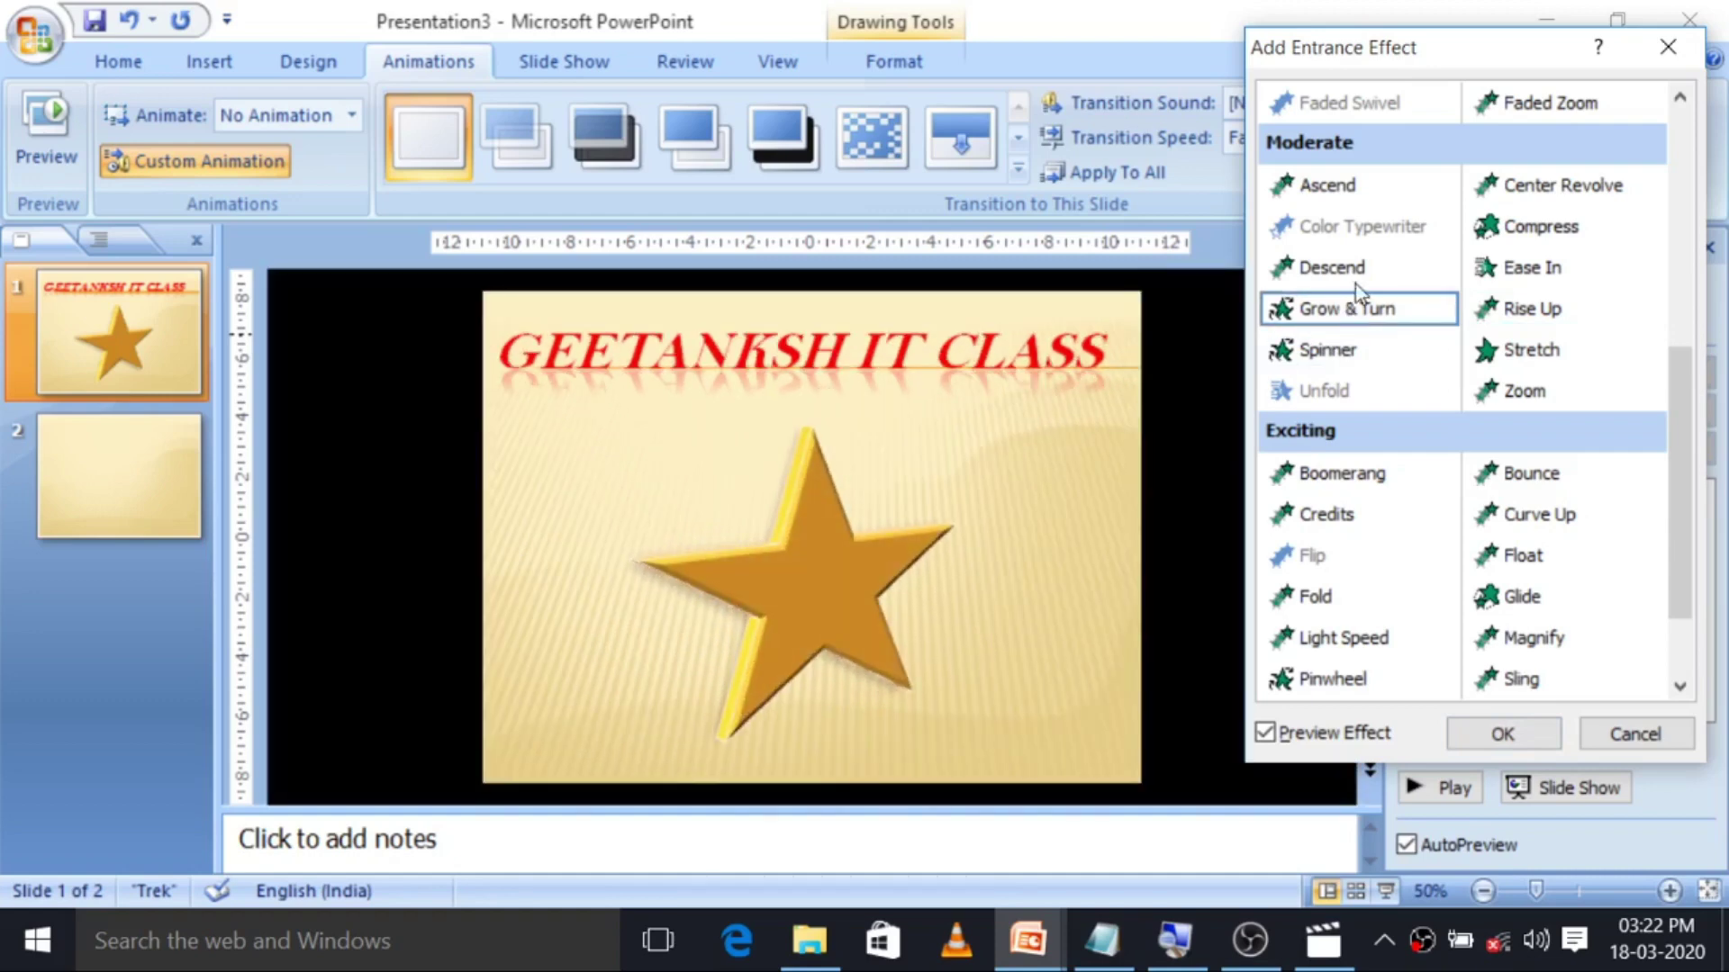
left_click(1358, 274)
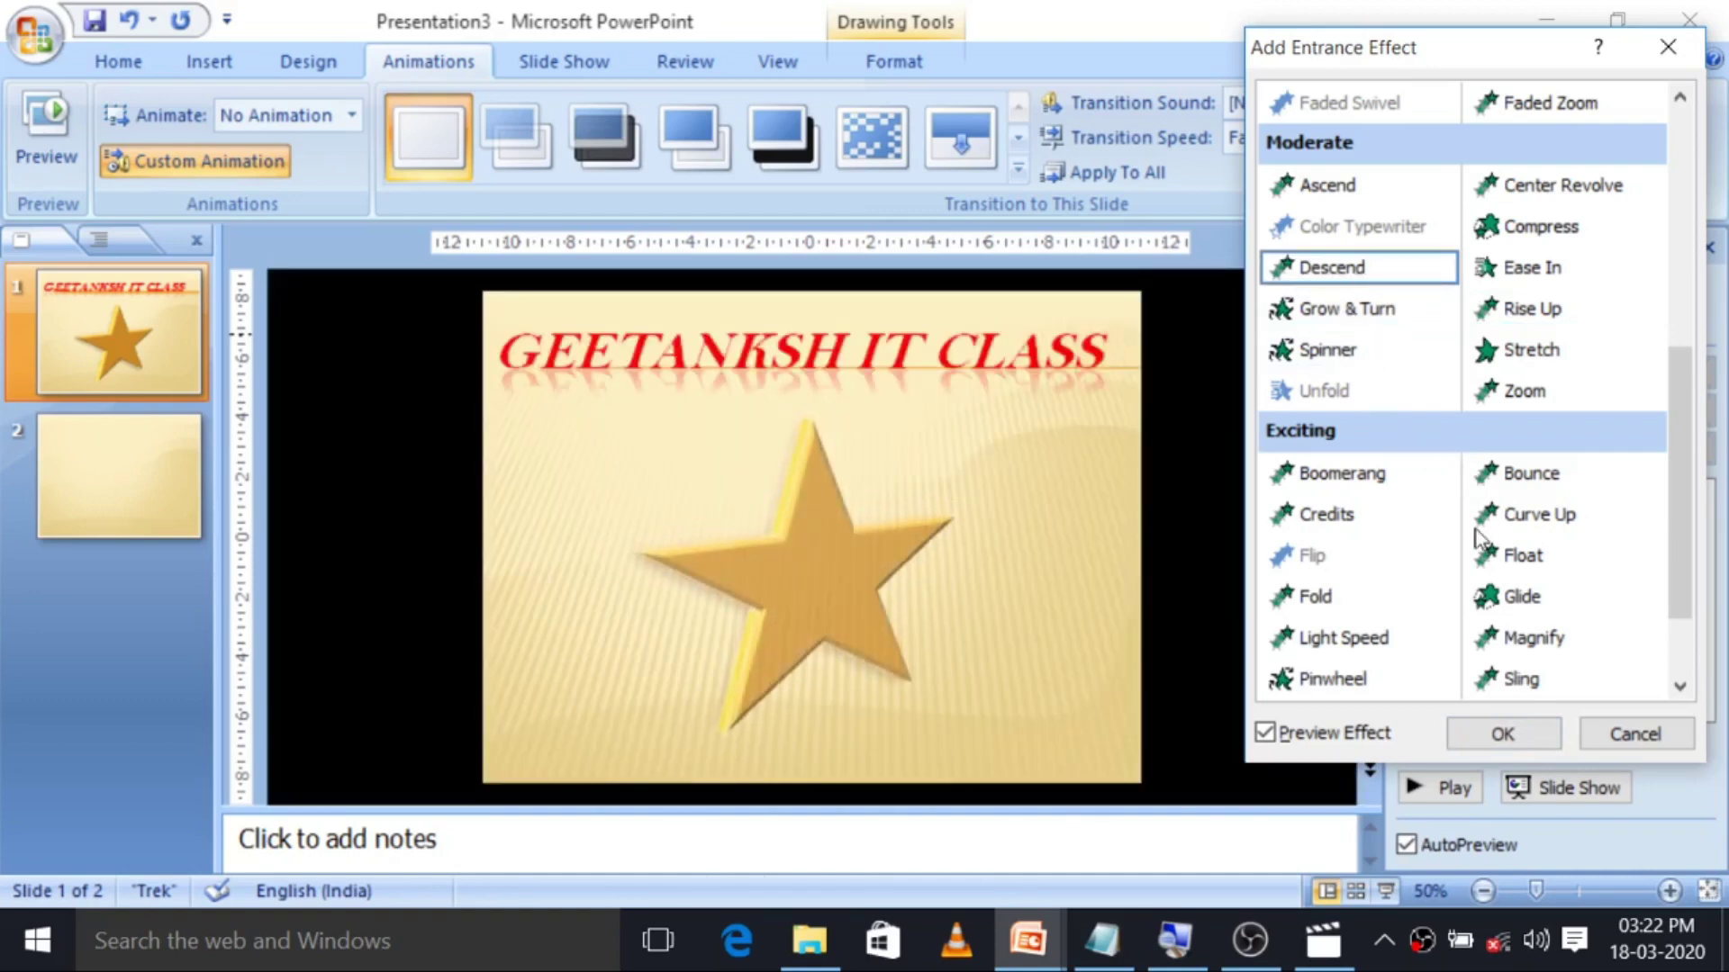
left_click_drag(1689, 375, 1696, 315)
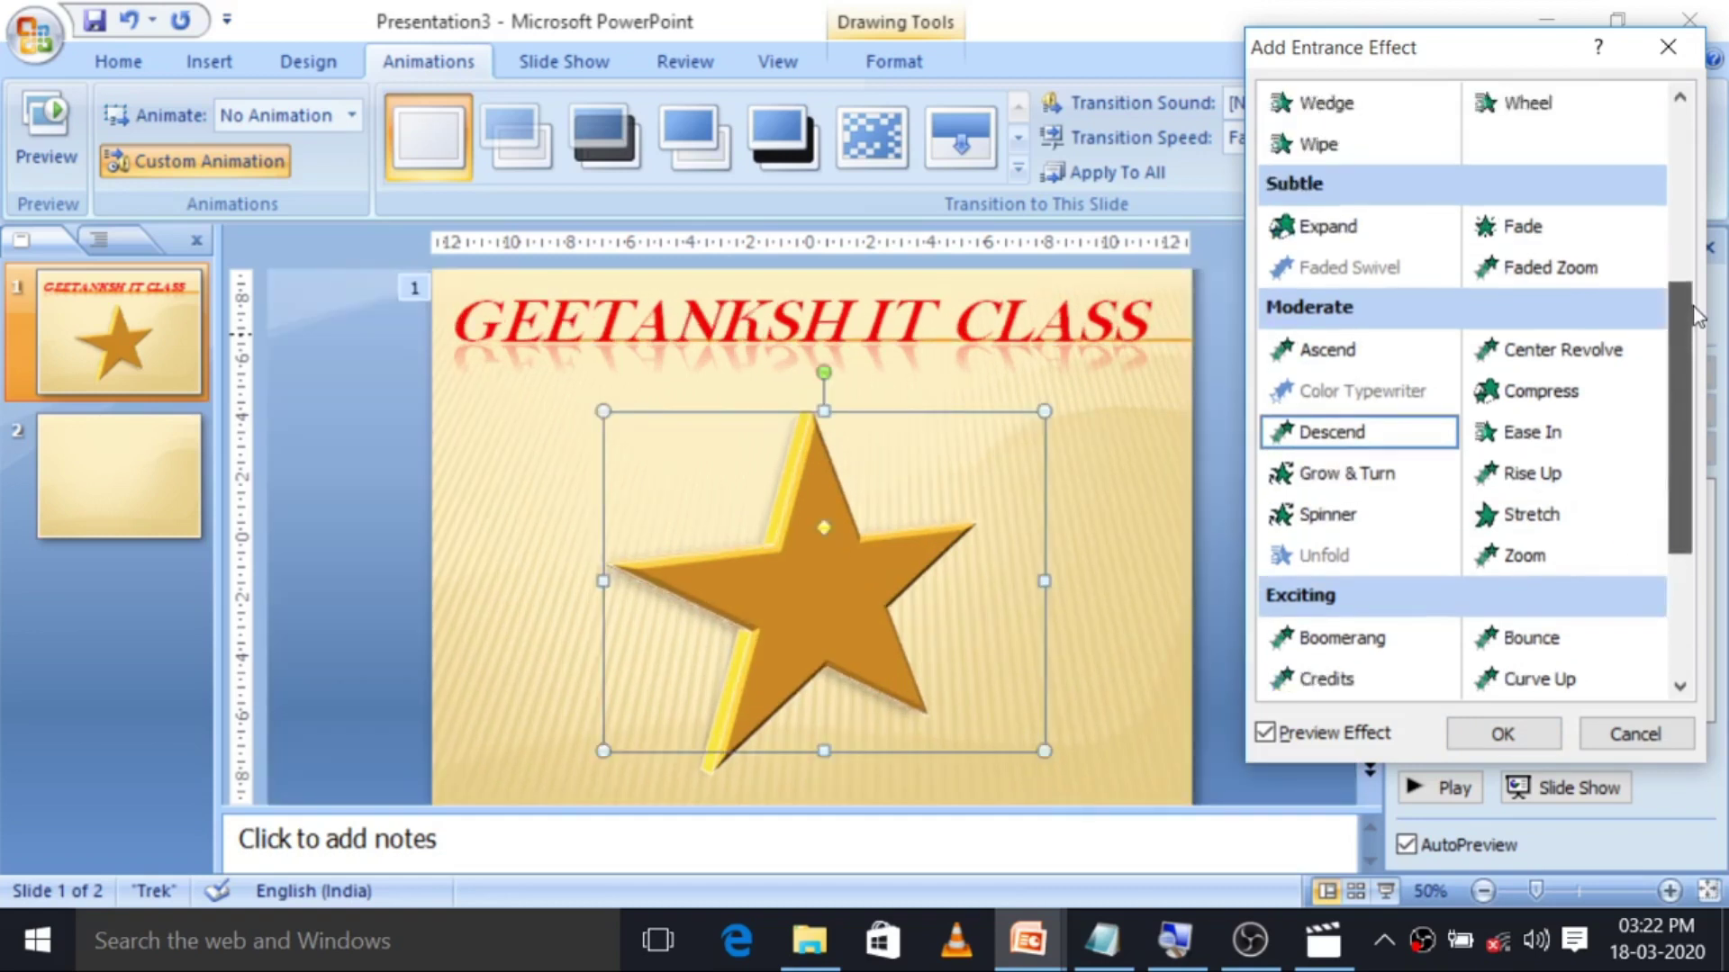
left_click(1574, 267)
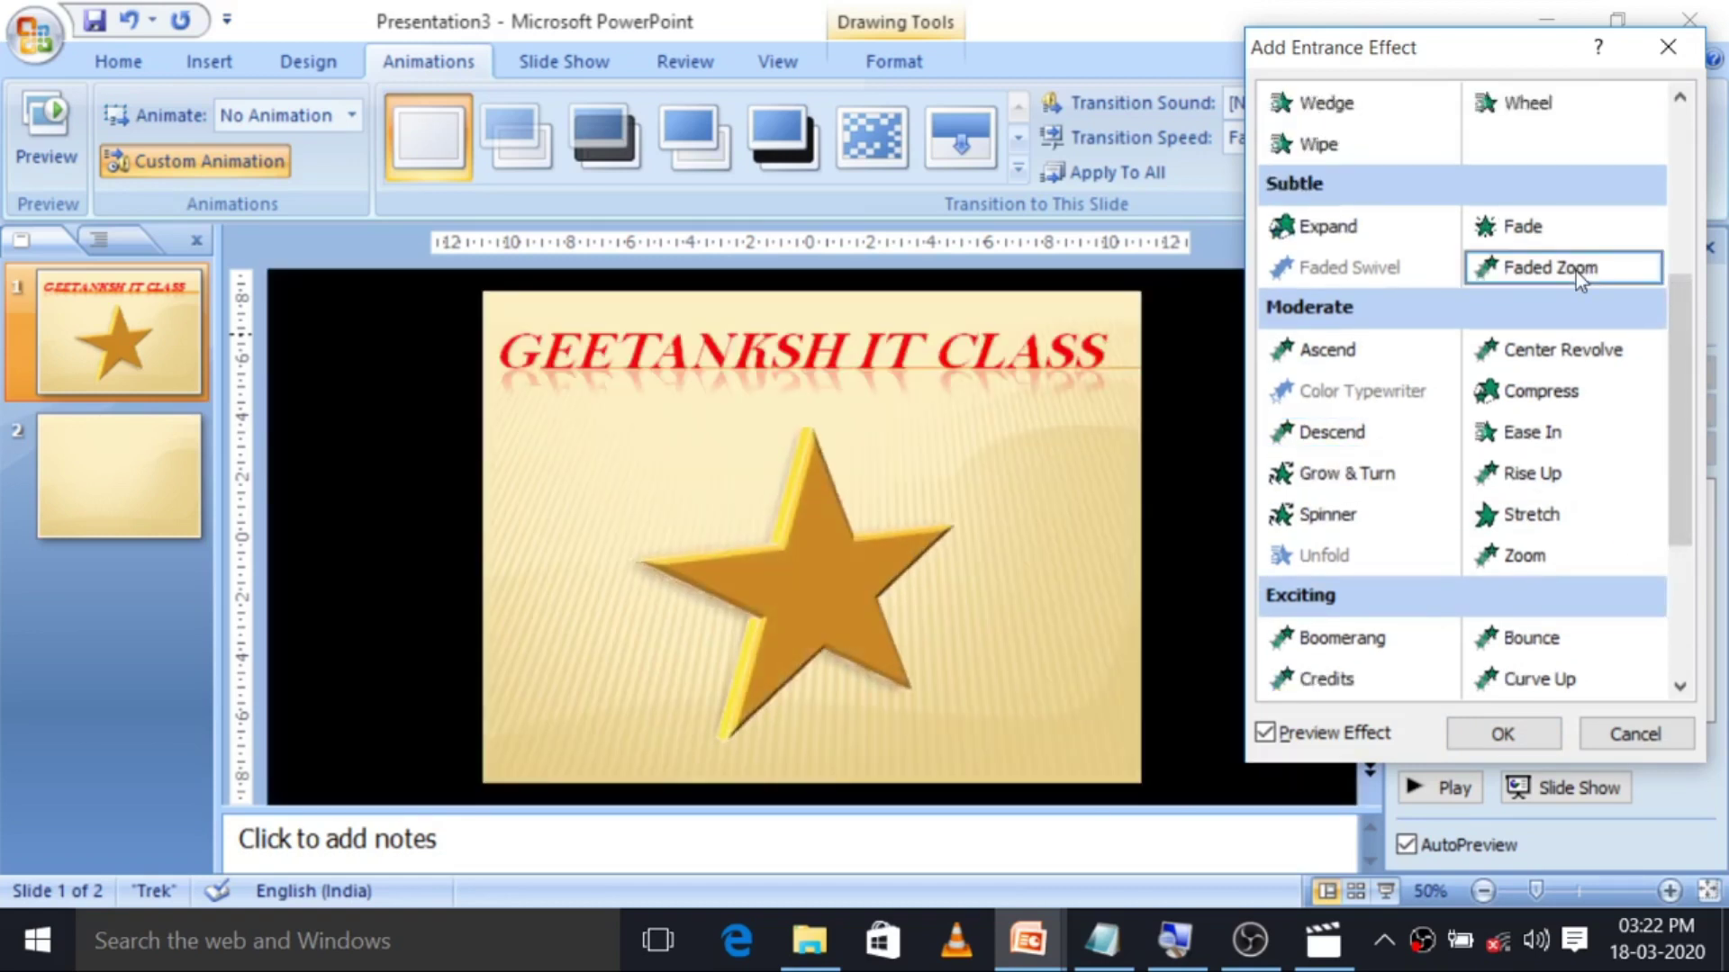
left_click(1547, 230)
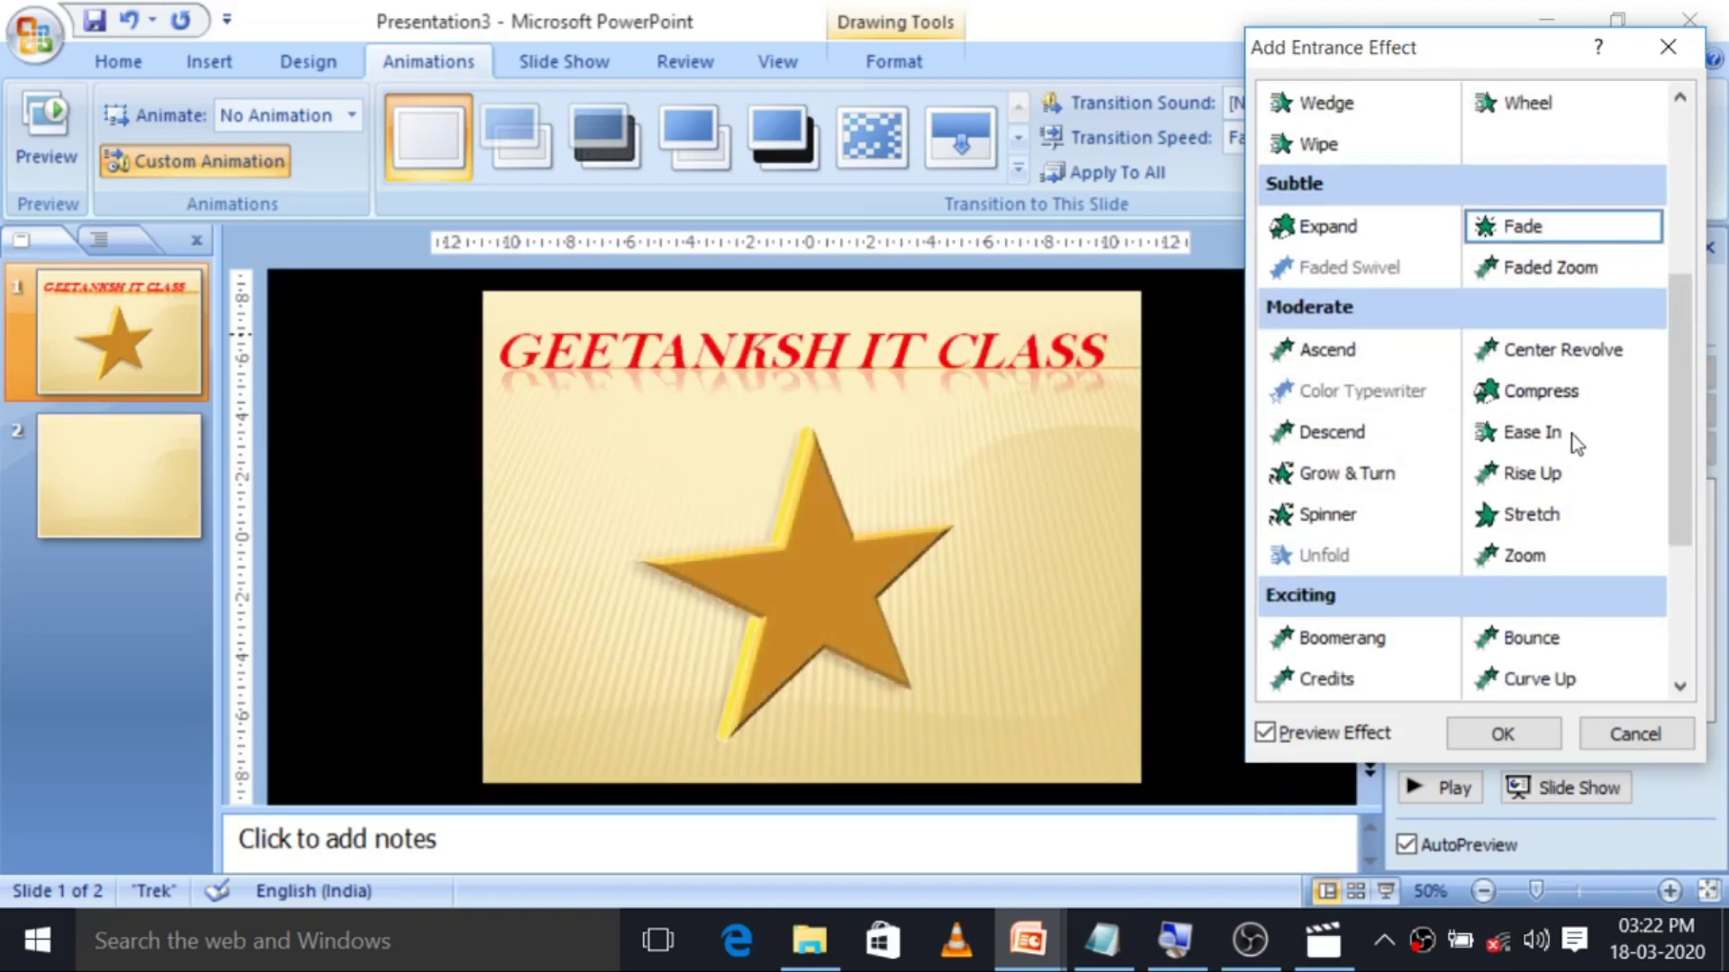
left_click(1531, 477)
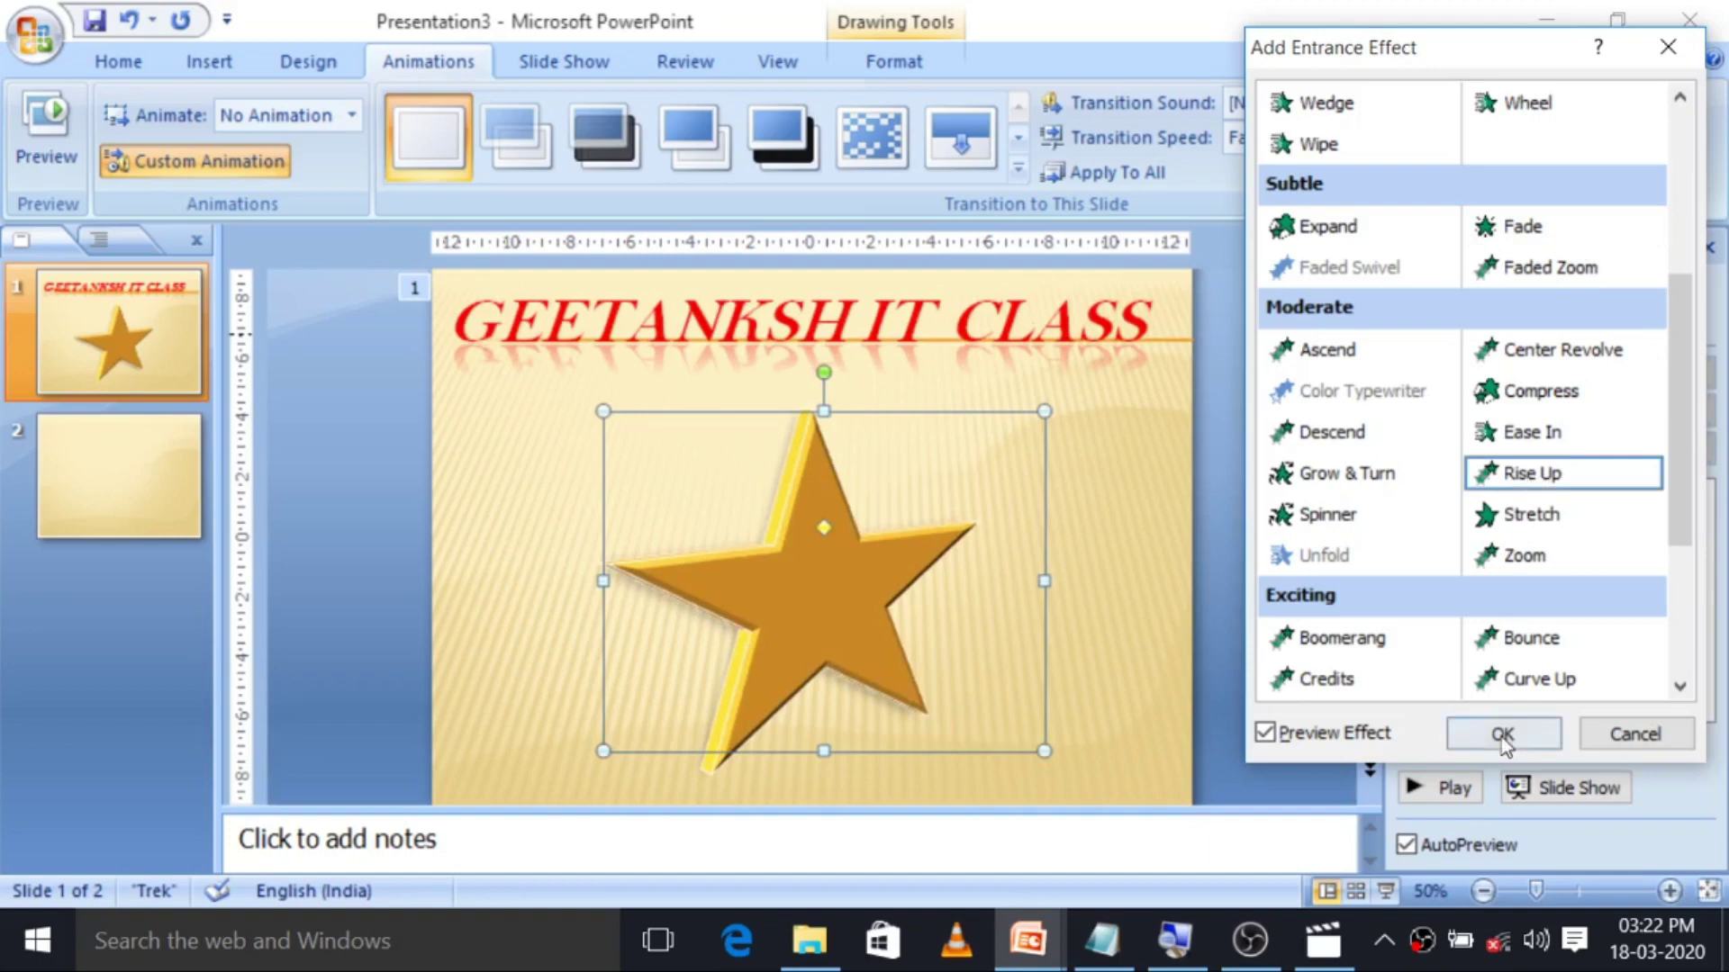
left_click(1502, 736)
Check the title and star animations, give slide 1 a cover transition, and open slide 2.
left_click(1495, 491)
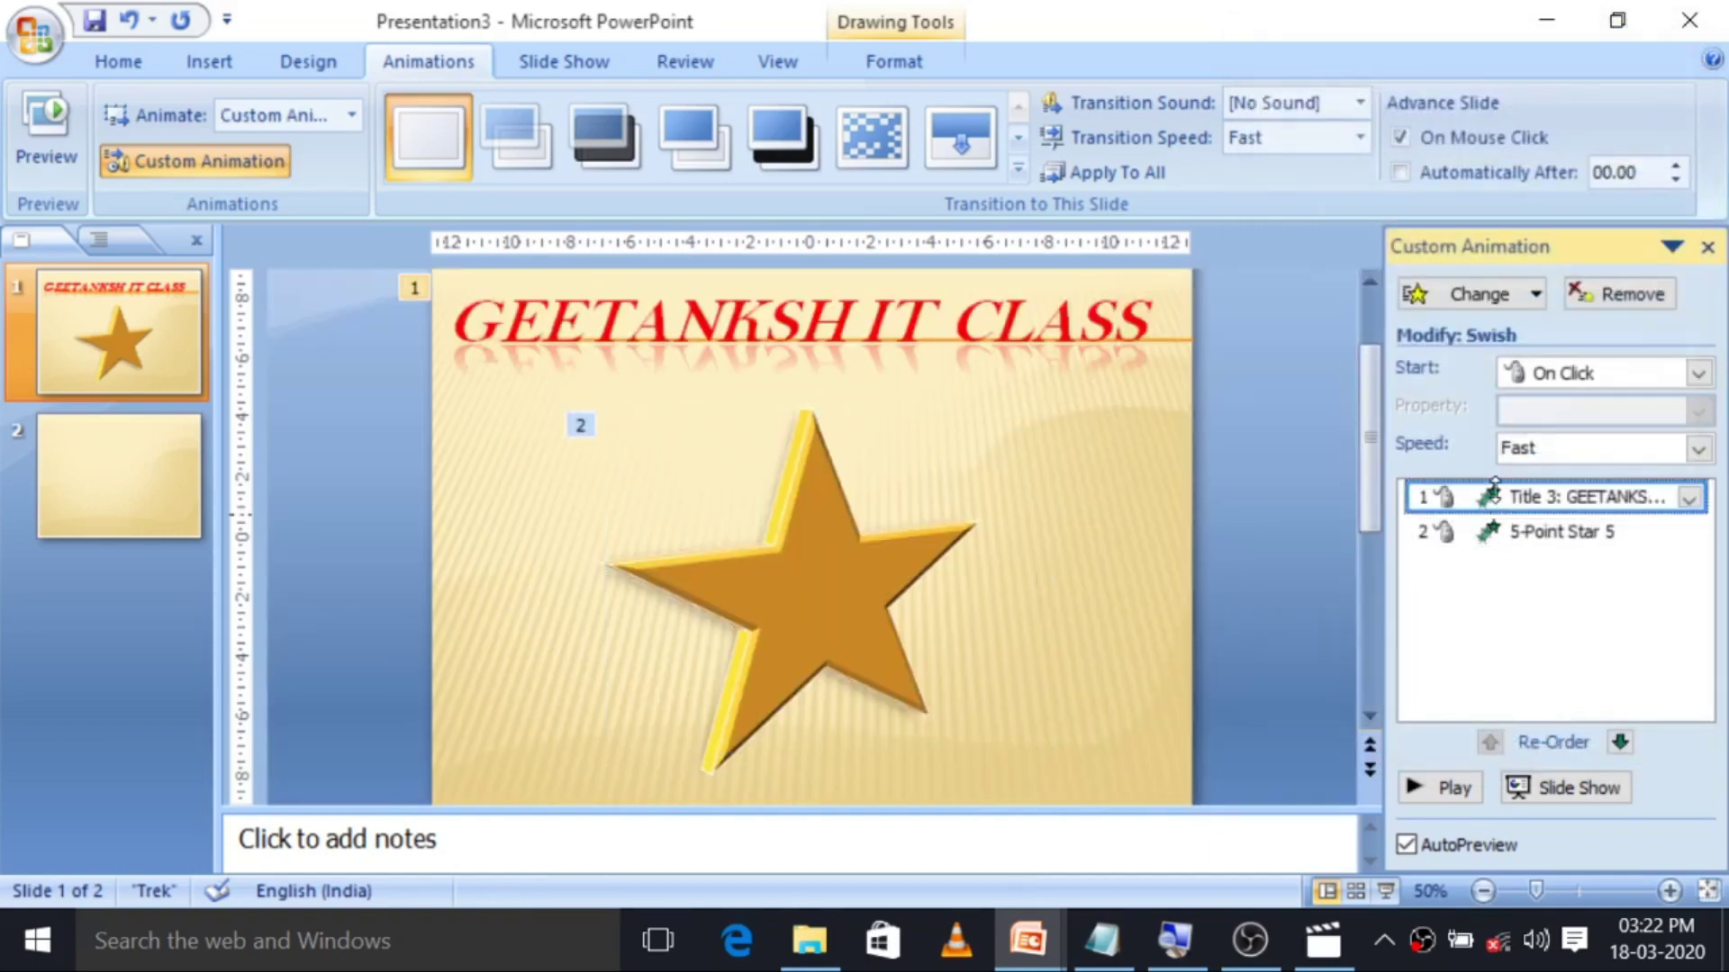
left_click(1499, 533)
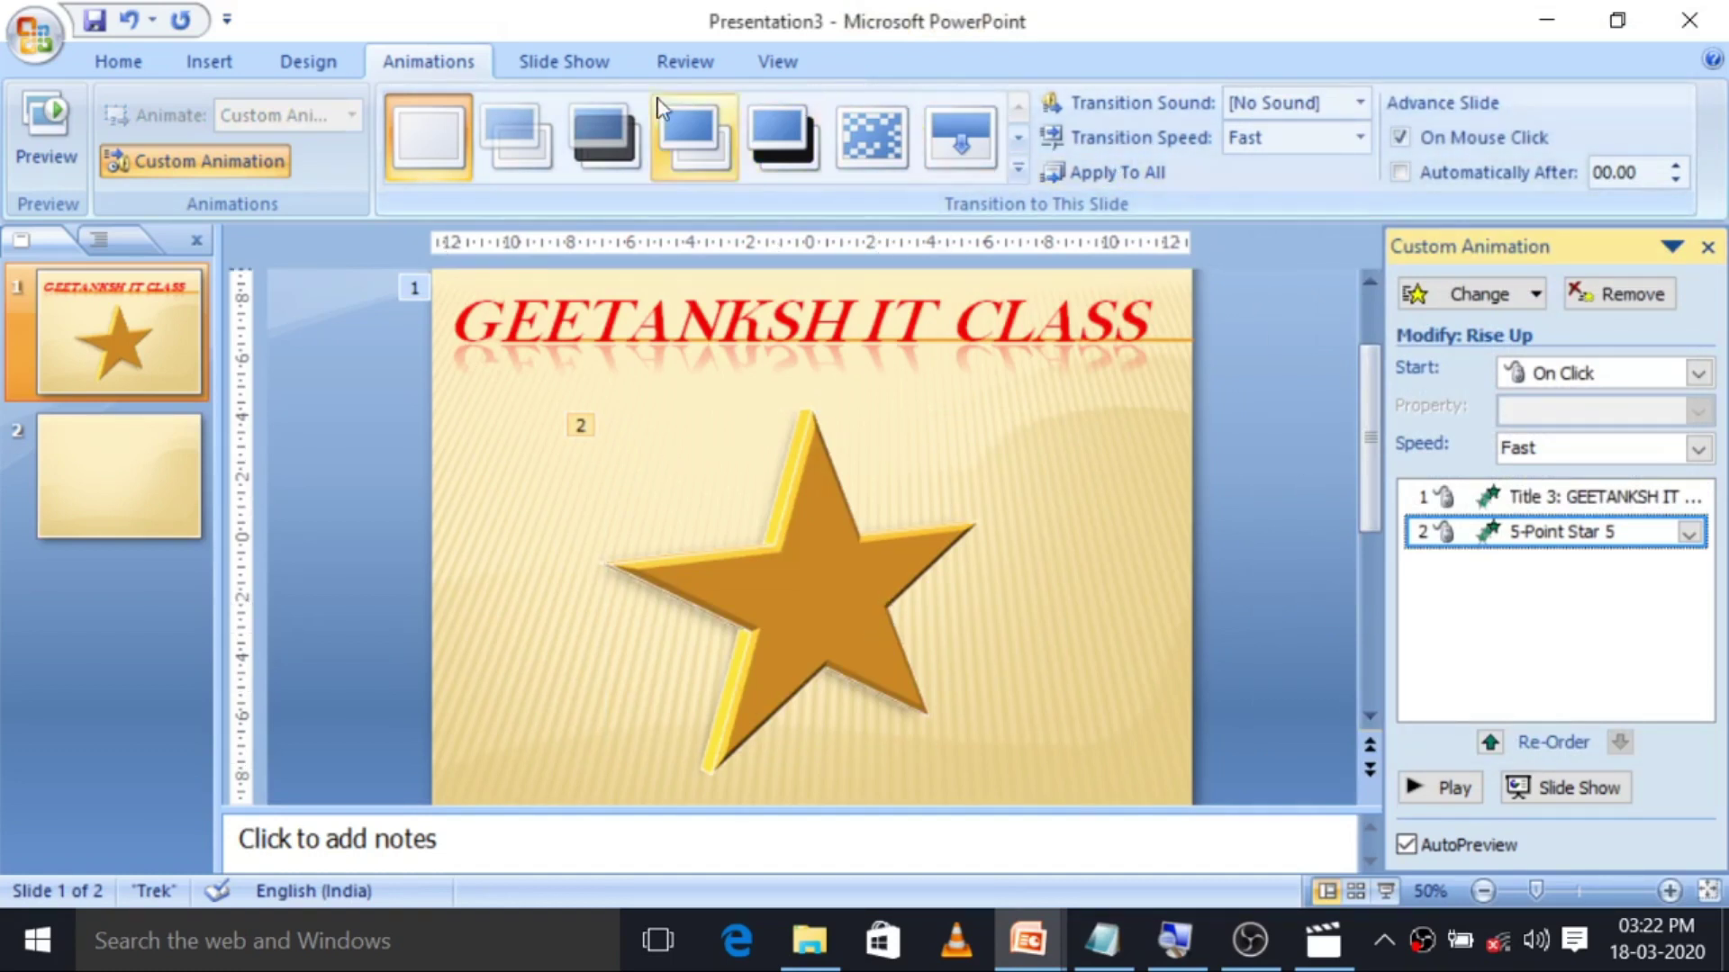
left_click(1019, 171)
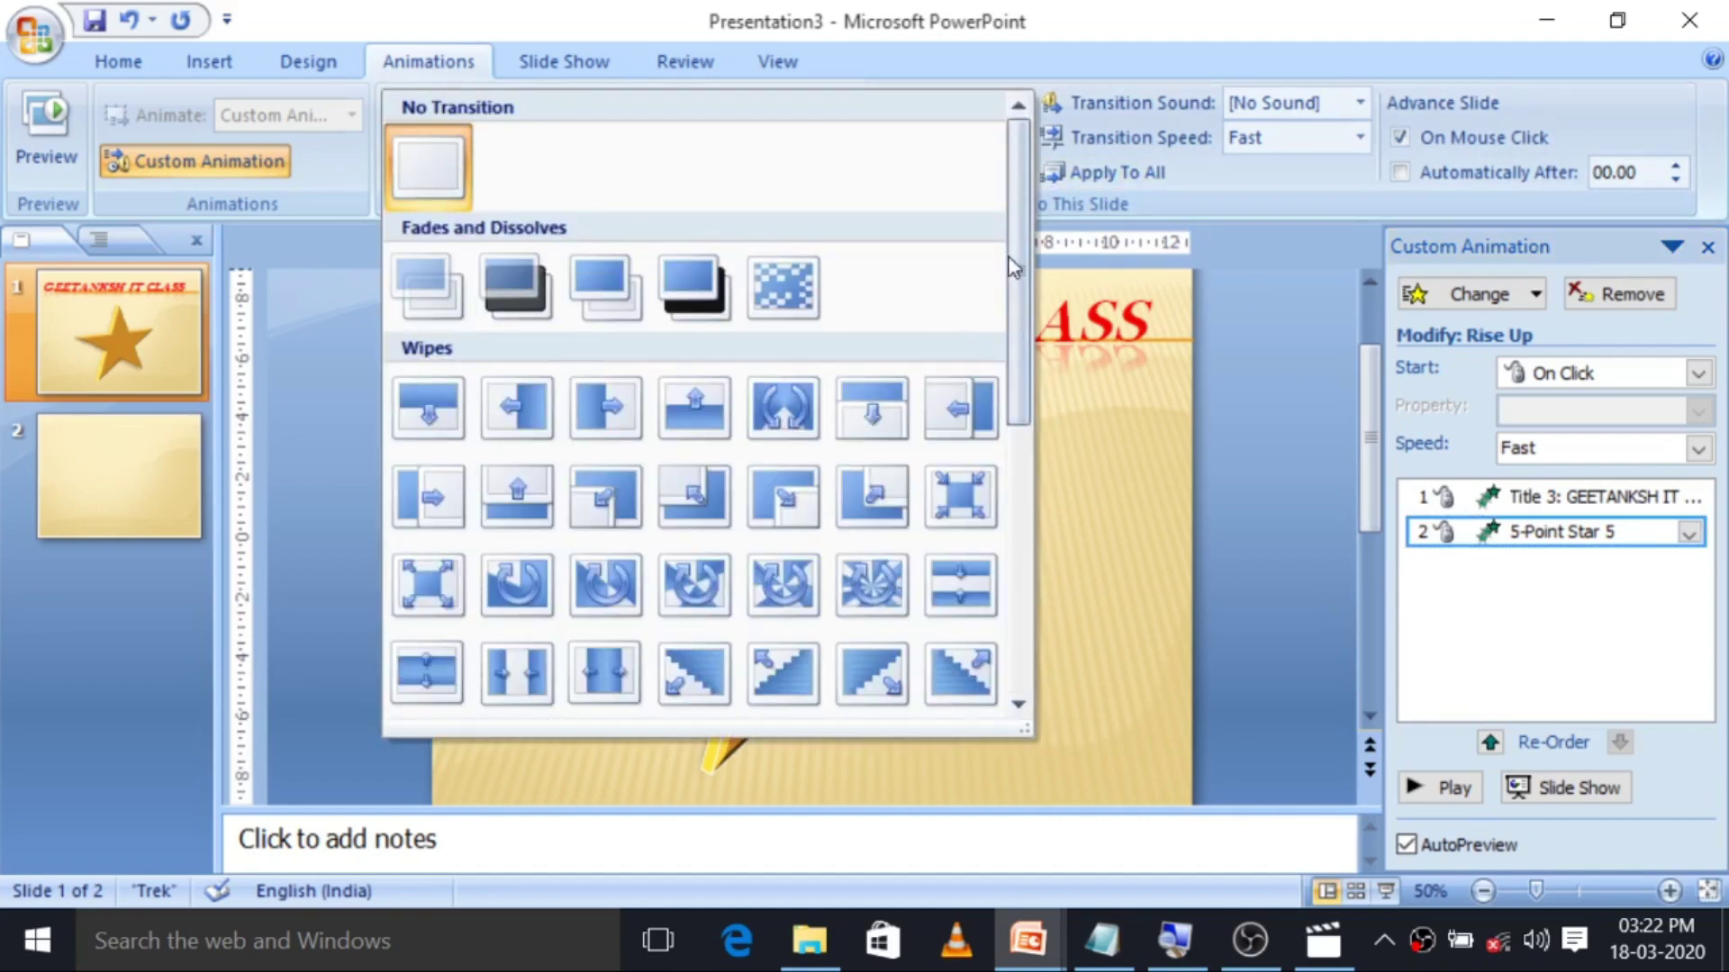
left_click_drag(1034, 247, 1031, 454)
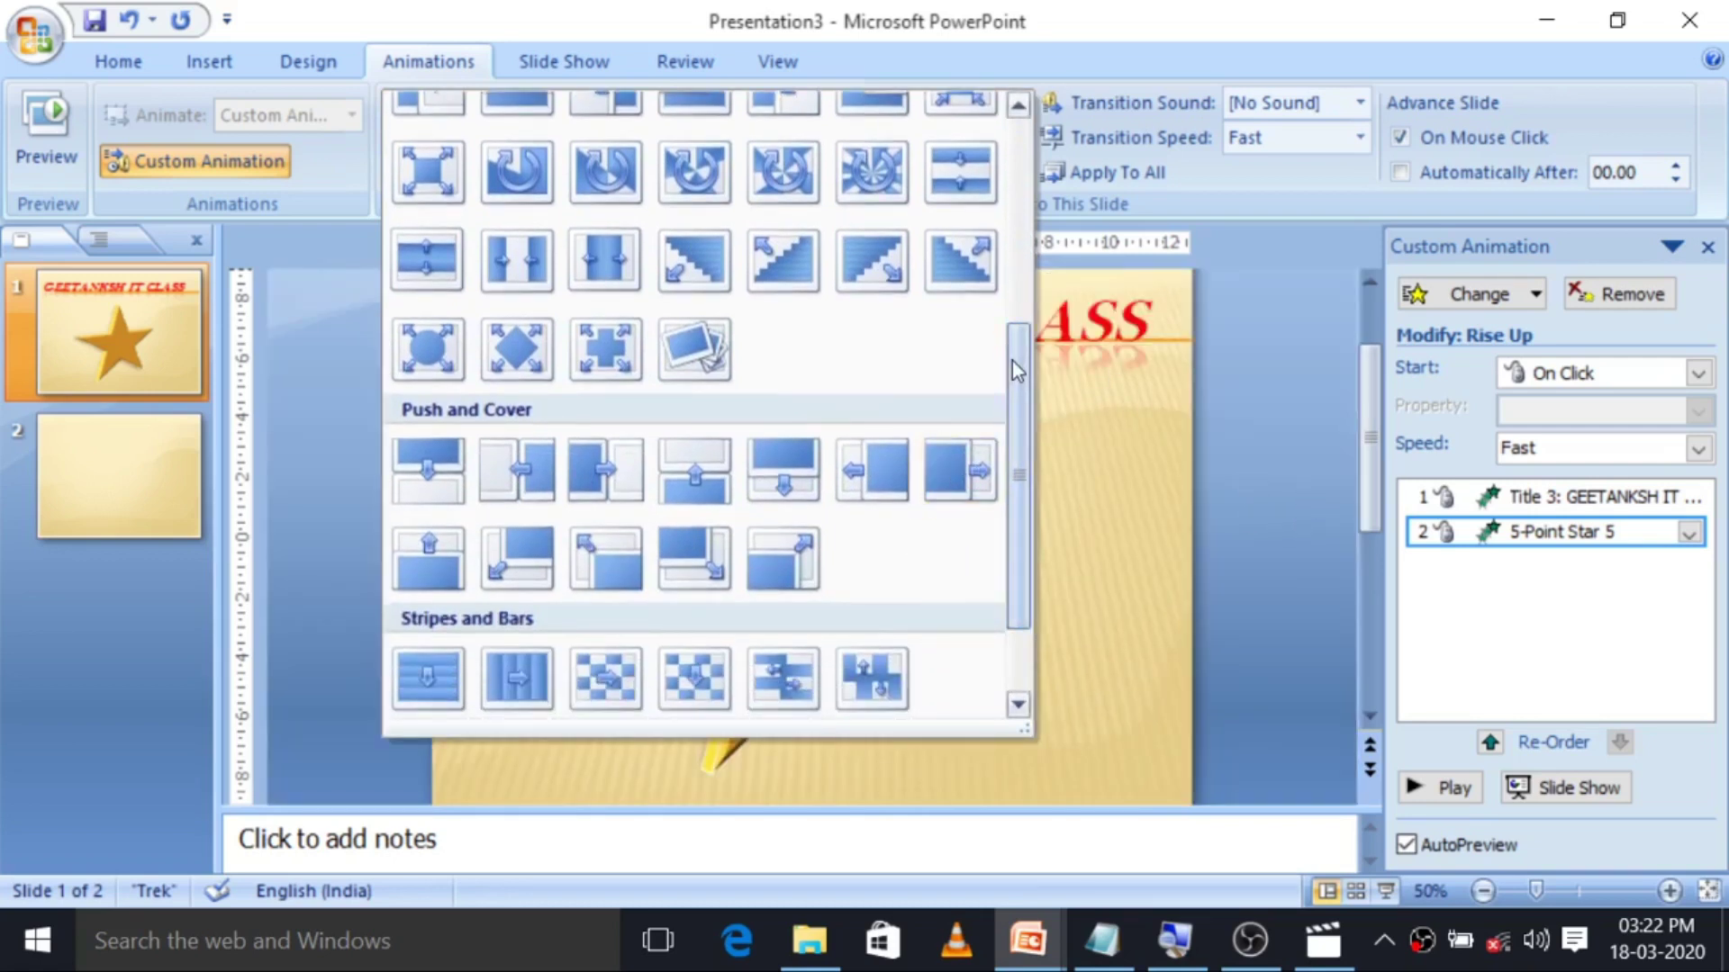
left_click_drag(1012, 364, 1028, 291)
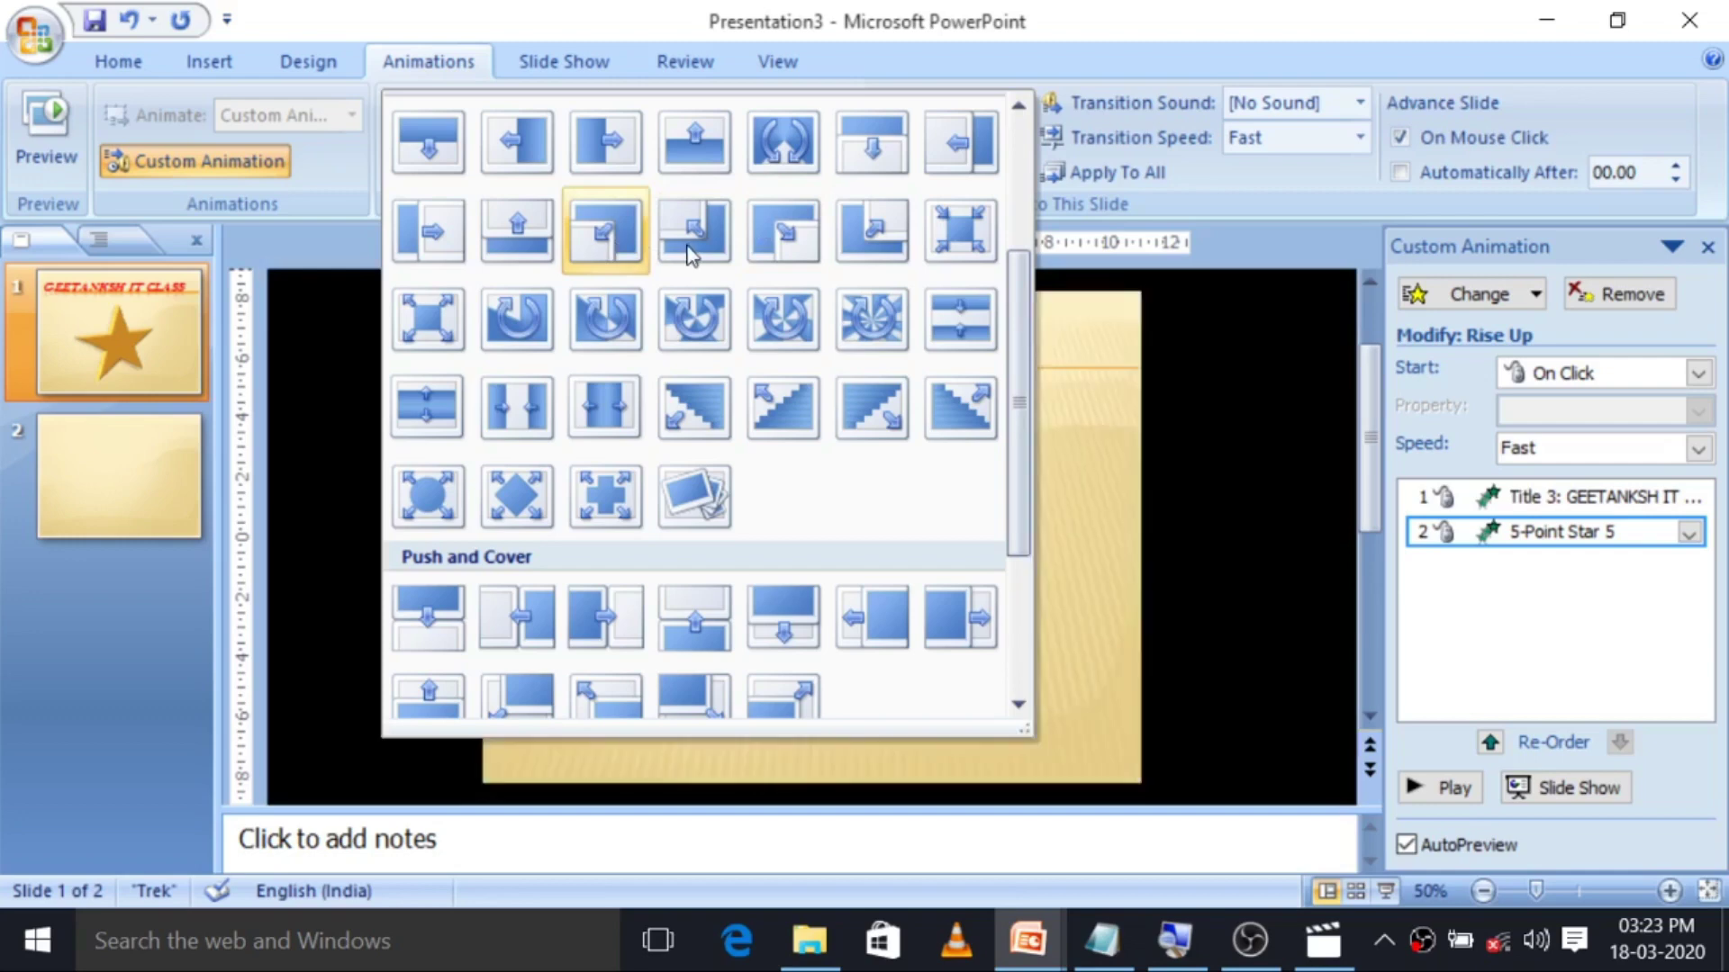
left_click(690, 253)
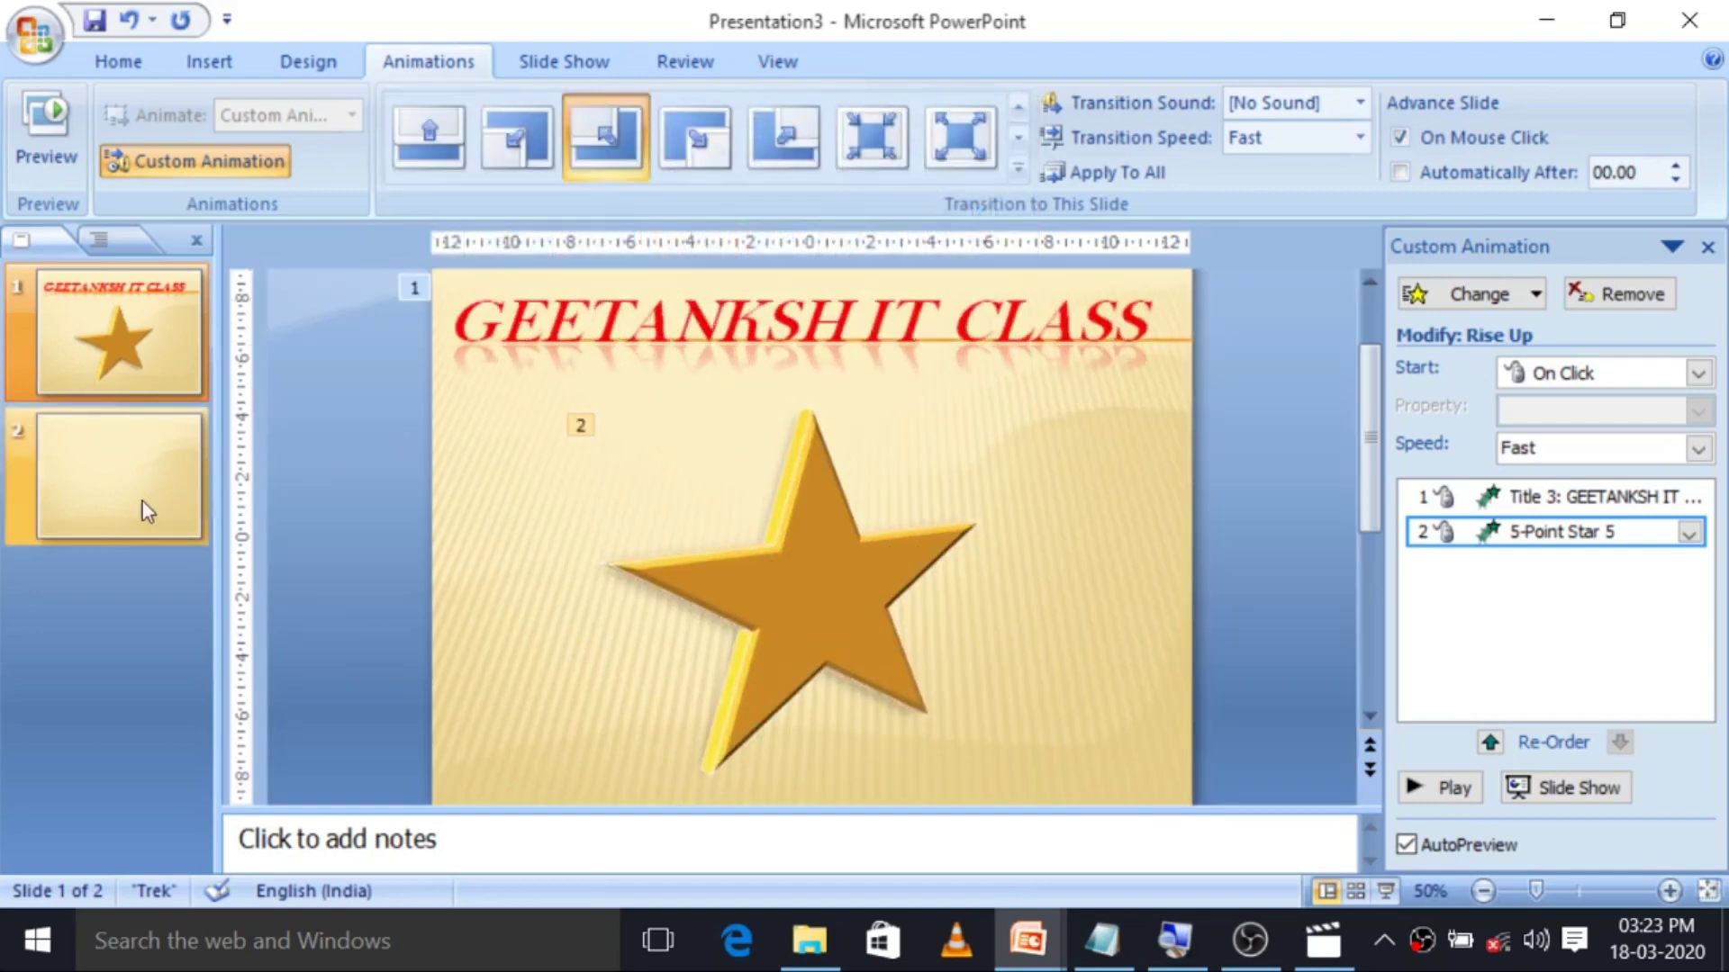
left_click(143, 501)
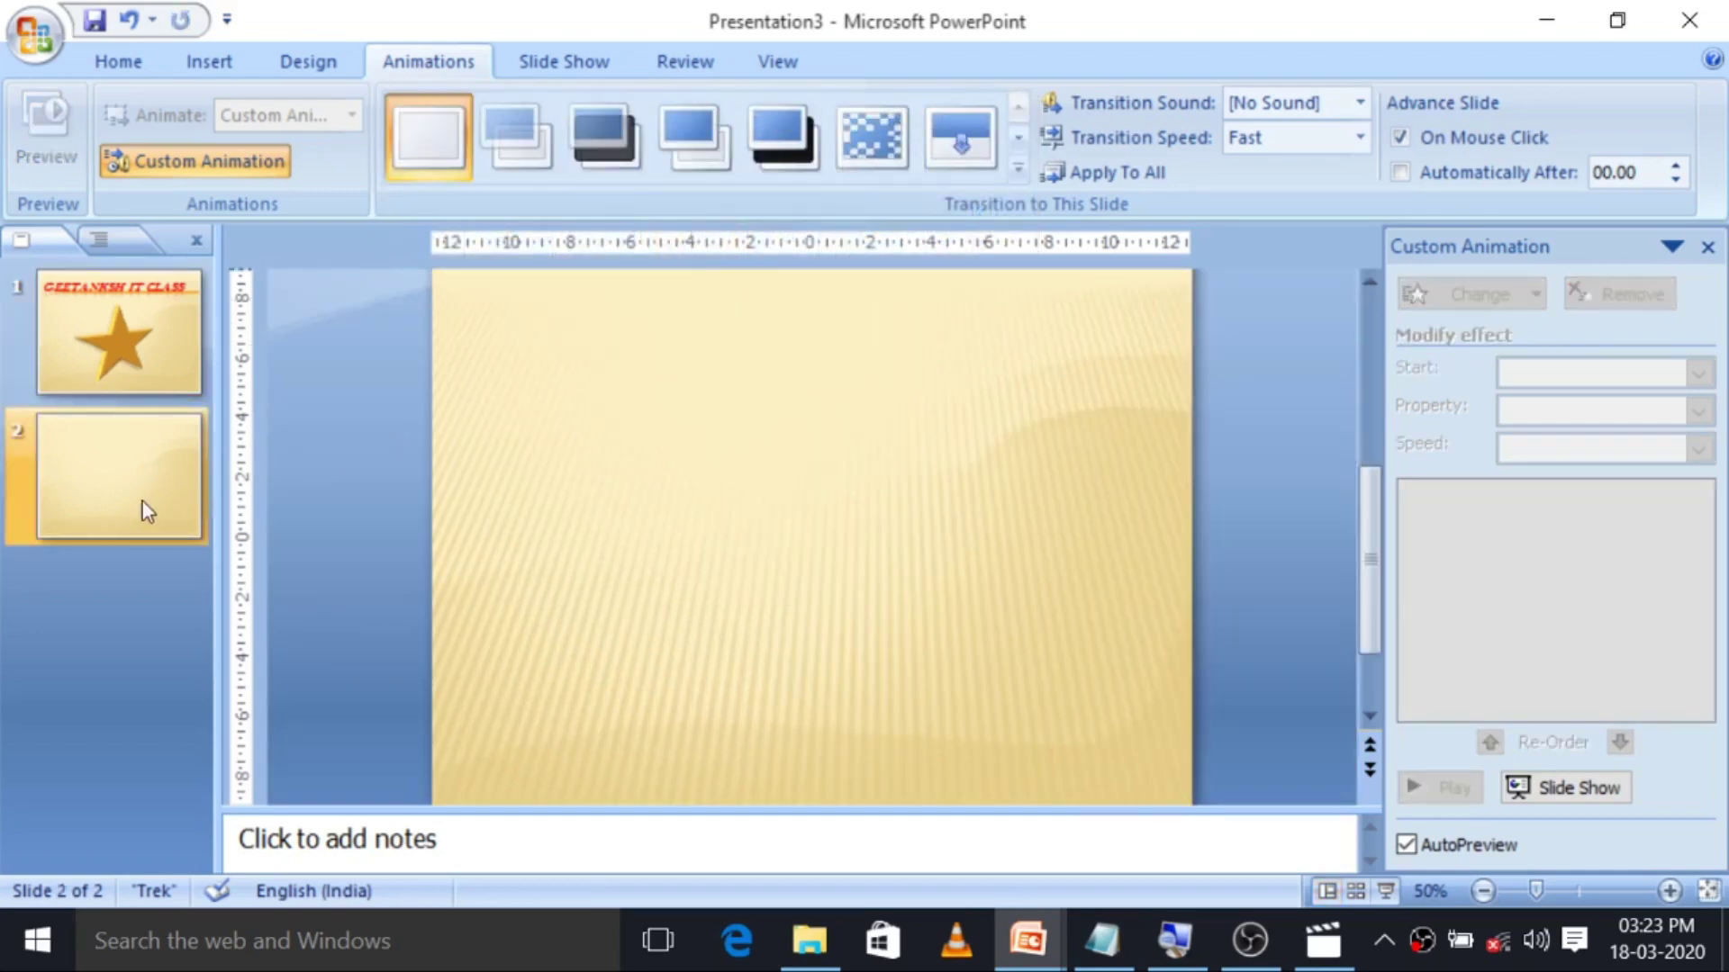
Give slide 2 a wipe-style transition from the transition gallery.
left_click(1018, 168)
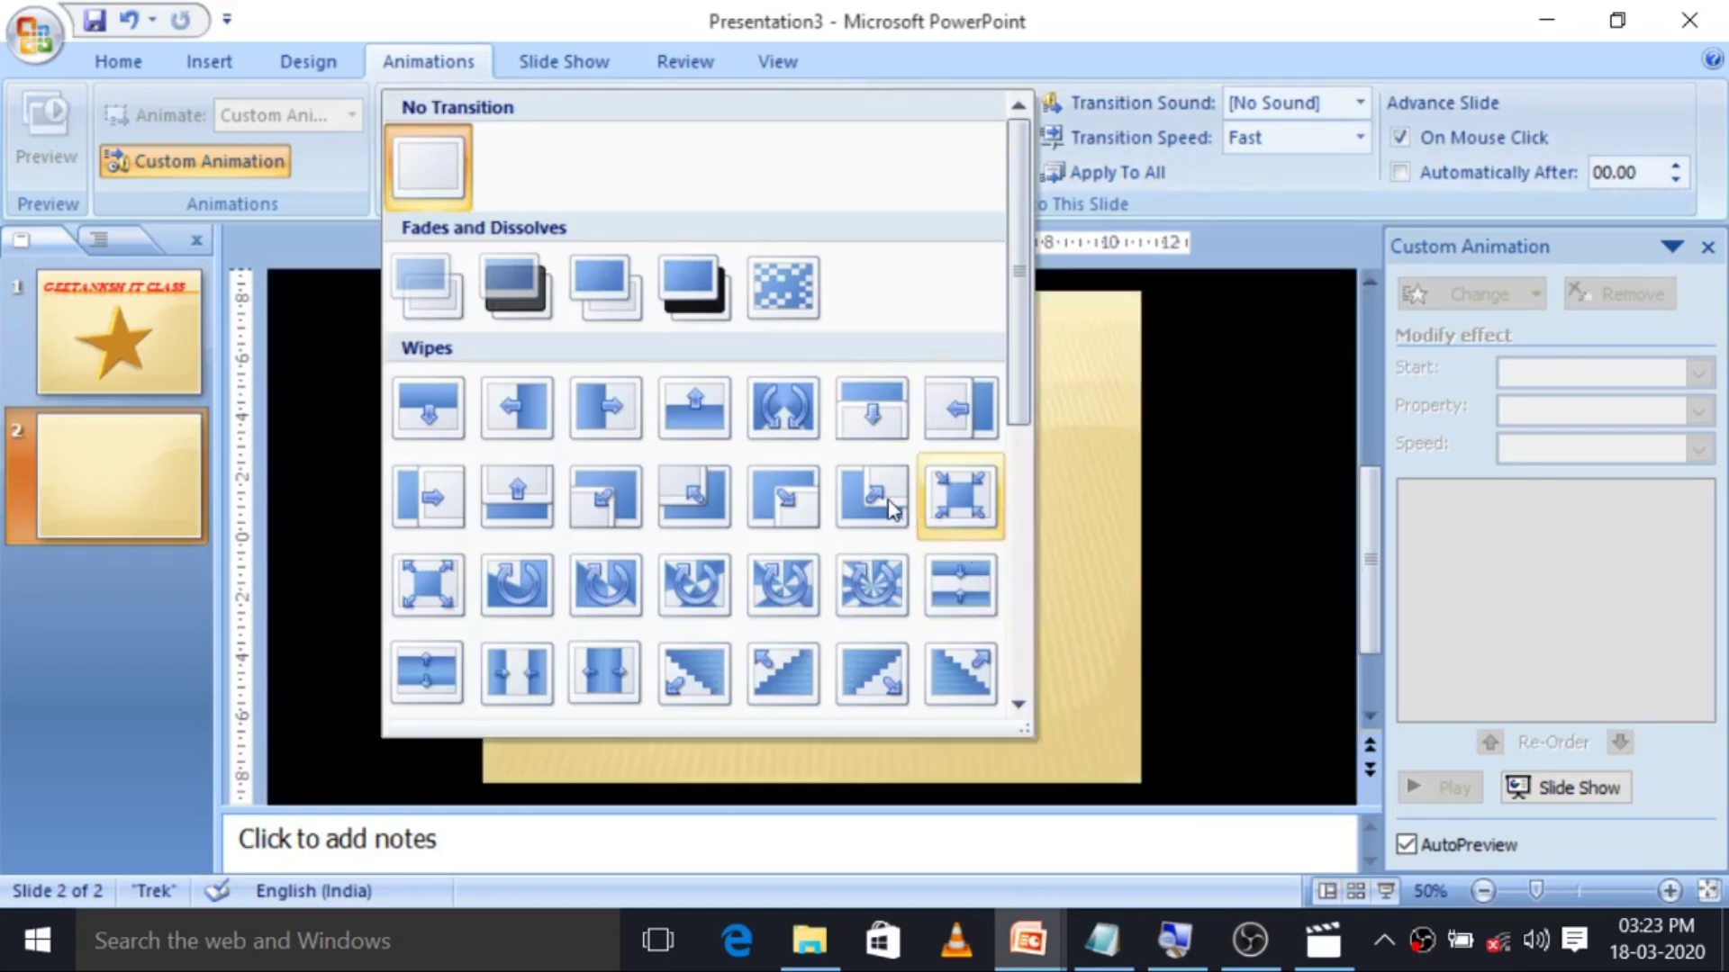
left_click(890, 506)
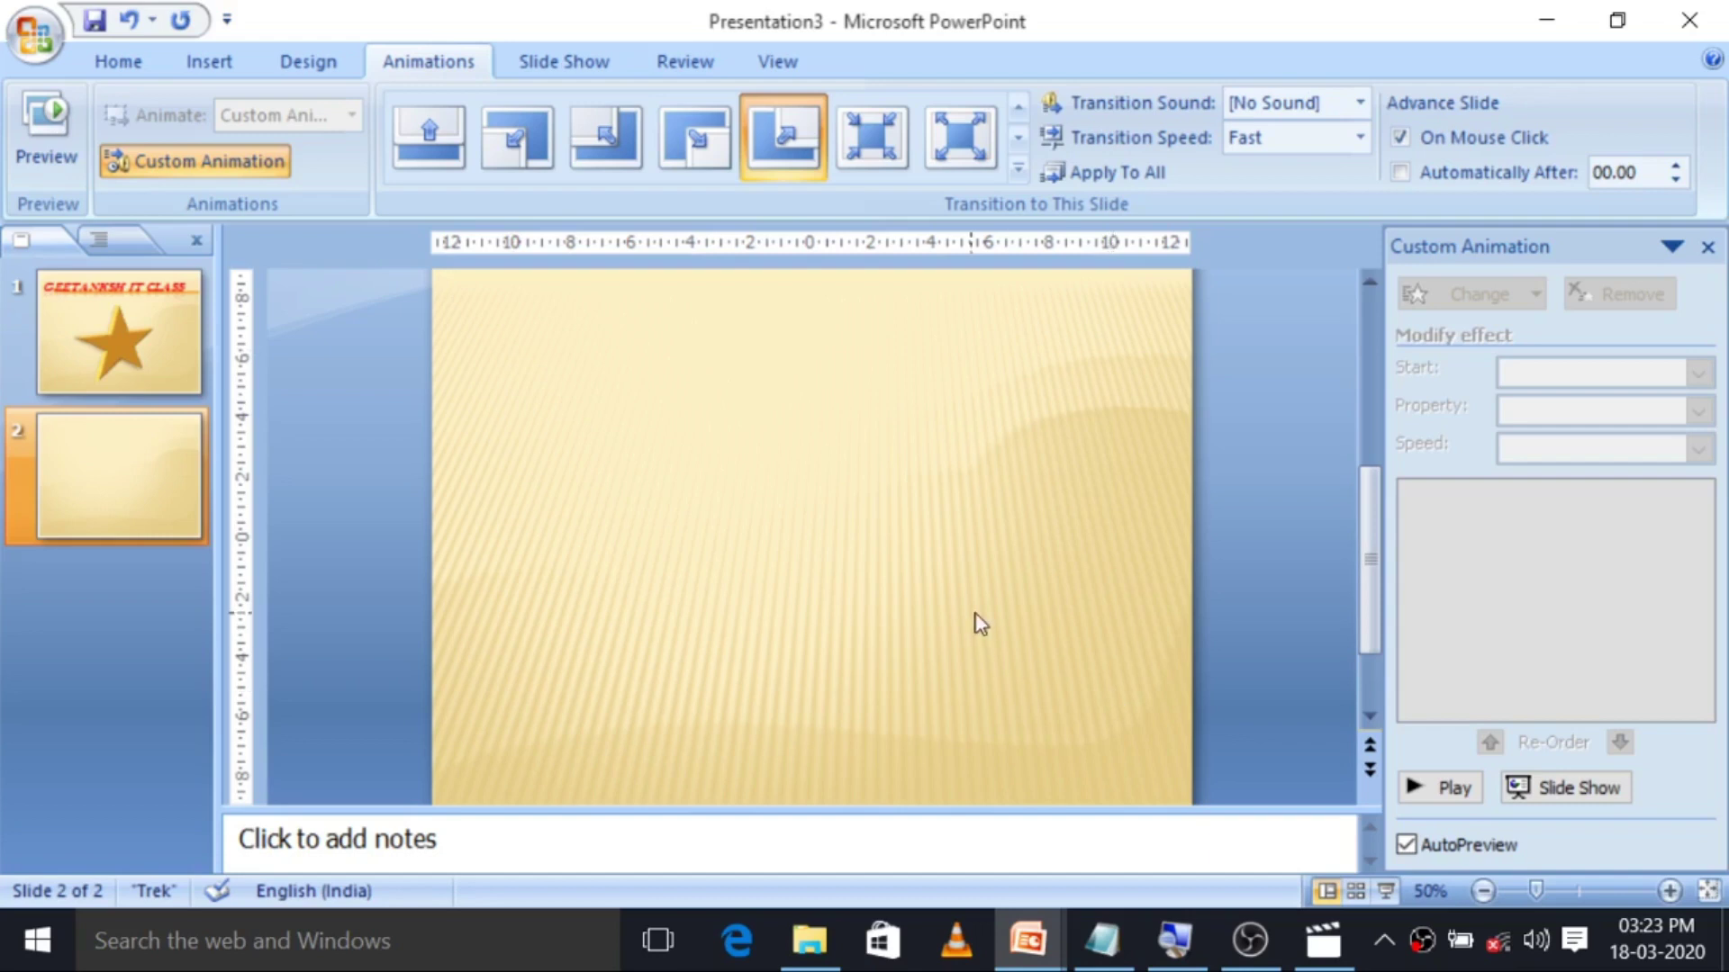
left_click(118, 62)
Draw a text box on slide 2 and type 'PowerPoint'.
left_click(212, 65)
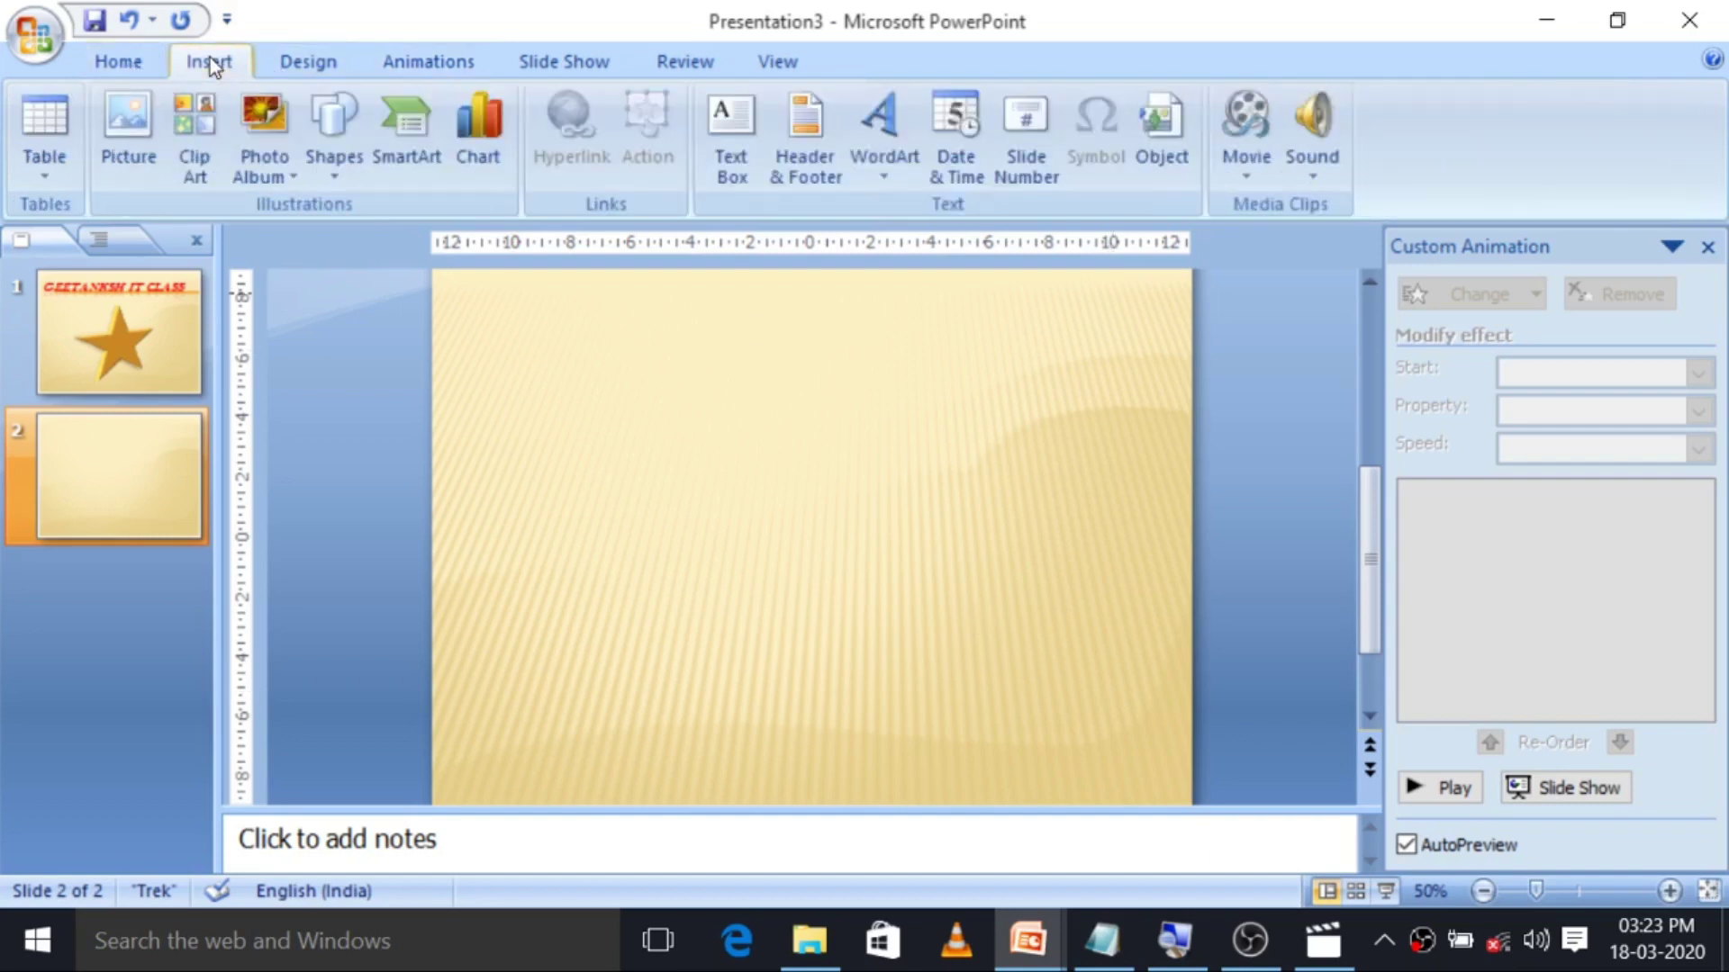
left_click(730, 135)
left_click_drag(583, 406, 968, 675)
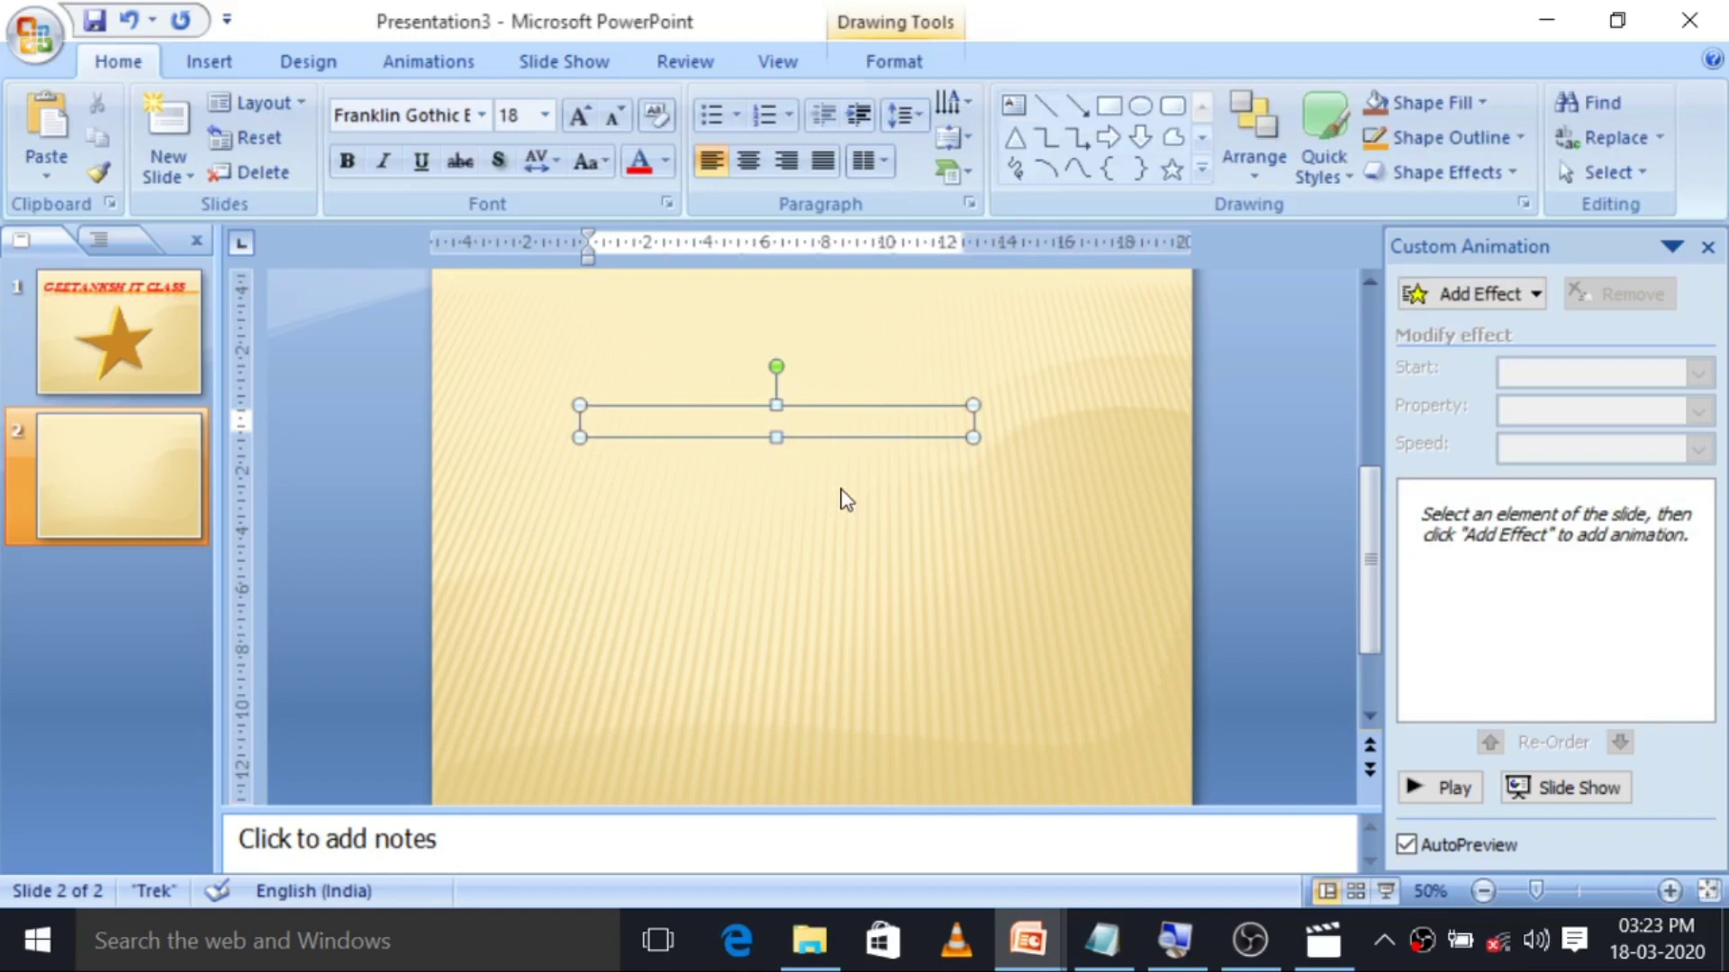
type("Power")
type("P")
type("oint")
Enlarge the 'PowerPoint' text to 72 pt and make it red and bold.
left_click(576, 121)
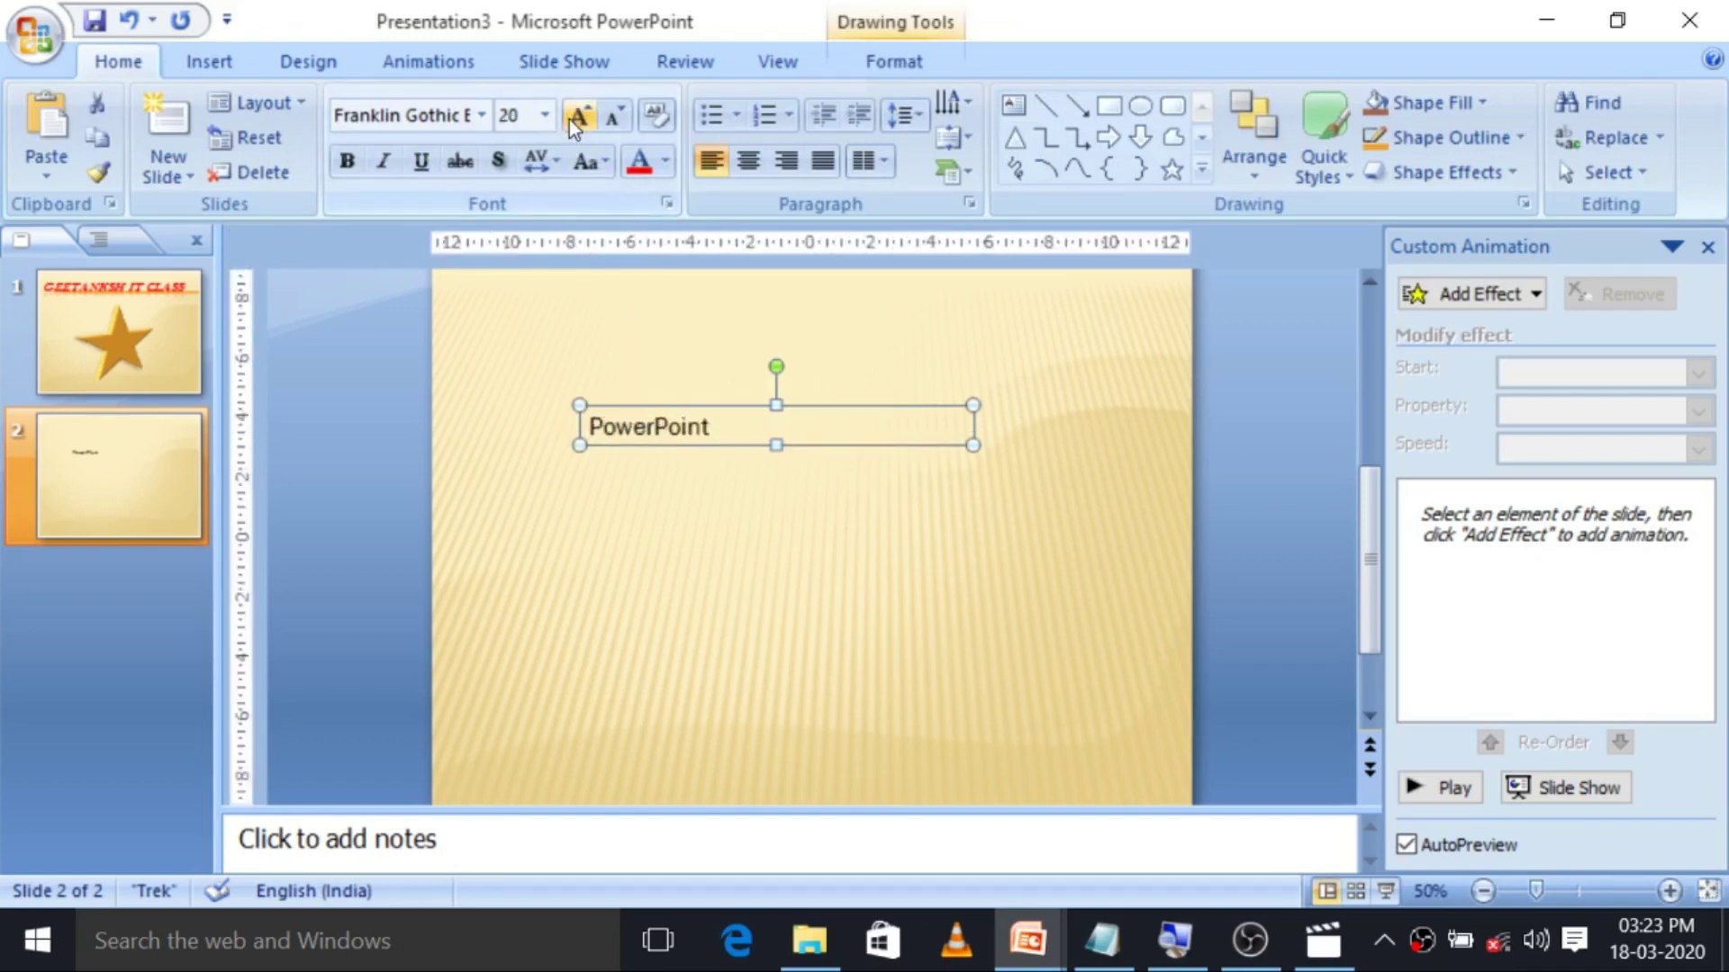
left_click(577, 121)
left_click(576, 121)
left_click(577, 121)
triple_click(576, 117)
triple_click(577, 117)
double_click(576, 117)
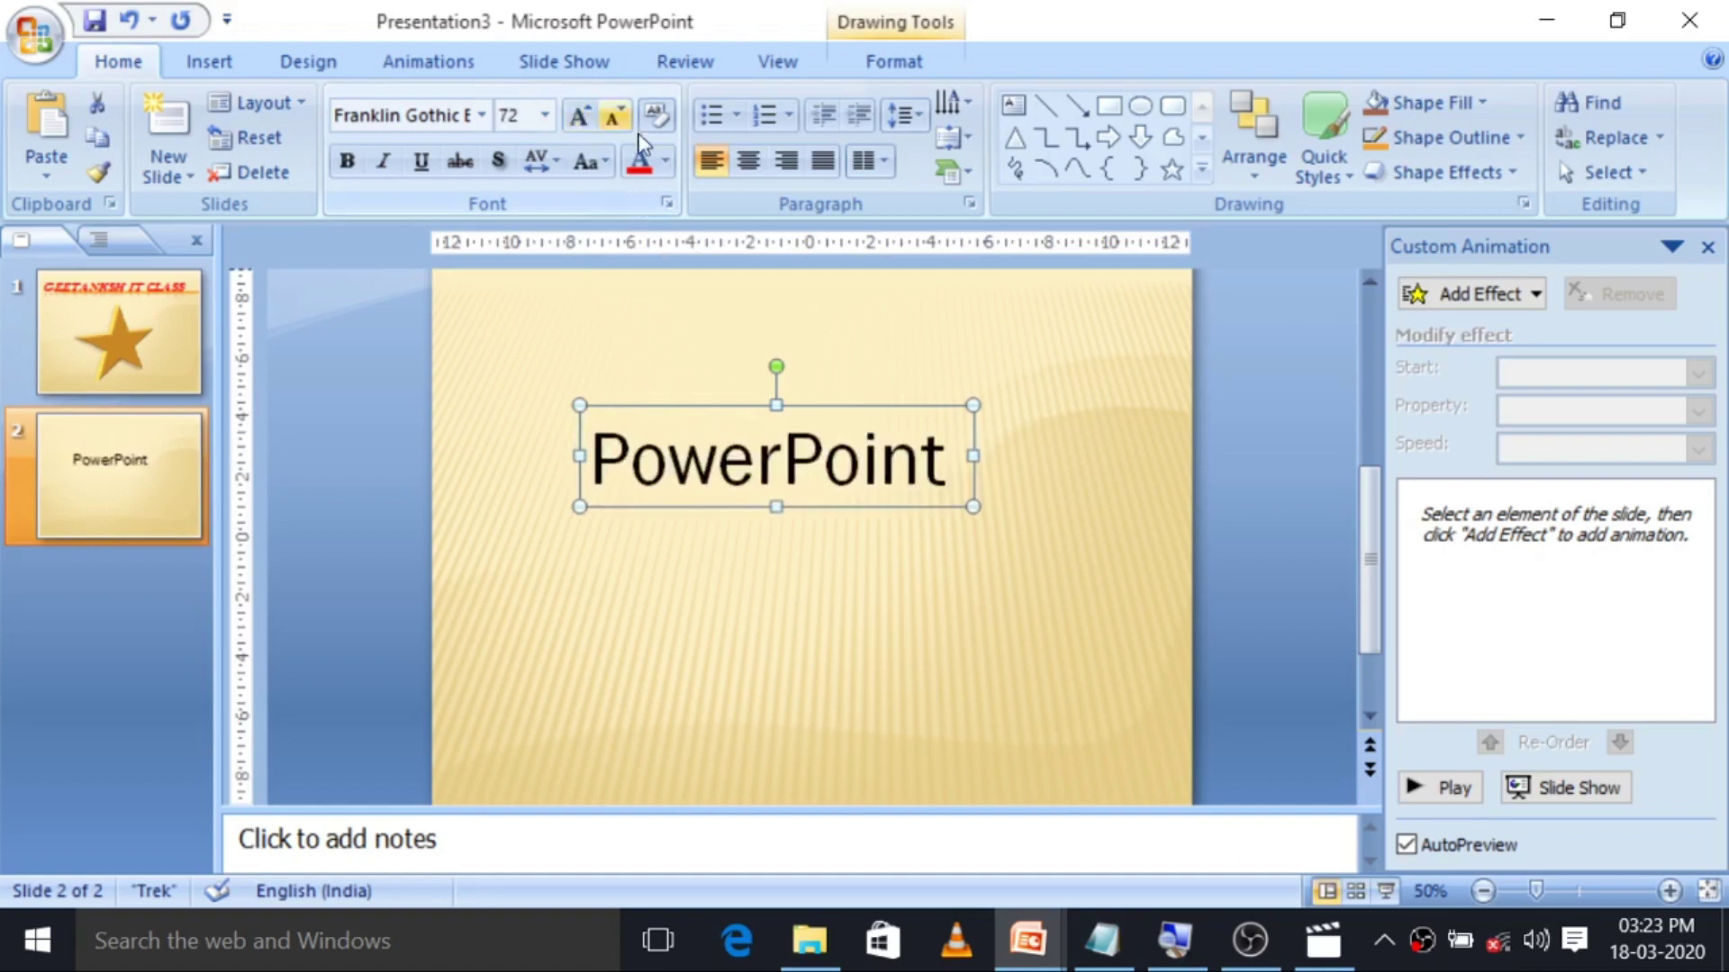
left_click(641, 163)
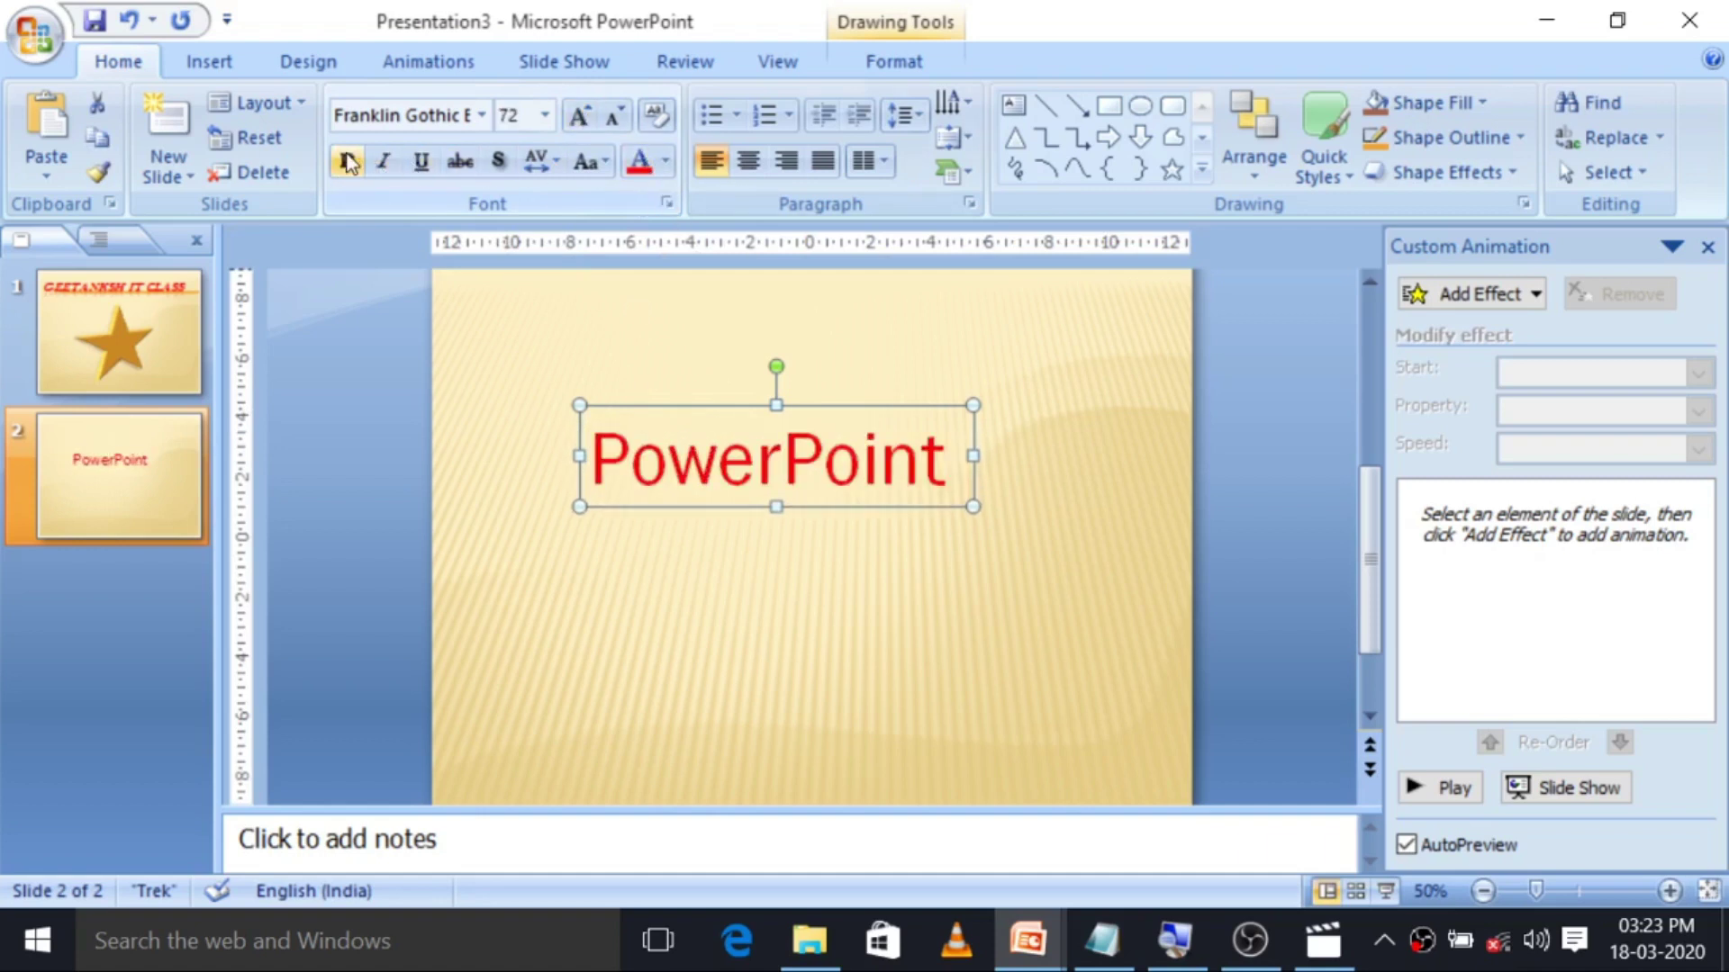
left_click(348, 162)
Set the text in Bernard MT Condensed and grow it to 96 pt.
left_click(483, 115)
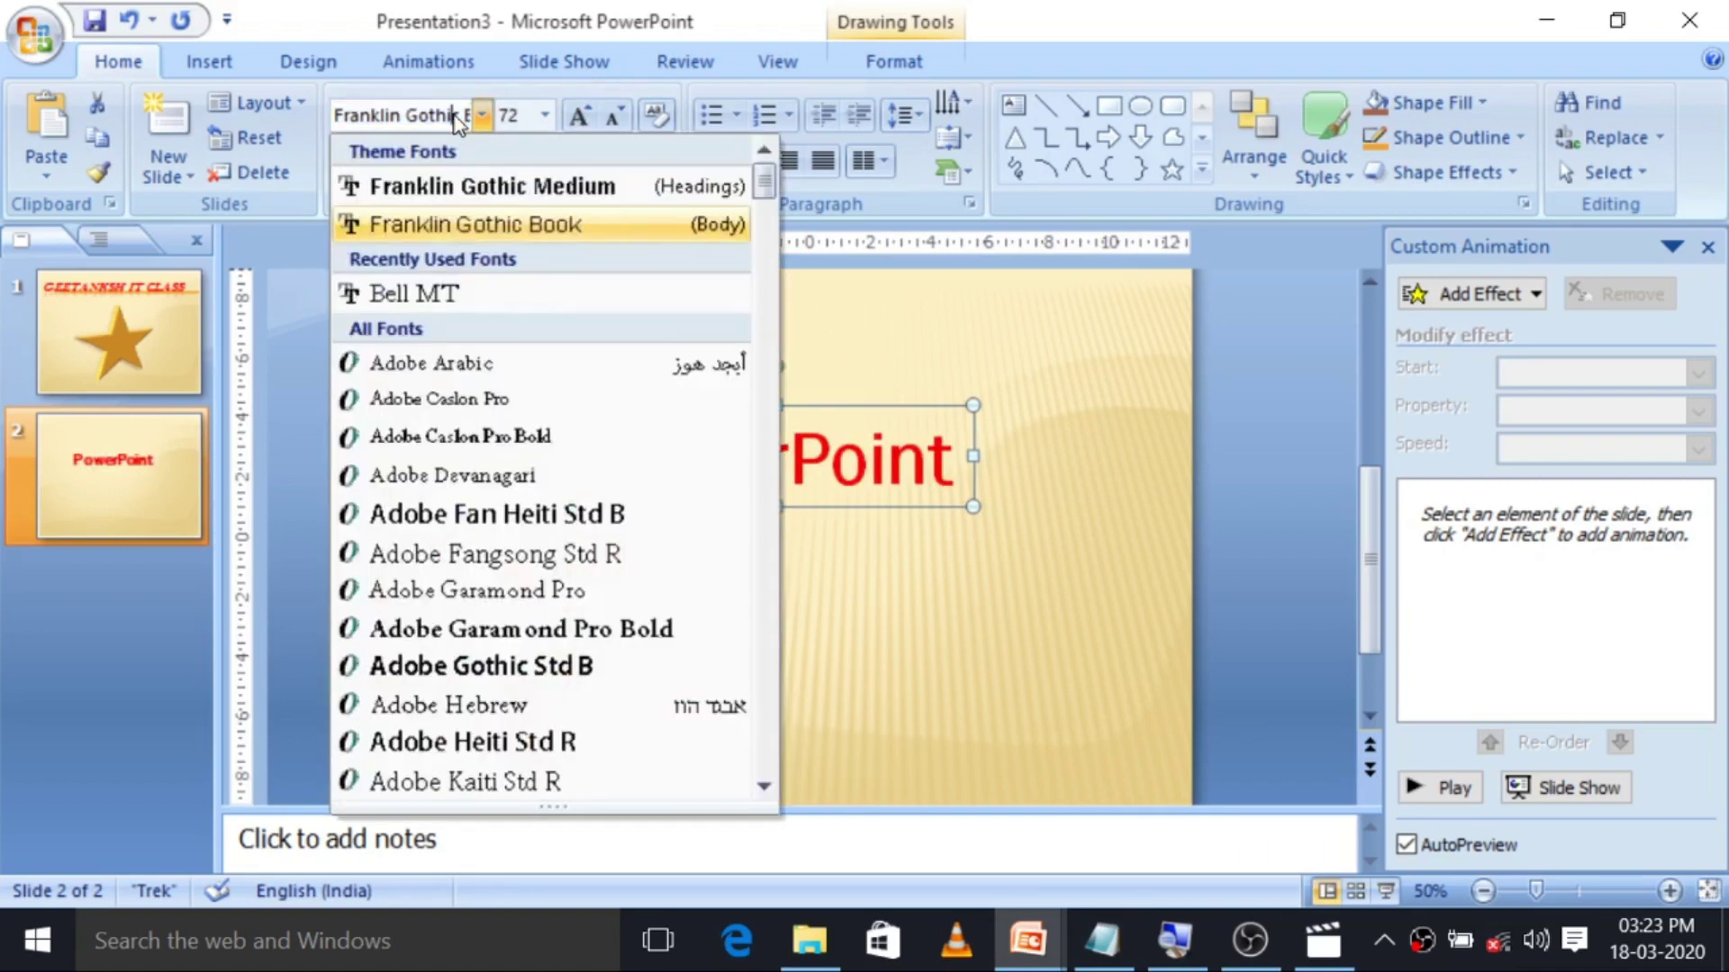
scroll(486, 540, "down", 5)
scroll(531, 630, "down", 1)
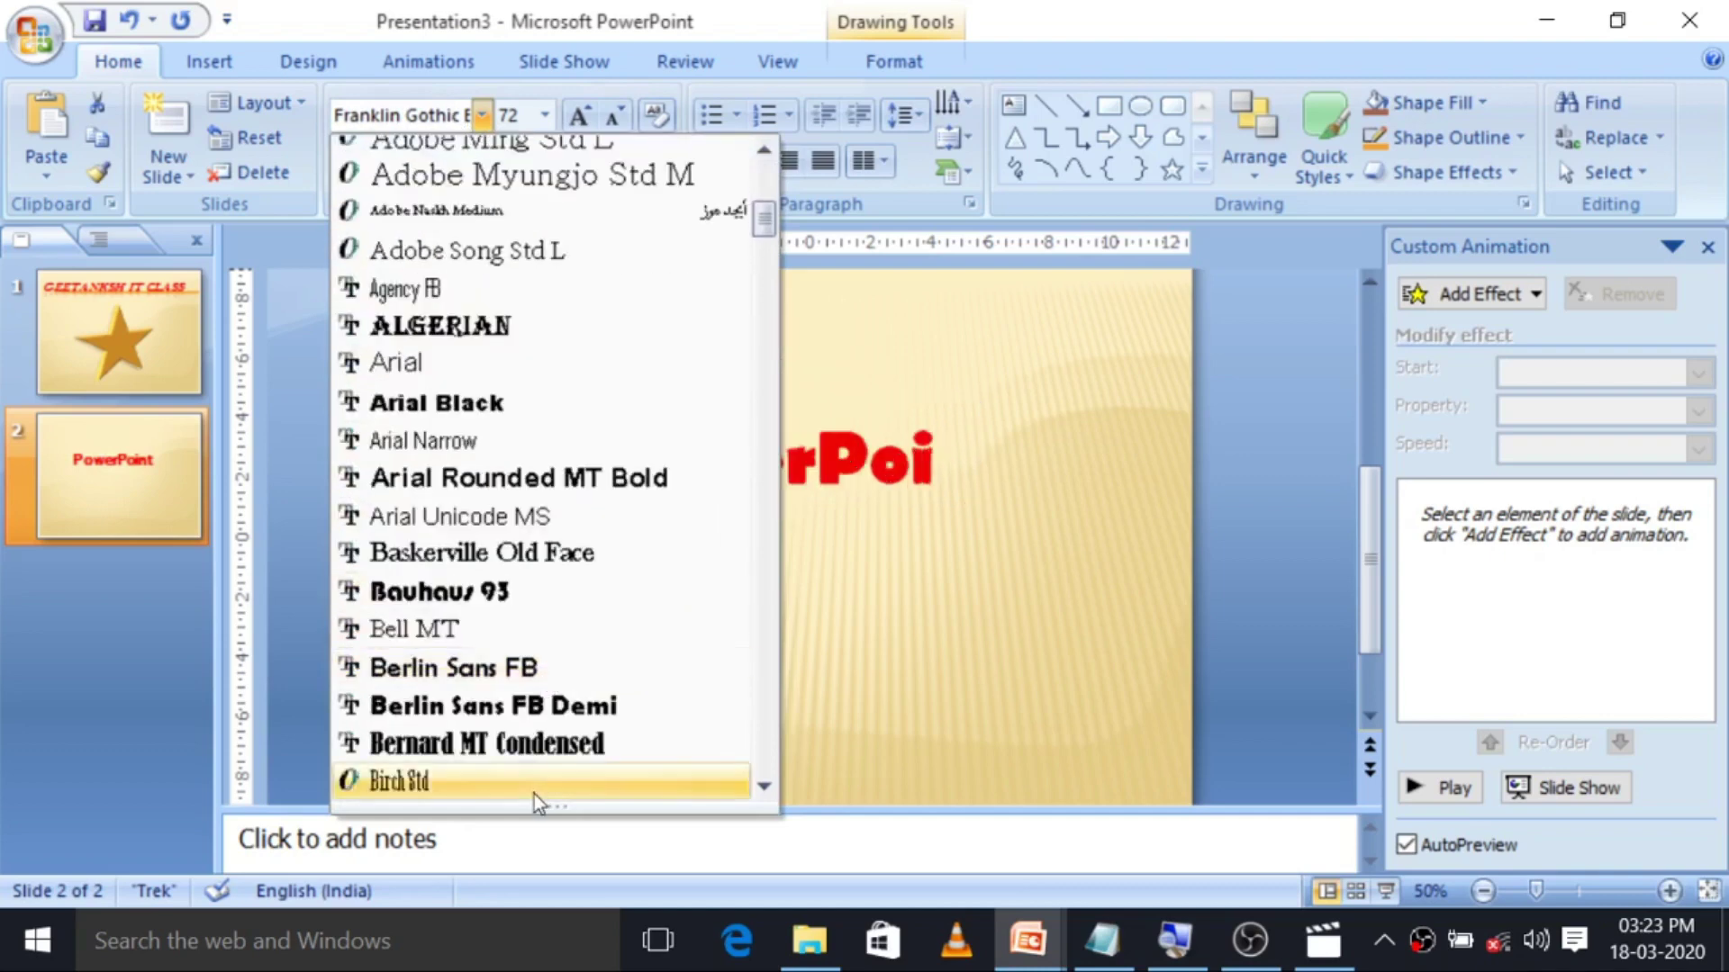
left_click(558, 745)
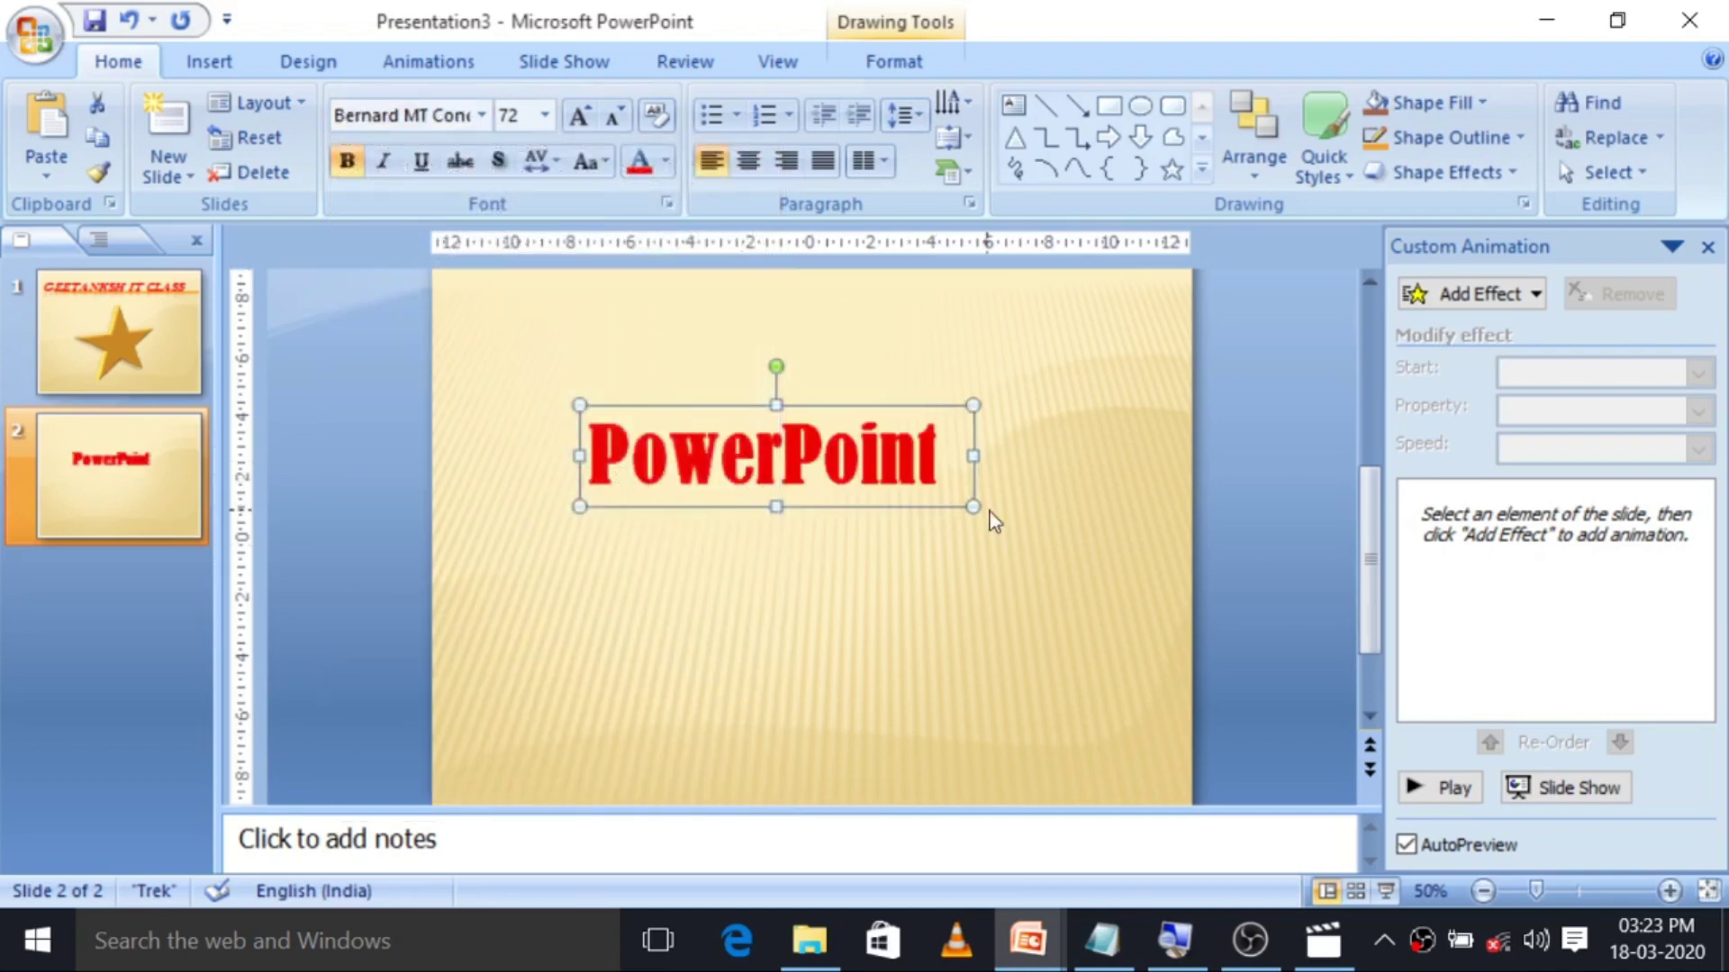
left_click(579, 116)
left_click(580, 115)
left_click(580, 115)
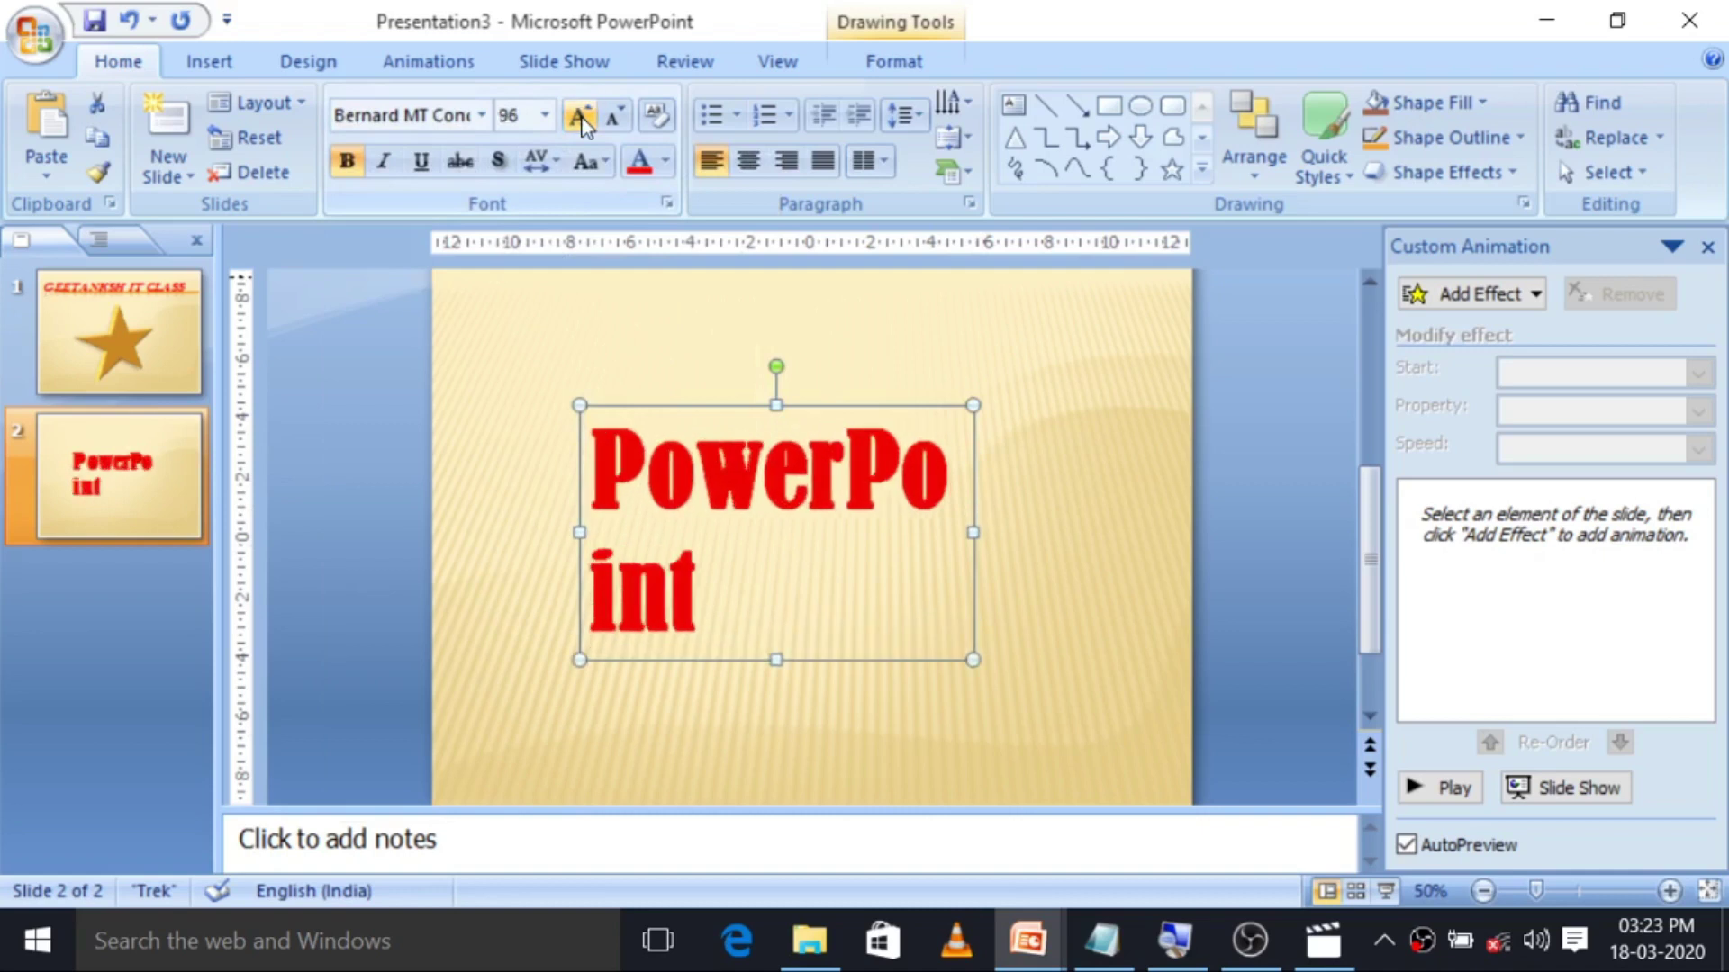
Widen the text box so 'PowerPoint' fits one line and move it toward the slide centre.
left_click_drag(973, 532, 1080, 532)
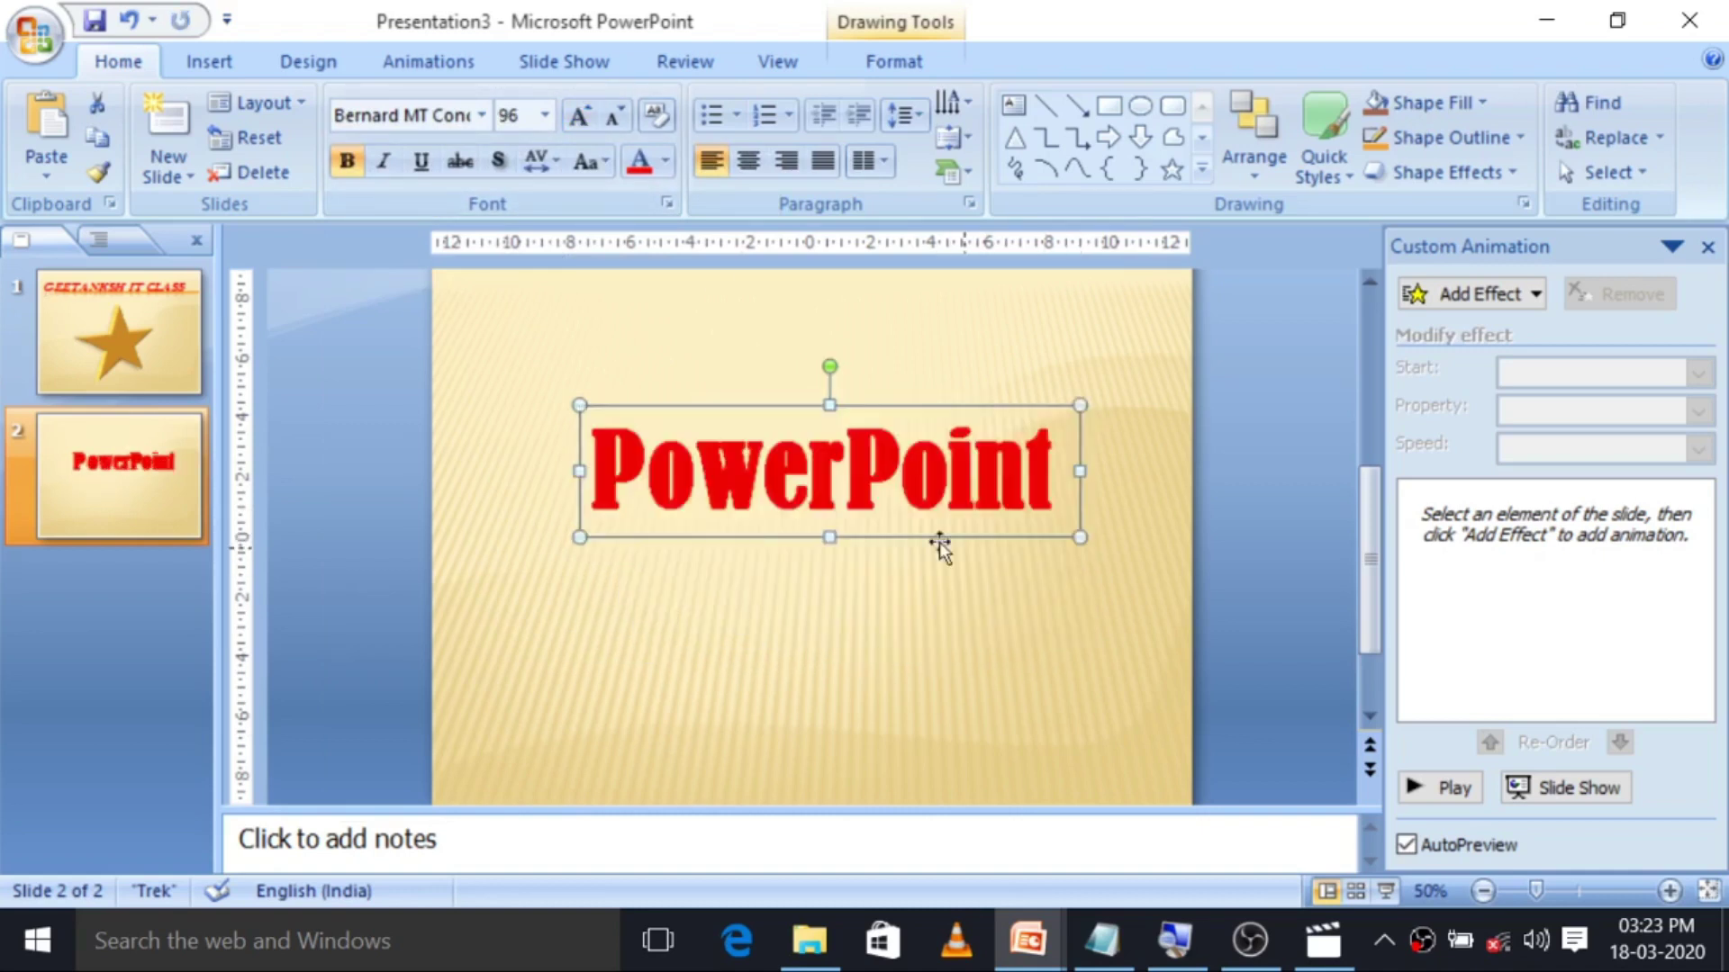
left_click_drag(580, 471, 562, 471)
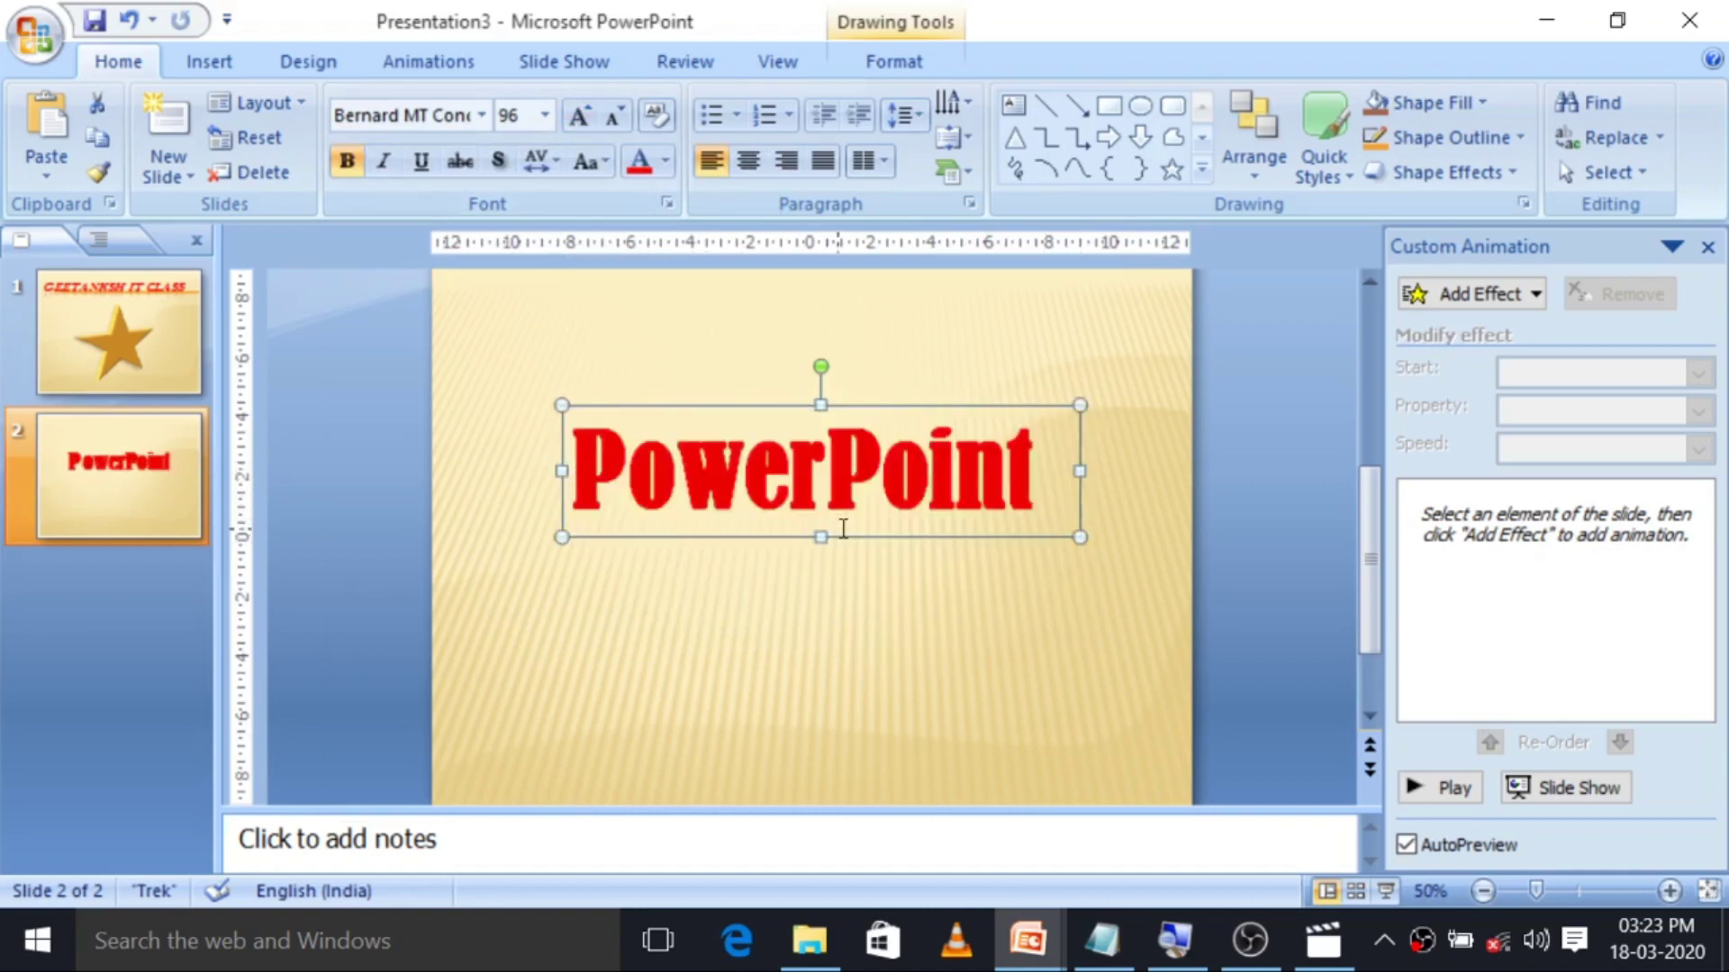
left_click_drag(854, 541, 862, 583)
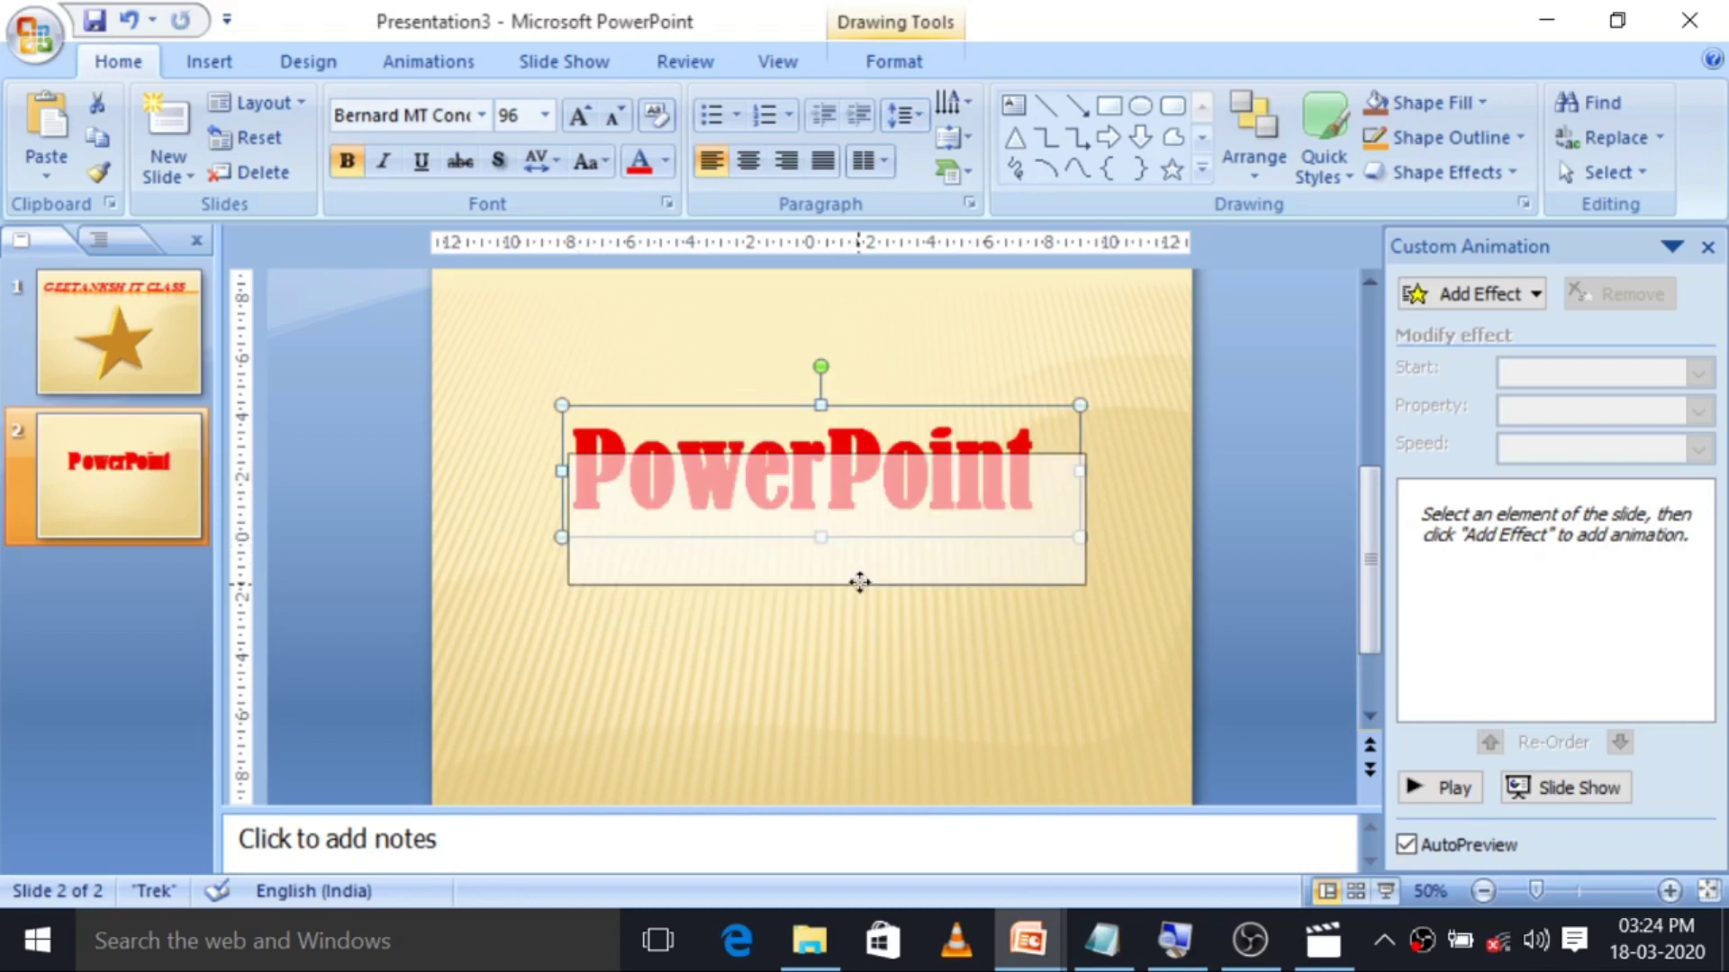
left_click(1202, 504)
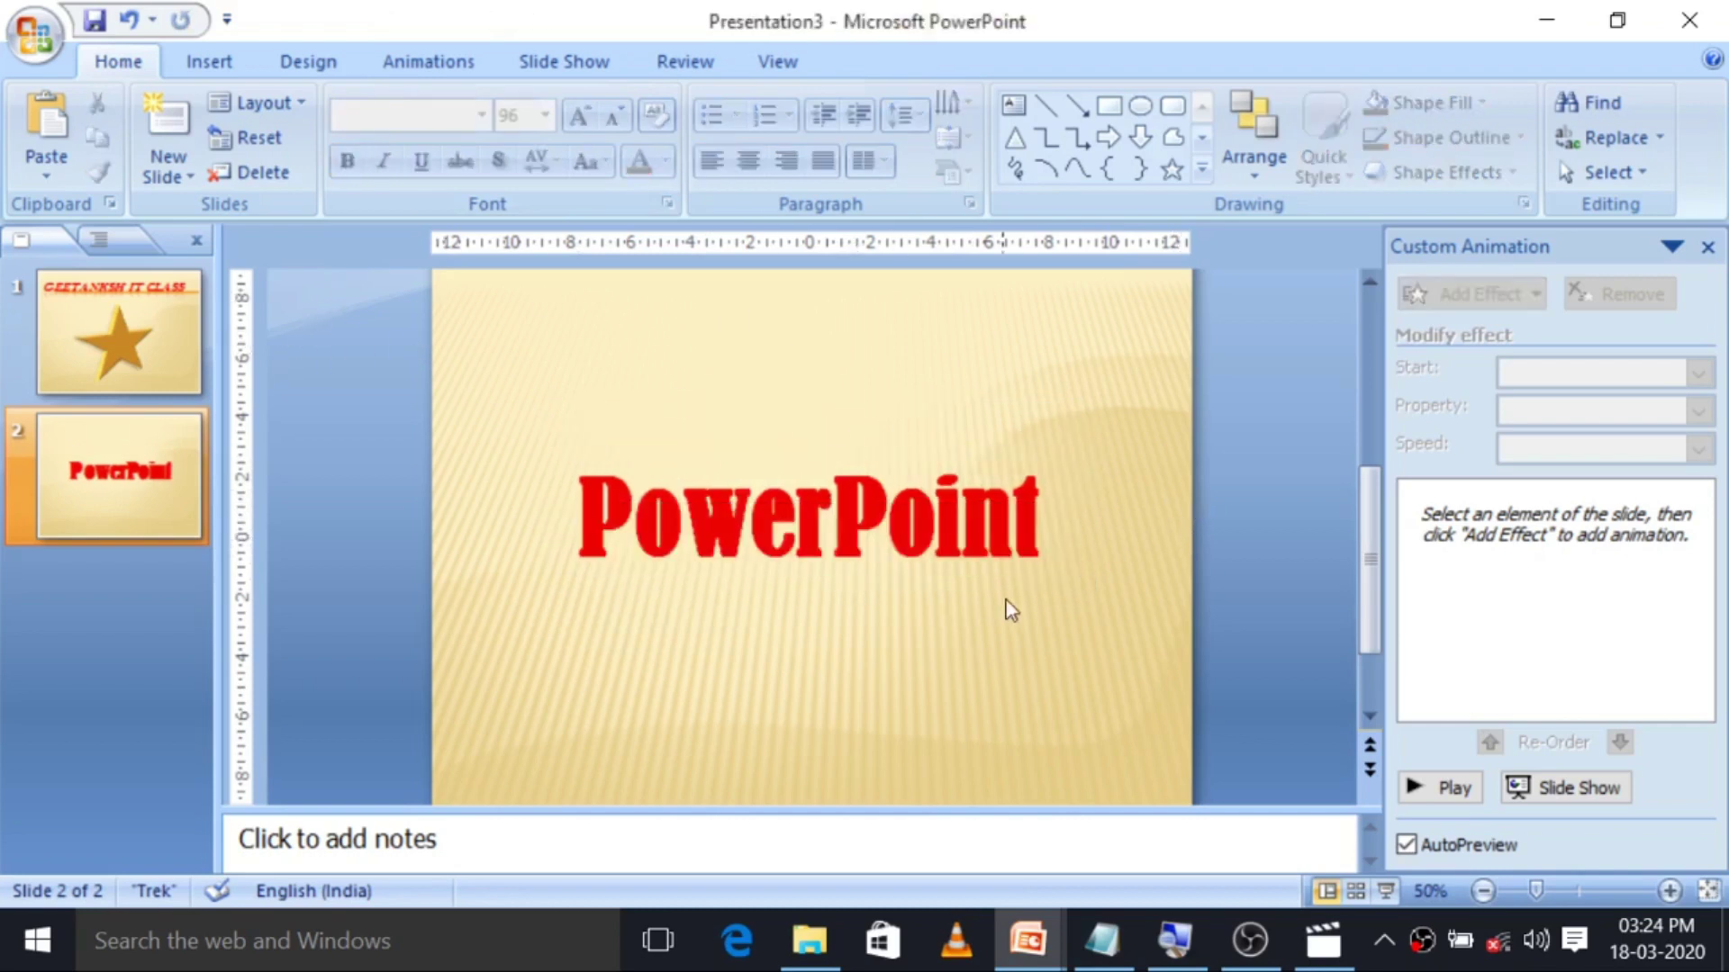
Apply Uncover Right-Up to slide 2, then play slide 1's Swish and Rise Up animations.
left_click(101, 455)
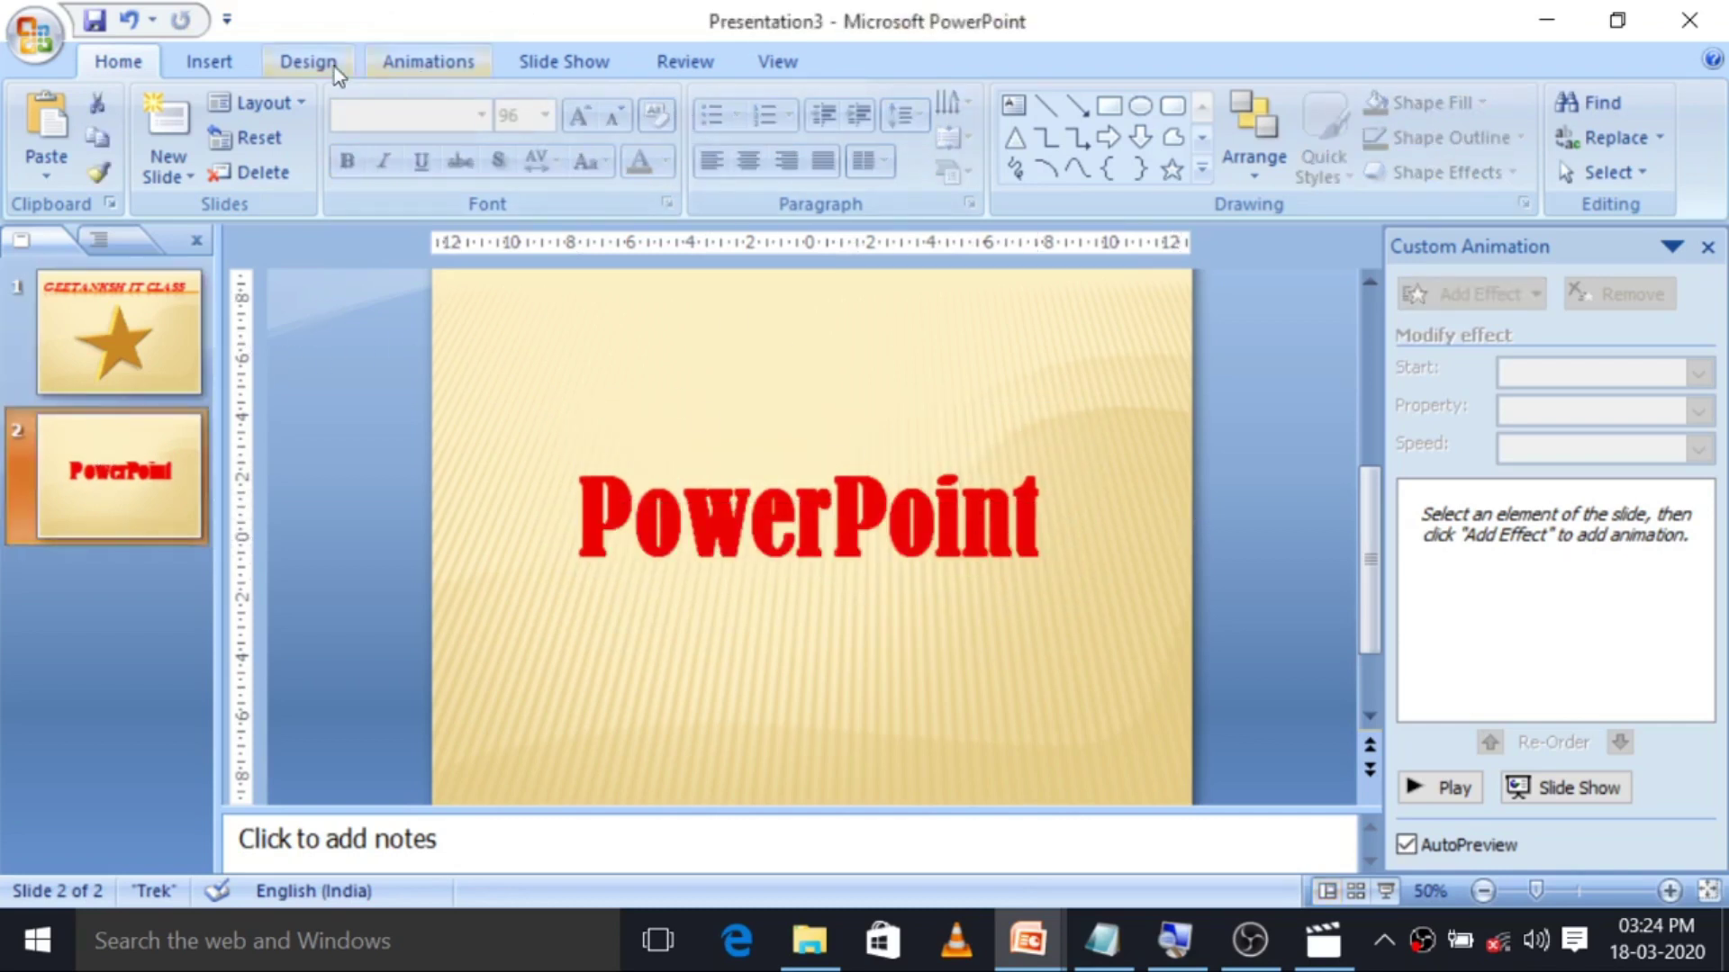
left_click(404, 60)
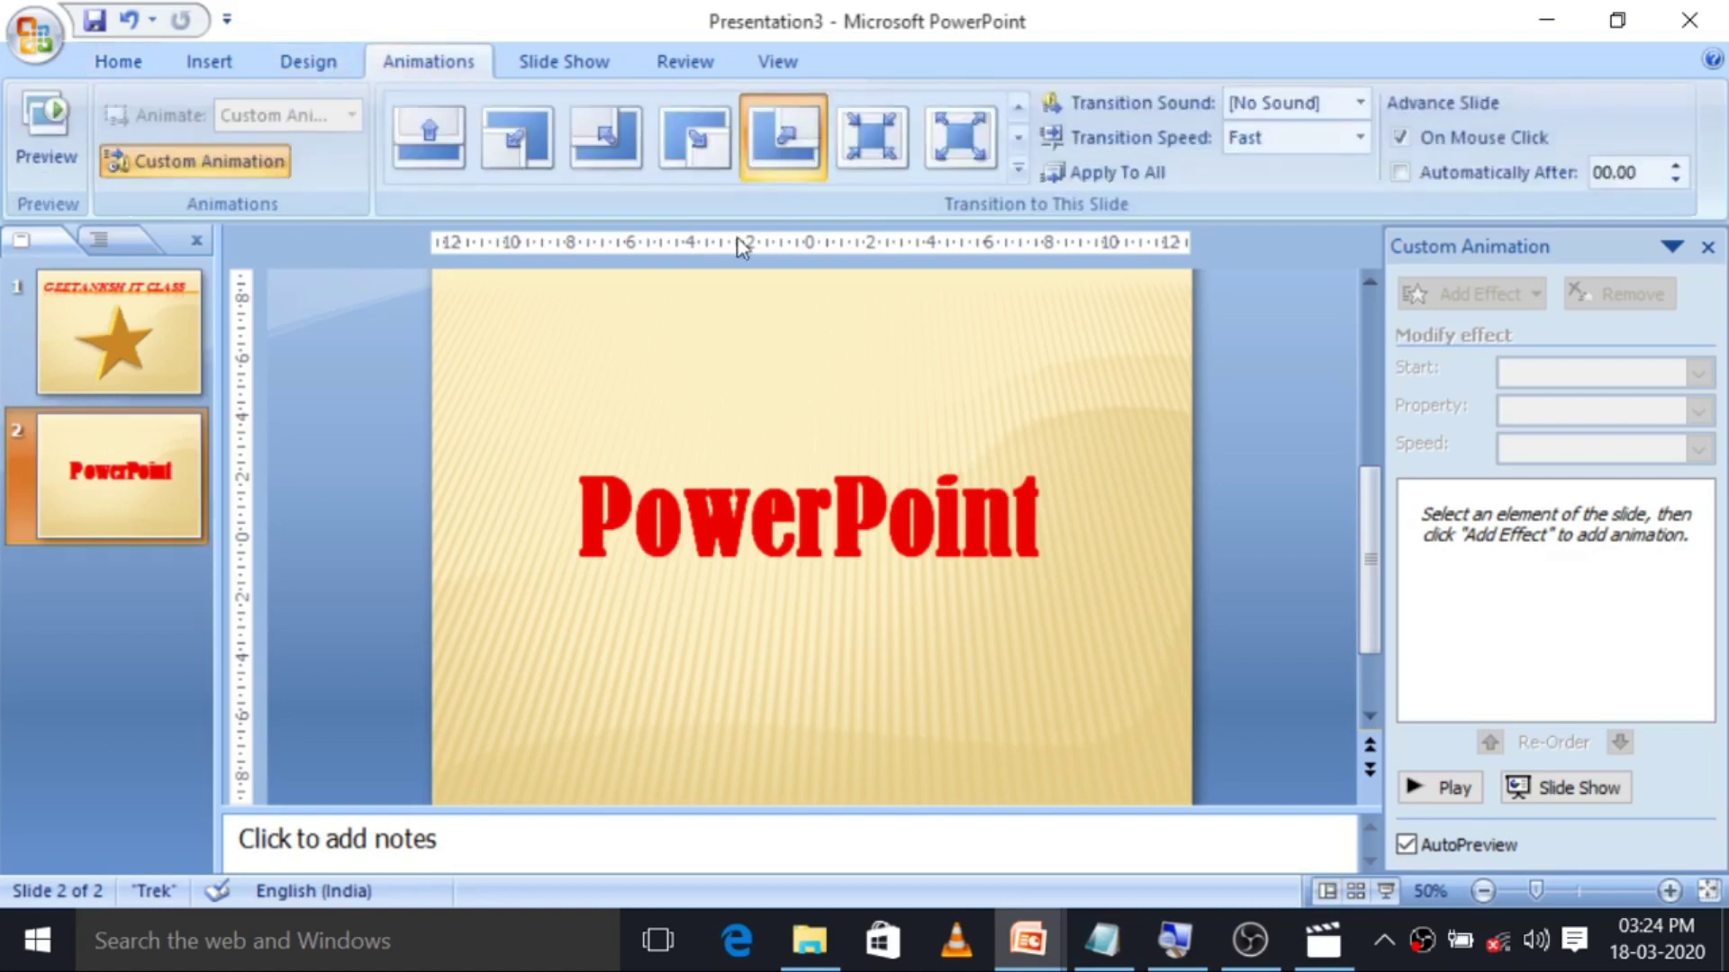
left_click(774, 126)
mouse_move(1370, 505)
left_mouse_down()
mouse_move(1386, 318)
mouse_move(1370, 288)
left_mouse_up()
left_click(1441, 789)
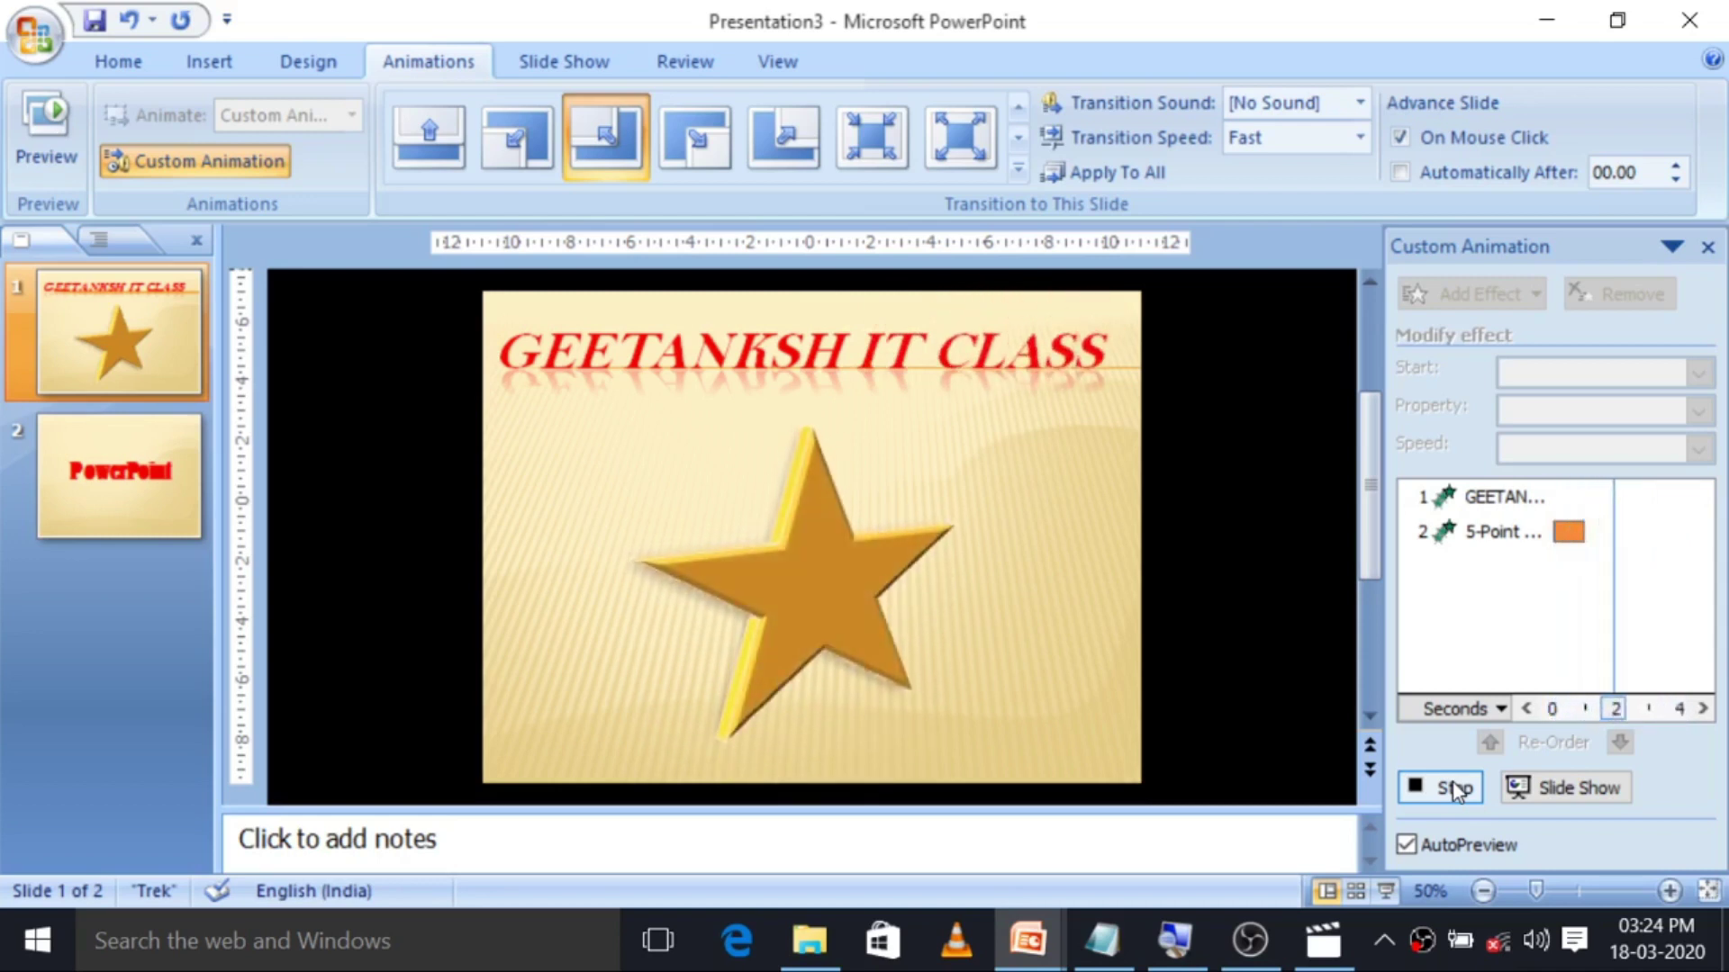
left_click(1454, 790)
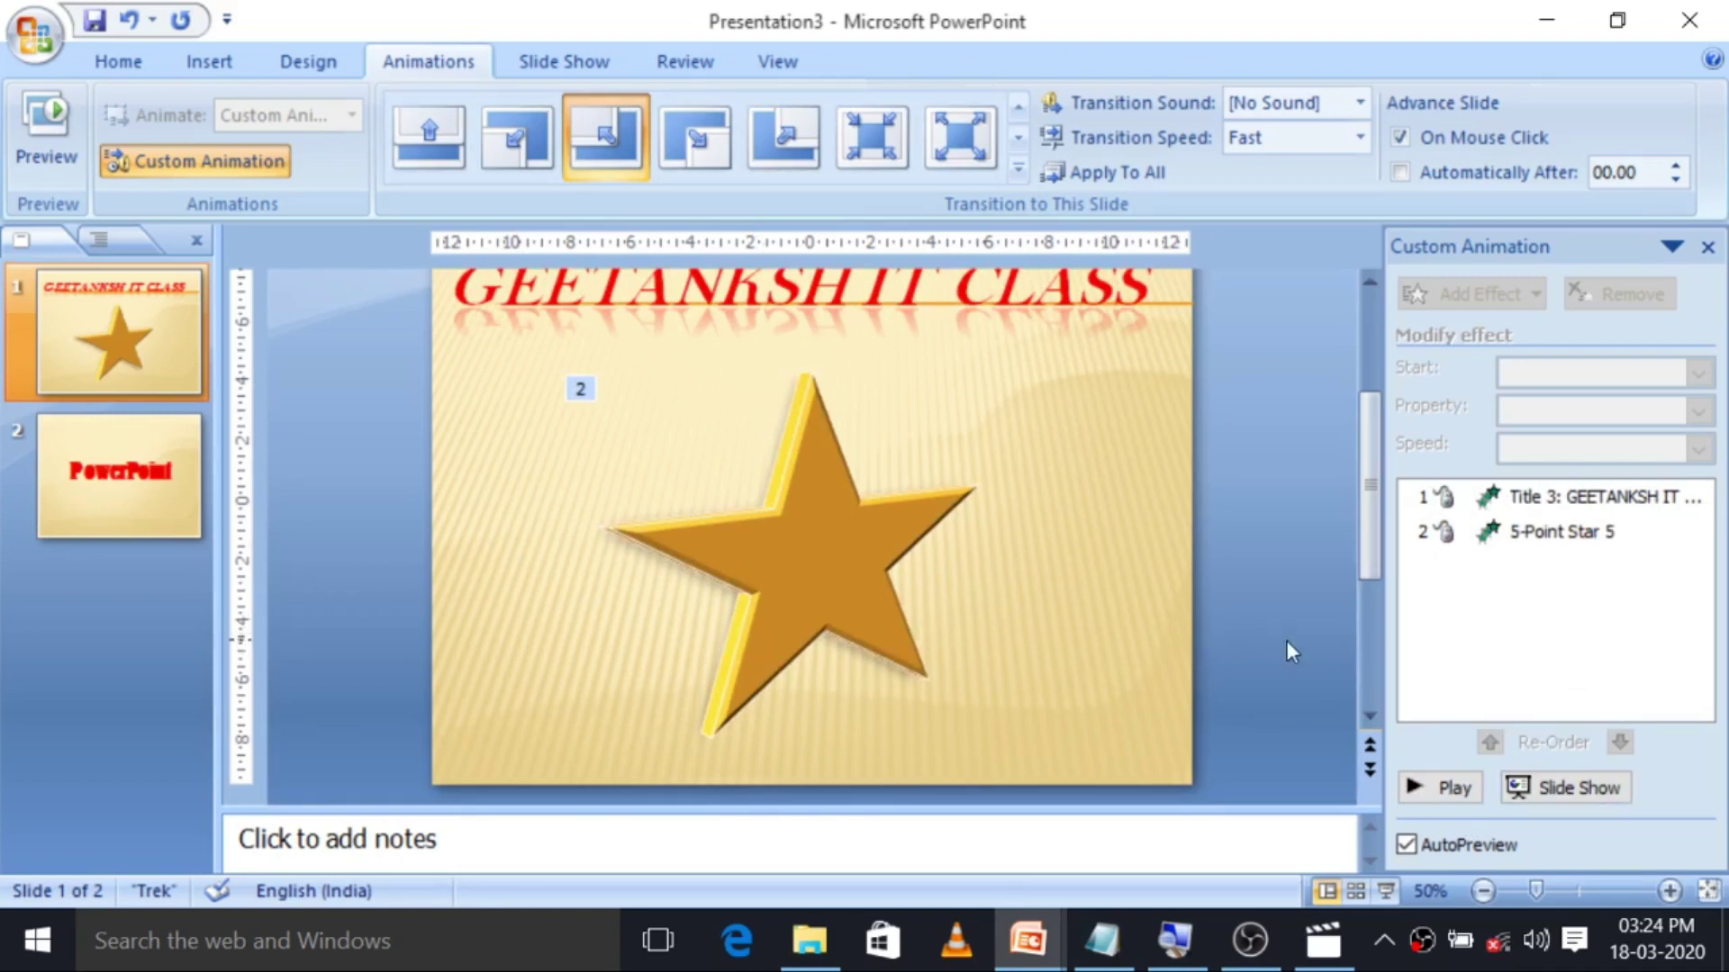
left_click(1582, 800)
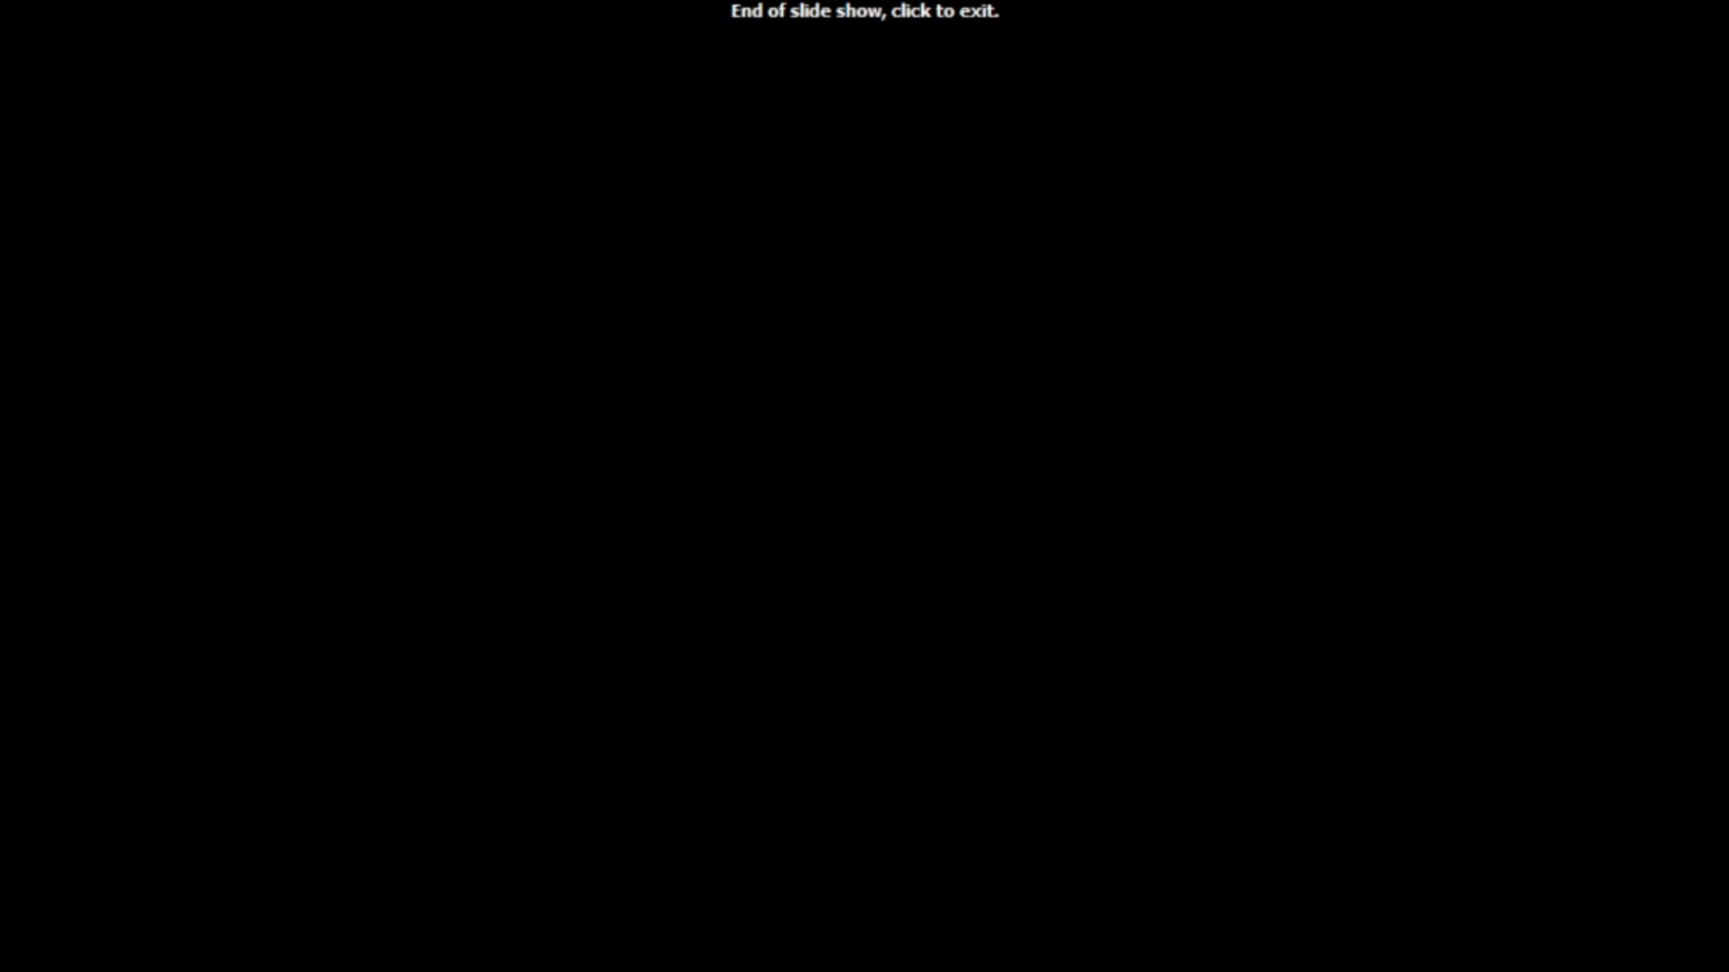
left_click(1581, 798)
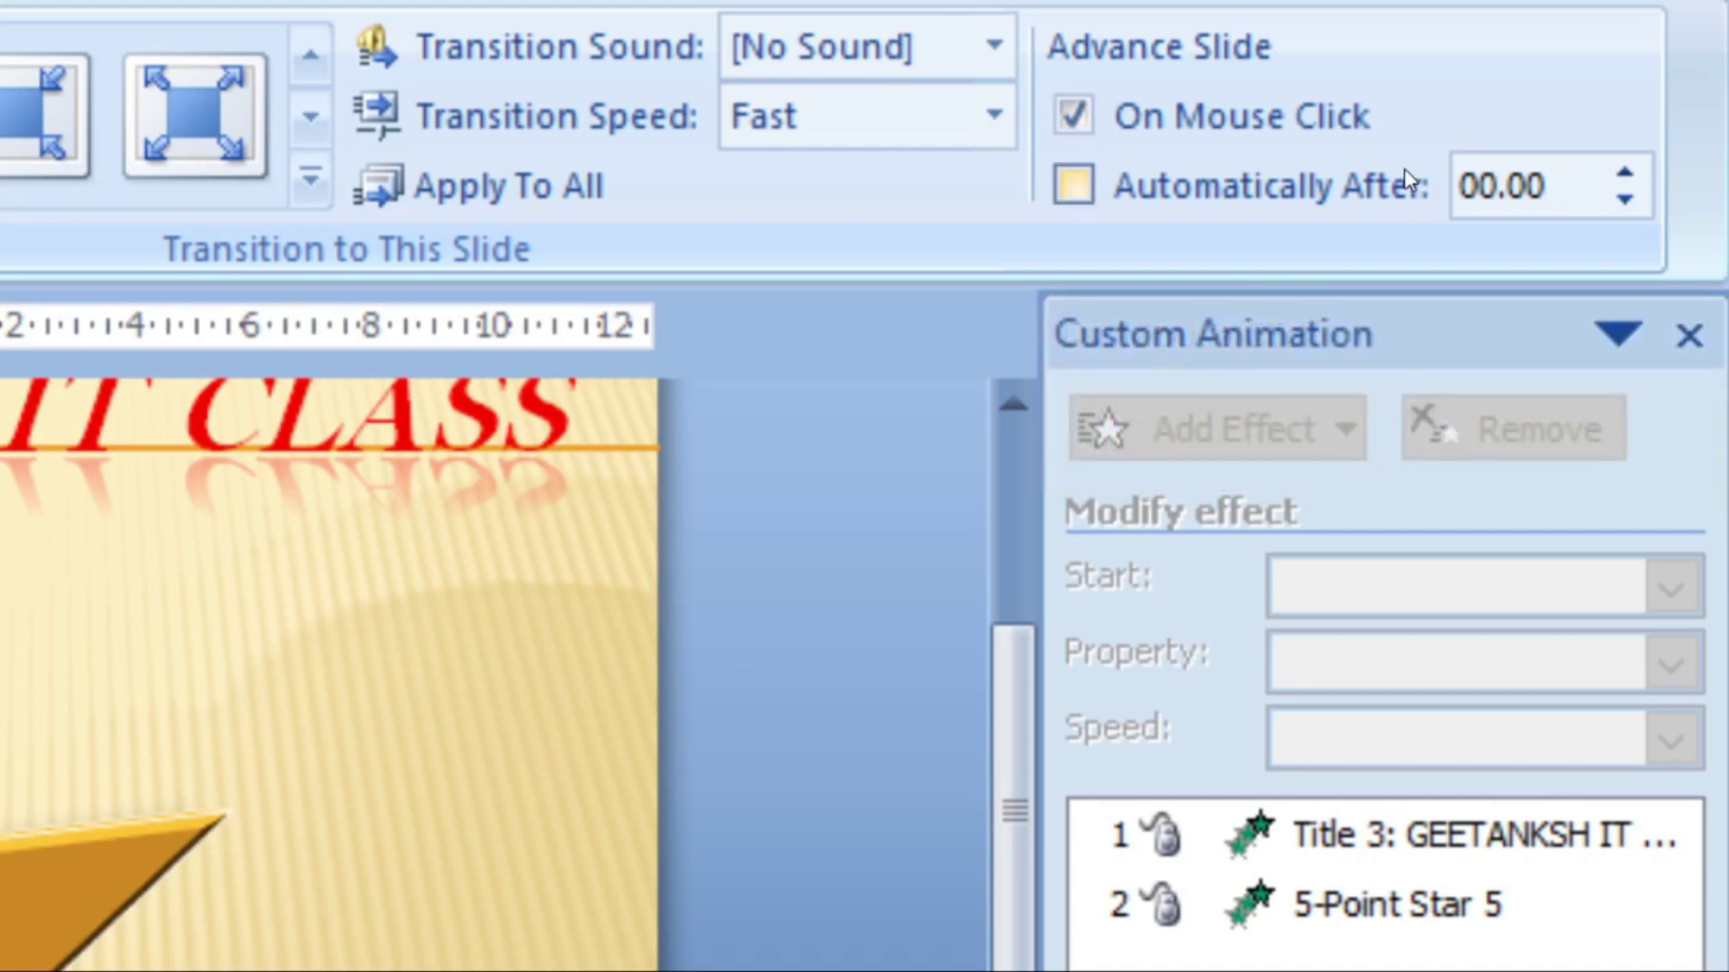
Turn off the On Mouse Click and Automatically After advance options for slide 1.
left_click(1406, 181)
left_click(1409, 140)
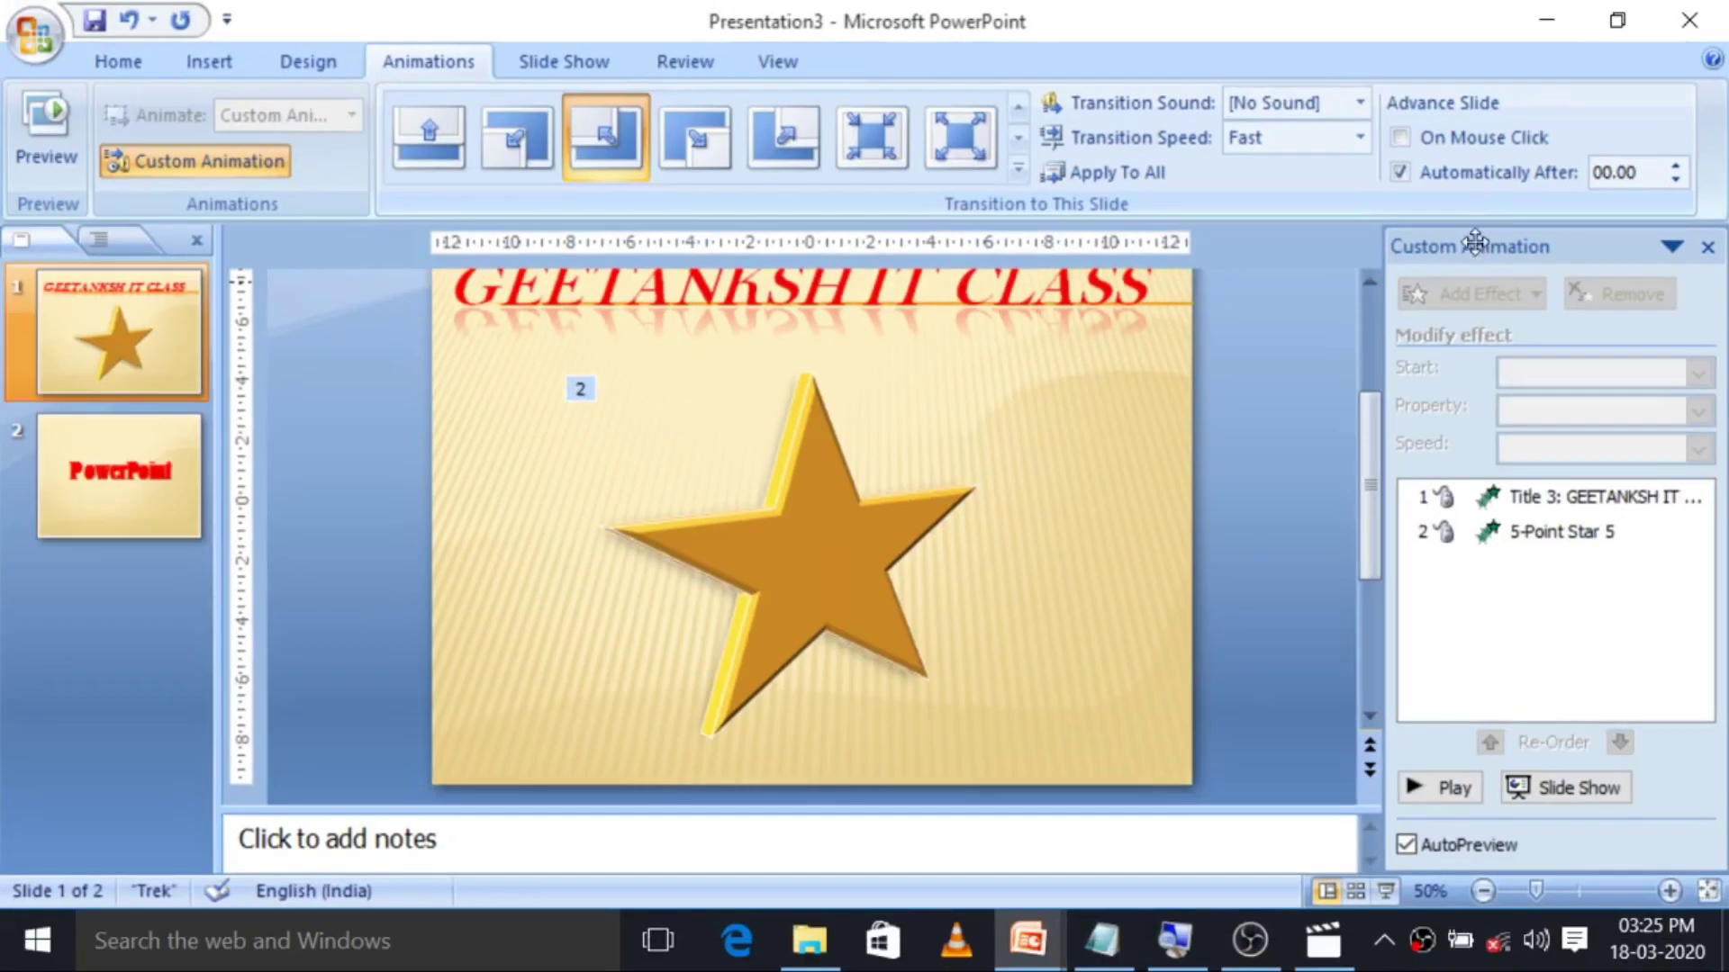
left_click(1417, 172)
left_click(579, 63)
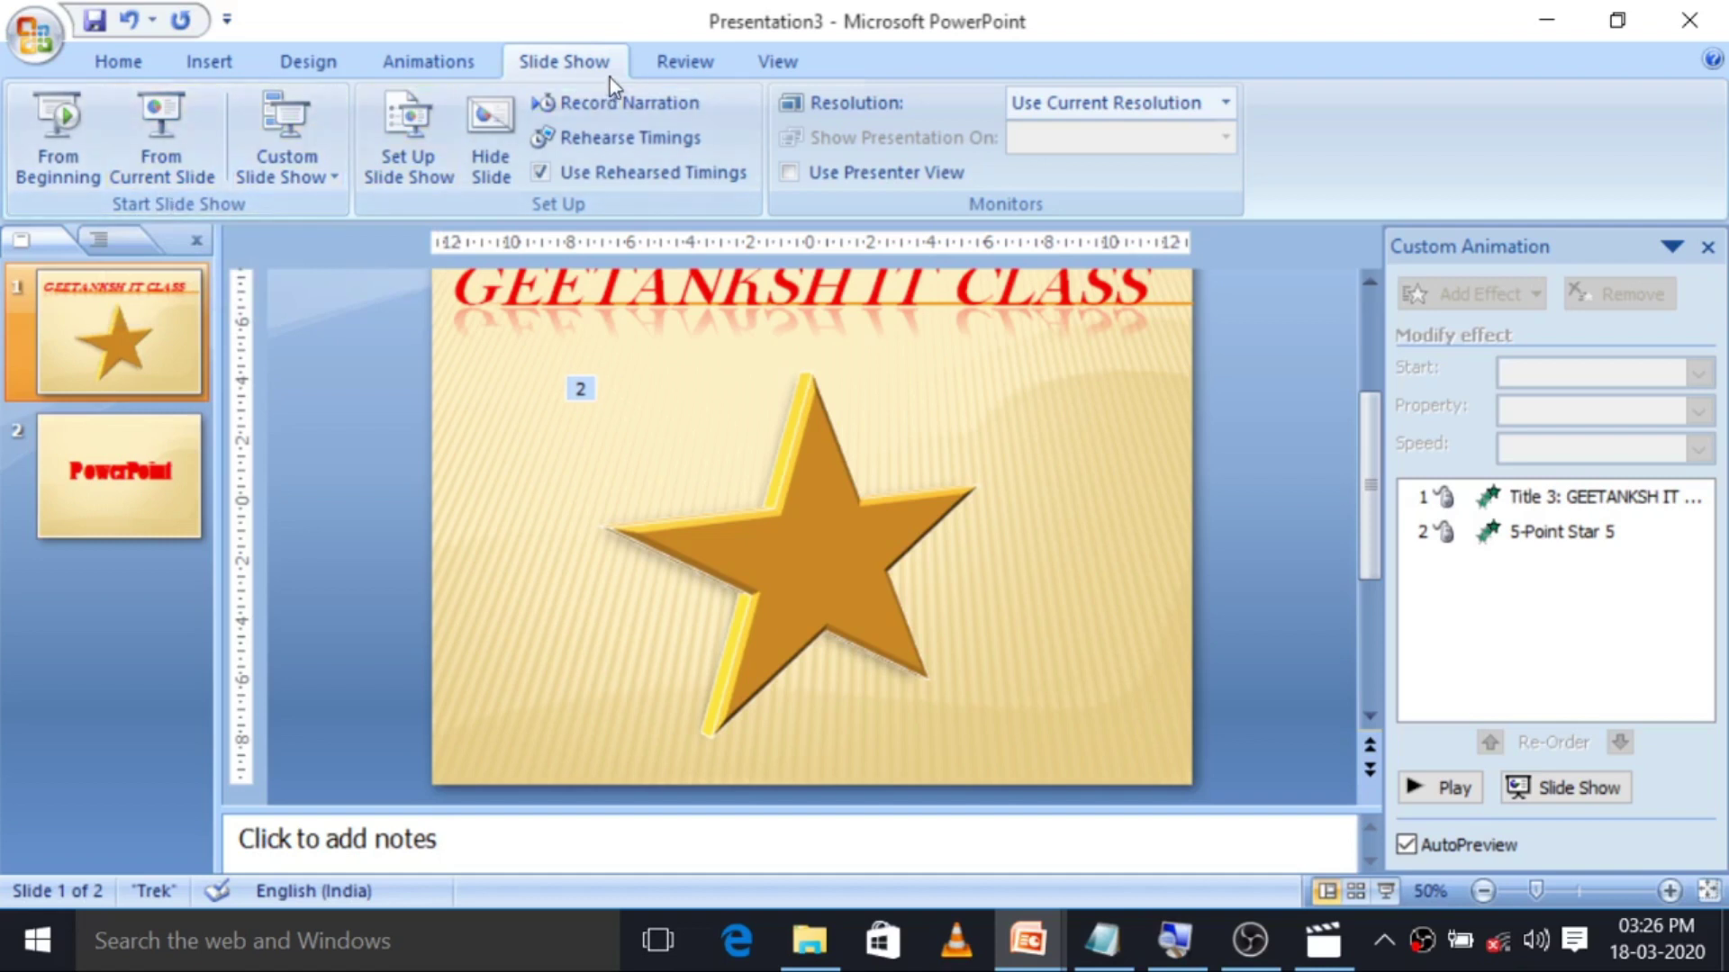
Look over the Review tab's proofing tools, then move to the View tab.
left_click(662, 63)
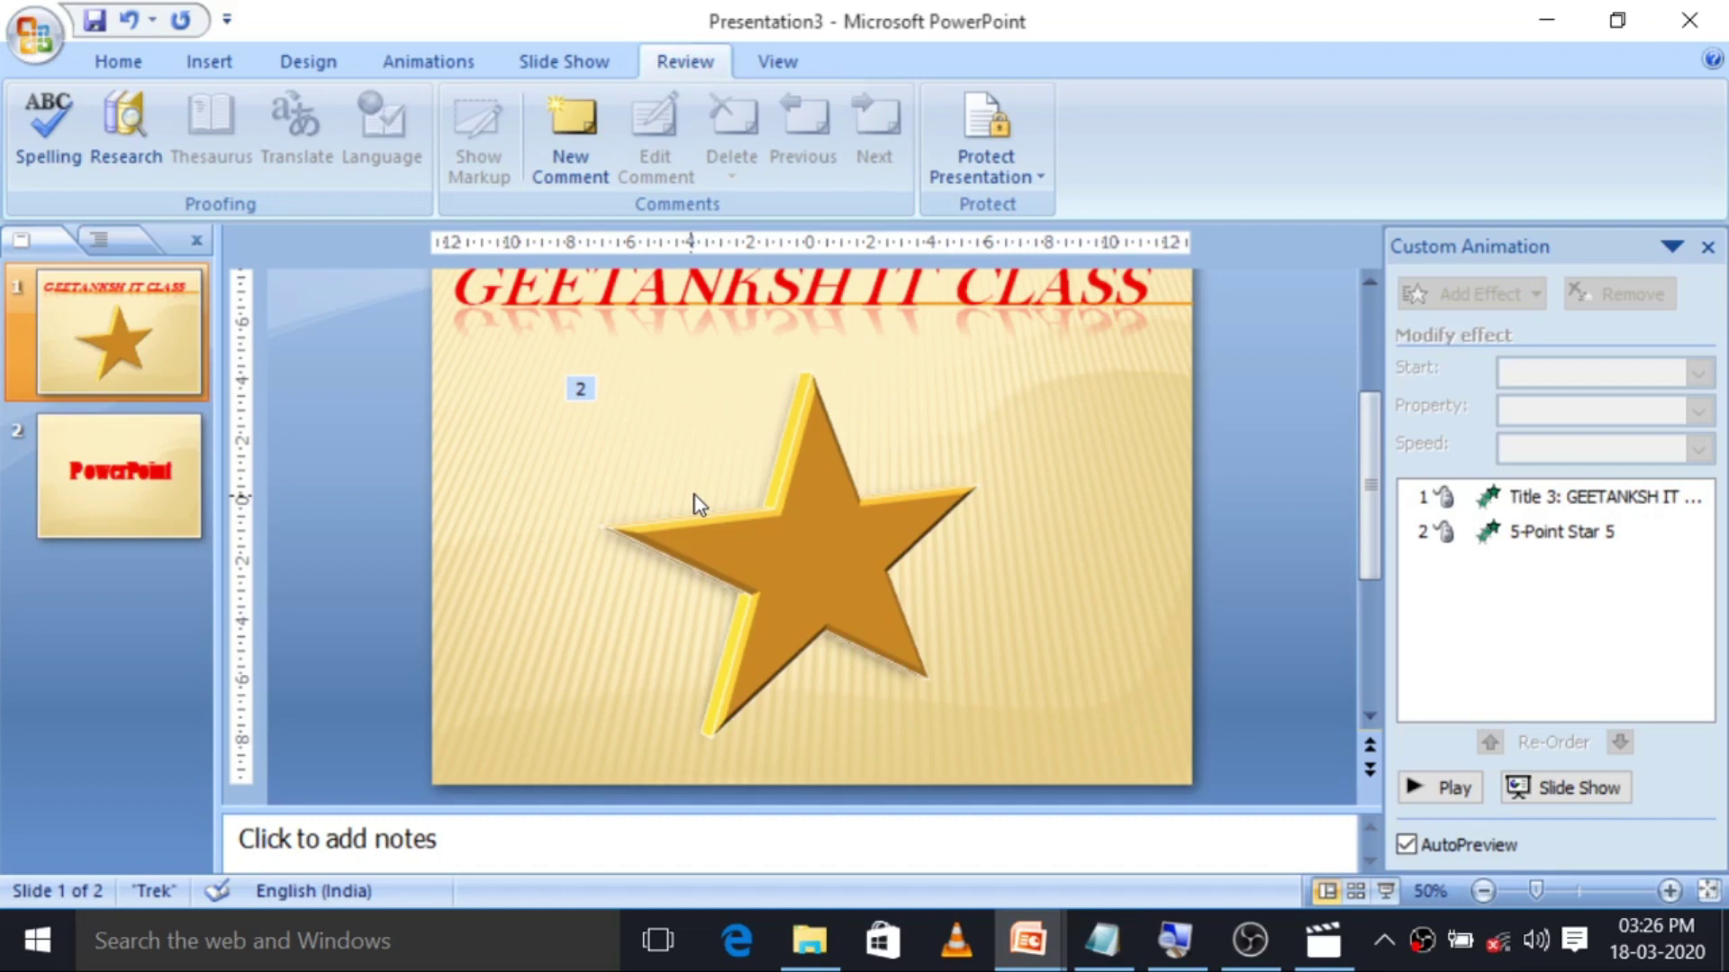
scroll(695, 495, "up", 1)
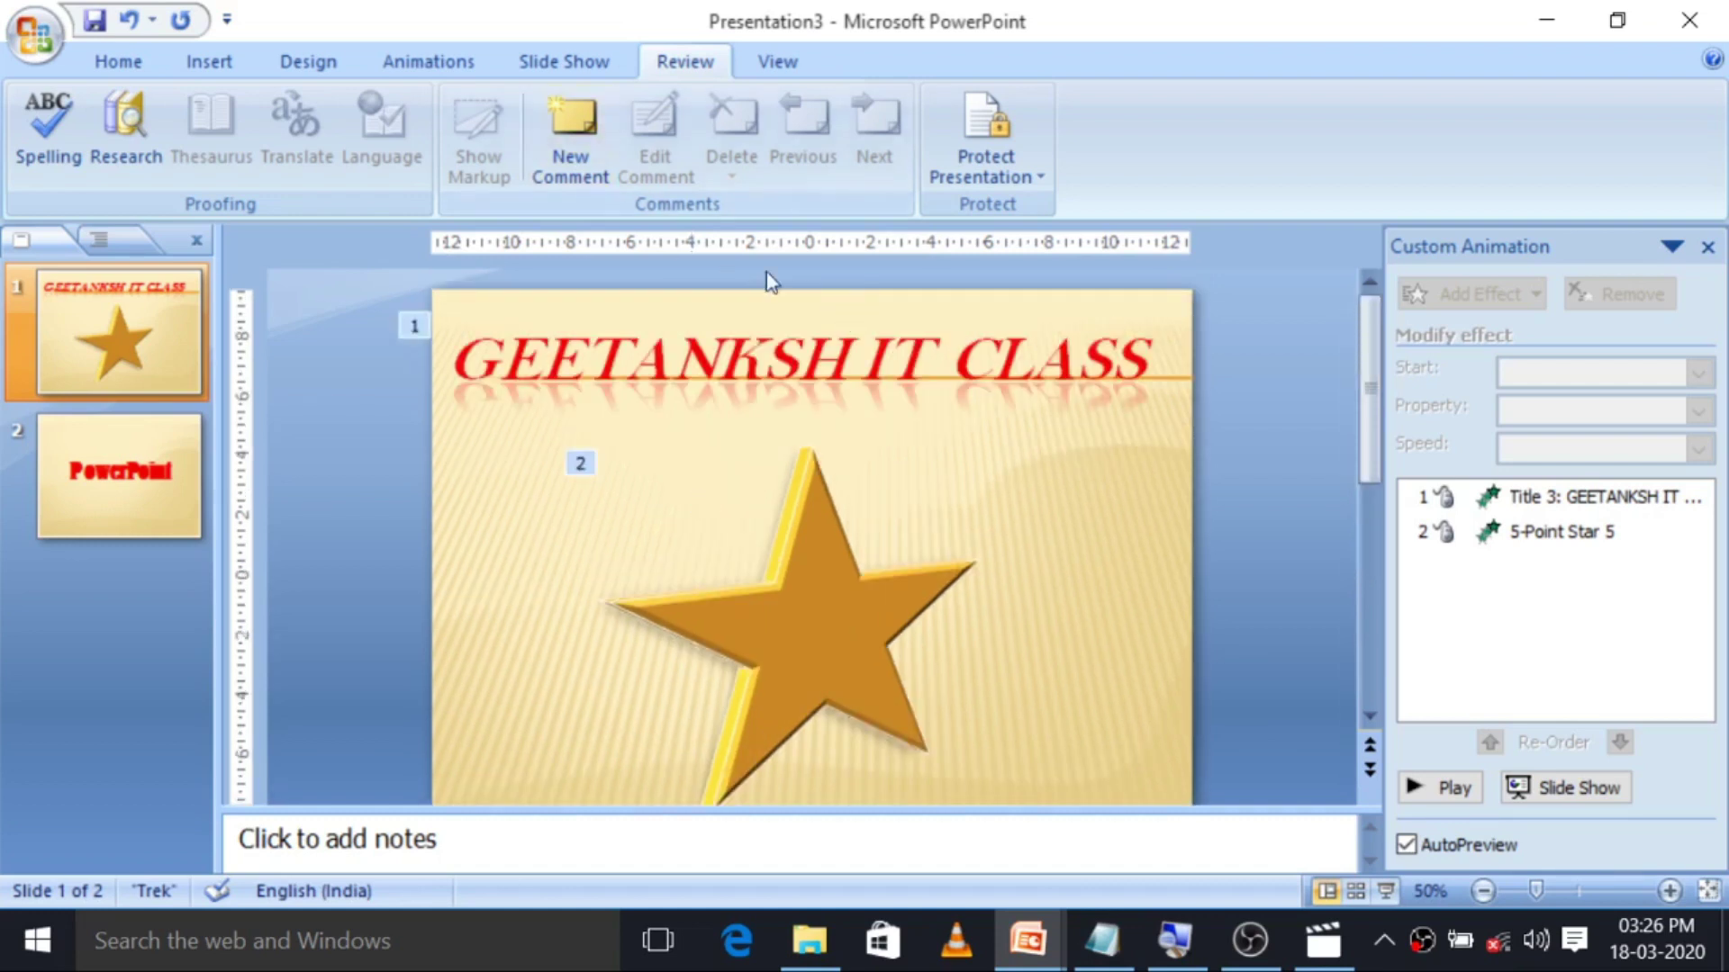
left_click(771, 60)
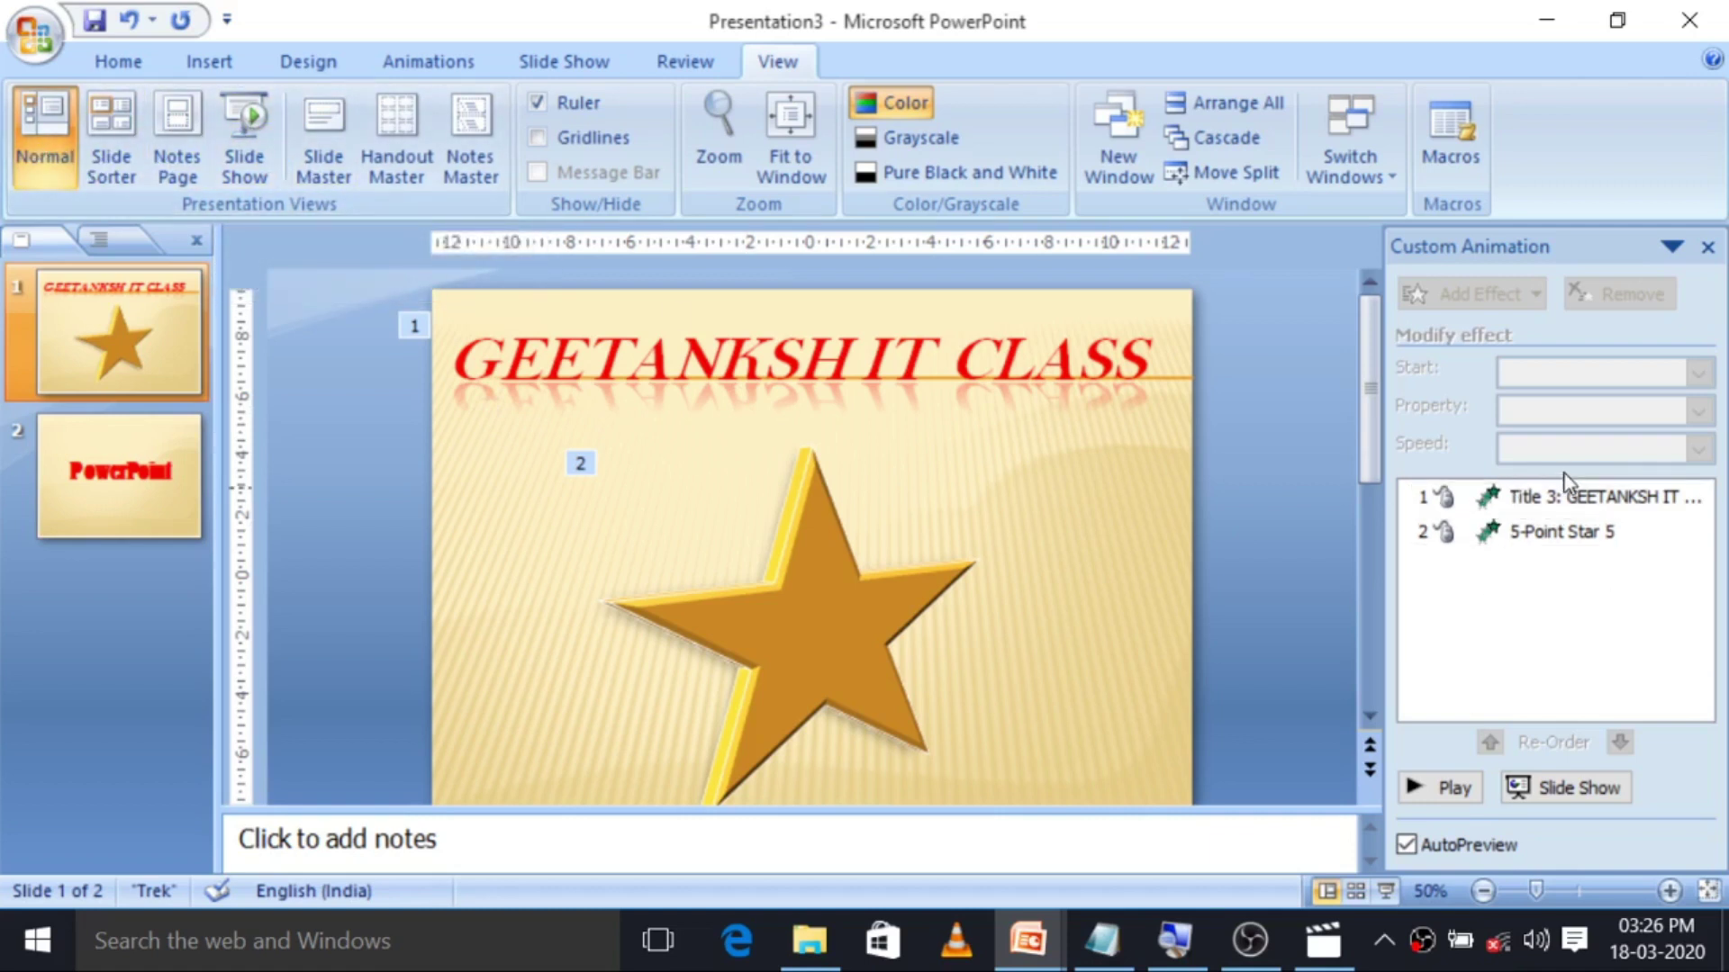
Close the Custom Animation pane, check Slide Sorter, and return to Normal view on slide 2.
left_click(1707, 247)
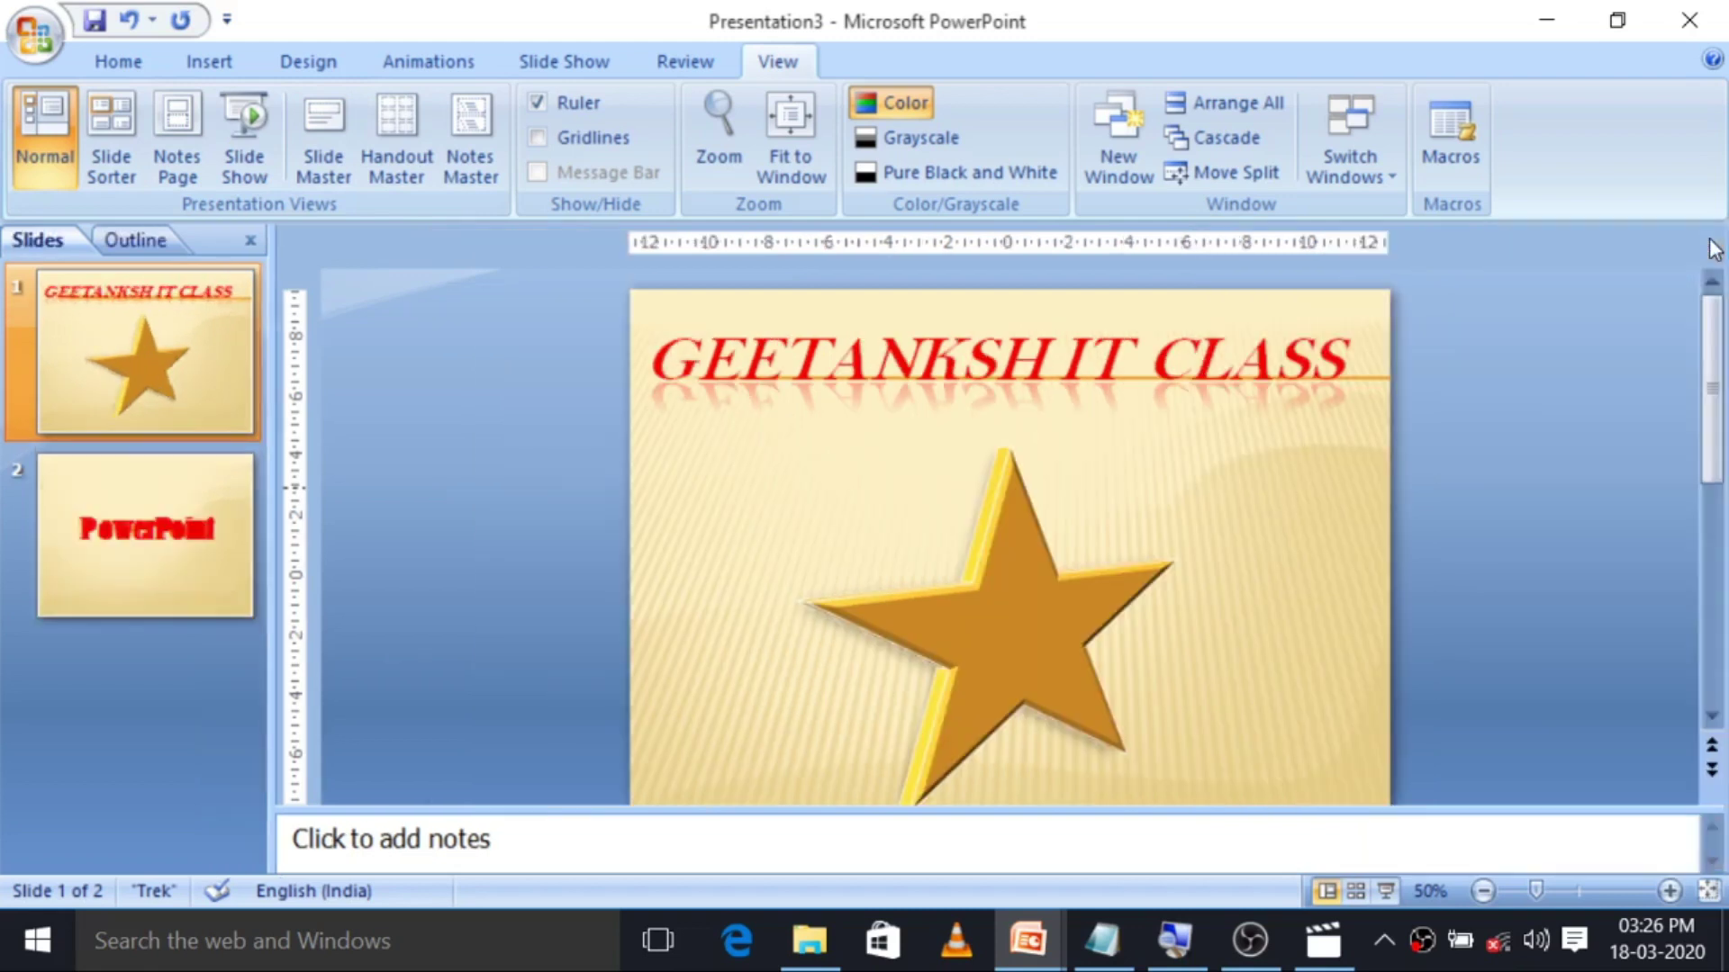
left_click(111, 115)
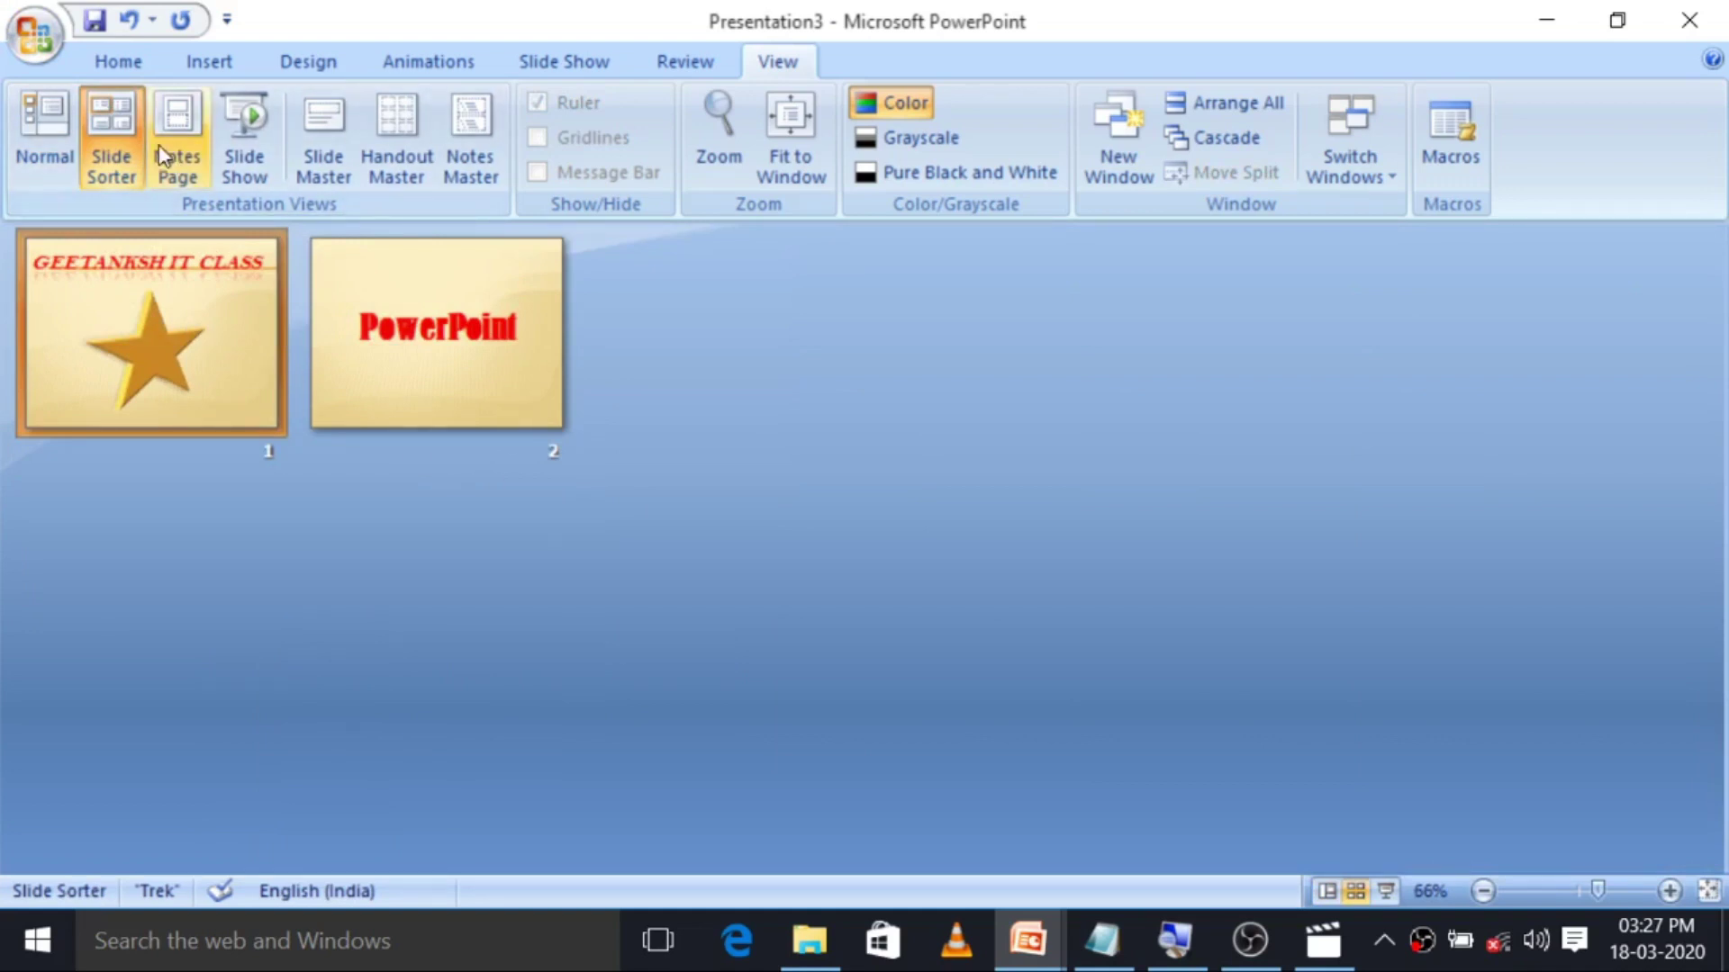
left_click(108, 127)
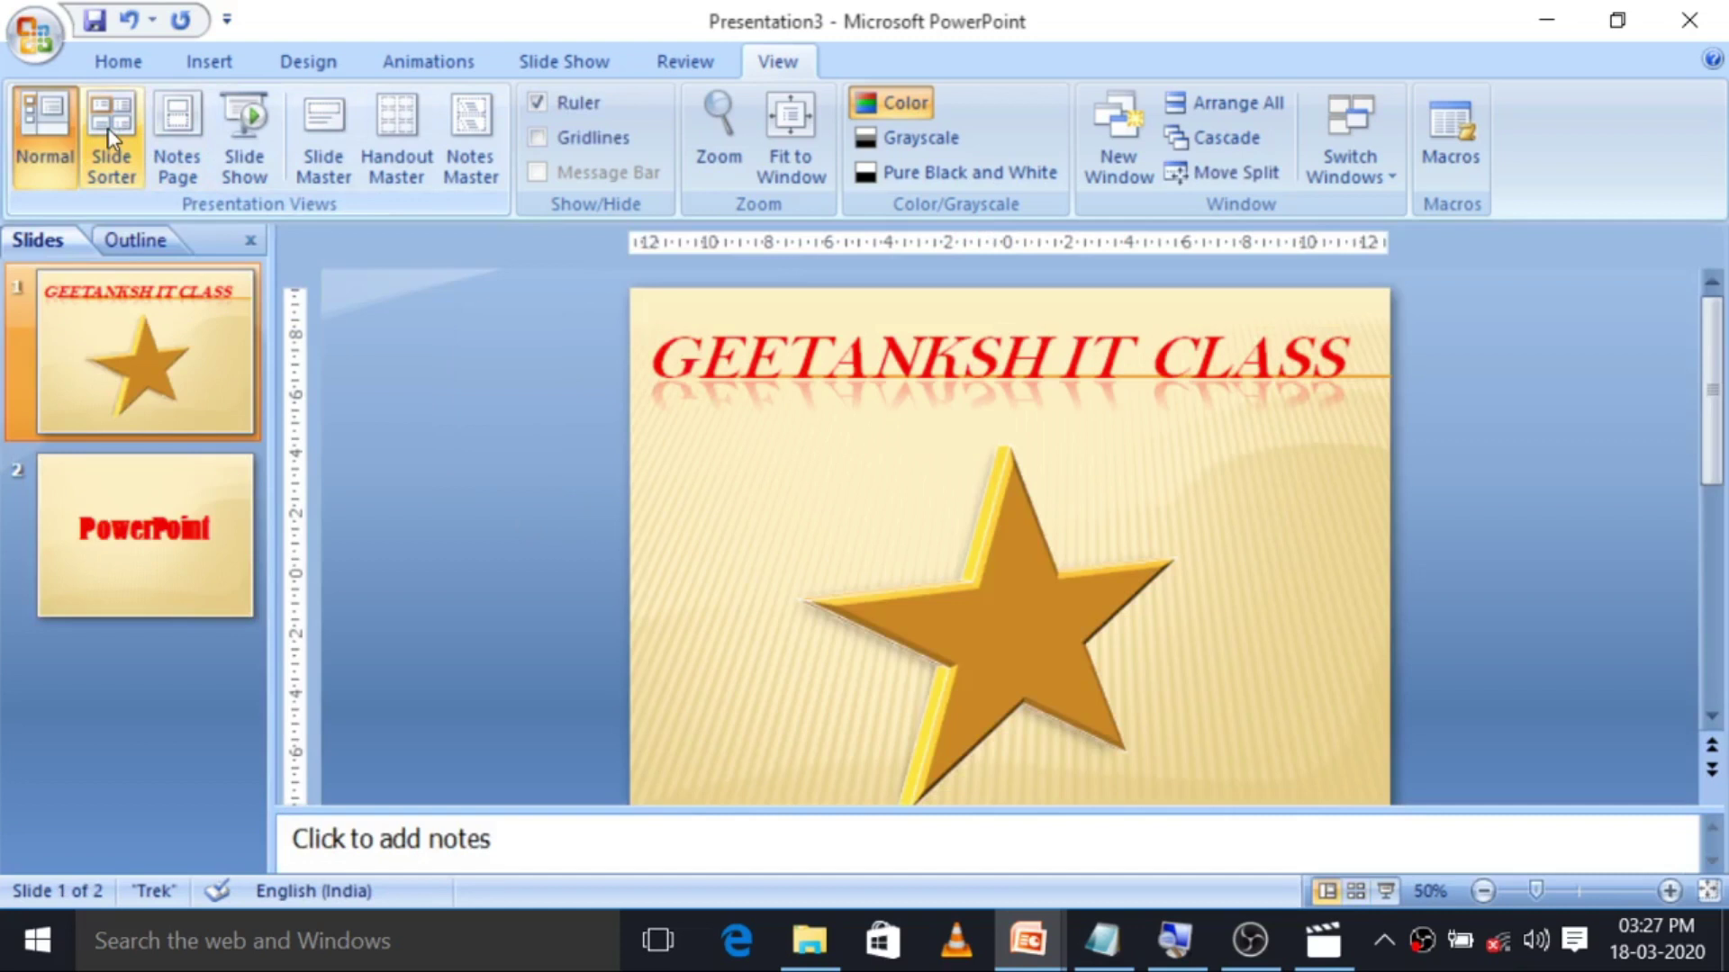
left_click(183, 510)
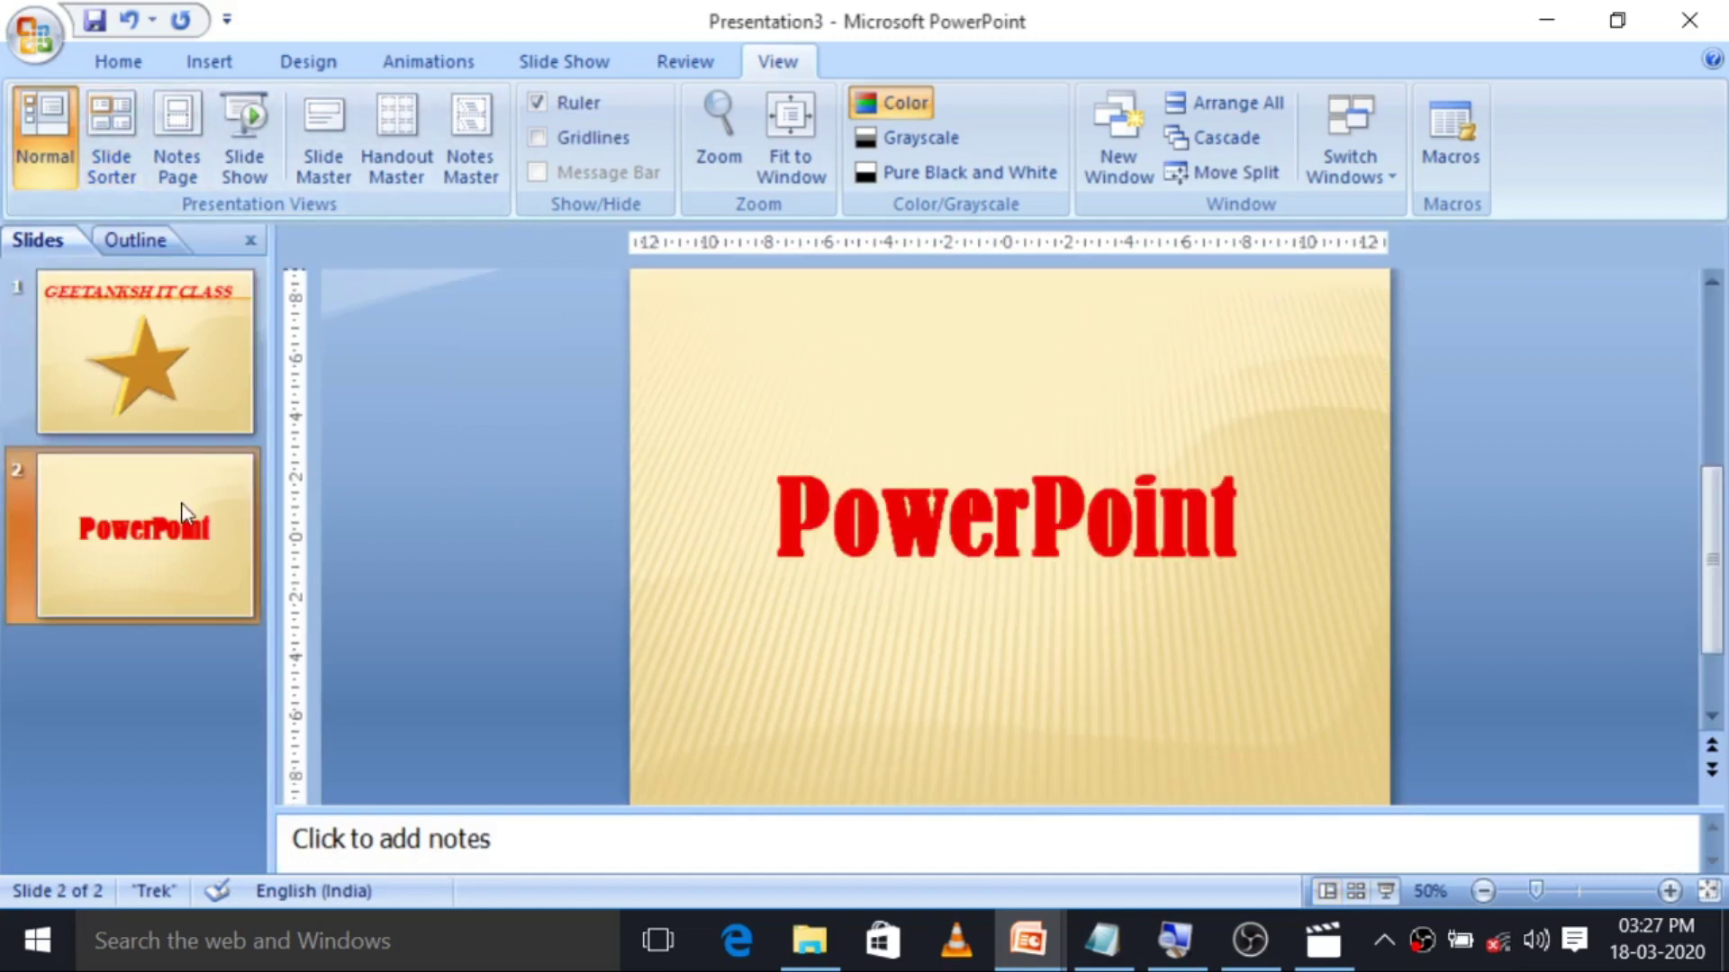
Add blank slides 3 and 4, then view all four slides in Slide Sorter.
left_click(129, 63)
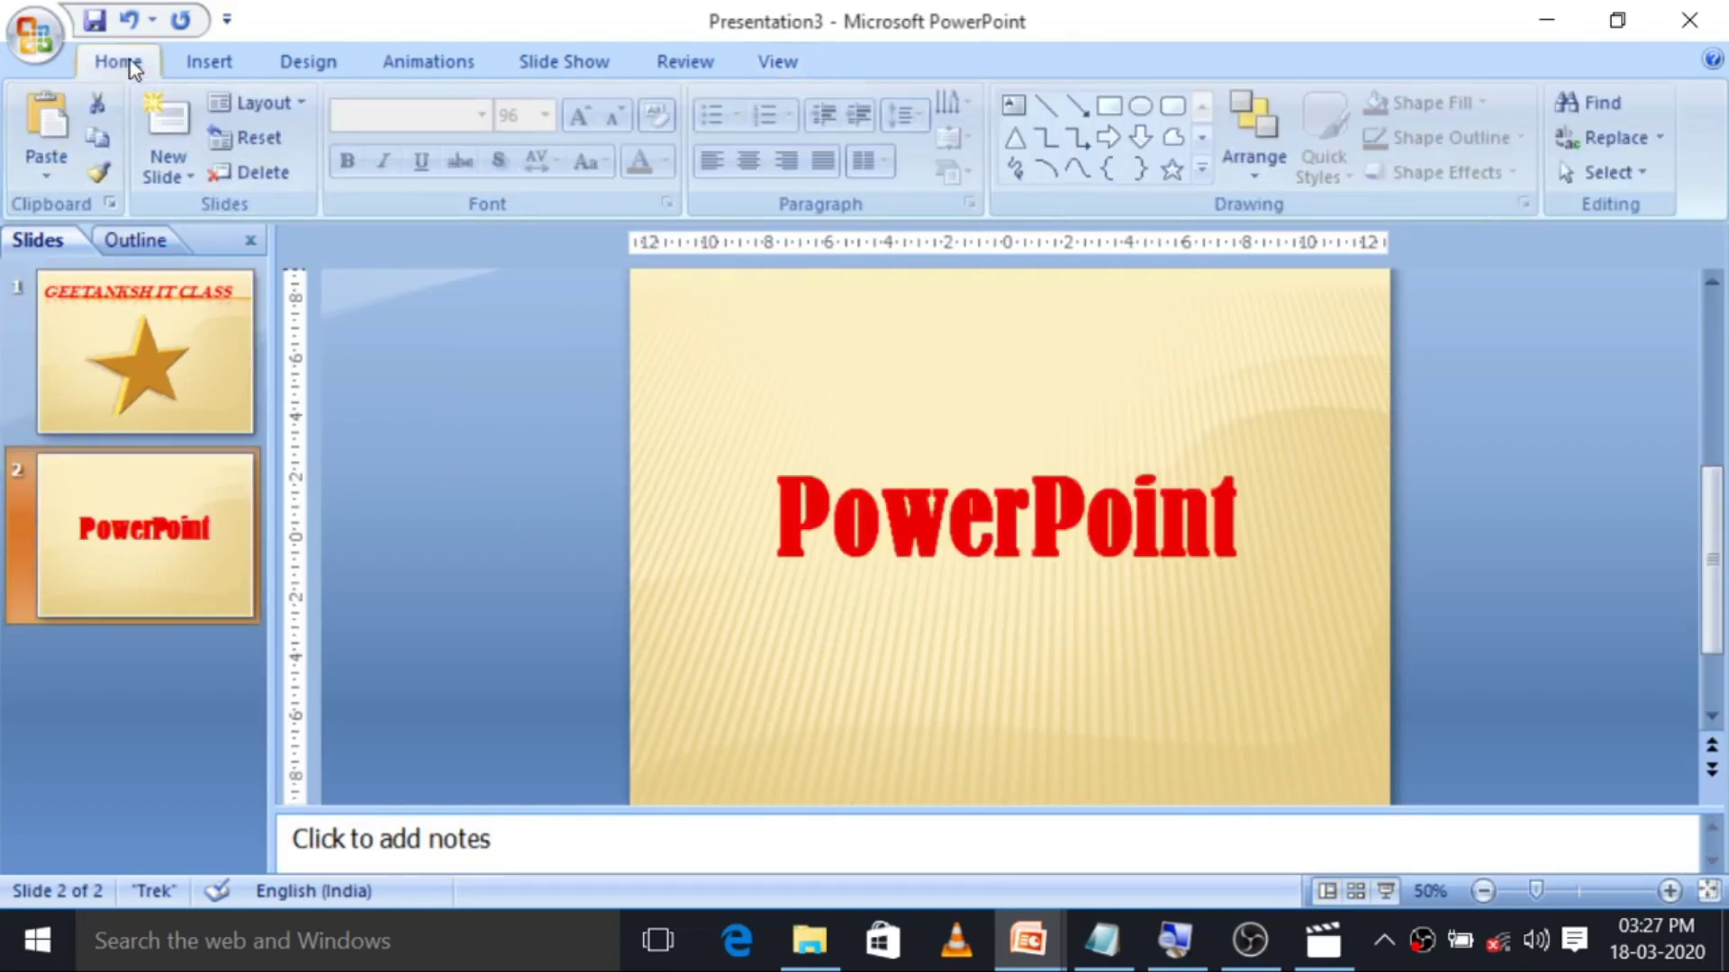
left_click(167, 176)
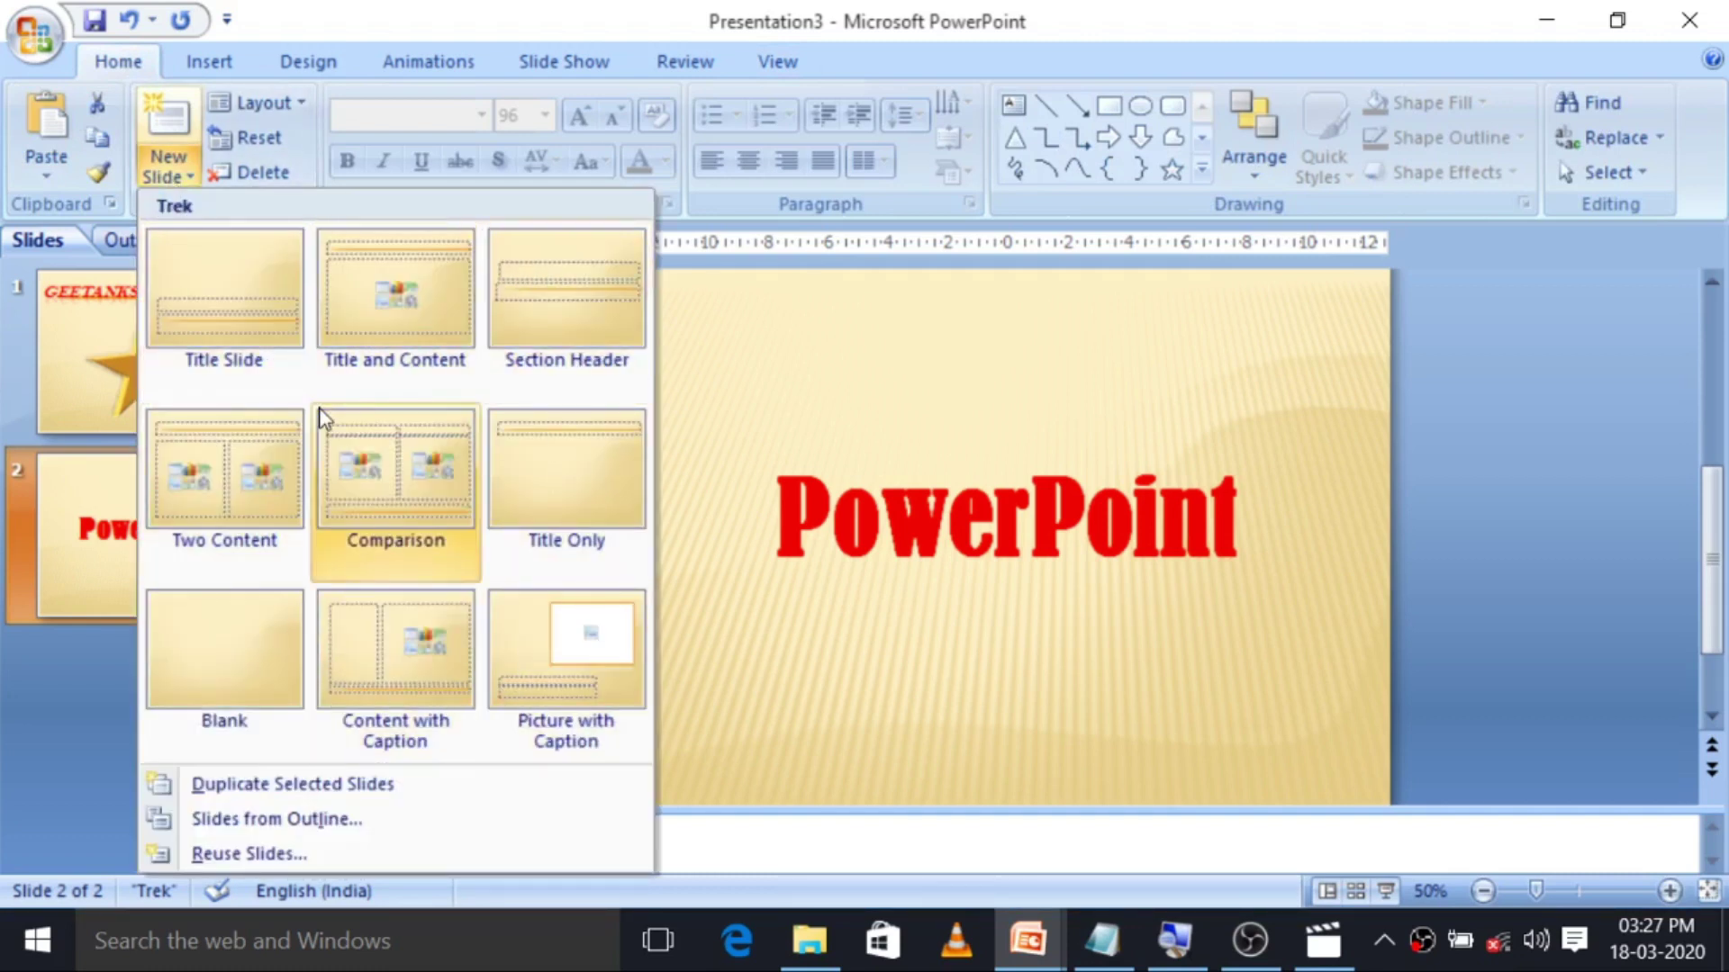
left_click(273, 668)
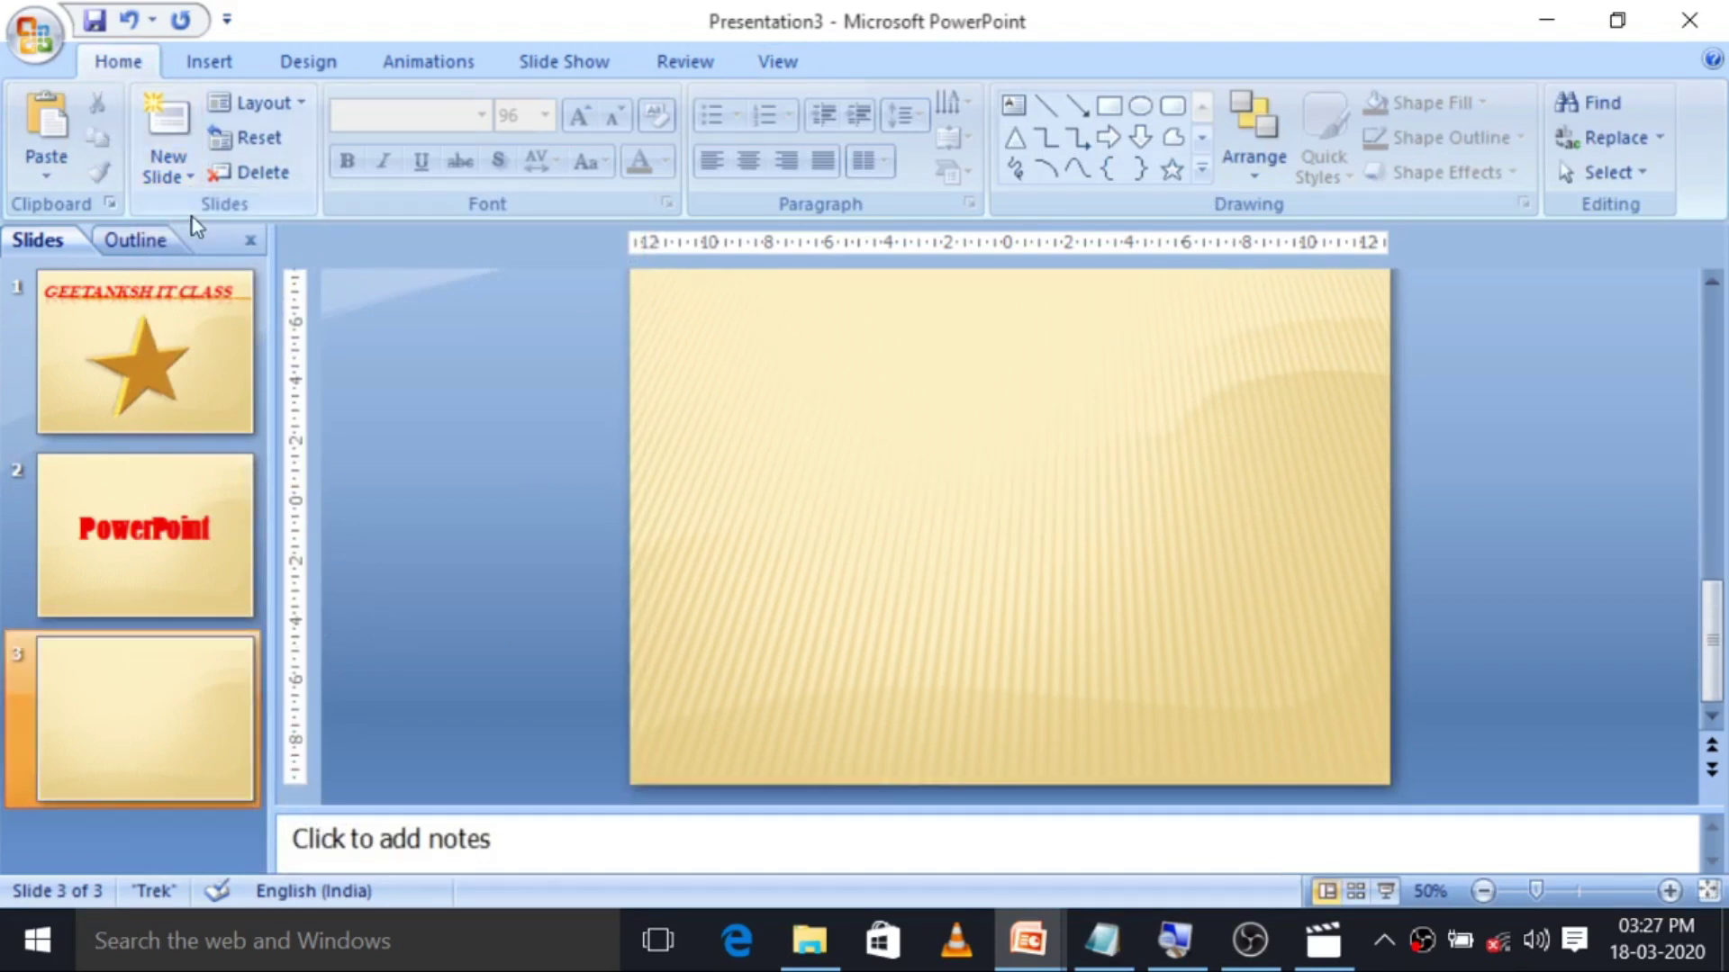
left_click(187, 184)
left_click(301, 636)
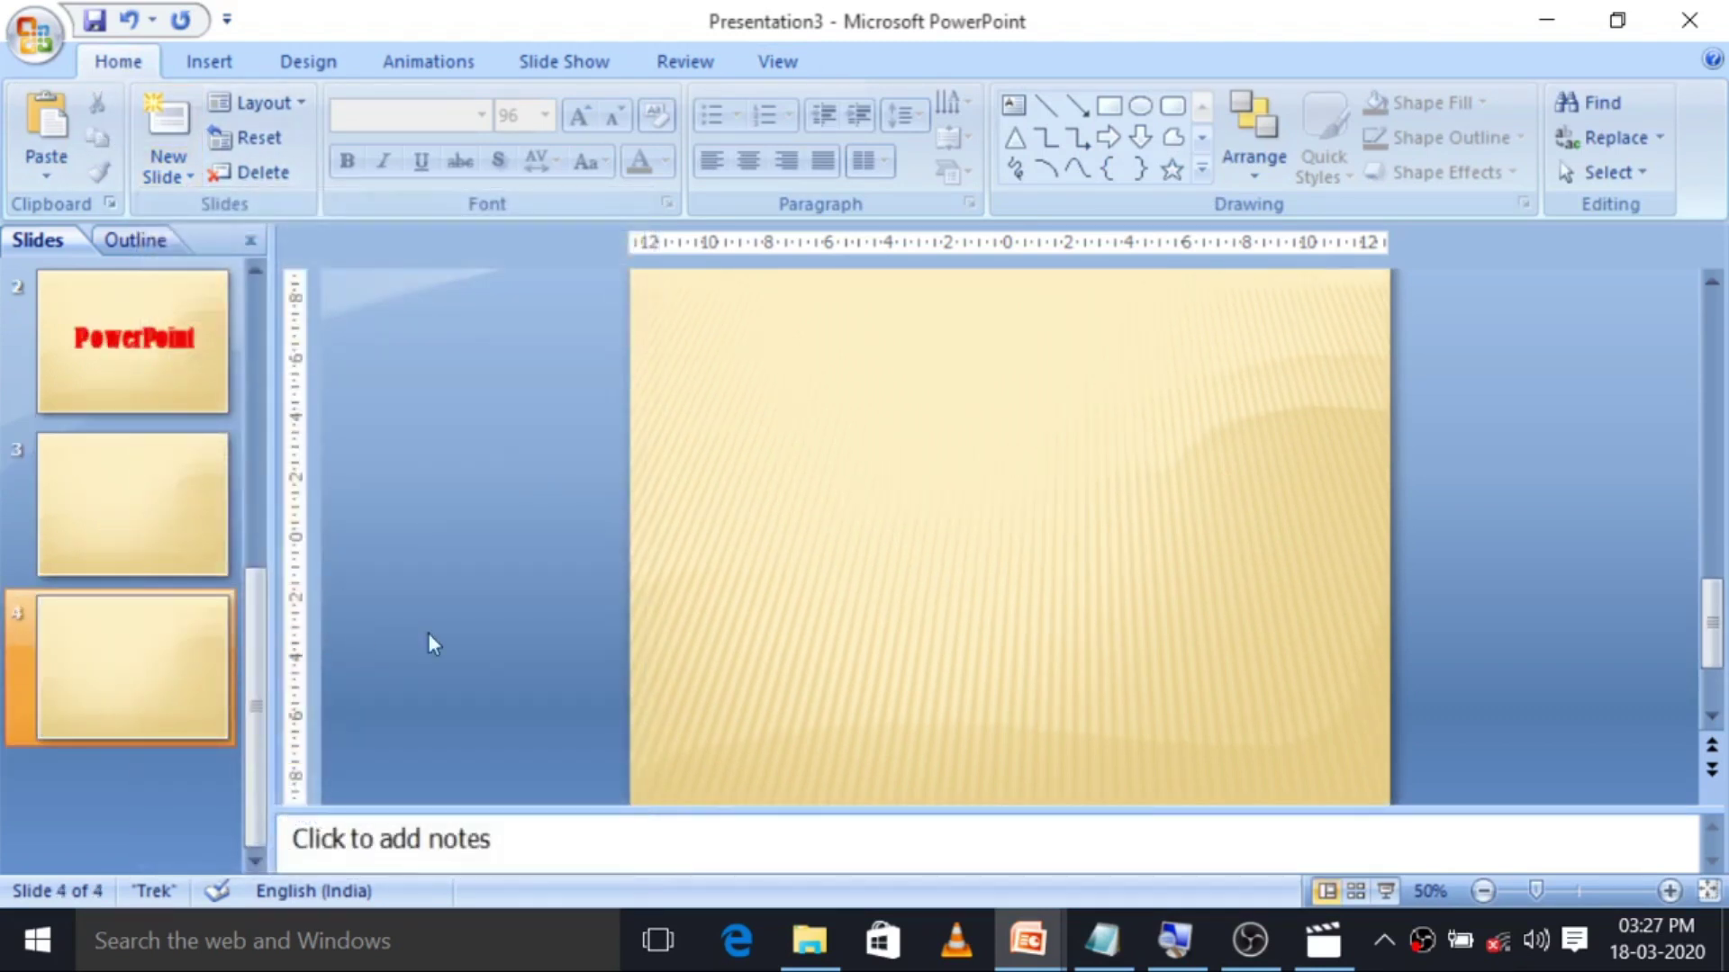
left_click(782, 60)
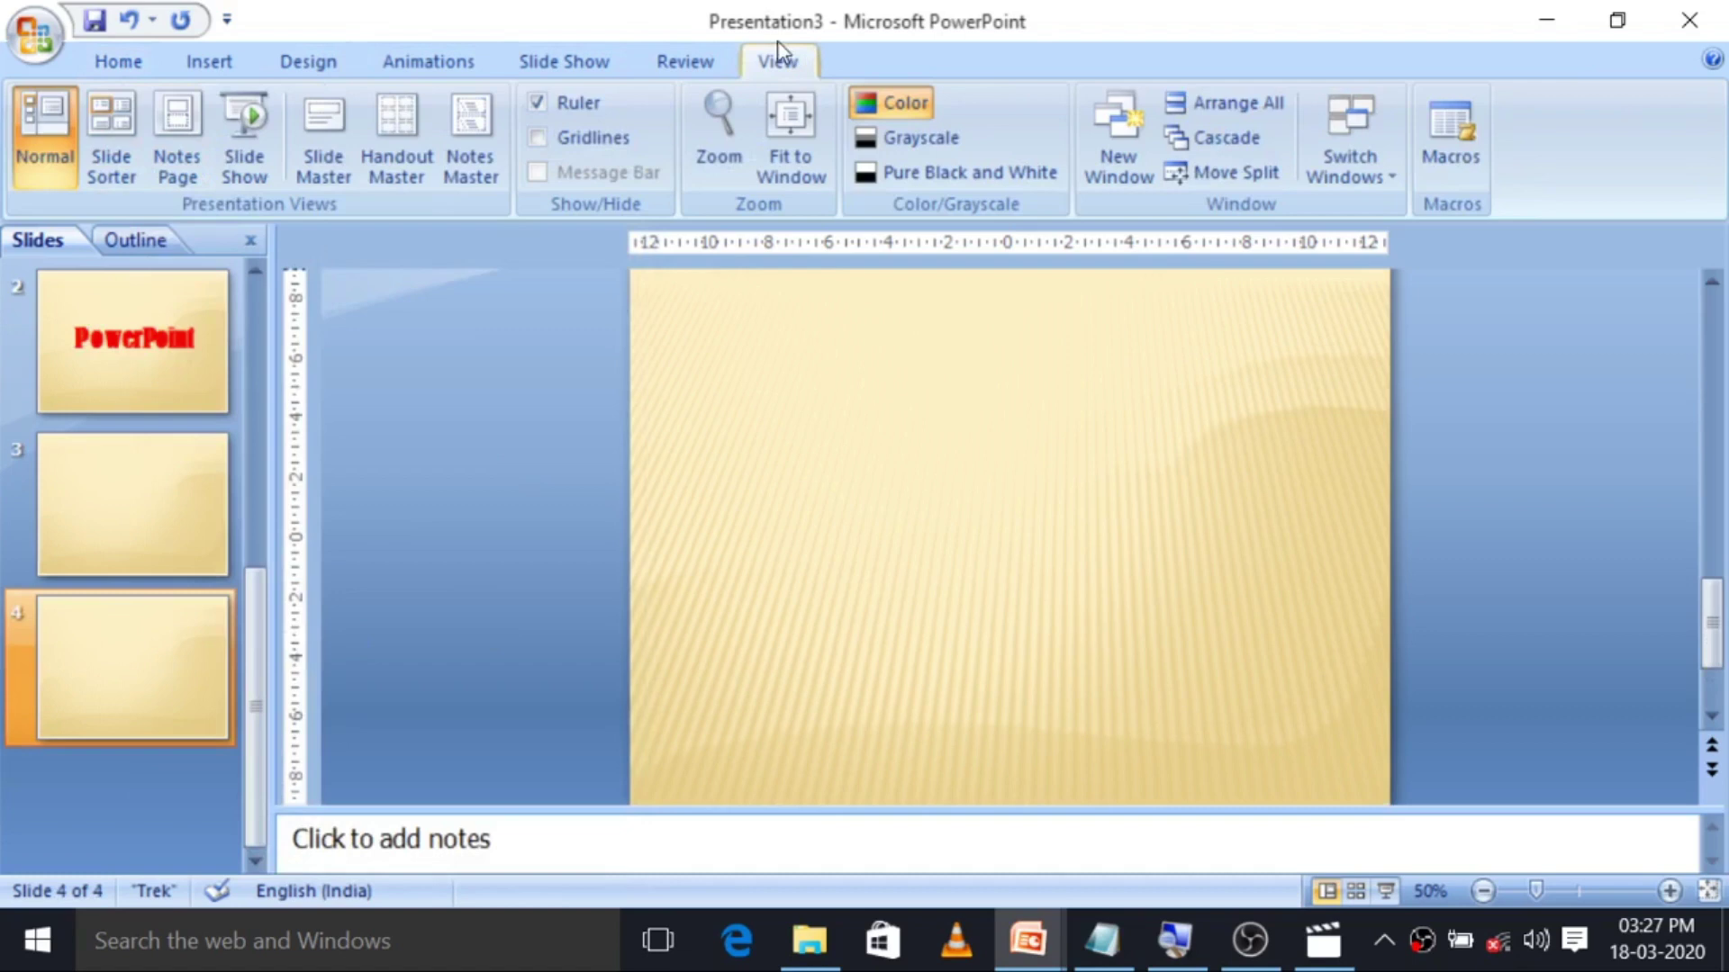
left_click(128, 121)
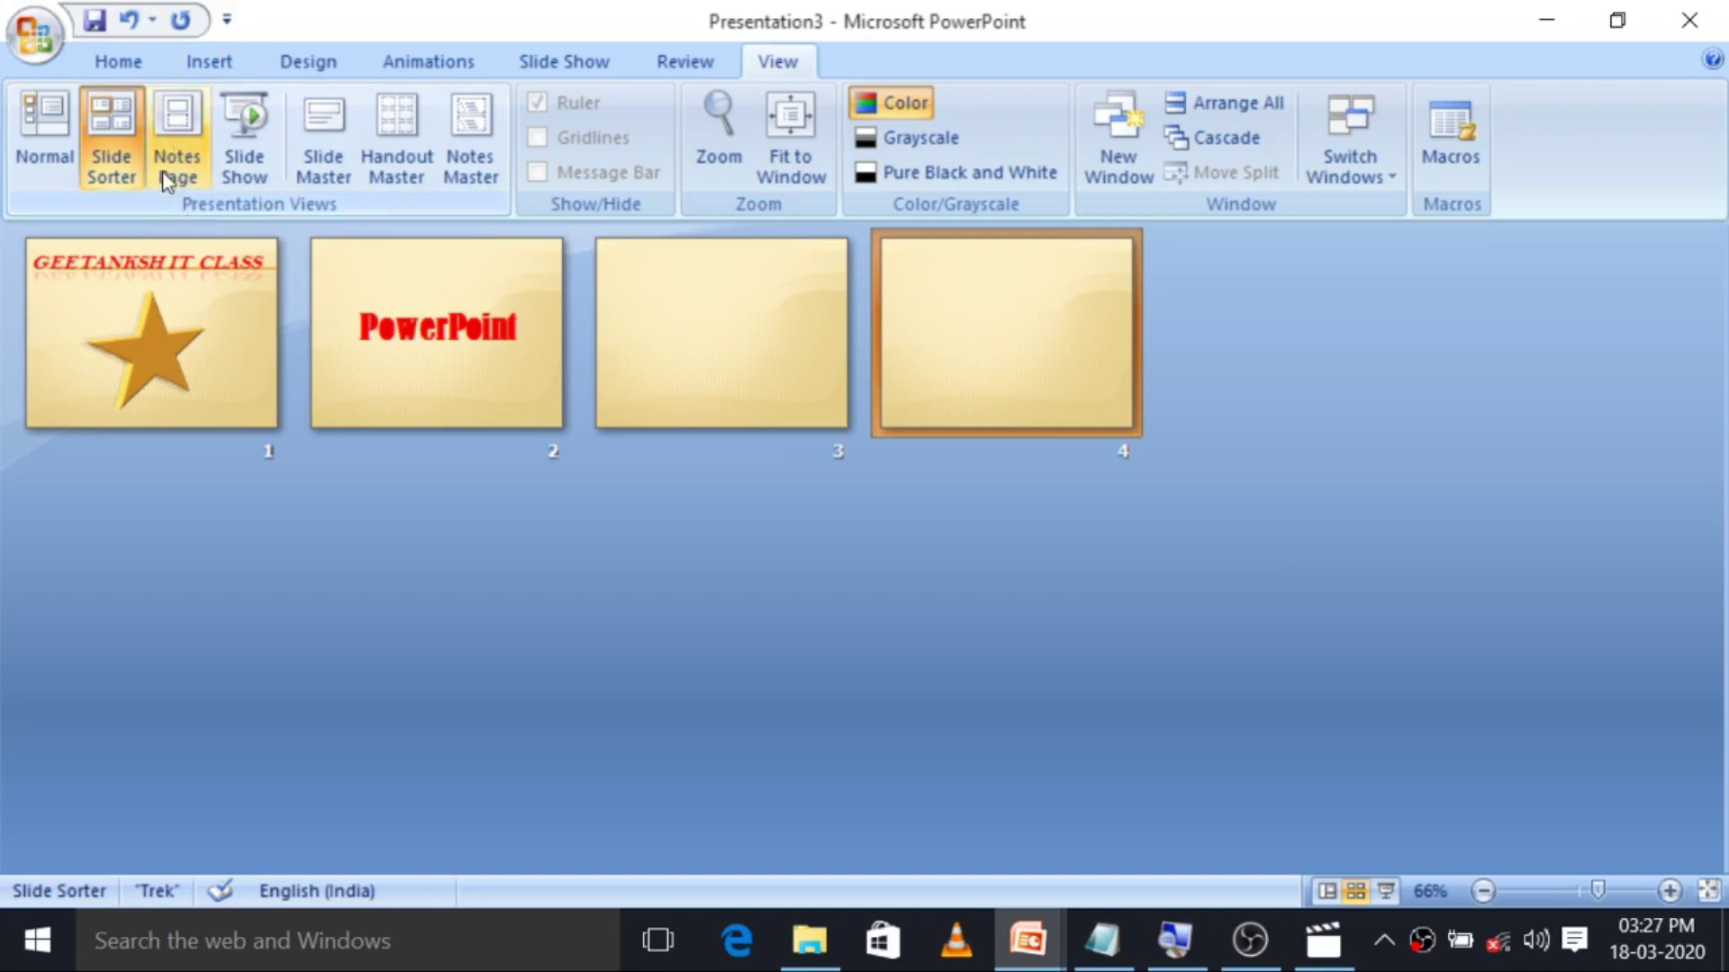
Return to Normal view and bring slide 1, with its red title and star, up for editing.
left_click(45, 123)
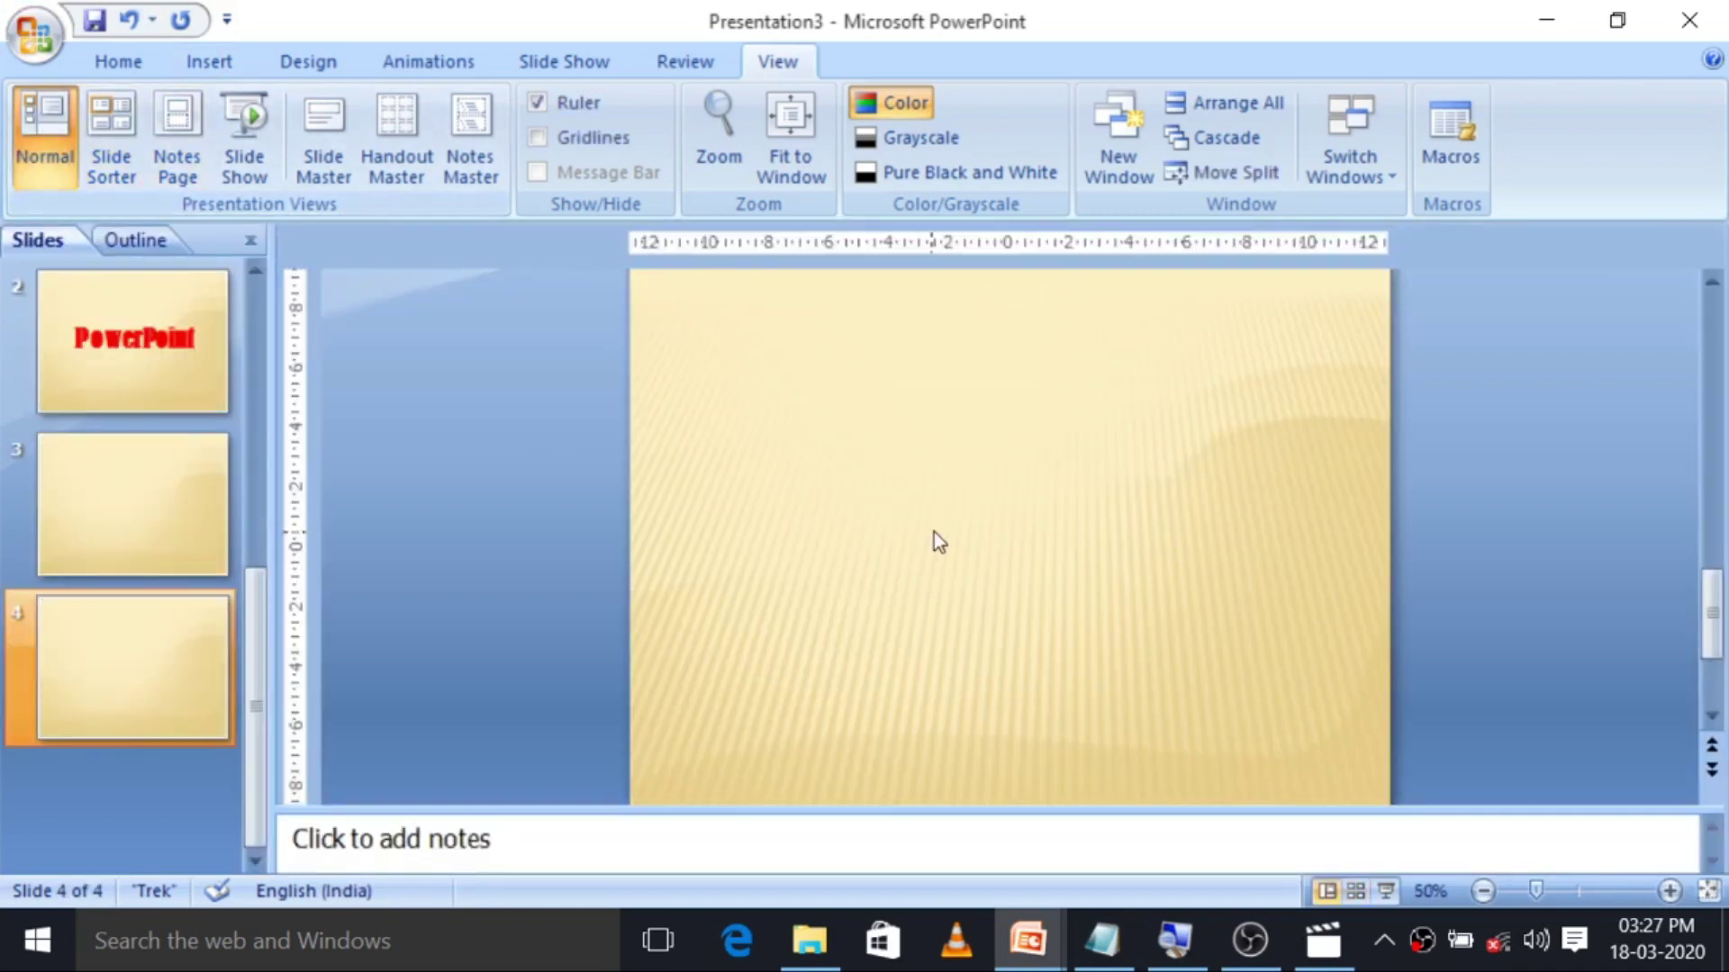
scroll(936, 543, "up", 2)
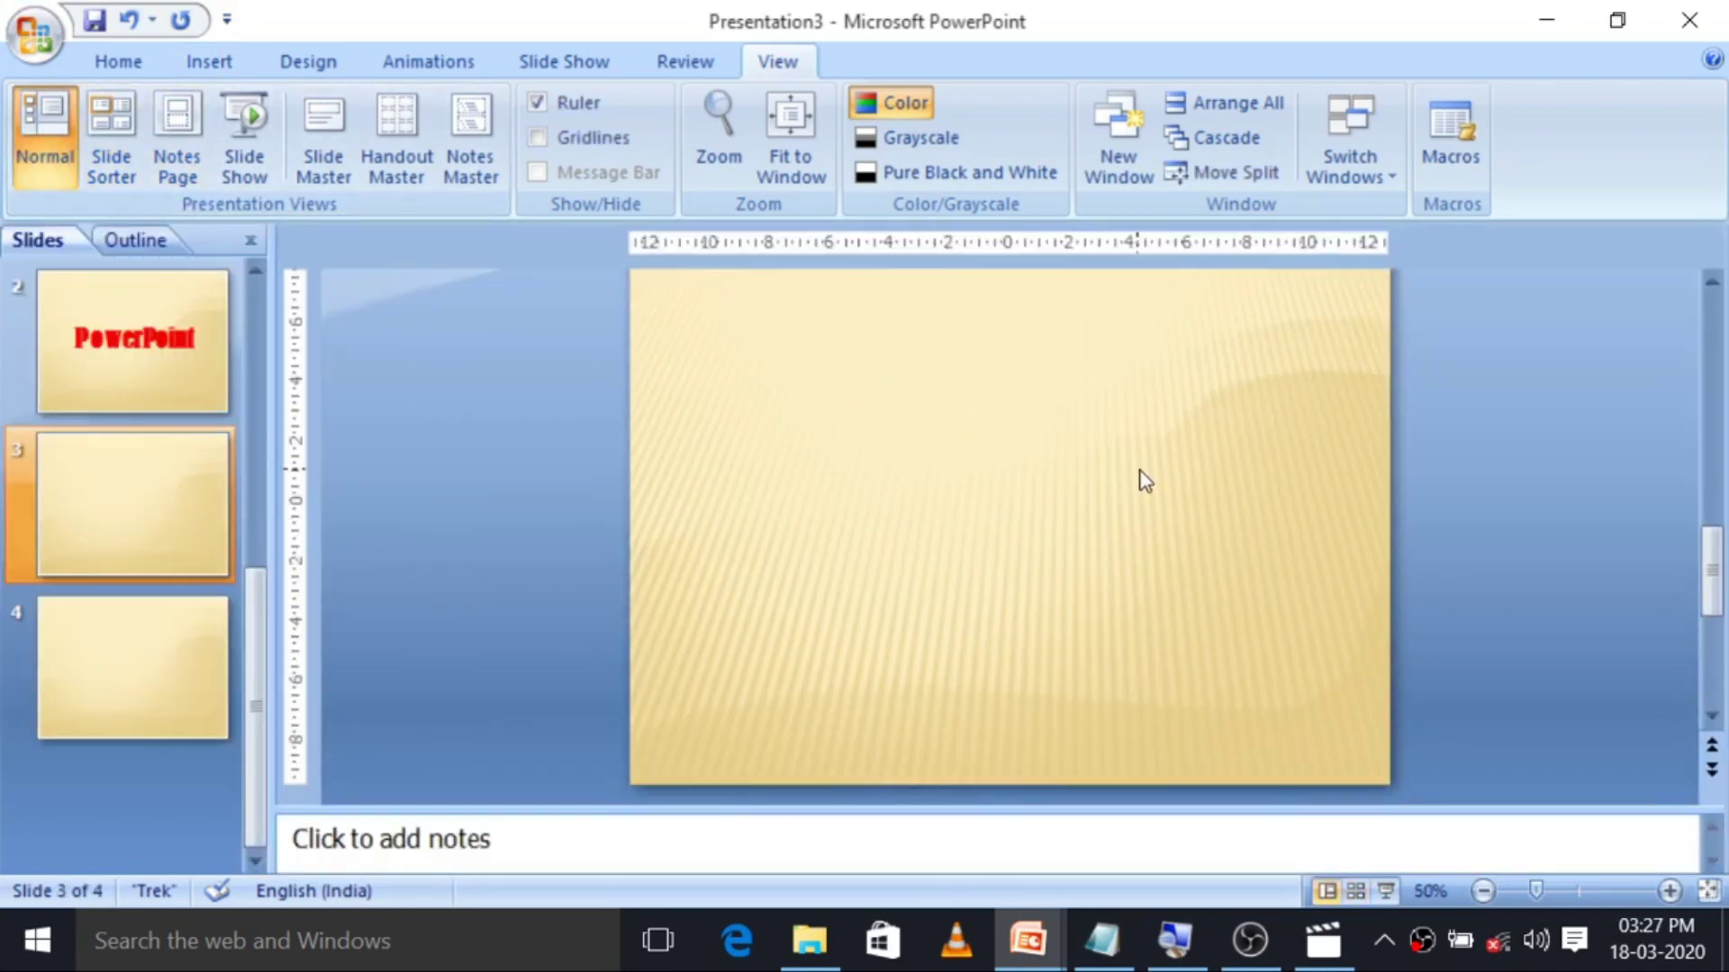
left_click(103, 296)
scroll(126, 297, "up", 1)
left_click(129, 300)
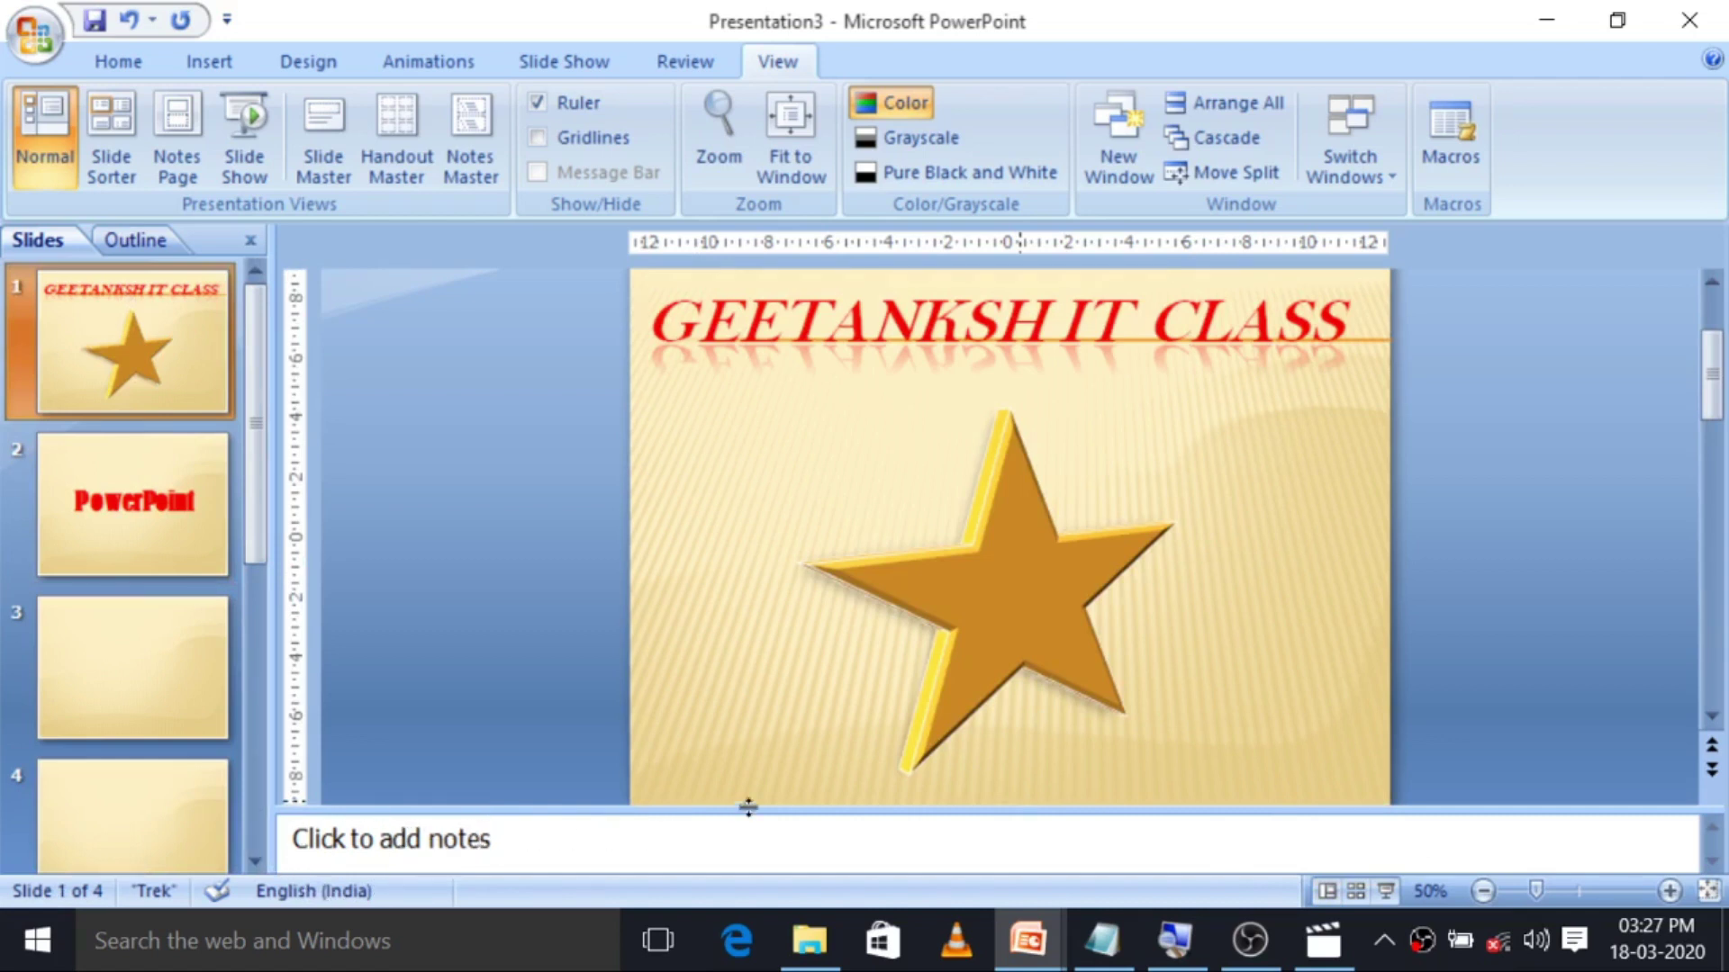
Enlarge the notes pane and type three lines of speaker notes beginning 'djhaishfasd'.
left_click_drag(855, 813, 907, 471)
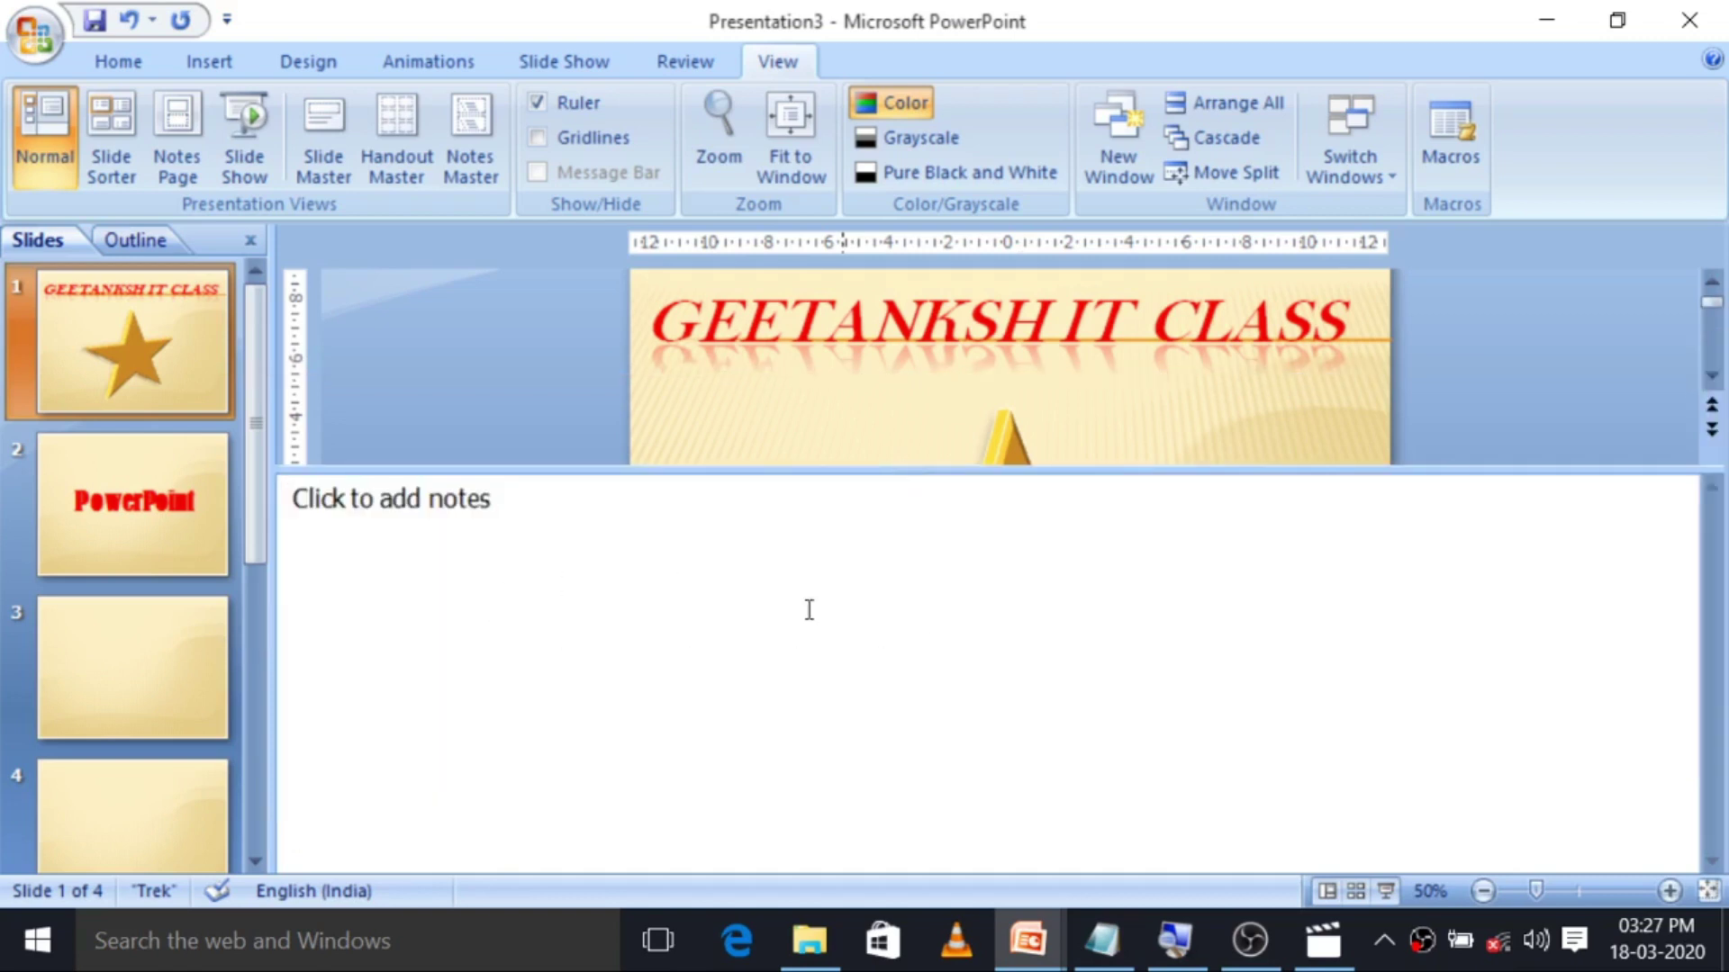
left_click(807, 610)
type("djhais")
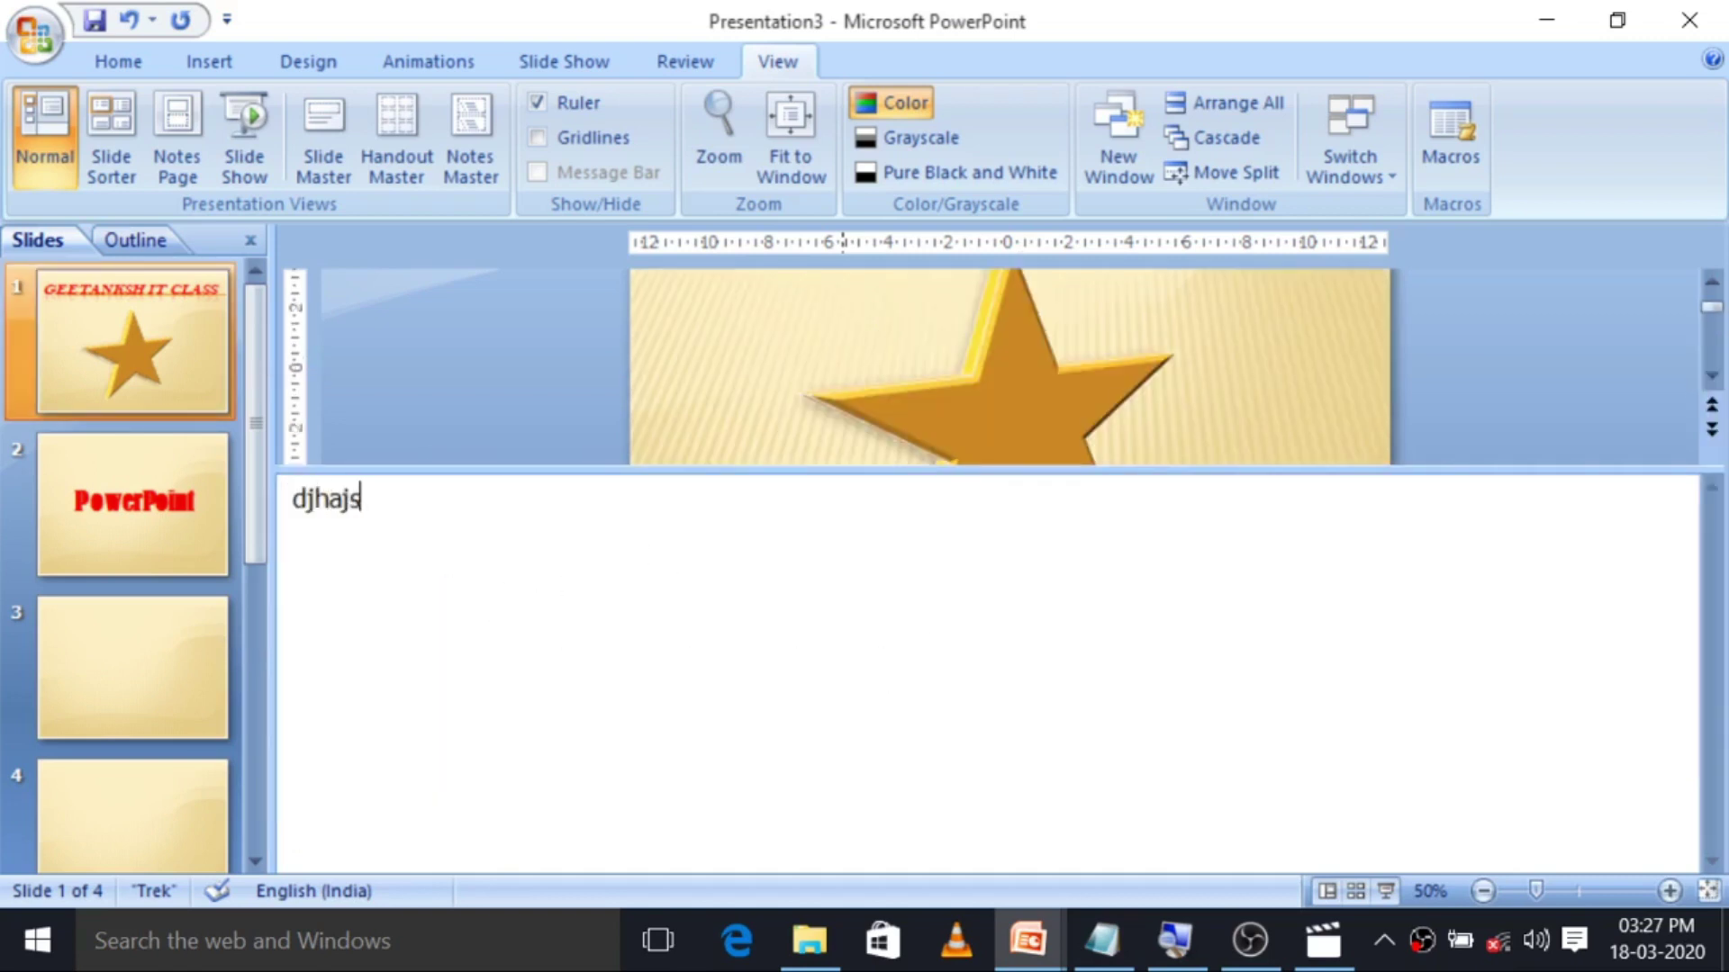
type("hfasd")
key("Return")
type("fkjashdljfkas")
key("Return")
type("dljfkas Dfhasldjkf")
key("Return")
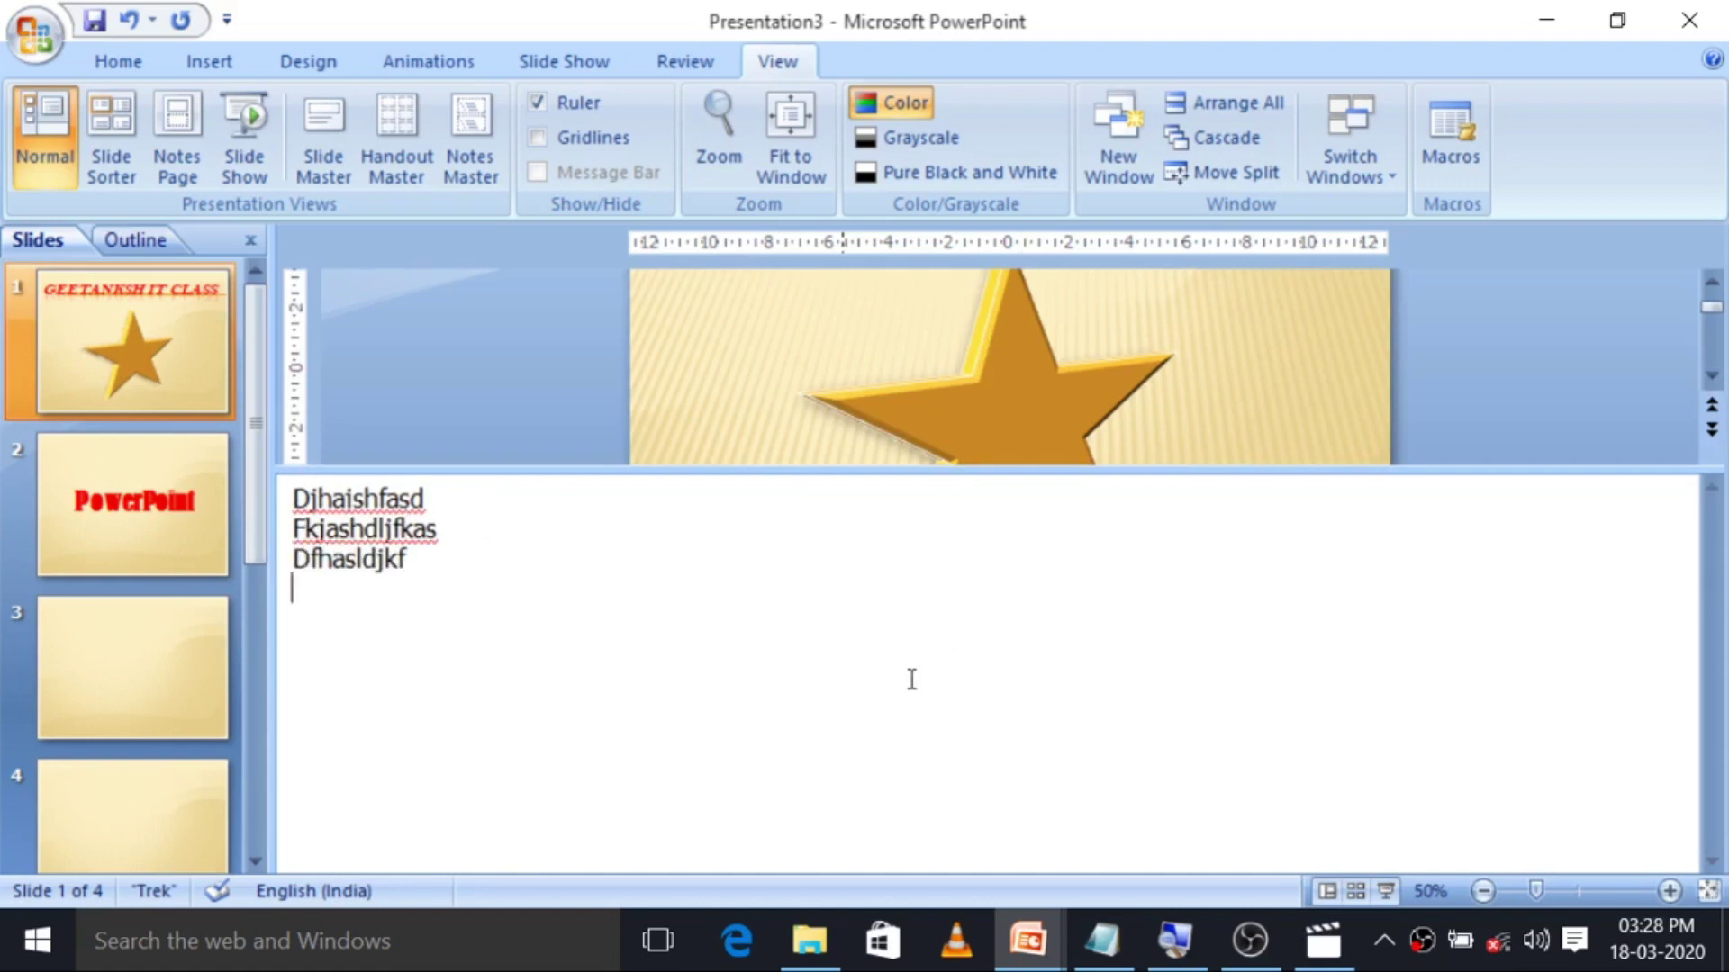
Select the three note lines, resize the notes pane back down, and reselect slide 1.
left_click_drag(484, 563, 303, 491)
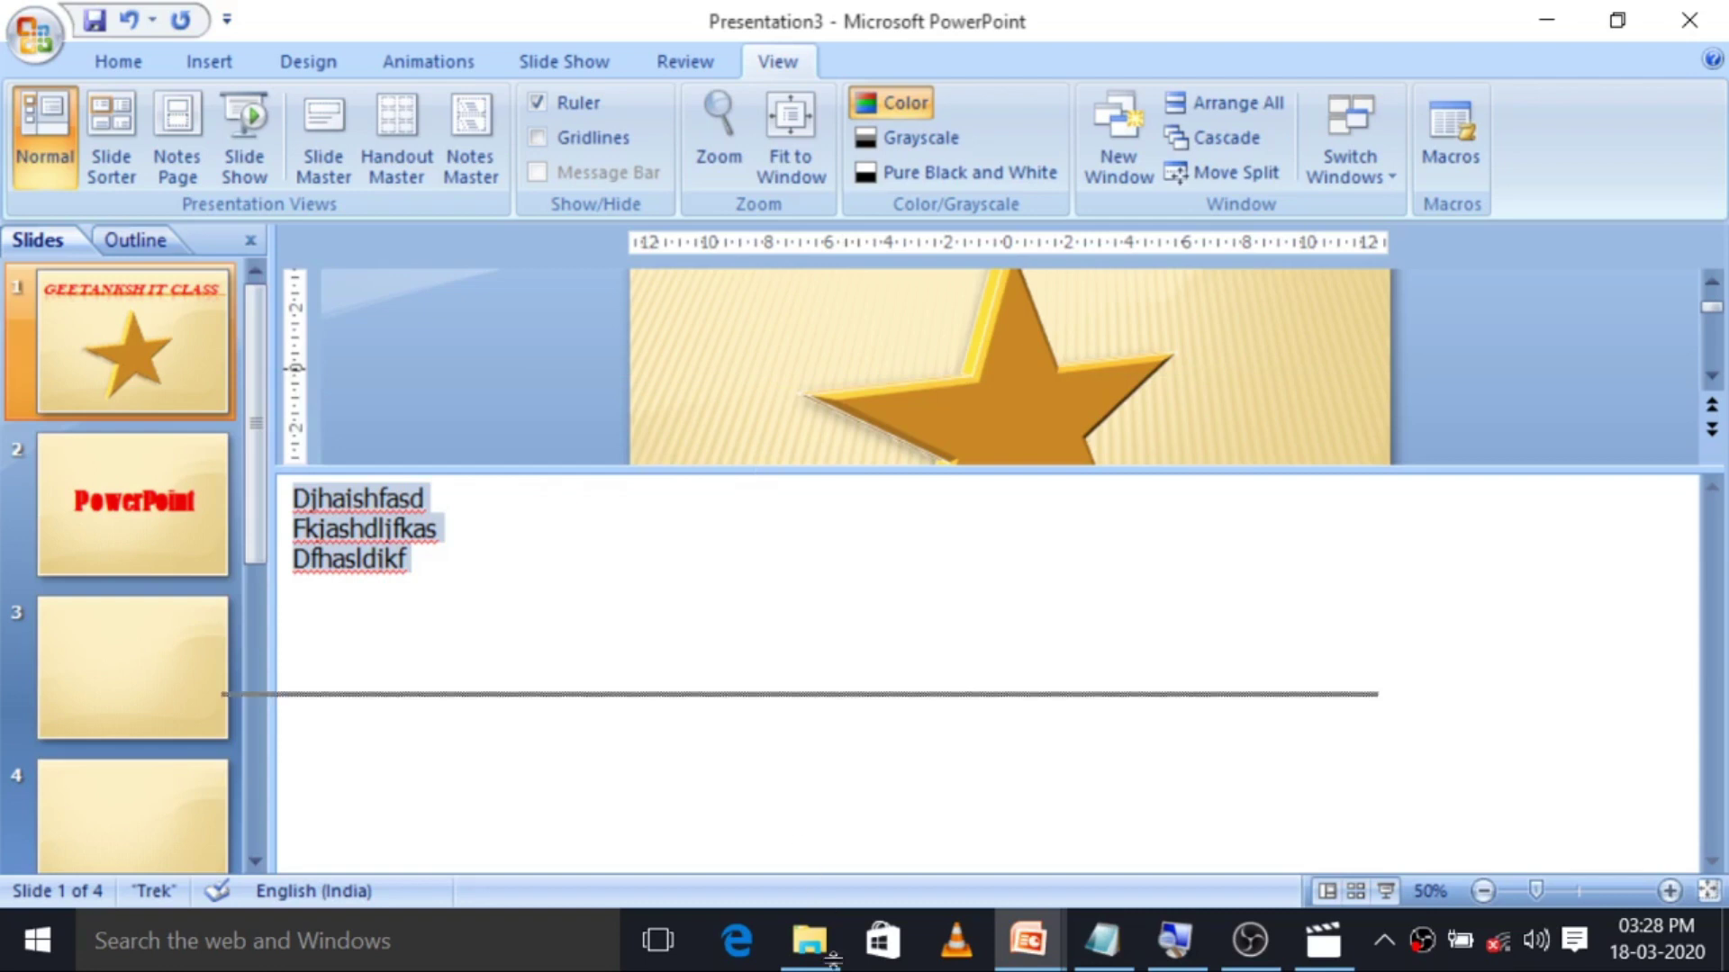
left_click_drag(767, 467, 792, 901)
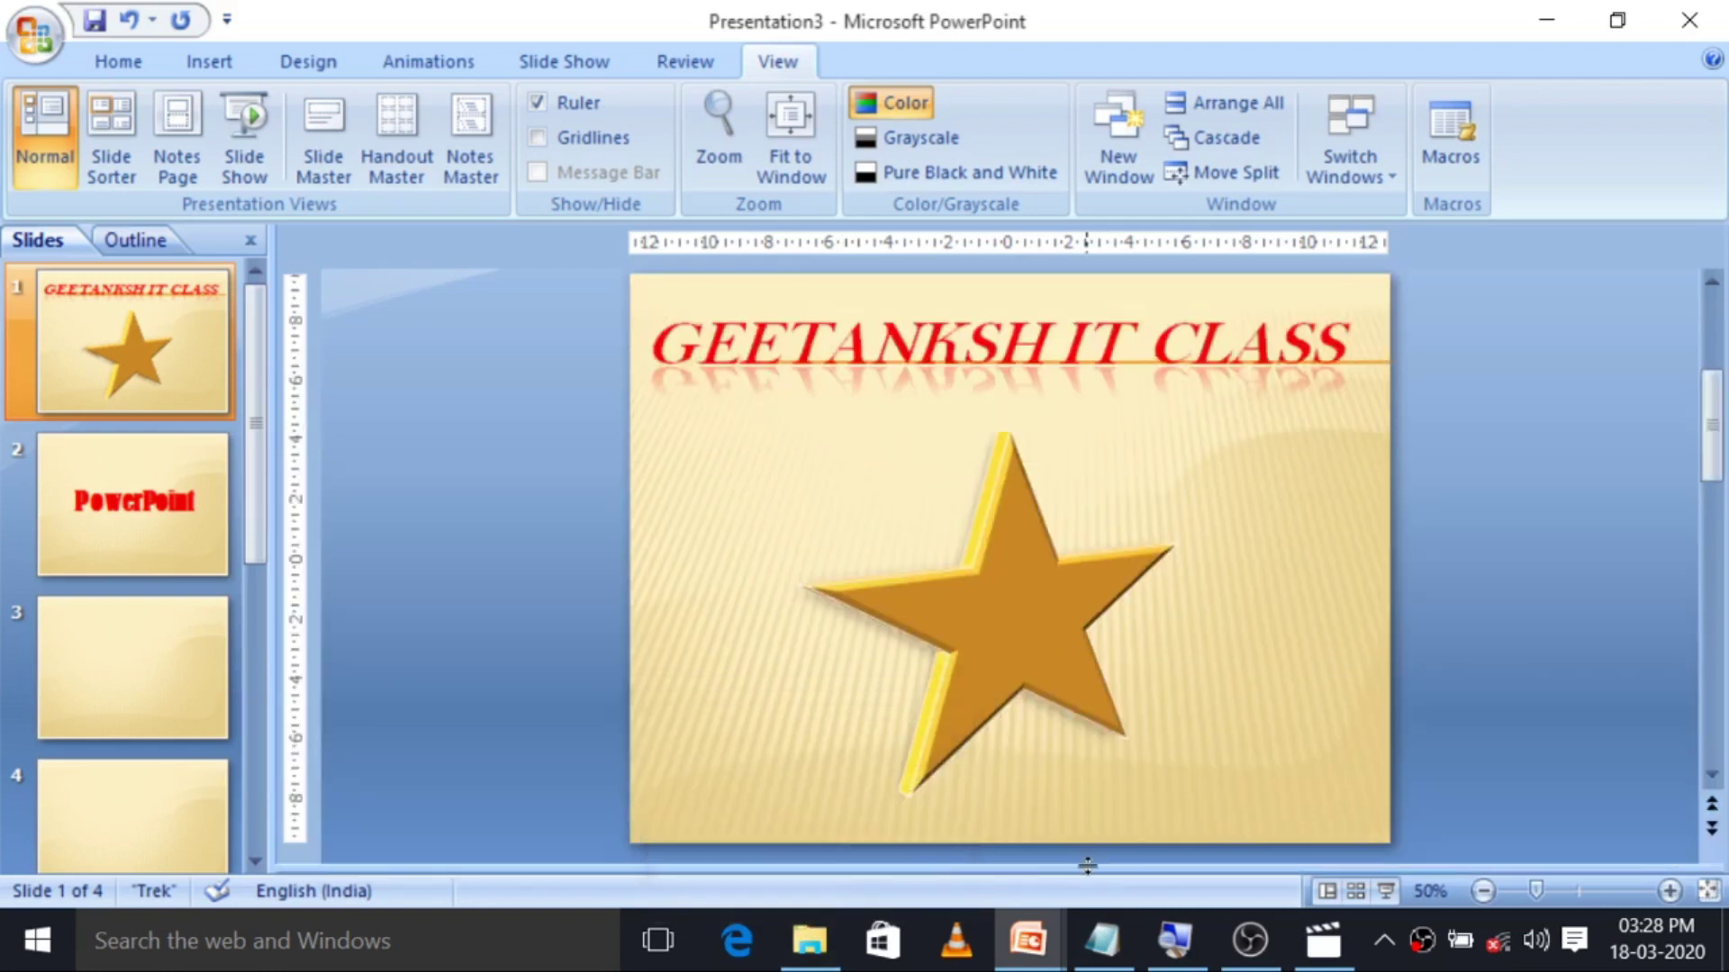
left_click_drag(1087, 866, 1087, 844)
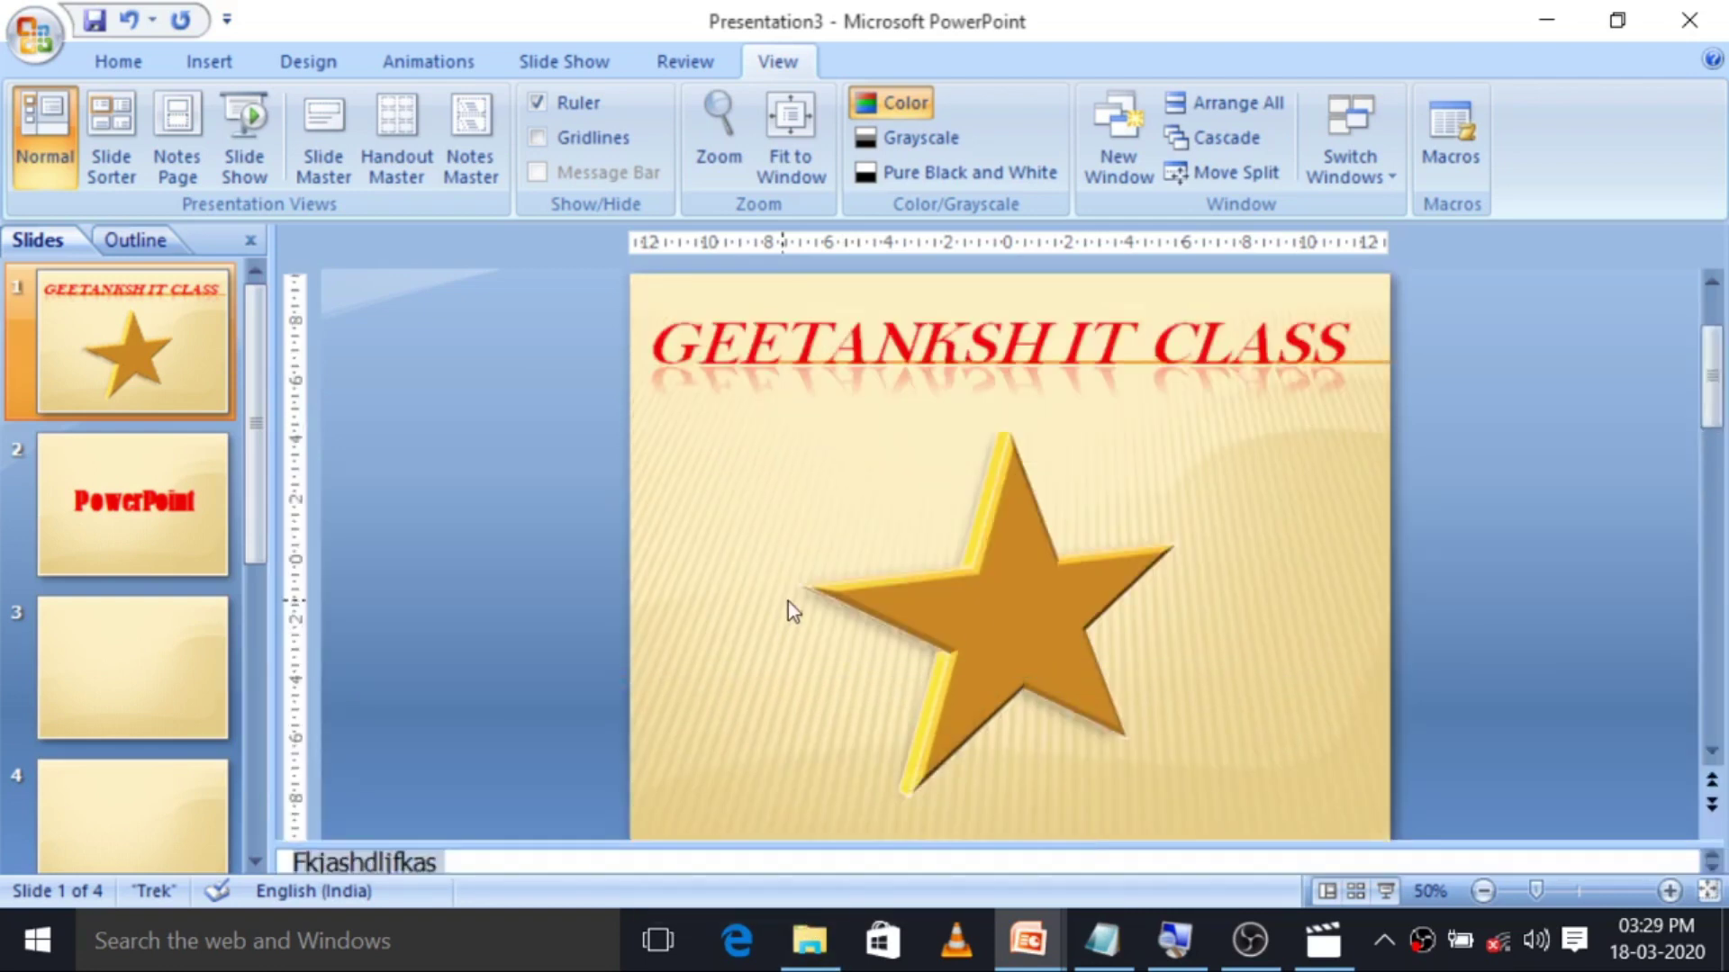
scroll(787, 605, "down", 3)
scroll(787, 605, "up", 3)
scroll(787, 605, "down", 1)
scroll(749, 834, "down", 2)
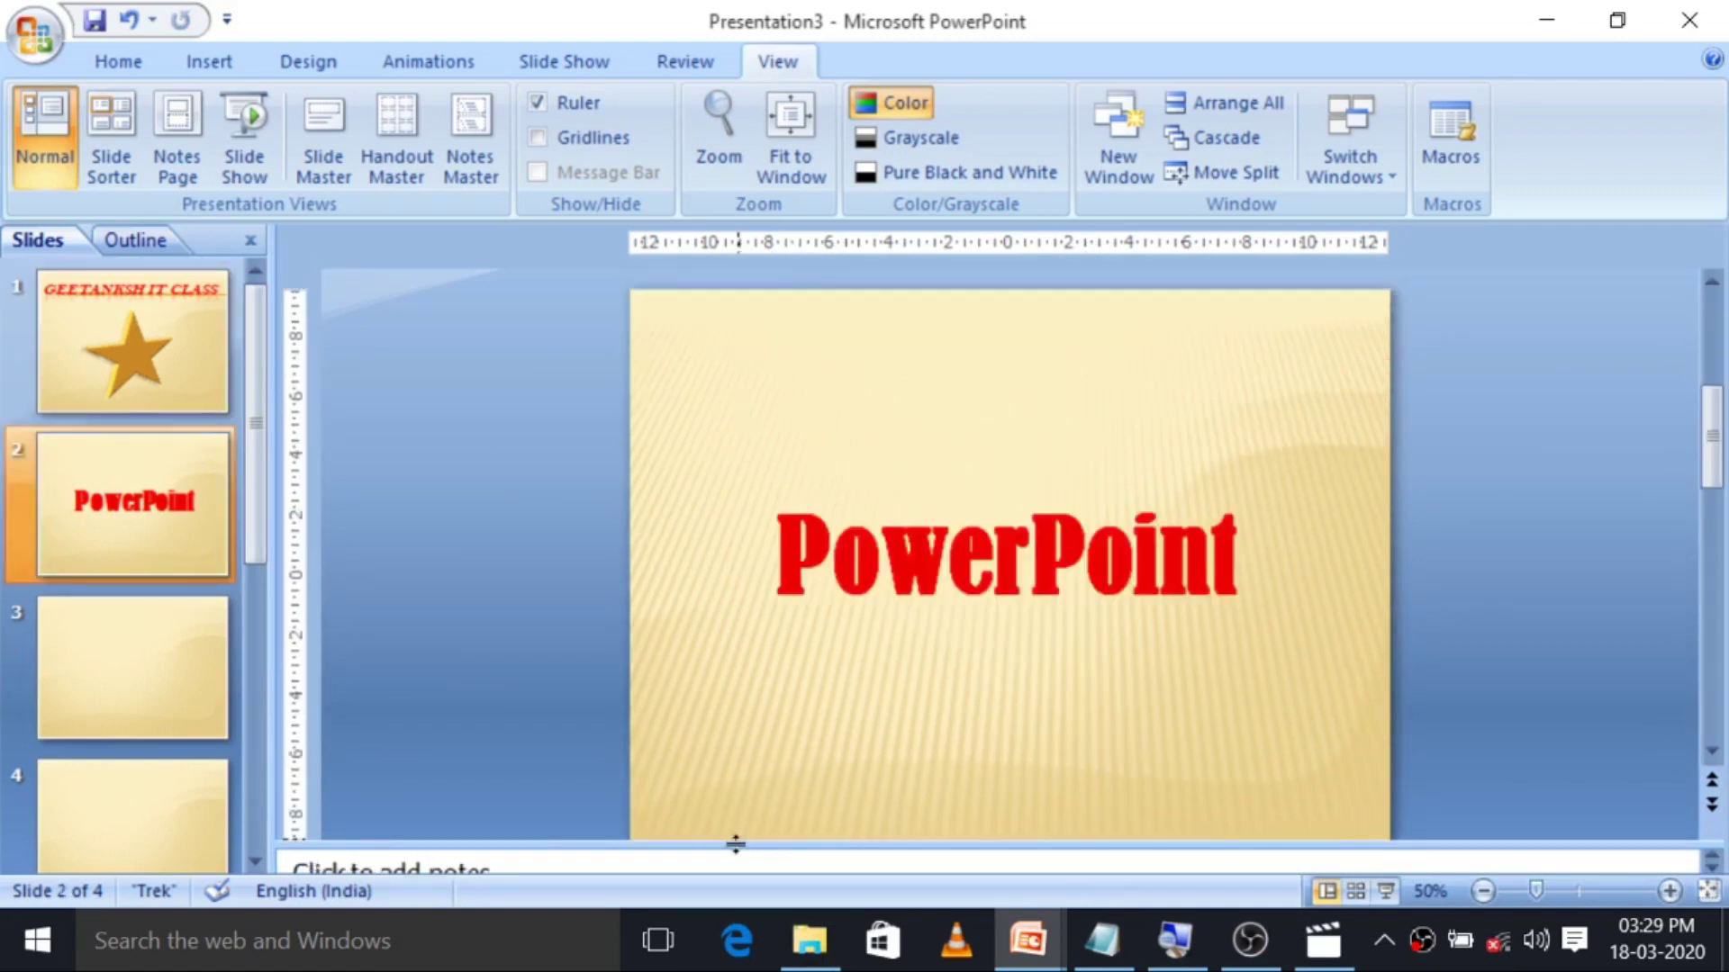
left_click_drag(733, 848, 735, 824)
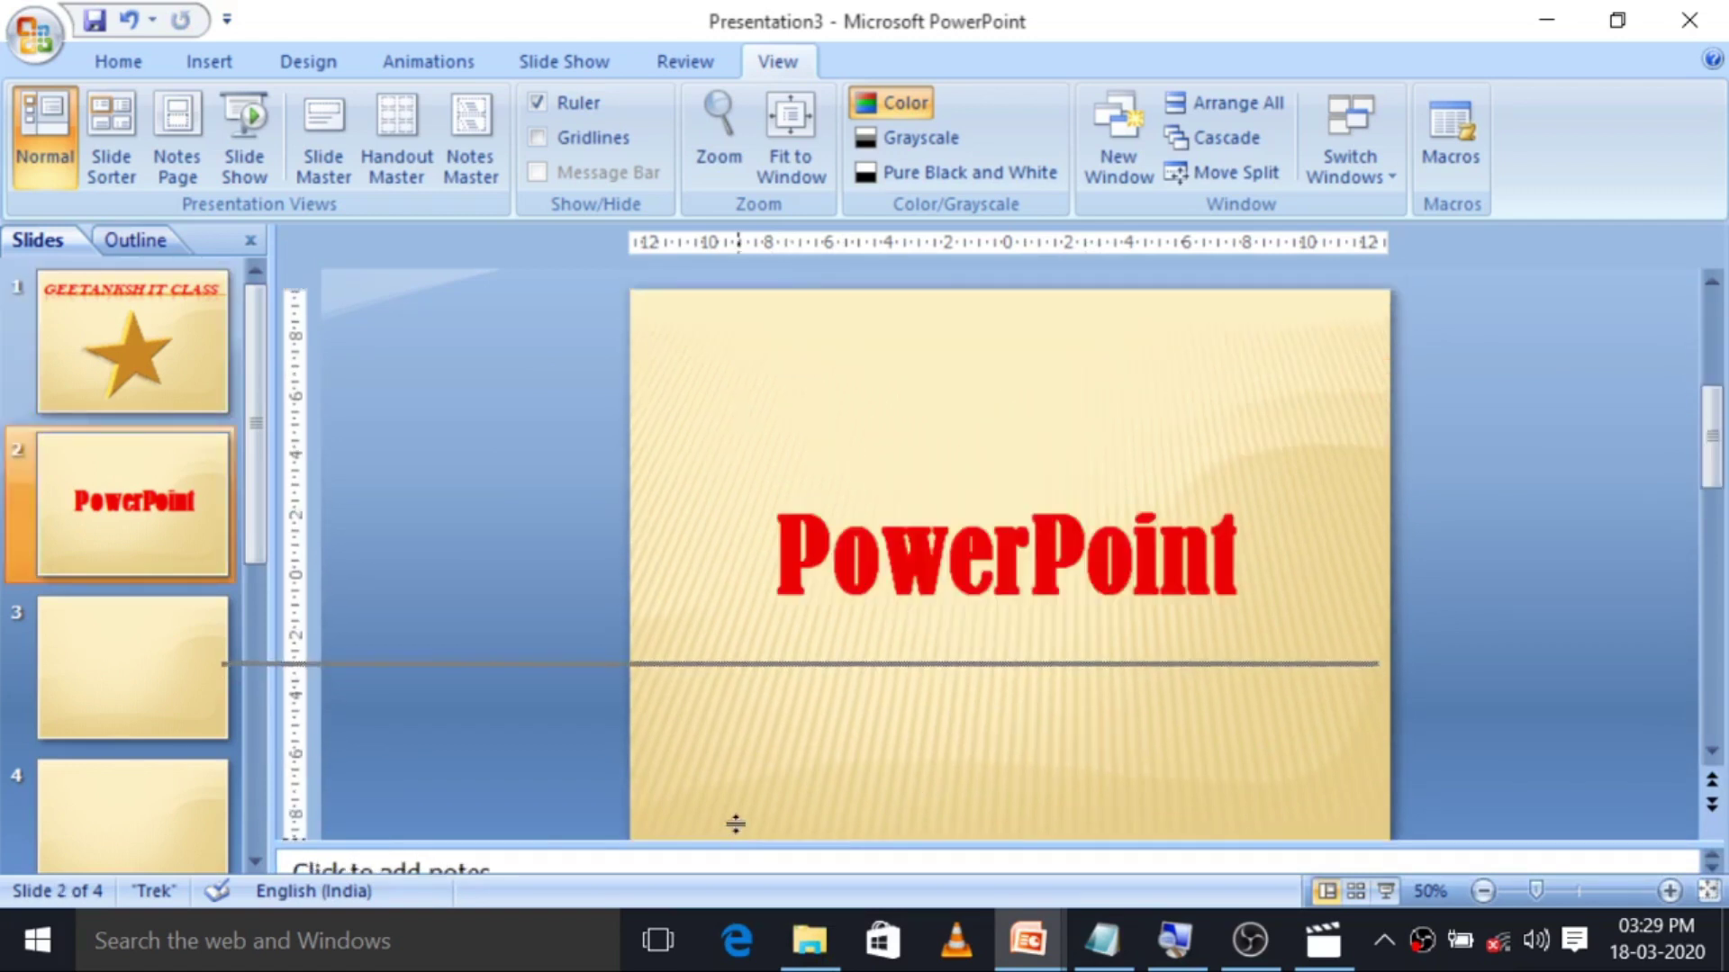
left_click(124, 308)
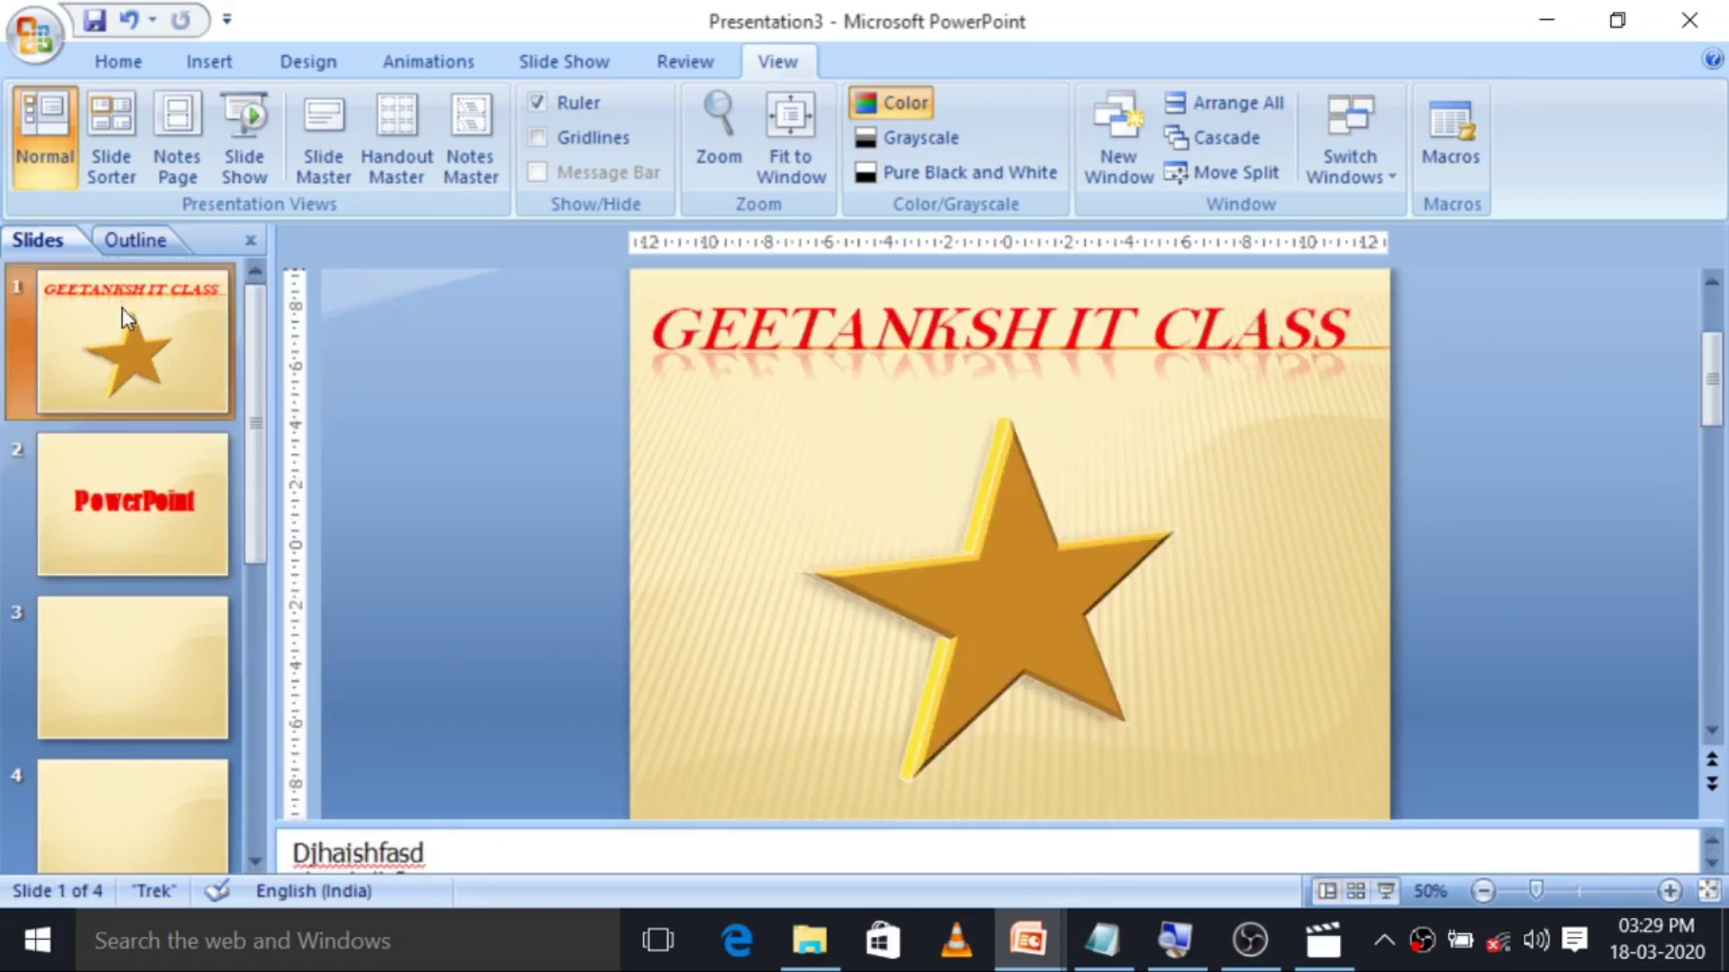
Show slide 1 as a Notes Page zoomed to 118% and select its notes placeholder.
left_click(180, 119)
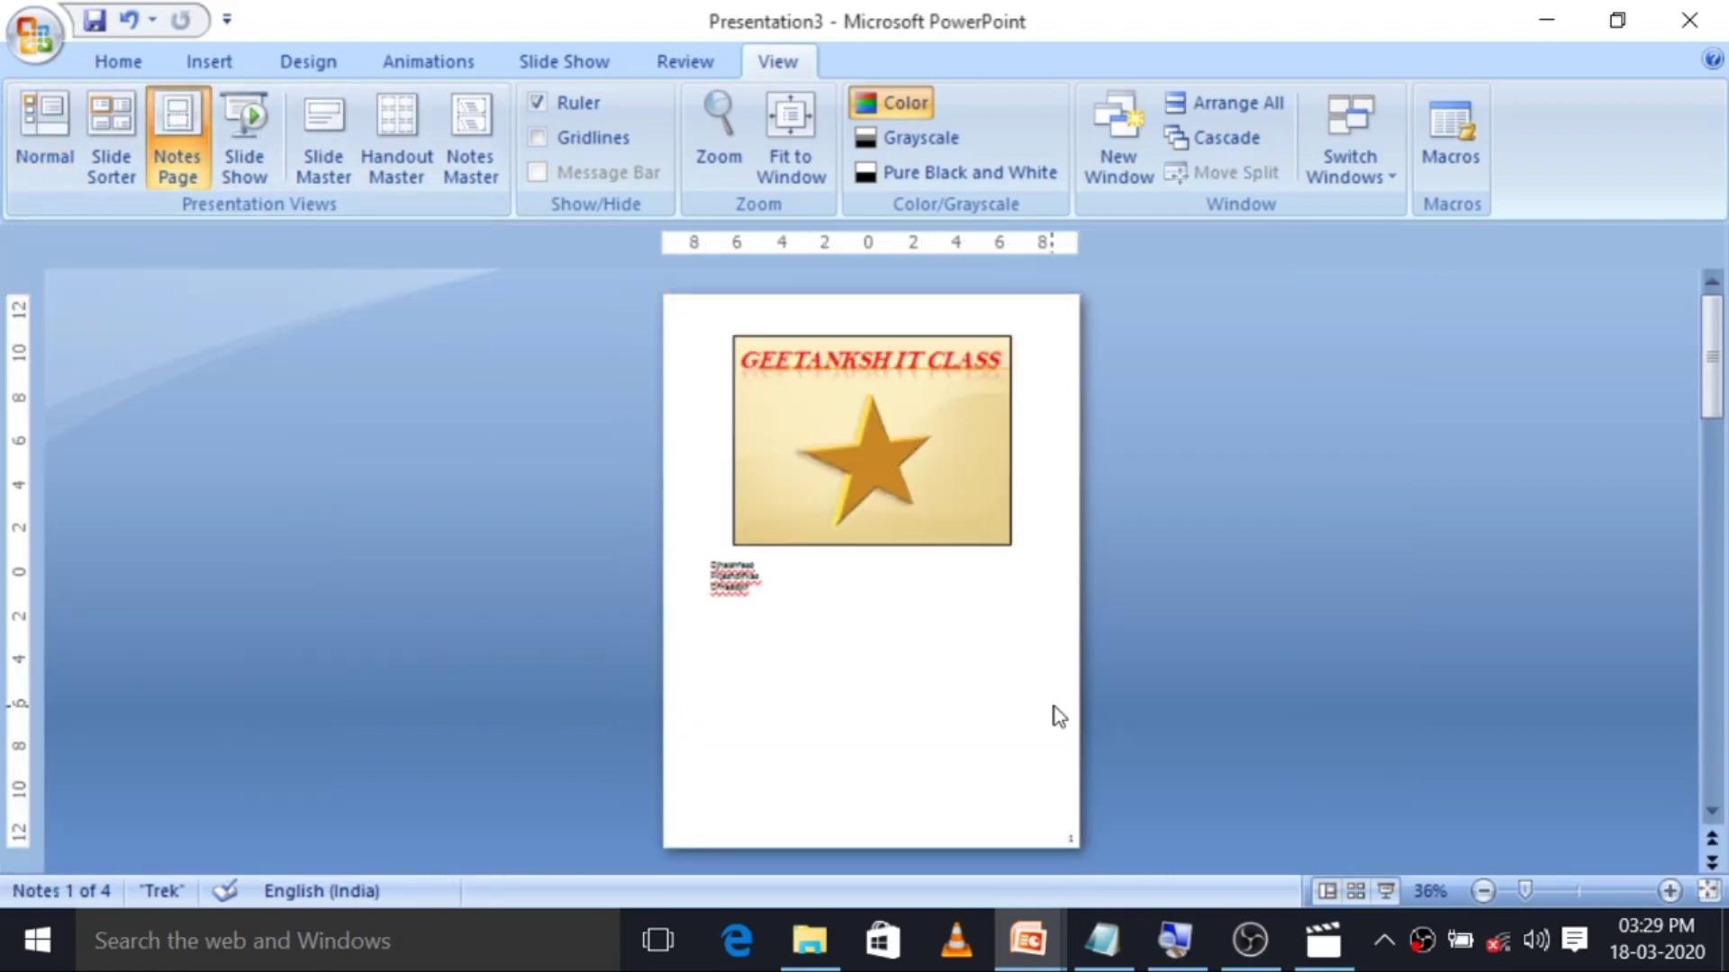
left_click(1580, 891)
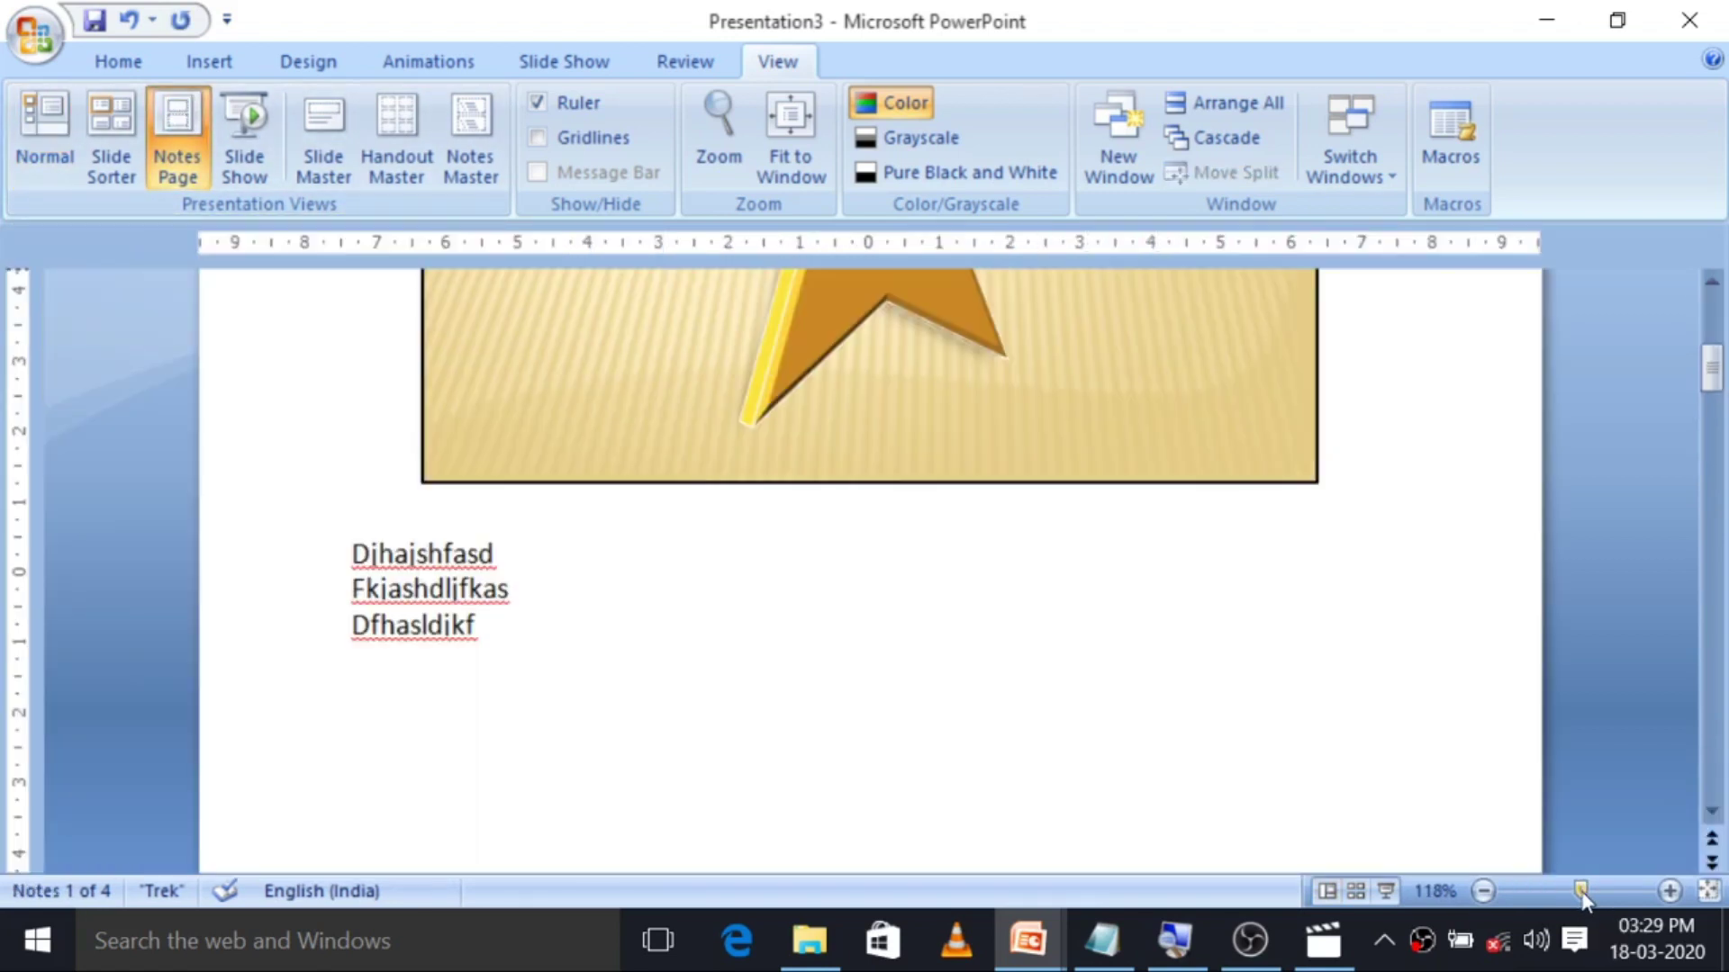
scroll(1068, 631, "up", 5)
scroll(1067, 630, "down", 5)
left_click(340, 542)
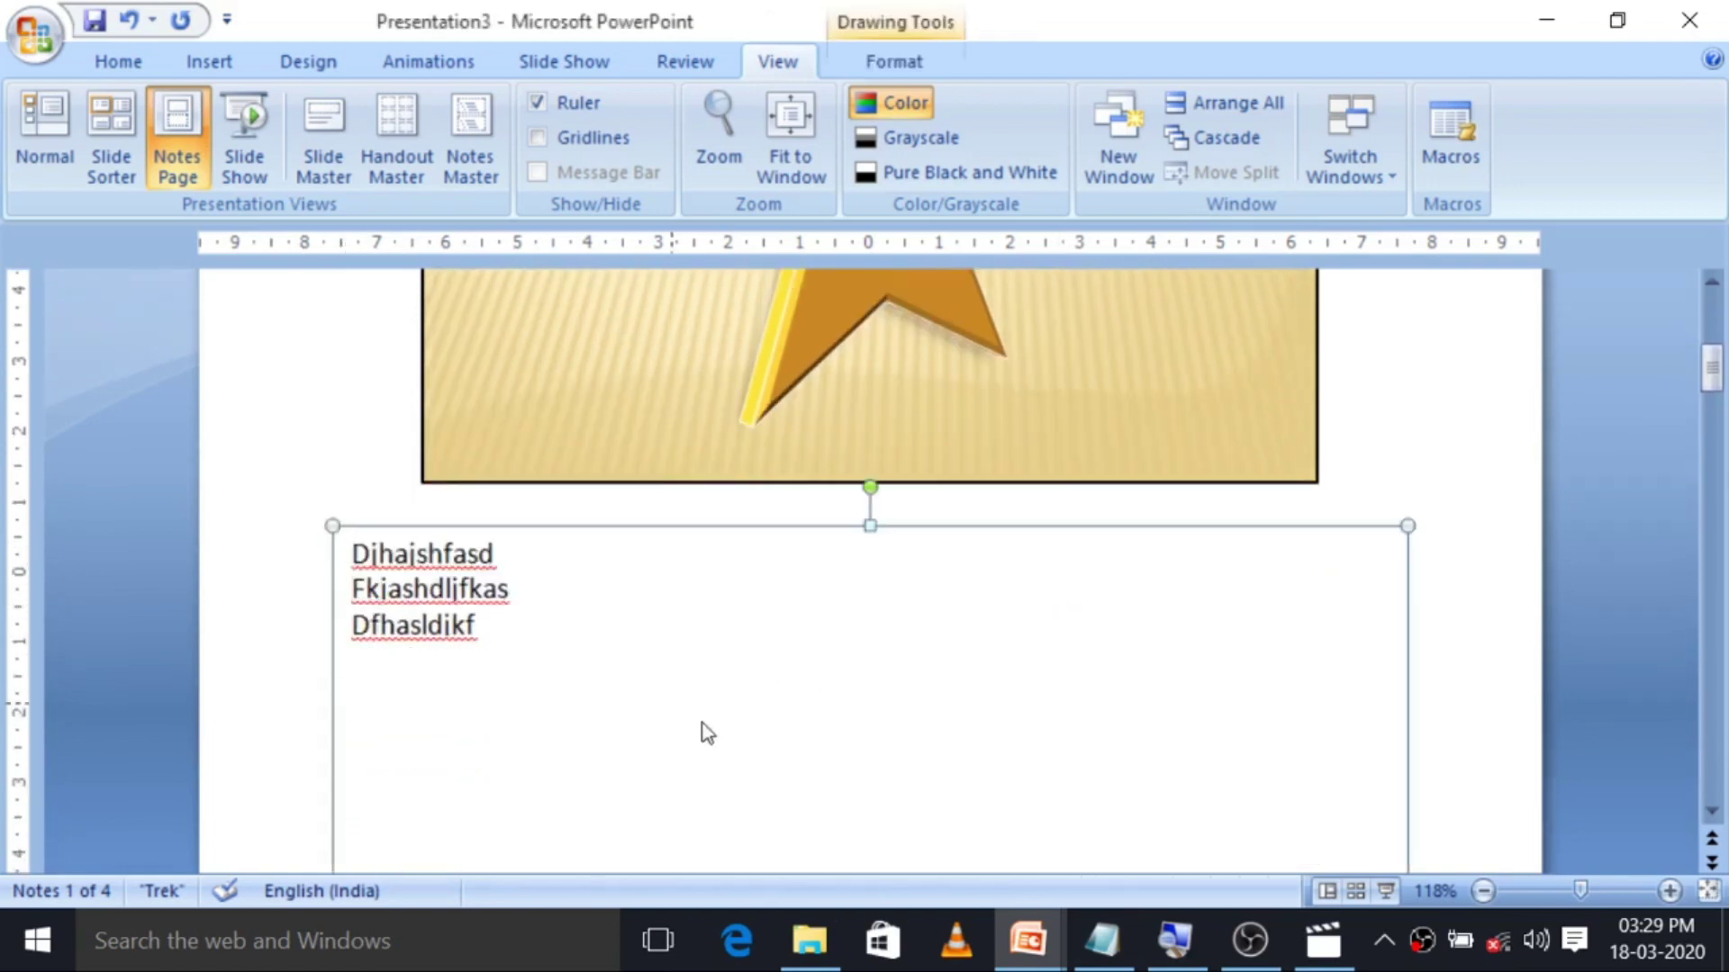
scroll(871, 712, "down", 3)
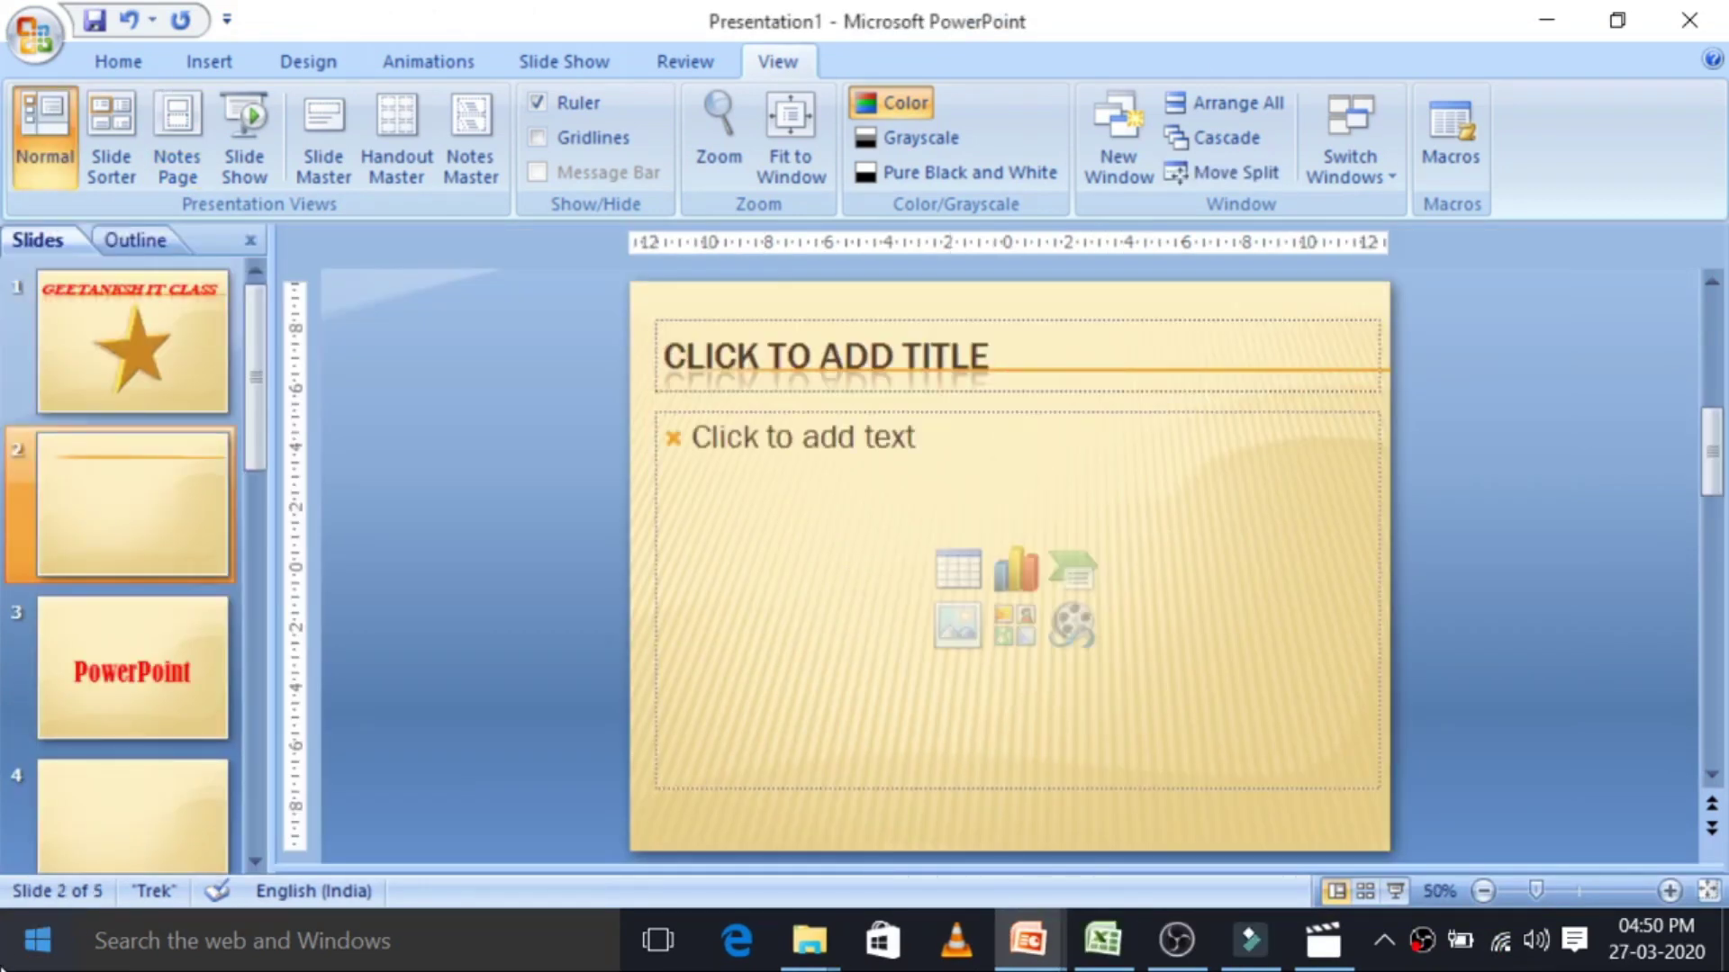
left_click(151, 378)
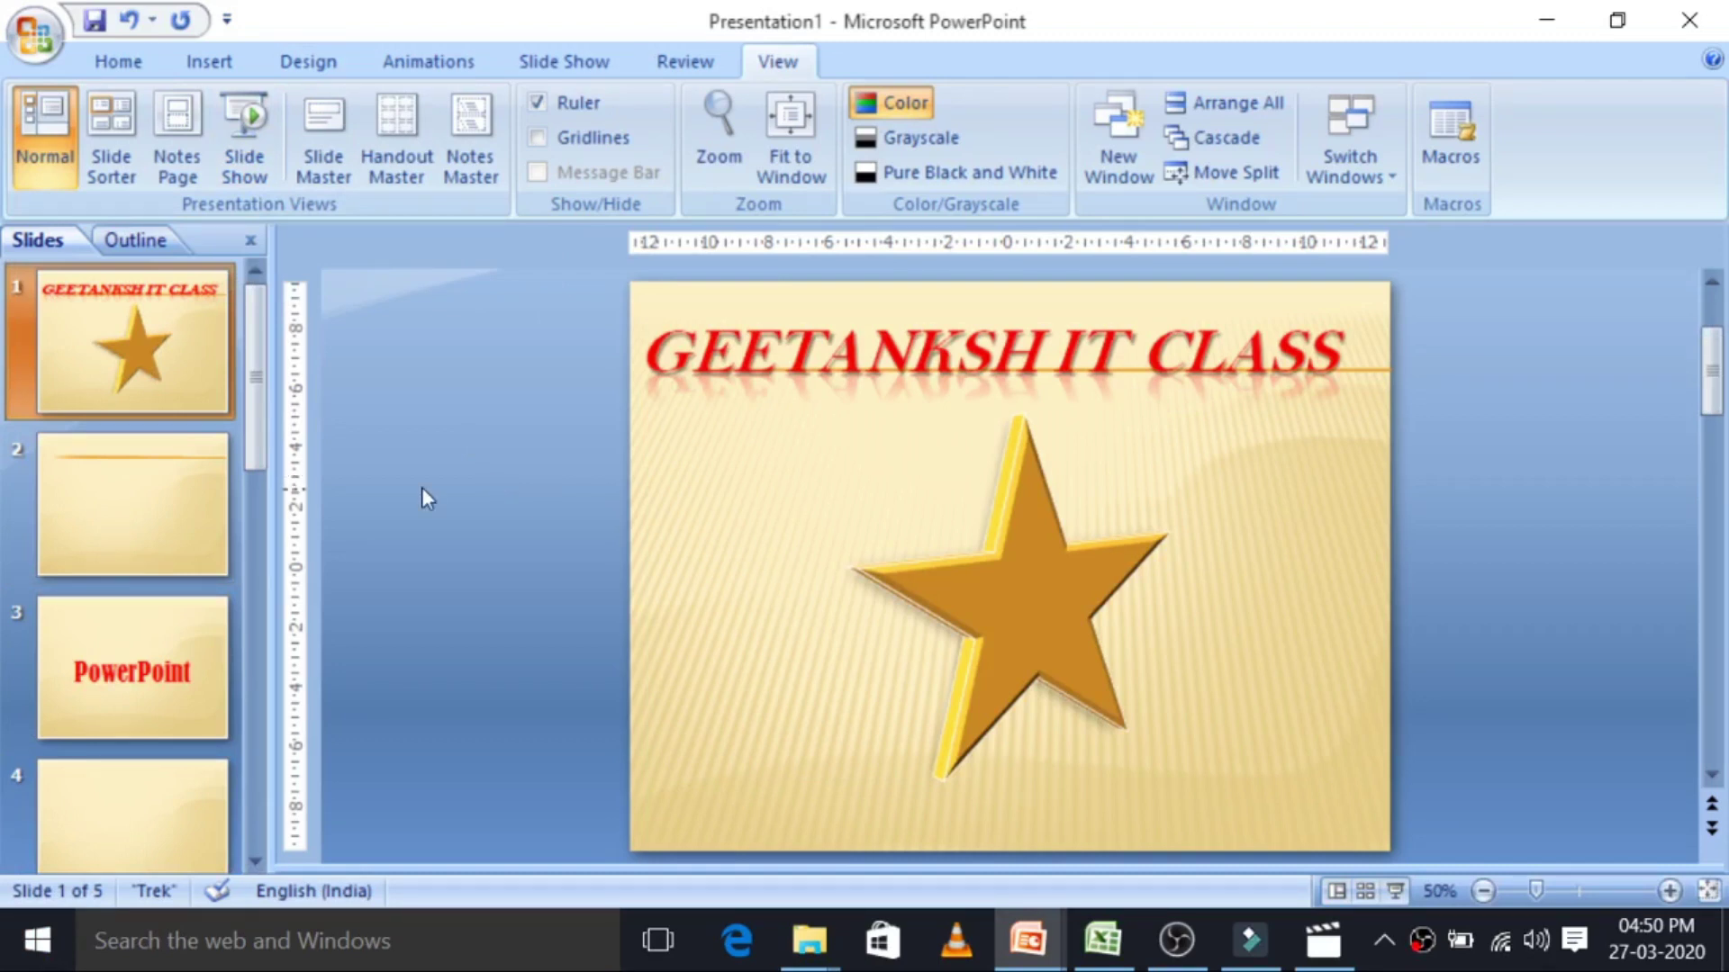
right_click(187, 522)
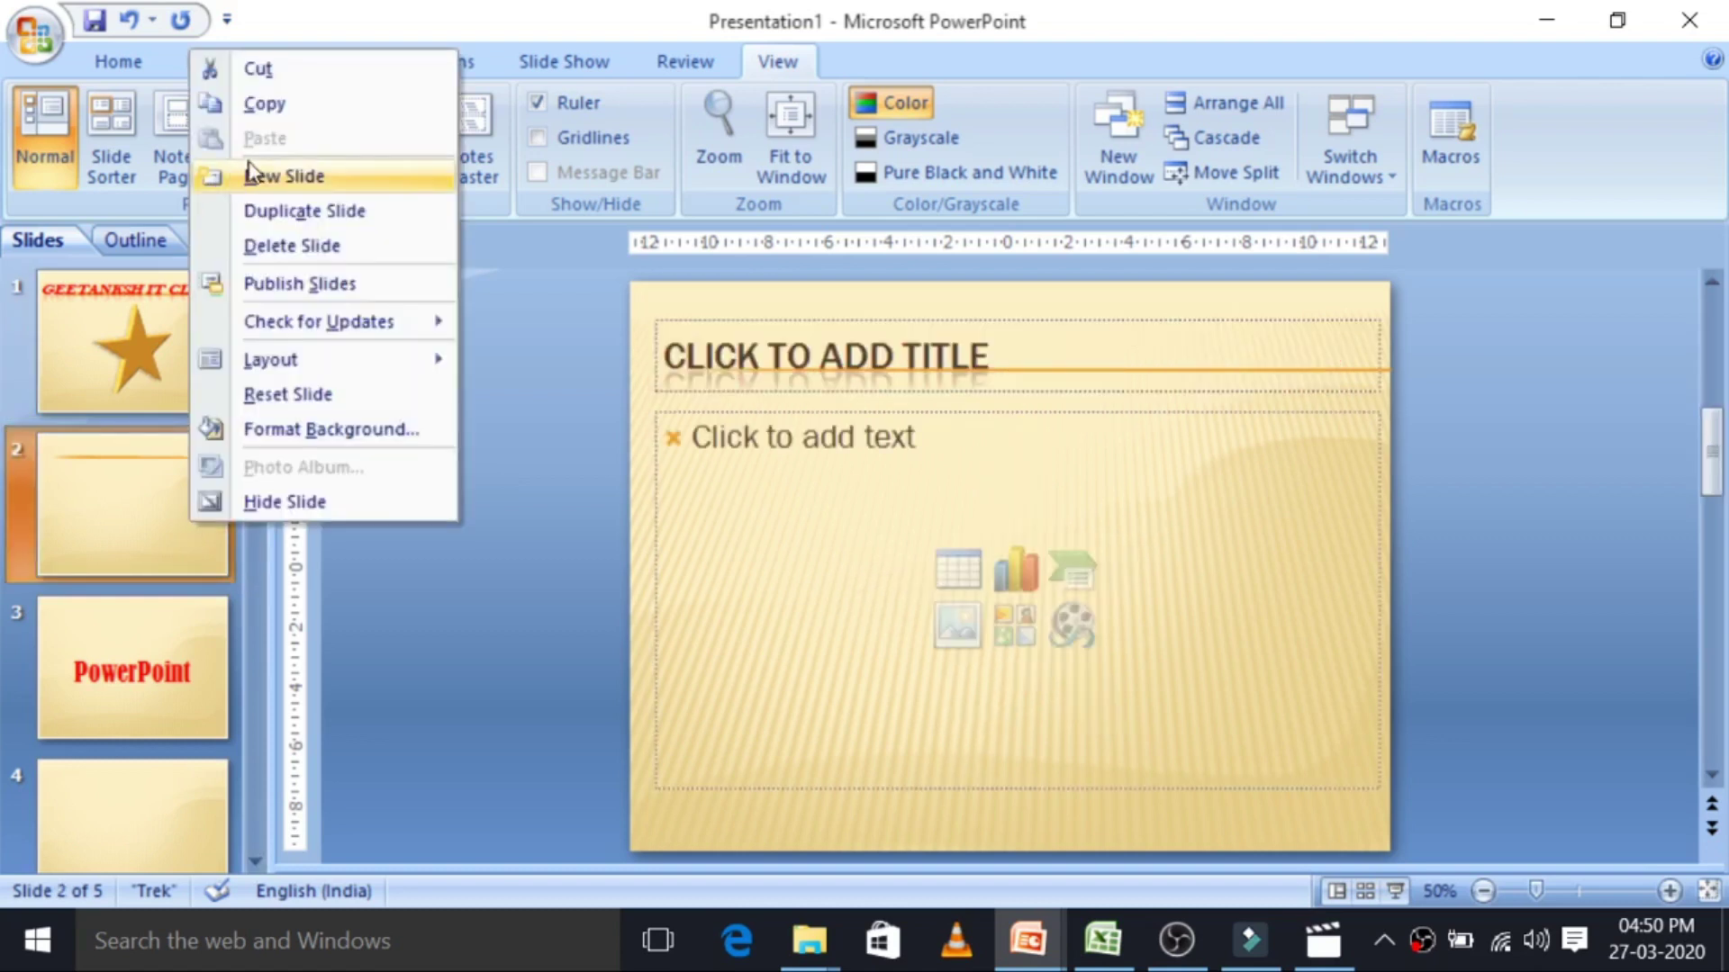
left_click(485, 531)
left_click(187, 380)
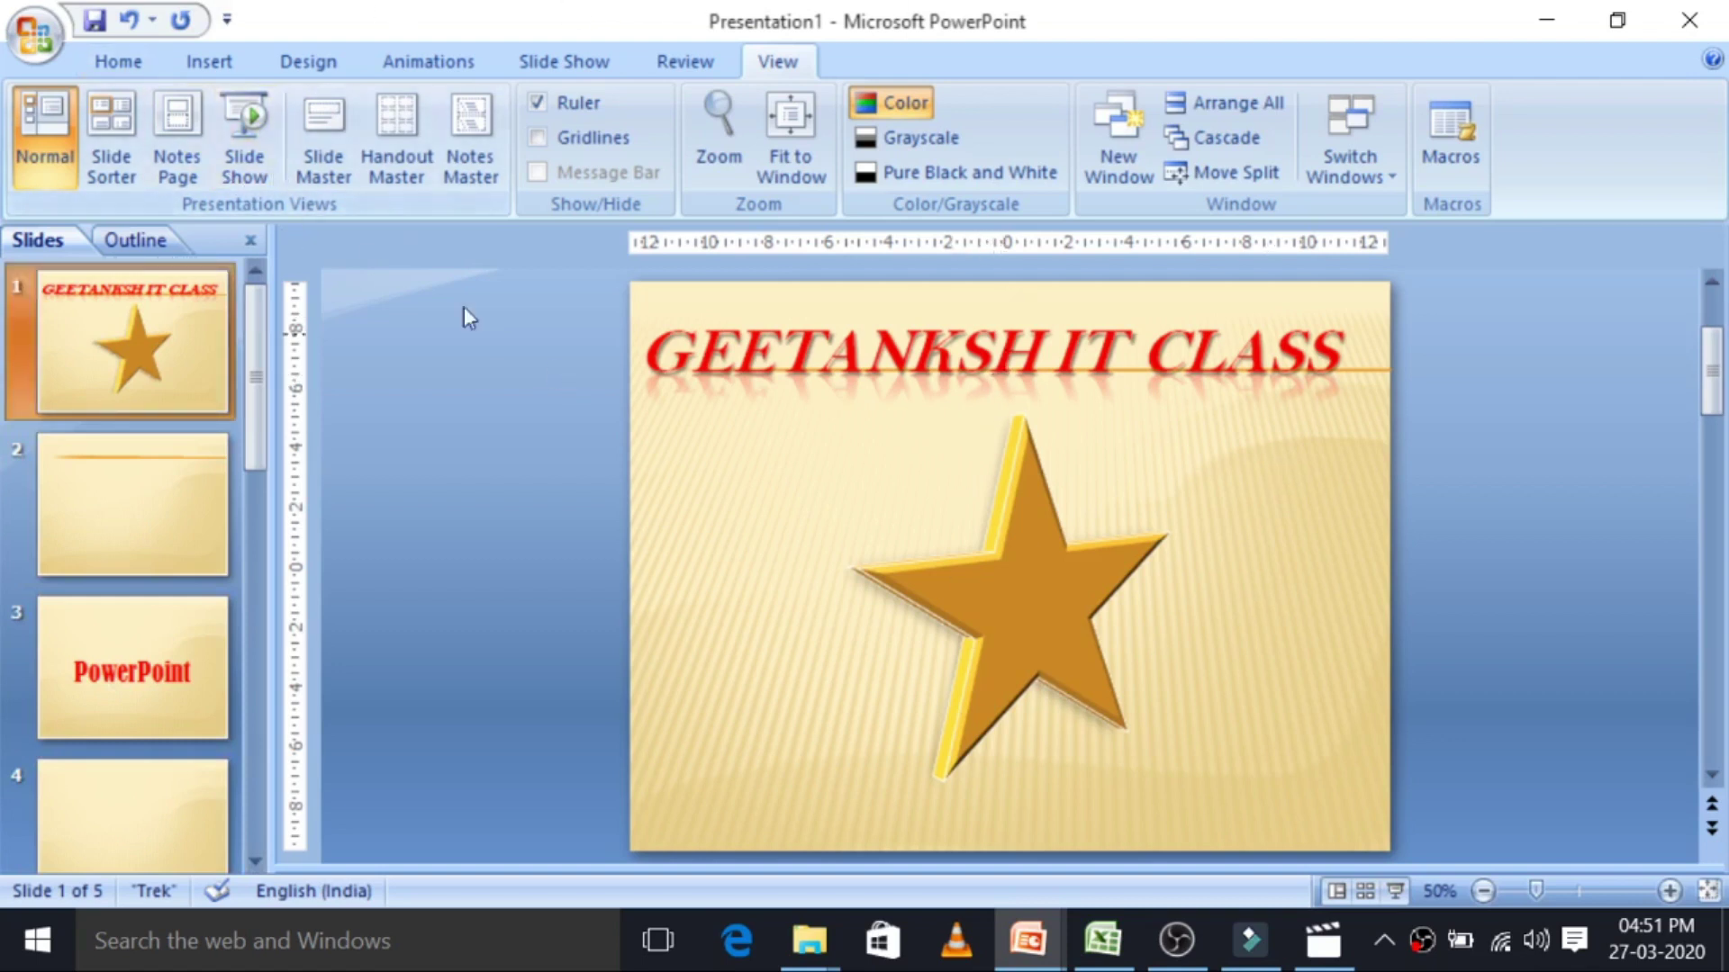
Play the presentation as a full-screen slide show through to the end.
left_click(252, 121)
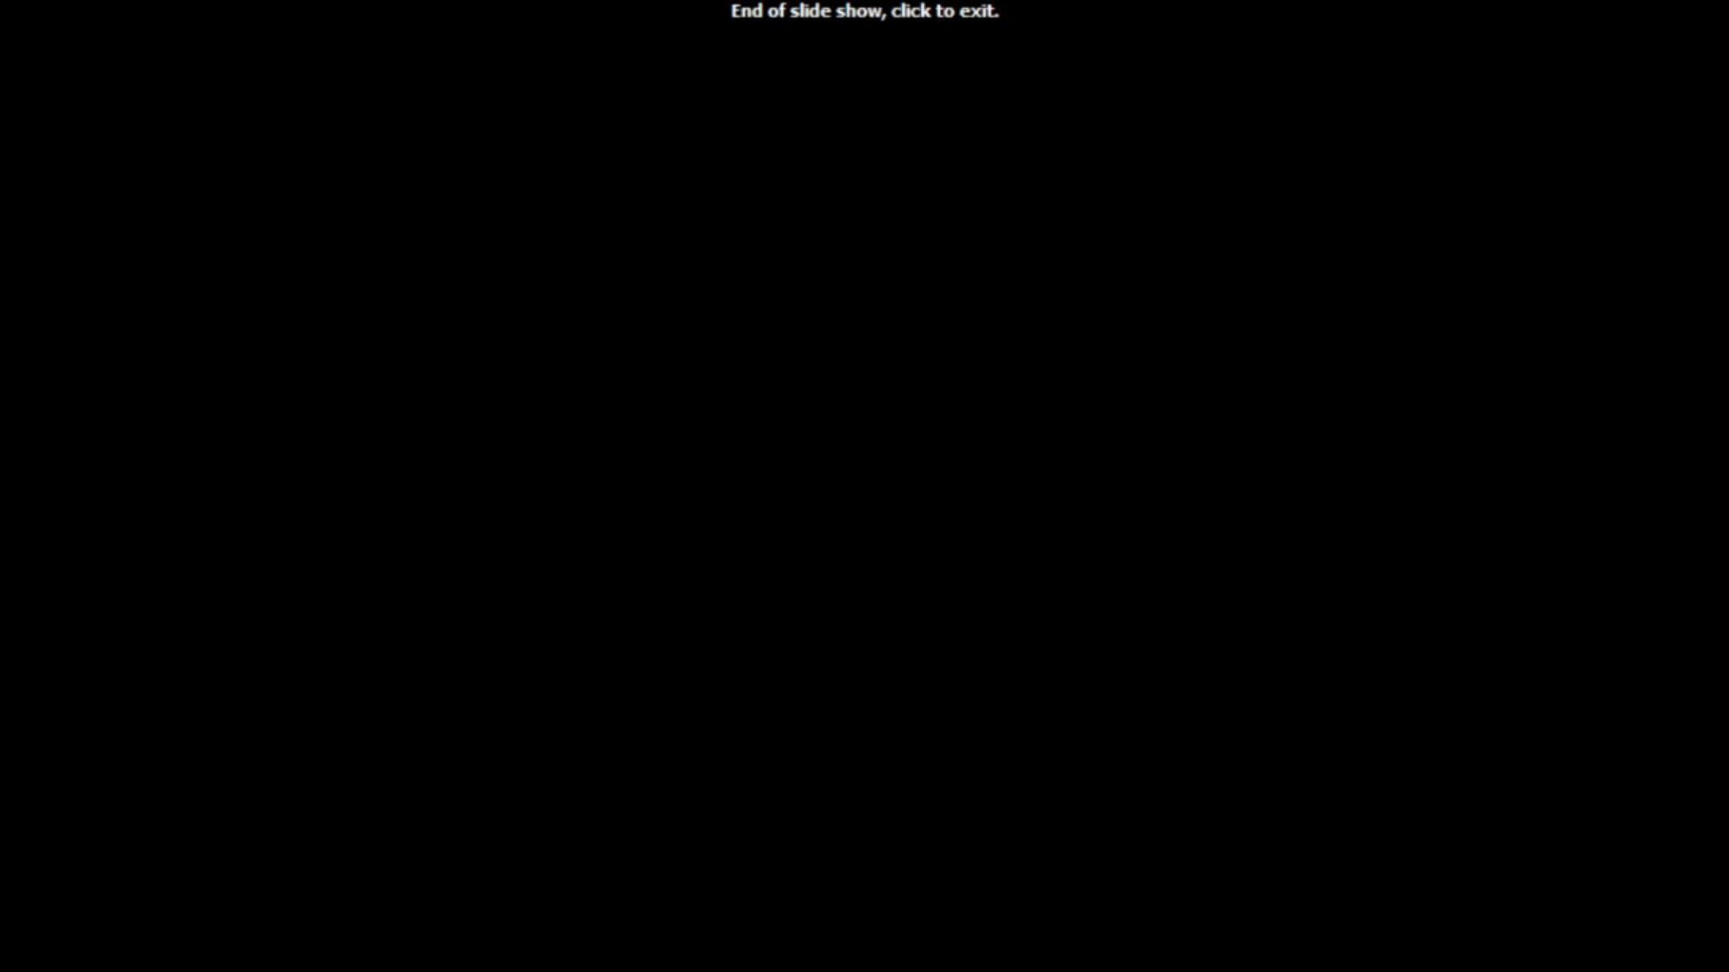
Exit the end-of-show screen back to Normal view on slide 1, then drag across the slide.
left_click(256, 145)
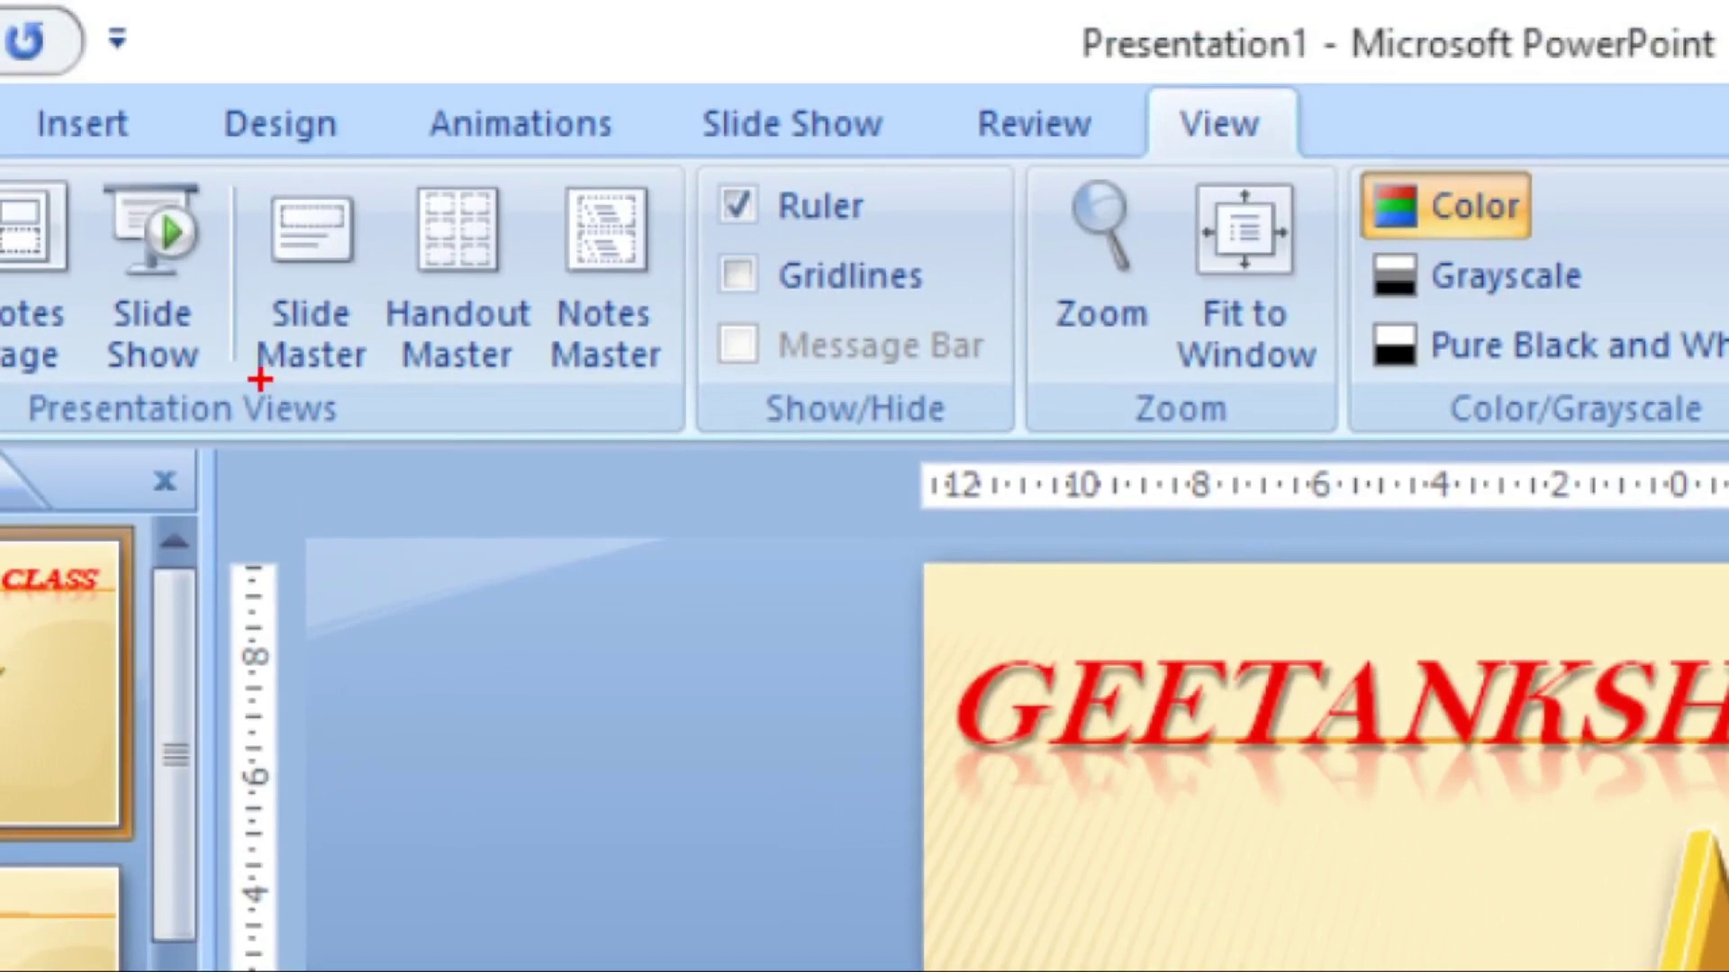
mouse_move(261, 381)
left_mouse_down()
mouse_move(356, 369)
mouse_move(494, 399)
mouse_move(686, 394)
left_mouse_up()
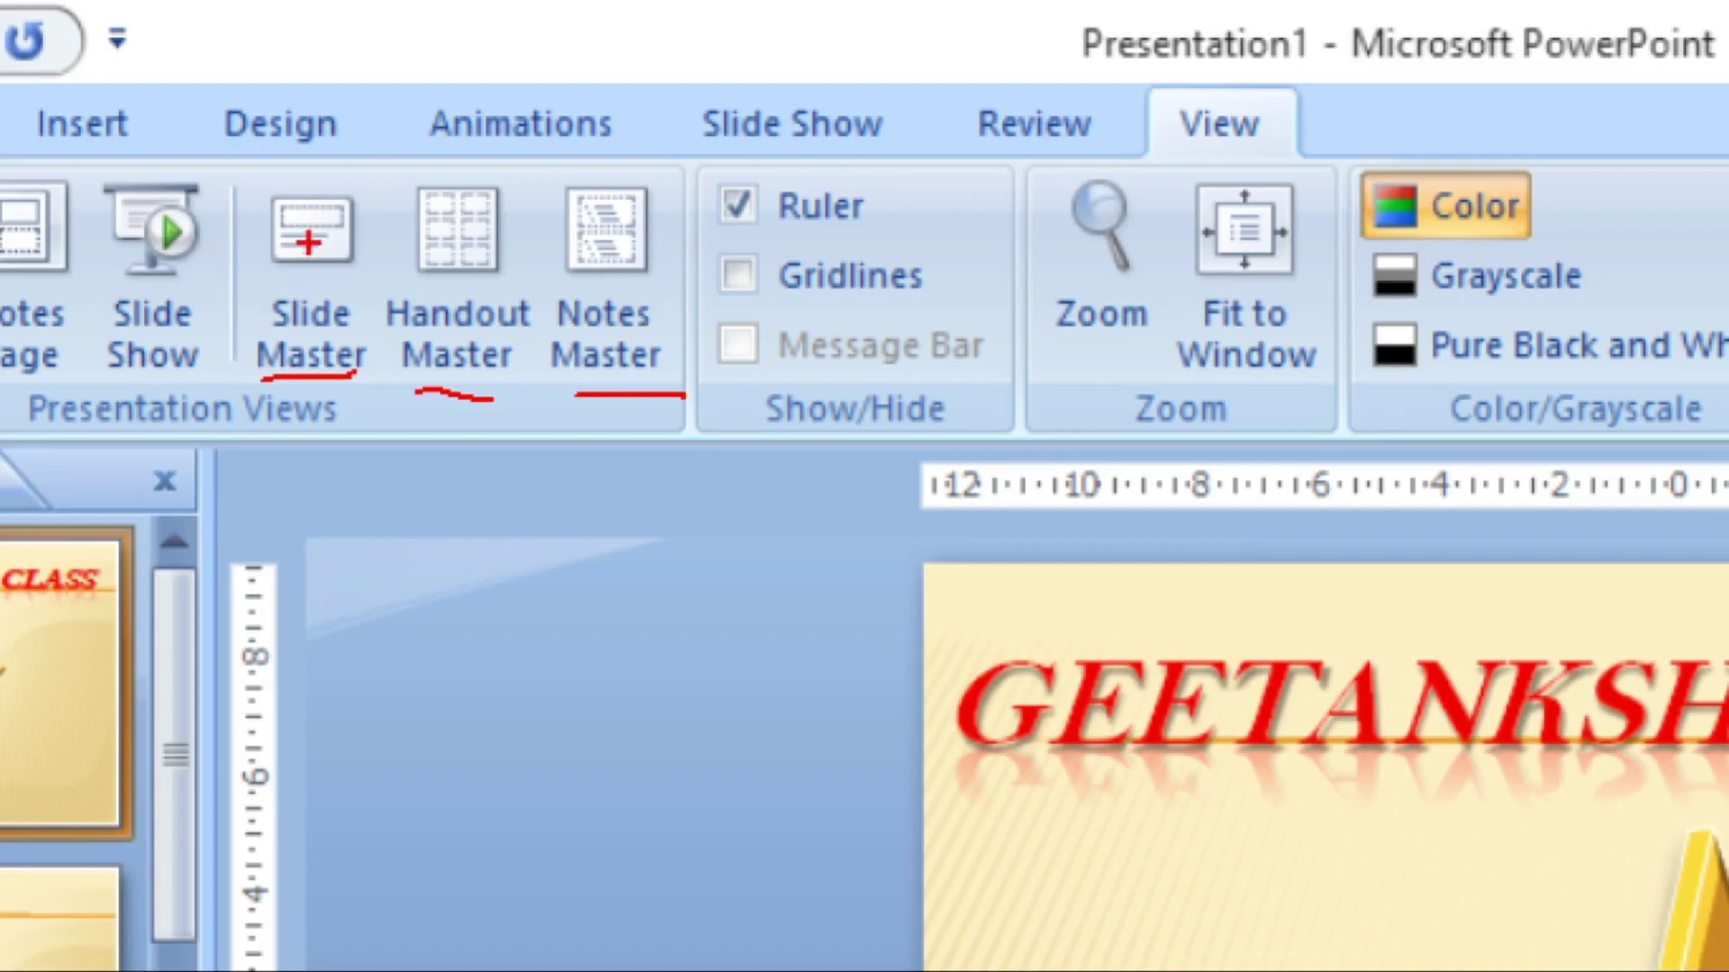
mouse_move(255, 169)
left_mouse_down()
mouse_move(245, 366)
mouse_move(263, 382)
left_mouse_up()
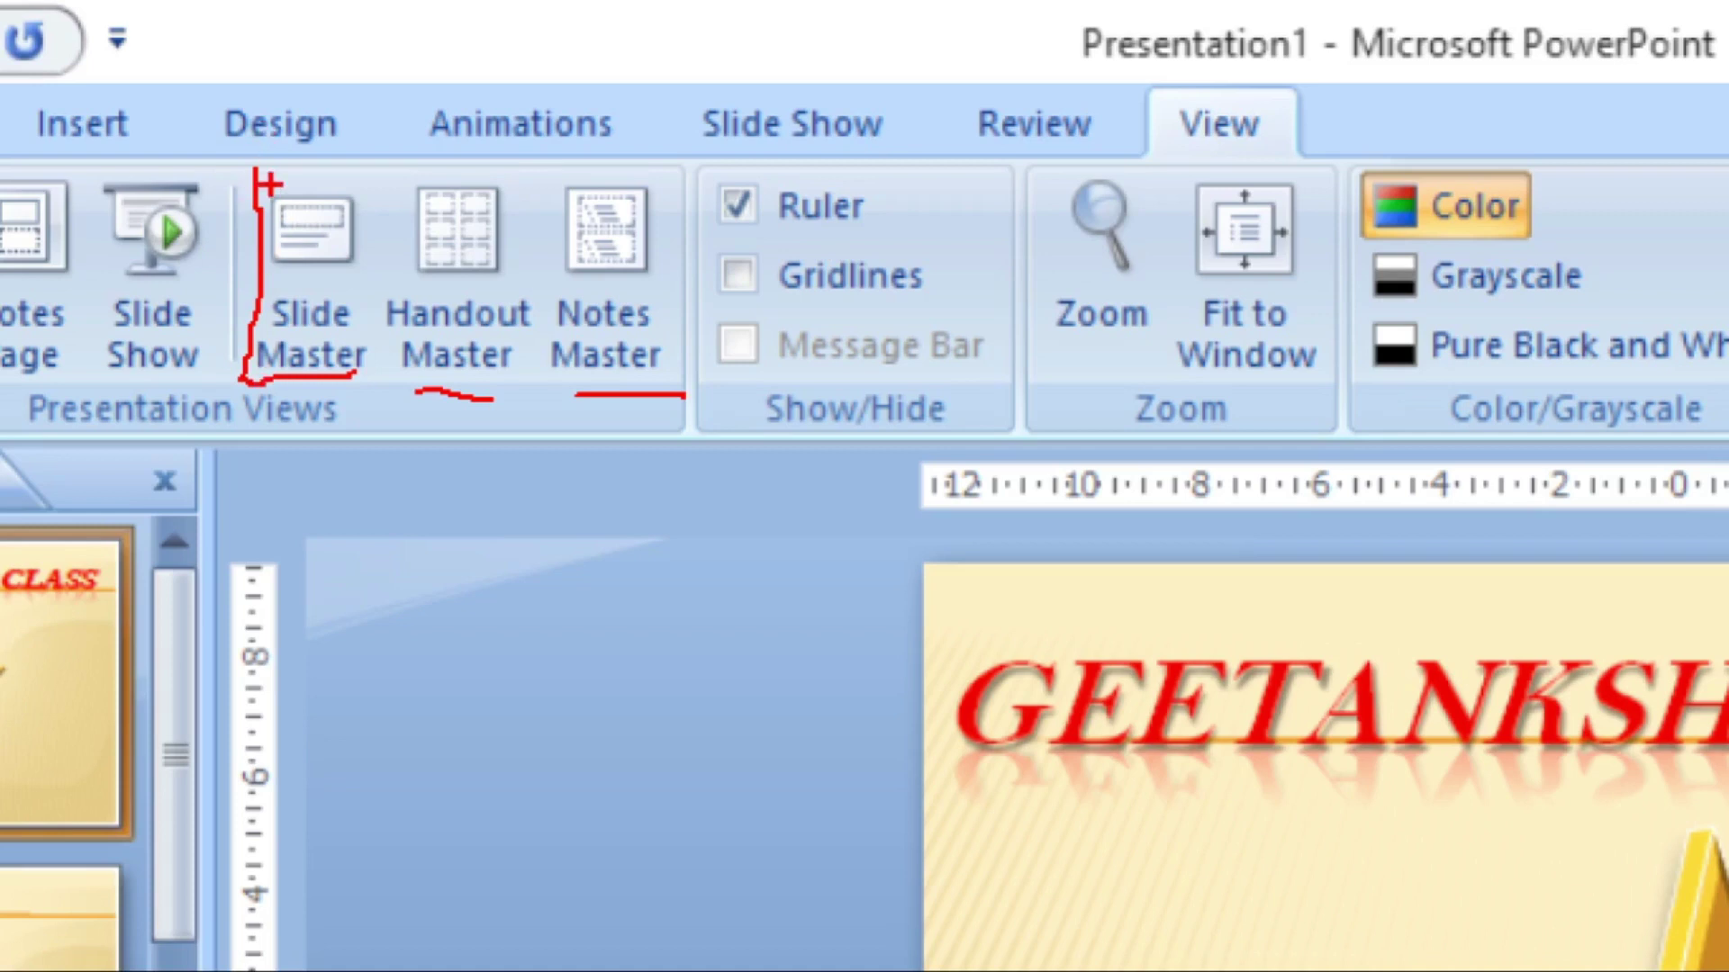
mouse_move(260, 175)
left_mouse_down()
mouse_move(381, 171)
mouse_move(396, 224)
mouse_move(365, 378)
mouse_move(392, 473)
left_mouse_up()
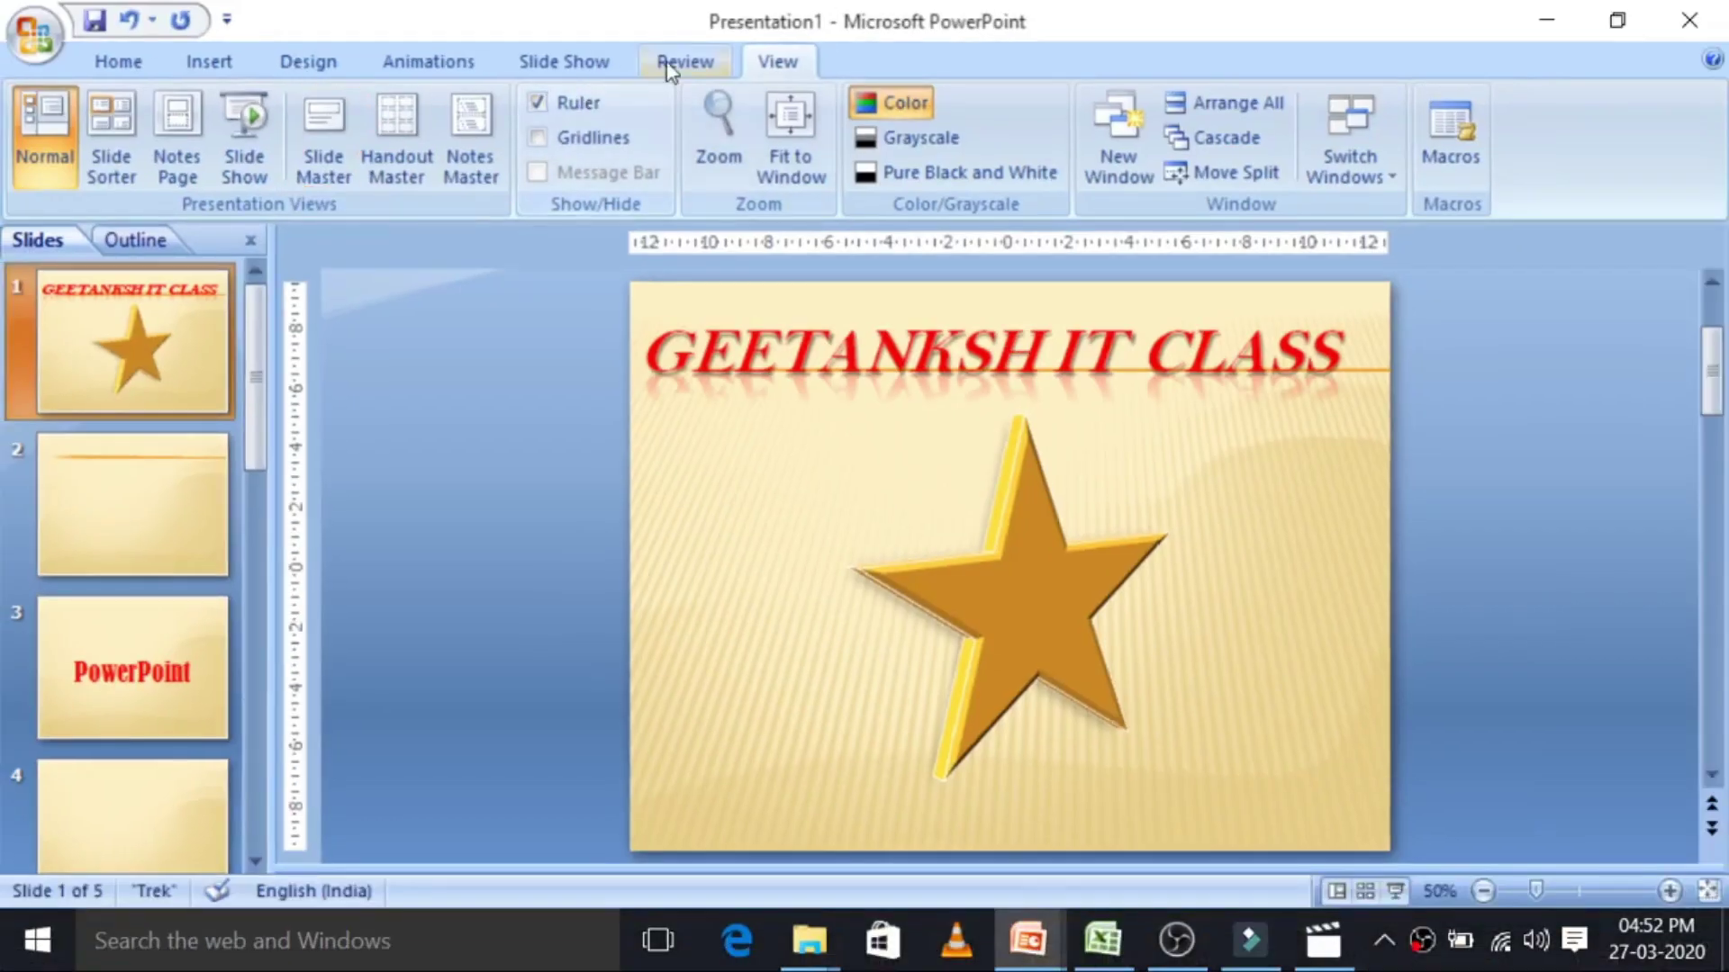
Select blank slide 2 and test-type 'fdsf' in its content placeholder, then erase it.
left_click(135, 482)
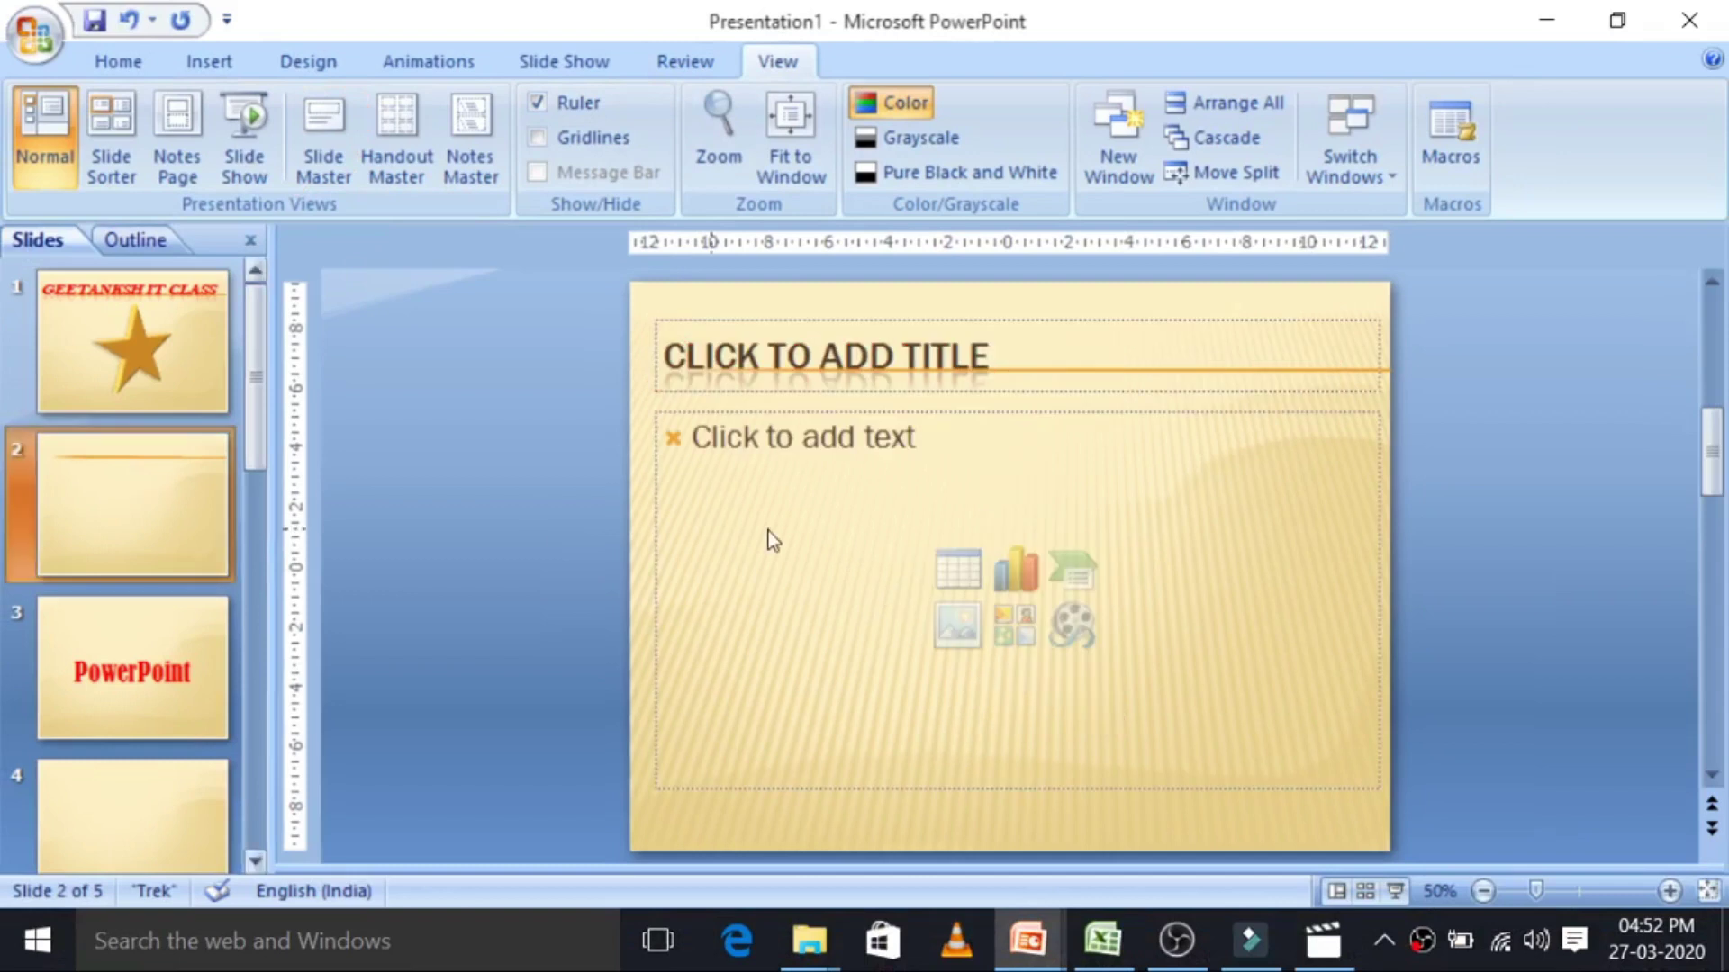
left_click(1003, 325)
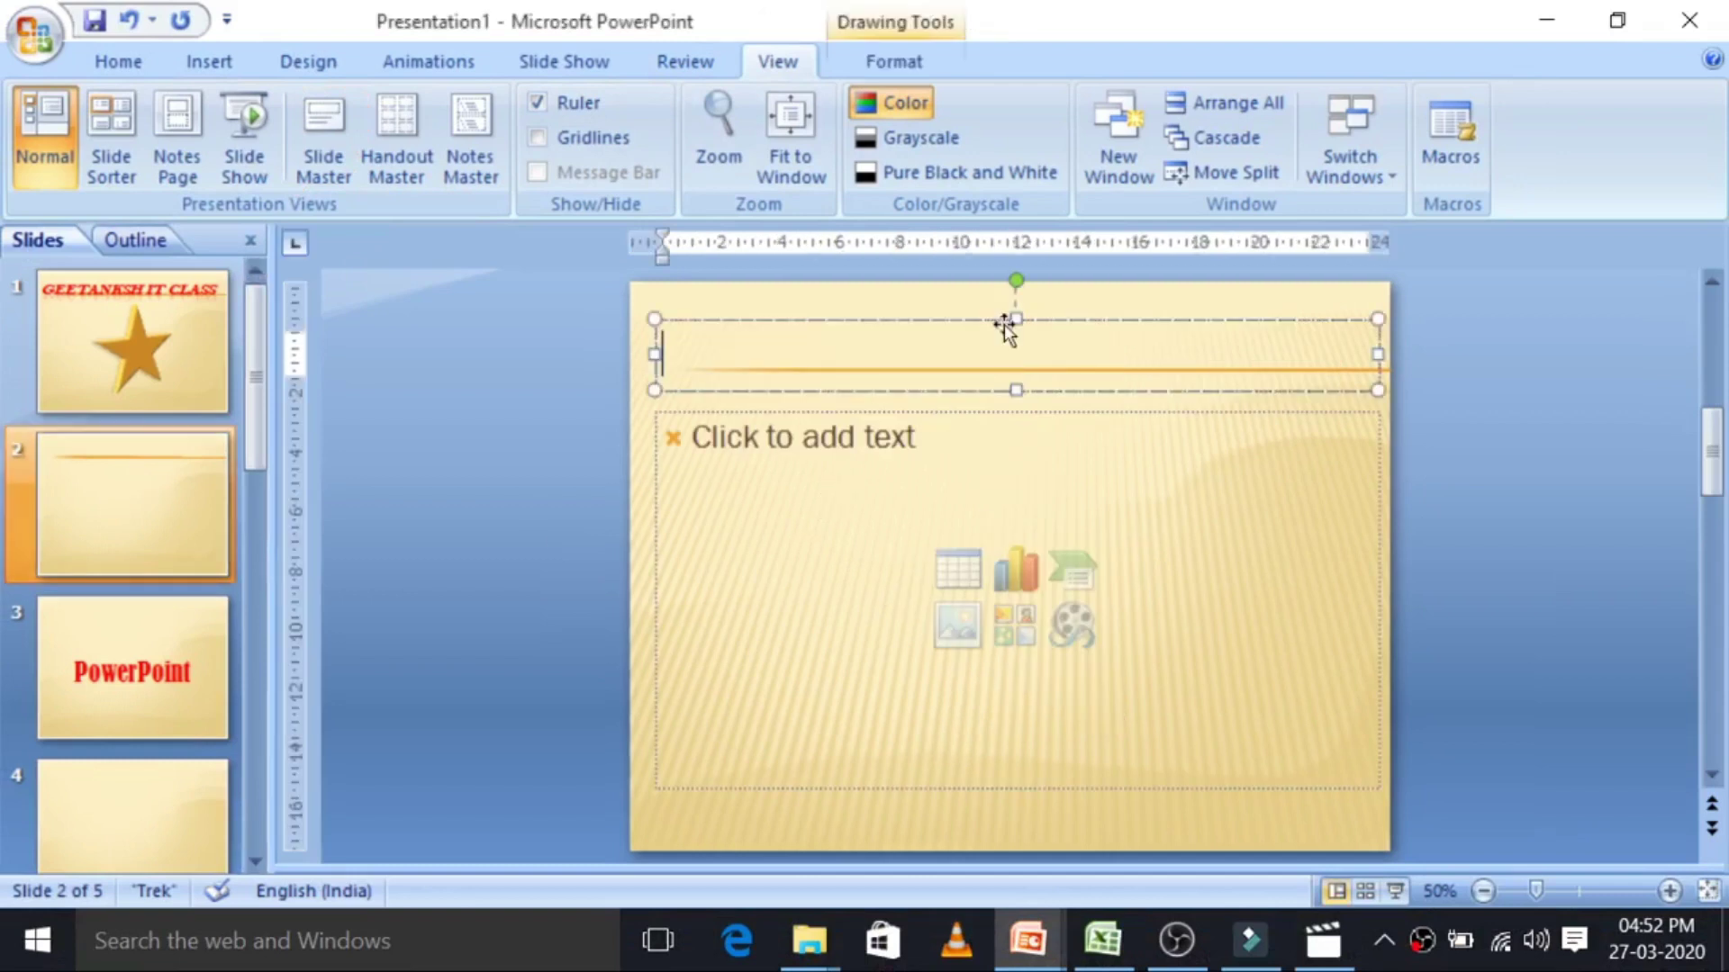
left_click(968, 484)
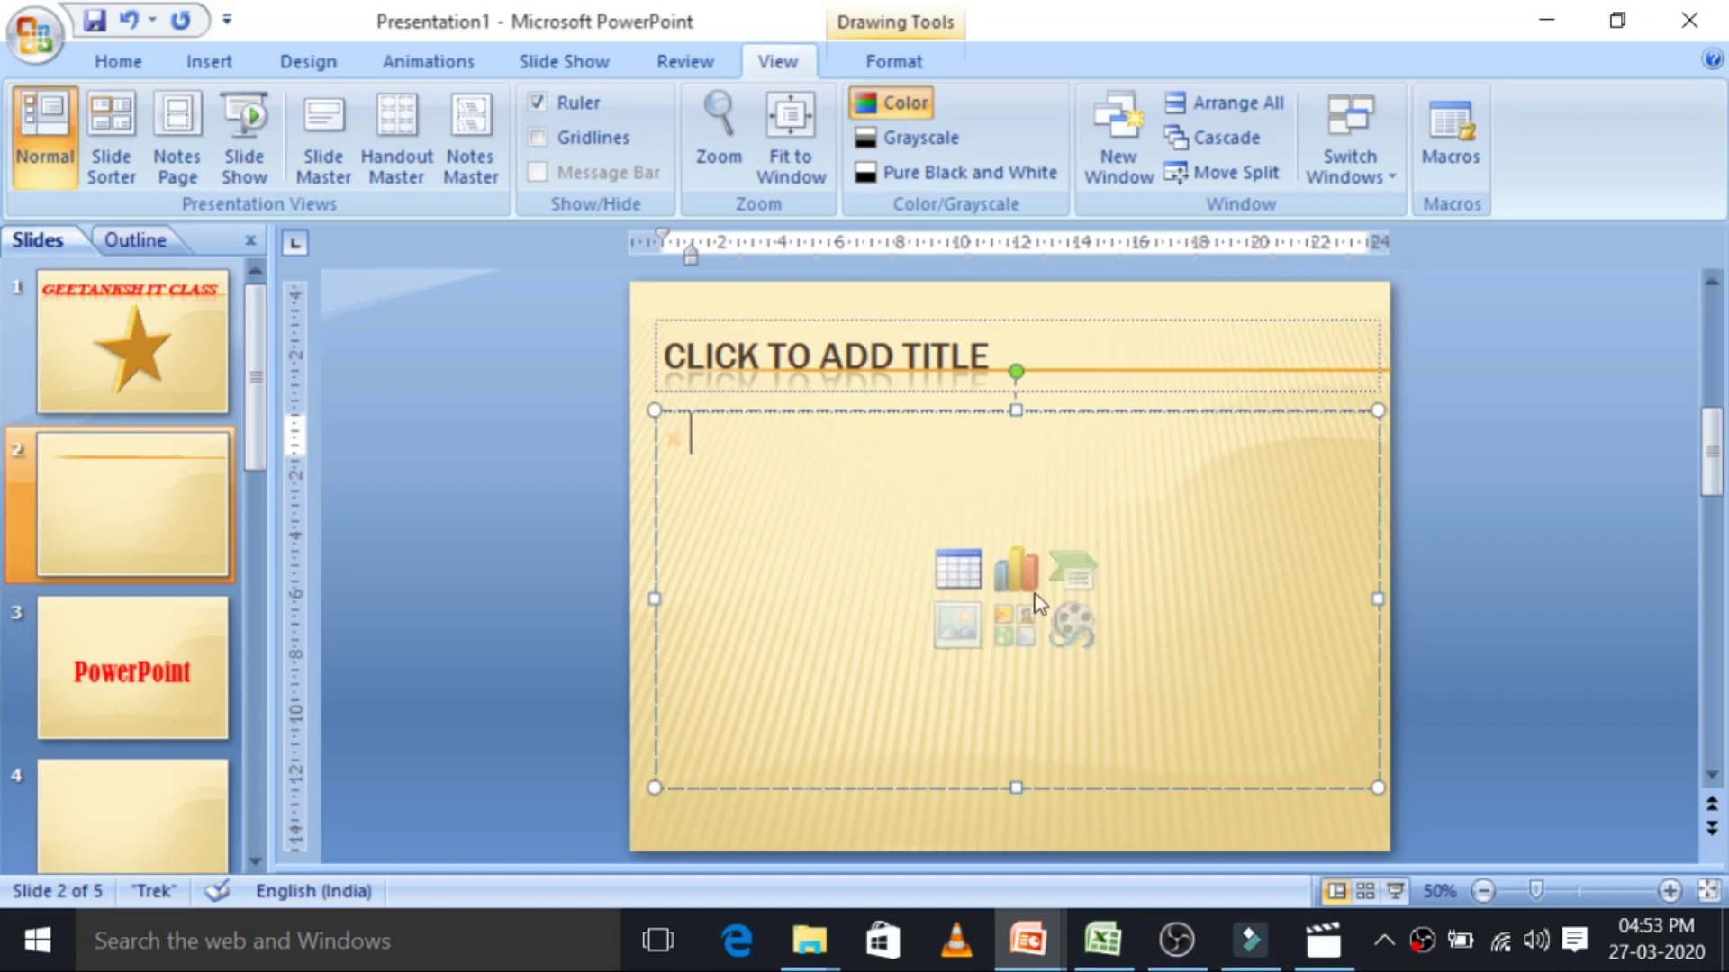
type("fd")
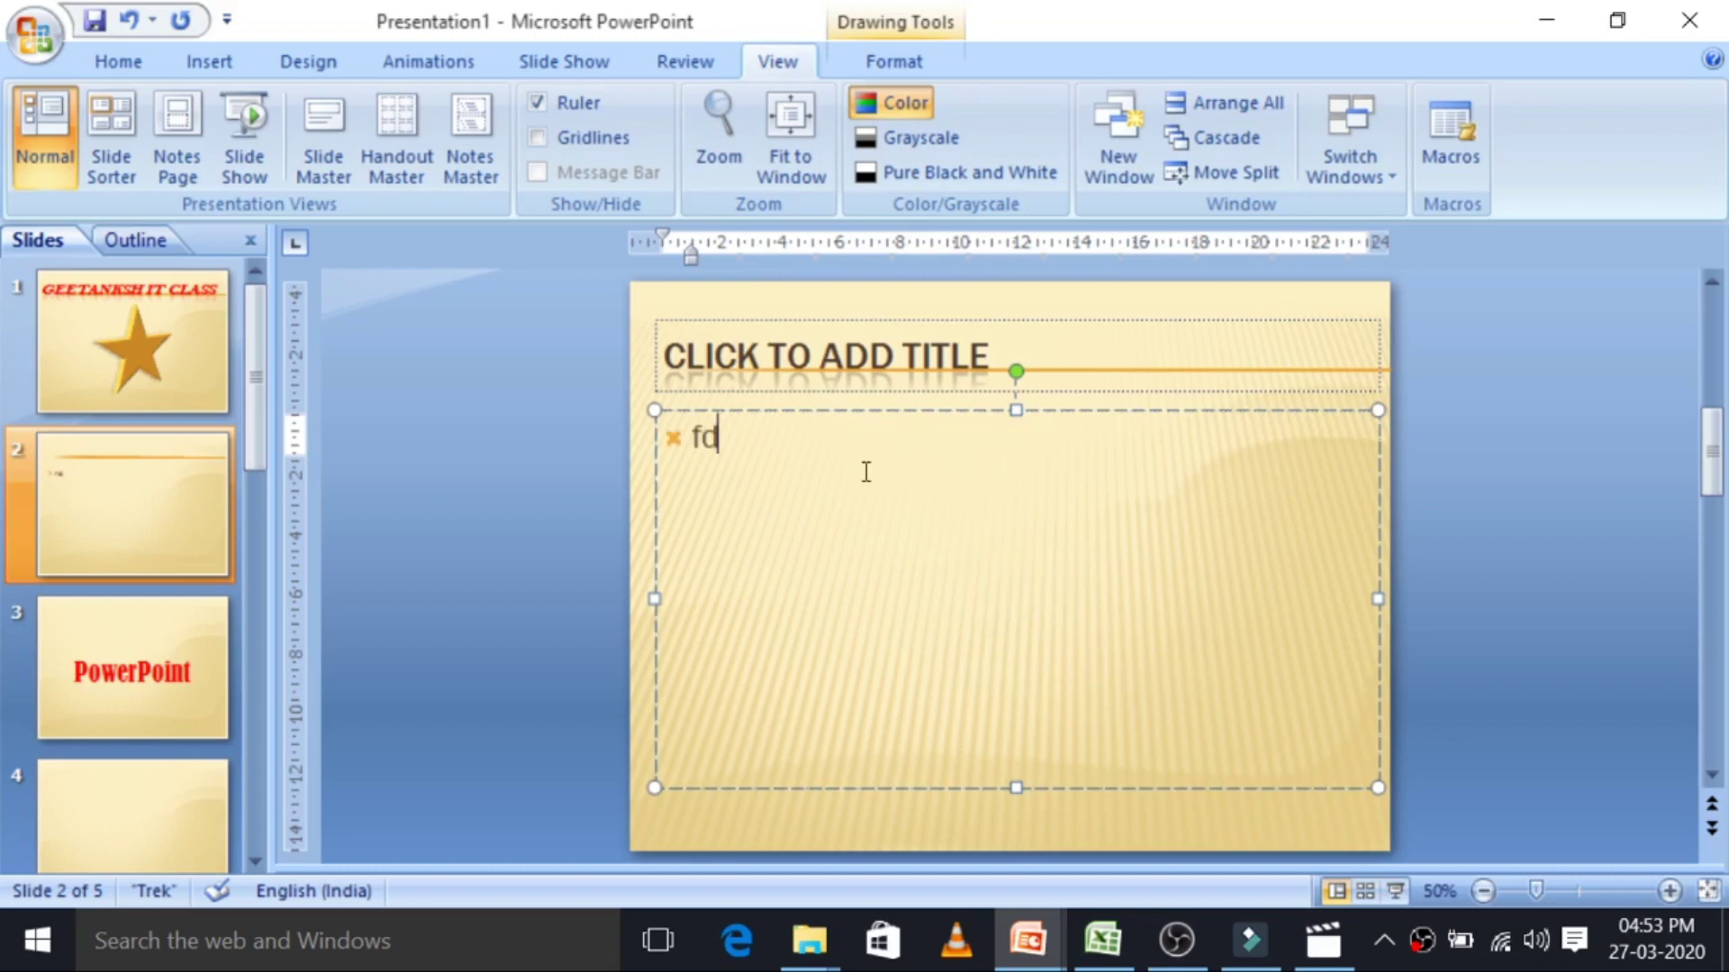
type("sf")
key("BackSpace")
key("BackSpace")
key("BackSpace")
key("BackSpace")
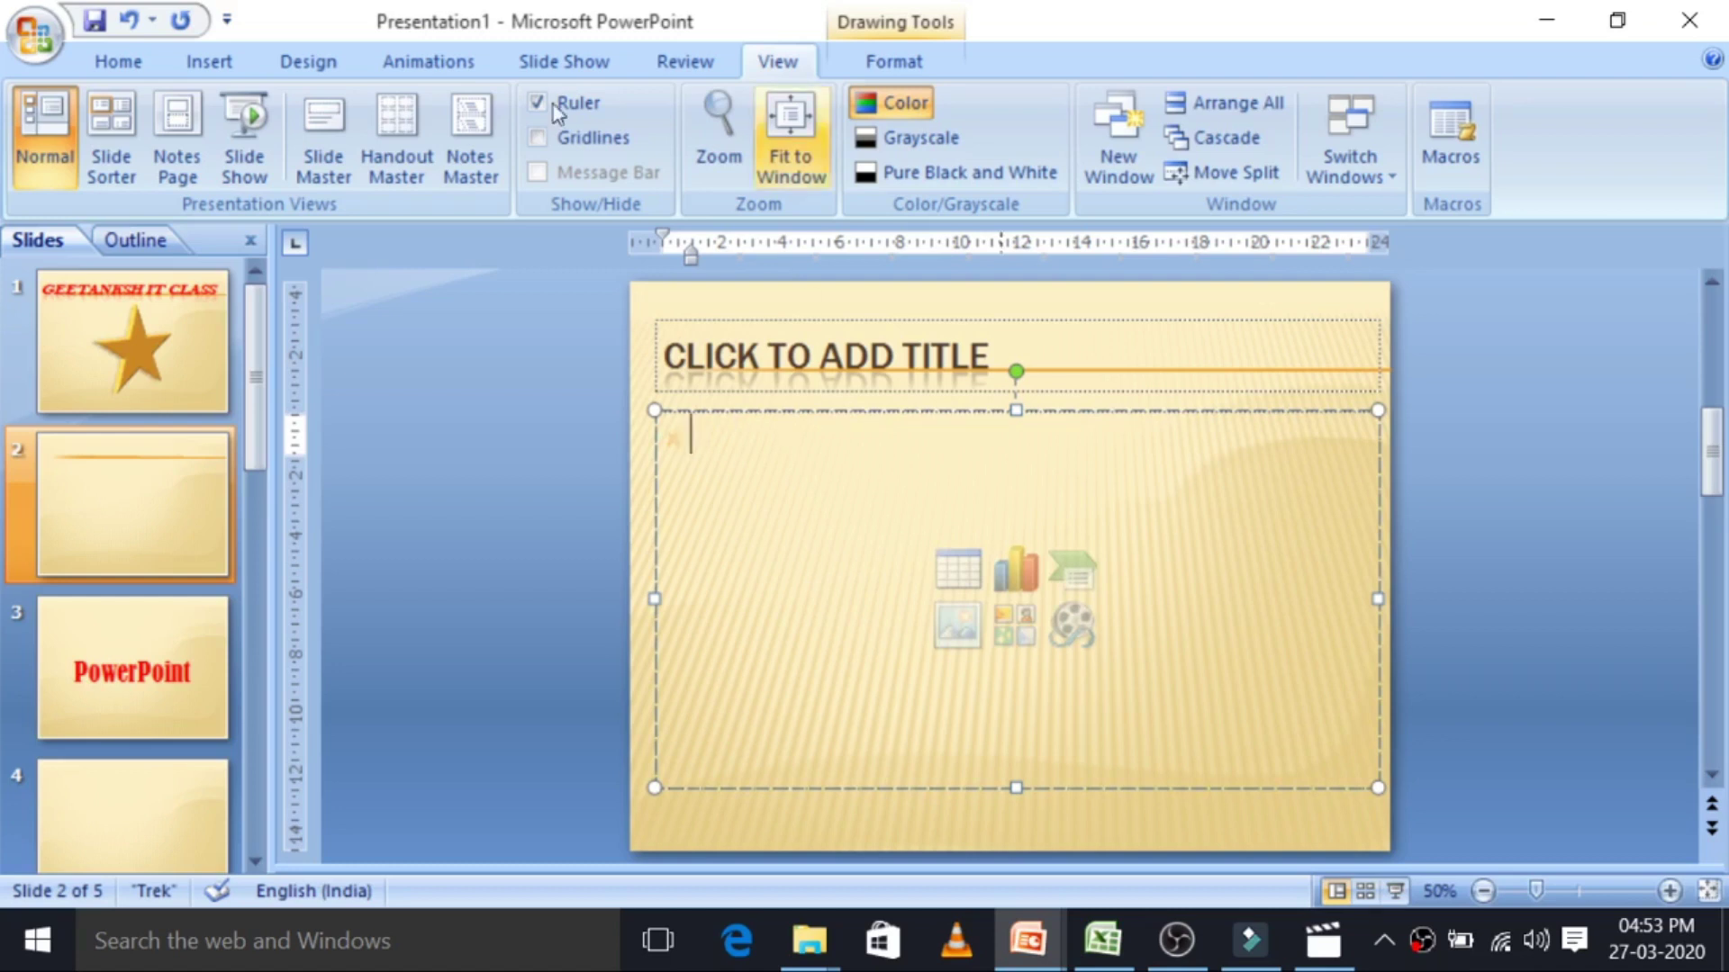
Insert a new slide after slide 2 and title slide 2 'GIITM'.
right_click(162, 471)
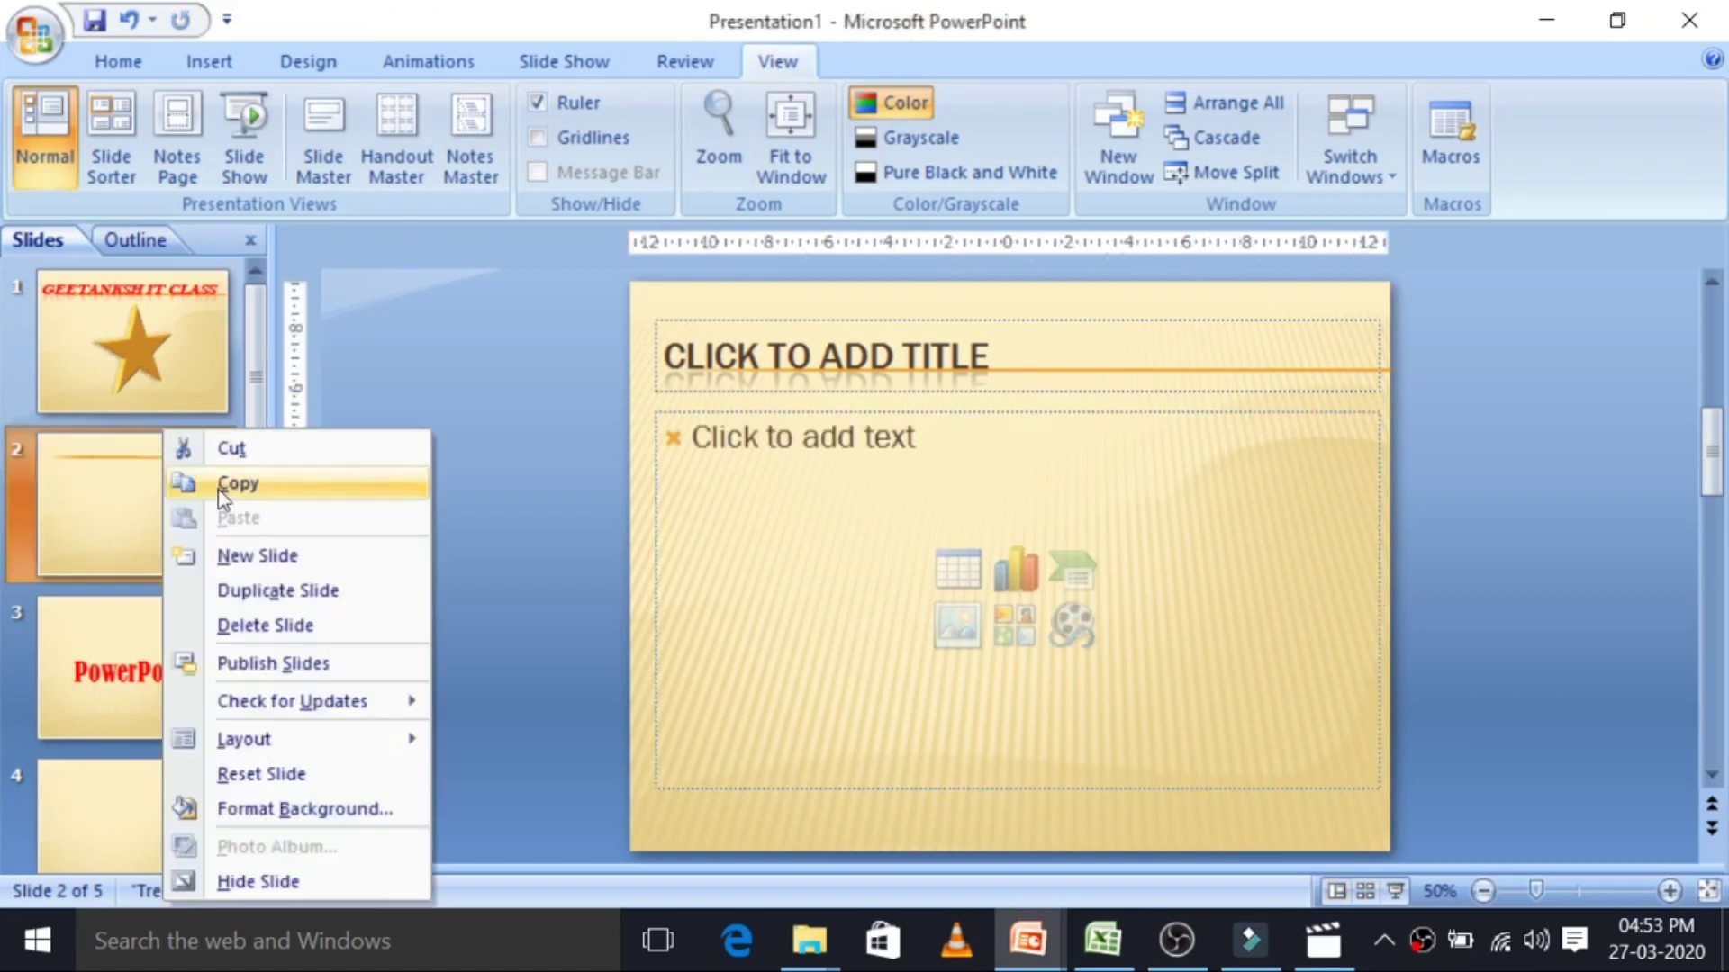
left_click(261, 556)
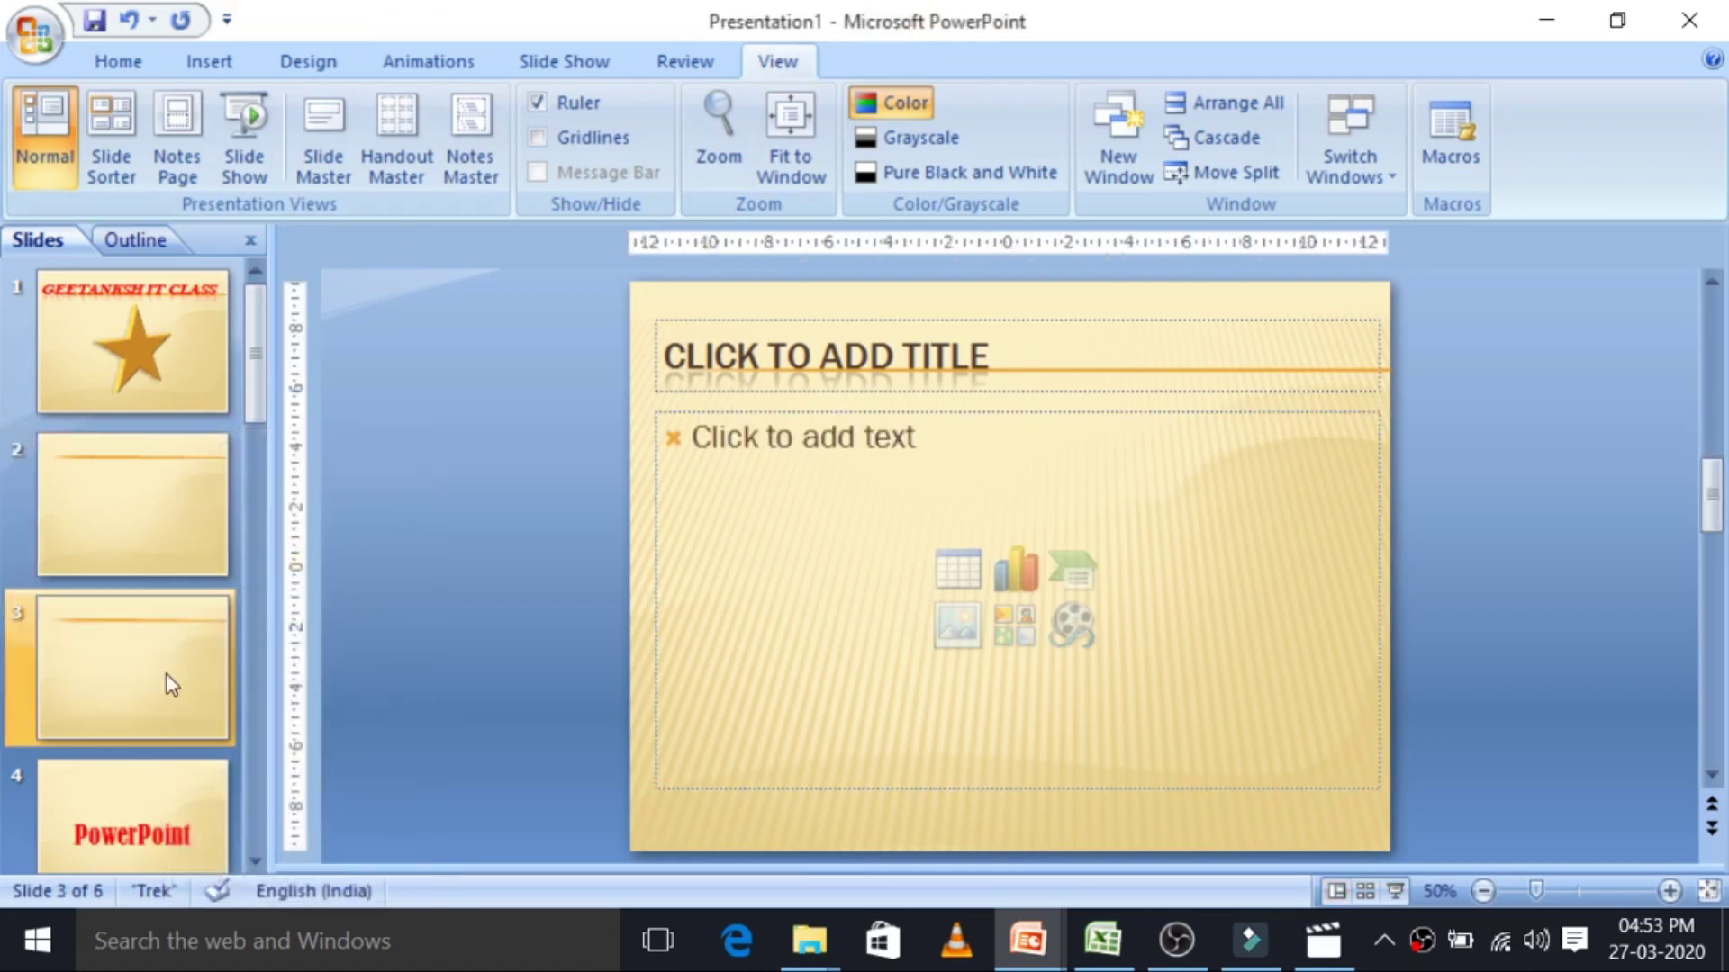
left_click(126, 549)
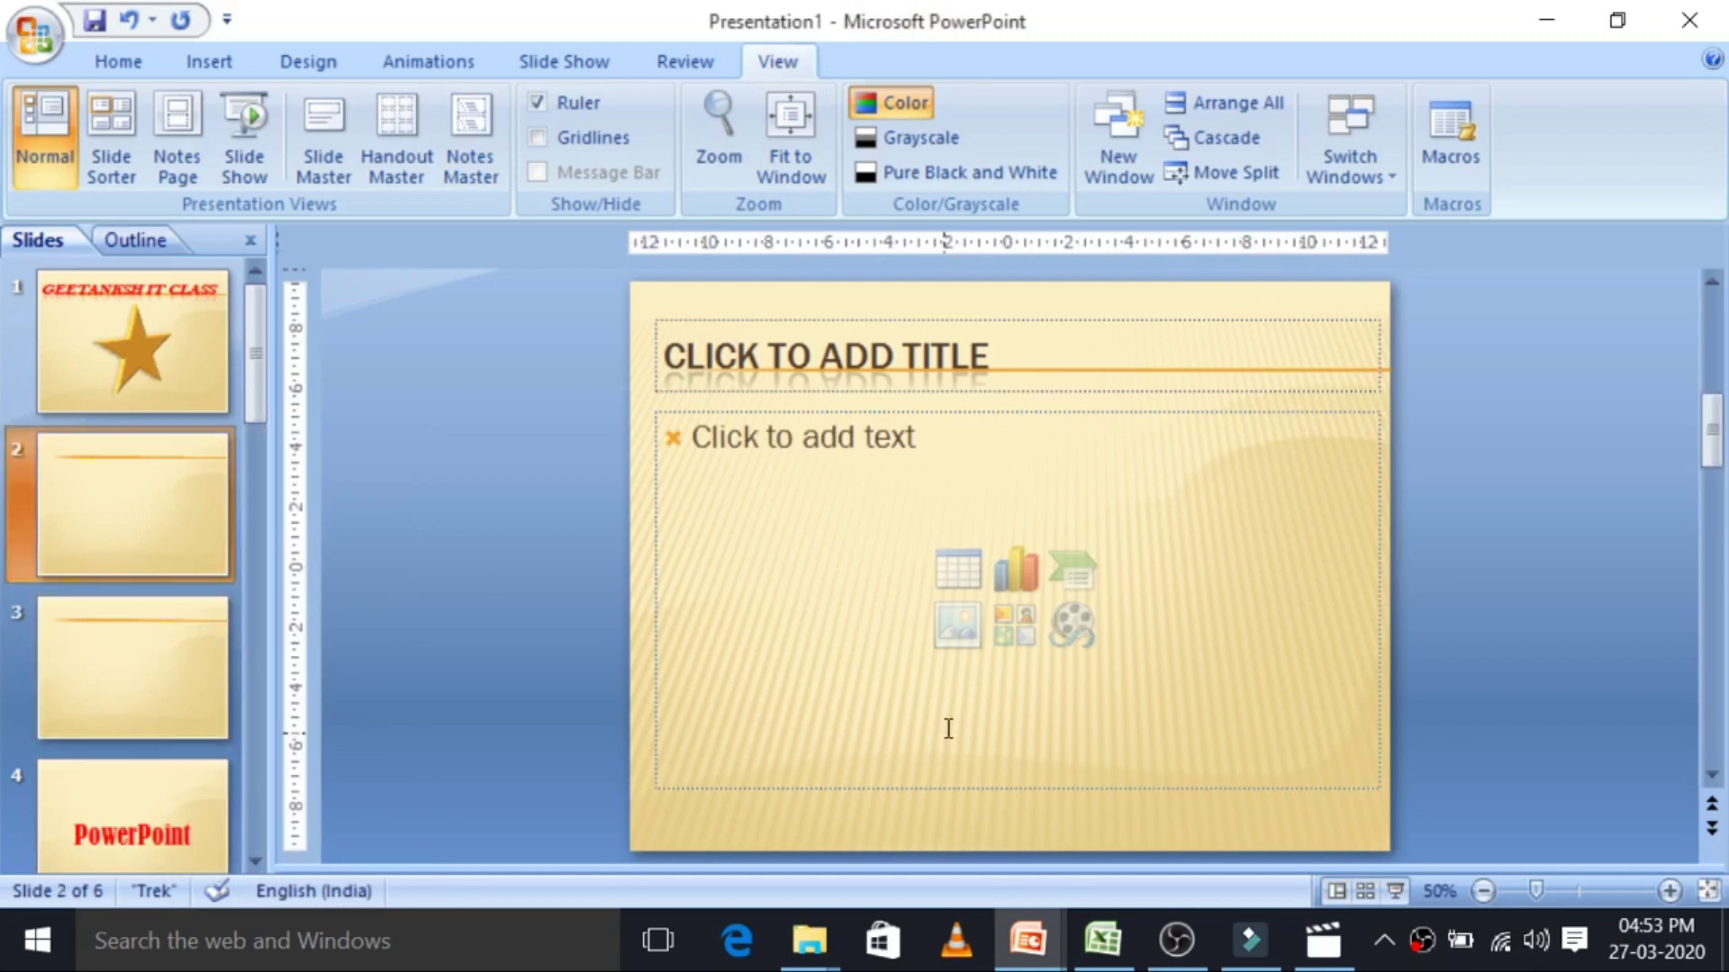
left_click(1000, 365)
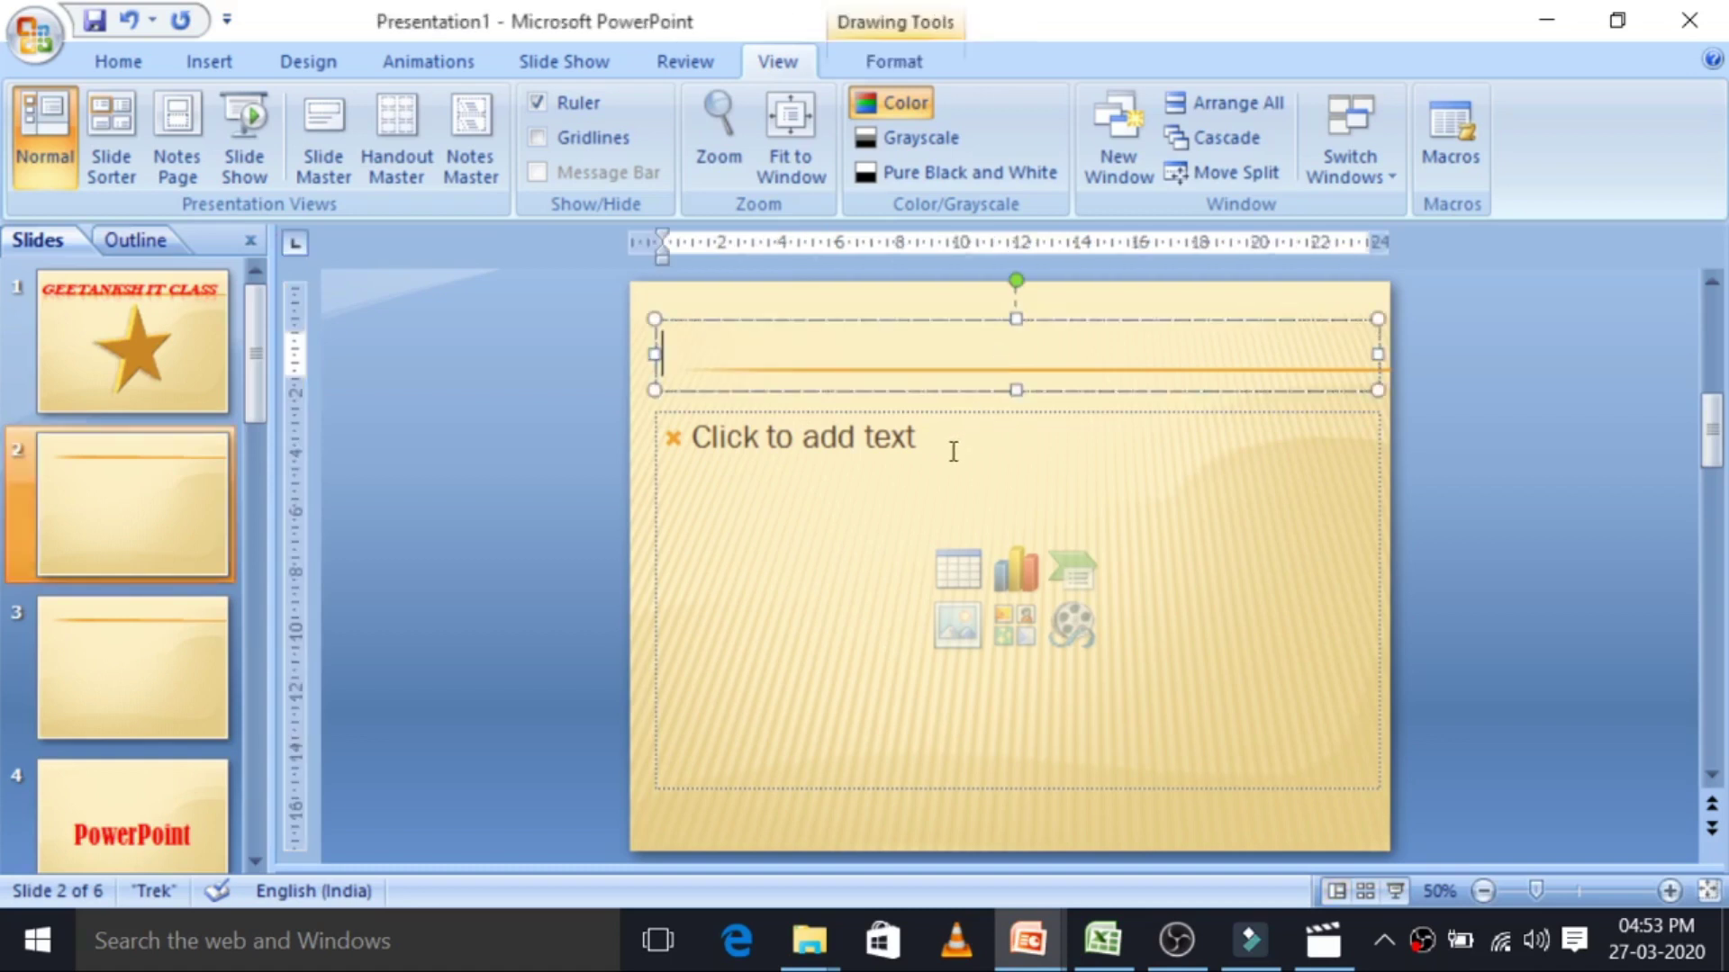
type("G")
type("IITM")
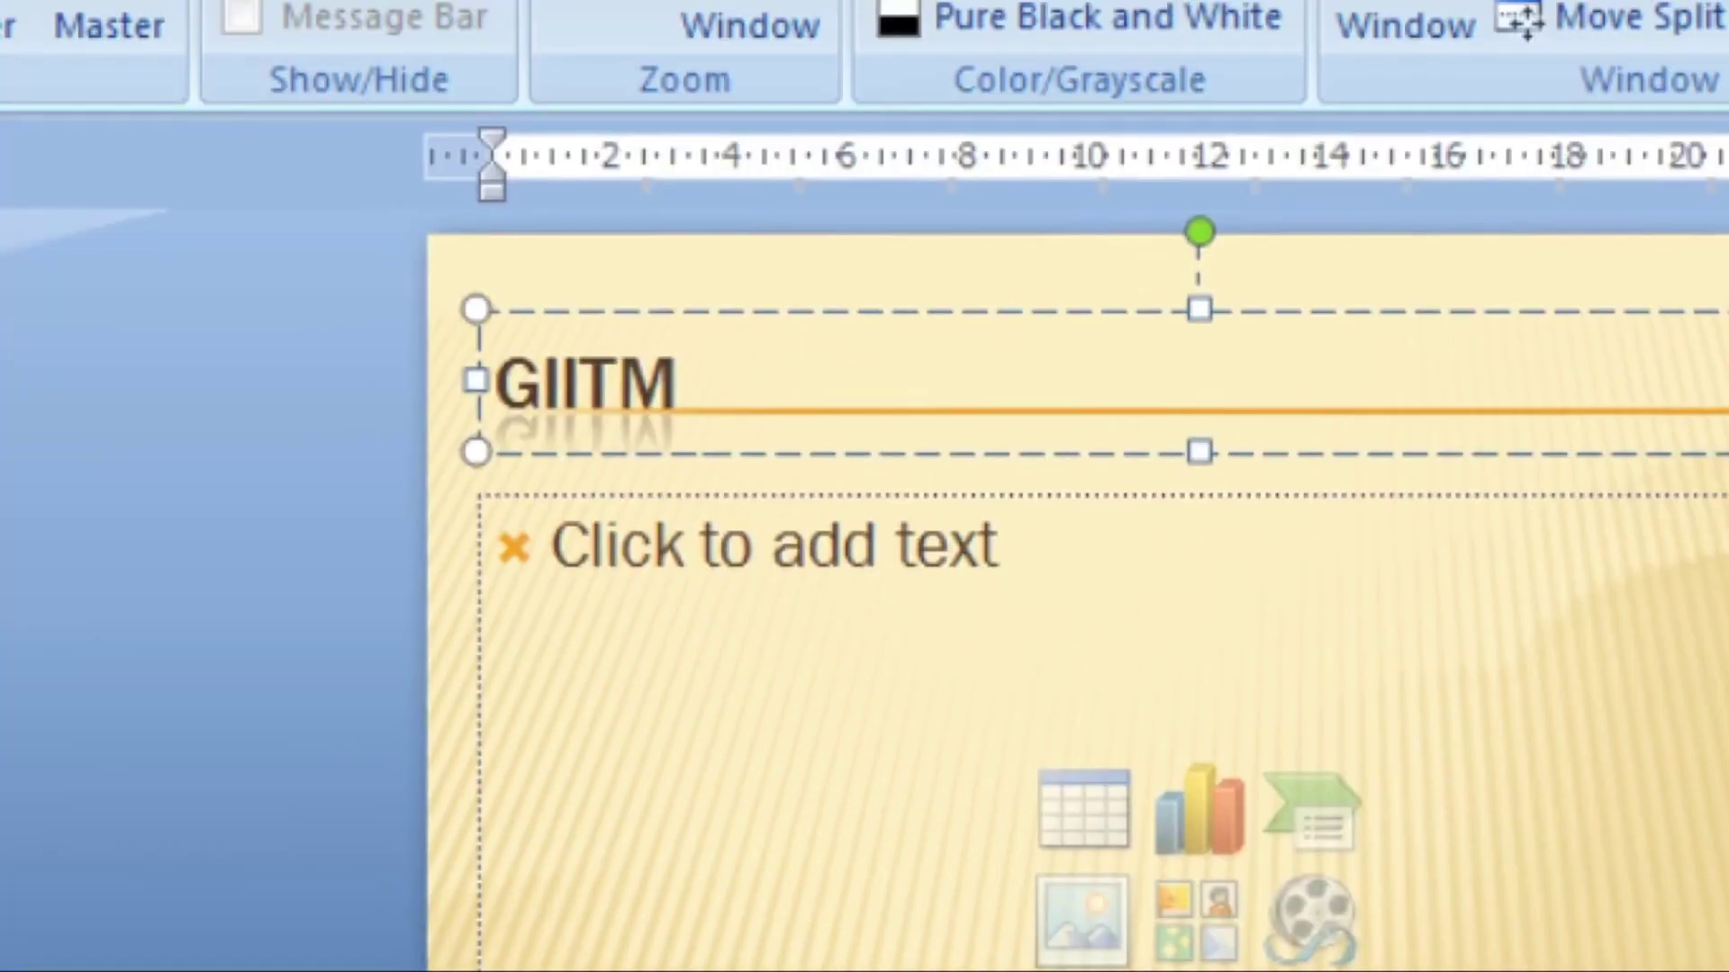
Drag over slide 2's GIITM title, then switch to Slide Master view.
left_click_drag(712, 382, 808, 324)
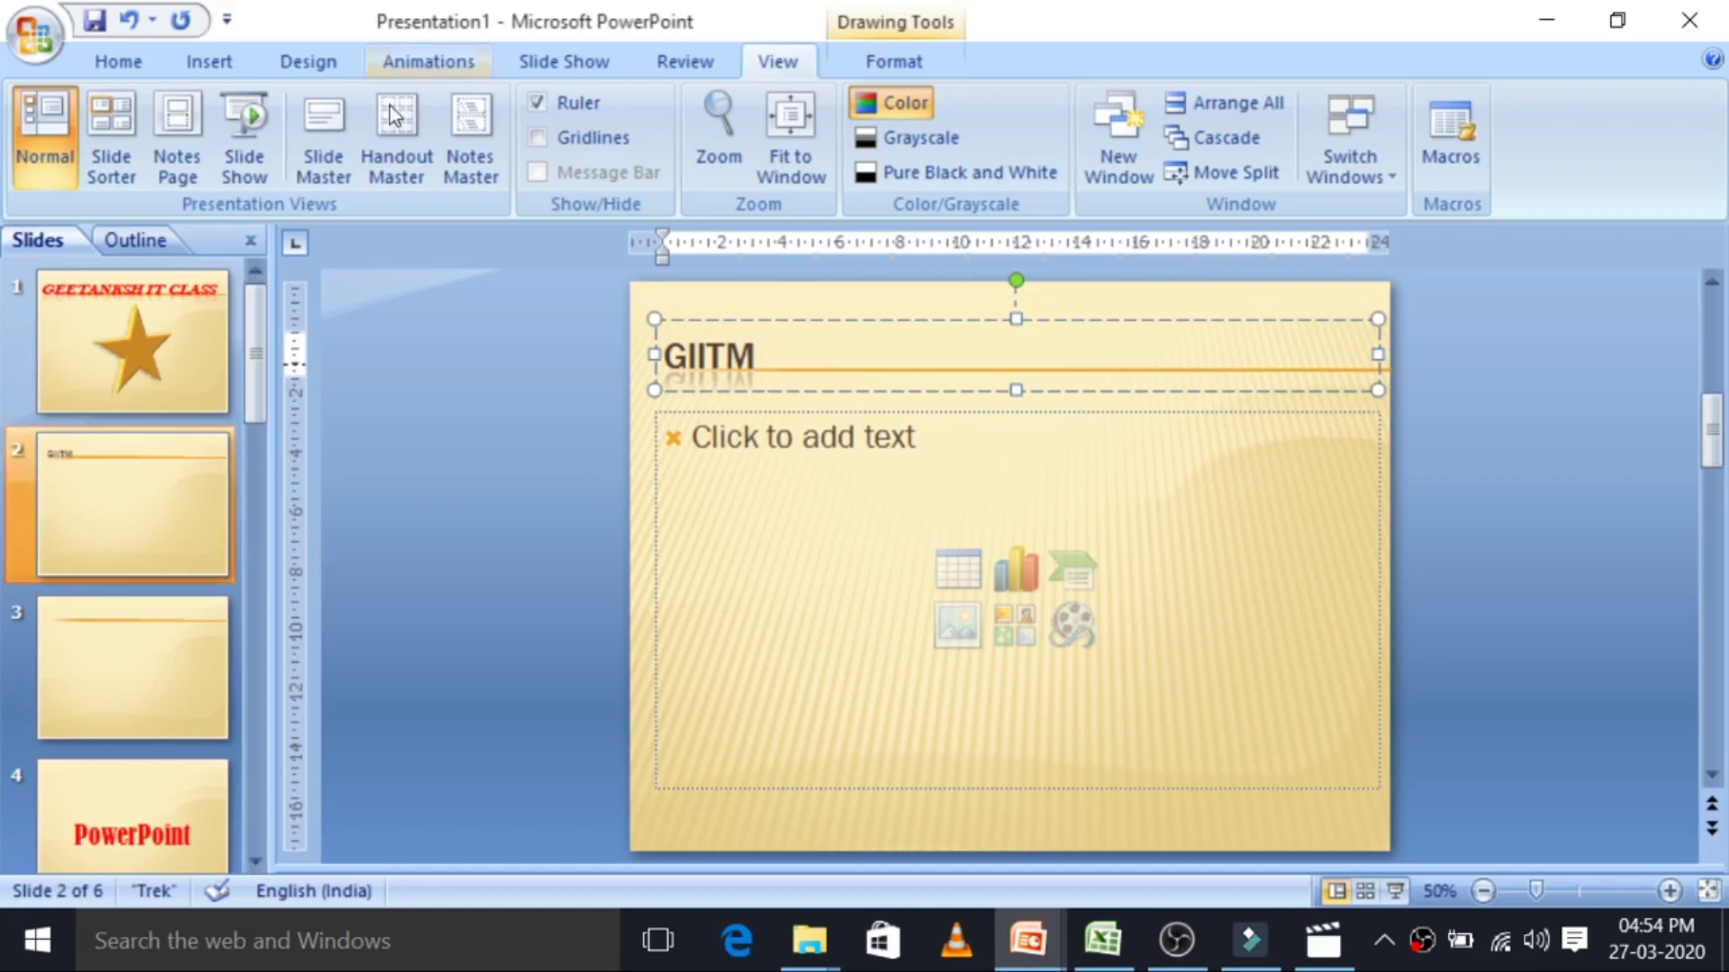
left_click(338, 128)
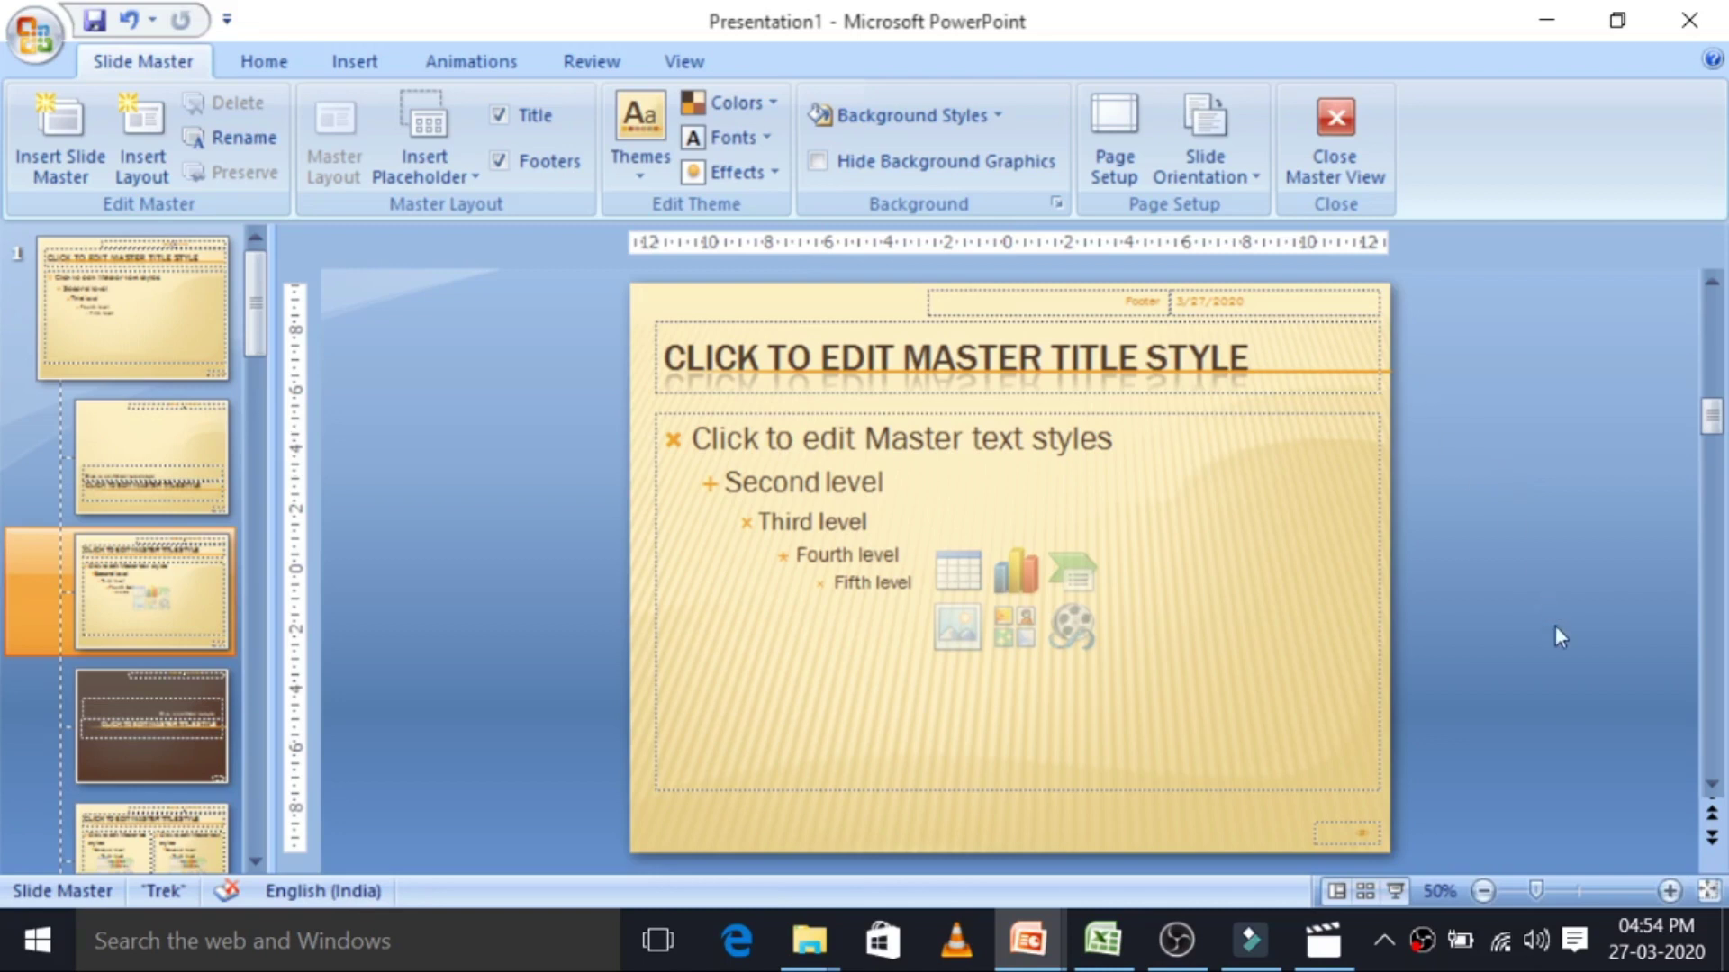
Make the master title red, italic and shadowed, and enlarge it from 36 to 40 pt.
left_click(878, 333)
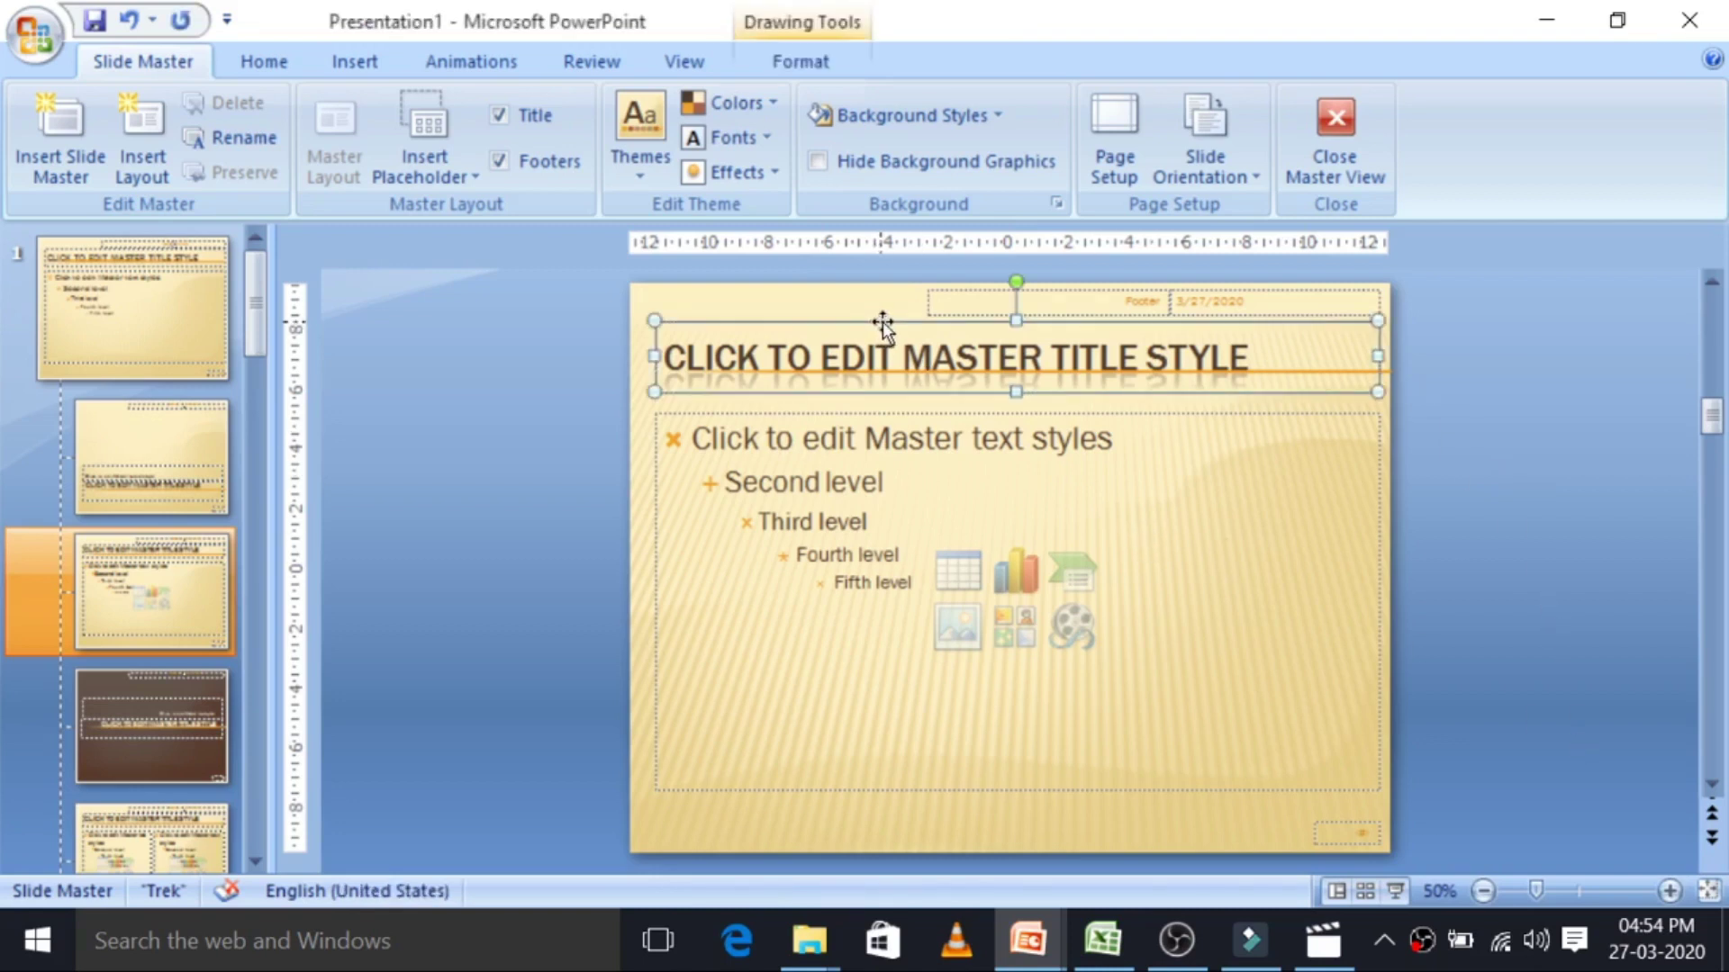
left_click(255, 61)
left_click(639, 163)
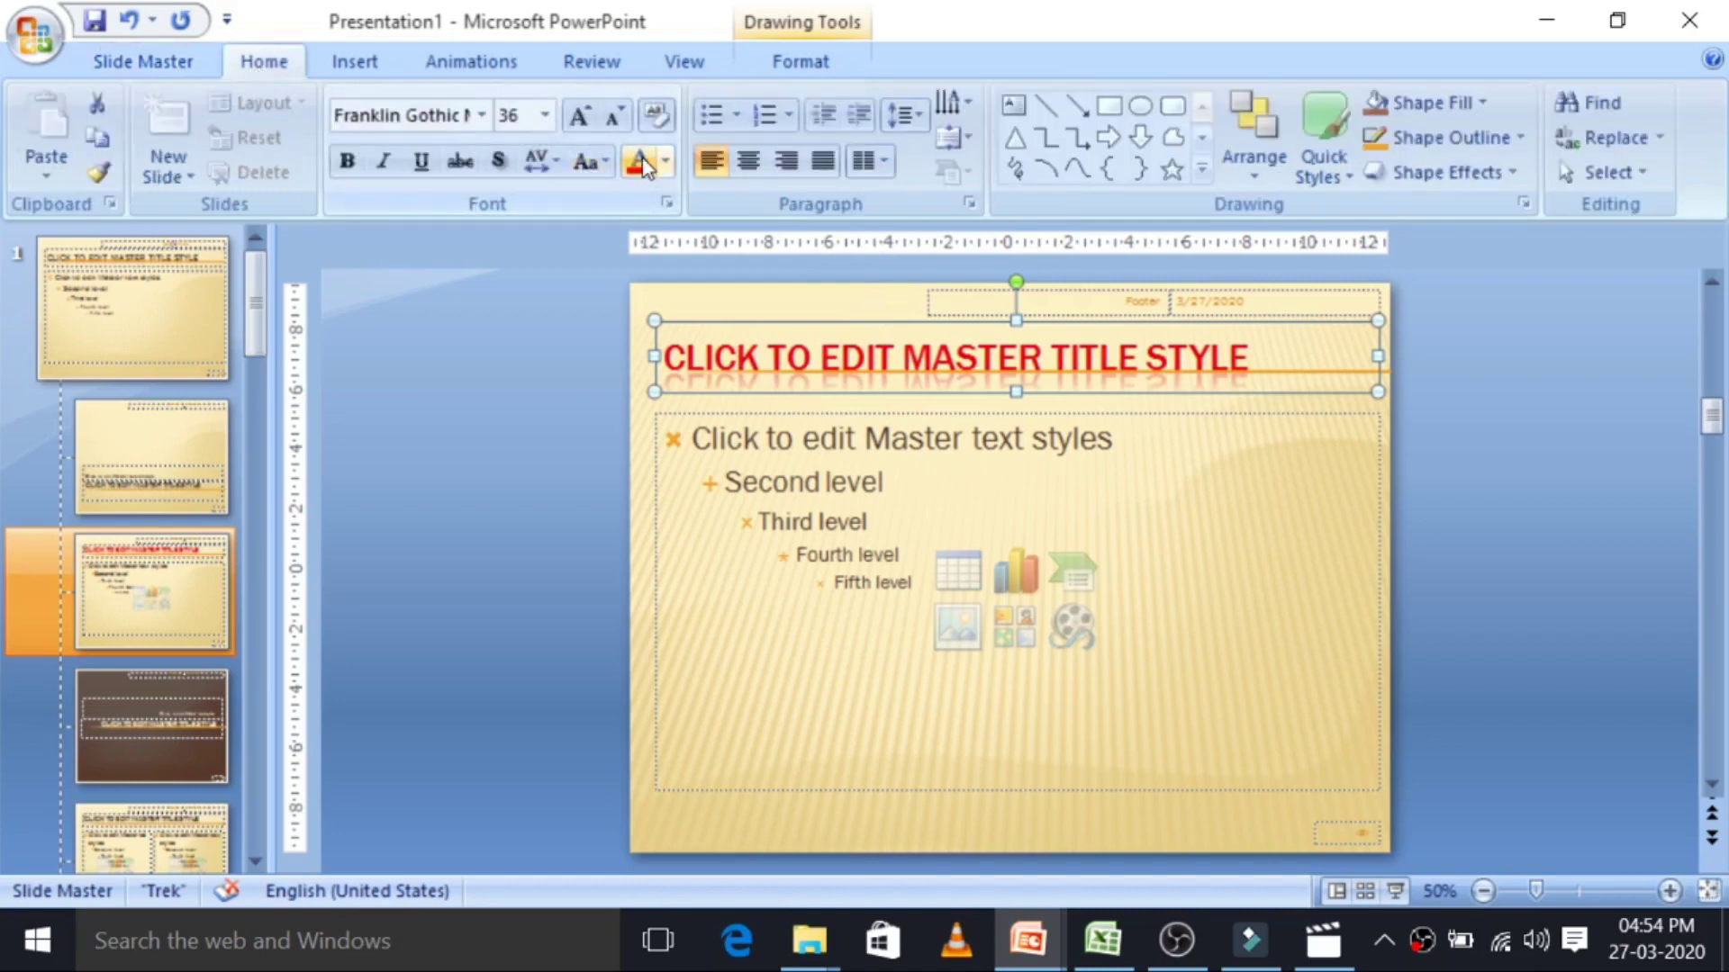
left_click(388, 162)
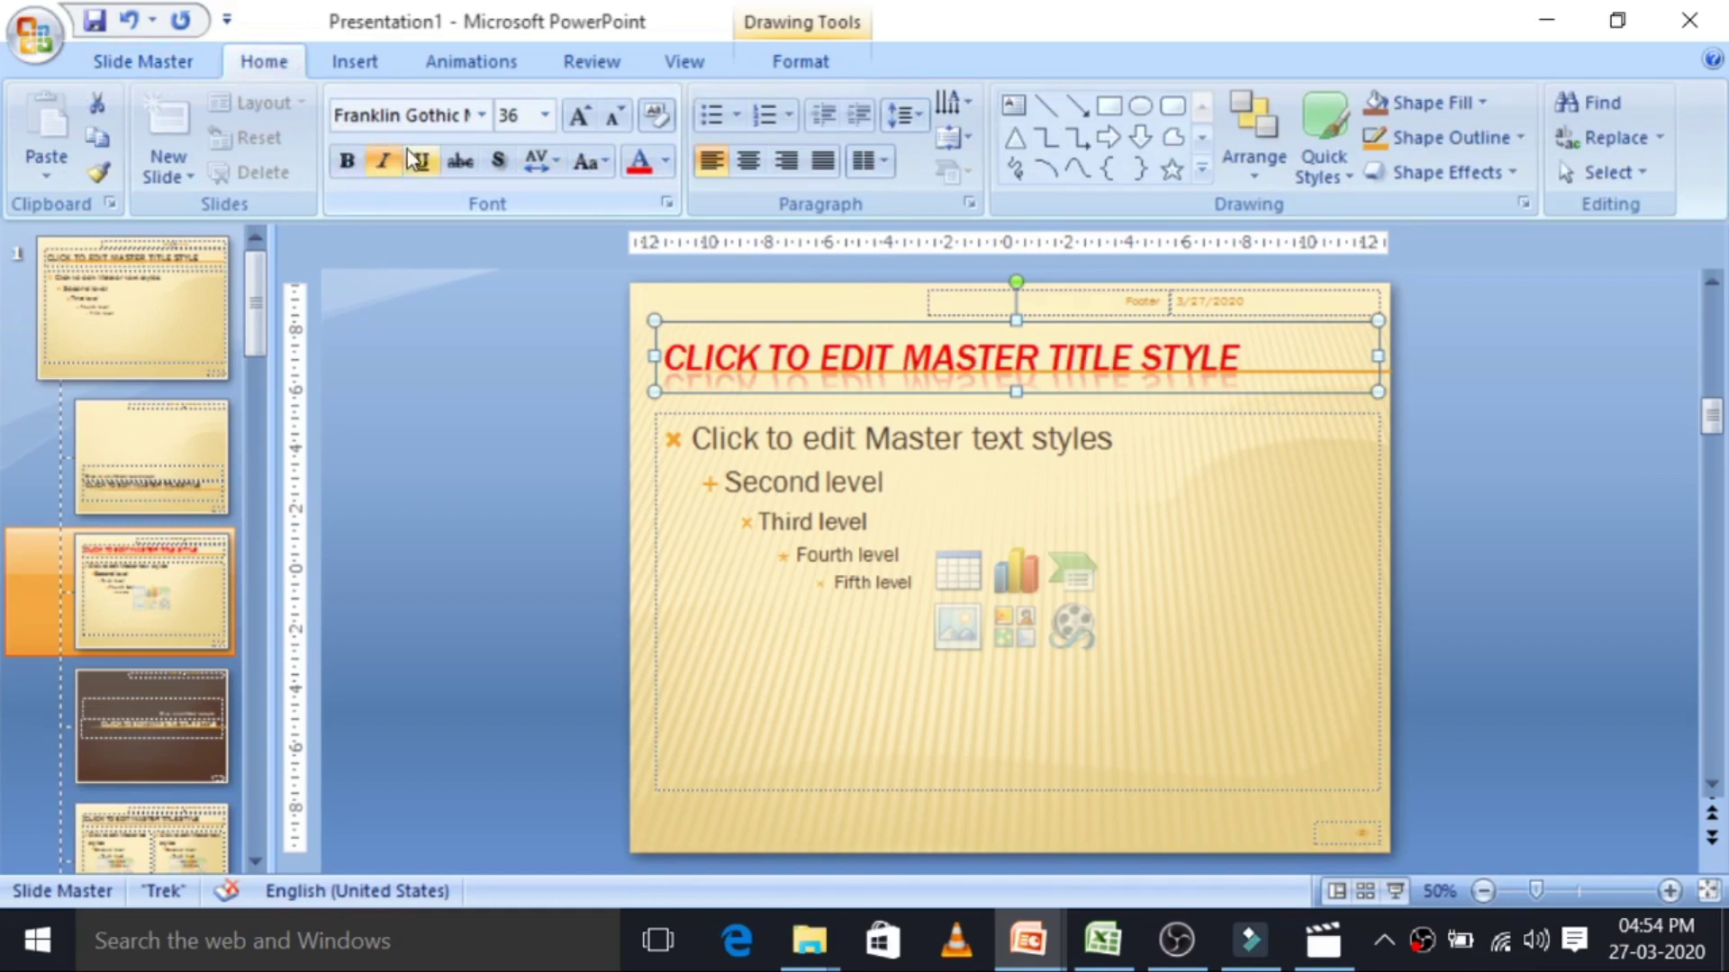
left_click(498, 164)
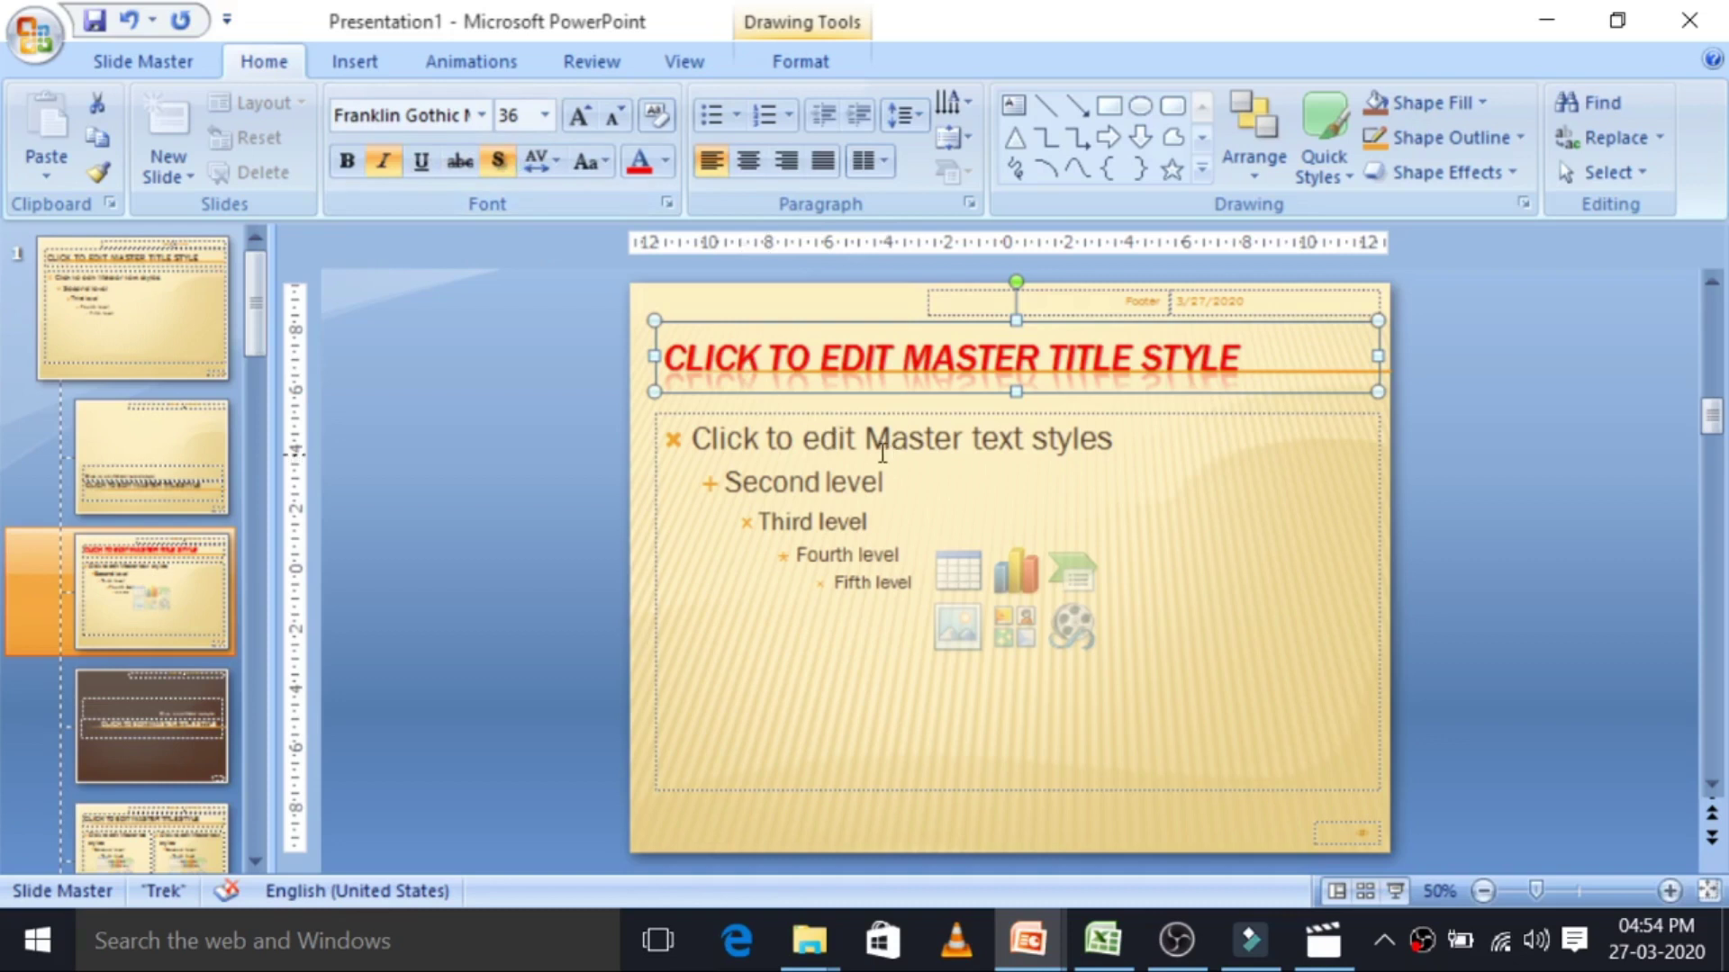
left_click(581, 117)
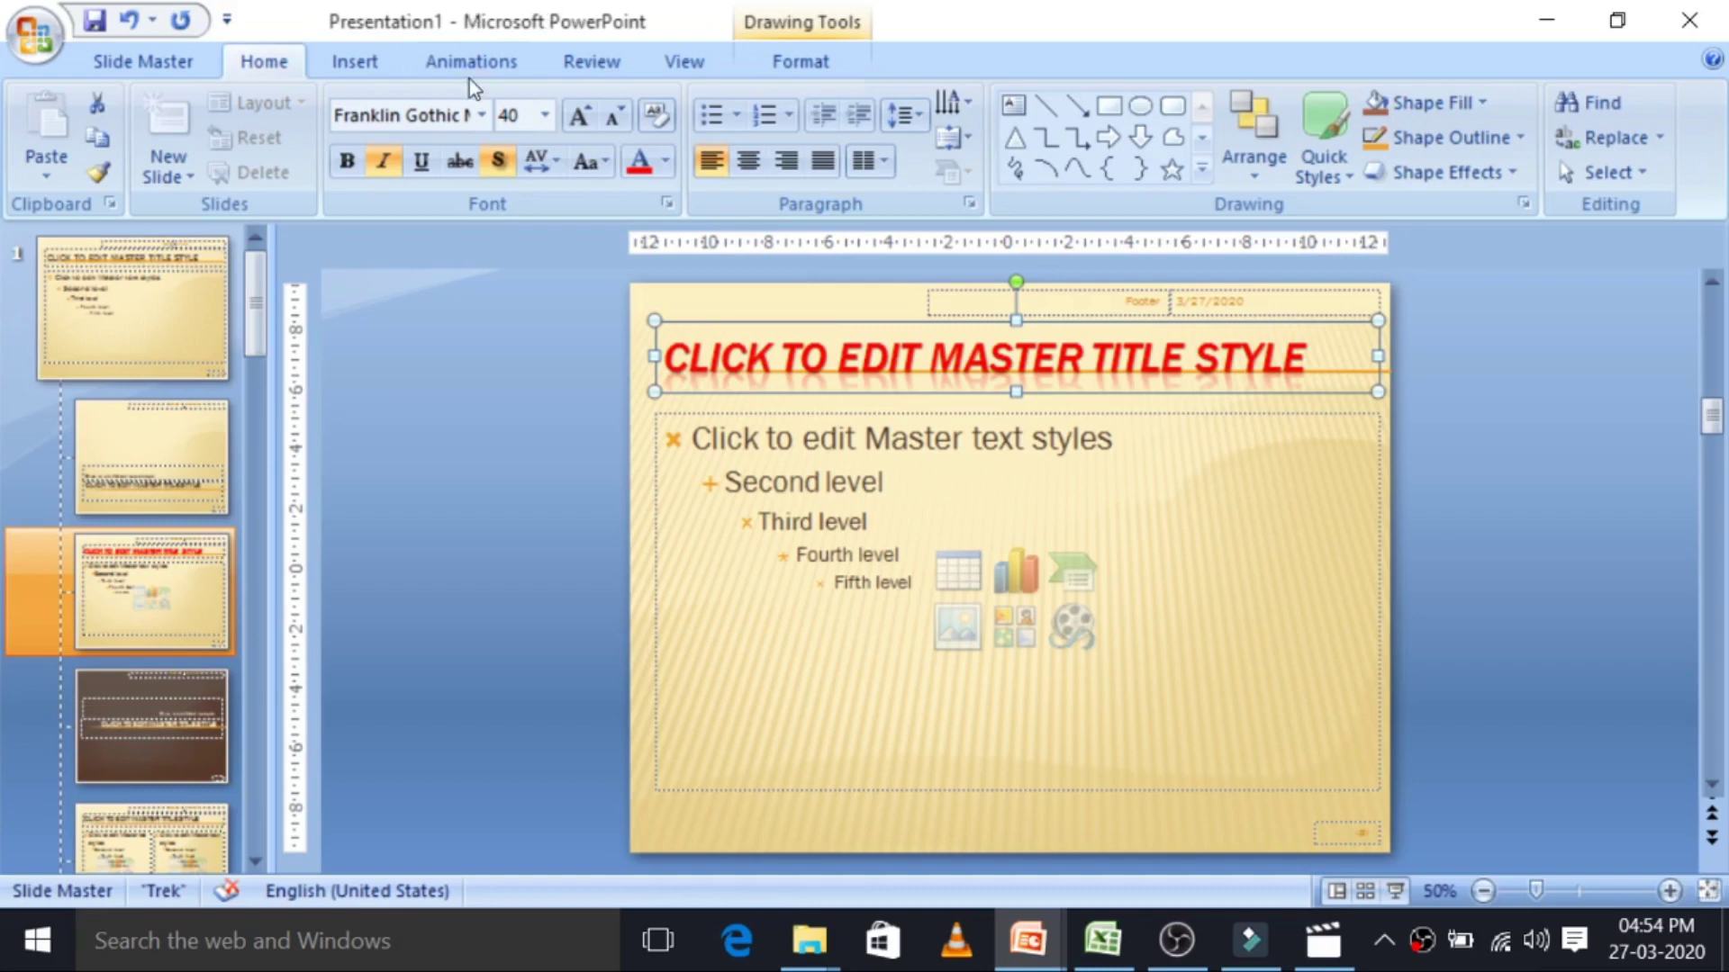
Change the master title font to Ravie.
left_click(482, 114)
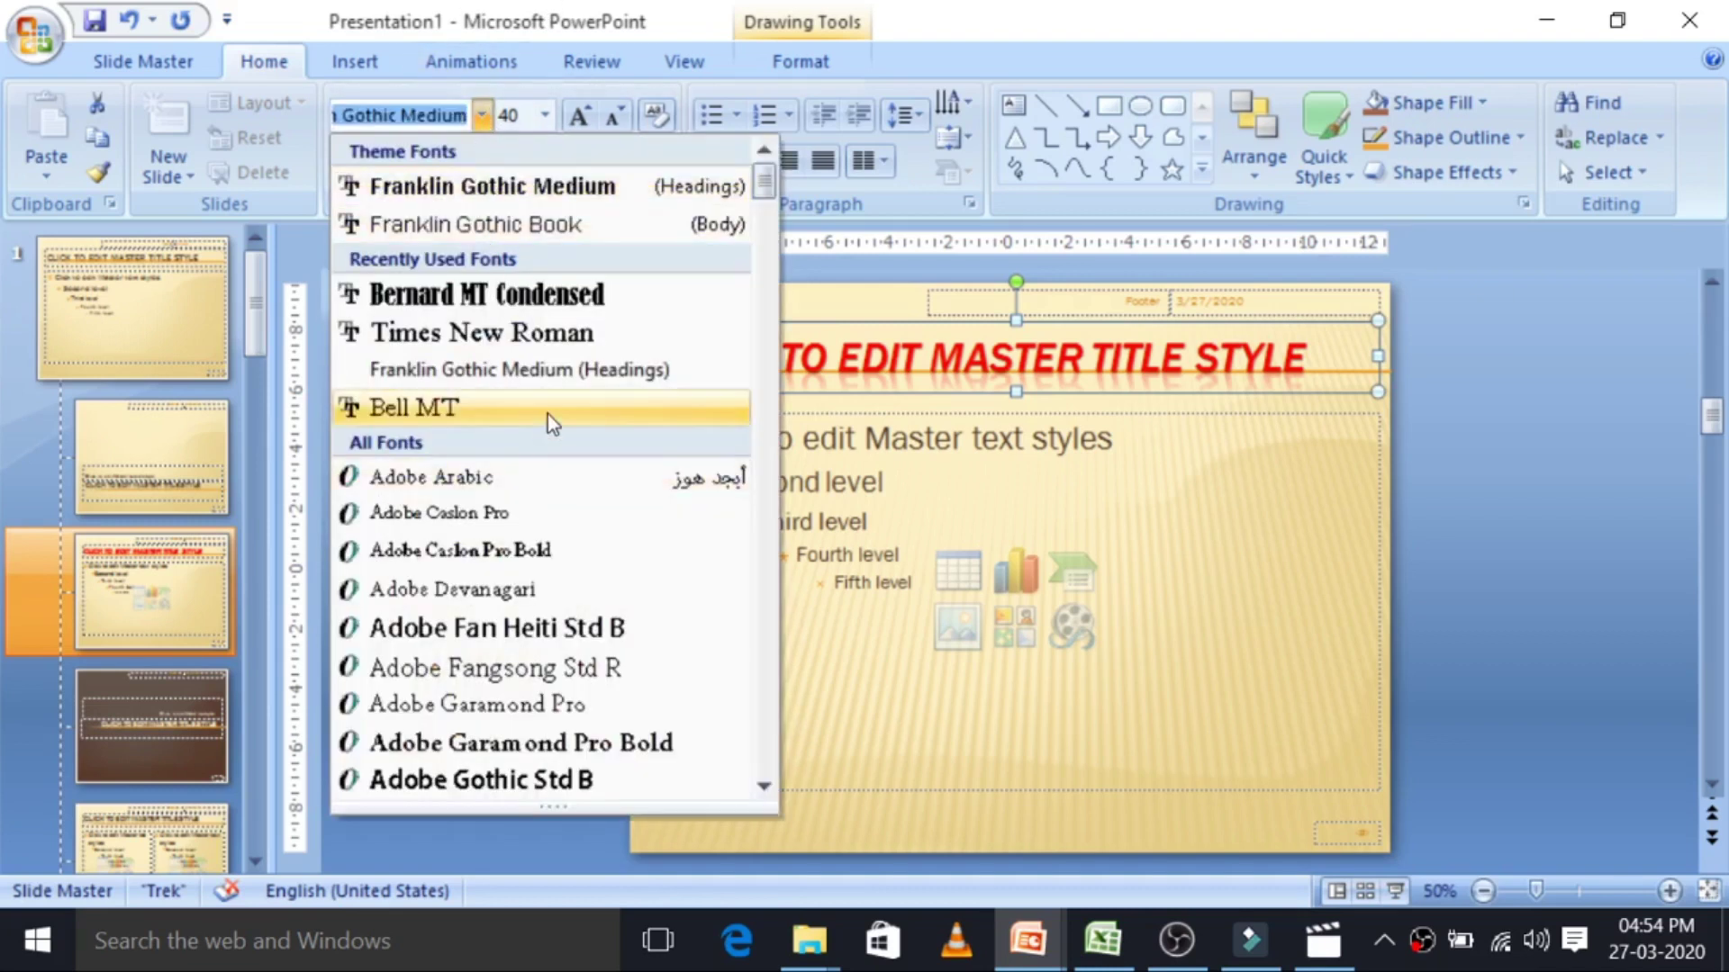
scroll(567, 549, "down", 5)
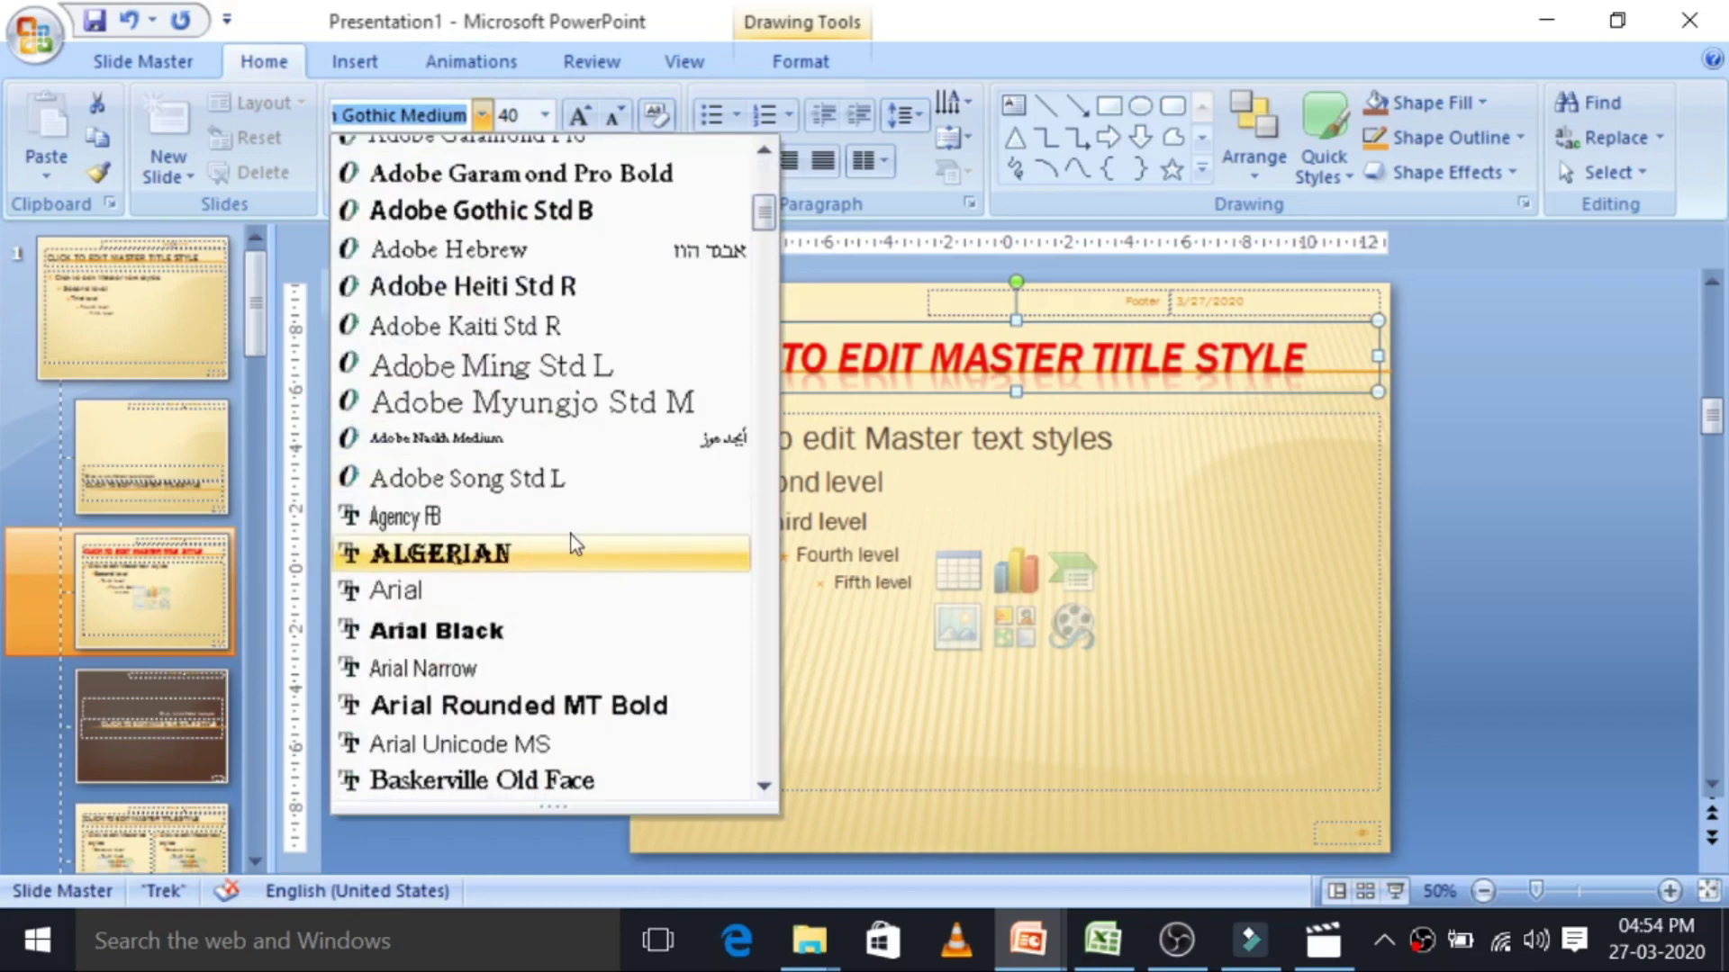
scroll(571, 535, "down", 8)
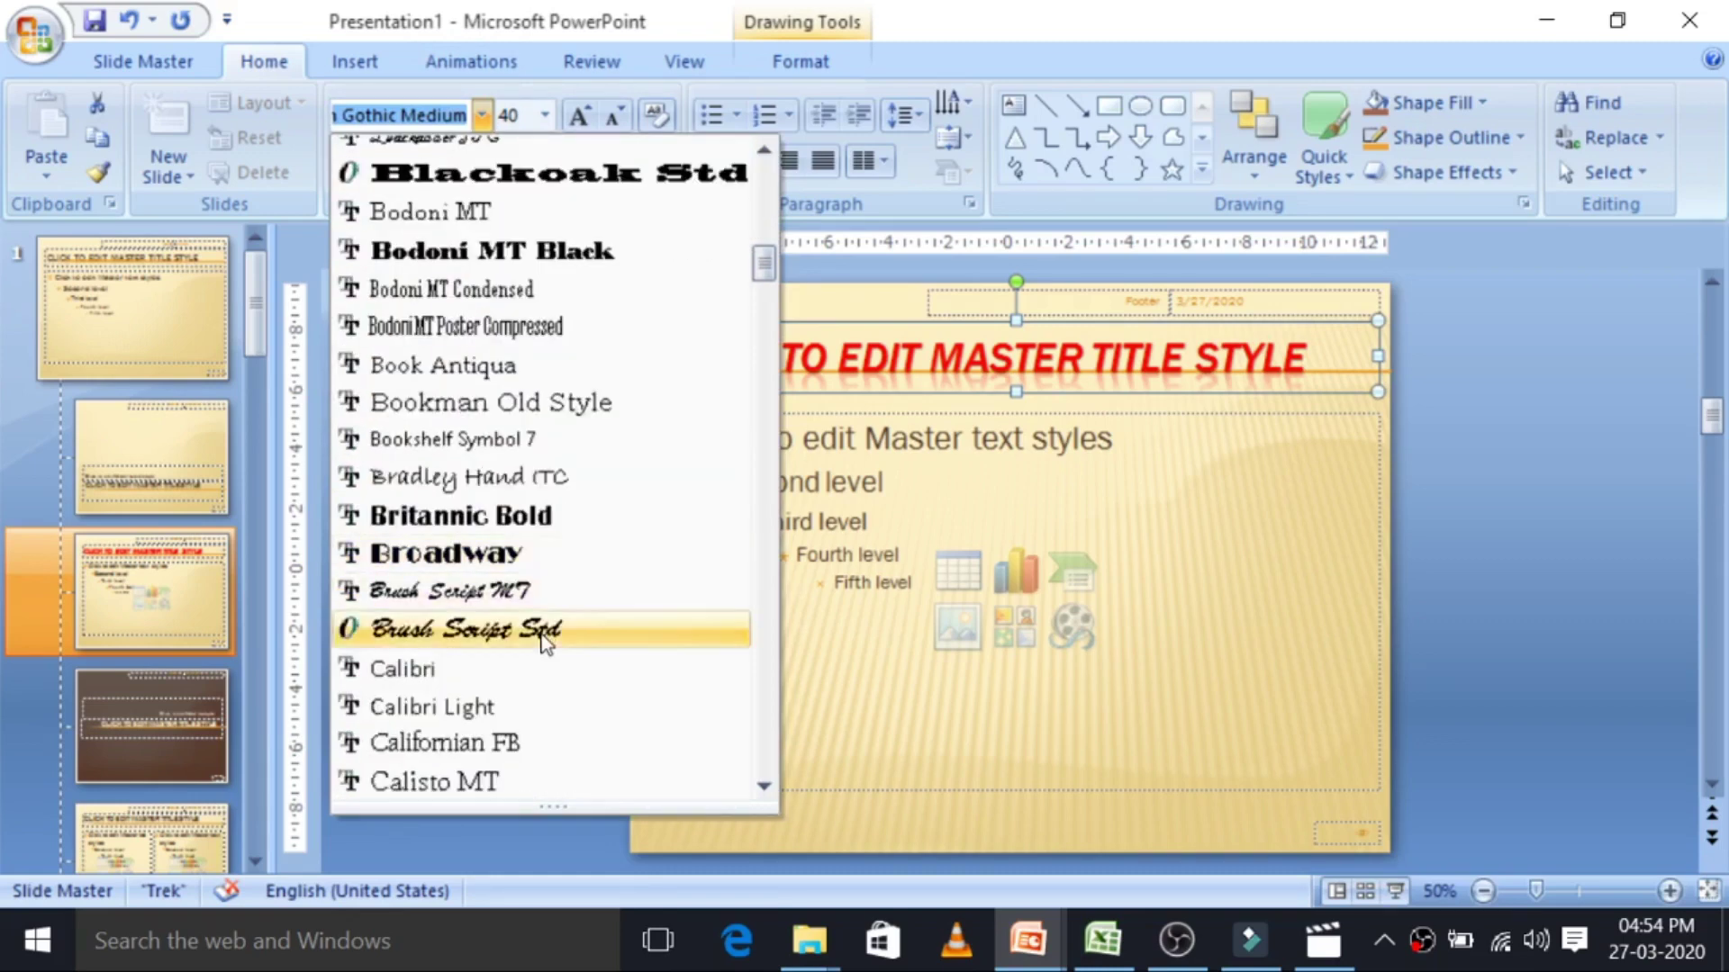
scroll(544, 641, "down", 2)
scroll(543, 641, "down", 3)
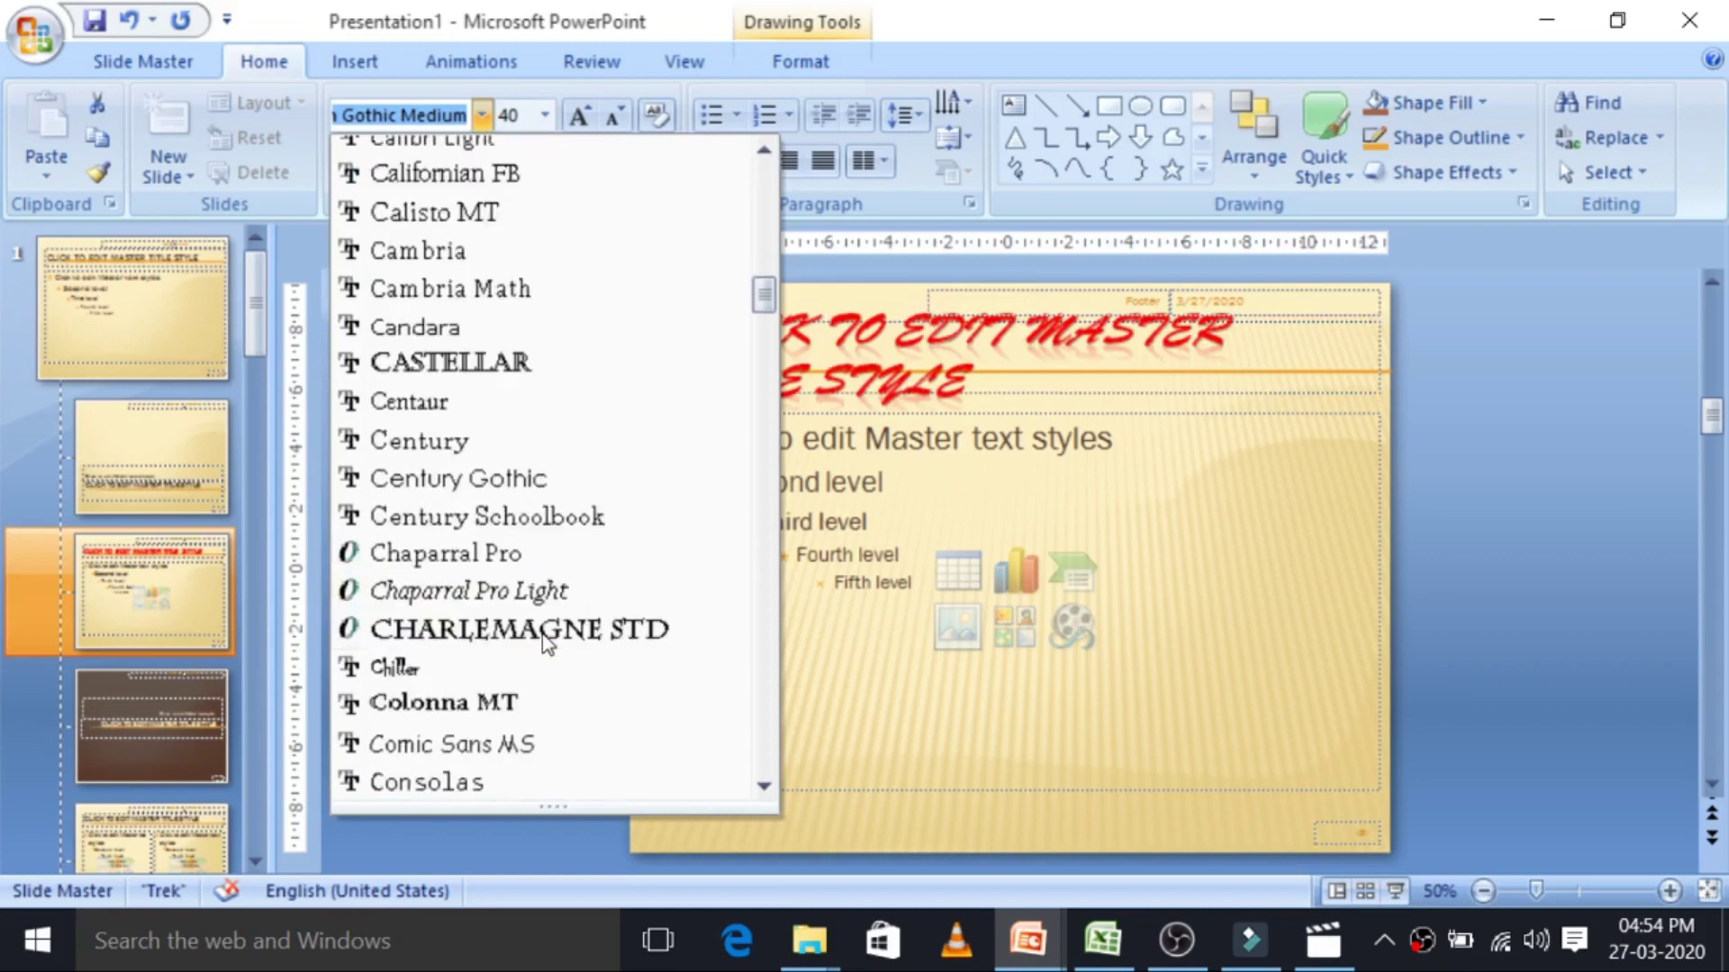
scroll(544, 642, "down", 2)
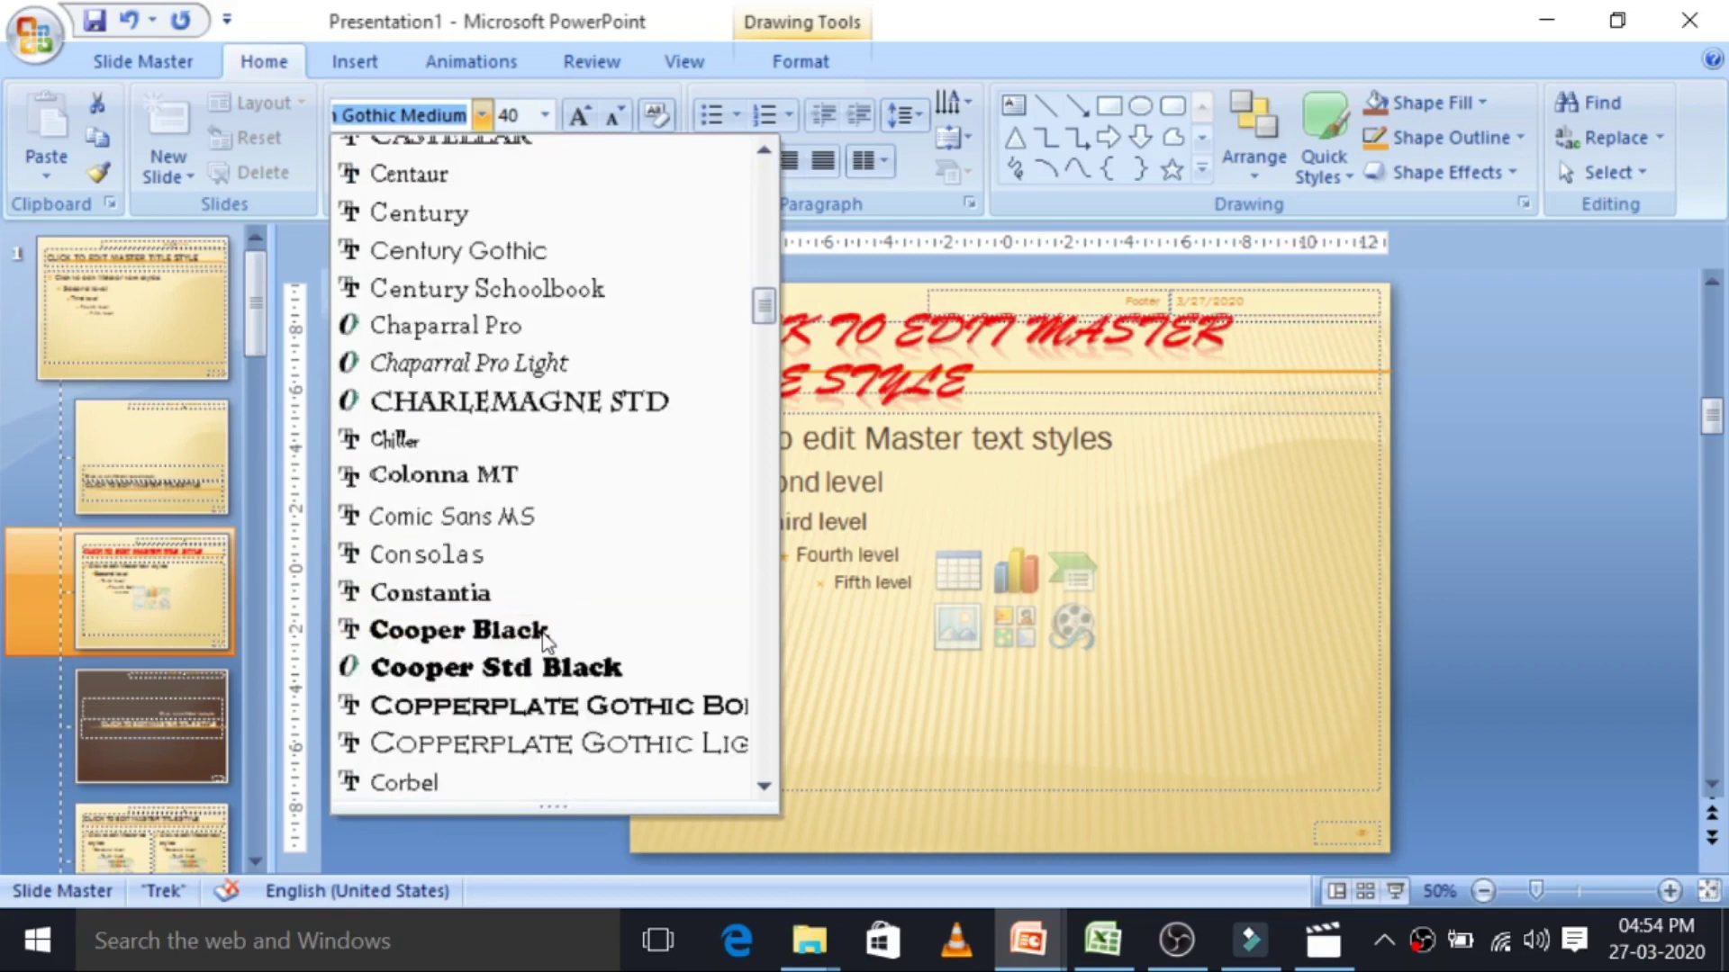
scroll(544, 642, "up", 7)
scroll(544, 641, "up", 10)
scroll(544, 641, "up", 3)
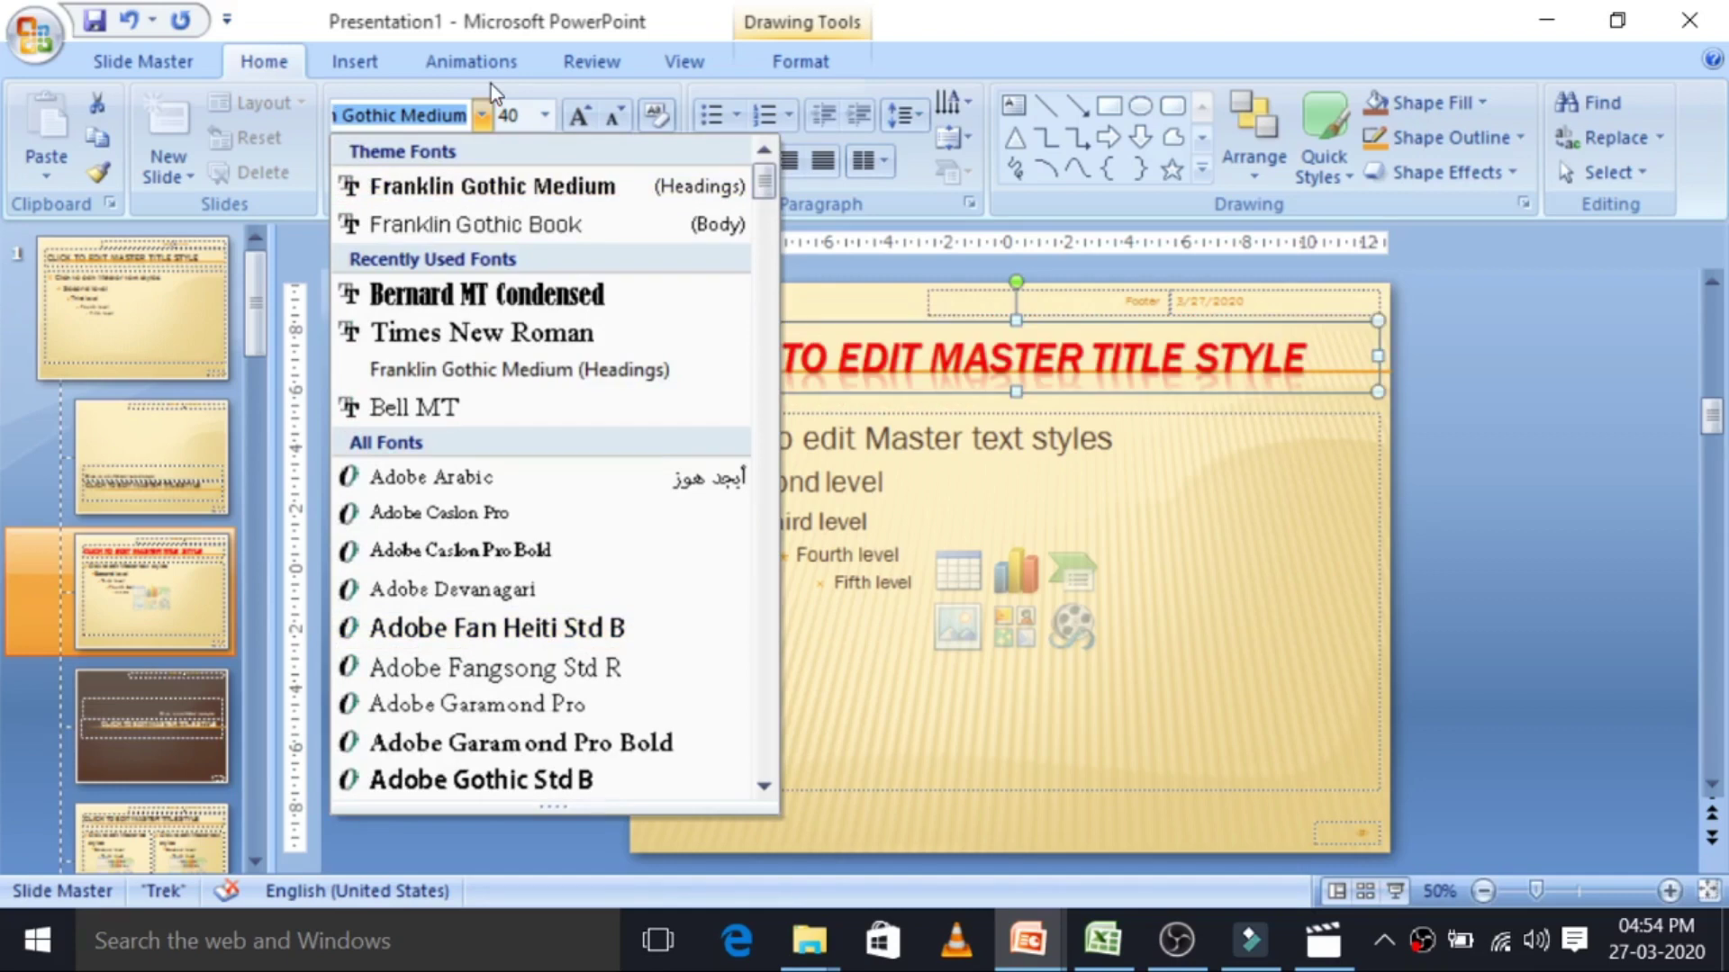
type("ra")
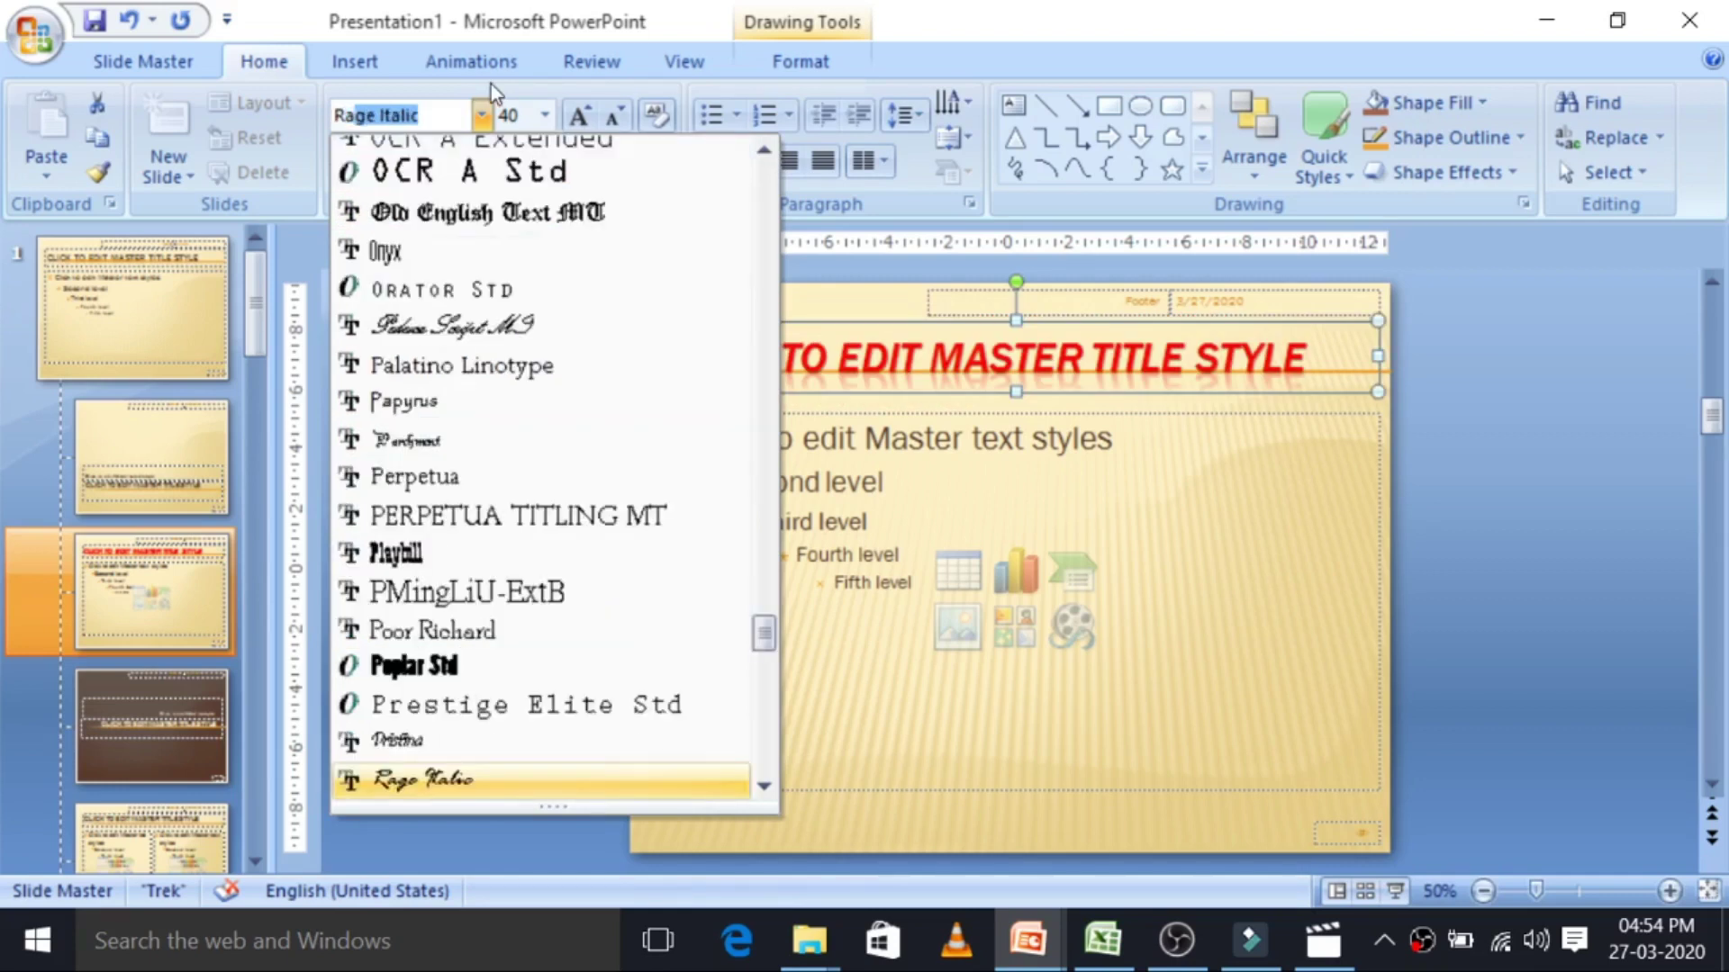
type("v")
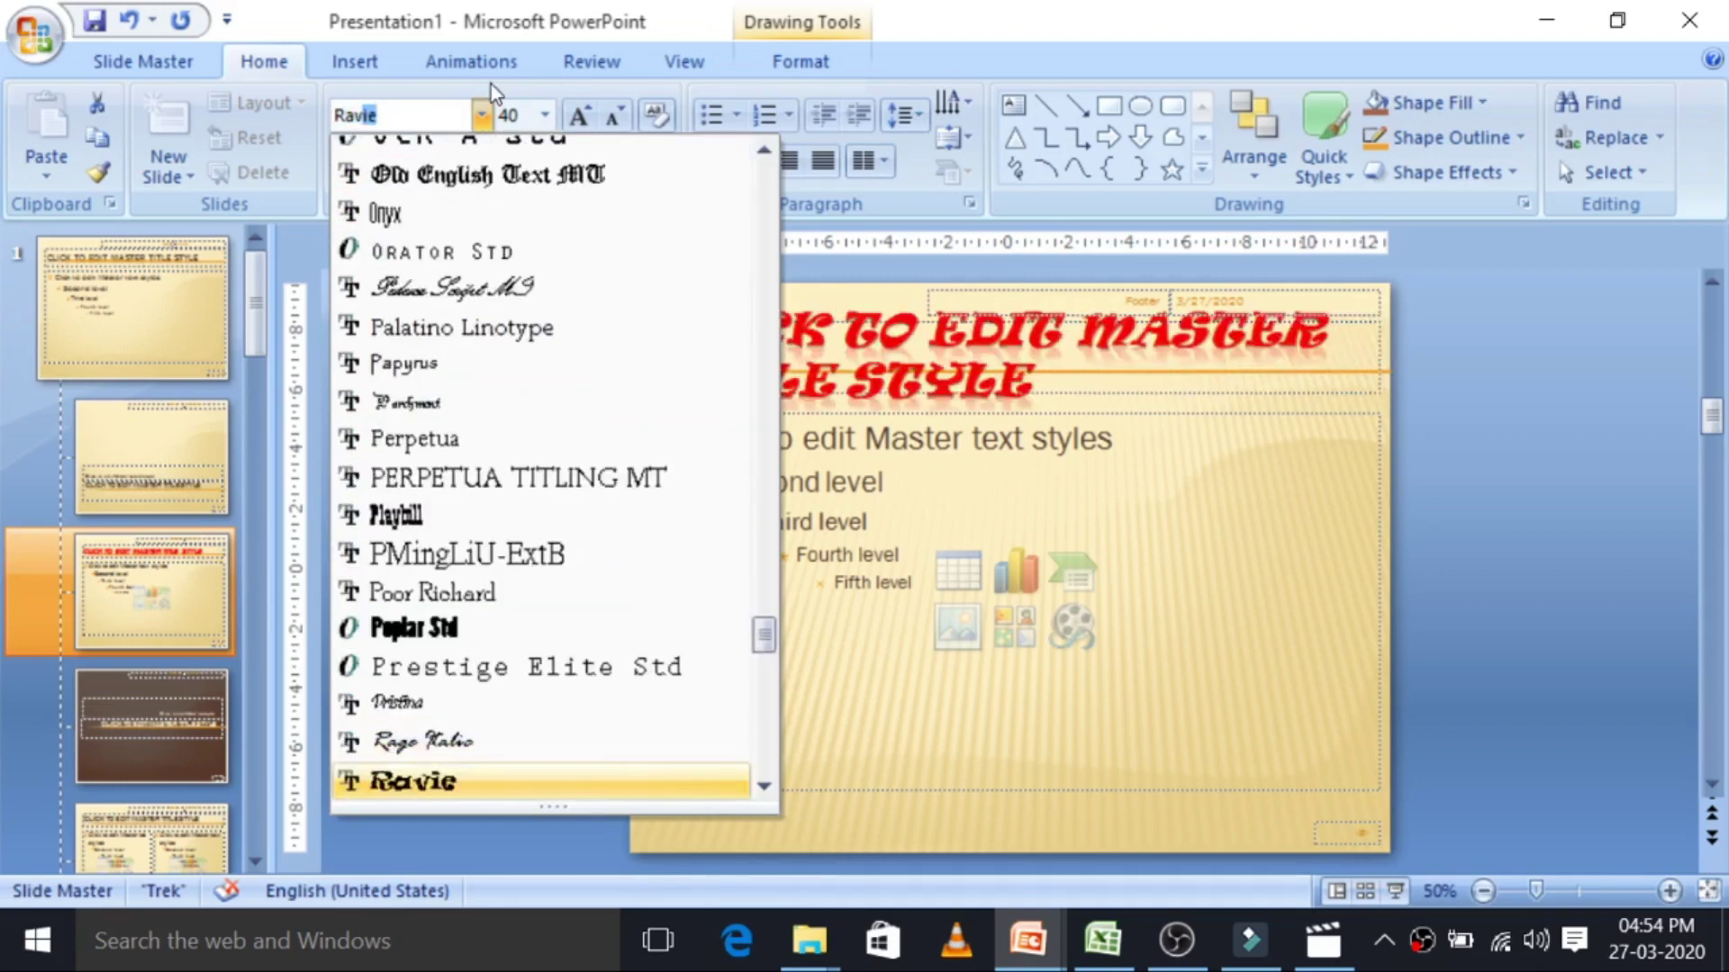
type("i")
scroll(628, 331, "up", 1)
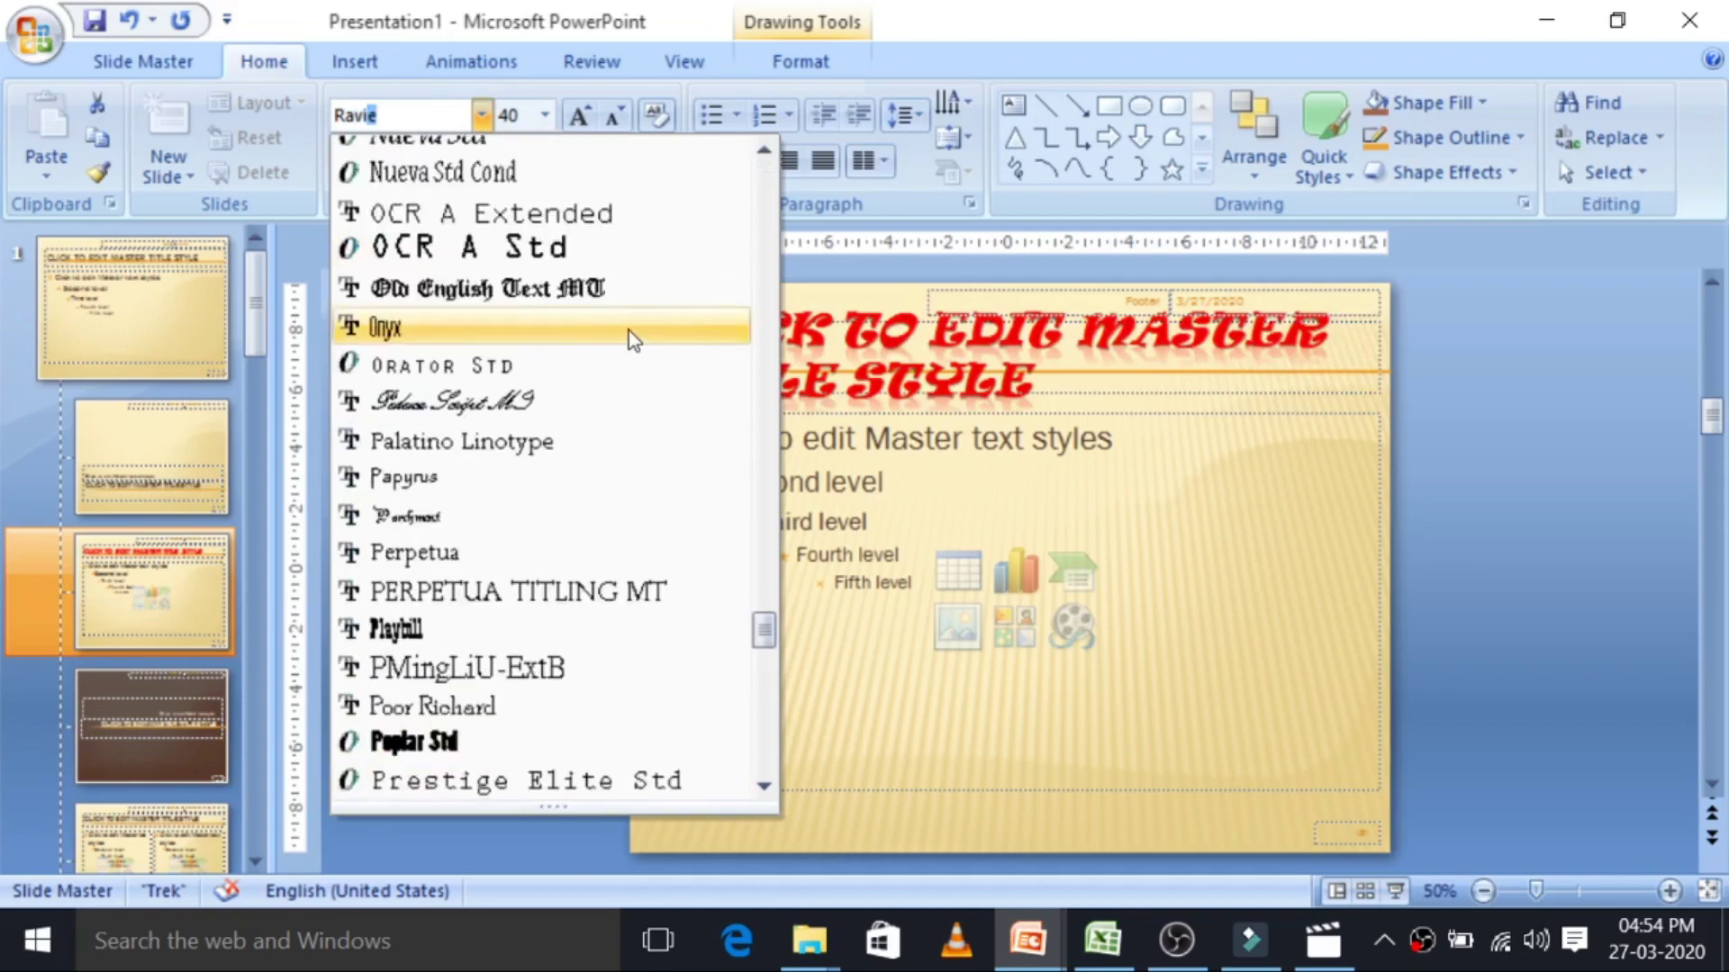
scroll(628, 331, "up", 7)
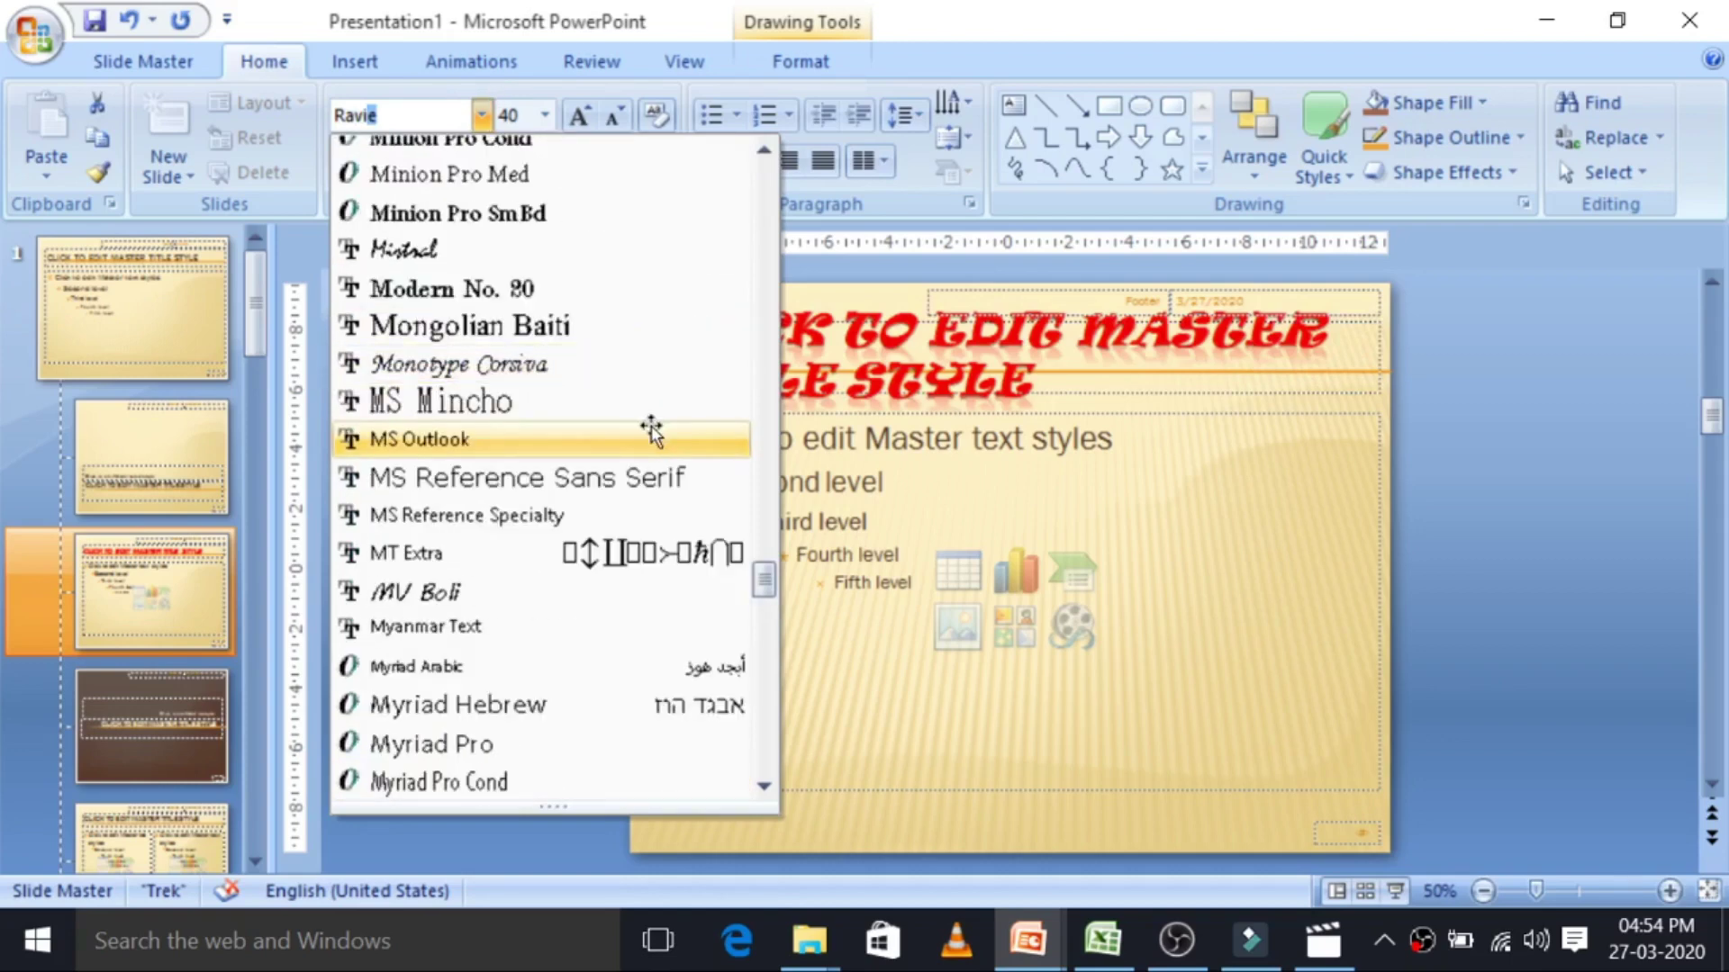
key("Return")
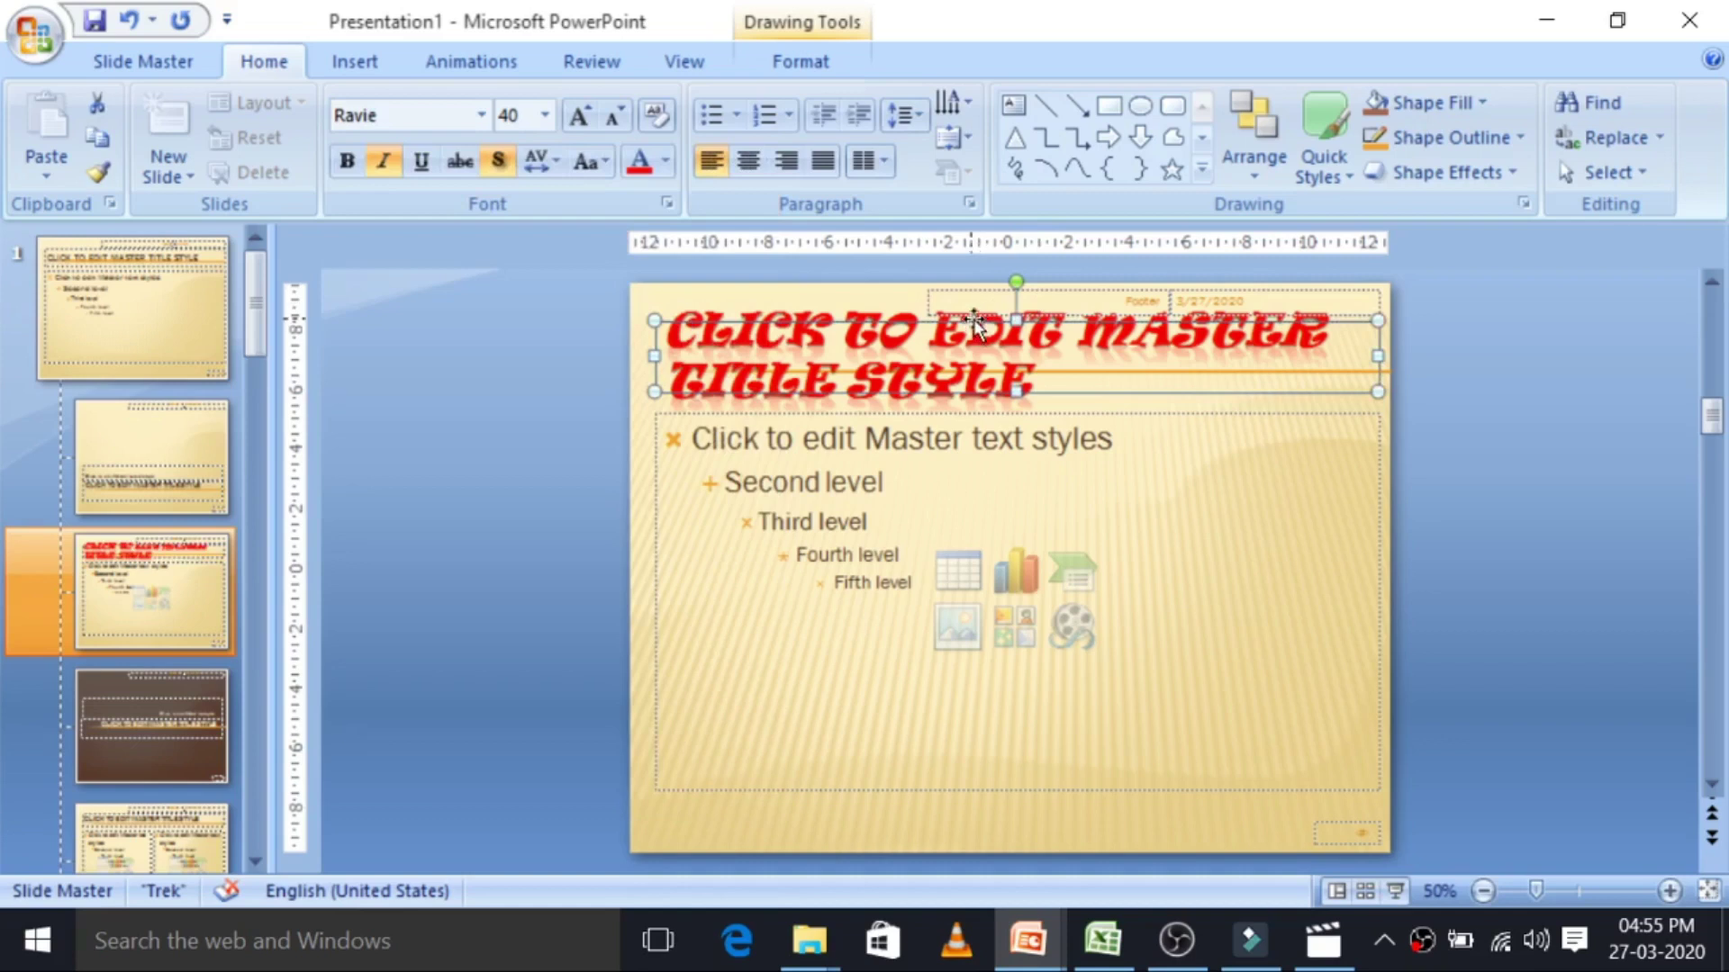
Shrink and grow the master title text, settling at 24 pt.
left_click(613, 119)
left_click(613, 119)
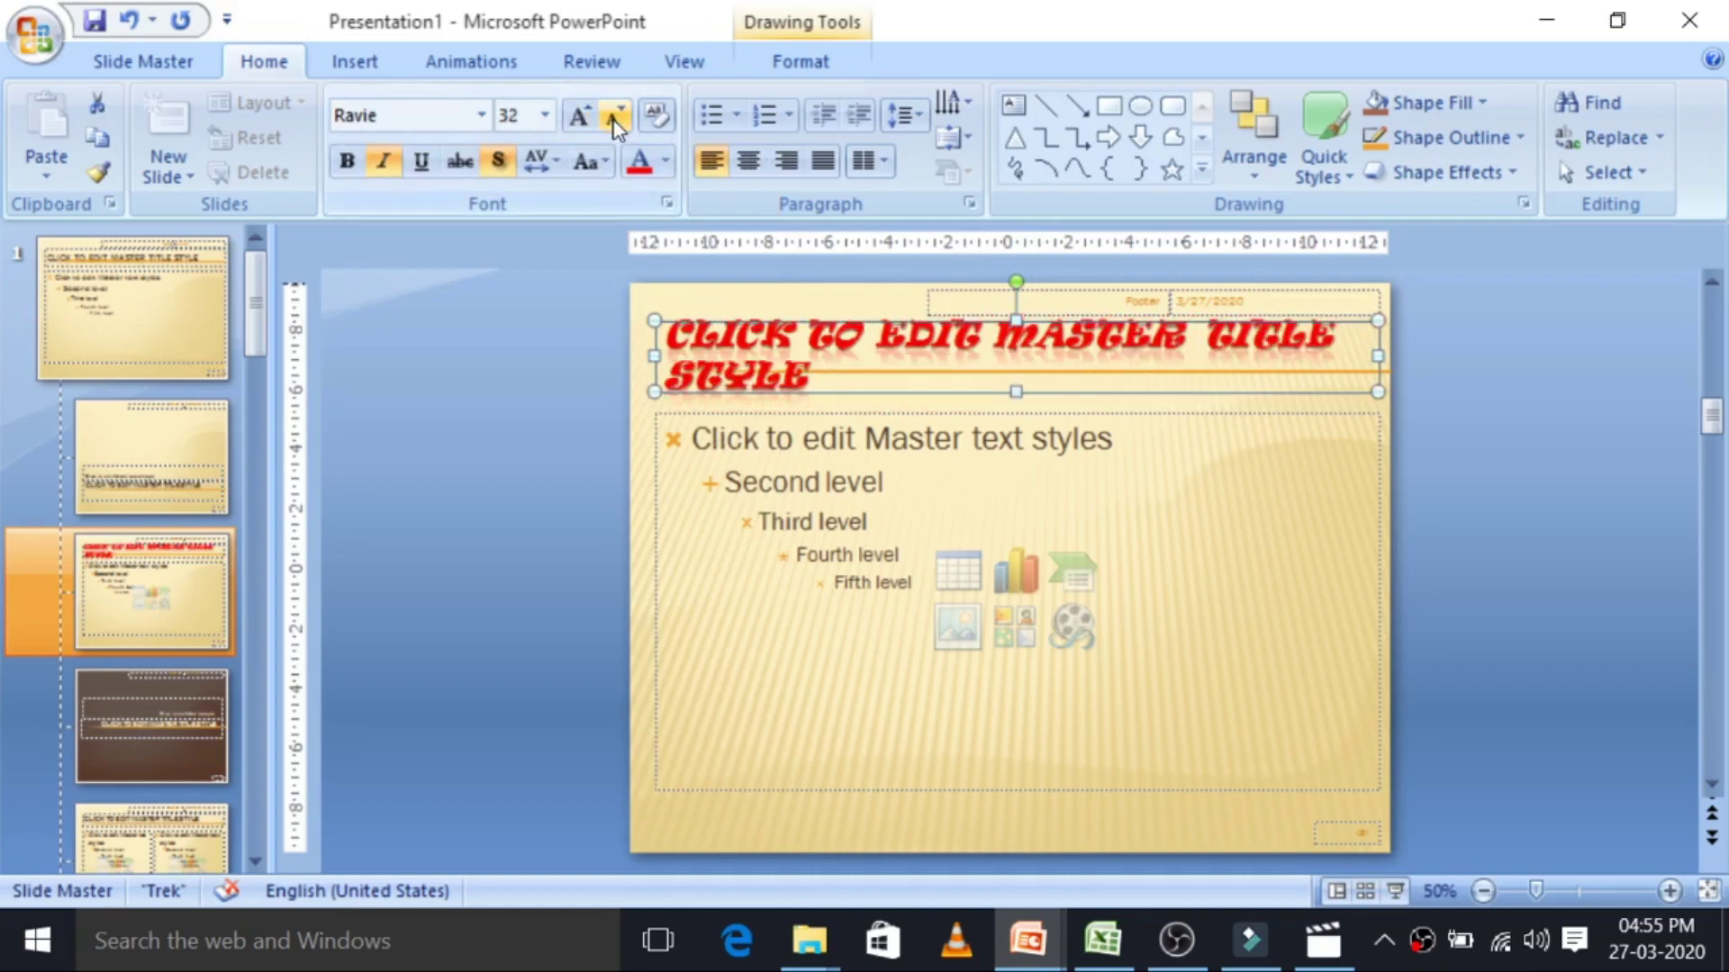
left_click(613, 119)
left_click(613, 119)
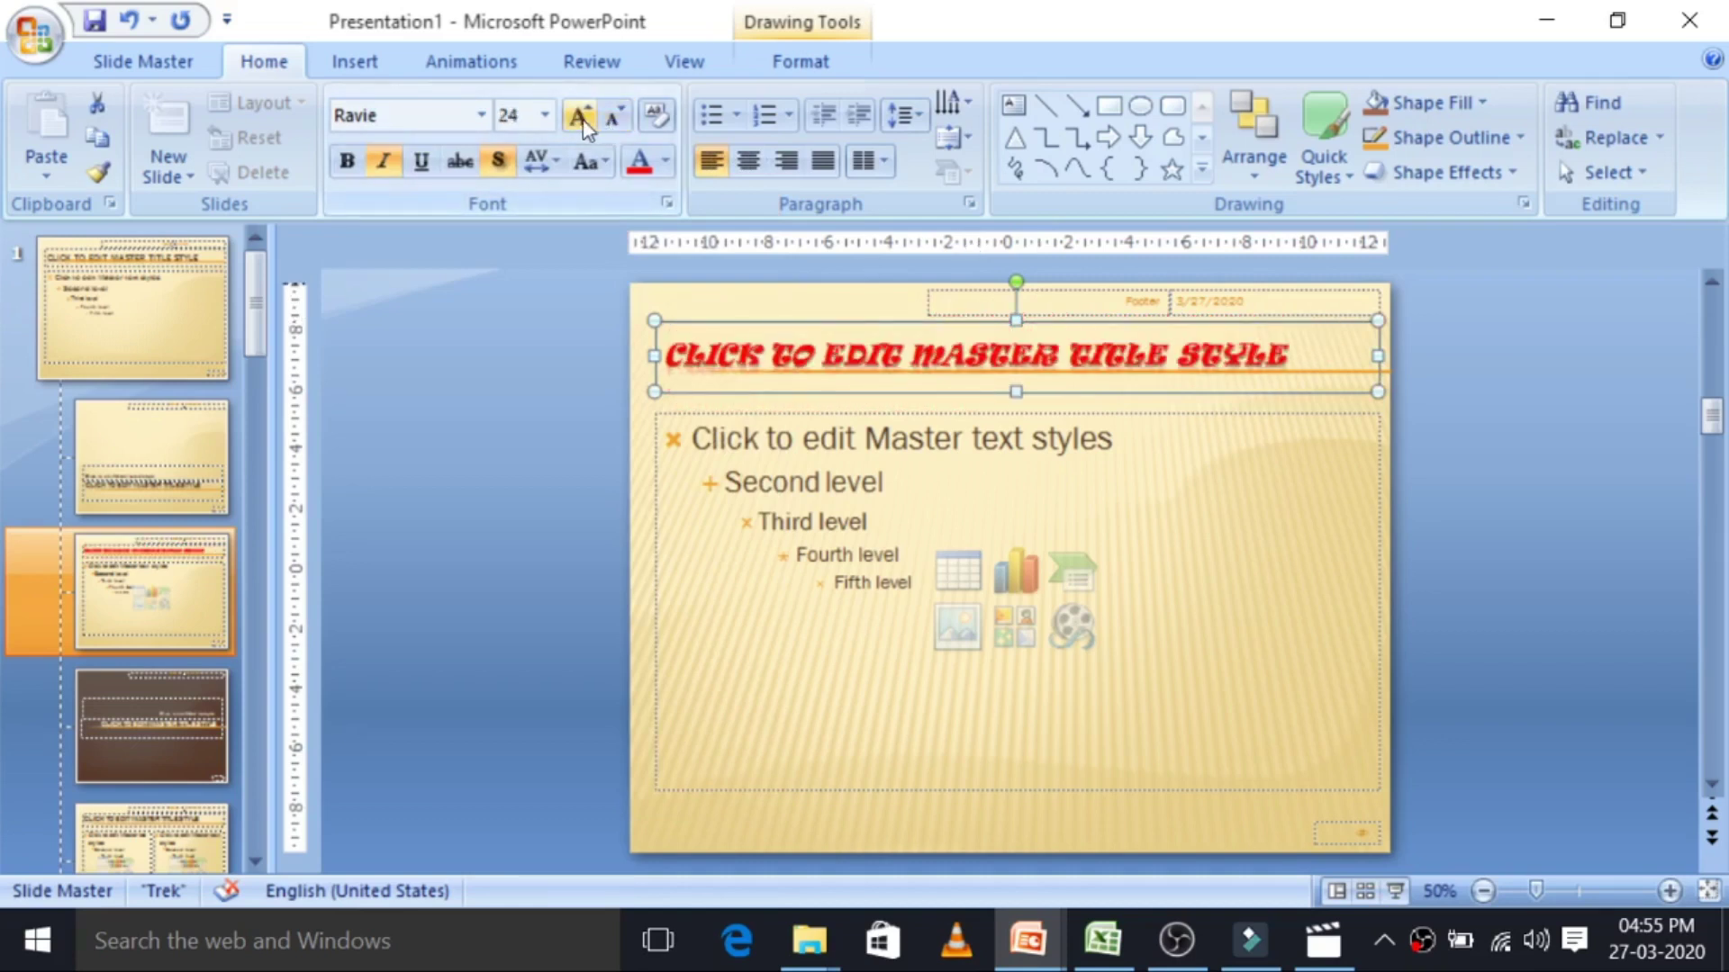
left_click(582, 119)
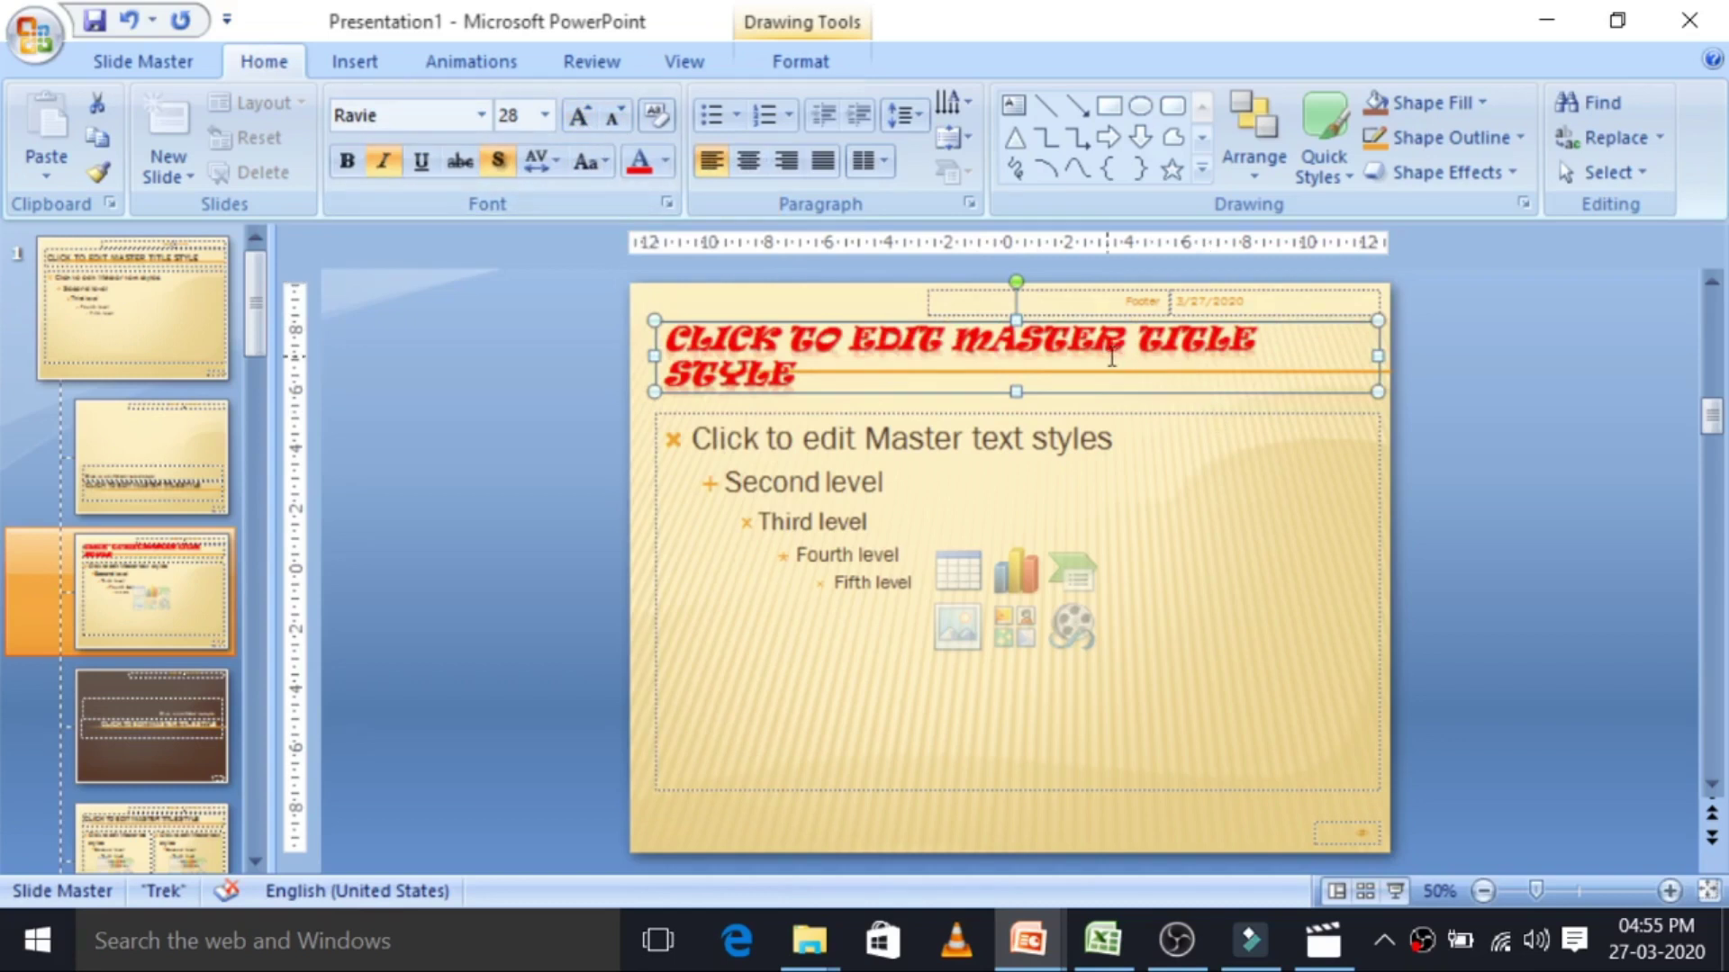
left_click(613, 118)
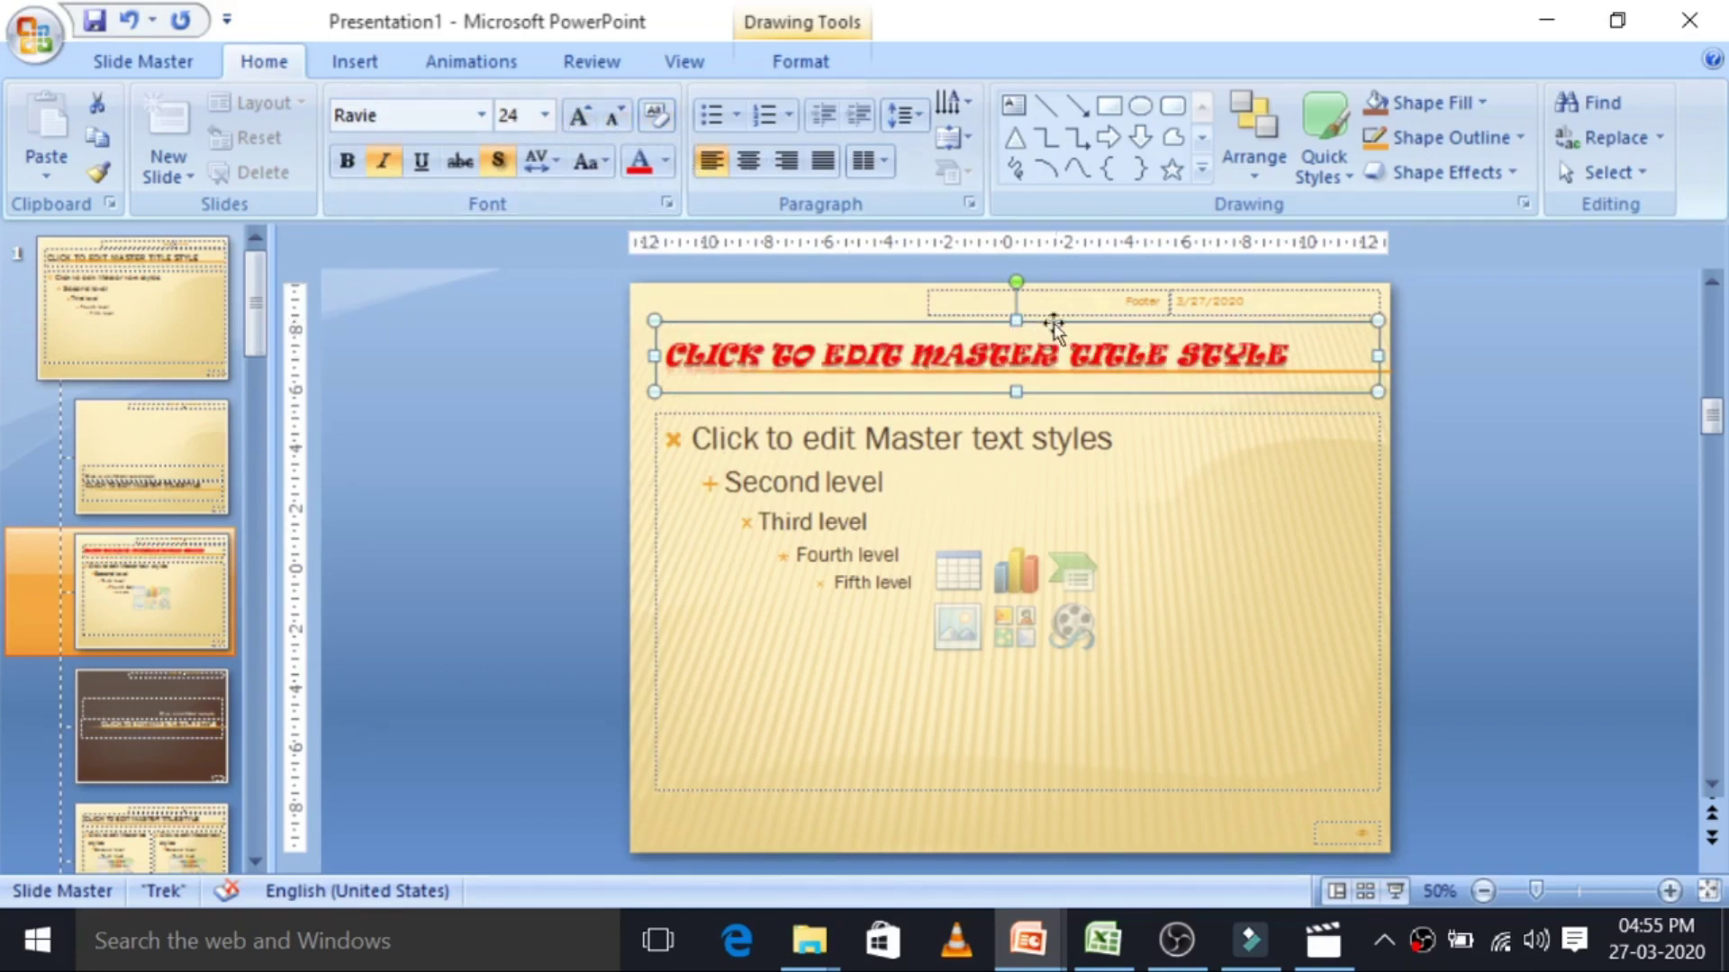
Make the title box slightly taller, set the title size to 30 pt, and close master view.
left_click_drag(1016, 392, 1013, 408)
left_click(522, 110)
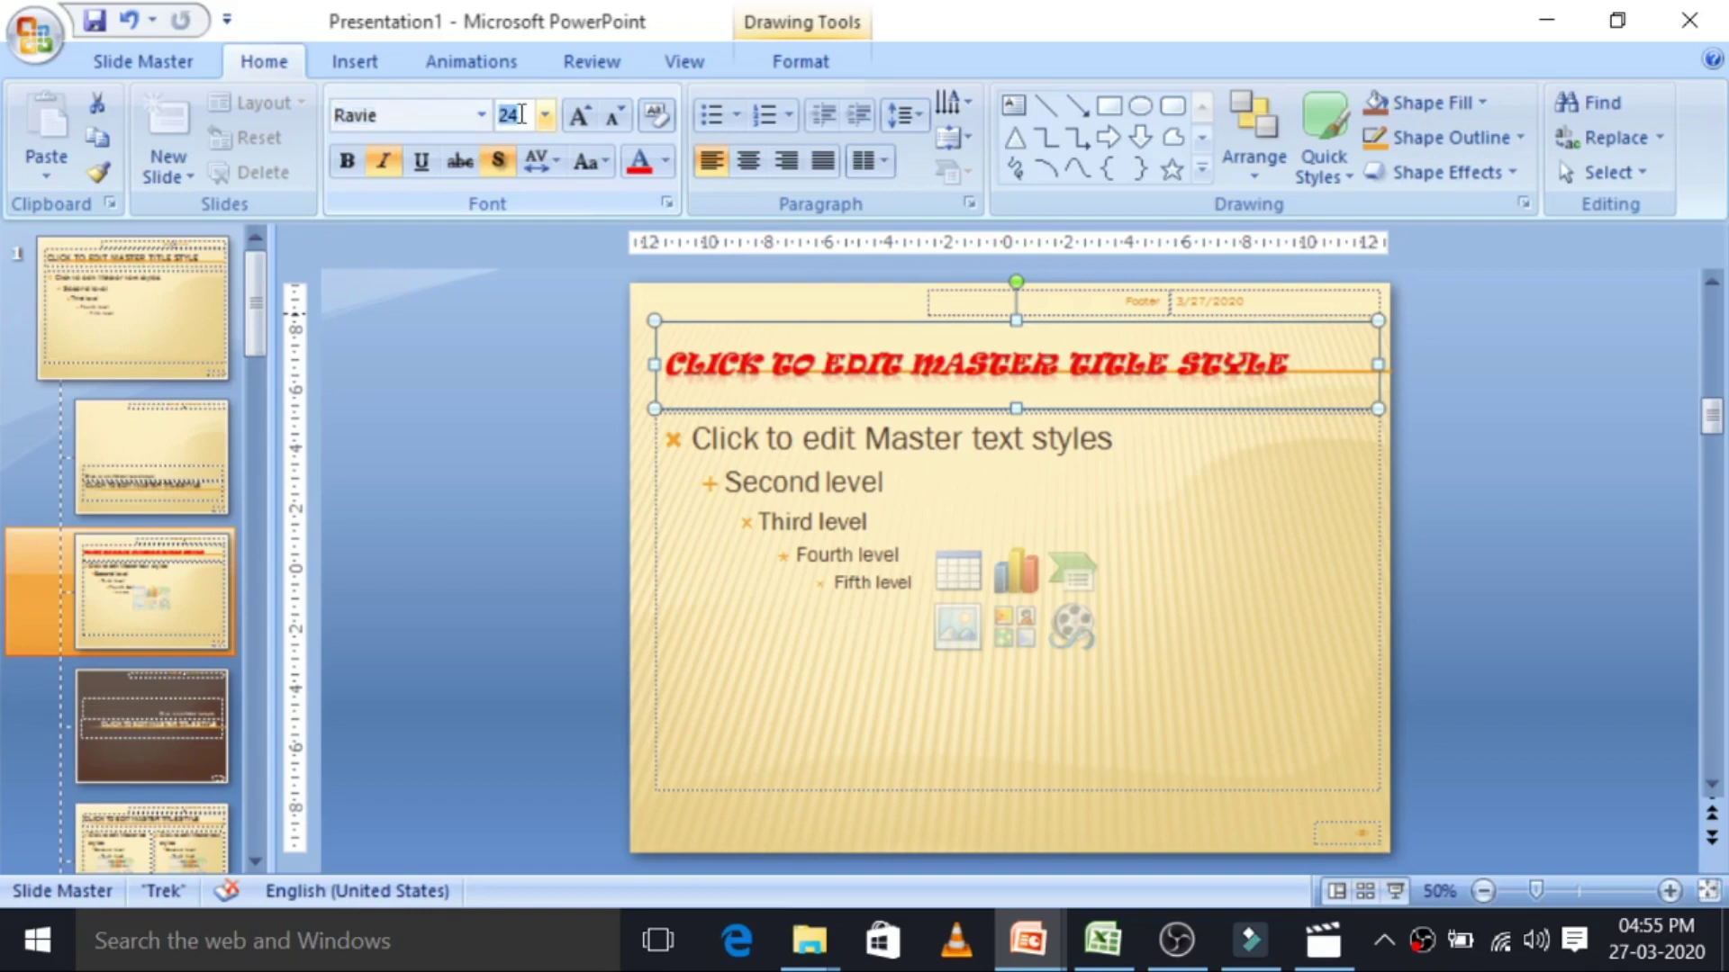
key("BackSpace")
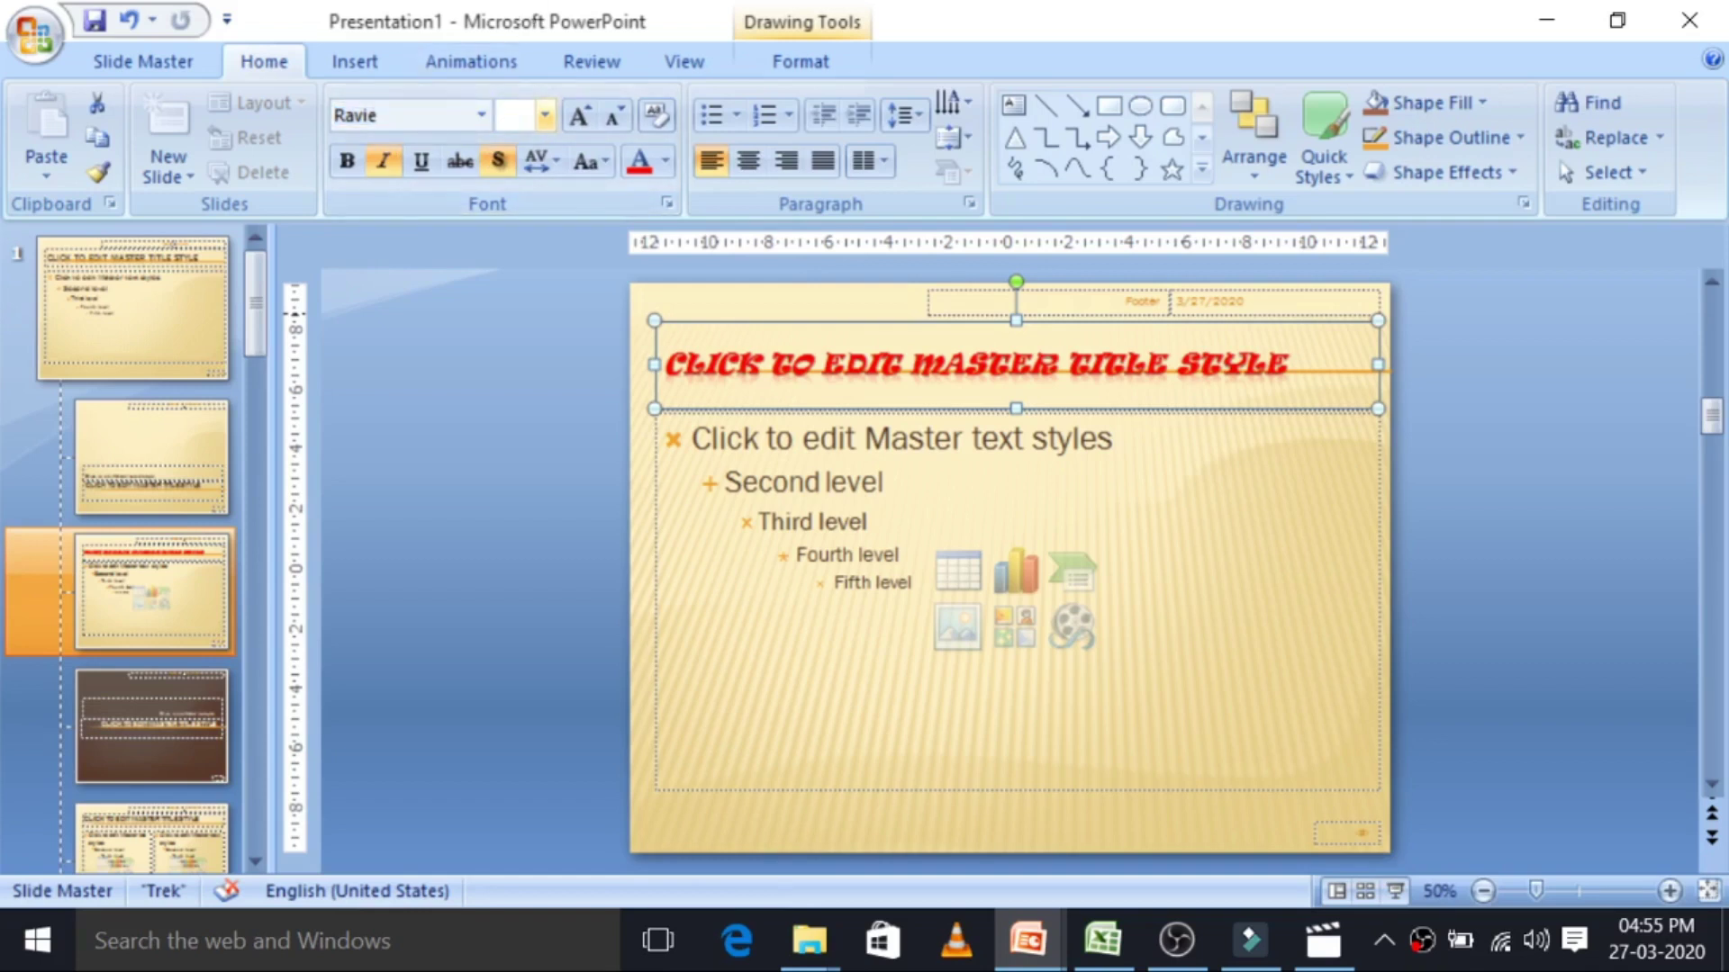
type("30")
key("Return")
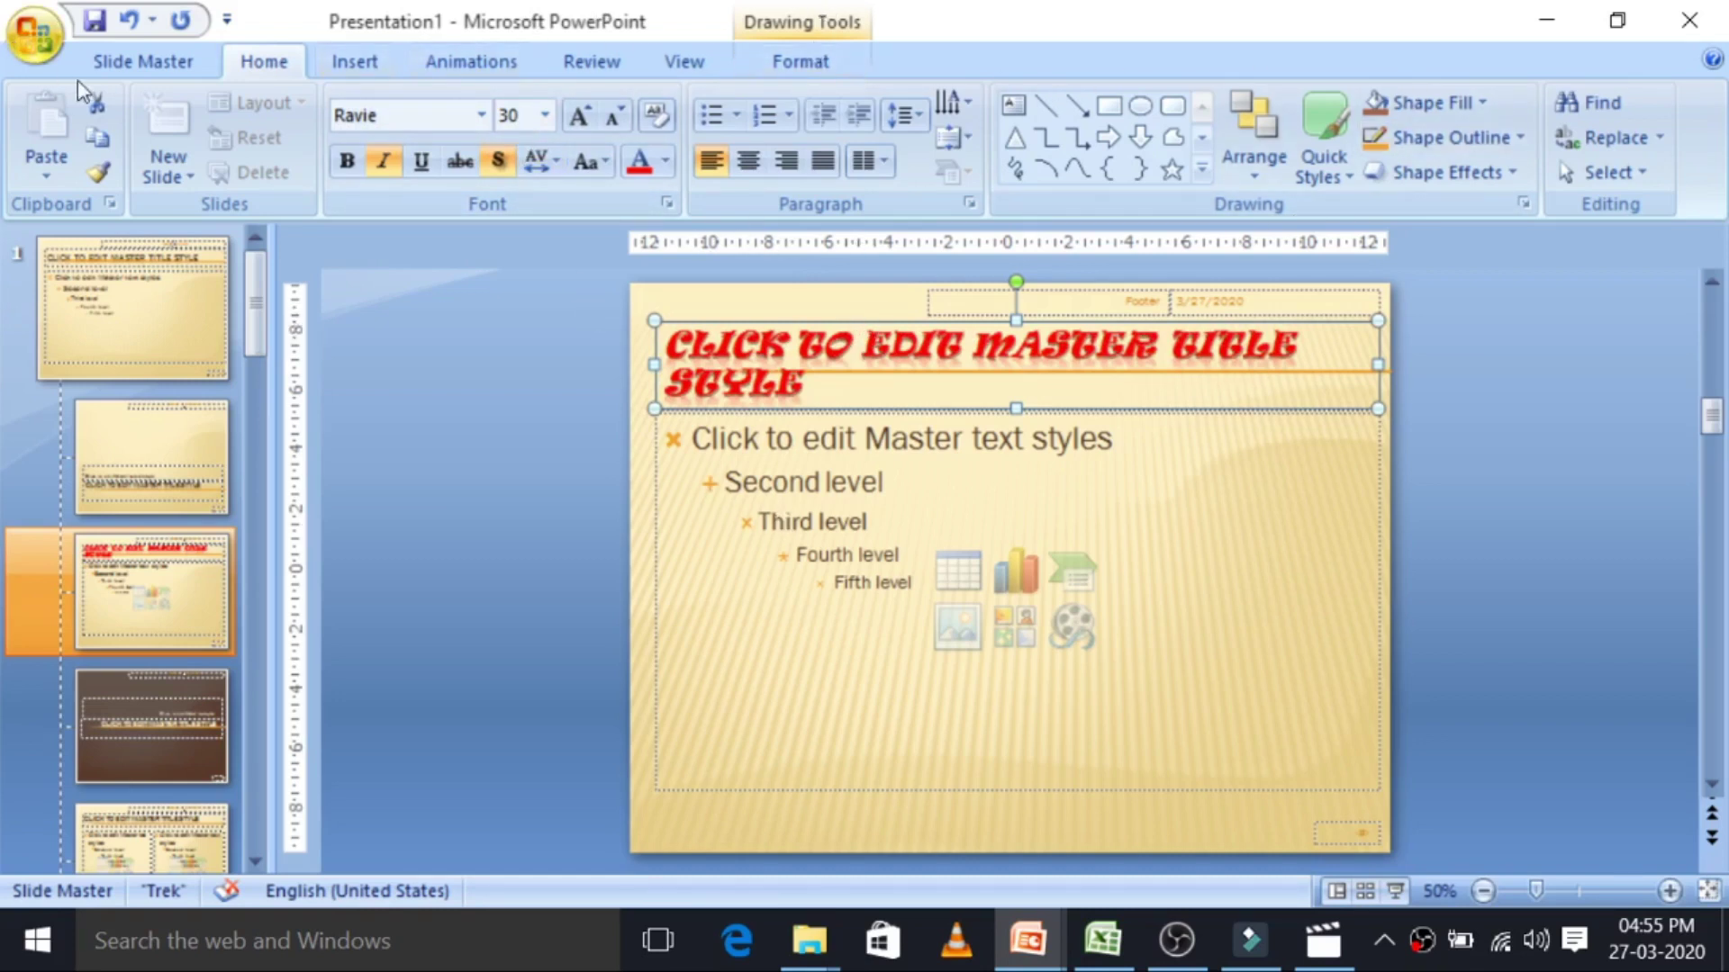
left_click(143, 62)
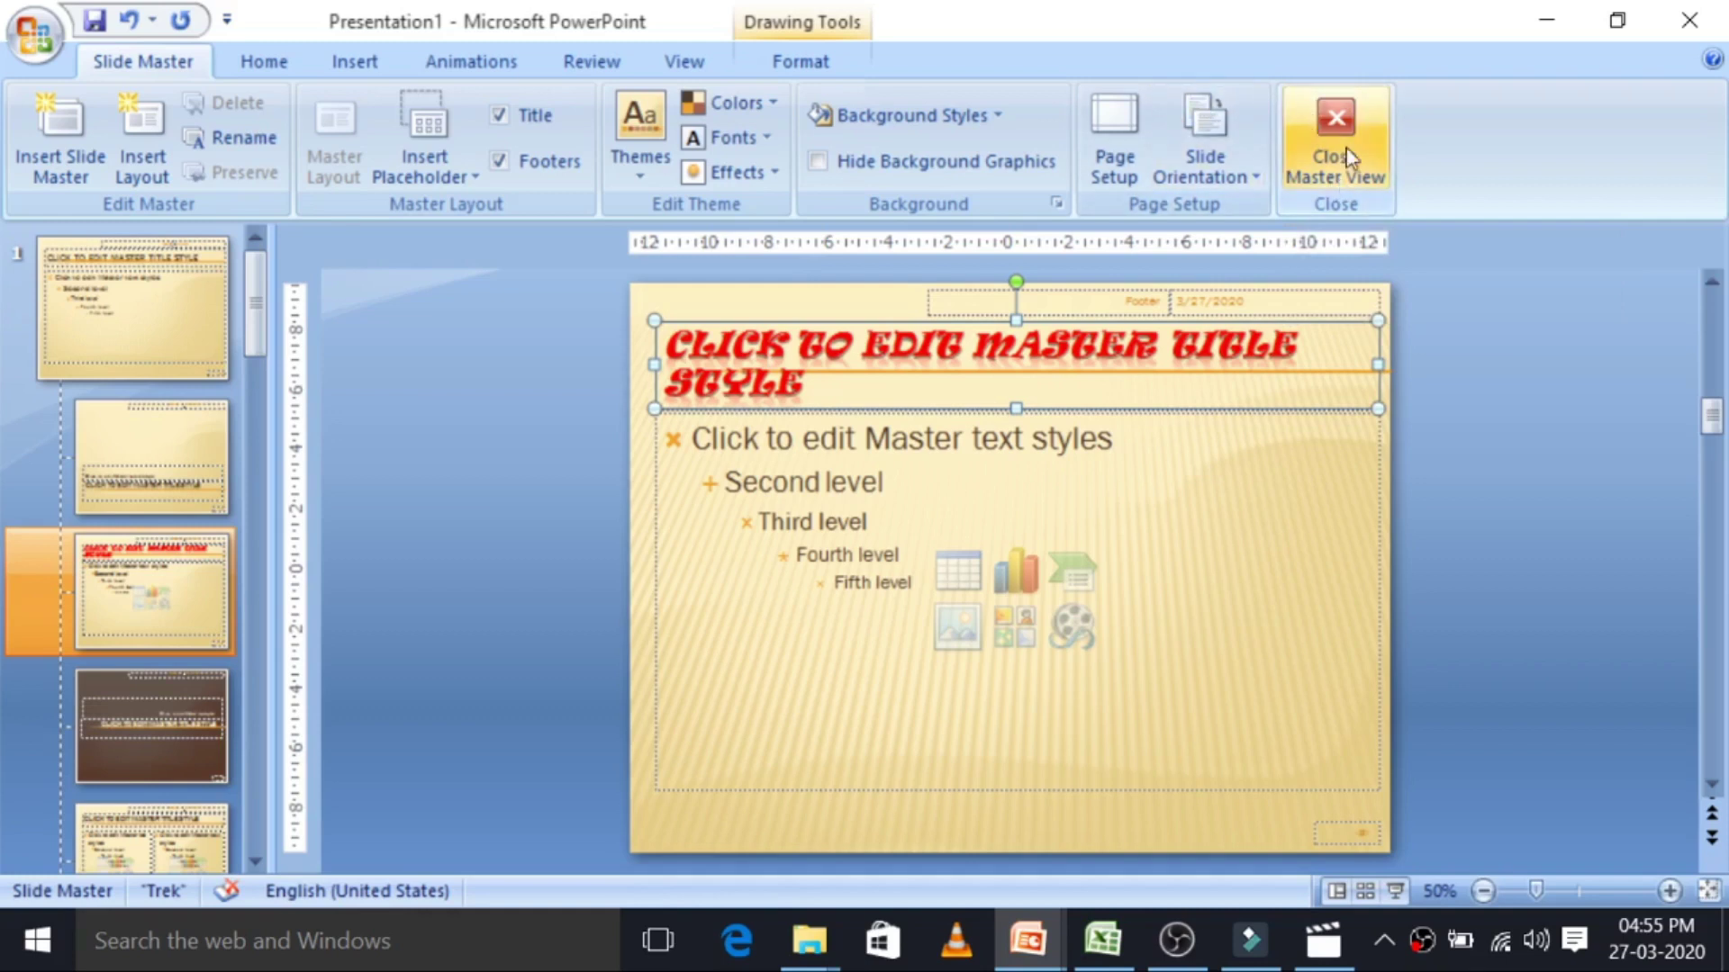
left_click(1345, 136)
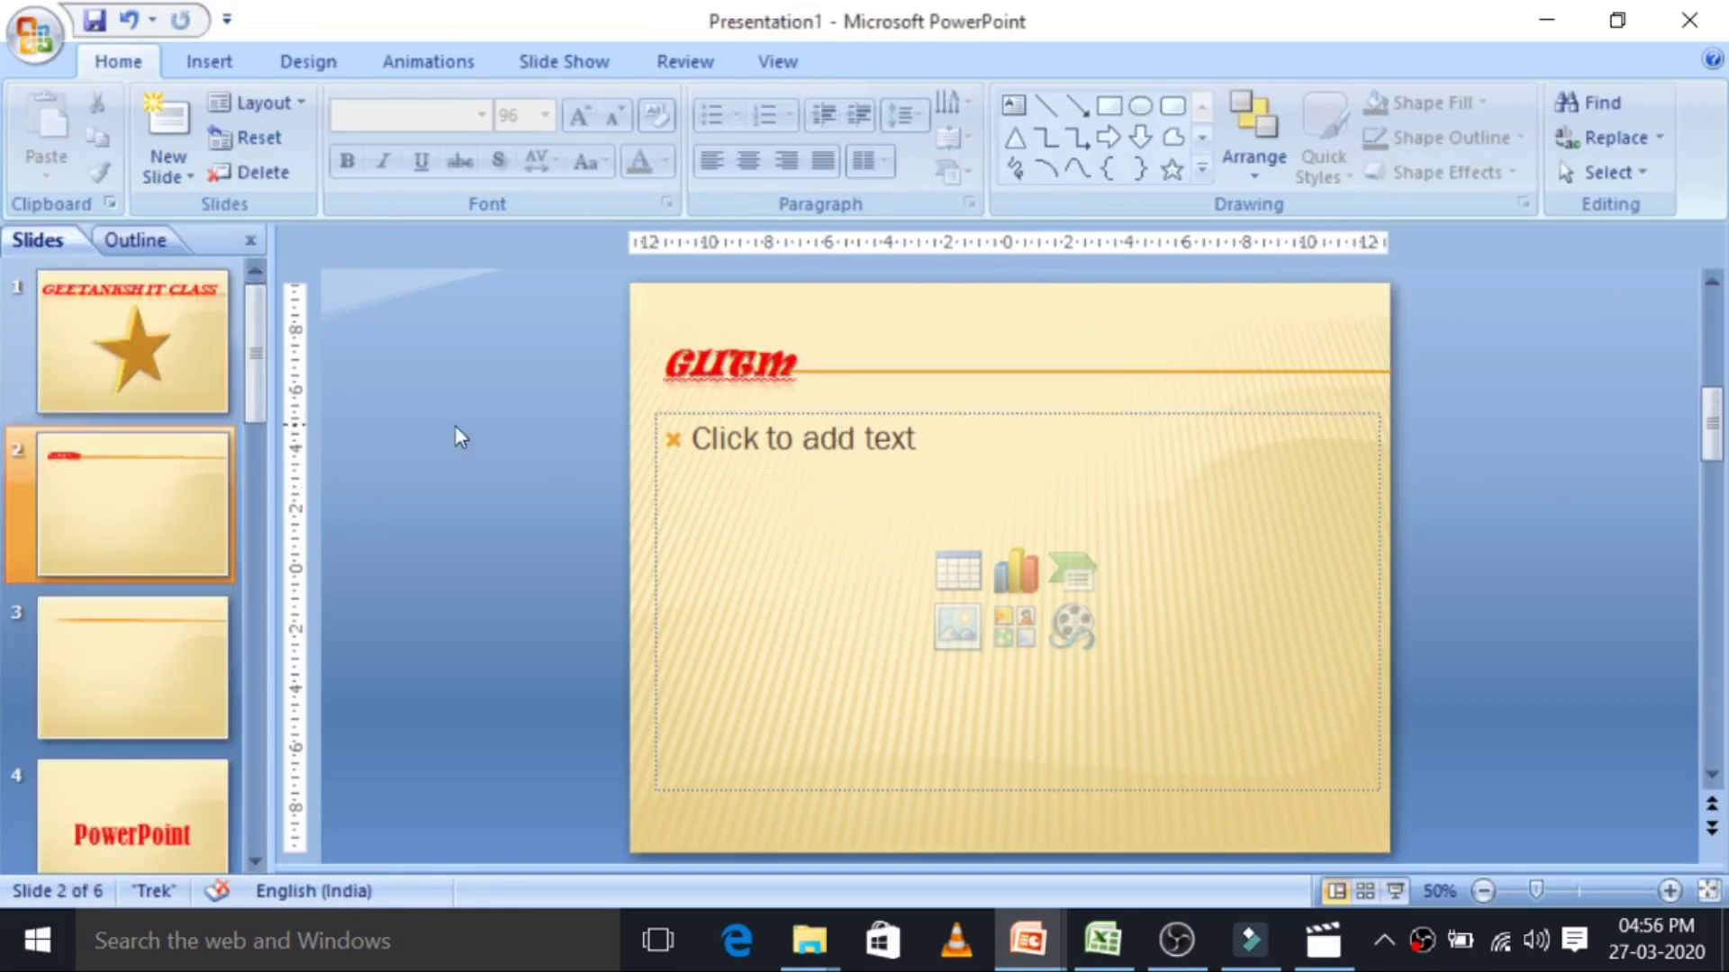
Select the GIITM title text on slide 2.
left_click(165, 489)
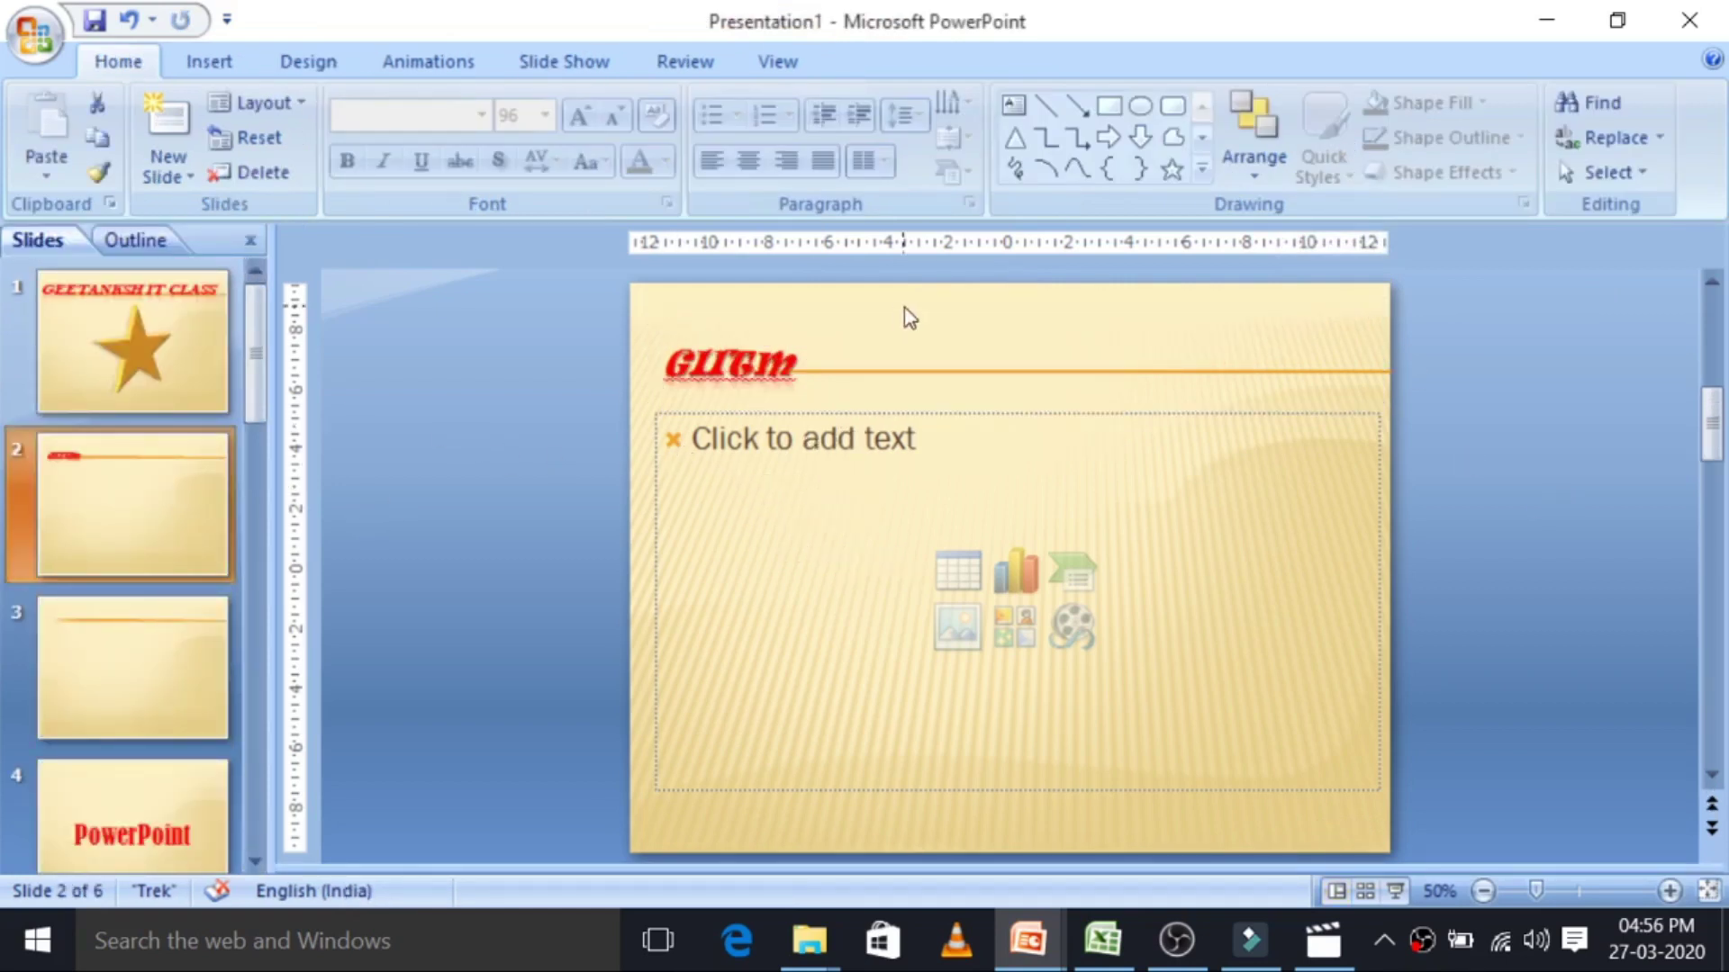
left_click_drag(787, 374, 687, 356)
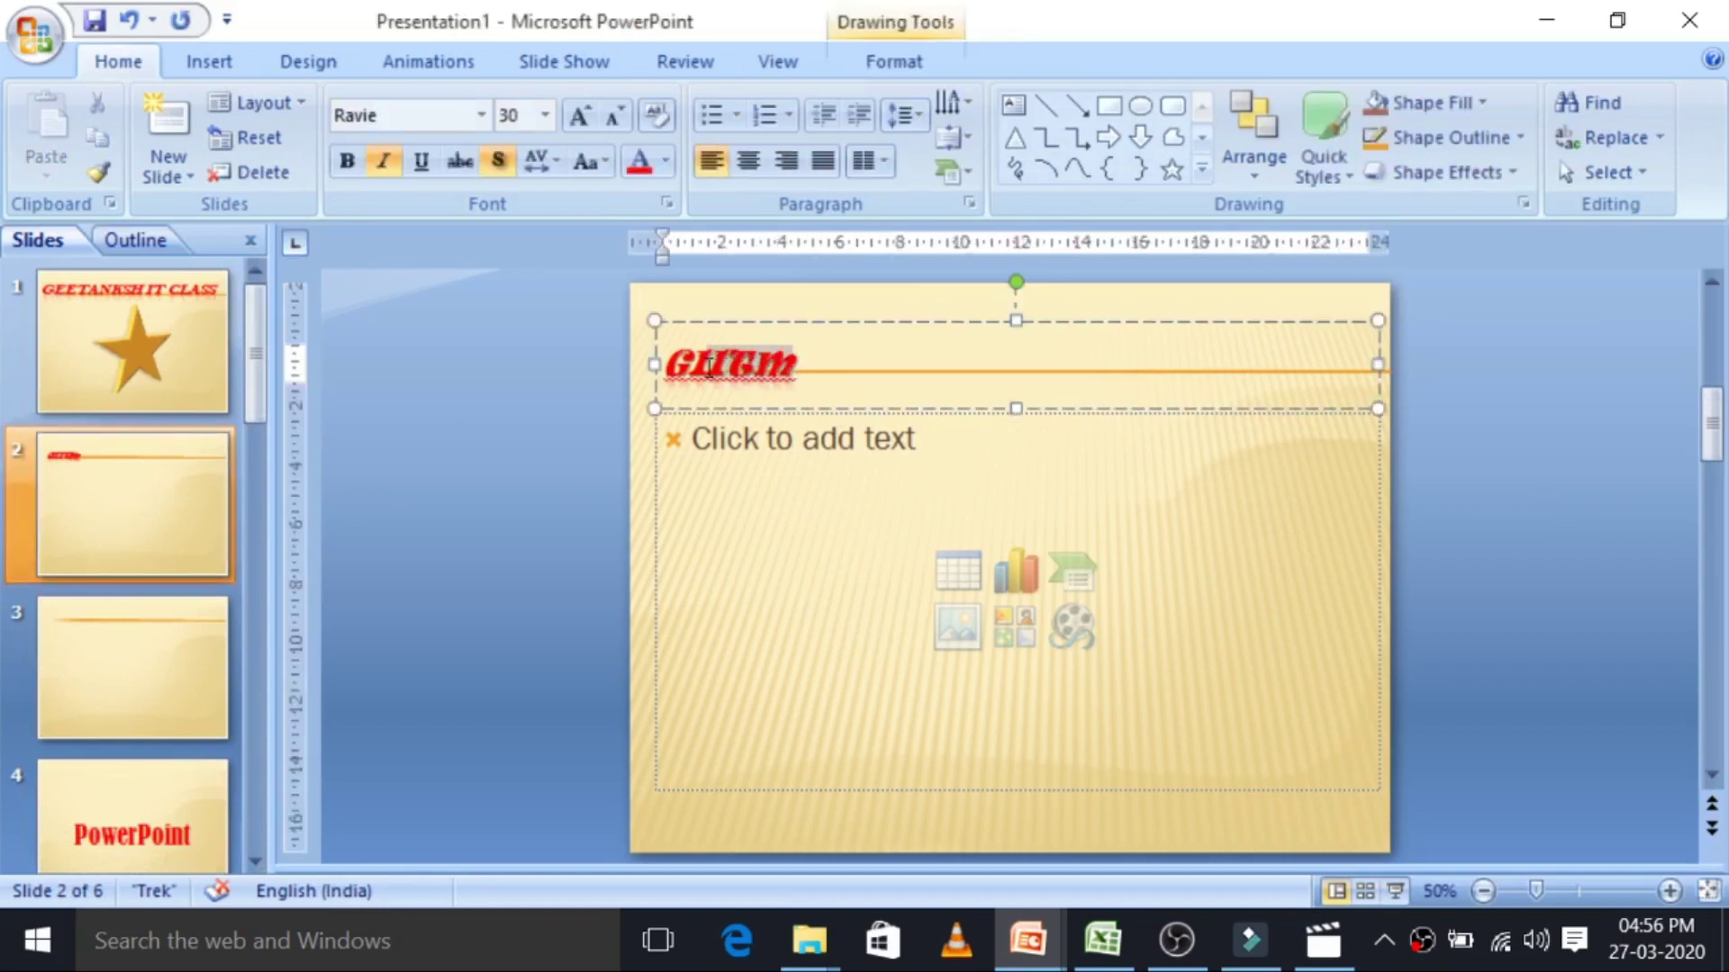
left_click_drag(688, 353, 663, 362)
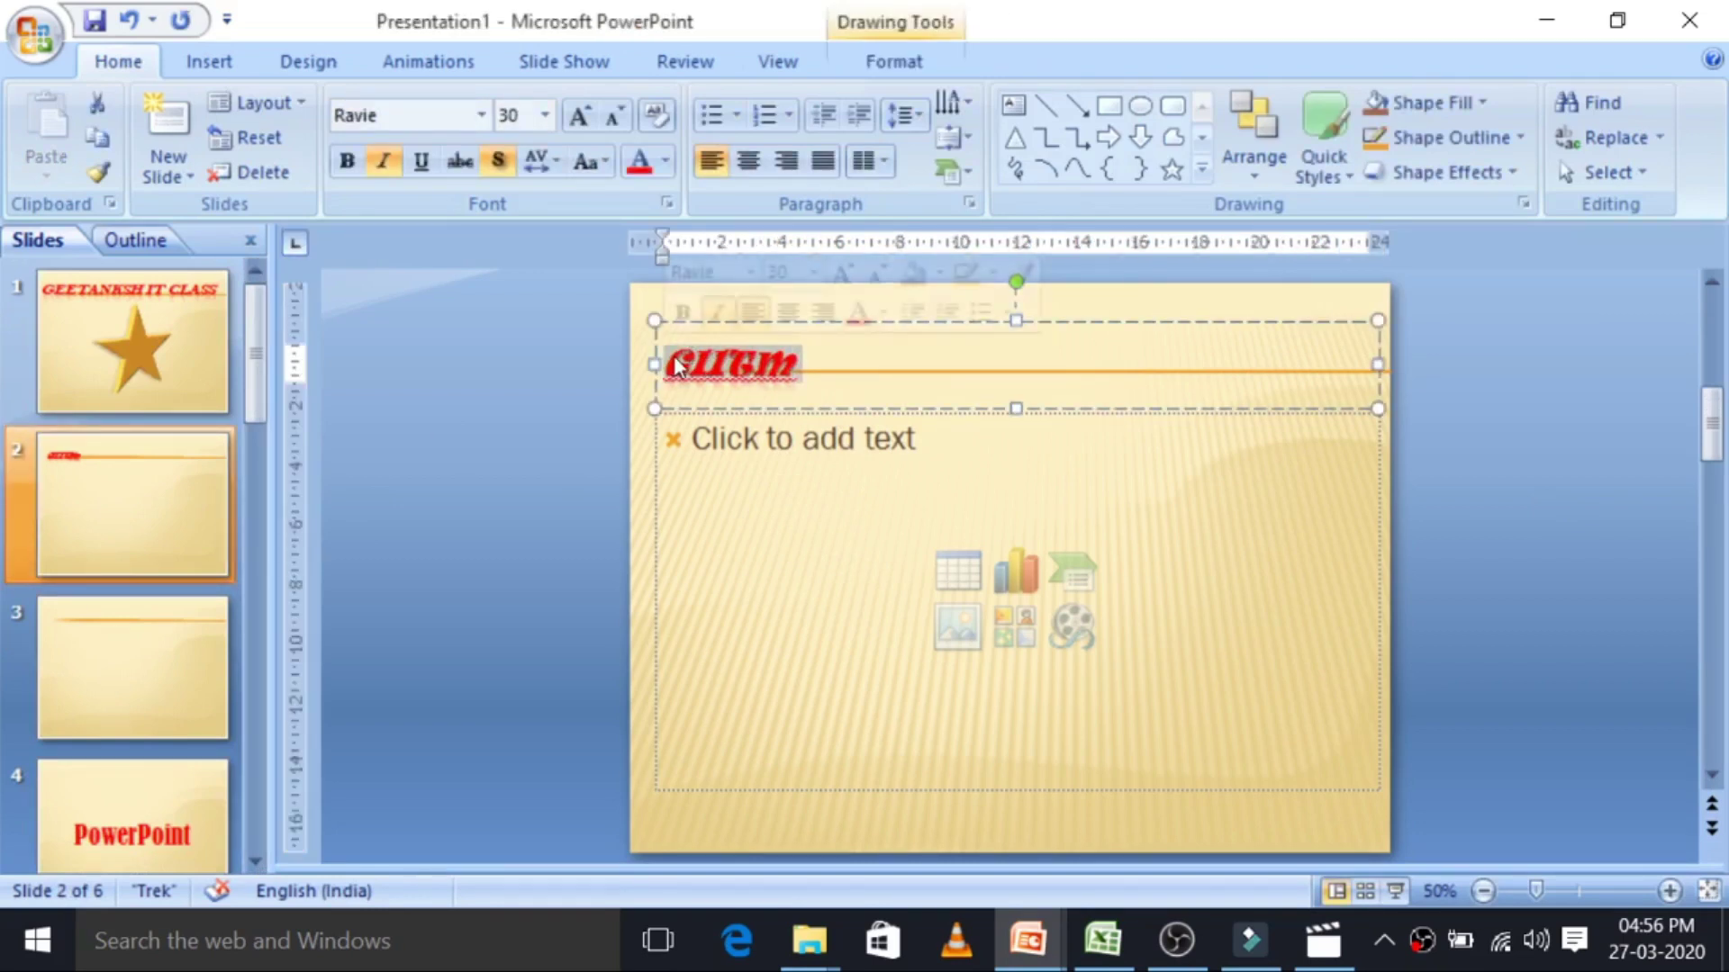
Title slide 3 'POWERPOINT' and deselect the placeholder.
left_click(27, 641)
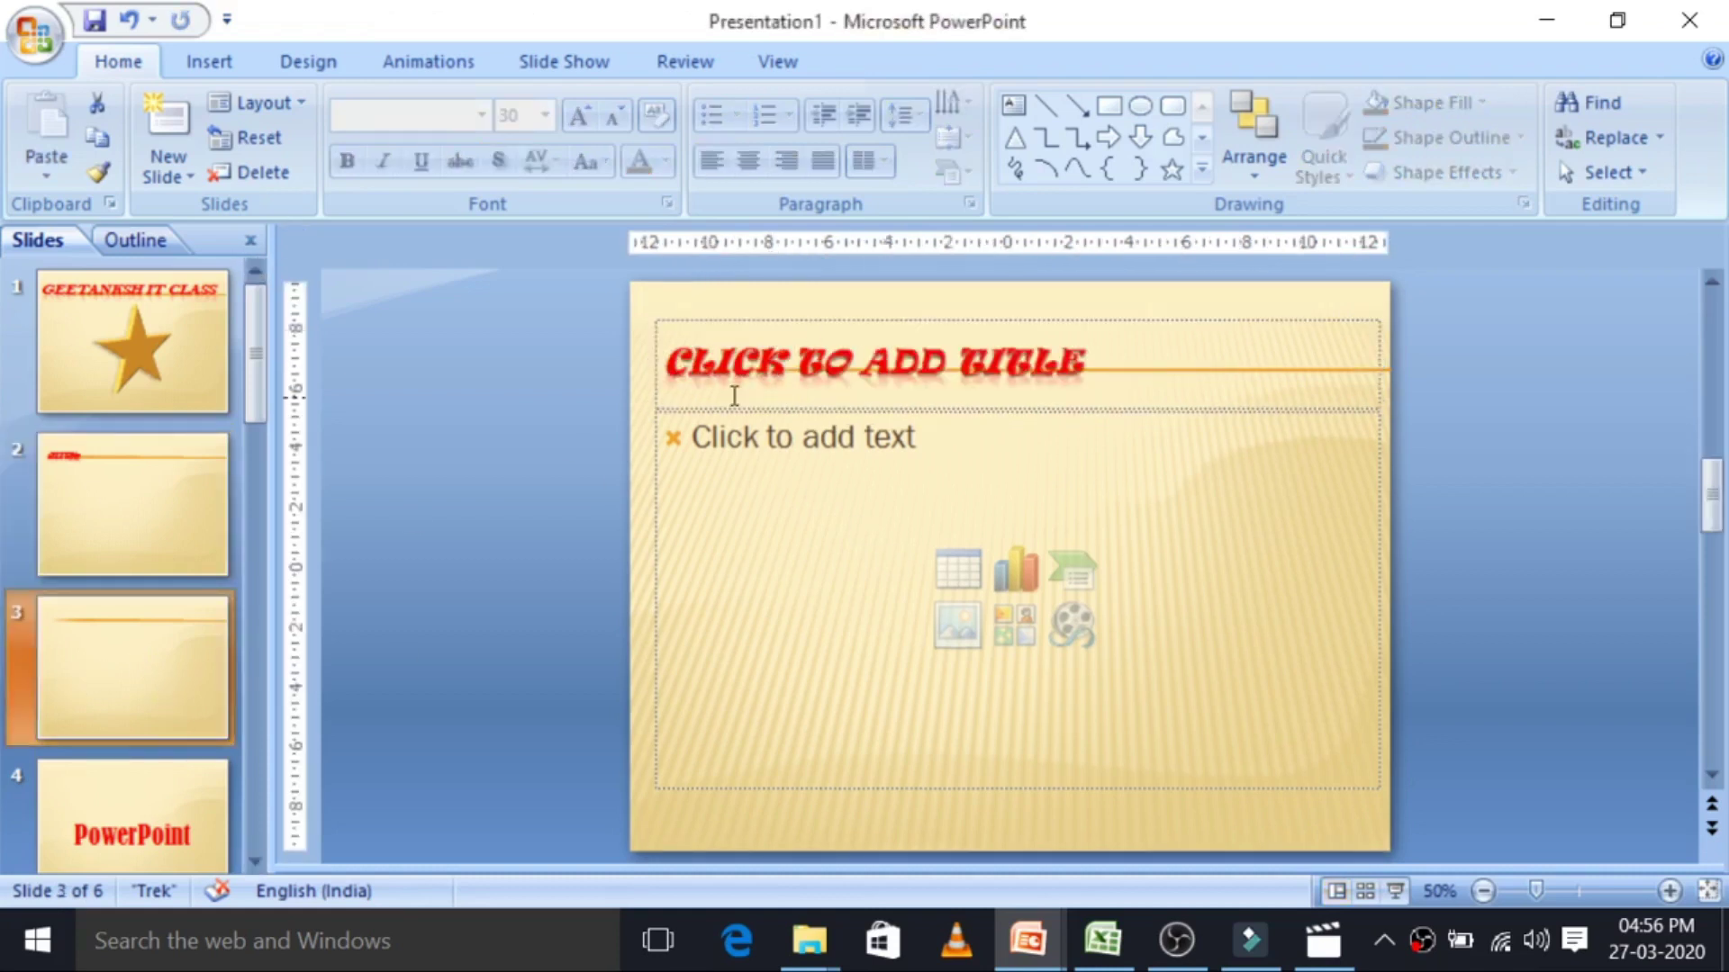
left_click(782, 382)
left_click(911, 527)
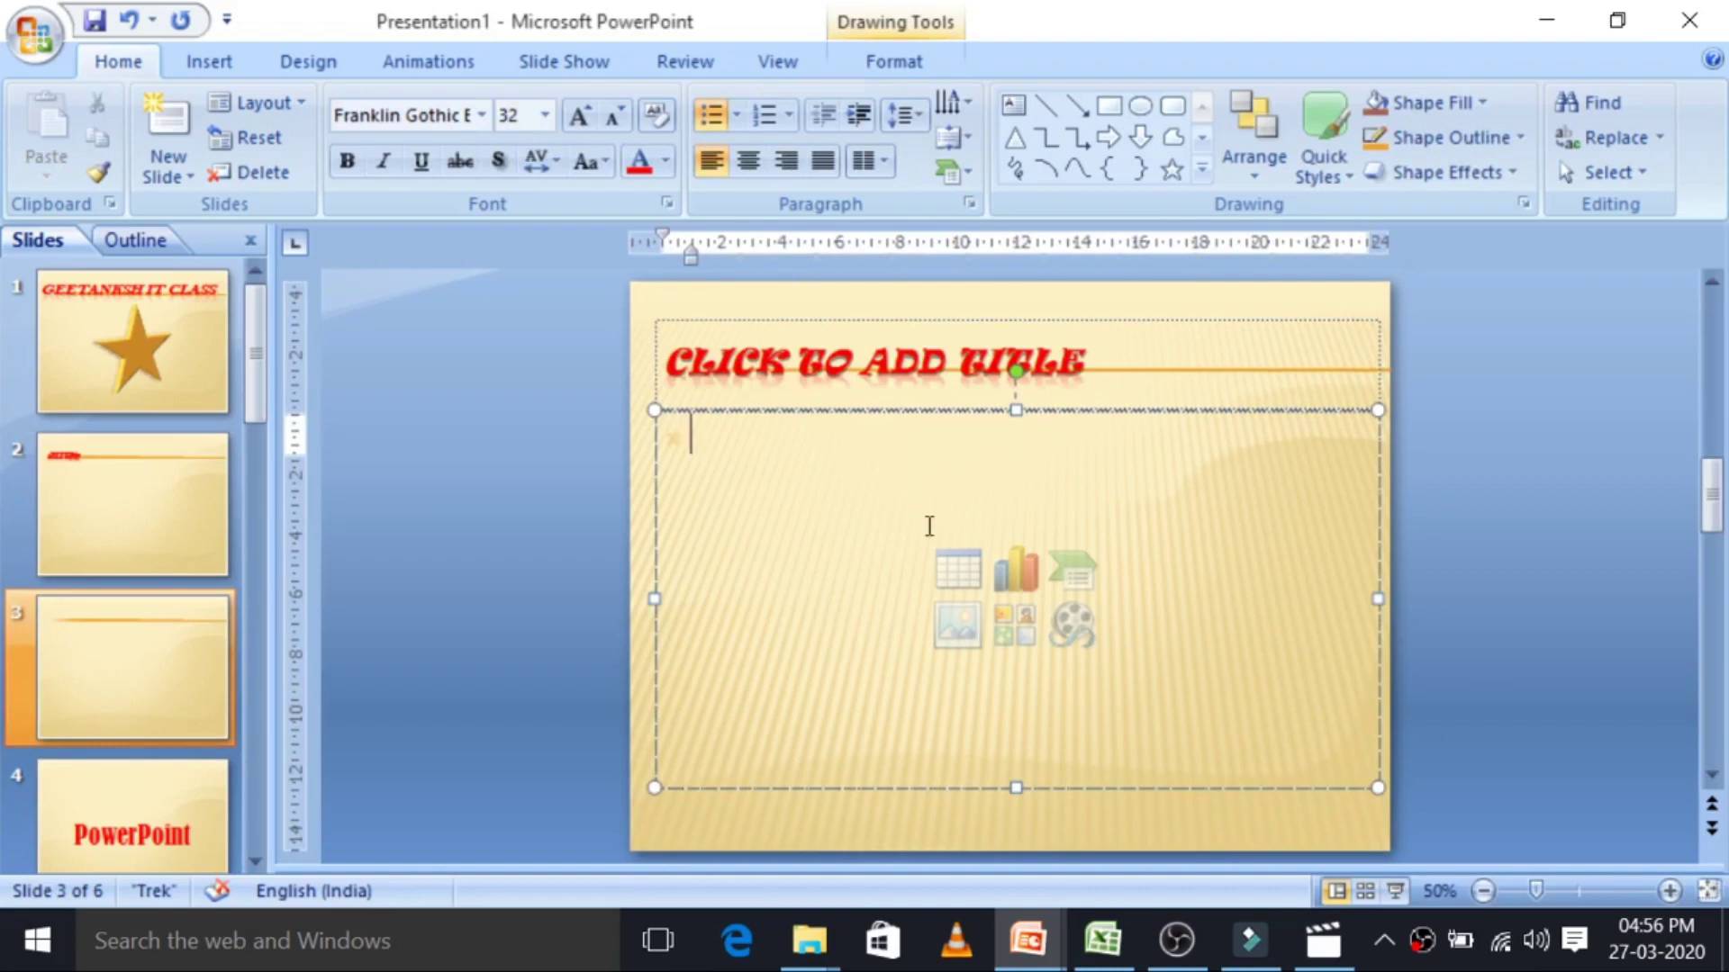
left_click(913, 347)
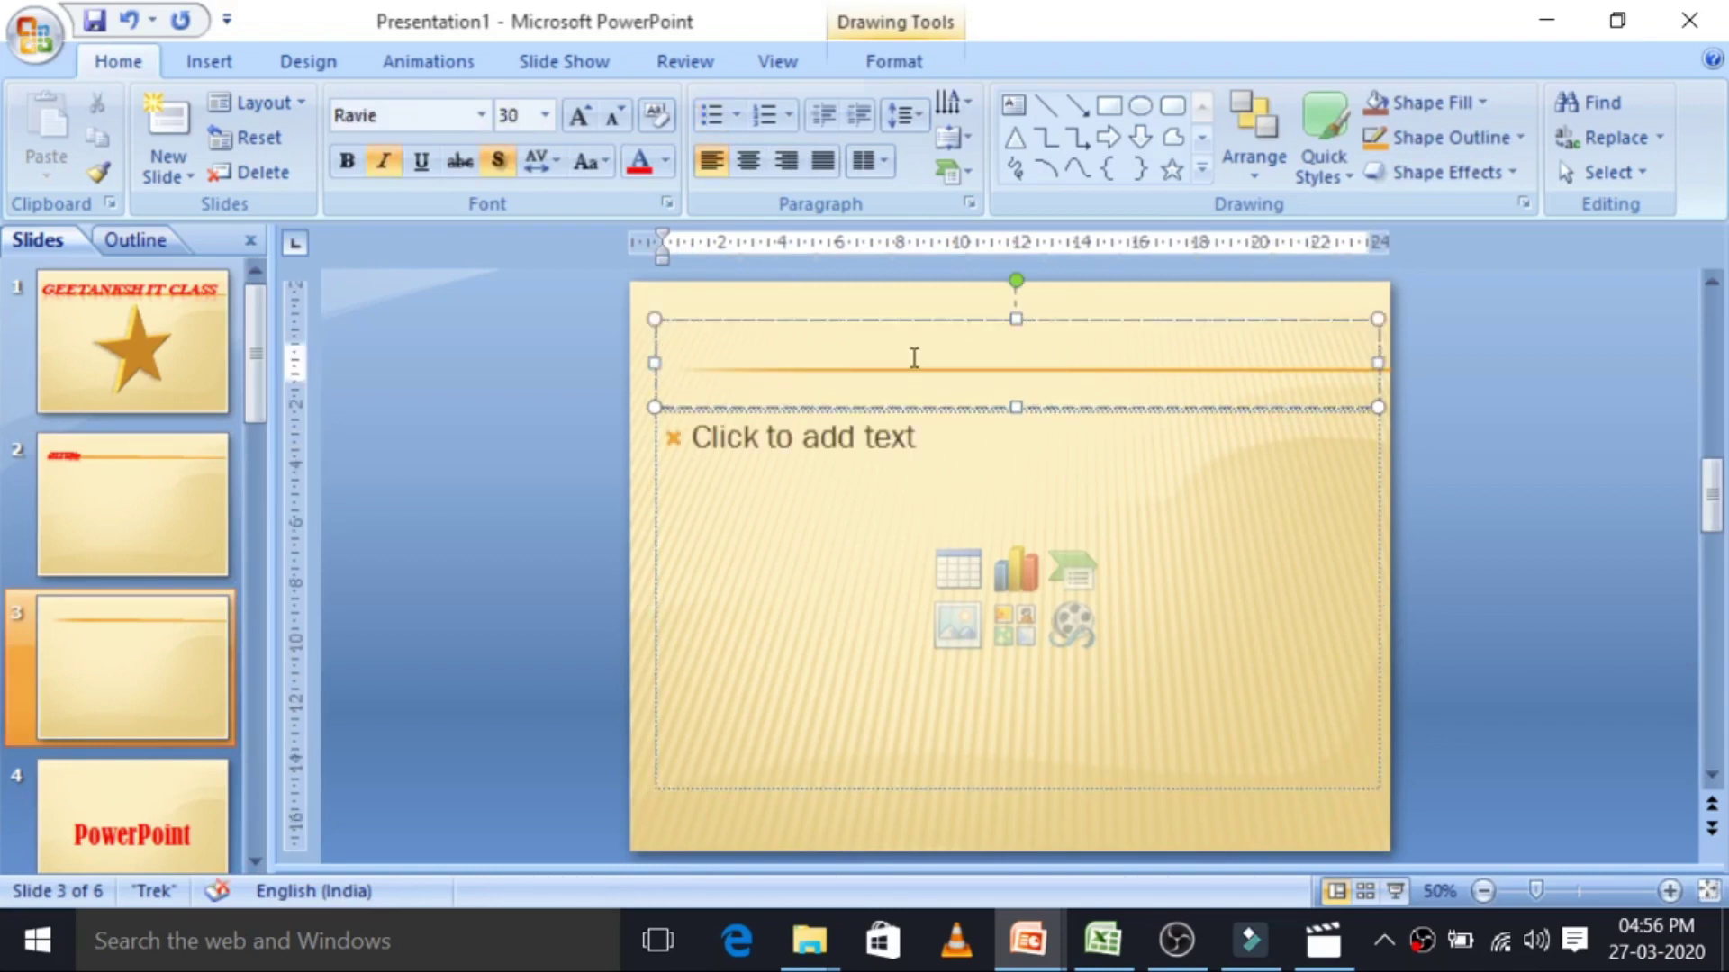
type("PO")
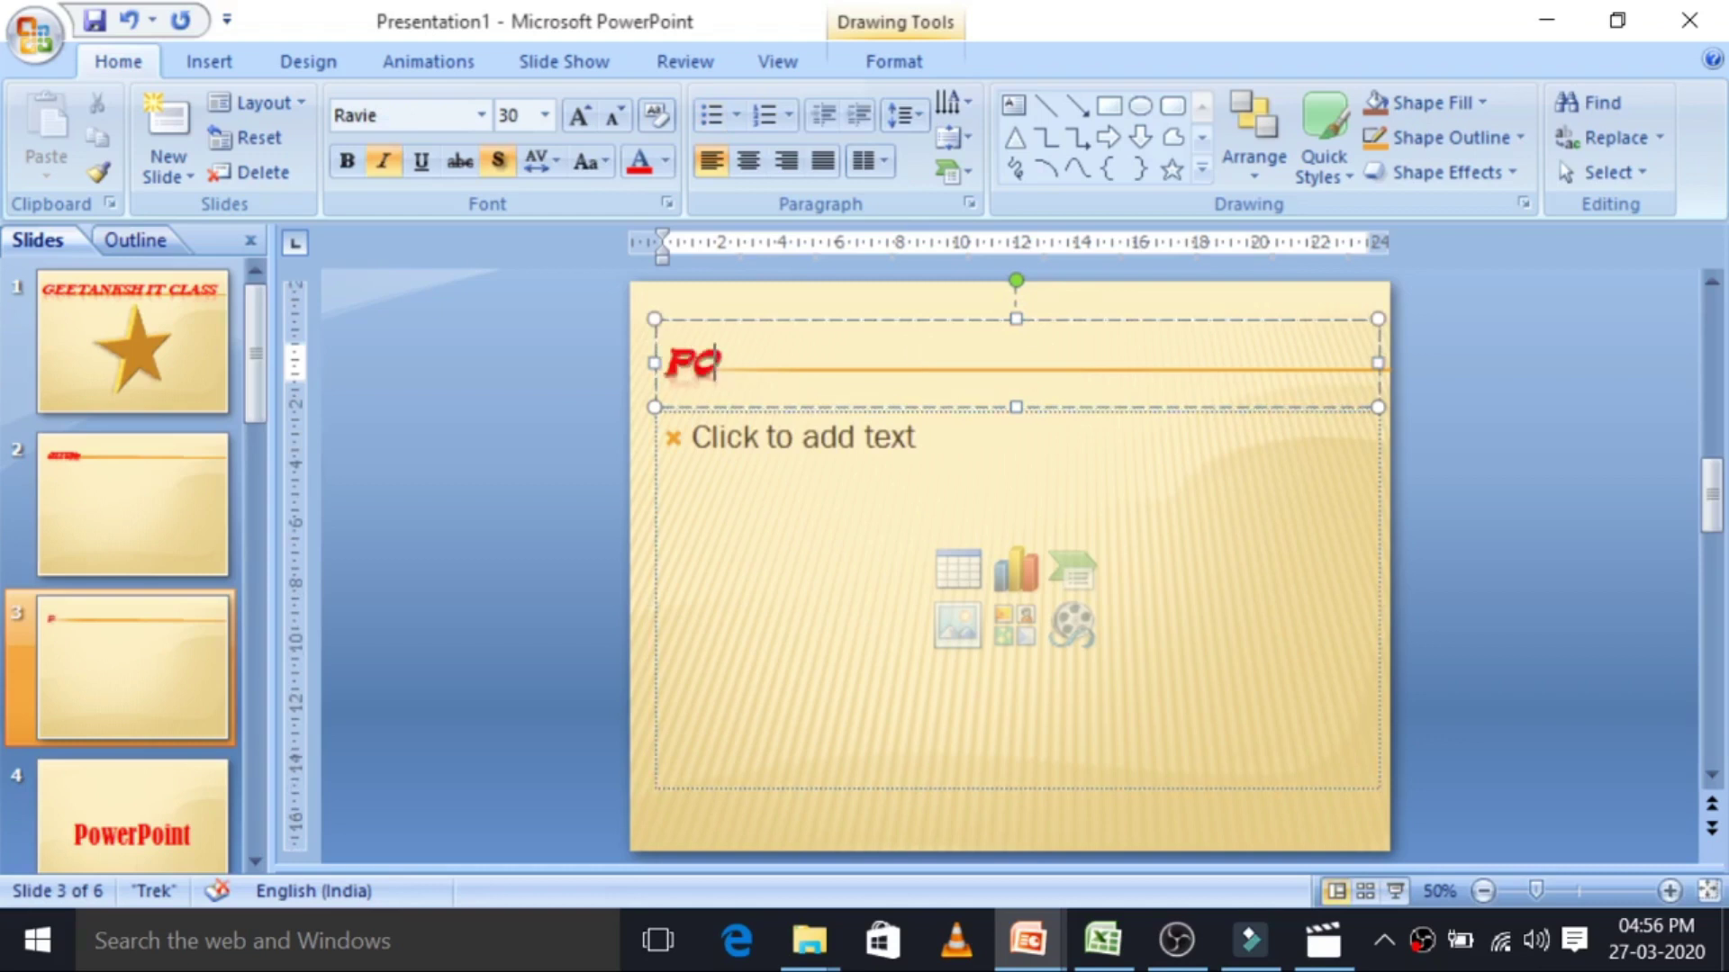
type("WERPOIN")
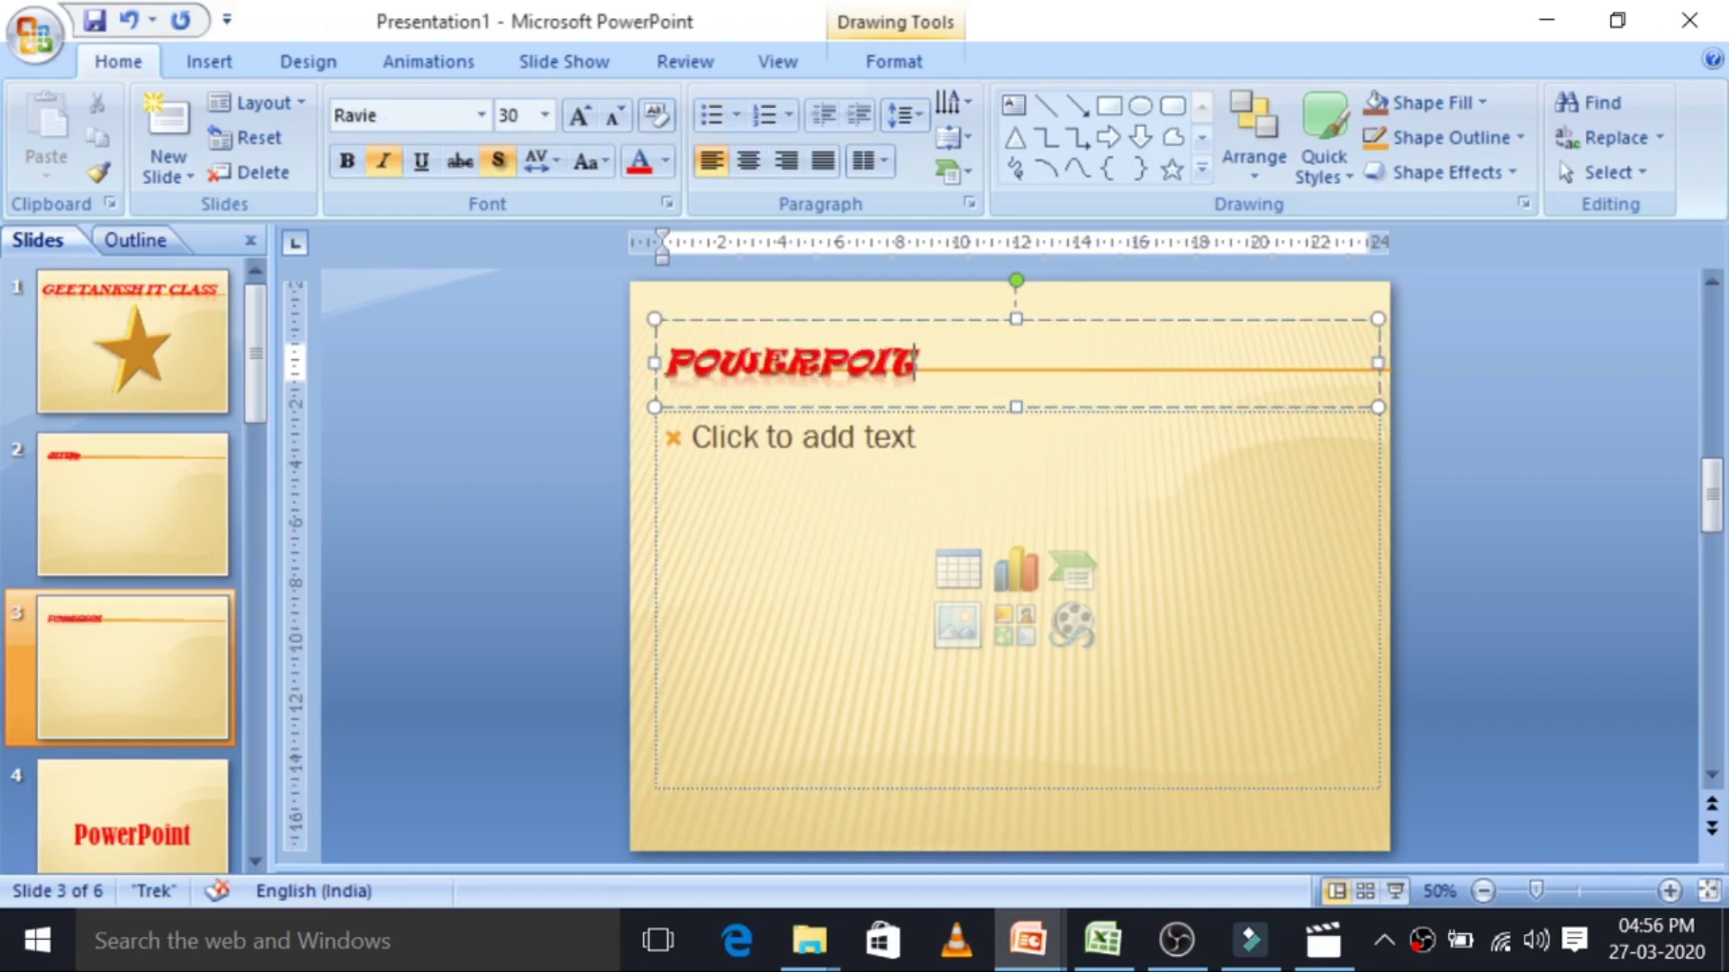
key("BackSpace")
type("NT")
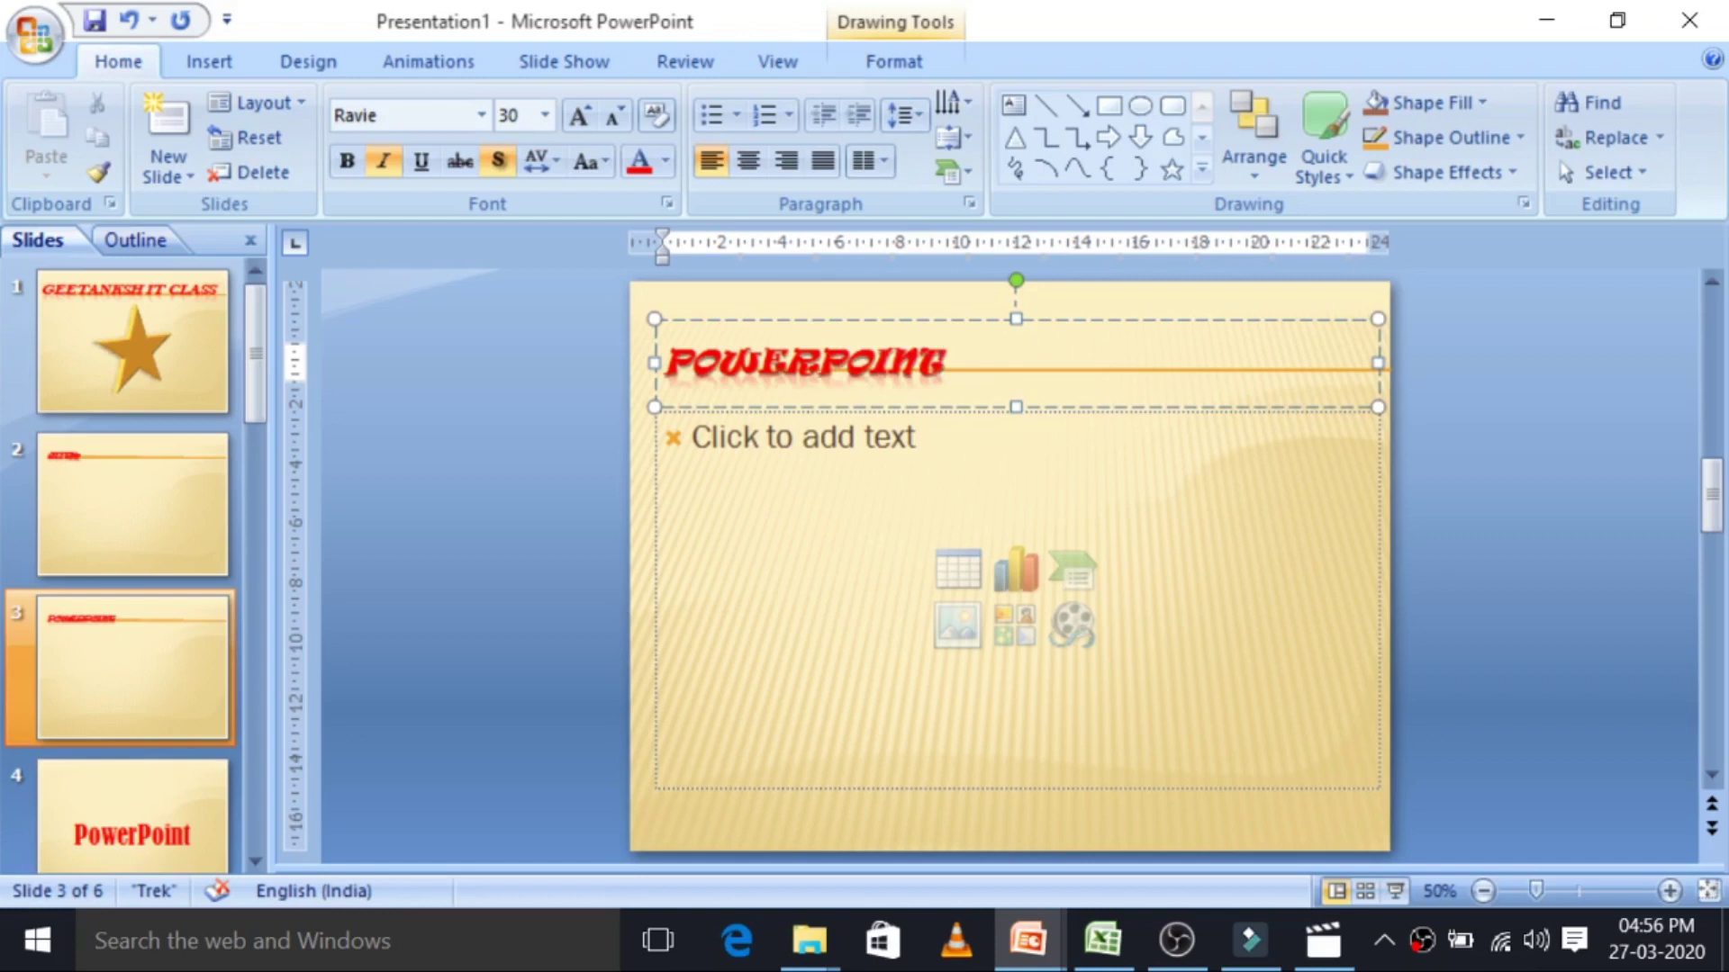
left_click(331, 554)
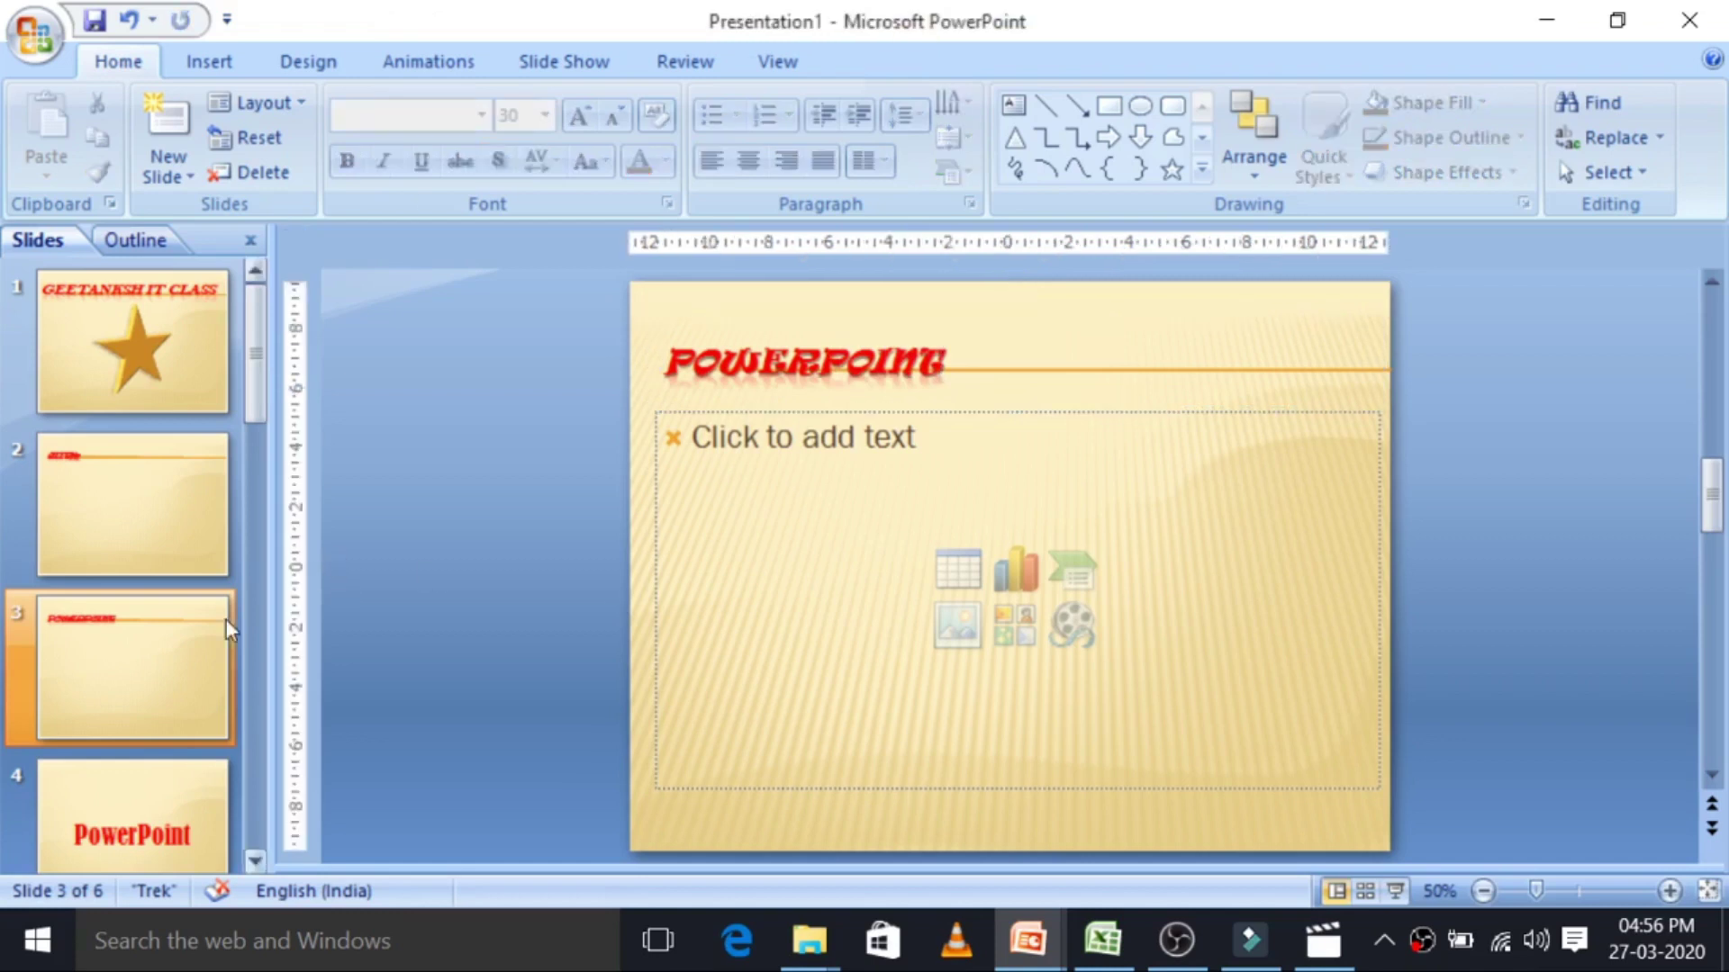
Add a new Title and Content slide 4 titled 'ms EXCEL', then show Drawing Tools Format options.
left_click(185, 177)
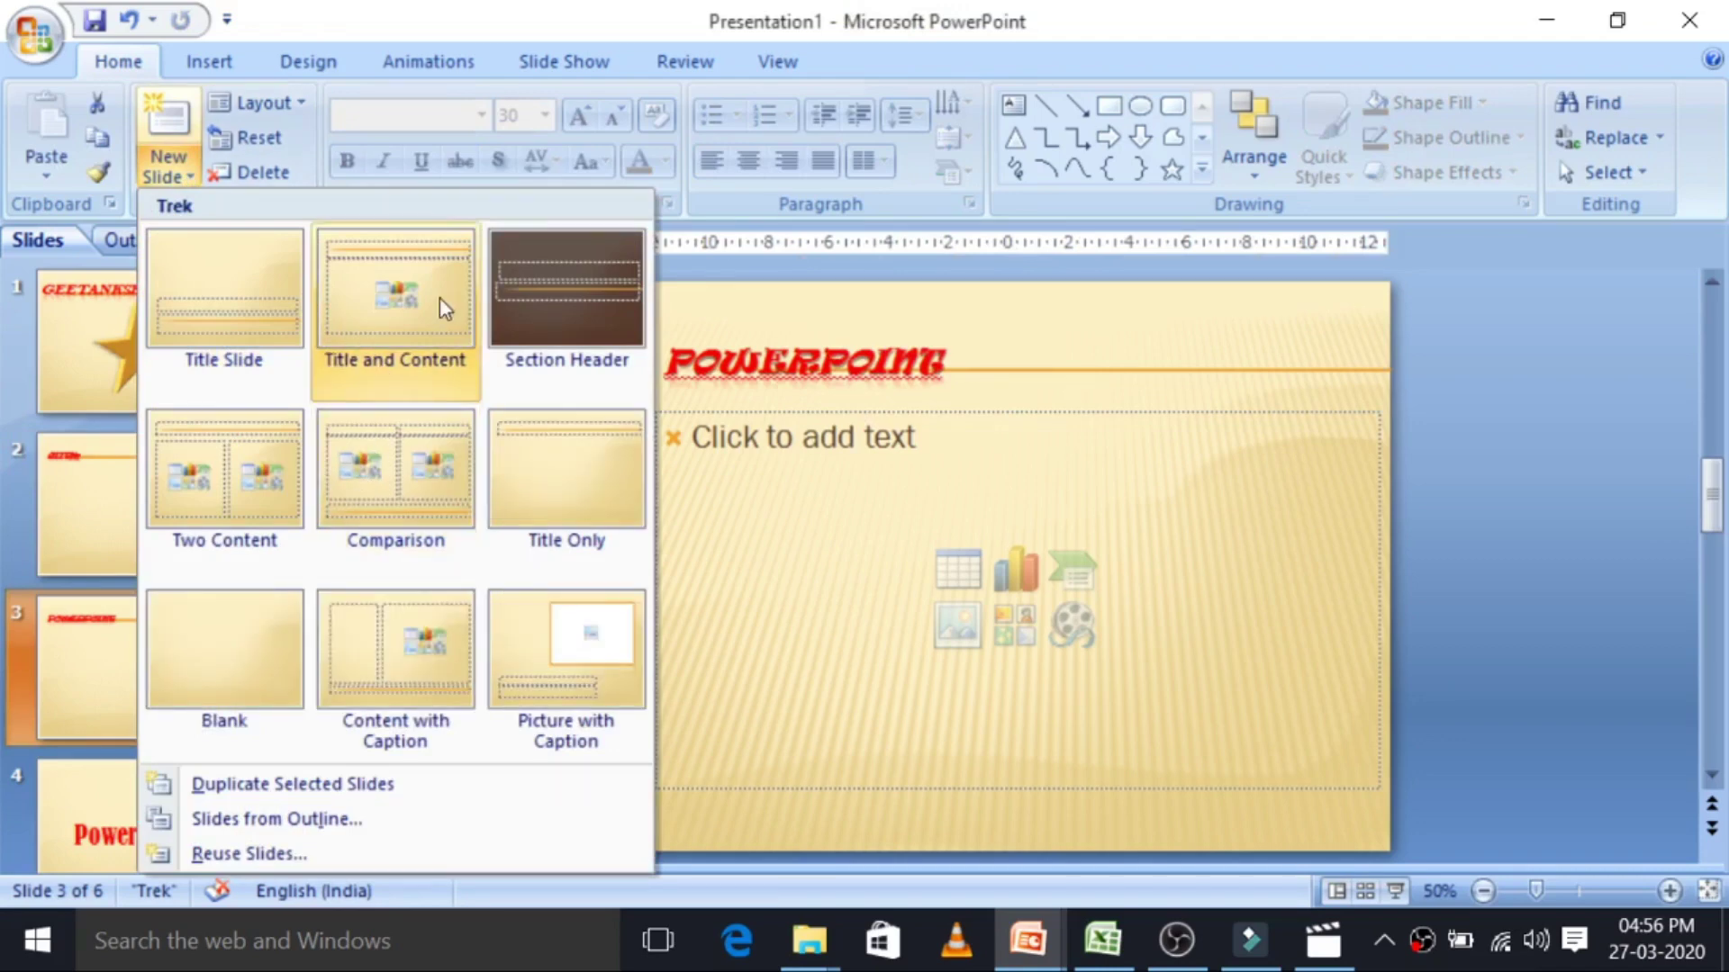
left_click(440, 297)
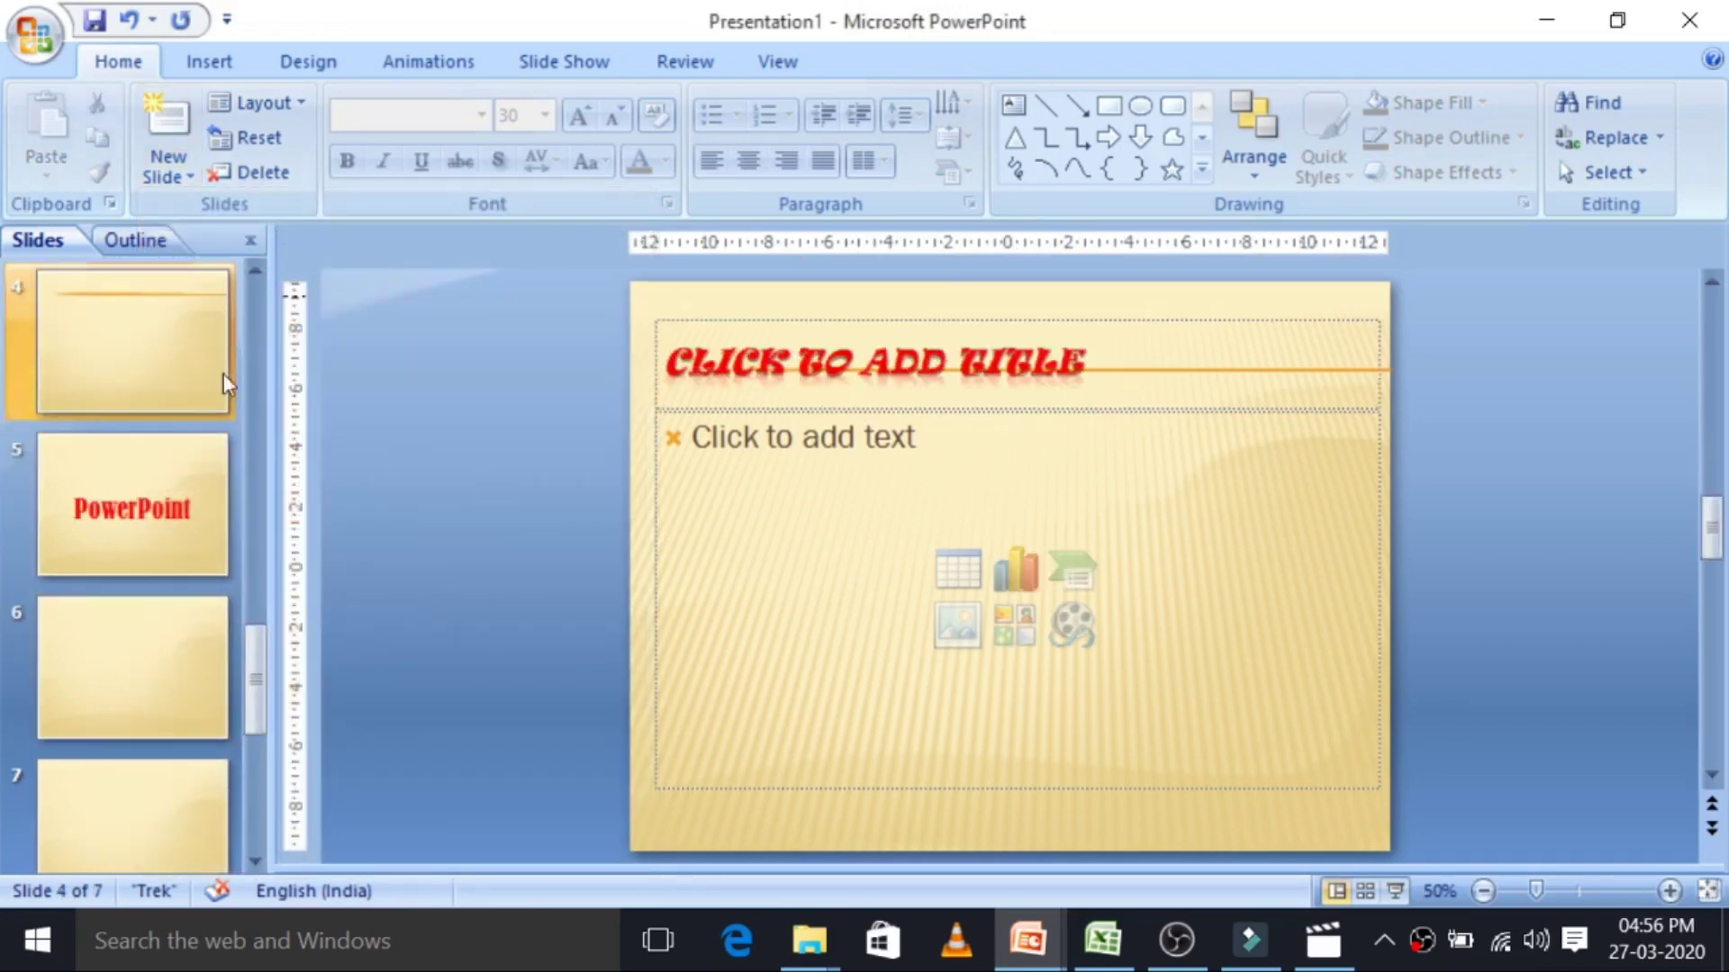
scroll(301, 463, "up", 2)
left_click(140, 511)
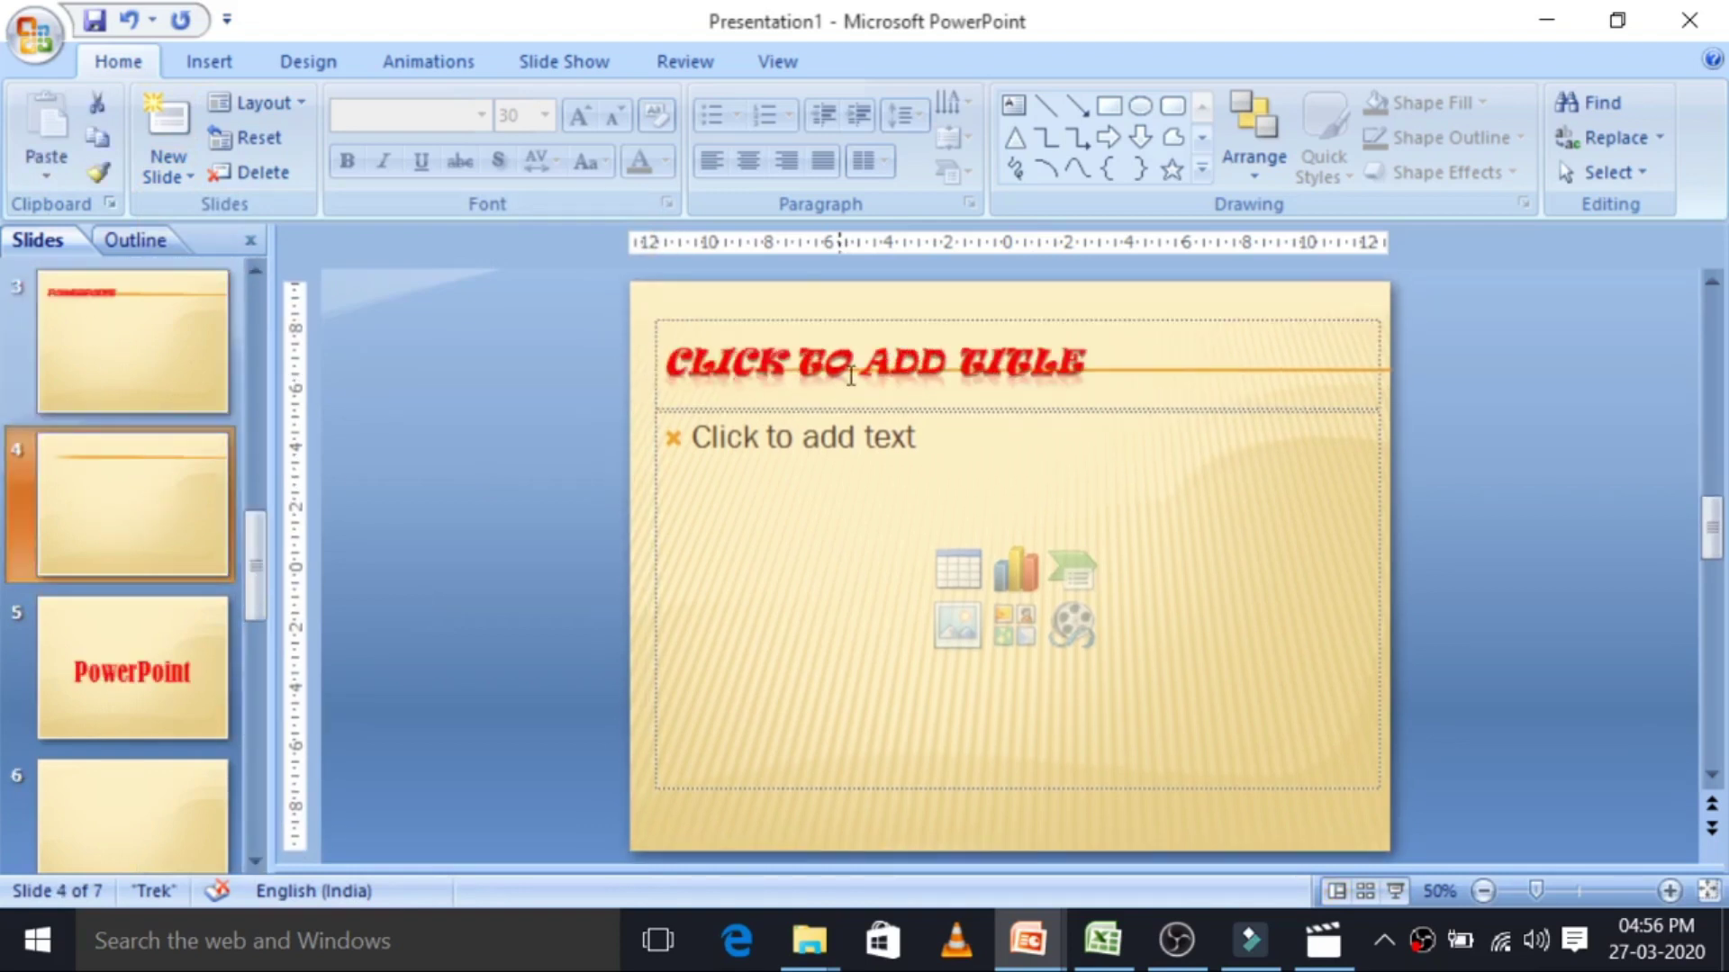
left_click(999, 376)
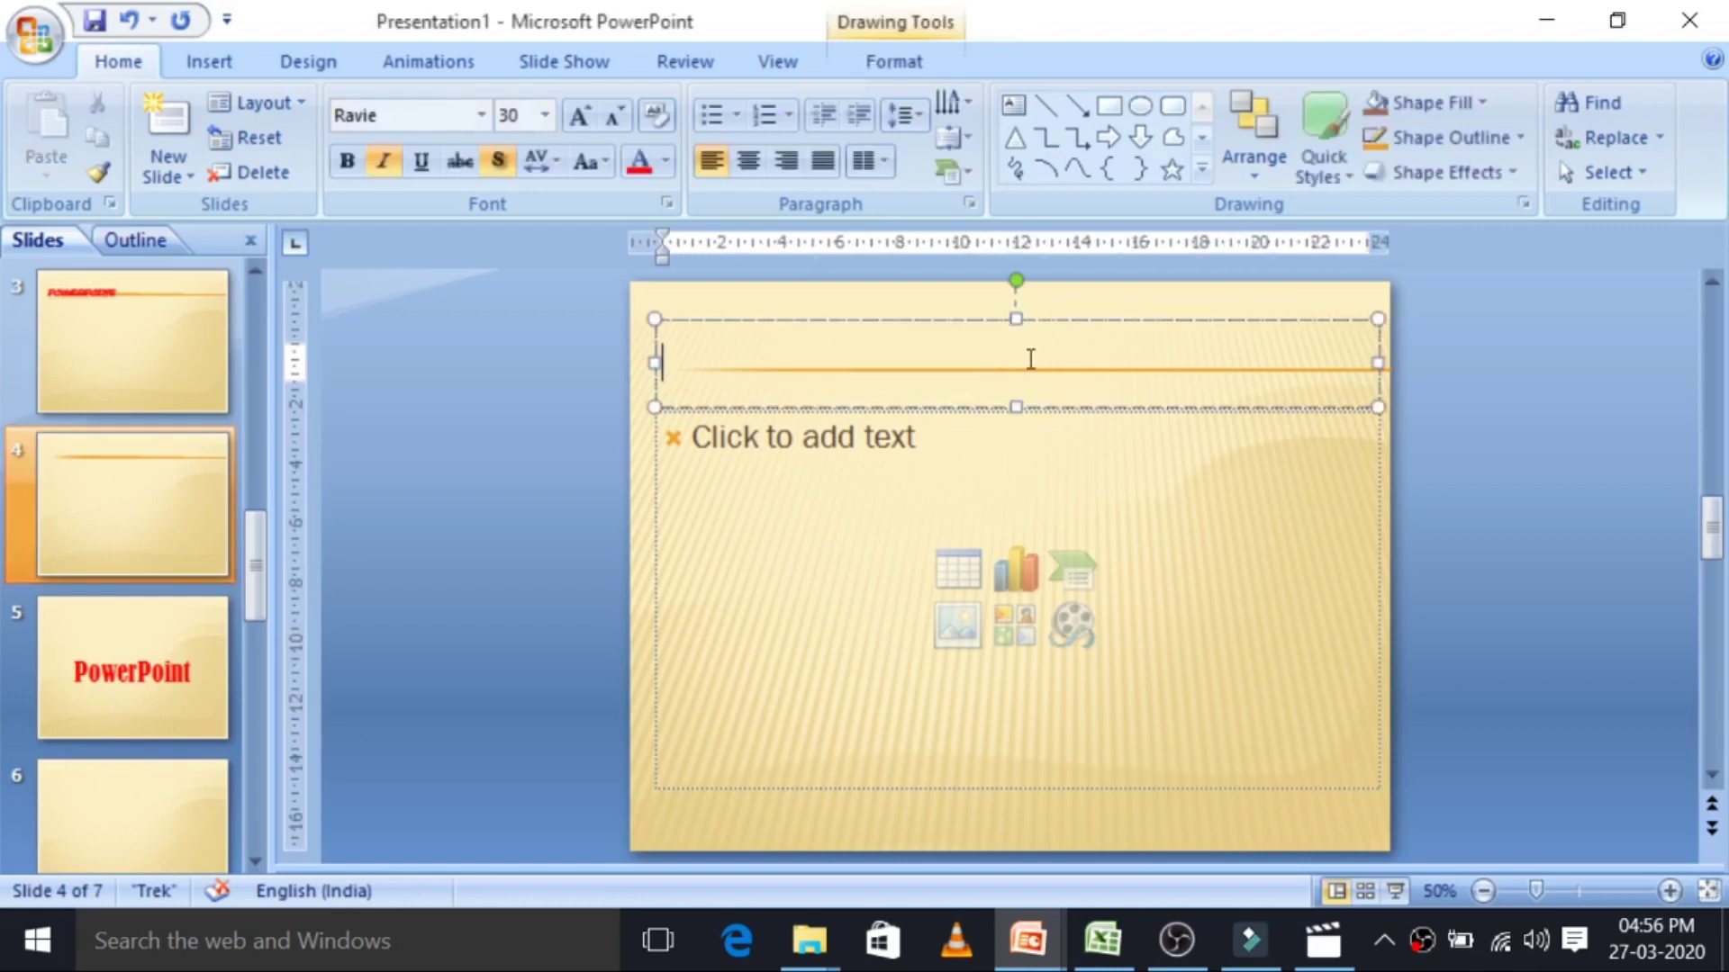
type("ms")
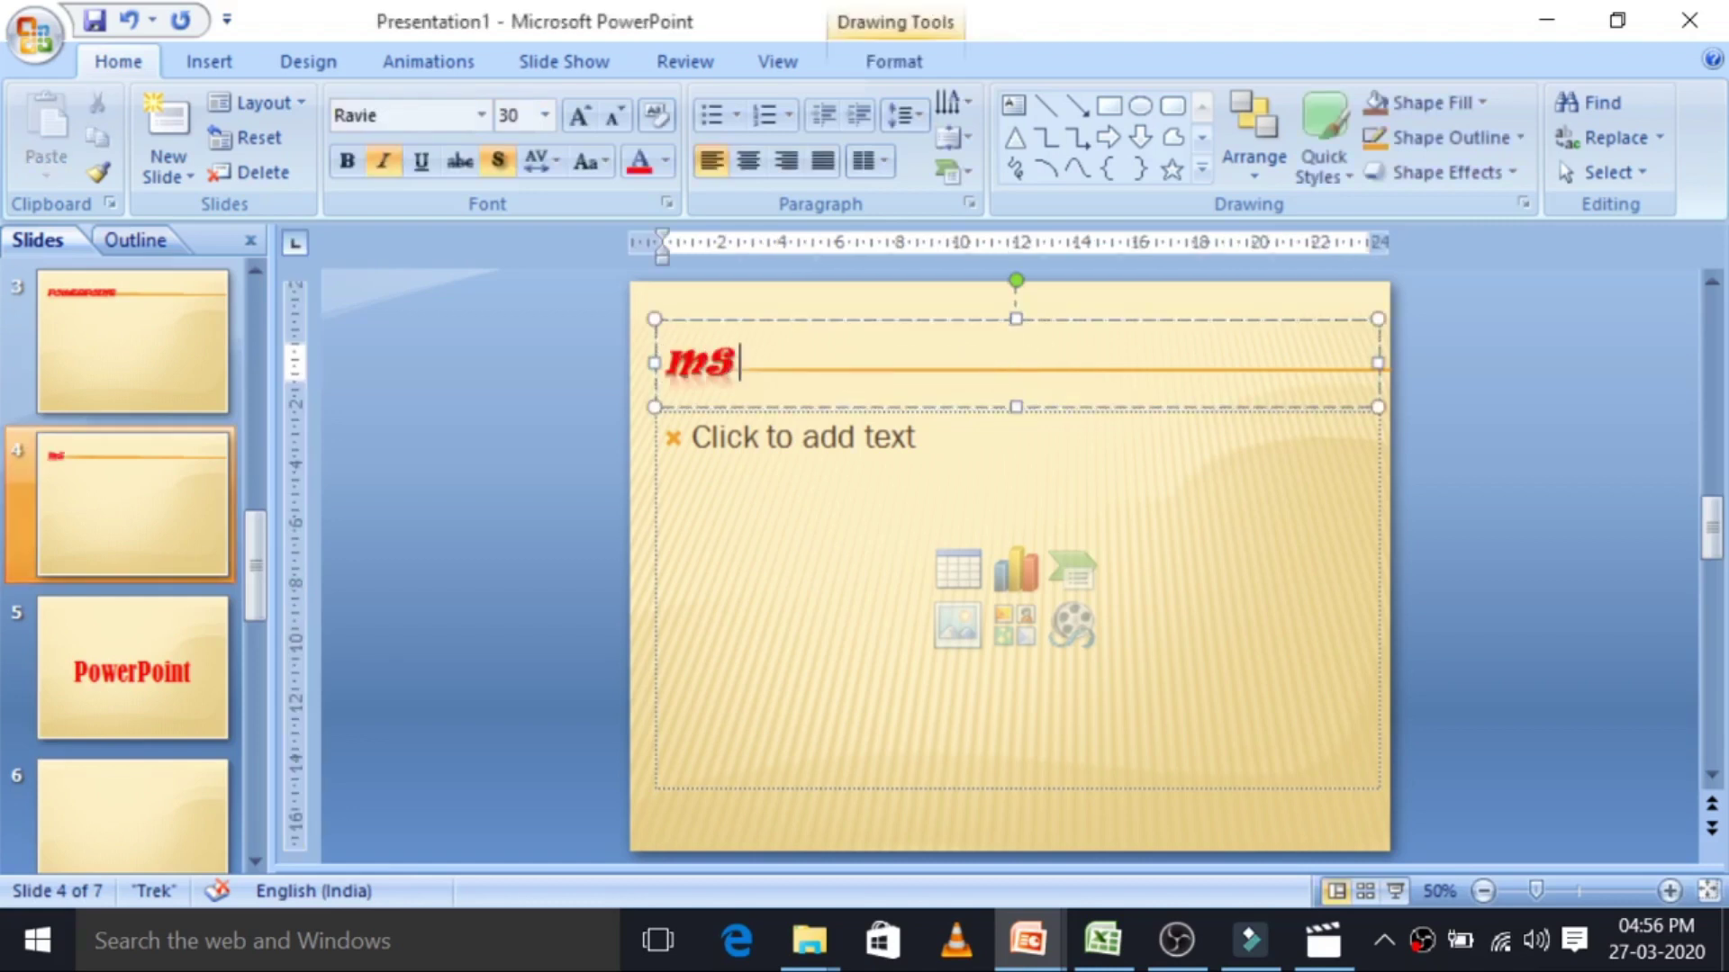
type(" EXCE")
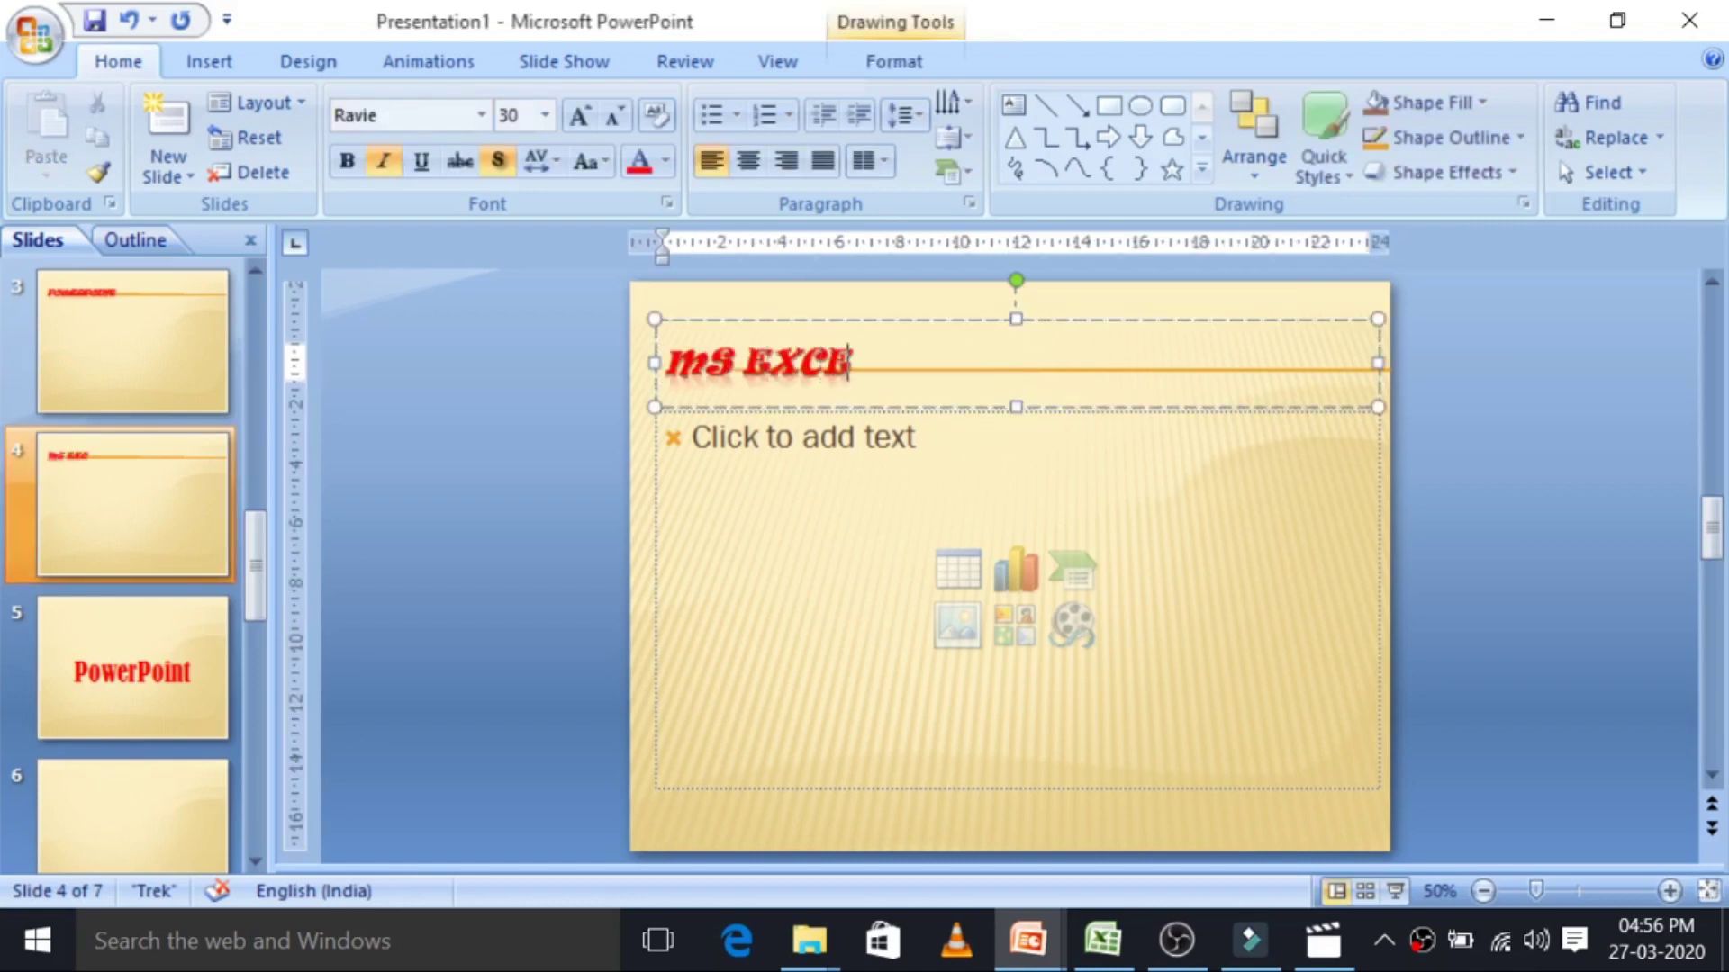
type("L")
left_click(917, 61)
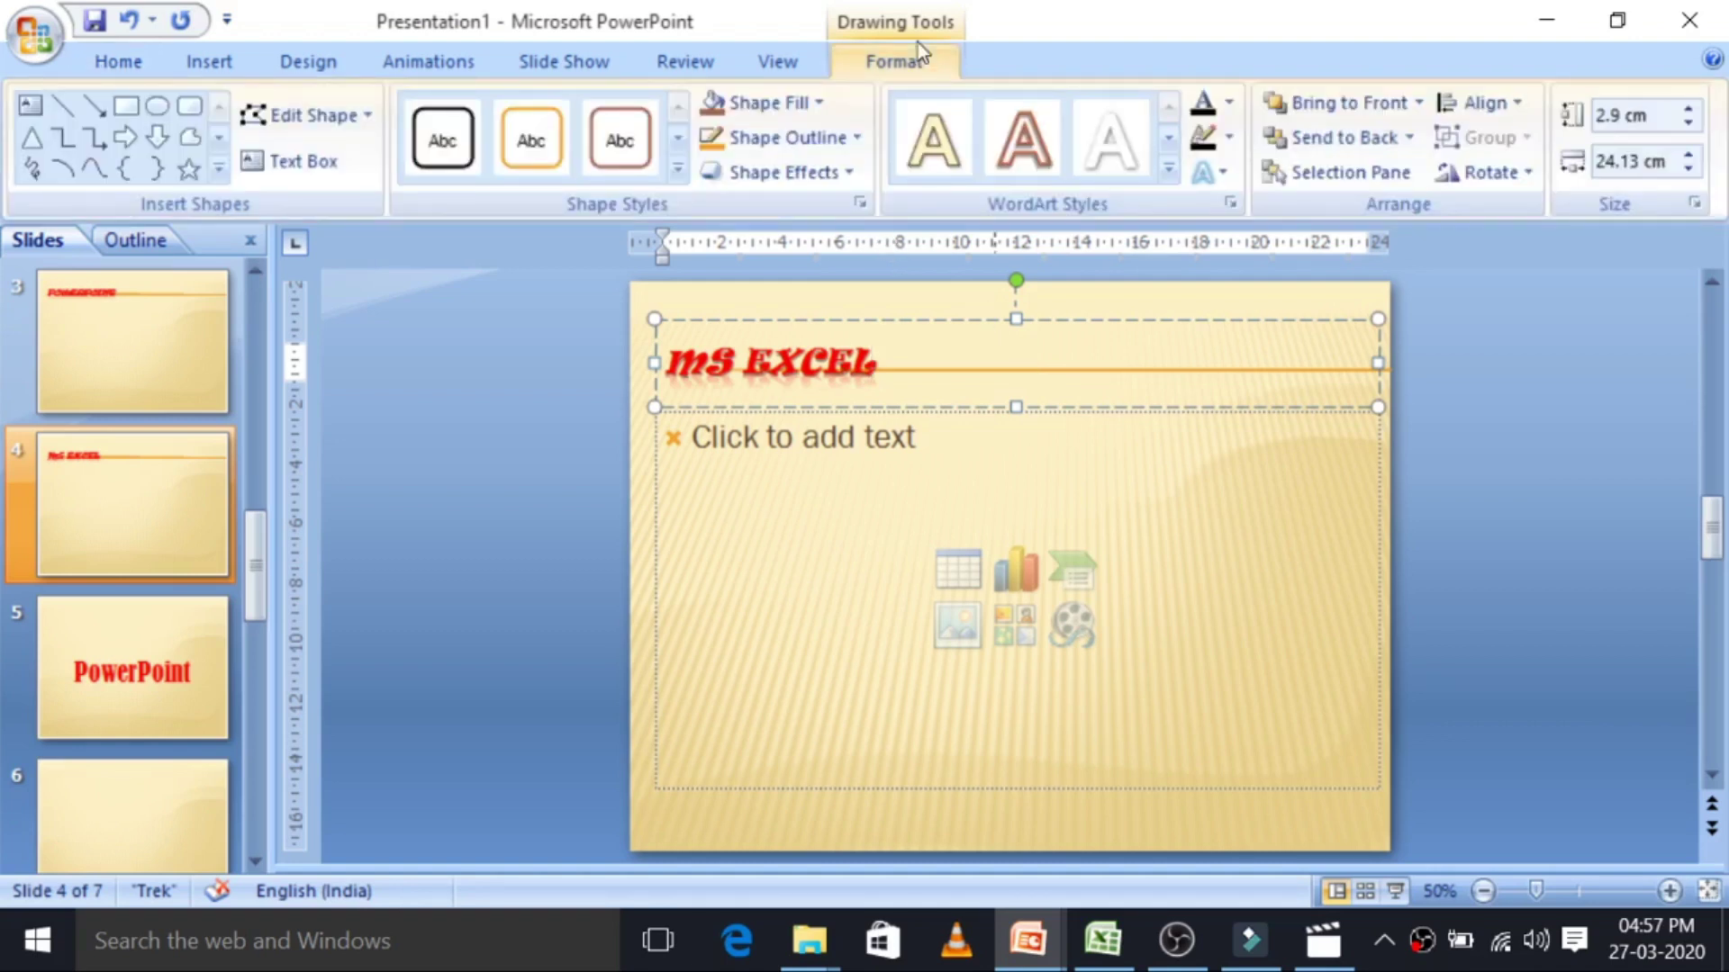
Open Slide Master view and step through the master body text levels.
left_click(779, 61)
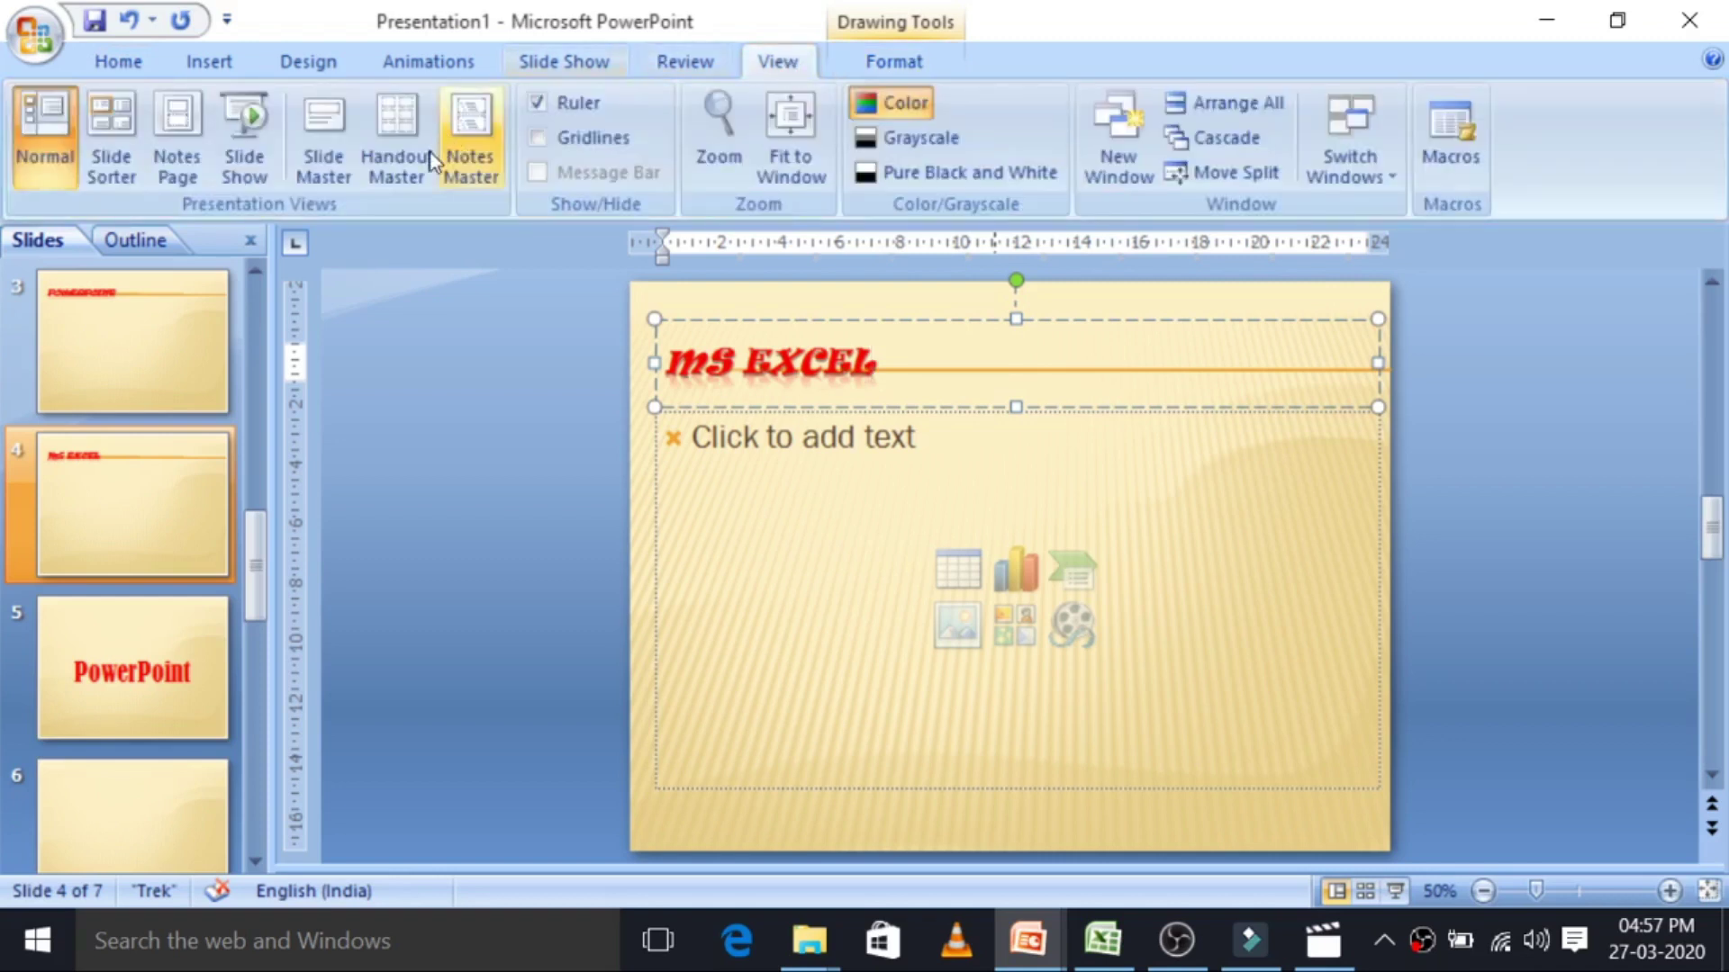
left_click(323, 166)
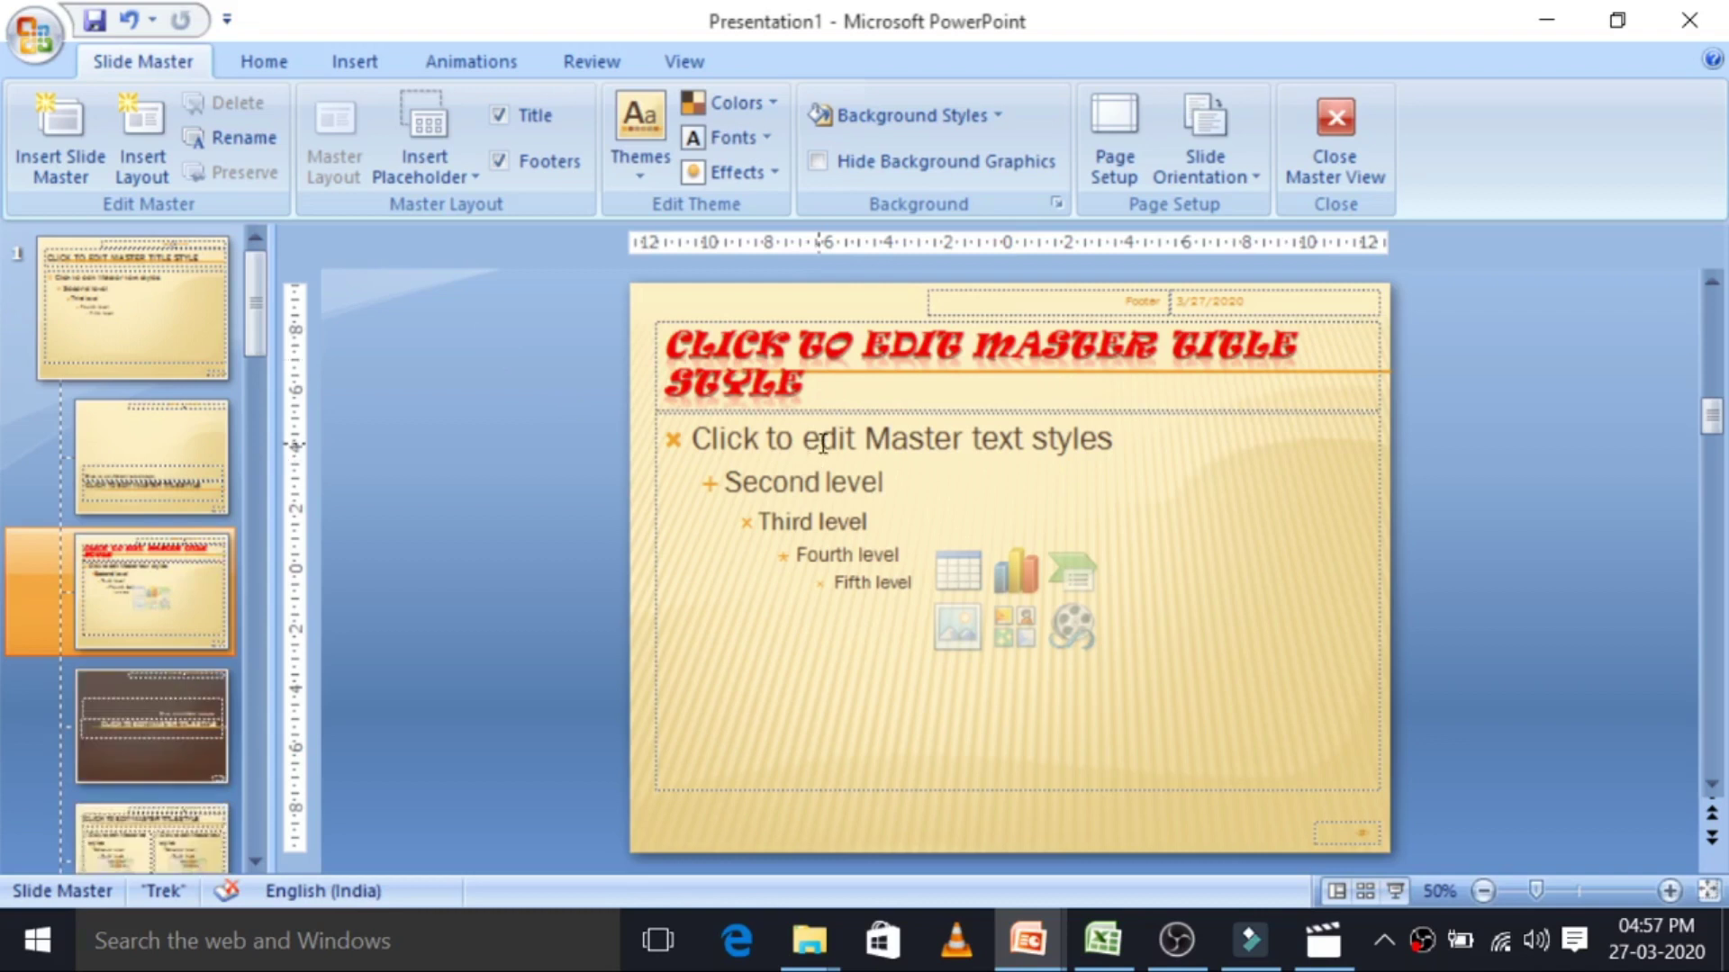
left_click(823, 482)
left_click(836, 527)
left_click(851, 558)
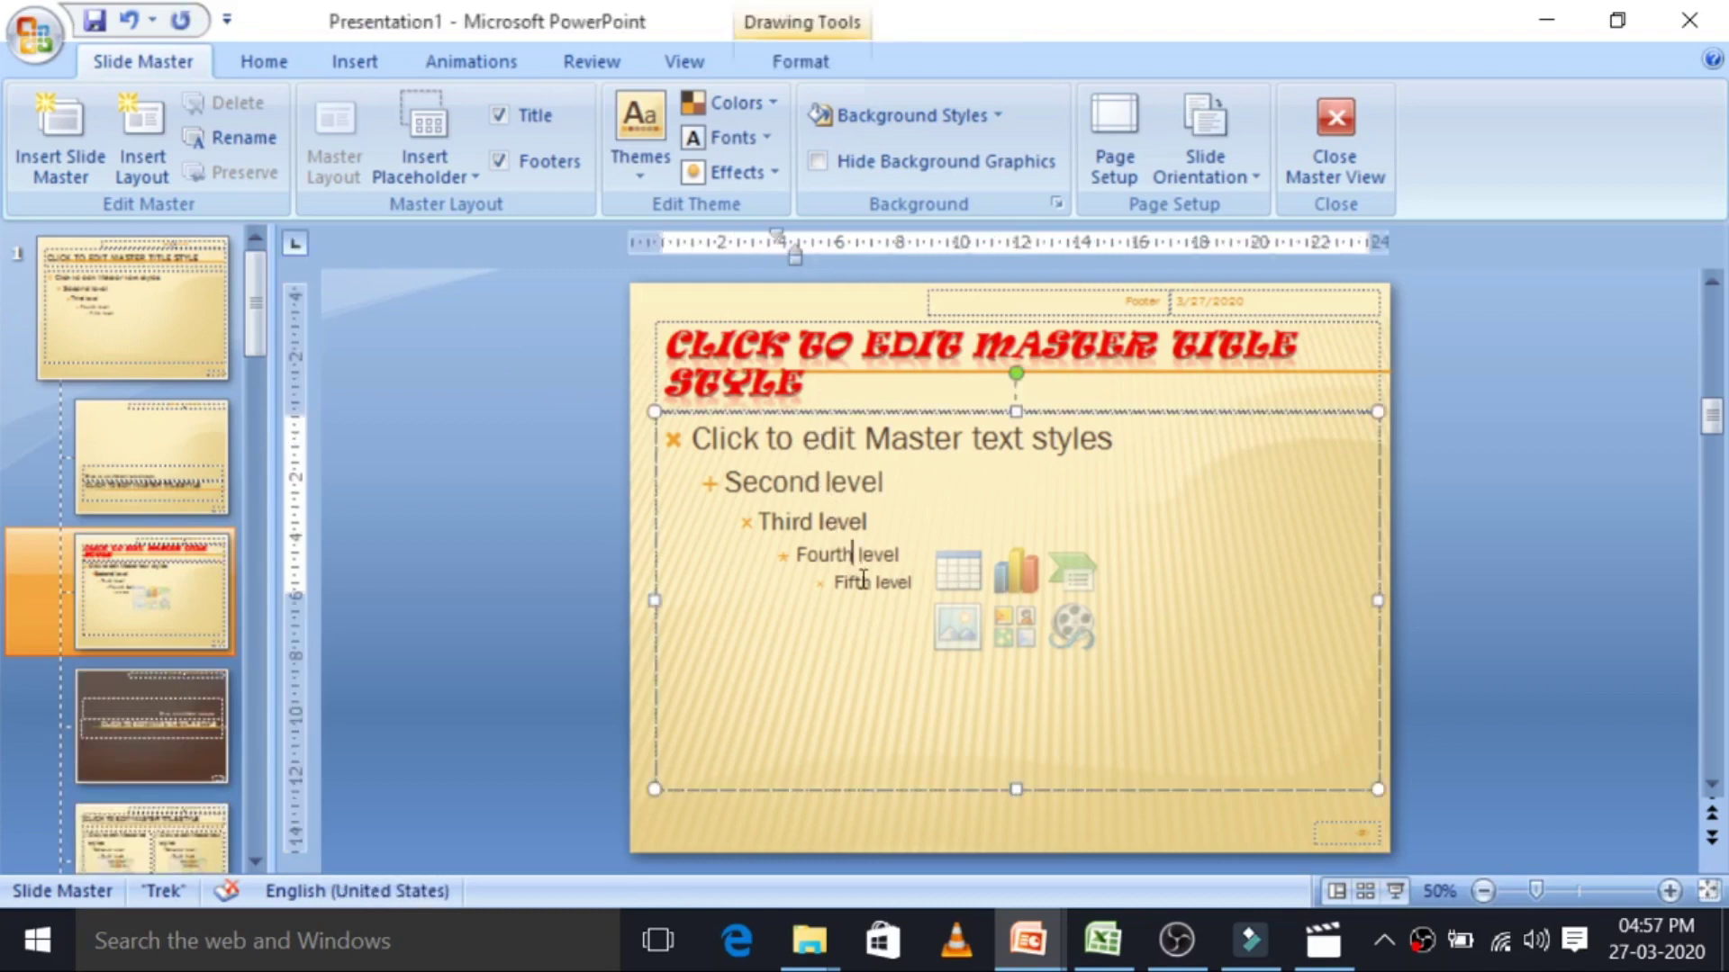
left_click(861, 583)
Browse the dark-background, red-title, title-at-bottom and two-pane layouts, then apply the Flow theme.
left_click(208, 715)
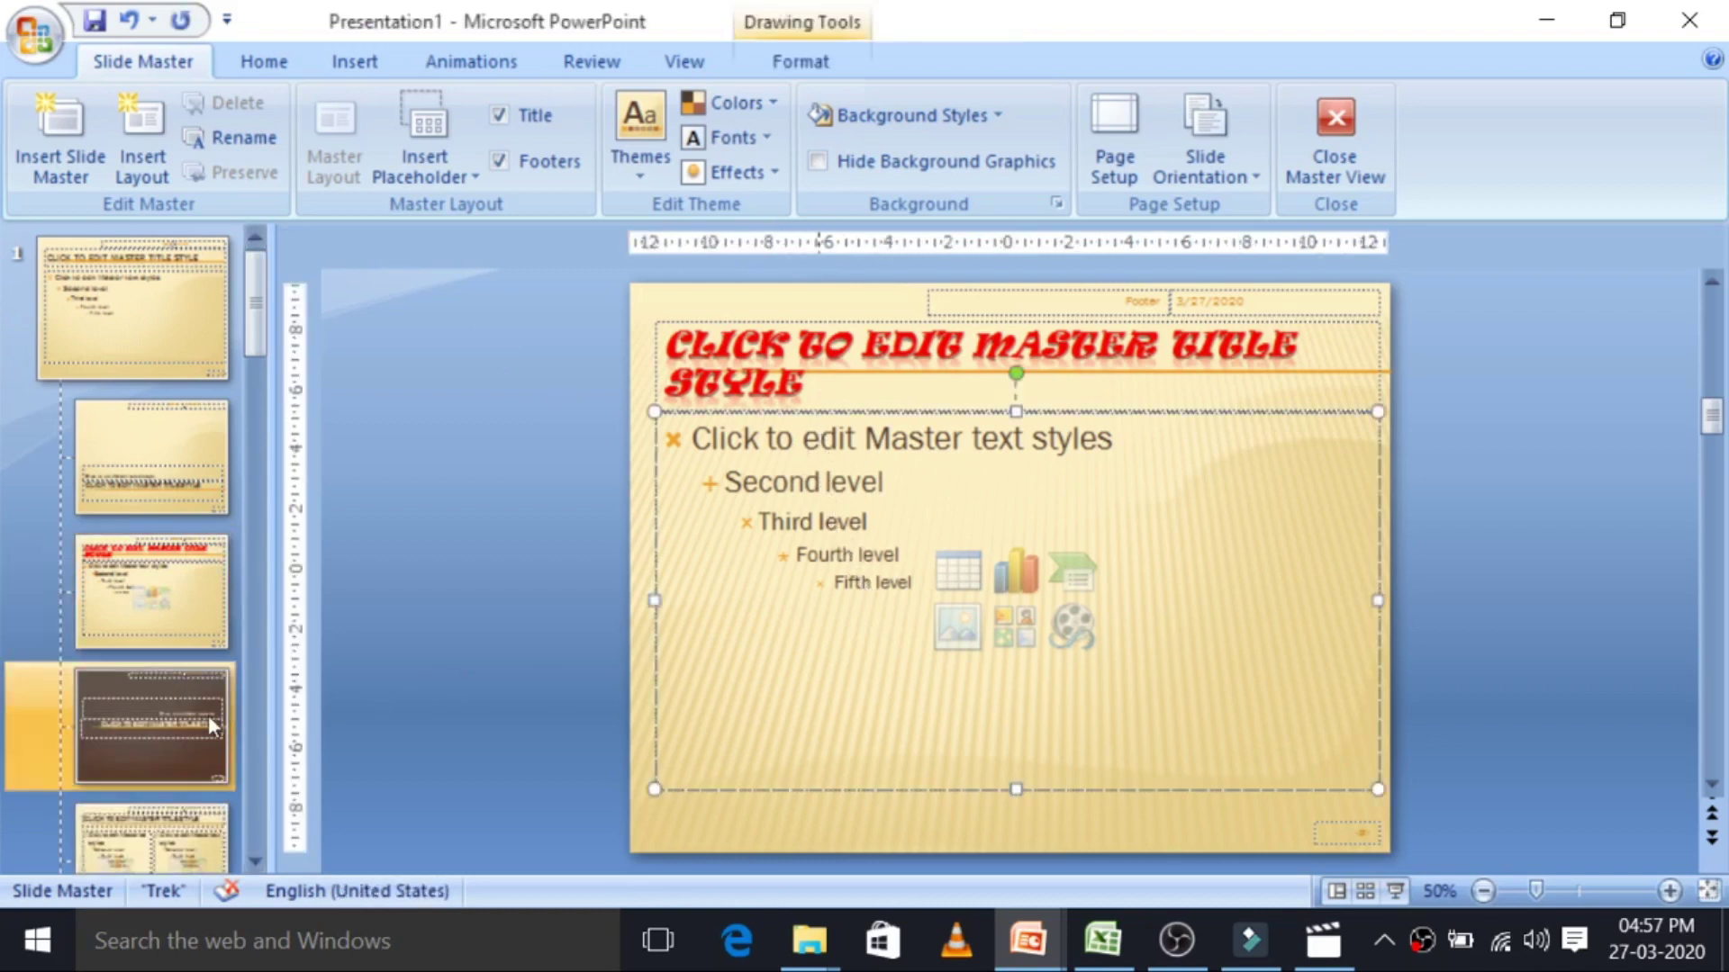
left_click(166, 608)
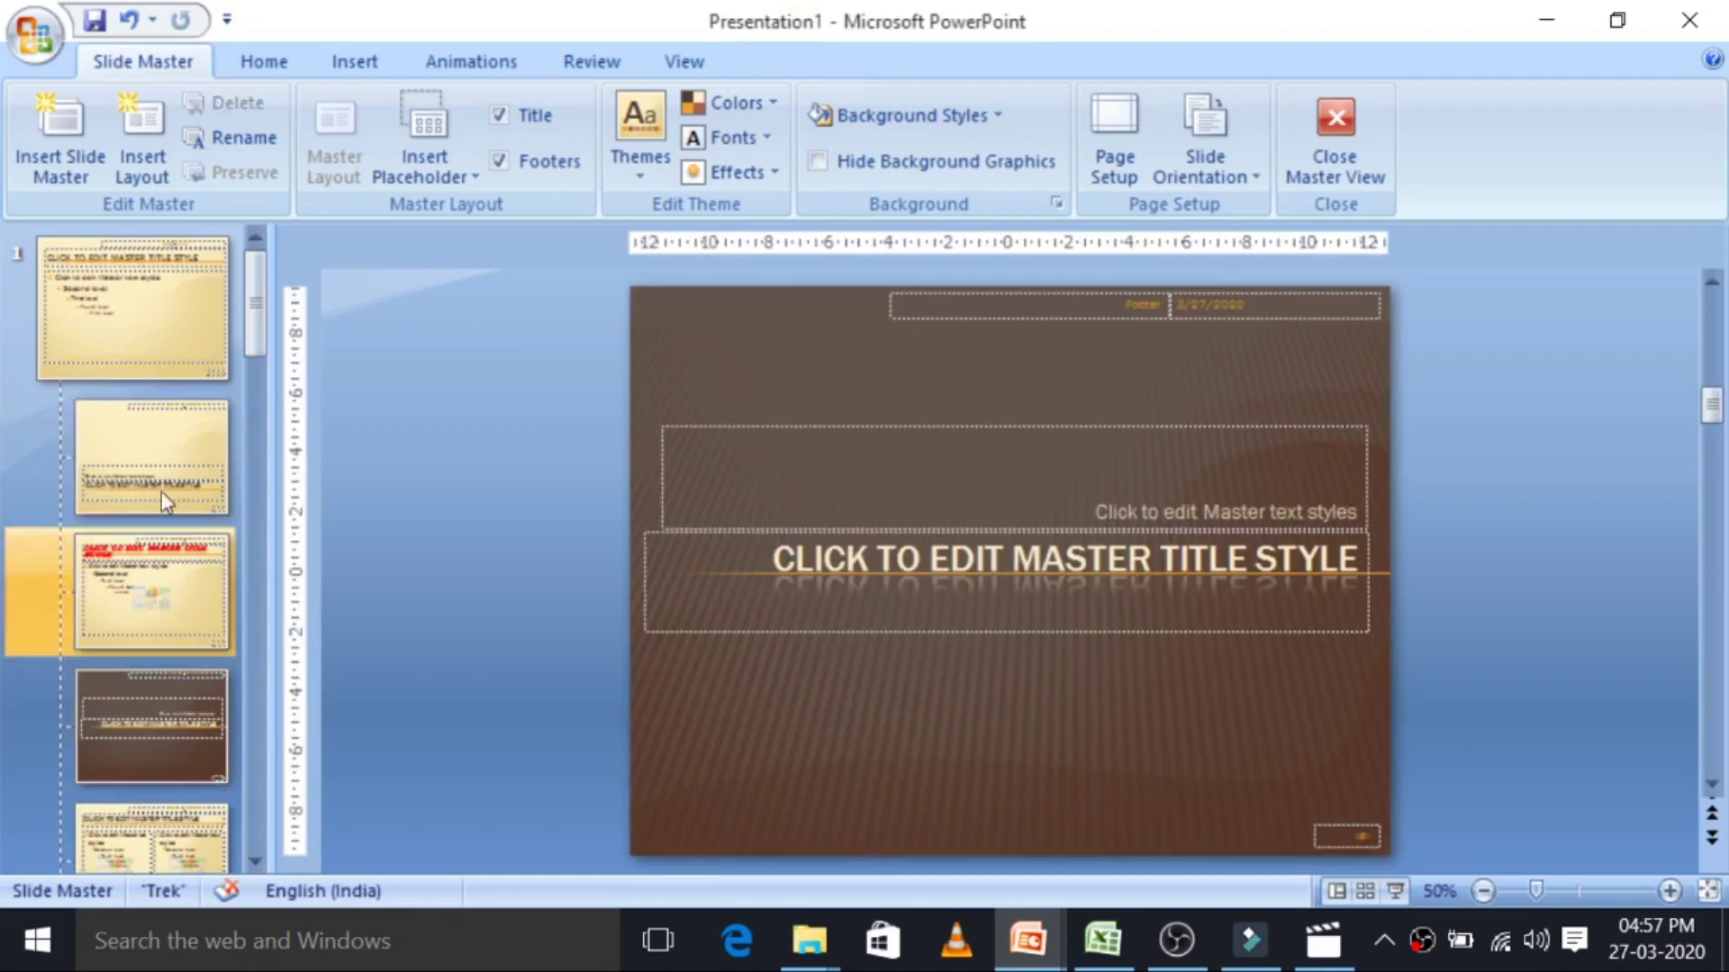
left_click(166, 694)
scroll(164, 711, "down", 2)
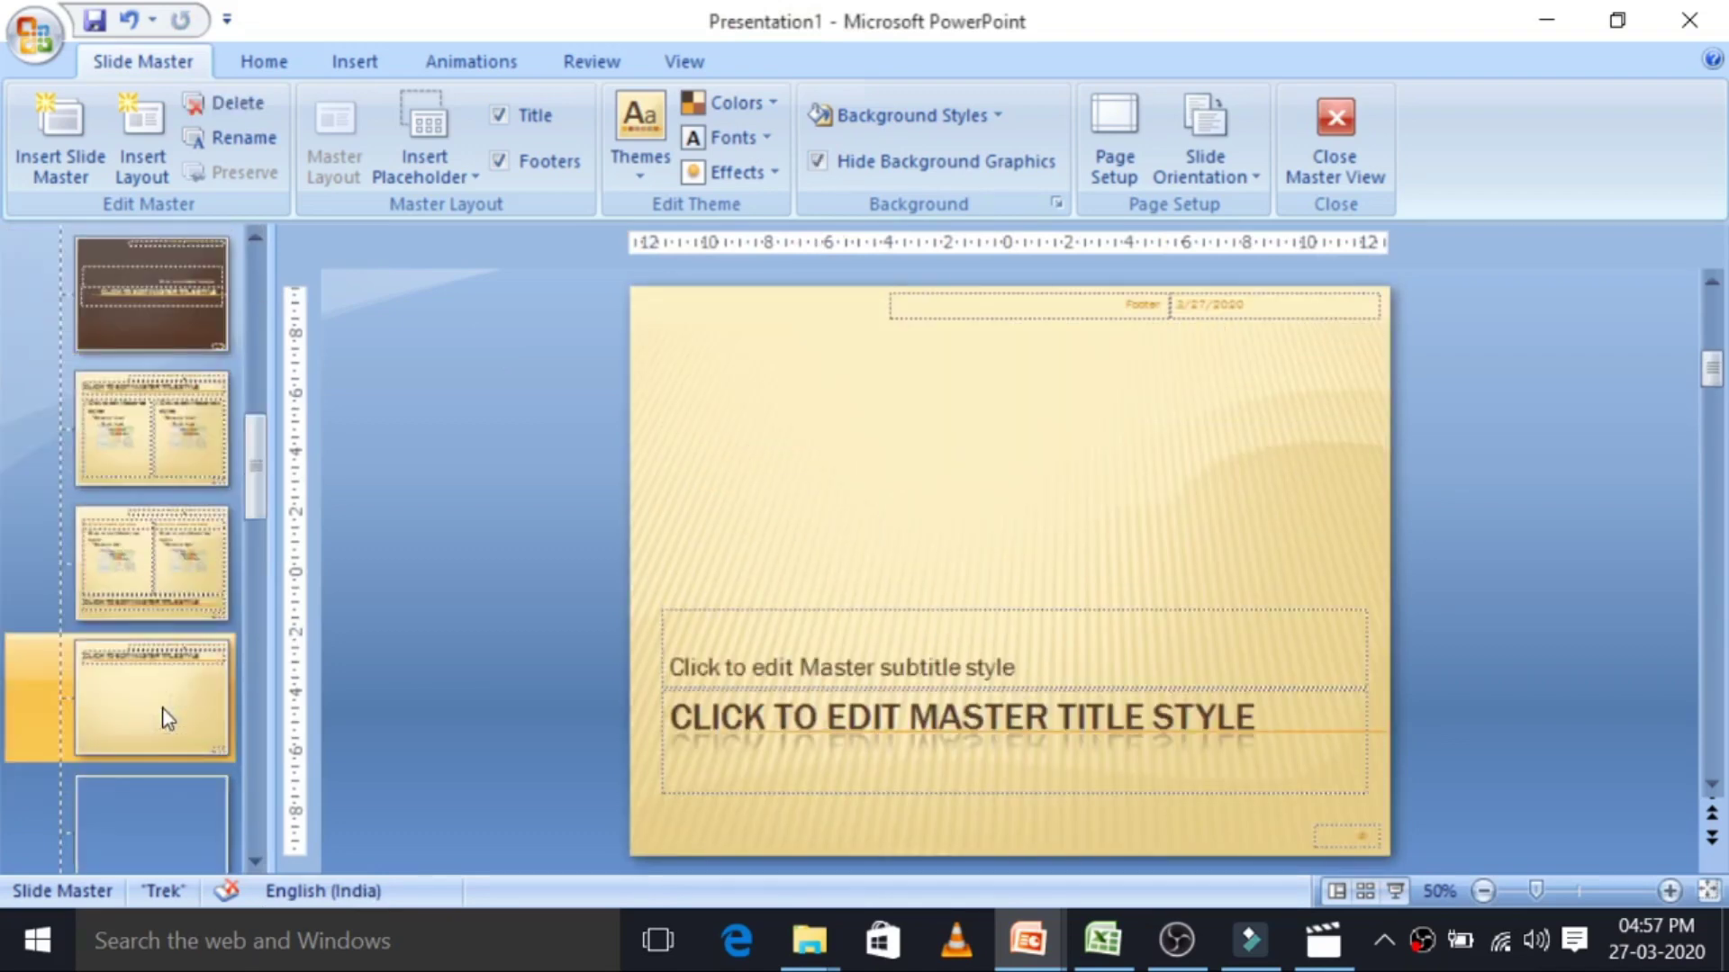
scroll(162, 715, "down", 2)
scroll(162, 720, "down", 2)
left_click(164, 726)
scroll(164, 726, "down", 1)
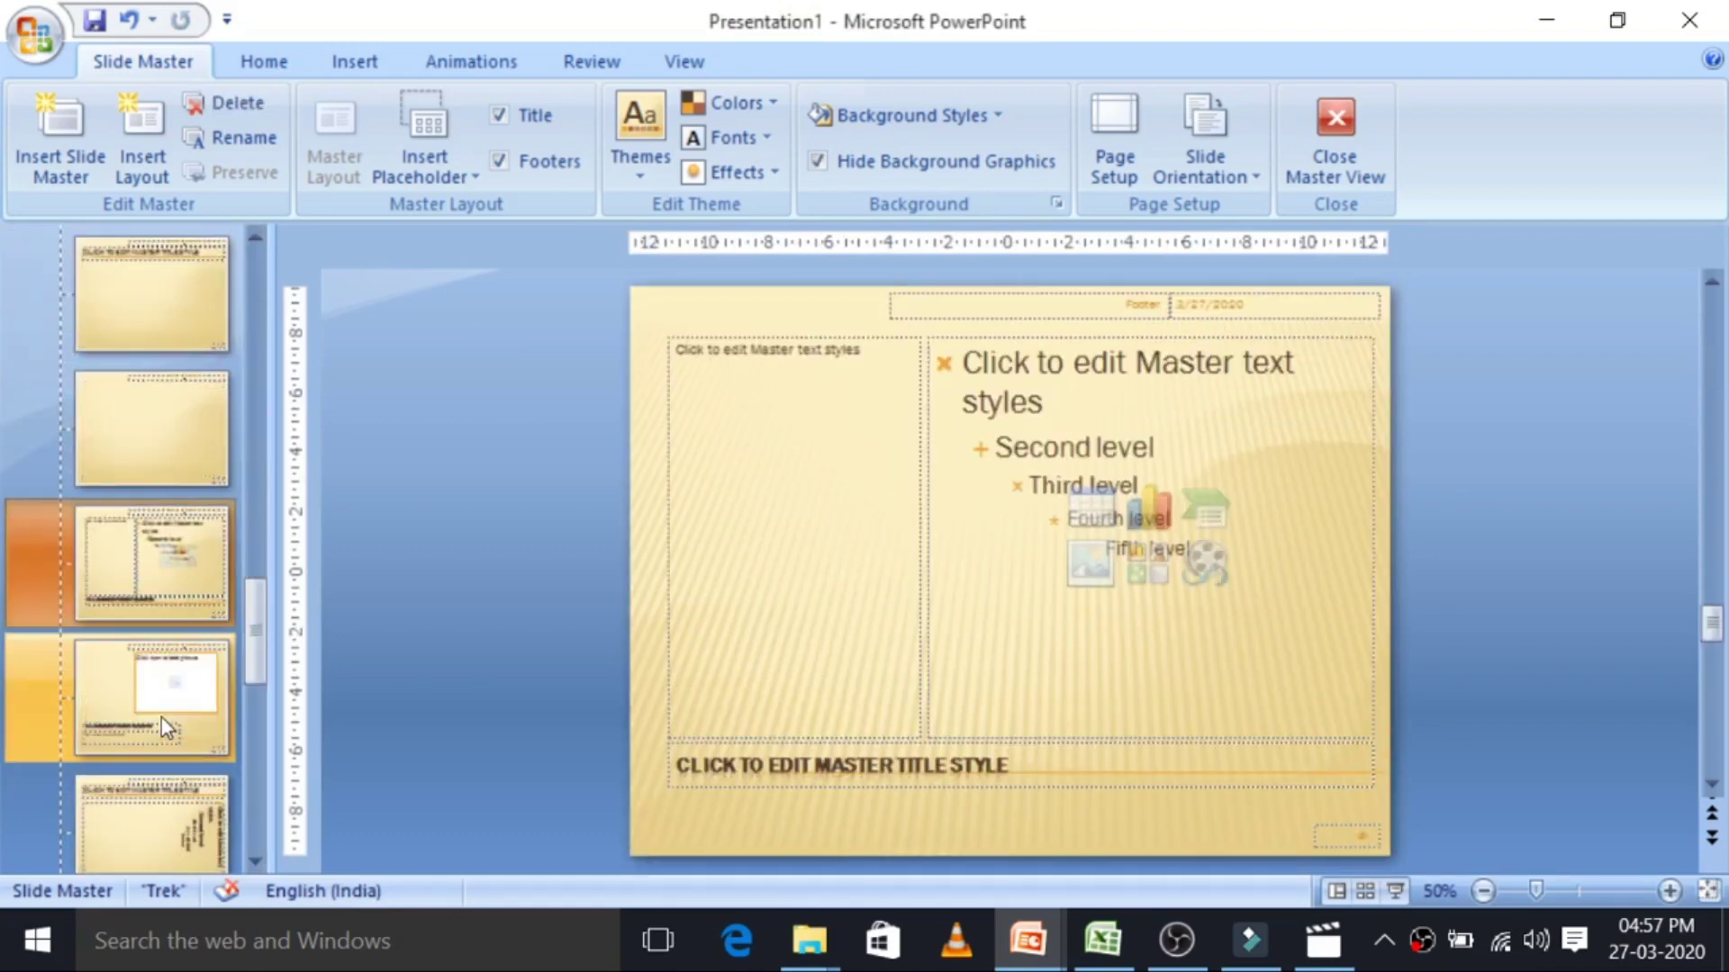
scroll(162, 720, "up", 4)
scroll(161, 716, "up", 4)
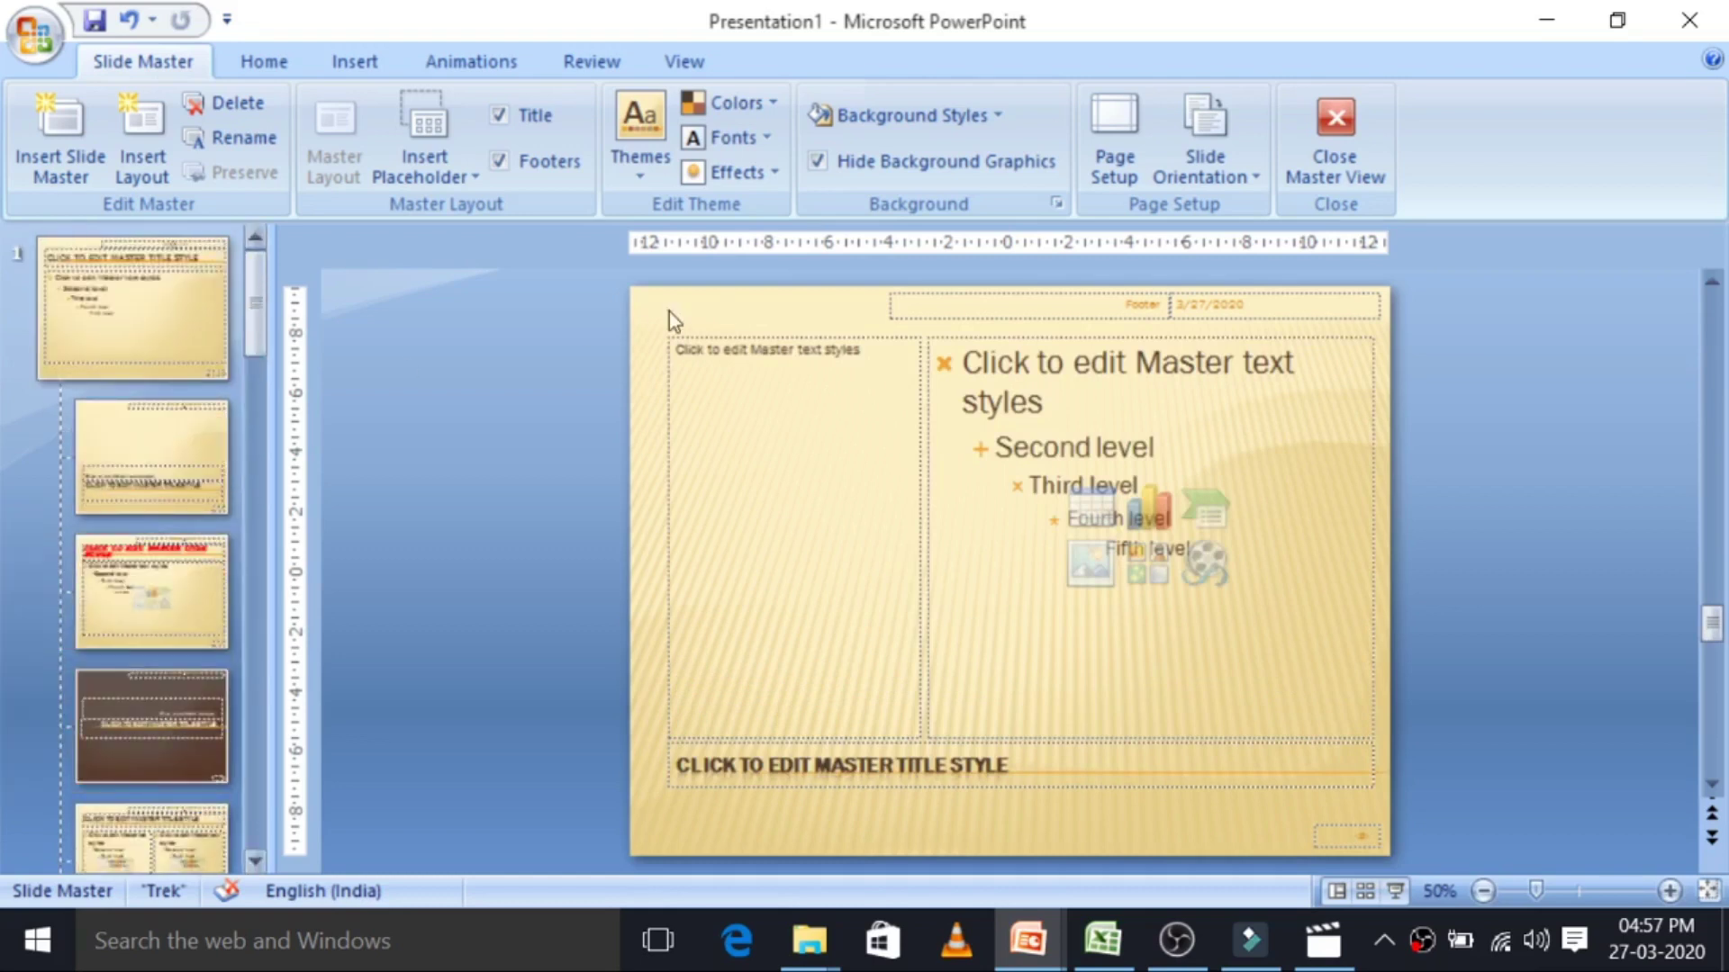
left_click(655, 161)
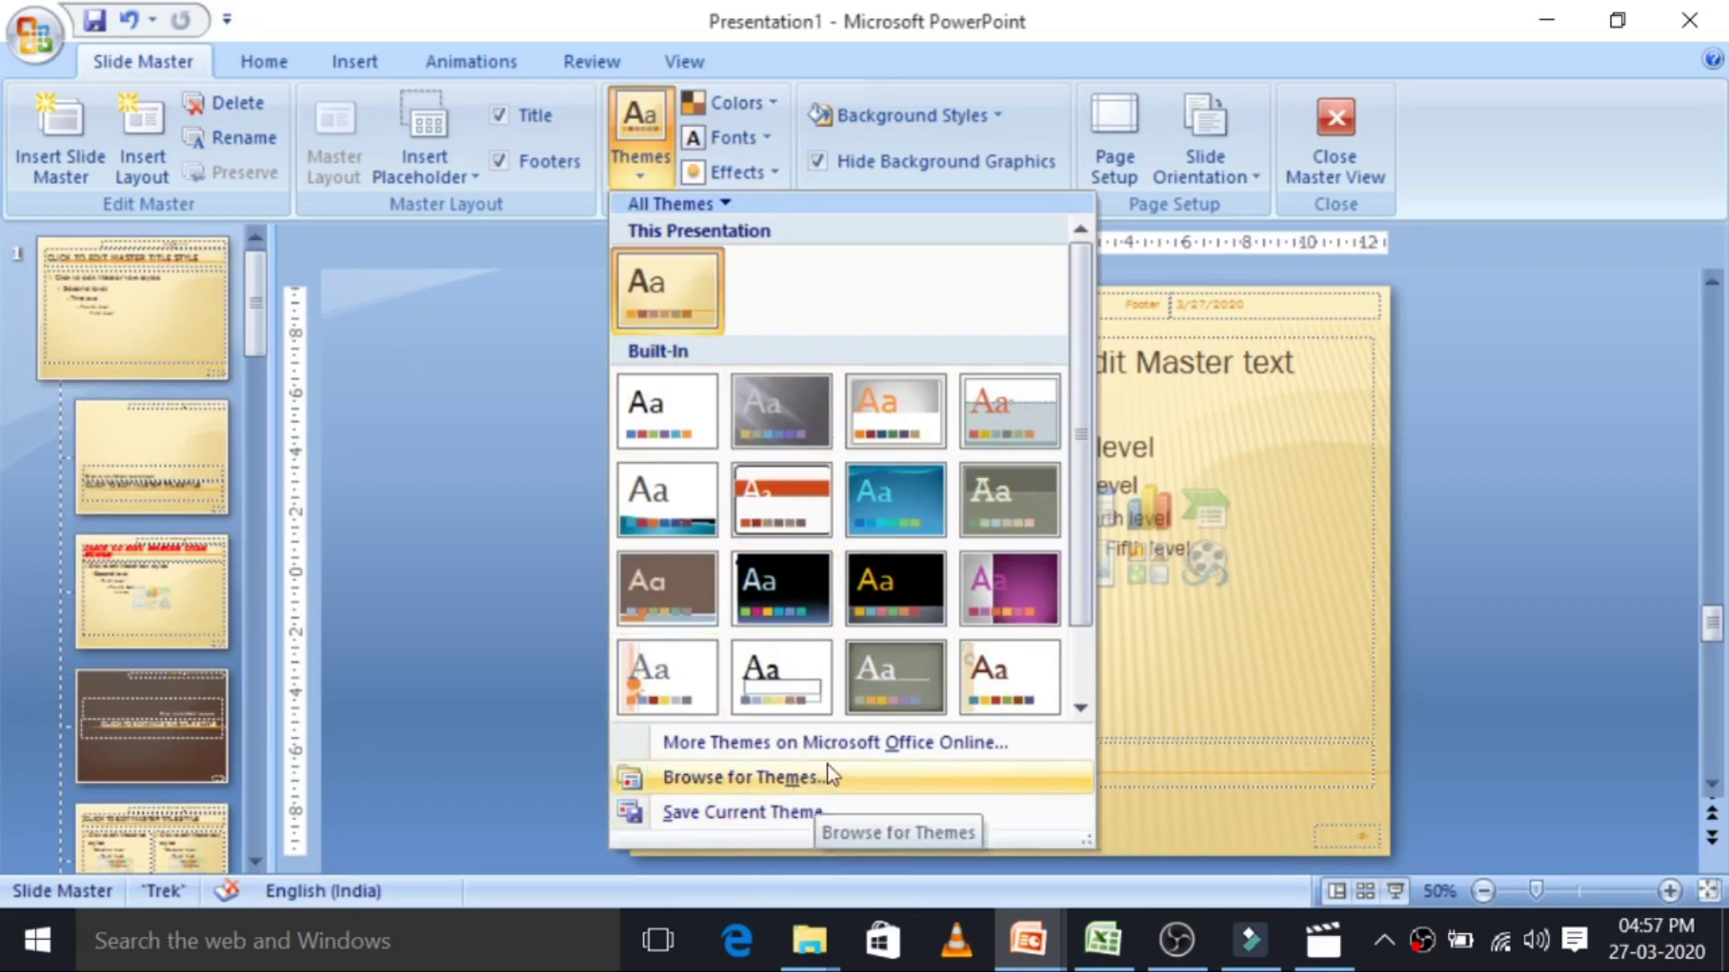
left_click(899, 473)
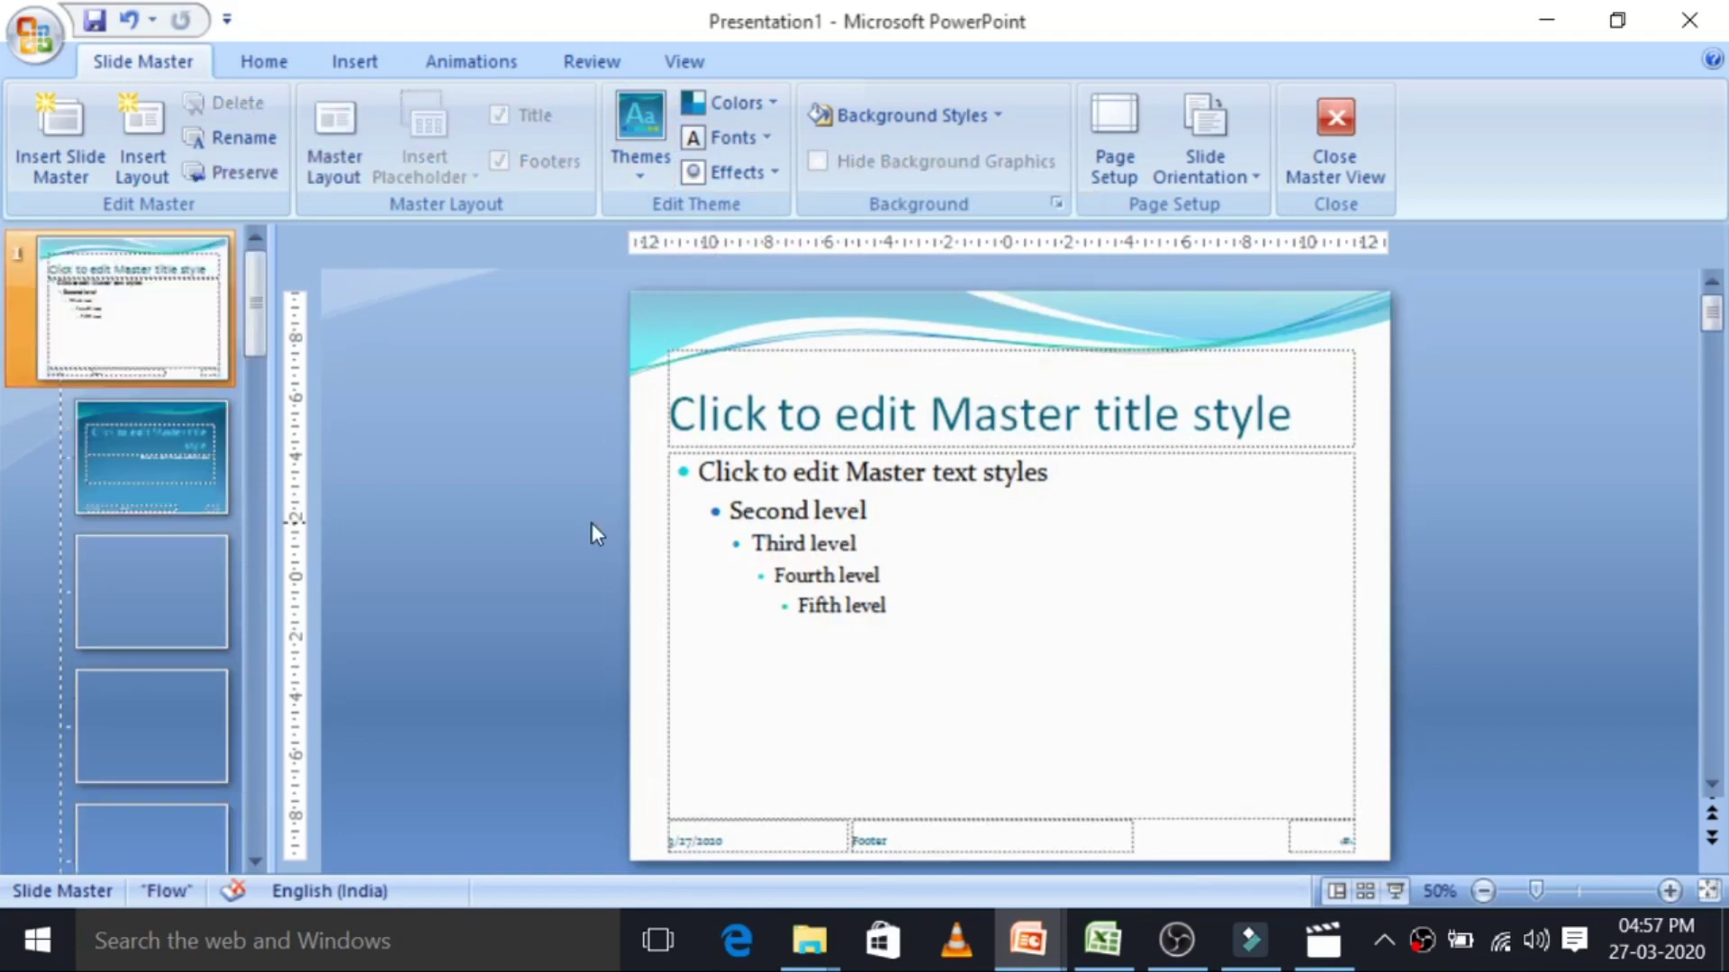
Close Master View and select slide 2 GiitM in the thumbnail pane.
left_click(1320, 139)
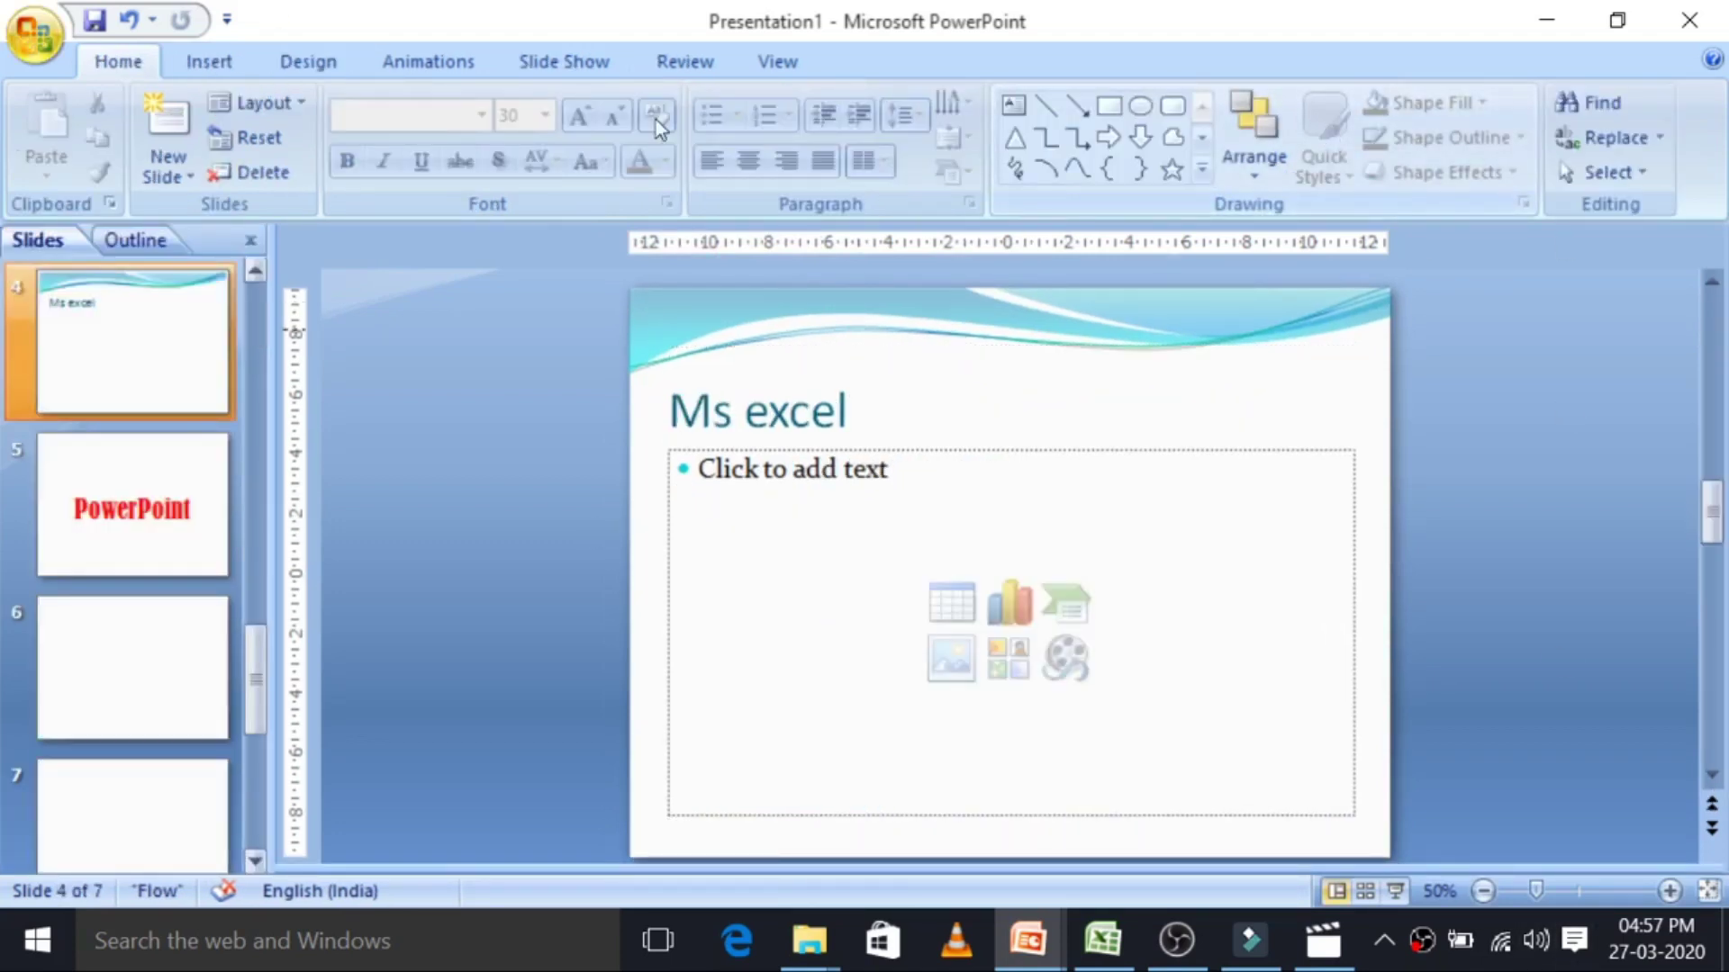
scroll(515, 468, "up", 2)
left_click(142, 365)
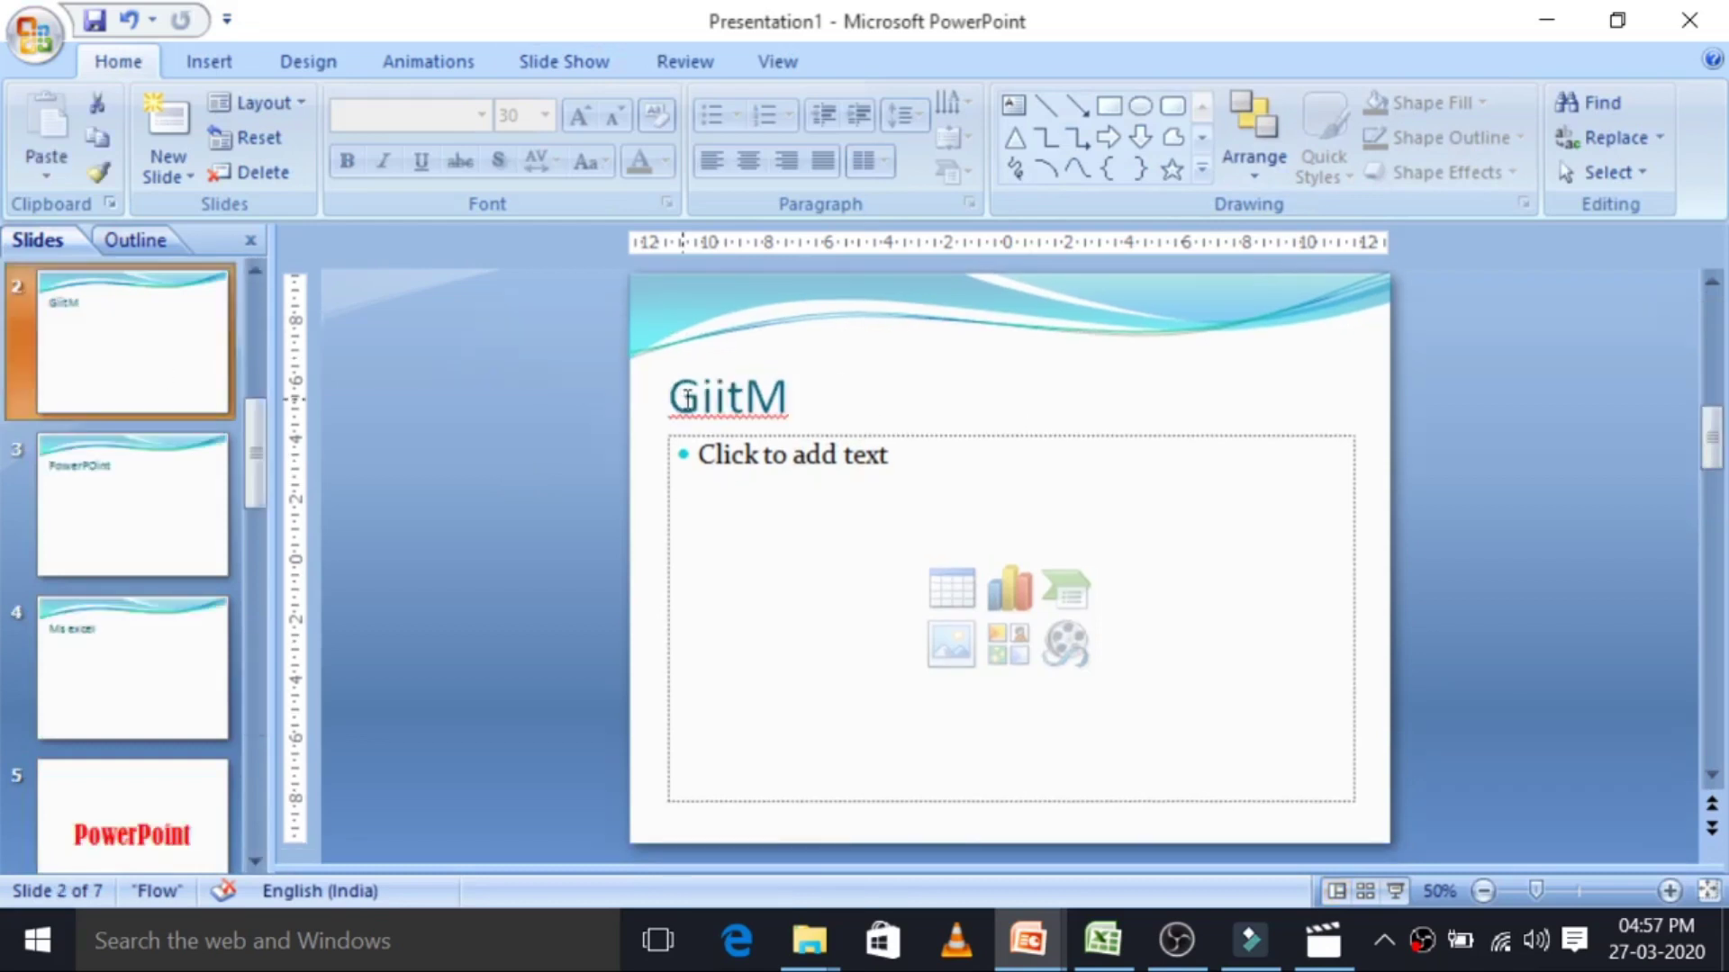
scroll(687, 398, "up", 1)
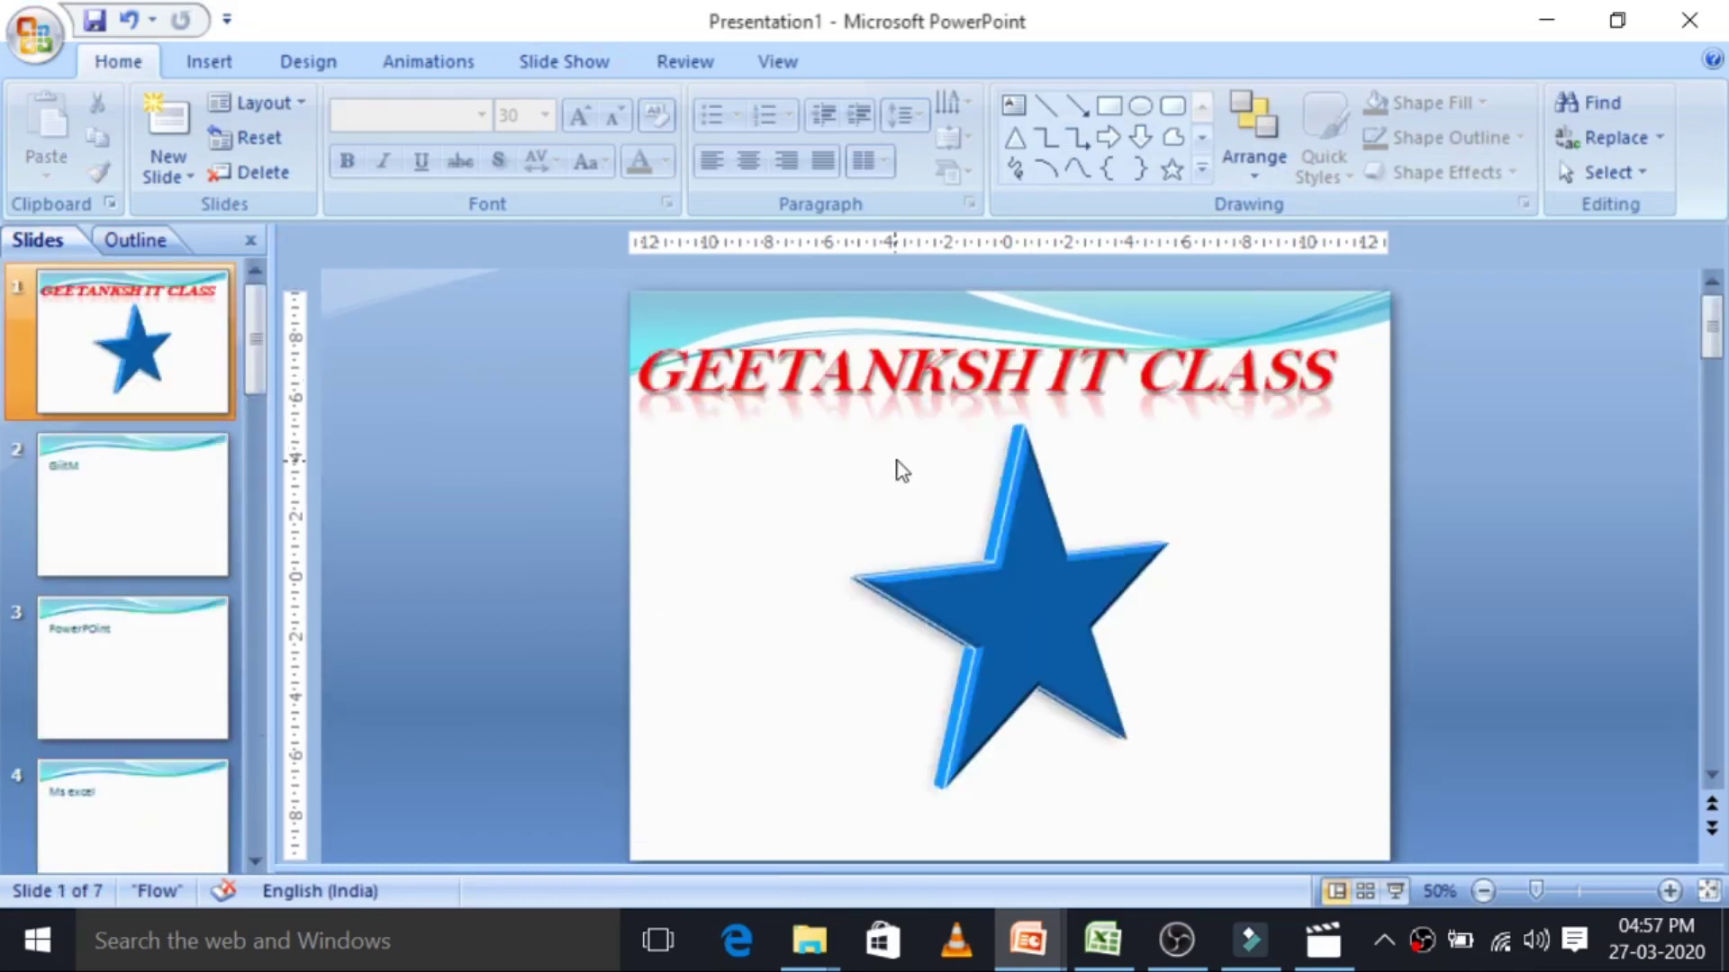
scroll(1018, 495, "down", 1)
Select and deselect the blue star on slide 1, then check the Review and View tabs.
left_click(1025, 497)
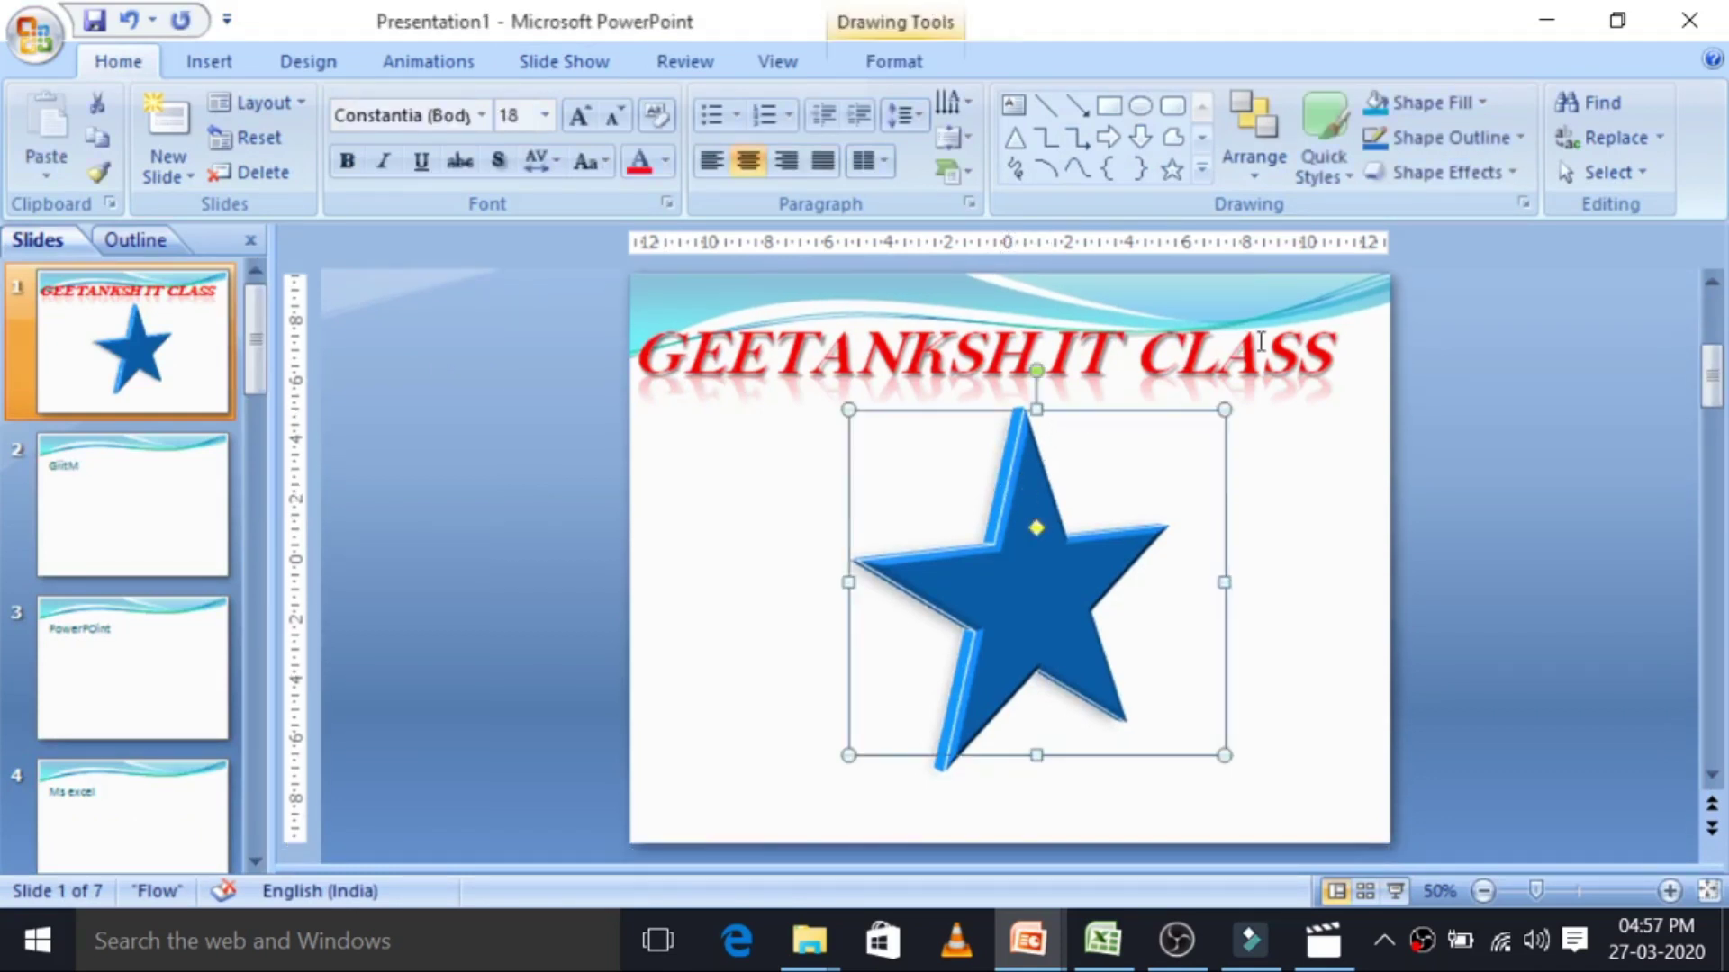
left_click(1369, 275)
scroll(1347, 441, "down", 2)
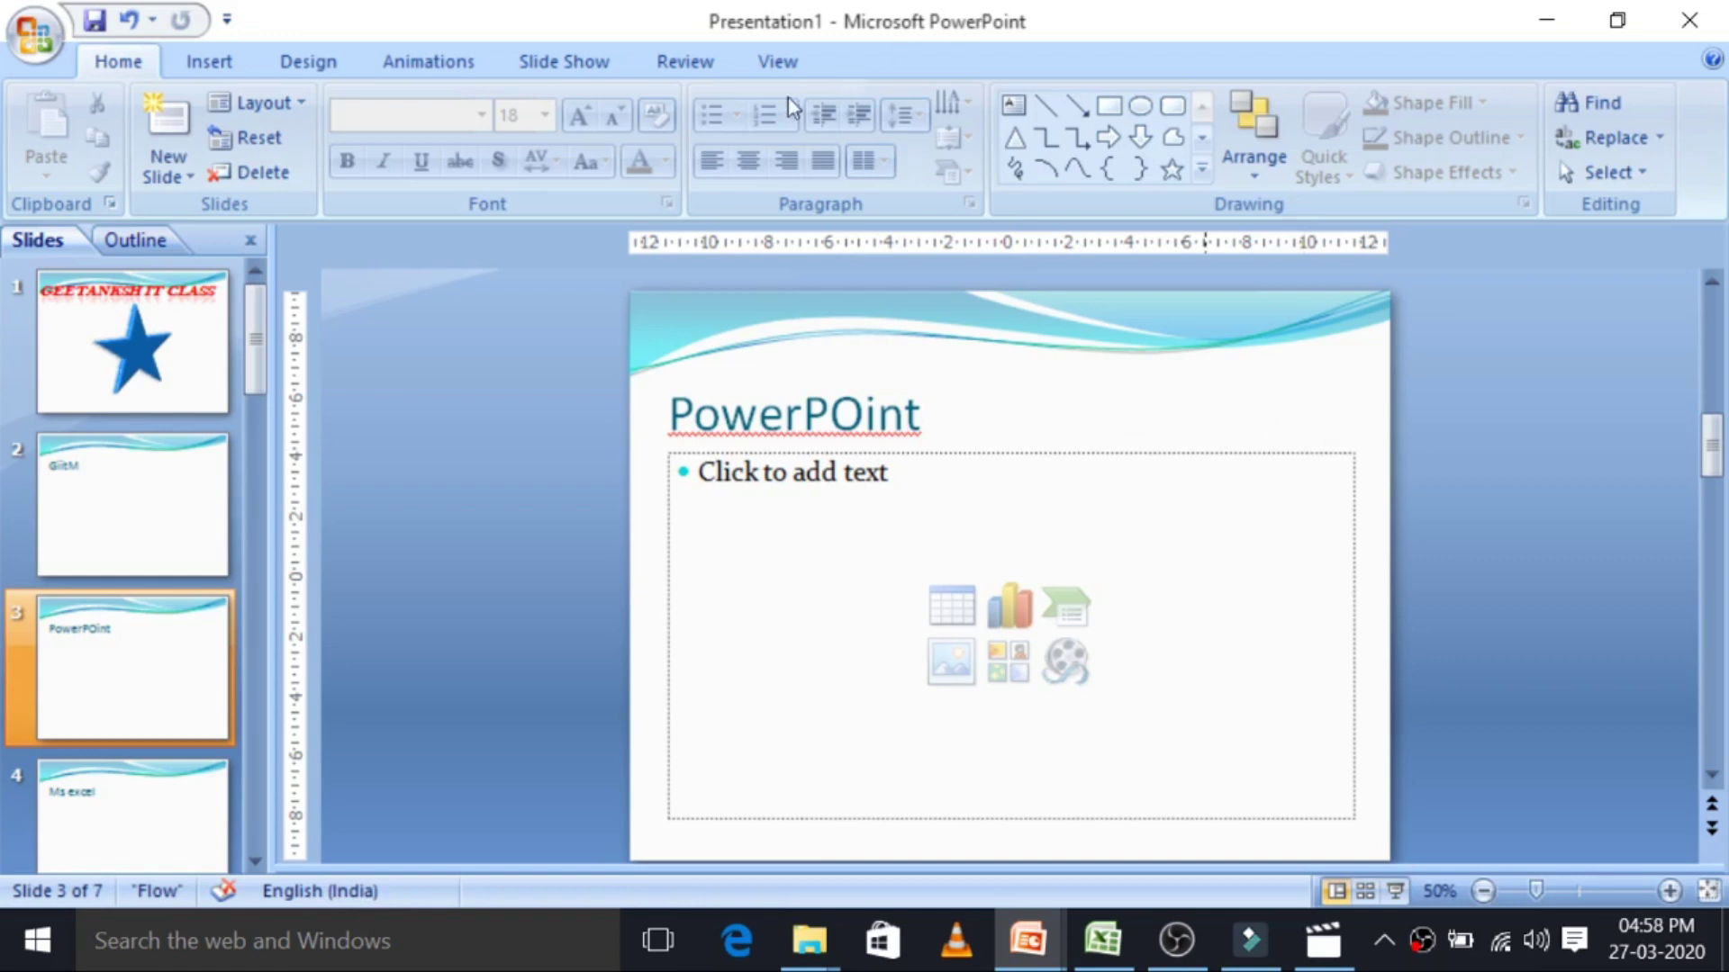
left_click(704, 72)
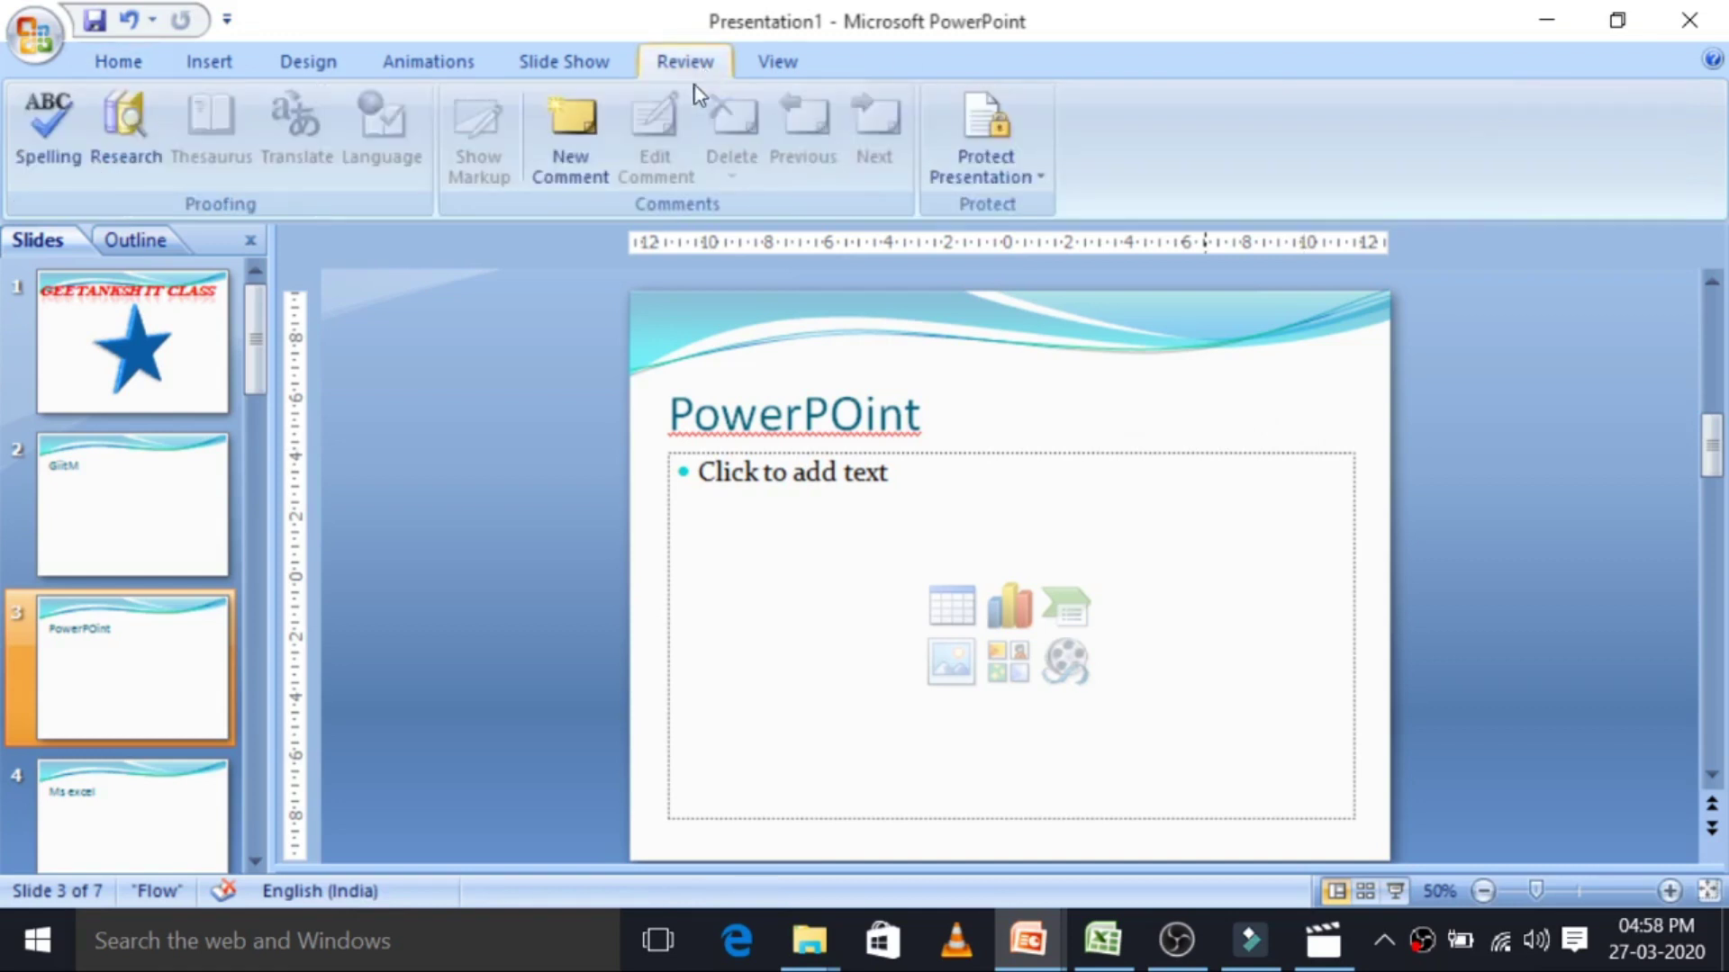
left_click(776, 62)
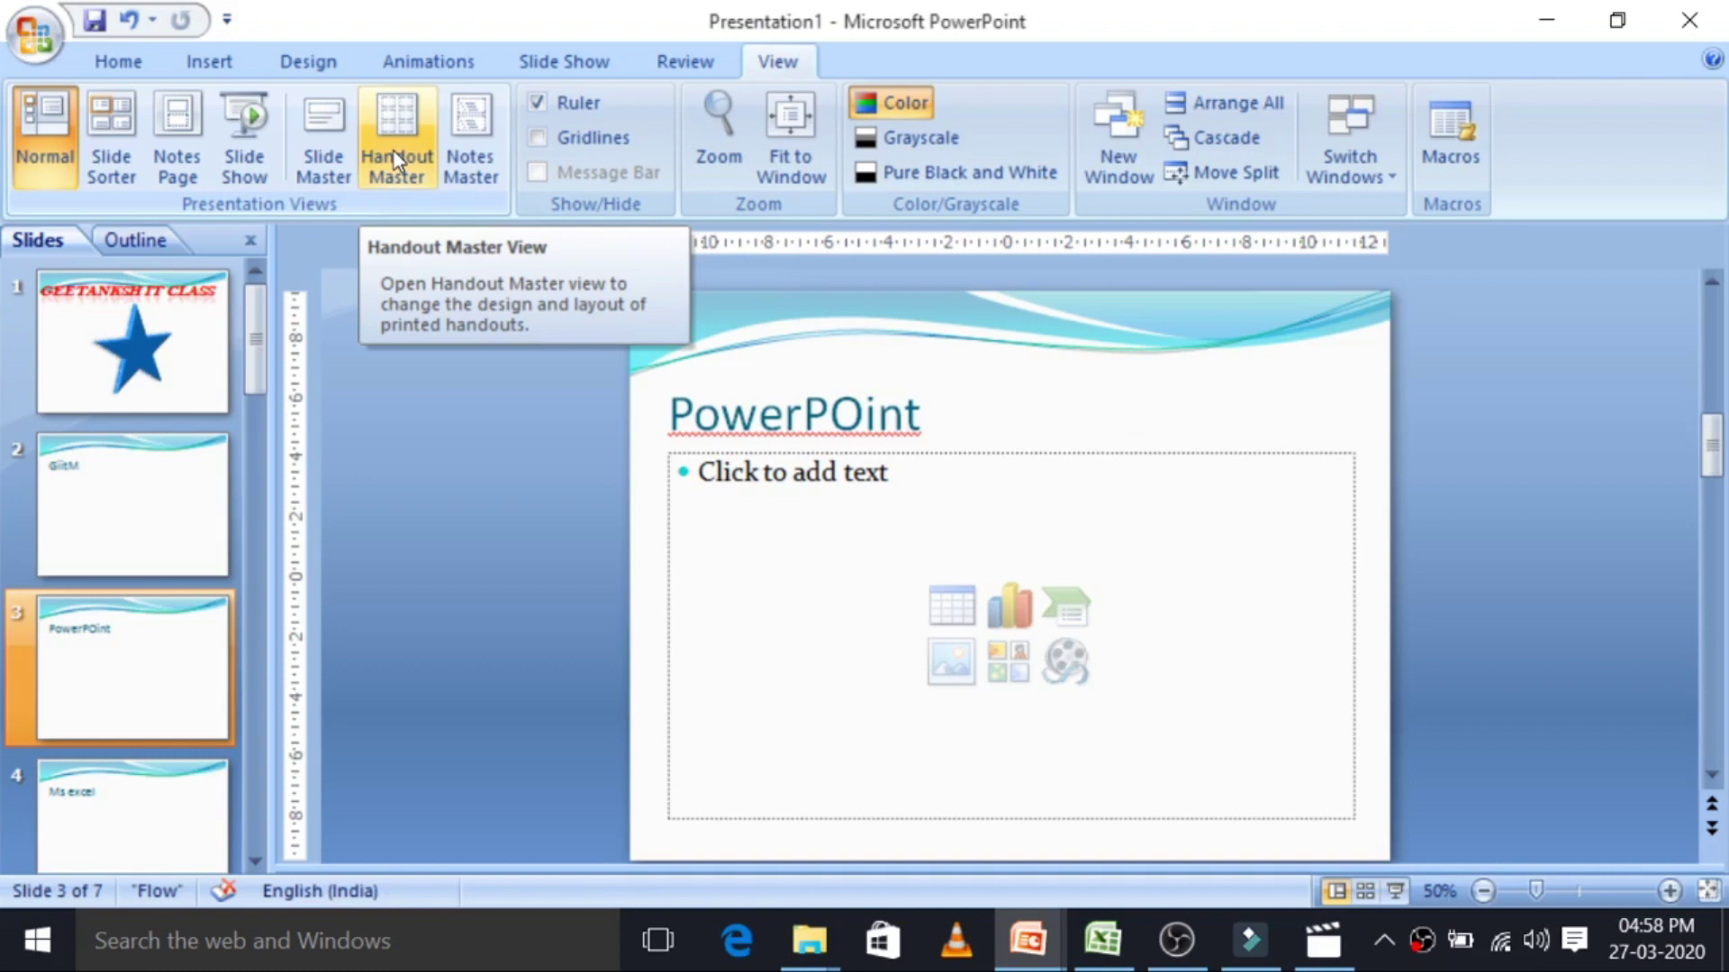
Open the Handout Master and zoom out on the handout page.
left_click(393, 146)
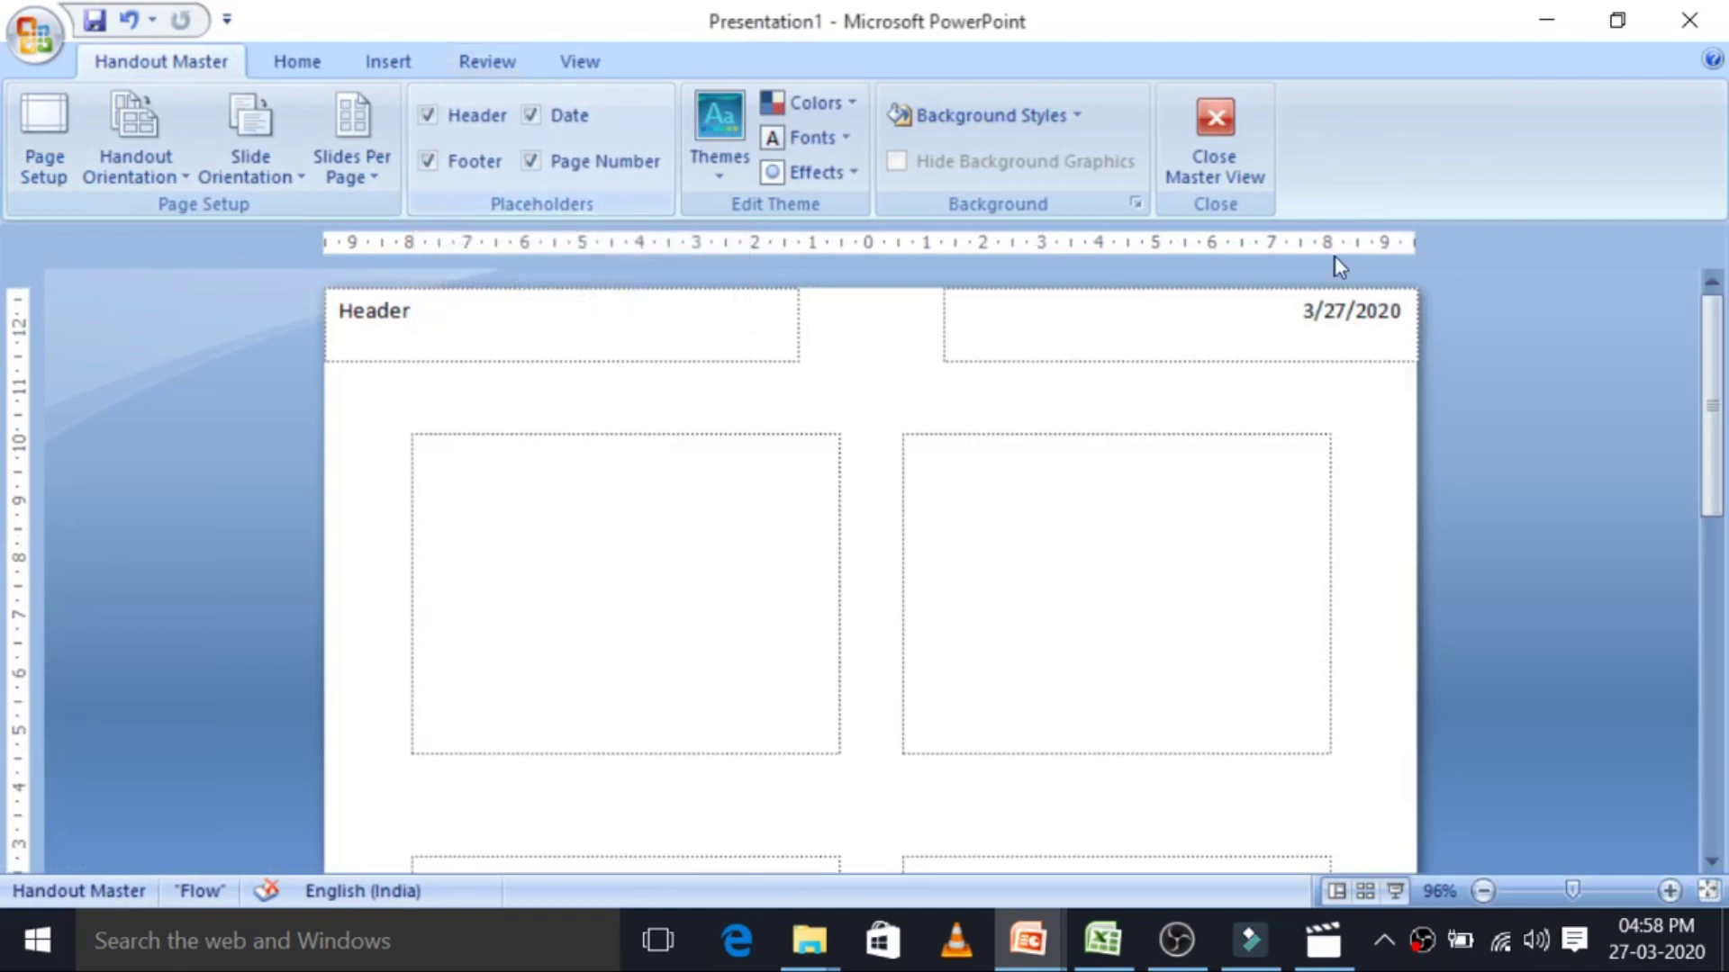
left_click_drag(1718, 356, 1721, 468)
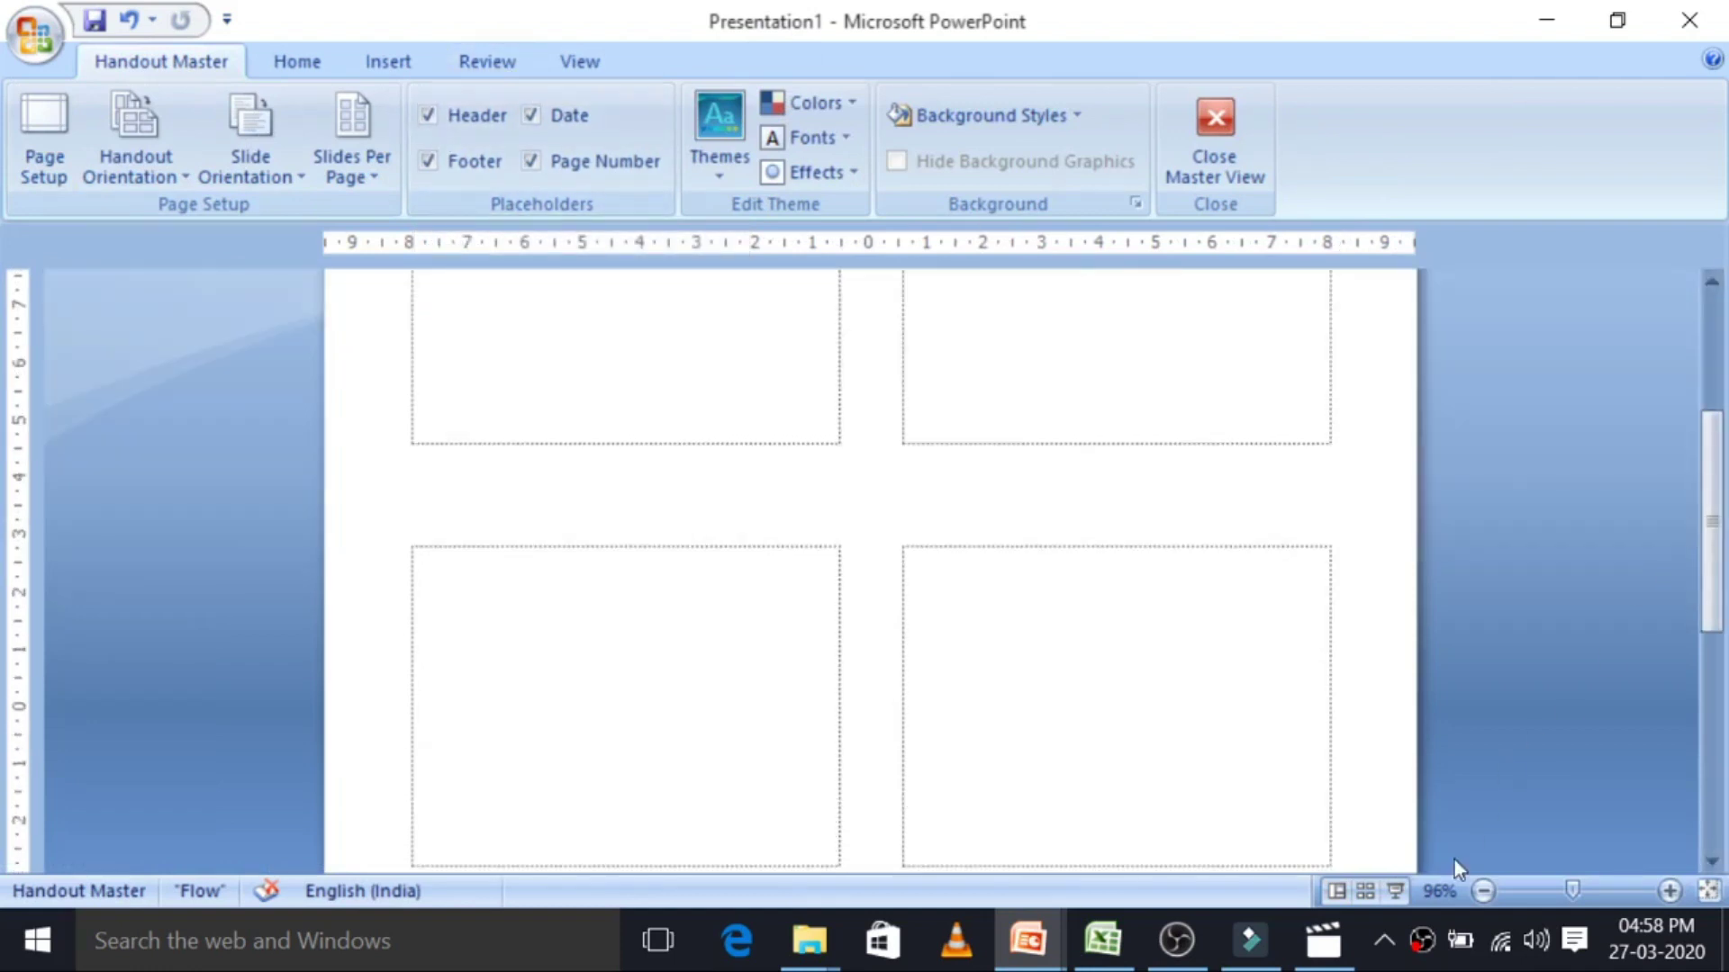
left_click(1483, 891)
left_click(1483, 892)
left_click(1483, 891)
left_click(1483, 892)
left_click(1483, 892)
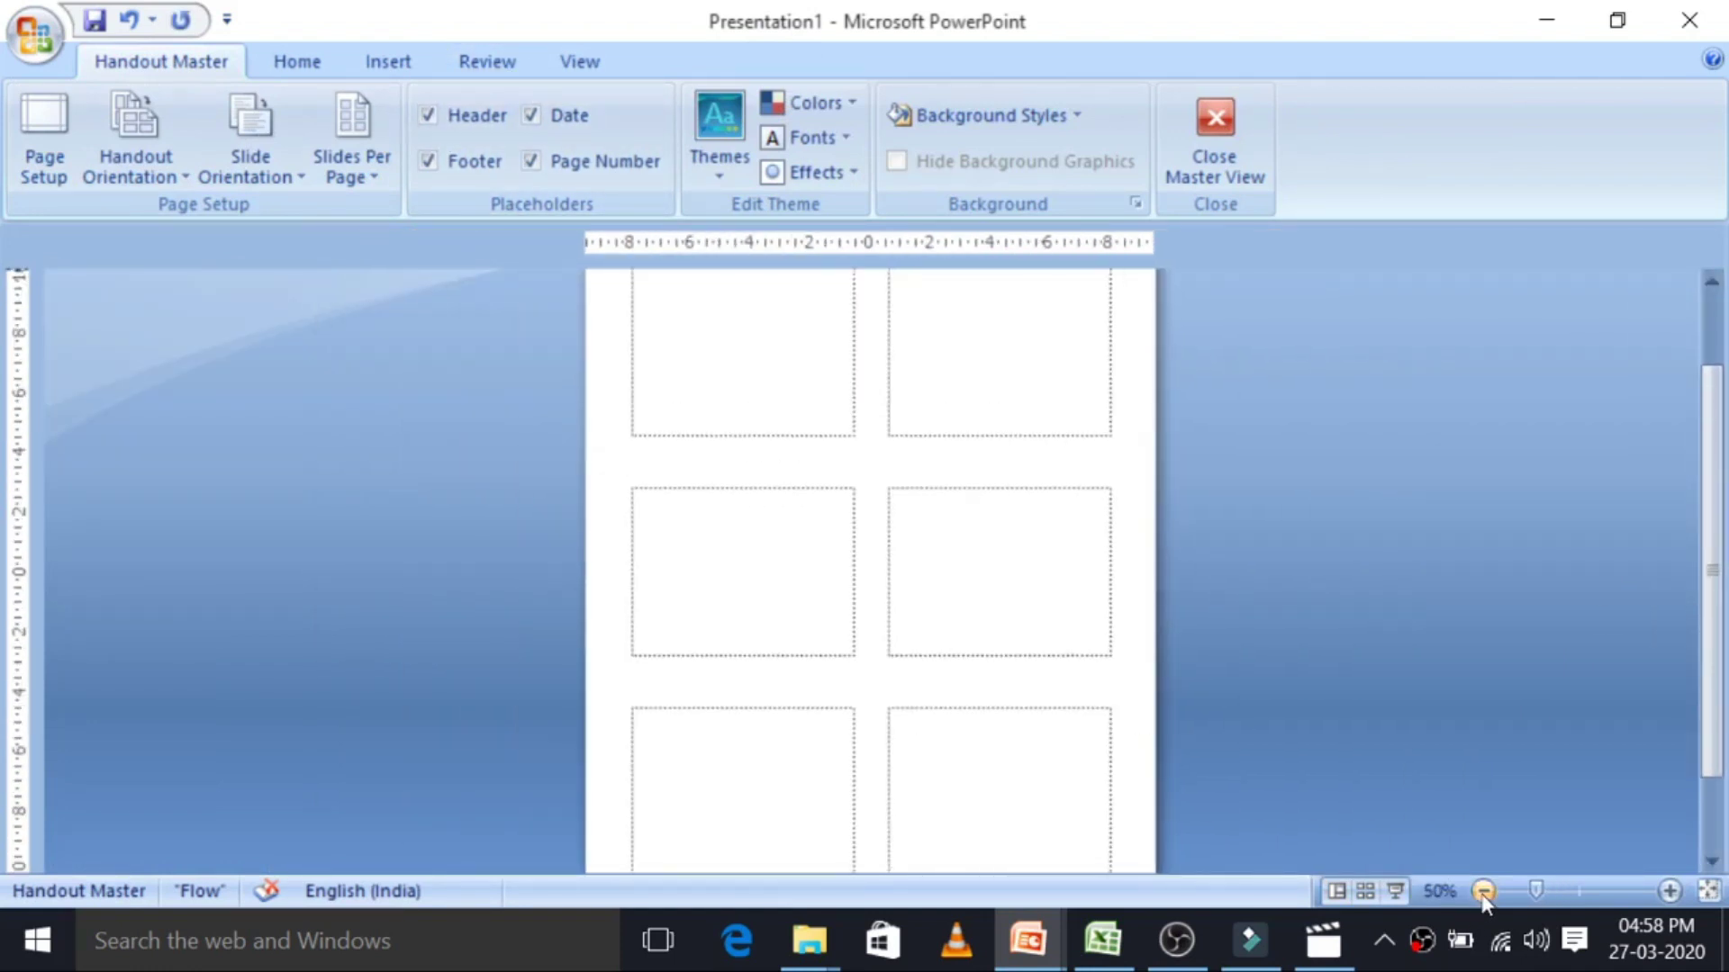
left_click(1483, 891)
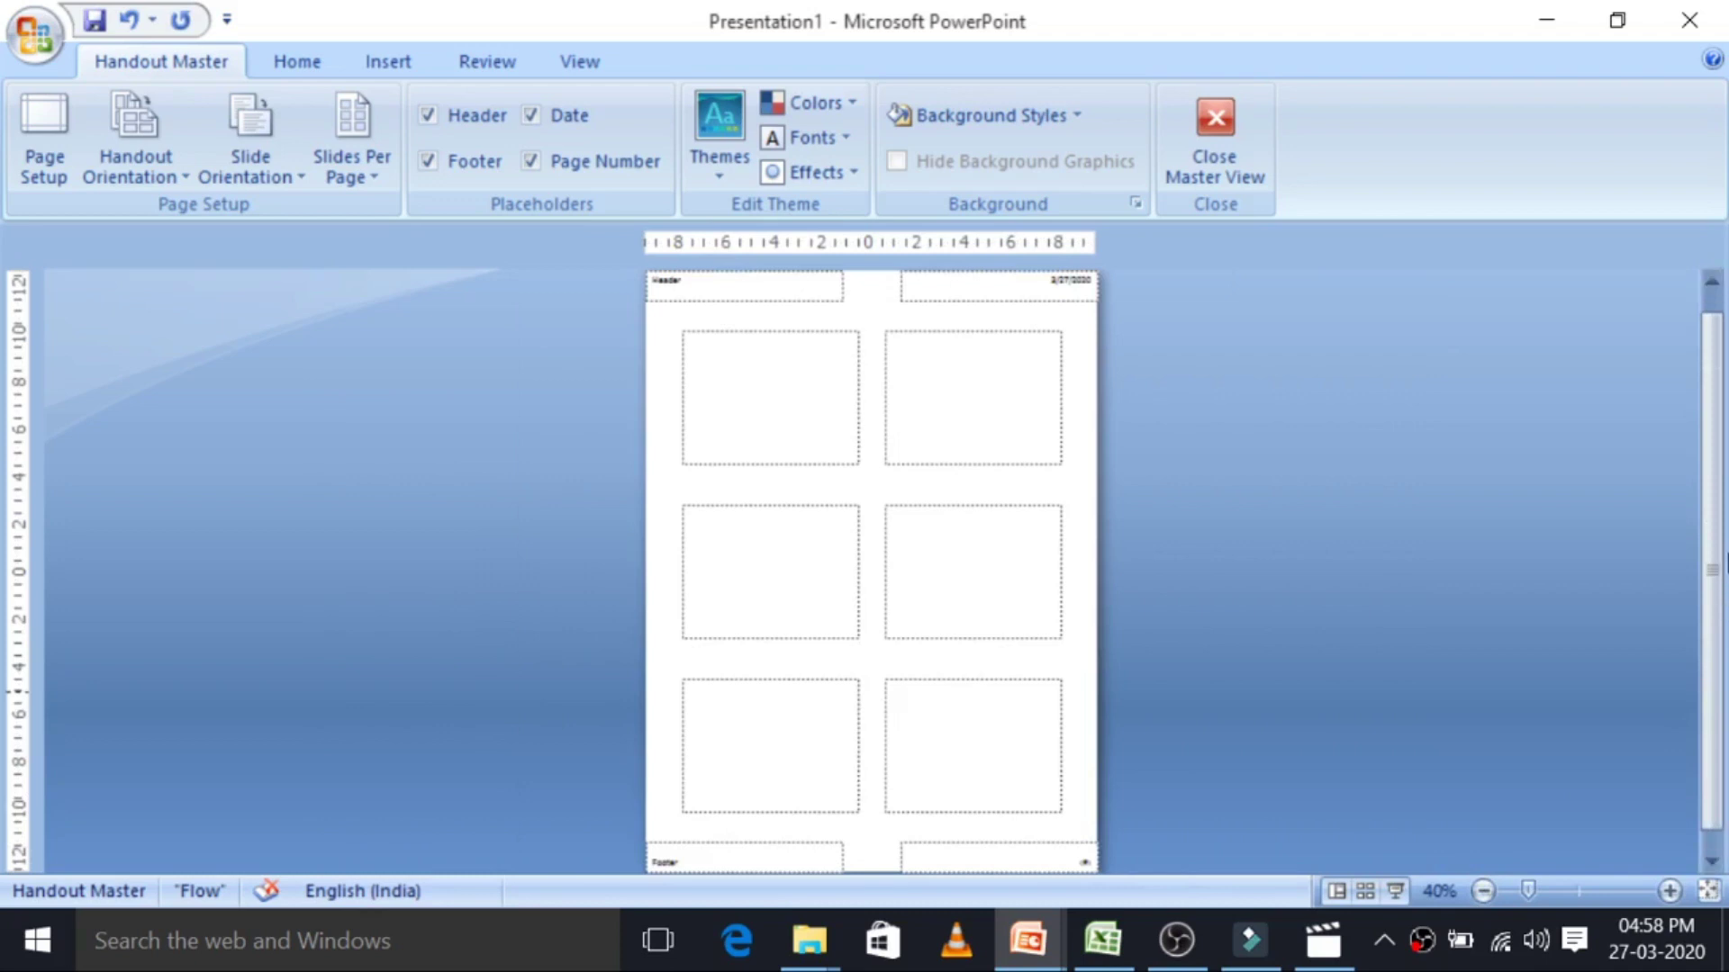
left_click_drag(1710, 569, 1710, 590)
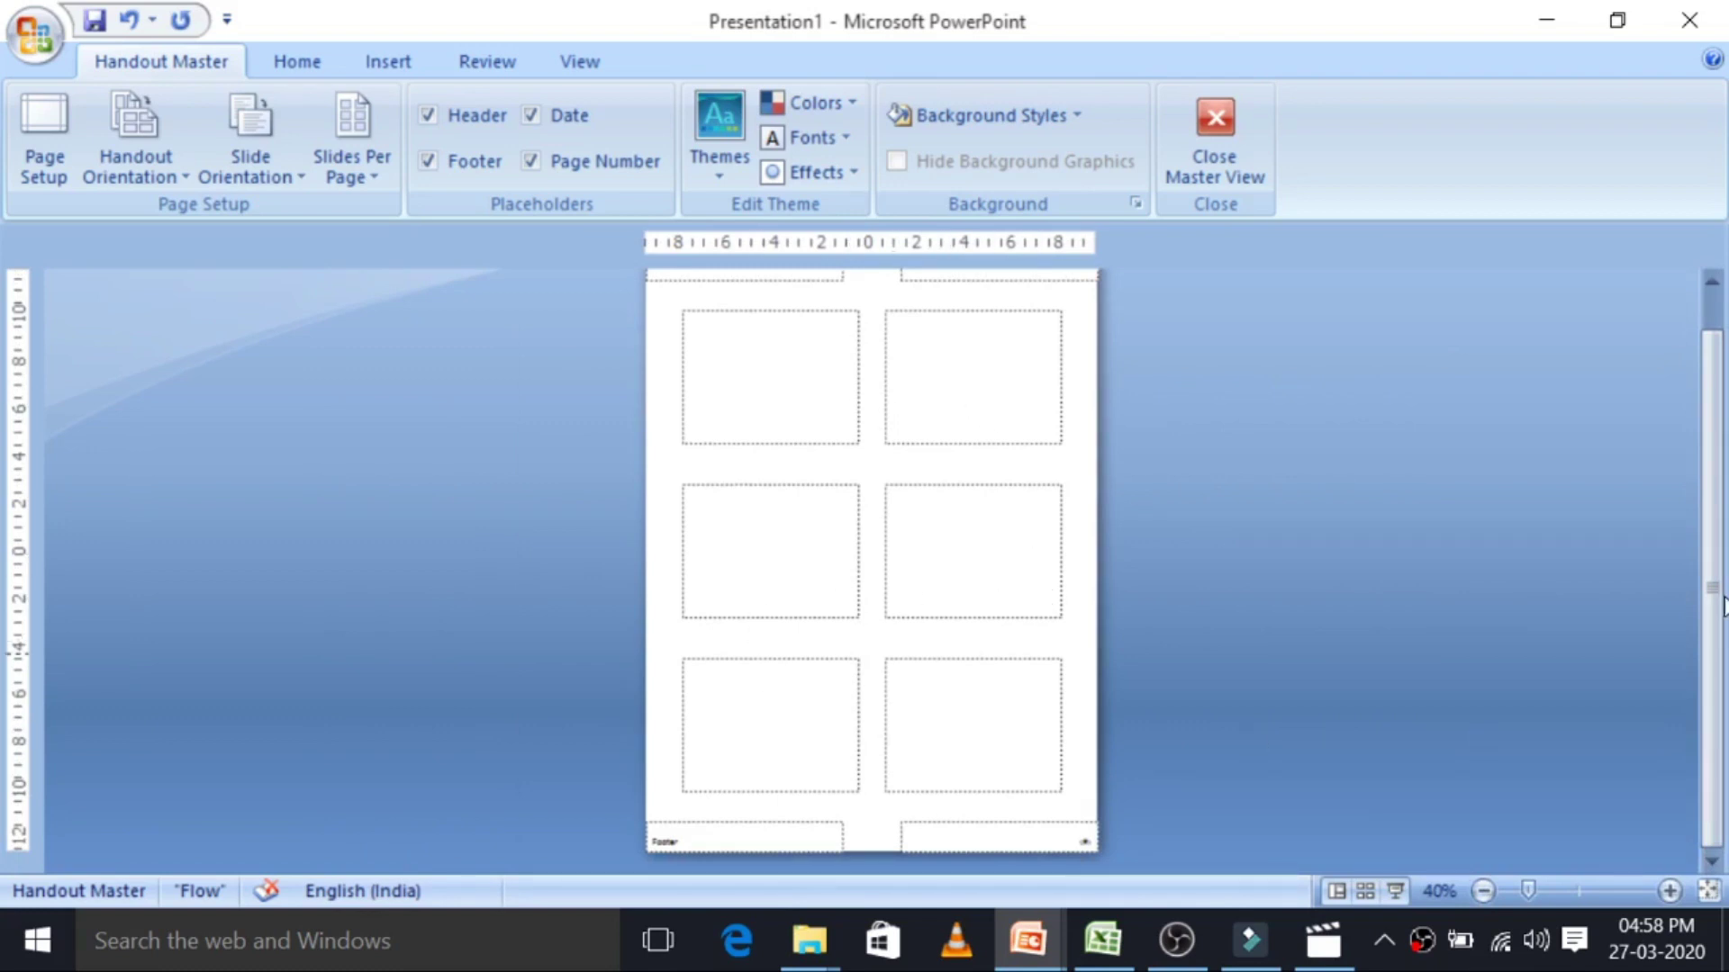
left_click_drag(1716, 478, 1718, 443)
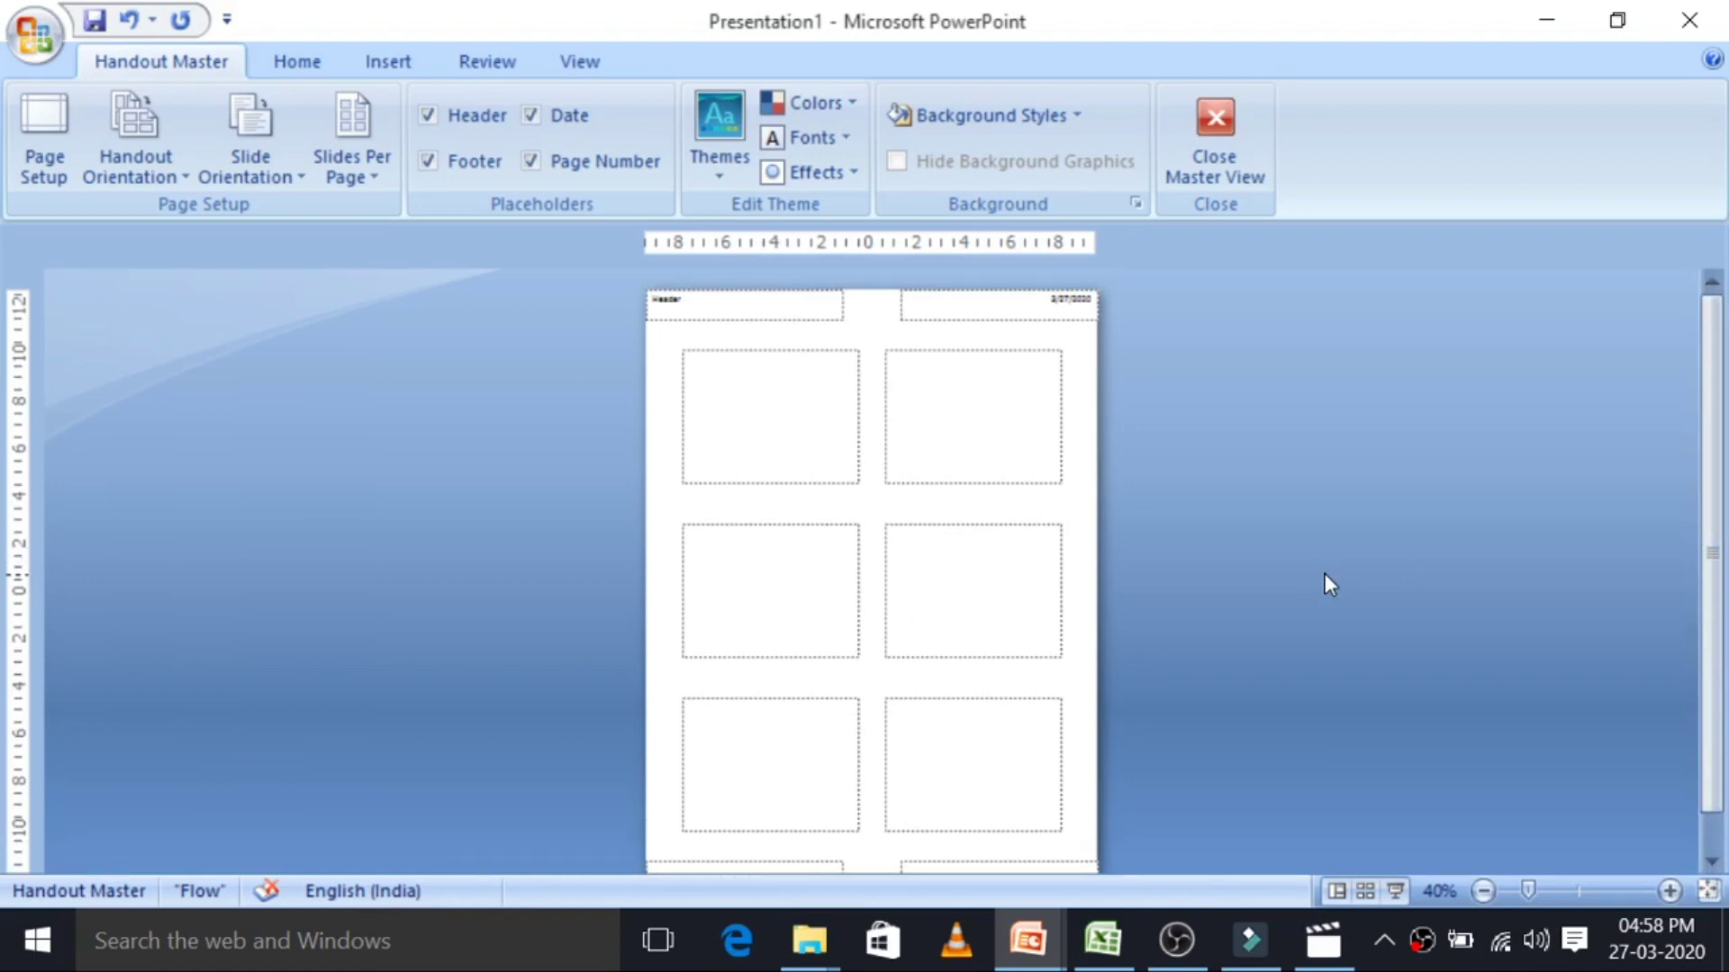
Zoom back in to 89% and open Page Setup showing On-screen Show (4:3).
left_click(1574, 891)
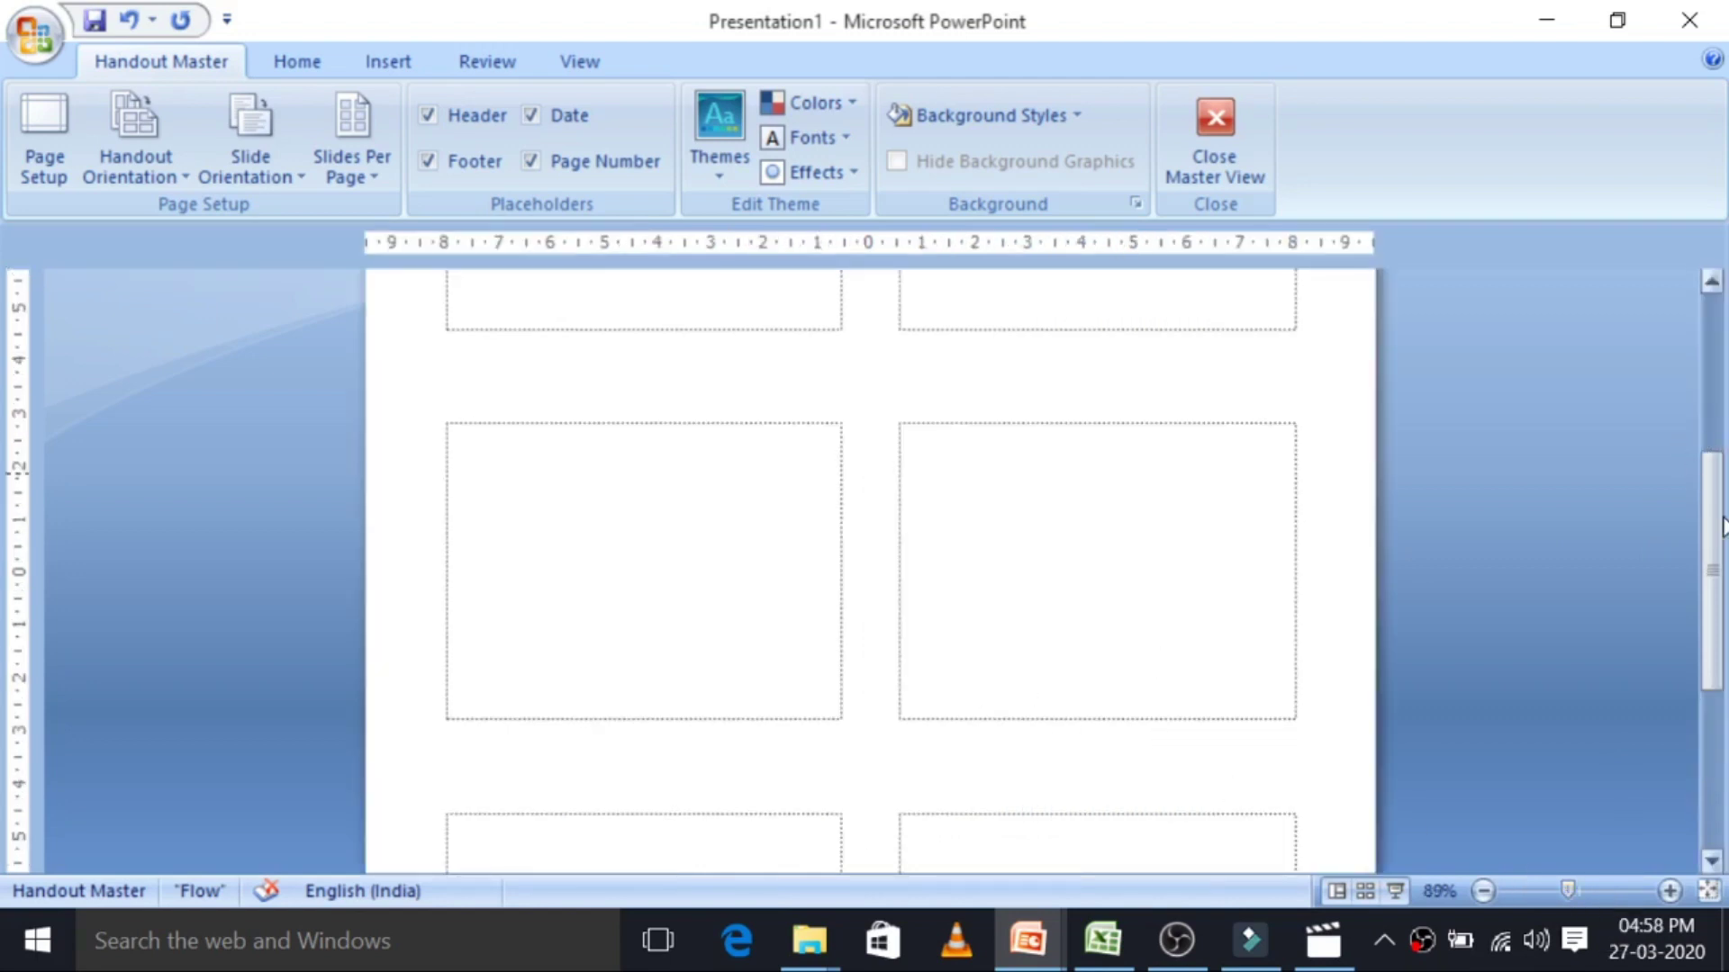
left_click(1719, 398)
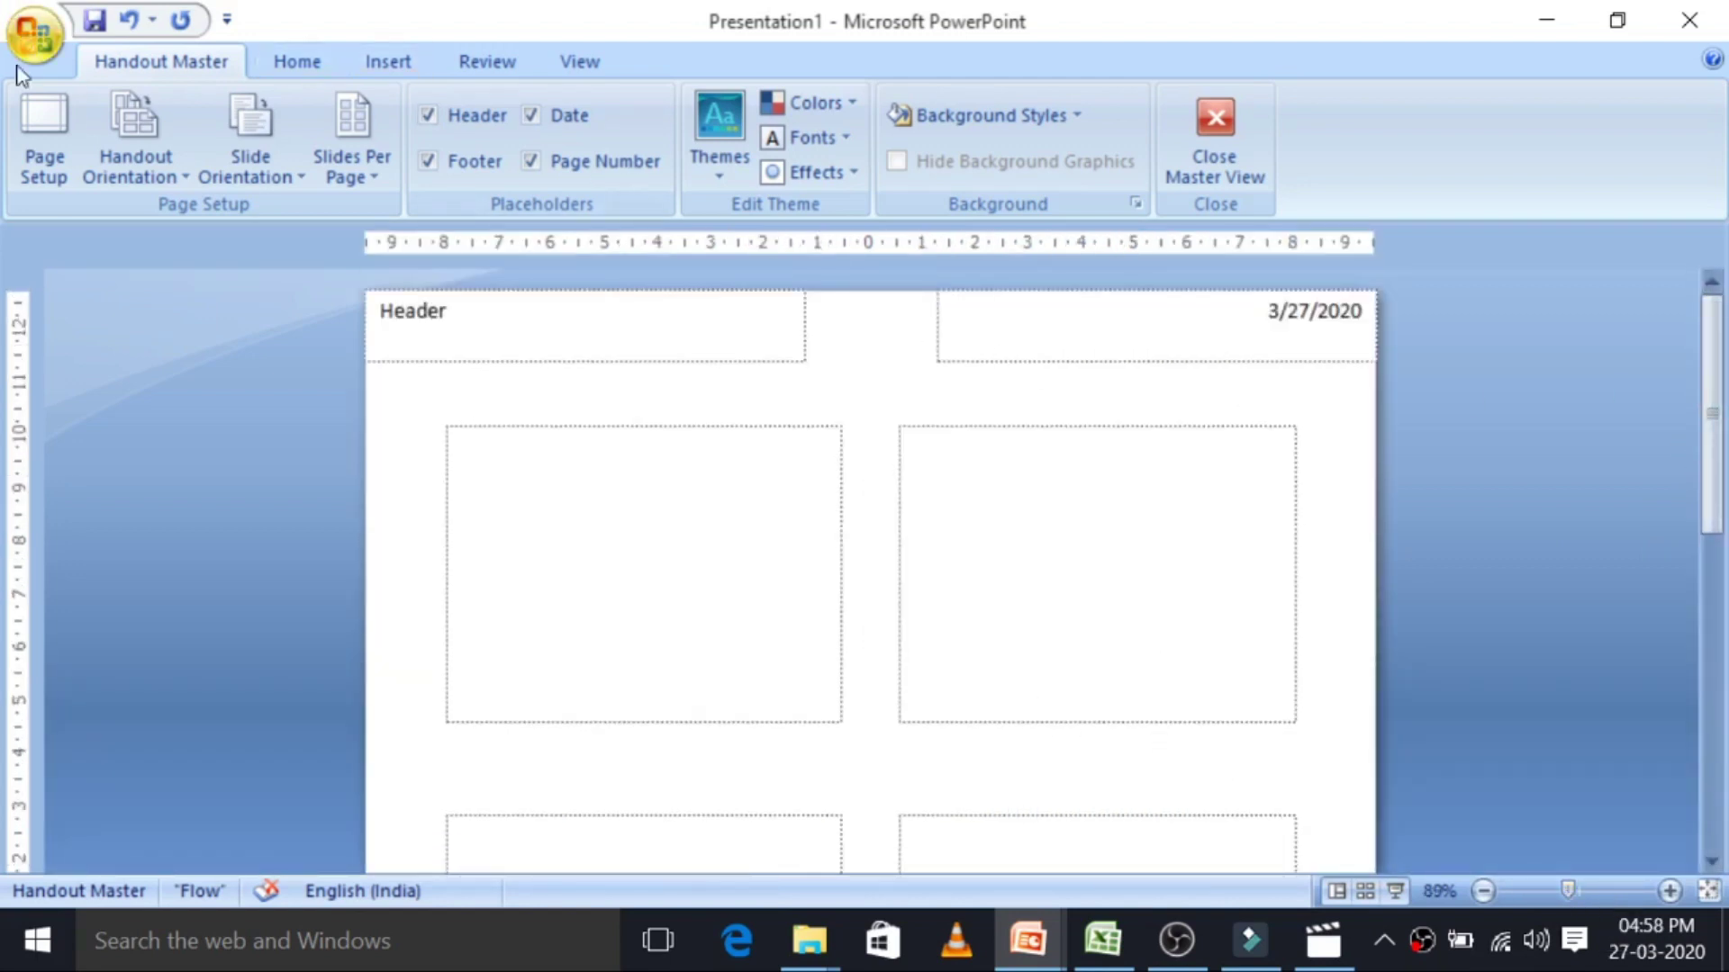
left_click(45, 155)
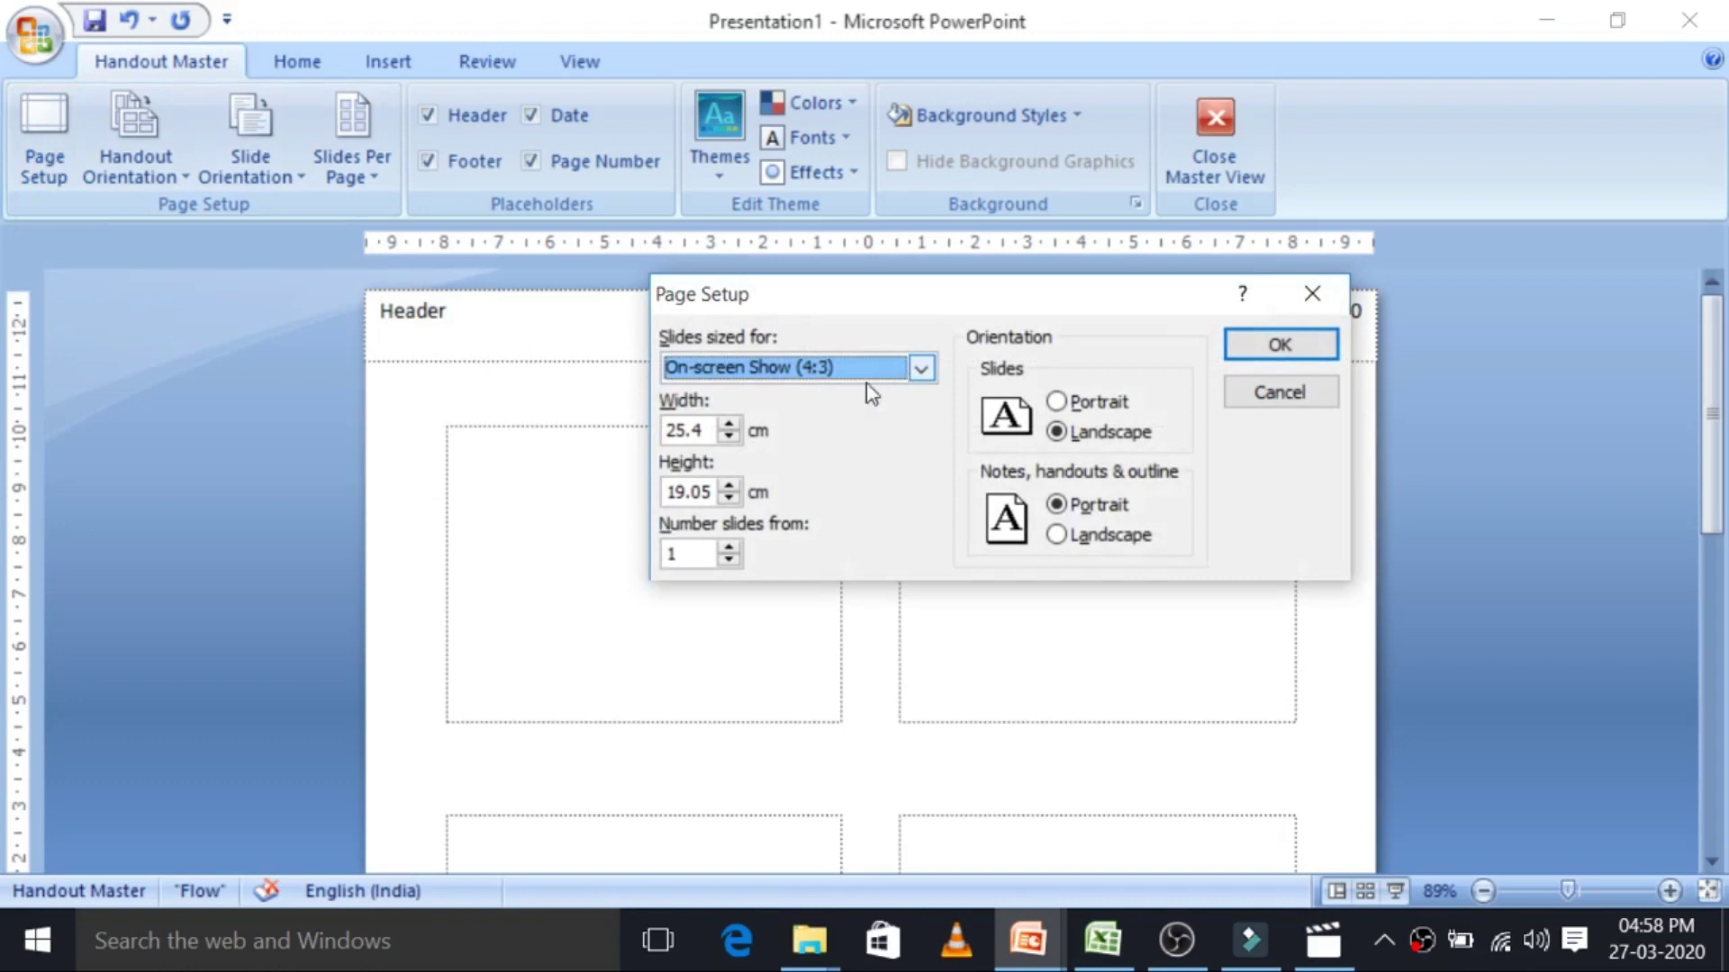
Review the slide size presets, keeping On-screen Show (4:3), and close Page Setup unchanged.
left_click(921, 367)
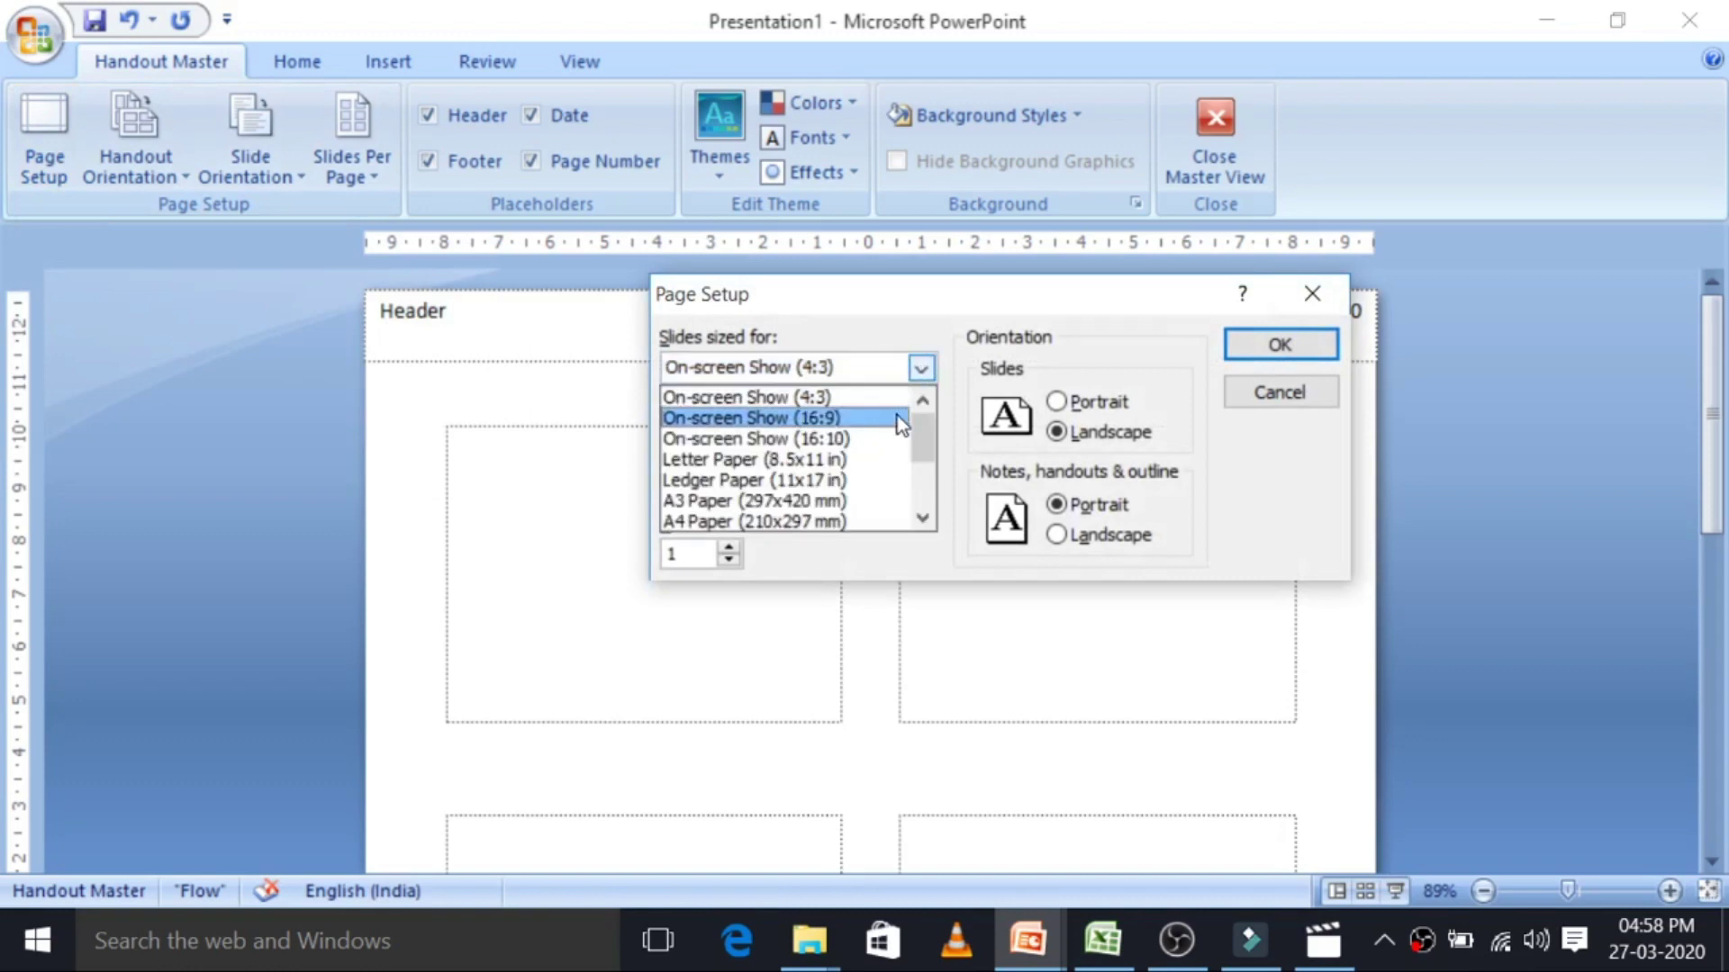
left_click(569, 418)
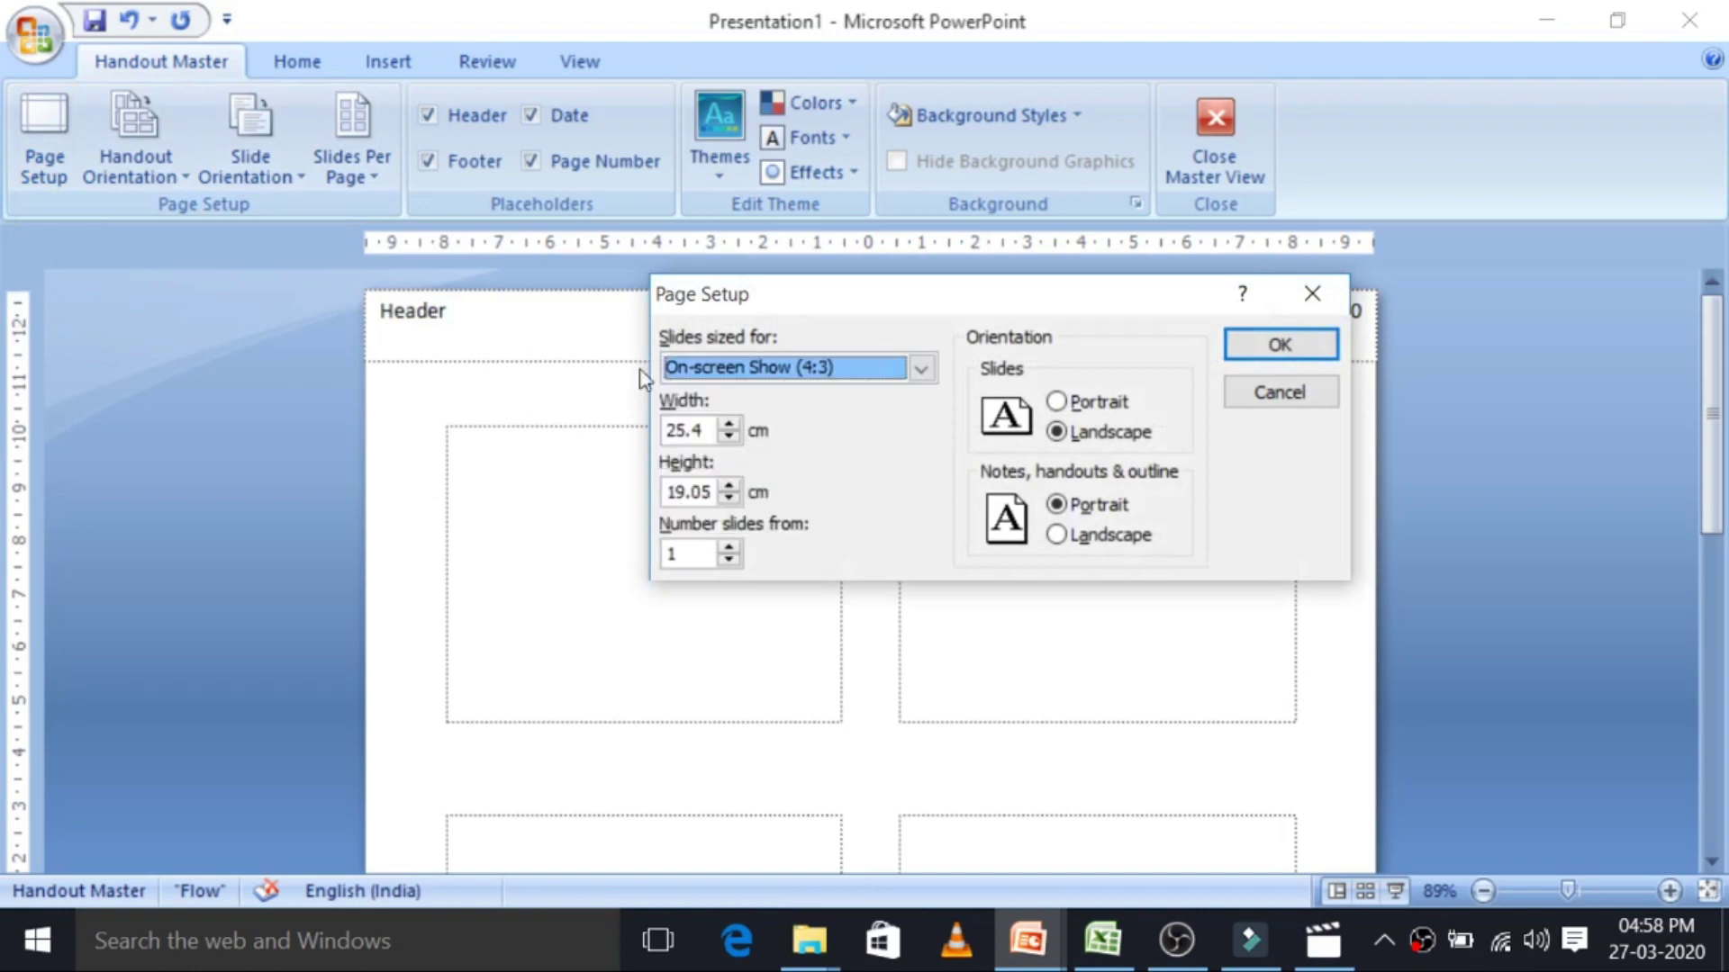
left_click(921, 369)
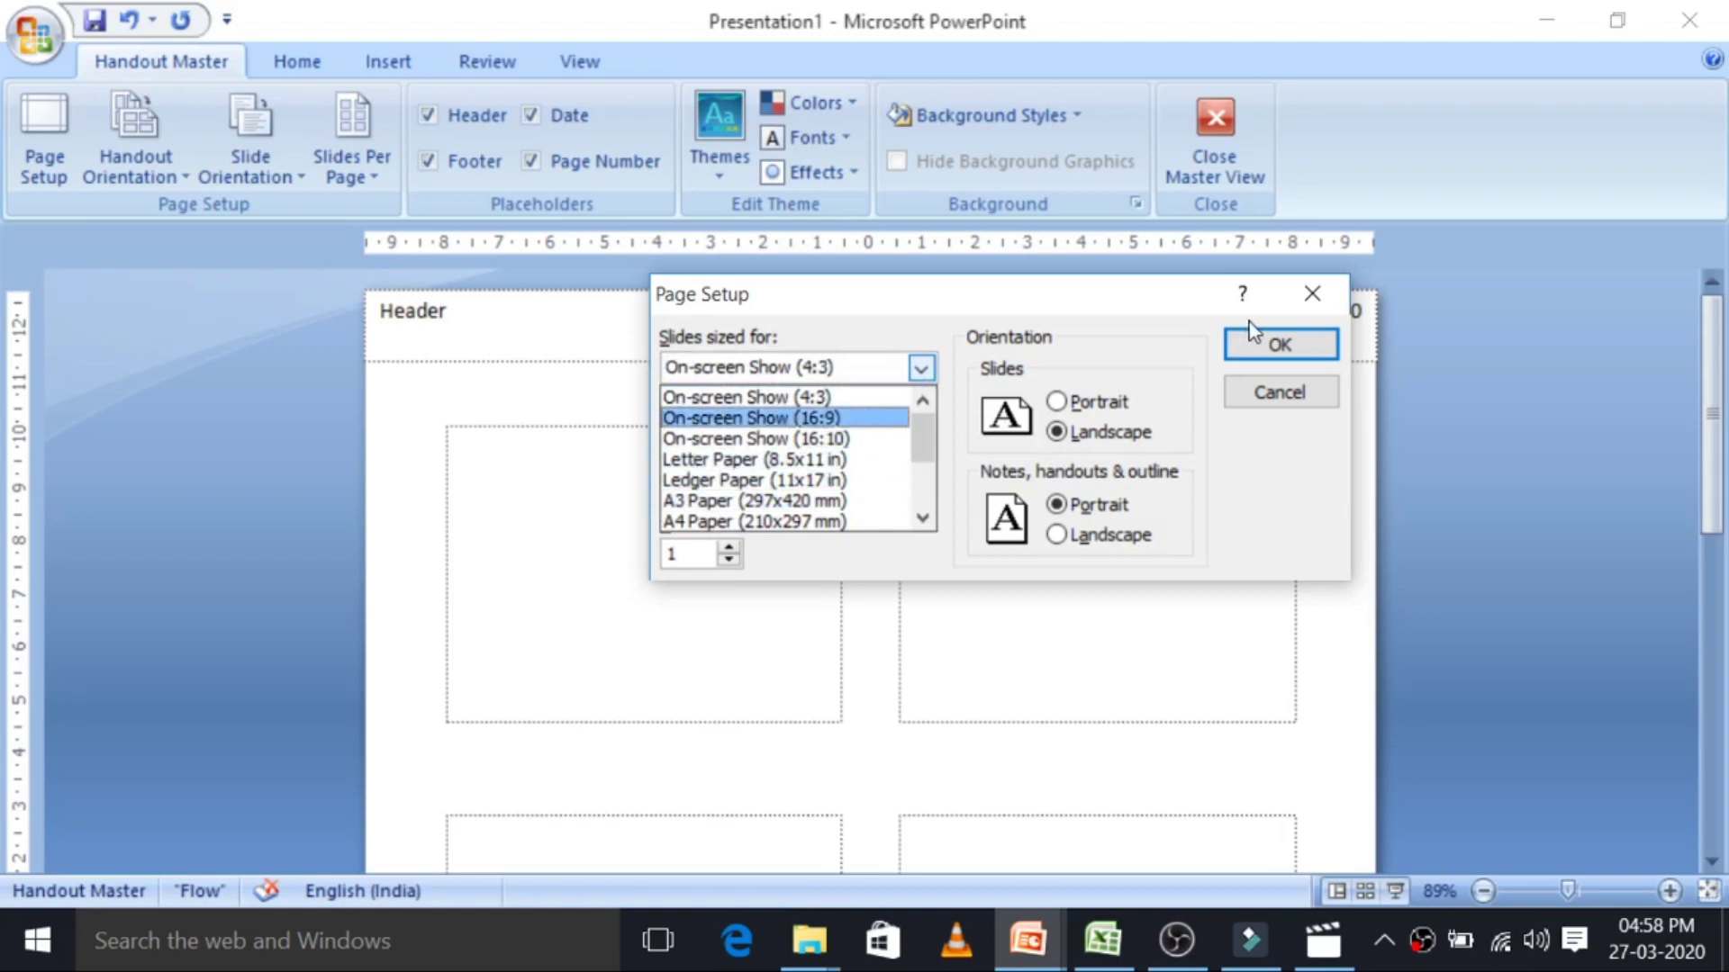
left_click(1315, 285)
left_click(1312, 293)
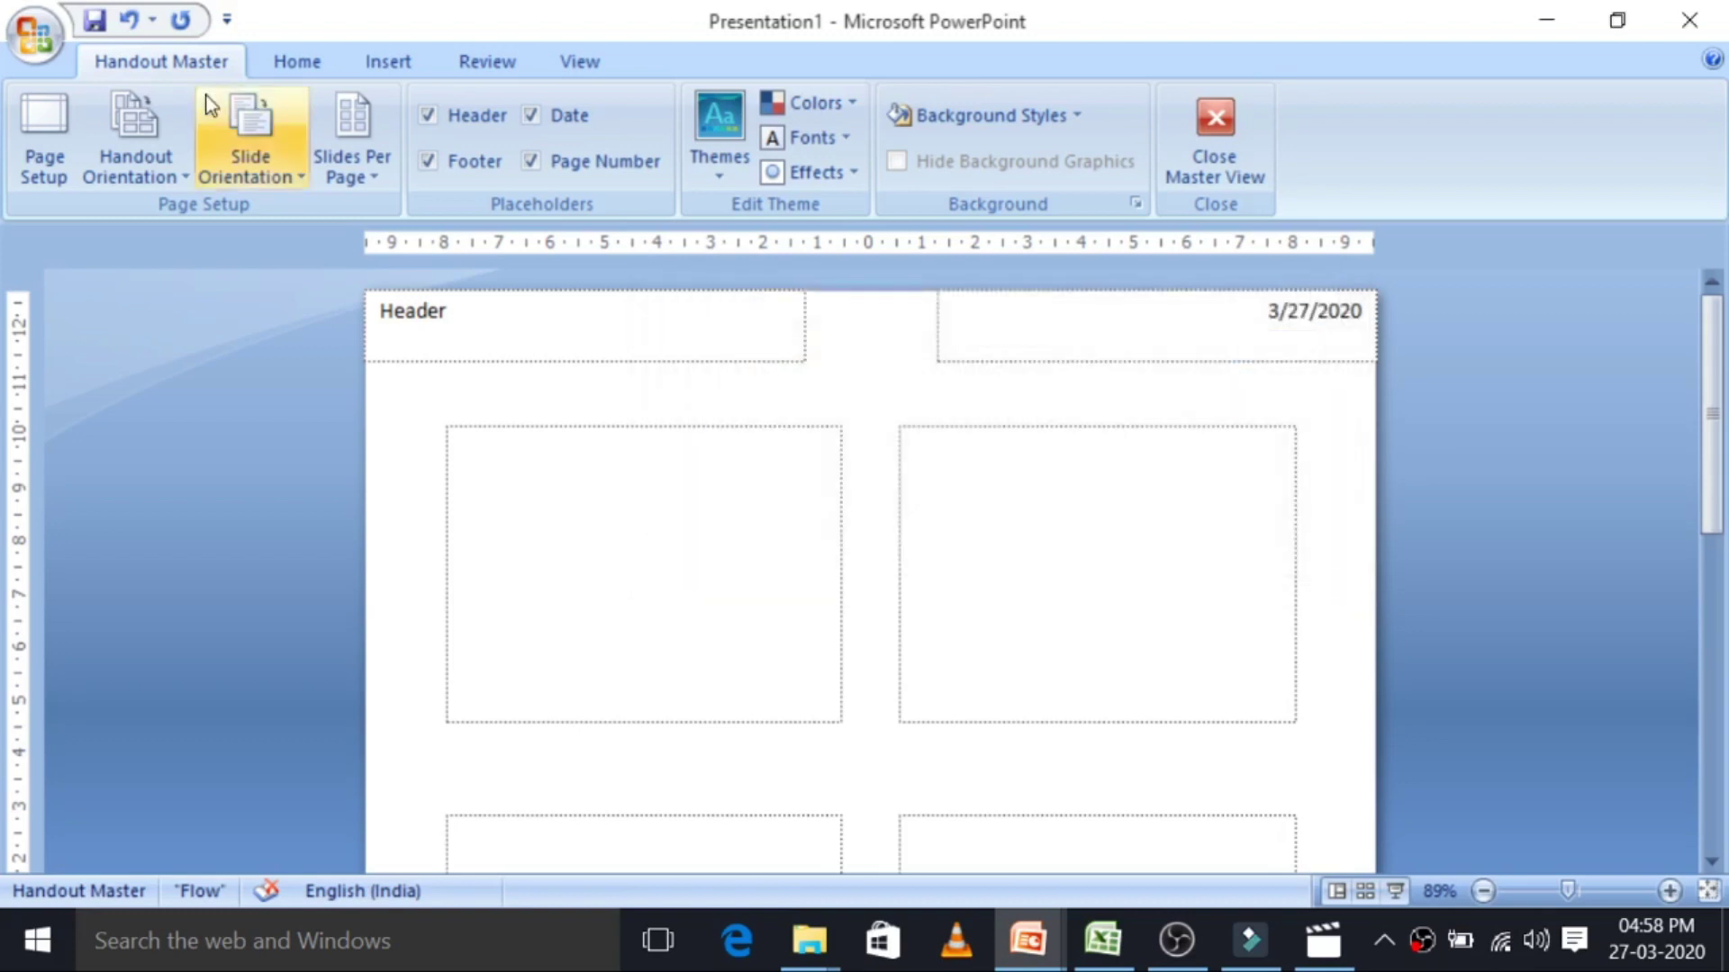
Turn the handout page to landscape and zoom out to see the whole page.
left_click(175, 164)
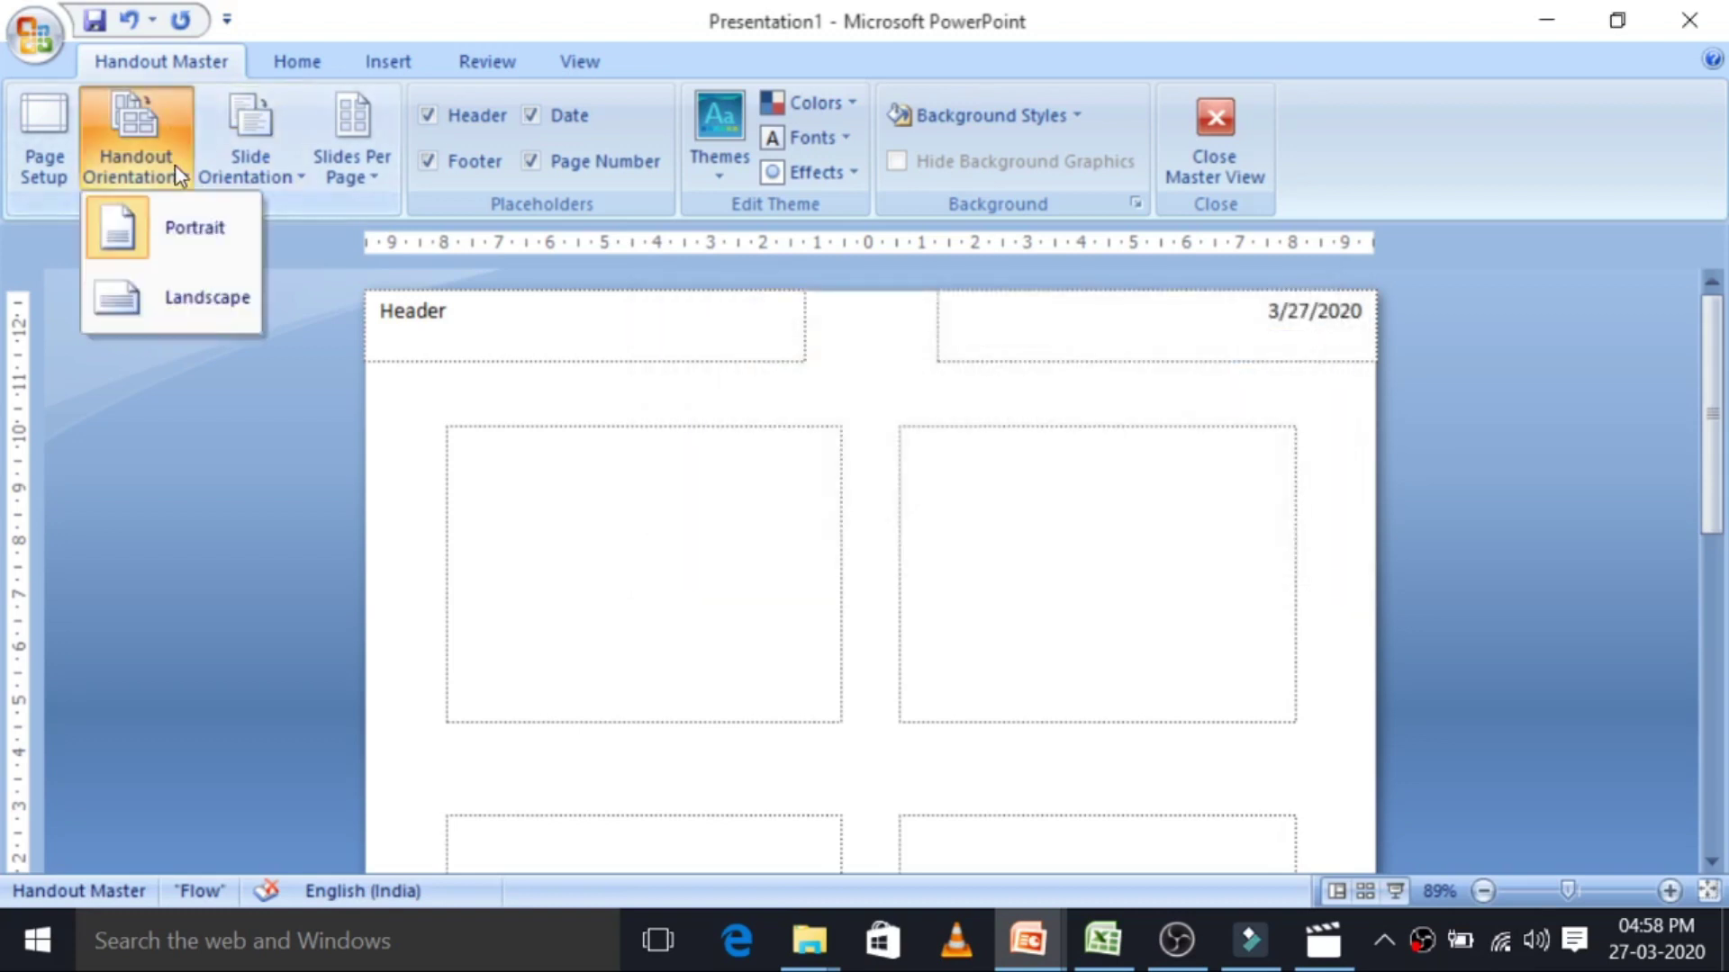
left_click(851, 388)
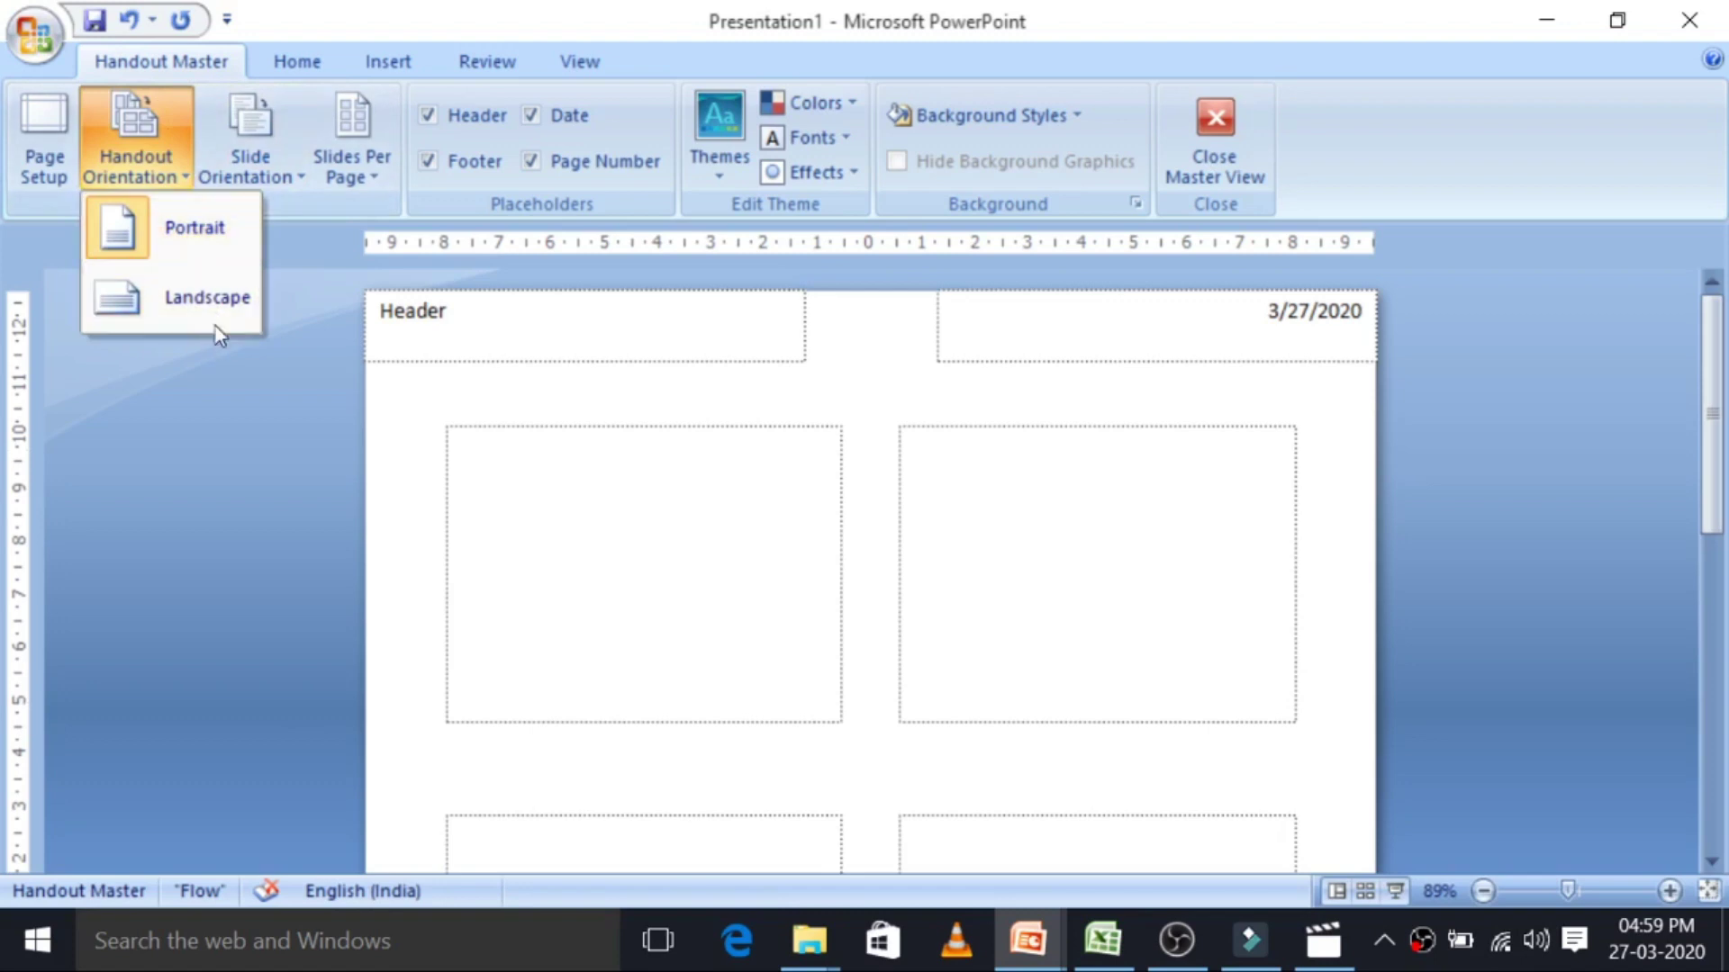
left_click(228, 293)
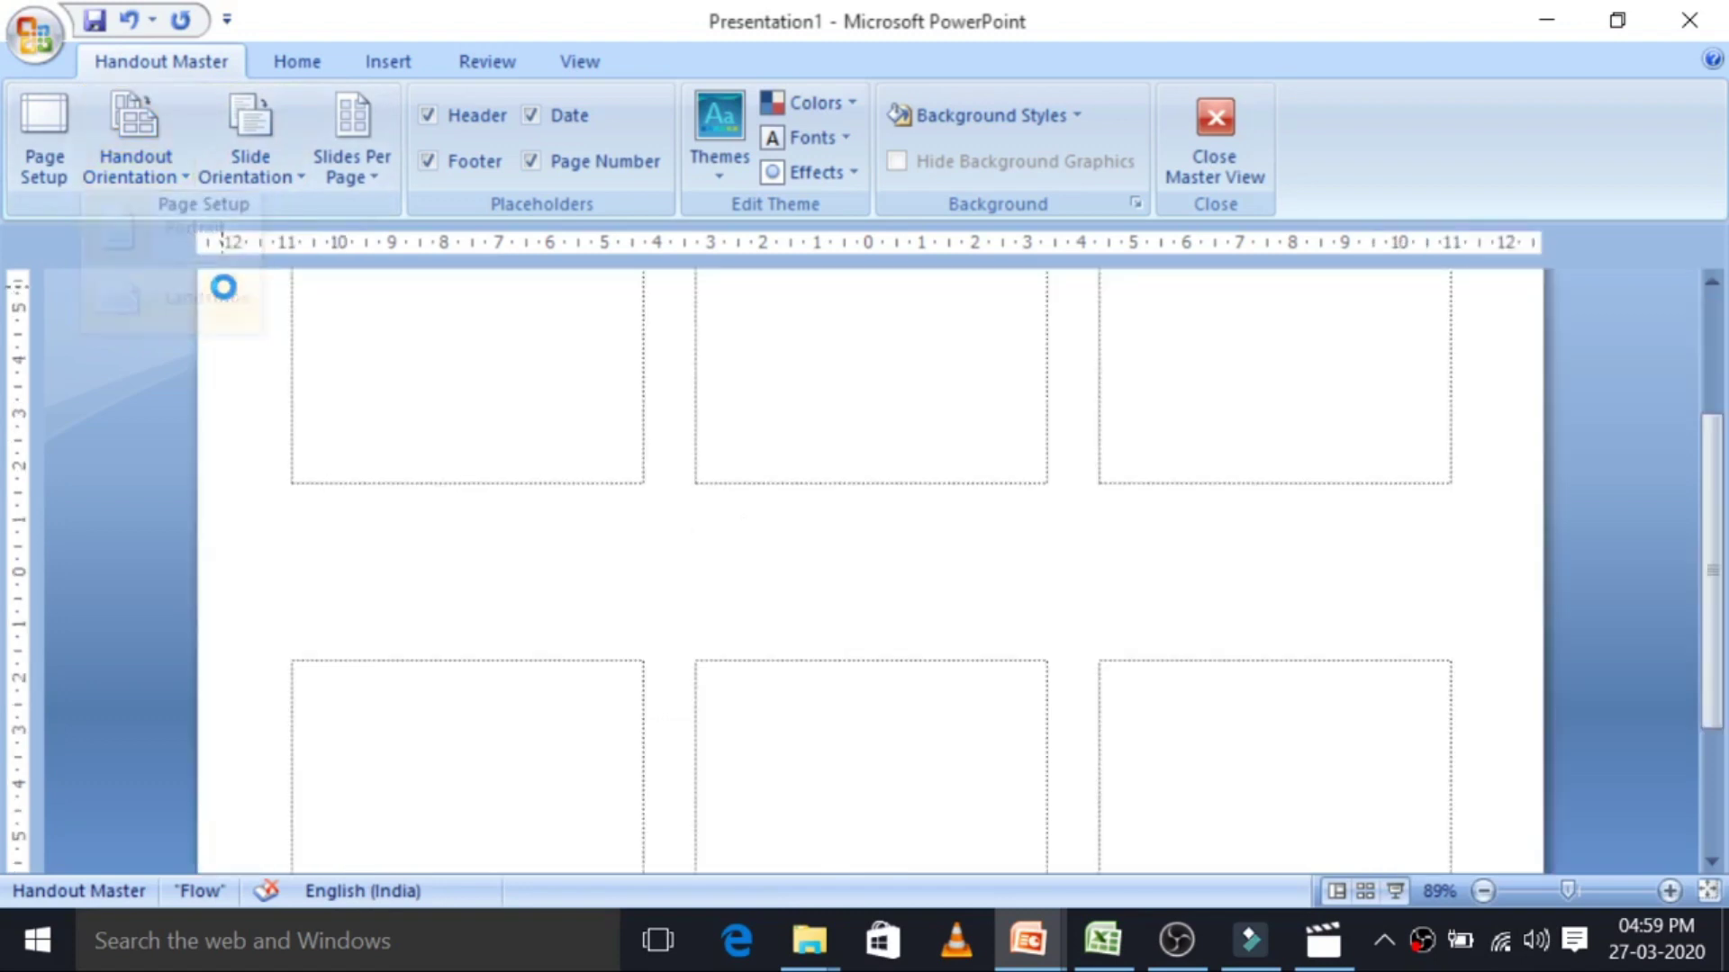
left_click(1484, 891)
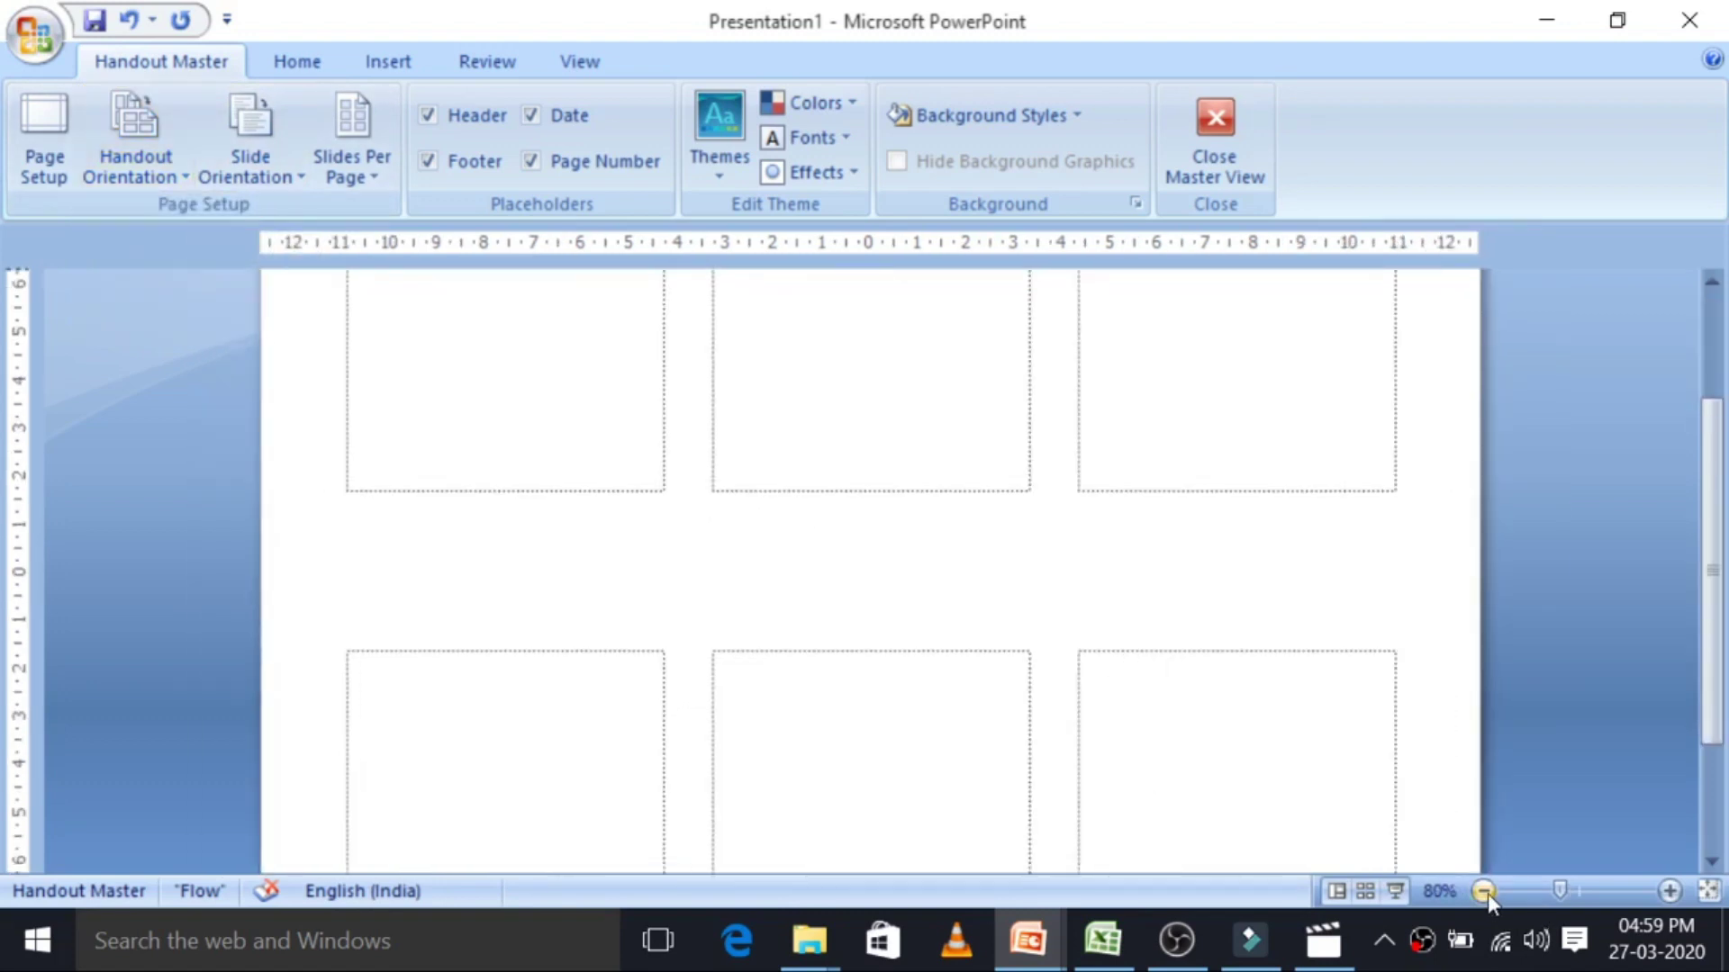
left_click(1484, 892)
left_click(1484, 891)
left_click(1483, 891)
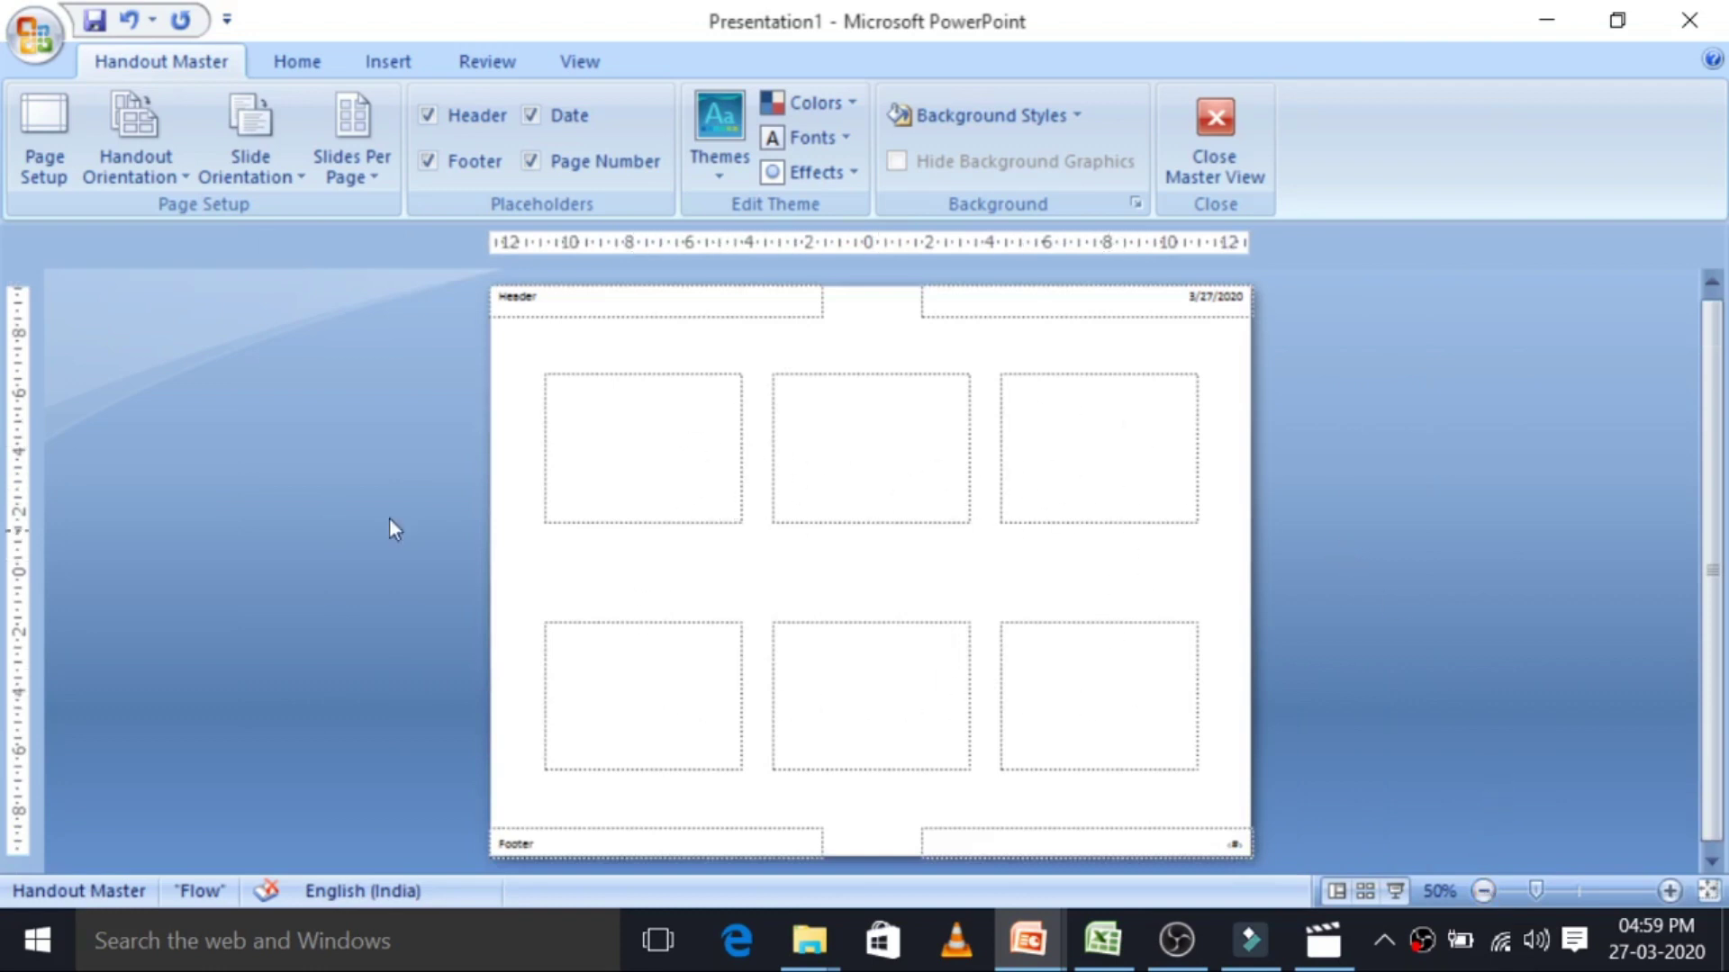
Switch the handout back to portrait and zoom out to 40% to show the whole page.
left_click(176, 177)
left_click(208, 236)
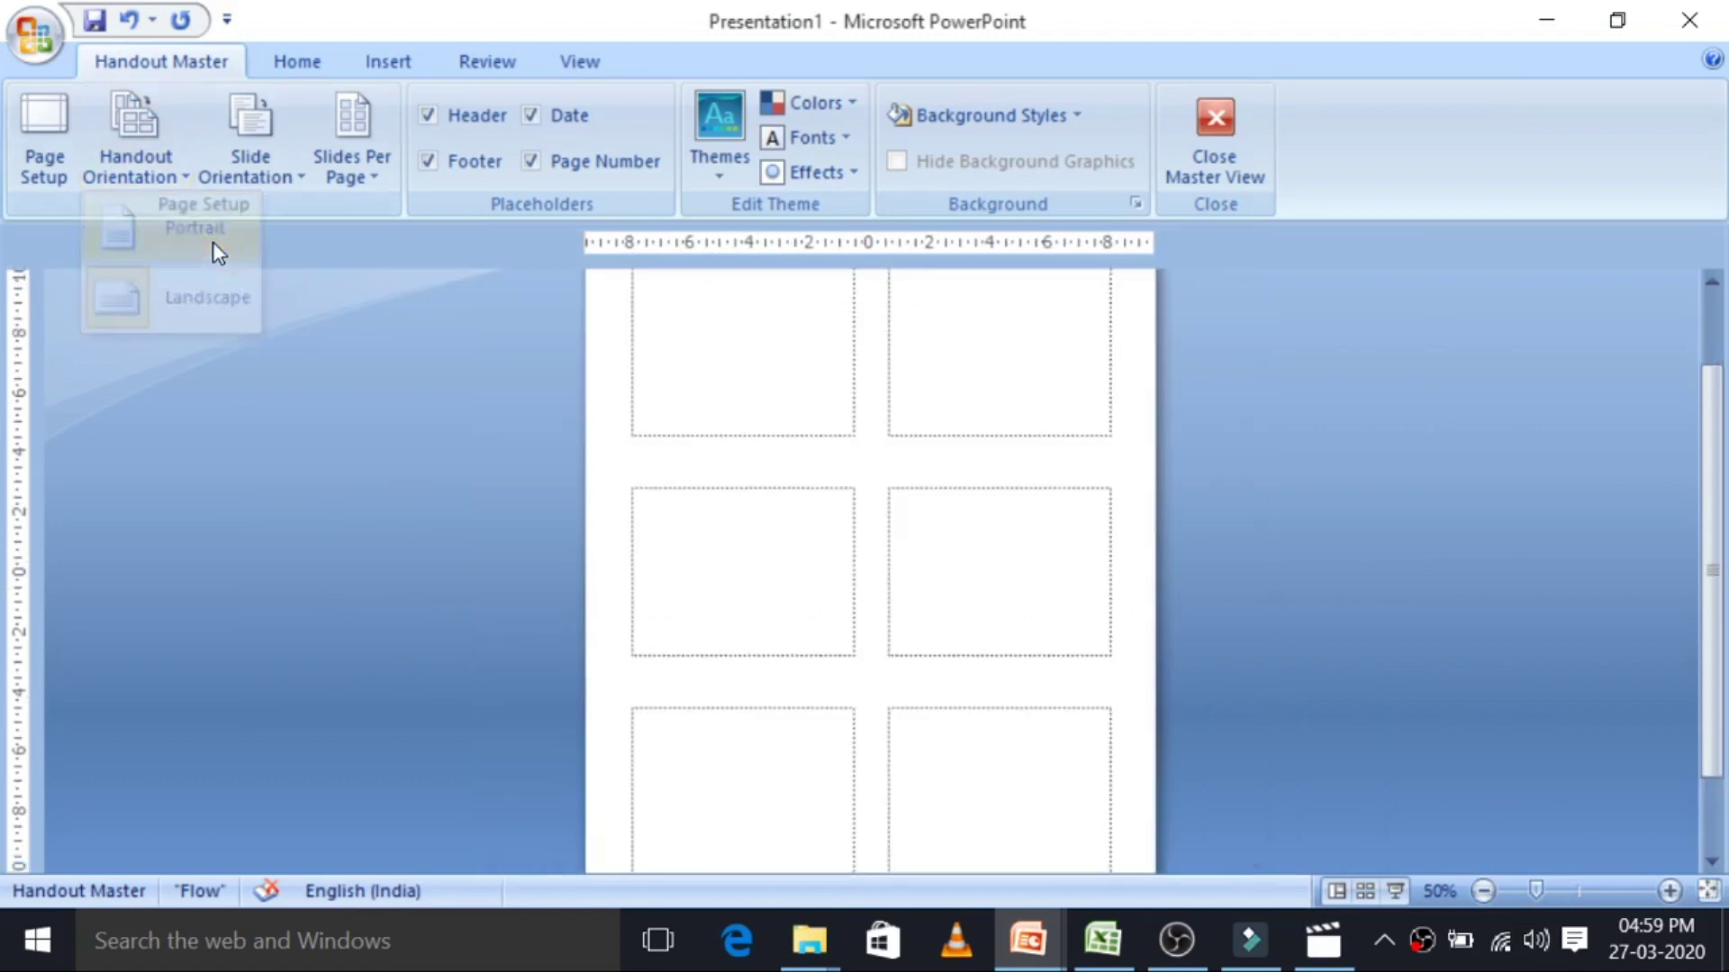
left_click_drag(1714, 572, 1714, 507)
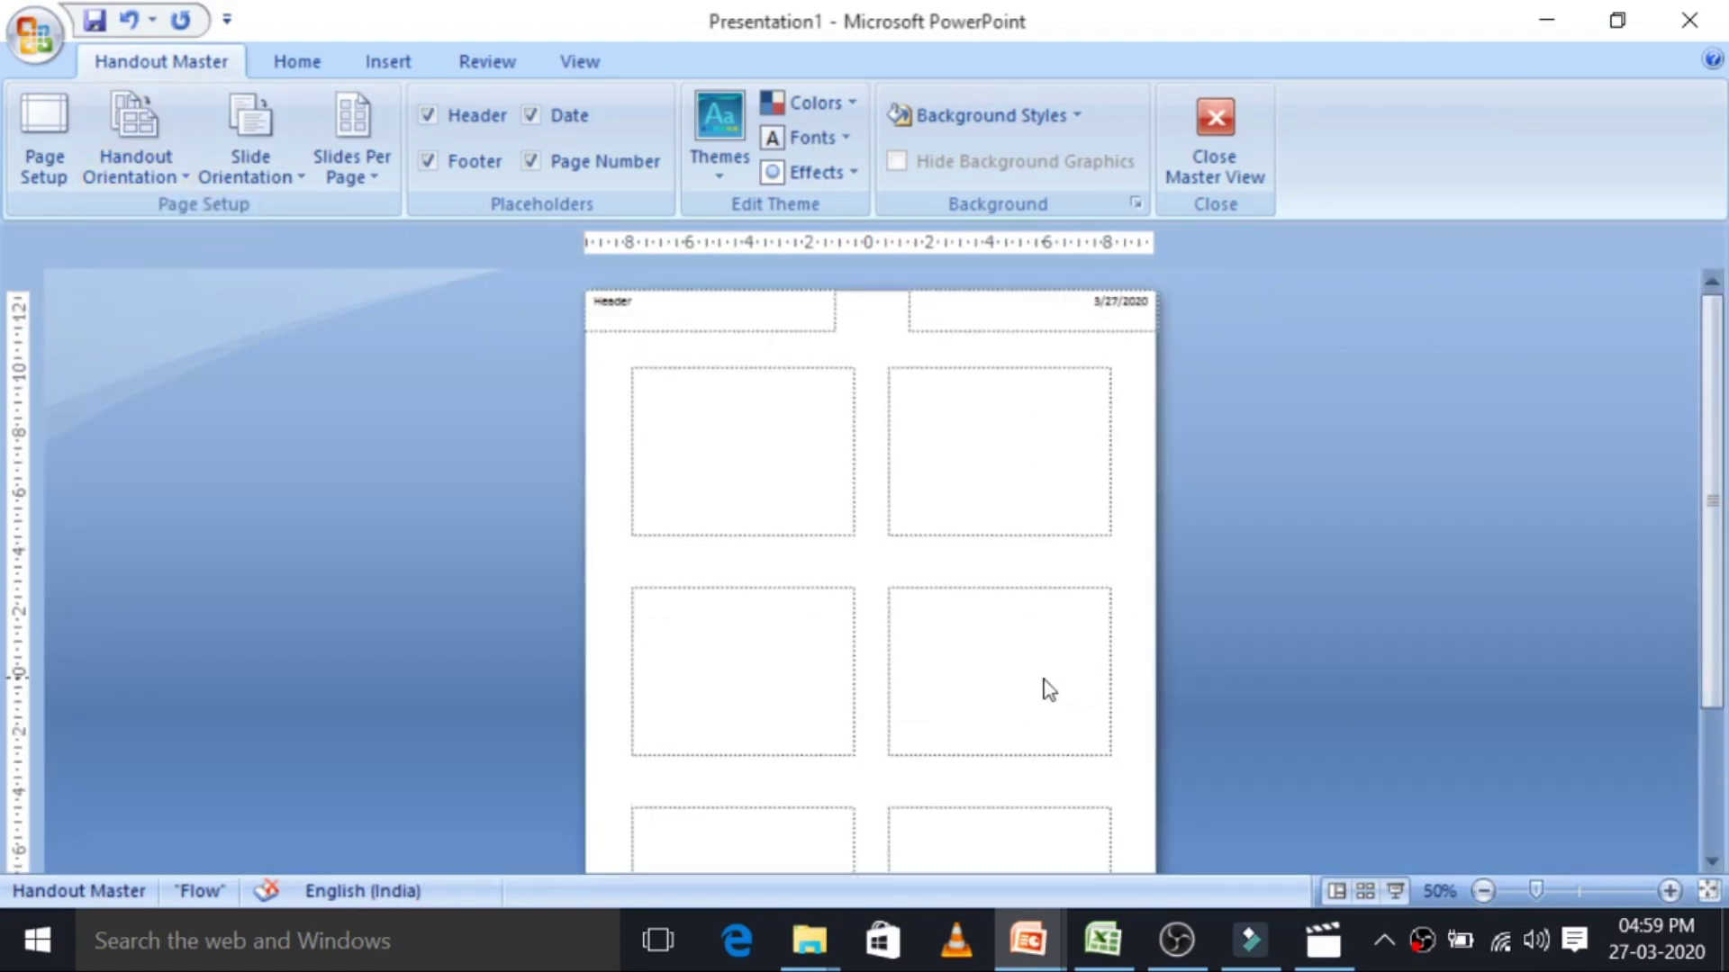
left_click_drag(1720, 430, 1568, 751)
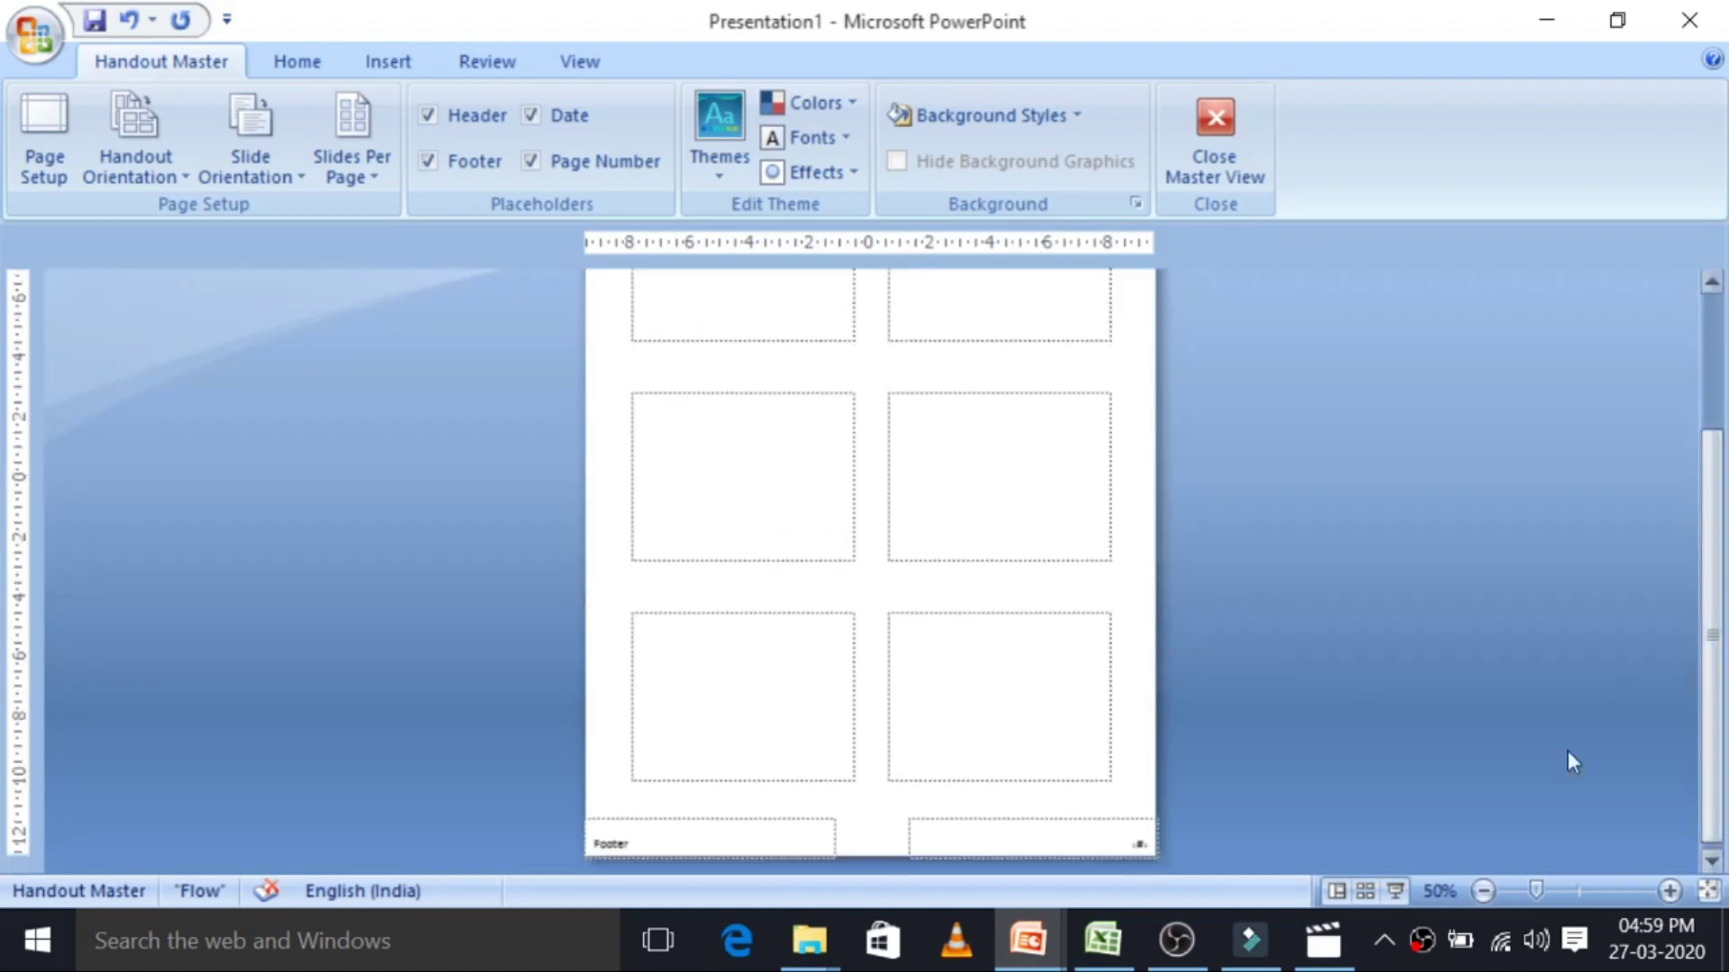
left_click(1481, 892)
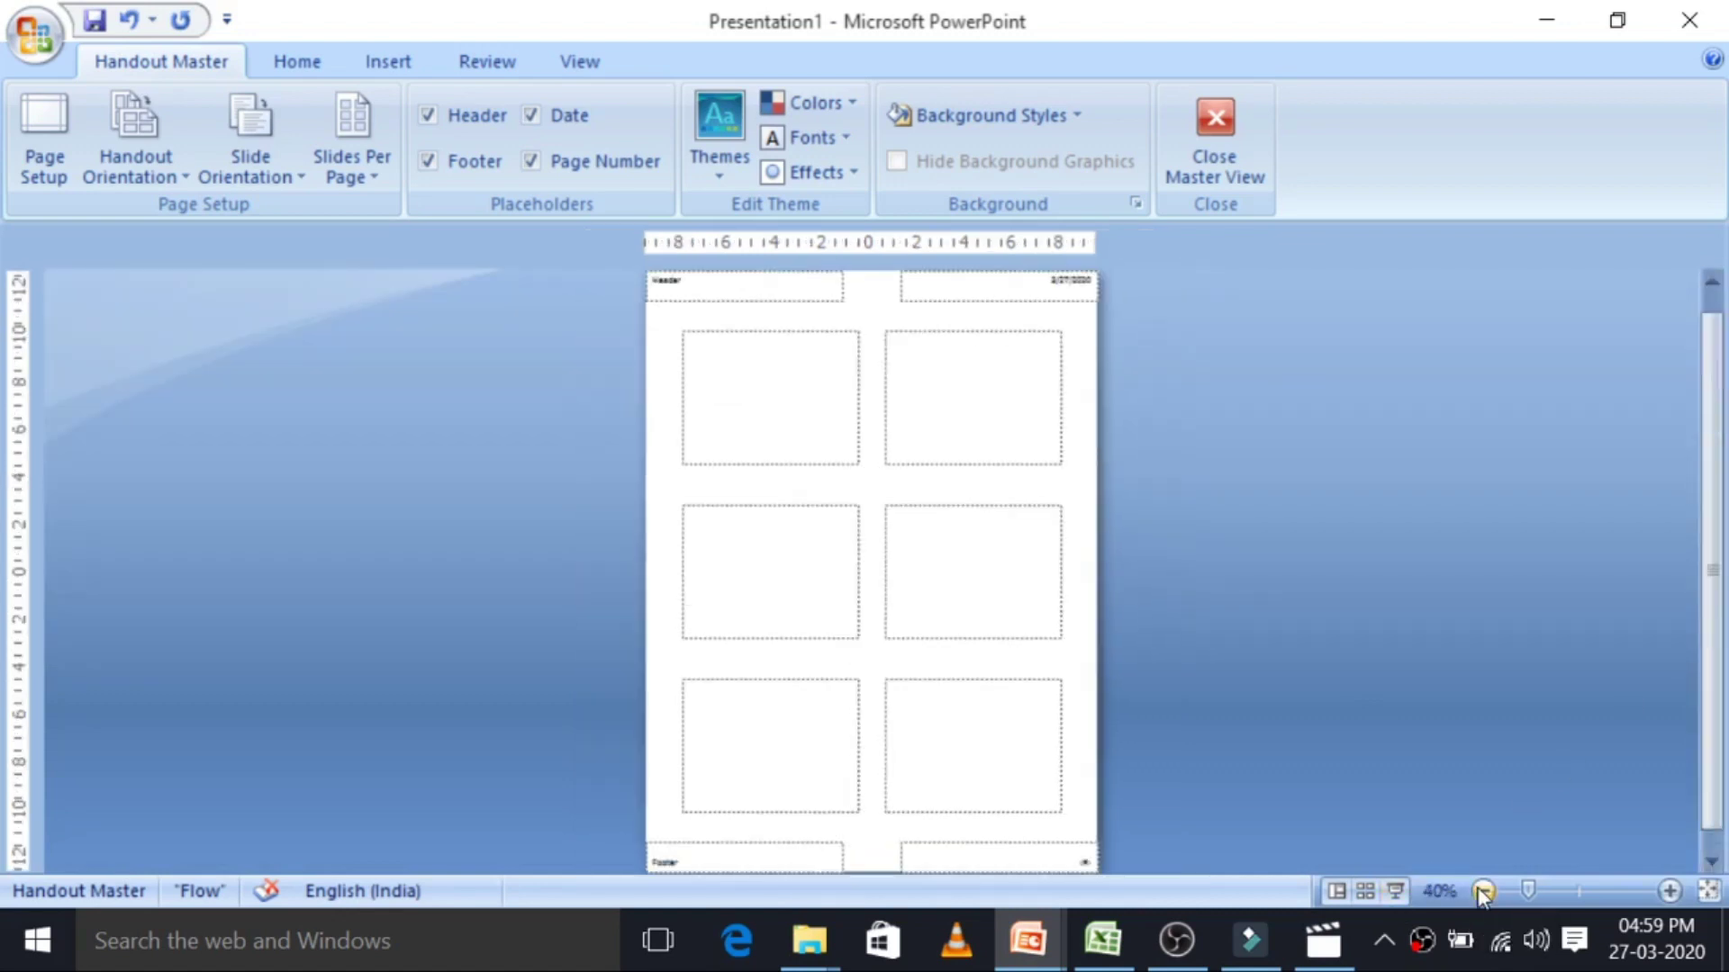
left_click(369, 171)
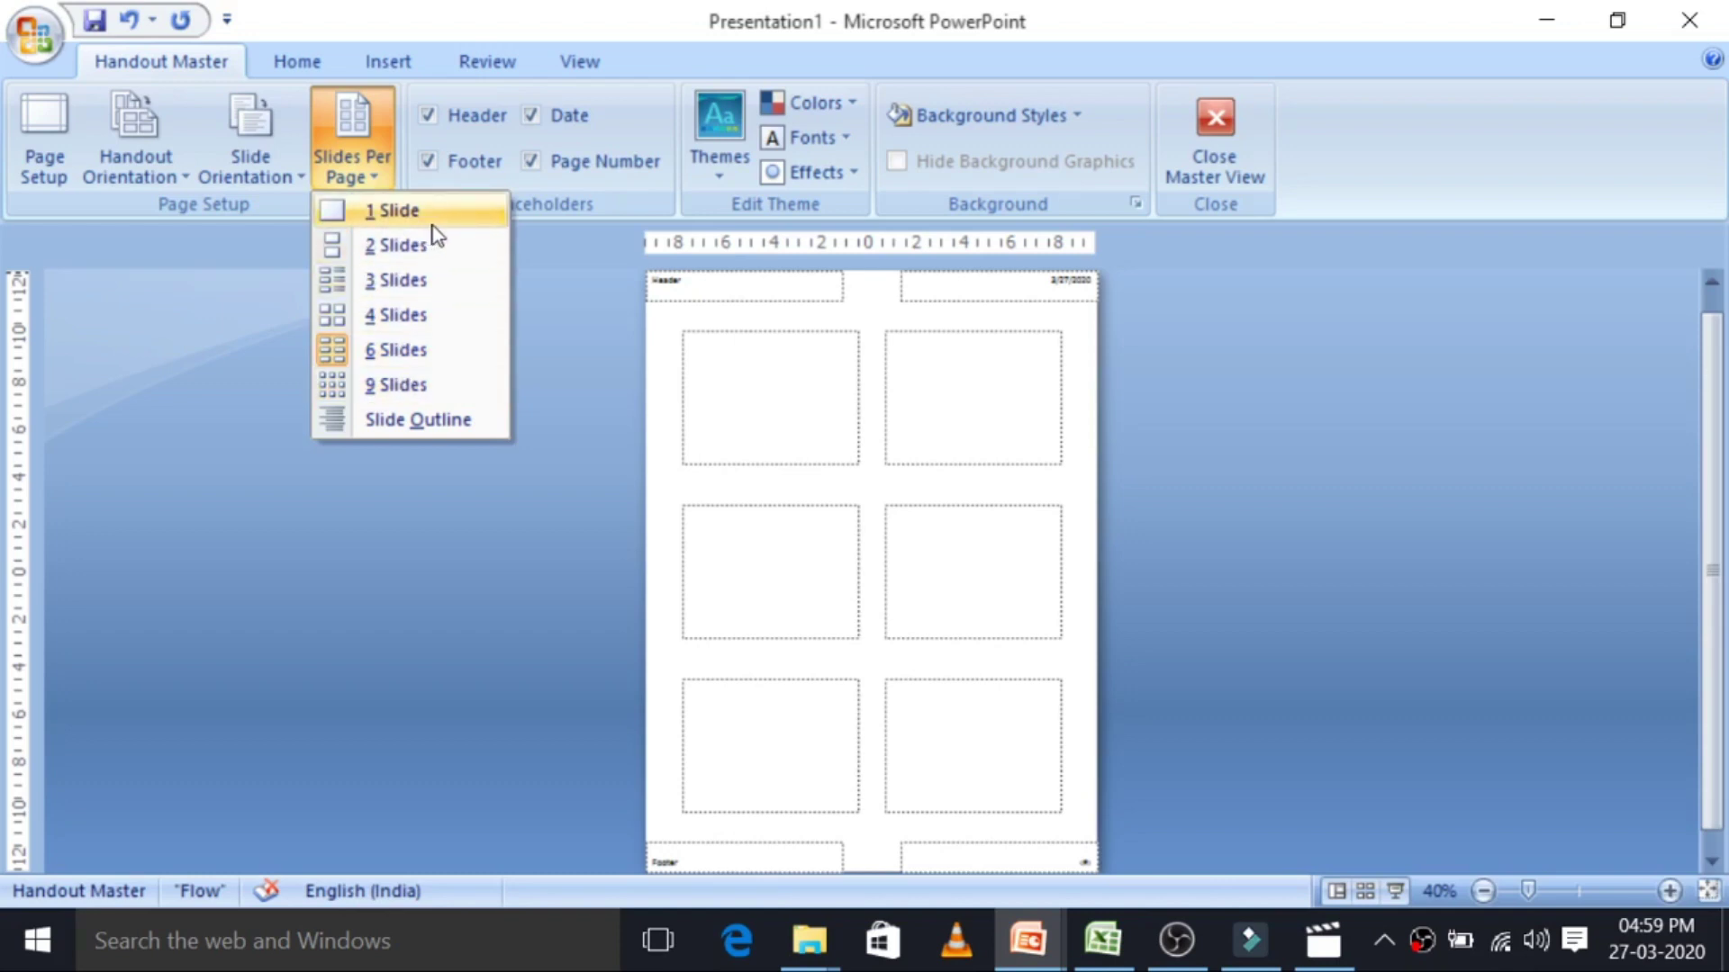
Try 2 slides per handout page, then settle on 9 slides in a three-by-three grid.
left_click(417, 253)
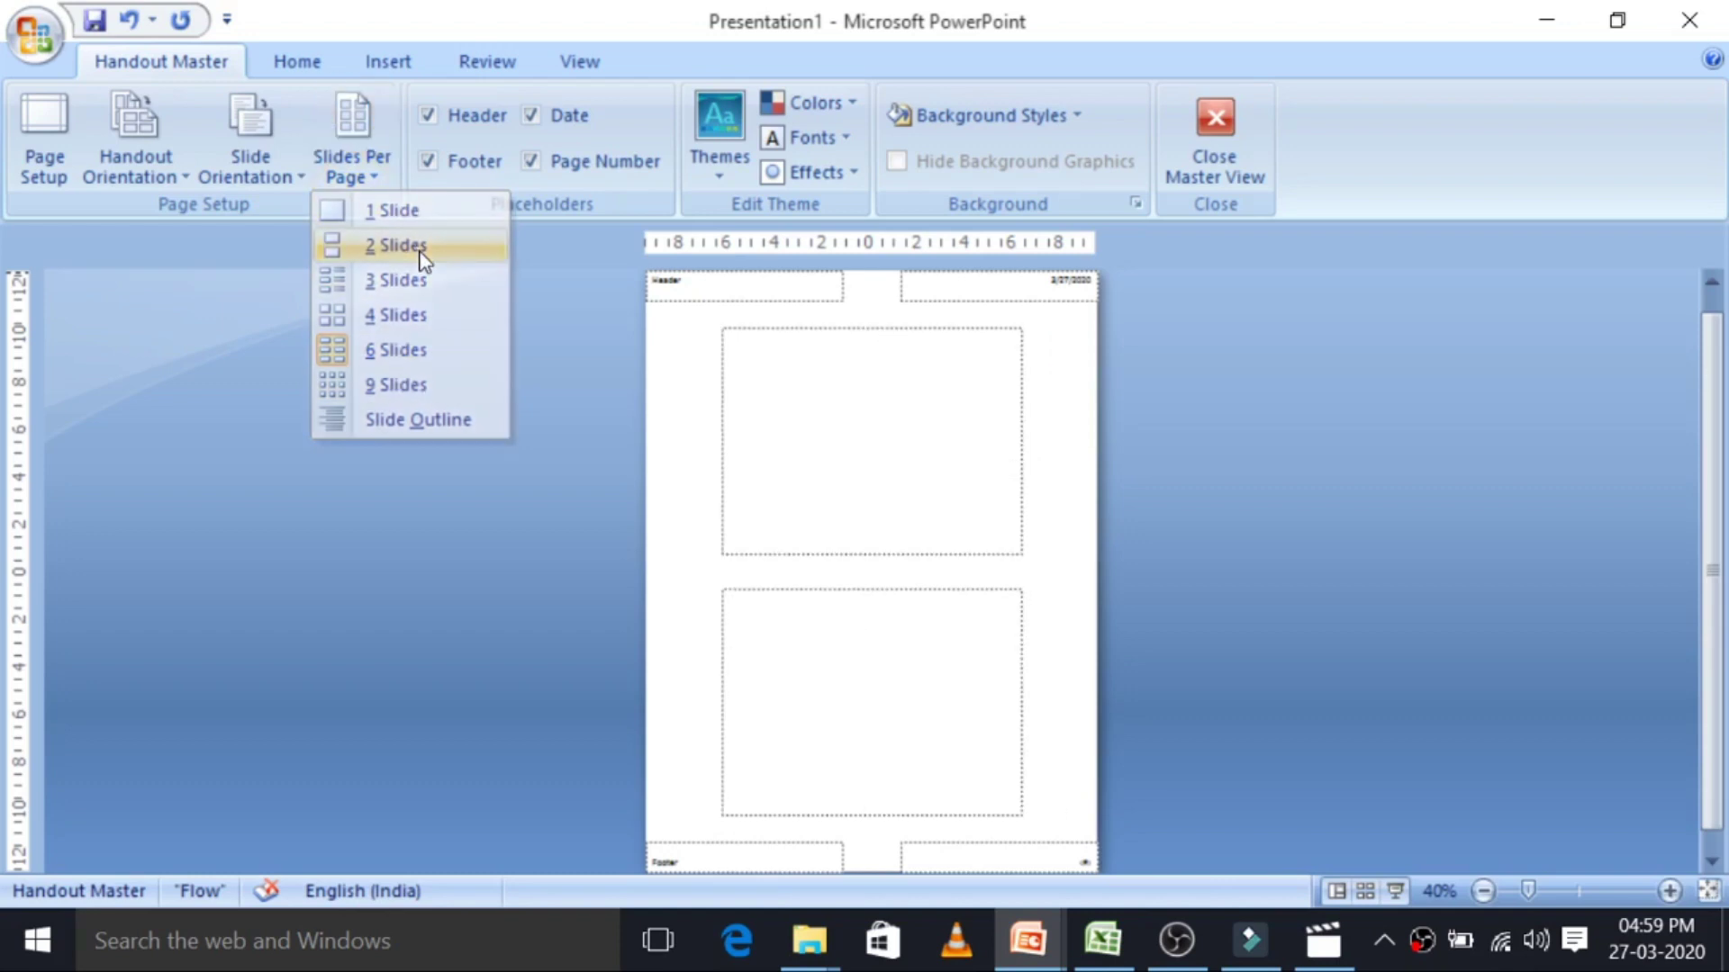
left_click(369, 169)
left_click(425, 391)
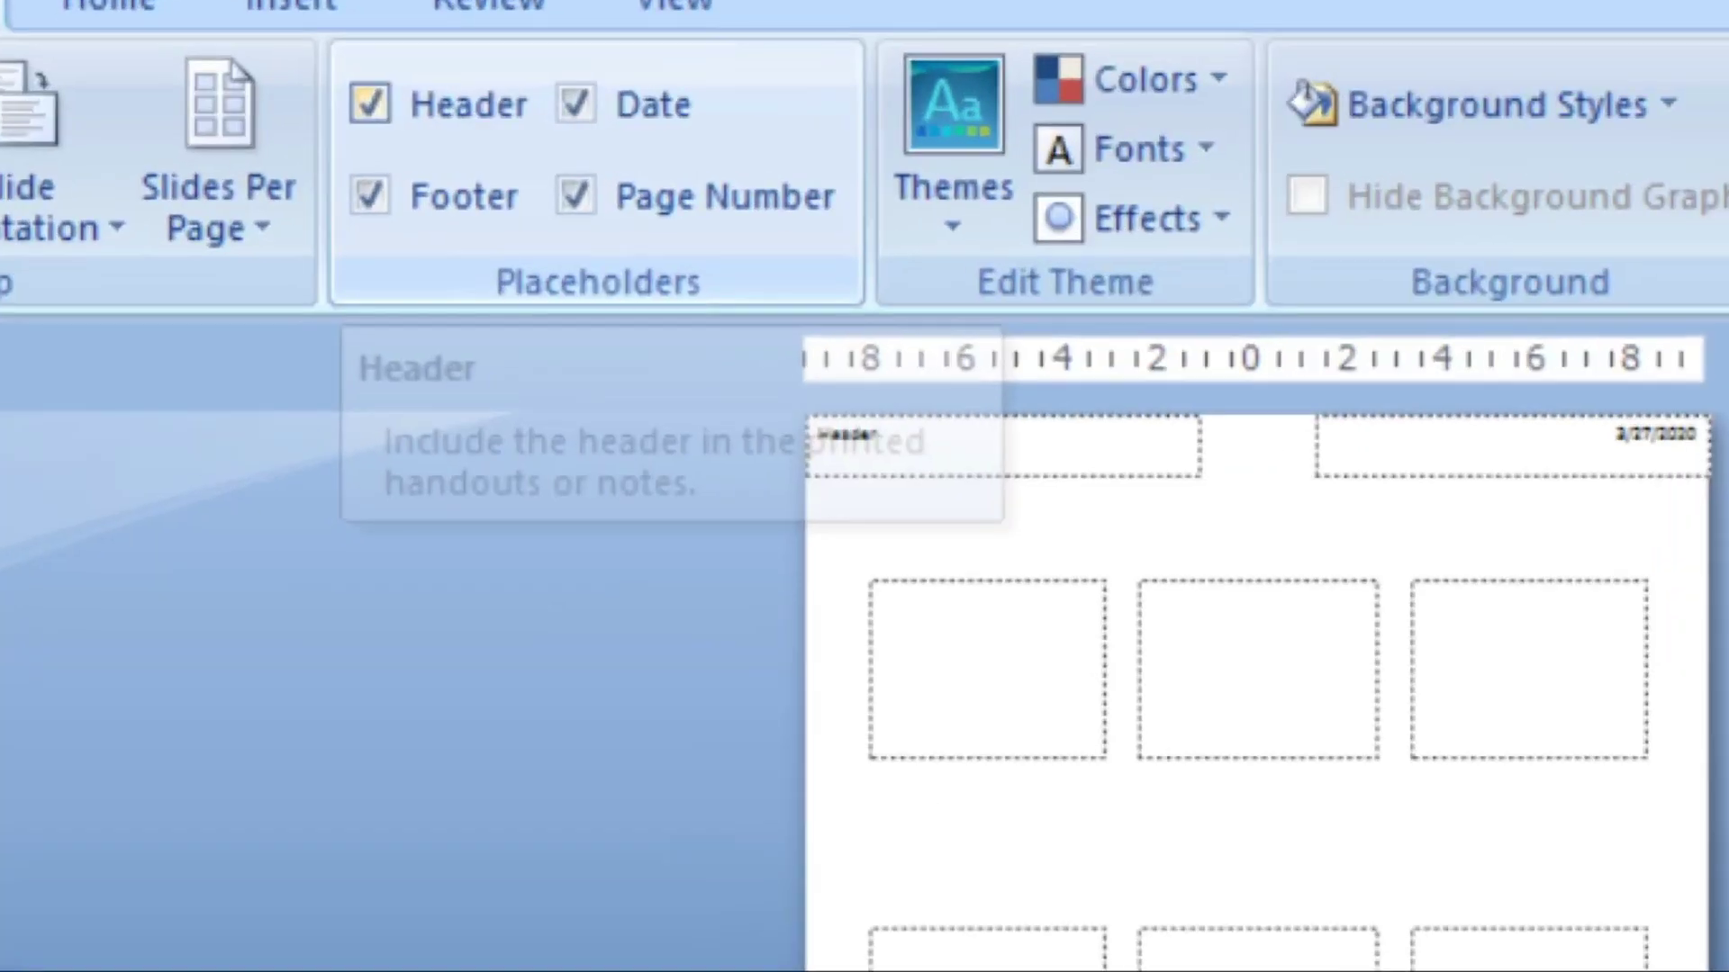
Drag over the handout master's placeholders, then cancel the selection with Escape.
mouse_move(345, 140)
left_mouse_down()
mouse_move(396, 136)
mouse_move(450, 40)
left_mouse_up()
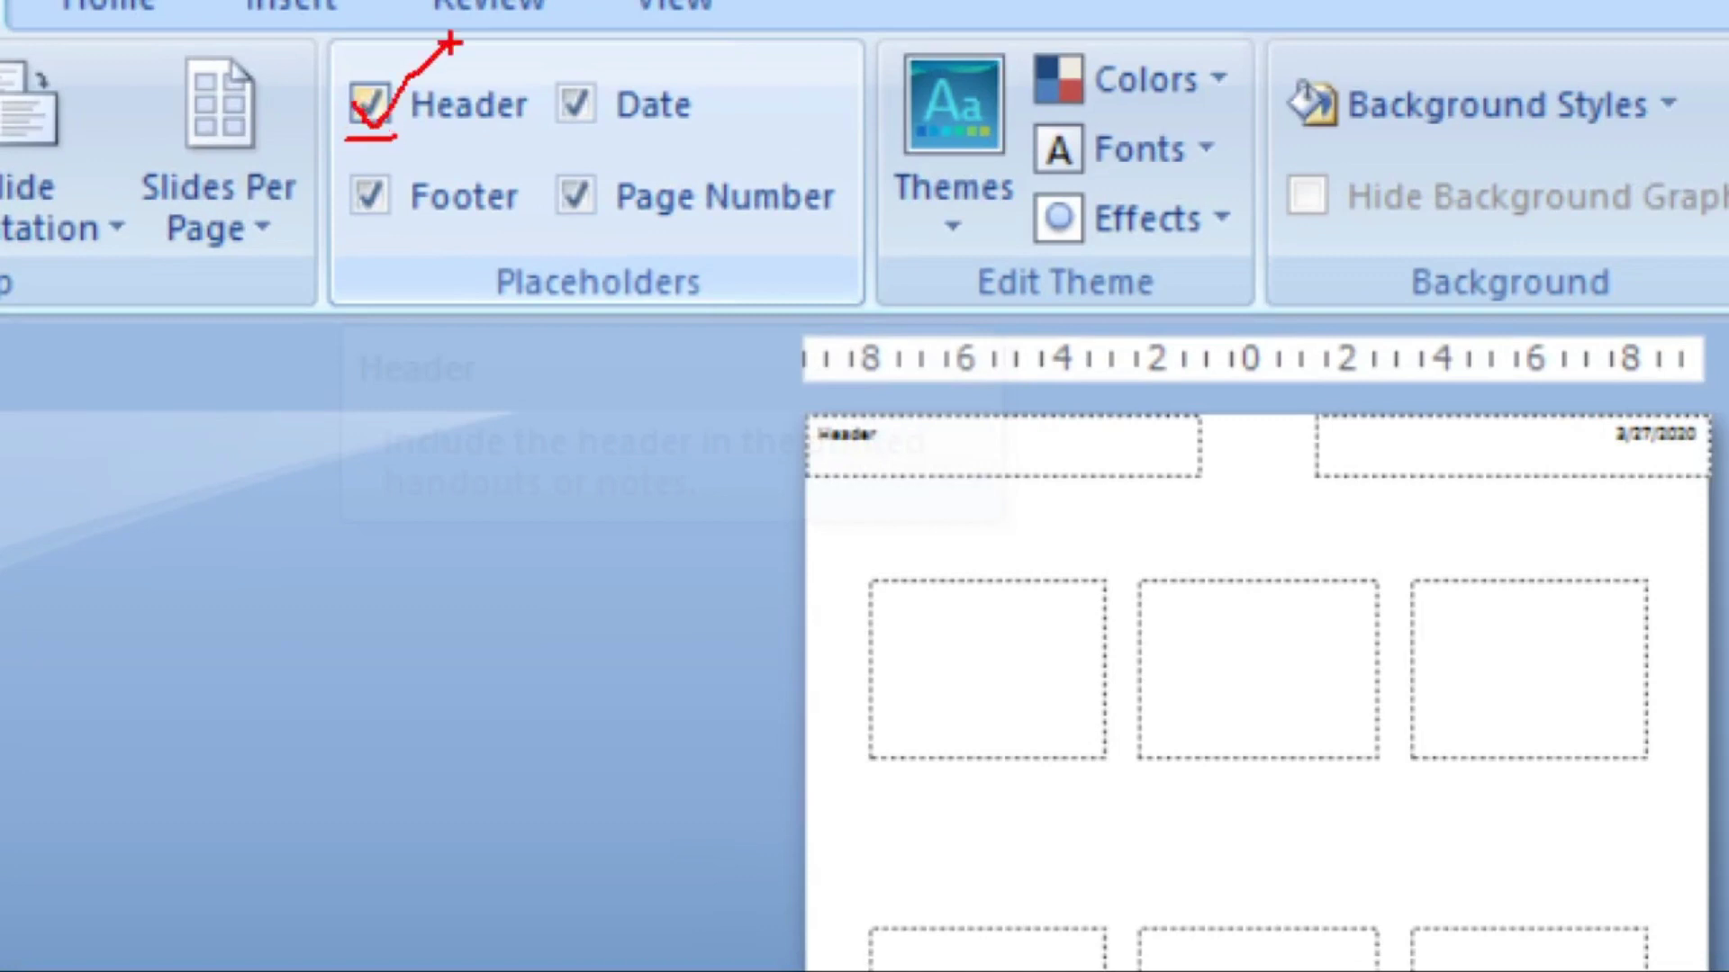
left_click_drag(365, 79, 429, 144)
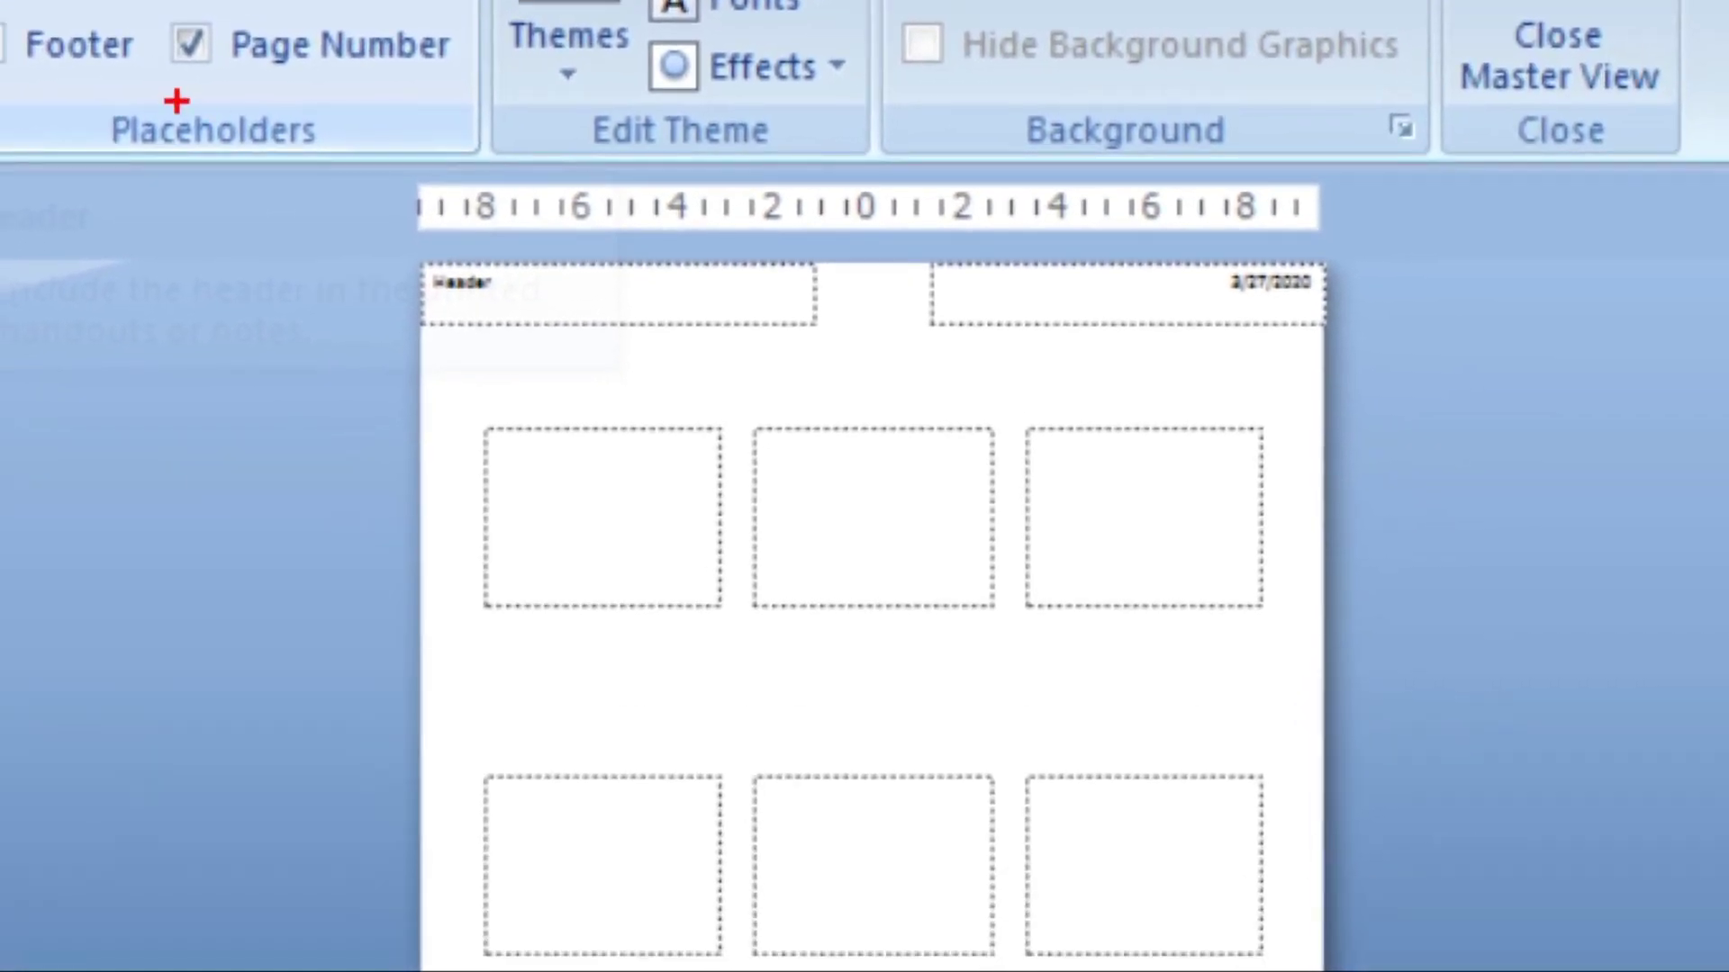
left_click_drag(455, 355, 637, 285)
left_click_drag(959, 365, 1131, 272)
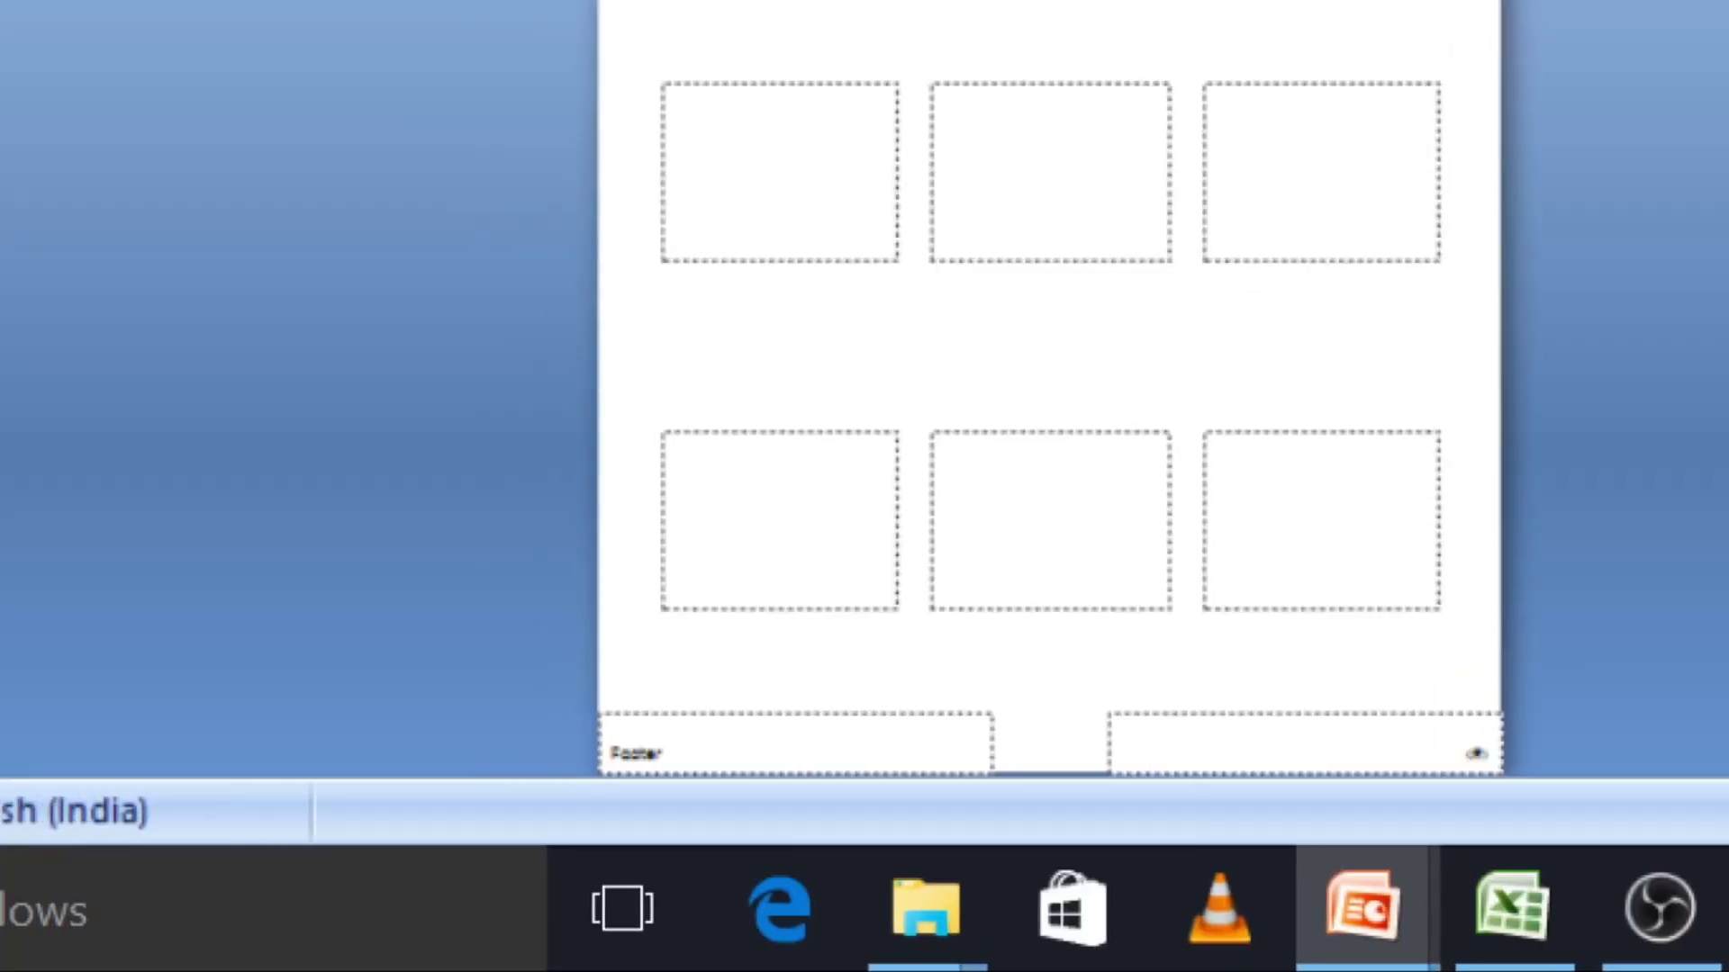
left_click_drag(556, 746, 718, 734)
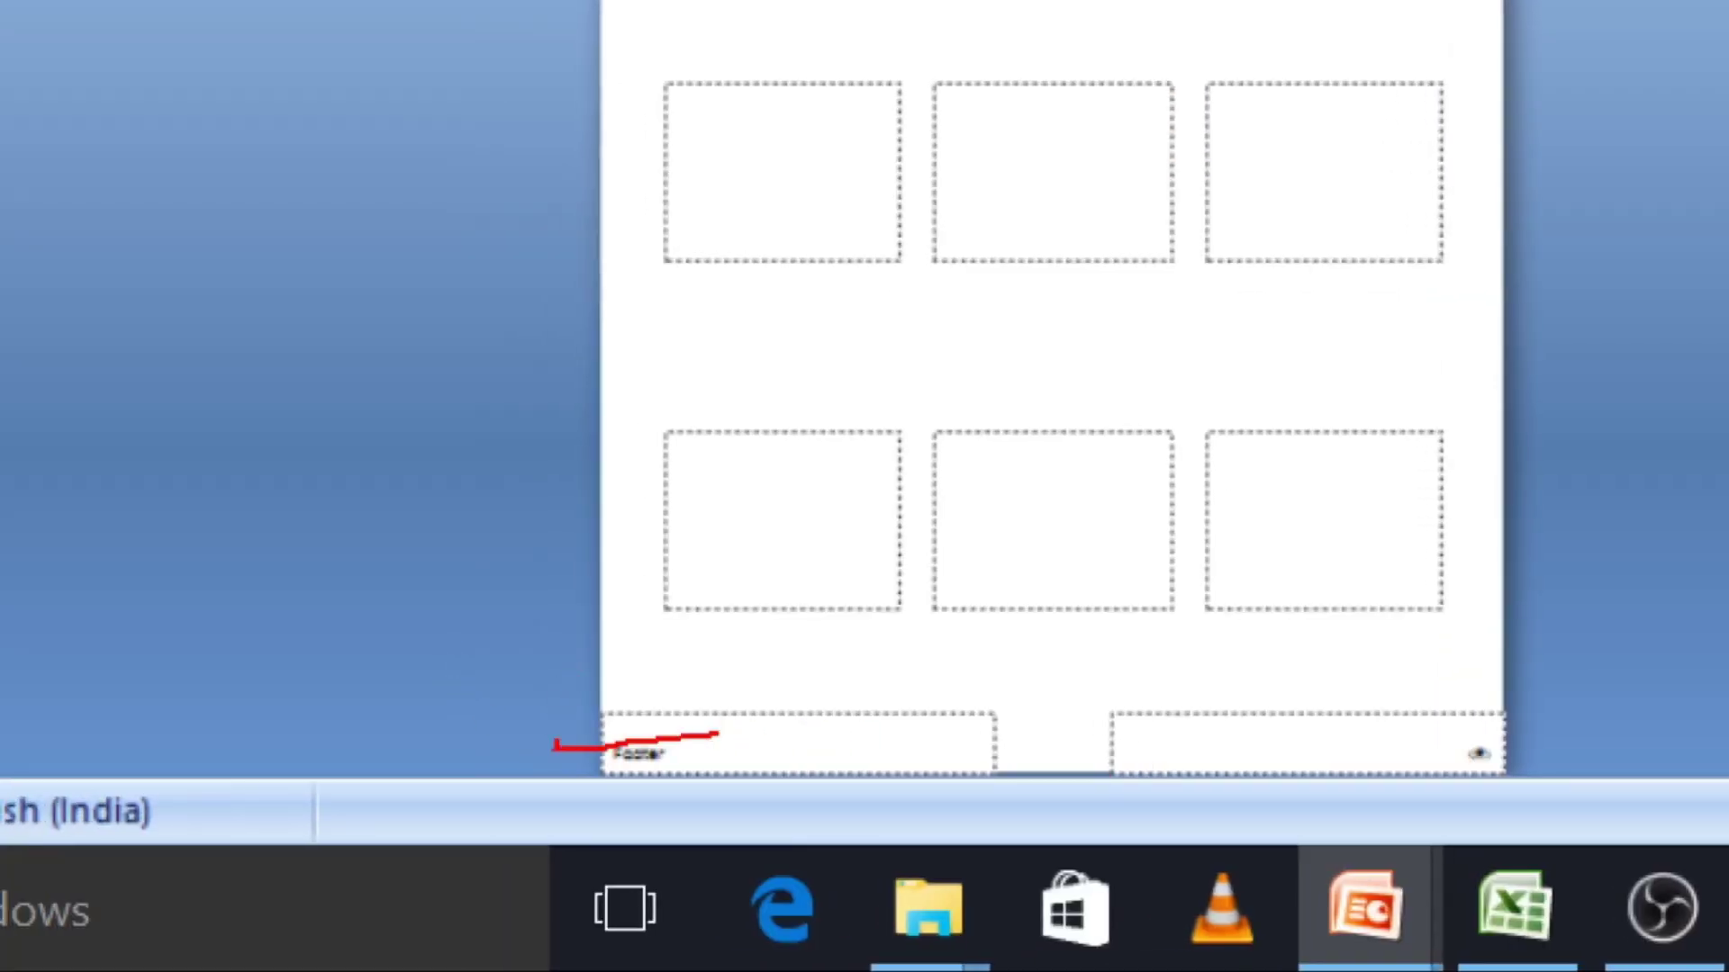
left_click_drag(1125, 787, 1169, 766)
key("Escape")
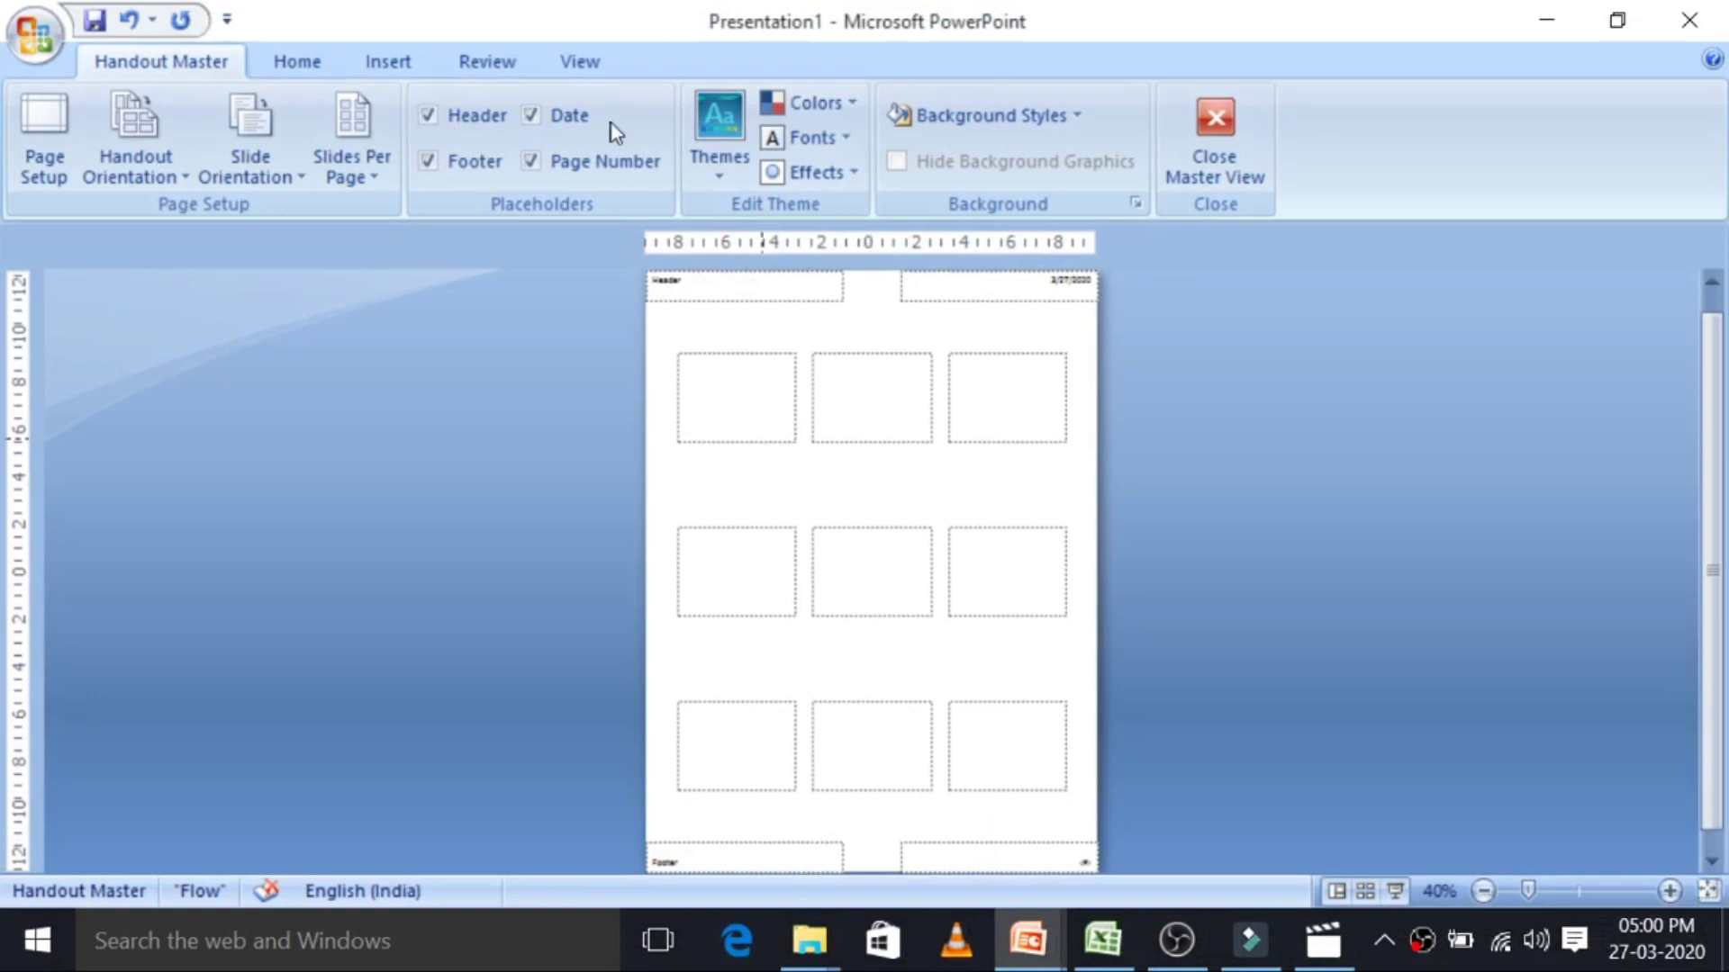
Hide the page number and footer placeholders on the handout, then show them again.
left_click(533, 160)
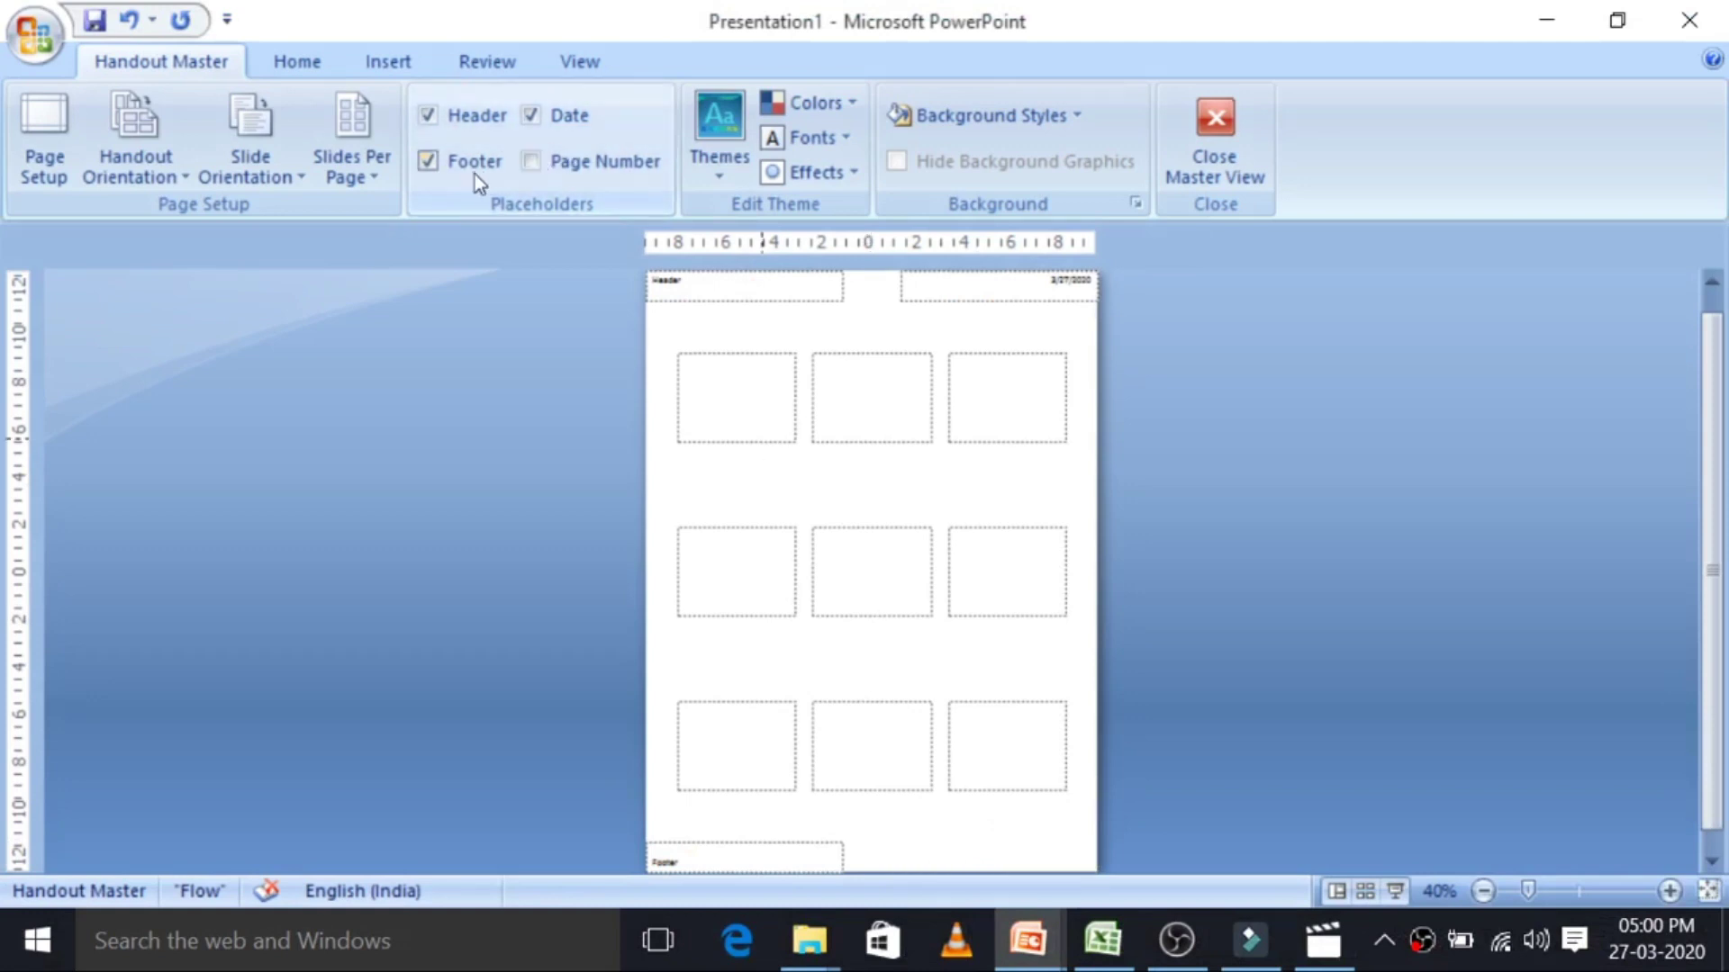
left_click(429, 162)
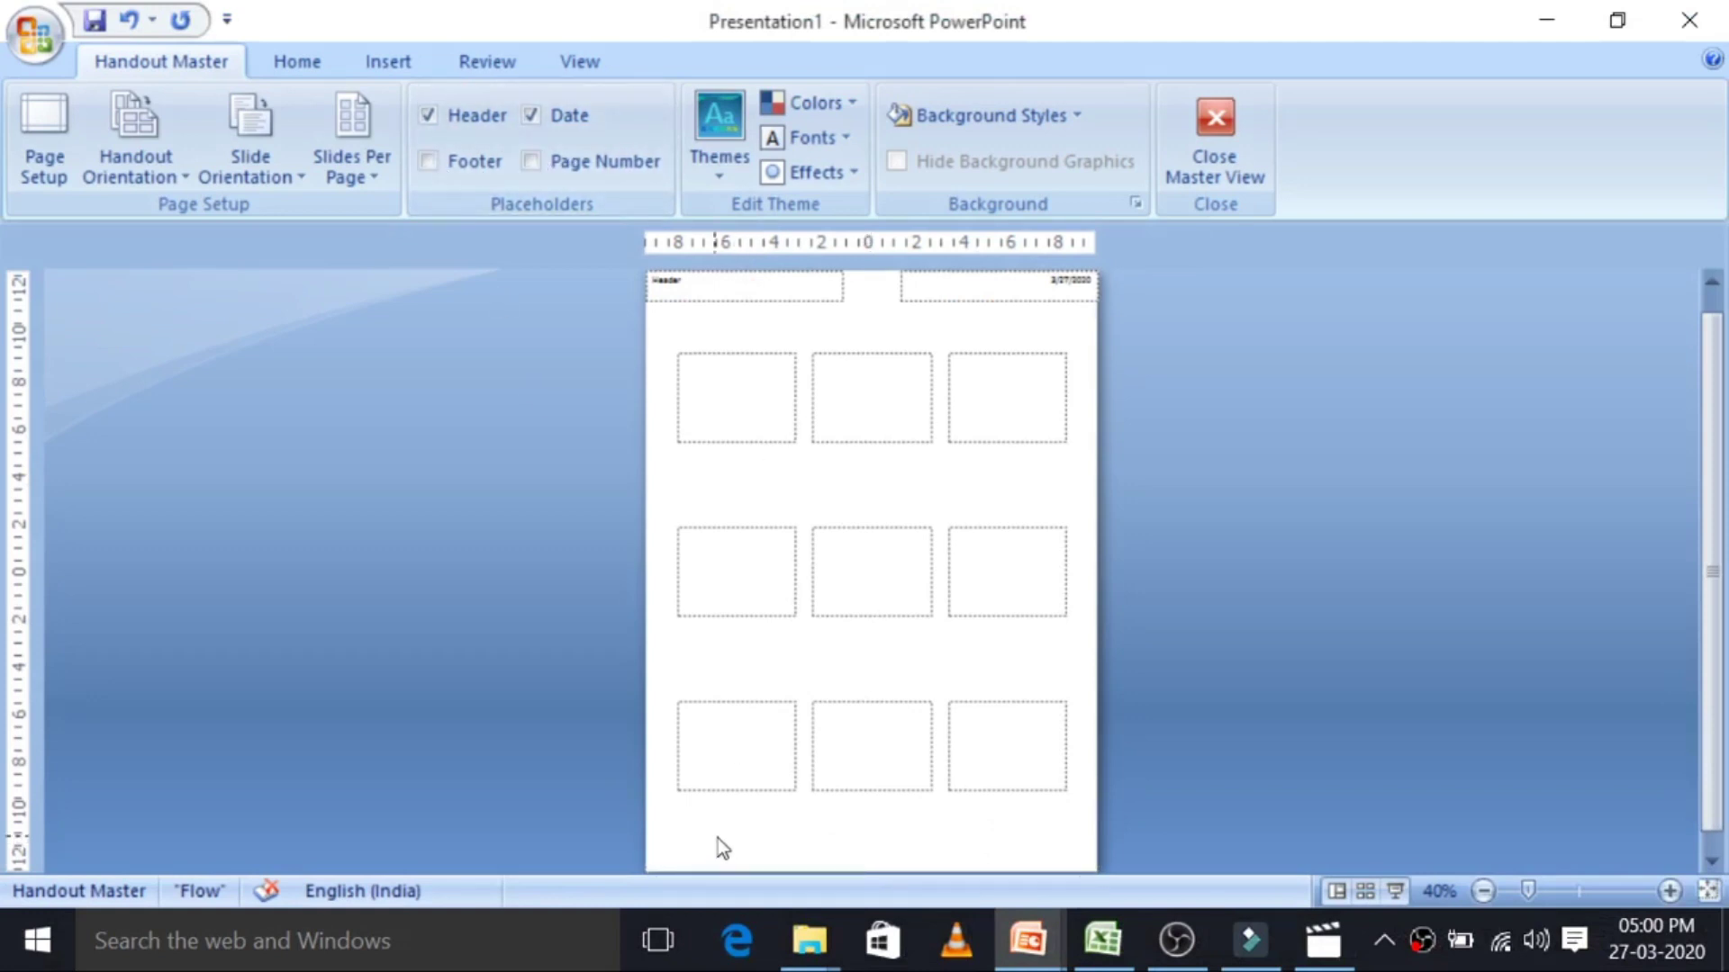
key("ctrl+1")
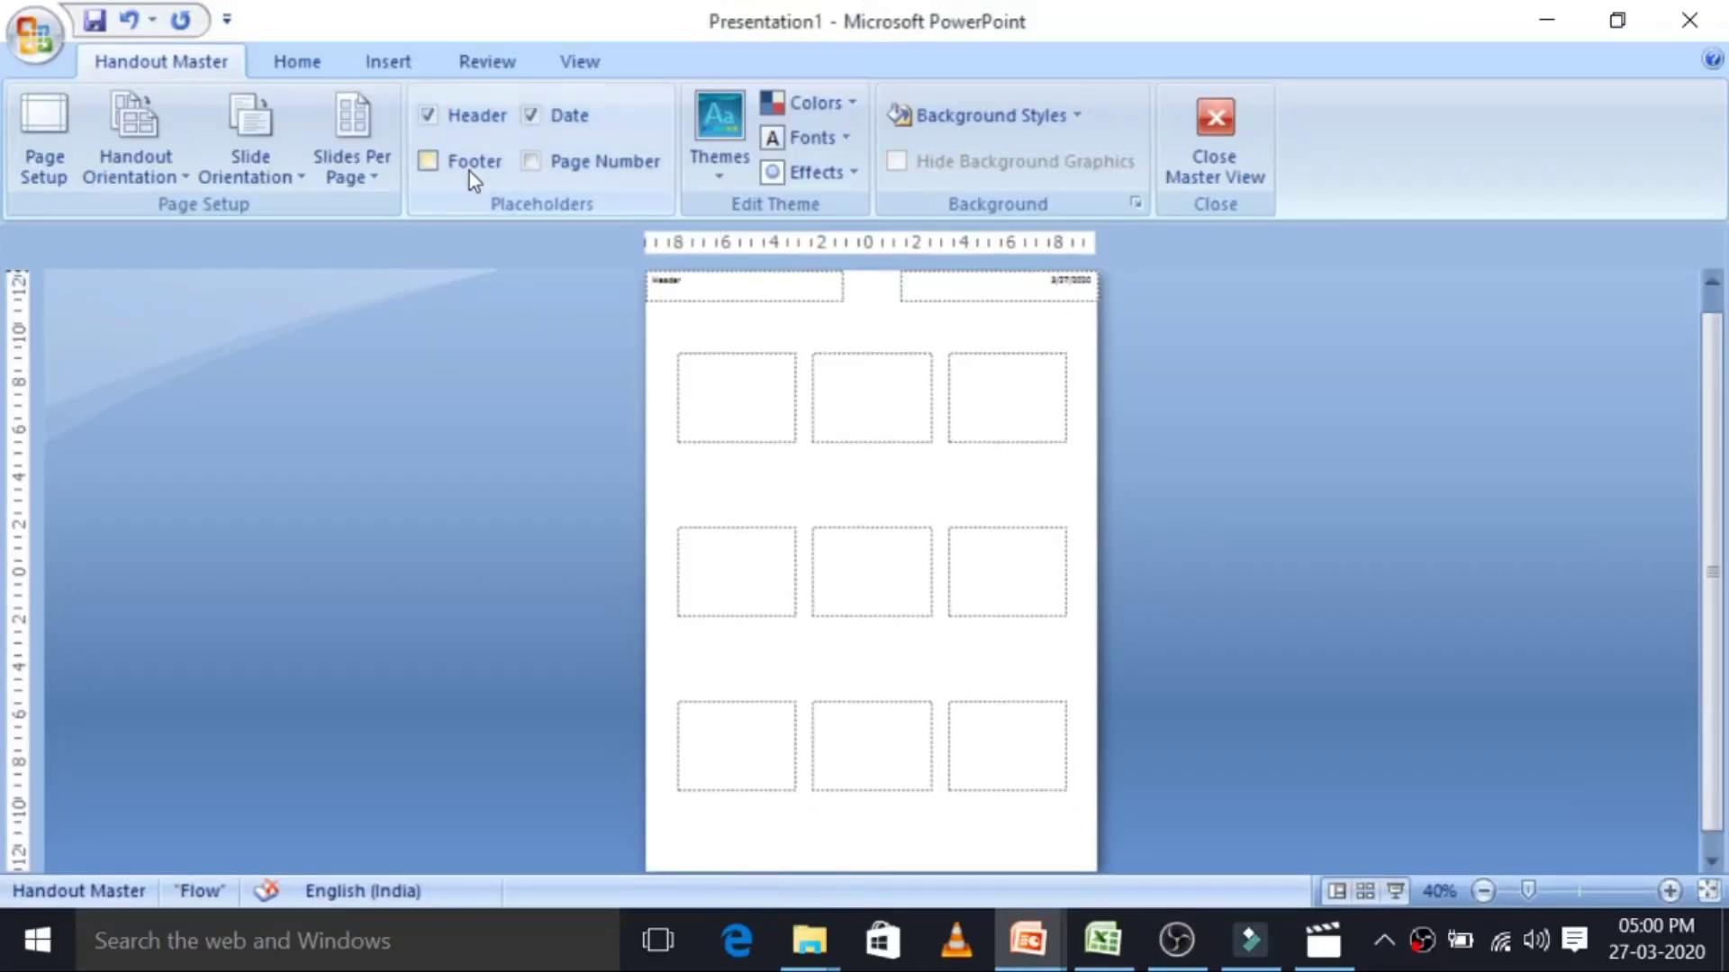
left_click(464, 162)
left_click(531, 162)
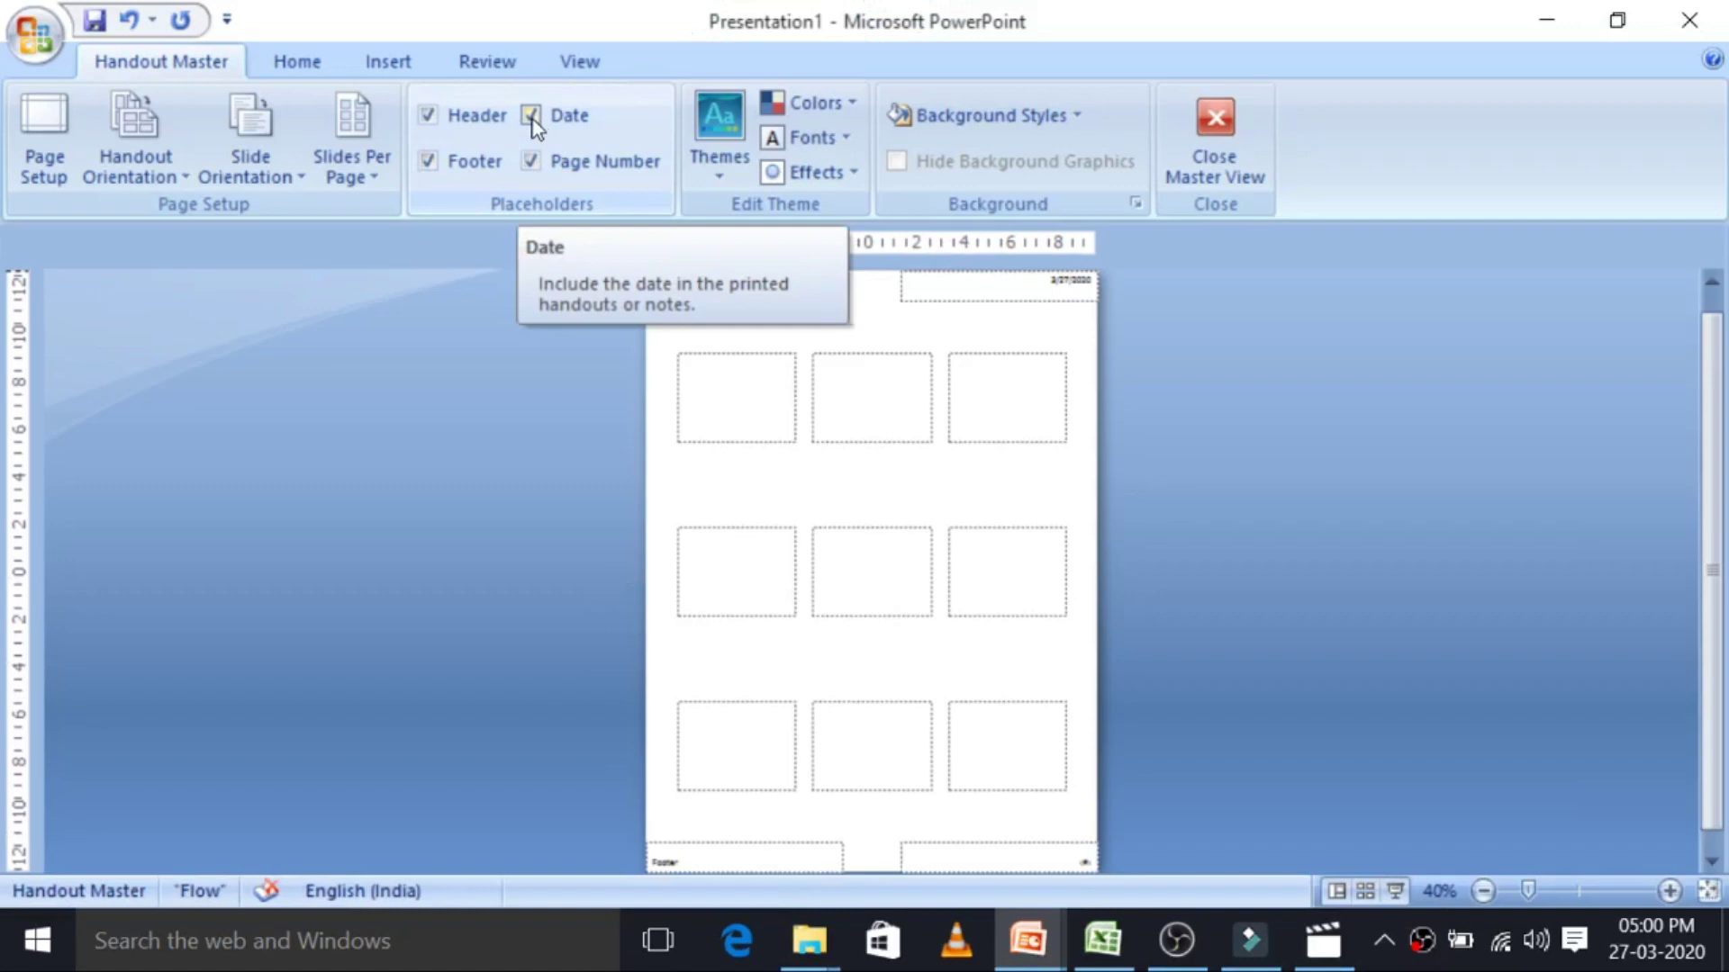
left_click(728, 160)
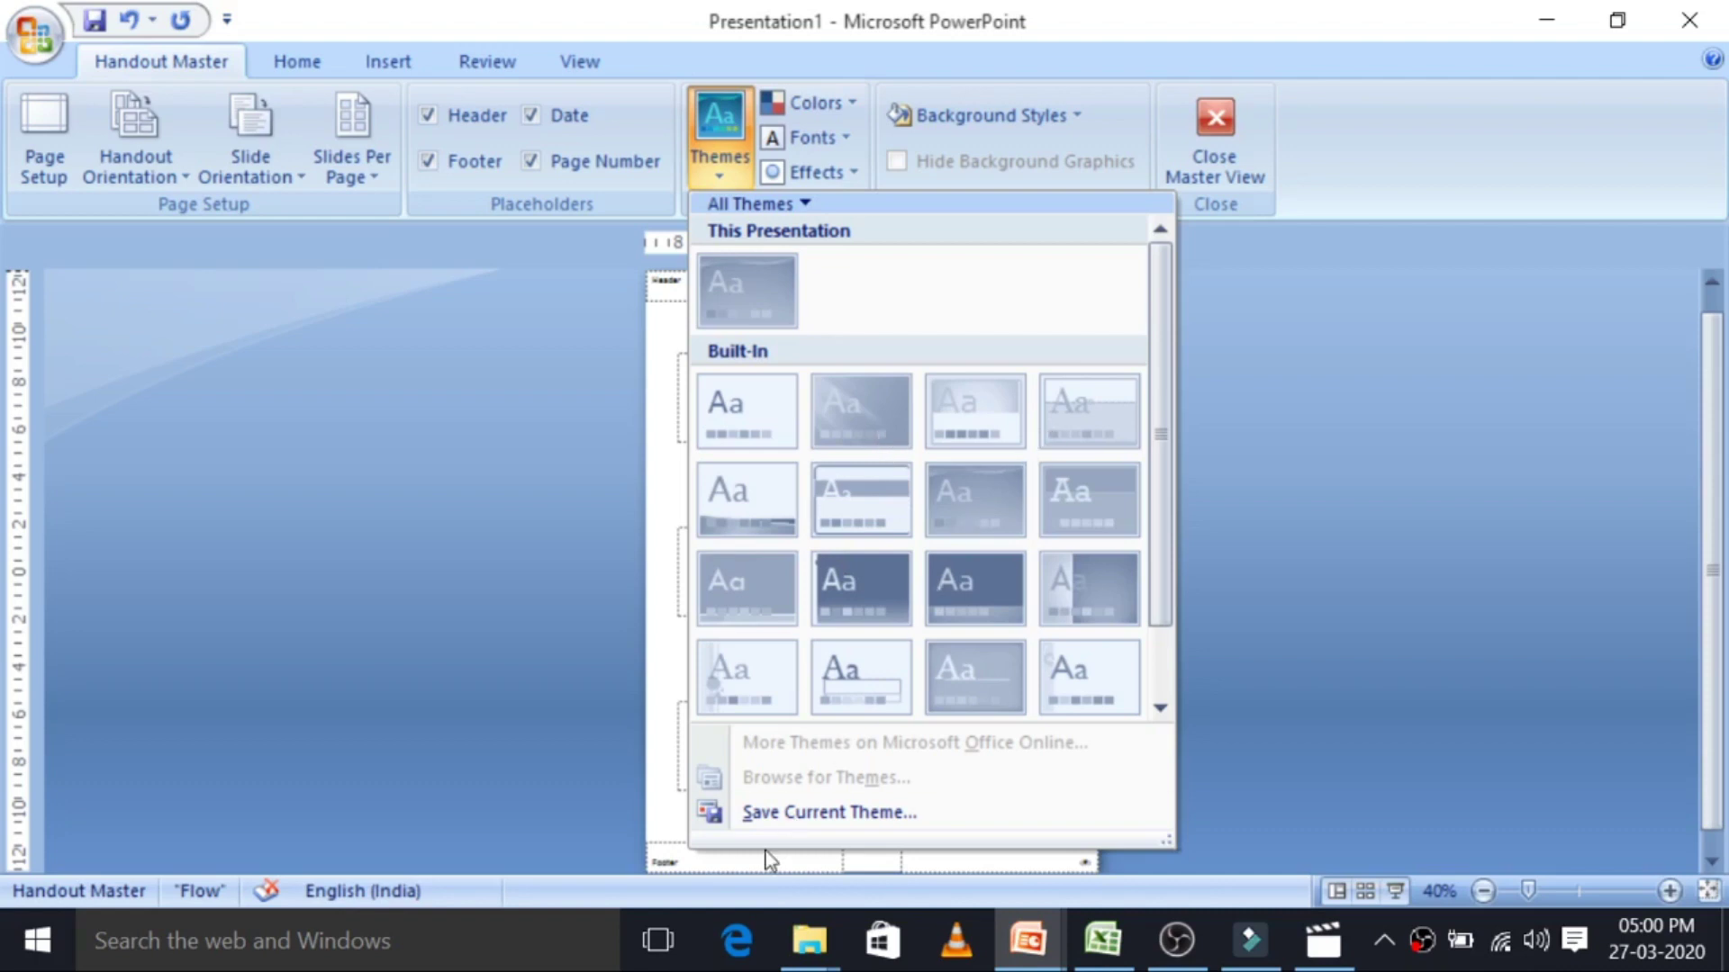
Close the Themes, Colors and Background Styles lists without changing the handout master's design.
left_click(1268, 540)
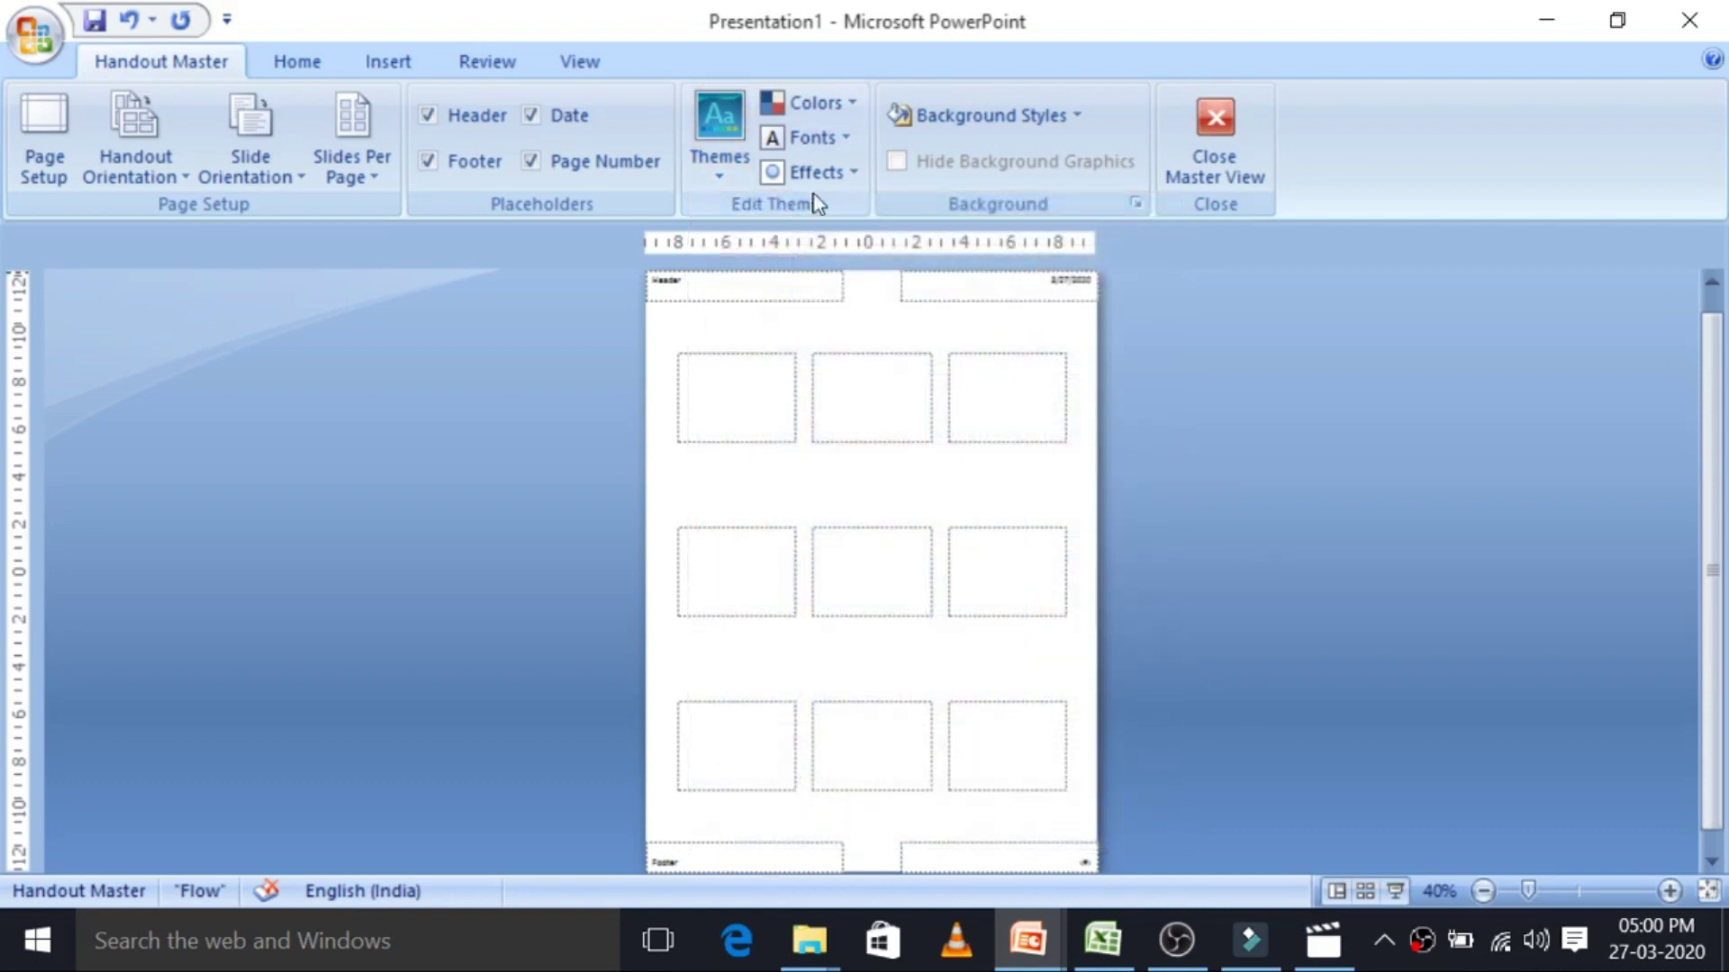
left_click(846, 112)
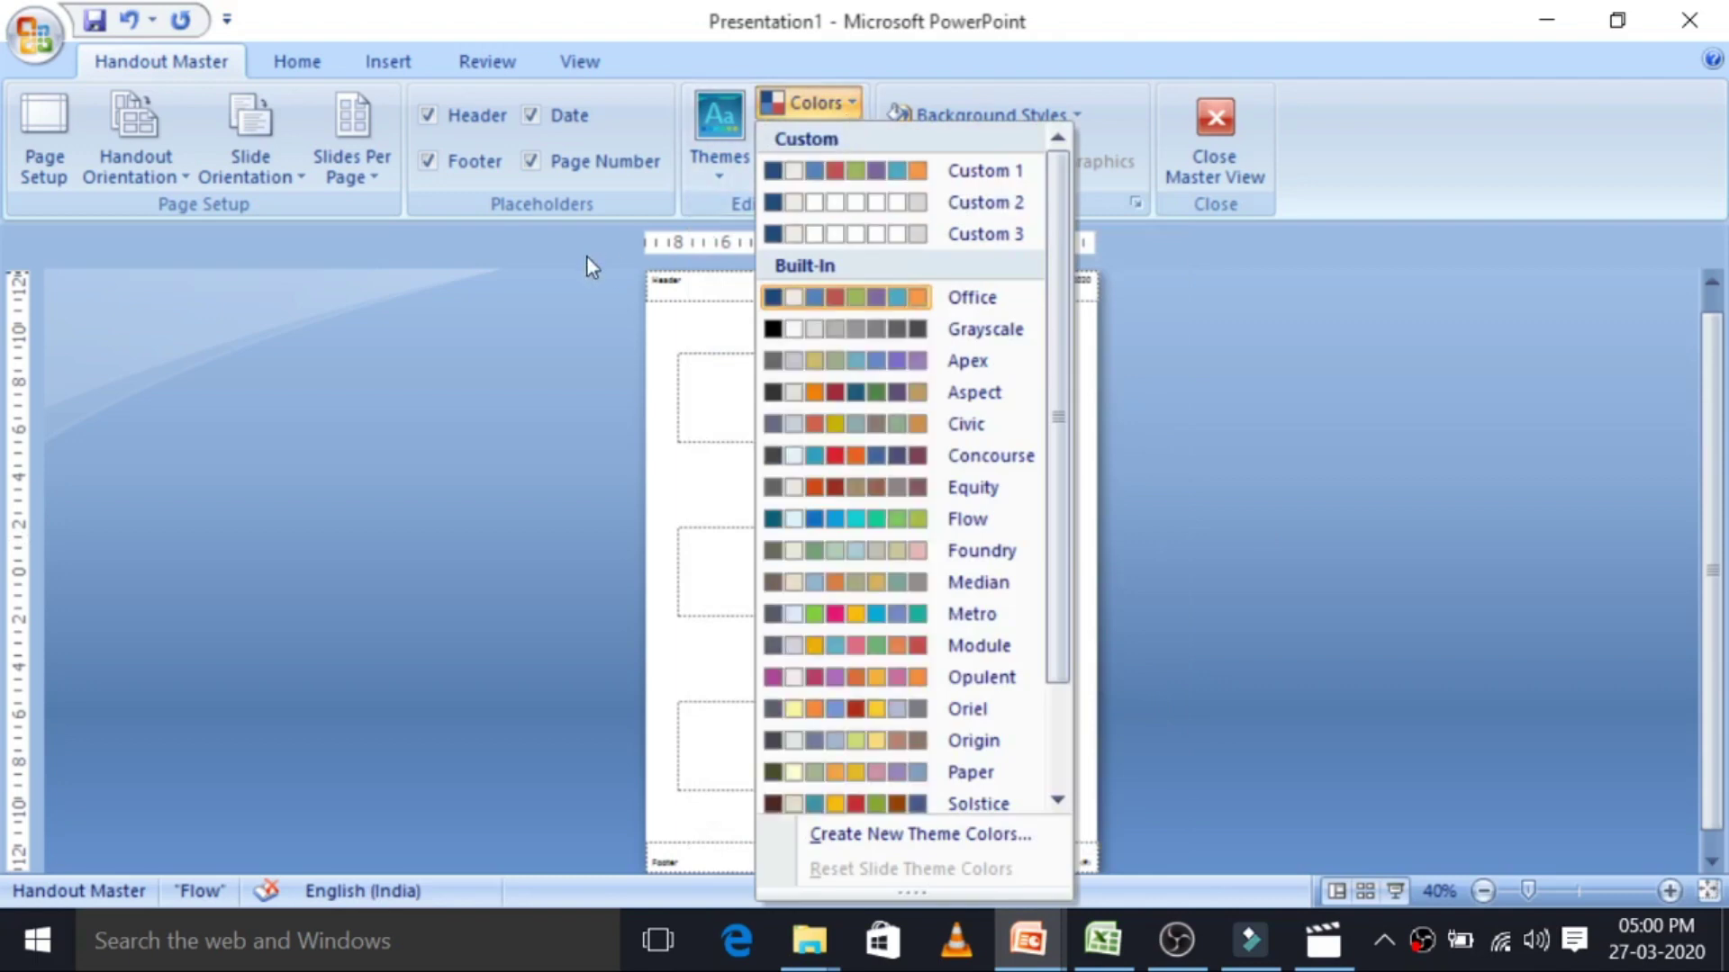
left_click(511, 473)
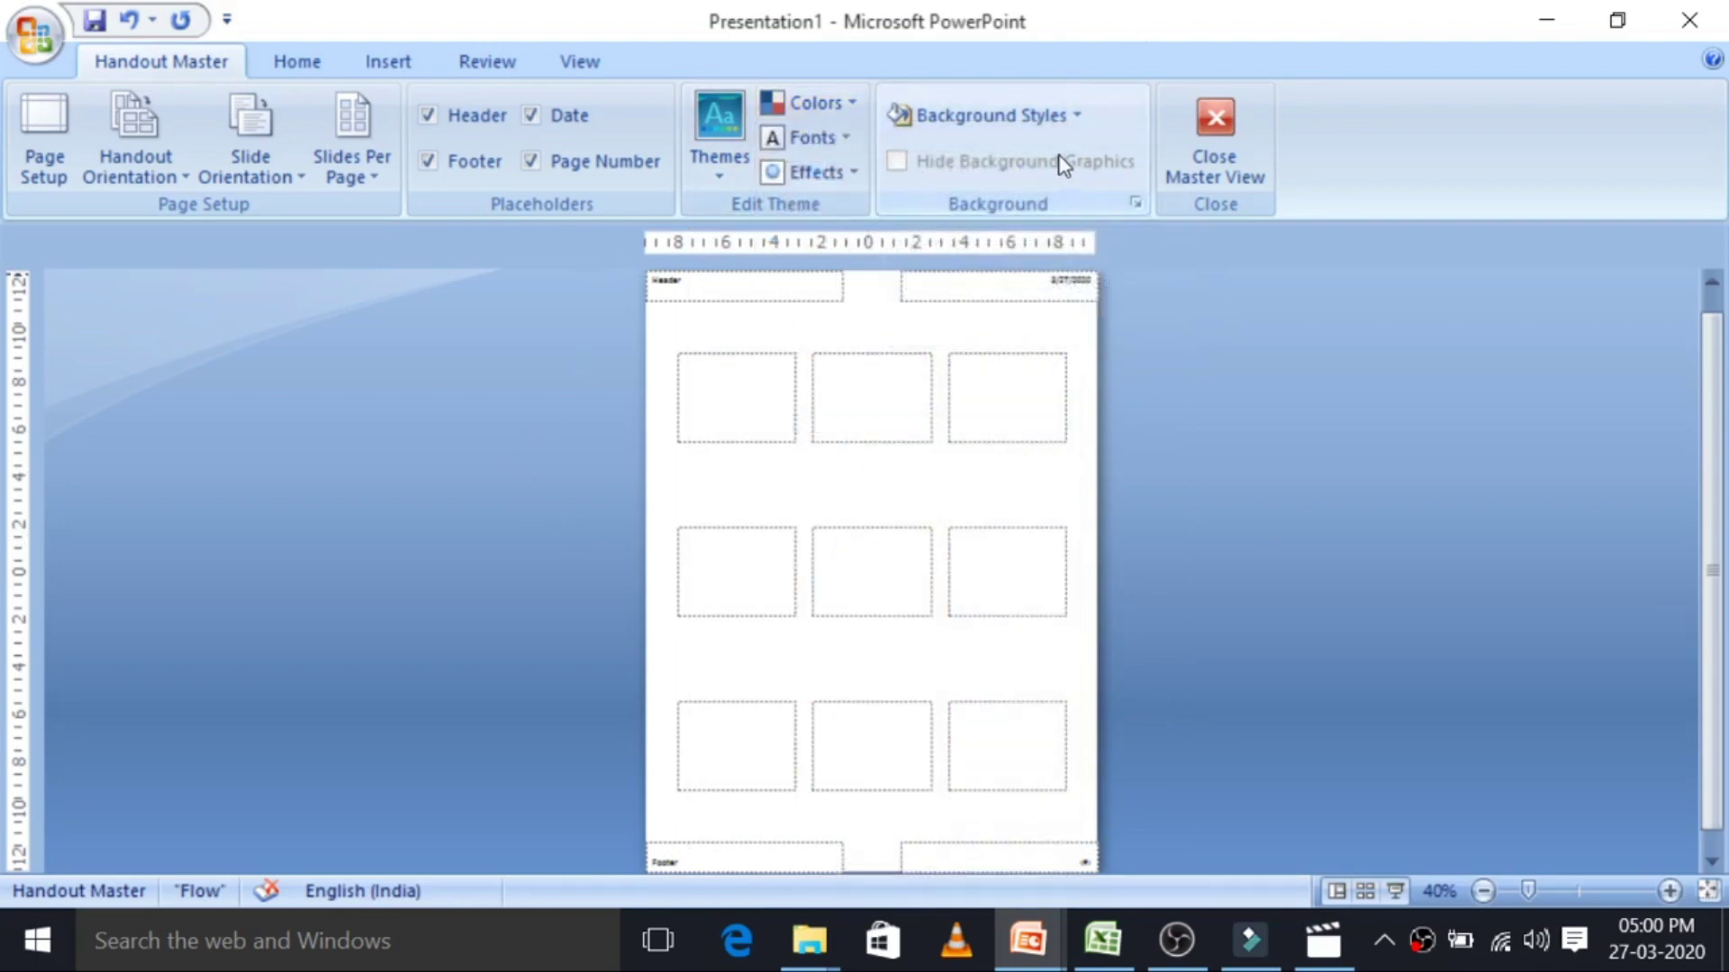
left_click(1063, 115)
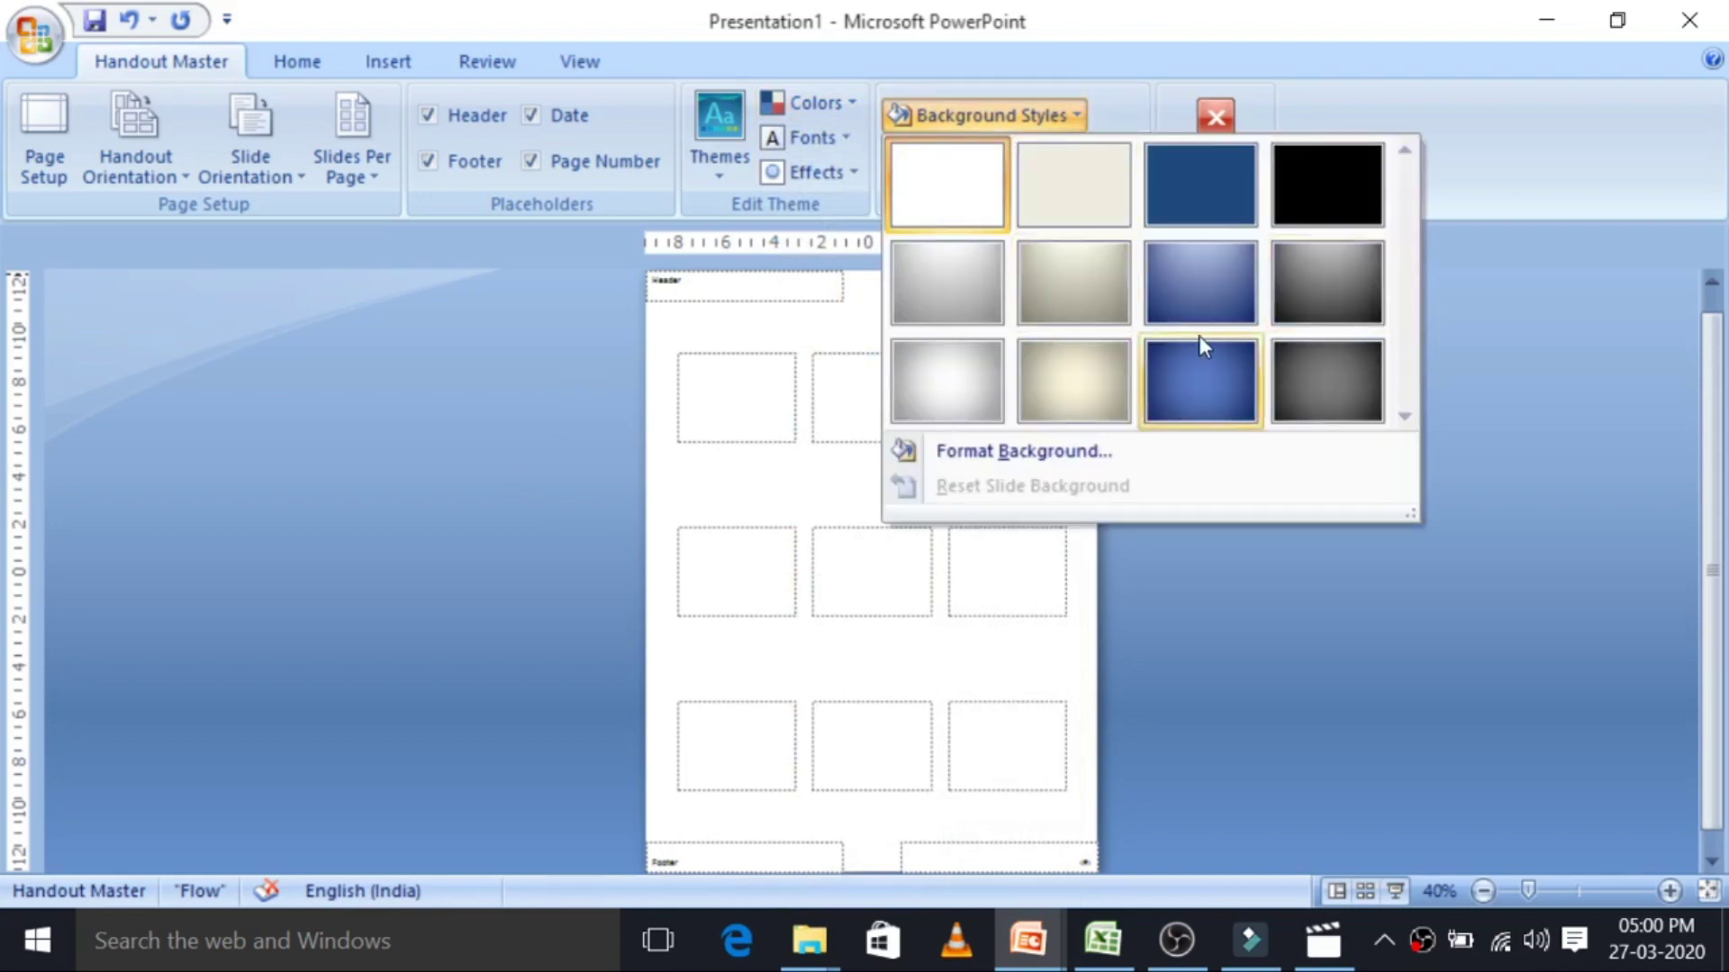
left_click(405, 484)
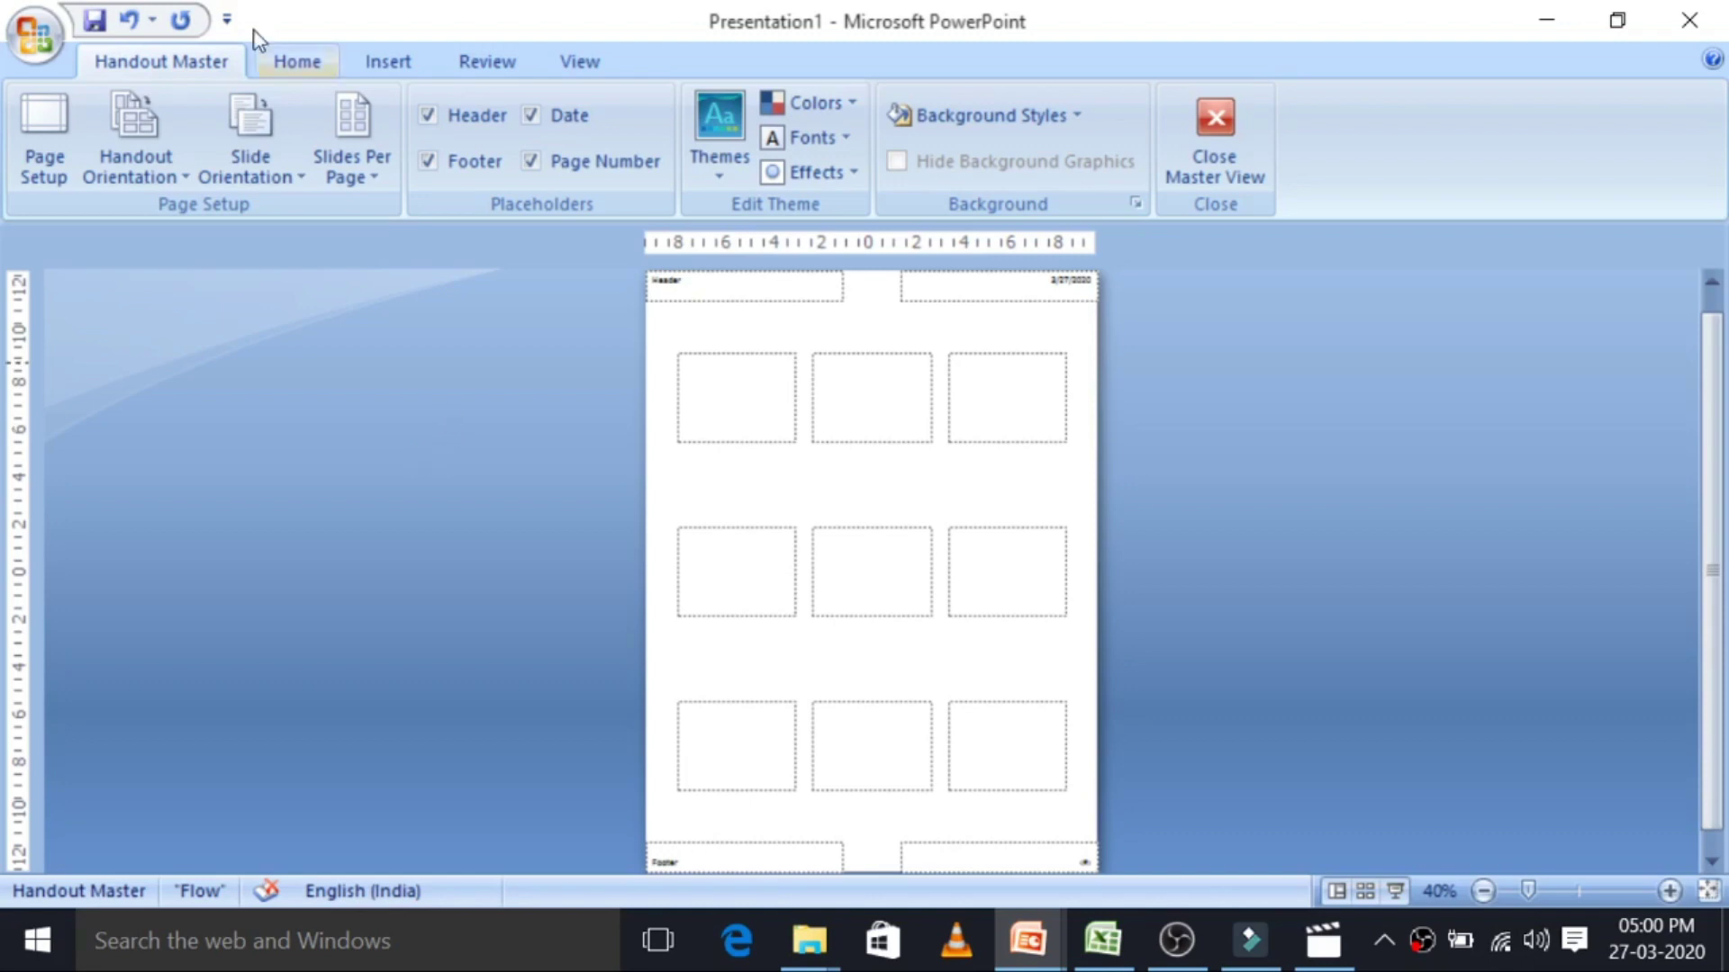
Close the Handout Master and open the Notes Master.
left_click(1192, 137)
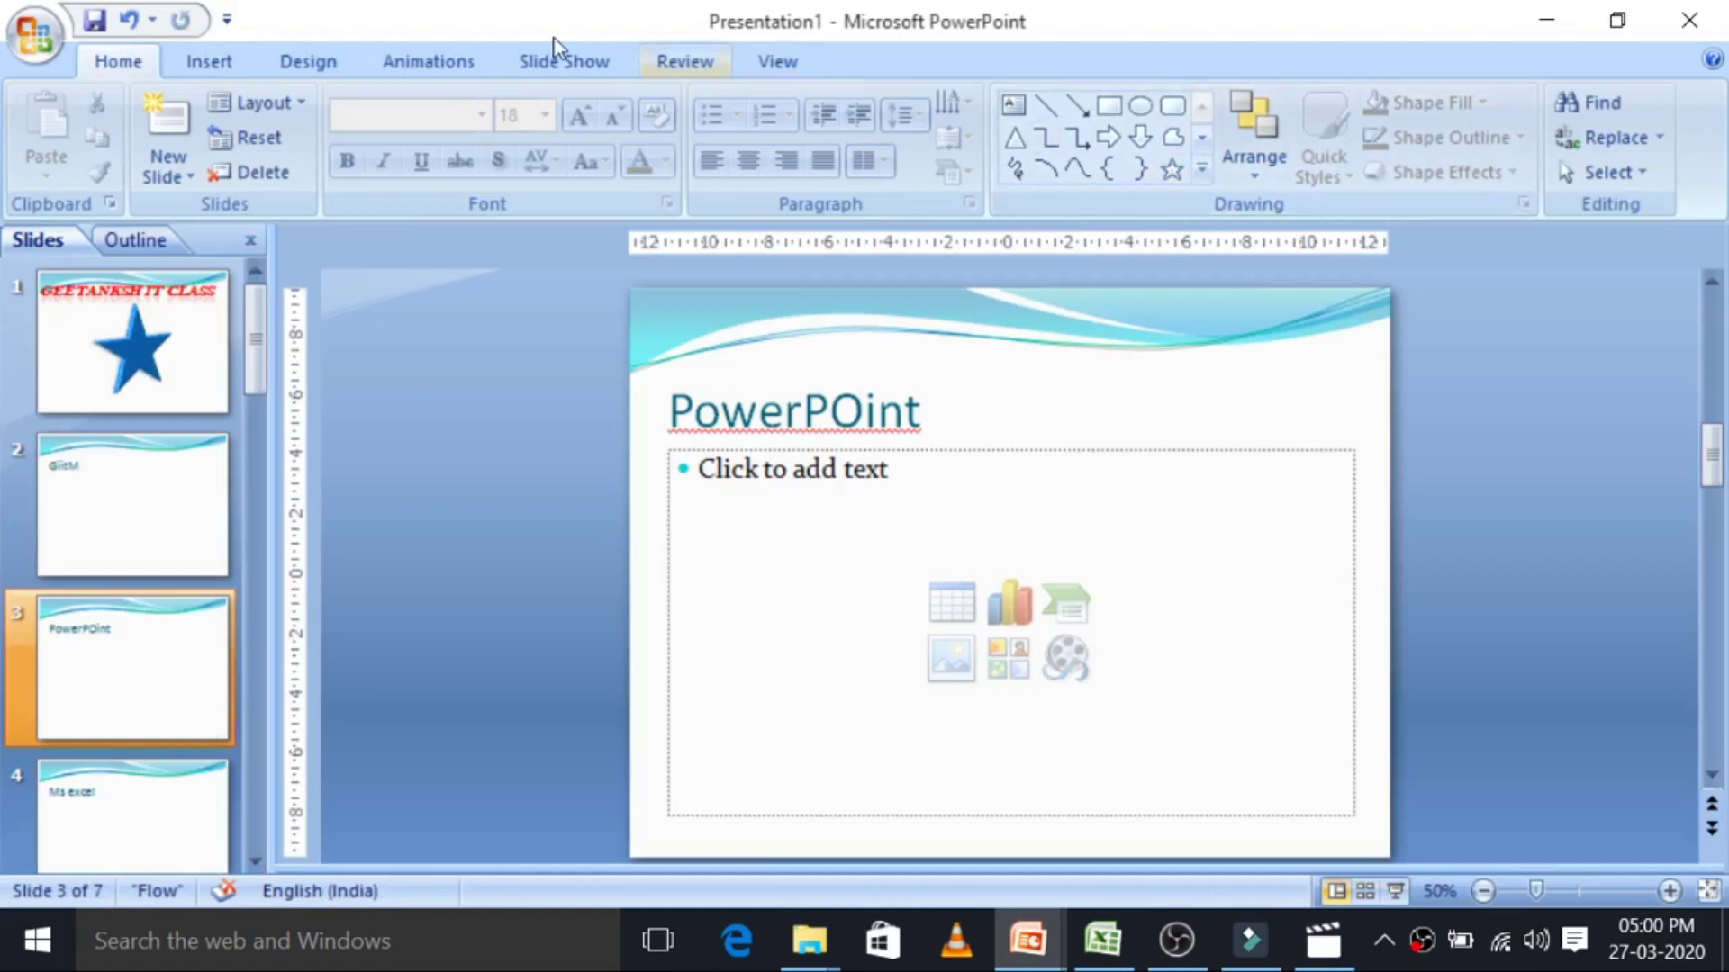
left_click(776, 61)
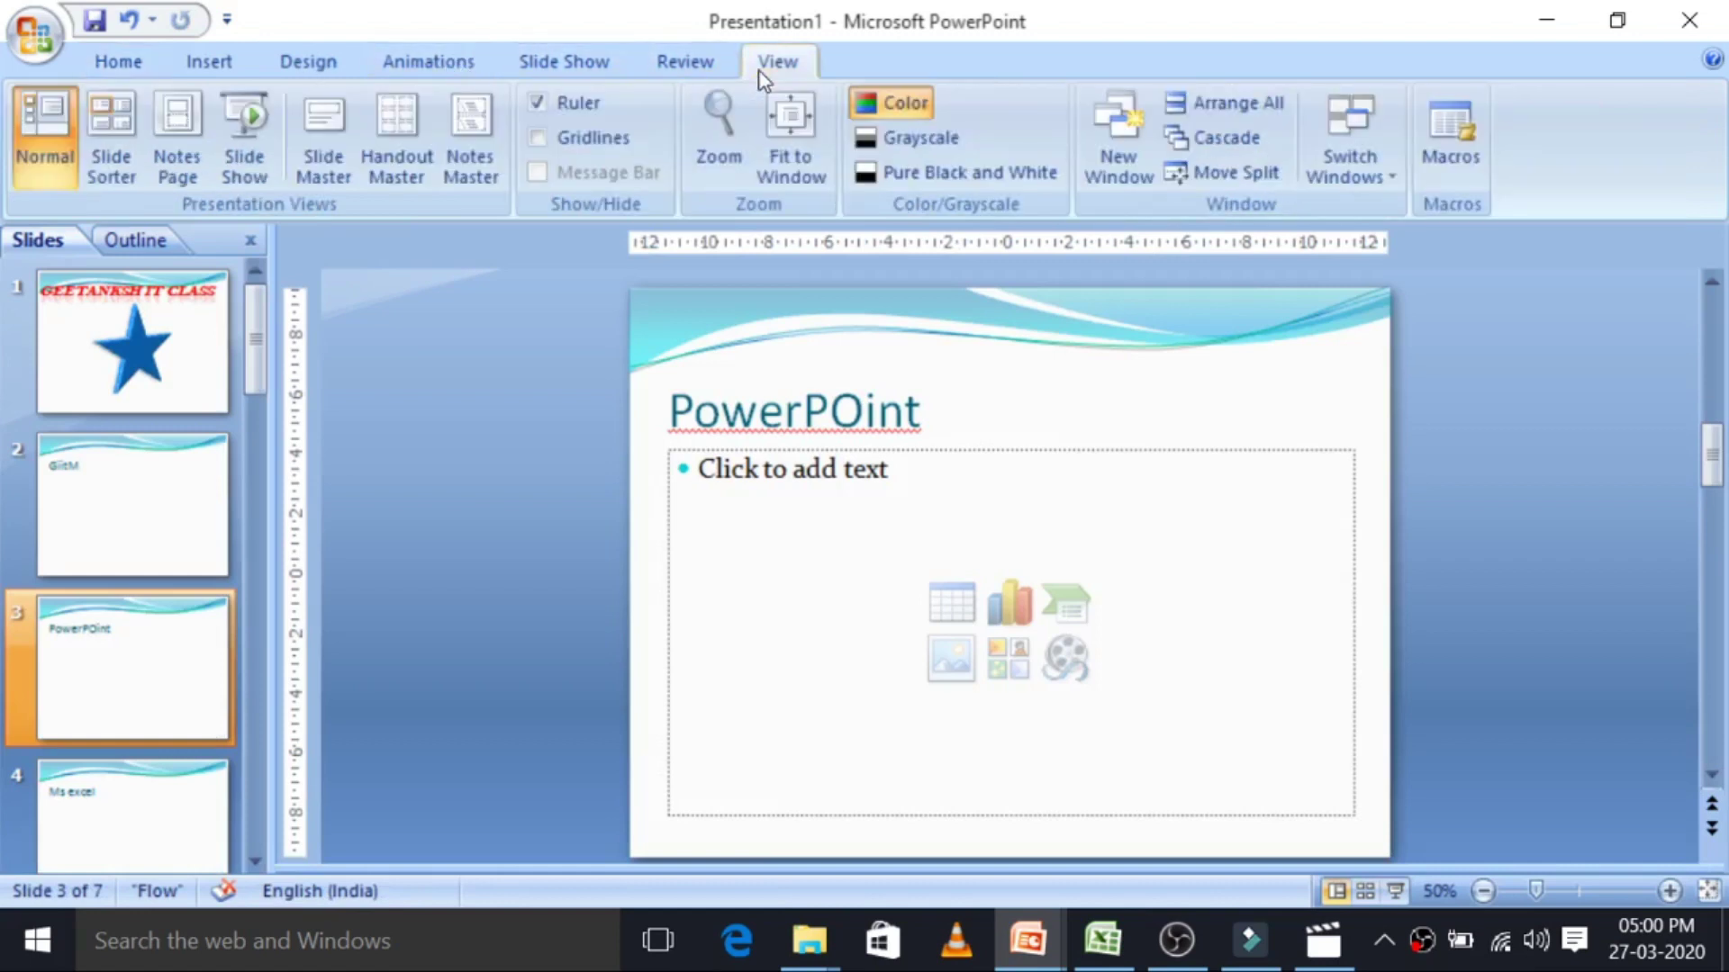
left_click(490, 154)
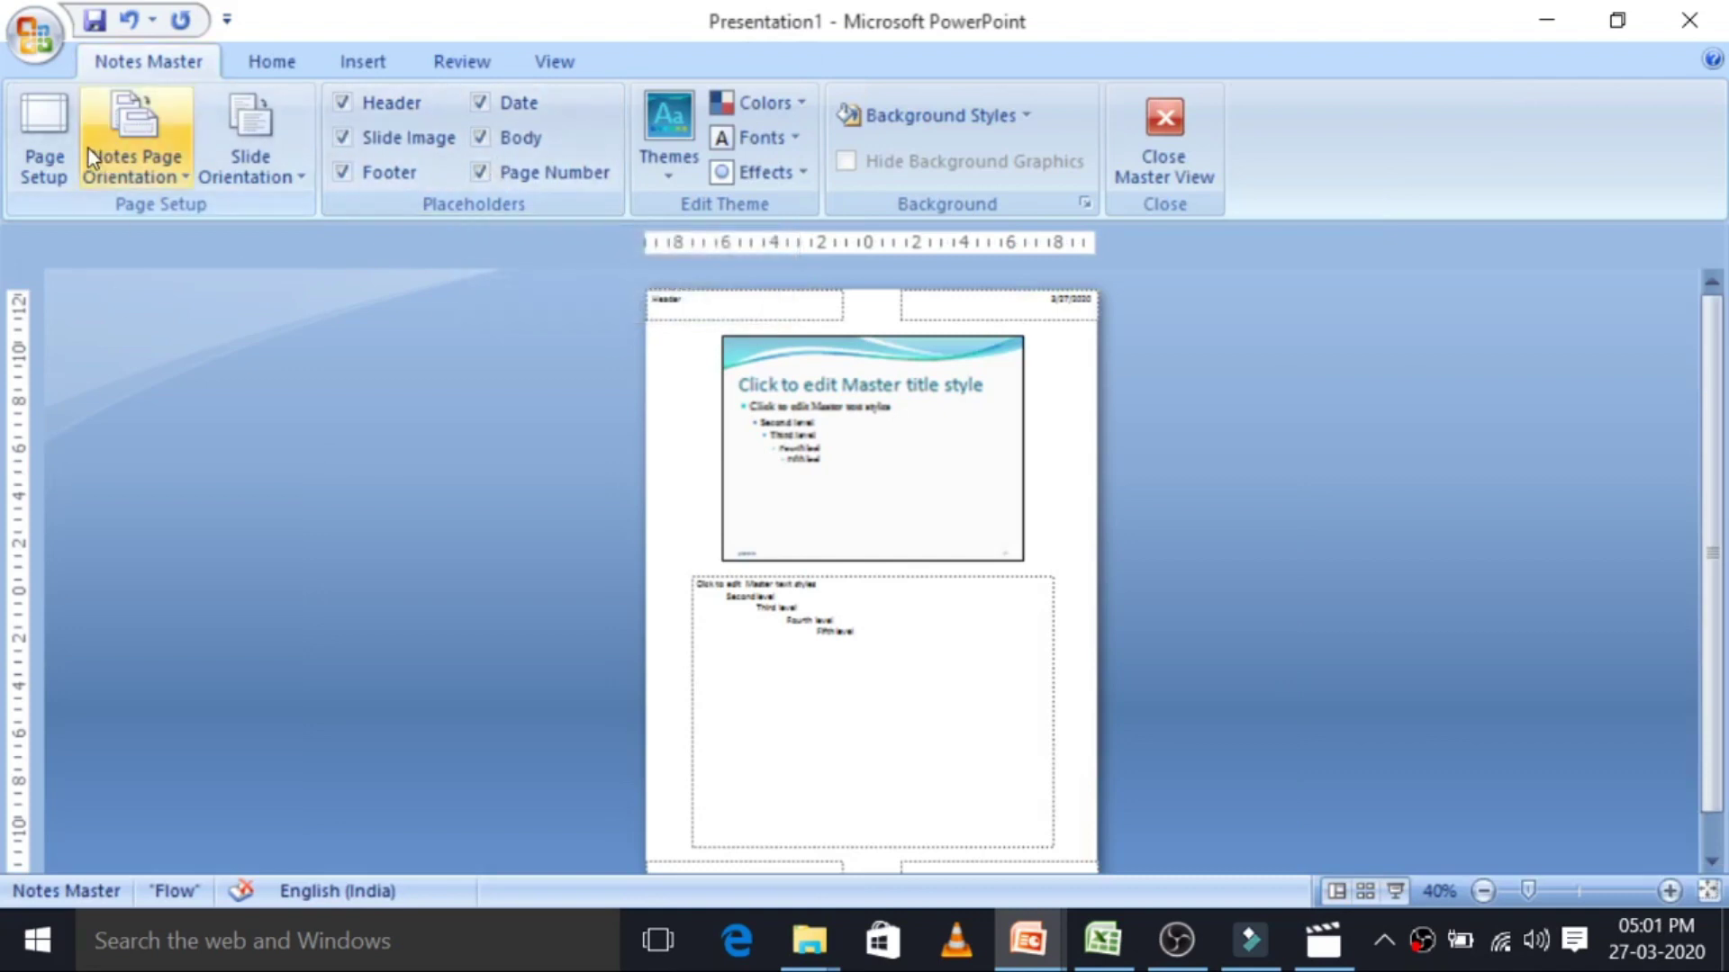
Switch the notes page to landscape and then back to portrait.
left_click(149, 173)
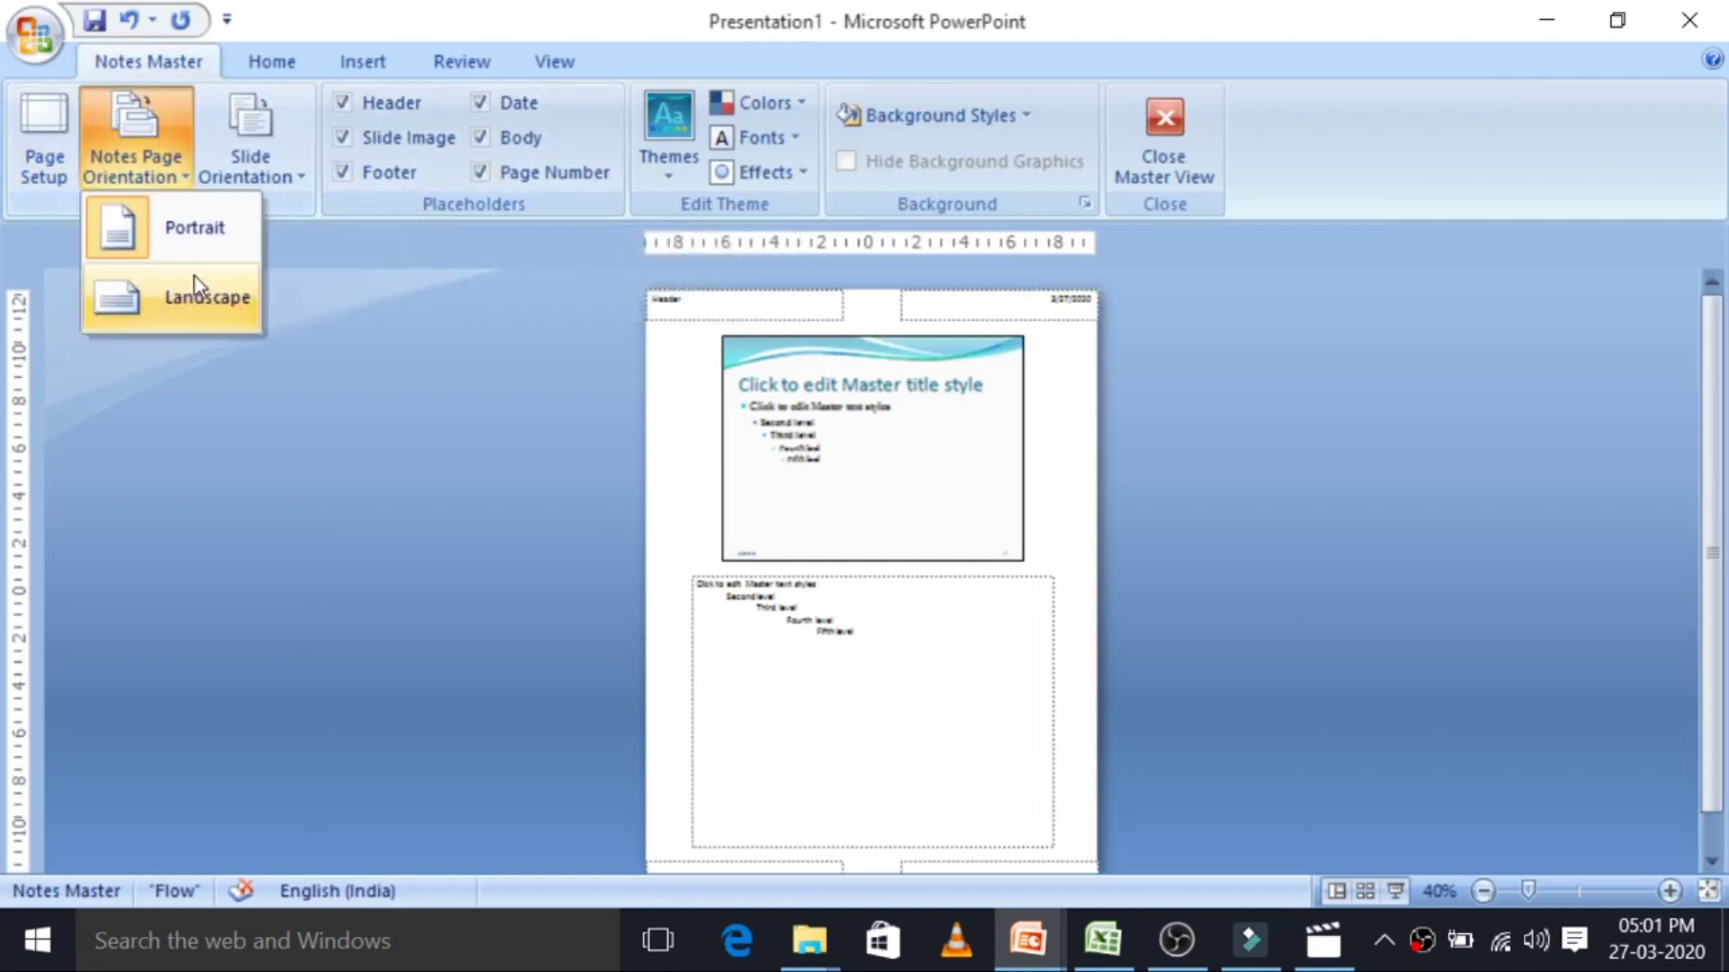
left_click(192, 298)
left_click(171, 179)
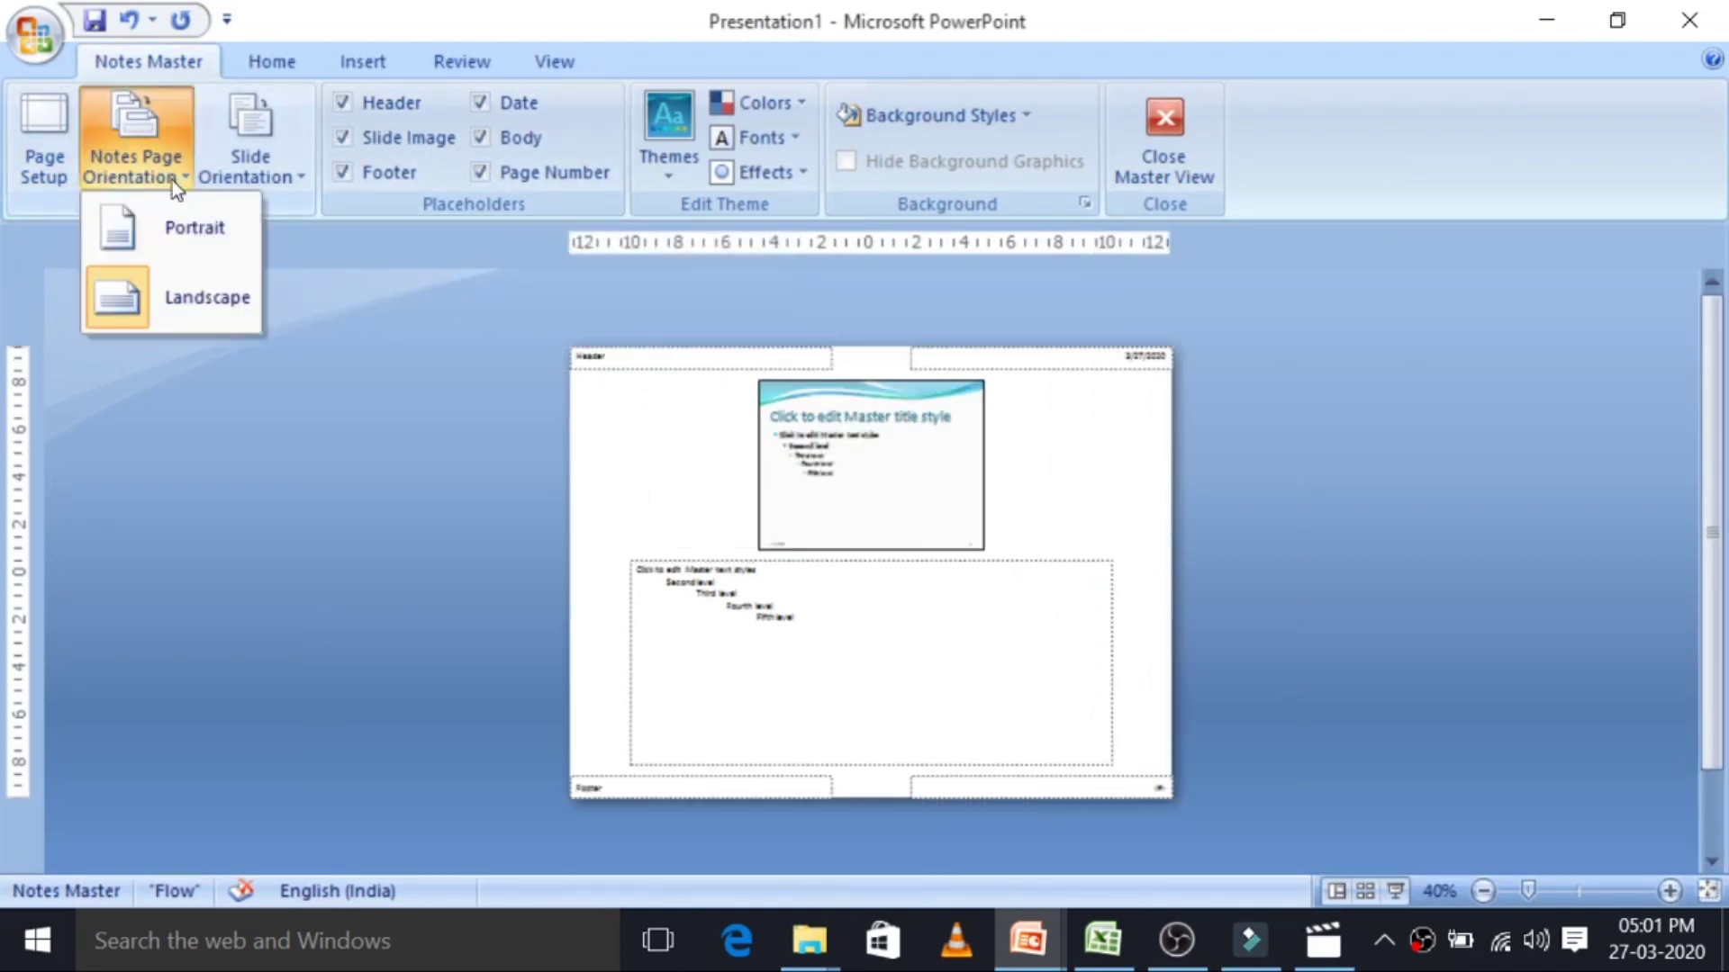
left_click(207, 243)
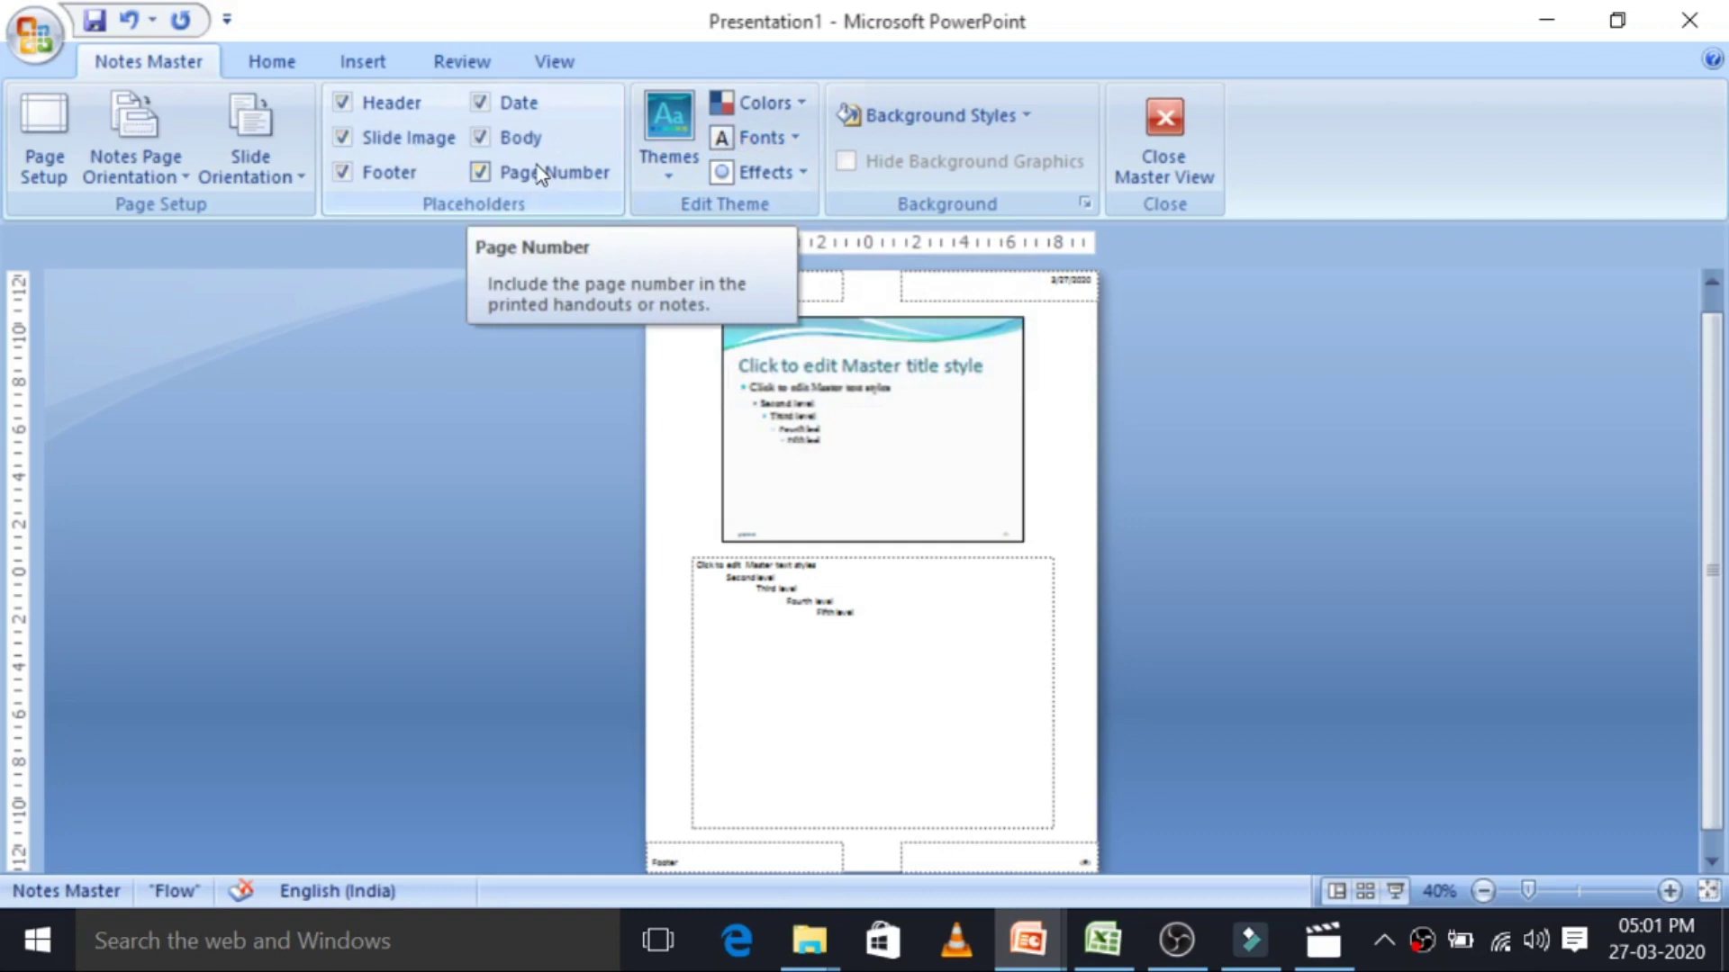
Select and deselect the notes page's slide image, then close the Notes Master.
left_click(995, 528)
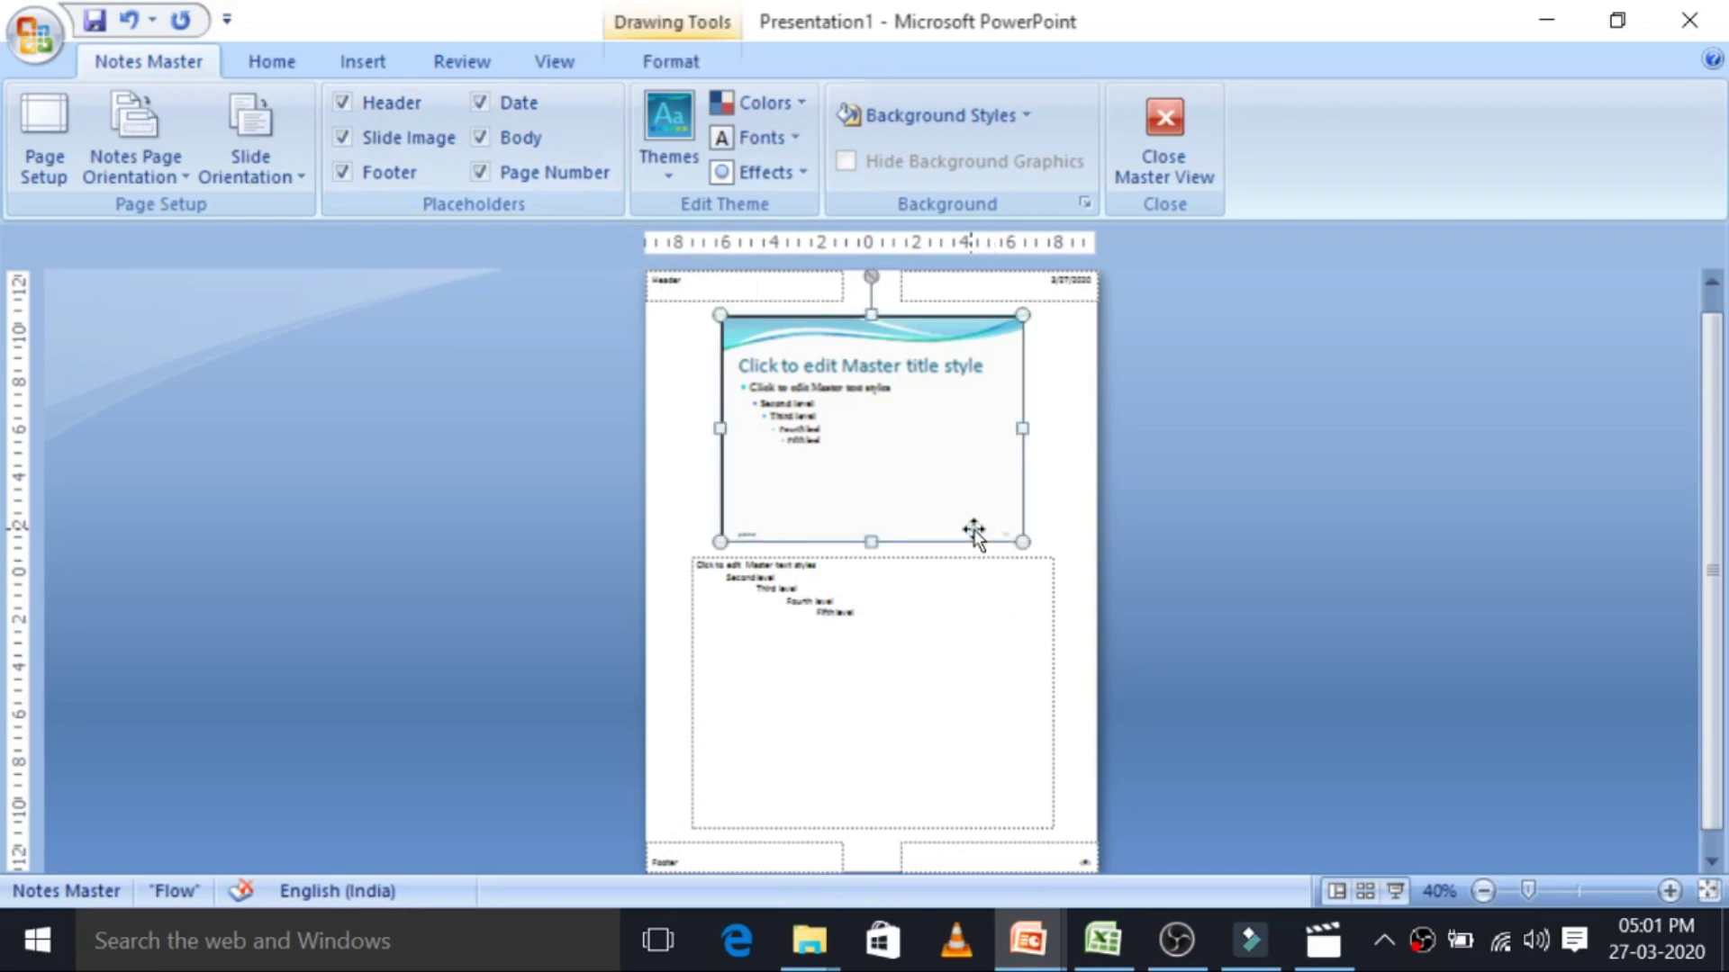
left_click(988, 640)
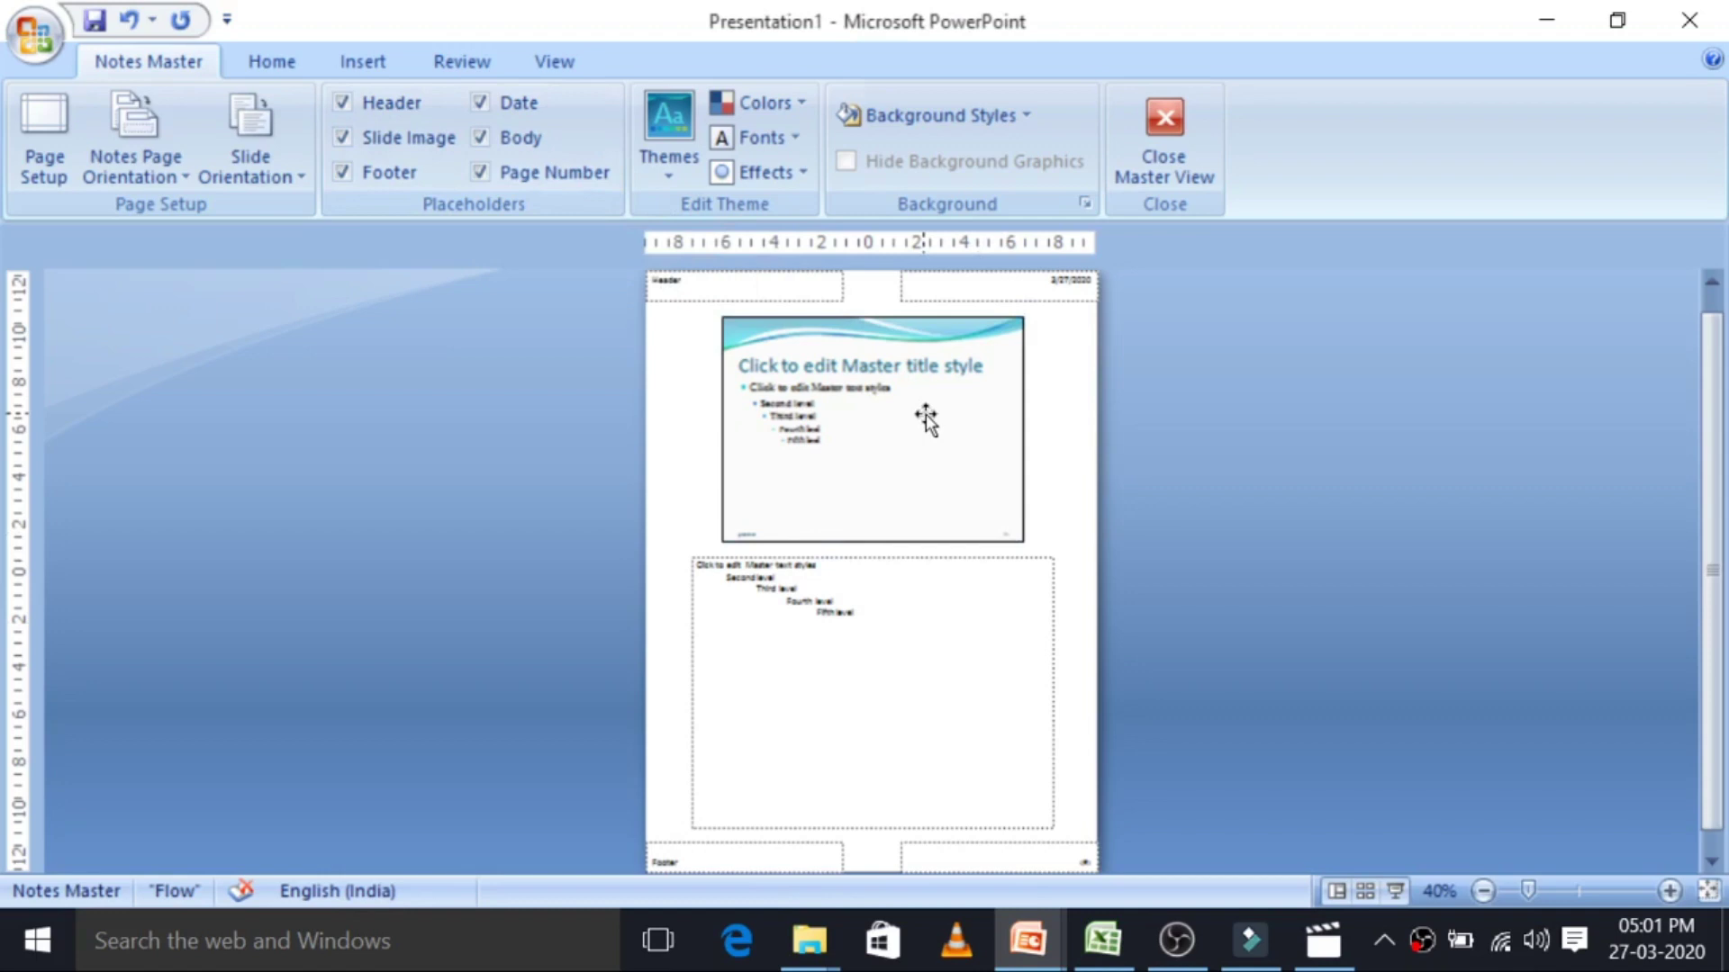
left_click(1179, 138)
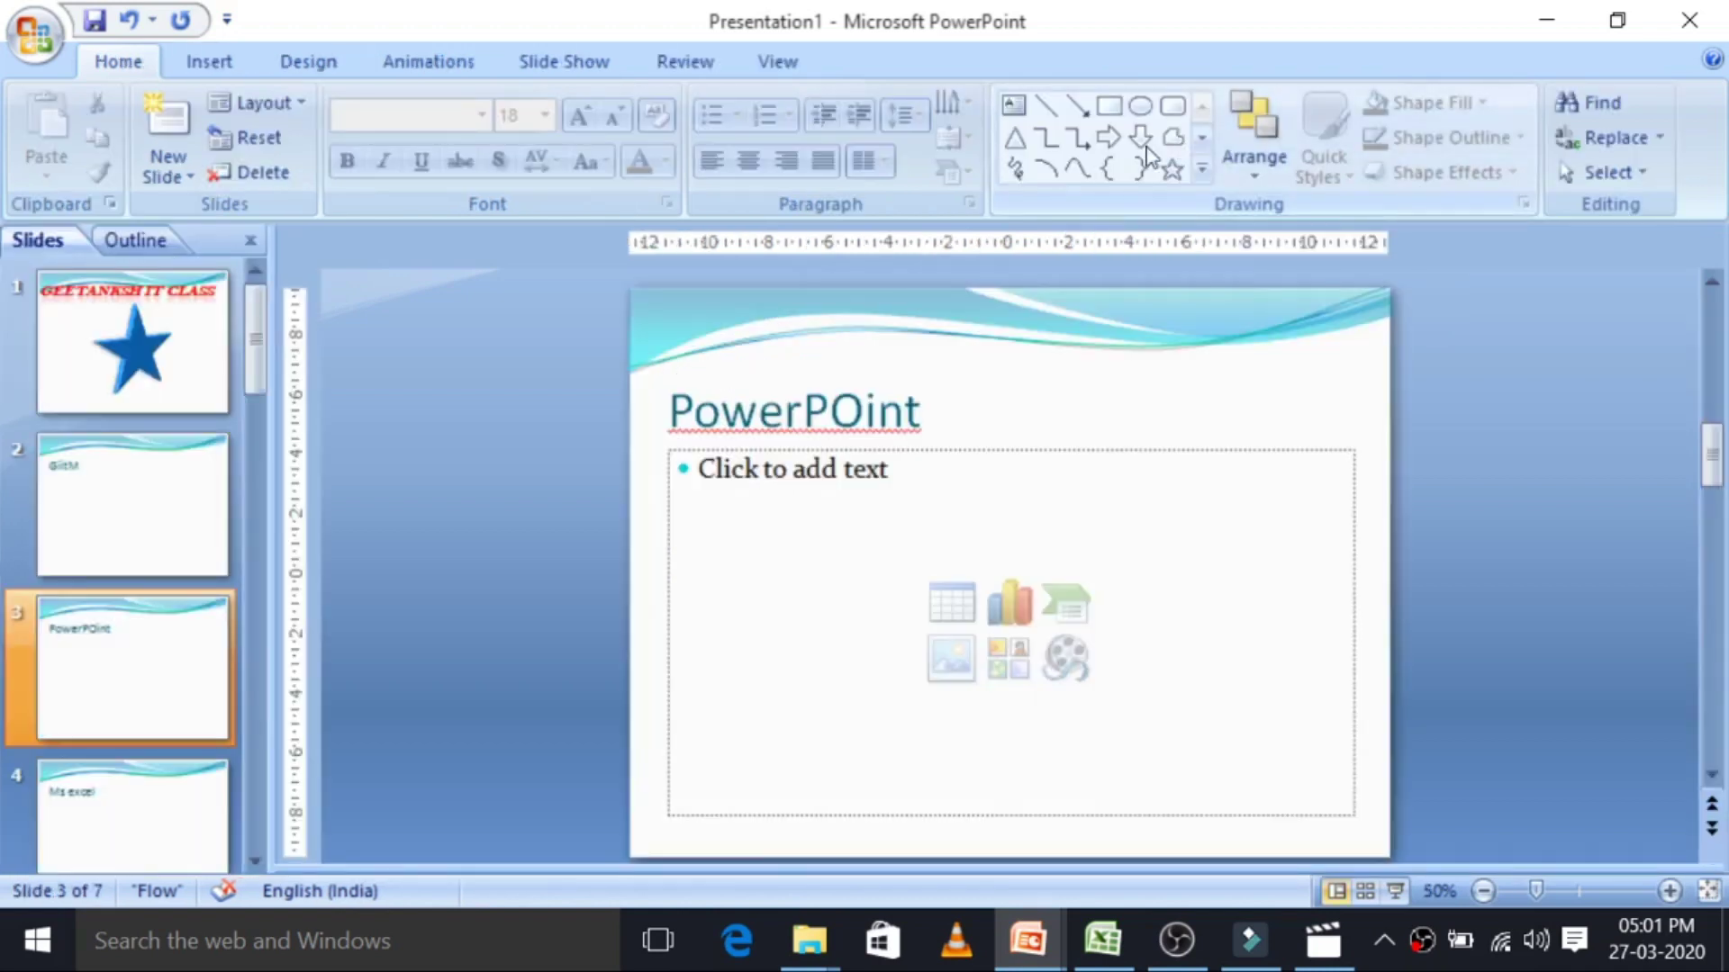
Show the dotted gridlines over the slide and hide them again, then toggle the rulers off and on.
left_click(770, 63)
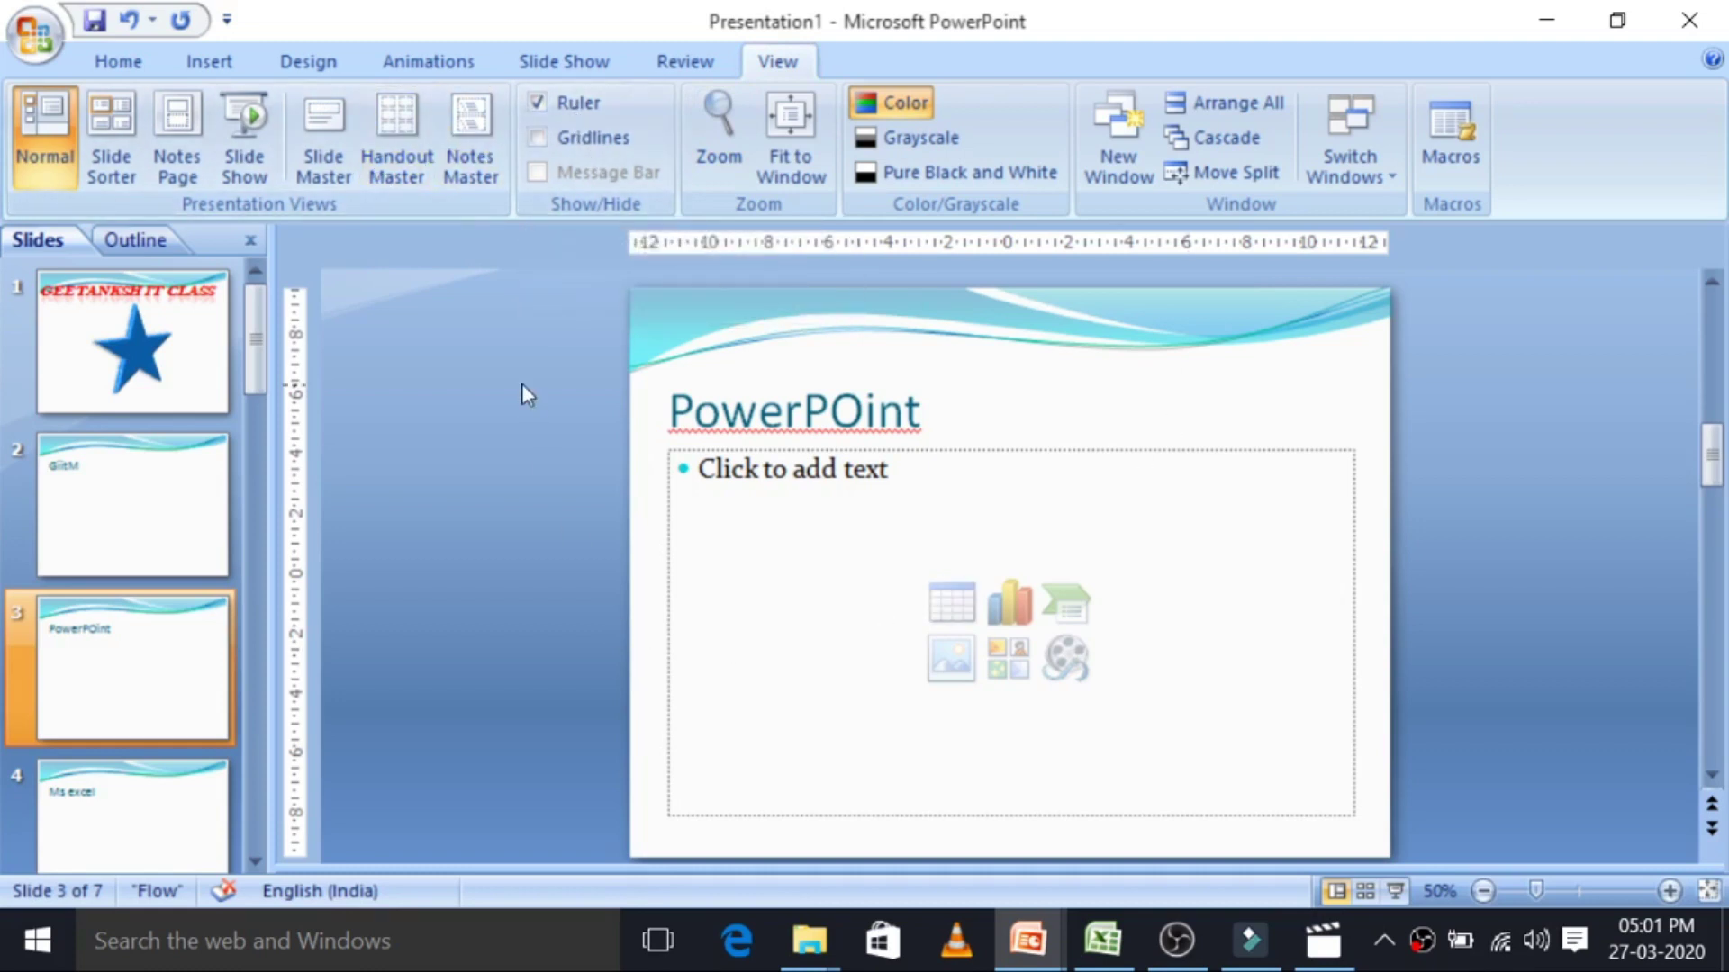
left_click(586, 144)
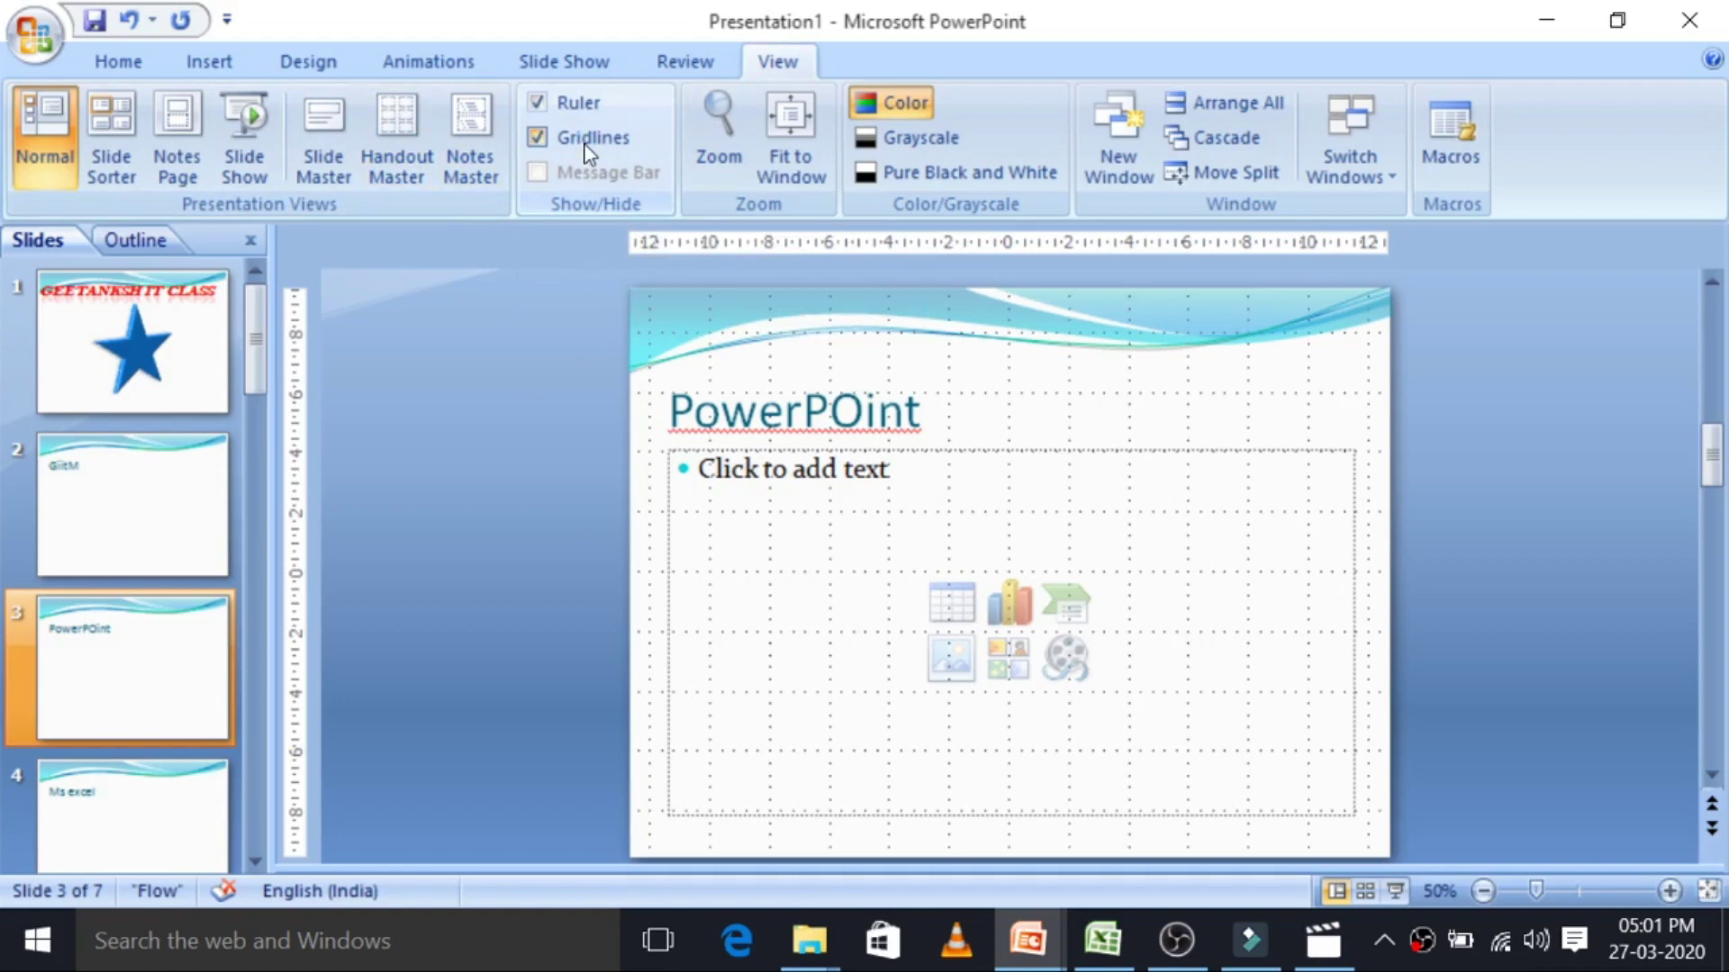
left_click(587, 148)
left_click(587, 150)
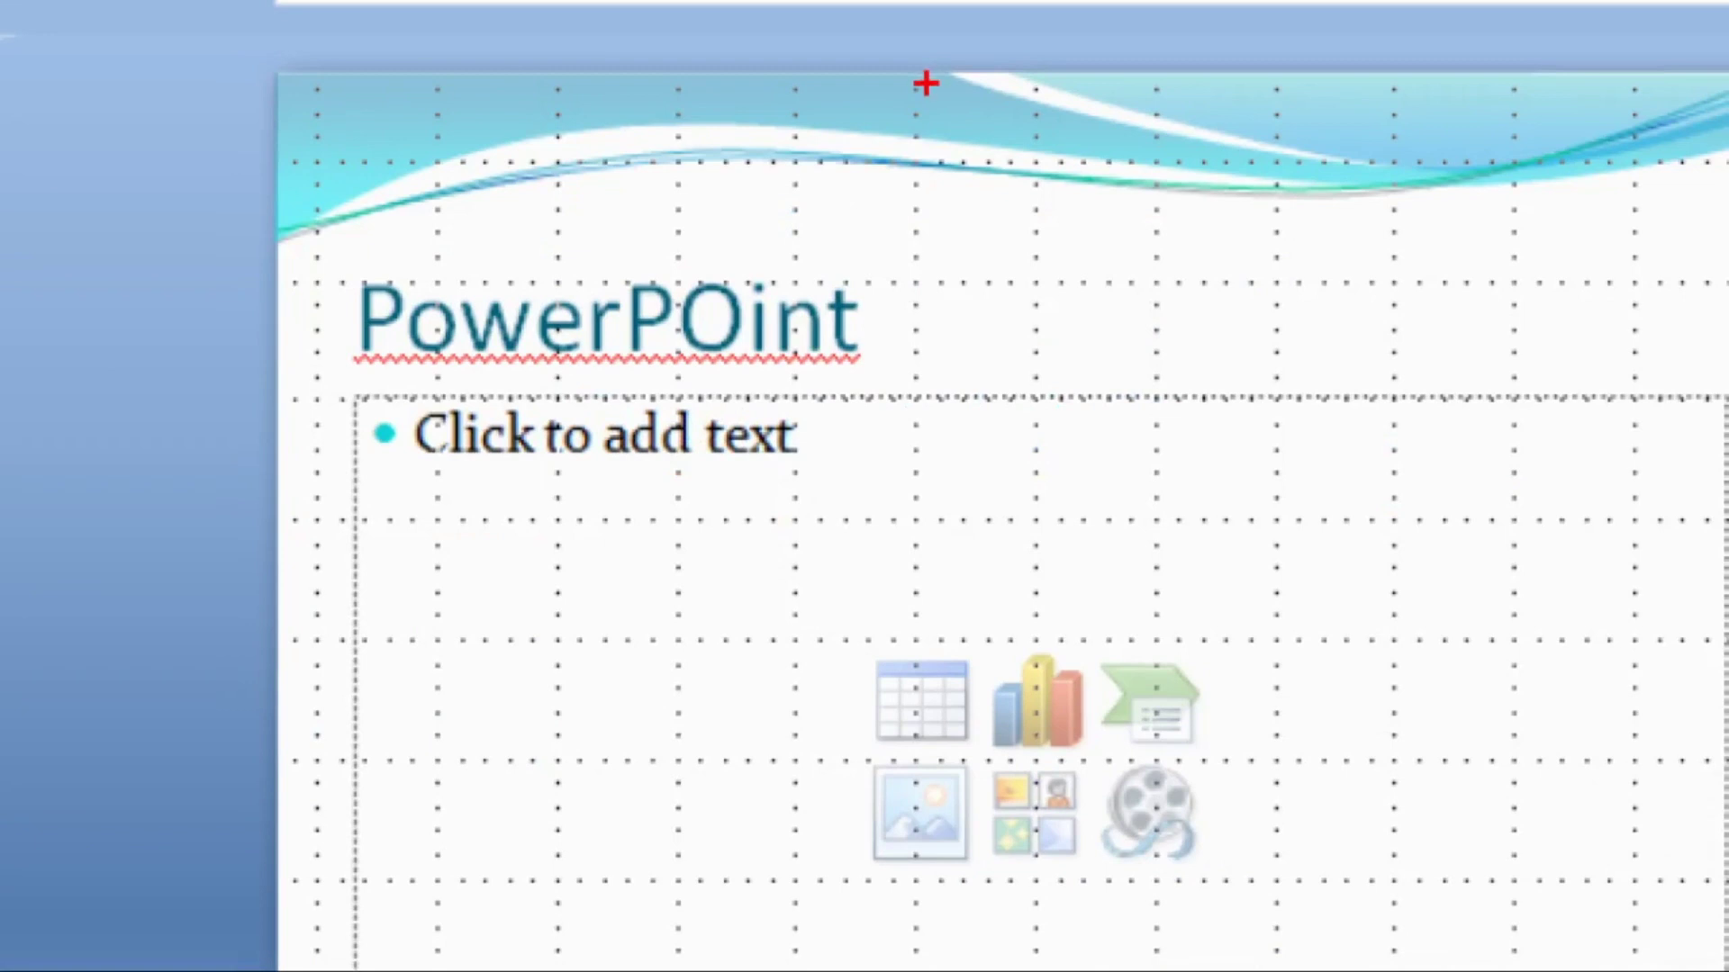
left_click_drag(926, 83, 889, 509)
left_click_drag(334, 510, 734, 566)
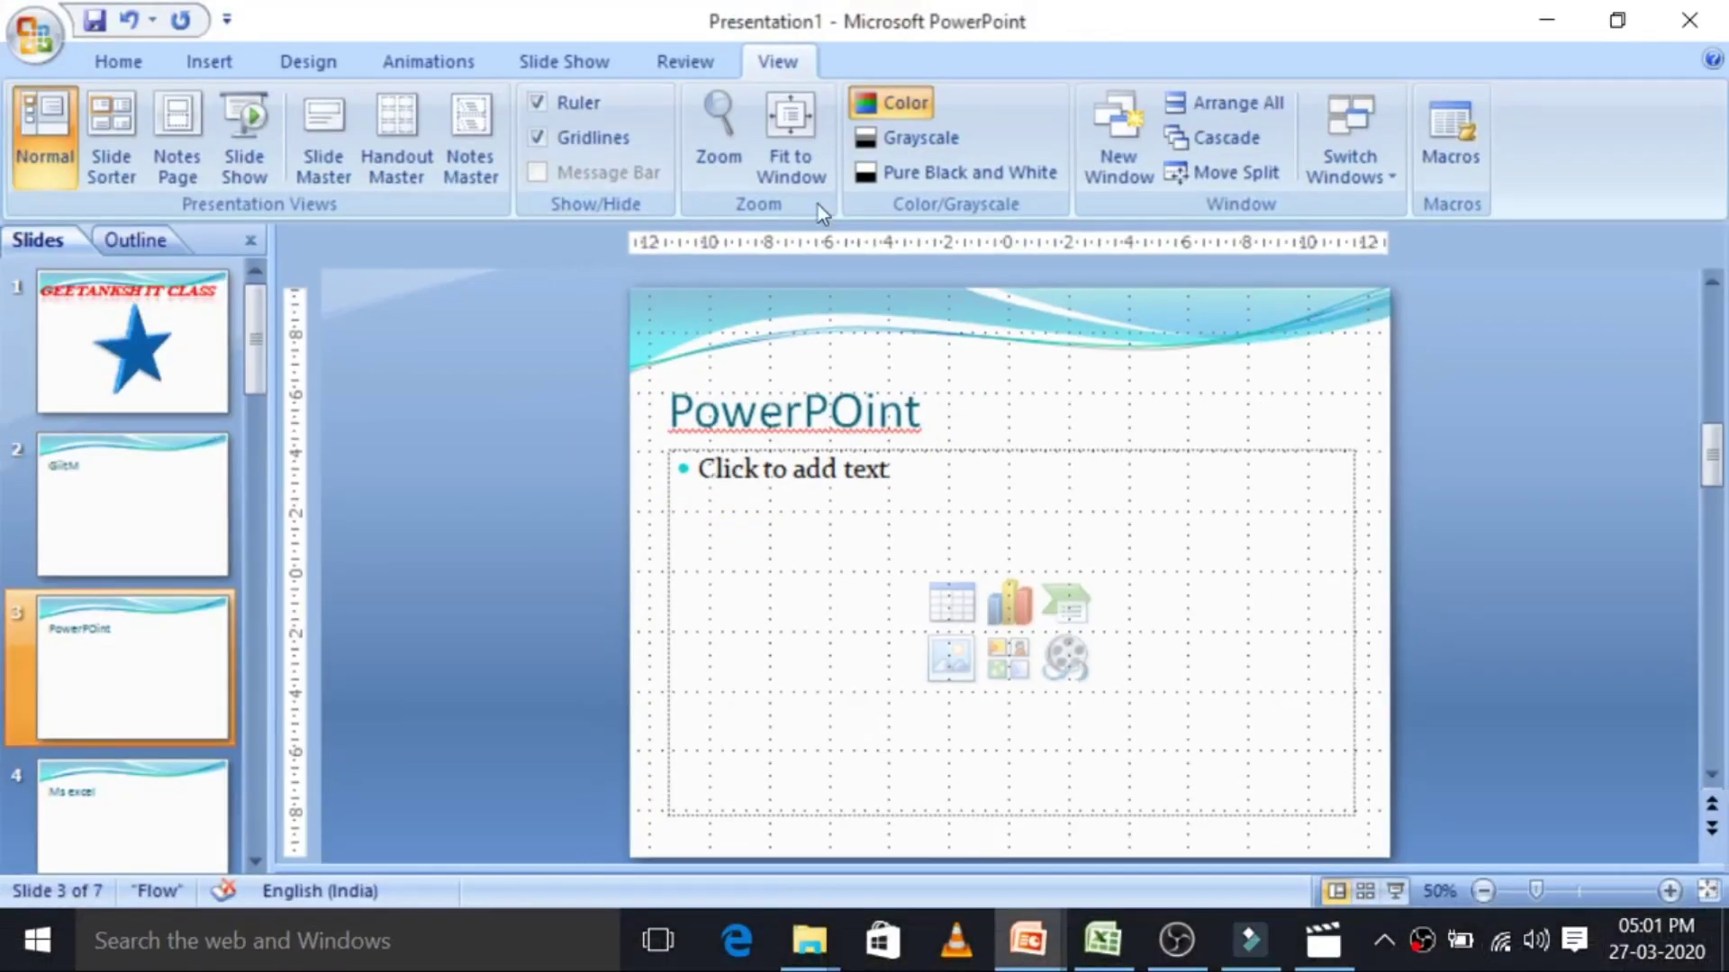
left_click(550, 149)
left_click(537, 101)
left_click(552, 102)
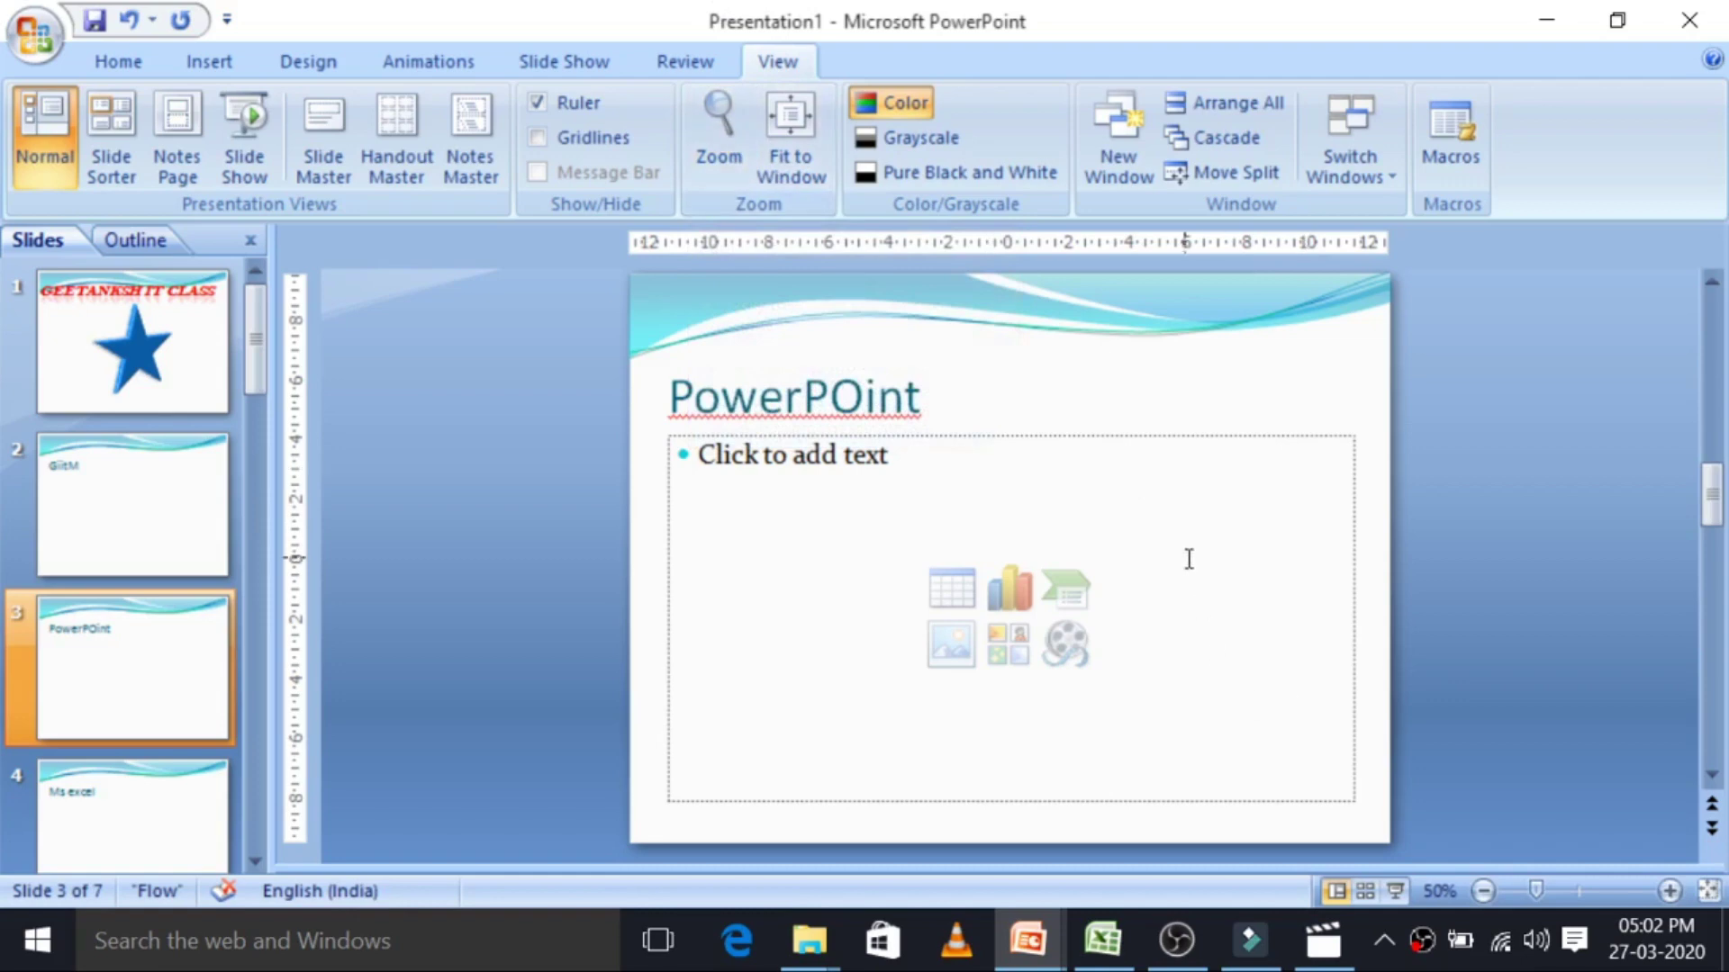
left_click(715, 121)
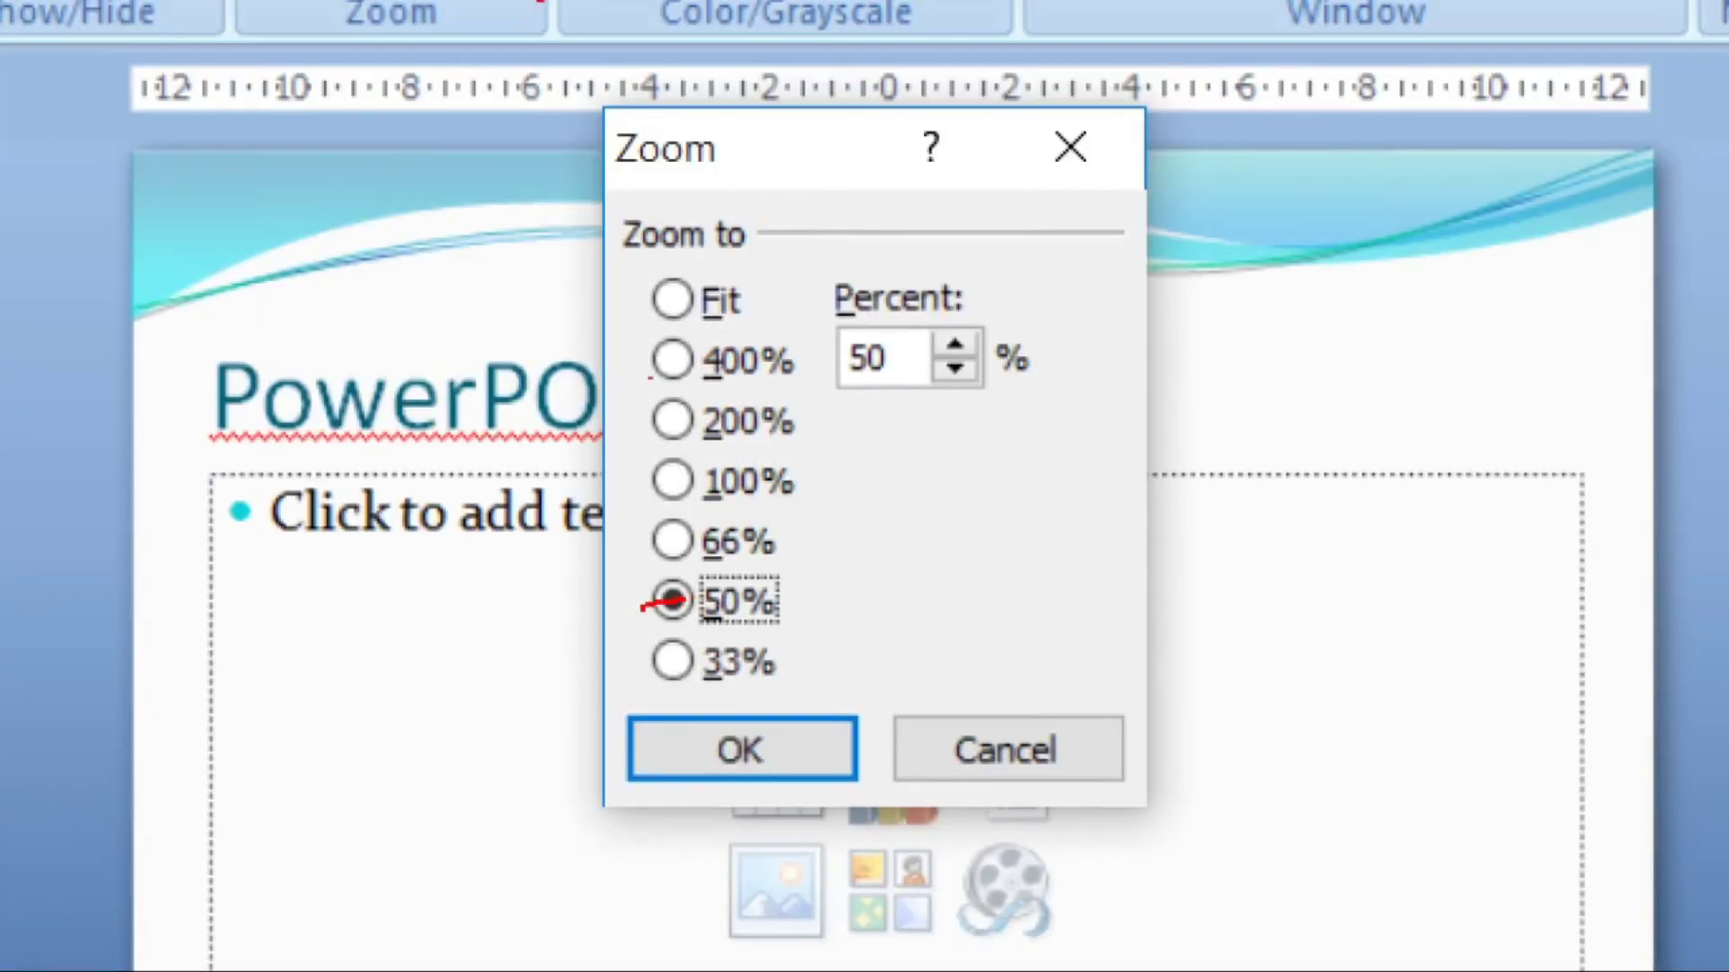
left_click_drag(650, 290, 716, 281)
mouse_move(643, 347)
left_mouse_down()
mouse_move(891, 385)
mouse_move(616, 478)
left_mouse_up()
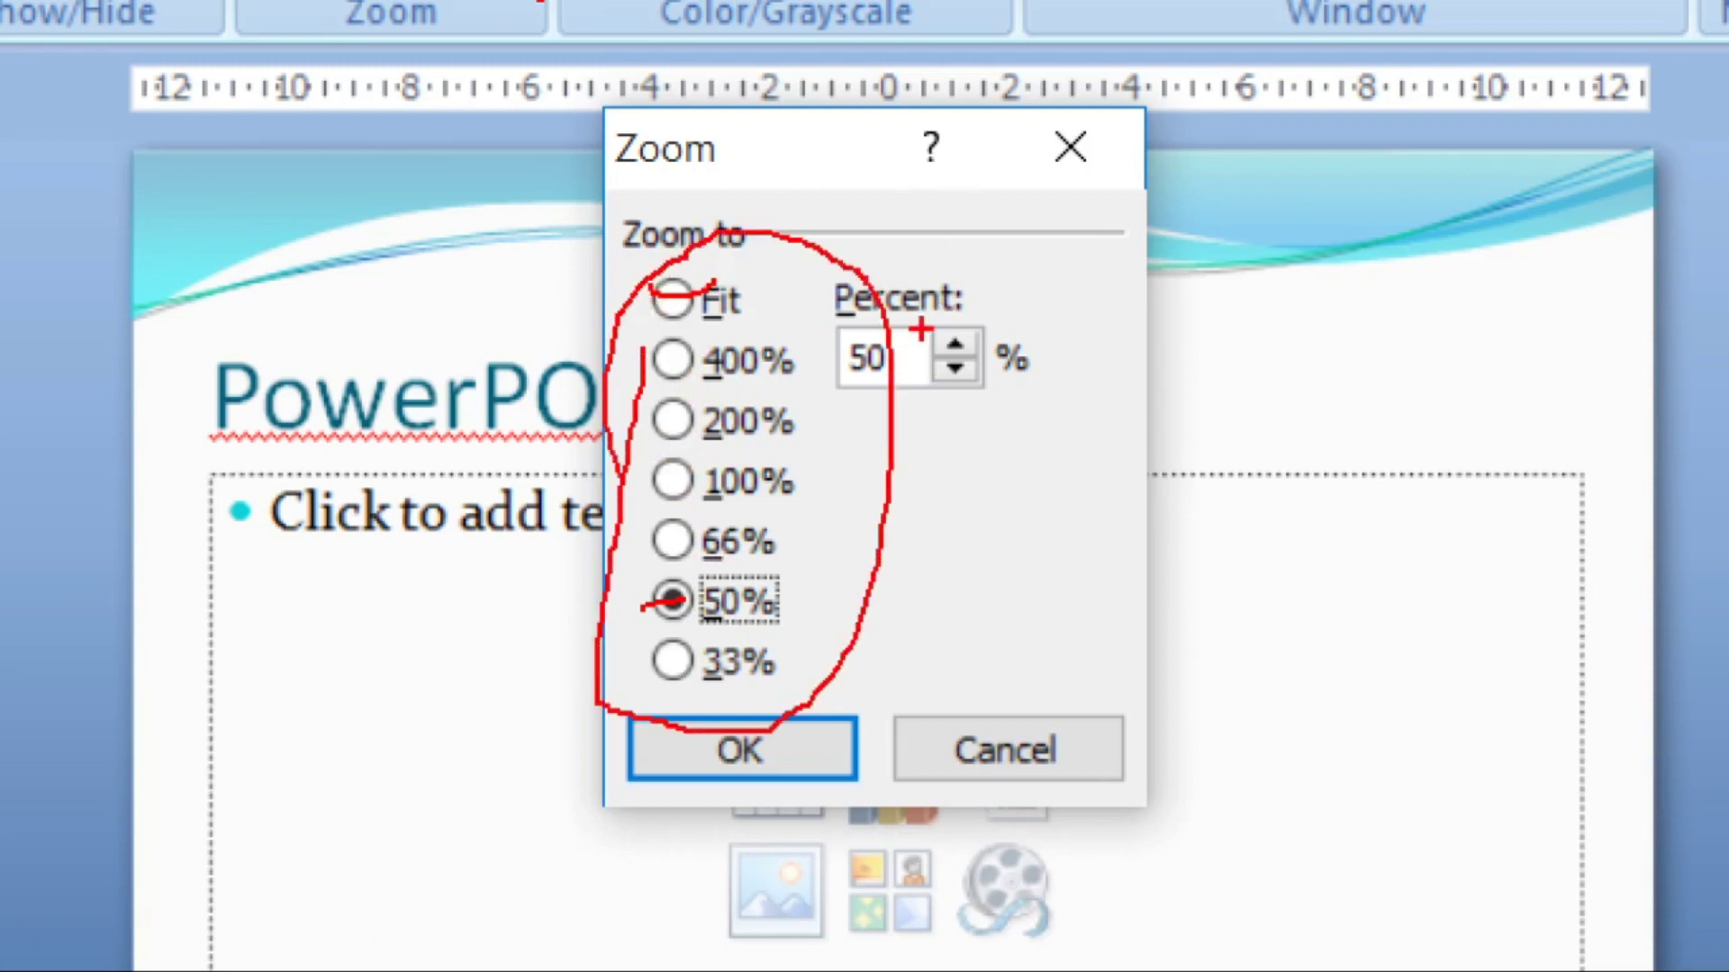
mouse_move(856, 259)
left_mouse_down()
mouse_move(821, 388)
mouse_move(926, 216)
mouse_move(838, 270)
left_mouse_up()
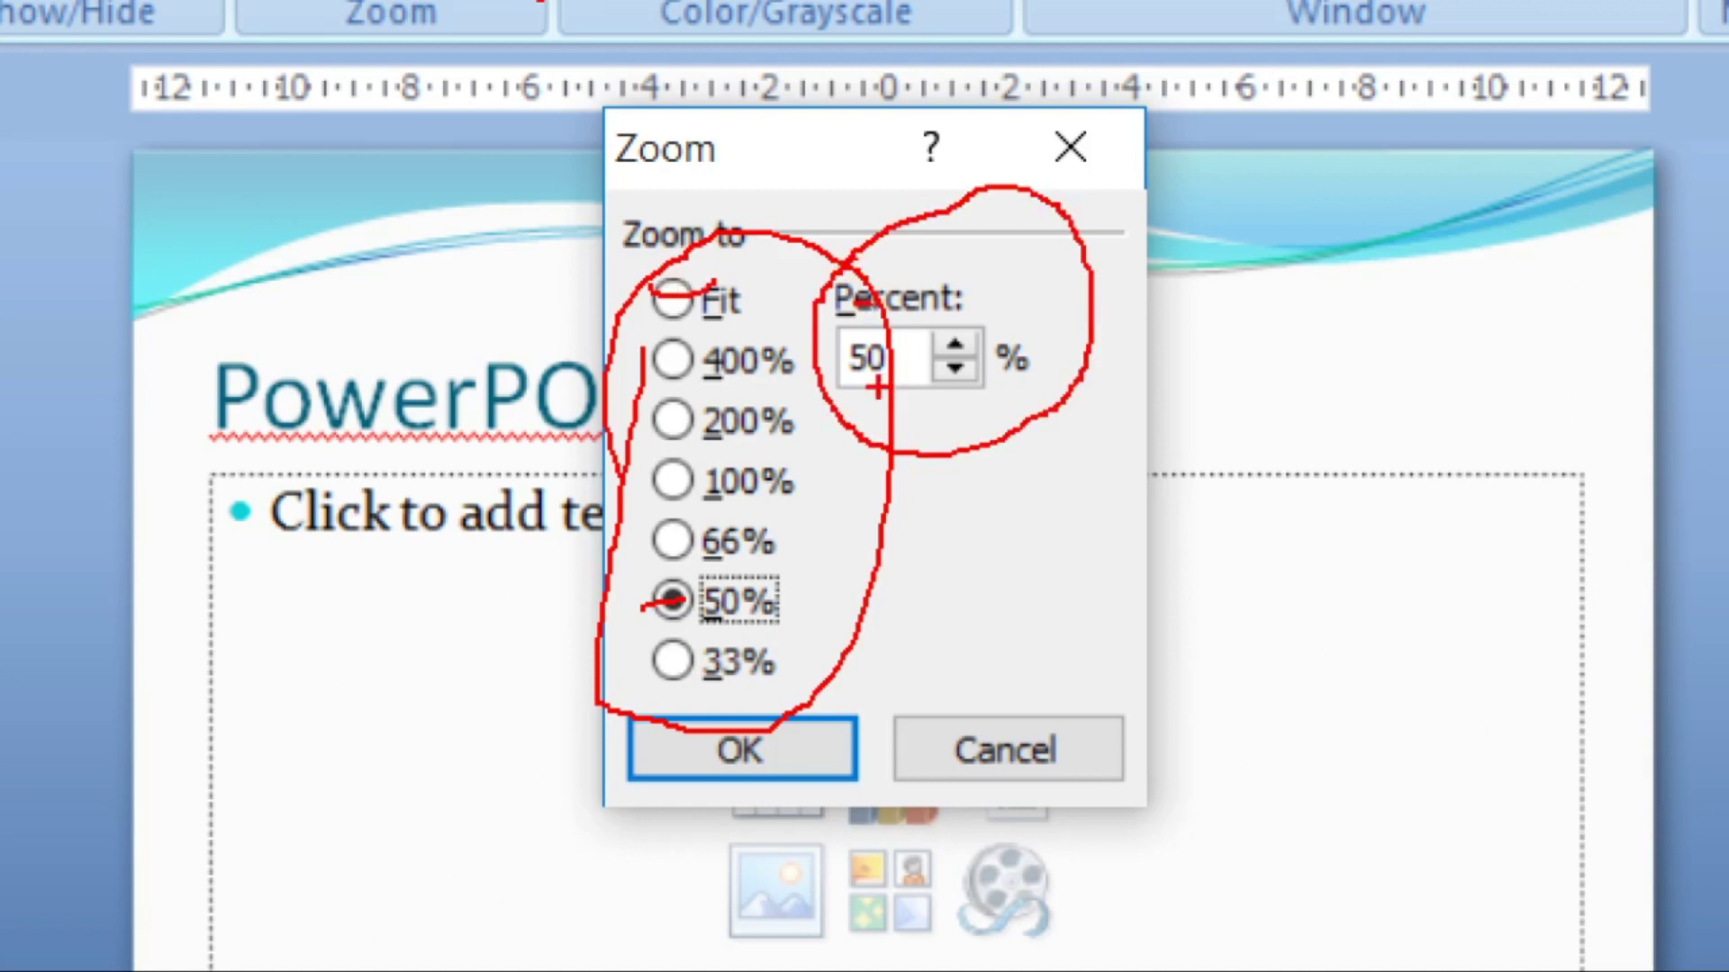
left_click_drag(850, 391, 918, 384)
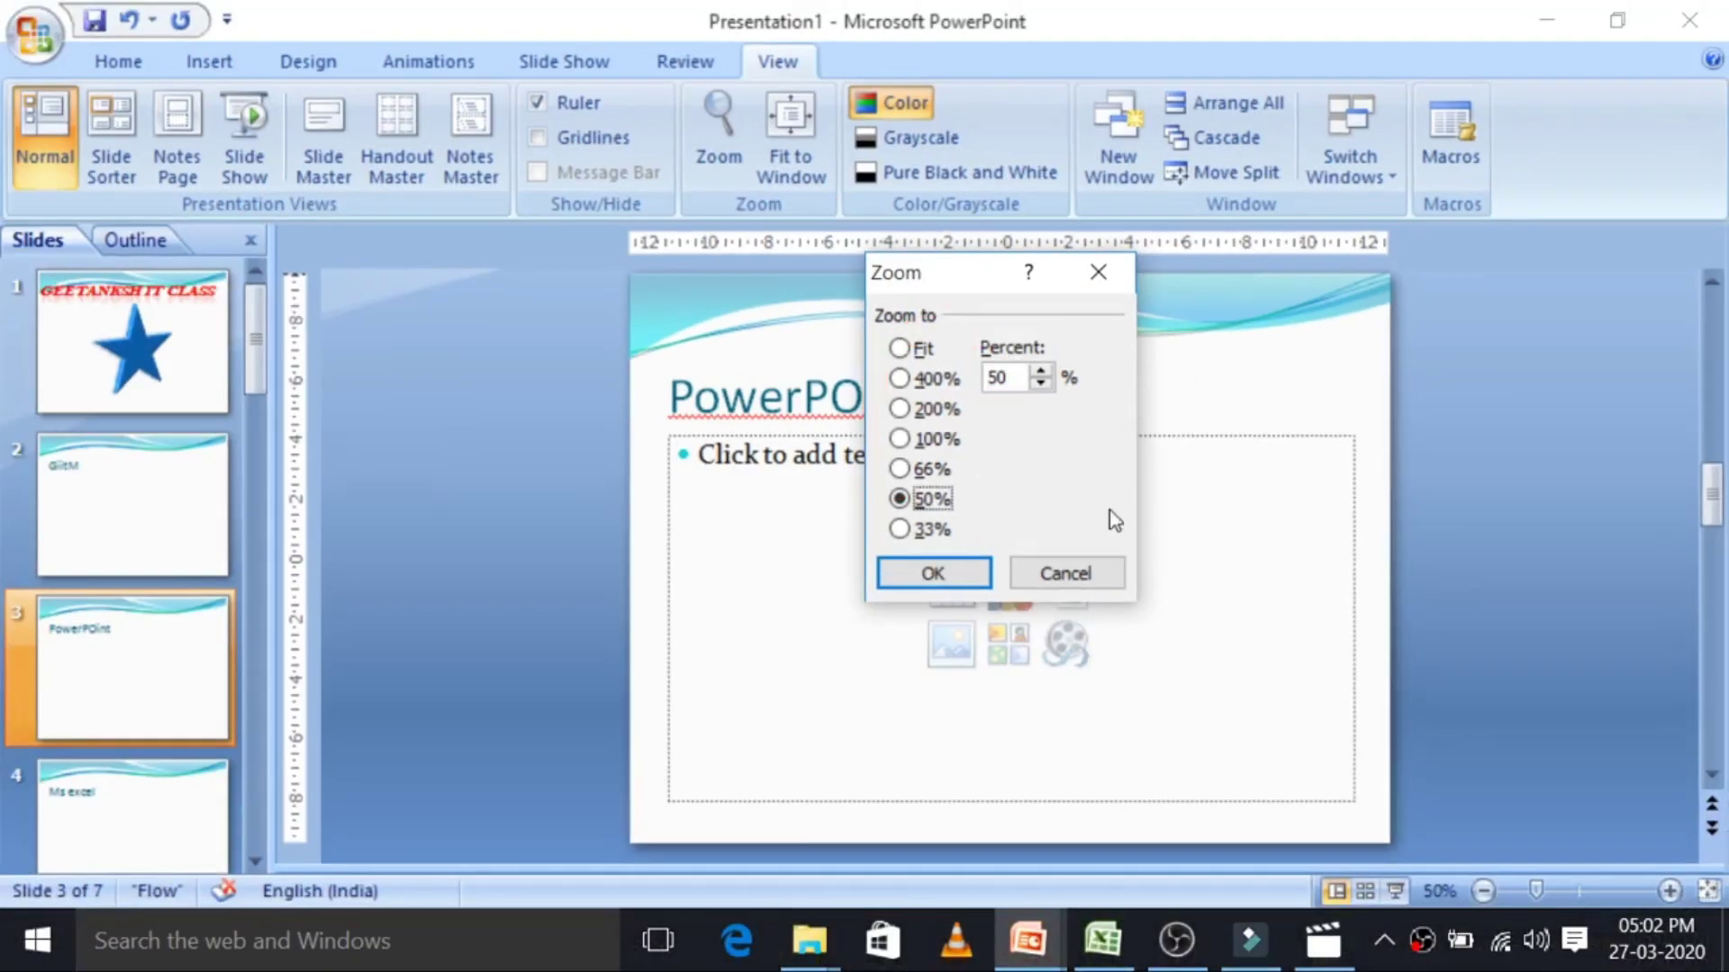
left_click(1090, 566)
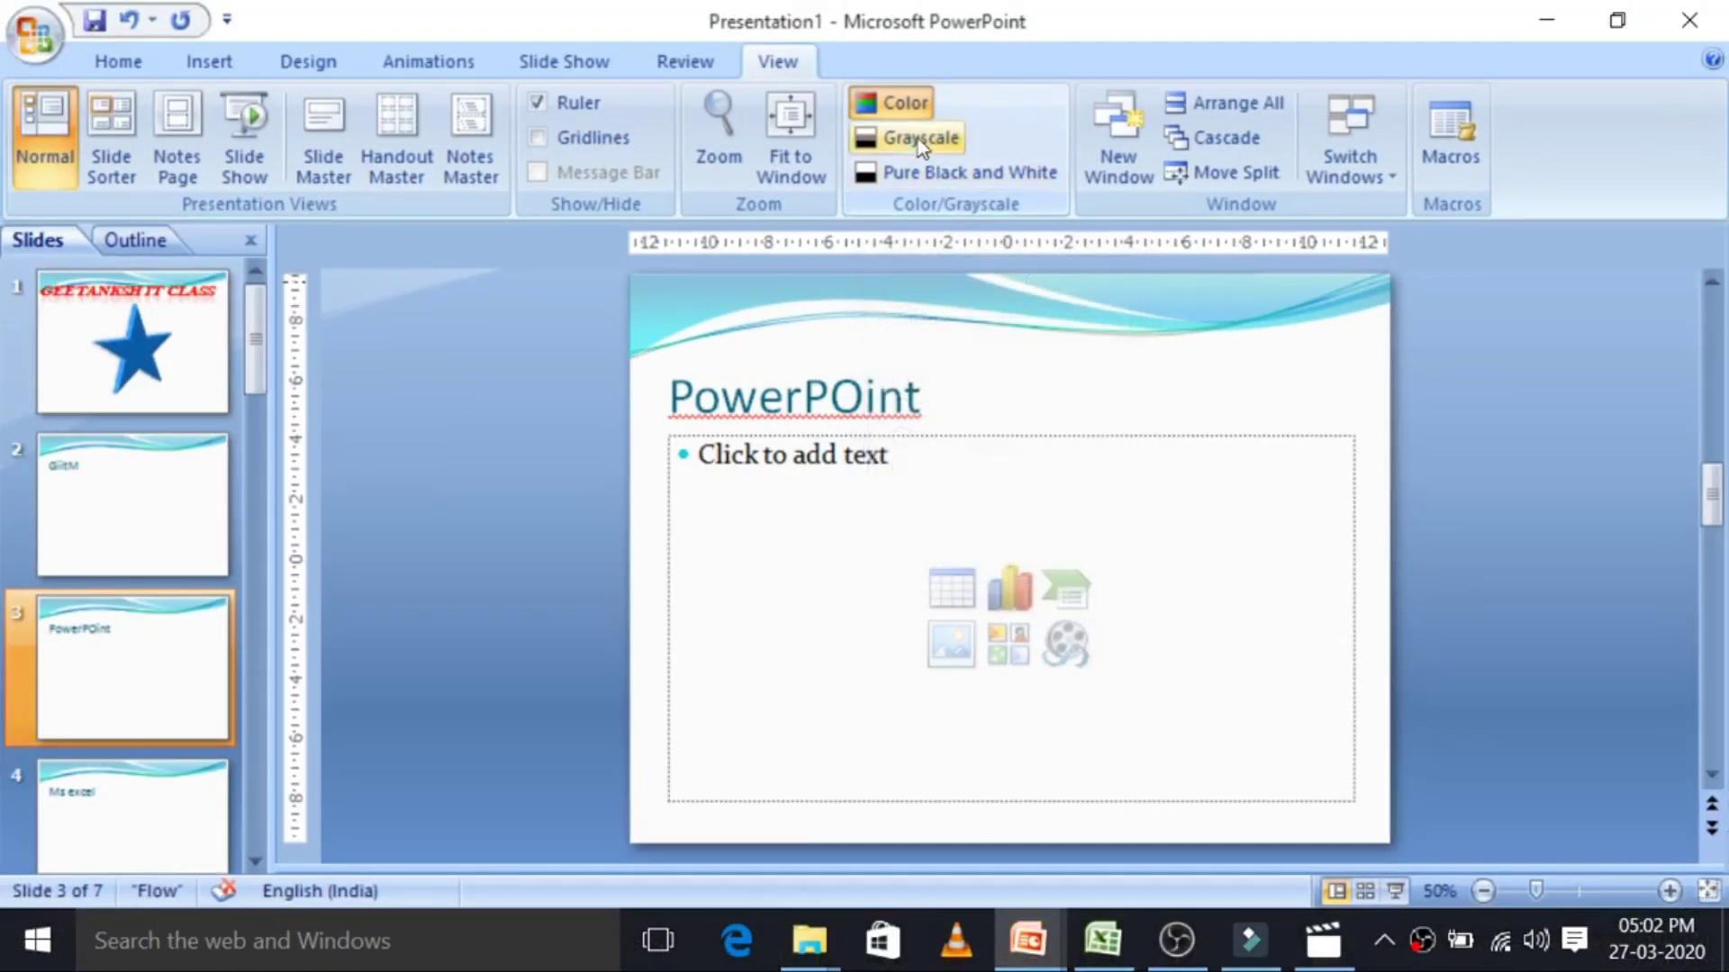
Fit slide 1 to the window, preview the deck in grayscale, and return to colour.
left_click(809, 138)
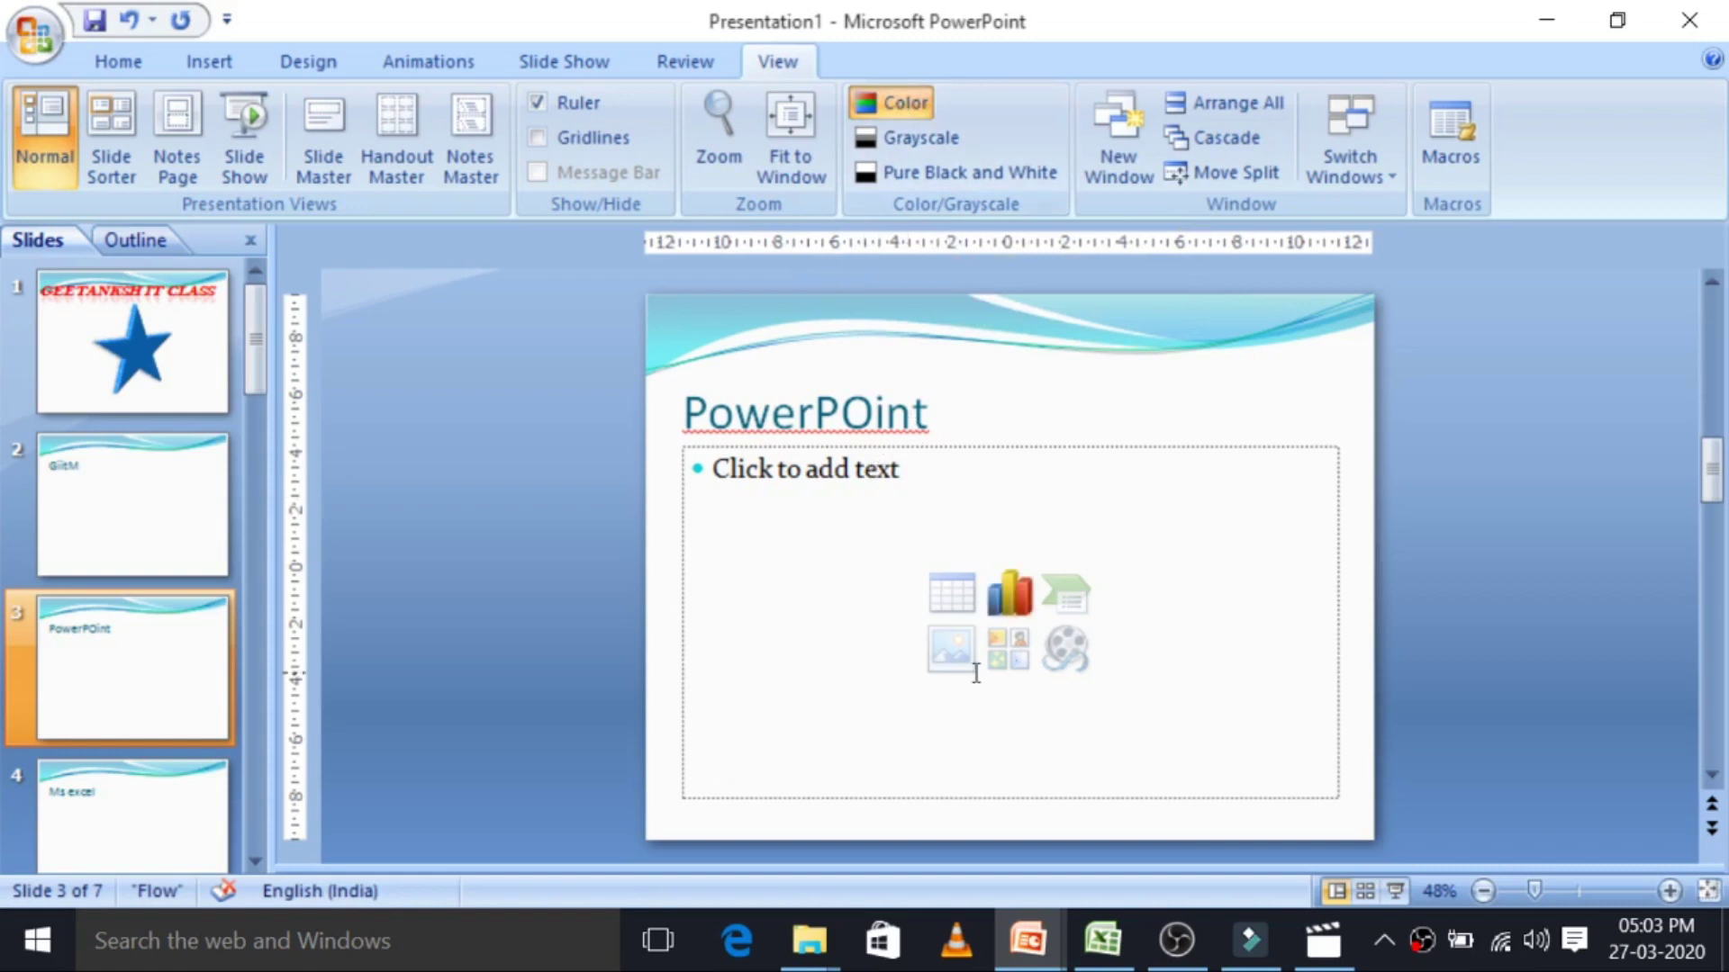
left_click(200, 378)
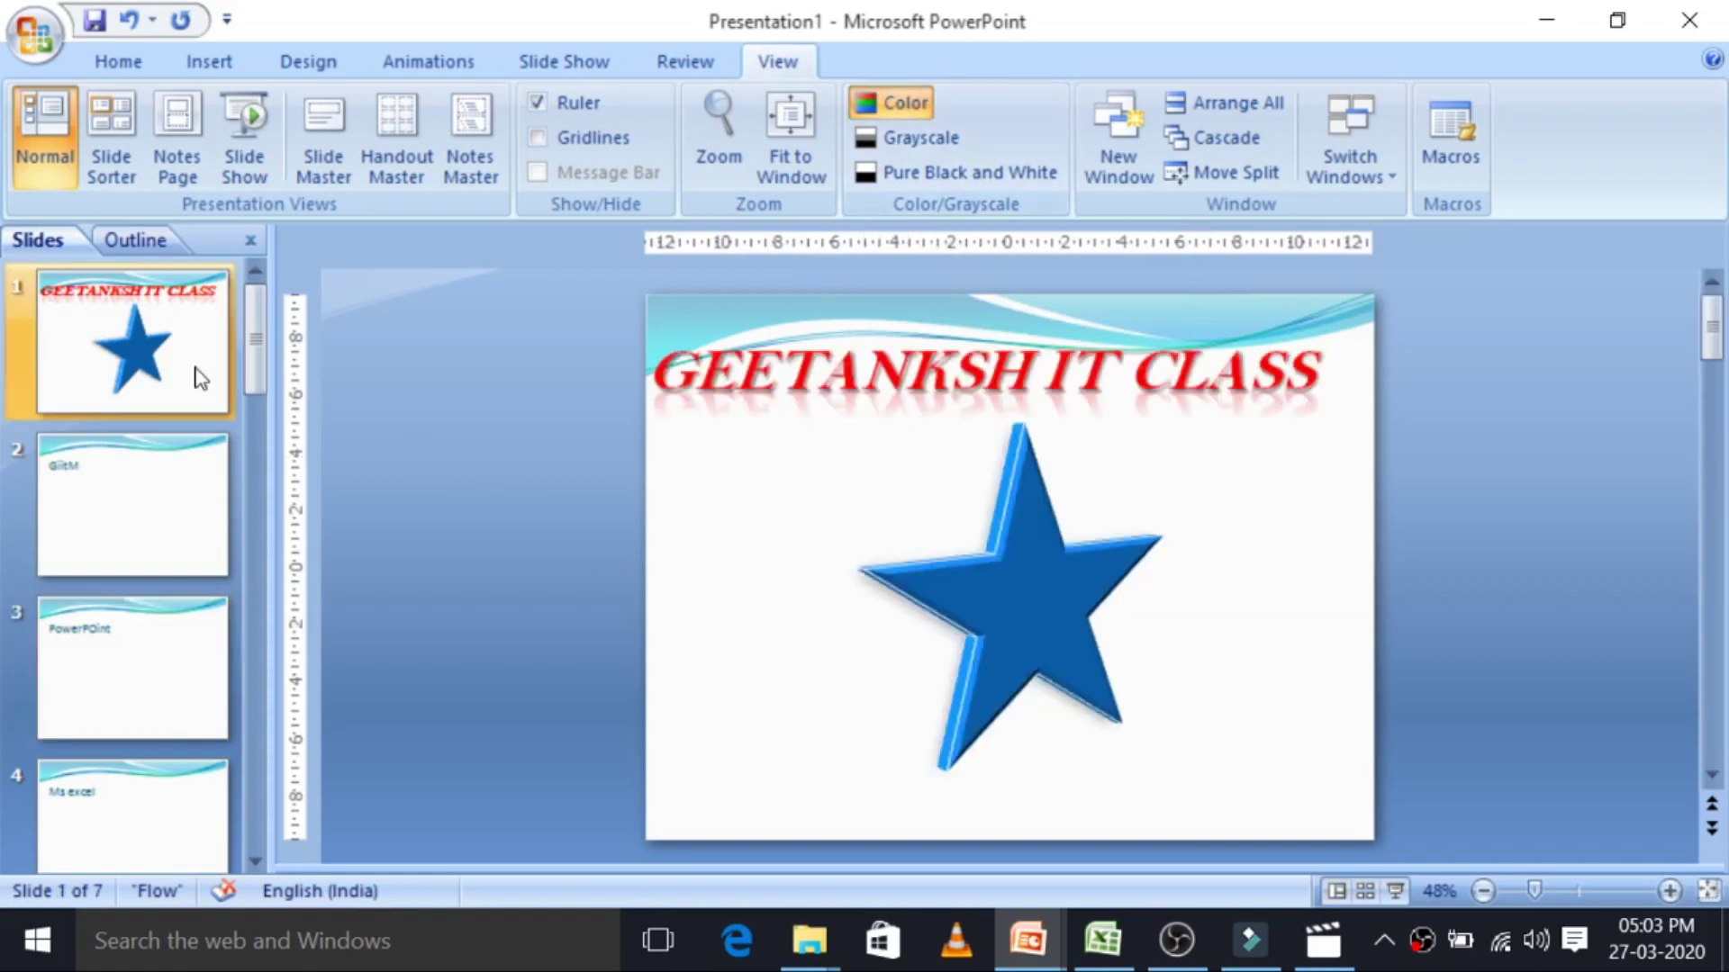
left_click(1064, 389)
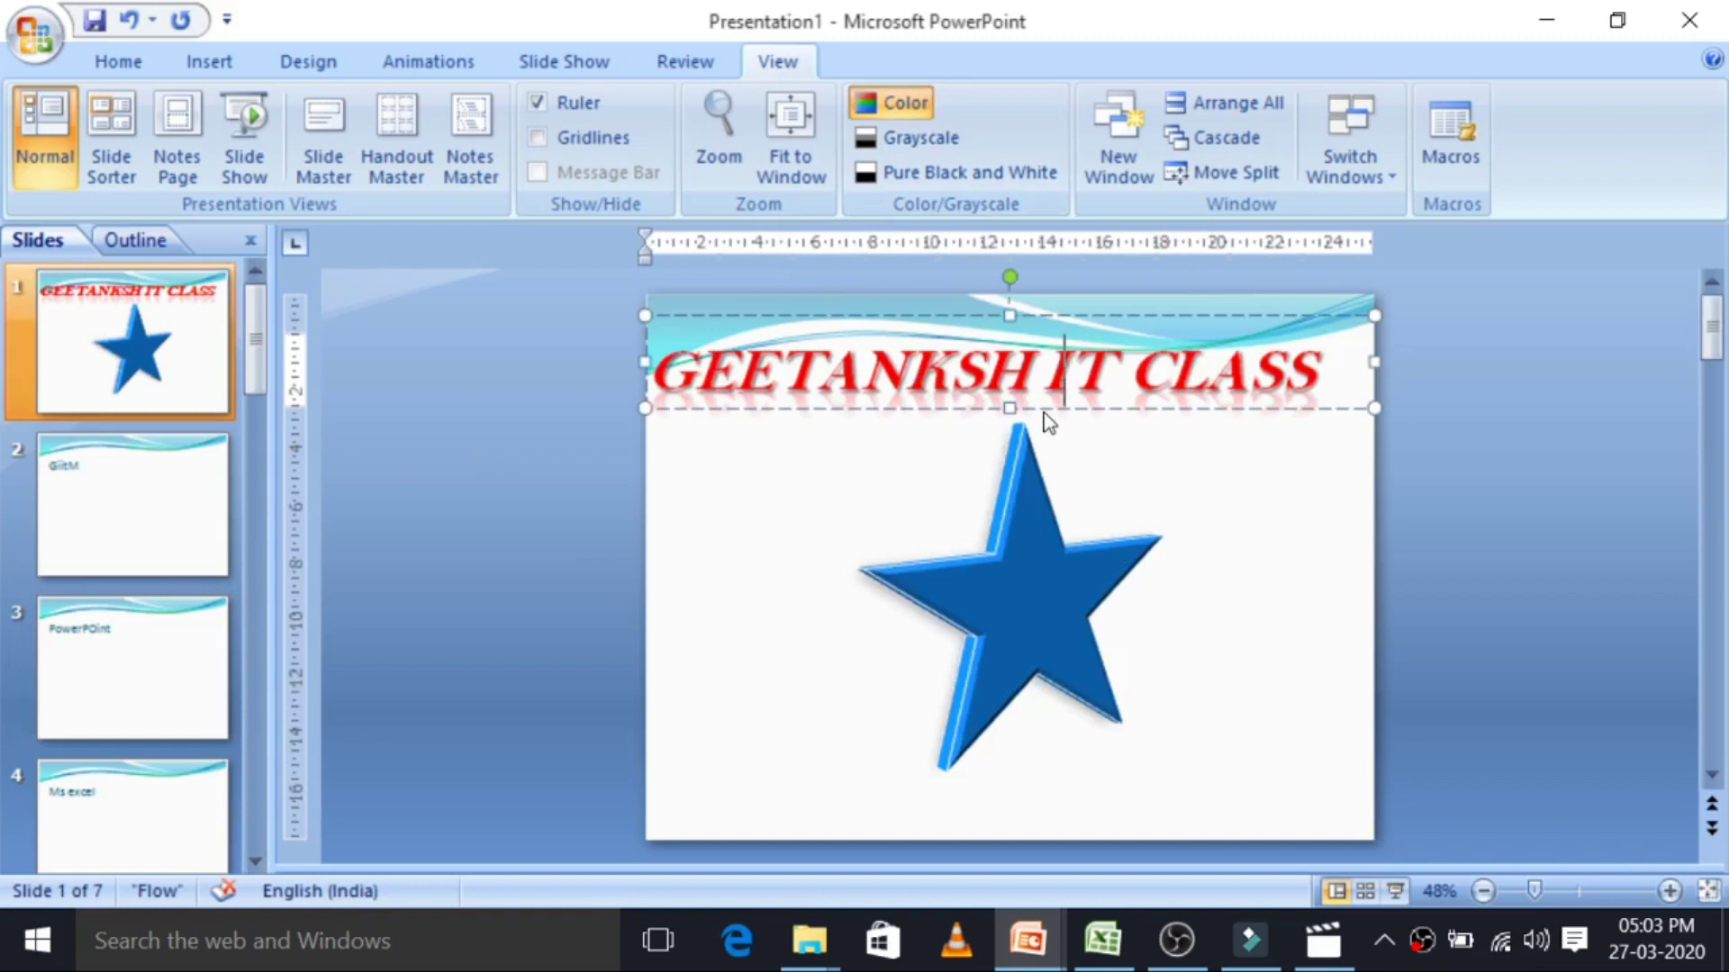
left_click(1194, 531)
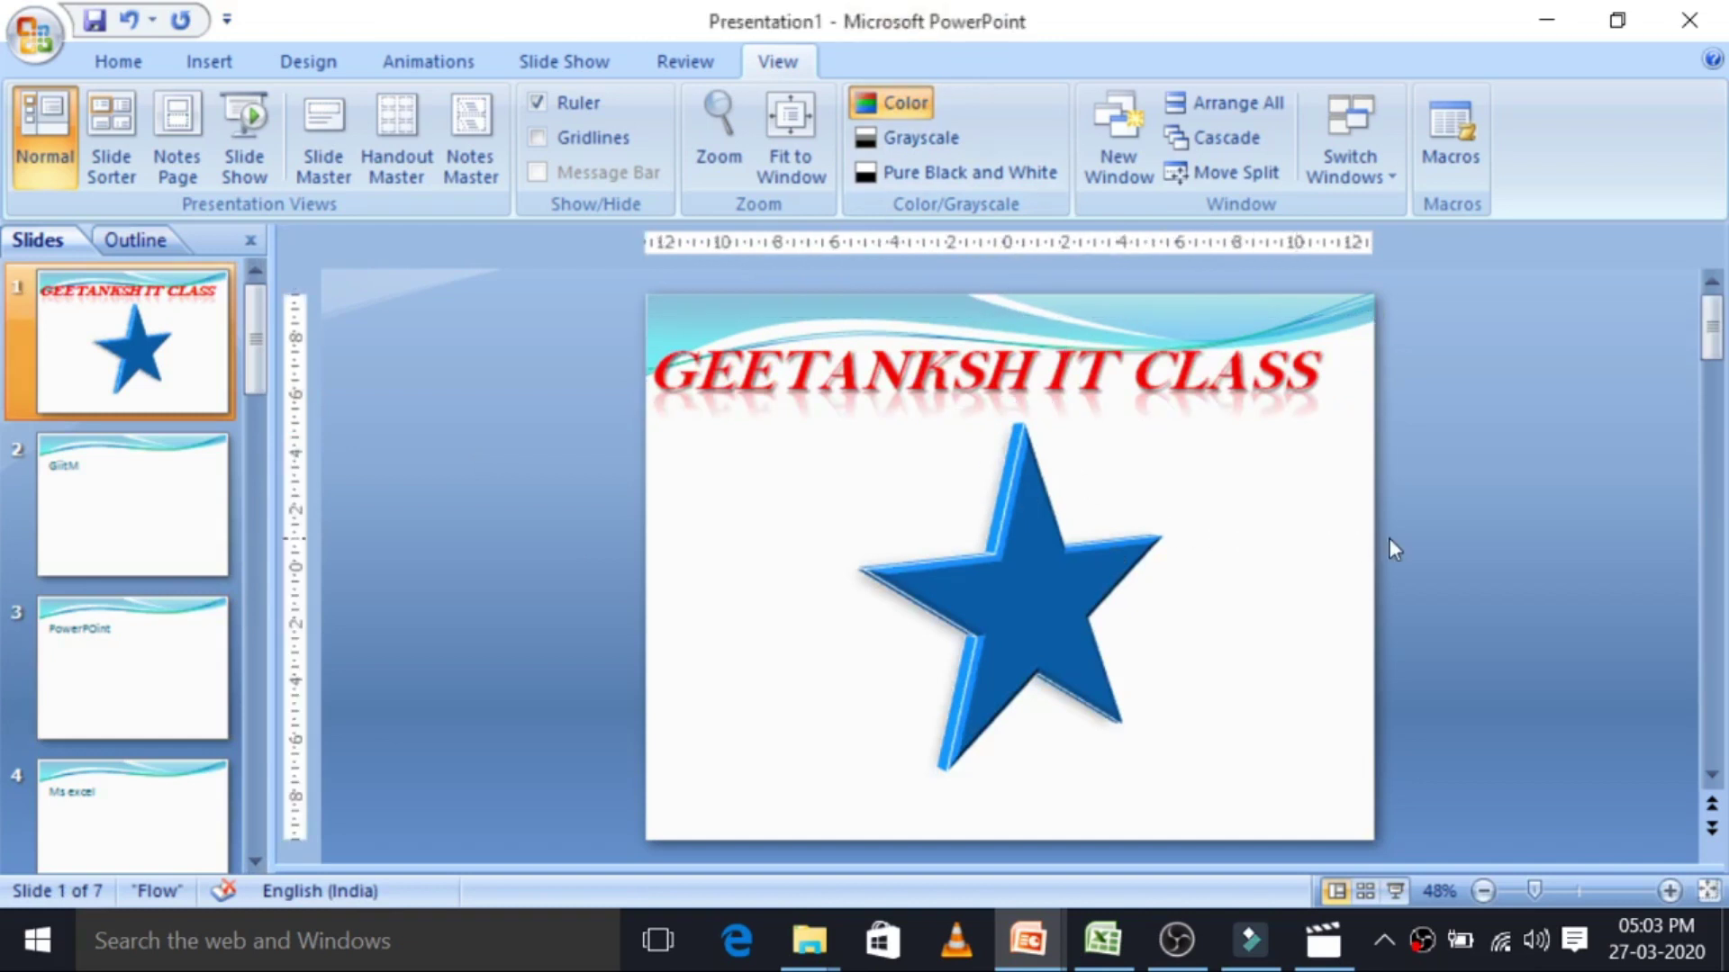
left_click(945, 140)
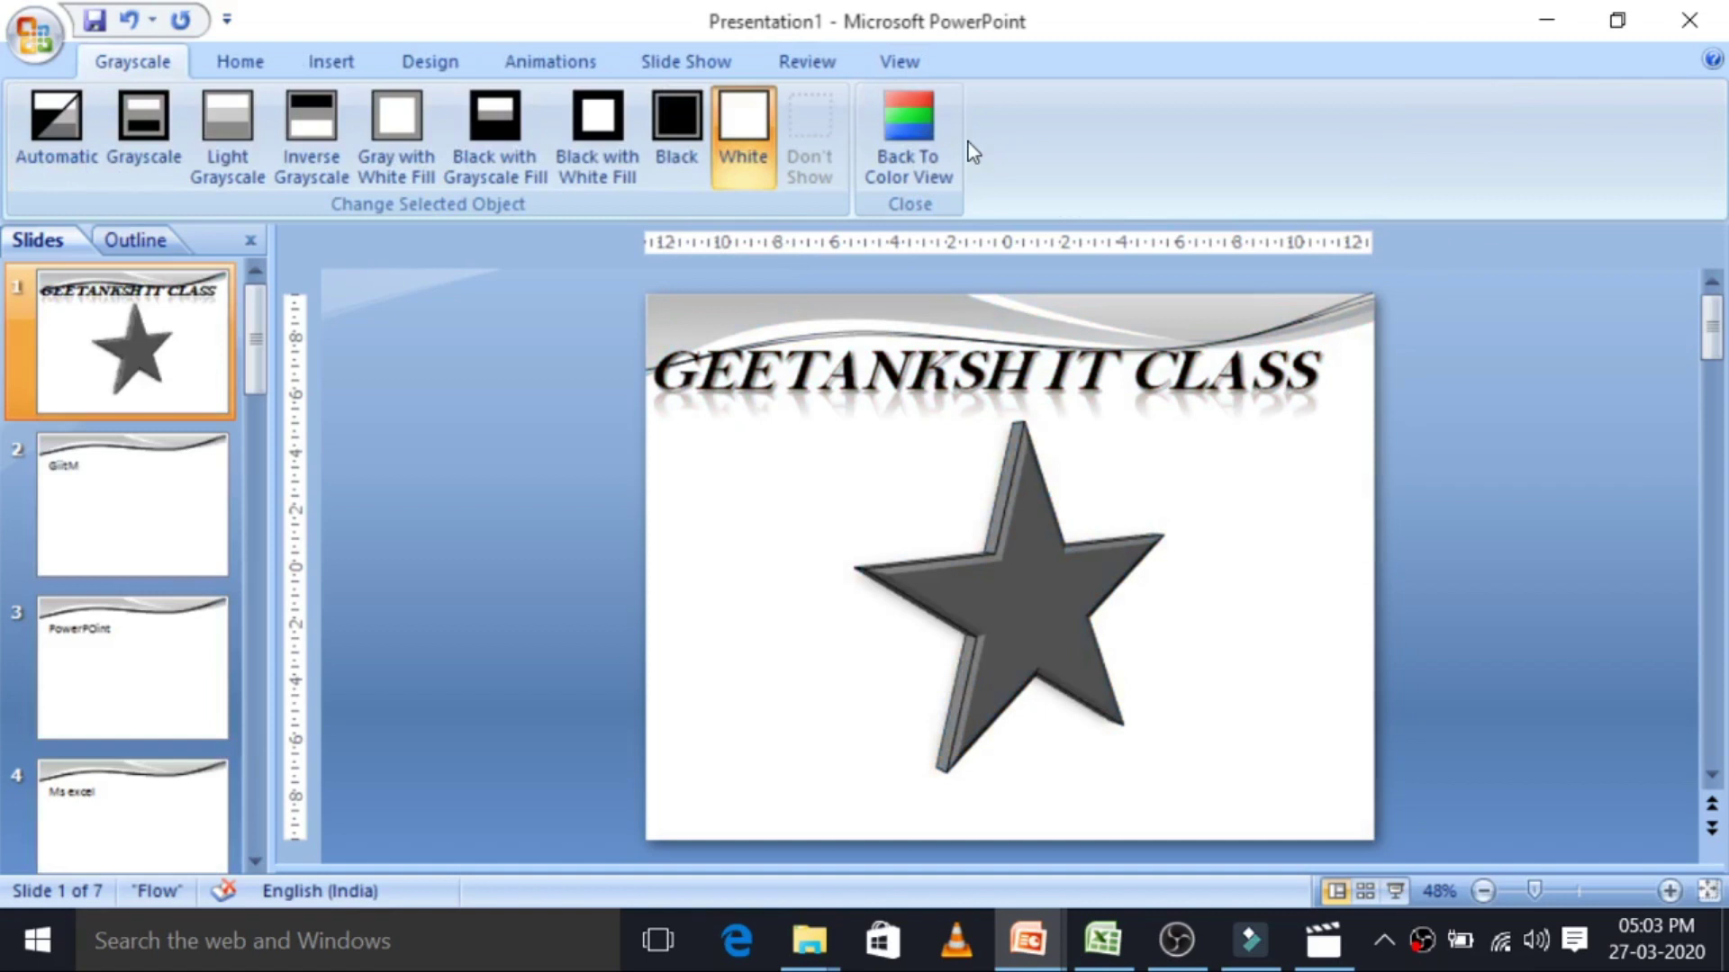
left_click(905, 110)
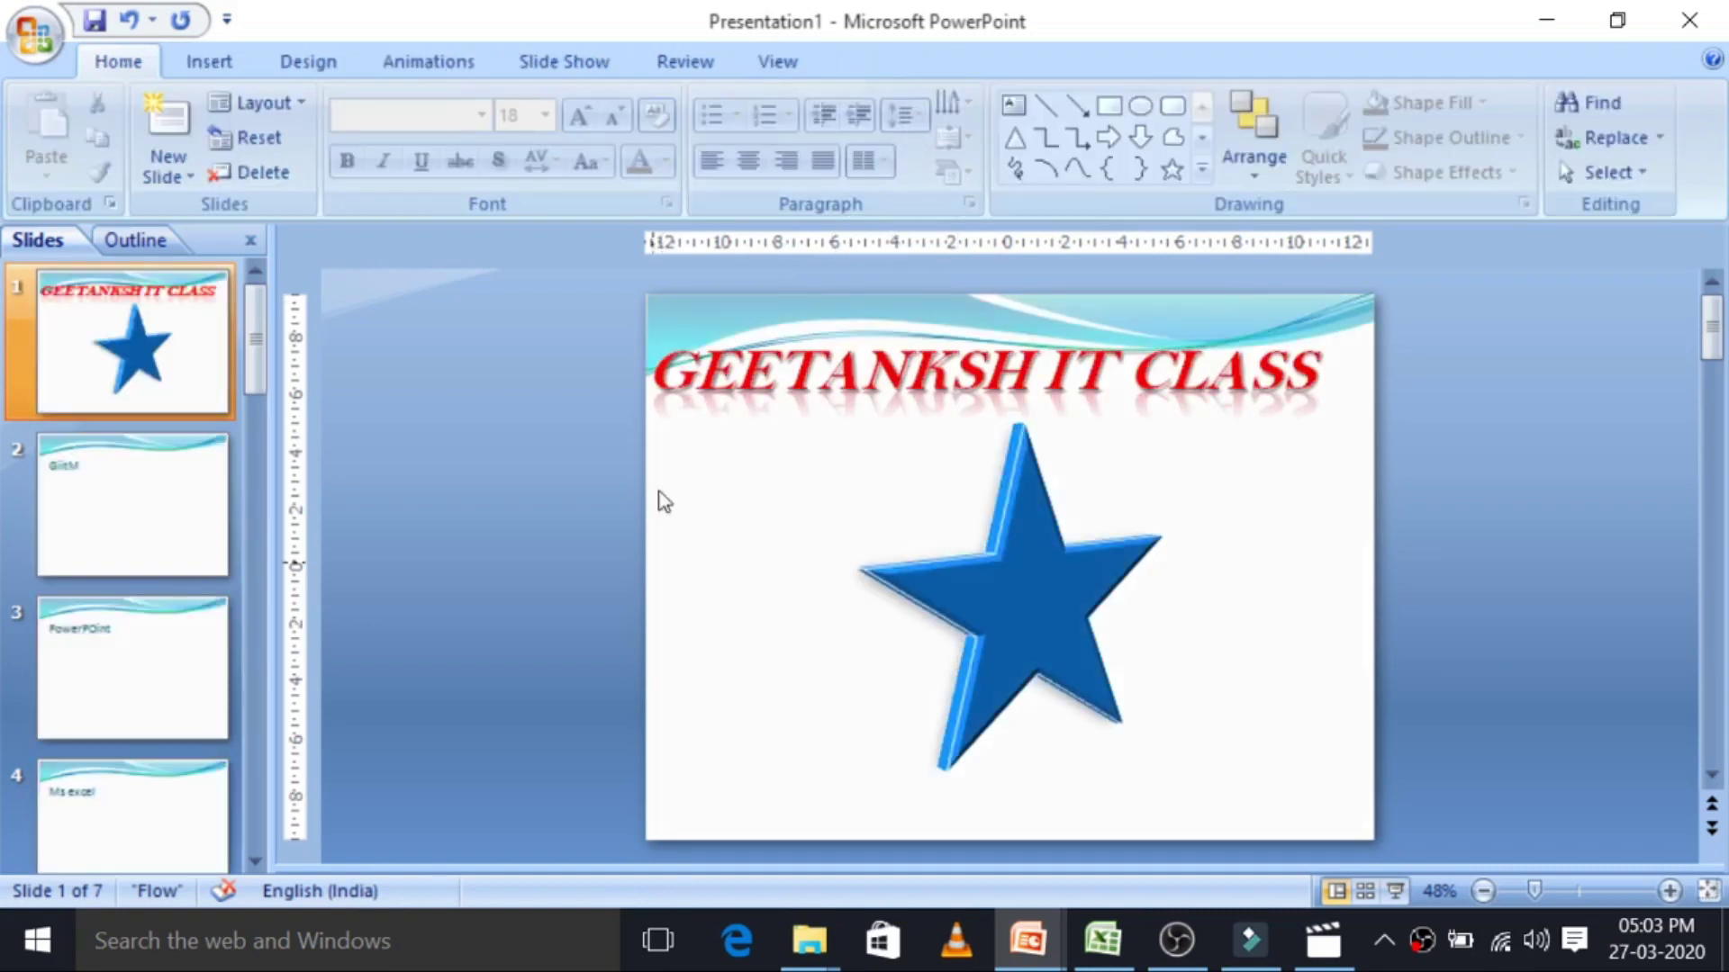
Preview slide 1 in pure black and white with everything on it selected.
left_click(796, 56)
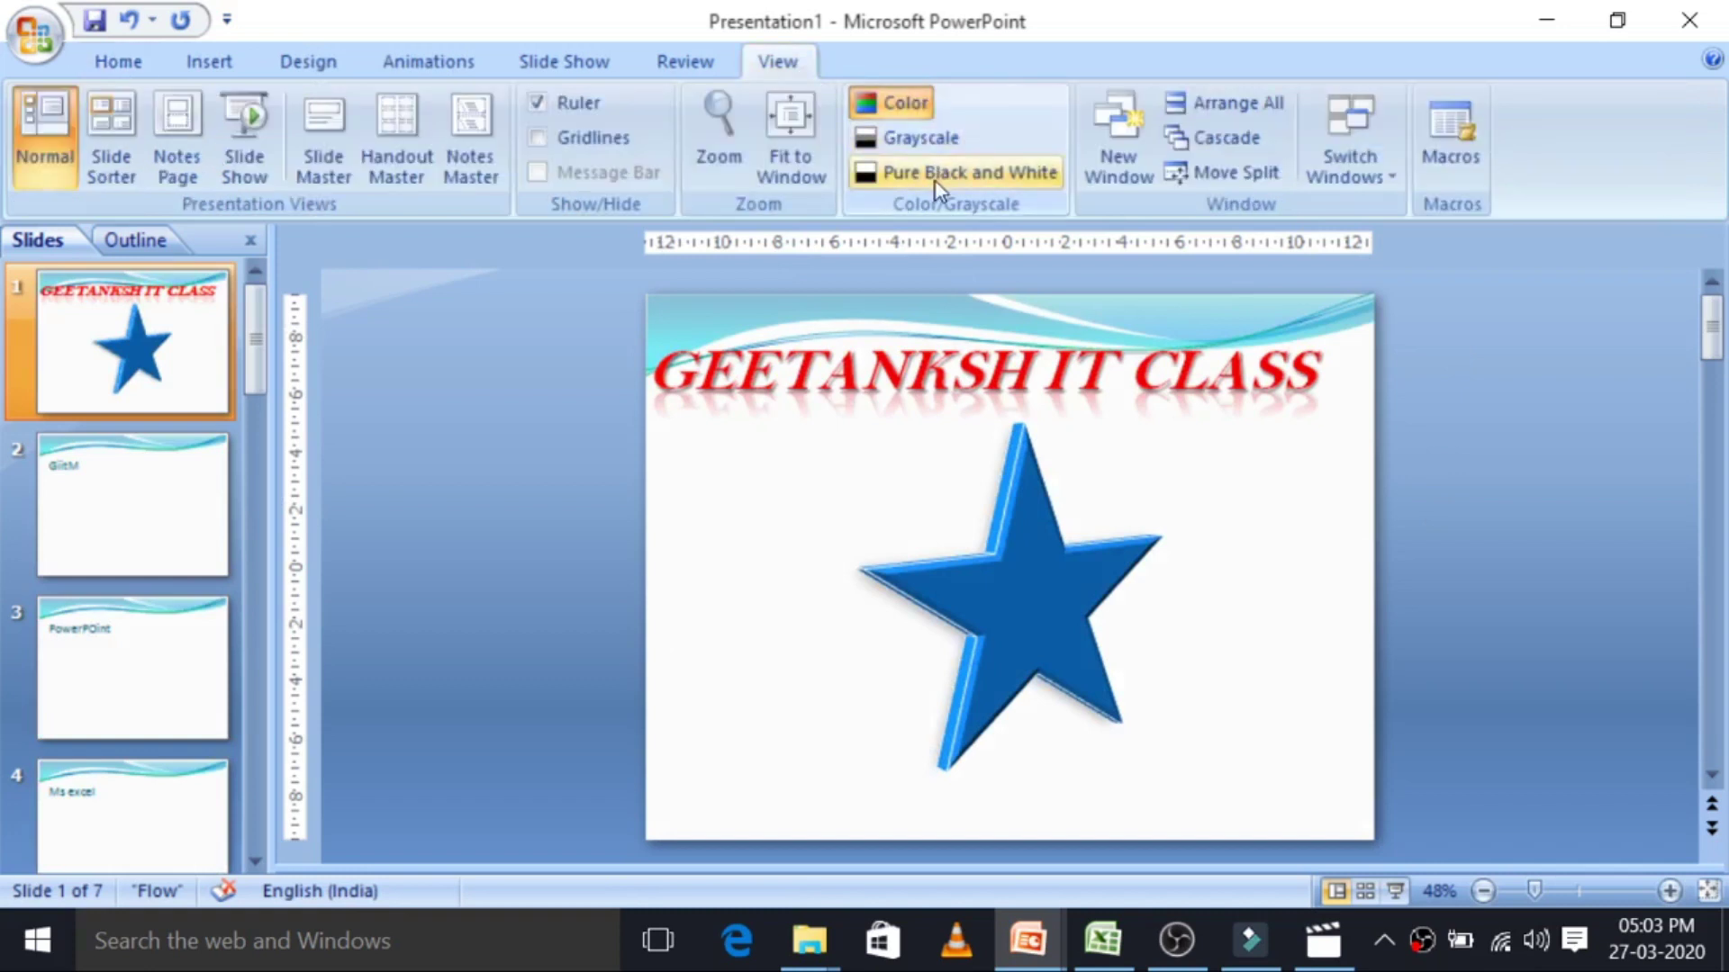
left_click(974, 175)
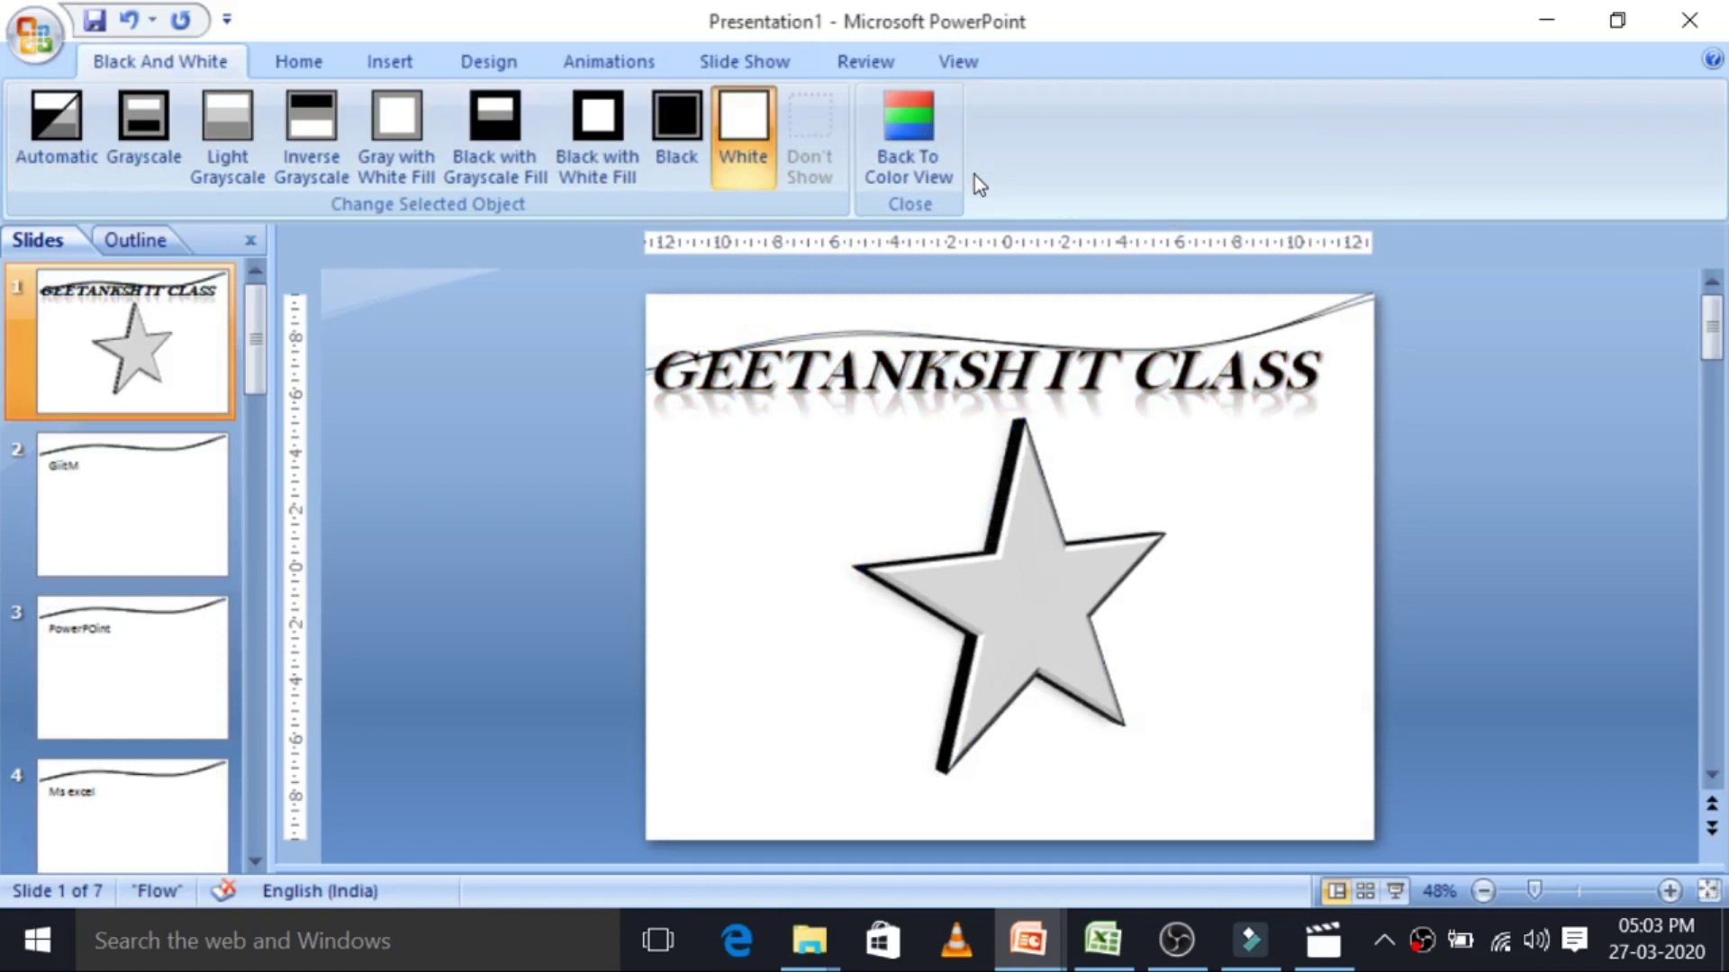
key("ctrl+a")
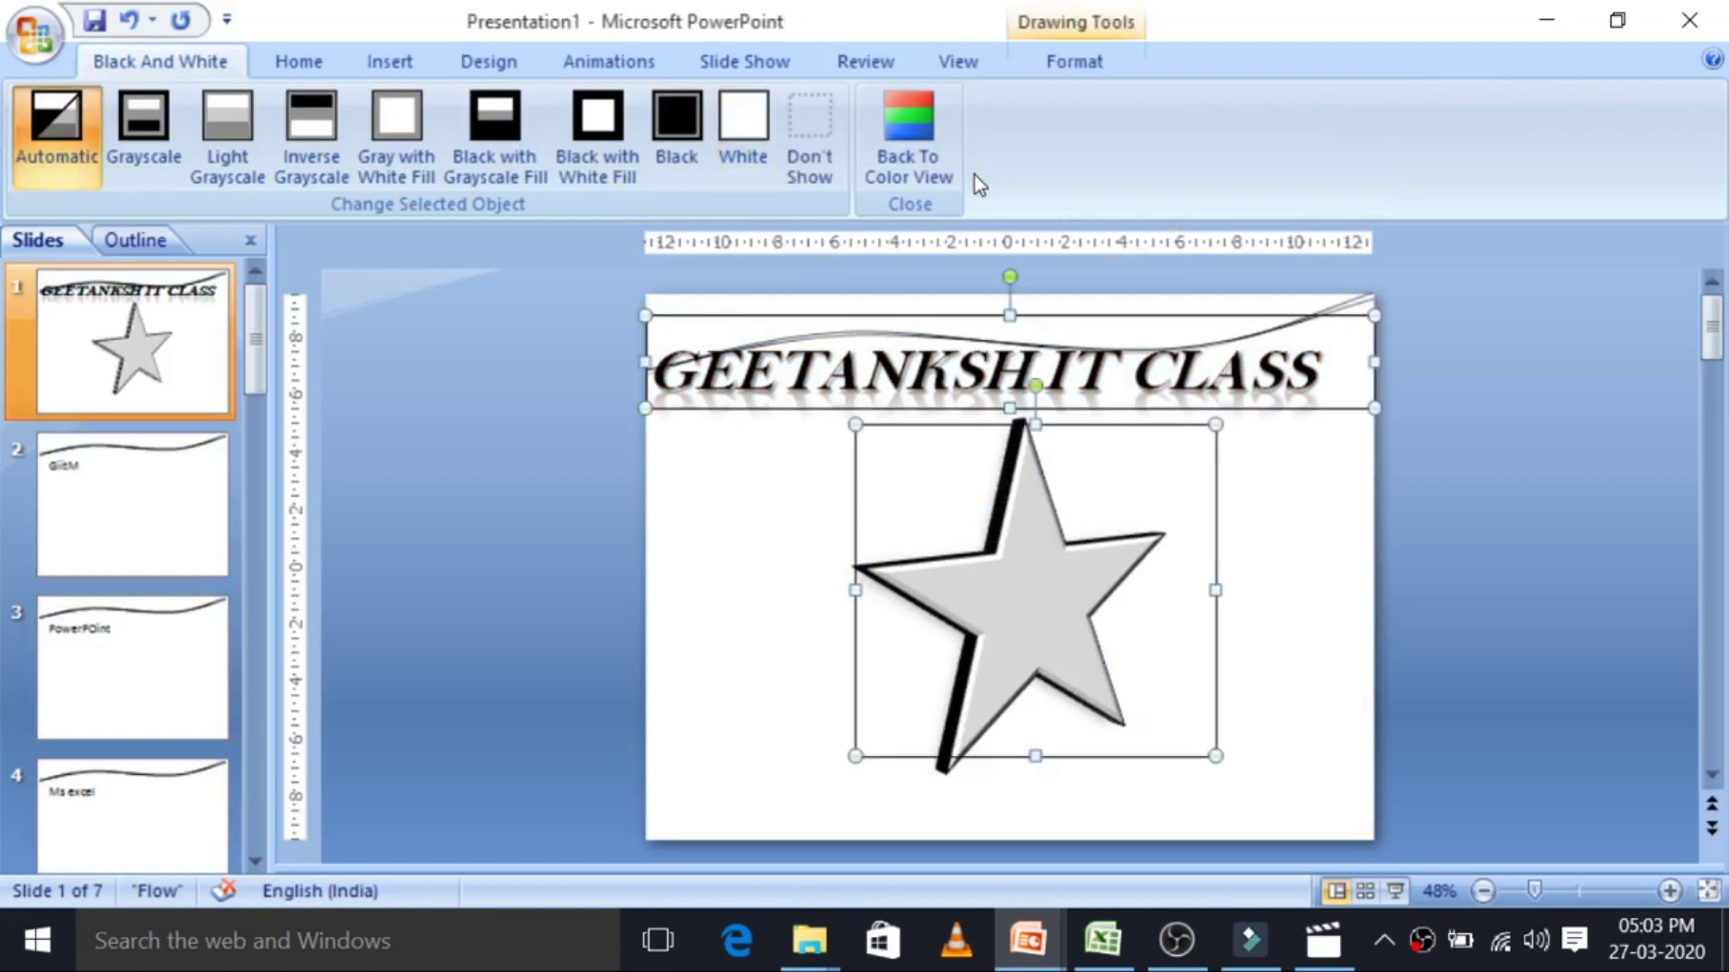
Return slide 1 to full colour and deselect the title and star.
left_click(942, 154)
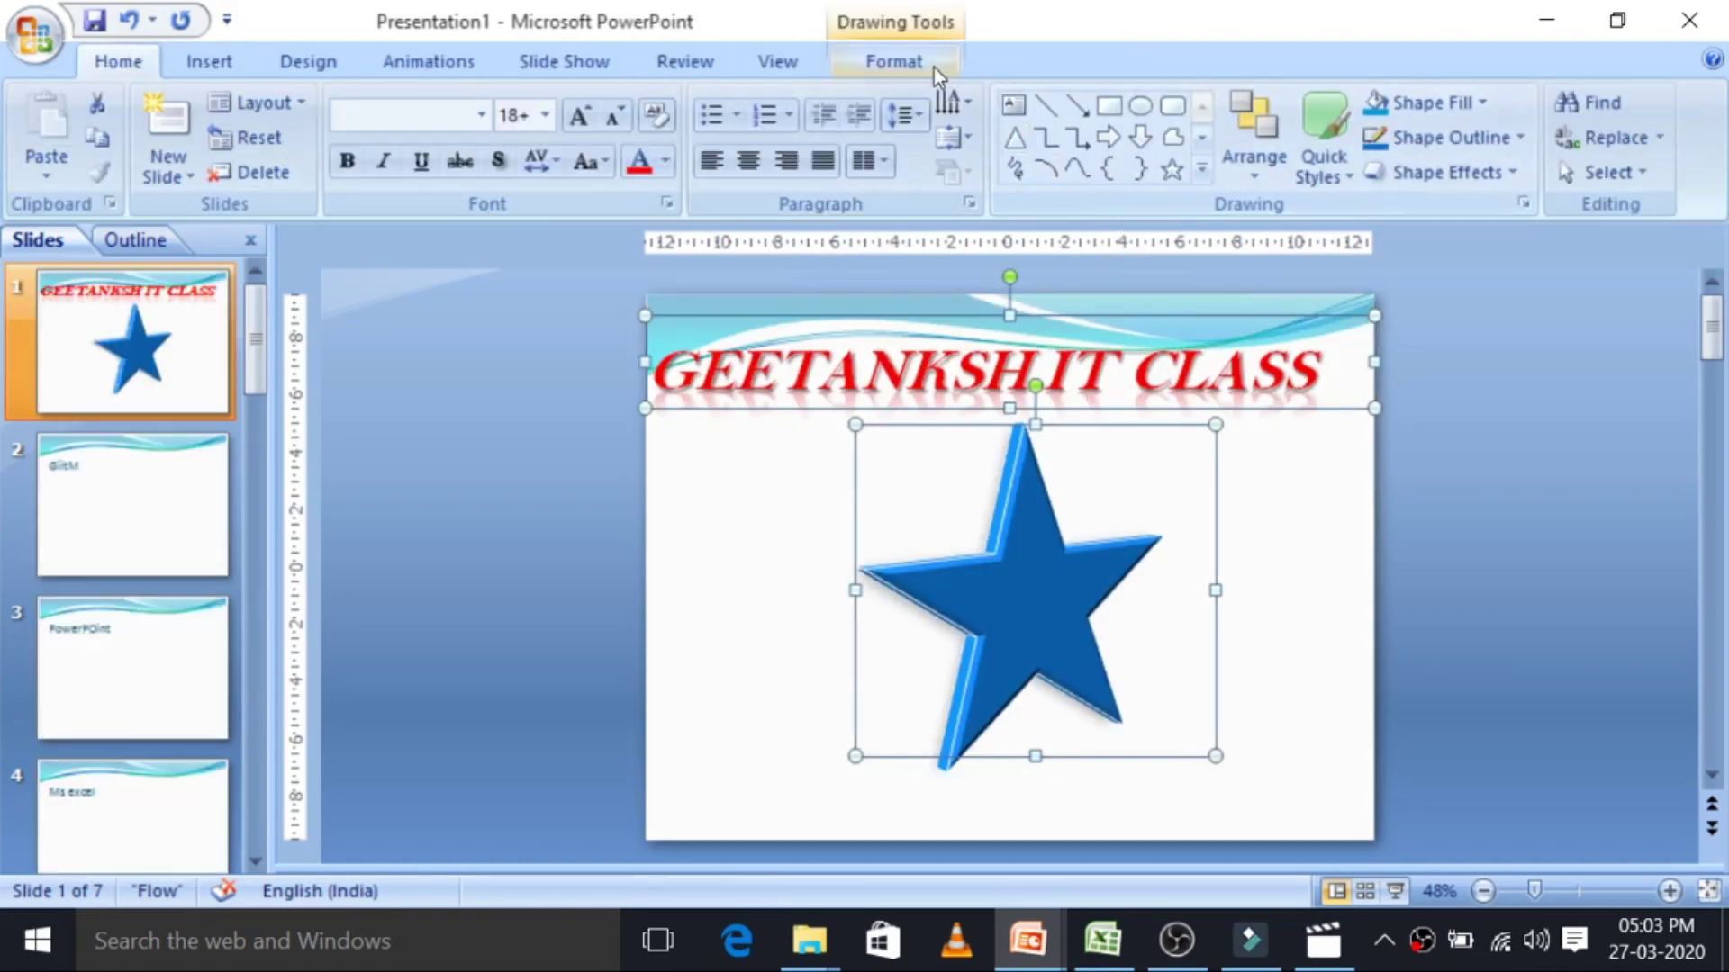
left_click(933, 65)
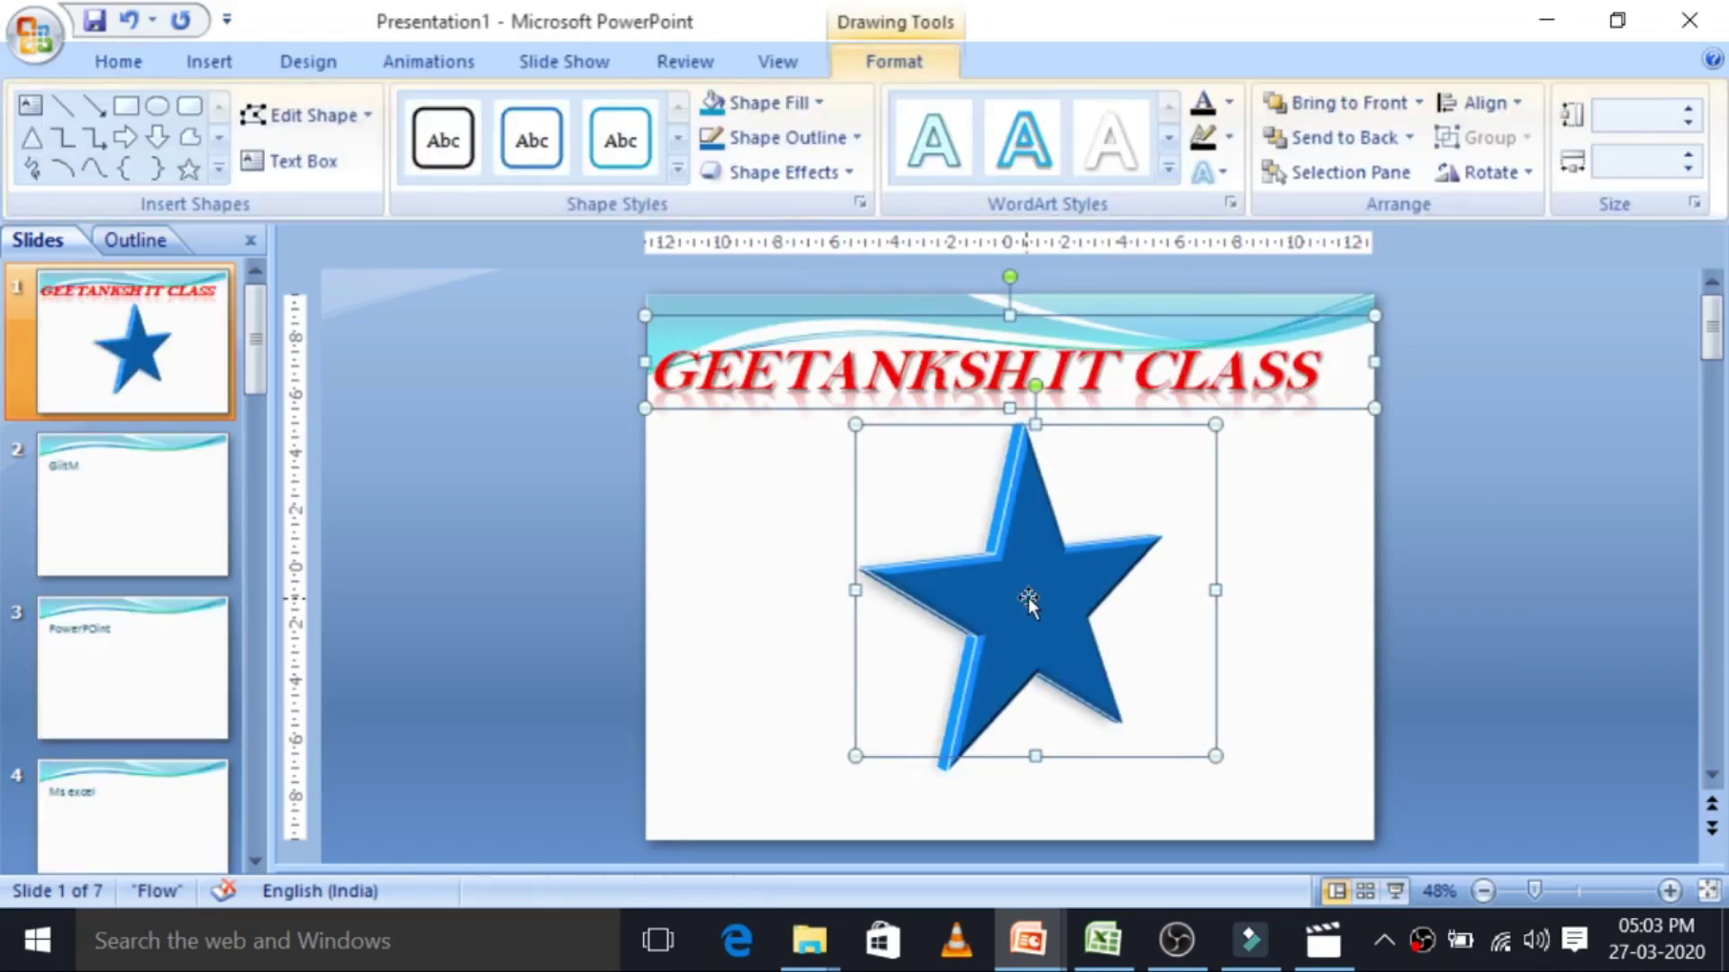
left_click(766, 520)
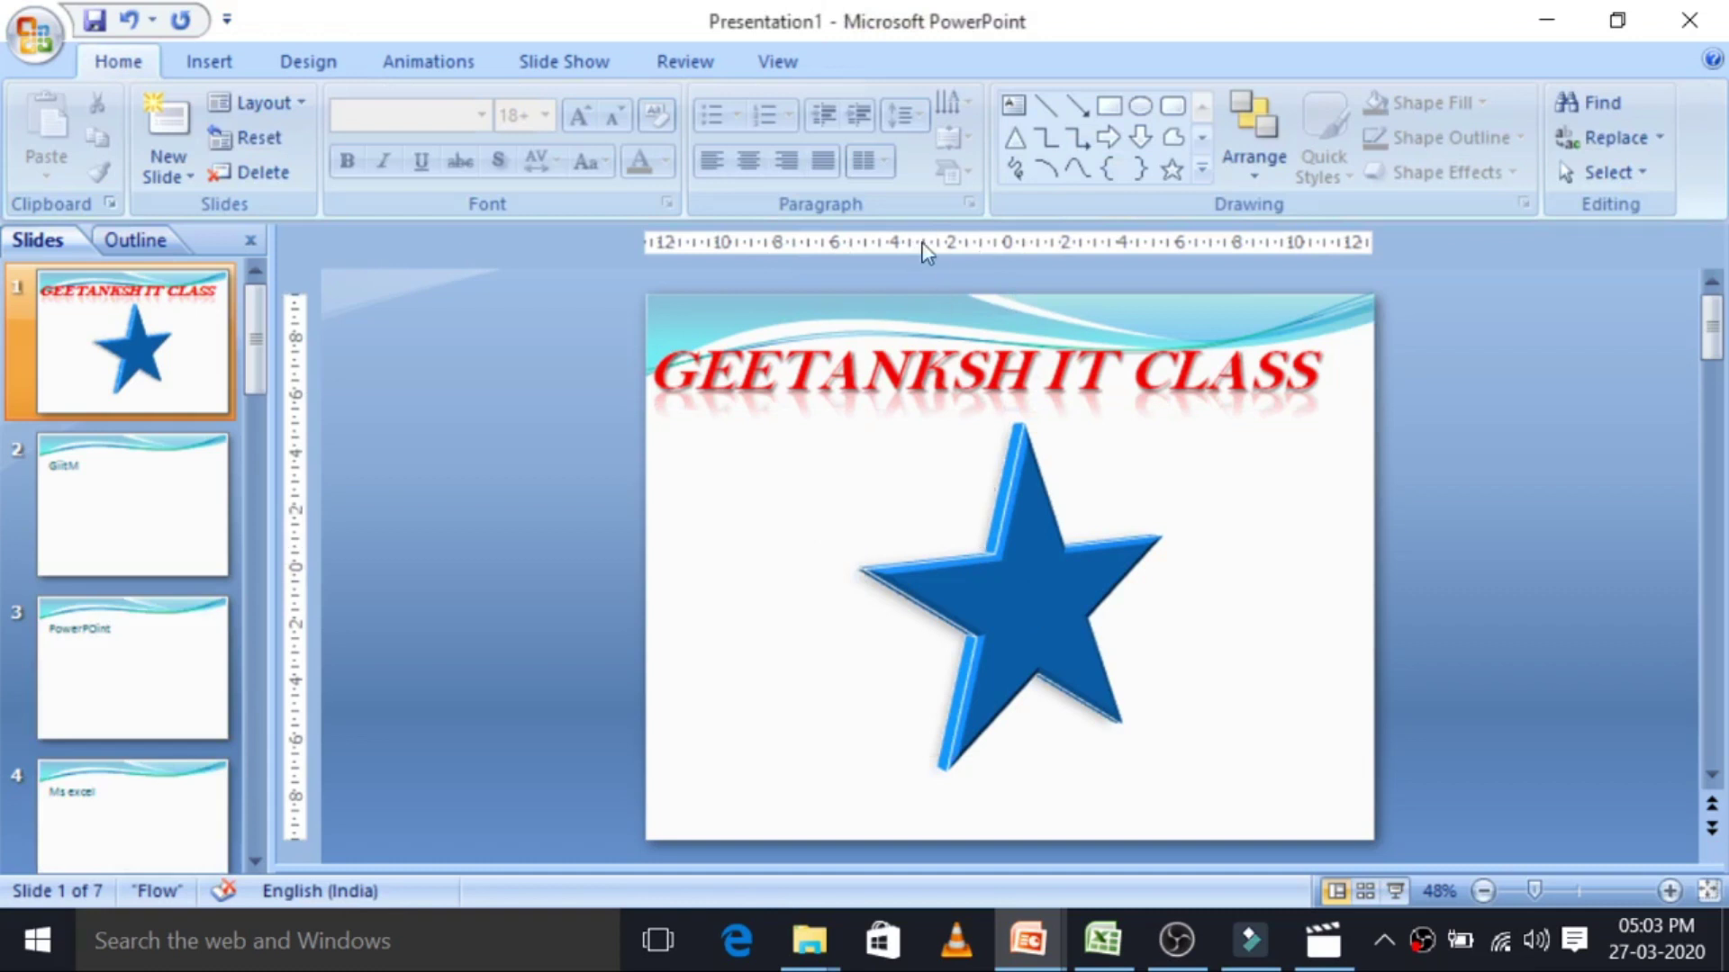
left_click(785, 63)
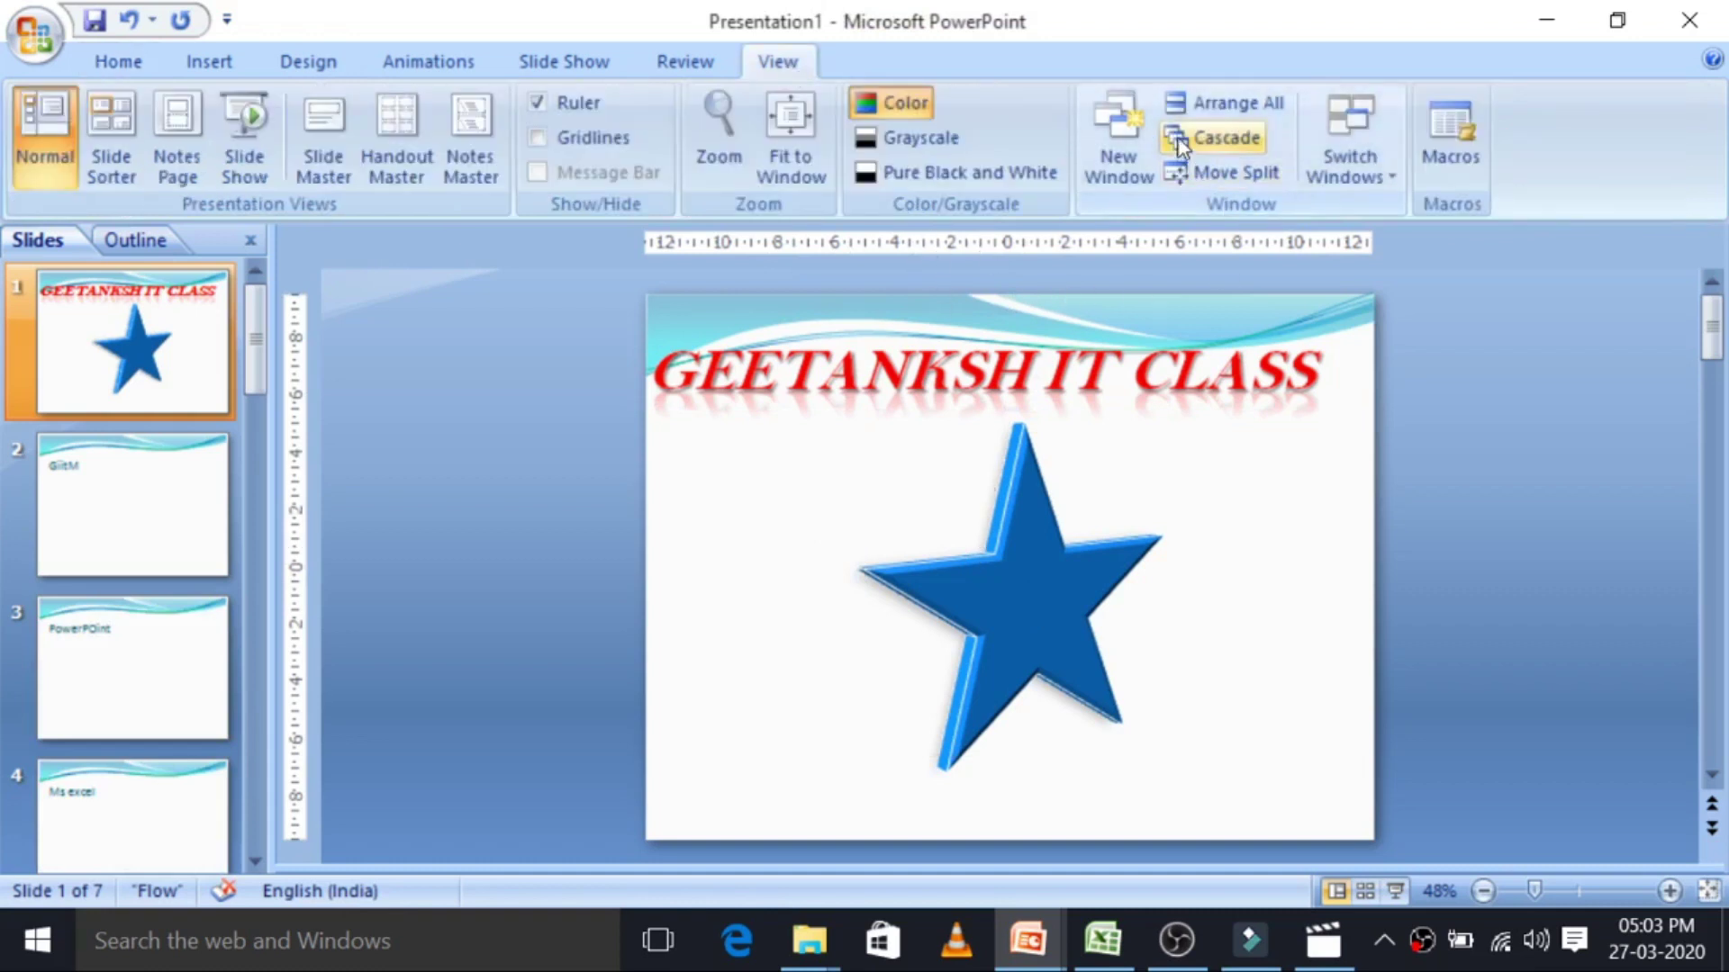
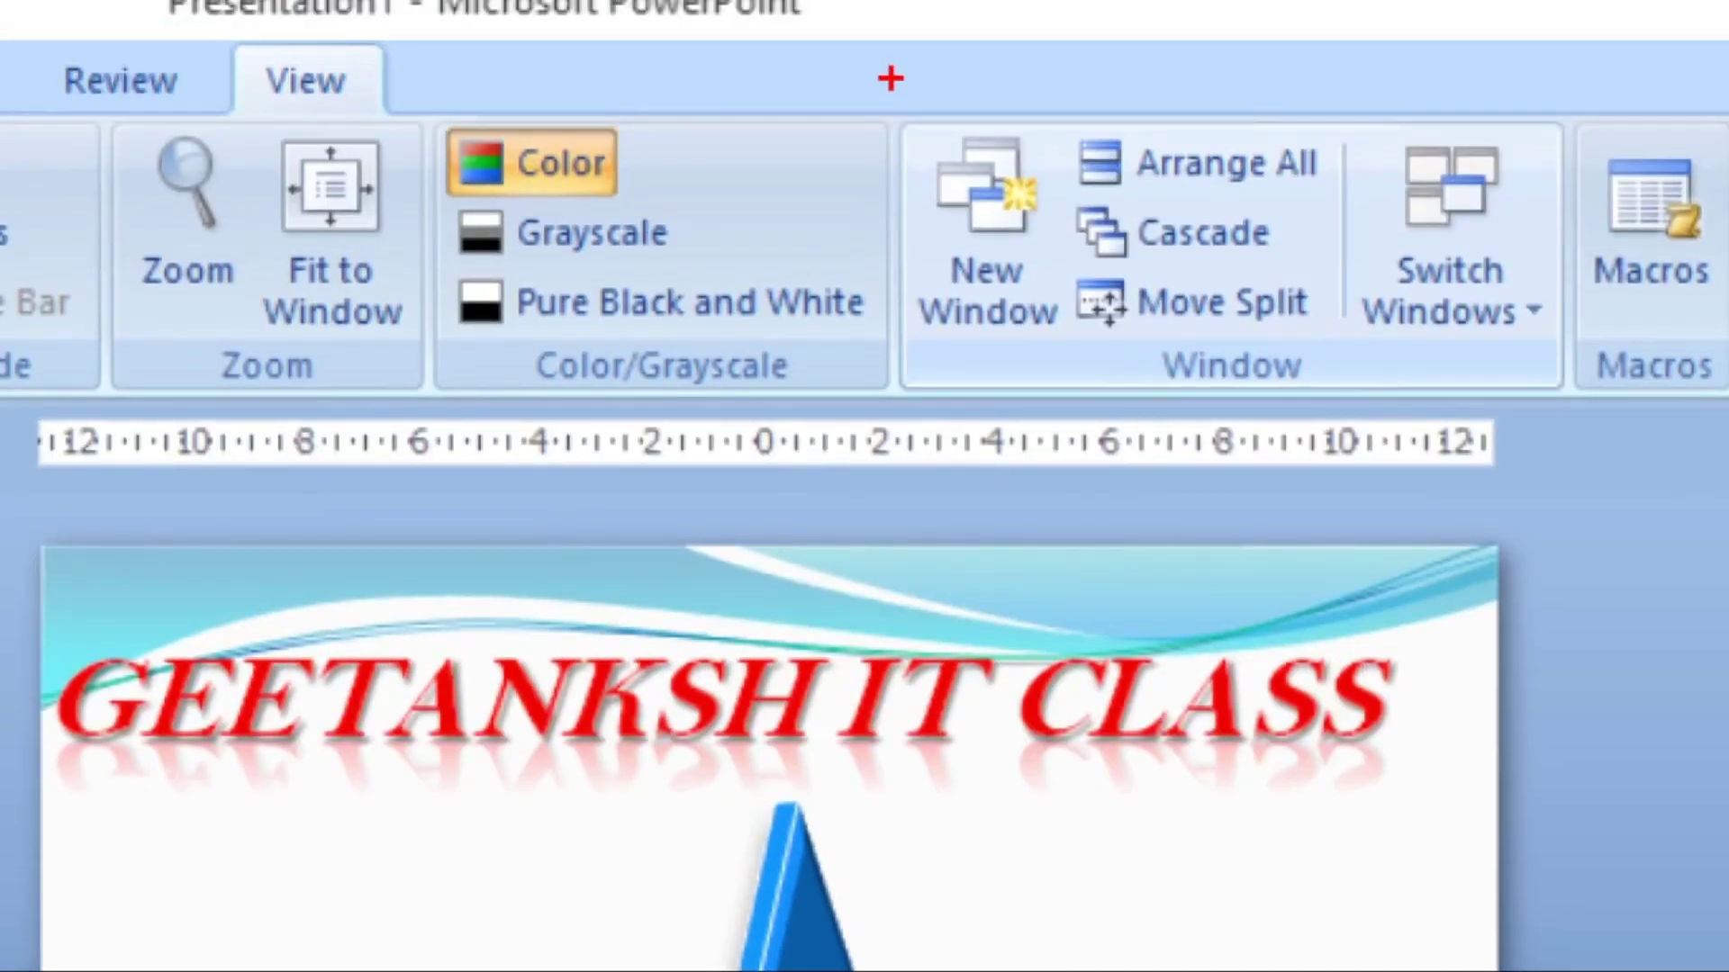
Delete the blue 3D star from the first slide.
mouse_move(893, 81)
left_mouse_down()
mouse_move(915, 386)
mouse_move(1227, 459)
mouse_move(1725, 386)
mouse_move(1724, 72)
mouse_move(1480, 101)
mouse_move(878, 85)
left_mouse_up()
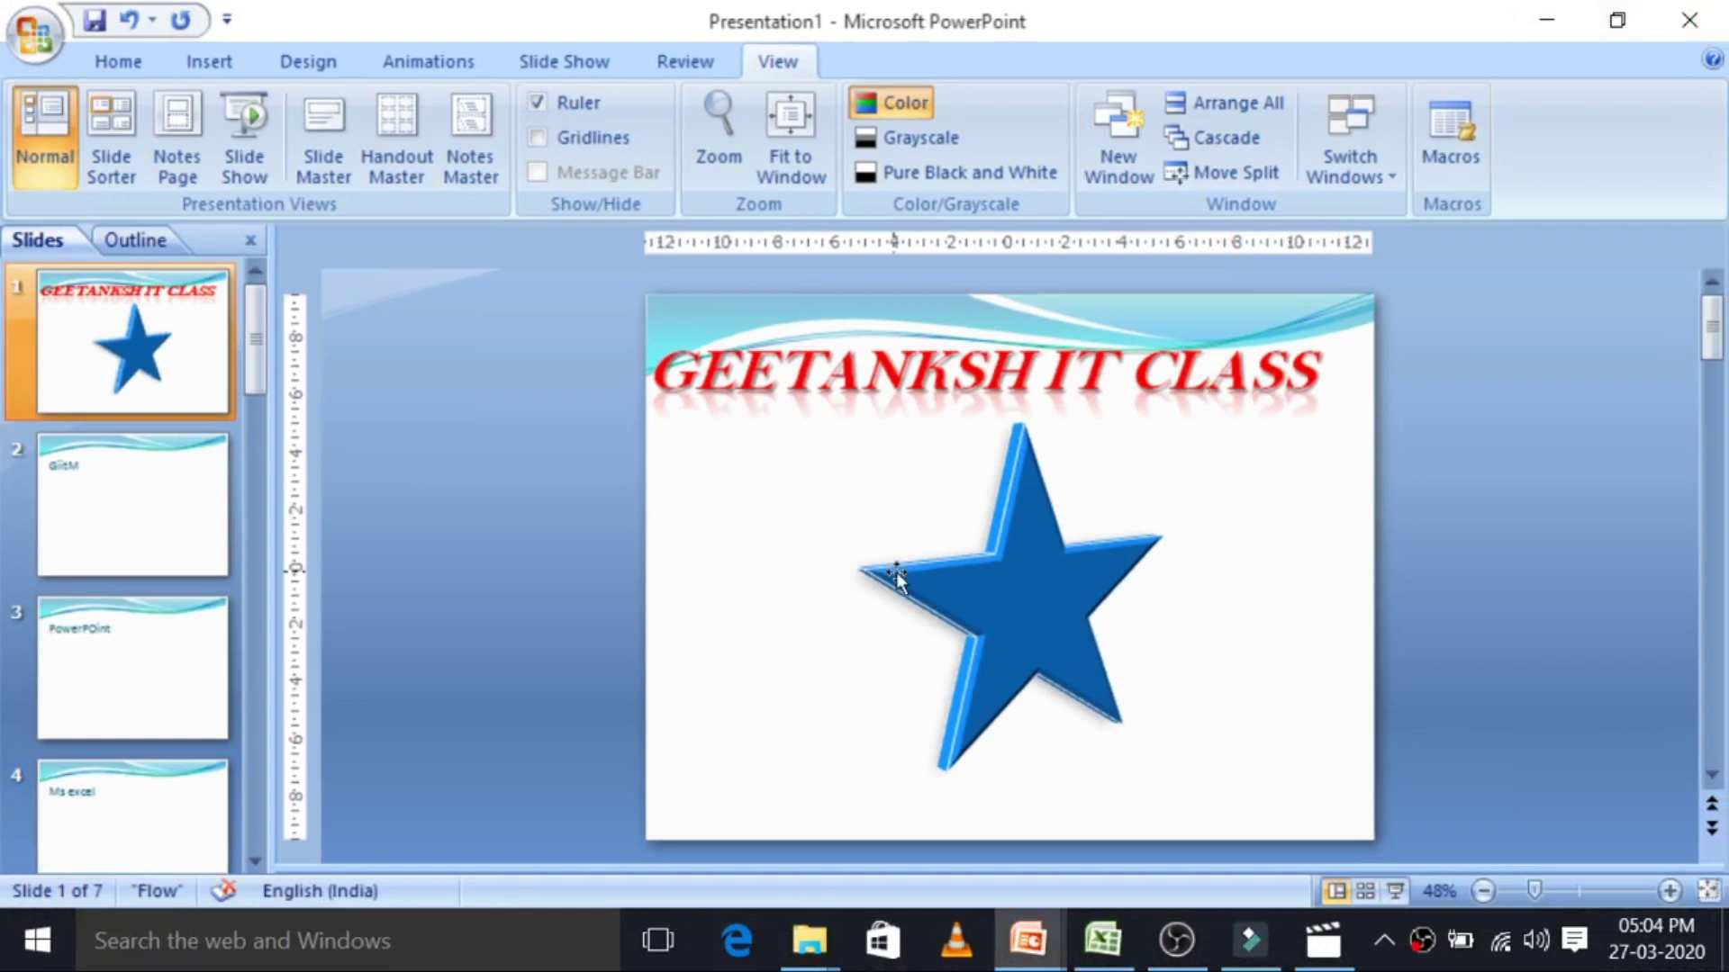
left_click(996, 559)
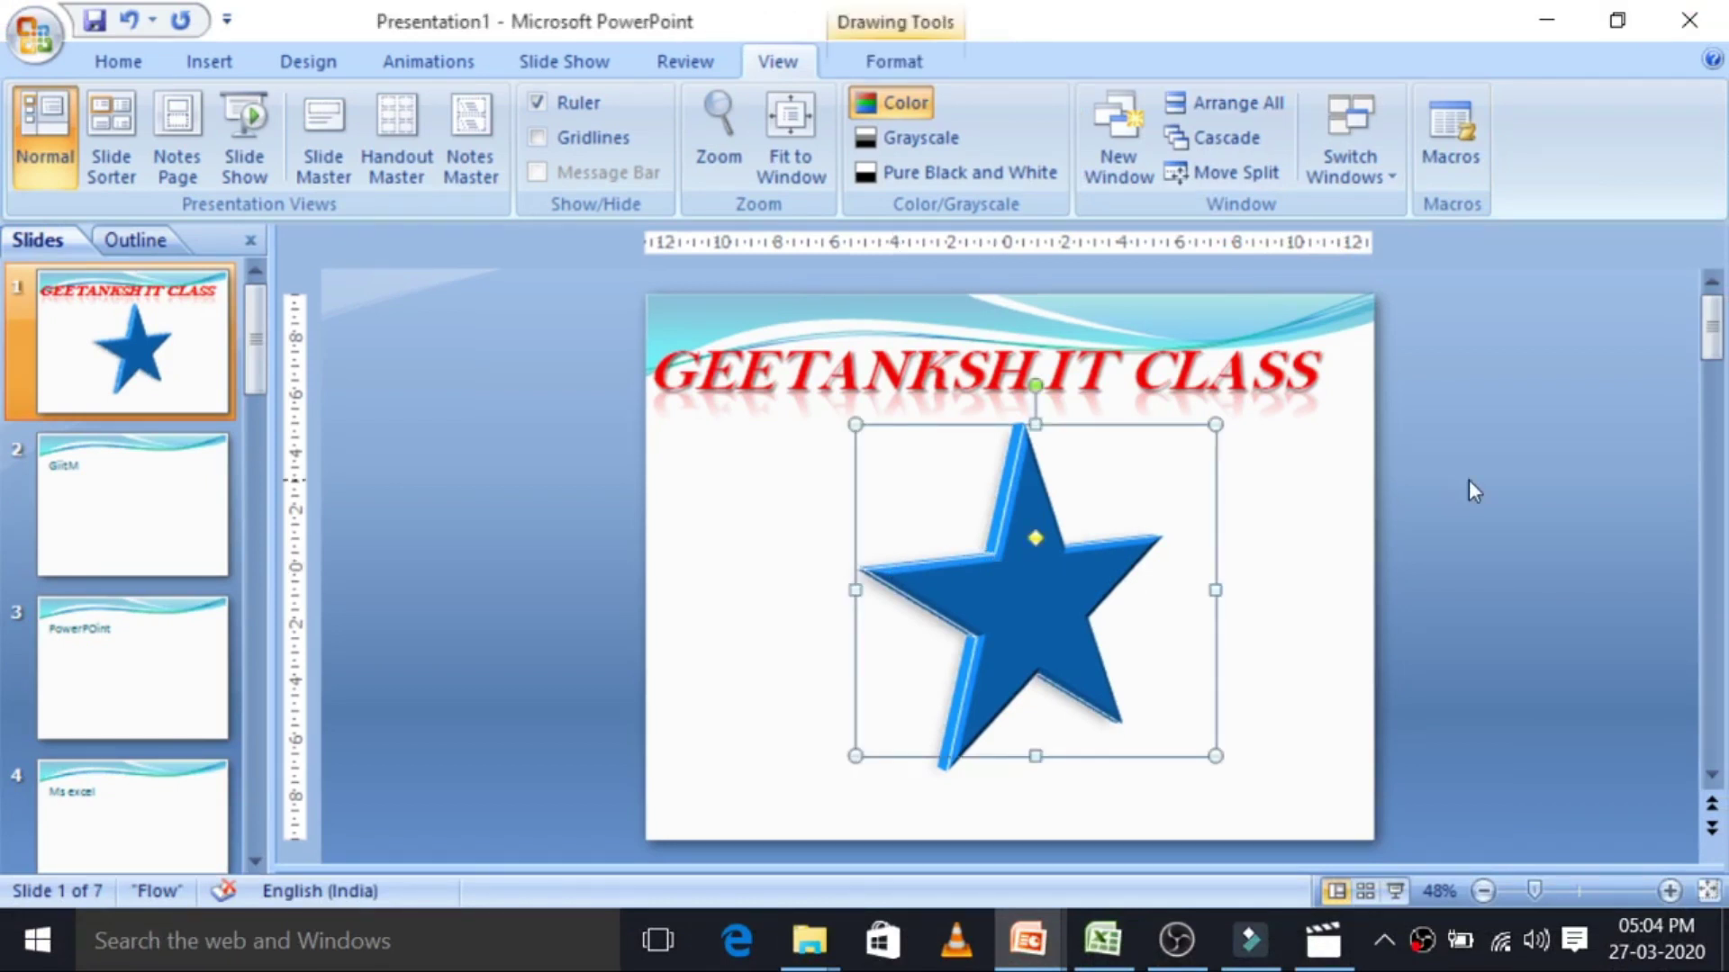
key("Delete")
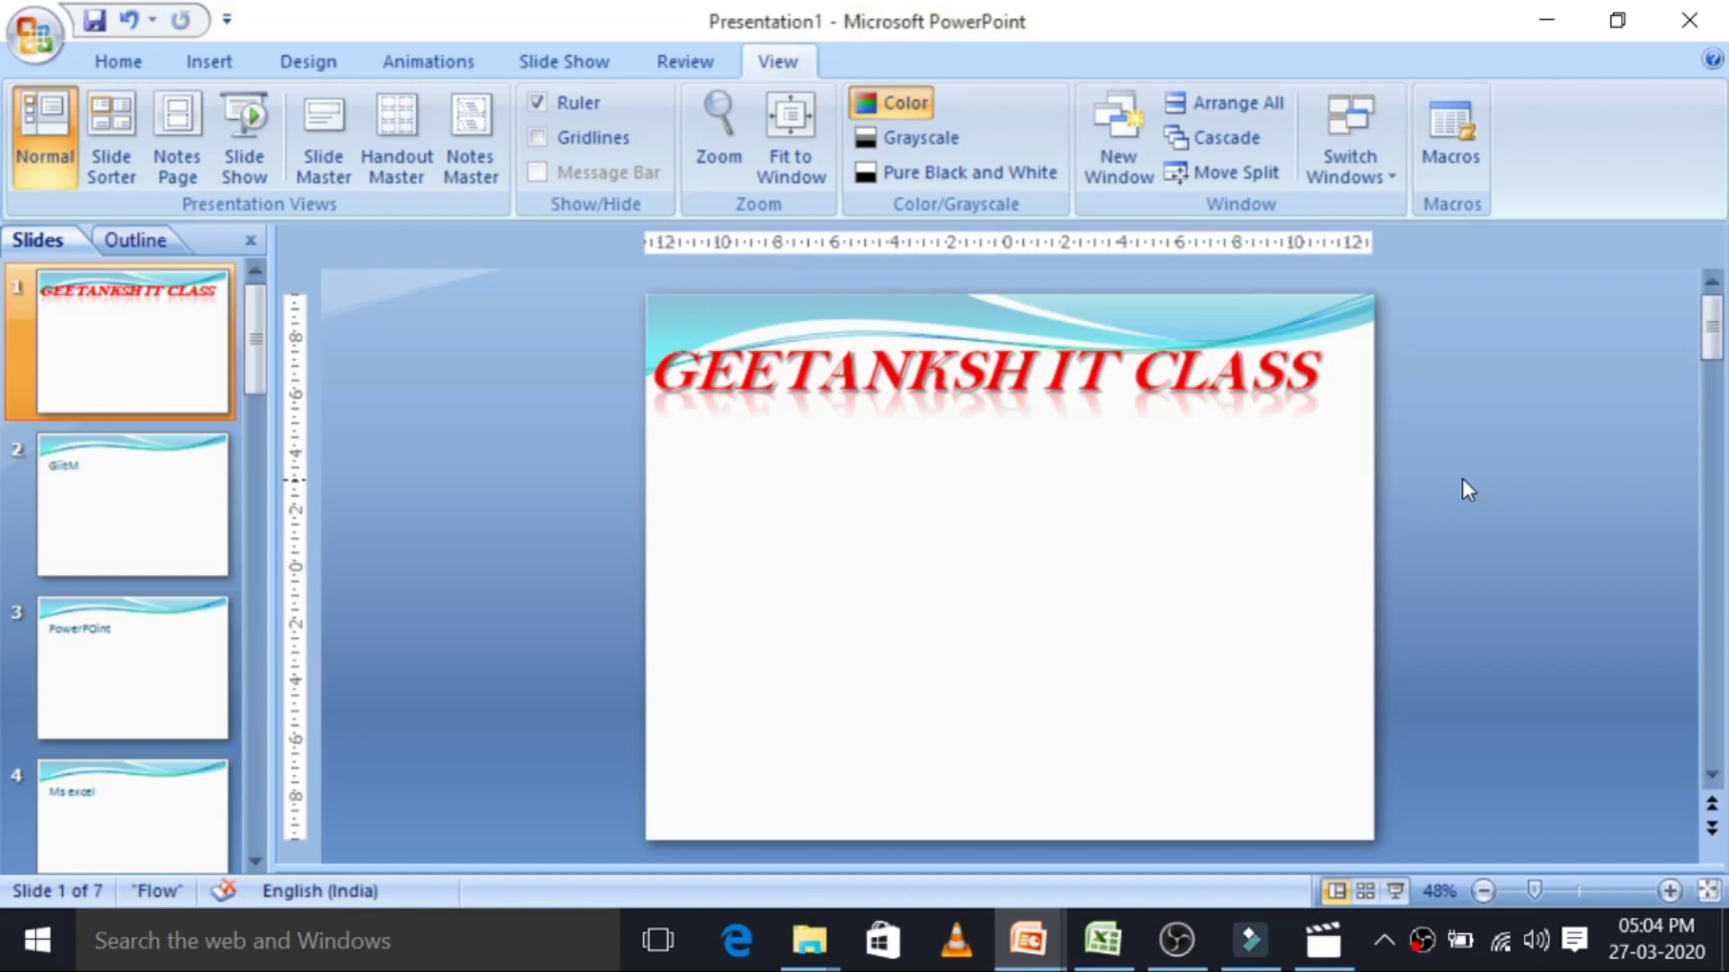
Nudge the GEETANKSH IT CLASS title box slightly lower and to the right.
left_click(1261, 398)
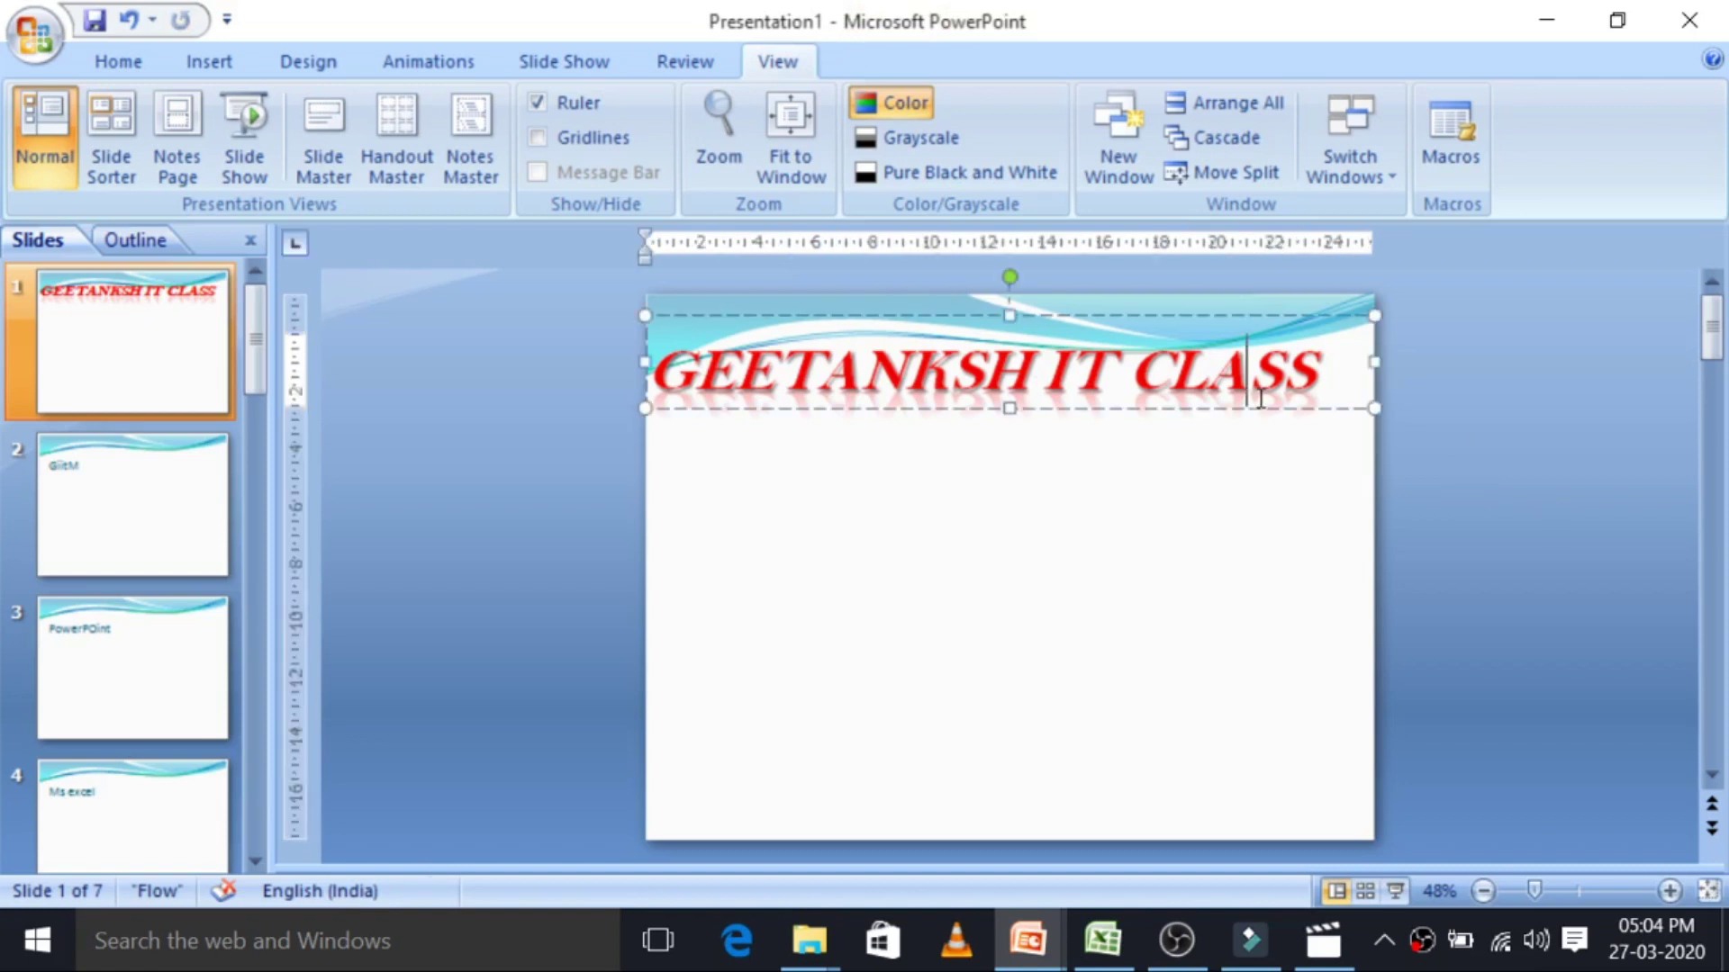
left_click(1345, 320)
key("Right")
key("Right")
key("Right")
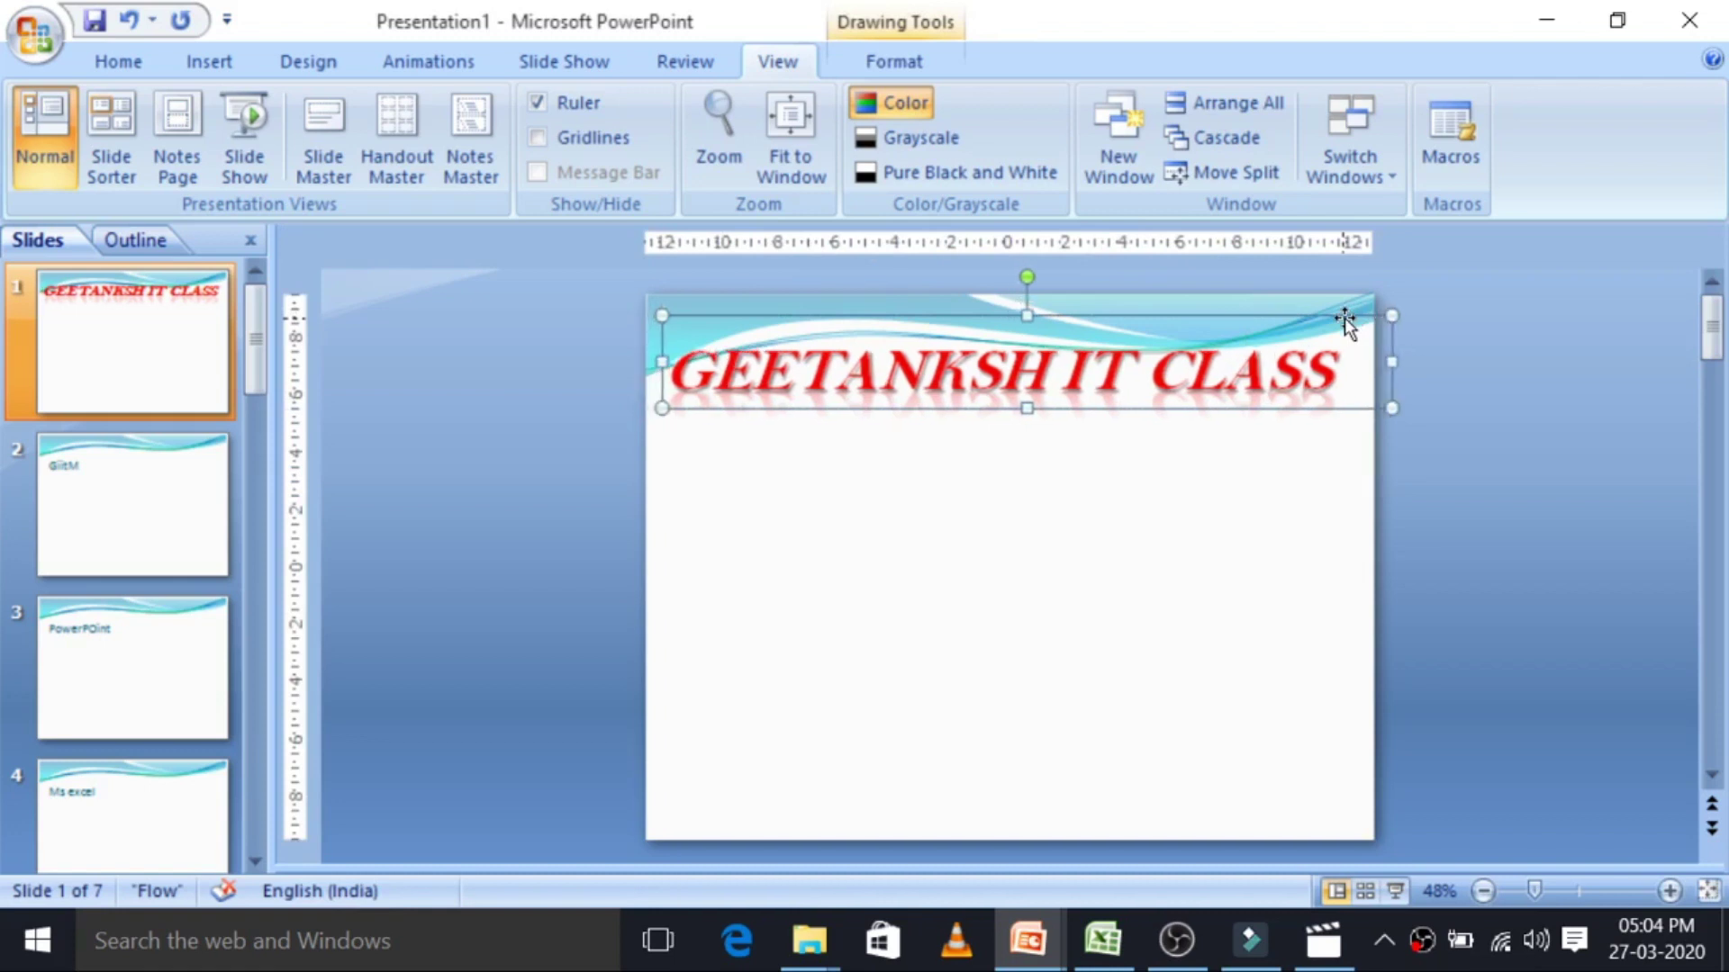
key("Down")
key("Down")
key("Down")
key("Up")
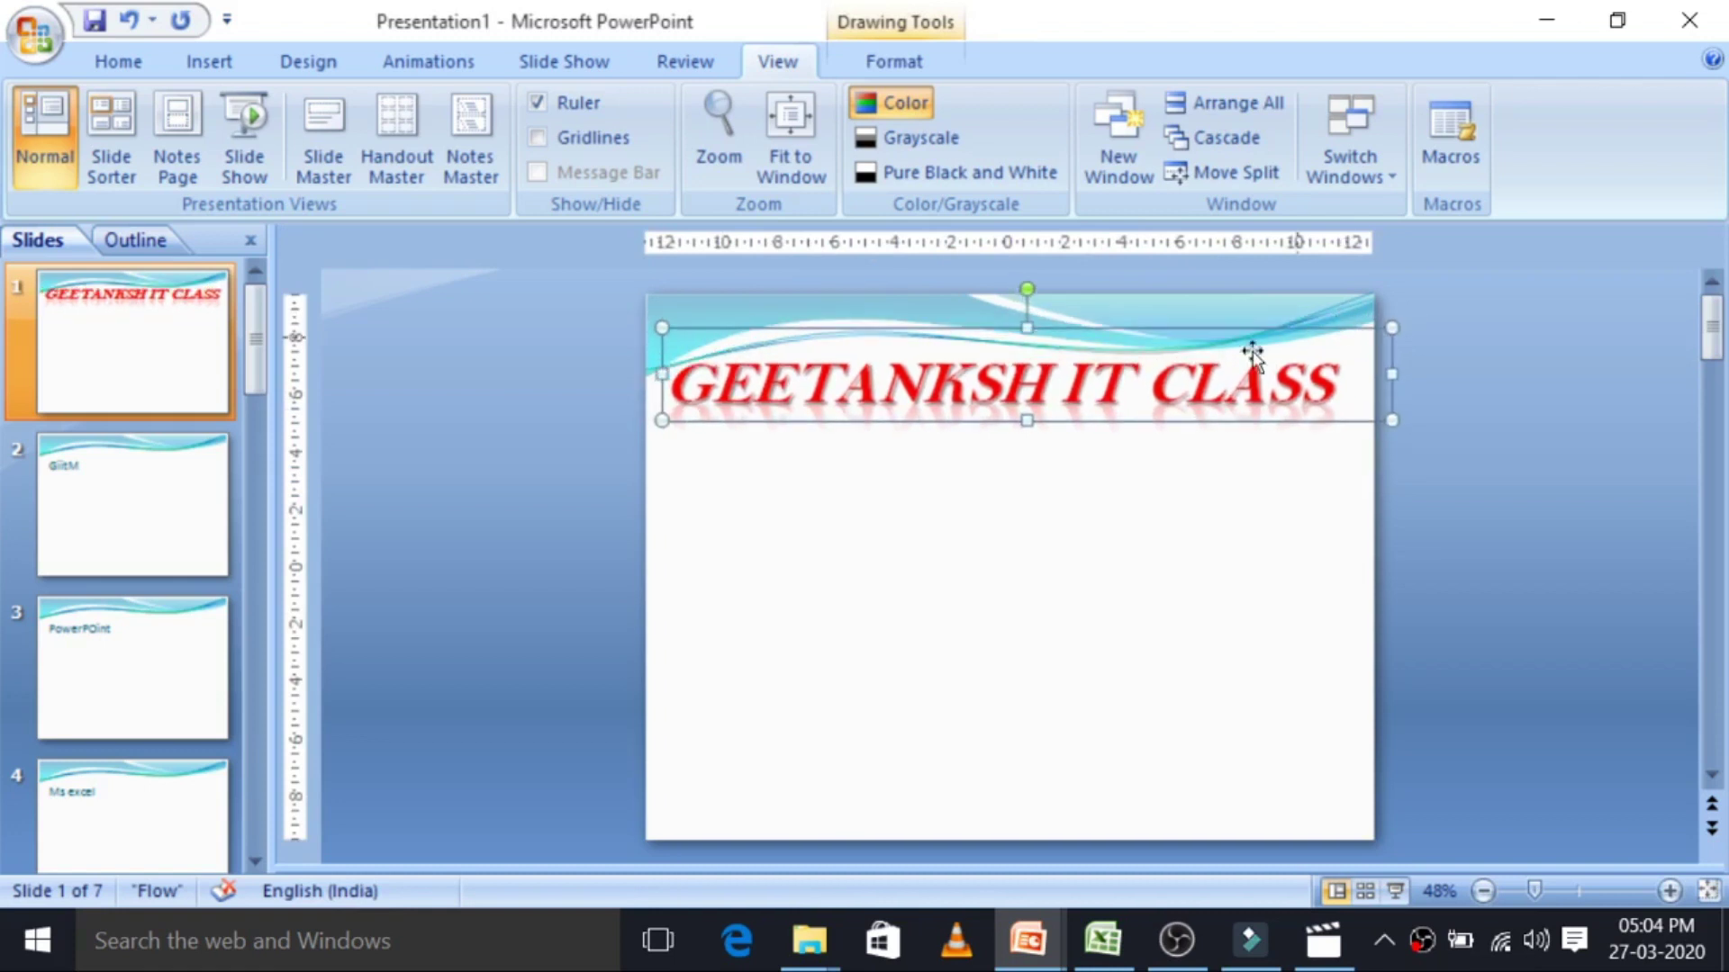
left_click(1621, 603)
left_click(1711, 329)
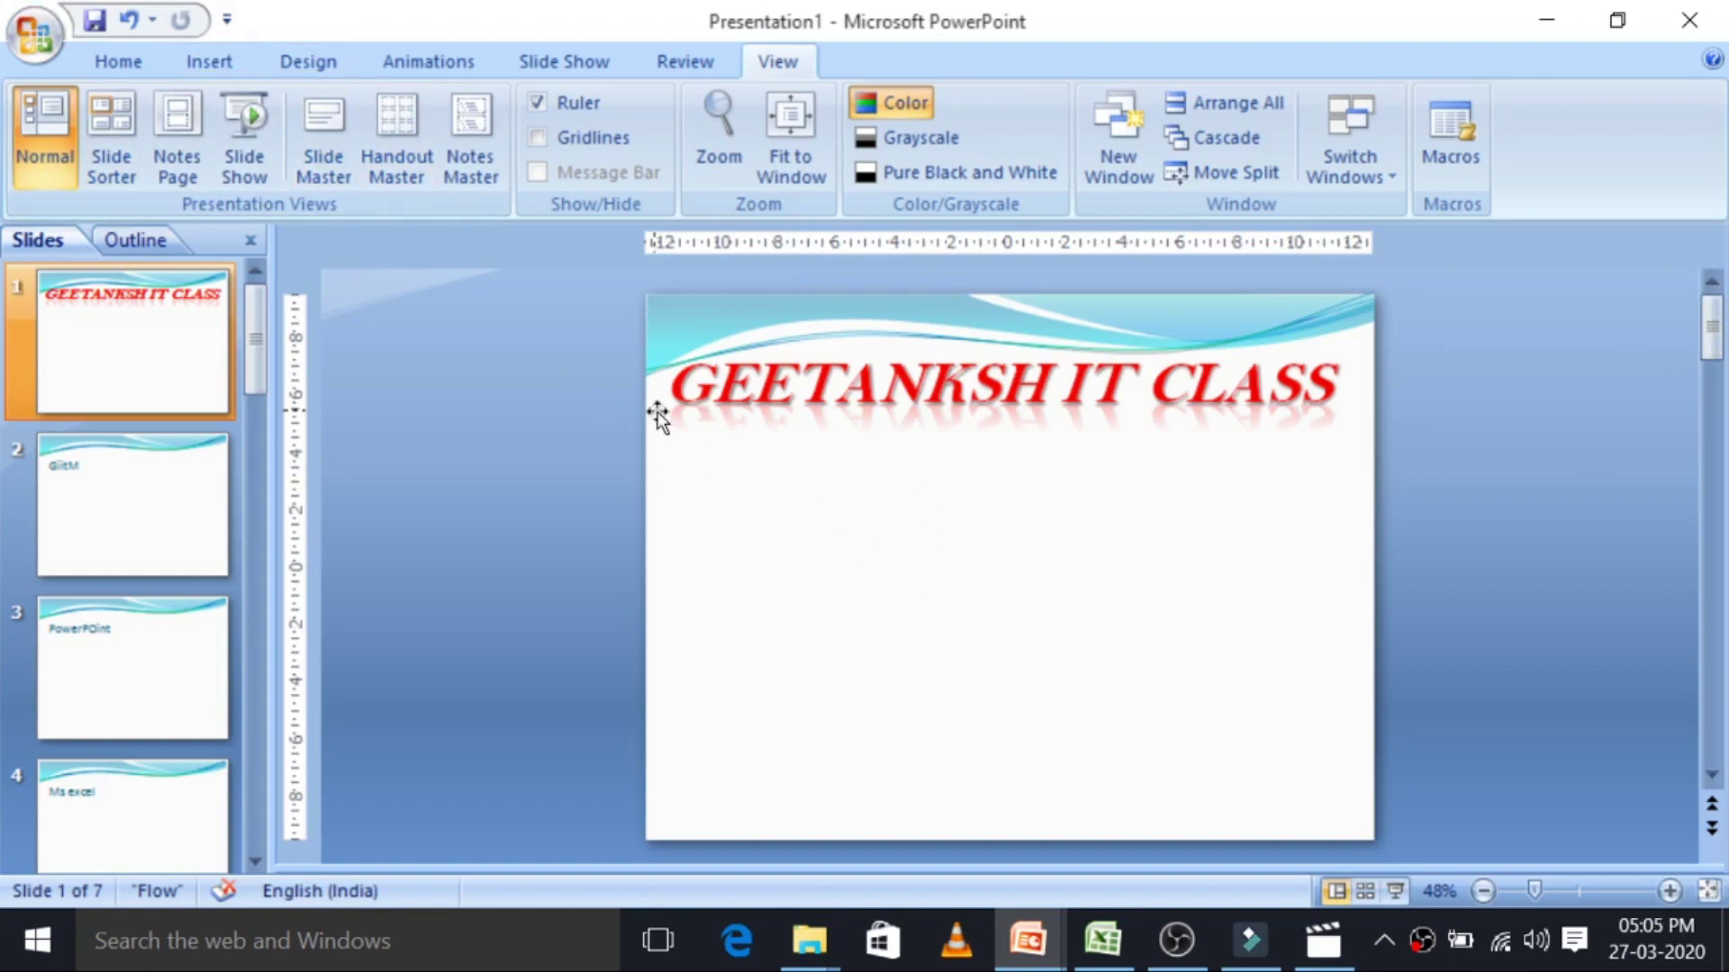
left_click(239, 61)
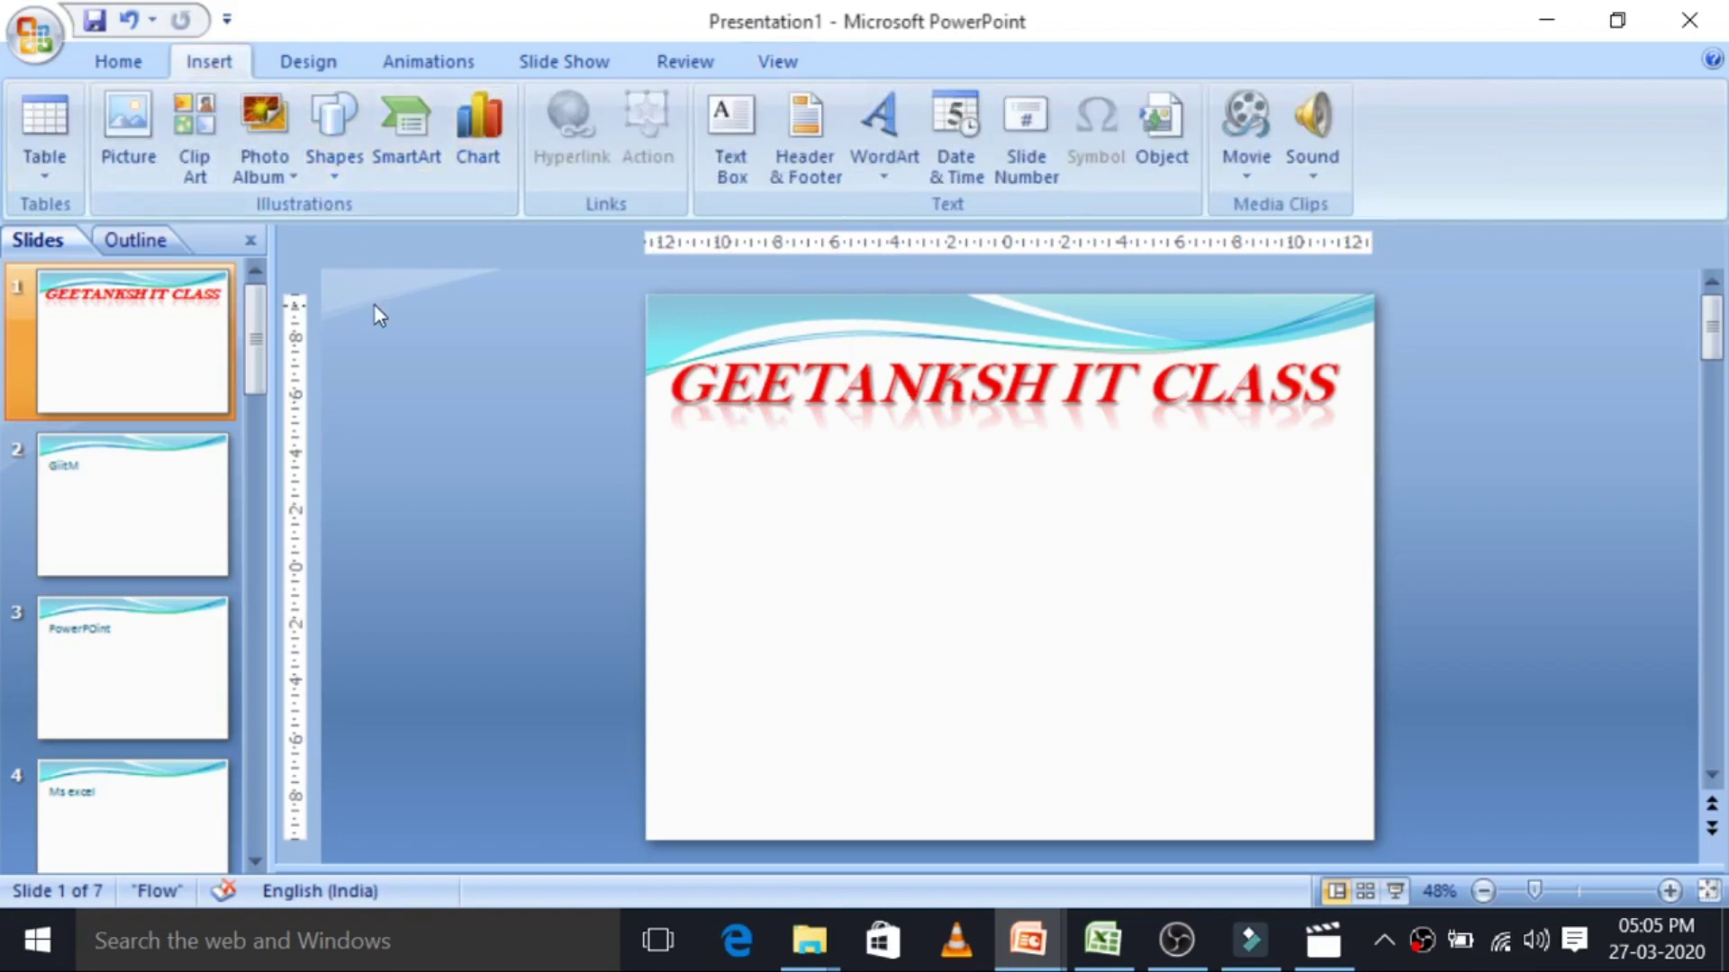
Draw a straight horizontal line across the slide just beneath the GEETANKSH IT CLASS title.
left_click(338, 173)
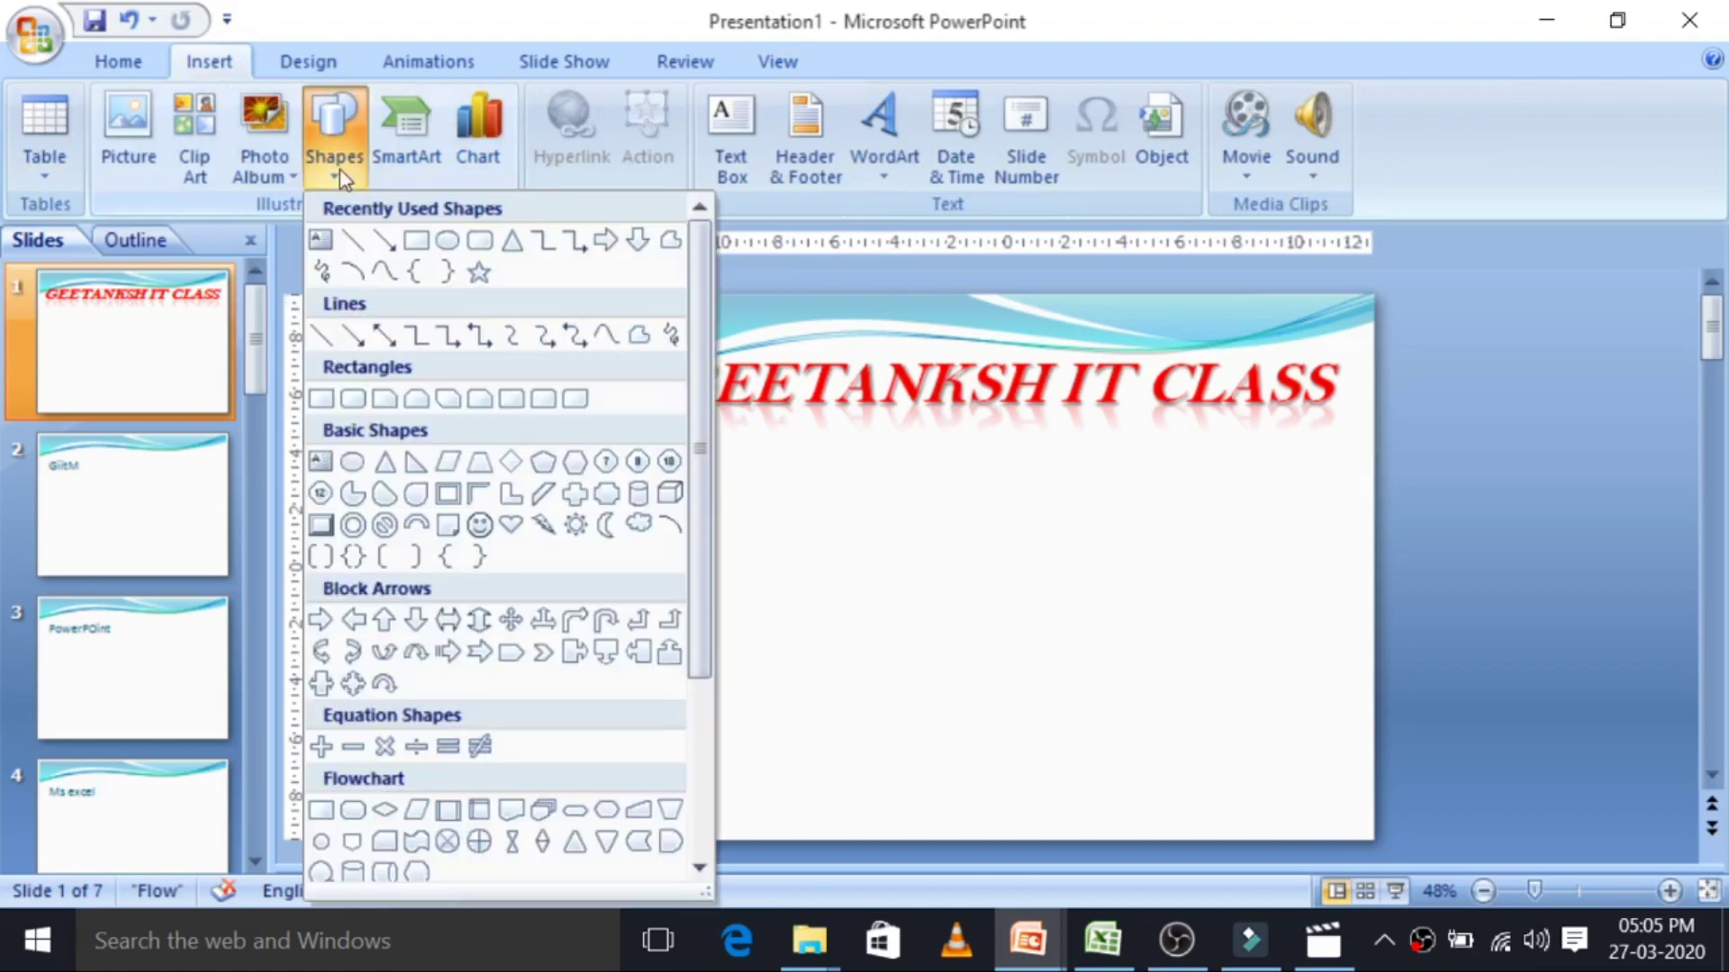
left_click(353, 241)
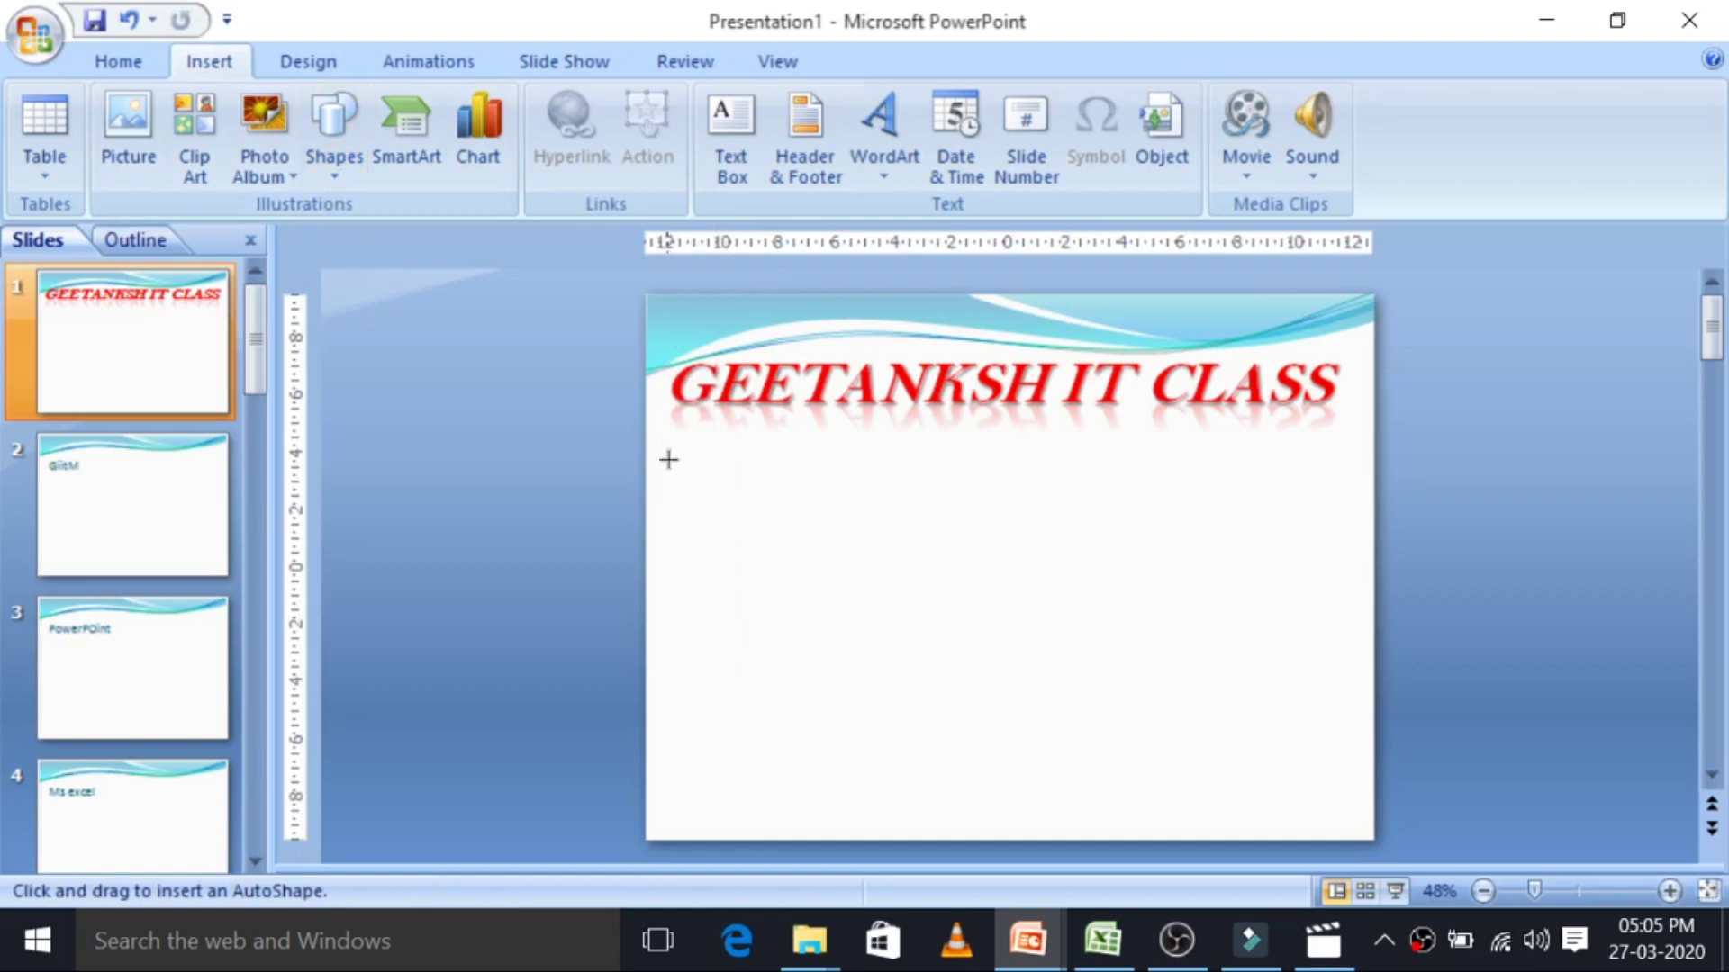
left_click_drag(668, 459, 1137, 516)
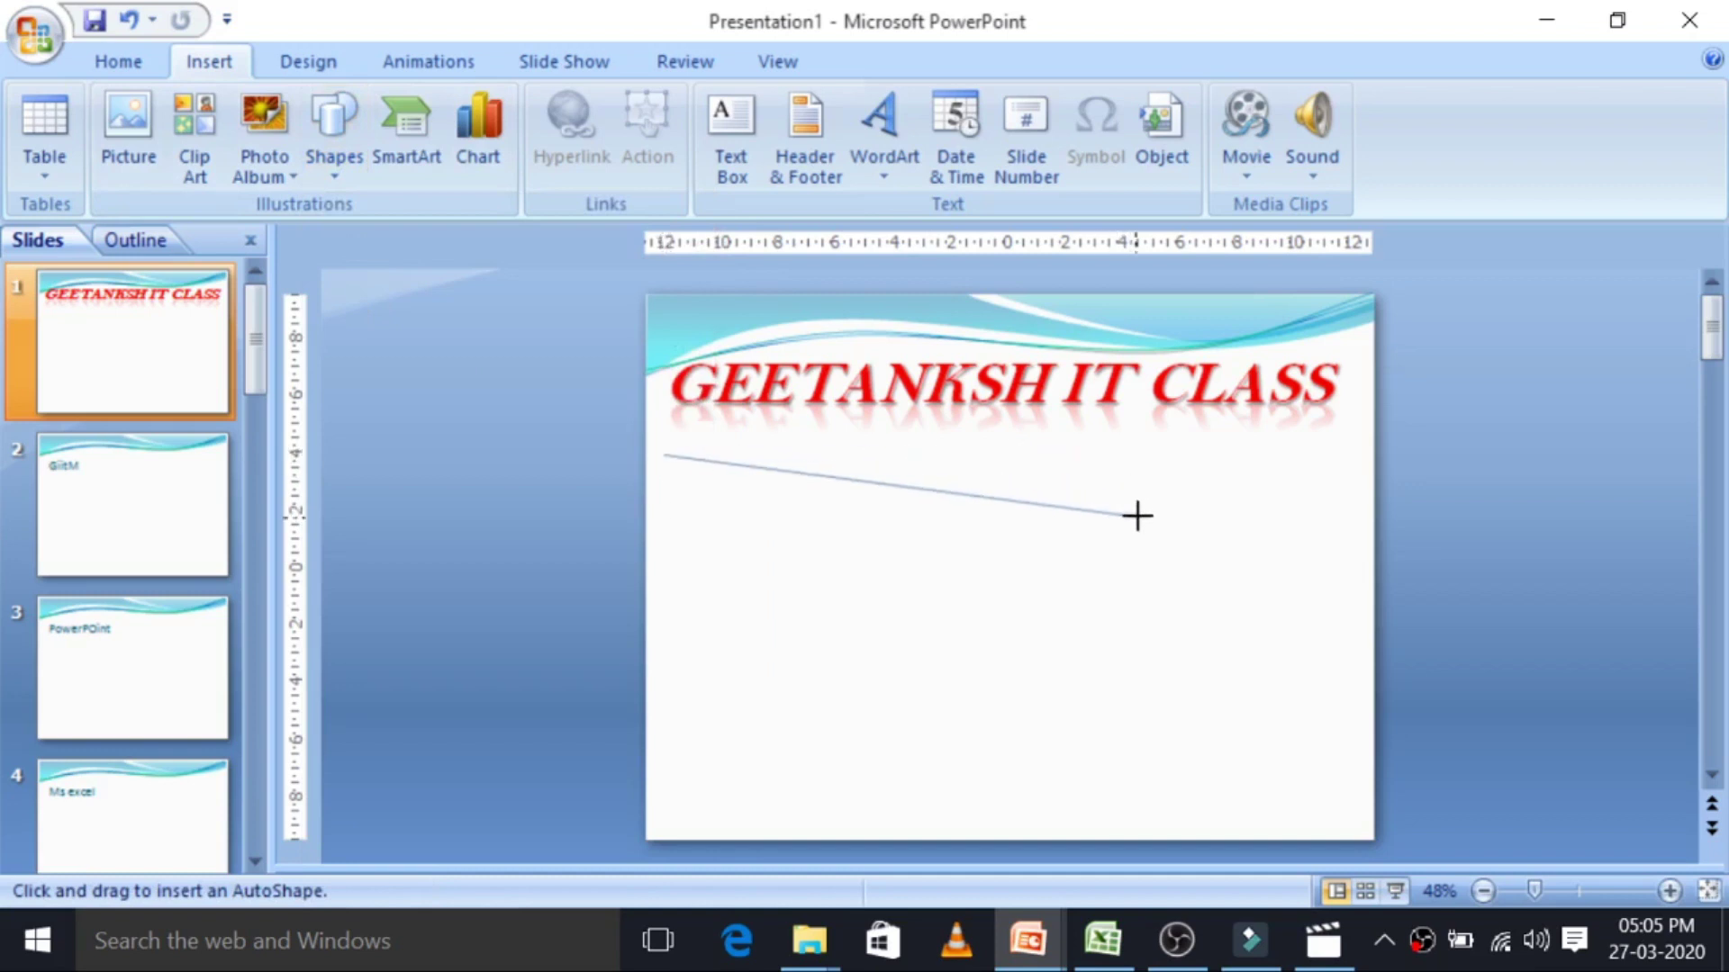
left_click_drag(1137, 516, 1341, 441)
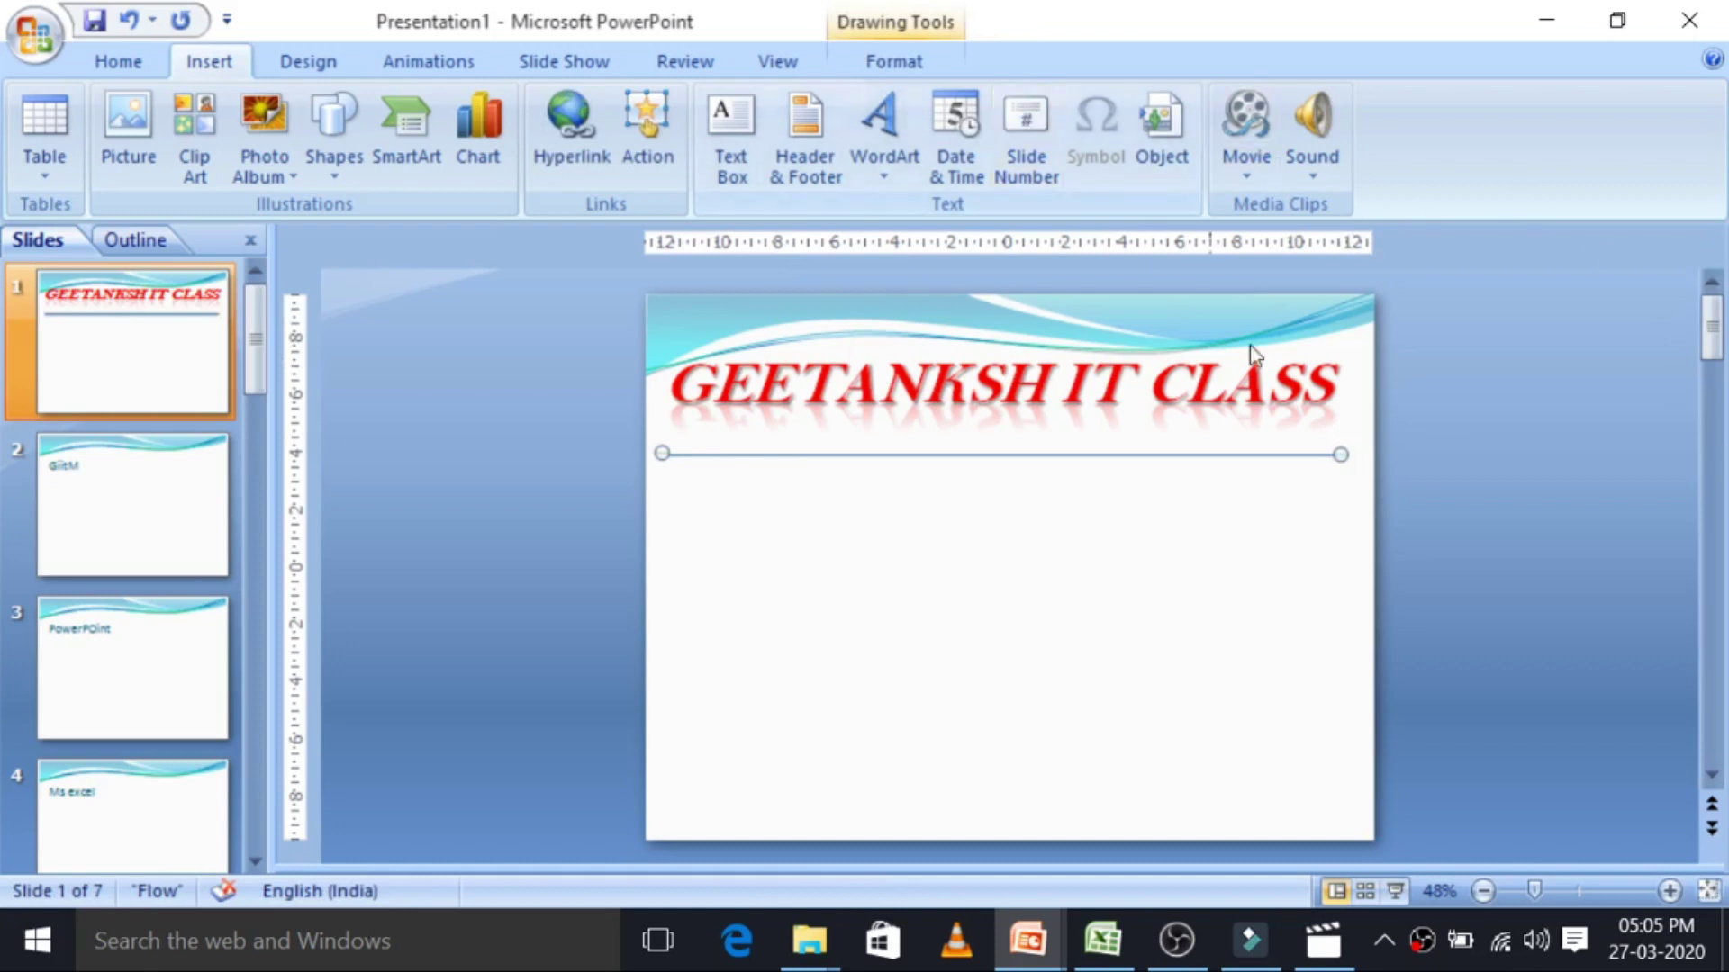
left_click(906, 59)
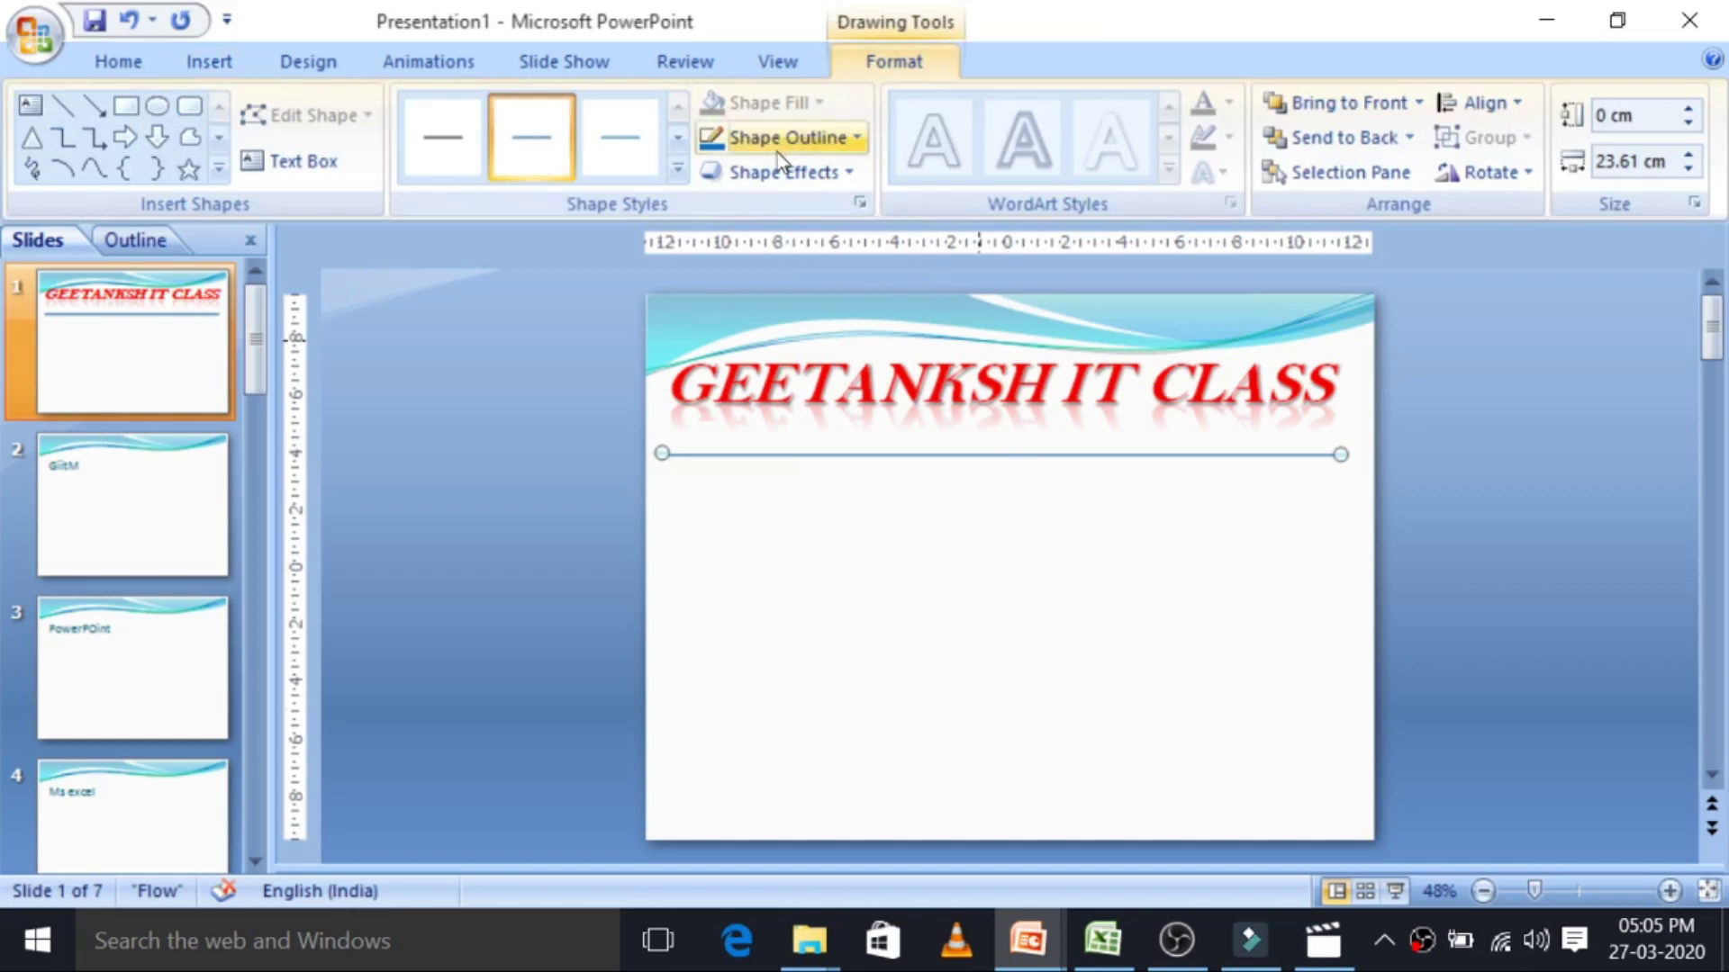
Give the line a 6 pt weight and the Intense Line - Dark 1 style, and move it up under the title.
left_click(852, 141)
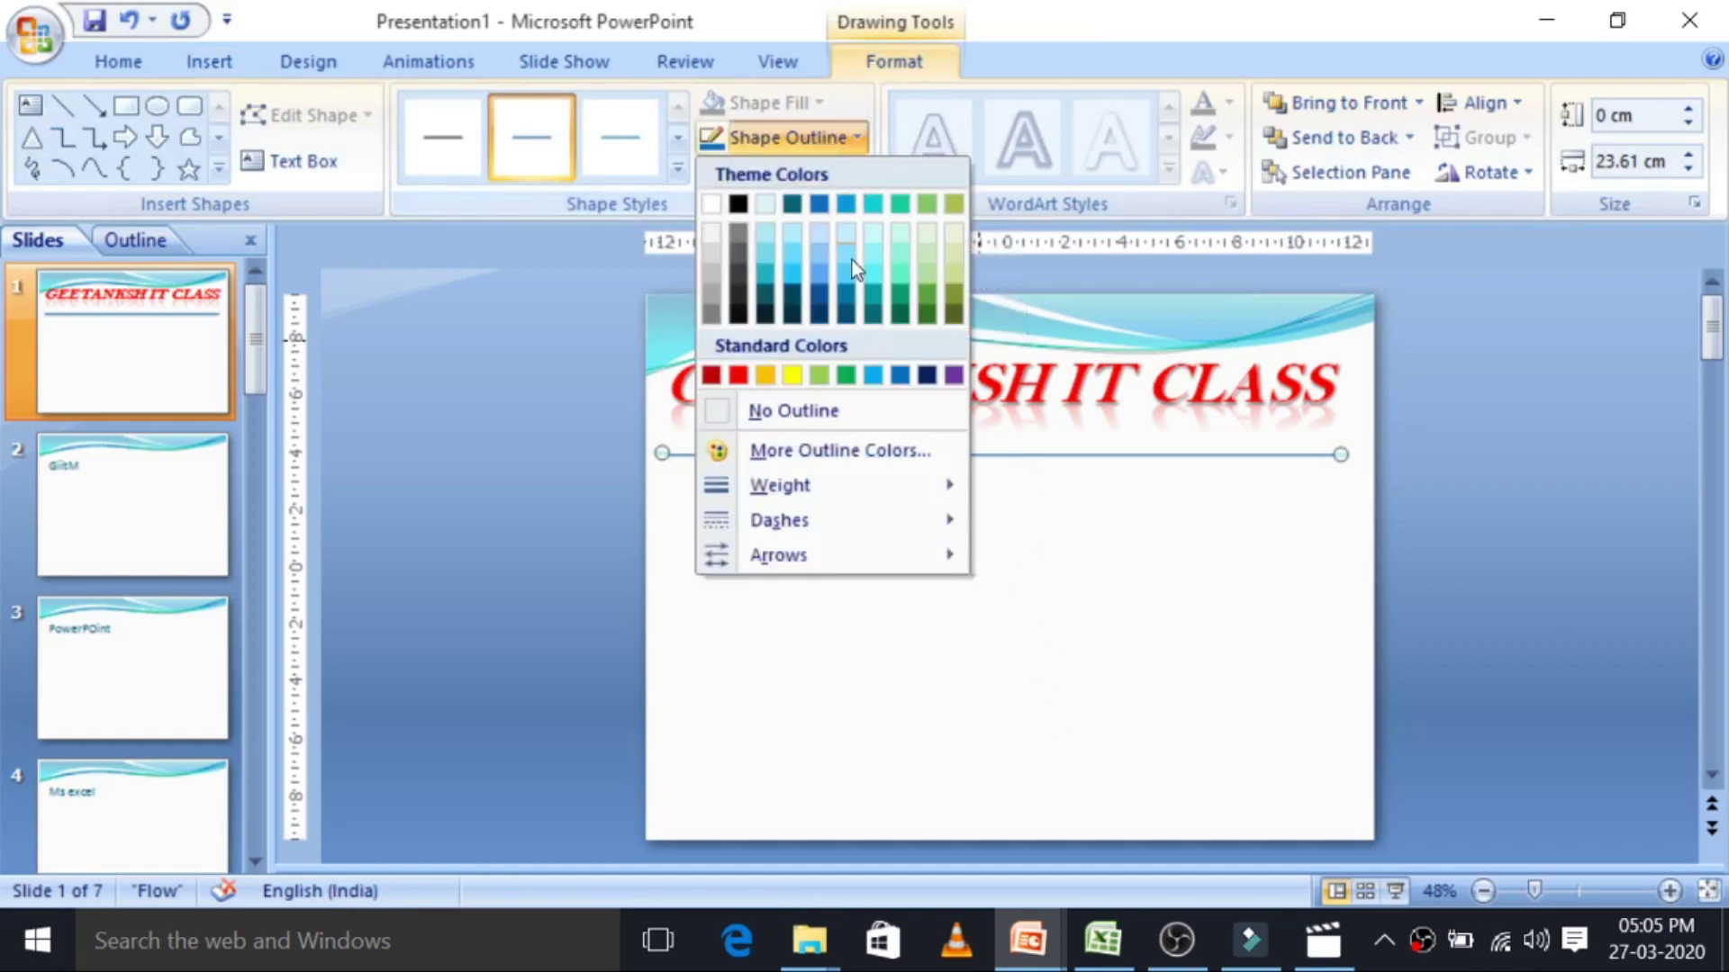
mouse_move(824, 484)
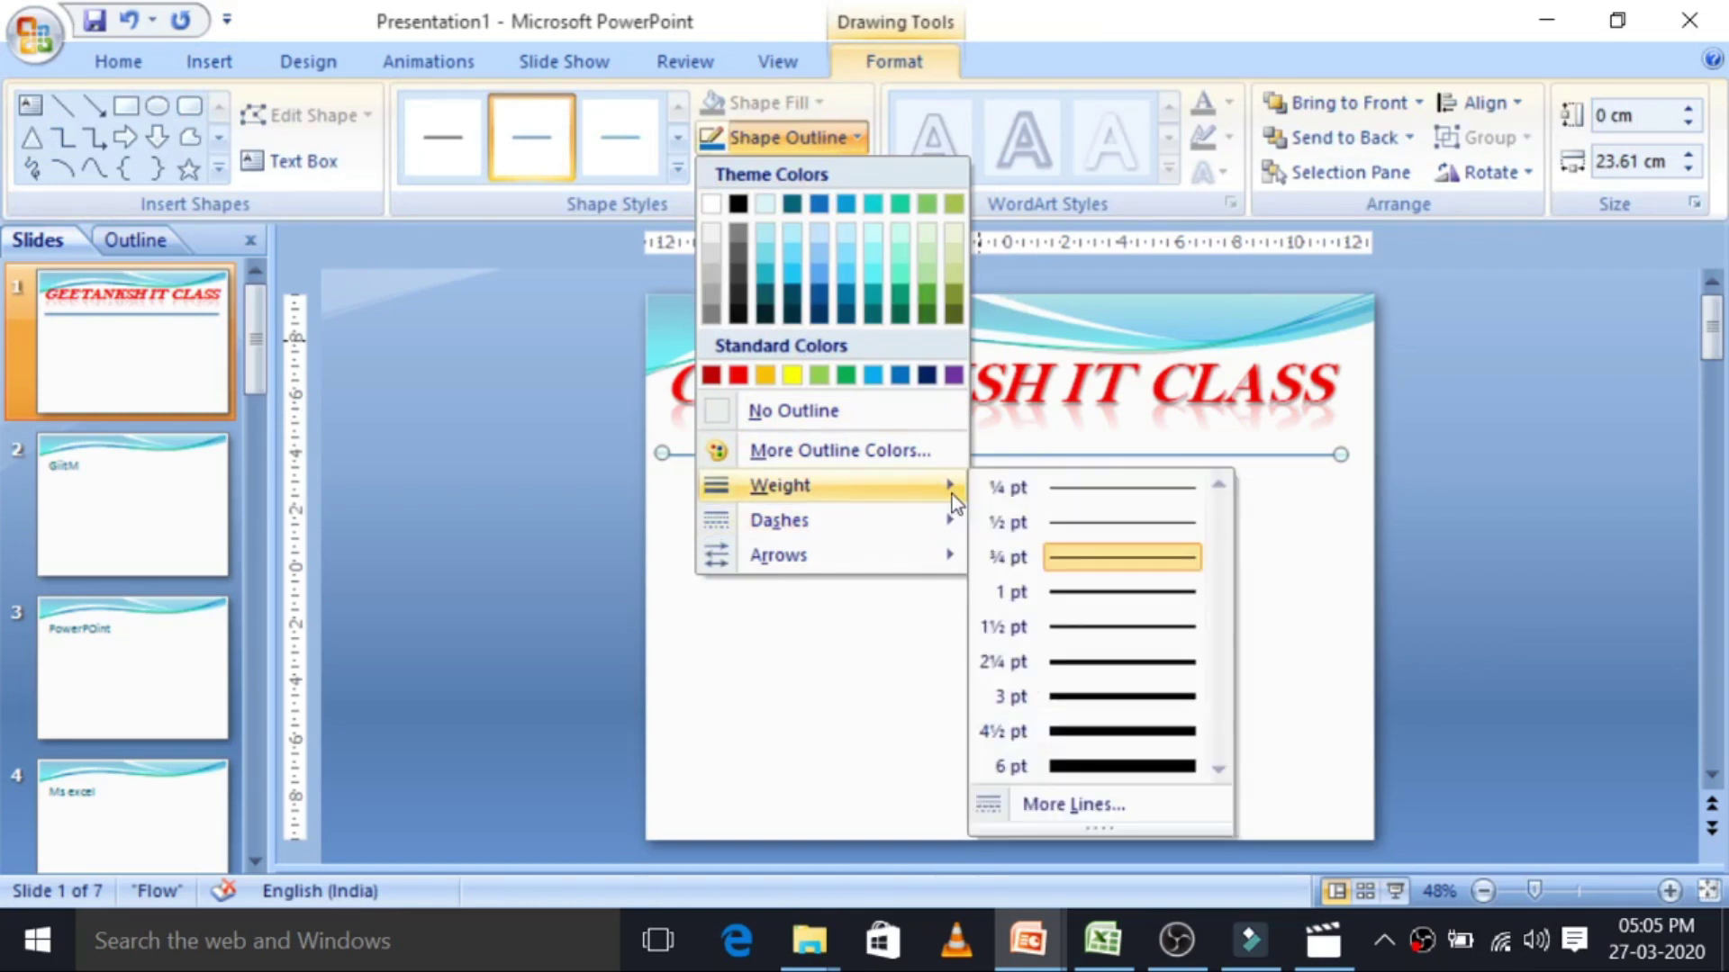
left_click(1109, 767)
left_click(677, 169)
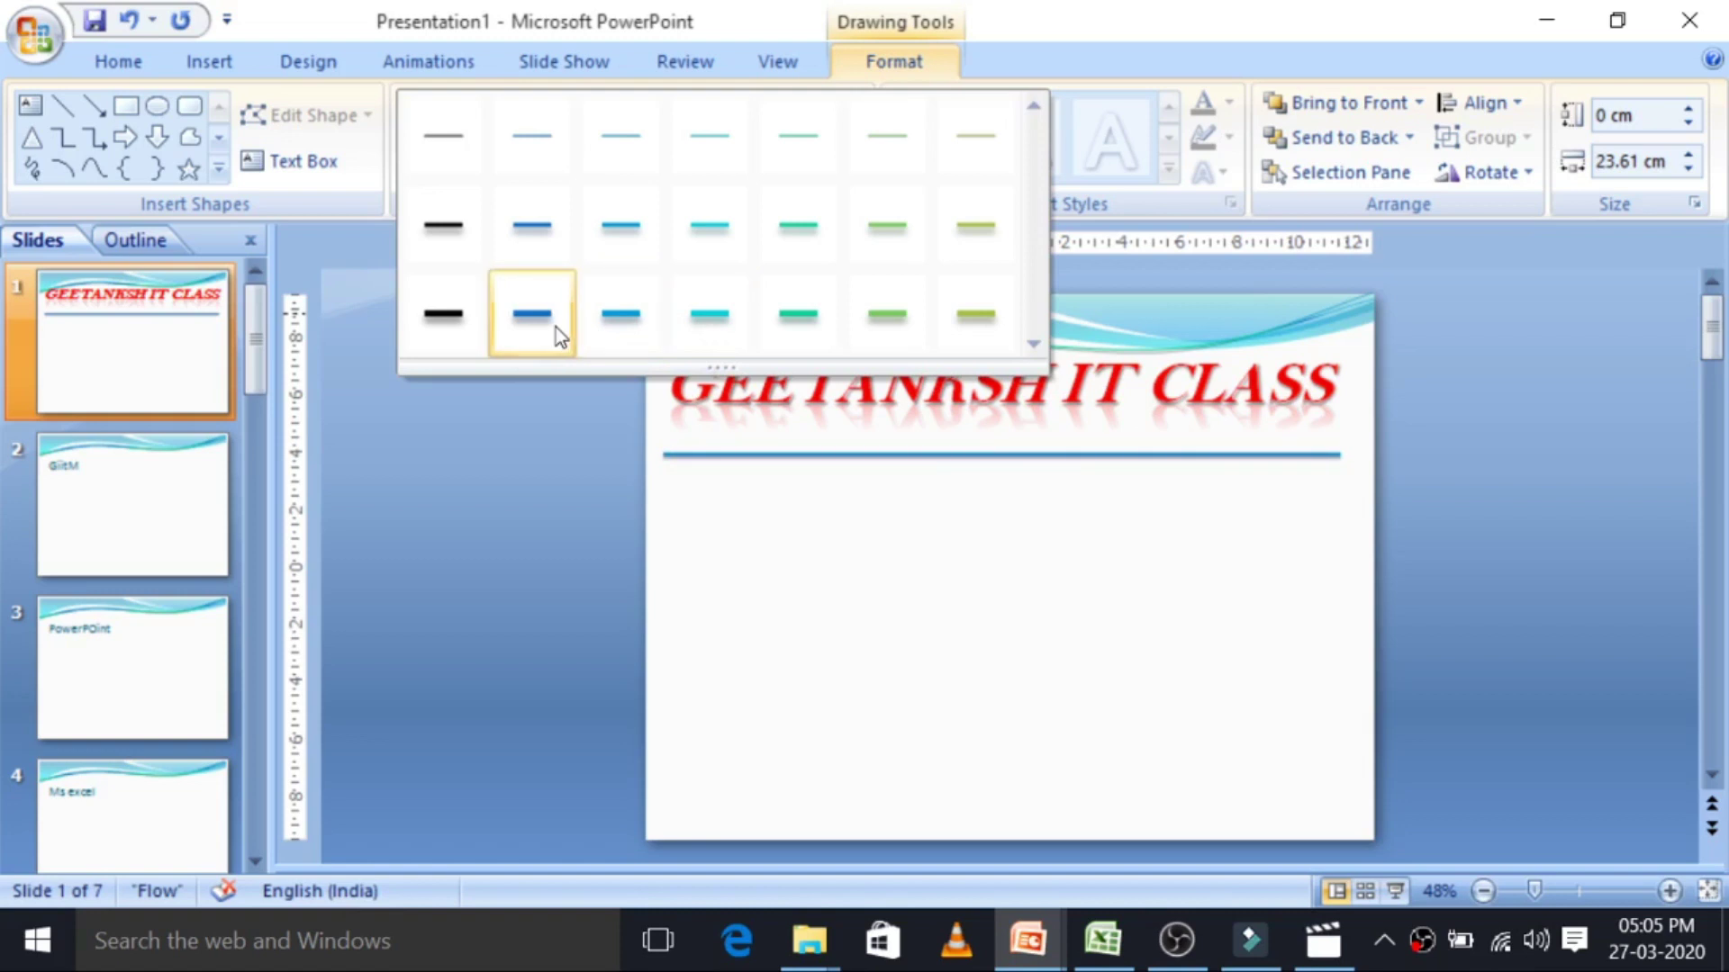
left_click(467, 316)
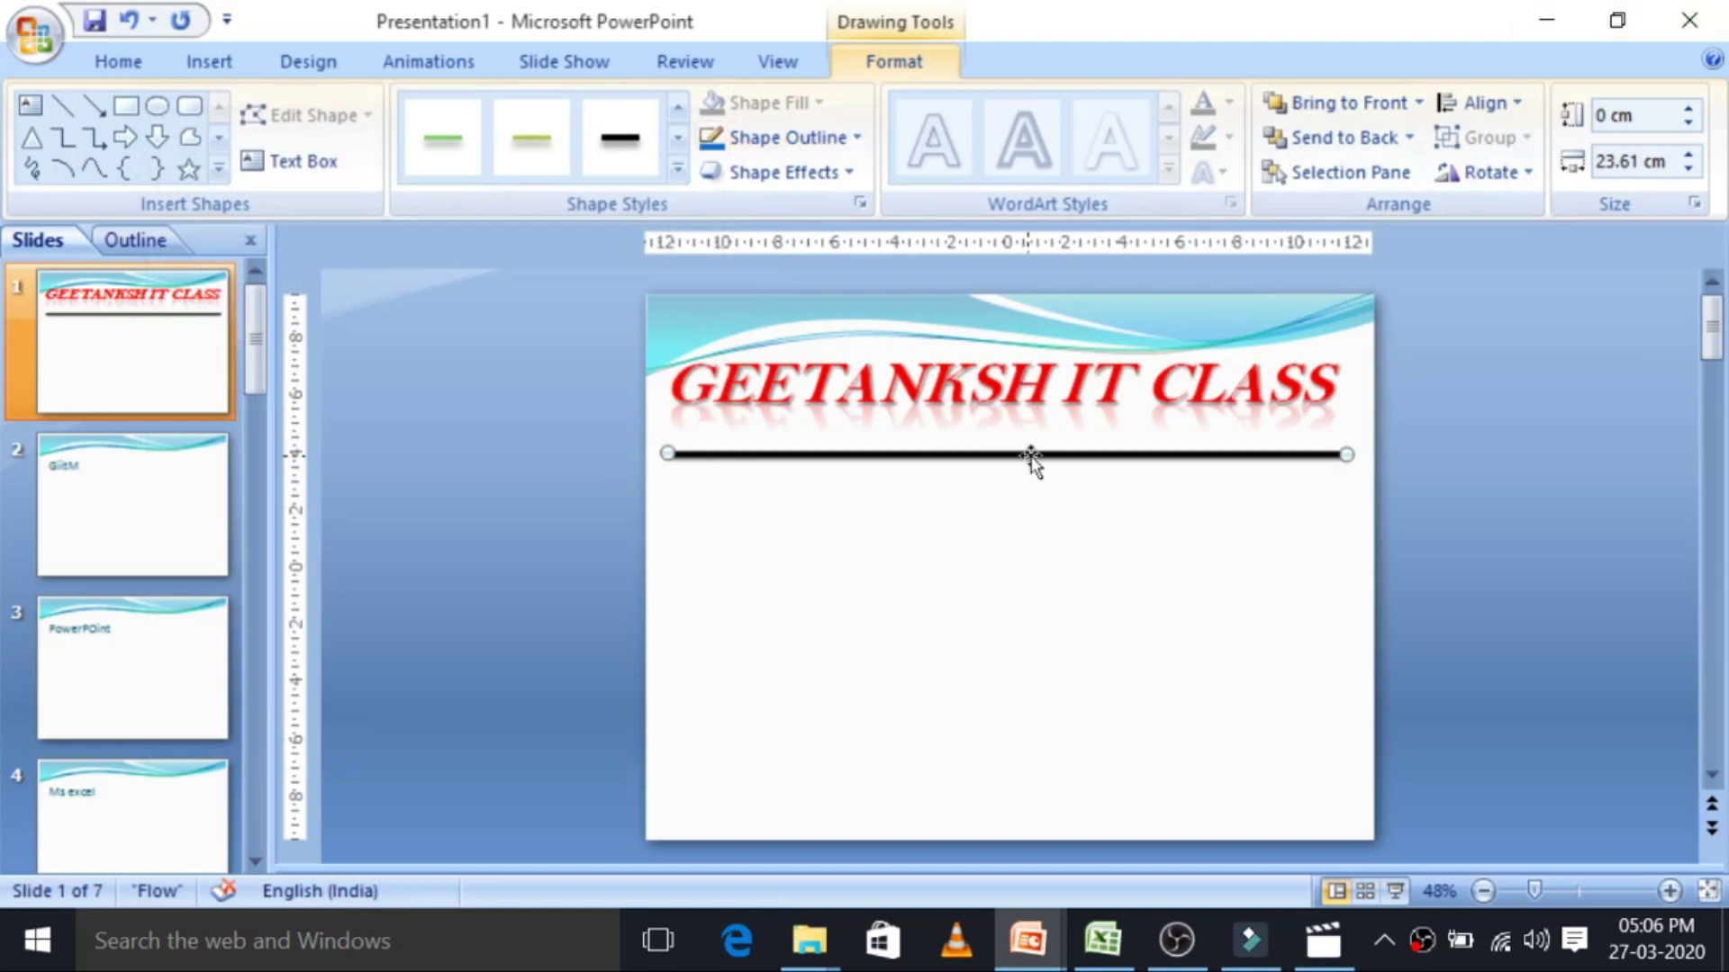
left_click_drag(1032, 461, 1038, 443)
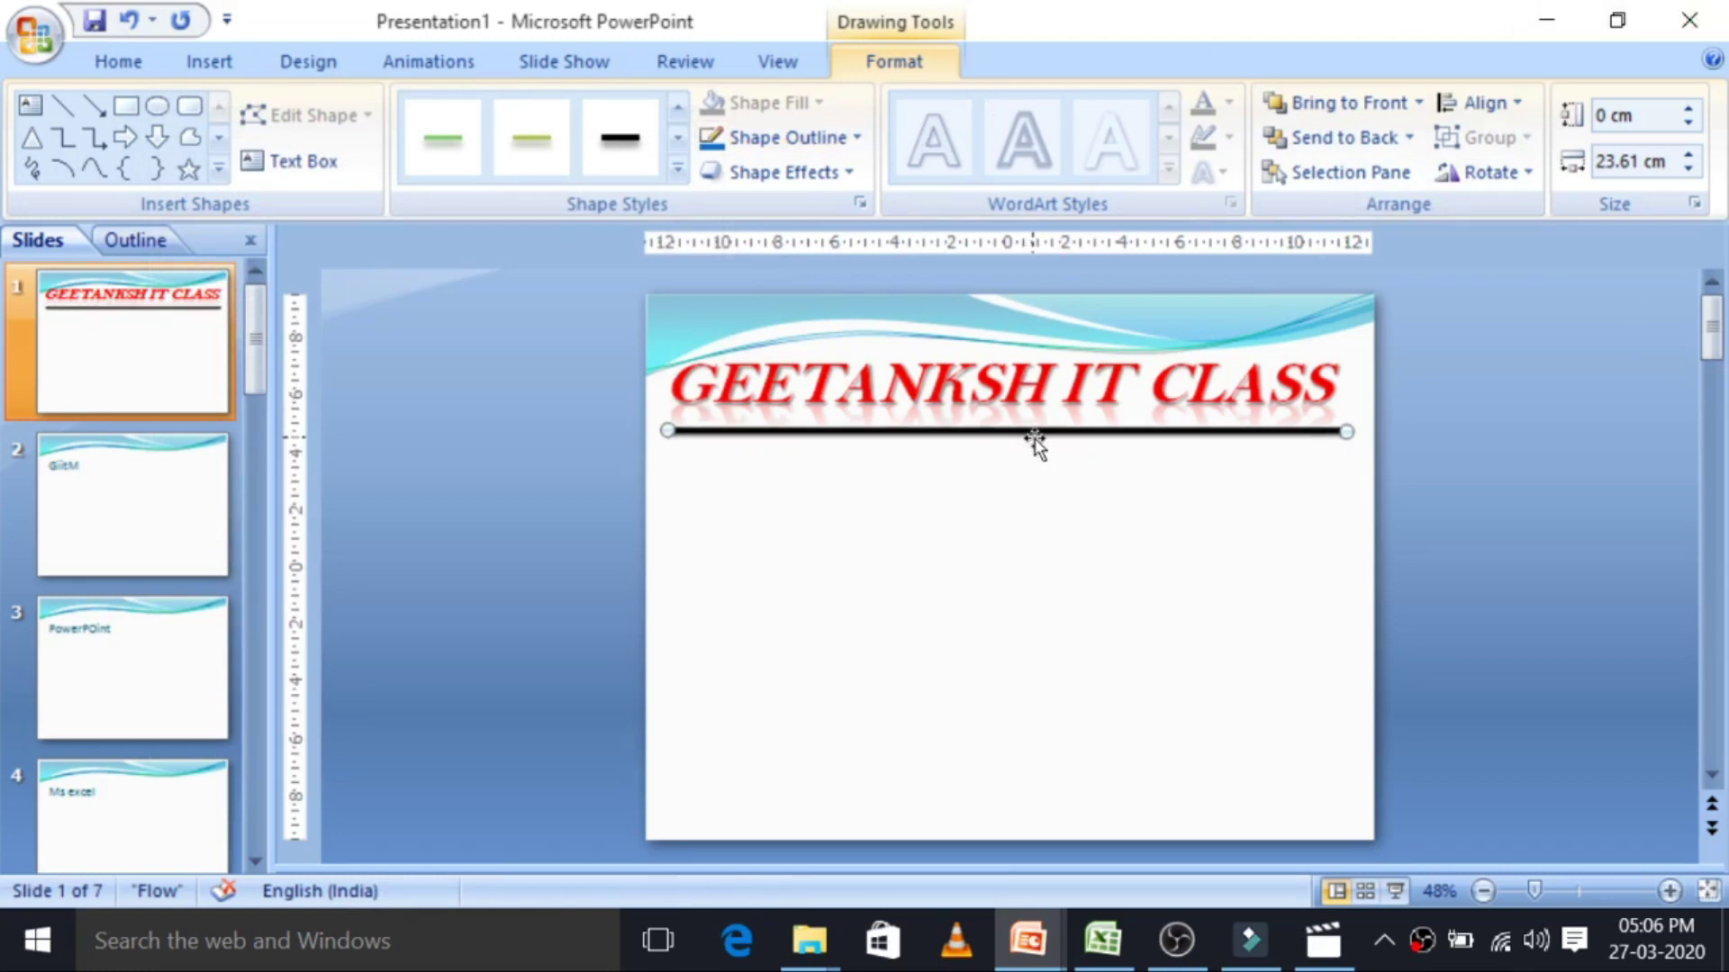
left_click(1474, 450)
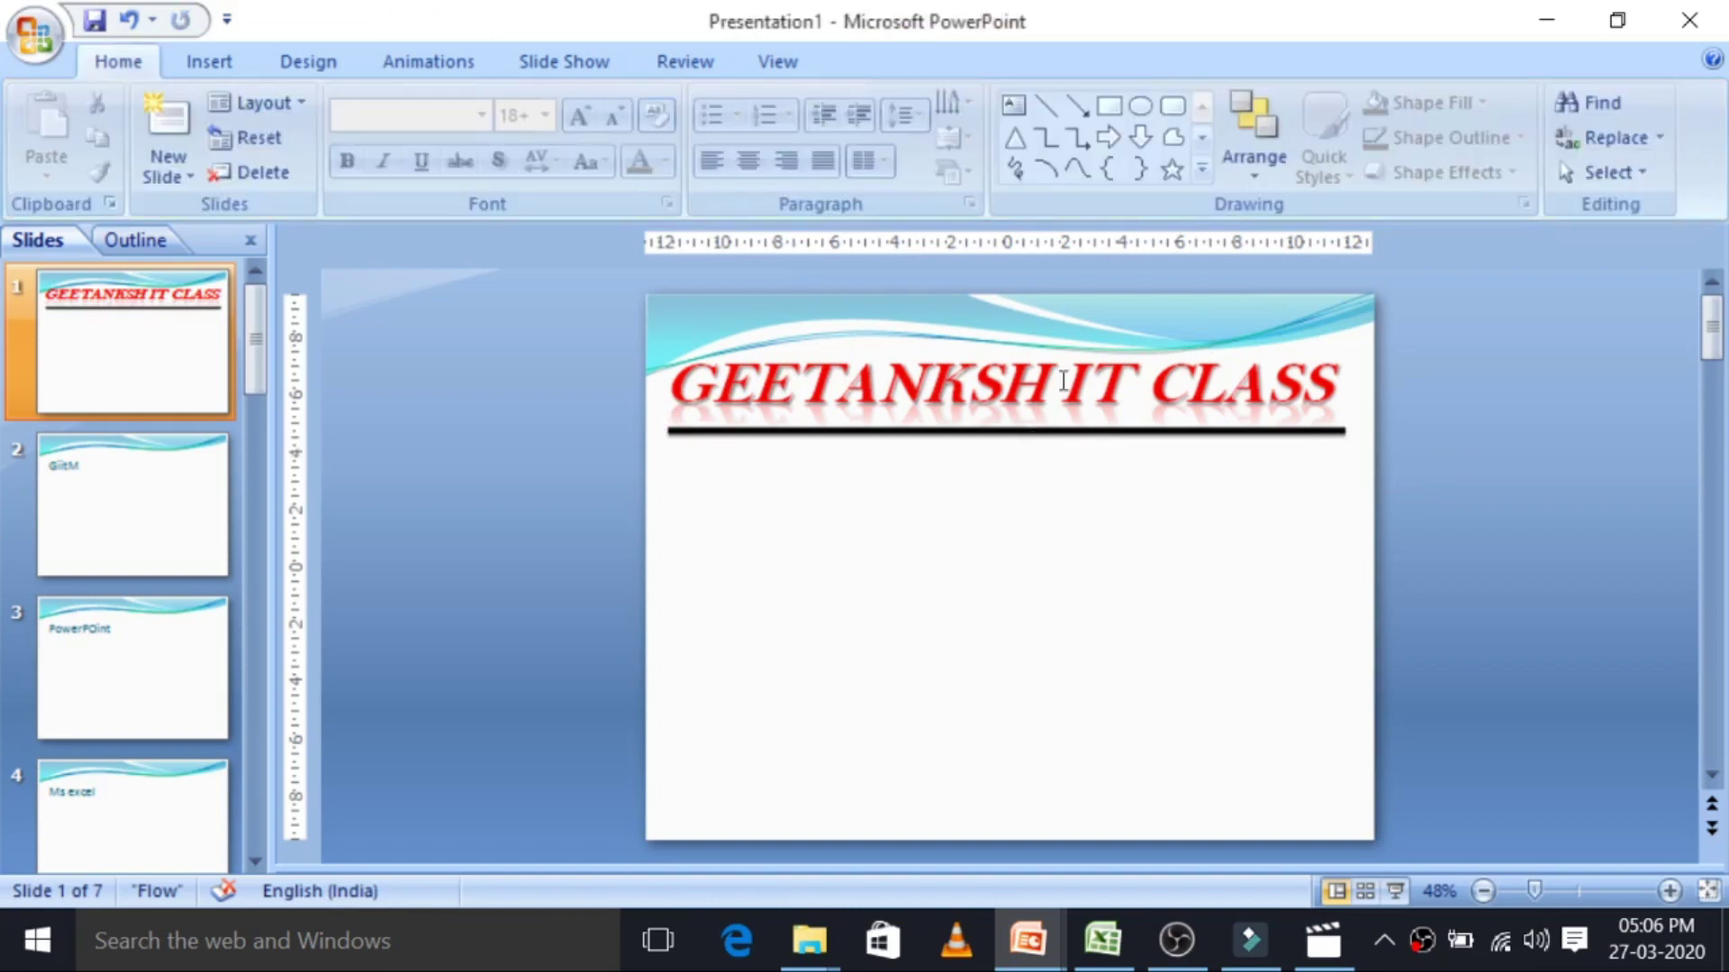
Draw a text box under the black line containing 'Our Courses'.
left_click(1013, 109)
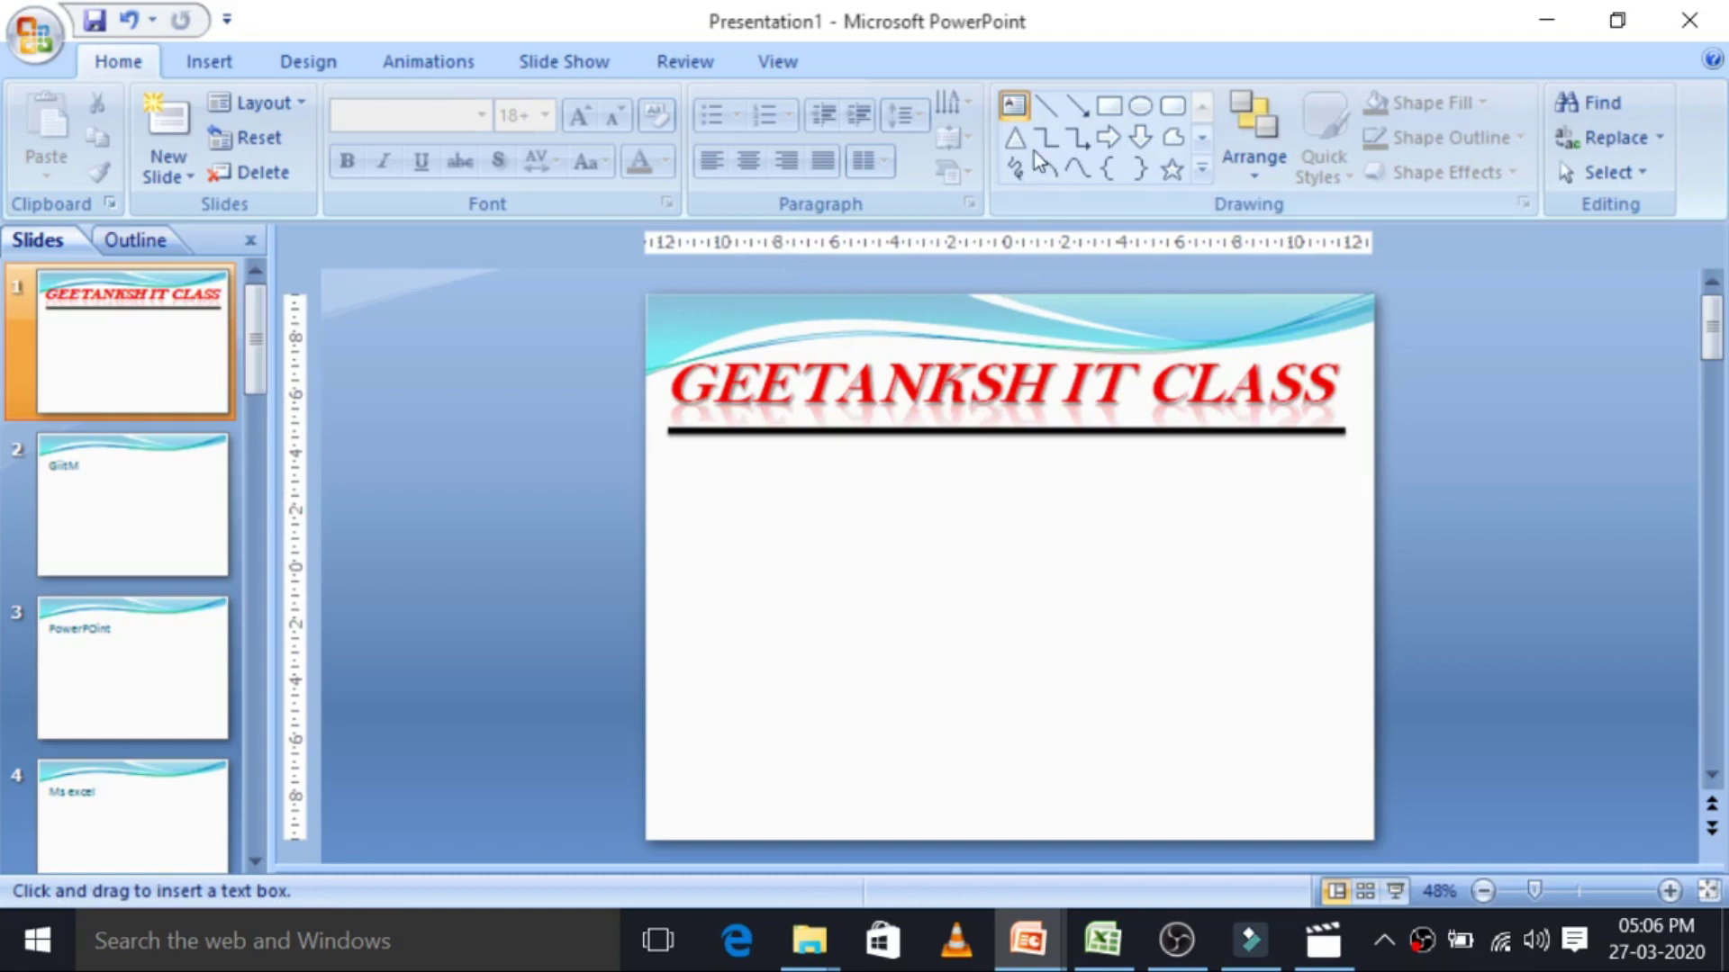
left_click(1006, 109)
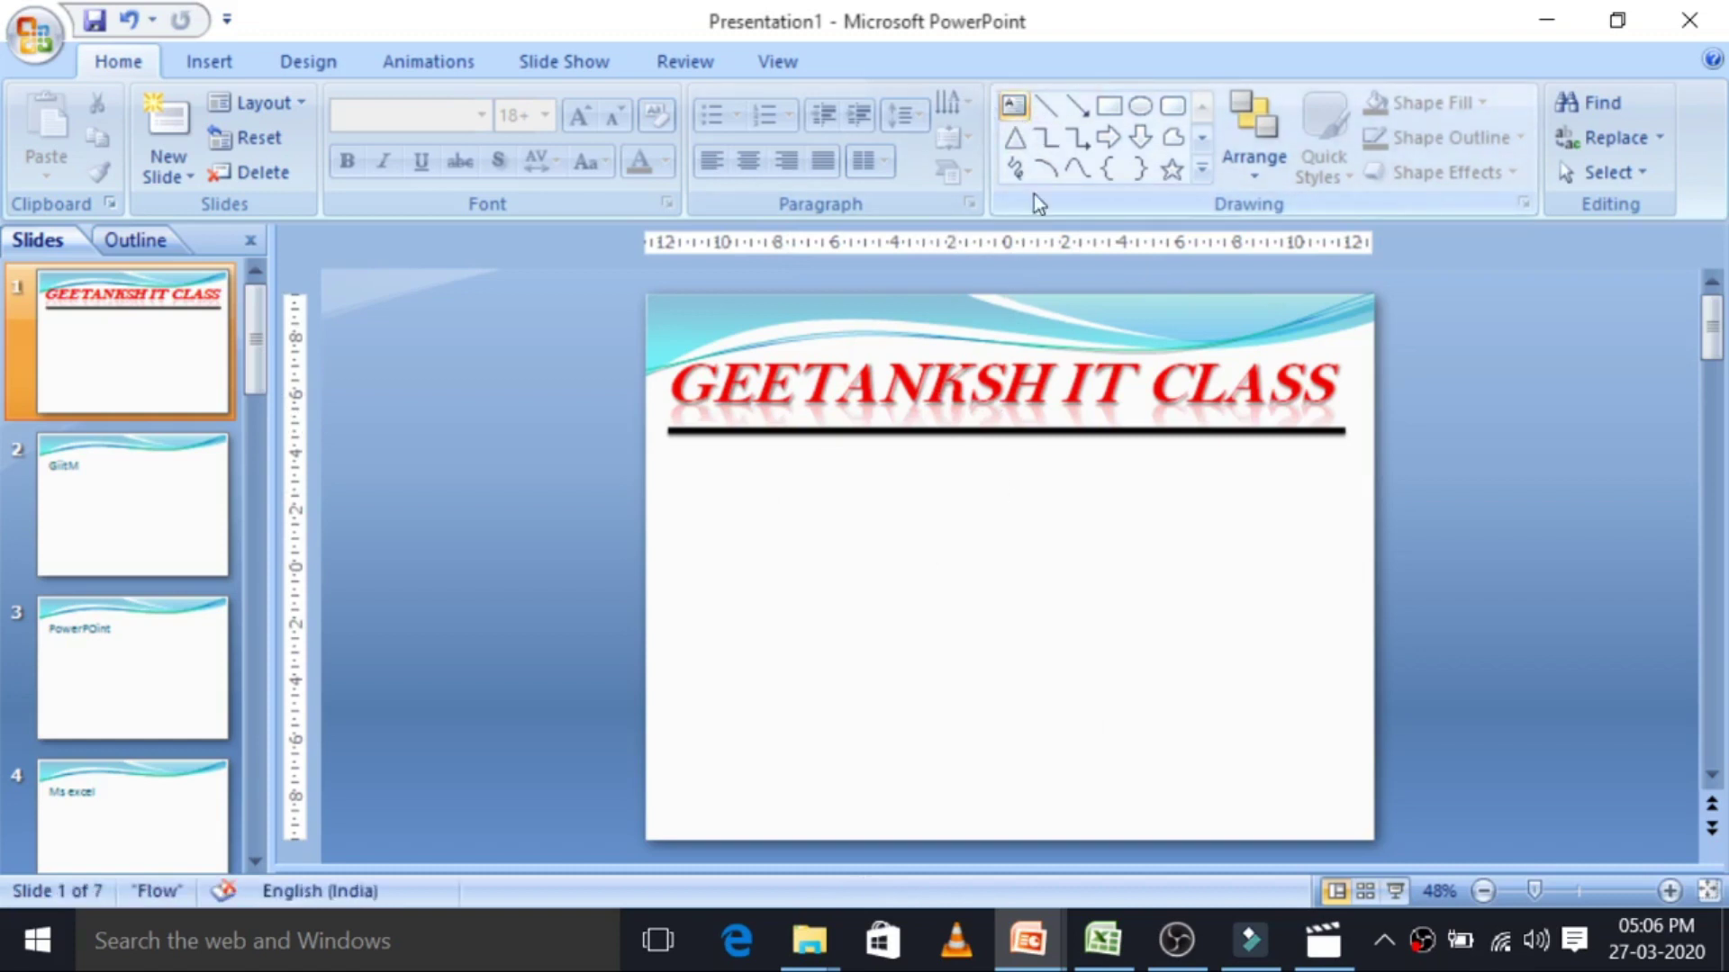
left_click(1011, 110)
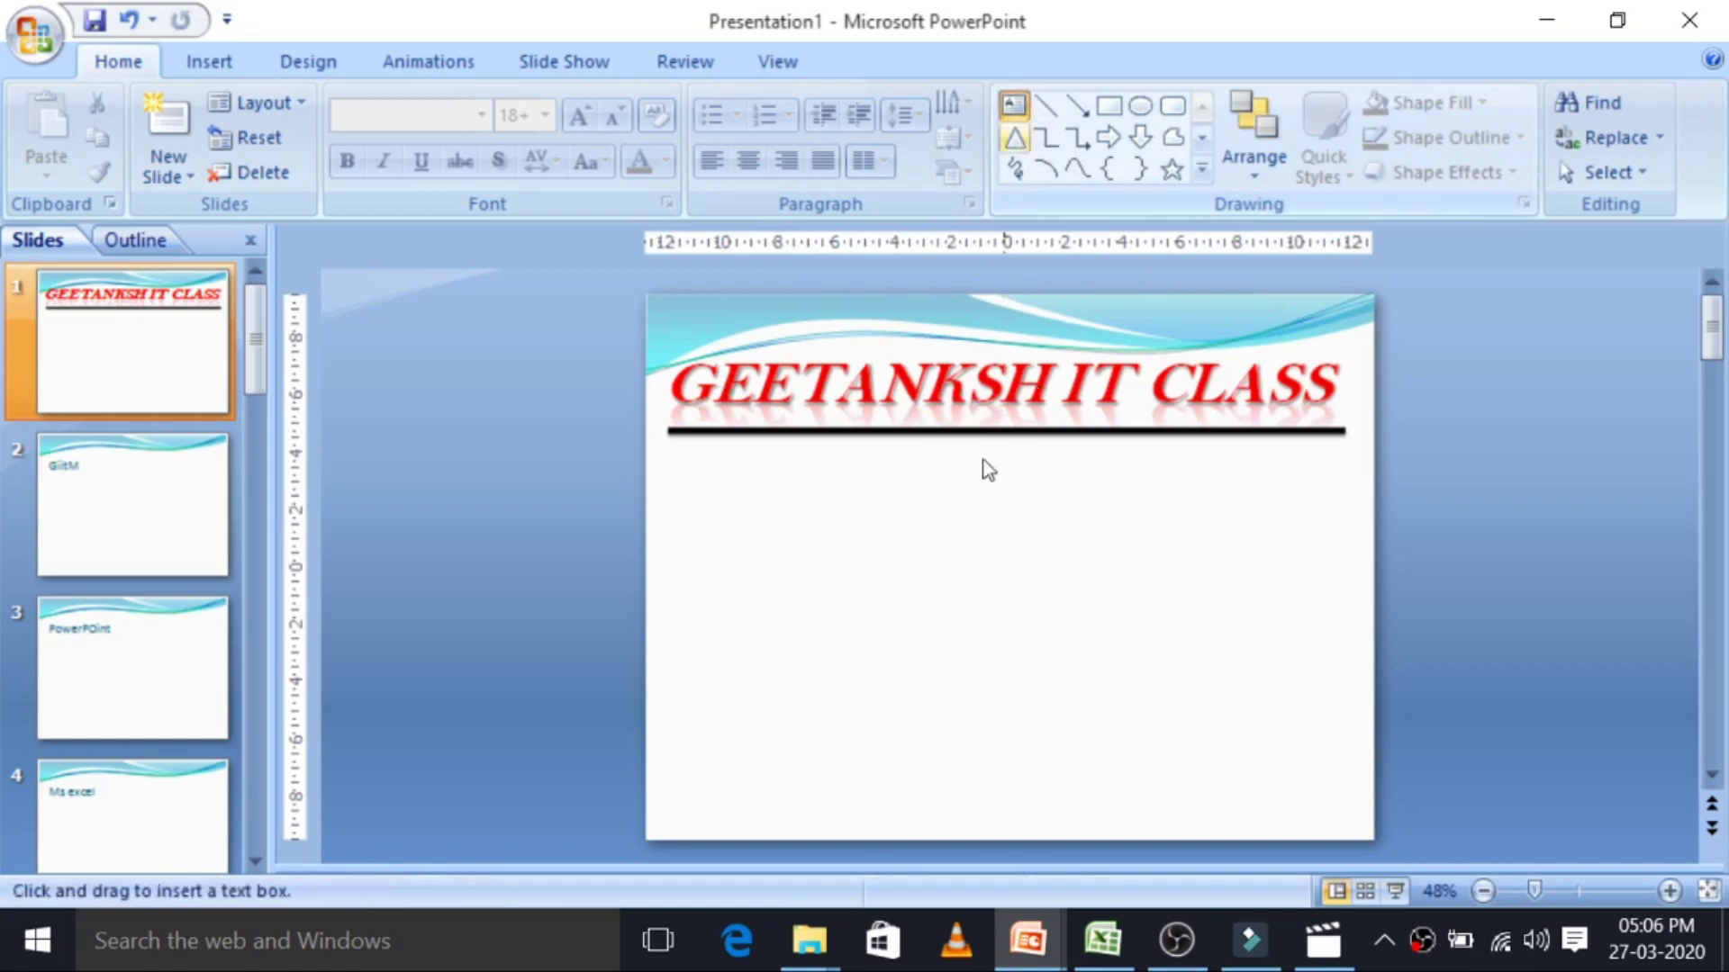
left_click_drag(903, 488, 1181, 606)
type("Our Courses")
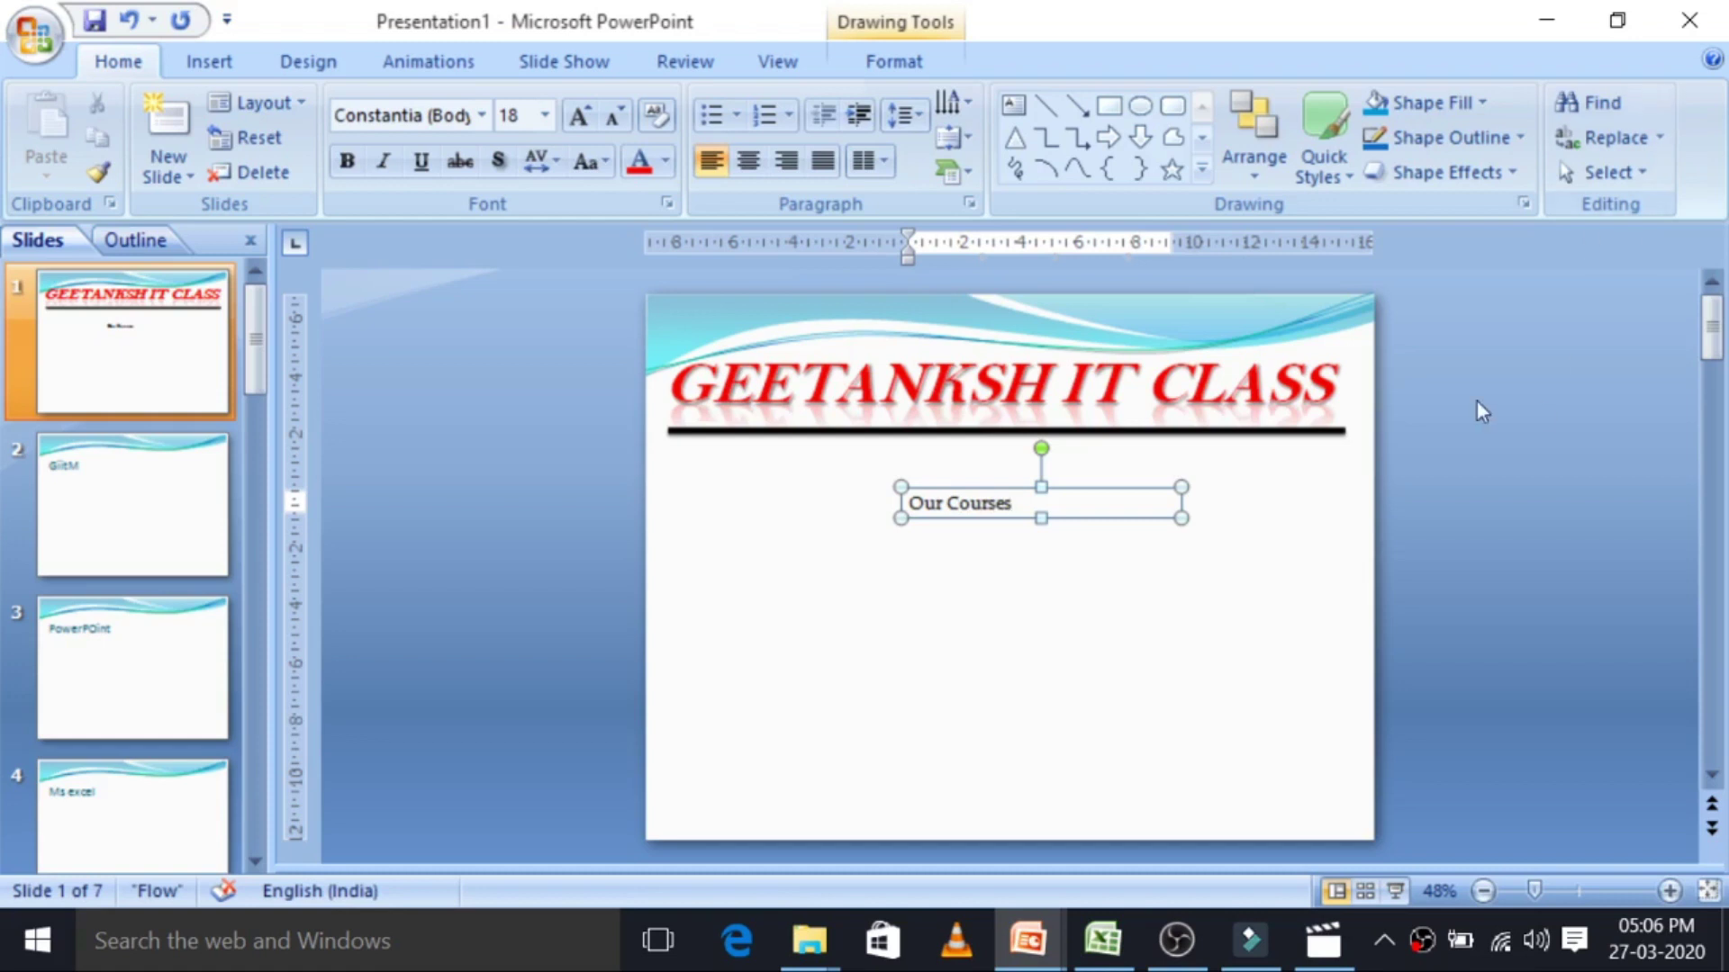
left_click(1074, 487)
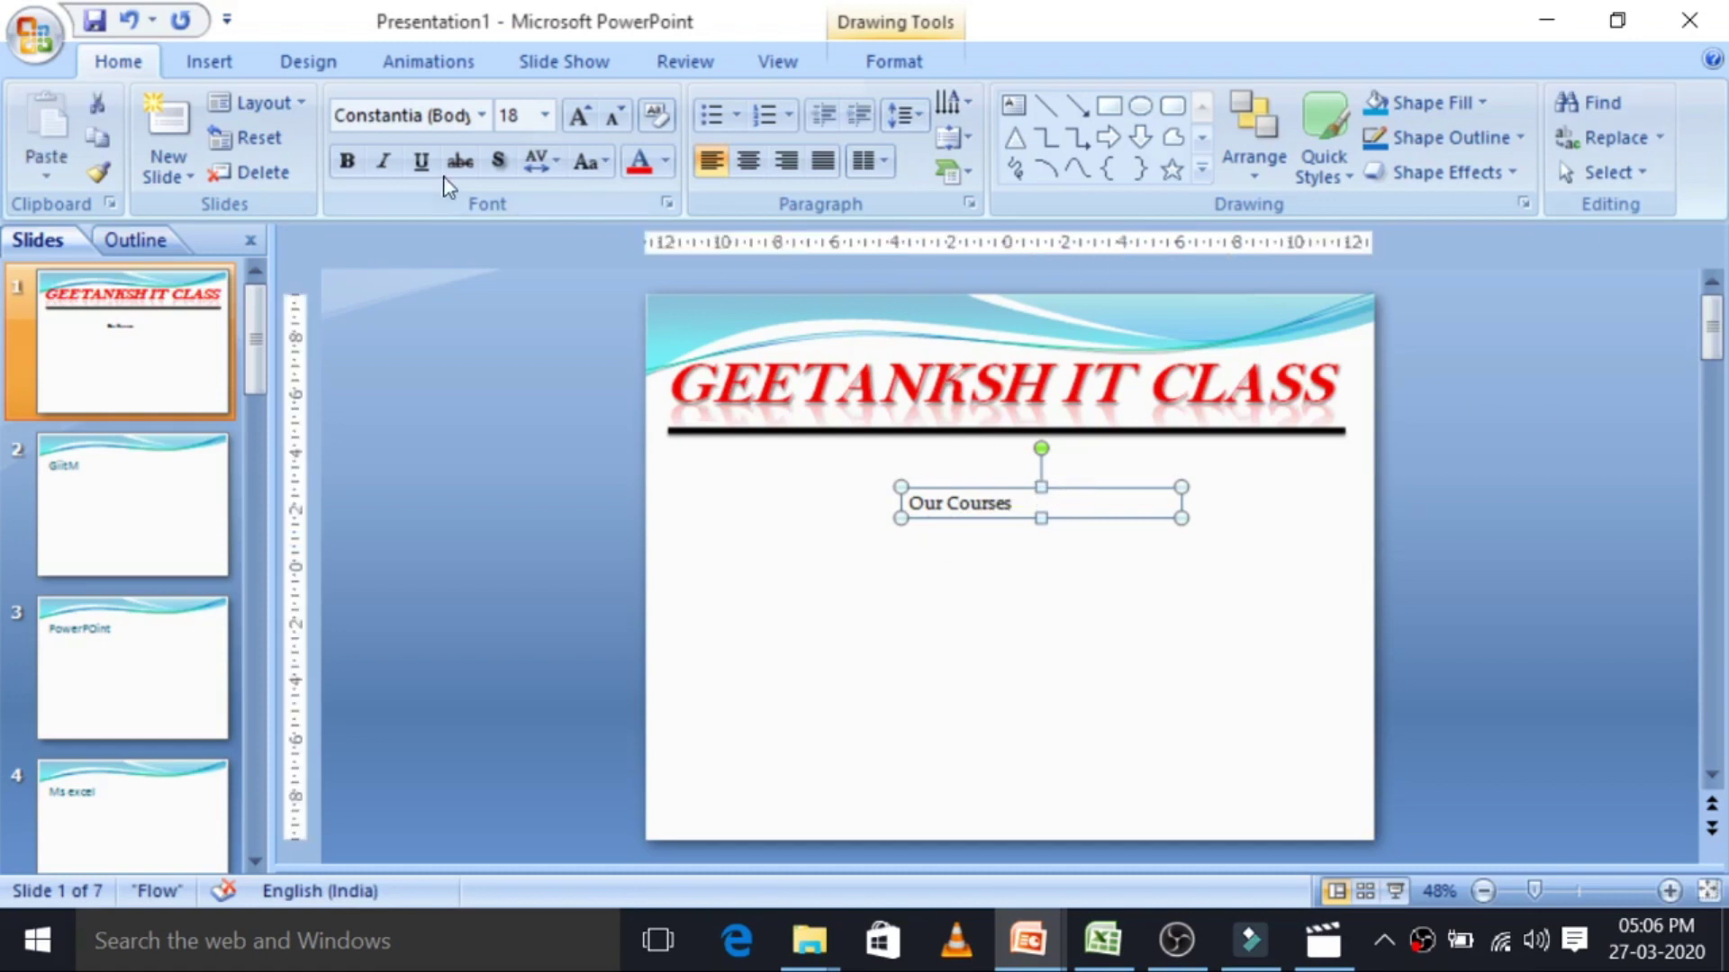
Enlarge 'Our Courses', make it bold and colour it purple.
left_click(580, 117)
left_click(580, 116)
left_click(580, 116)
left_click(580, 116)
left_click(580, 116)
left_click(580, 116)
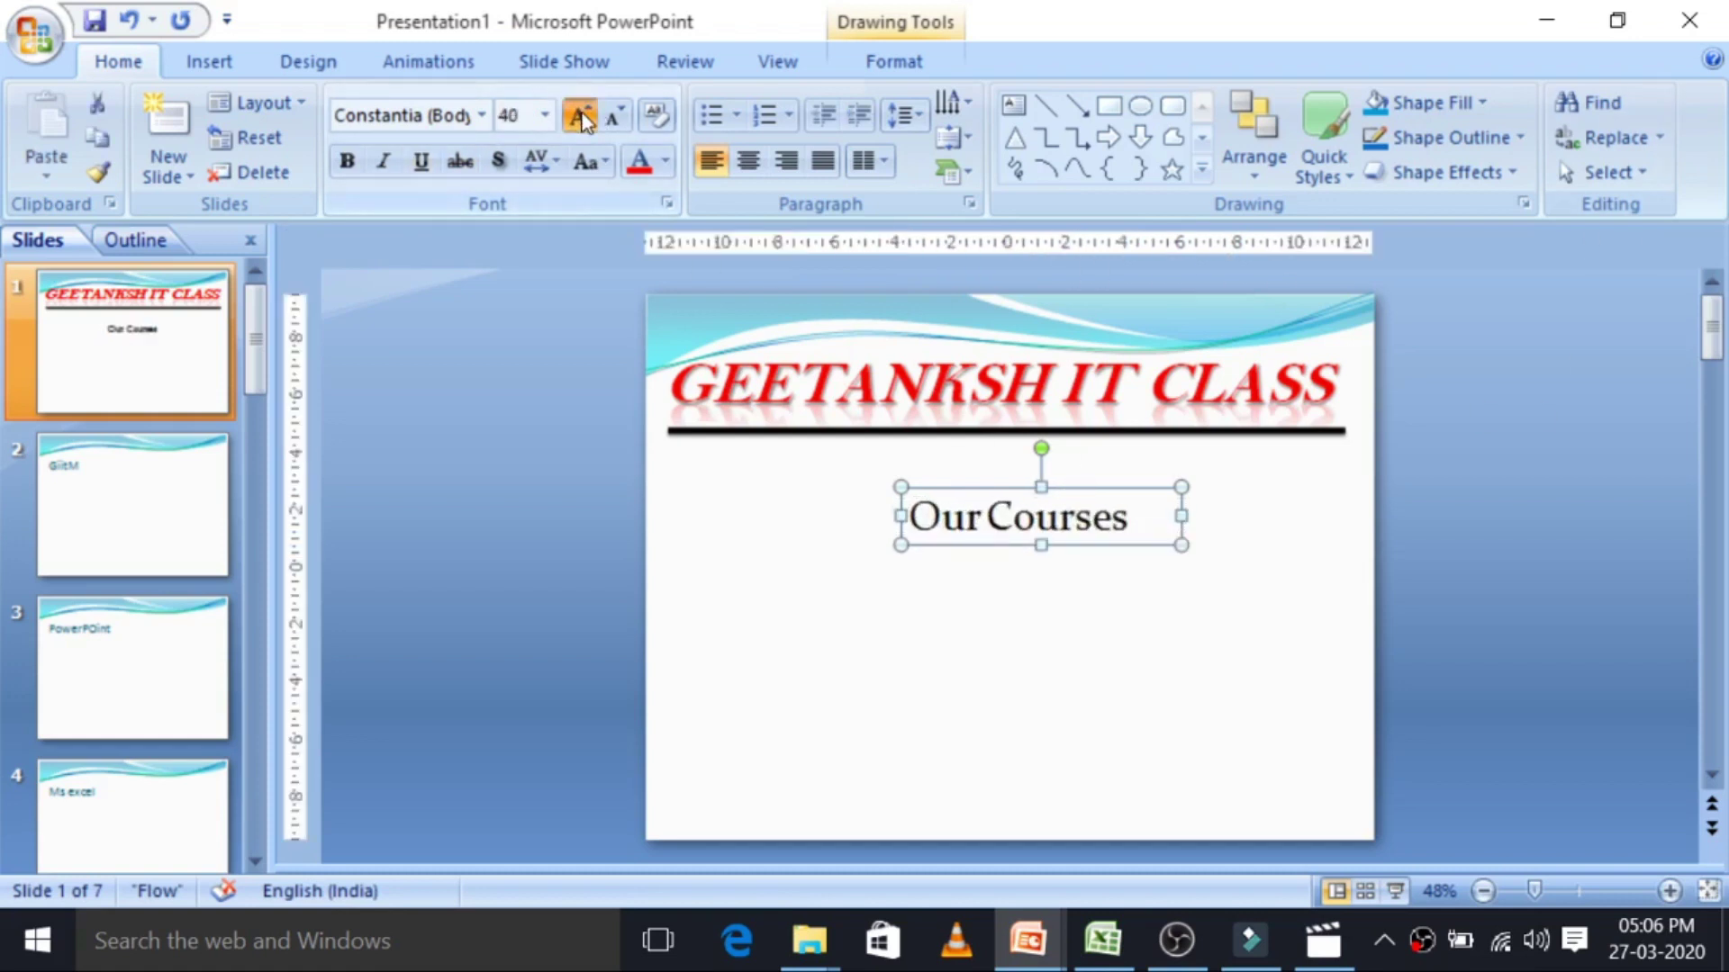
left_click(580, 116)
left_click(579, 116)
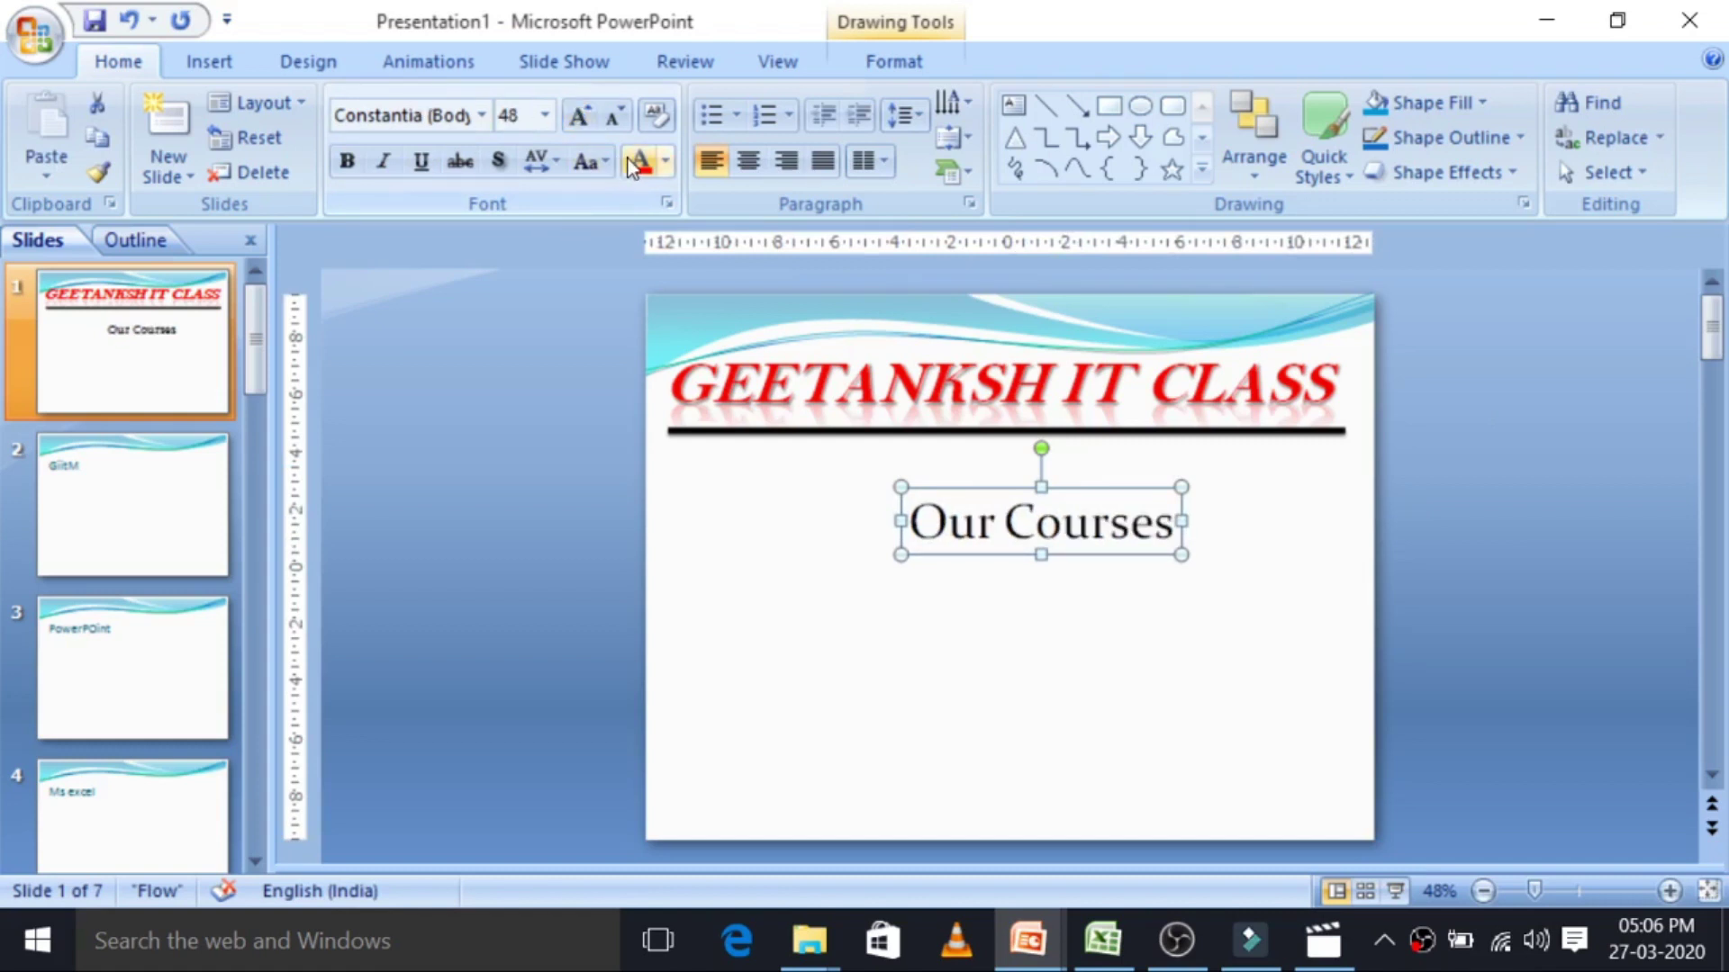
left_click(633, 165)
left_click(347, 162)
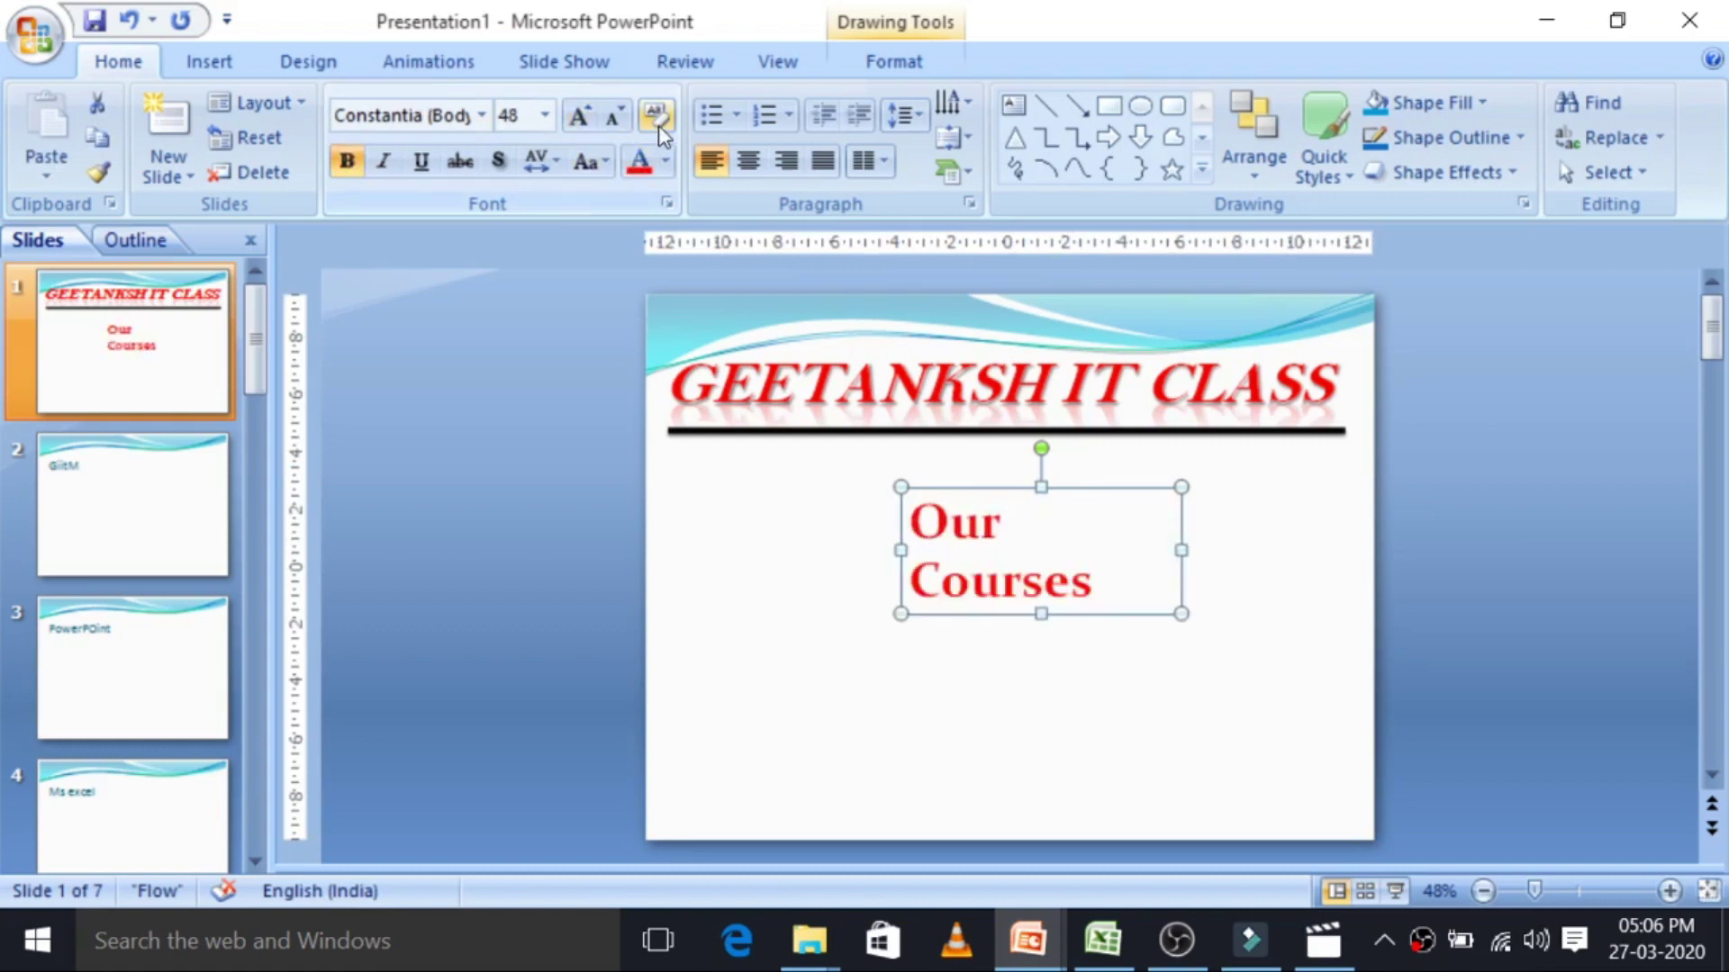
left_click(666, 162)
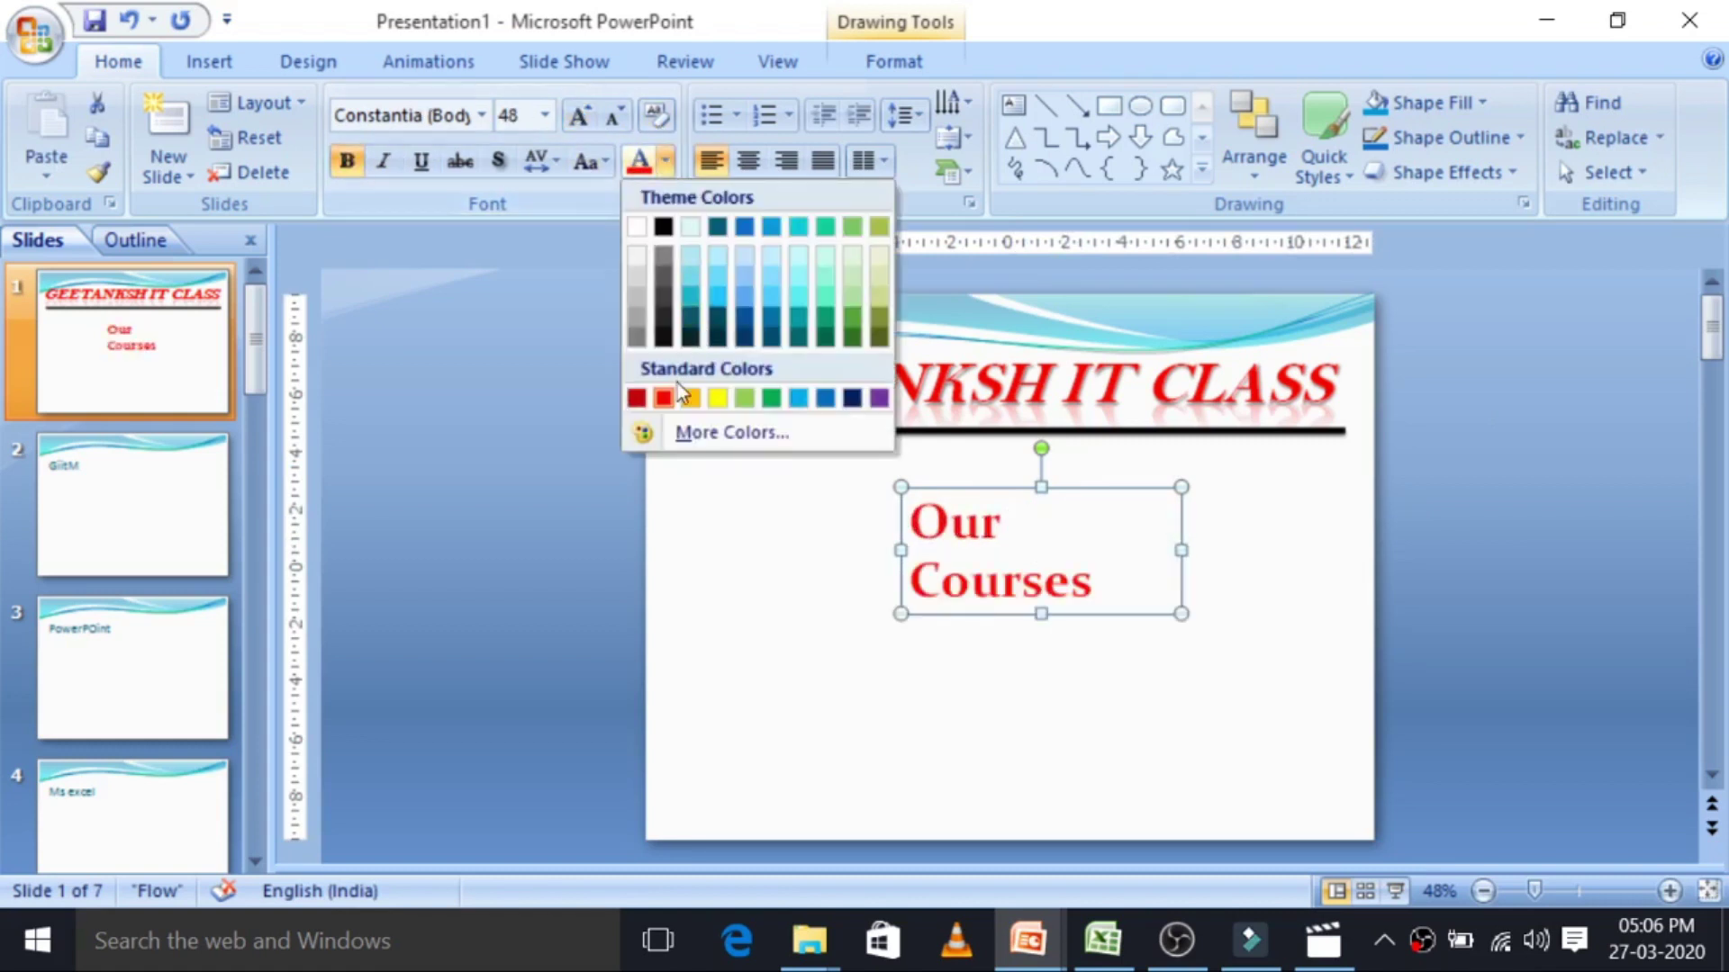
left_click(851, 398)
left_click(892, 552)
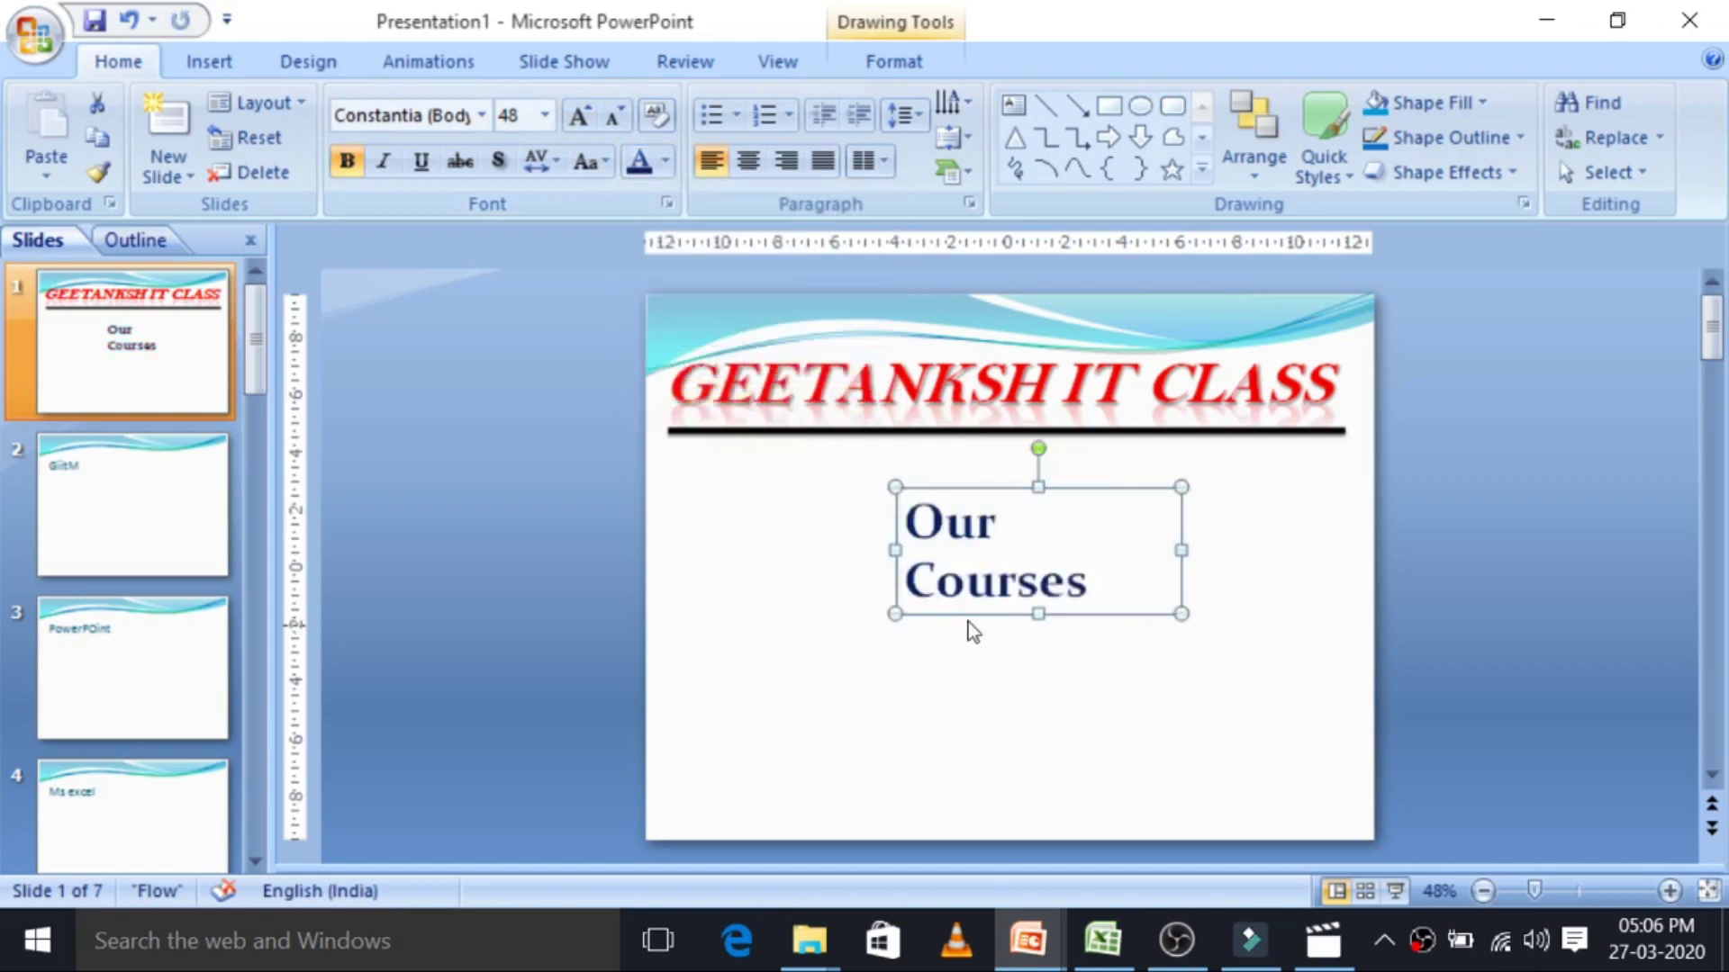
left_click_drag(894, 550, 802, 518)
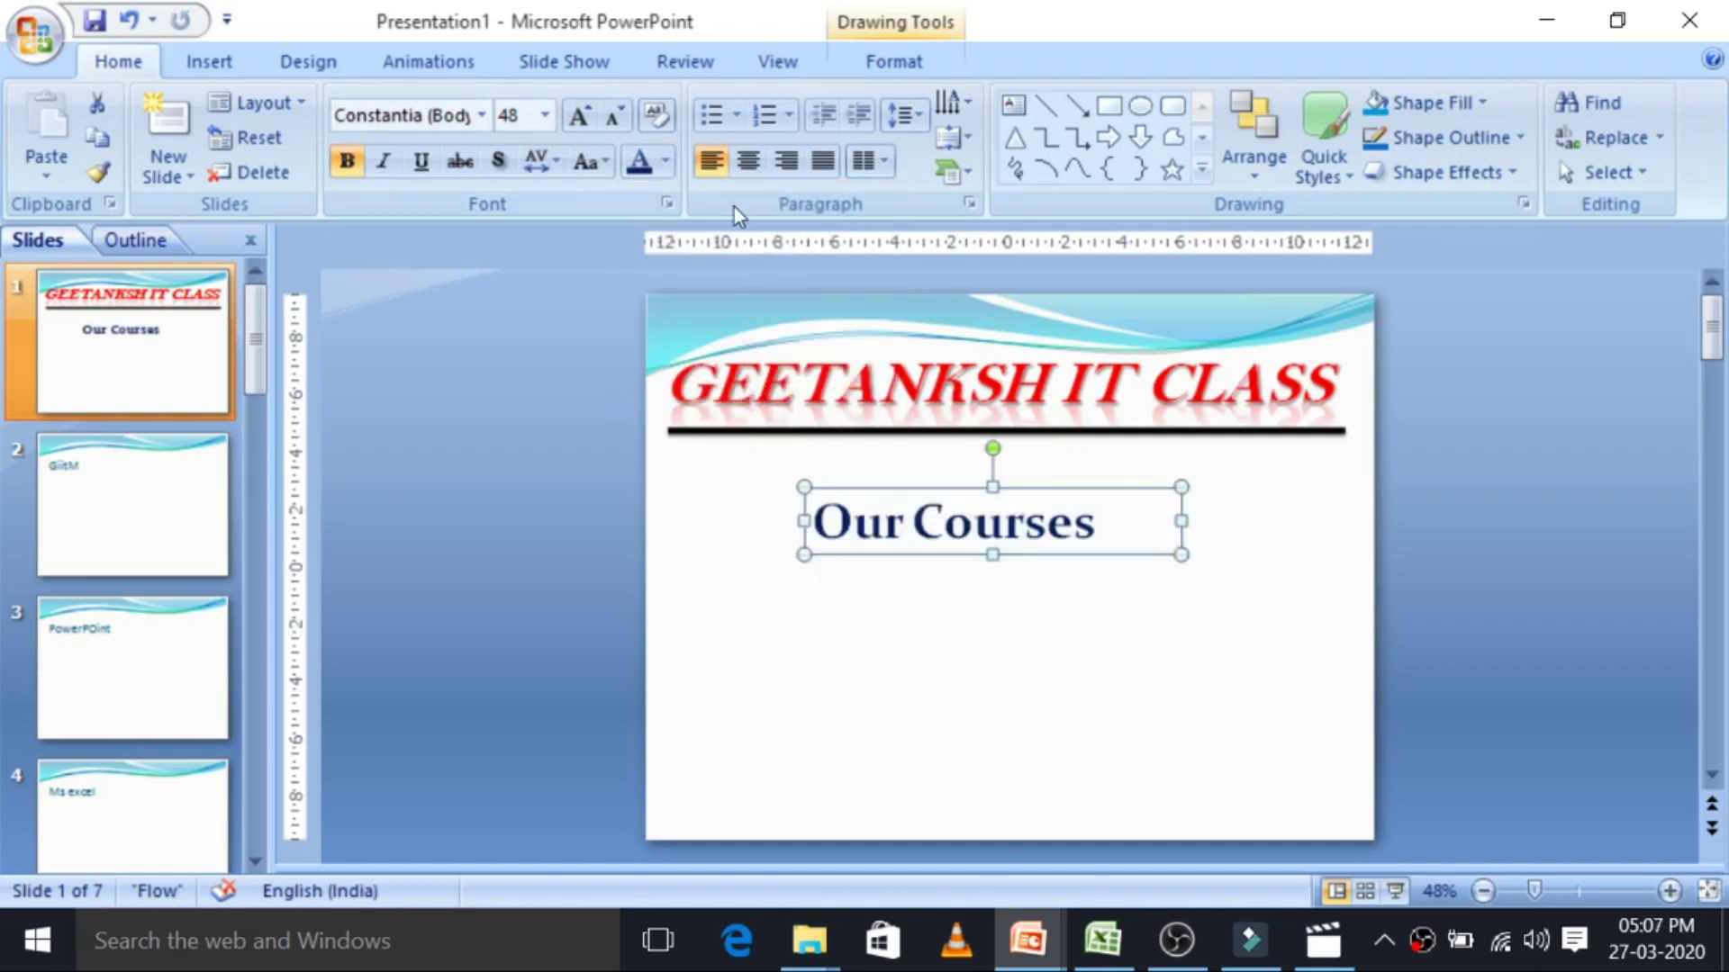
left_click(665, 161)
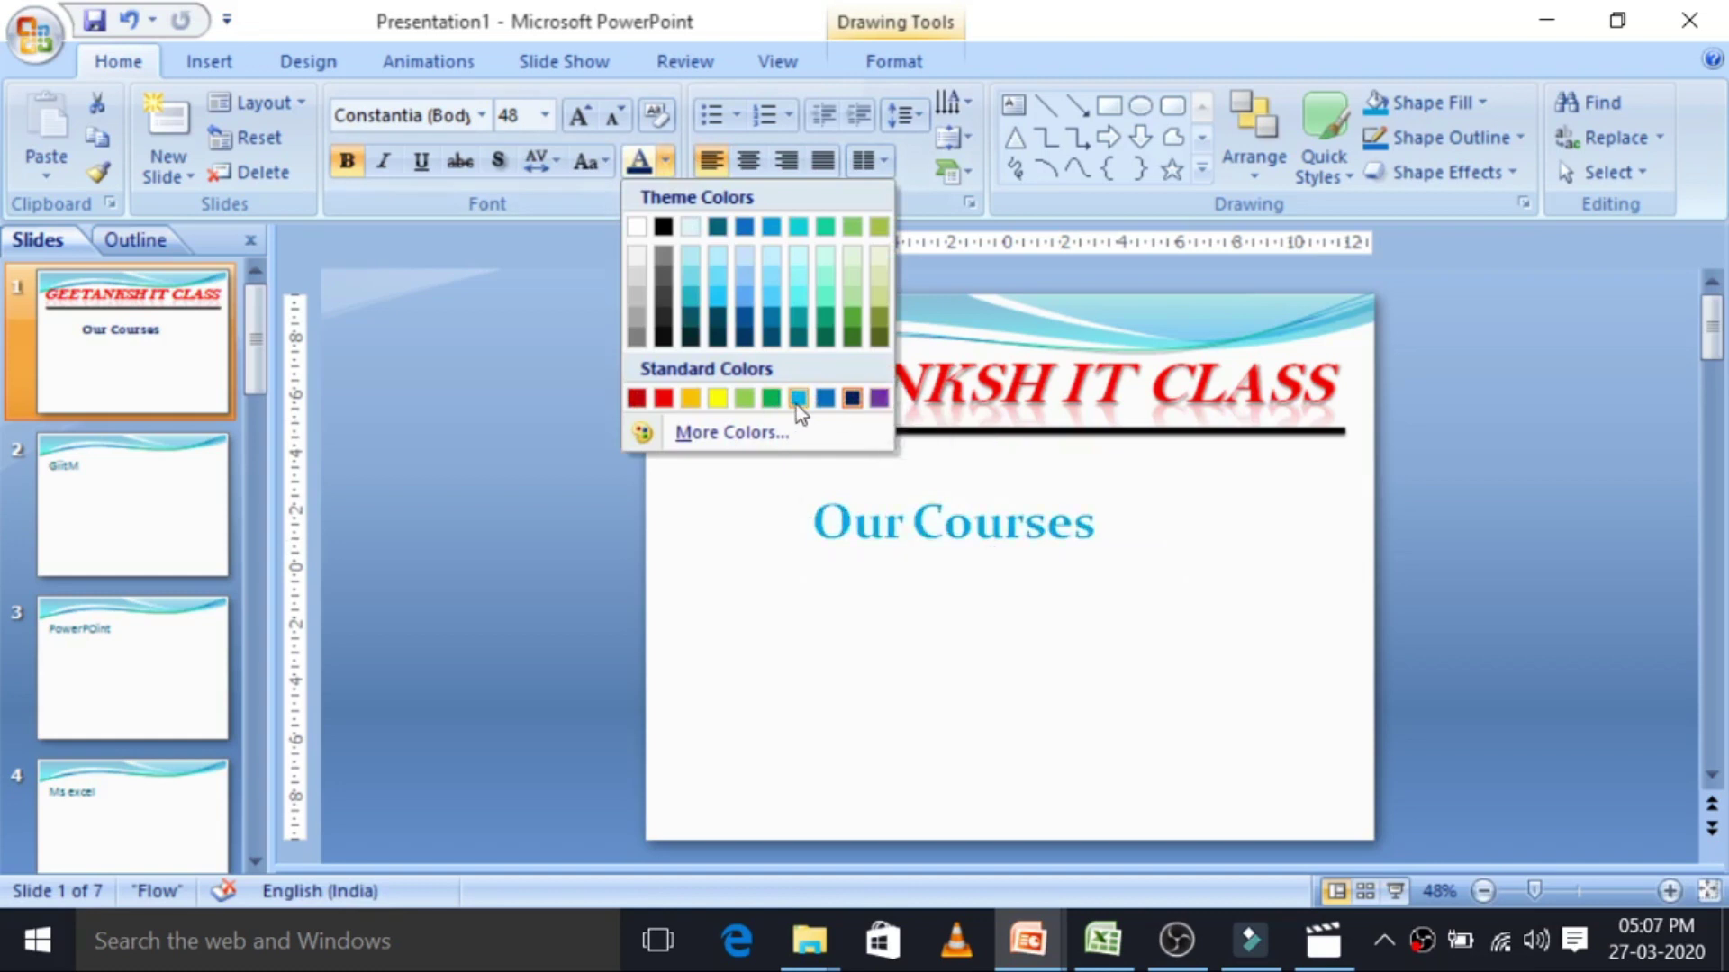
left_click(880, 398)
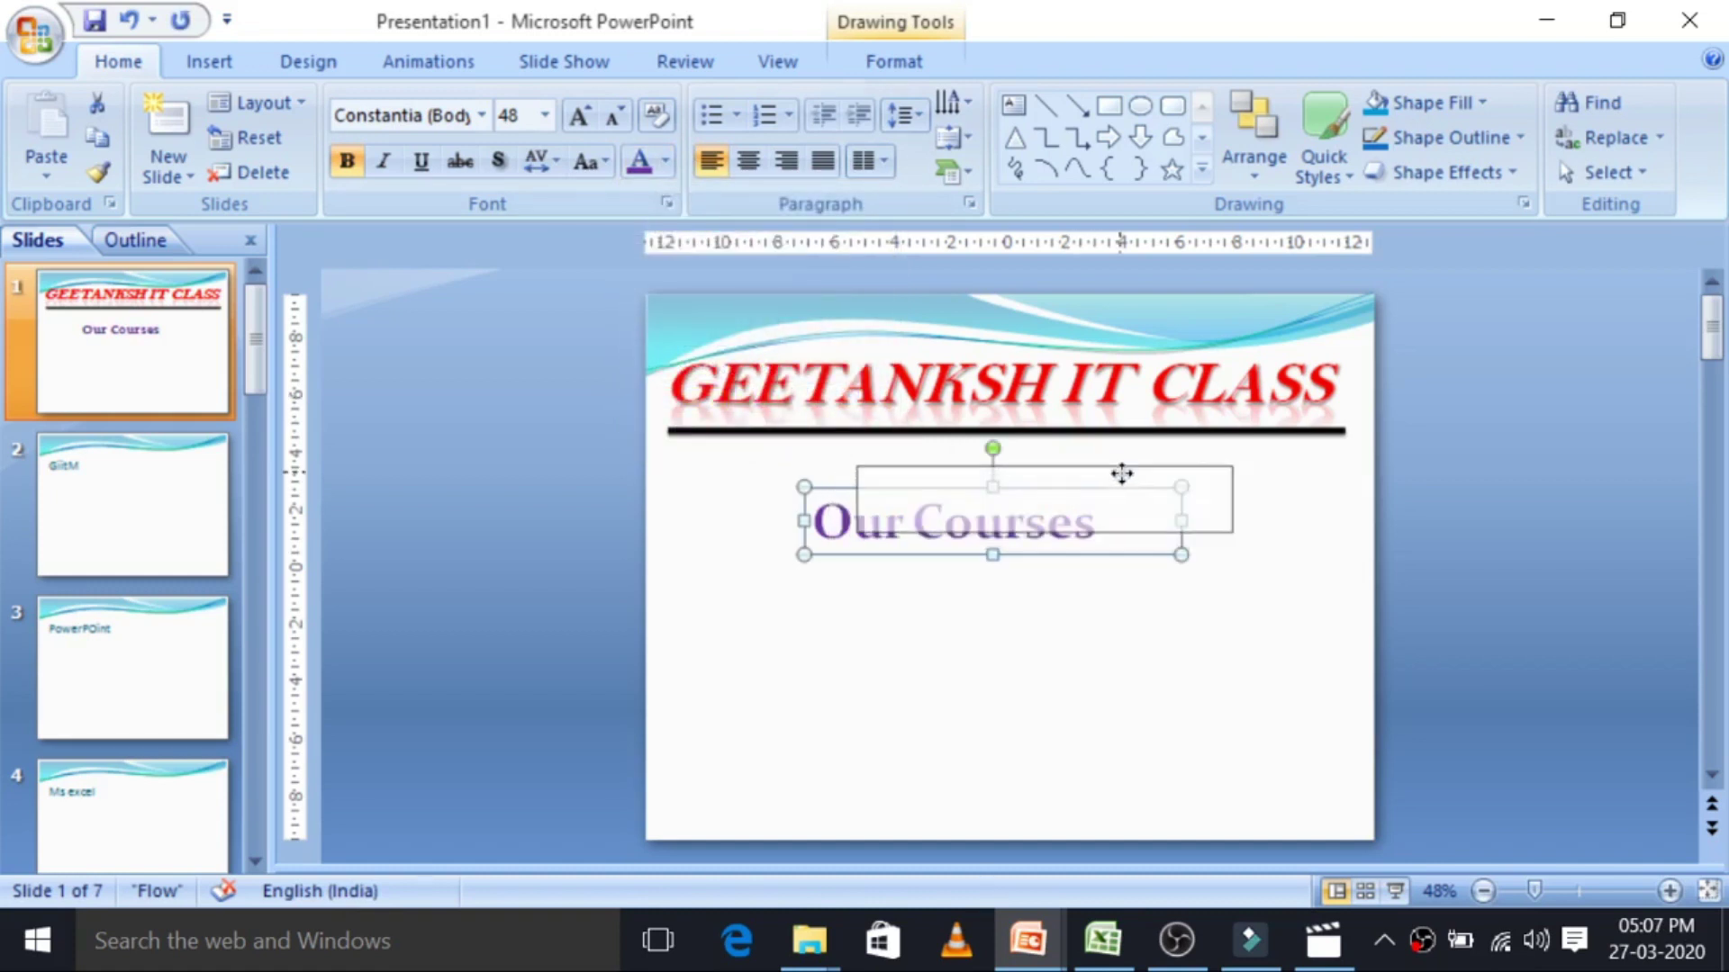
Grow 'Our Courses' to 60 pt on one line, centred just below the title.
left_click_drag(1075, 493, 1127, 465)
left_click_drag(1233, 492, 1176, 486)
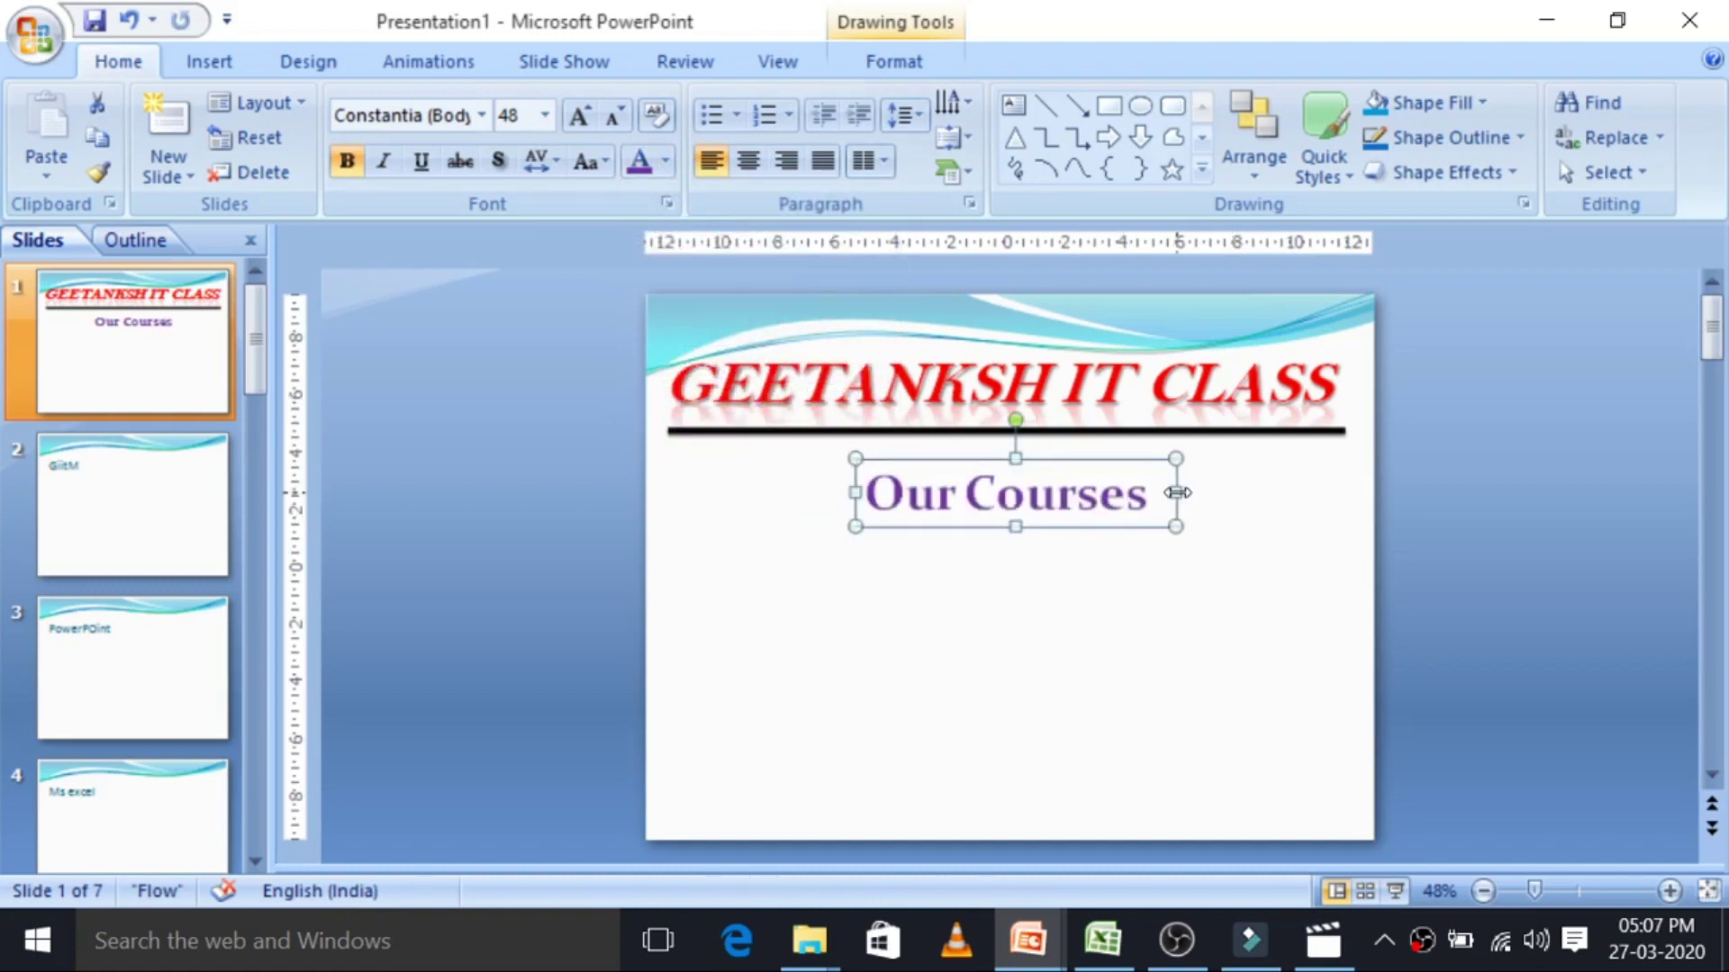
left_click(579, 117)
left_click(579, 117)
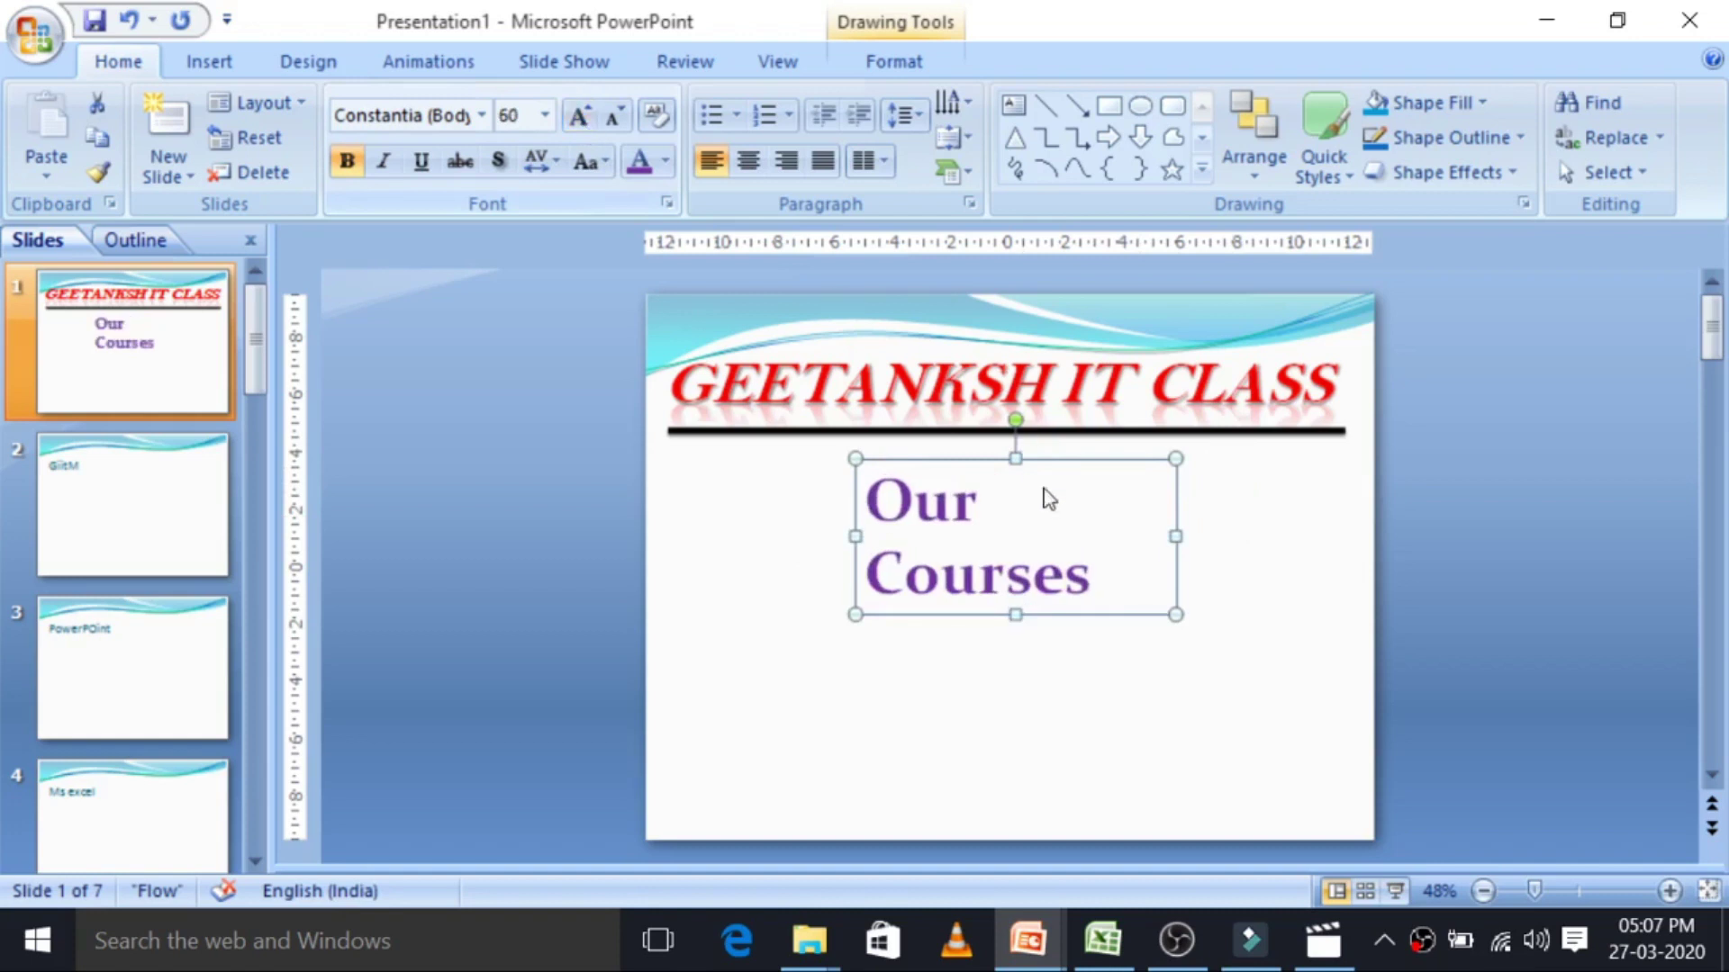
left_click_drag(1175, 531, 1239, 534)
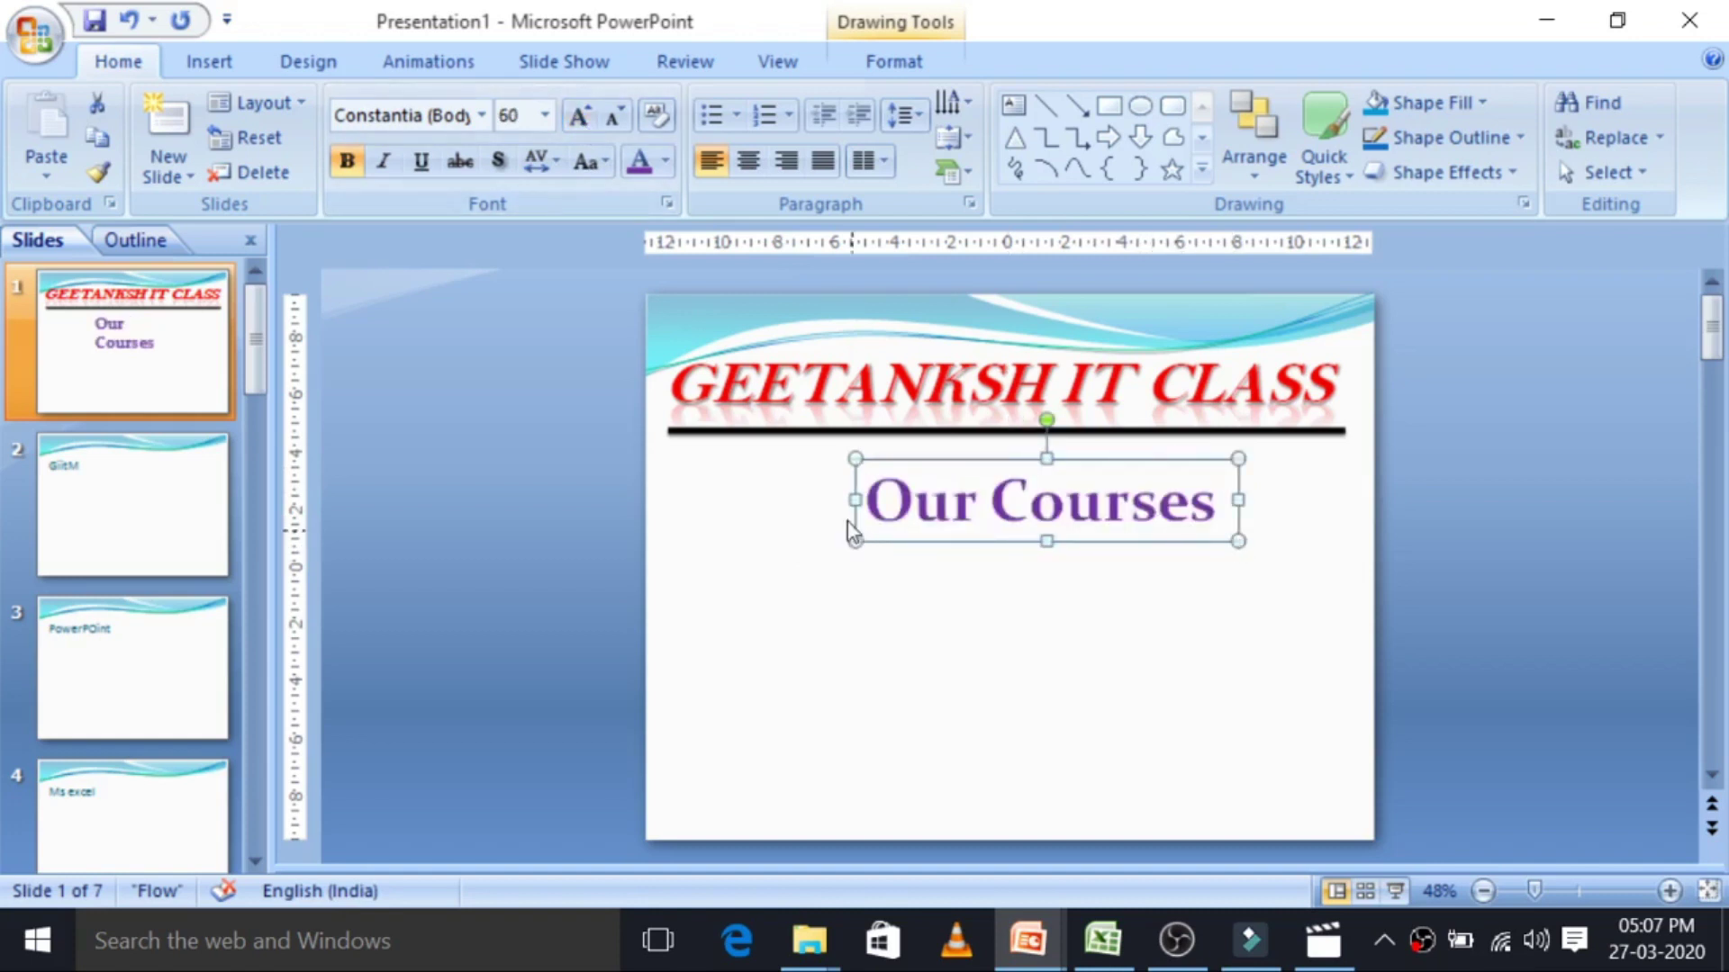
key("Up")
key("Up")
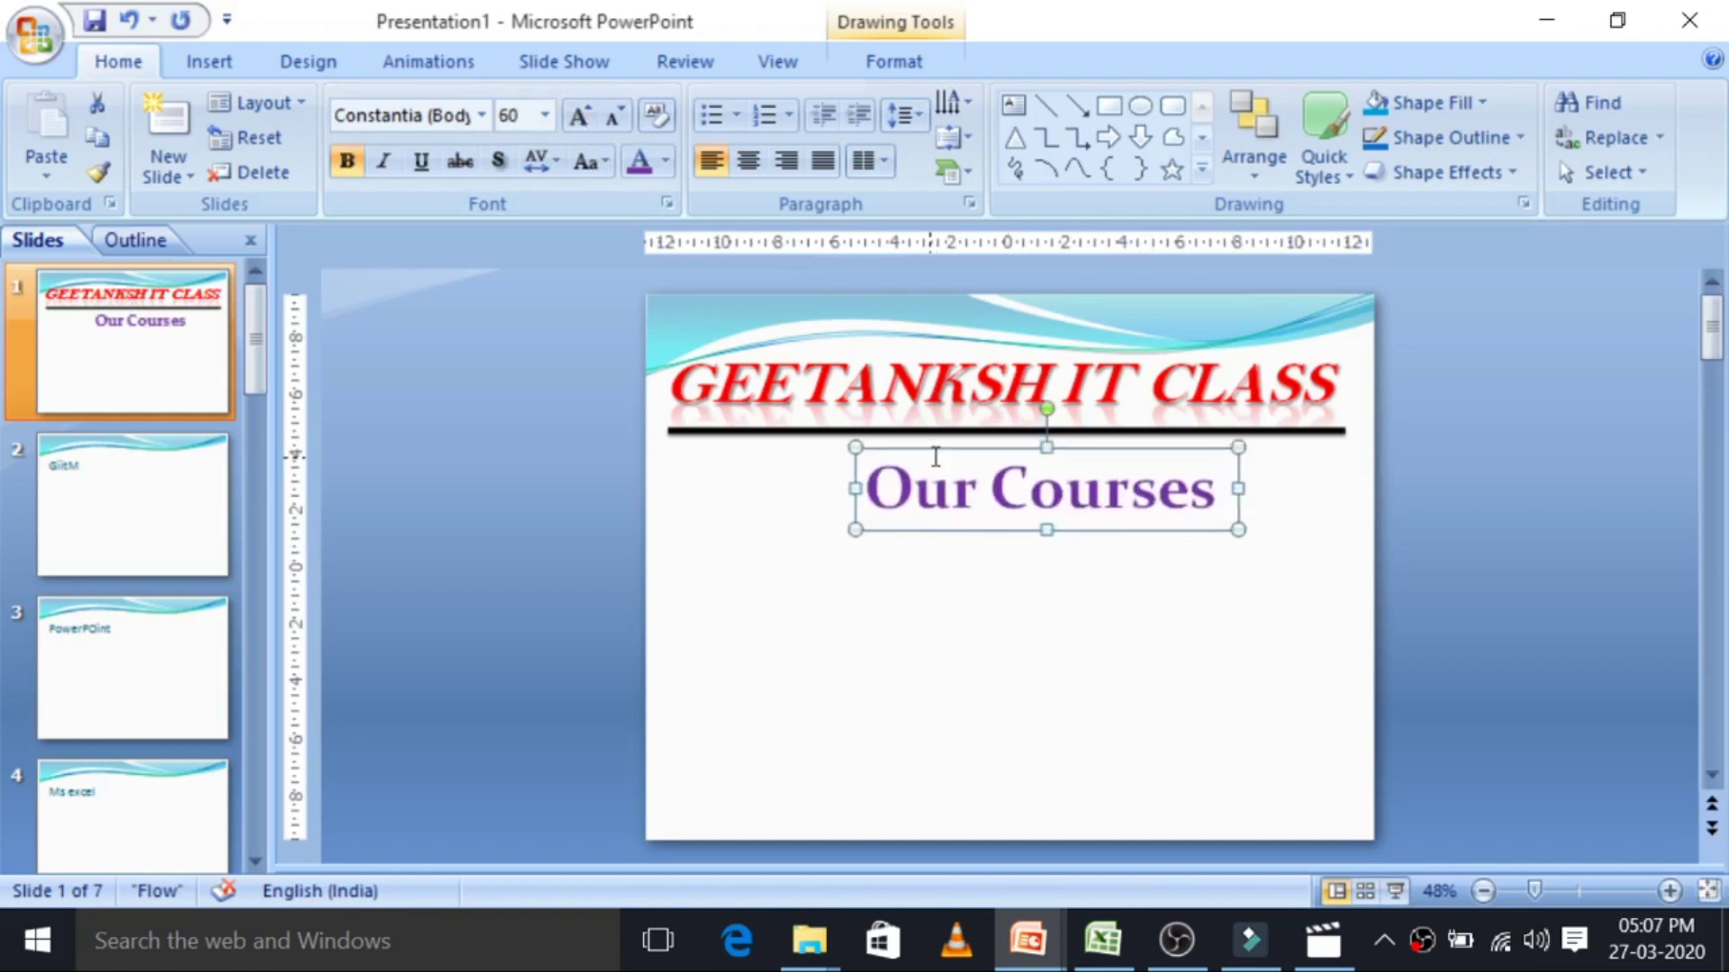
key("Up")
key("Up")
key("Left")
key("Left")
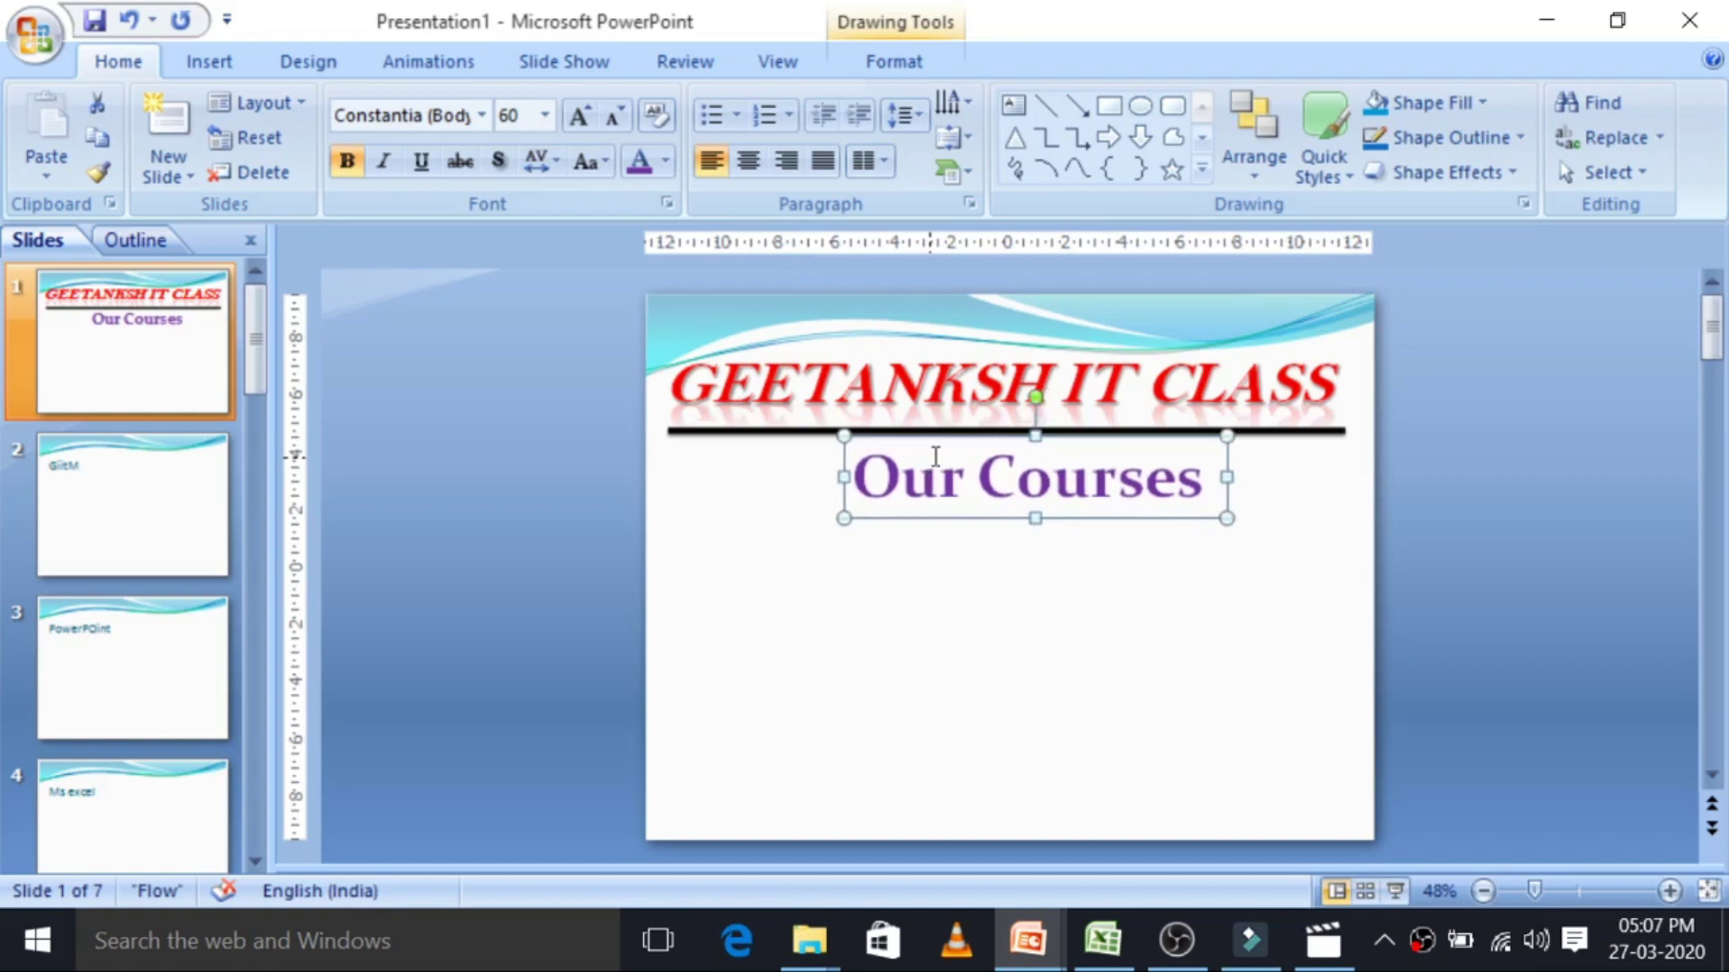
key("Left")
key("Up")
key("Up")
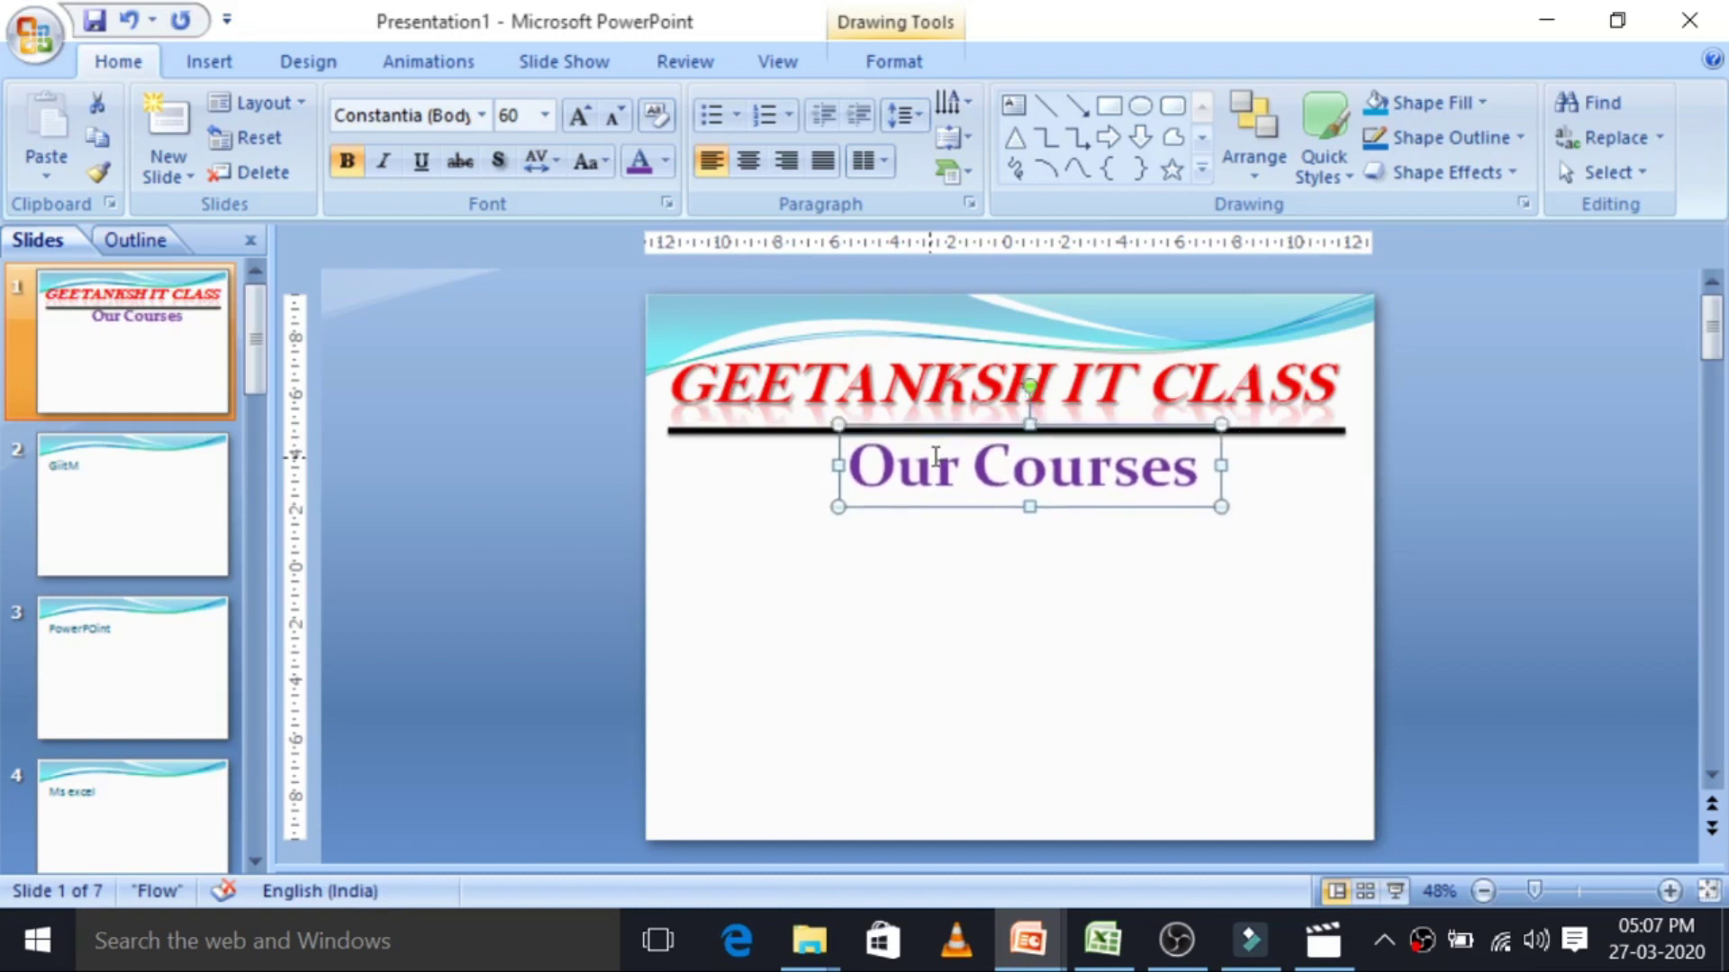
key("Up")
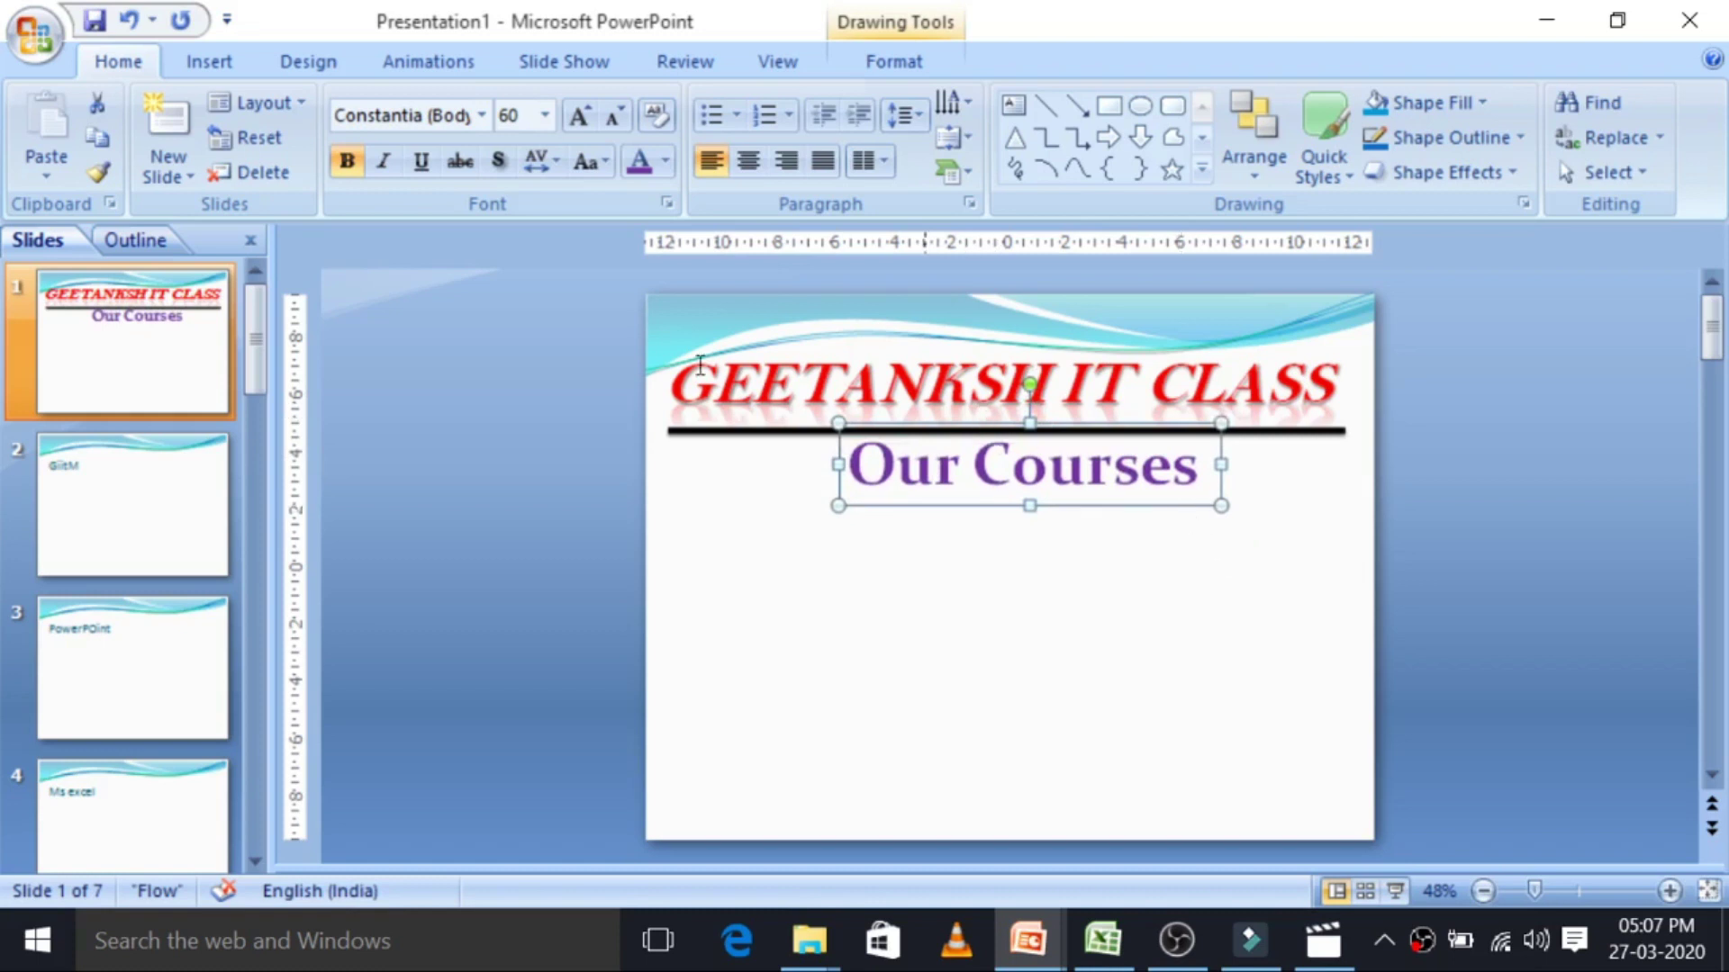
Underline the 'Our Courses' heading.
left_click(421, 162)
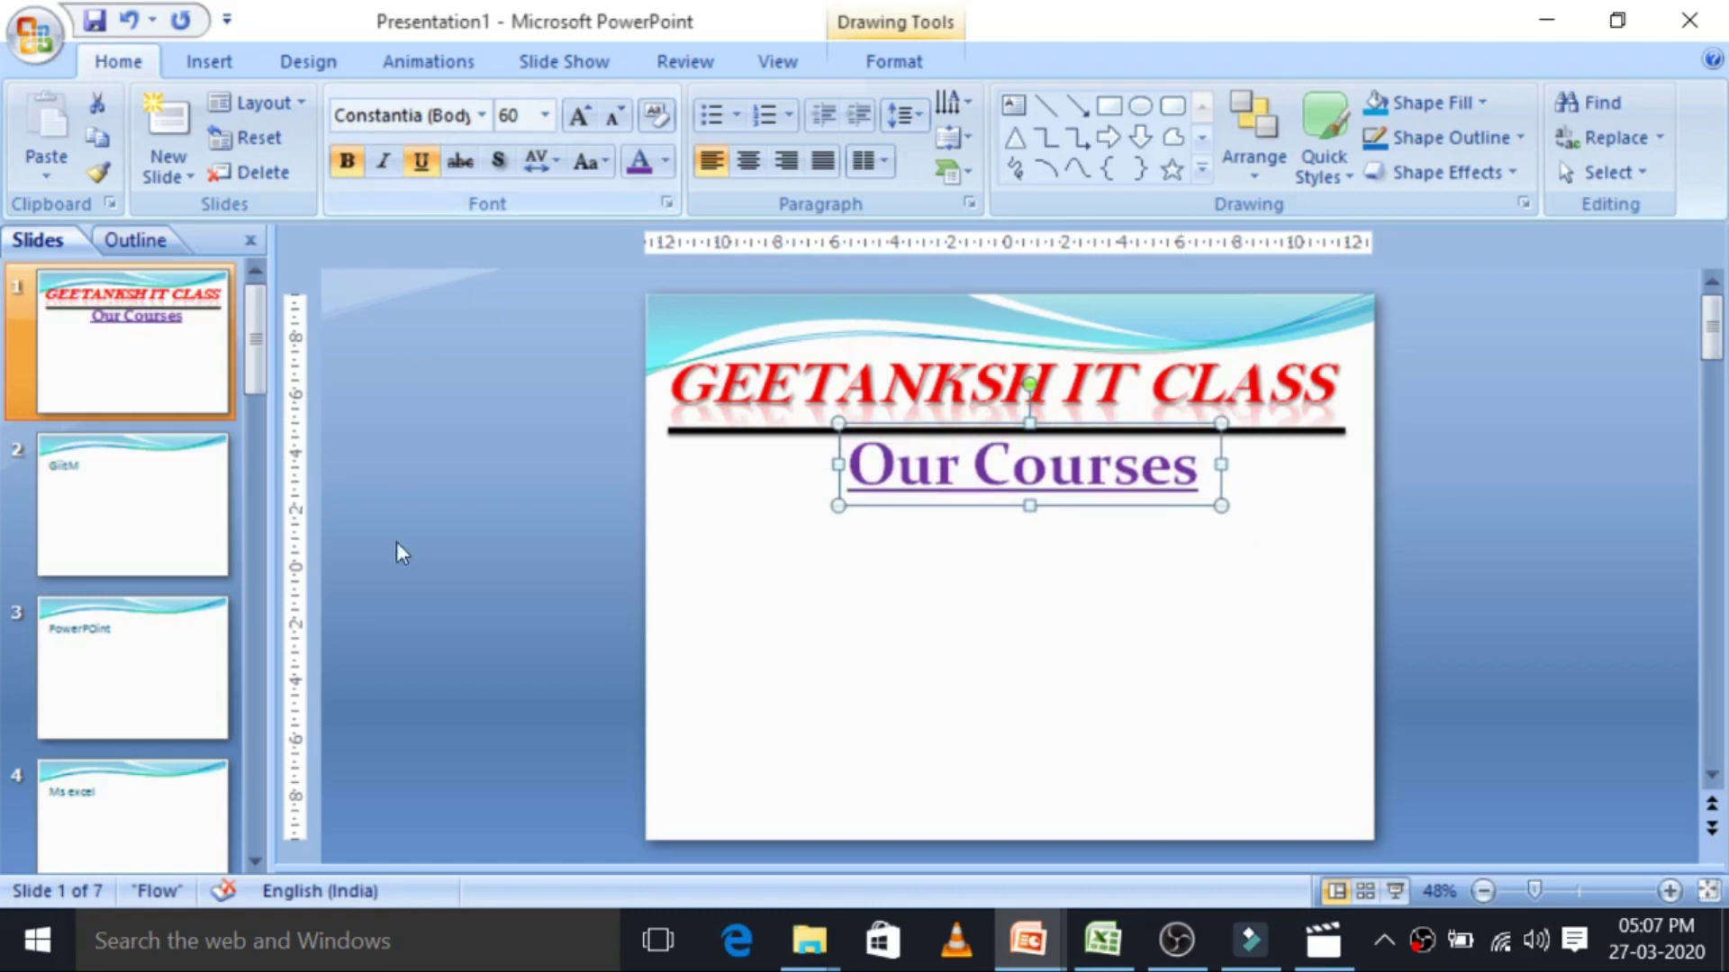
left_click(558, 306)
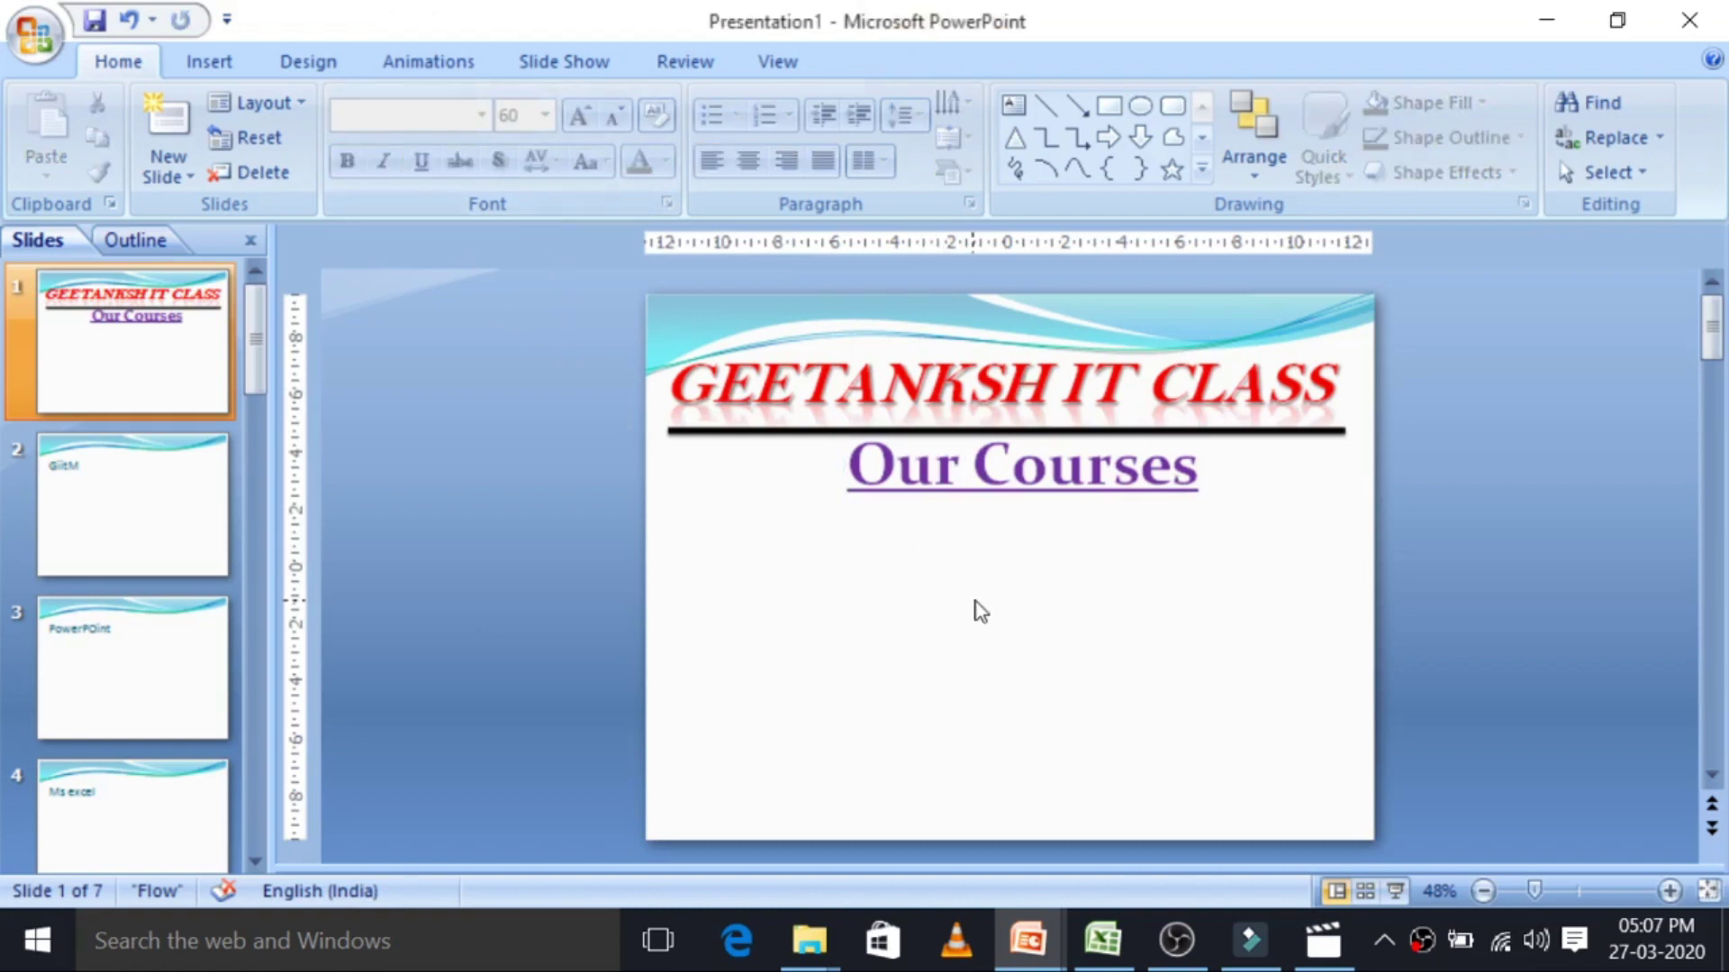
left_click(965, 503)
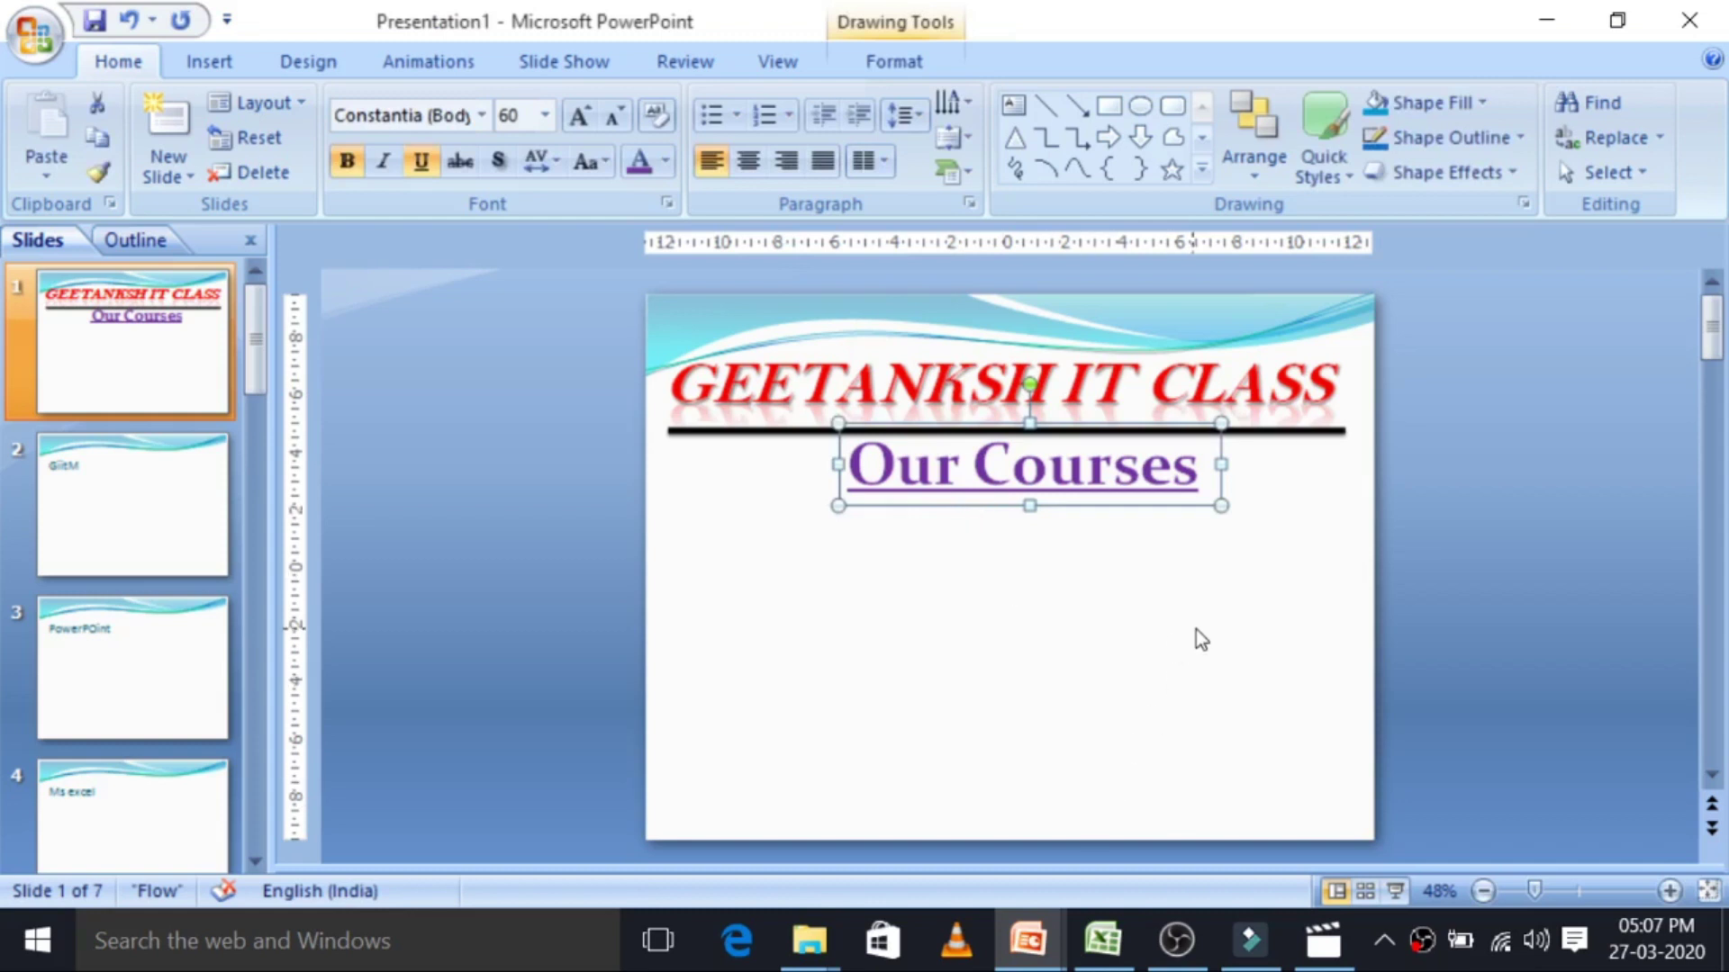
left_click(1469, 412)
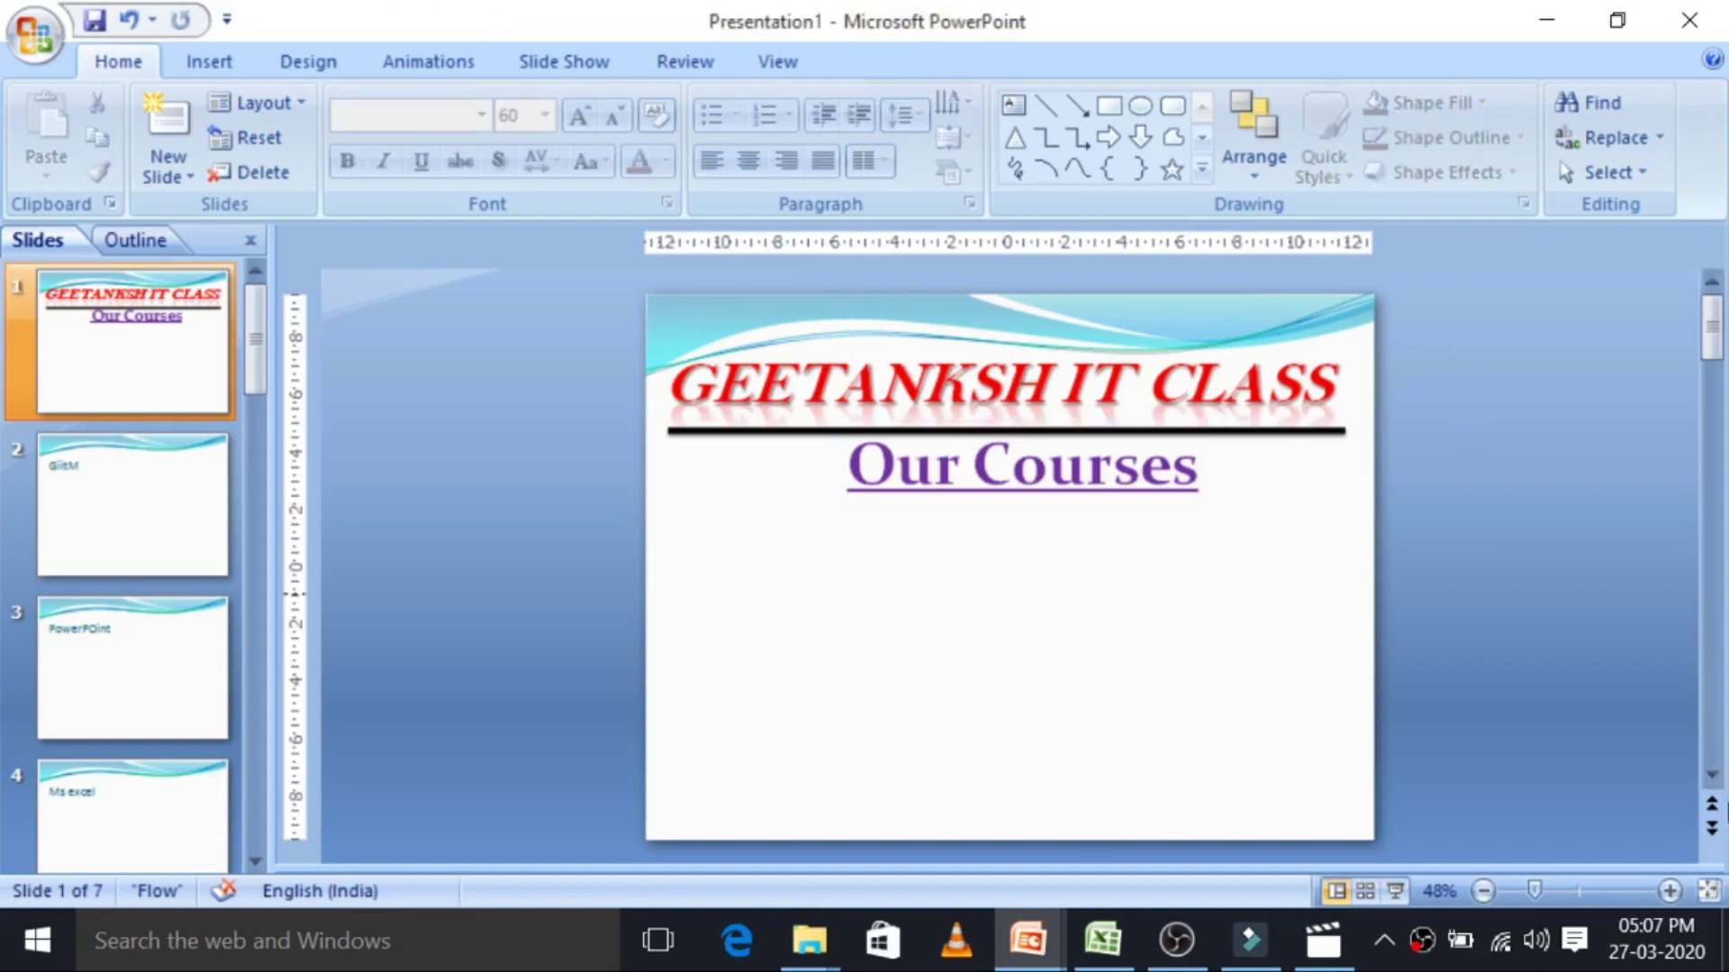
Add a text box below Our Courses reading 'Digital Marketing', fixing its spelling.
left_click(1014, 126)
left_click_drag(709, 552, 1011, 649)
type("Digital Market")
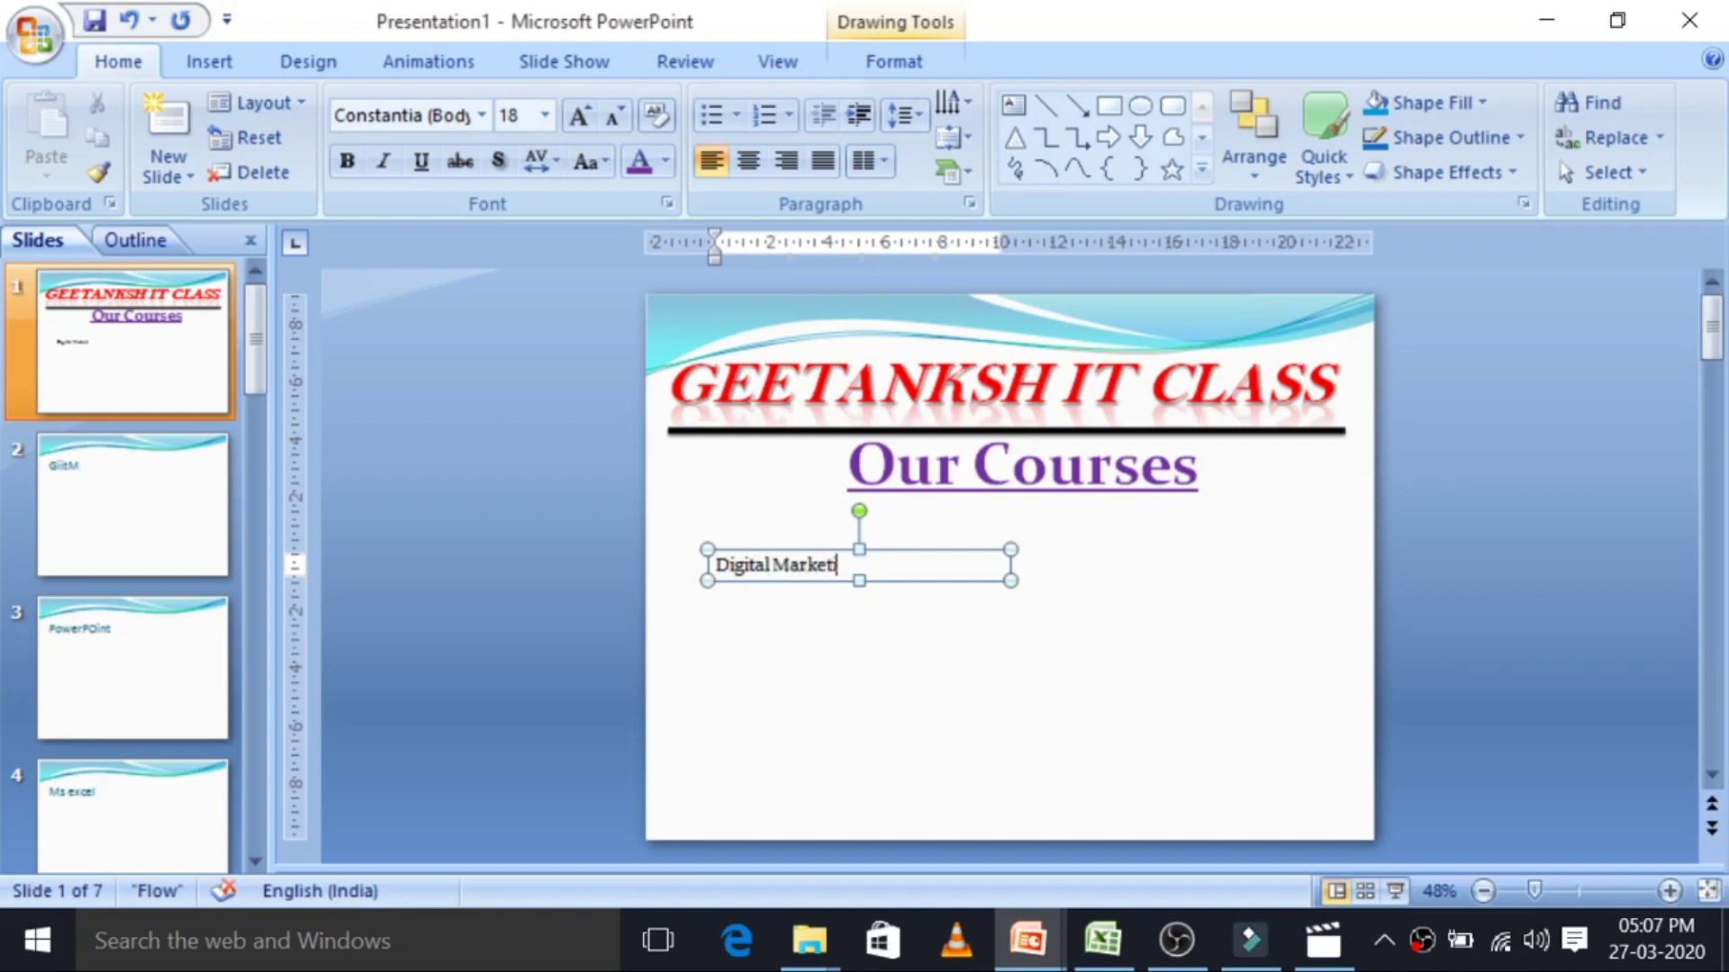
type("ing")
key("Return")
key("BackSpace")
left_click(929, 550)
left_click(578, 114)
left_click(579, 114)
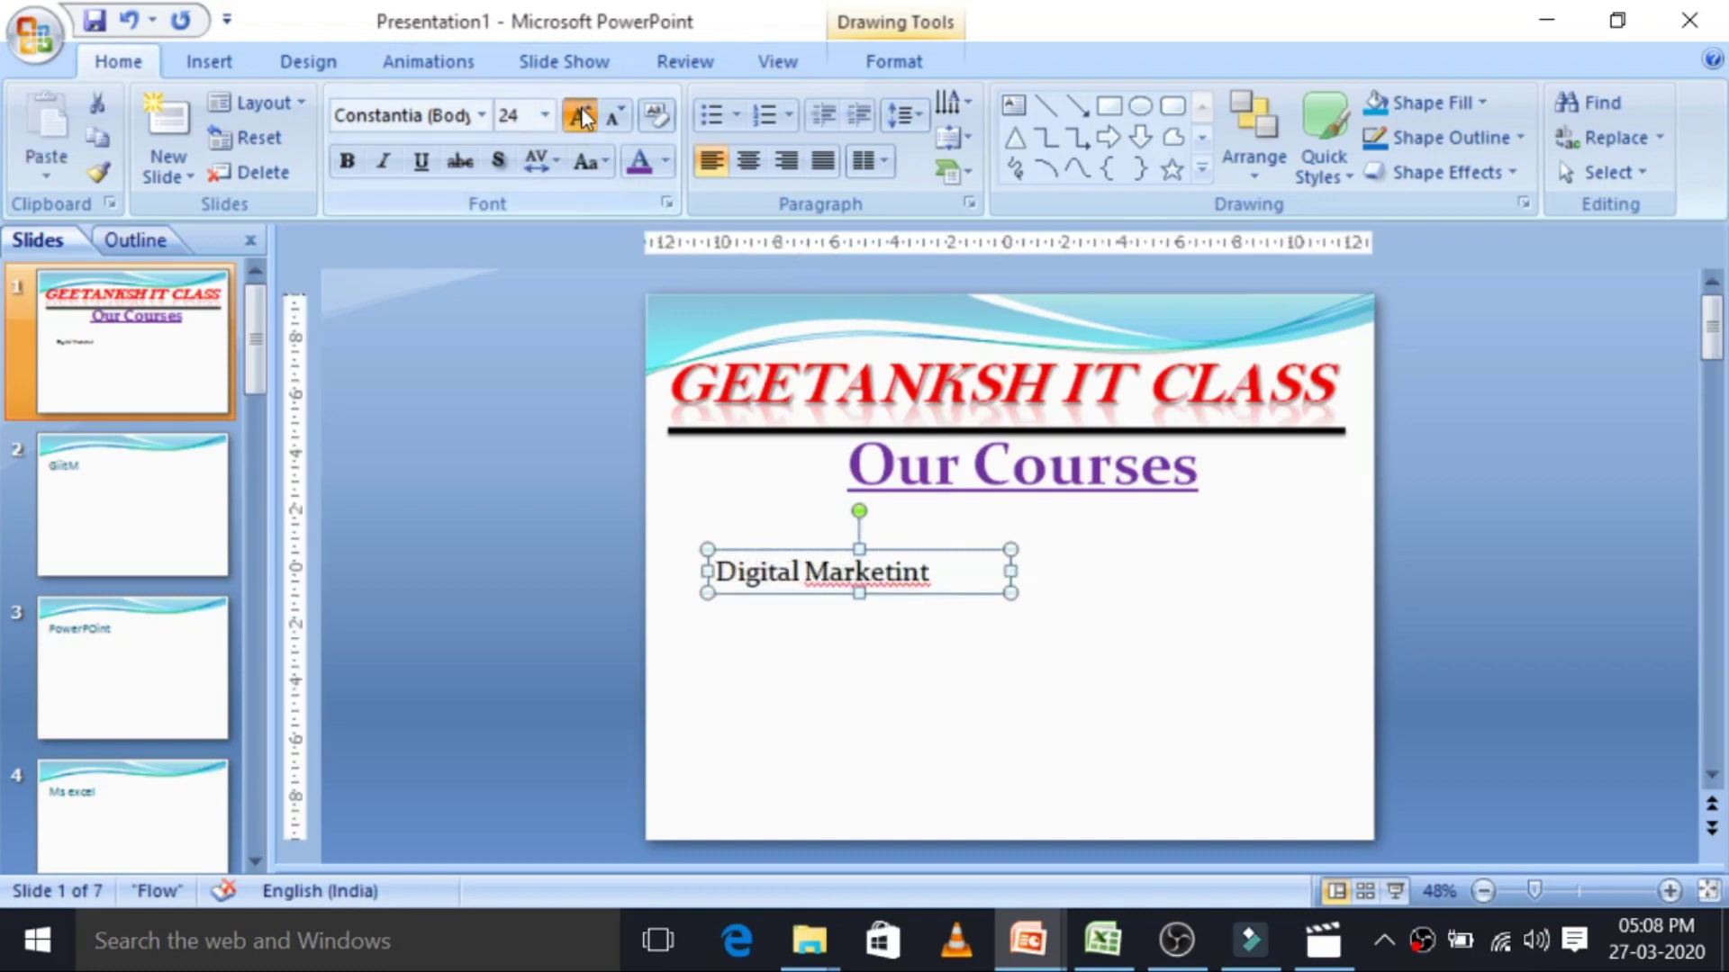
left_click(579, 114)
left_click(579, 115)
left_click(579, 115)
left_click(930, 593)
right_click(939, 573)
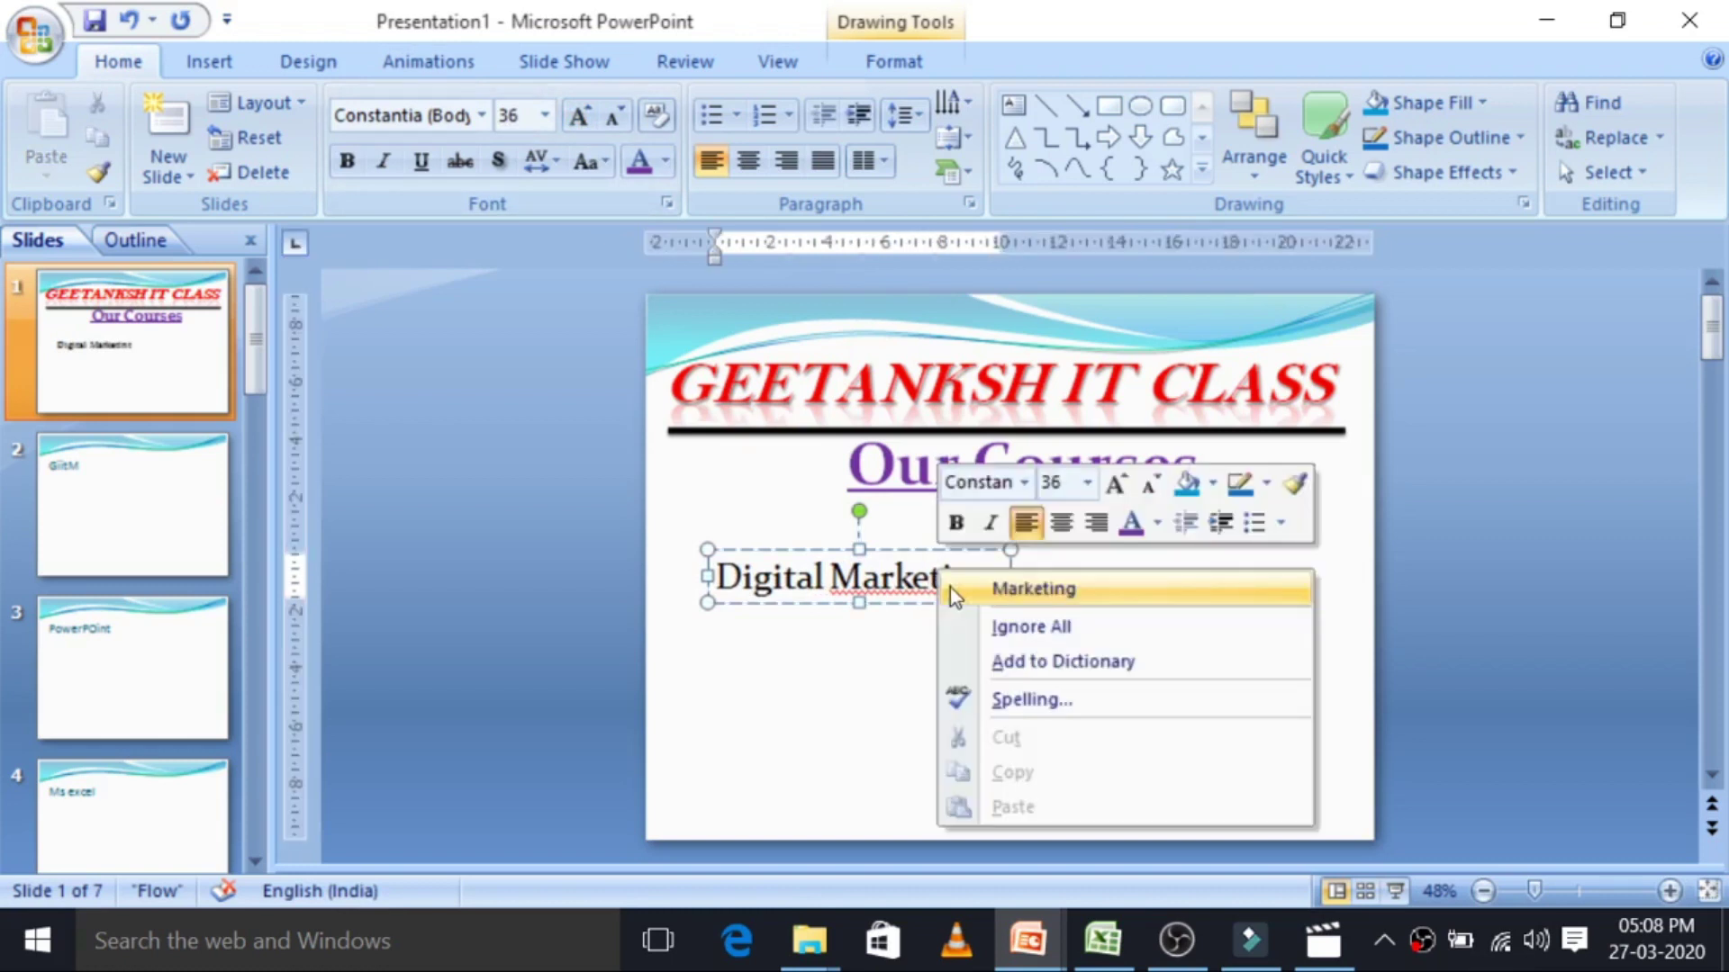
left_click(953, 589)
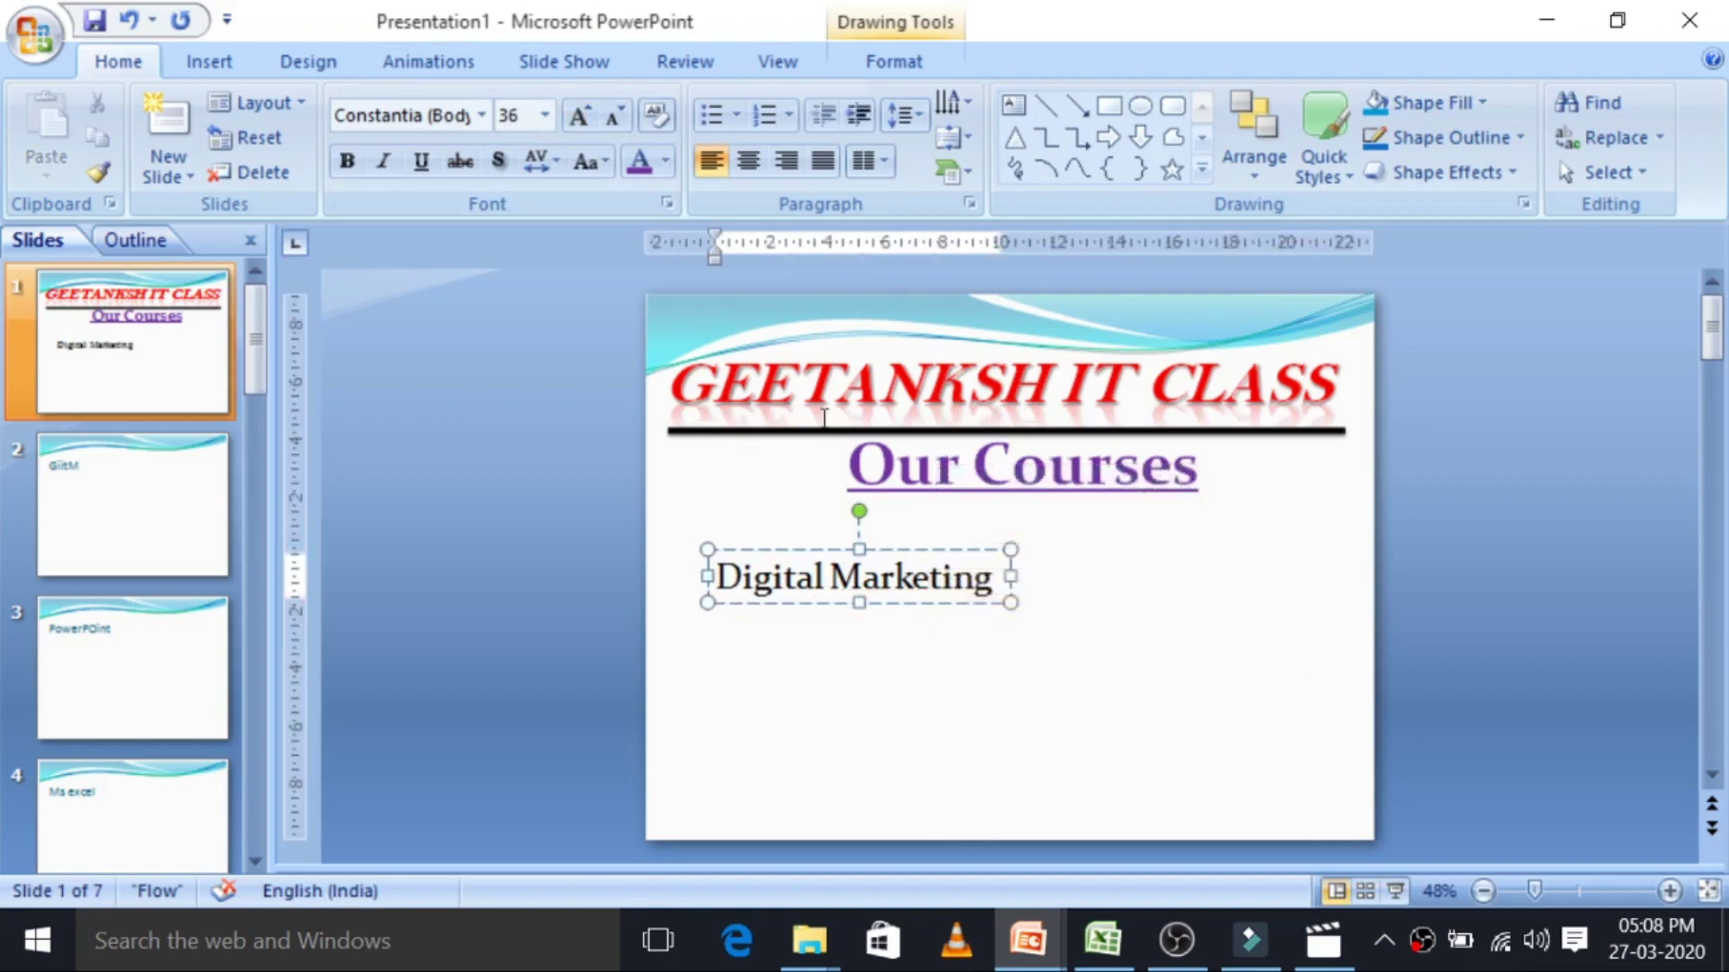
Make 'Digital Marketing' bold 60 pt Times New Roman on a single line.
left_click(665, 162)
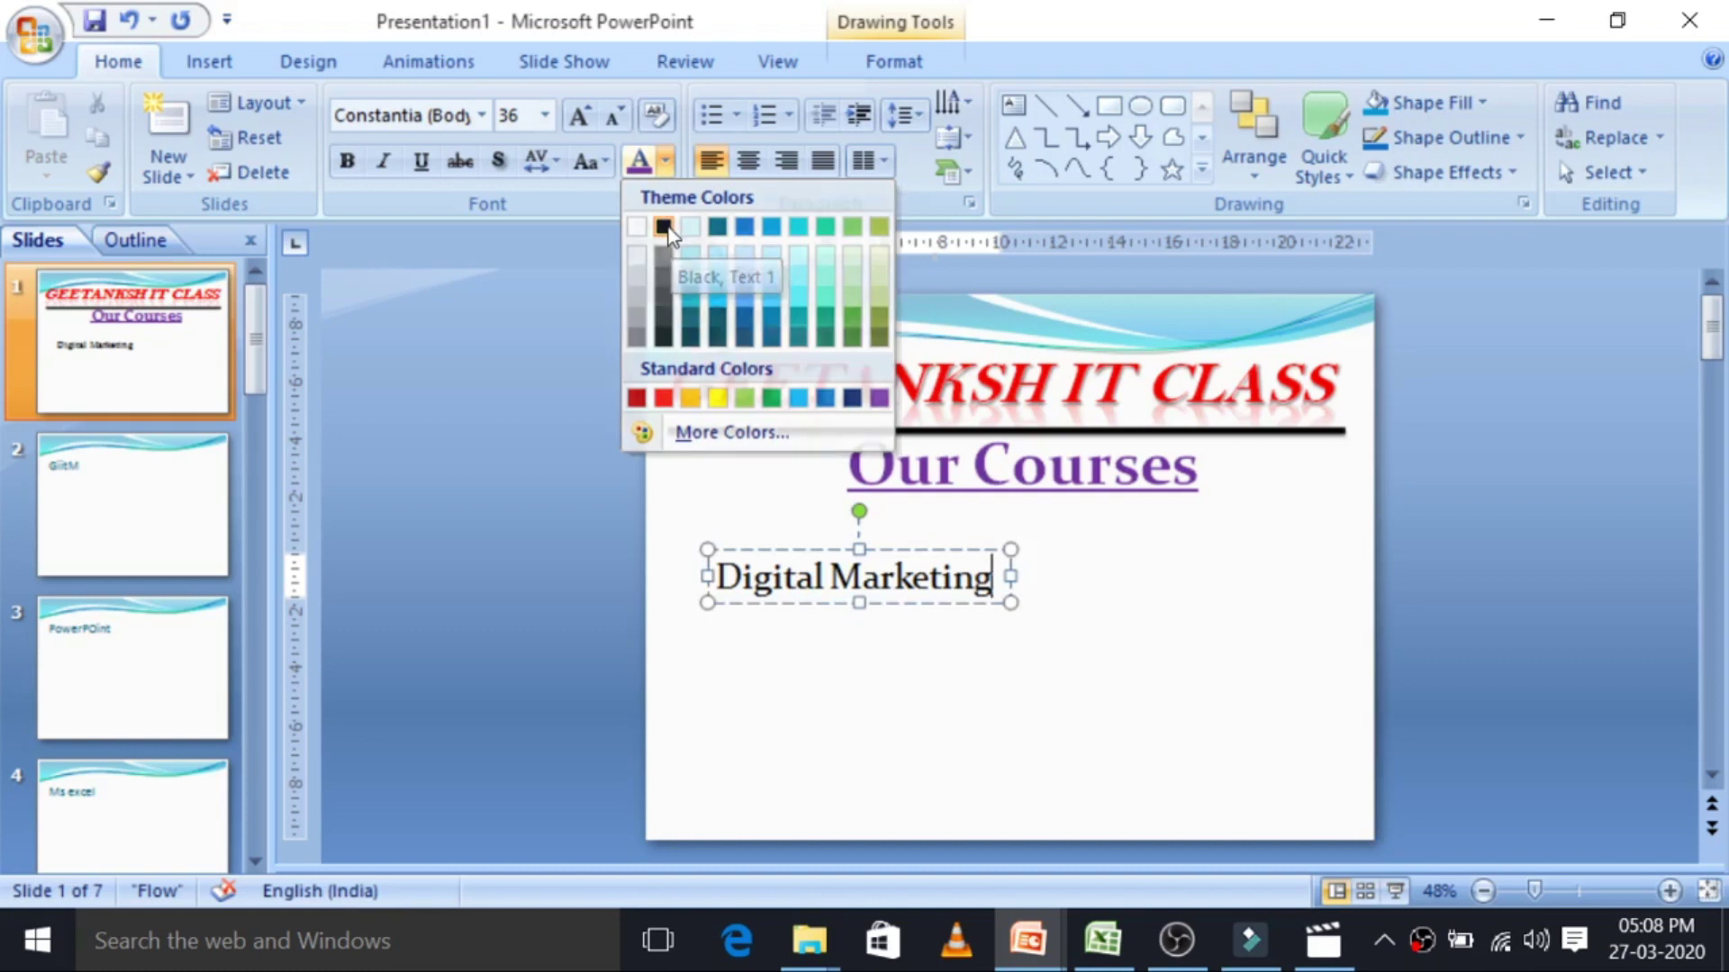
key("Escape")
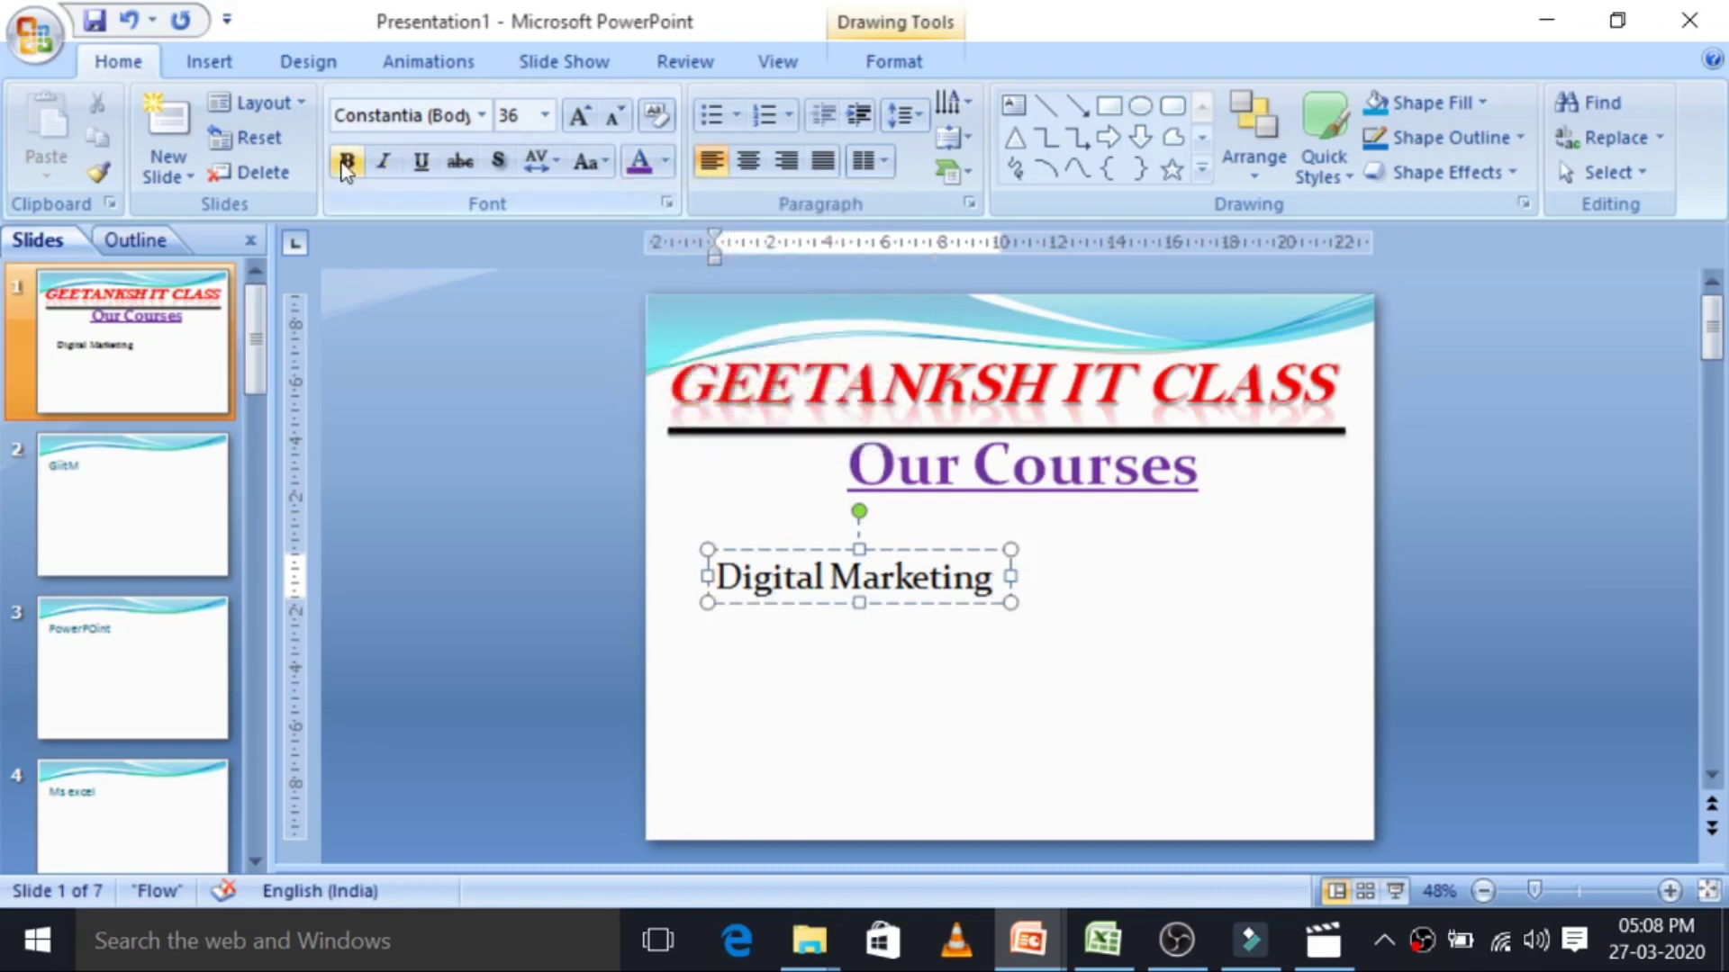
left_click(757, 550)
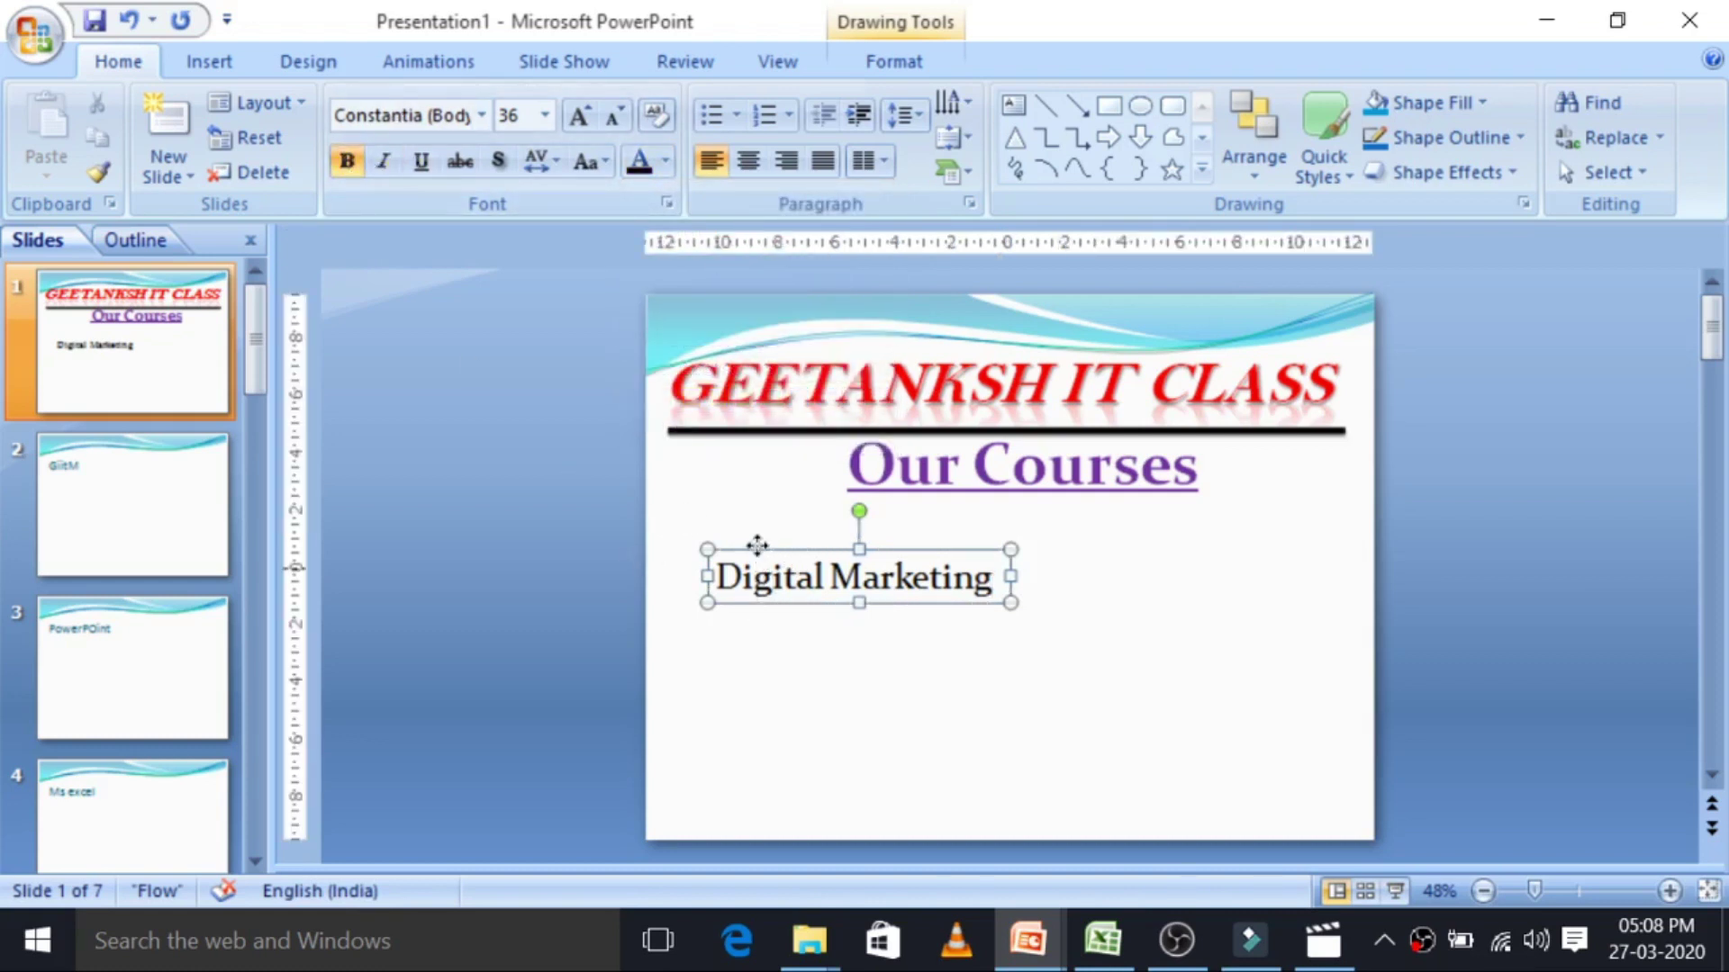
left_click(347, 161)
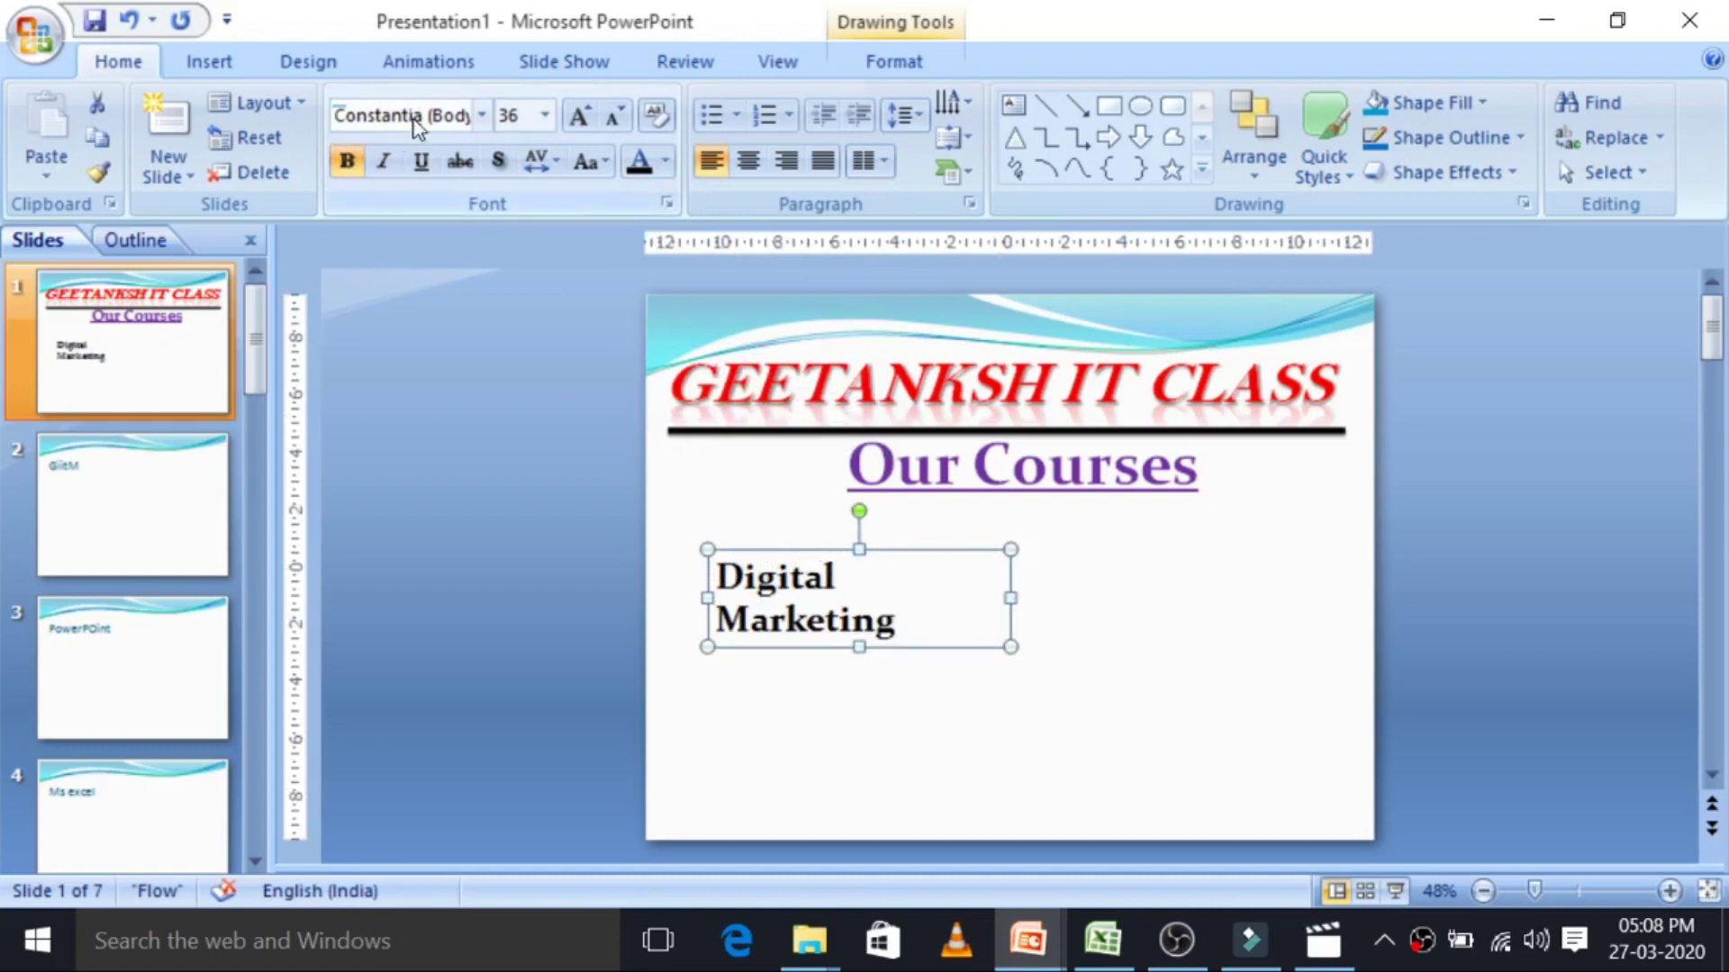
left_click(405, 115)
type("Times New Roman")
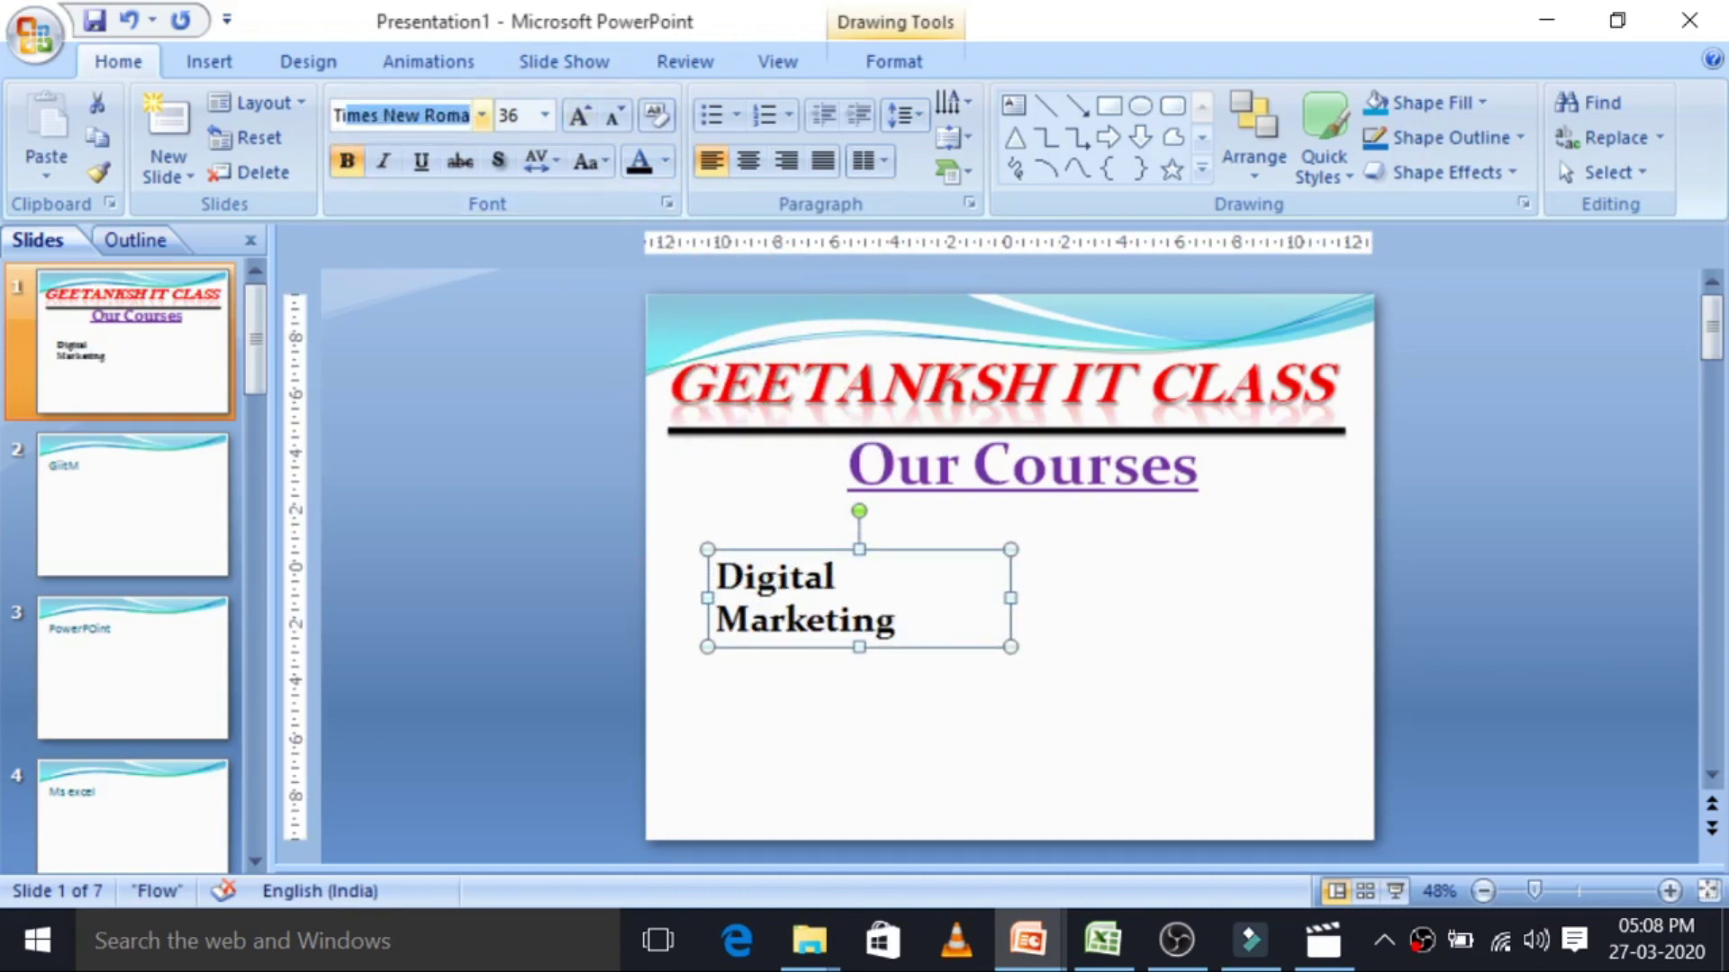
key("Return")
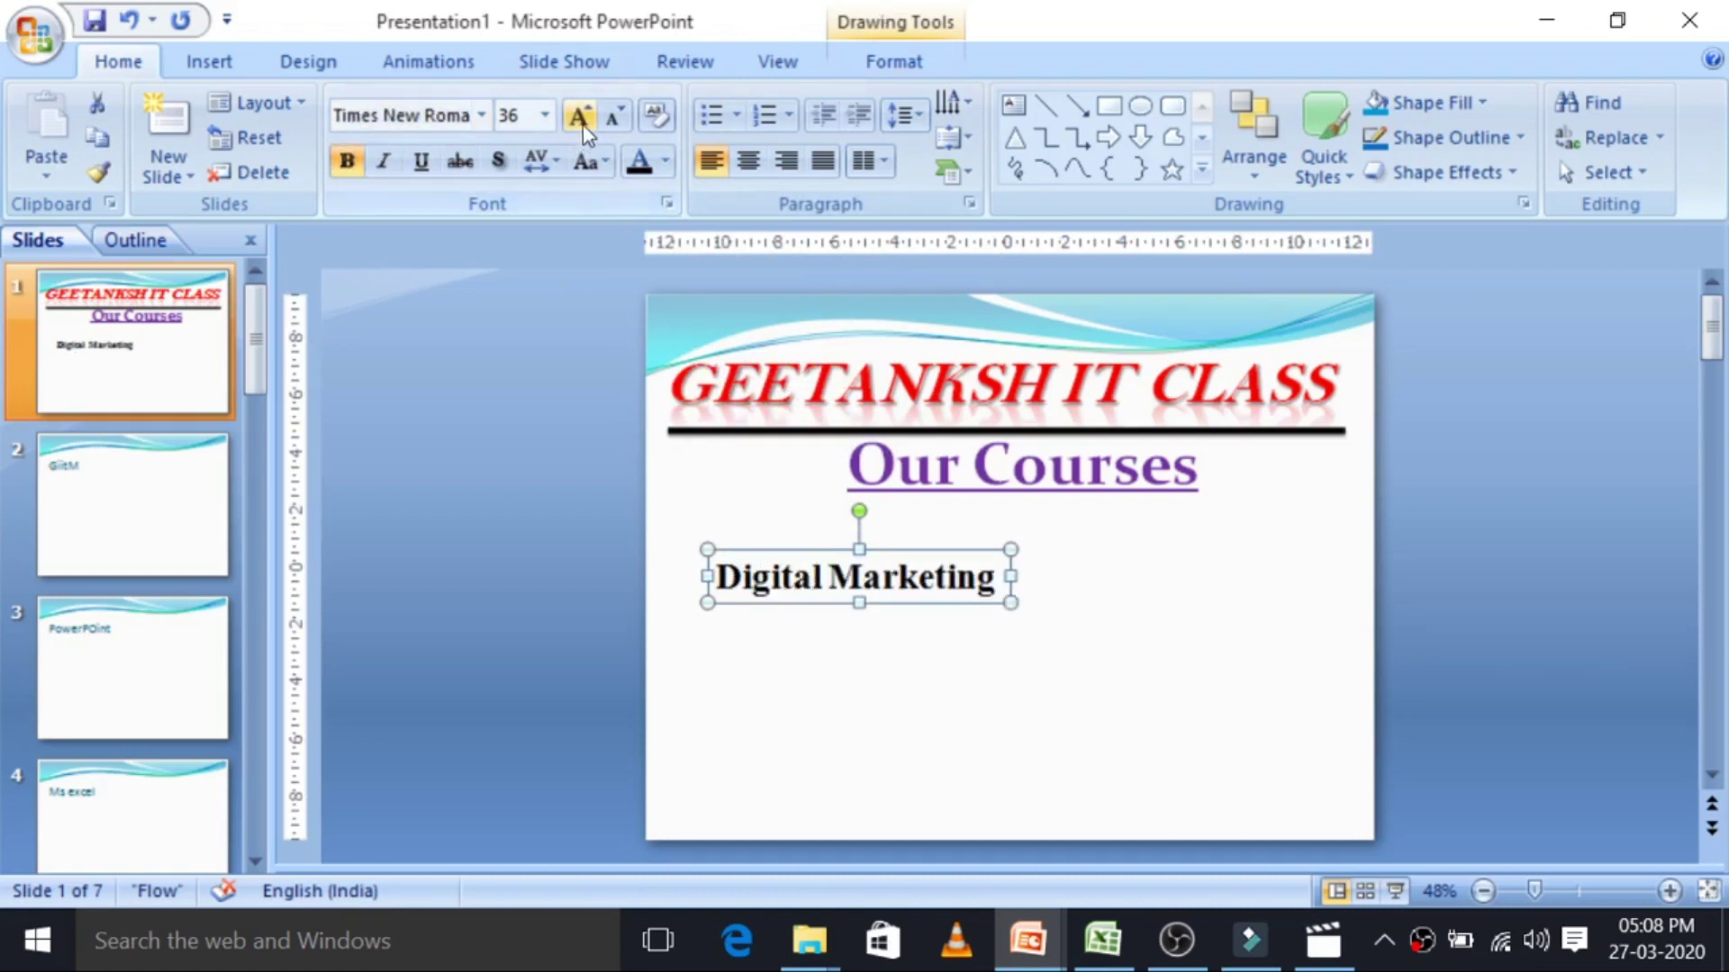
left_click(580, 117)
left_click(580, 117)
left_click(584, 119)
left_click(583, 119)
left_click(585, 121)
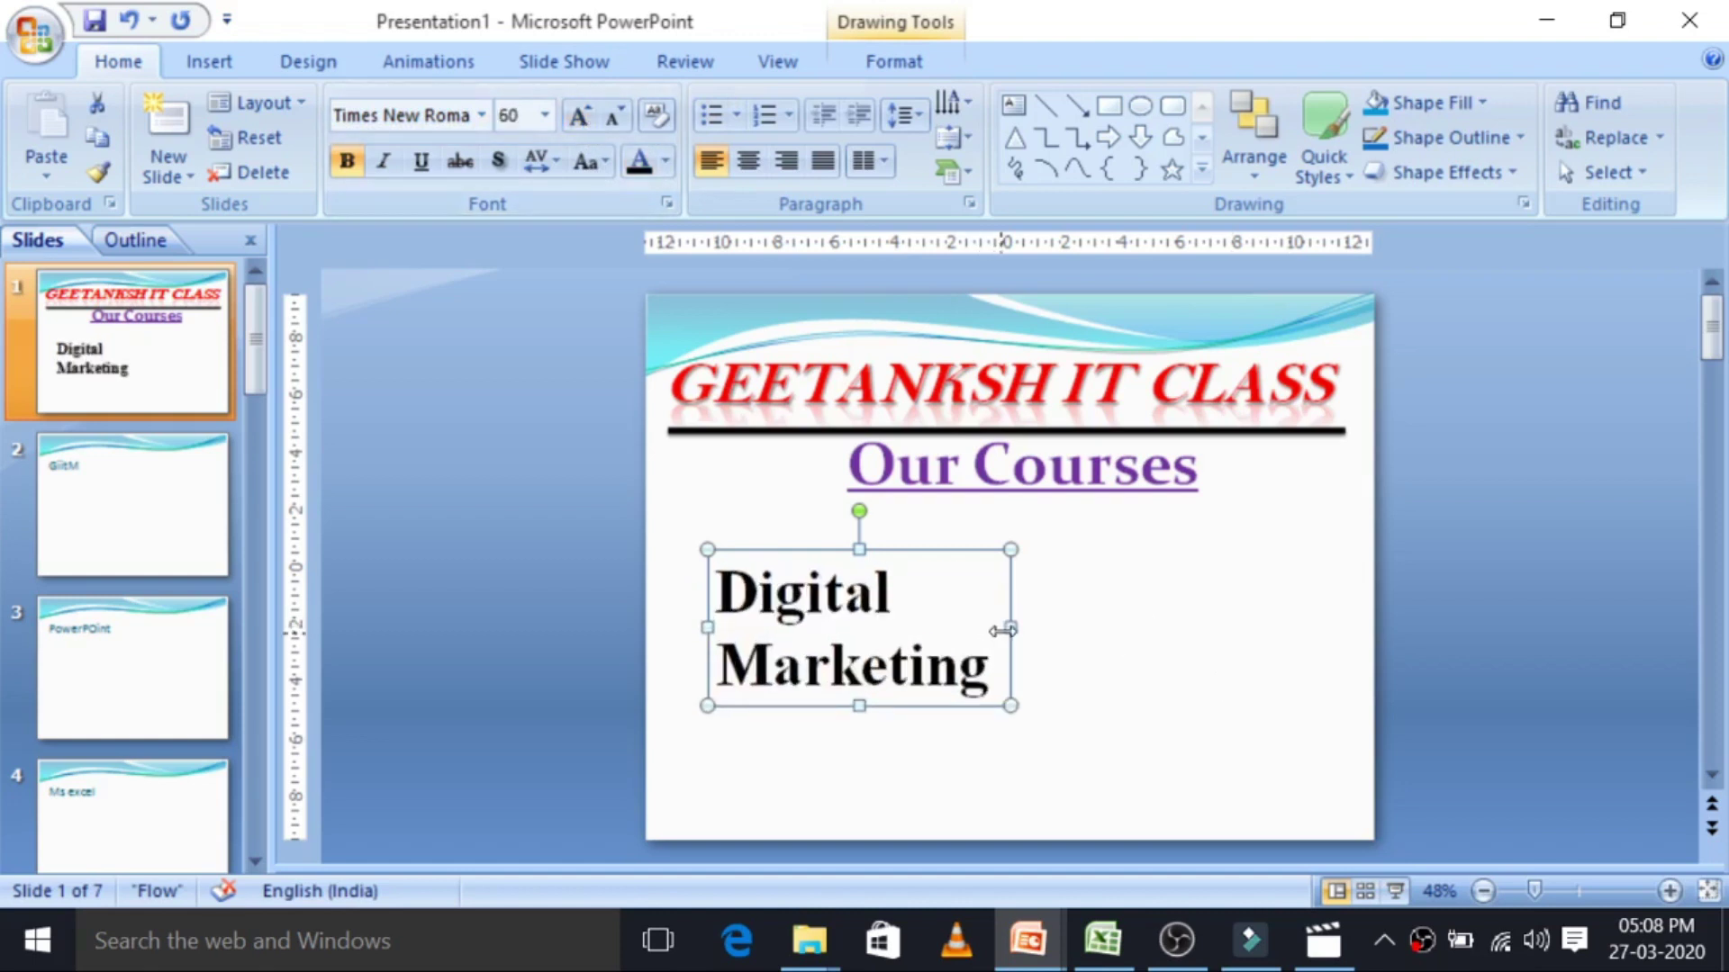
mouse_move(1010, 626)
left_mouse_down()
mouse_move(1220, 623)
mouse_move(1184, 615)
left_mouse_up()
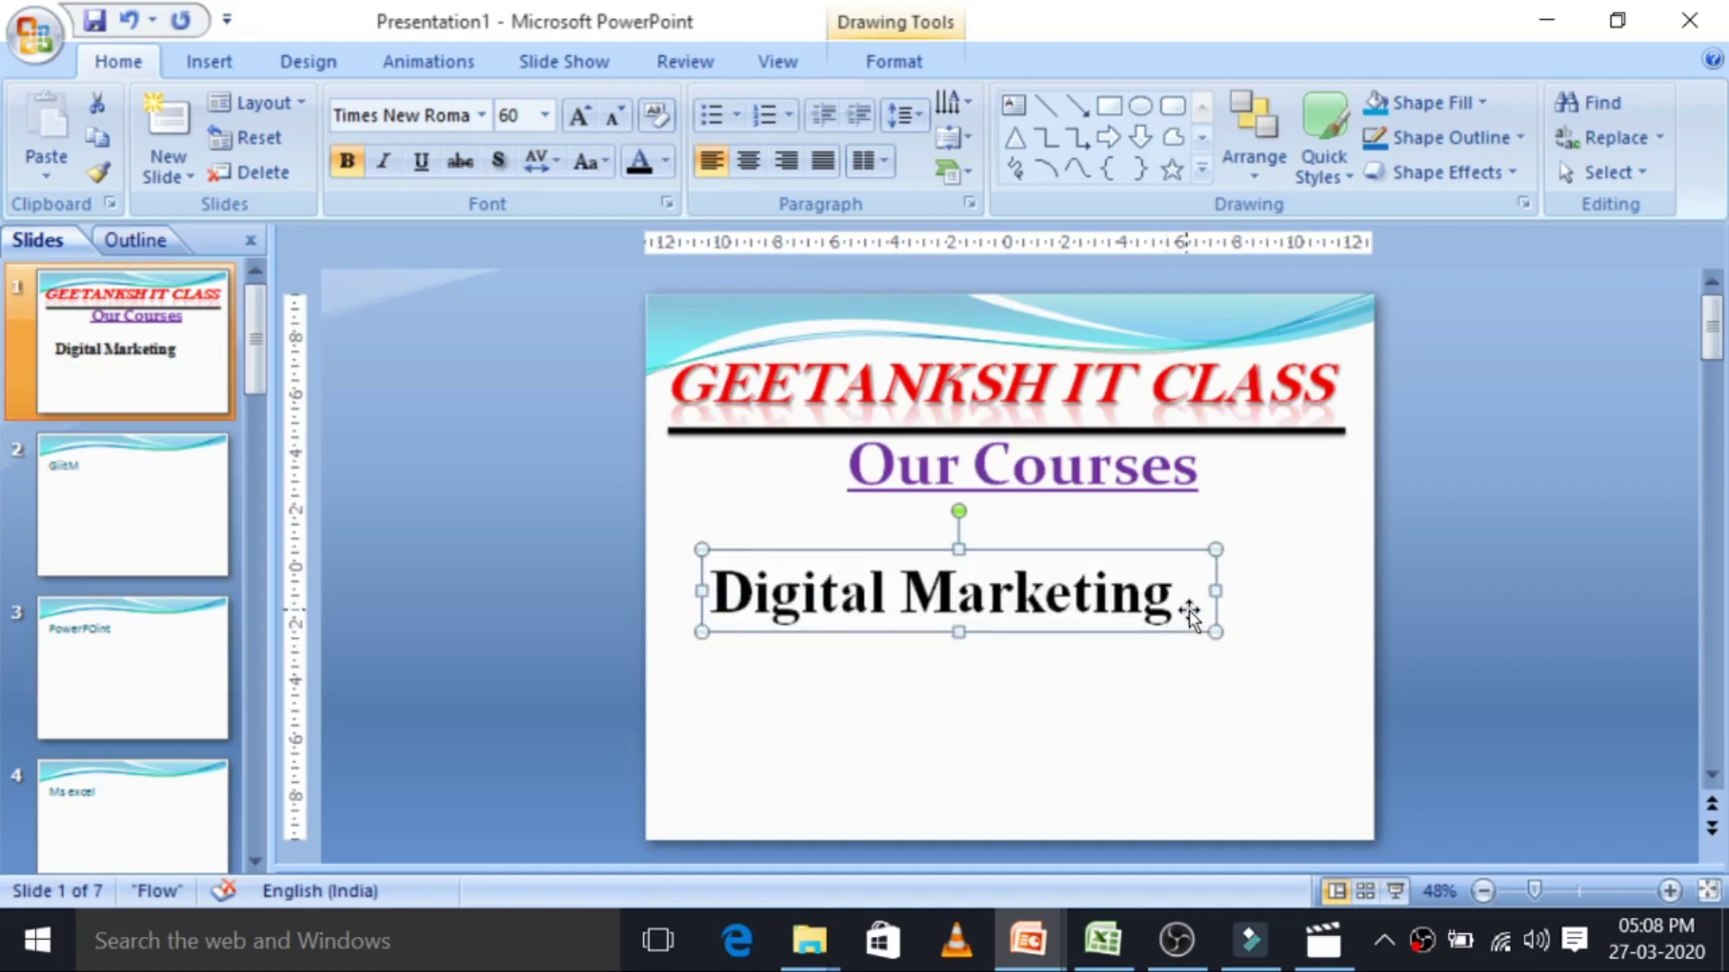
Nudge the Digital Marketing box up and left, just below Our Courses.
key("Up")
key("Up")
key("Up")
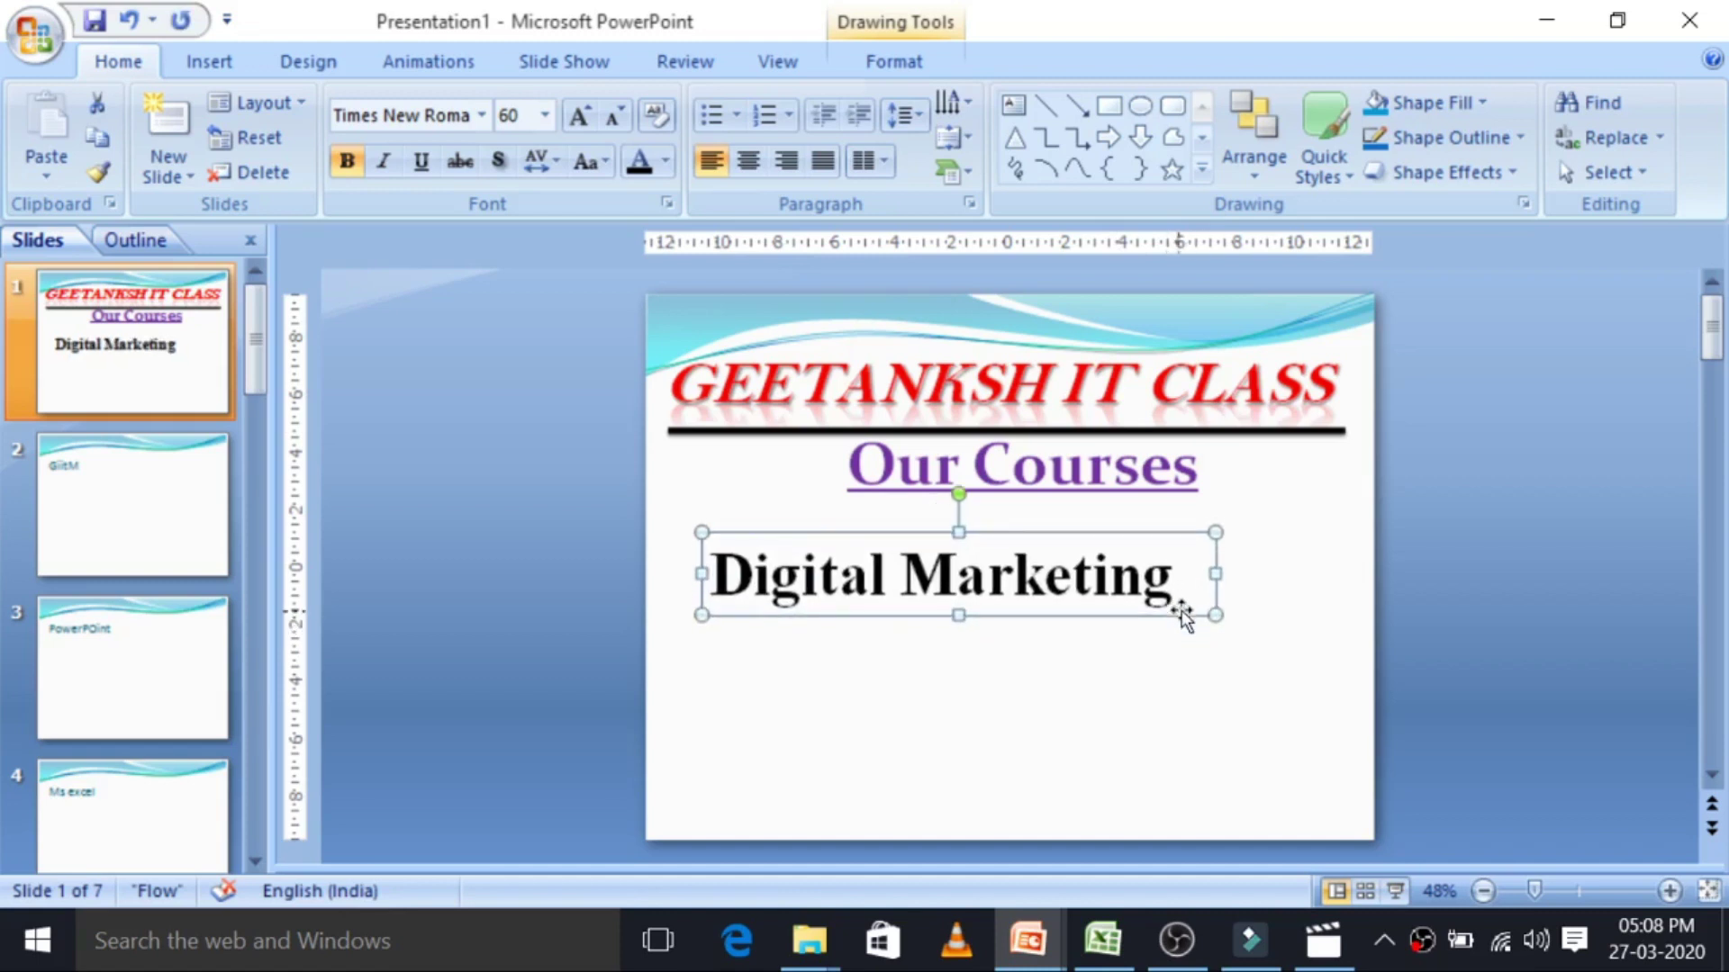
key("Up")
key("Up")
key("Up")
key("Left")
key("Left")
key("Left")
key("Left")
key("Left")
key("Up")
key("Up")
key("Up")
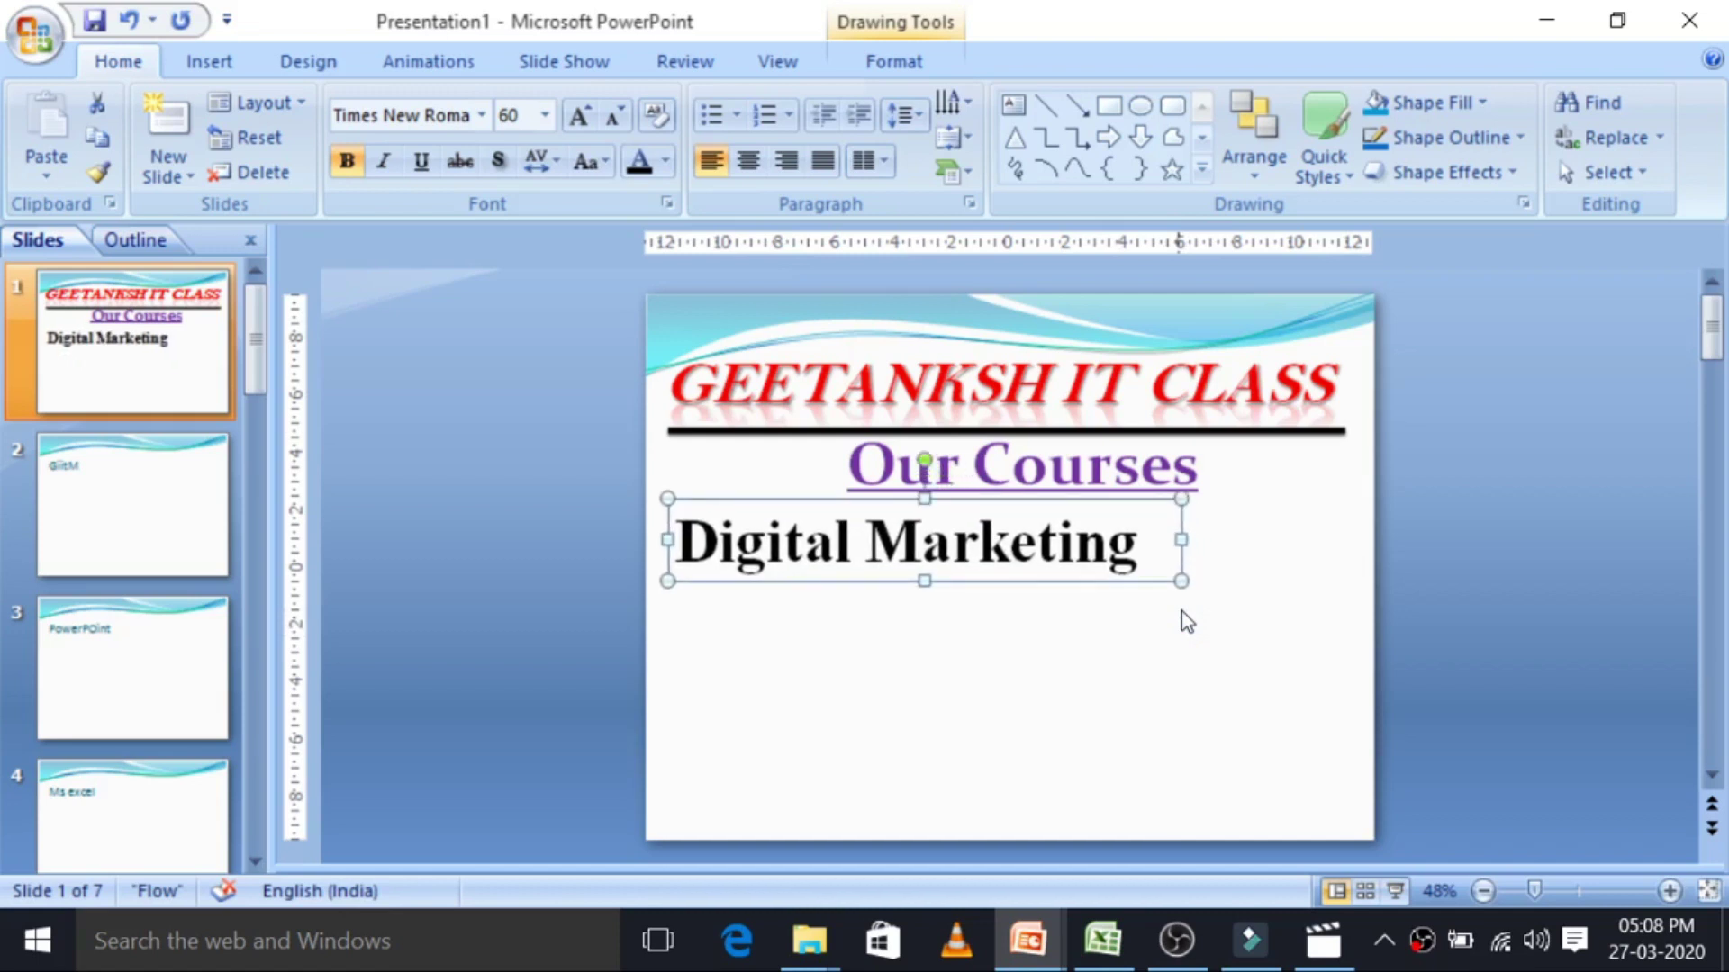
key("Left")
key("Up")
key("Up")
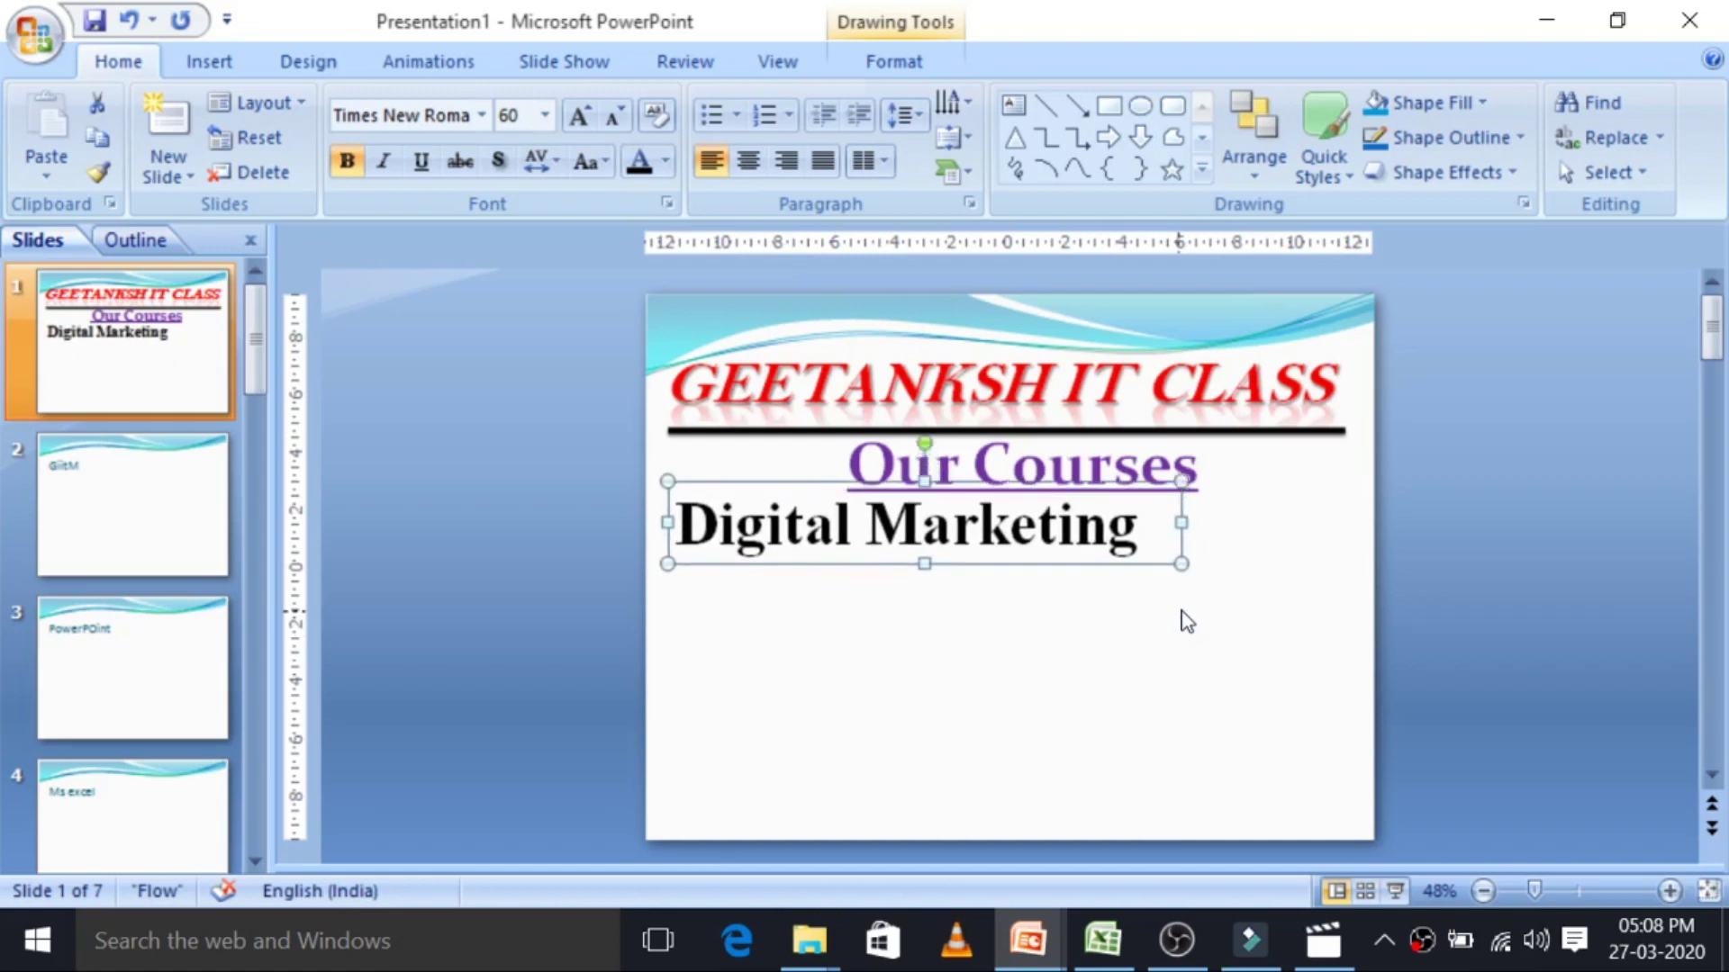
key("Up")
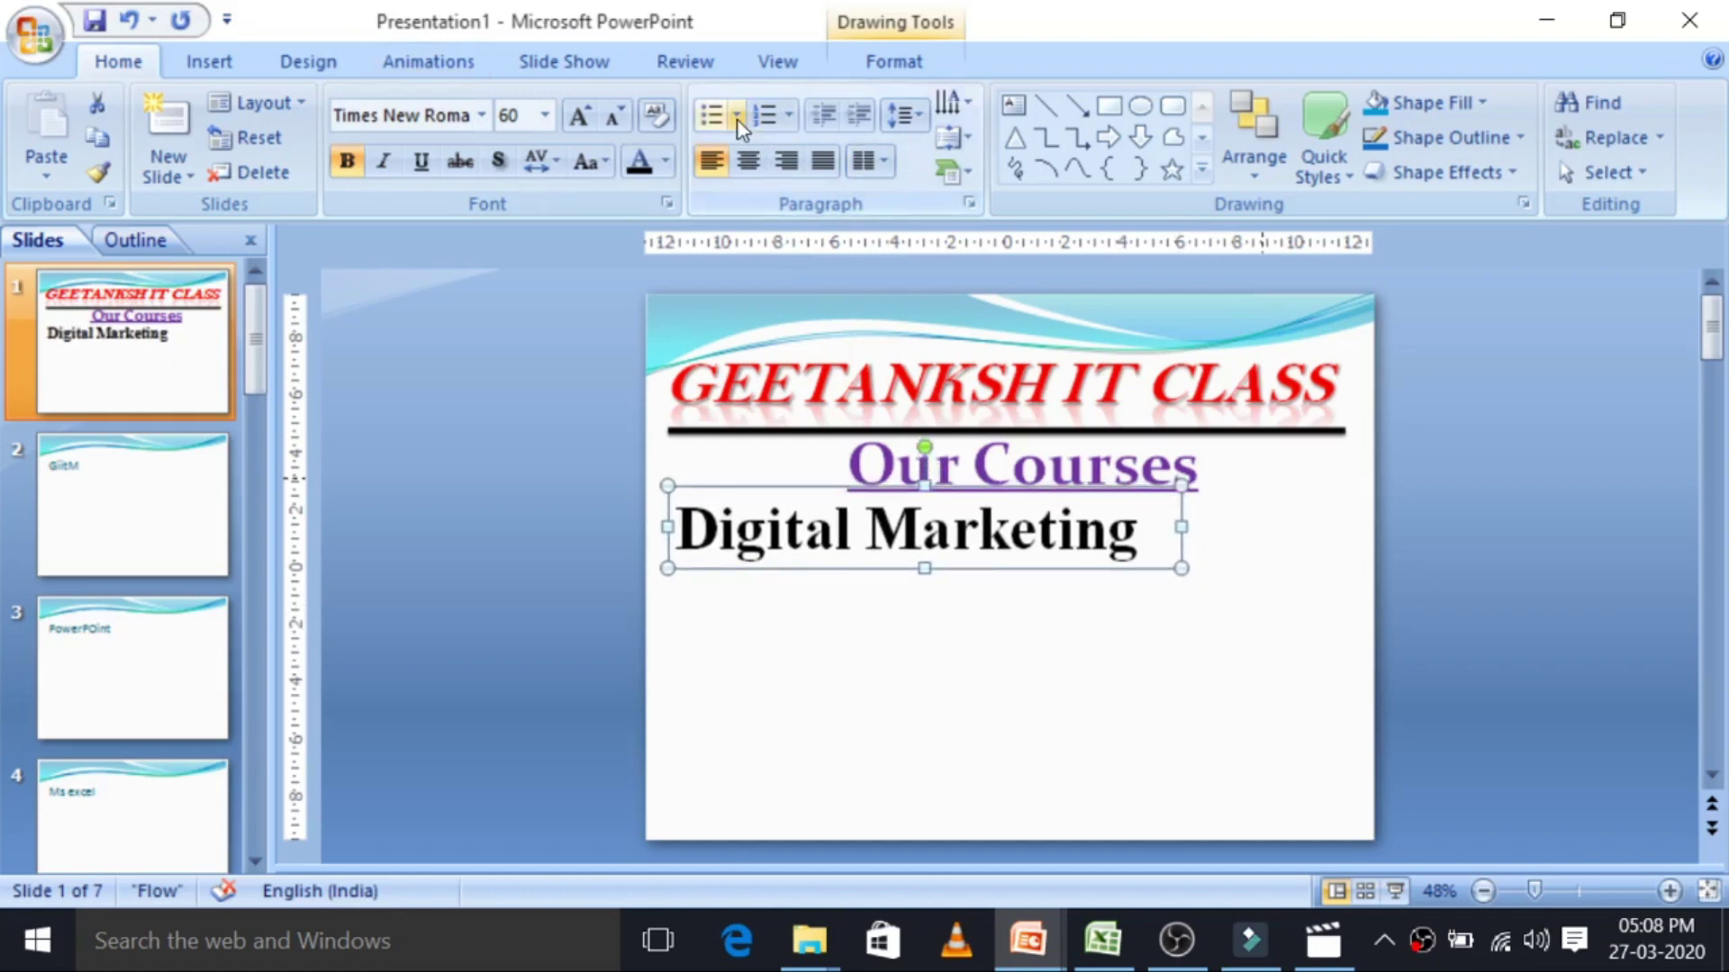
Give Digital Marketing a check-mark bullet and widen its box to fit.
left_click(736, 114)
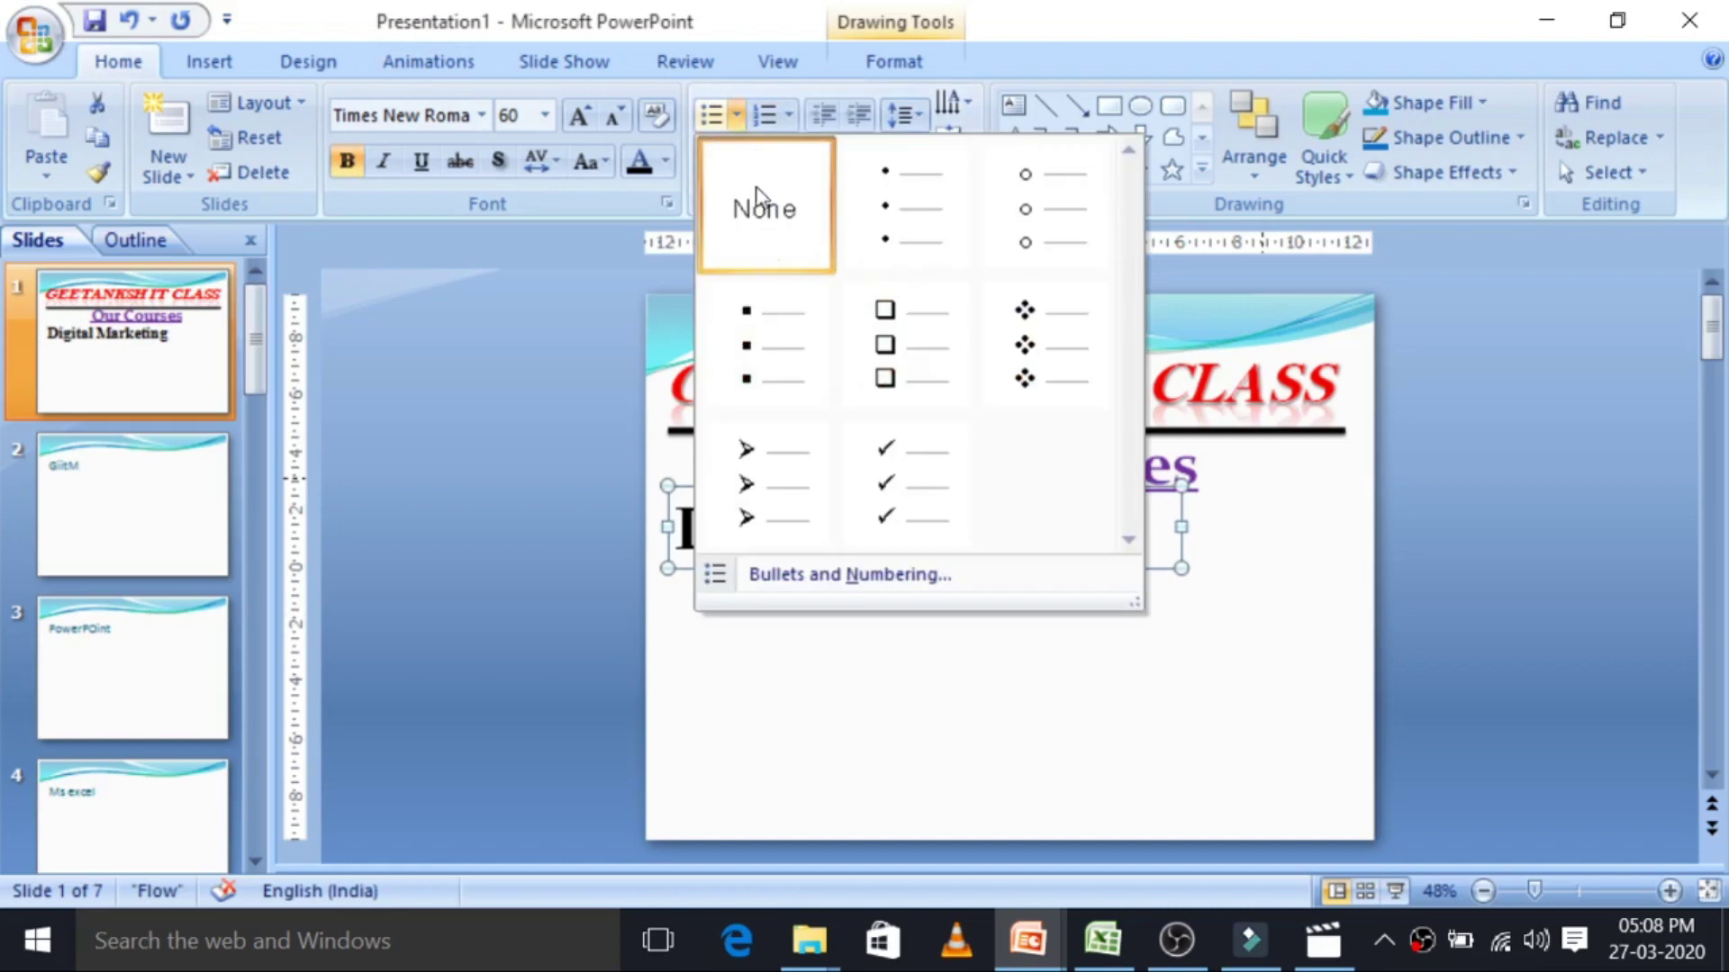
left_click(931, 506)
left_click_drag(1182, 564, 1239, 564)
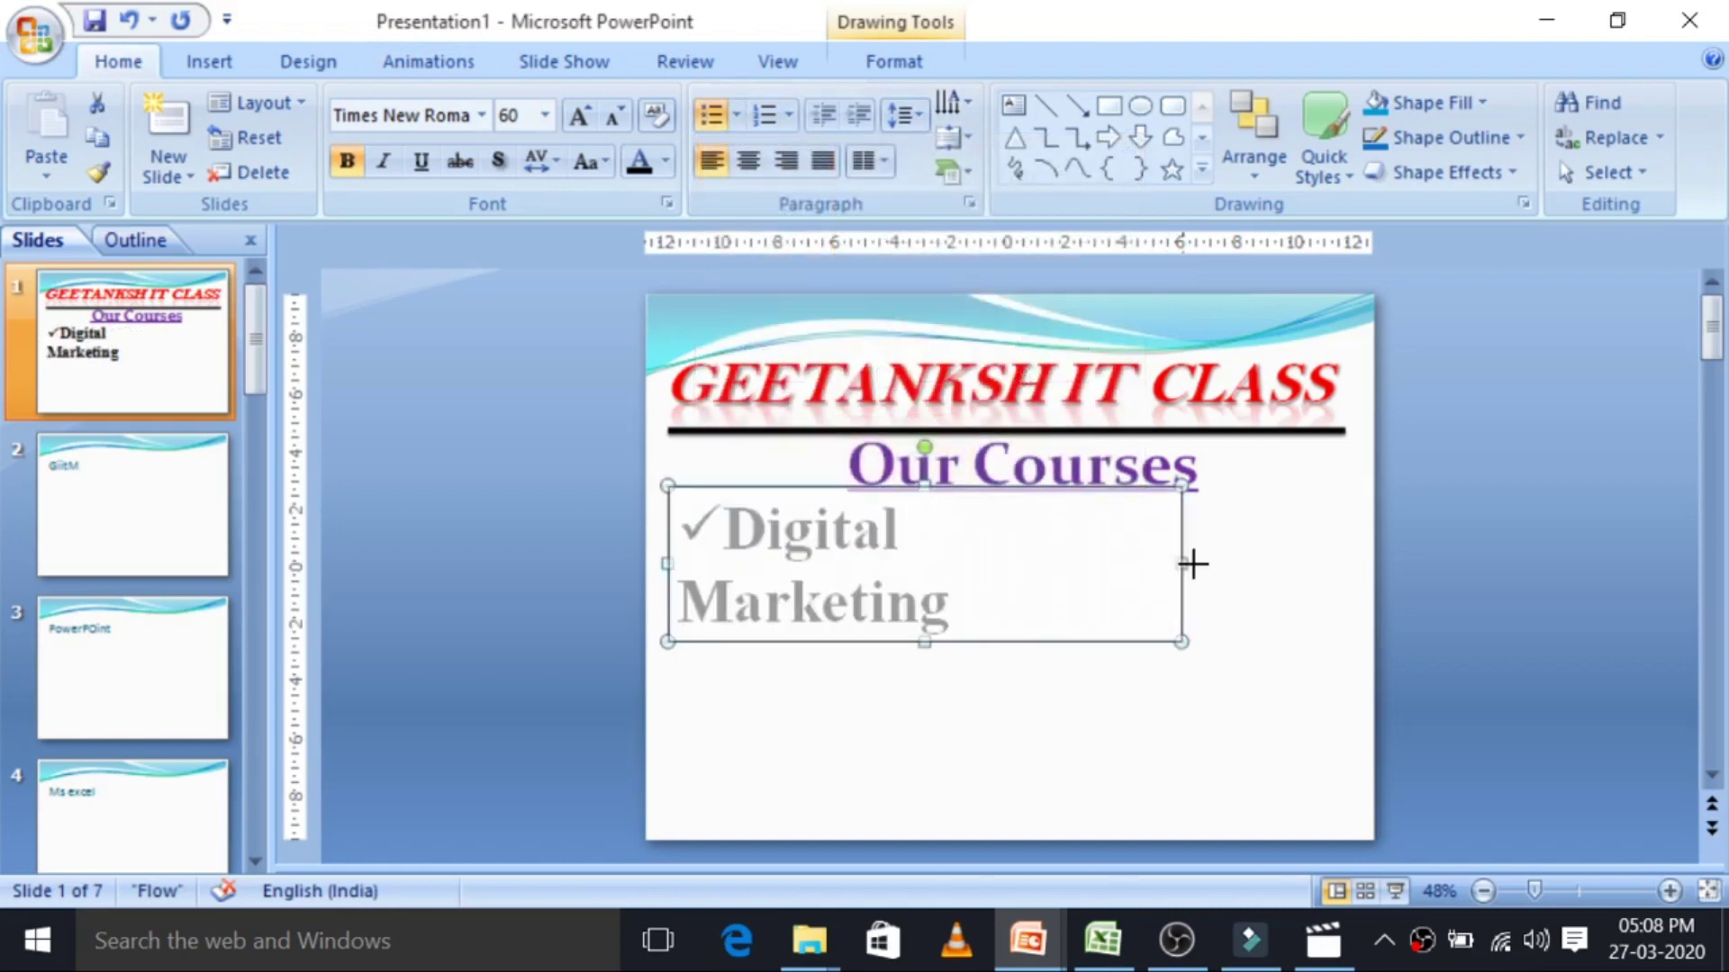
triple_click(726, 531)
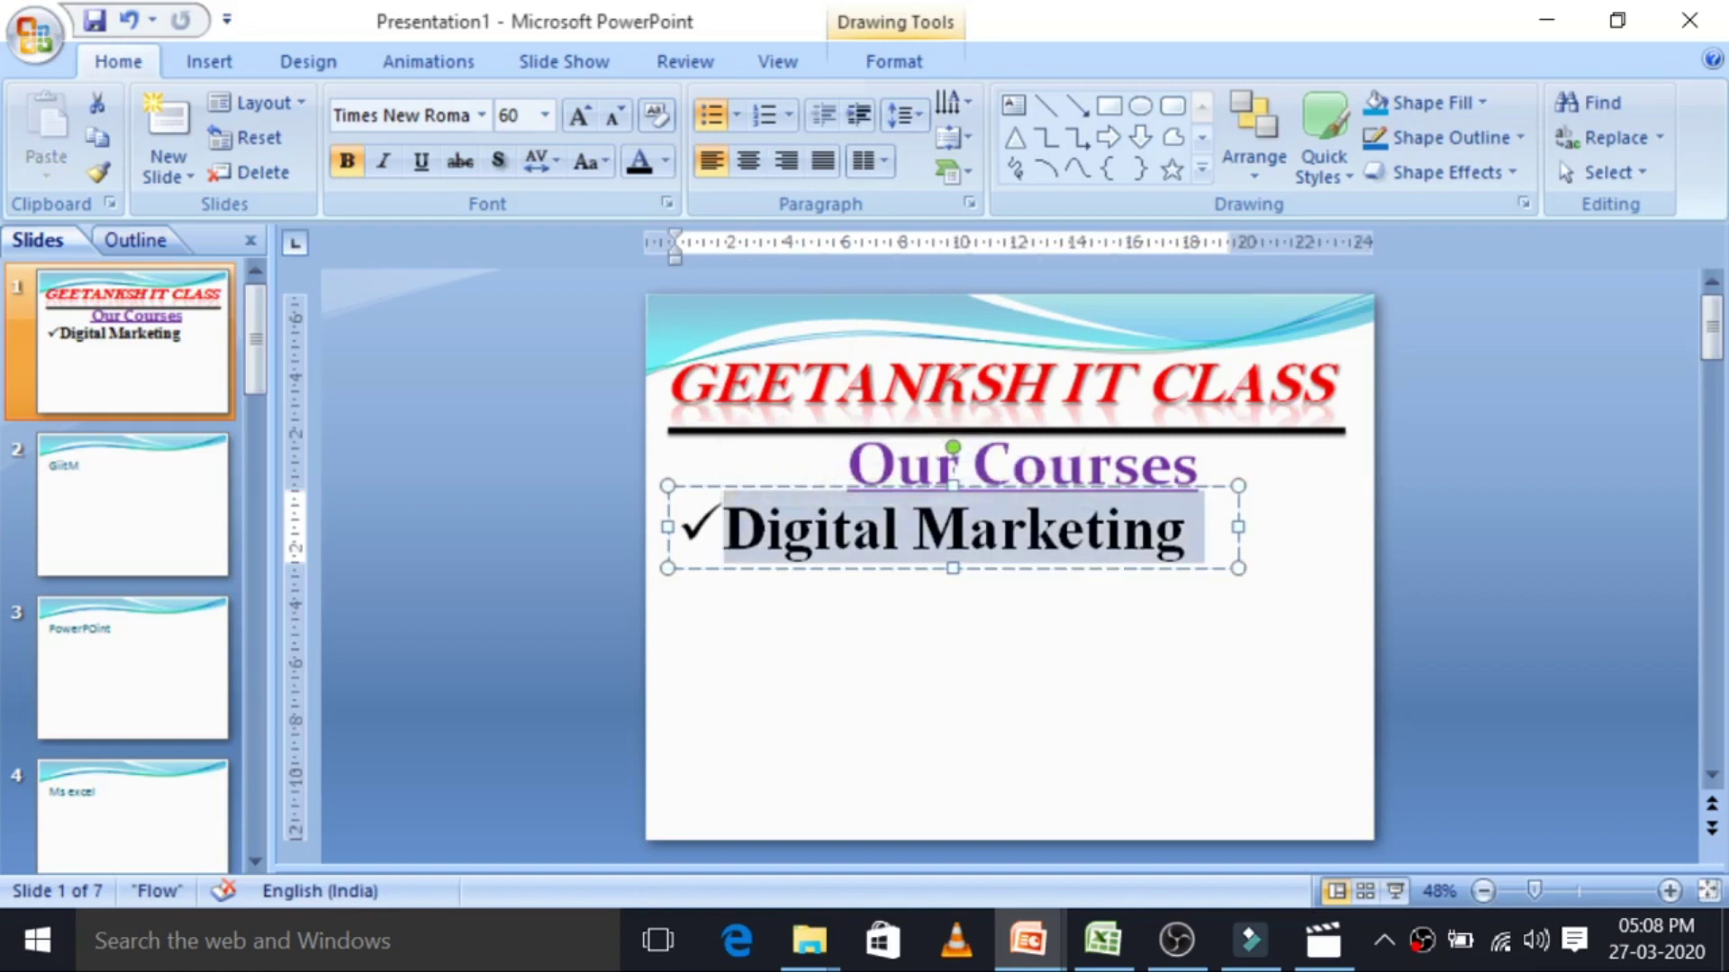
key("Delete")
key("ctrl+z")
left_click(727, 540)
left_click(1135, 621)
left_click(1114, 571)
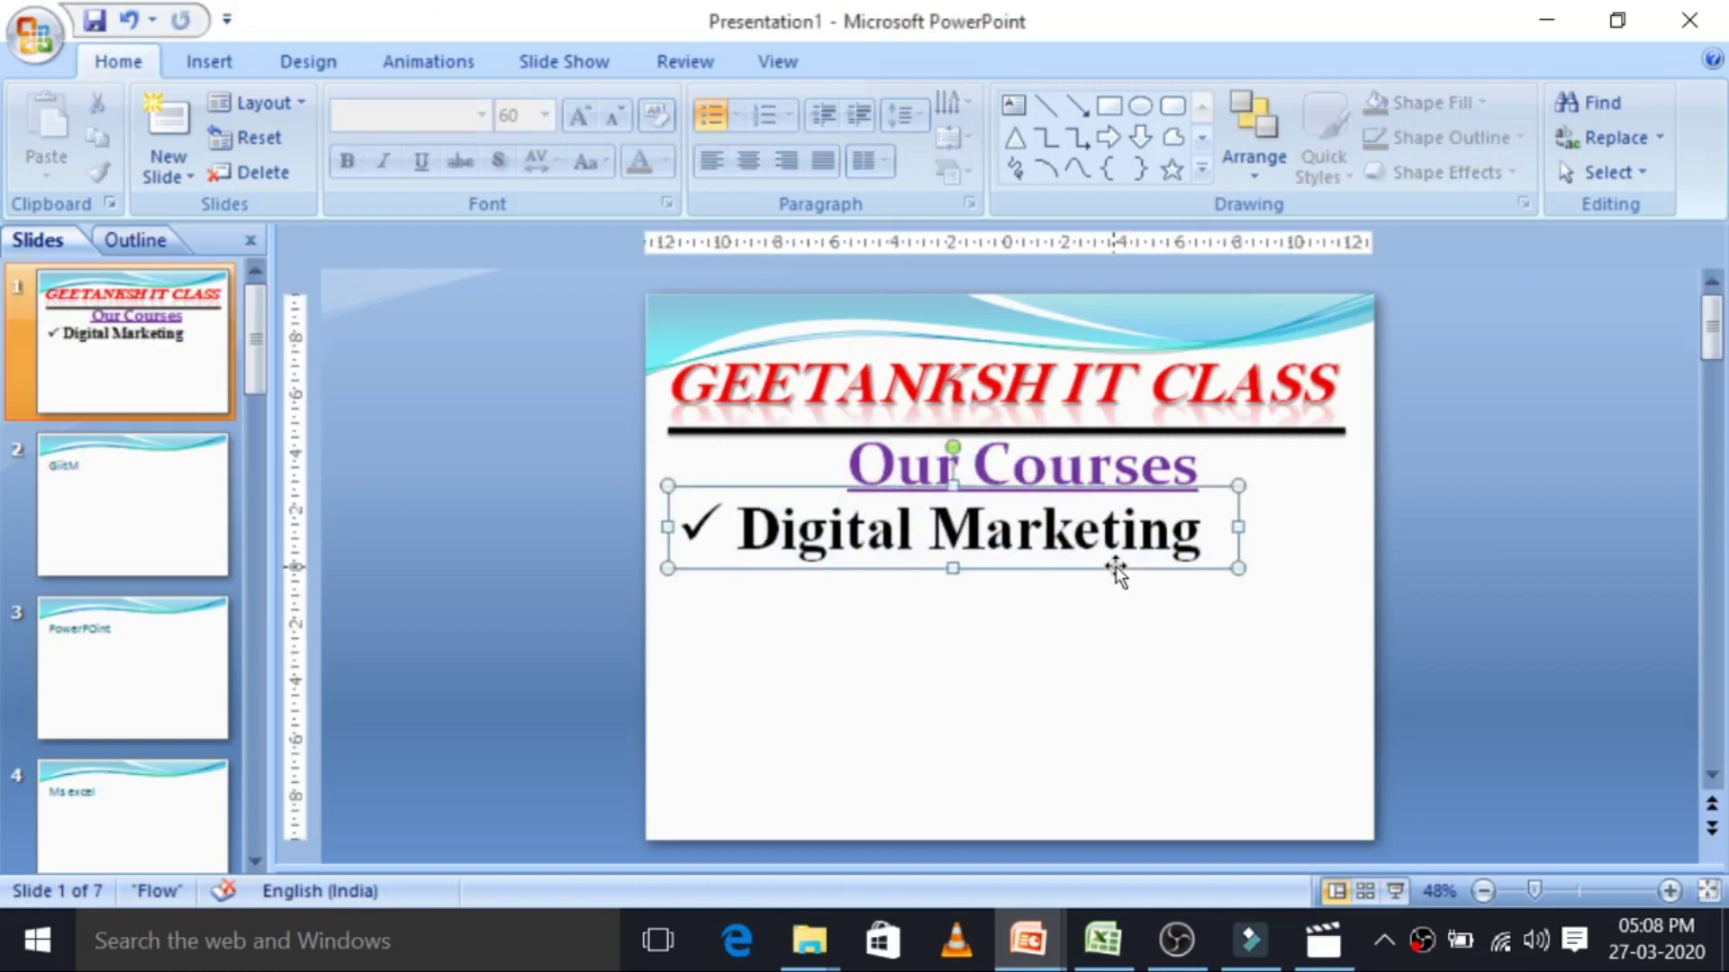
Shrink Digital Marketing to 54 pt, narrow its box and shift it slightly left.
left_click(618, 117)
left_click(617, 117)
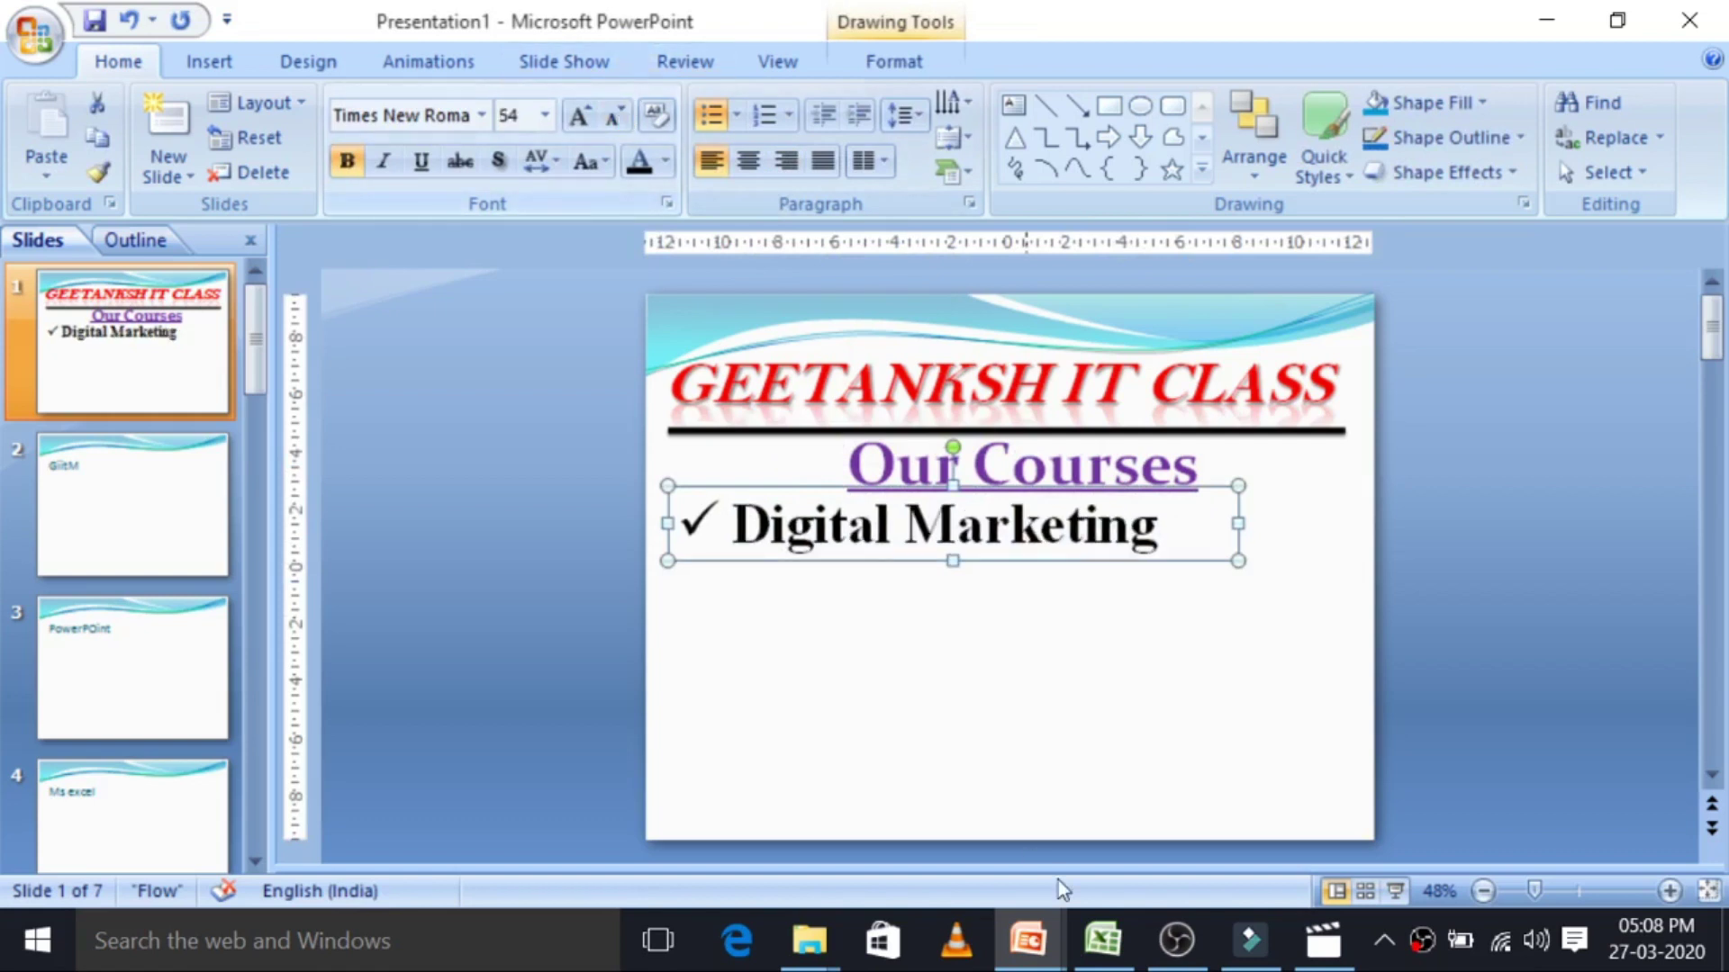
left_click_drag(1236, 520, 1199, 522)
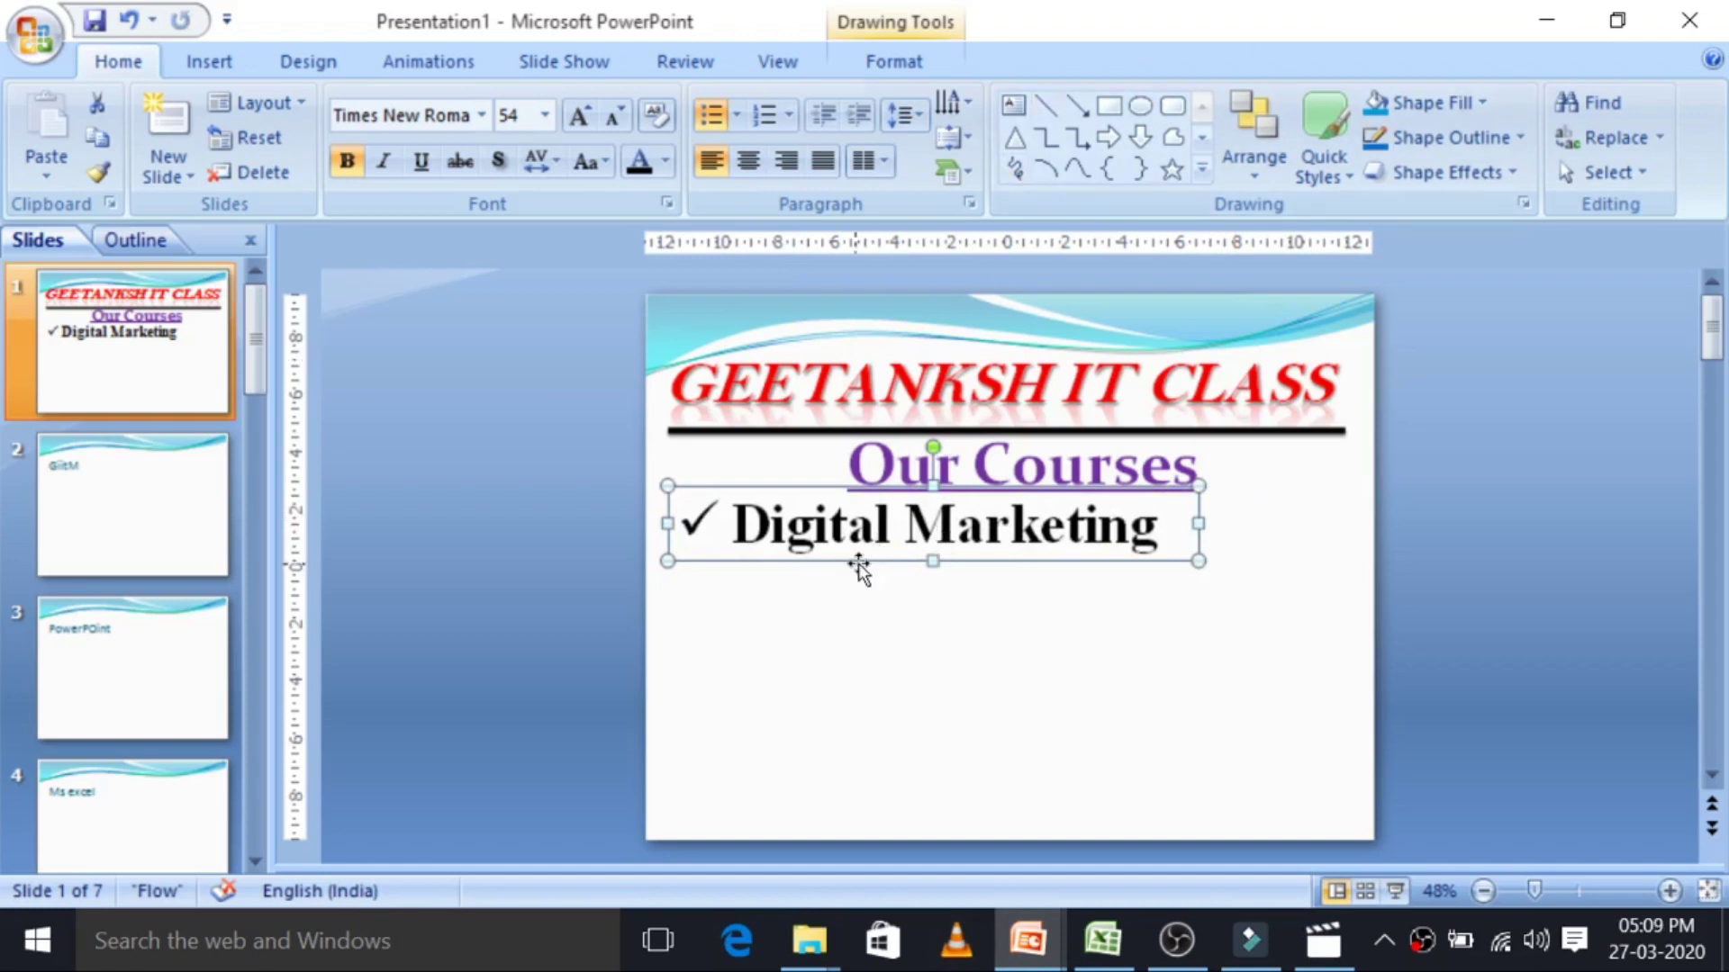
key("Left")
key("Left")
key("Left")
key("Left")
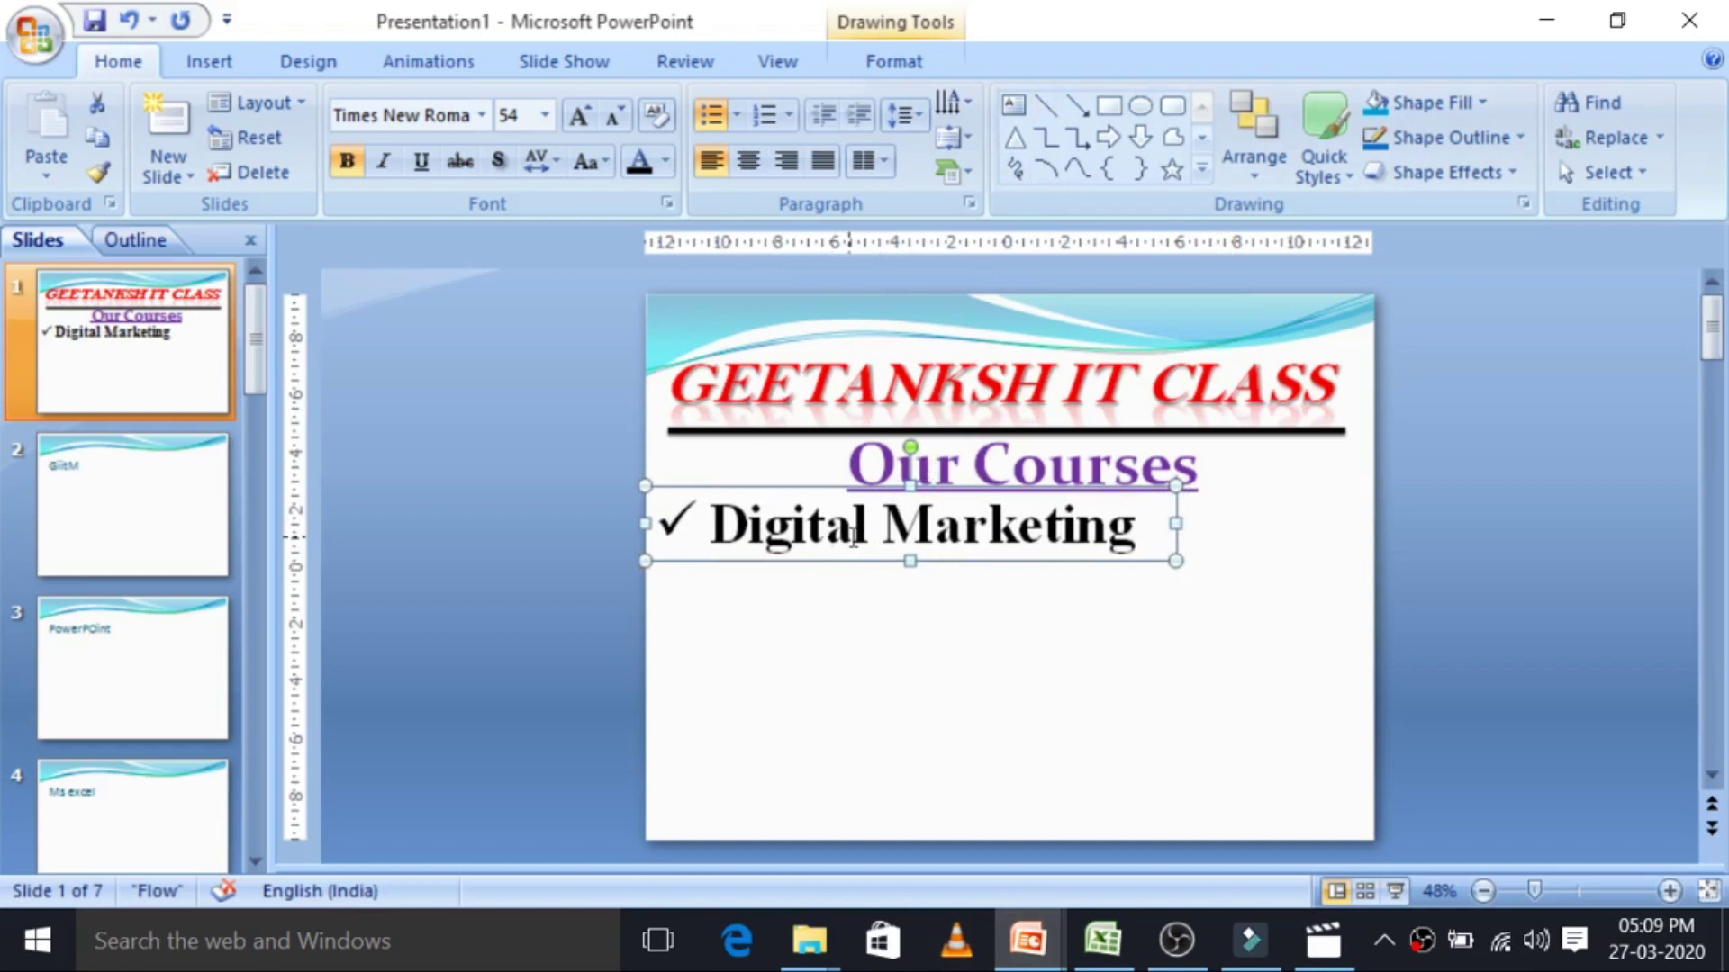
Duplicate the Digital Marketing box with Ctrl+D and place the copy directly below it.
key("ctrl+d")
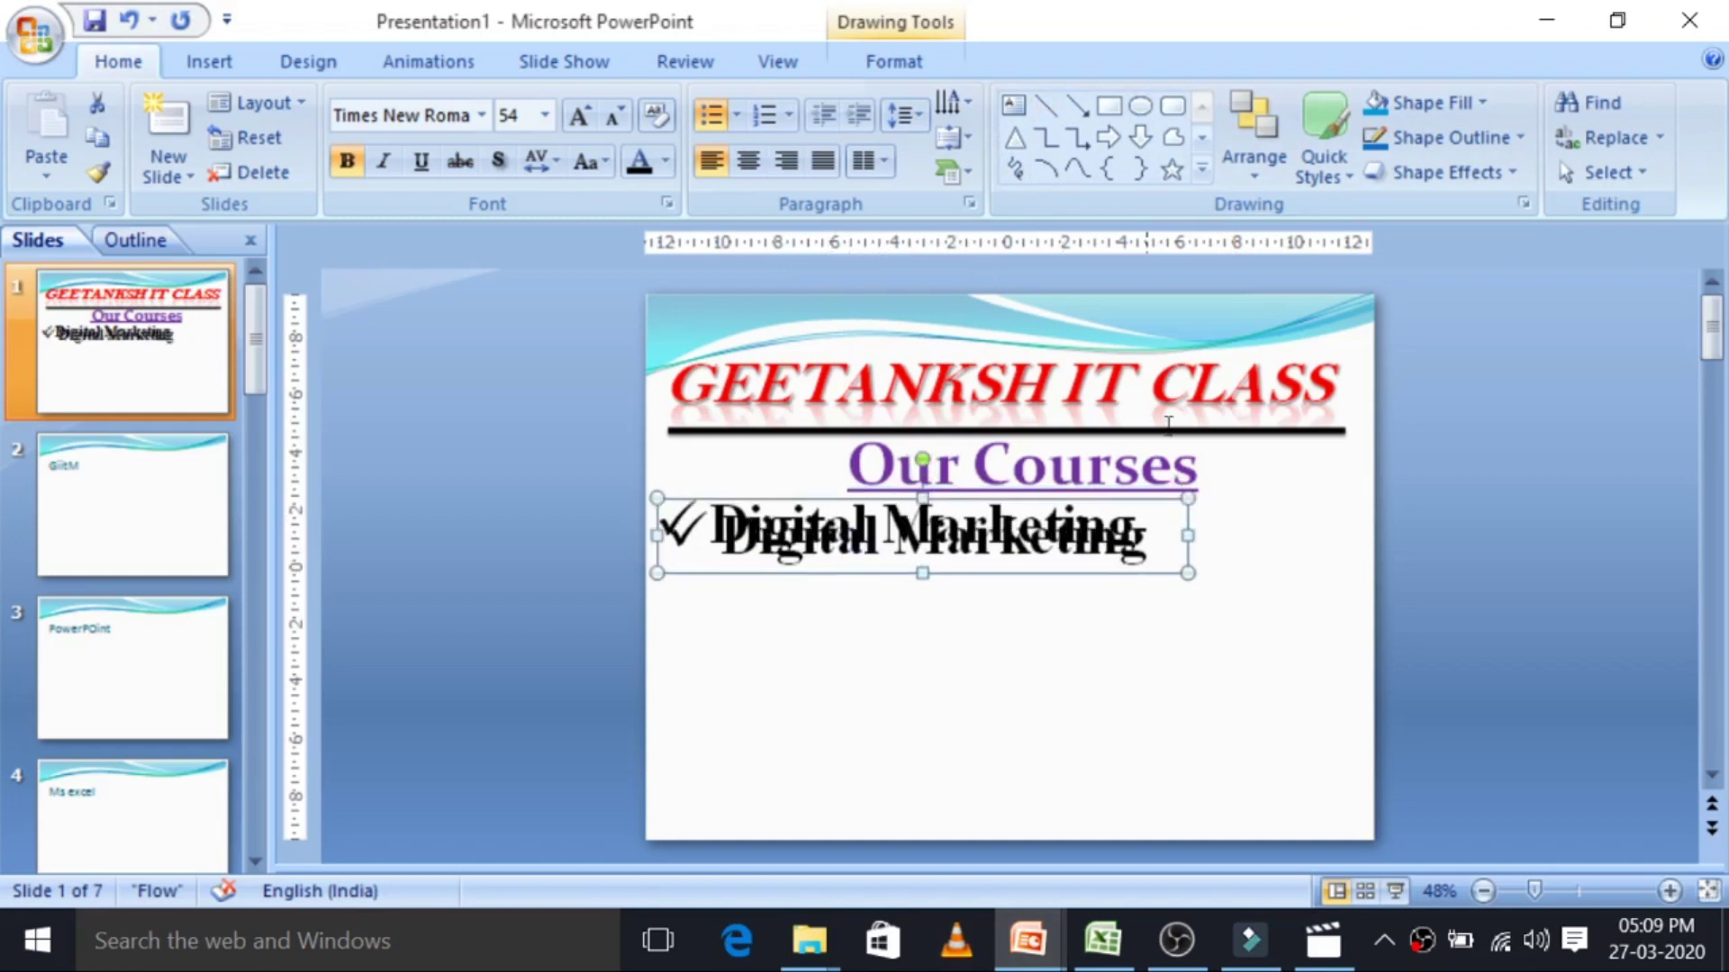
key("Left")
key("Up")
key("Down")
key("Down")
key("Down")
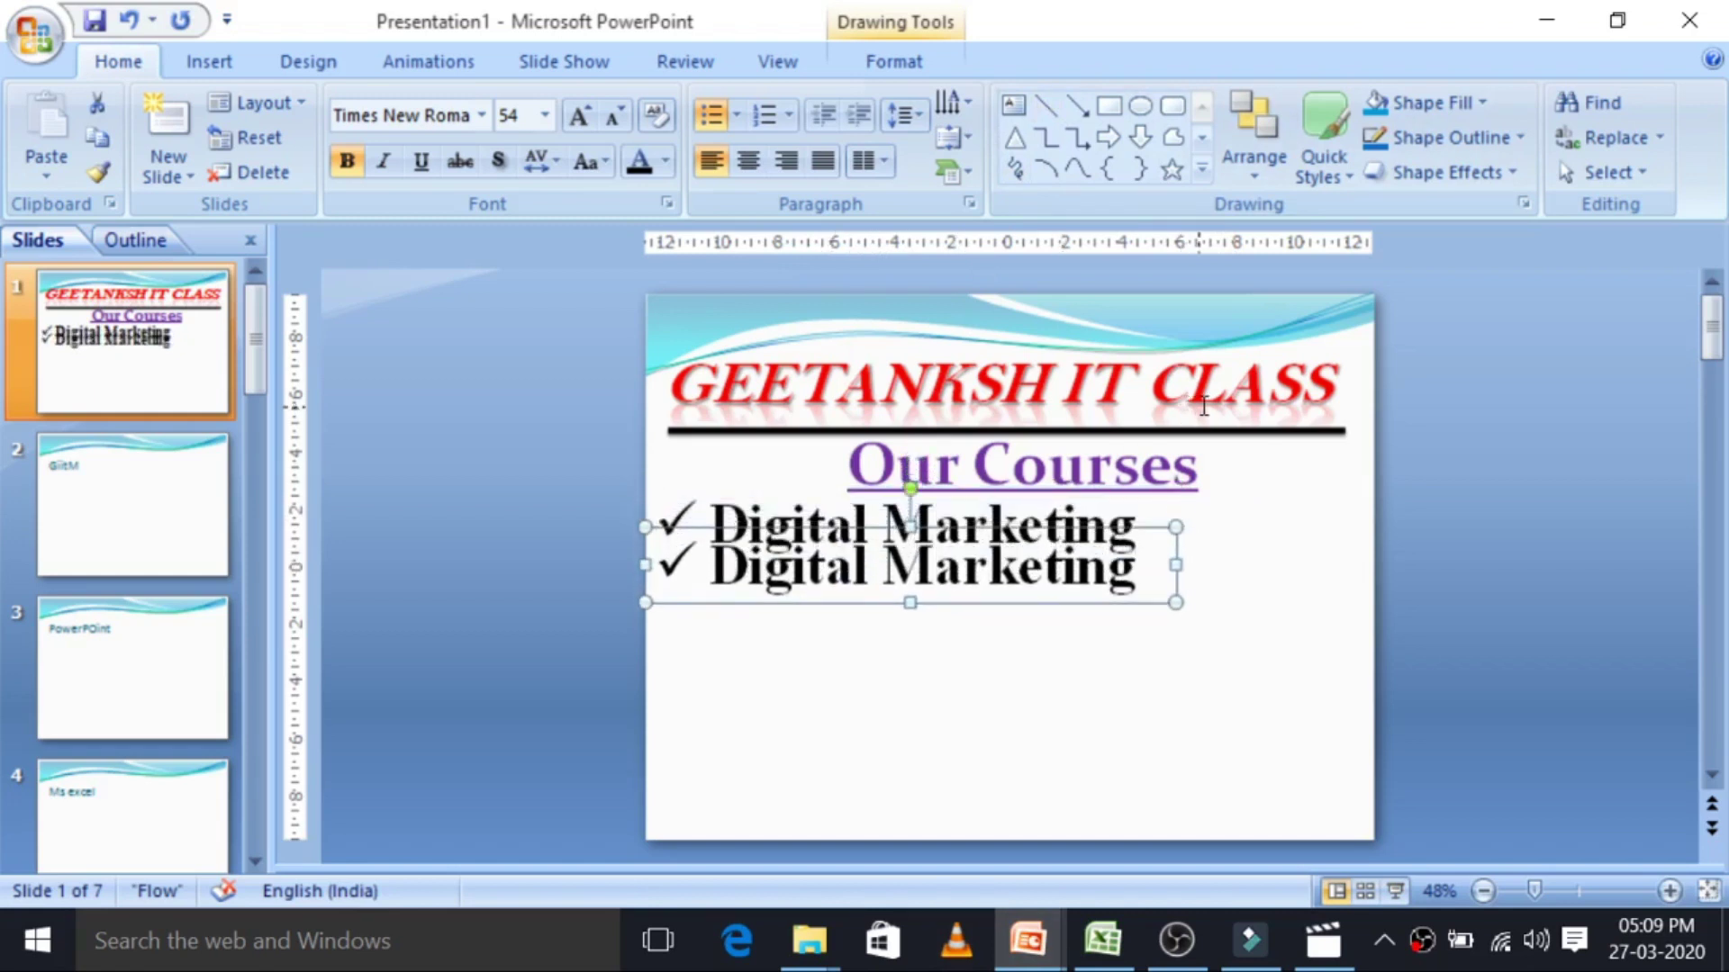
key("Down")
key("Down")
key("Down")
Replace the copy's text with 'O/A Lavle'.
left_click(1136, 589)
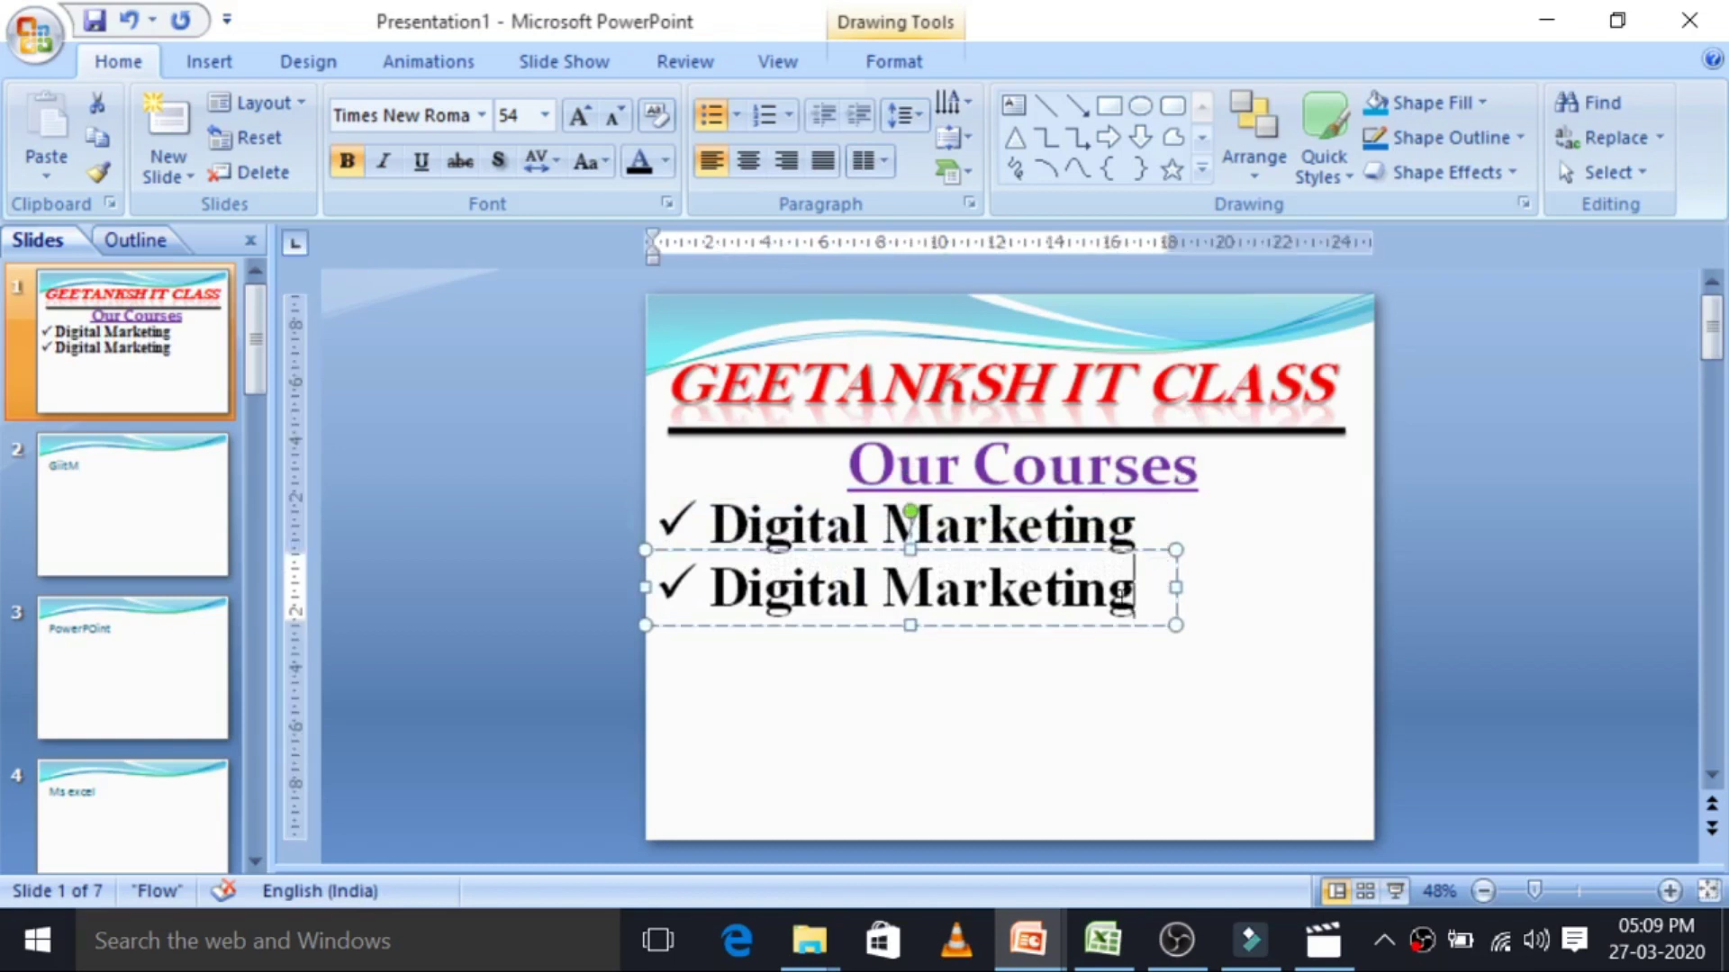
key("shift+Home")
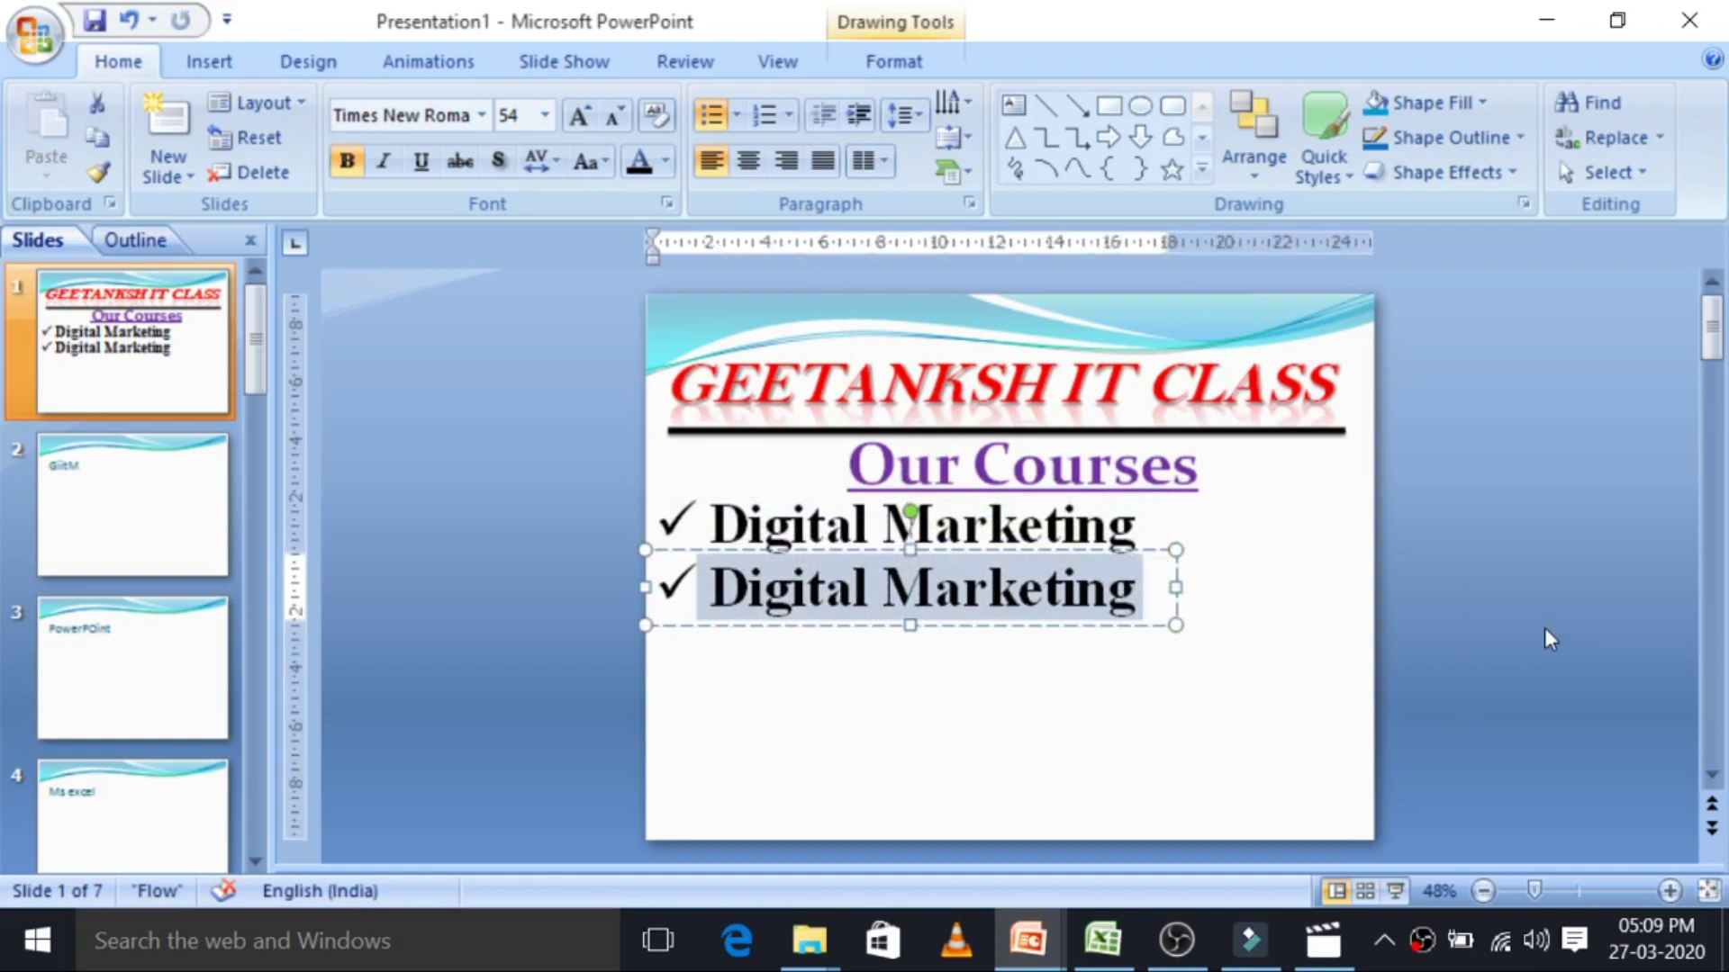
key("Delete")
type("A")
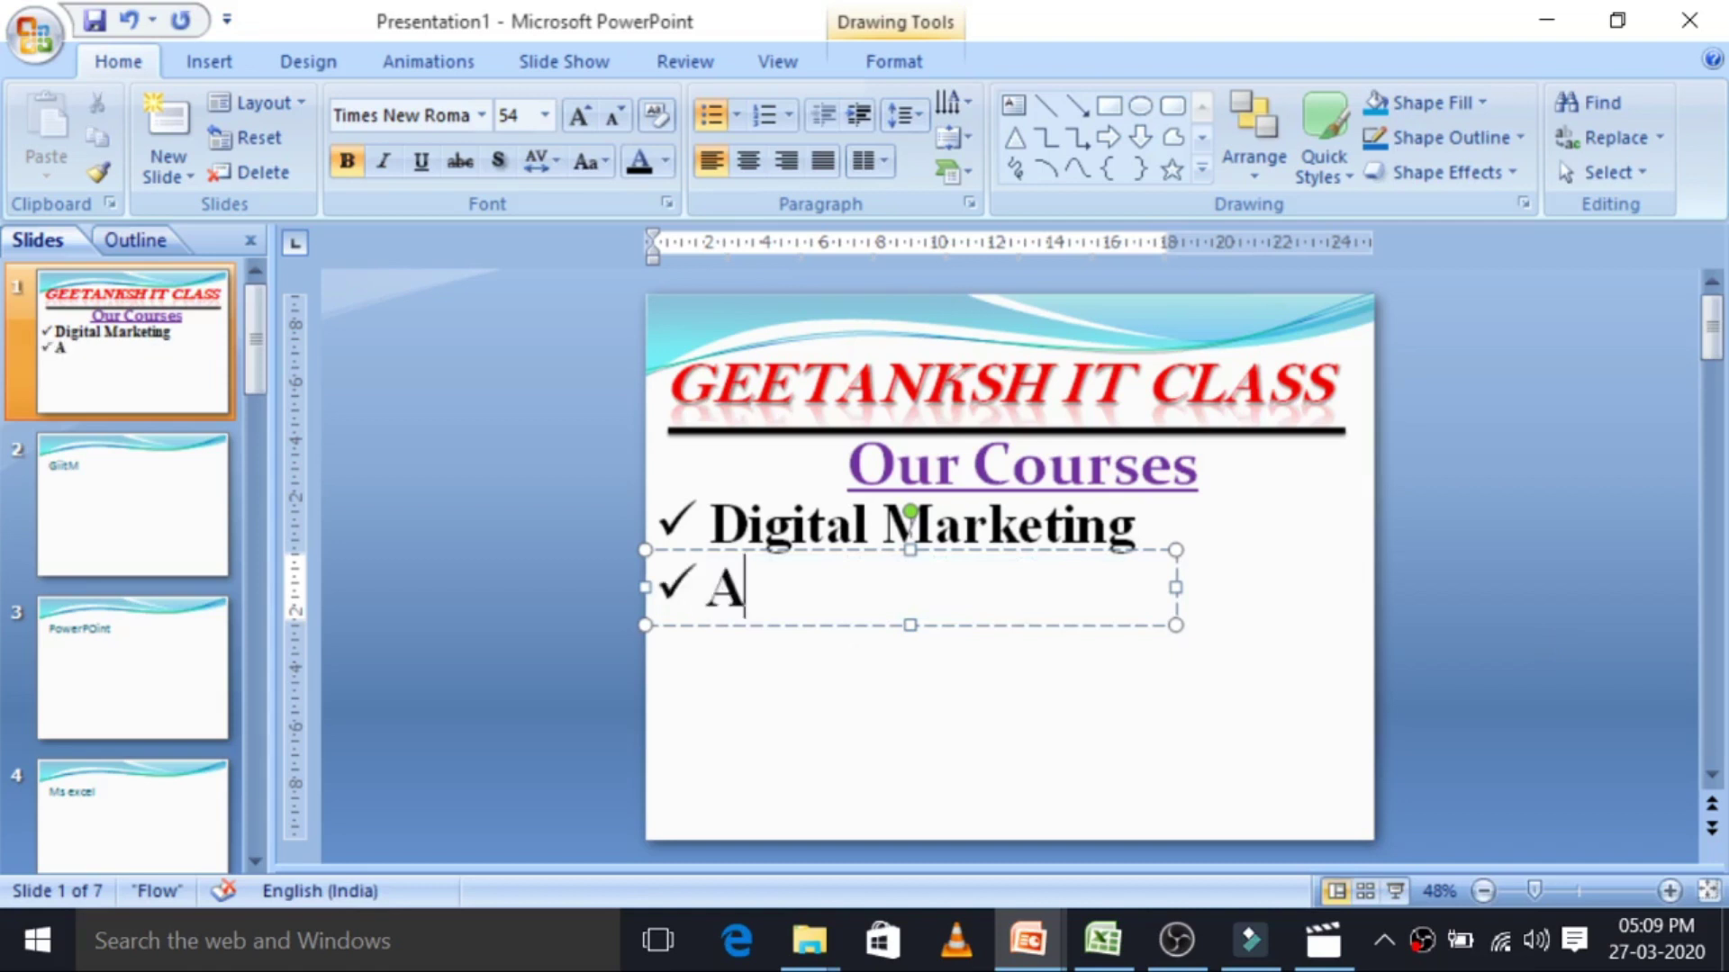
key("BackSpace")
type("O")
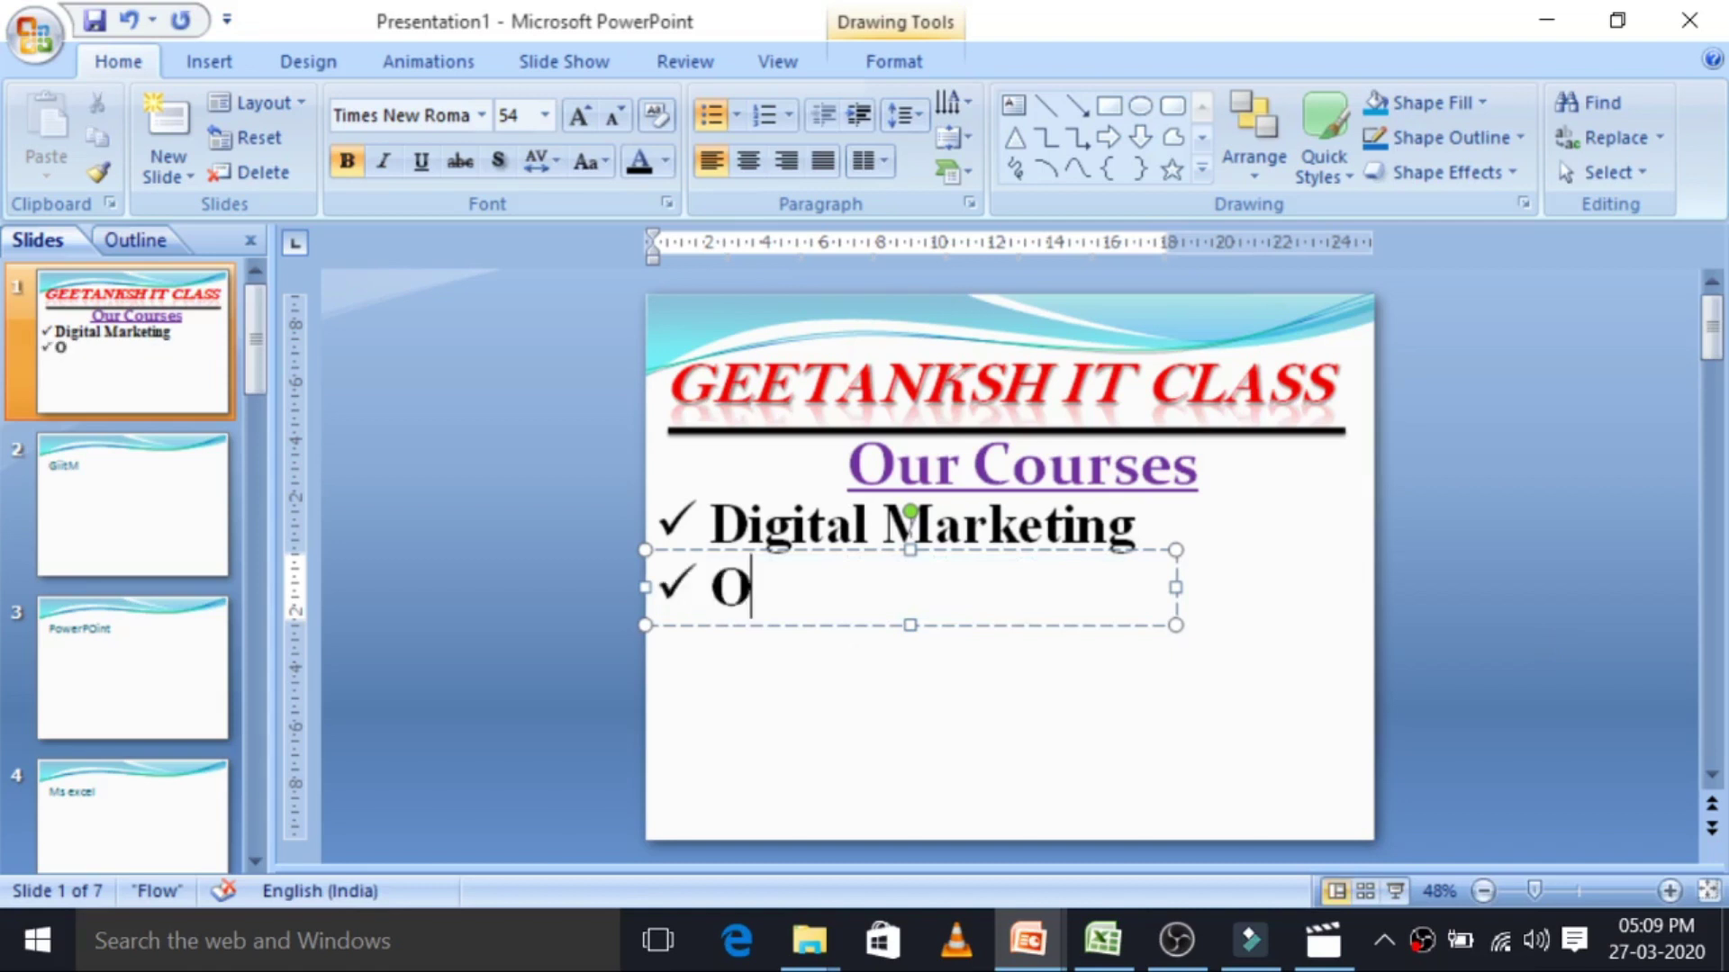
type("//")
key("BackSpace")
type("a")
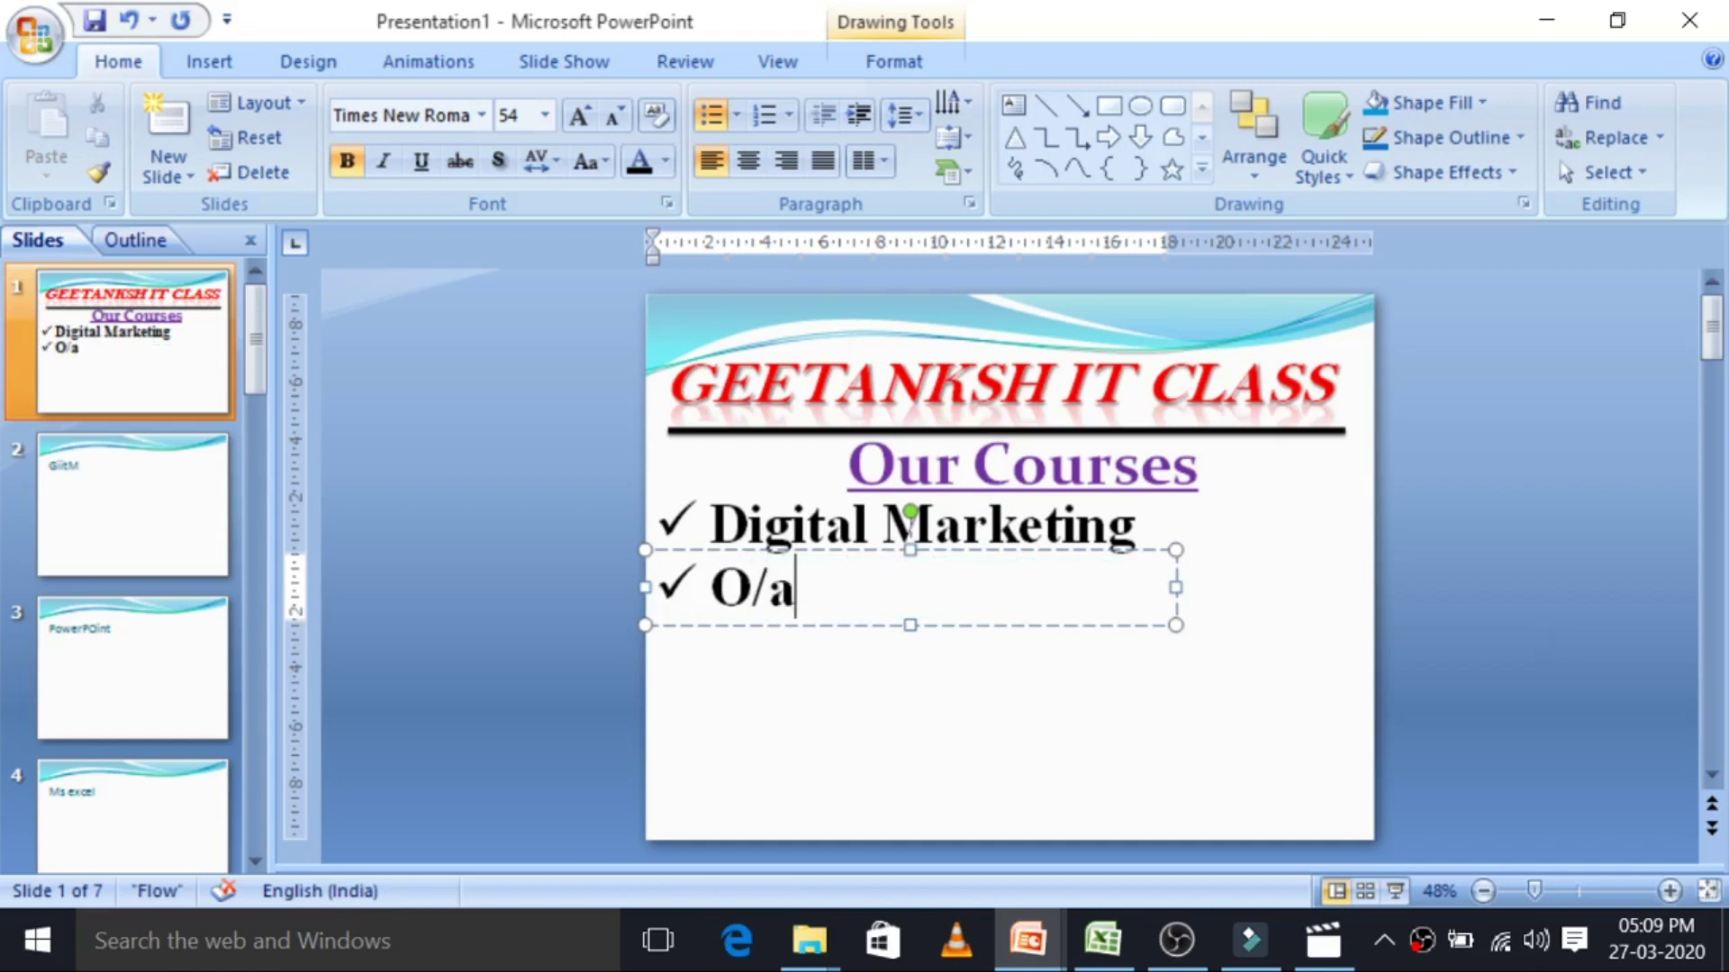
key("BackSpace")
type("A")
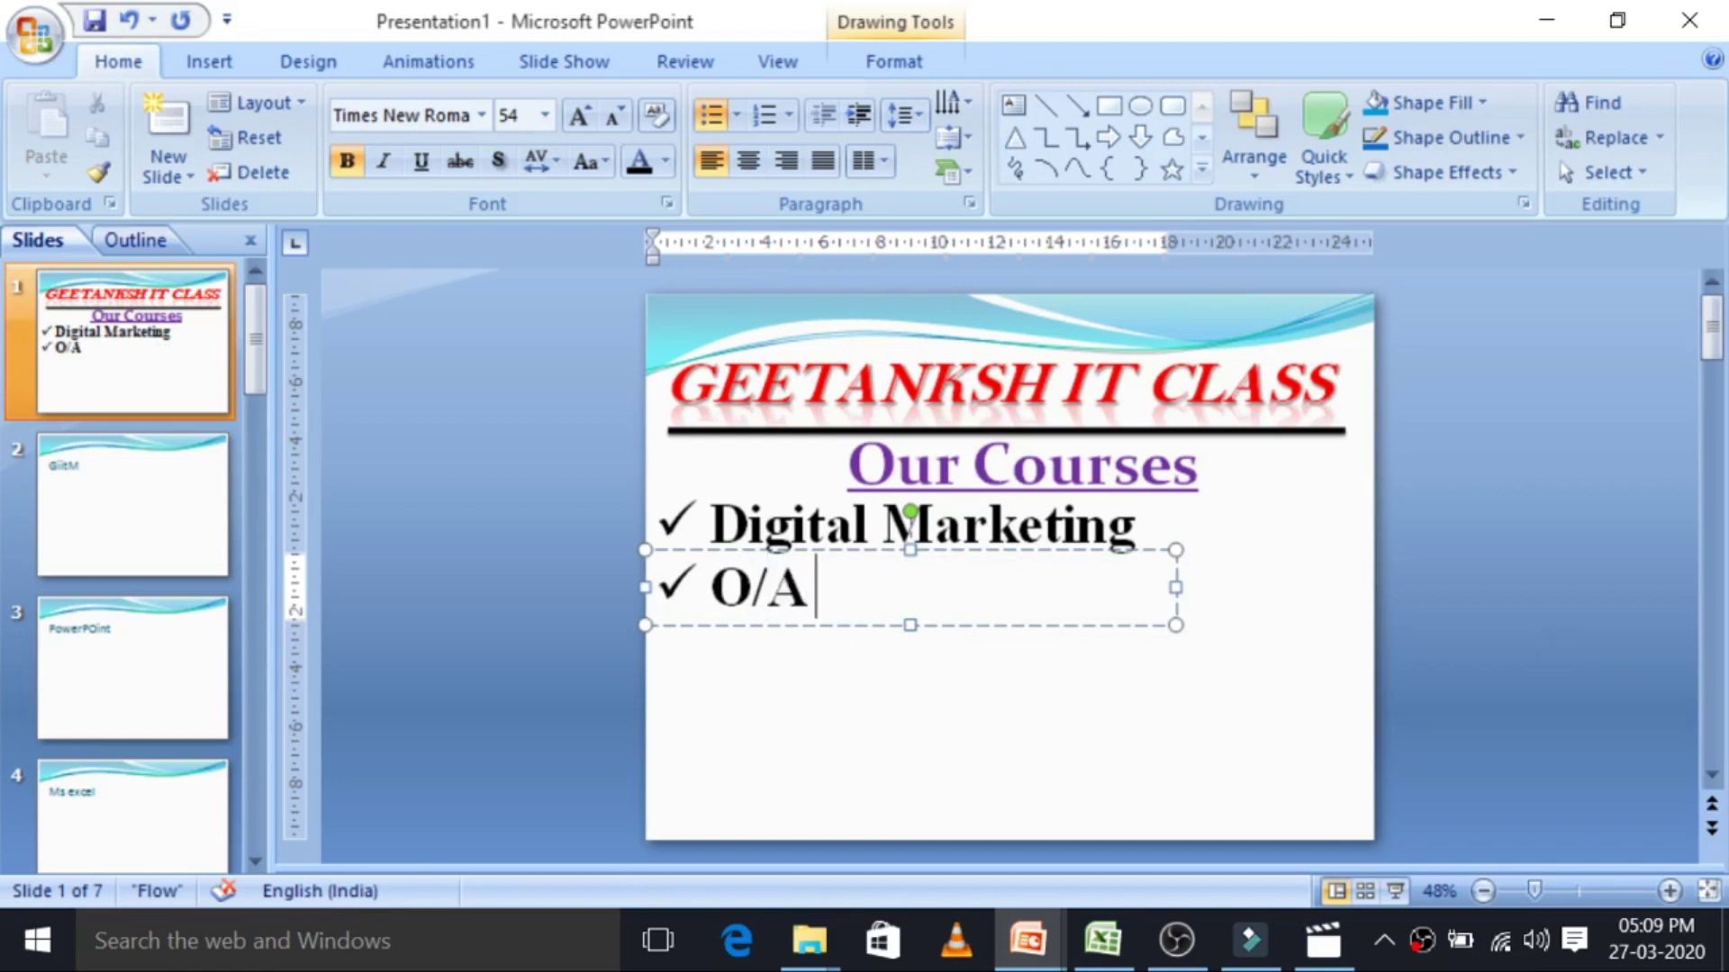
type(" Lae")
key("BackSpace")
key("BackSpace")
type("av")
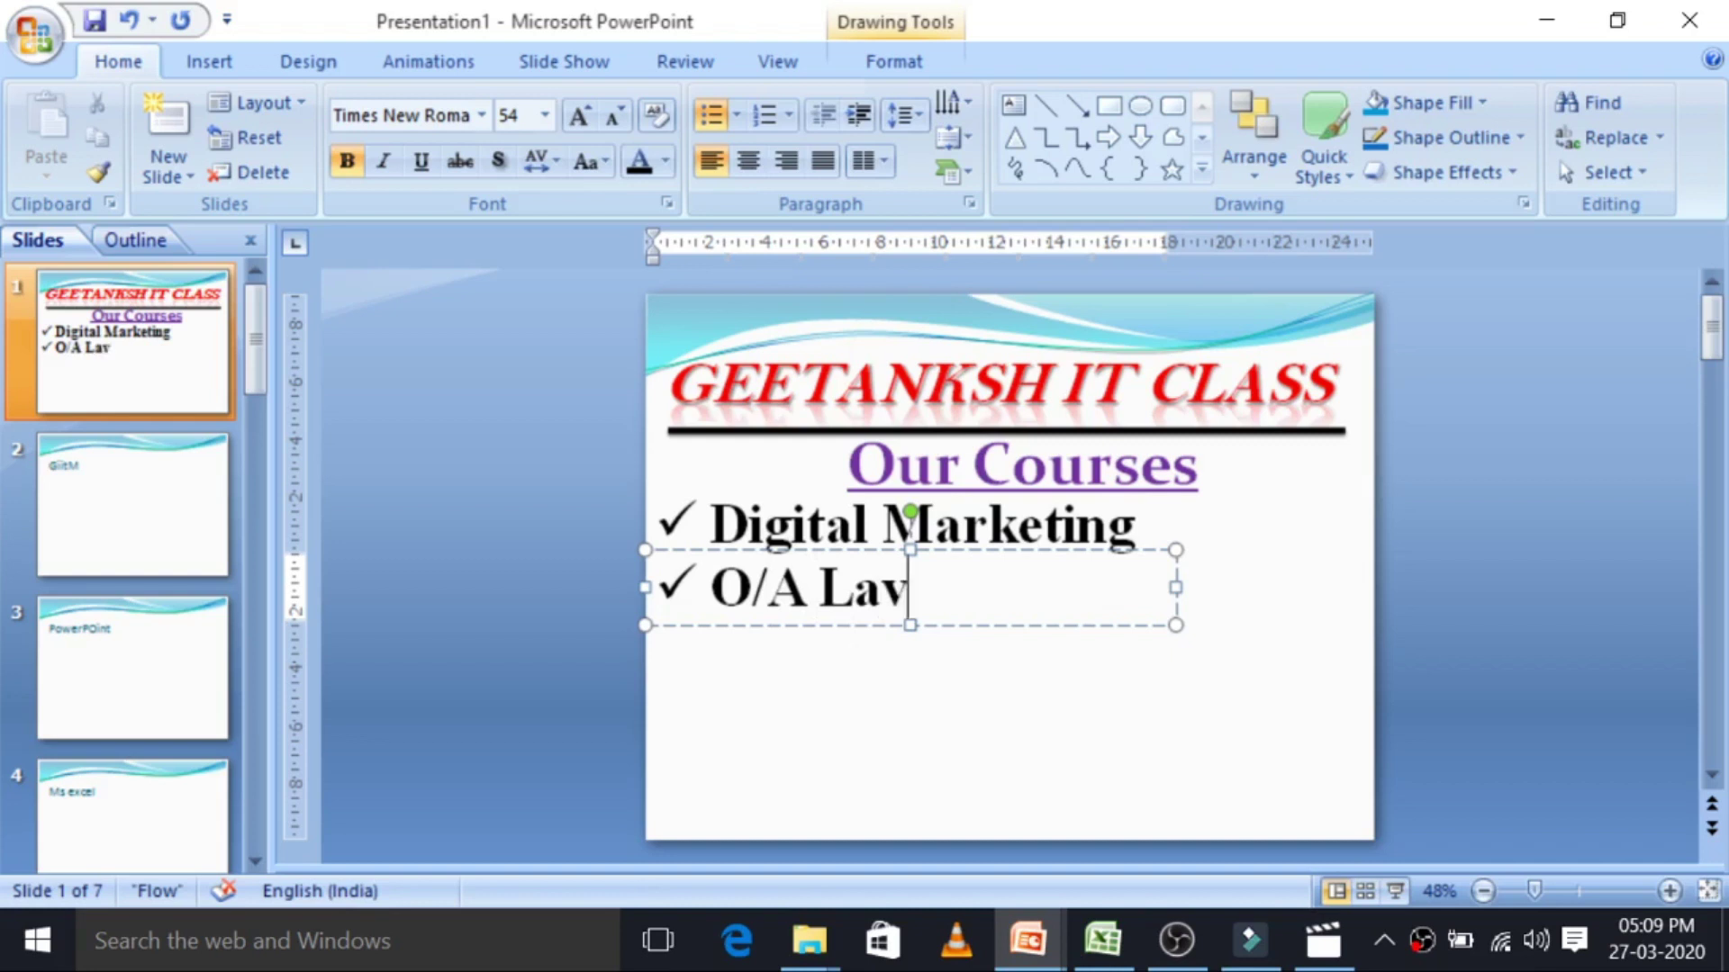
type("le")
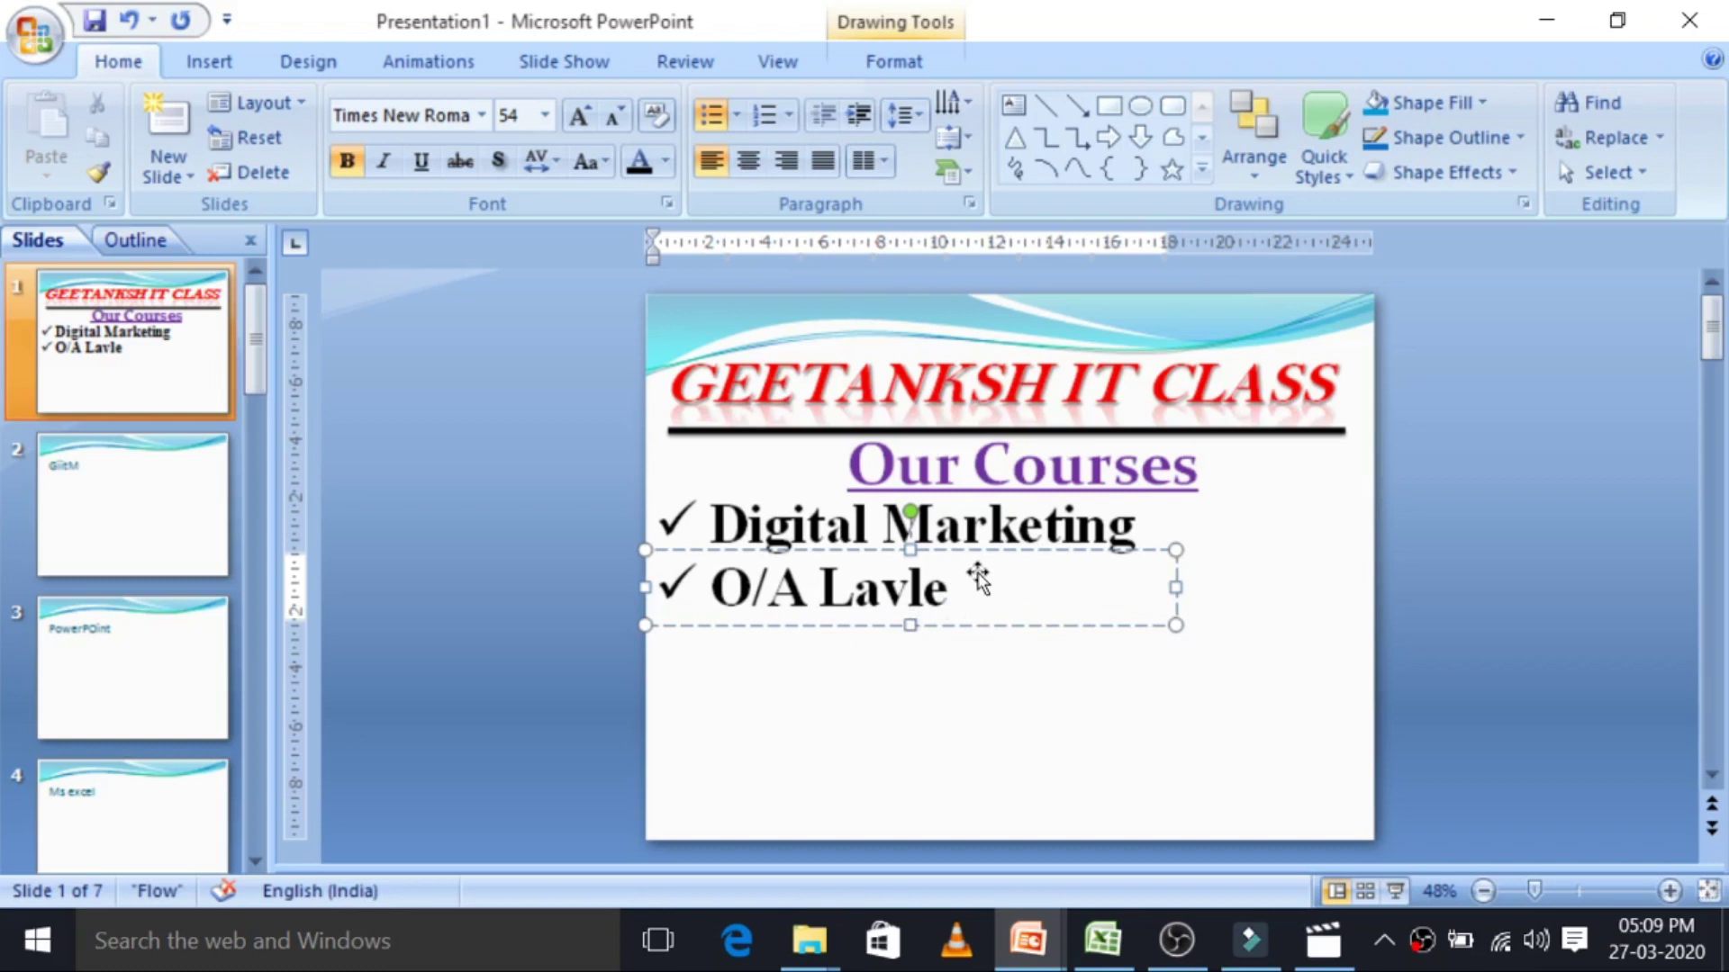
Correct the misspelled 'Lavle' to 'Level' from the spelling suggestions.
left_click(1030, 671)
left_click(1036, 621)
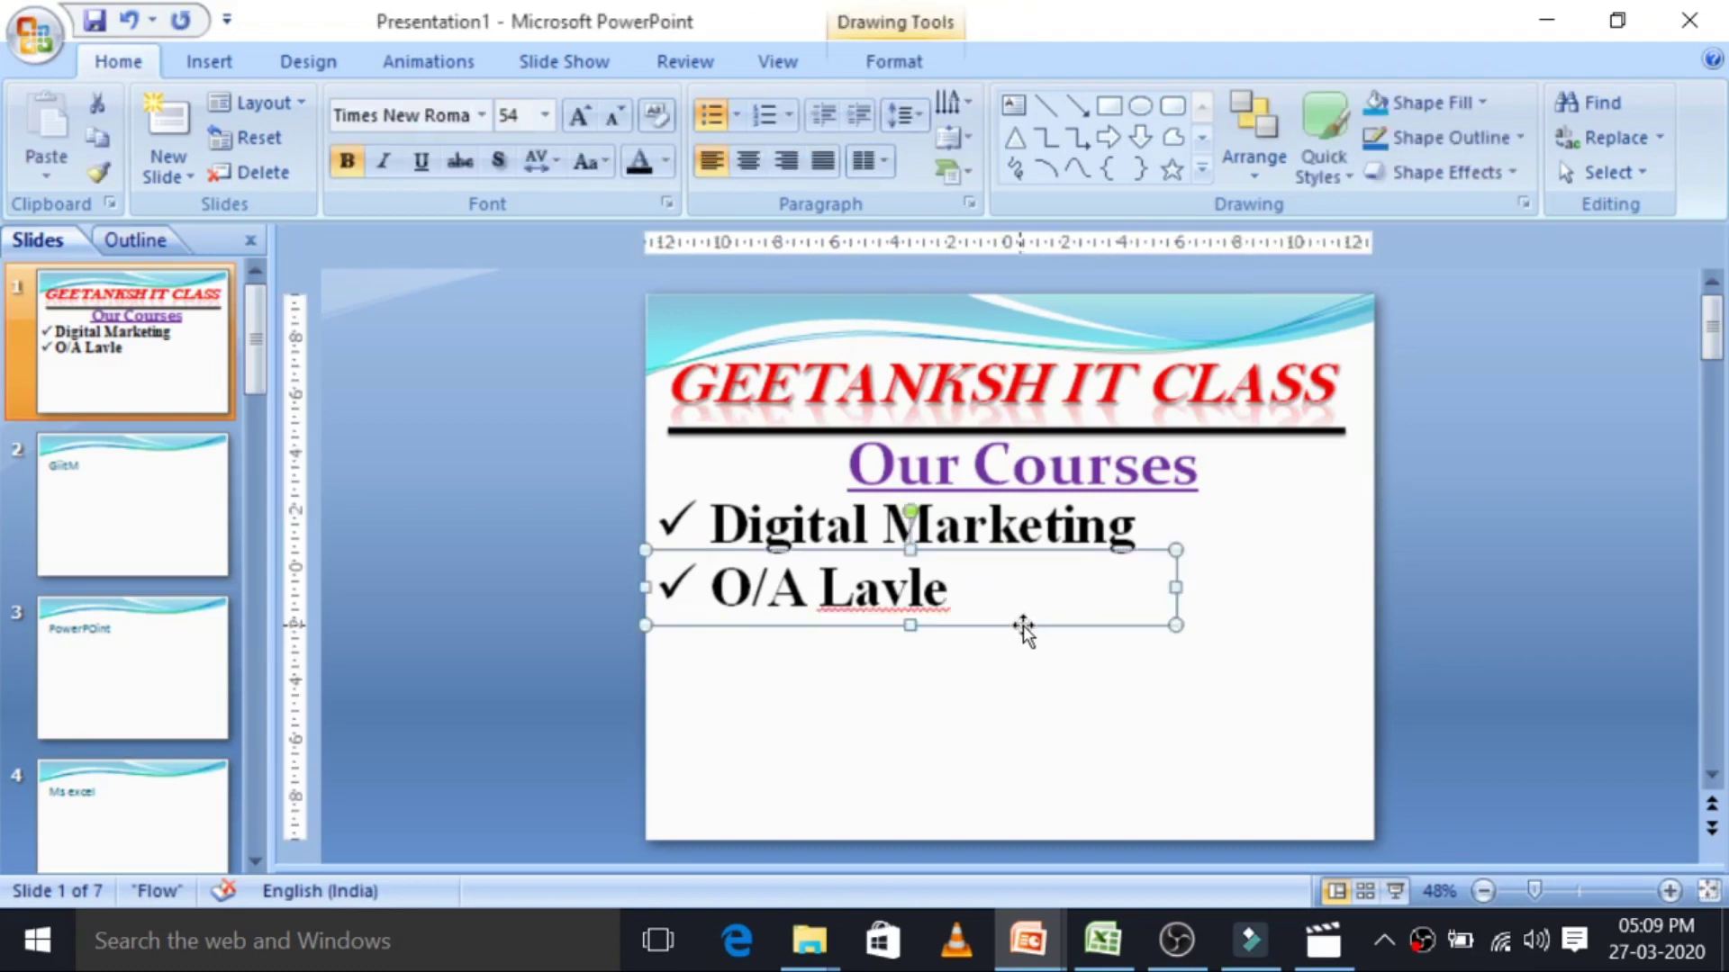
right_click(962, 595)
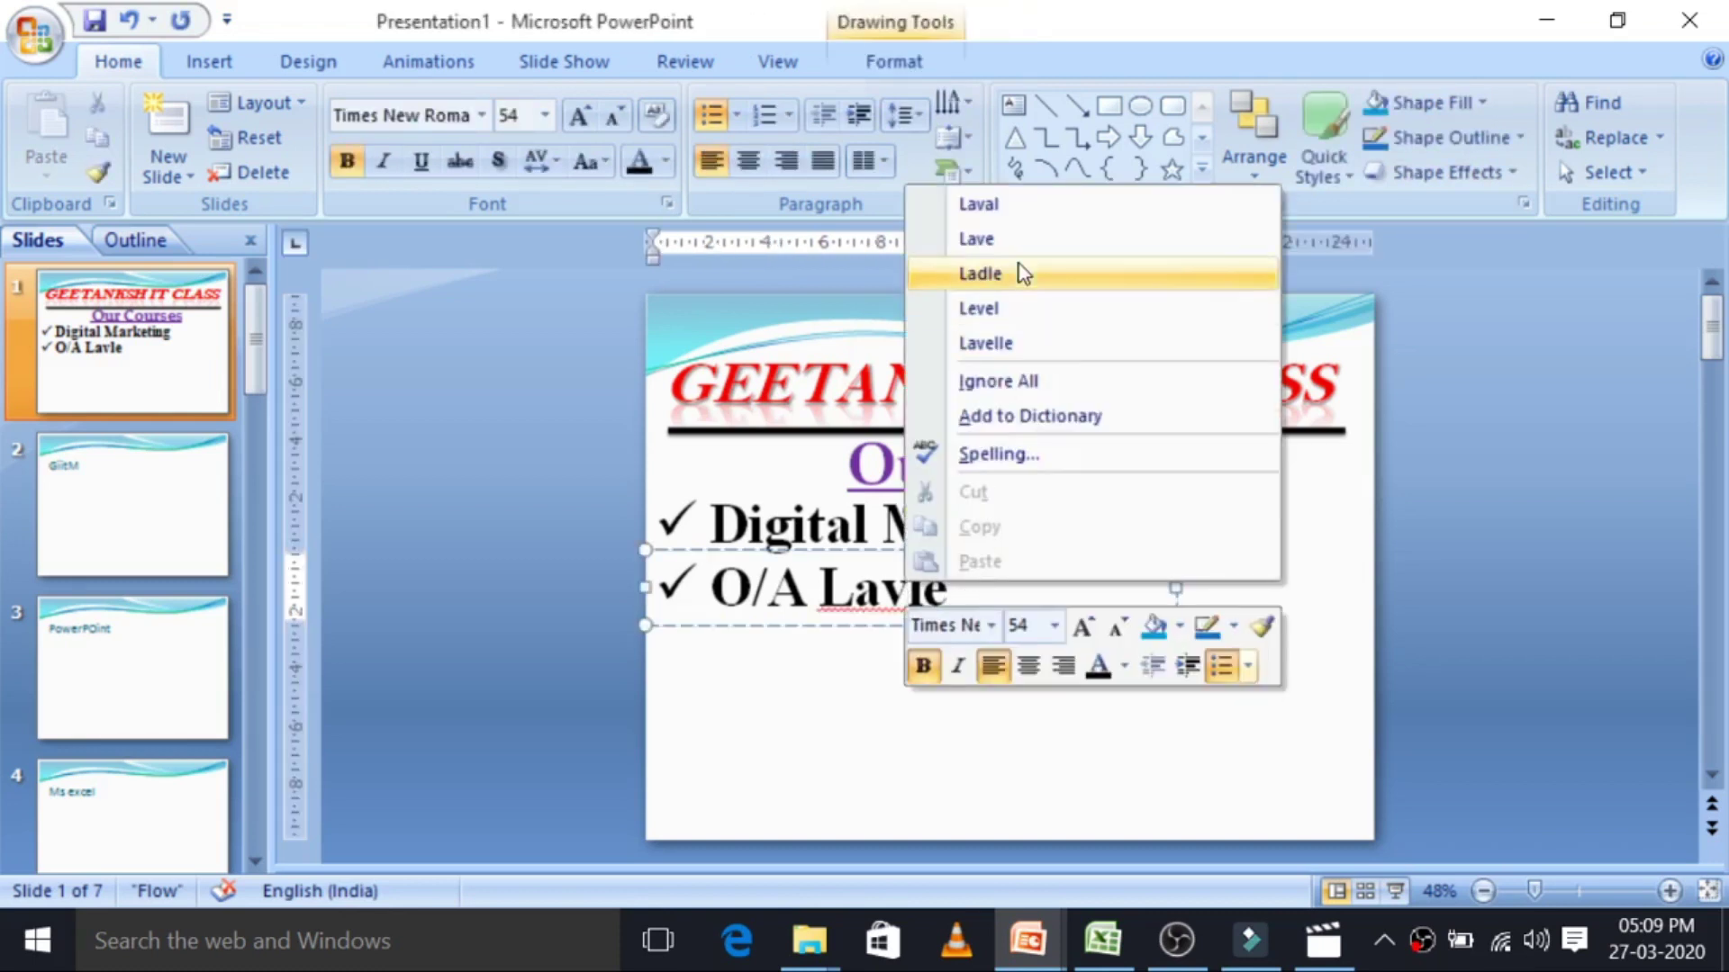
left_click(1044, 201)
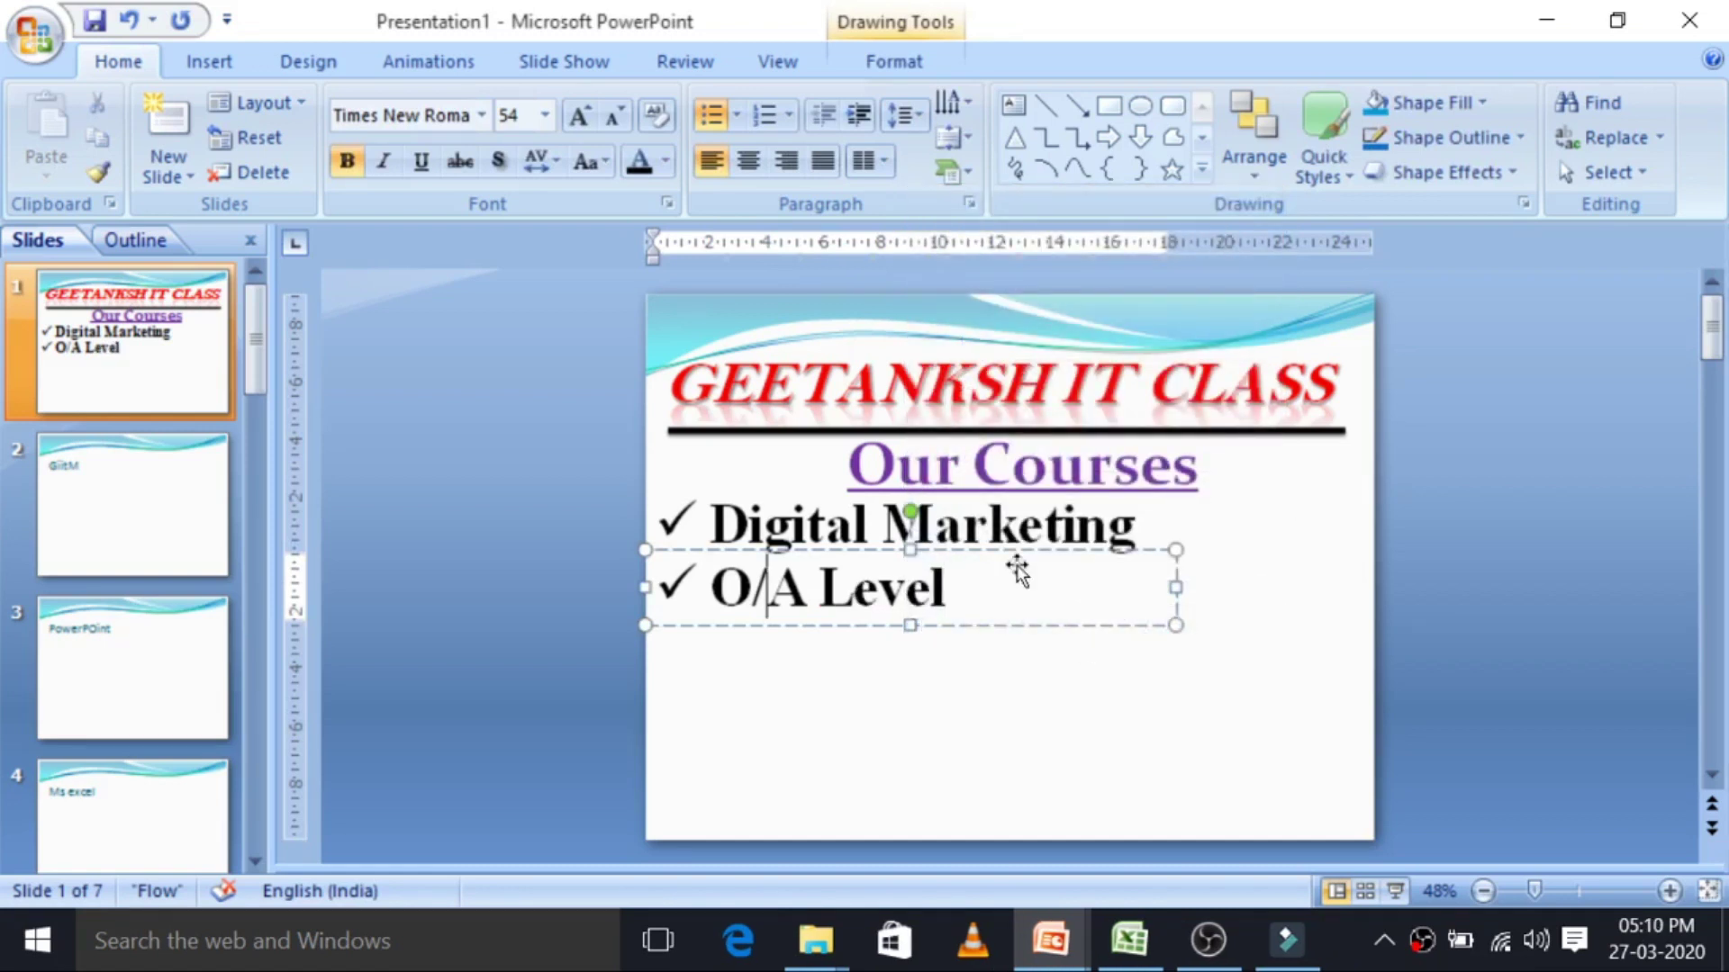
left_click(1035, 622)
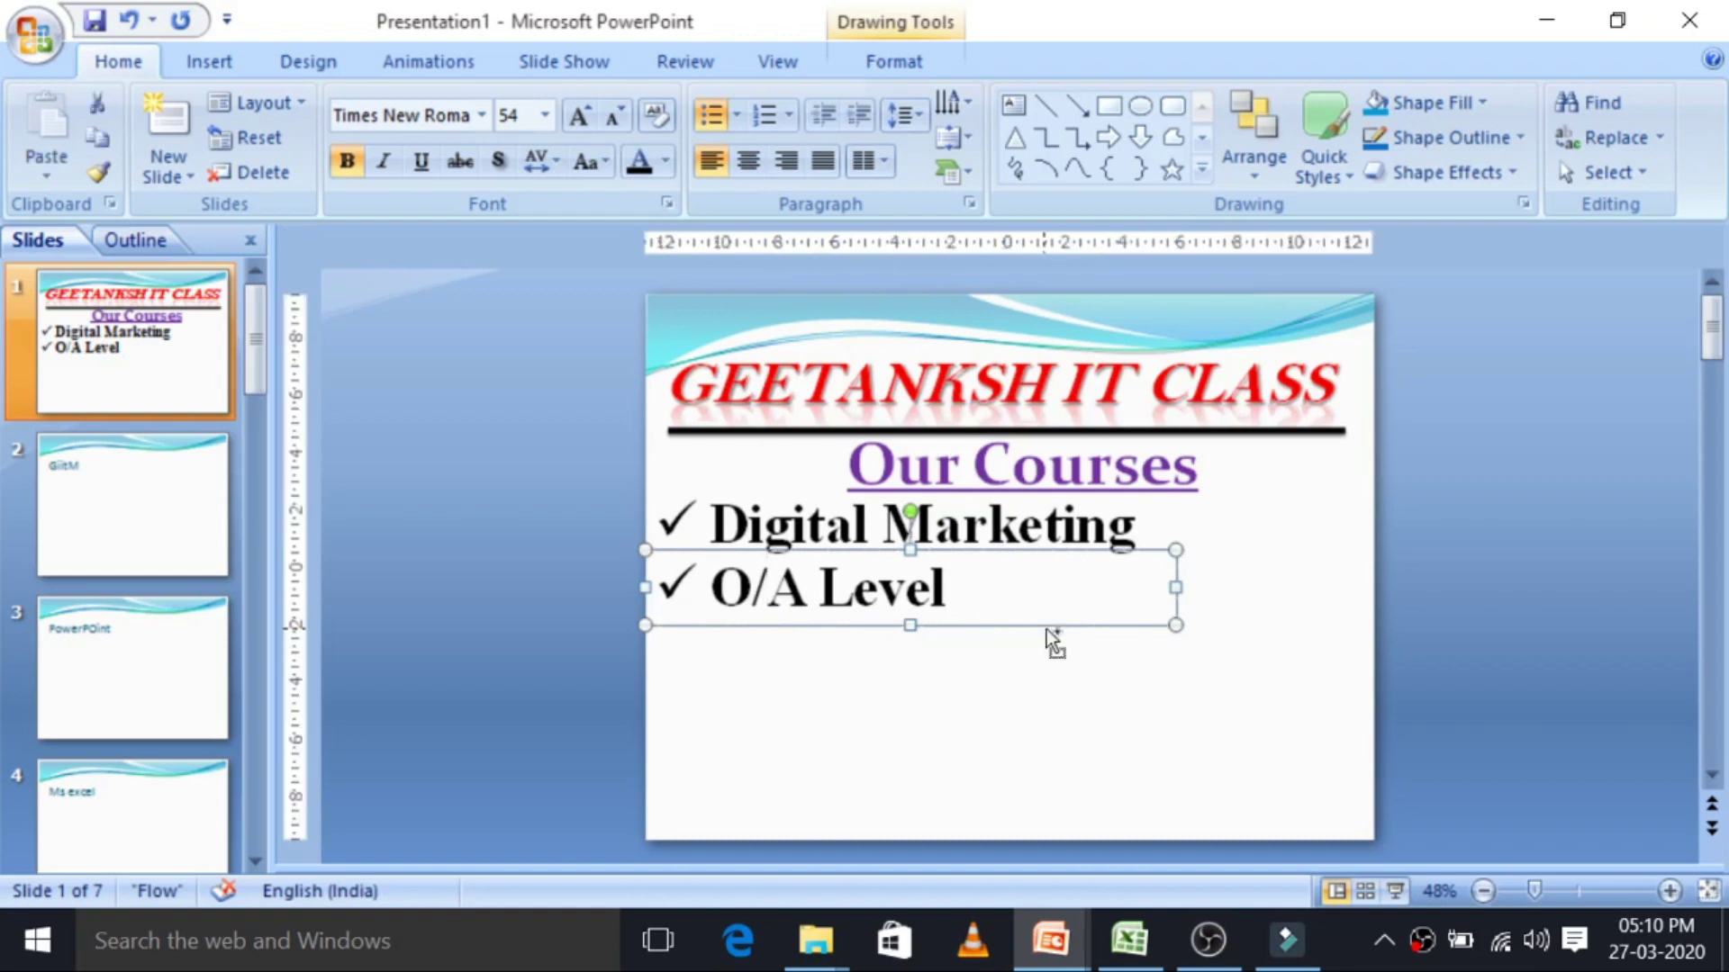
Copy the O/A Level box below it and change the text to 'Photoshop'.
left_click_drag(1038, 596, 1049, 631)
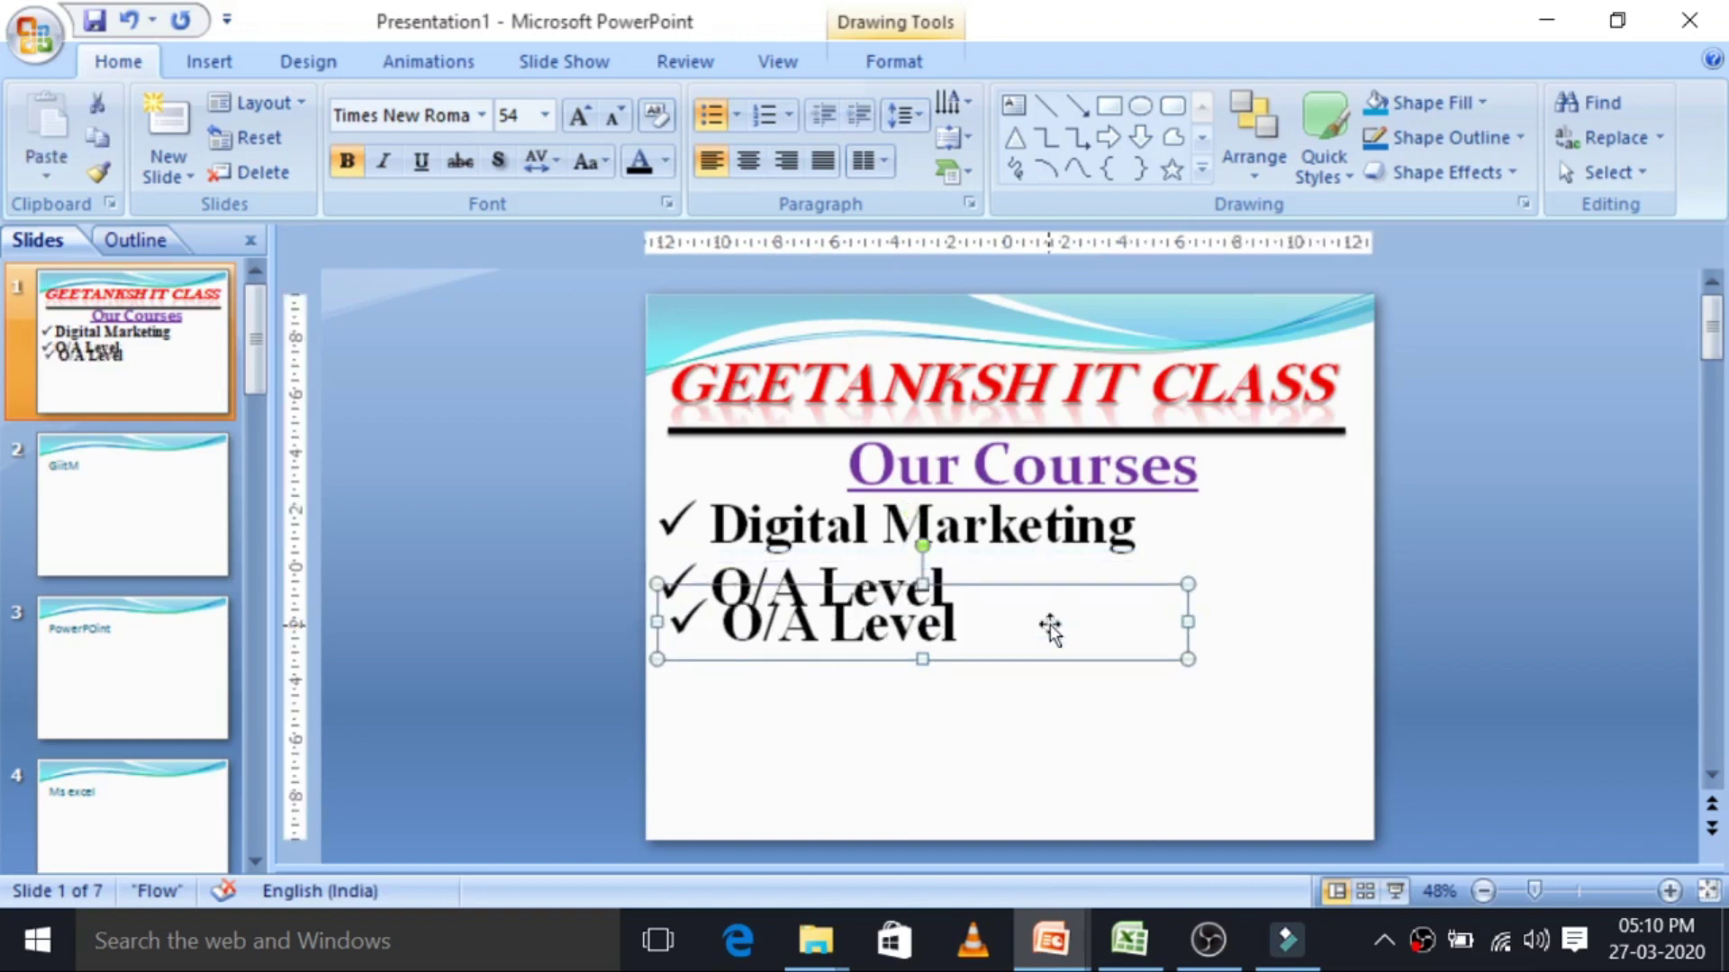
key("Down")
key("Down")
key("Down")
key("Left")
key("Left")
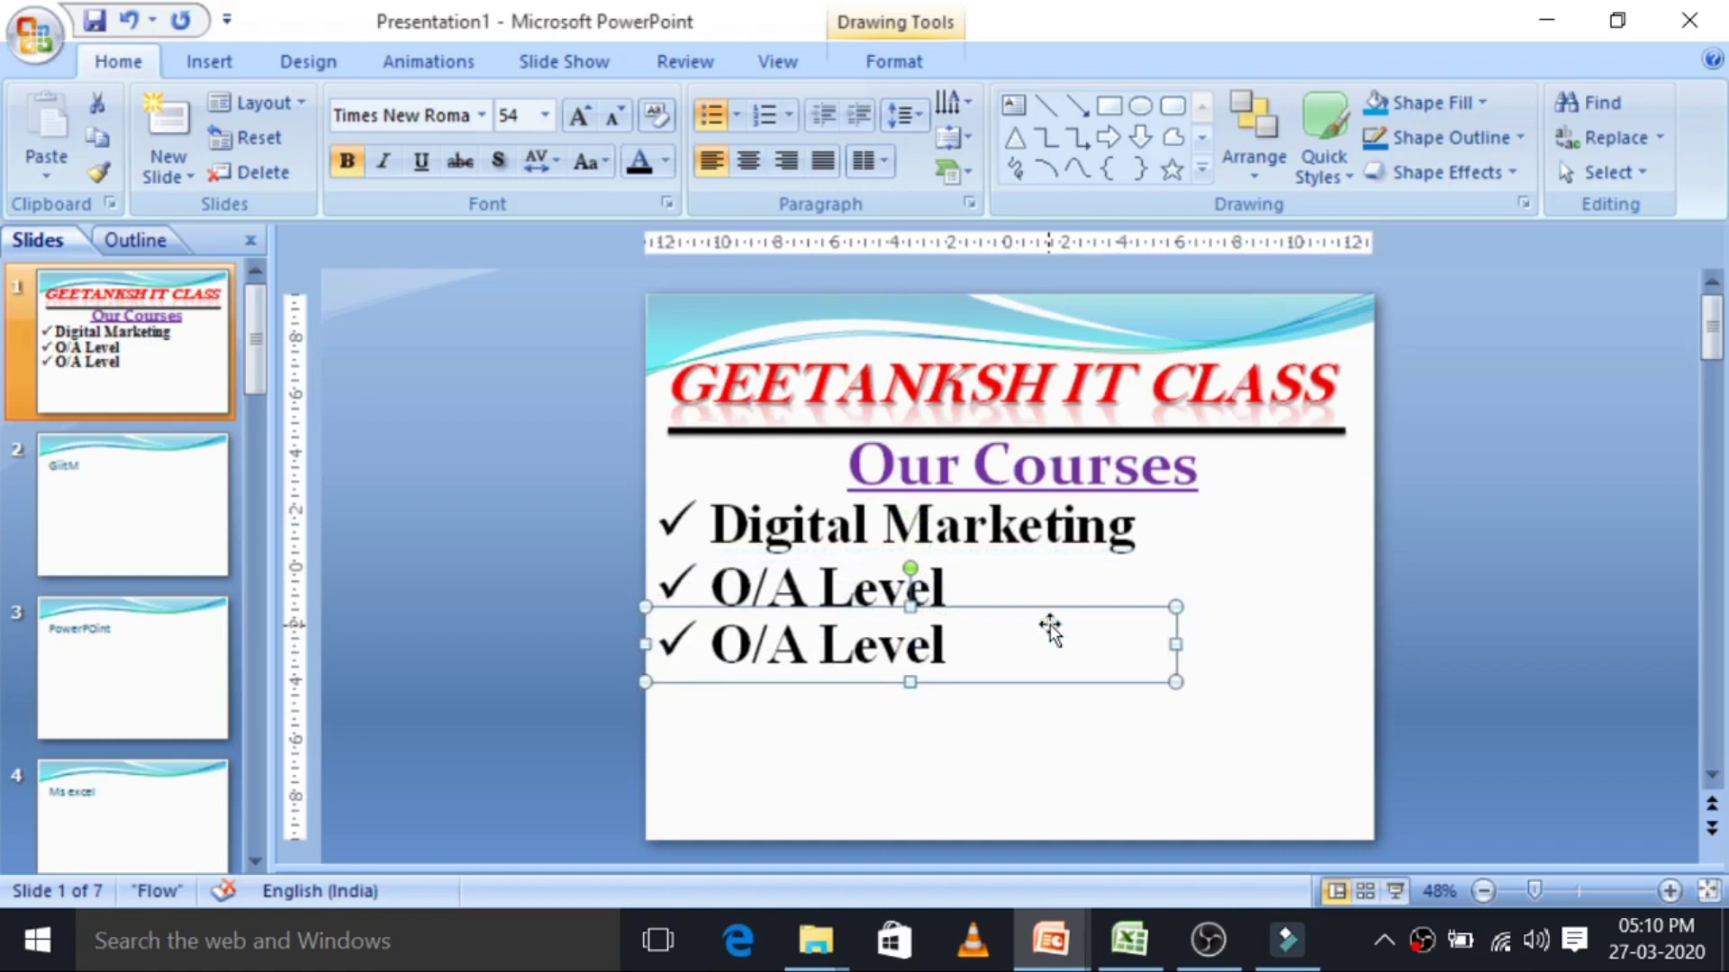
key("Down")
left_click(974, 654)
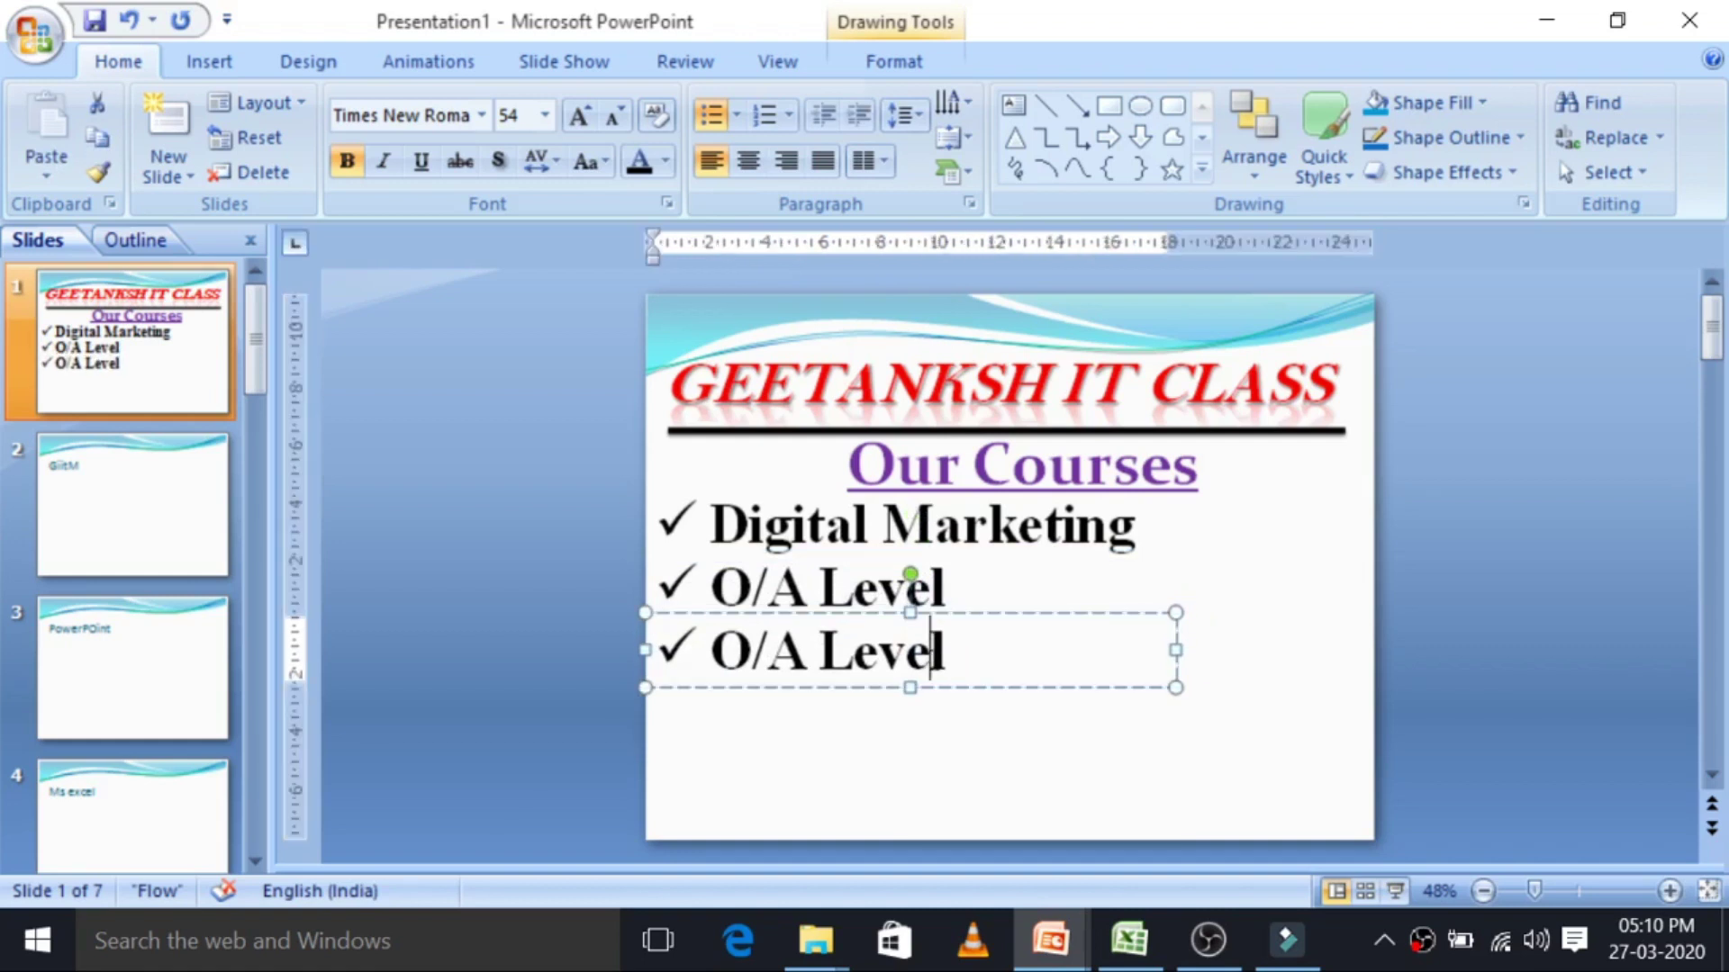
triple_click(937, 671)
type("L")
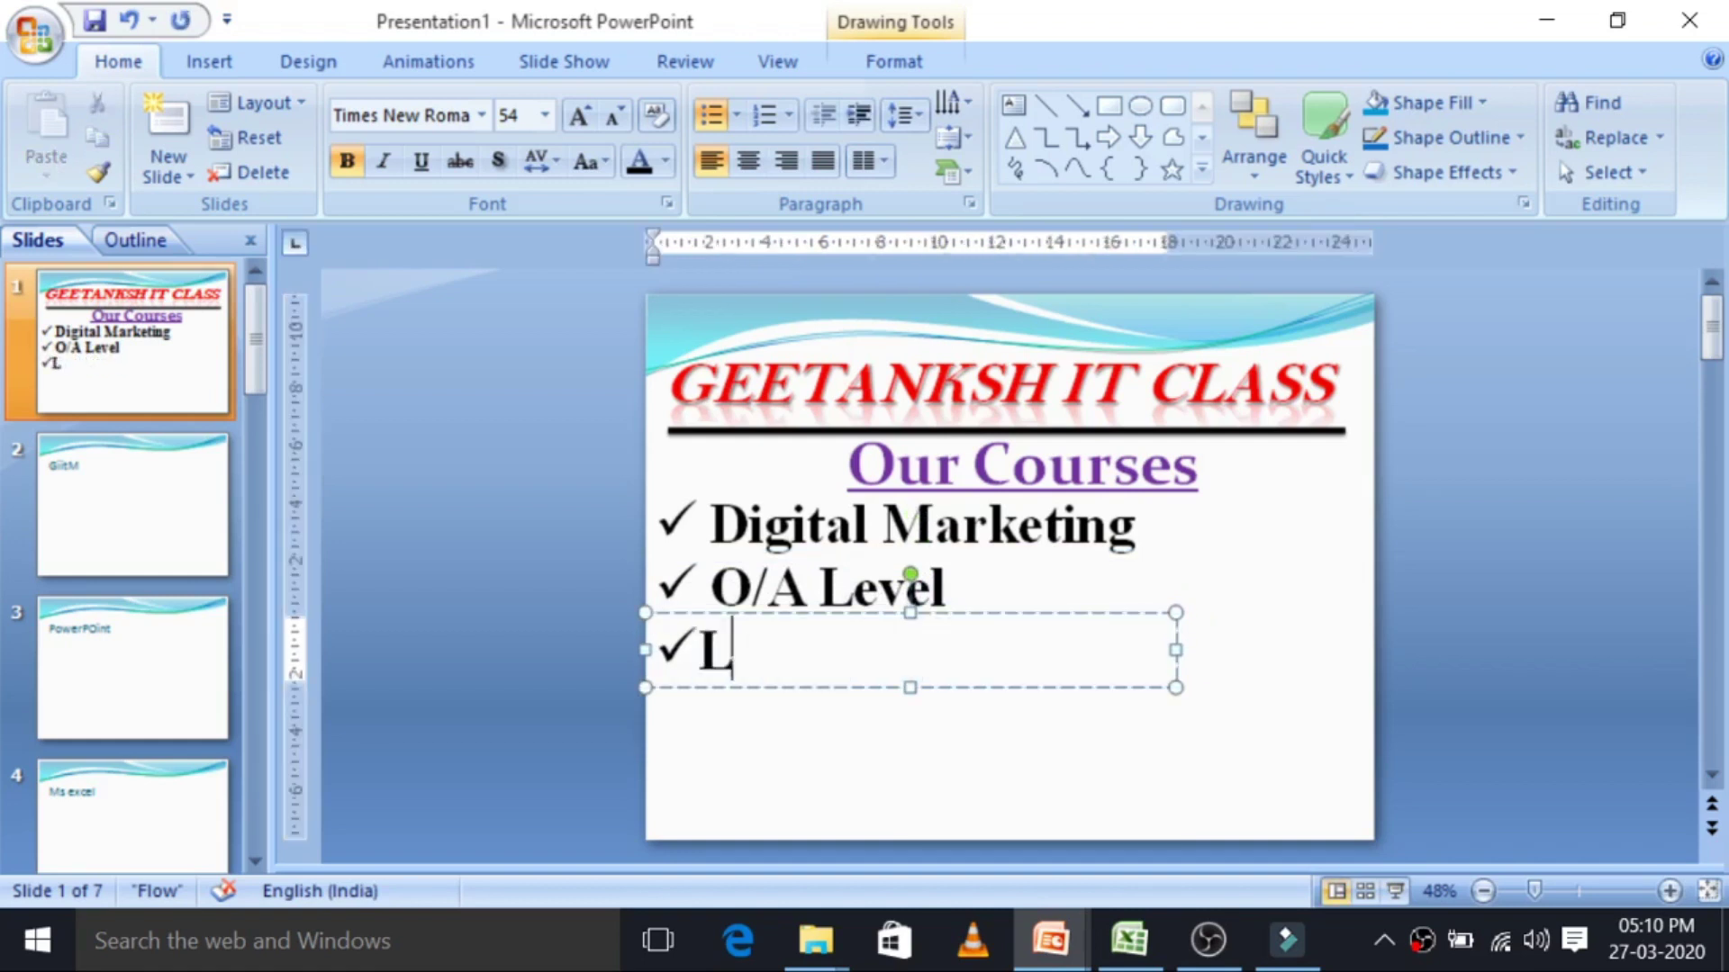
key("BackSpace")
type("P")
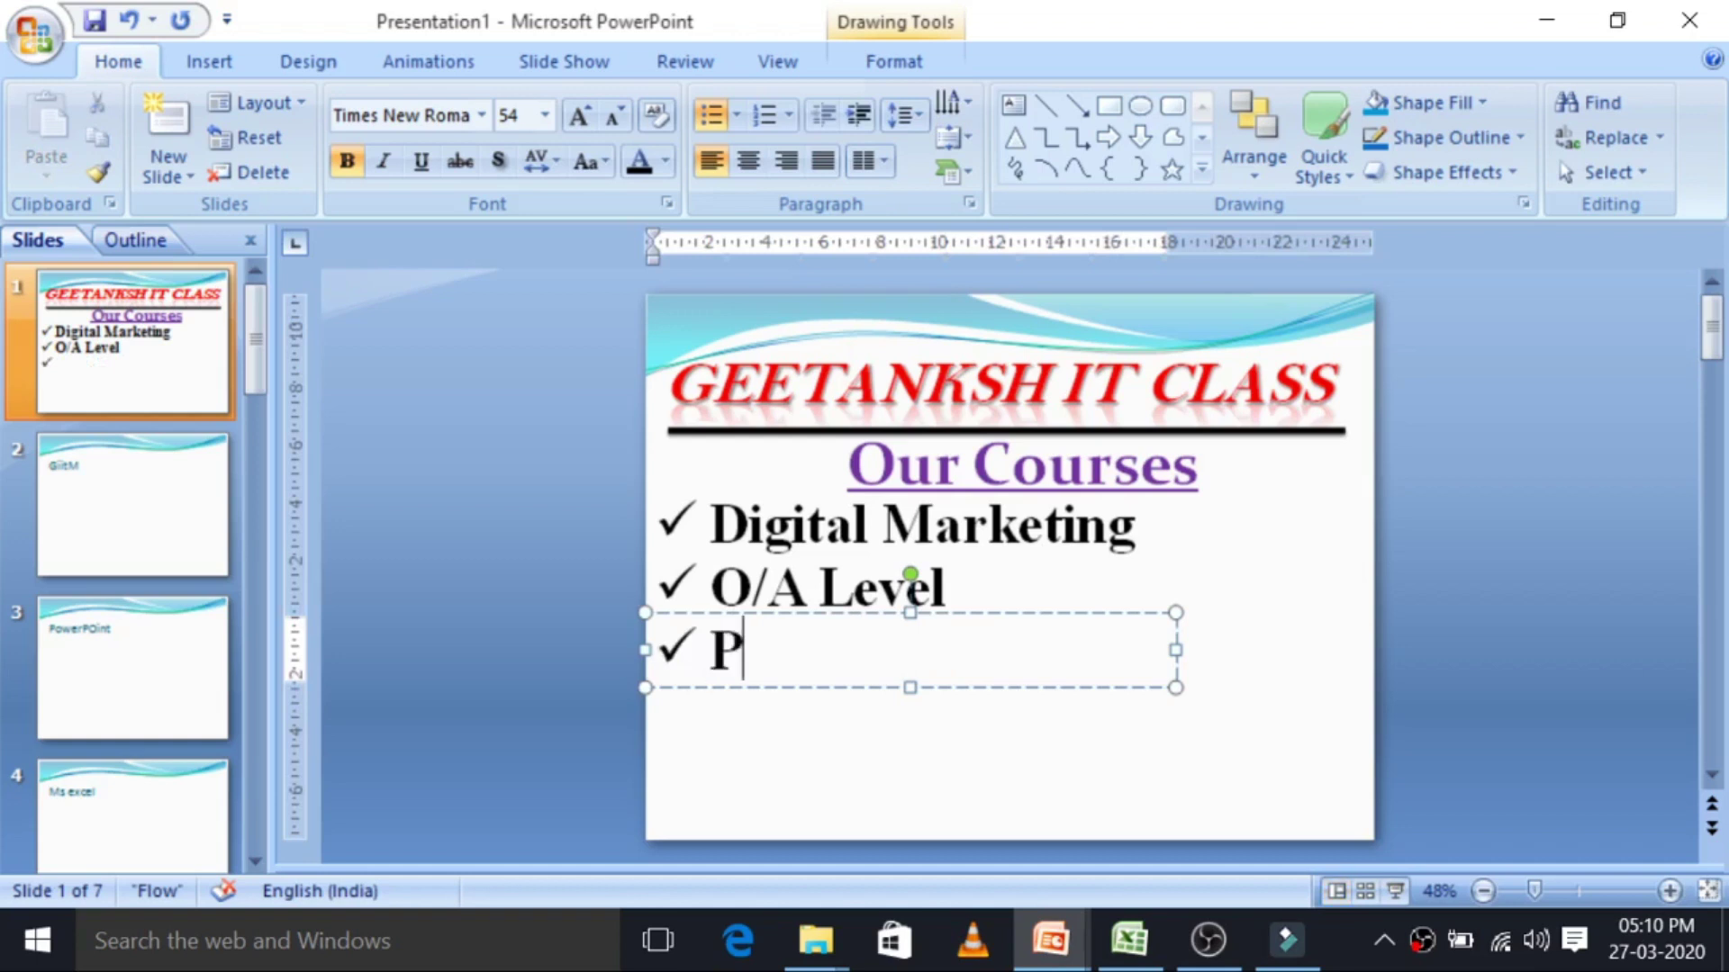
type("hoto")
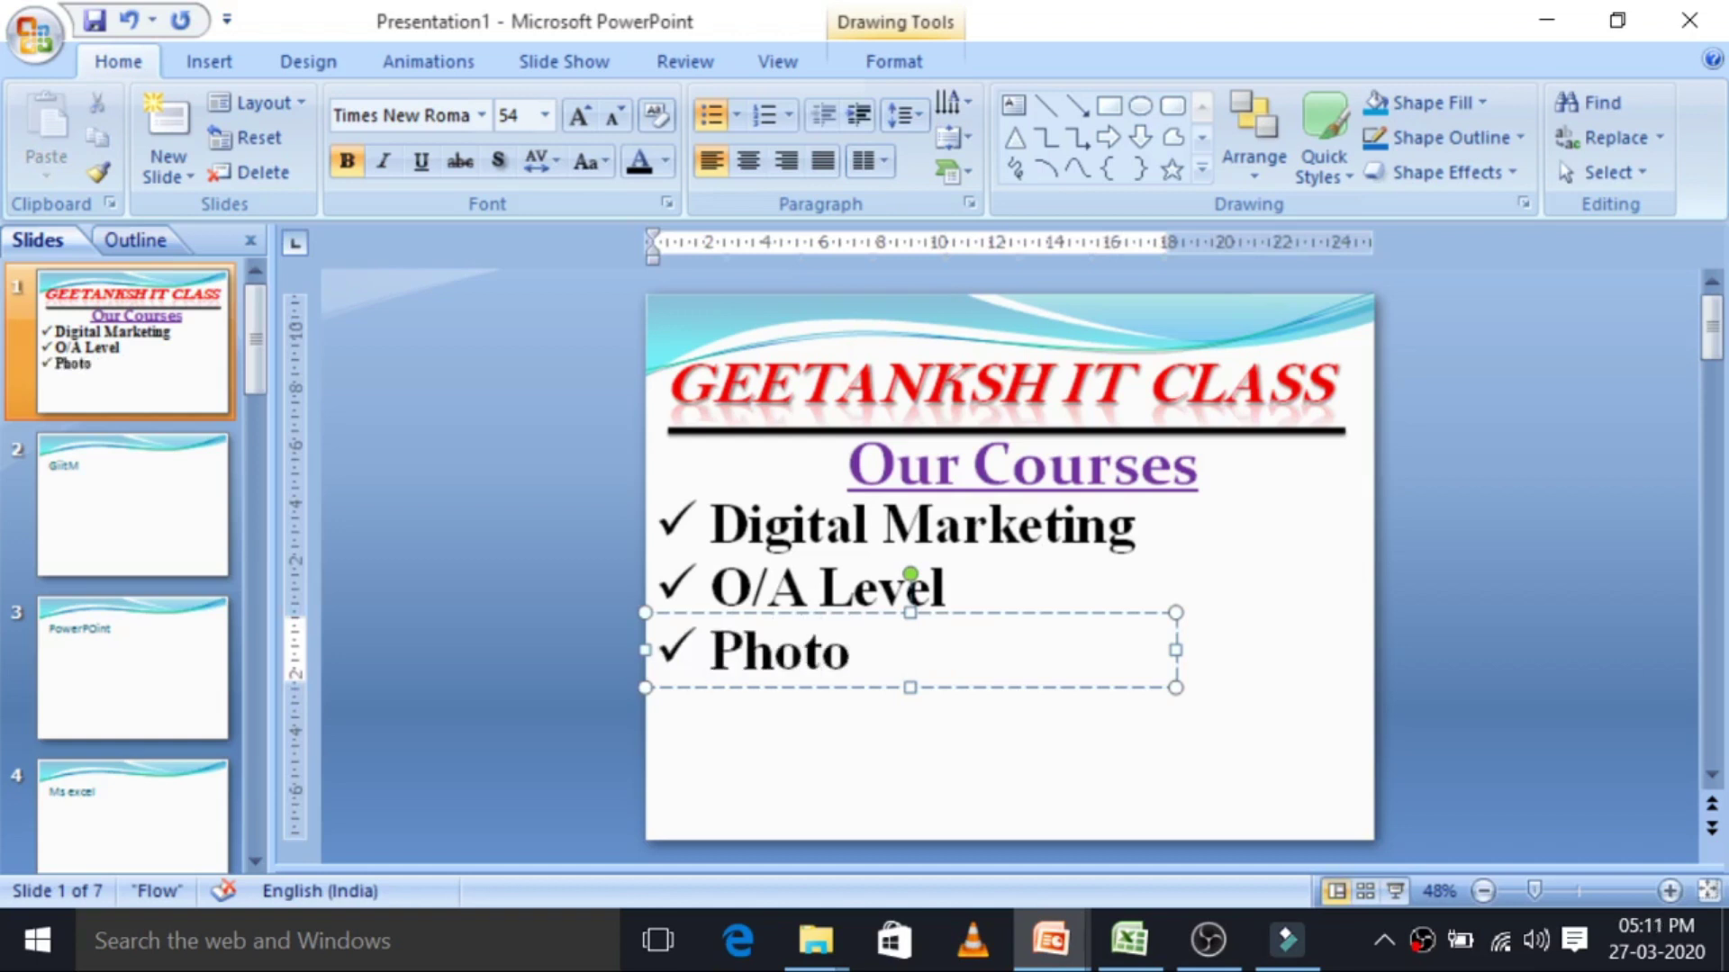
type("shop")
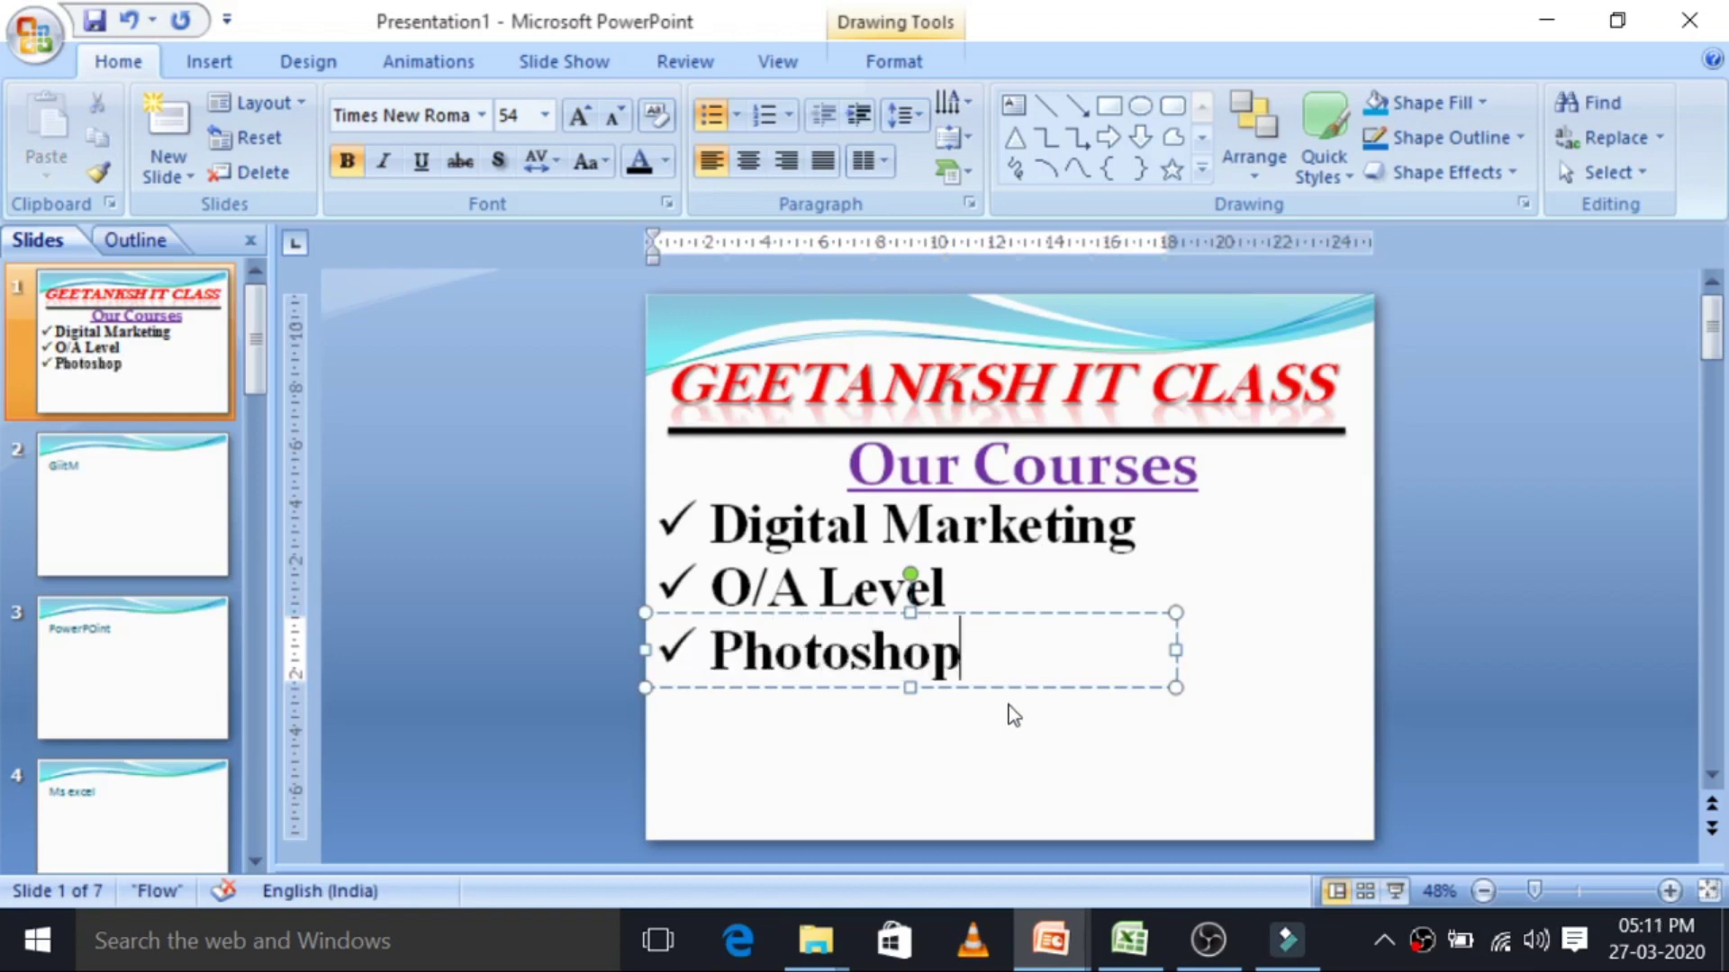
Copy the Photoshop box below it and change the text to 'BCC & CCC'.
left_click(1026, 686)
left_click_drag(1028, 685, 1016, 750, "ctrl")
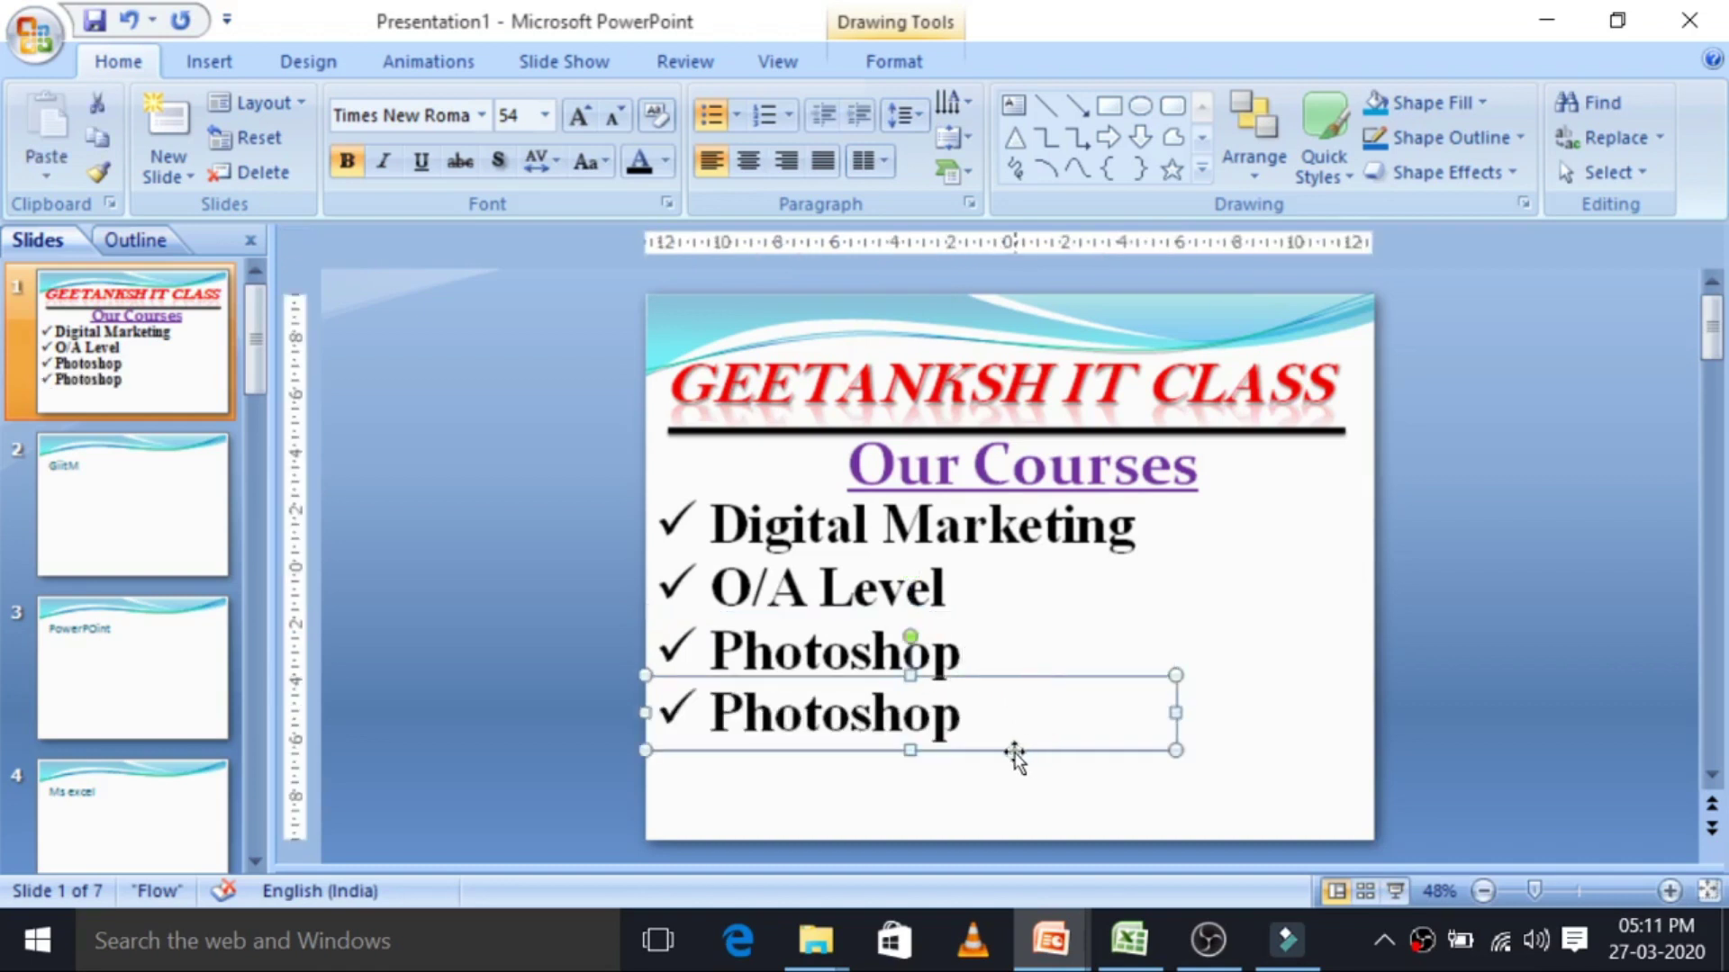
left_click(932, 715)
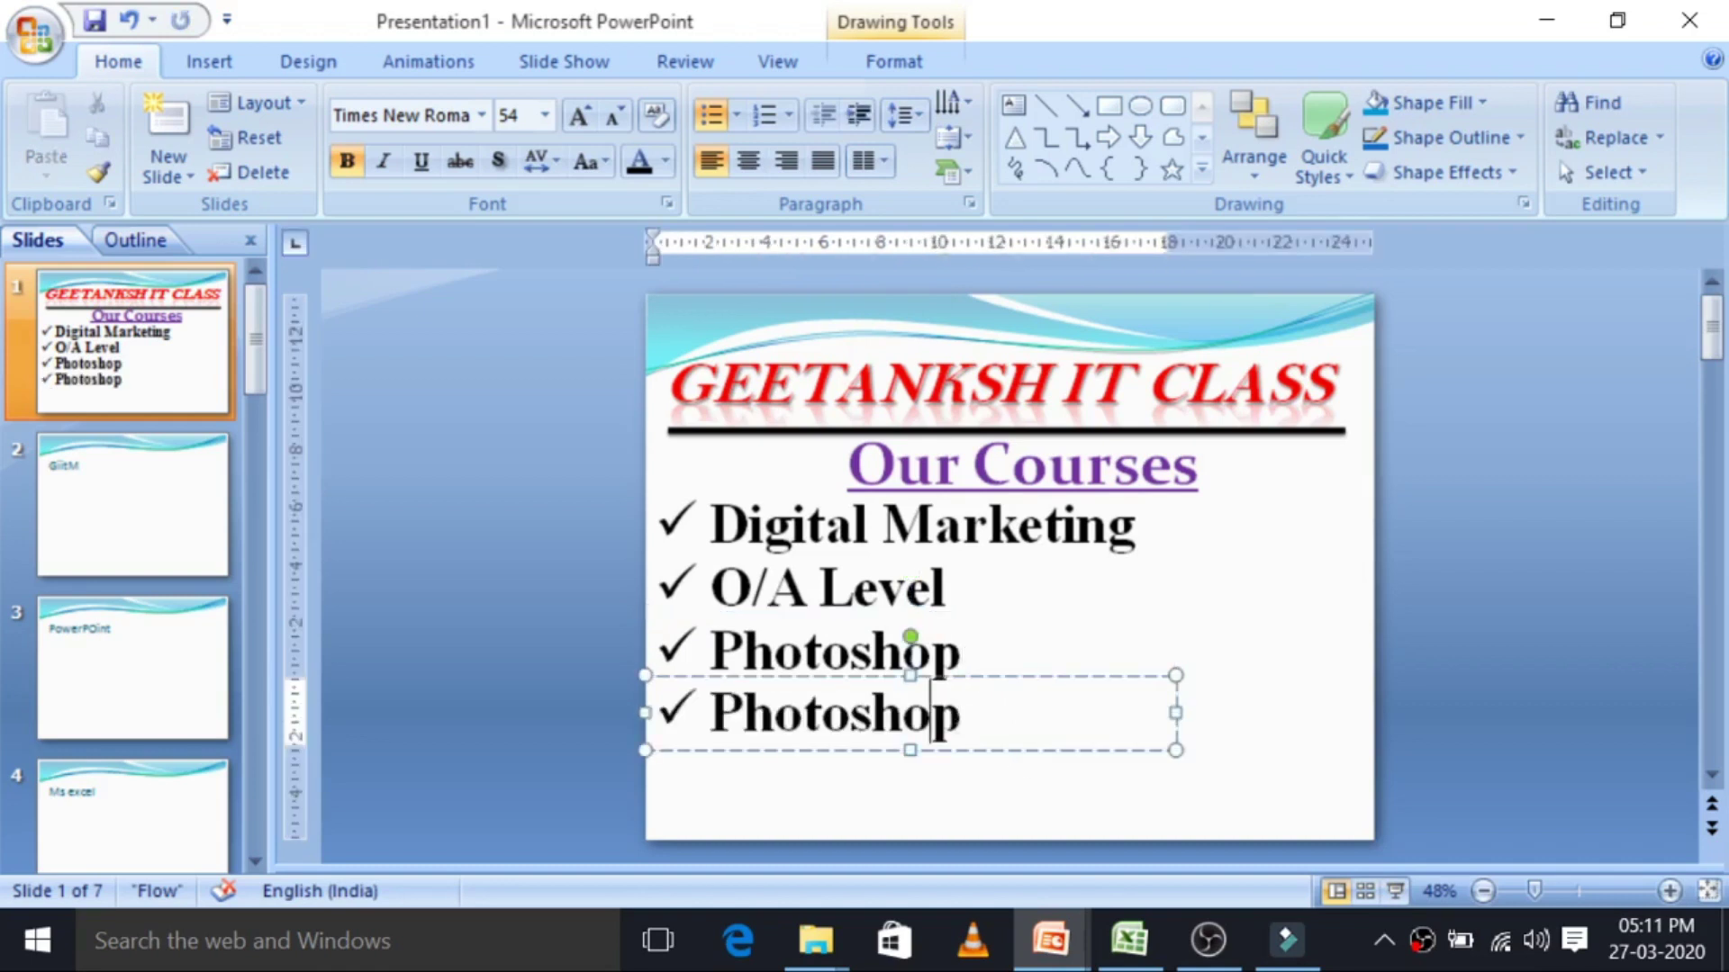
key("BackSpace")
key("BackSpace")
key("BackSpace")
key("BackSpace")
key("BackSpace")
key("BackSpace")
key("BackSpace")
key("BackSpace")
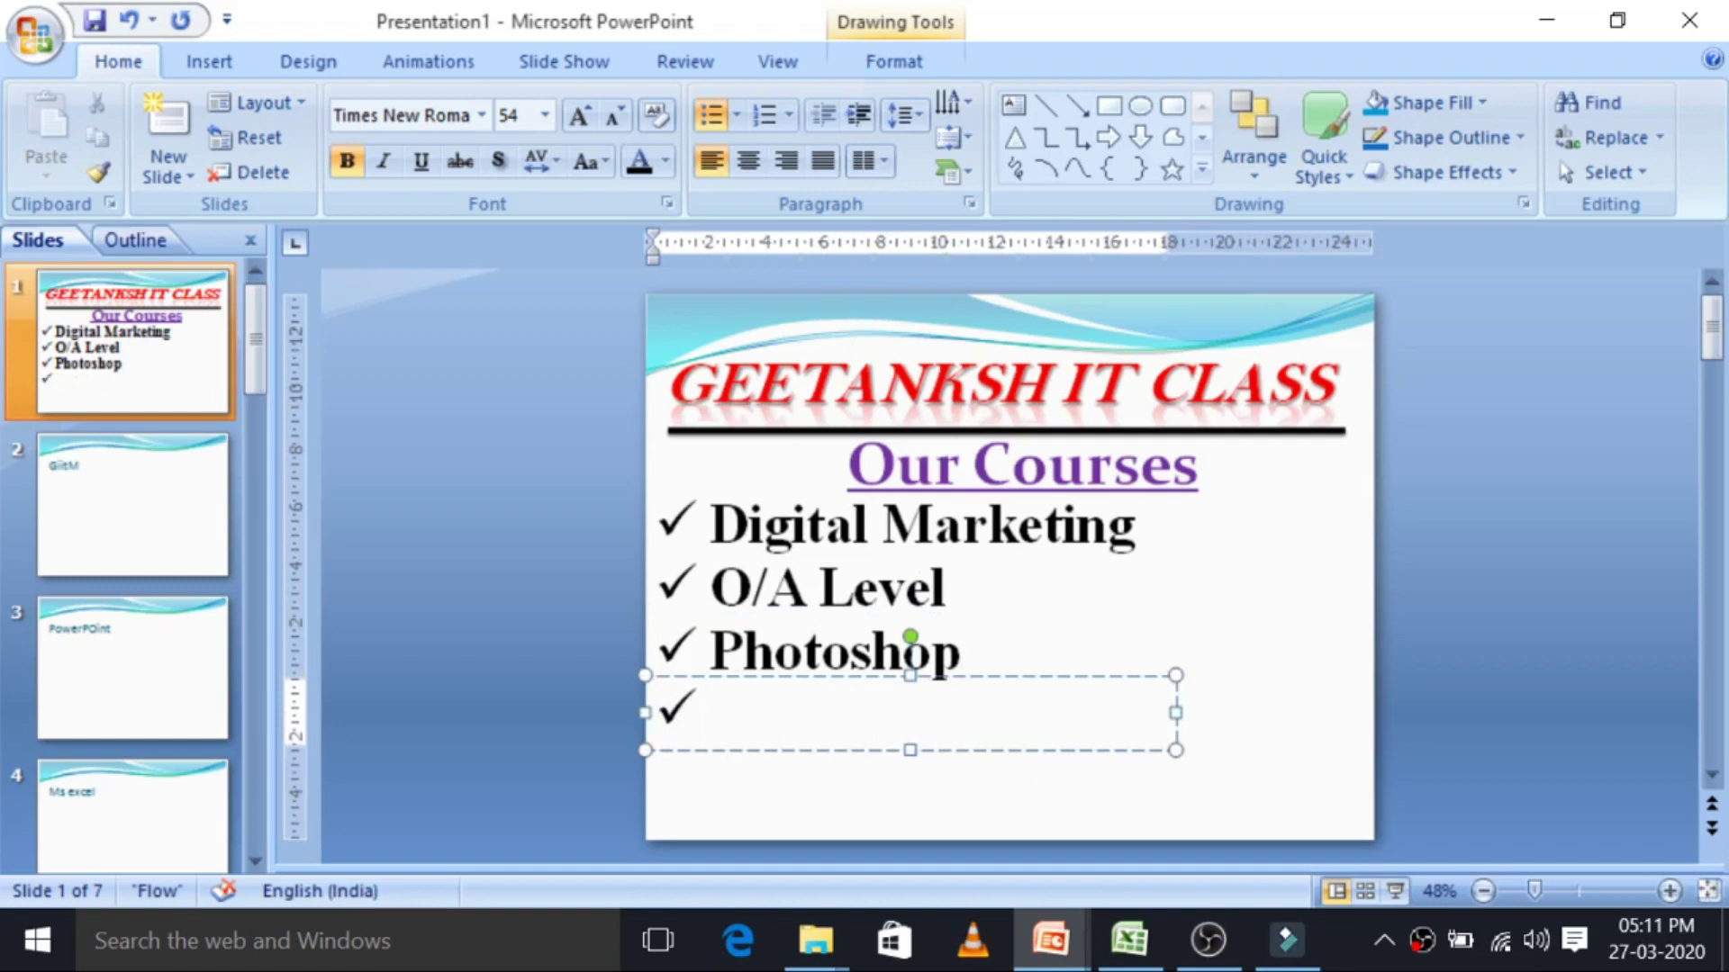
type("CC")
key("BackSpace")
key("BackSpace")
type("BCC")
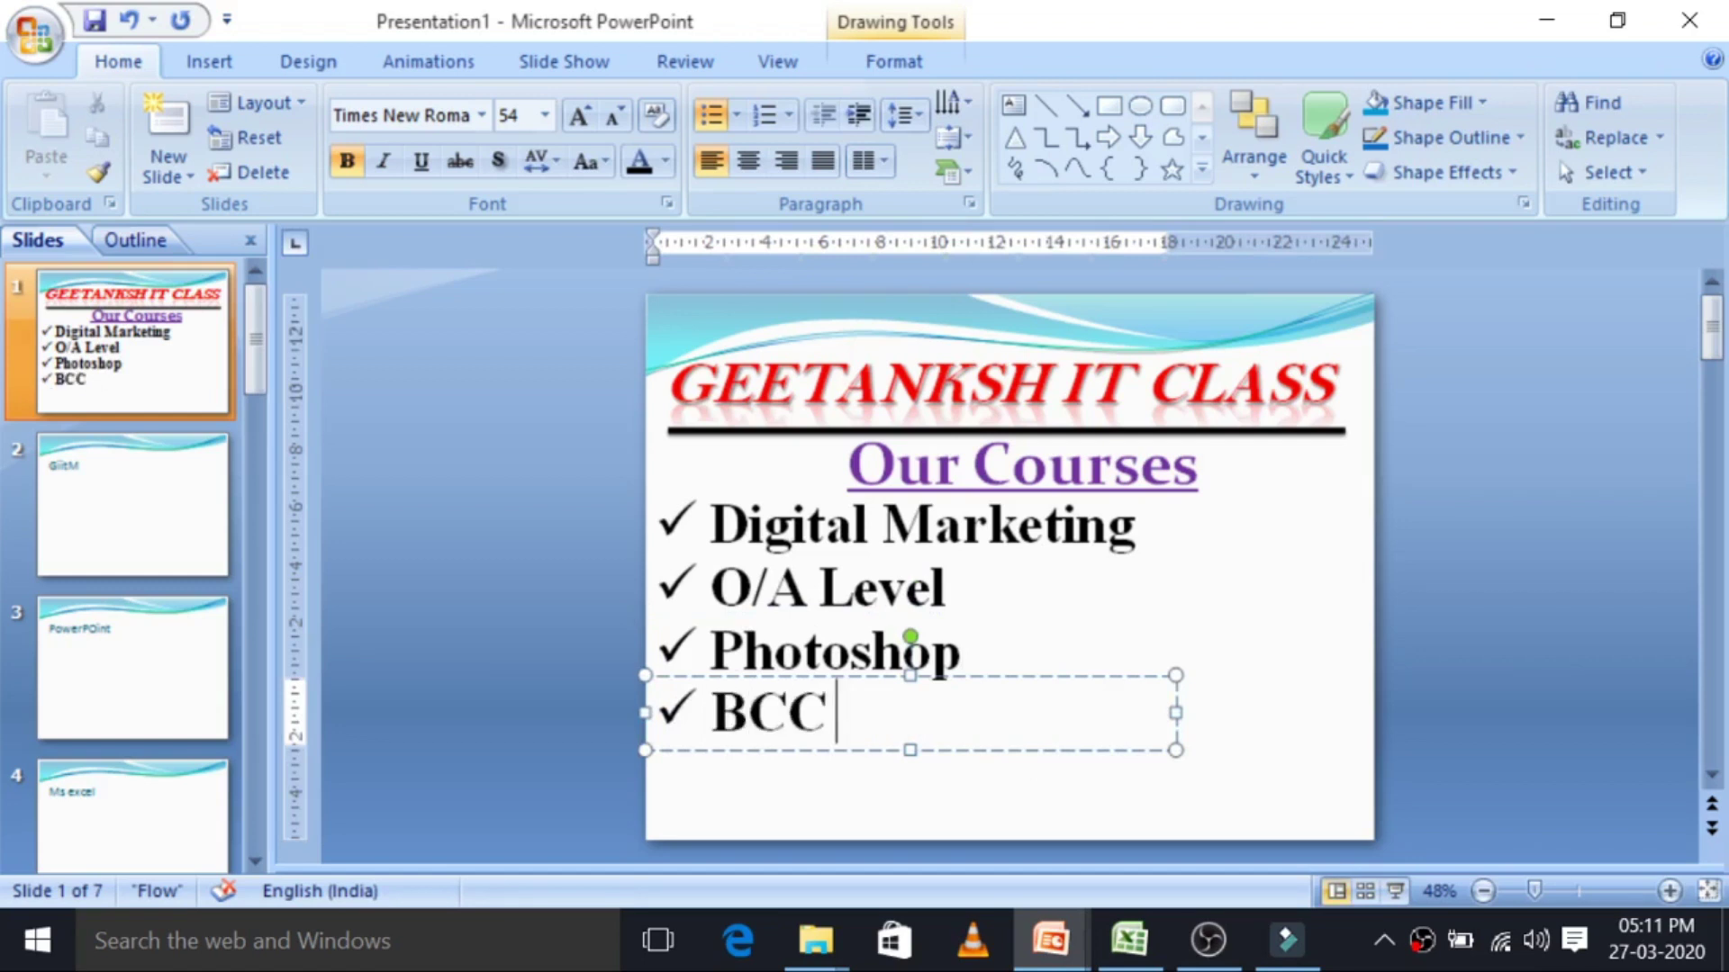
type(" & ")
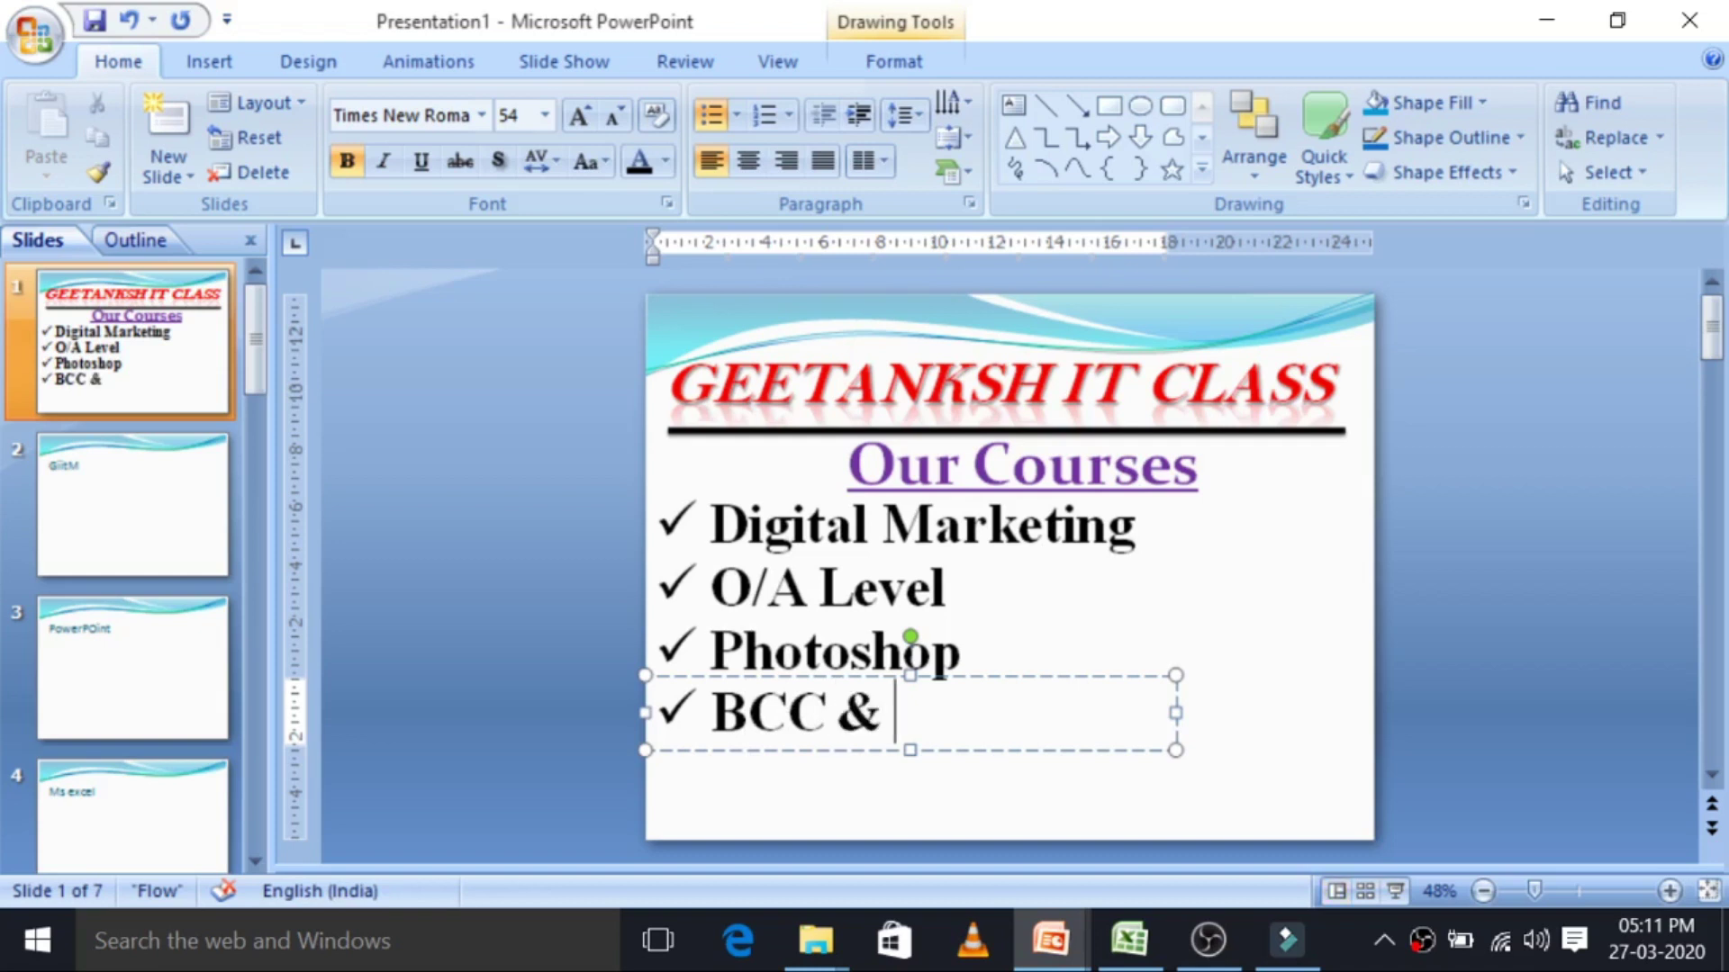
type("CCC")
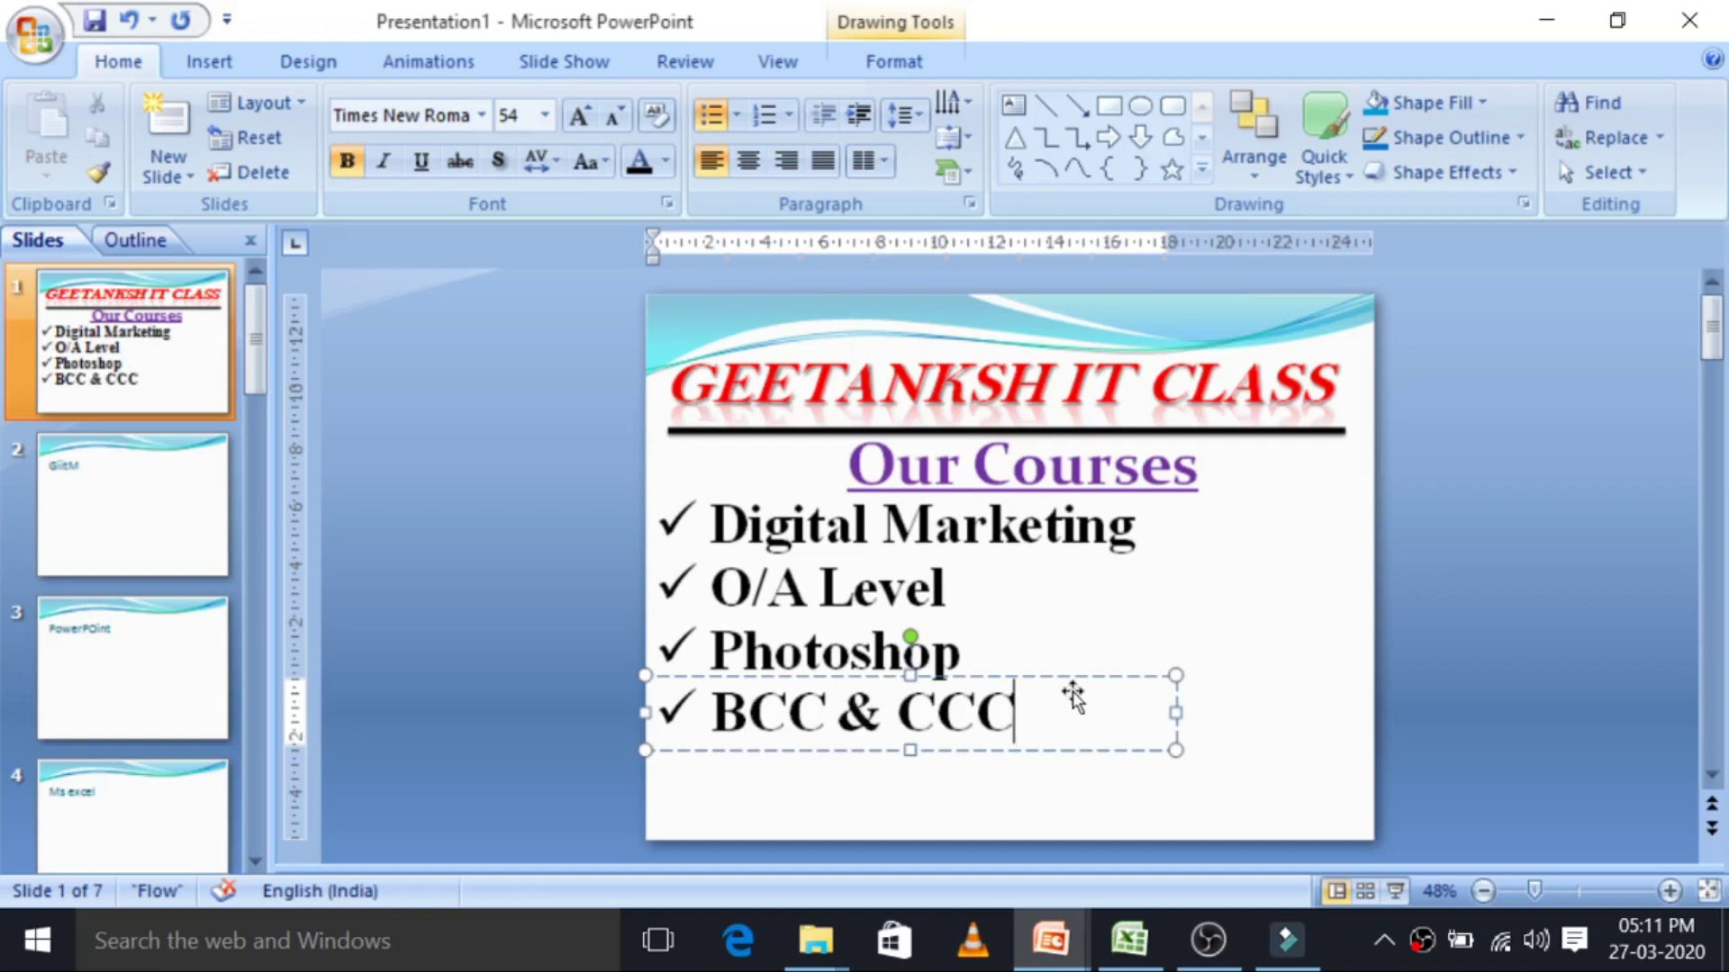
Duplicate the BCC & CCC box and change the copy's text to 'Tally'.
left_click(1074, 686)
key("ctrl+d")
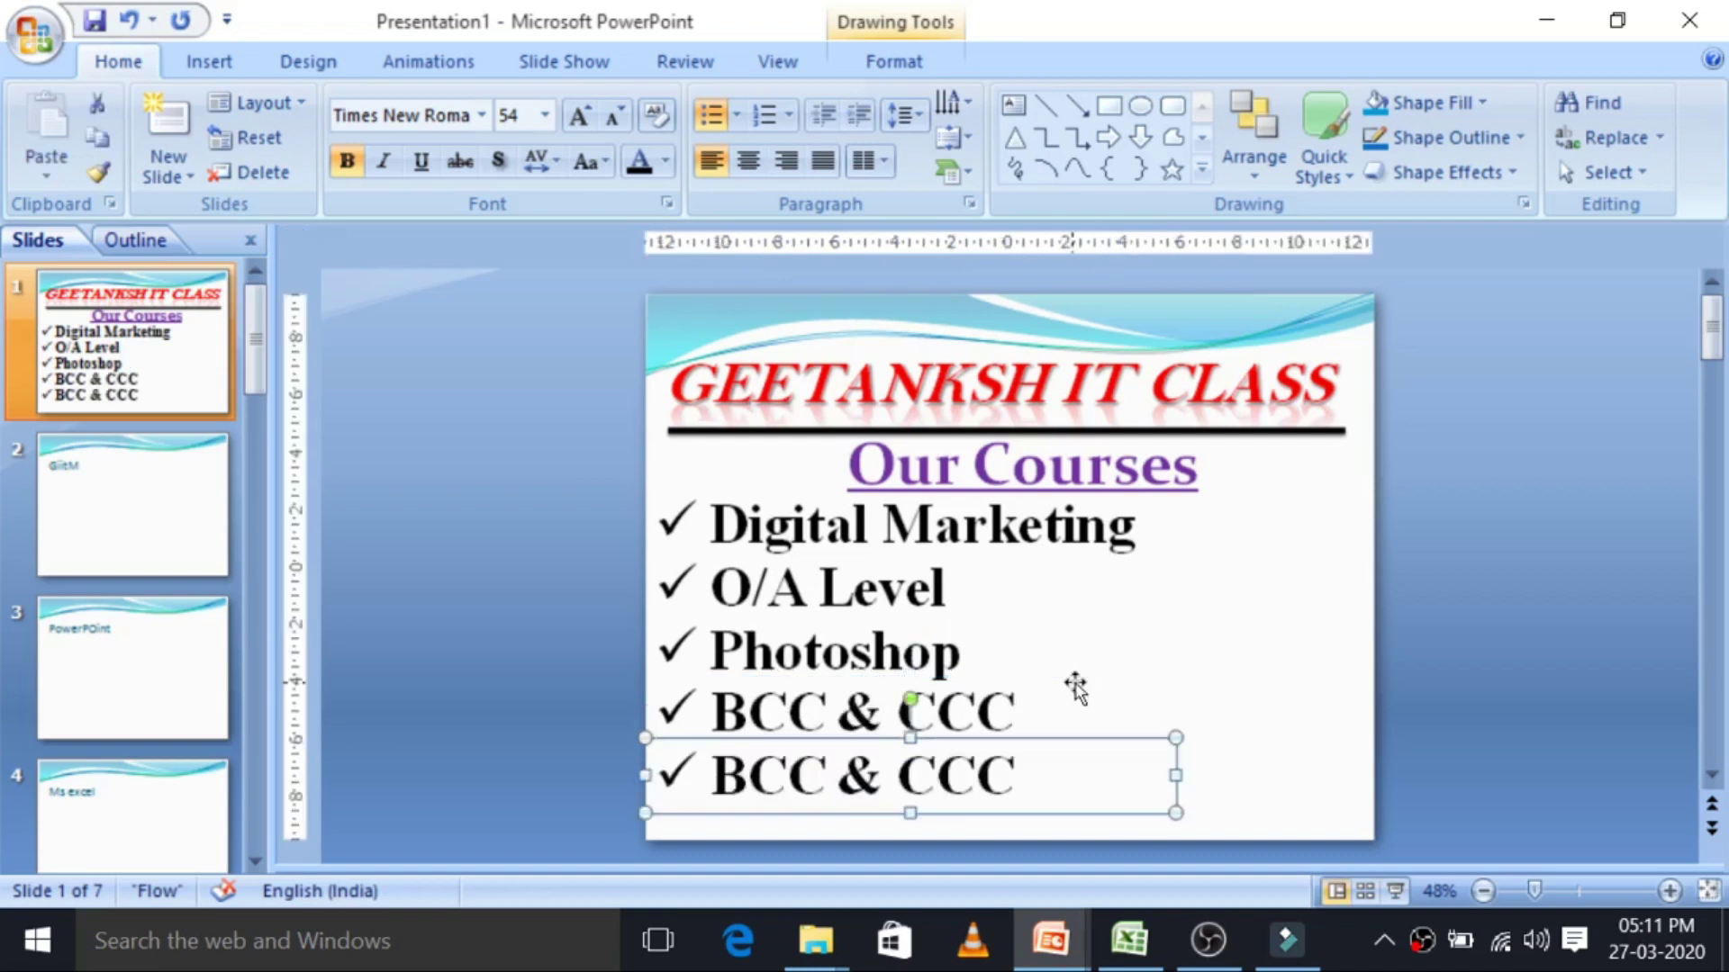
left_click(1005, 776)
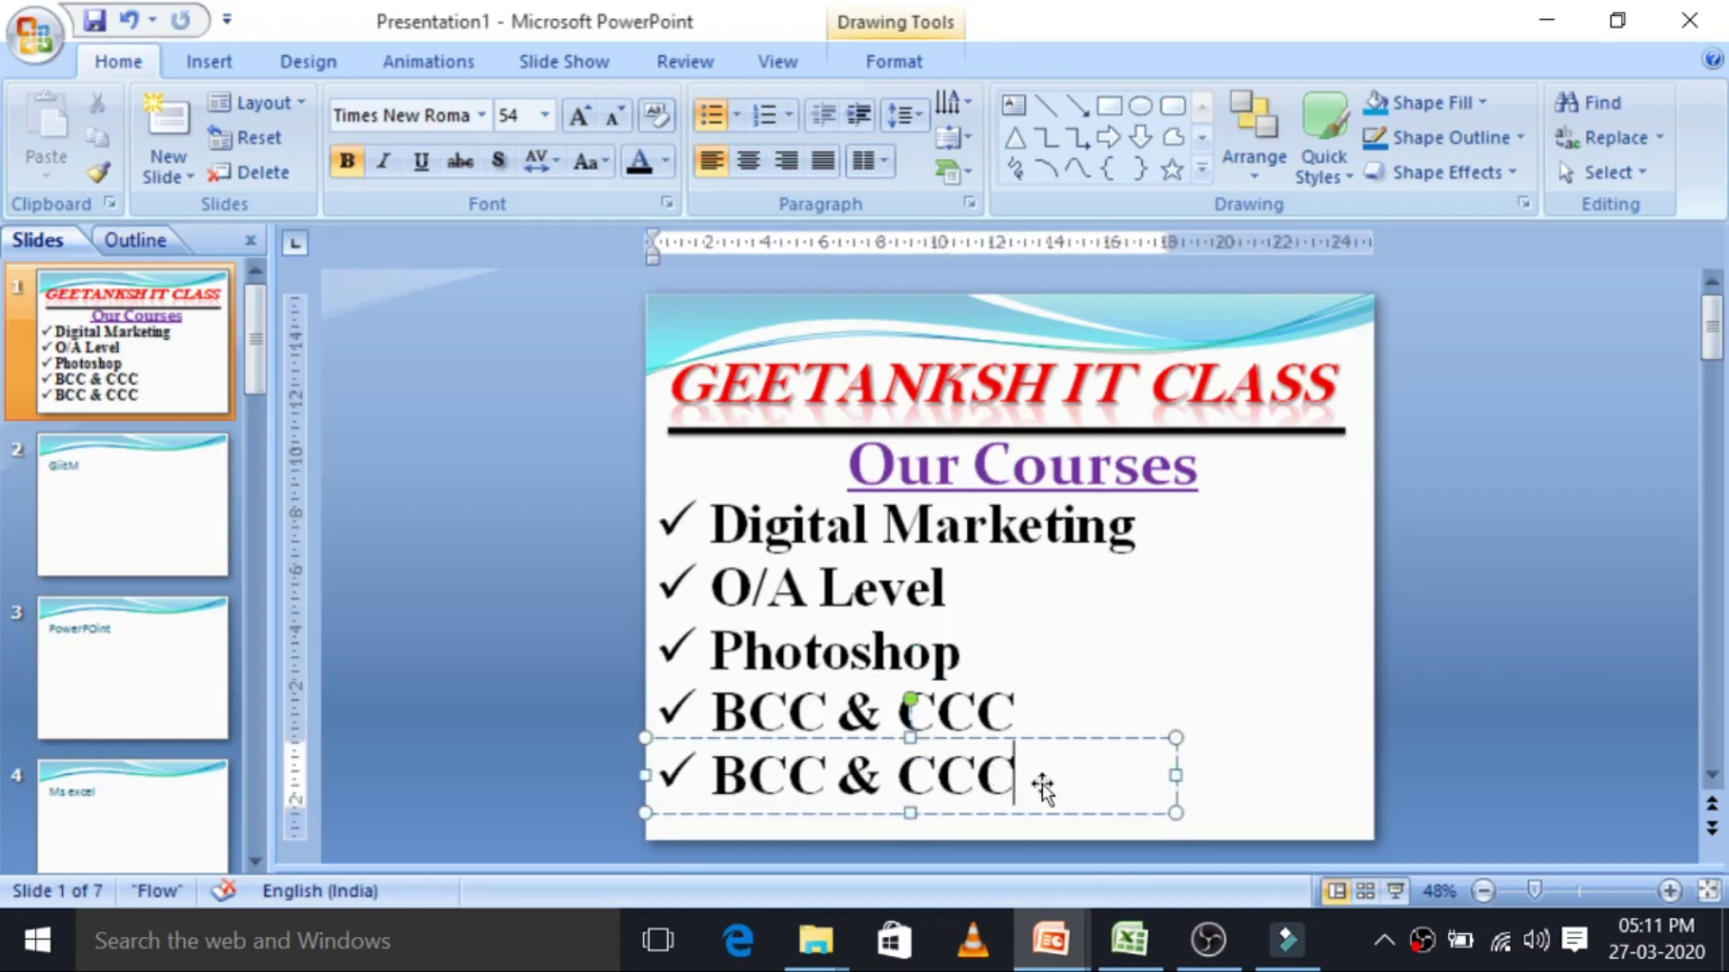
key("BackSpace")
key("BackSpace")
key("BackSpace")
key("BackSpace")
key("BackSpace")
key("BackSpace")
key("BackSpace")
key("BackSpace")
key("BackSpace")
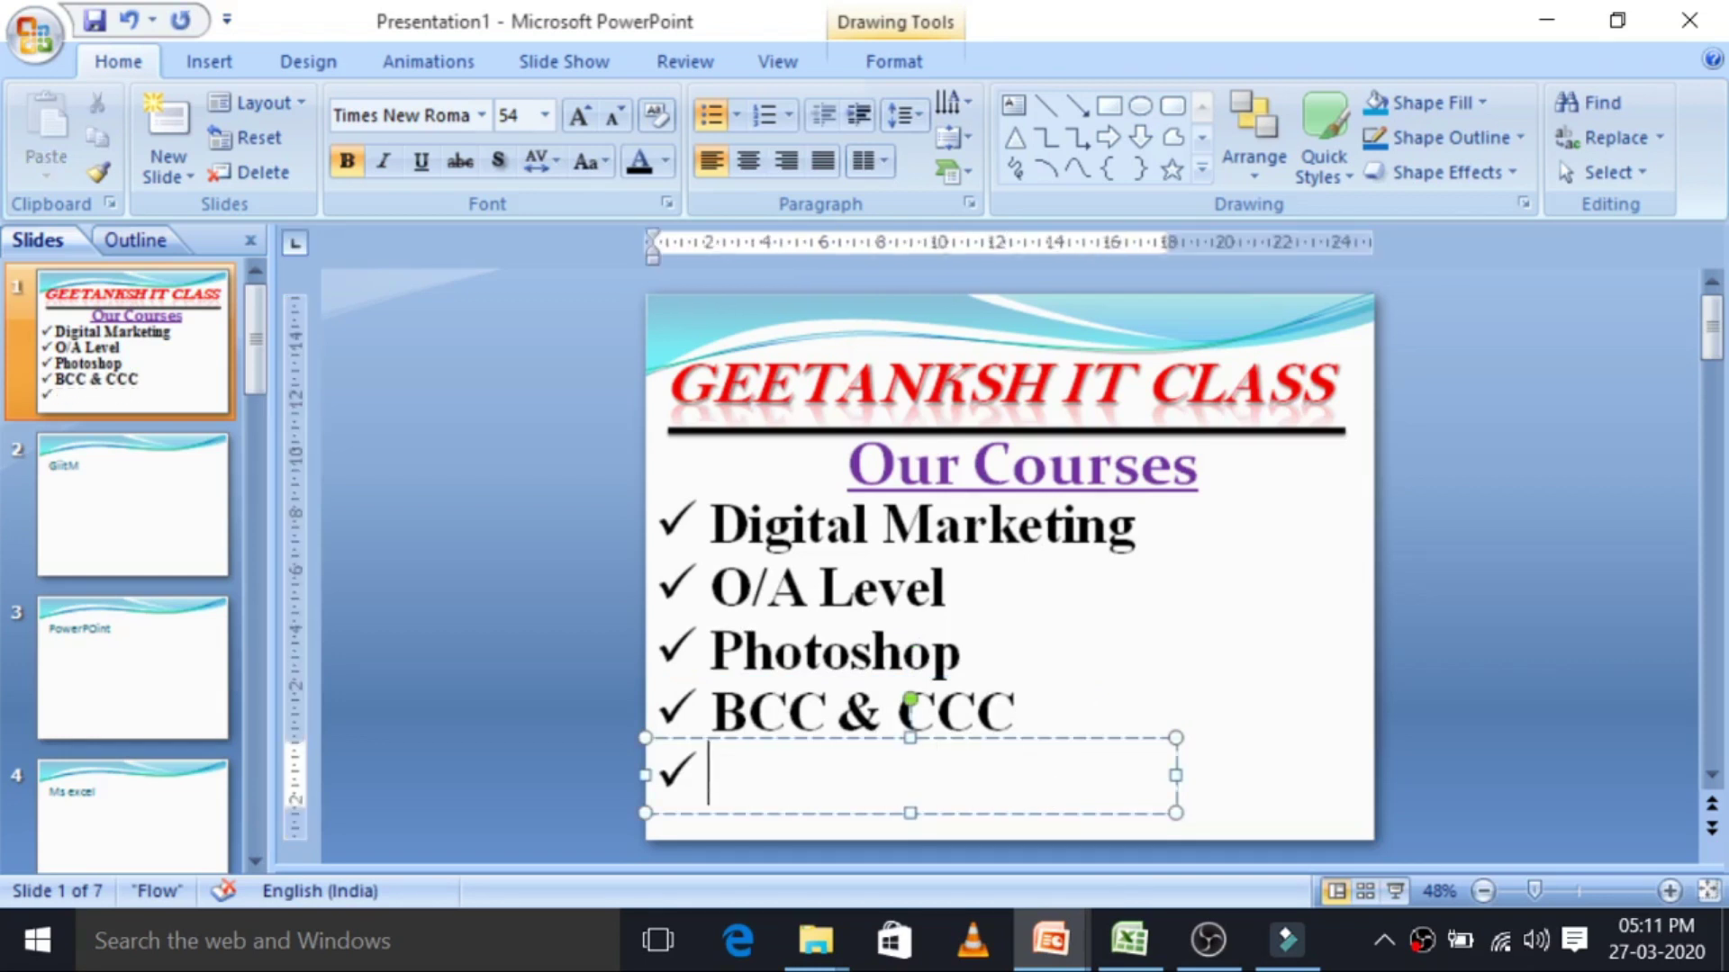
type("Tally")
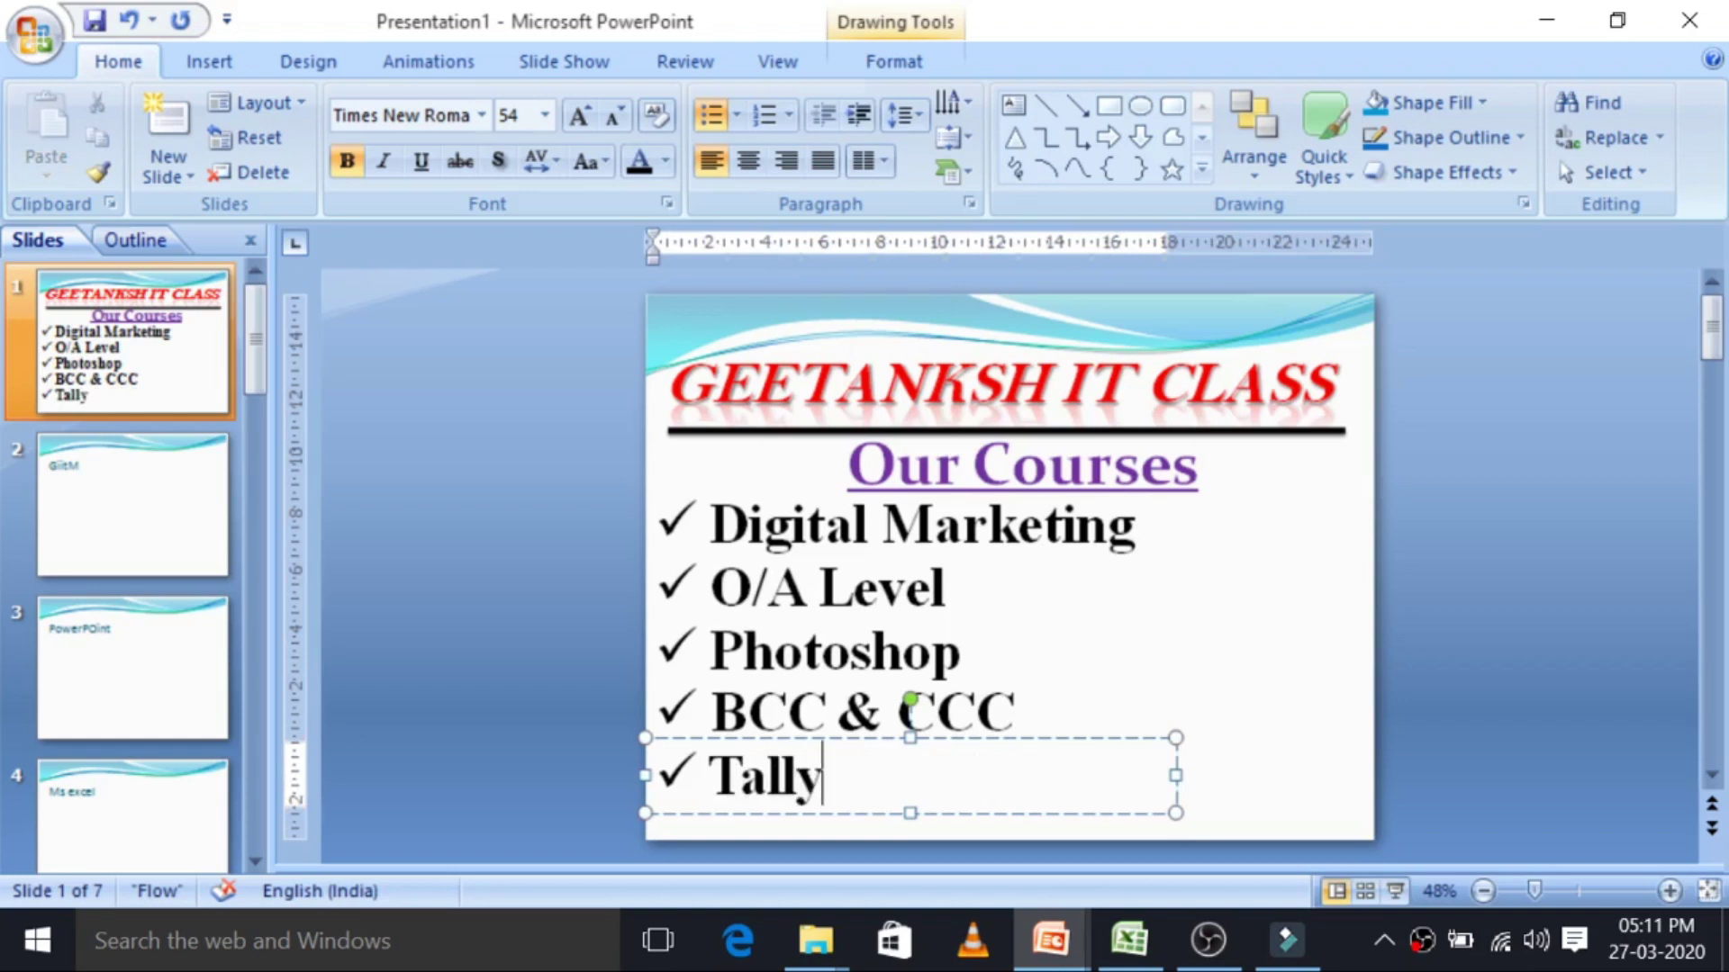
left_click(1347, 577)
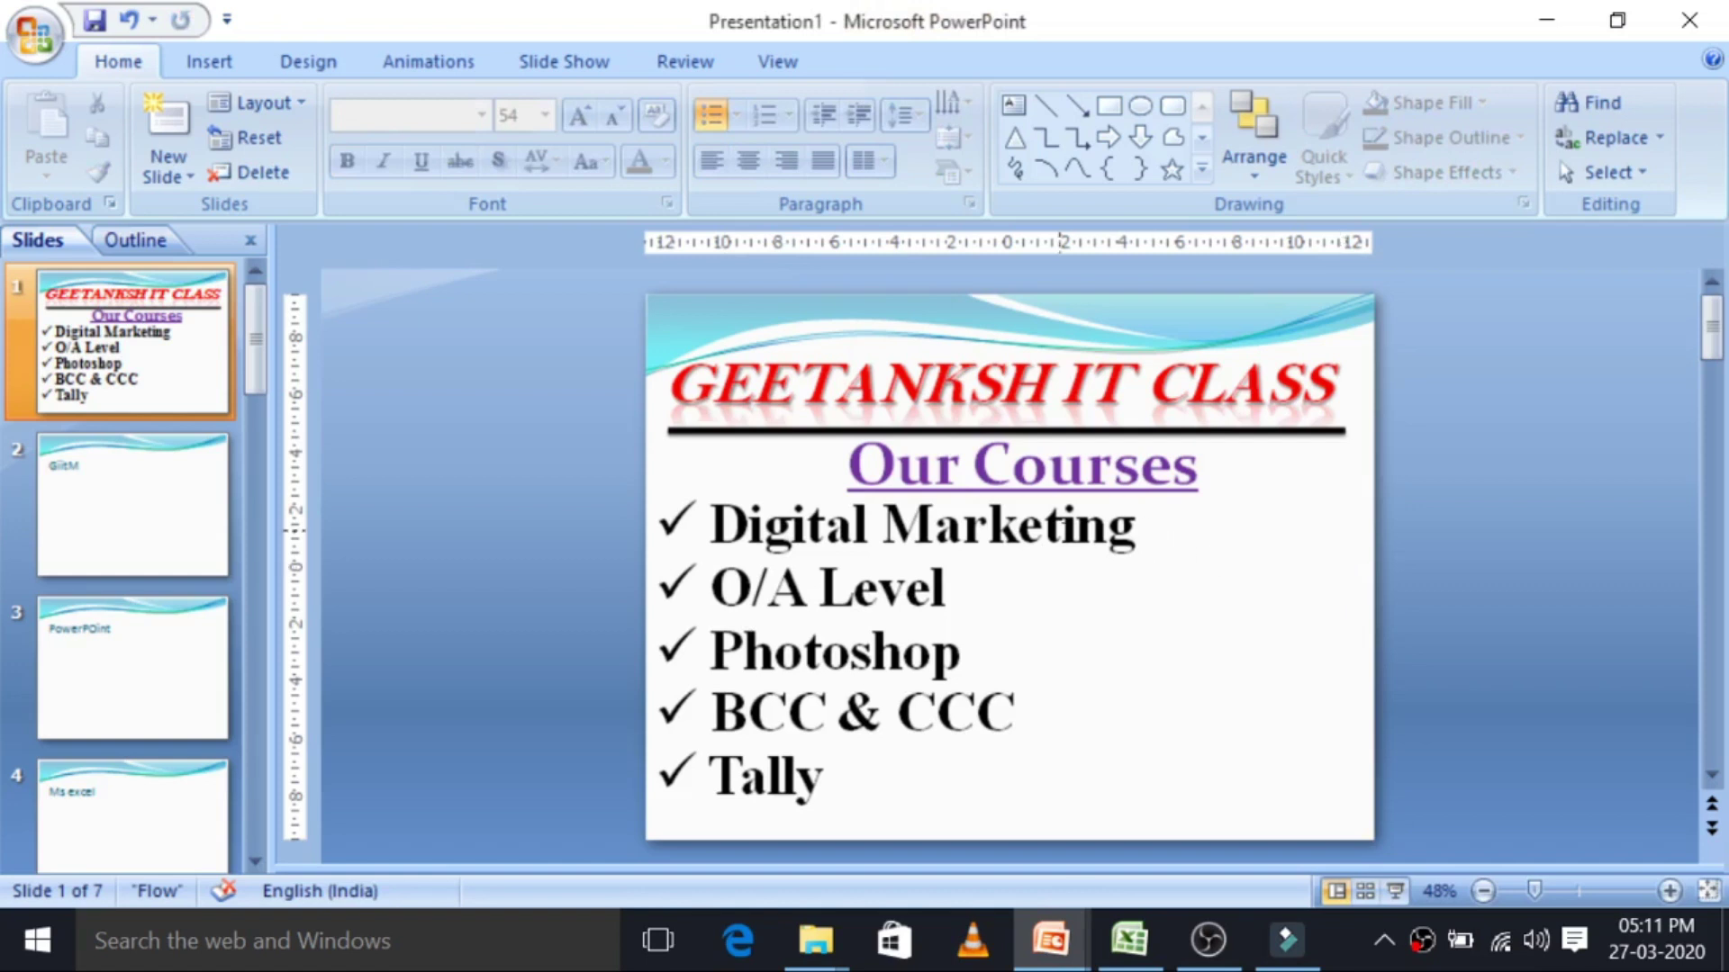
Shrink the five course lines together from 54 pt to 40 pt.
left_click(1034, 551)
left_click(1035, 544)
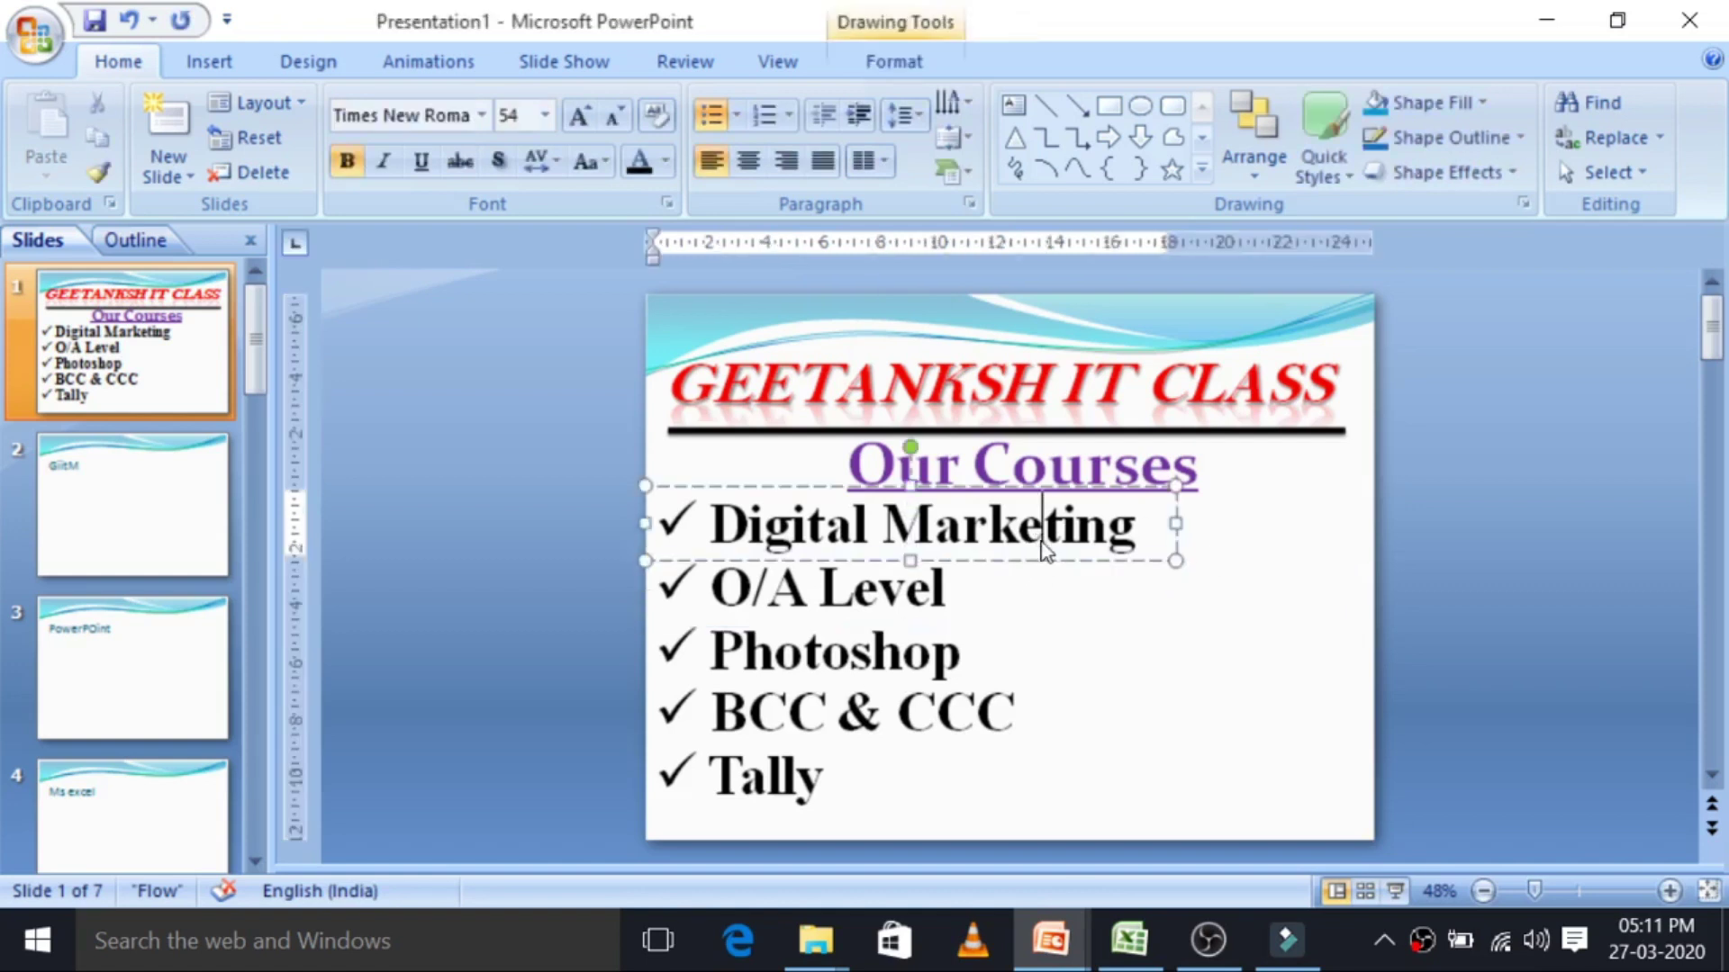
left_click(953, 583, "shift")
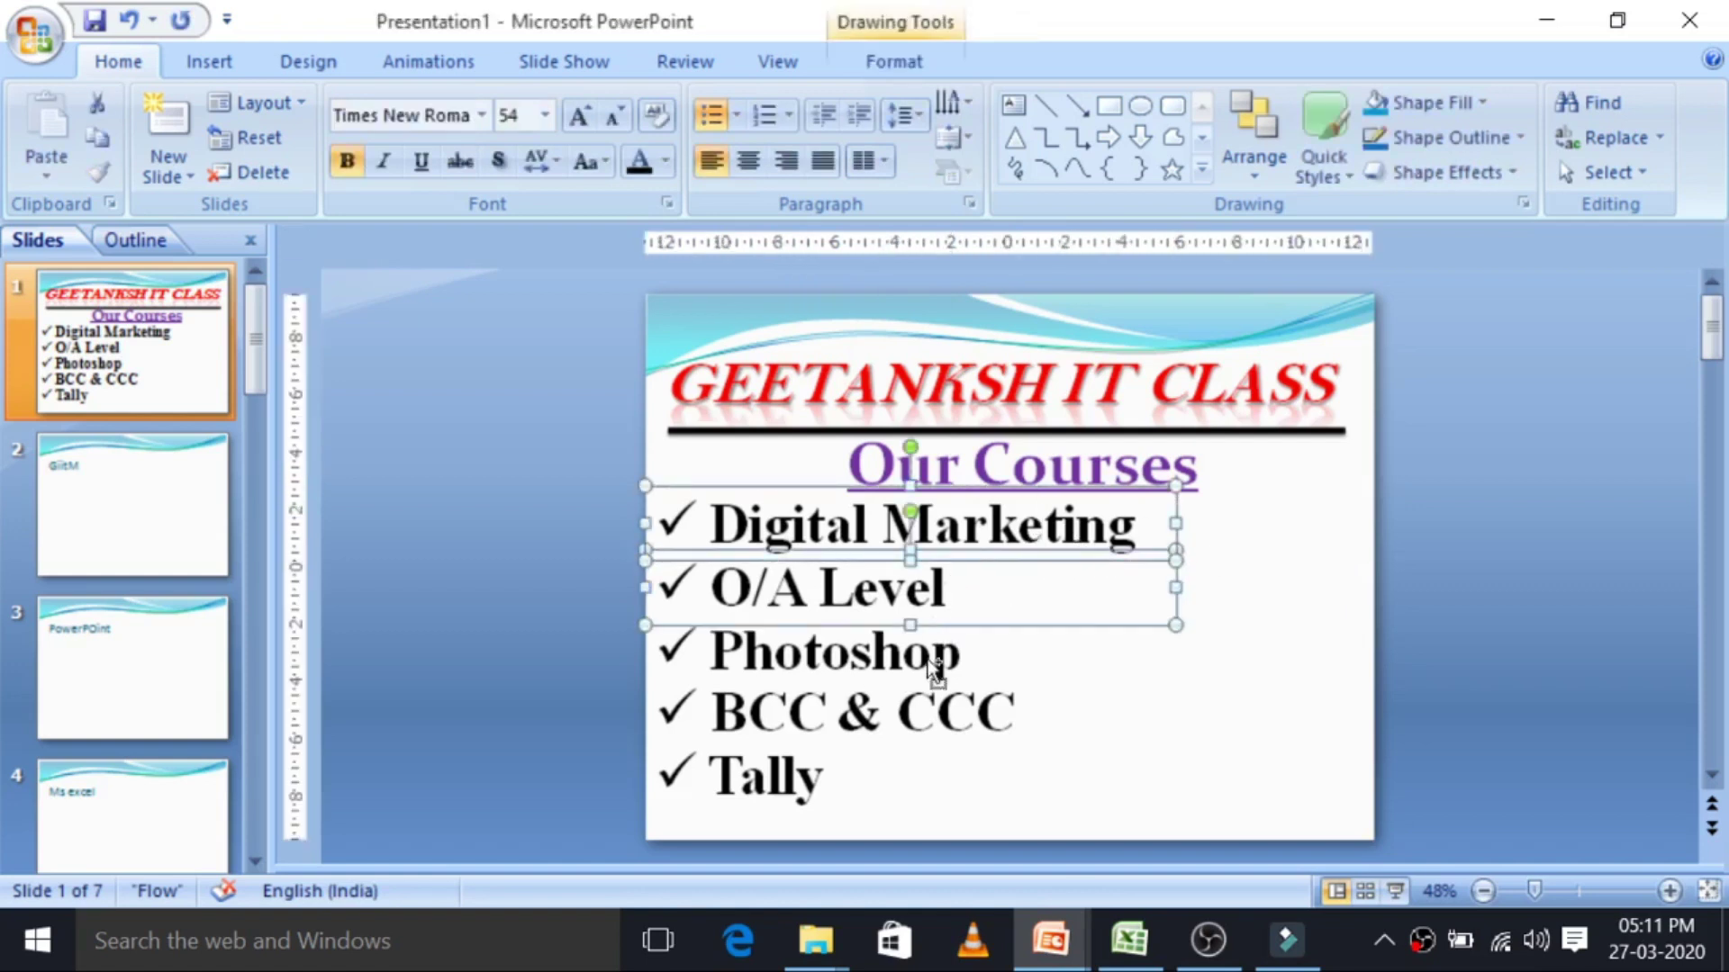
left_click(934, 671, "shift")
left_click(923, 711, "shift")
left_click(816, 770, "shift")
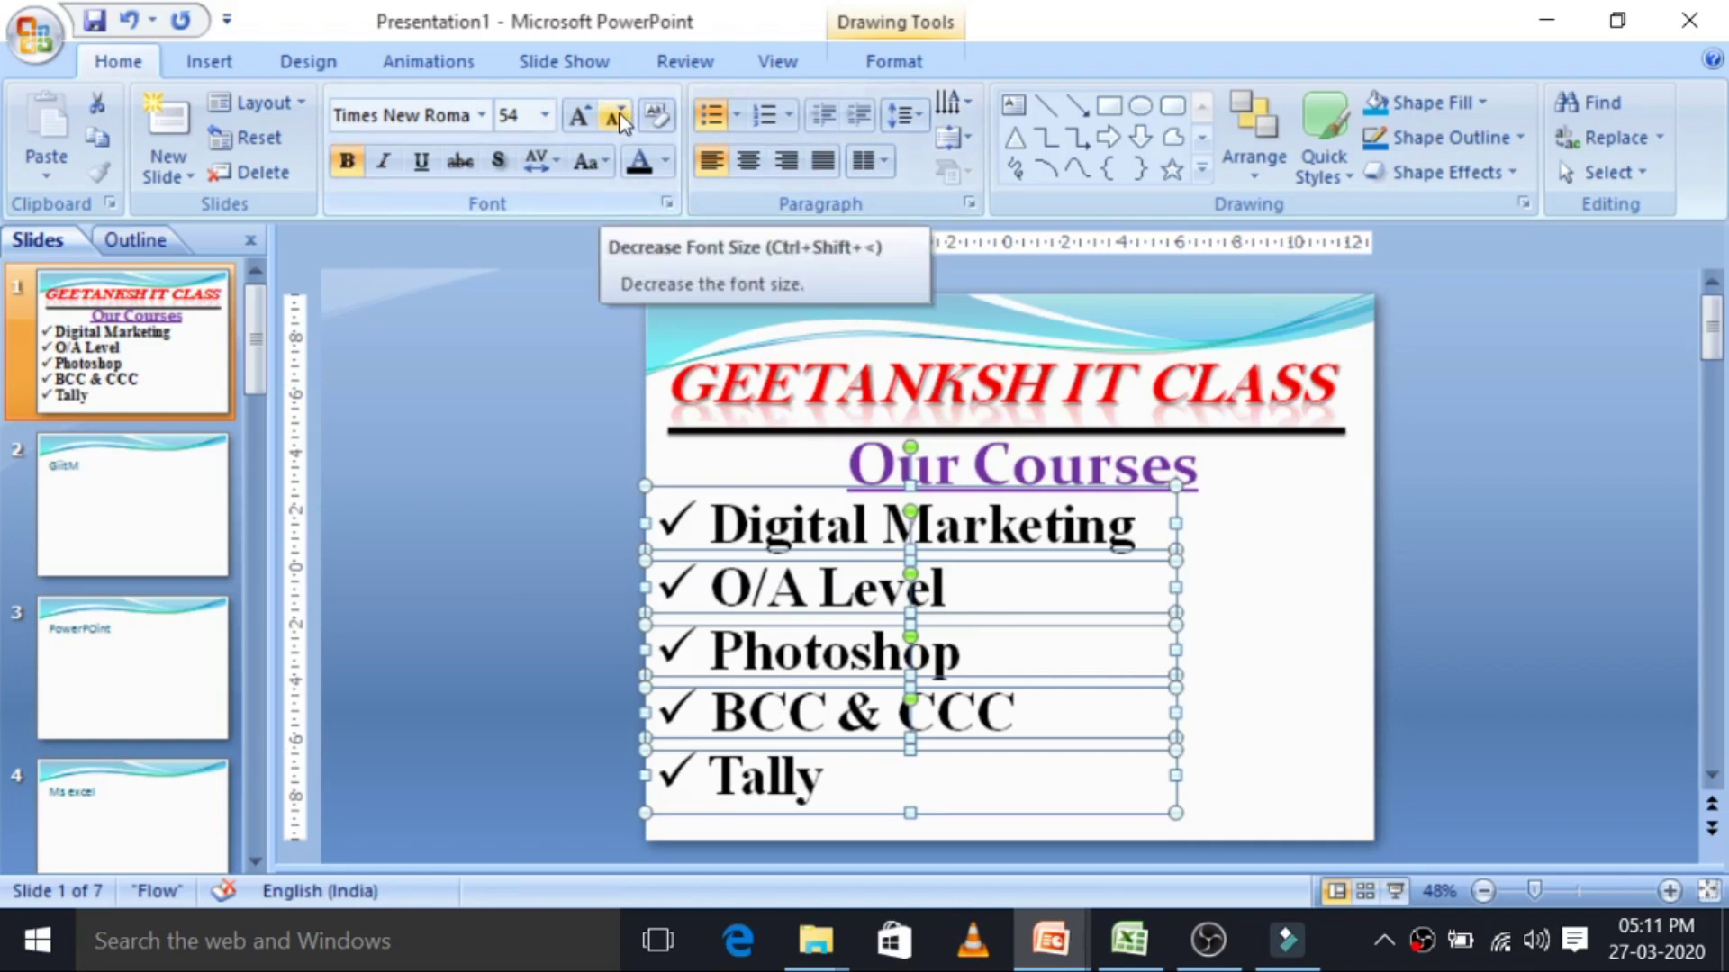
left_click(618, 117)
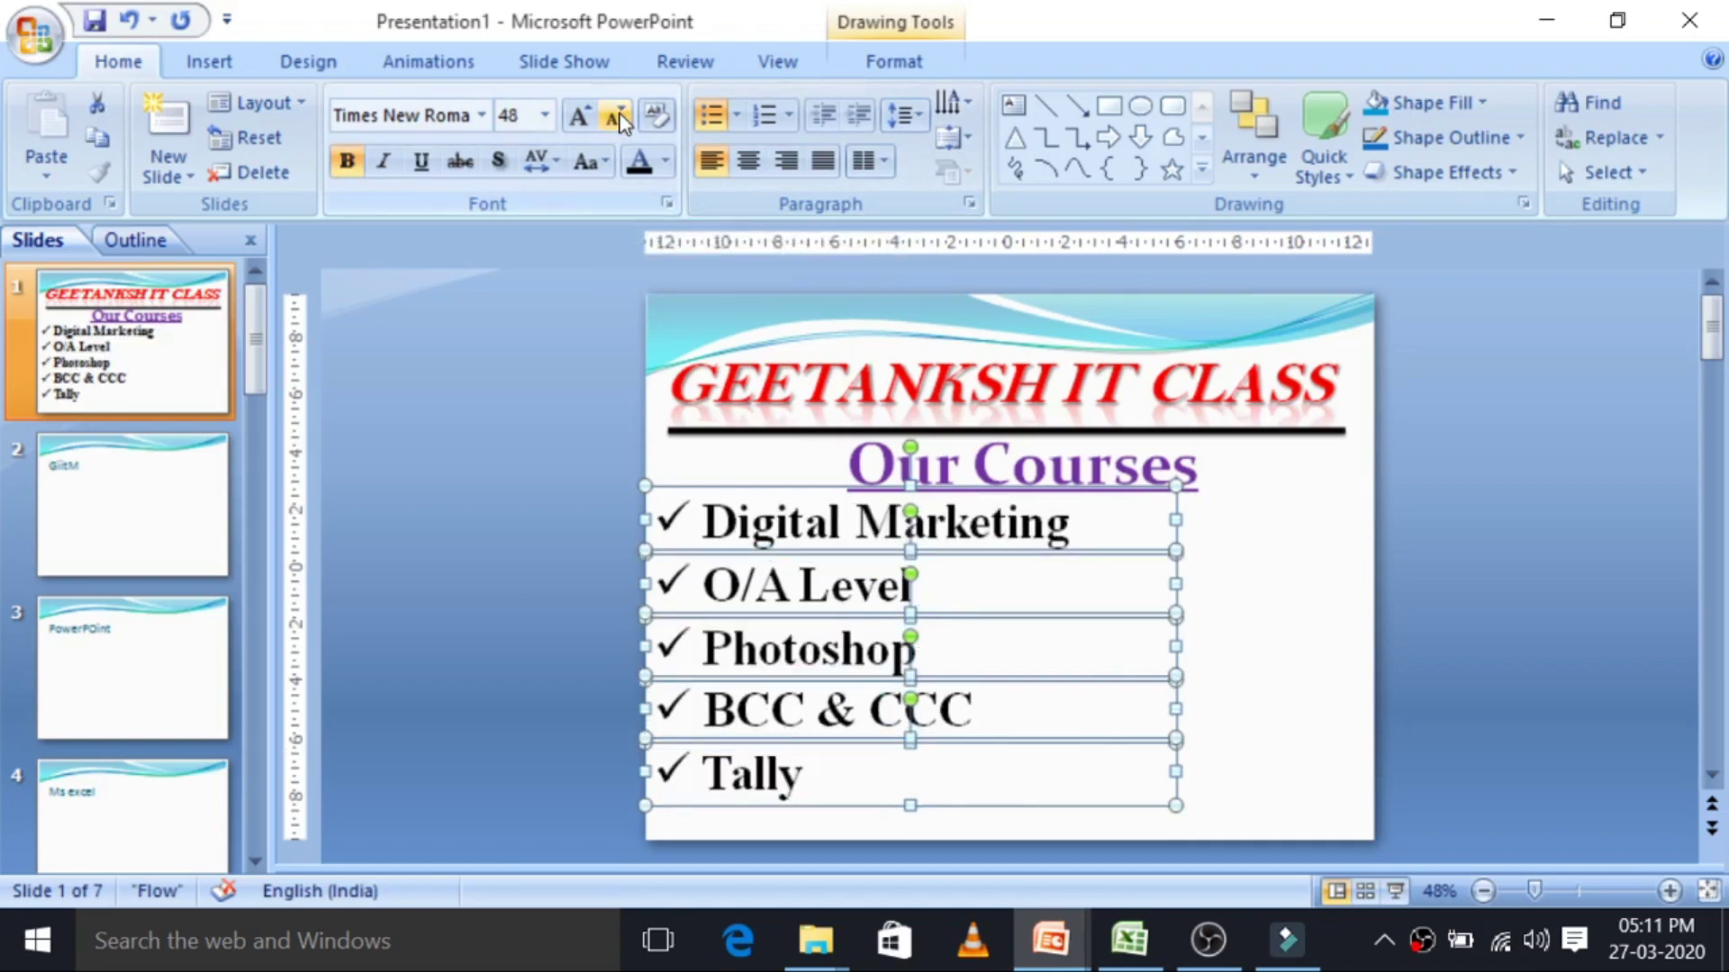
left_click(619, 119)
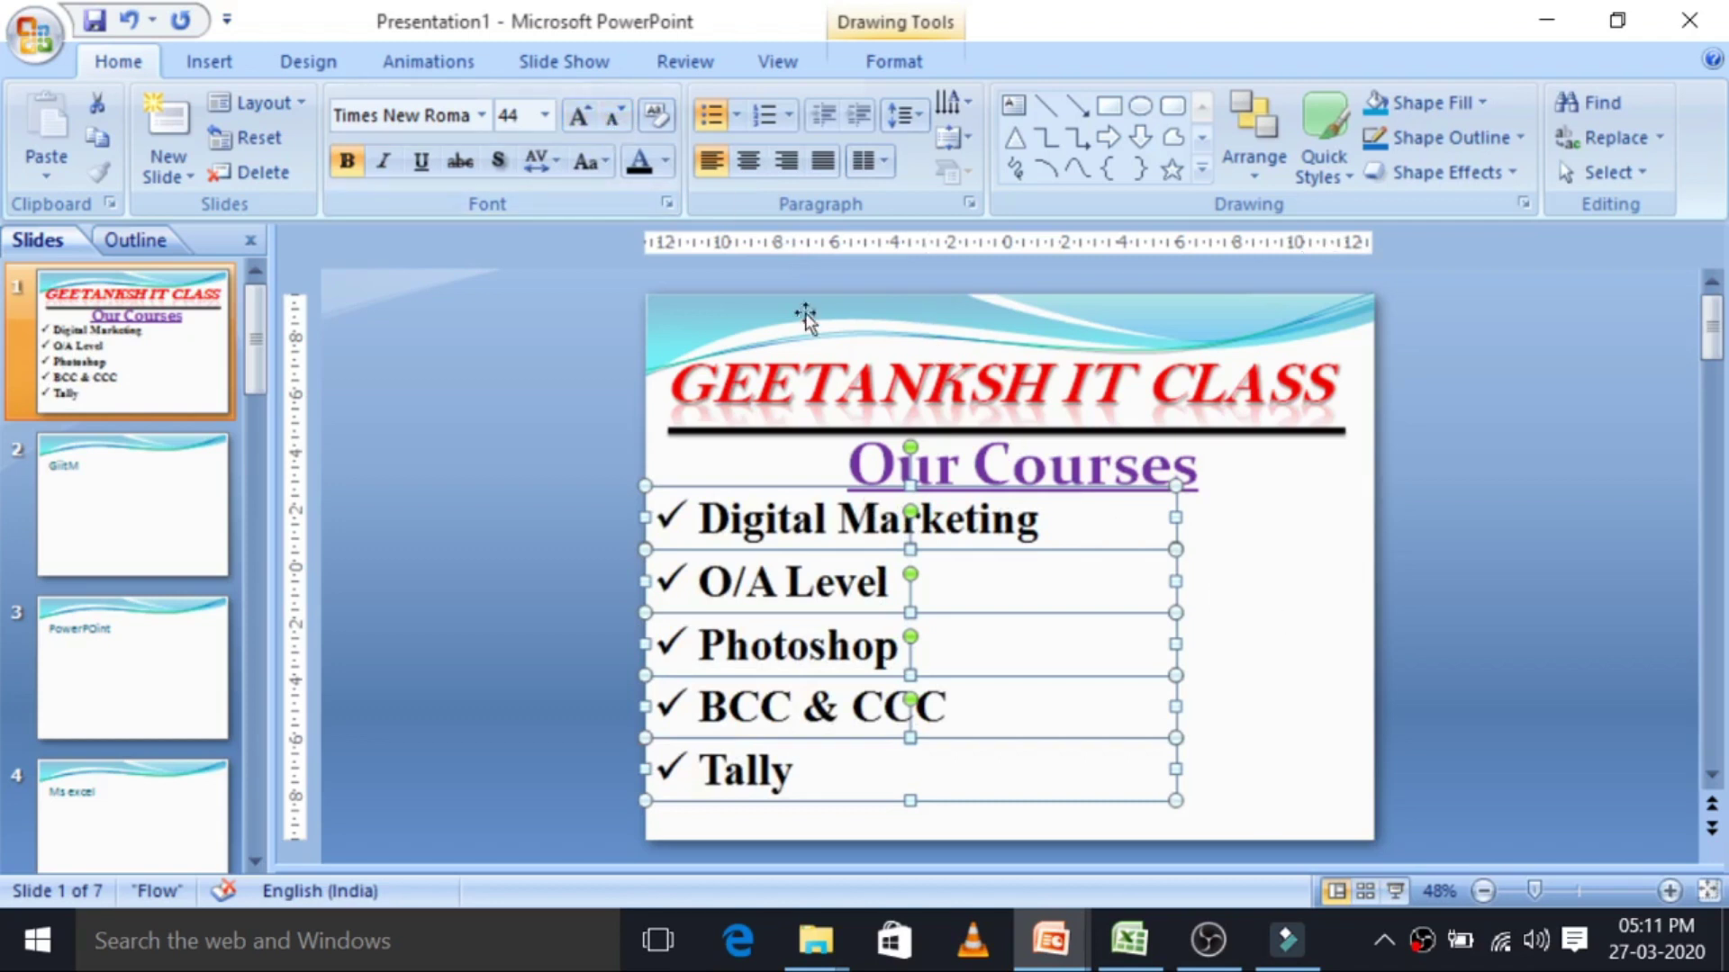
left_click(620, 120)
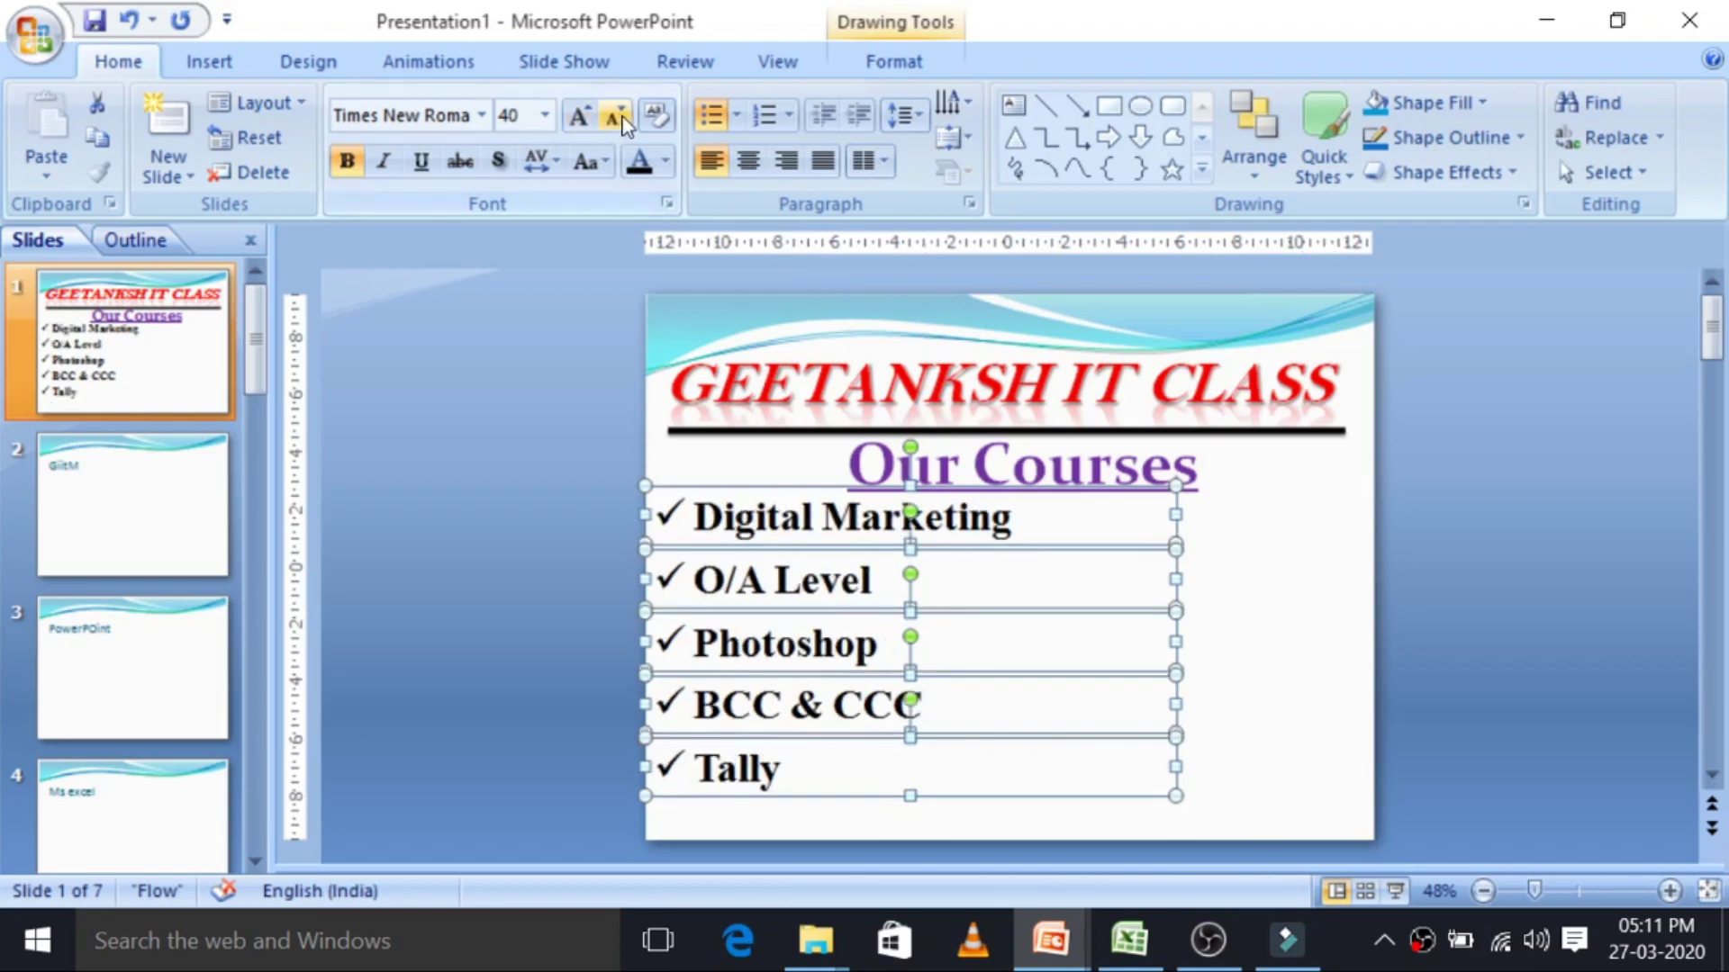
left_click(1261, 612)
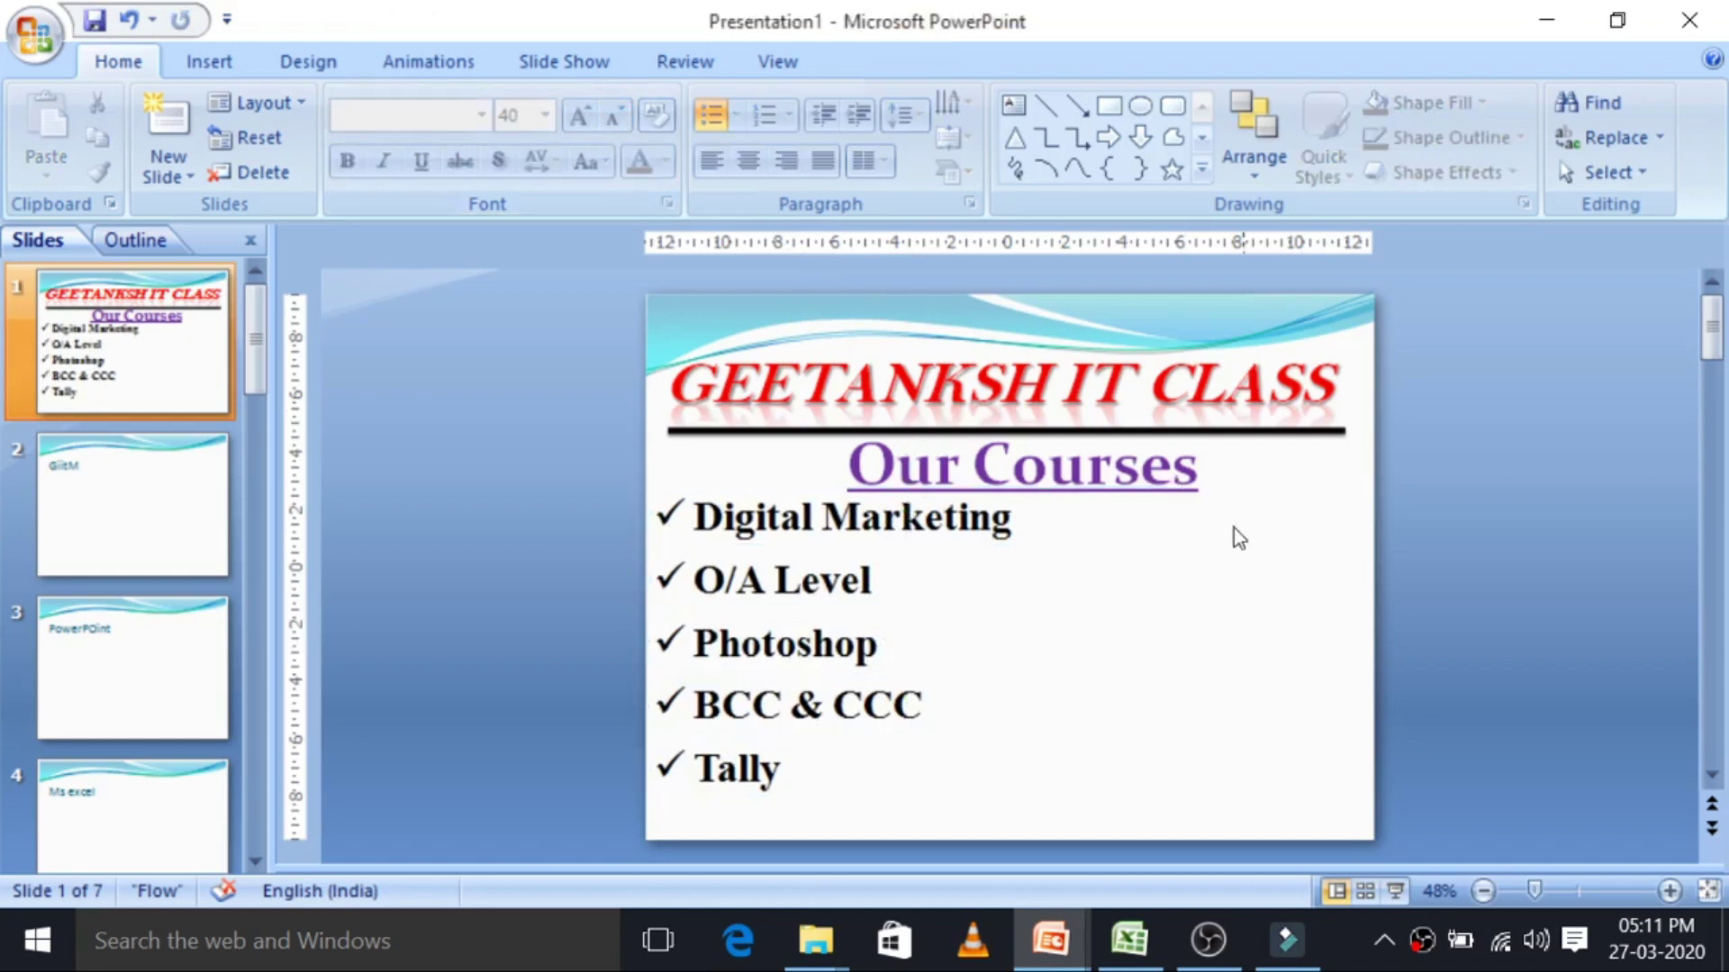
Move the O/A Level, Photoshop, BCC & CCC and Tally lines up to tighten the gaps.
left_click(873, 575)
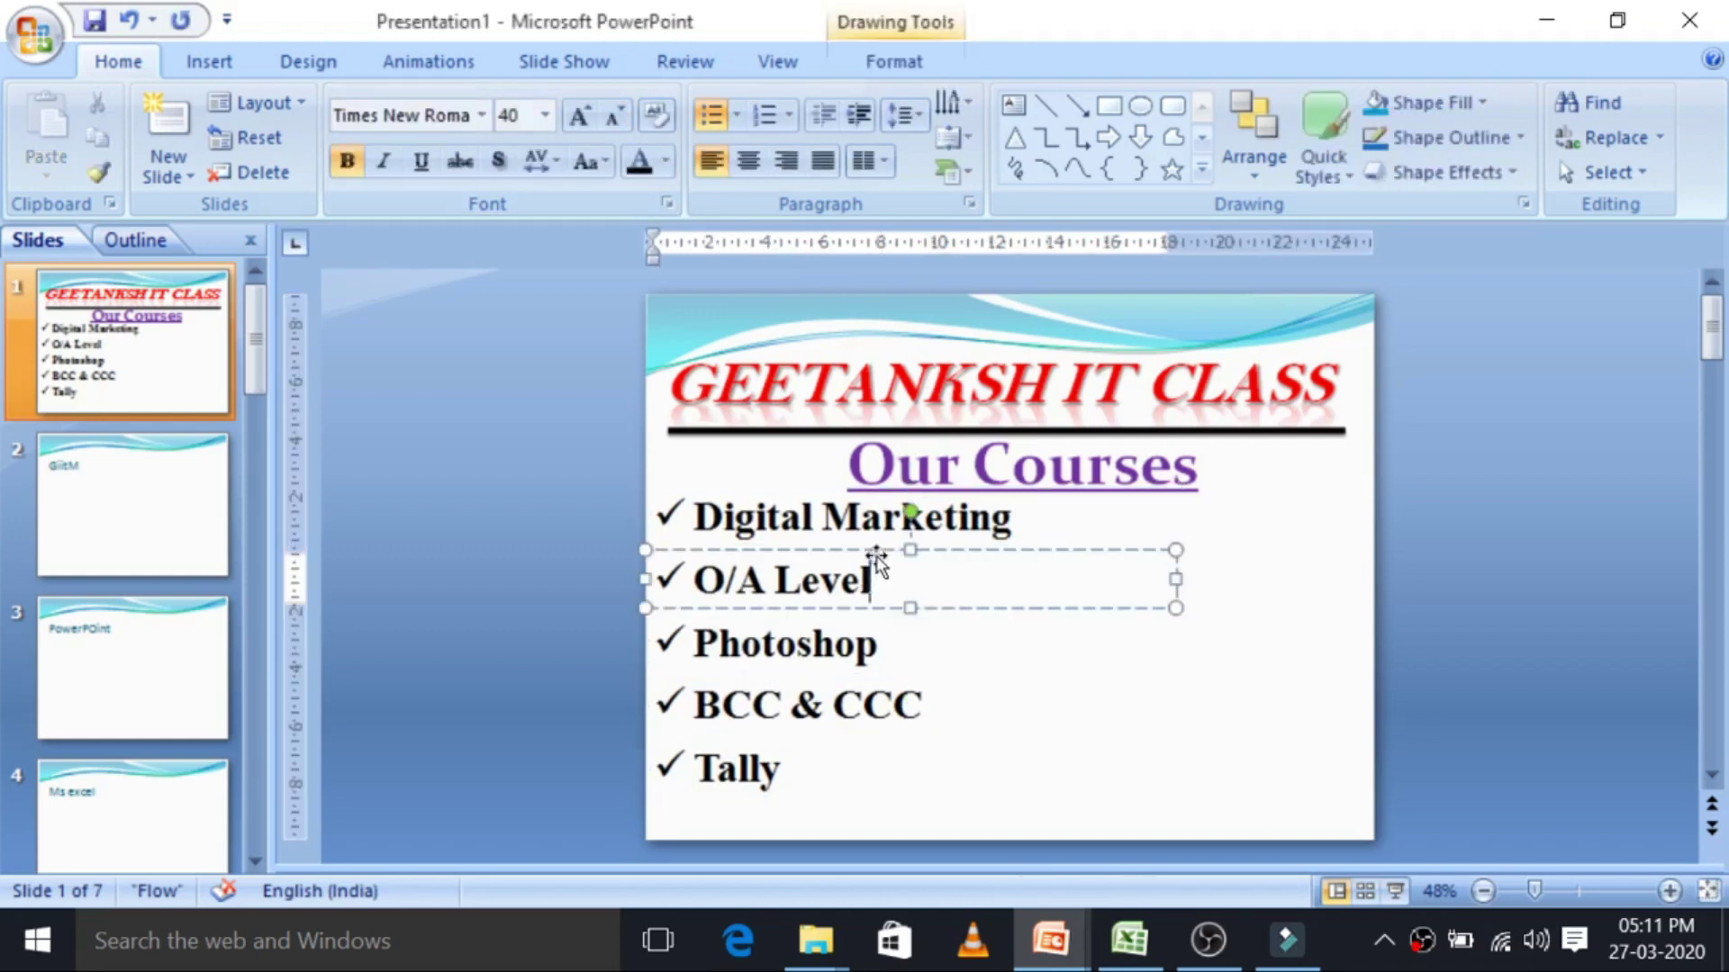
left_click_drag(876, 560, 876, 550)
left_click(846, 630)
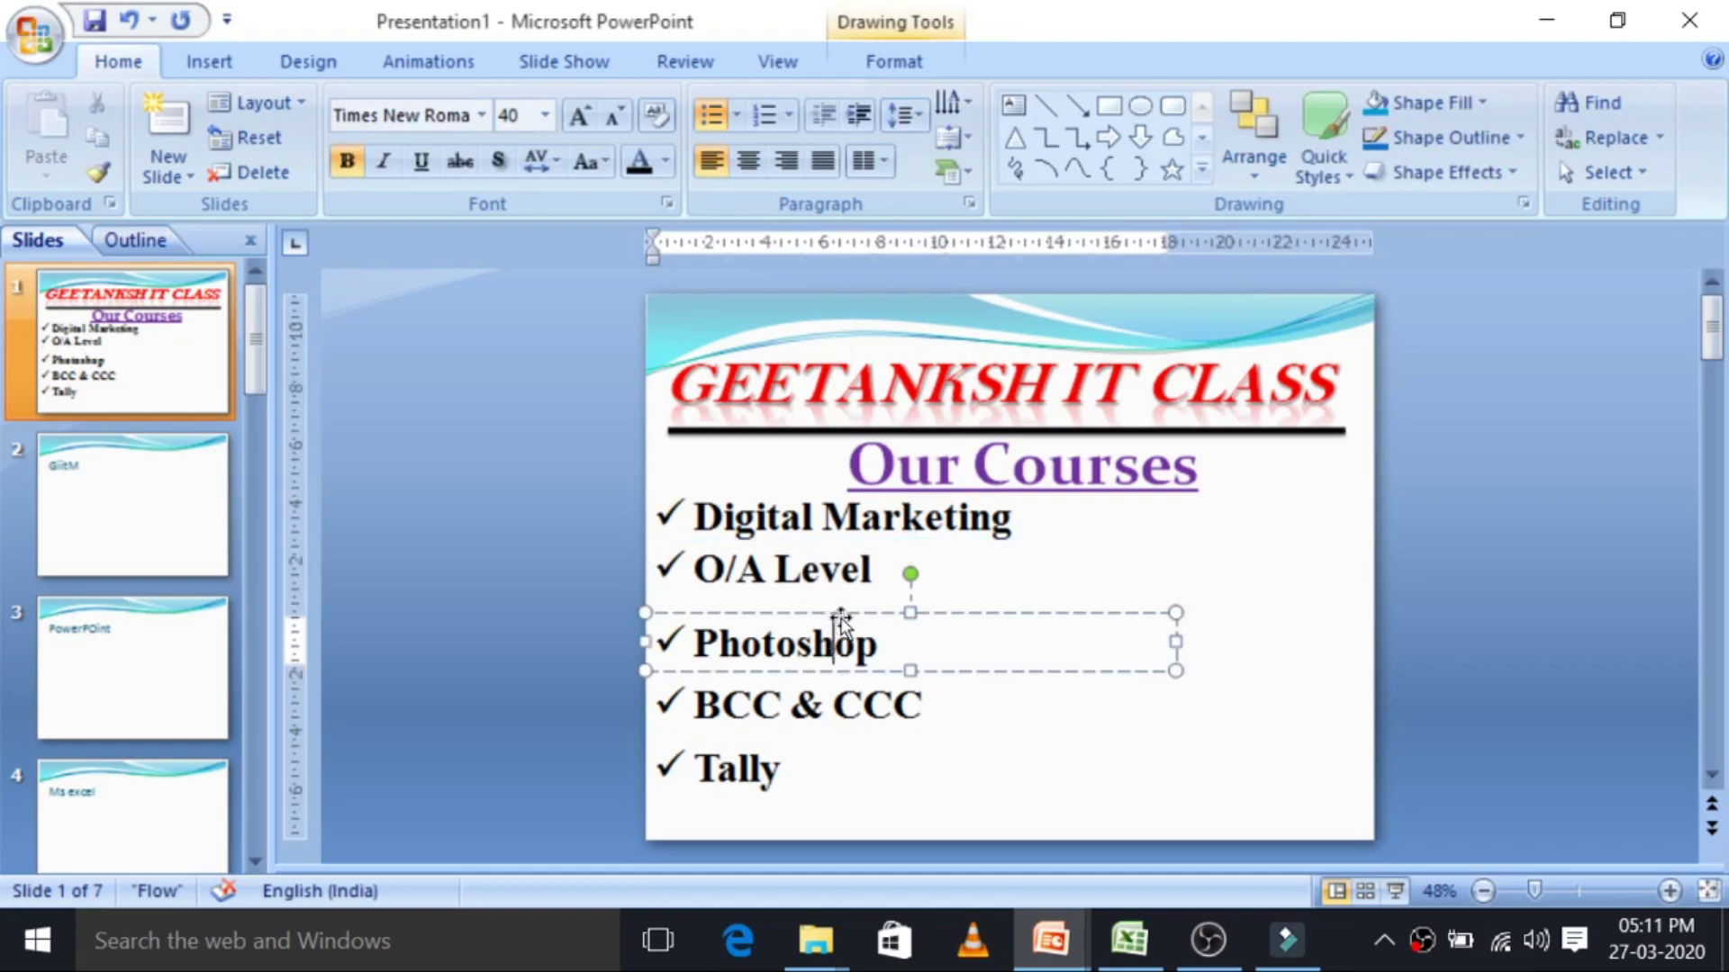
left_click_drag(849, 613, 849, 596)
left_click(842, 677)
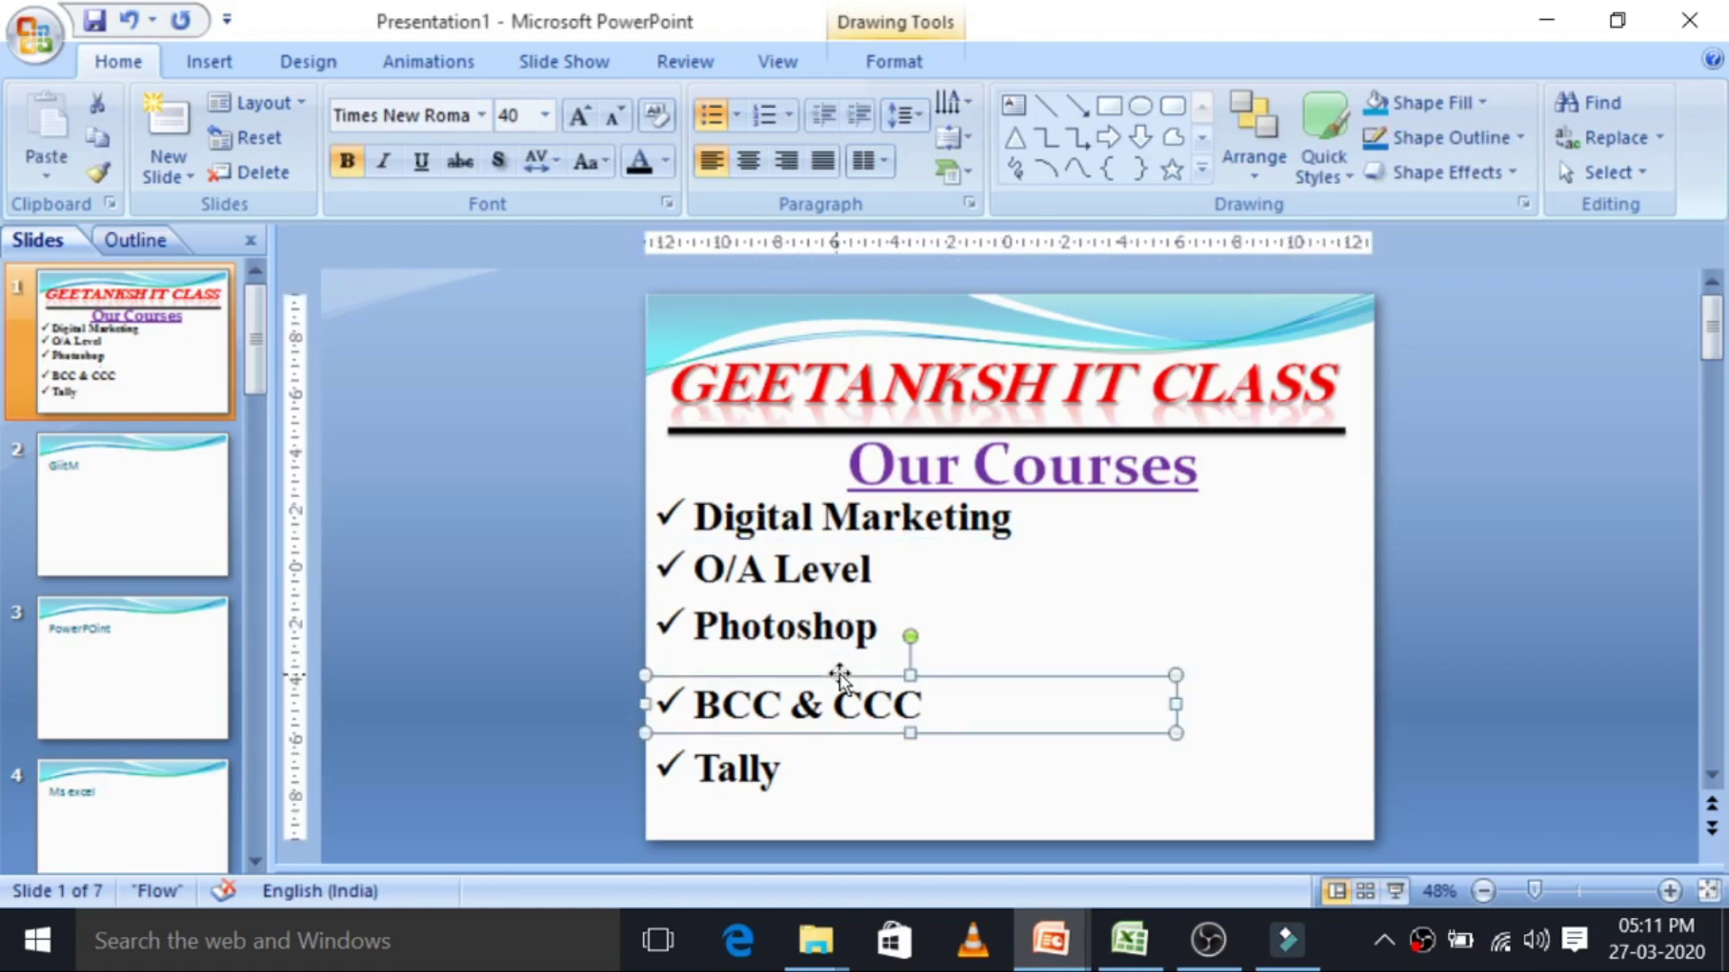
left_click_drag(842, 677, 842, 654)
left_click(783, 756)
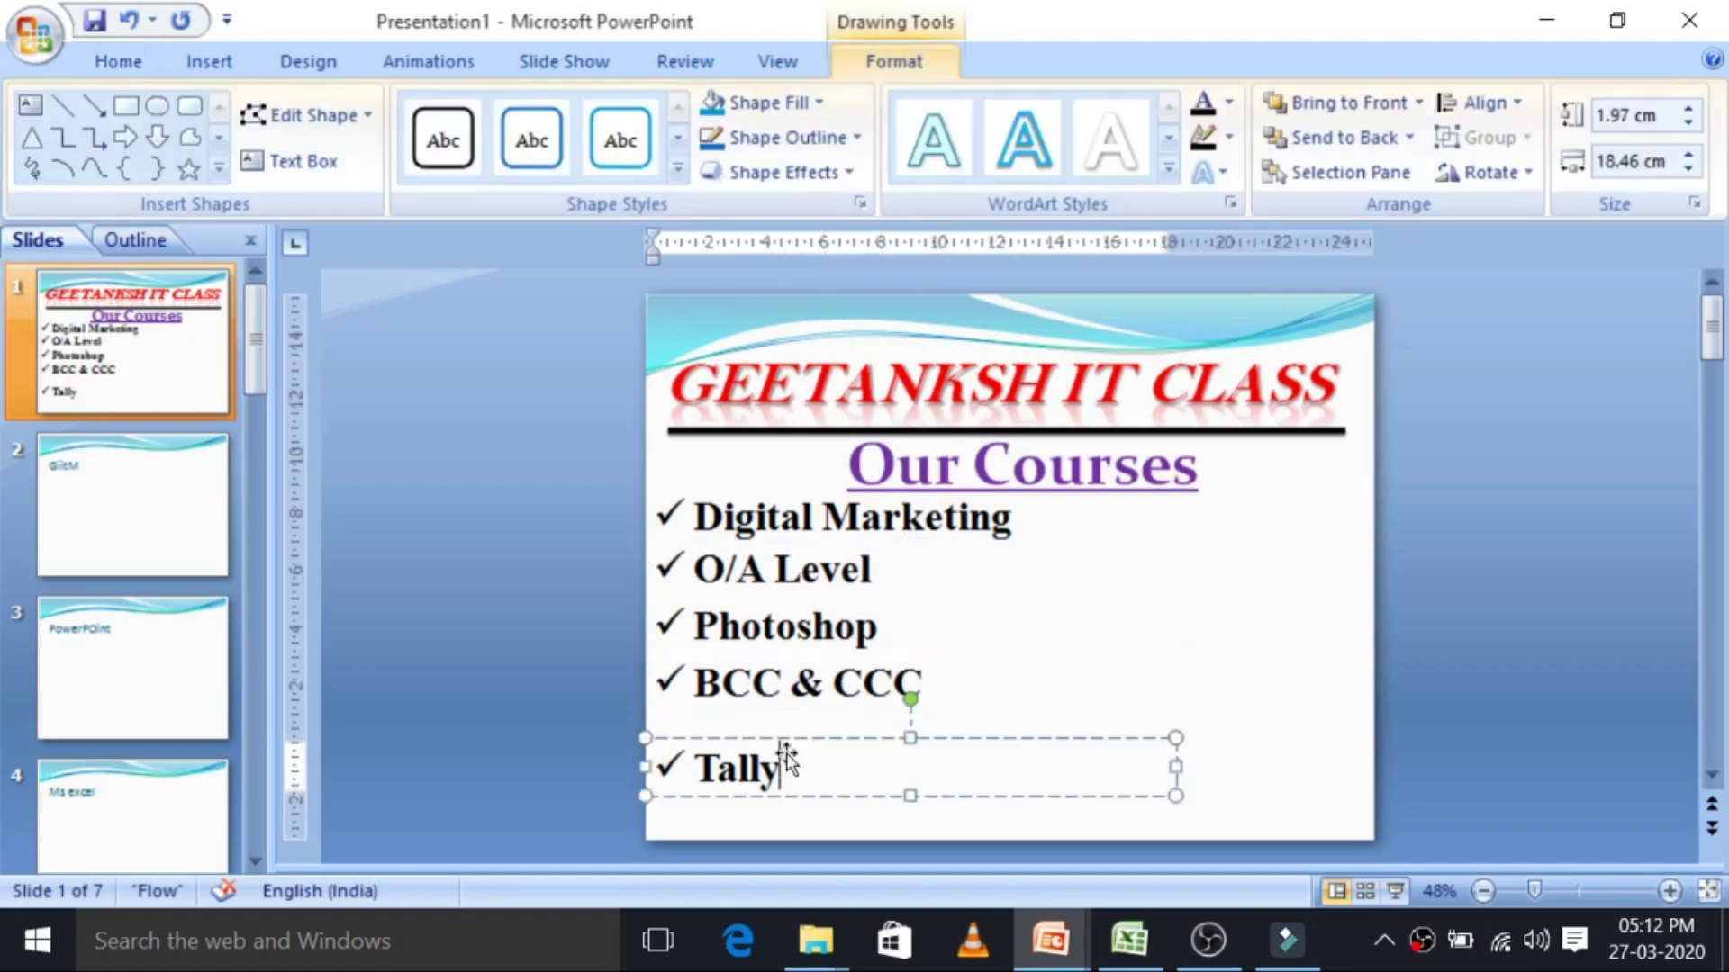
left_click_drag(804, 746, 804, 722)
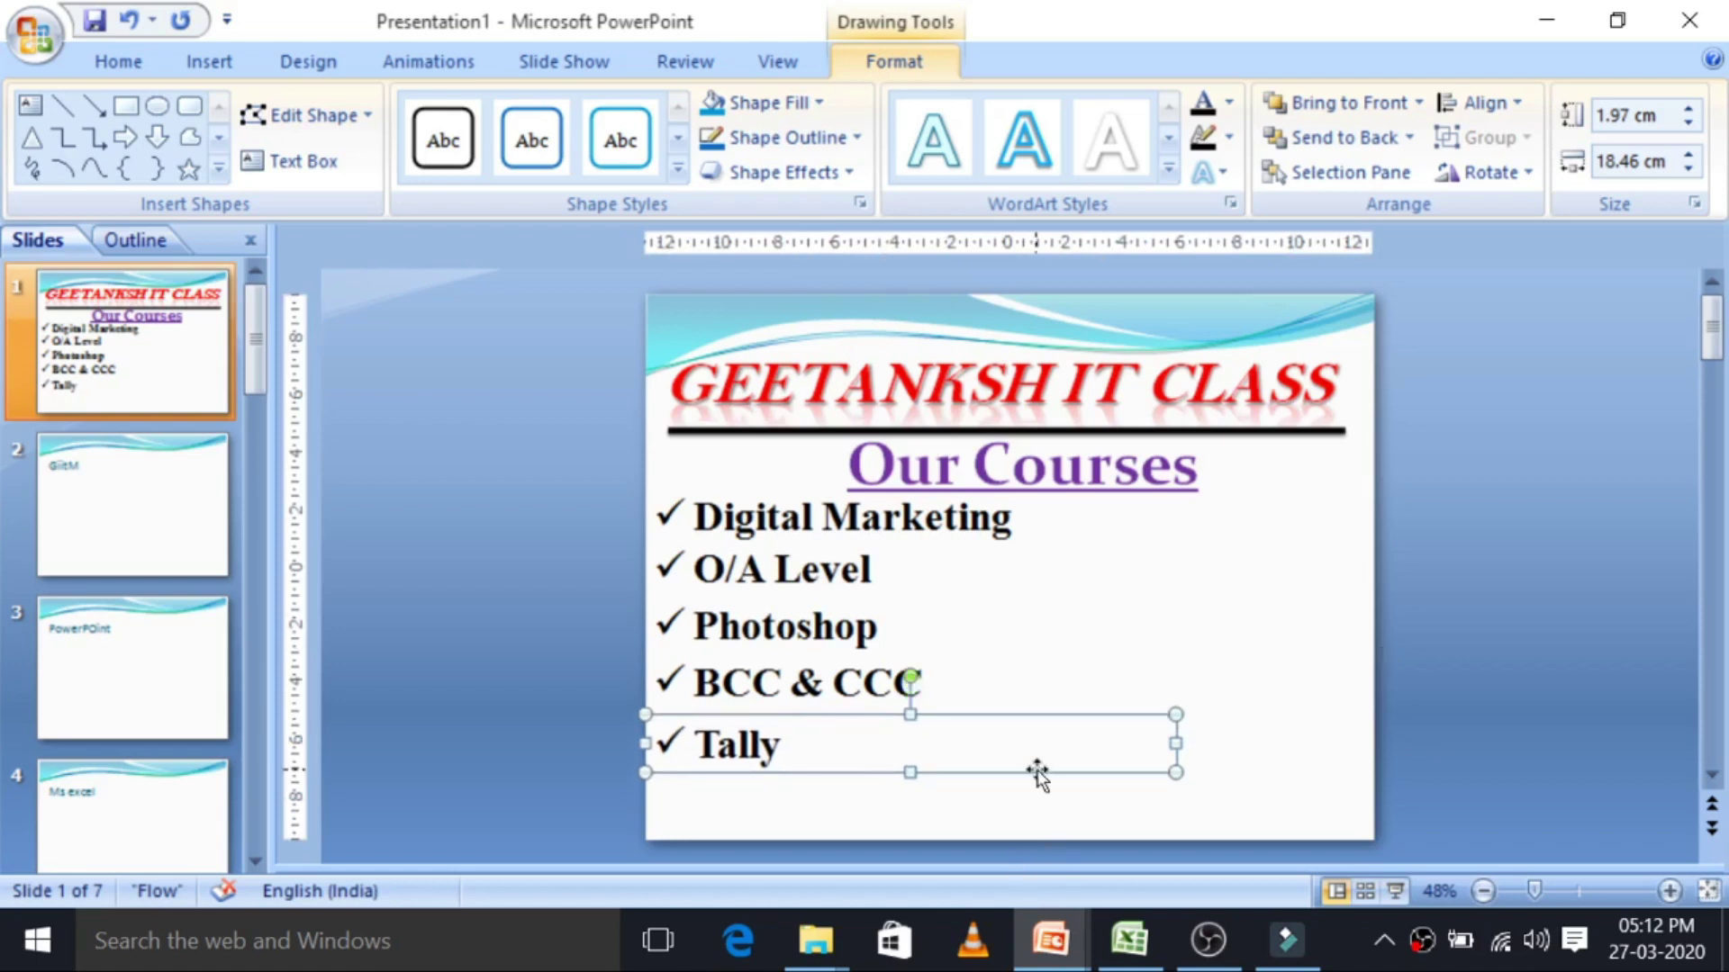
Copy the Tally line below the list as a sixth bullet, Programming Language.
left_click_drag(1045, 773, 1131, 892)
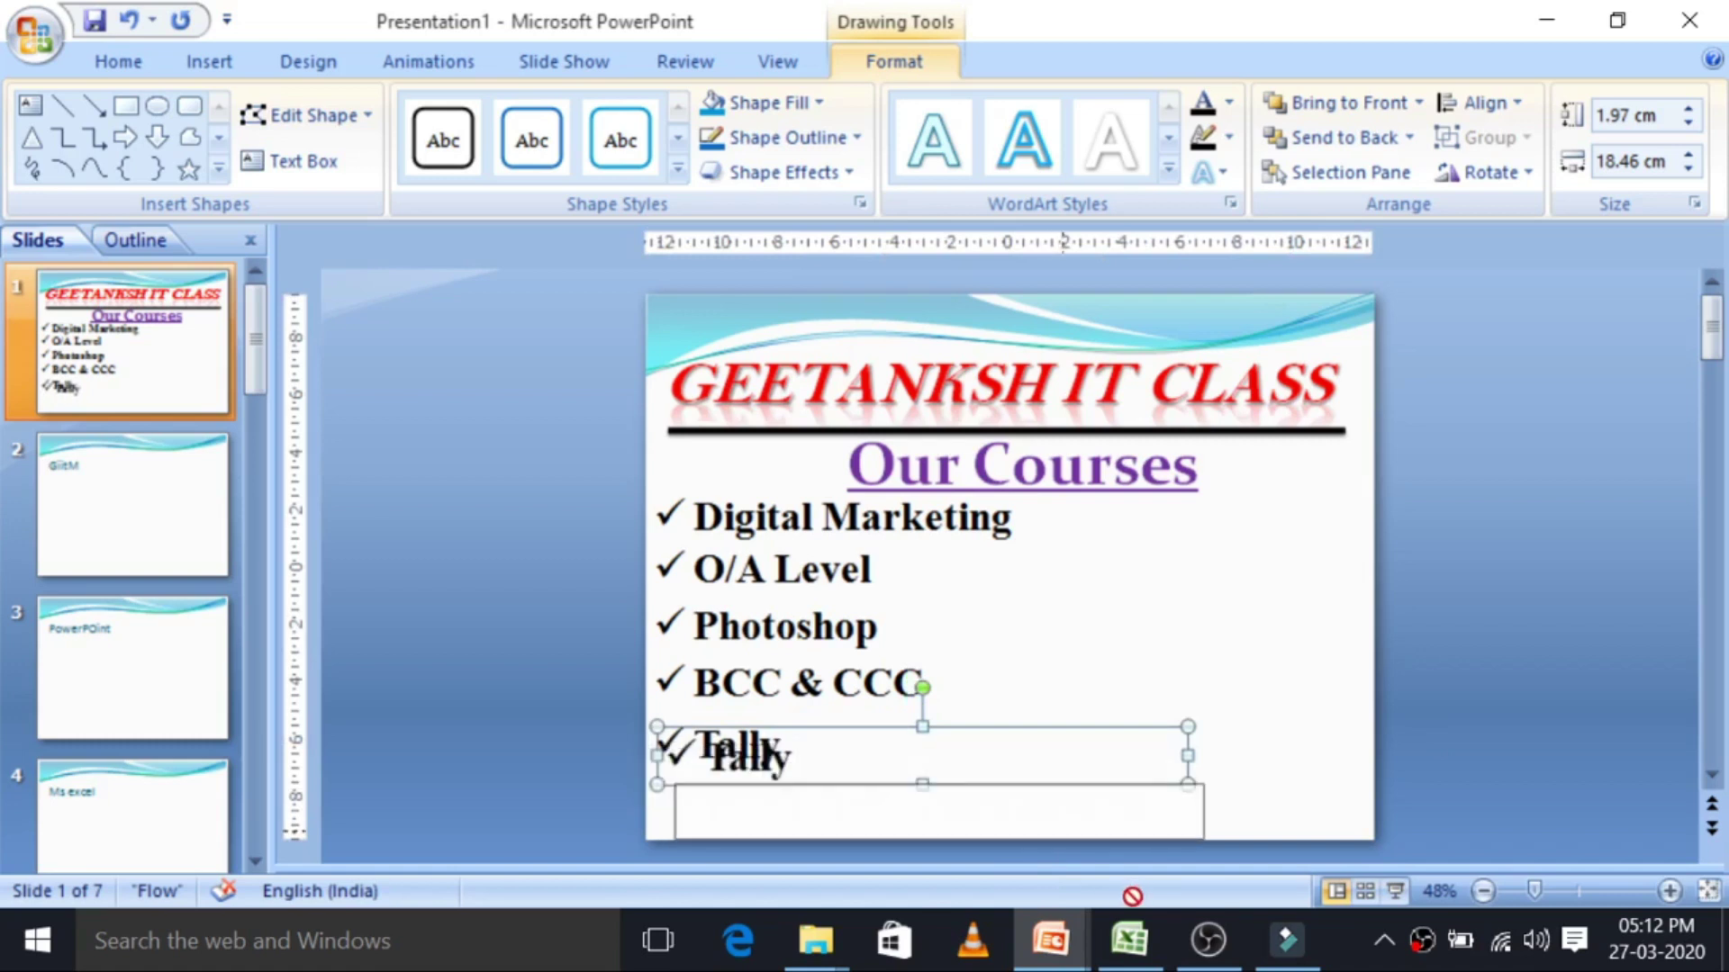
left_click_drag(1131, 892, 1099, 860)
left_click(1529, 502)
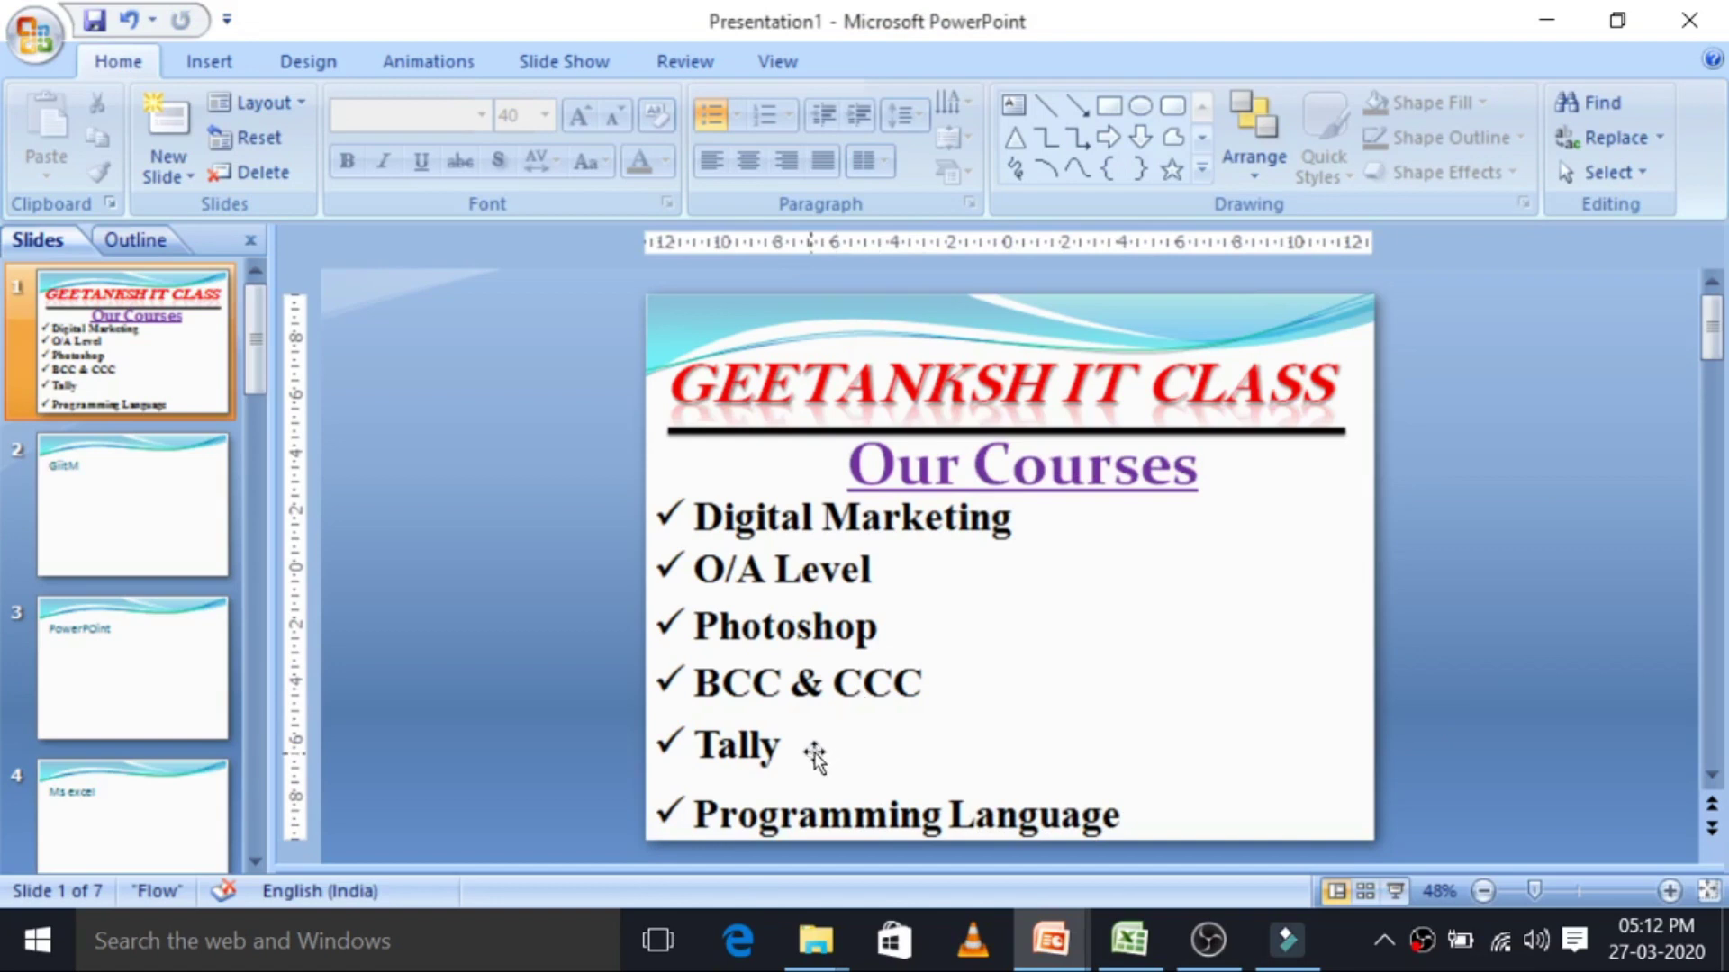
left_click(806, 781)
double_click(806, 776)
left_click_drag(806, 778, 807, 771)
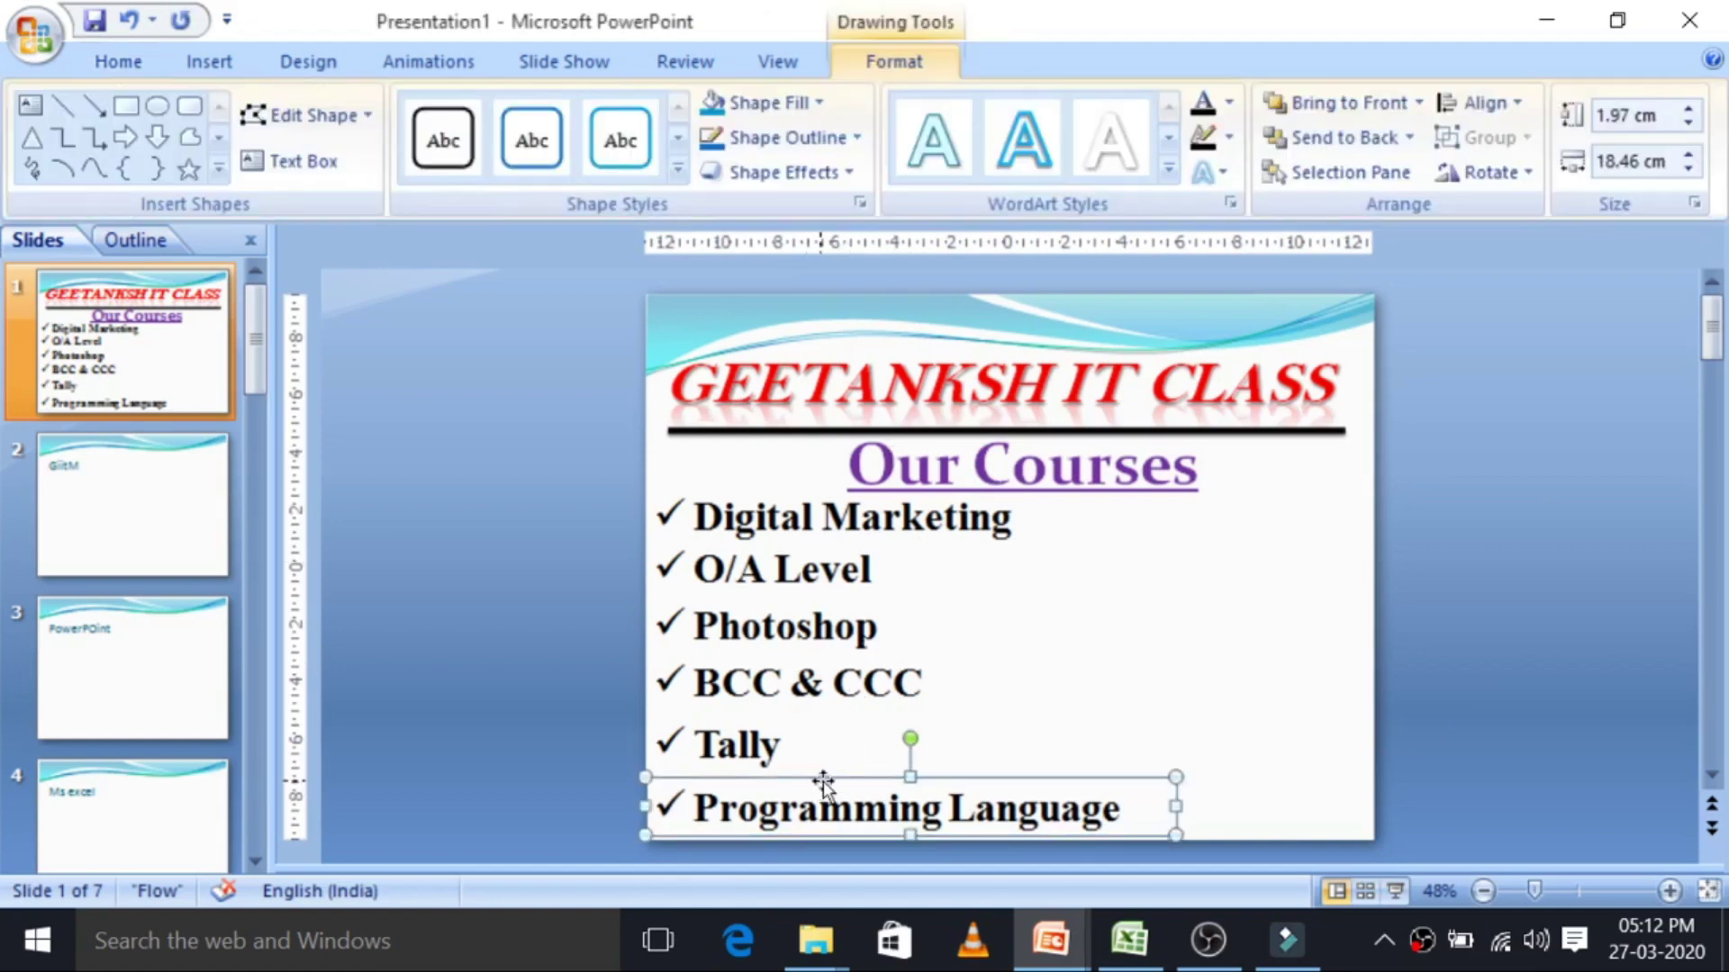
Distribute the six course boxes, Digital Marketing through Tally, evenly with Distribute Vertically.
left_click(806, 742, "shift")
left_click(805, 681, "shift")
left_click(804, 612, "shift")
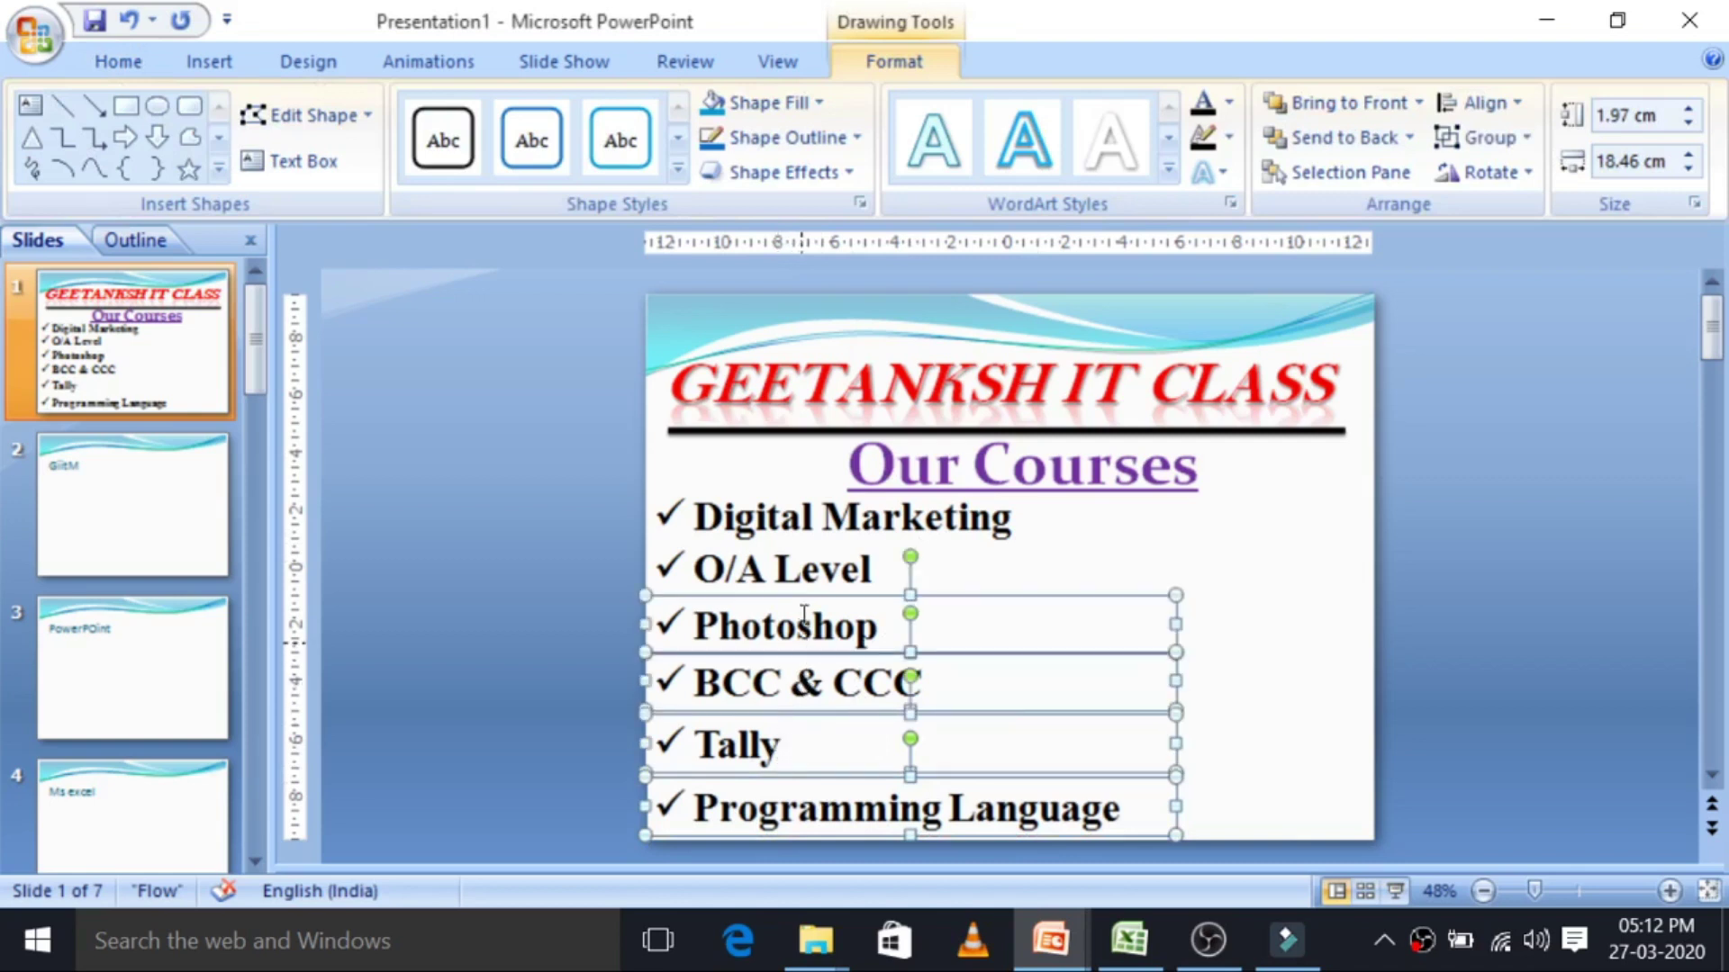
left_click(800, 570, "shift")
left_click(805, 524, "shift")
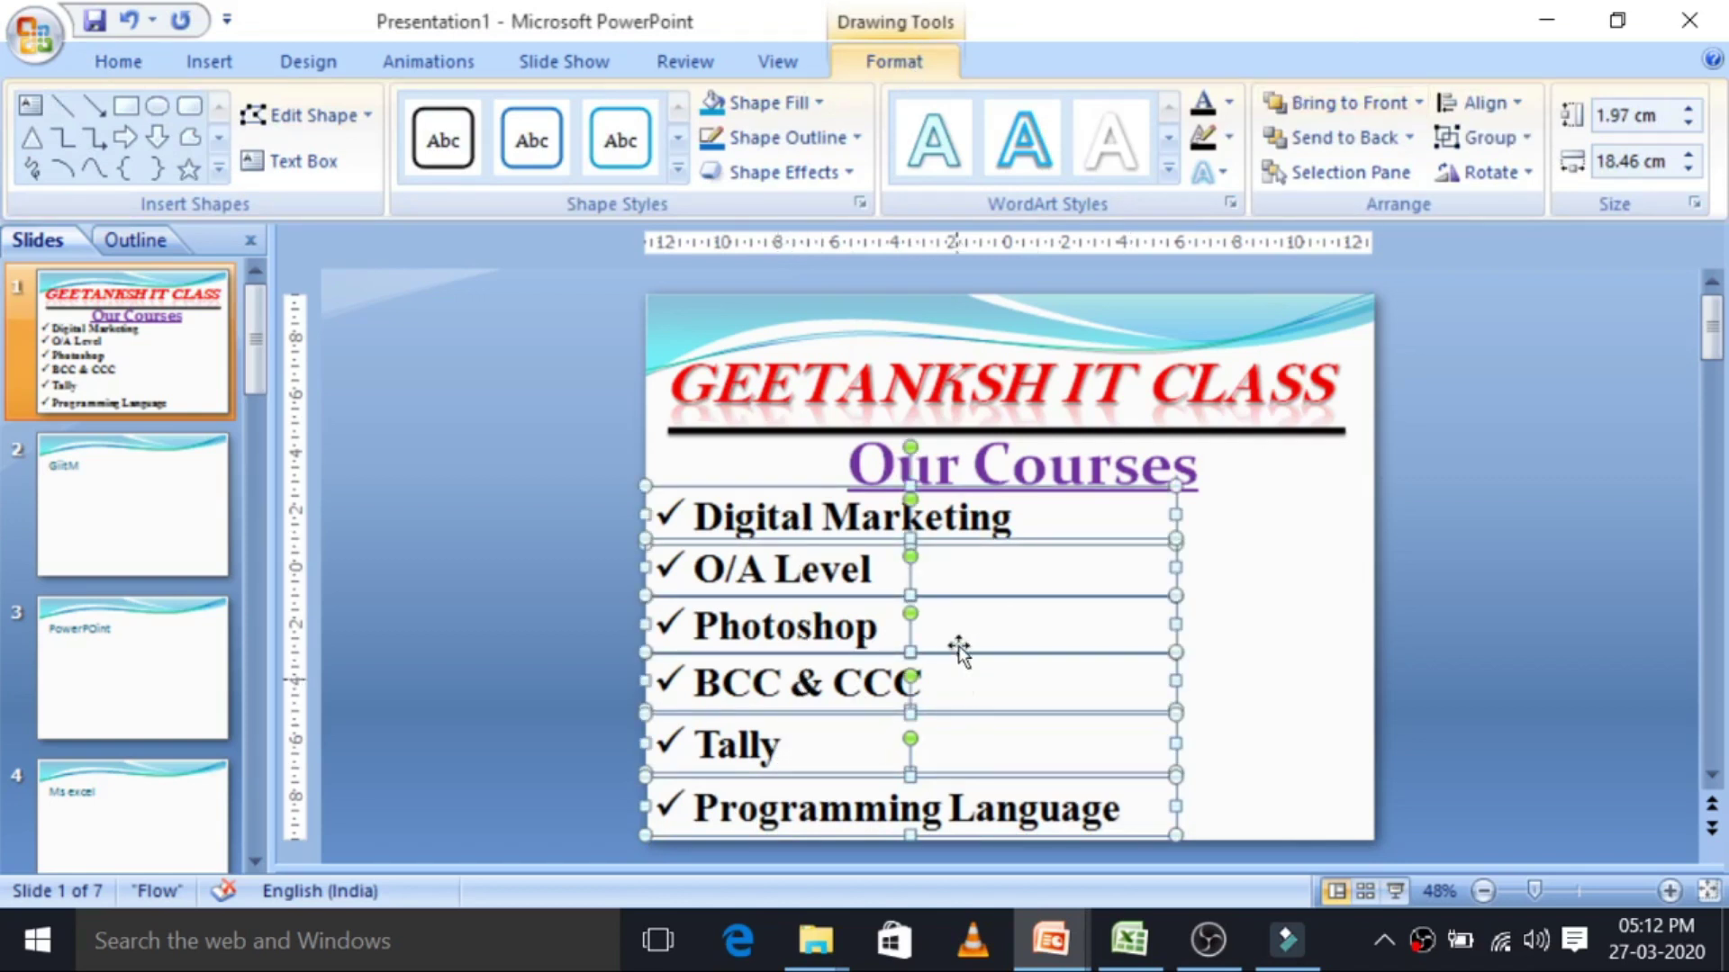
left_click(1502, 110)
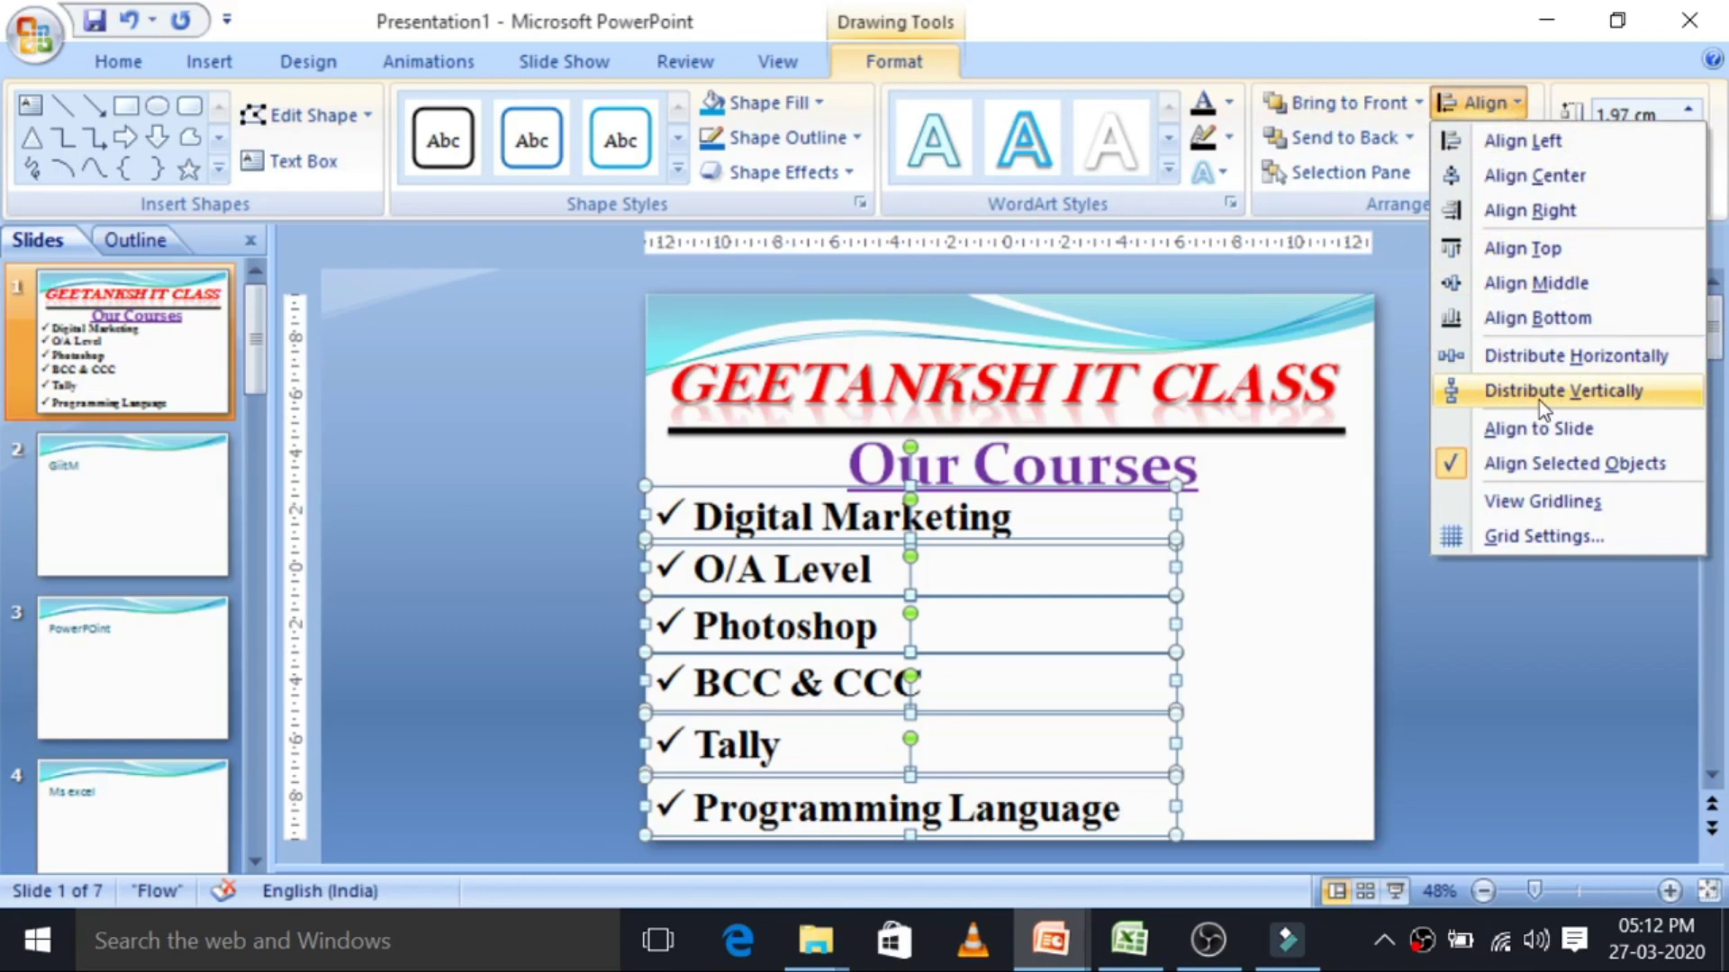
left_click(1609, 393)
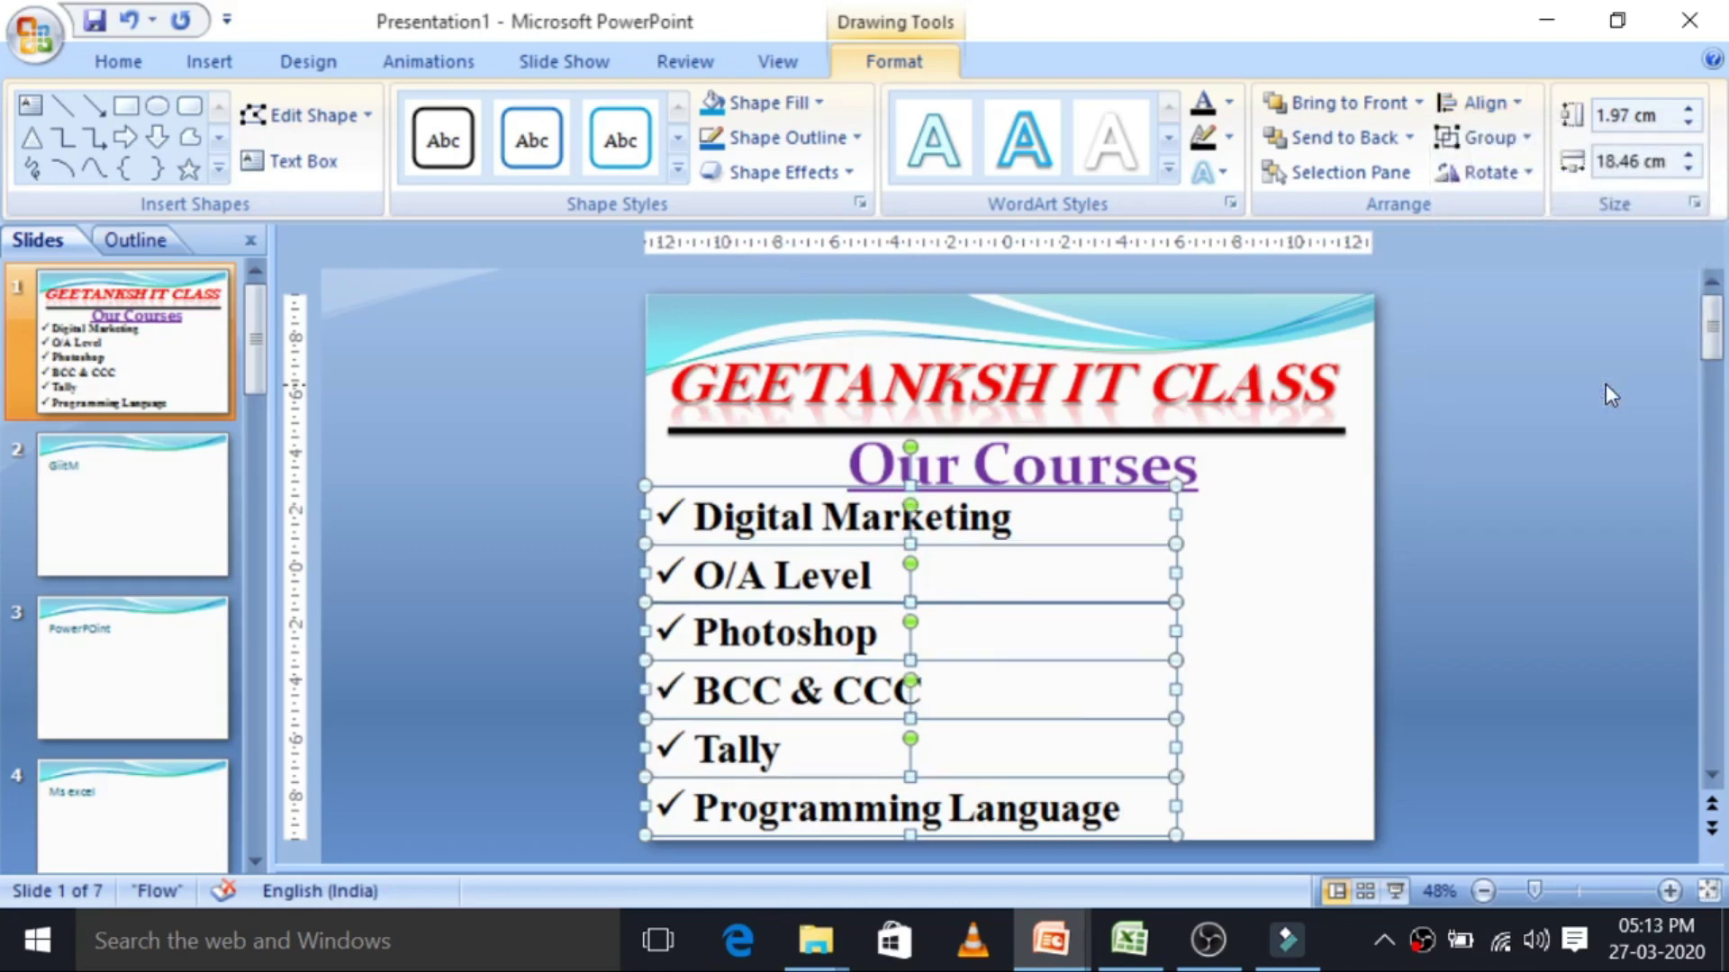
left_click(1544, 489)
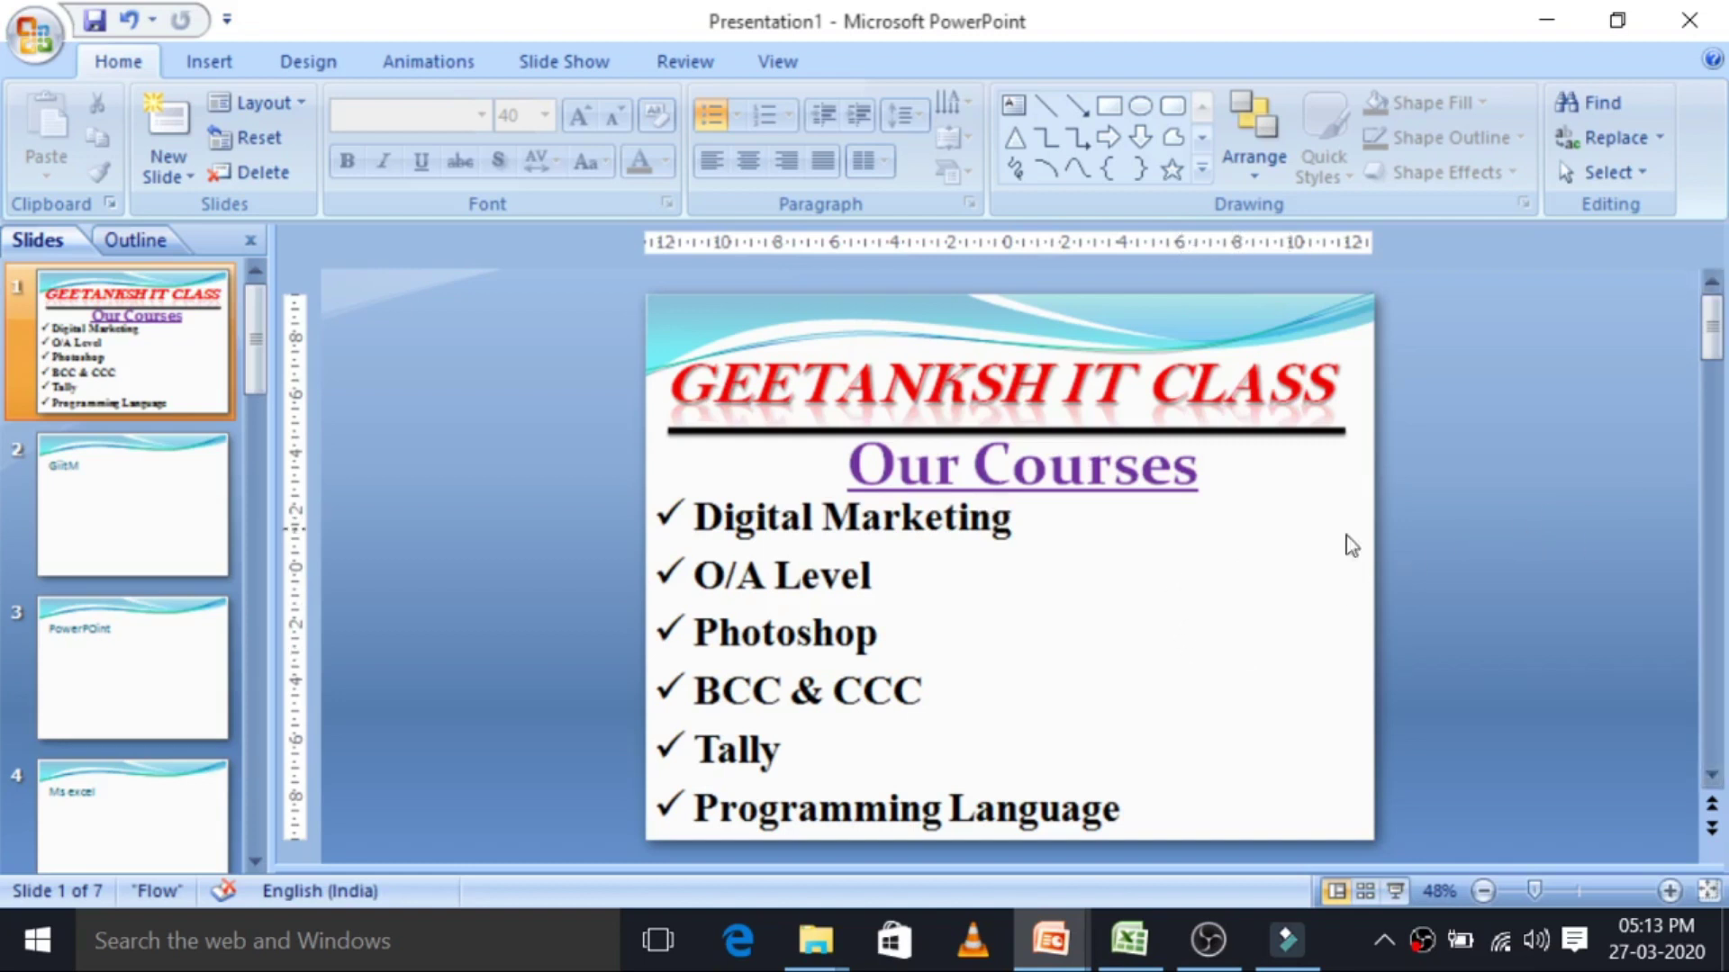
left_click(1064, 533)
left_click(1302, 613)
left_click(231, 72)
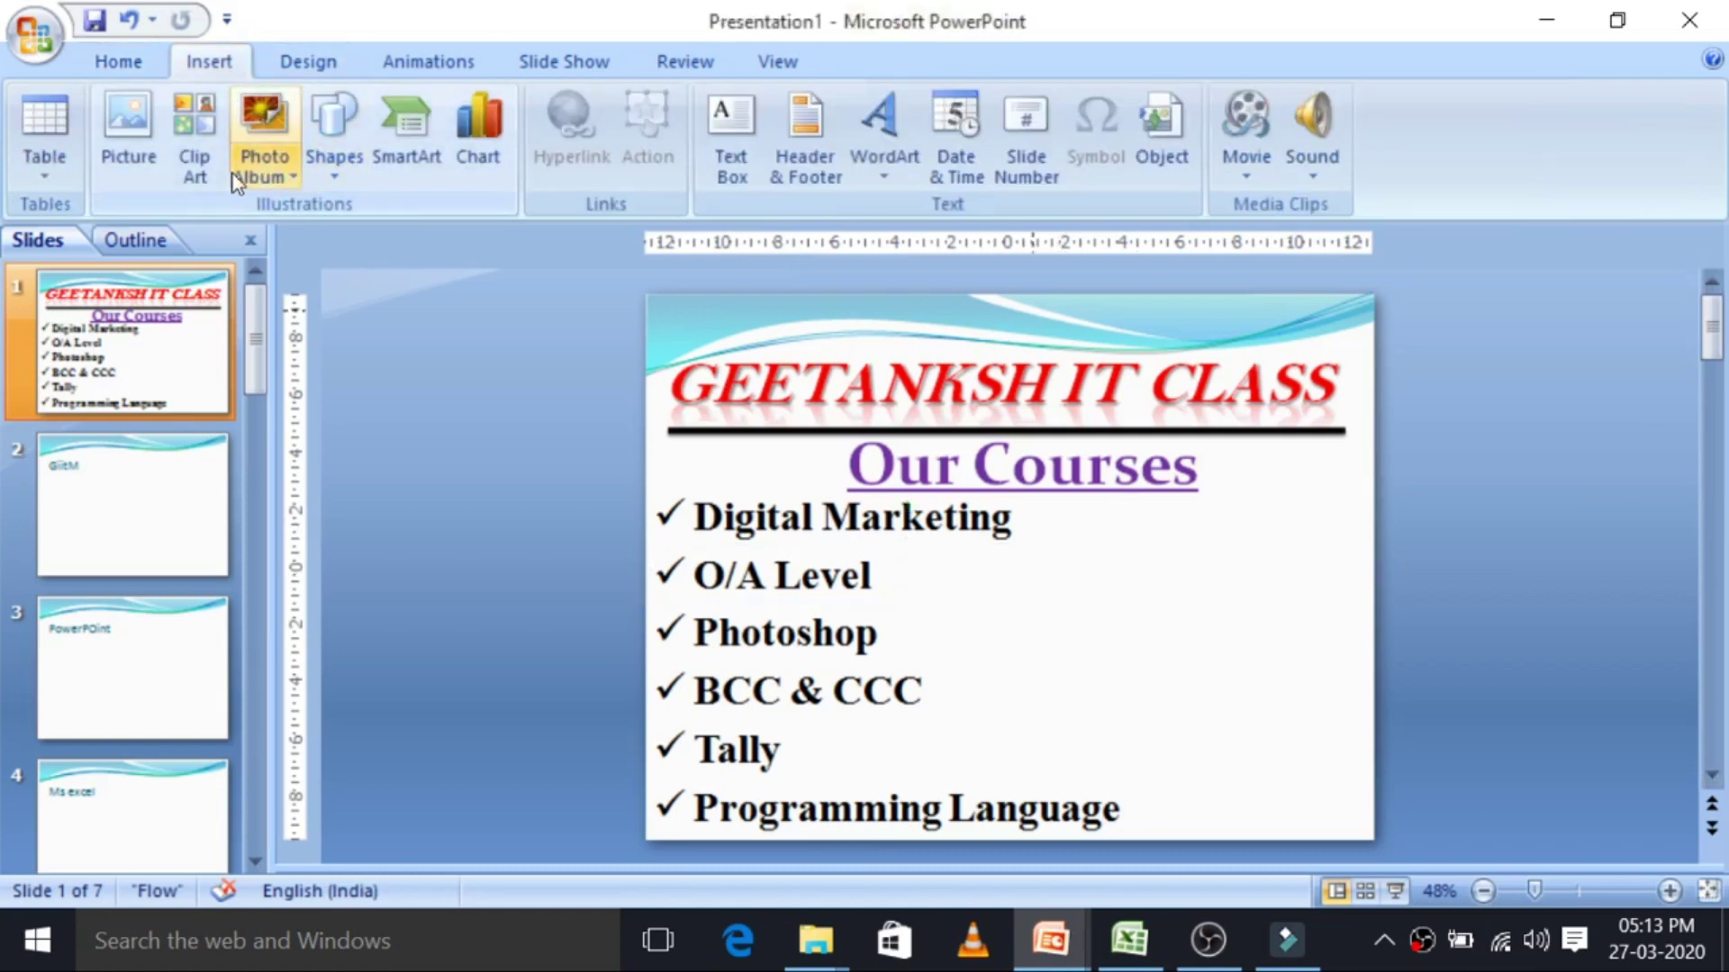
Insert the man-at-computer clip art found by searching 'computer' beside the course list.
left_click(197, 146)
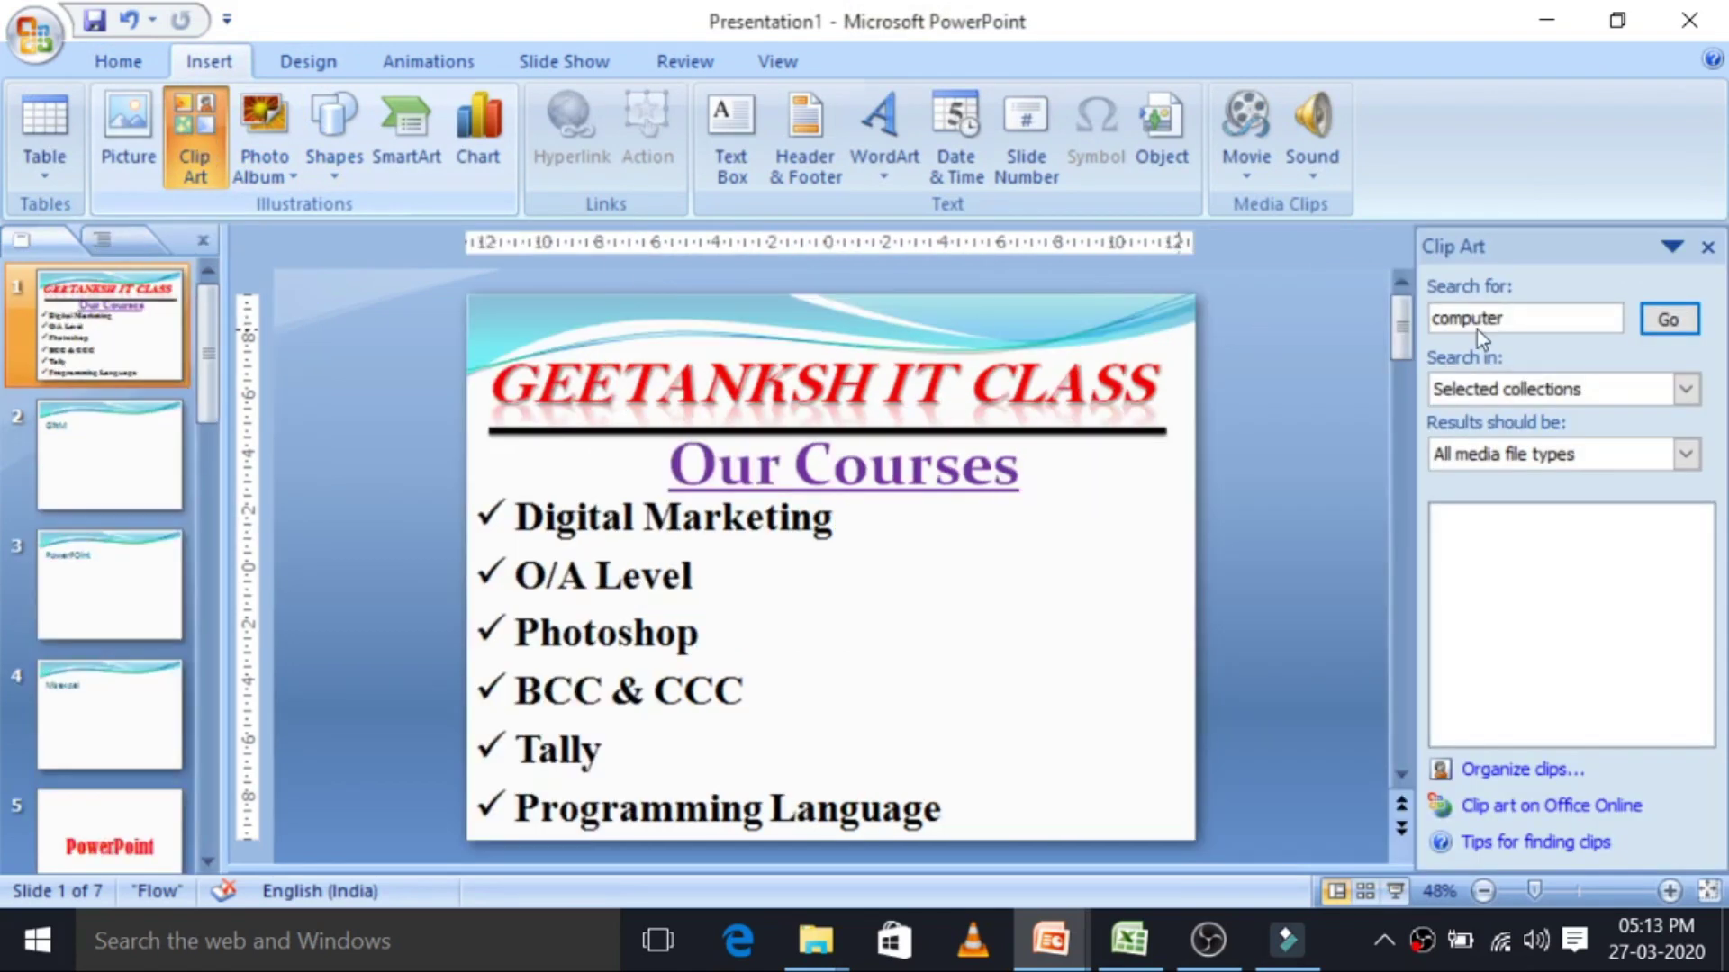
left_click(1536, 323)
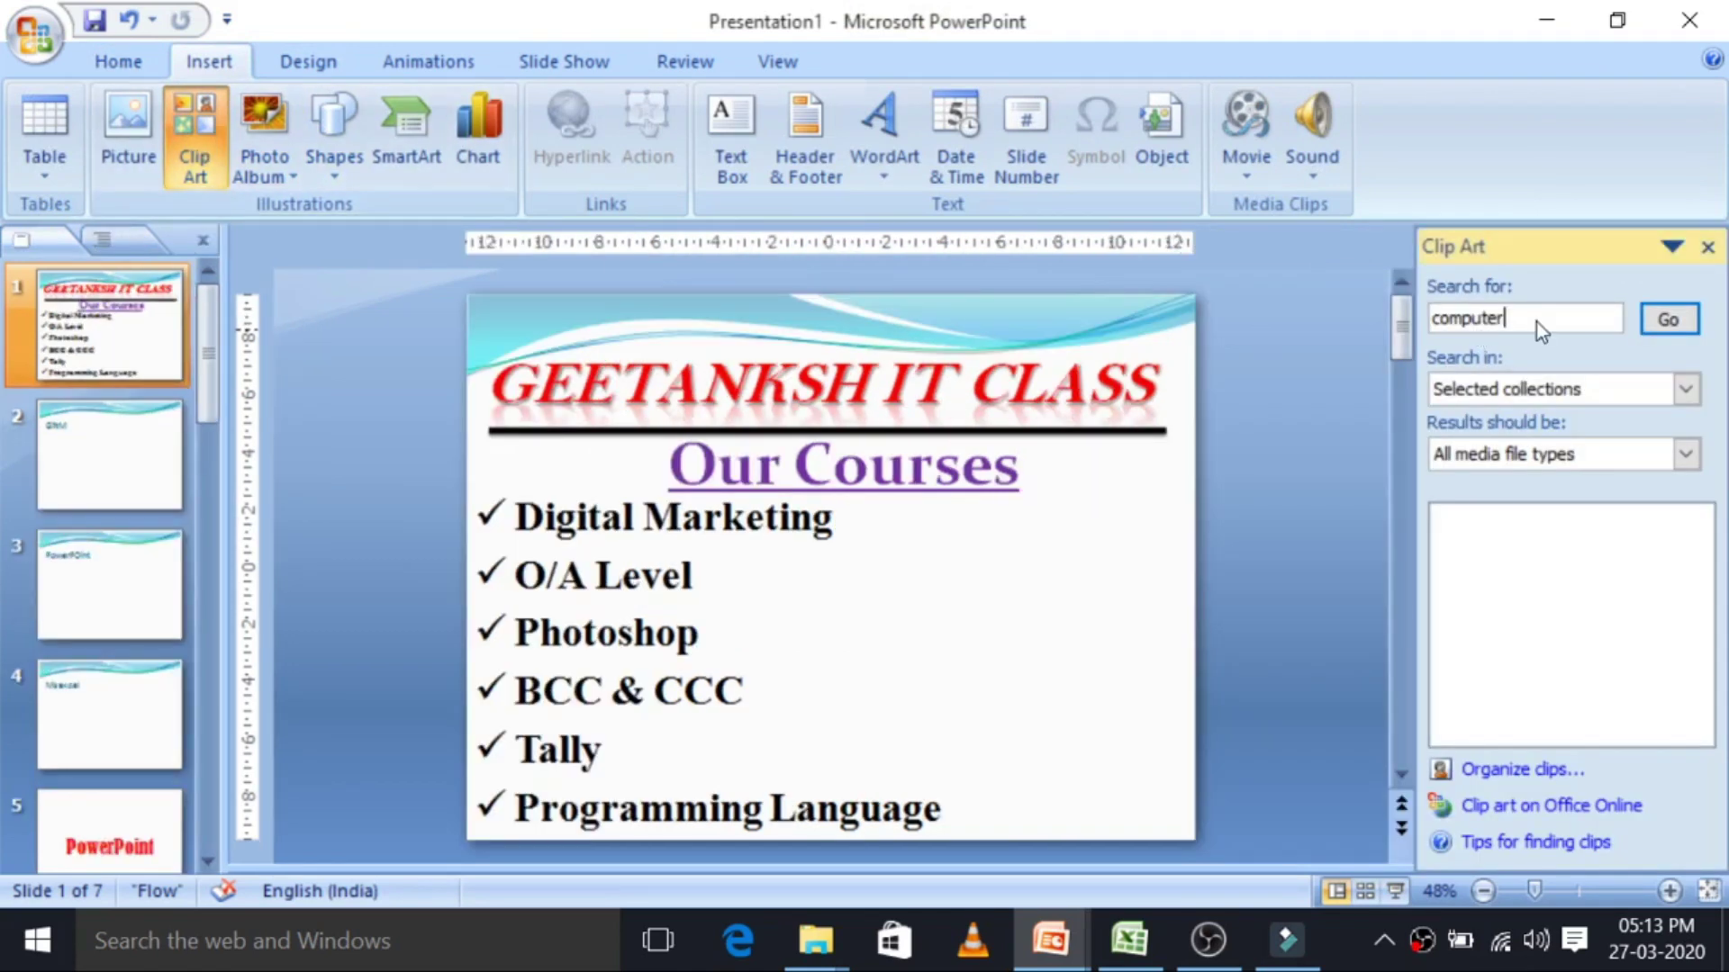
left_click(1657, 324)
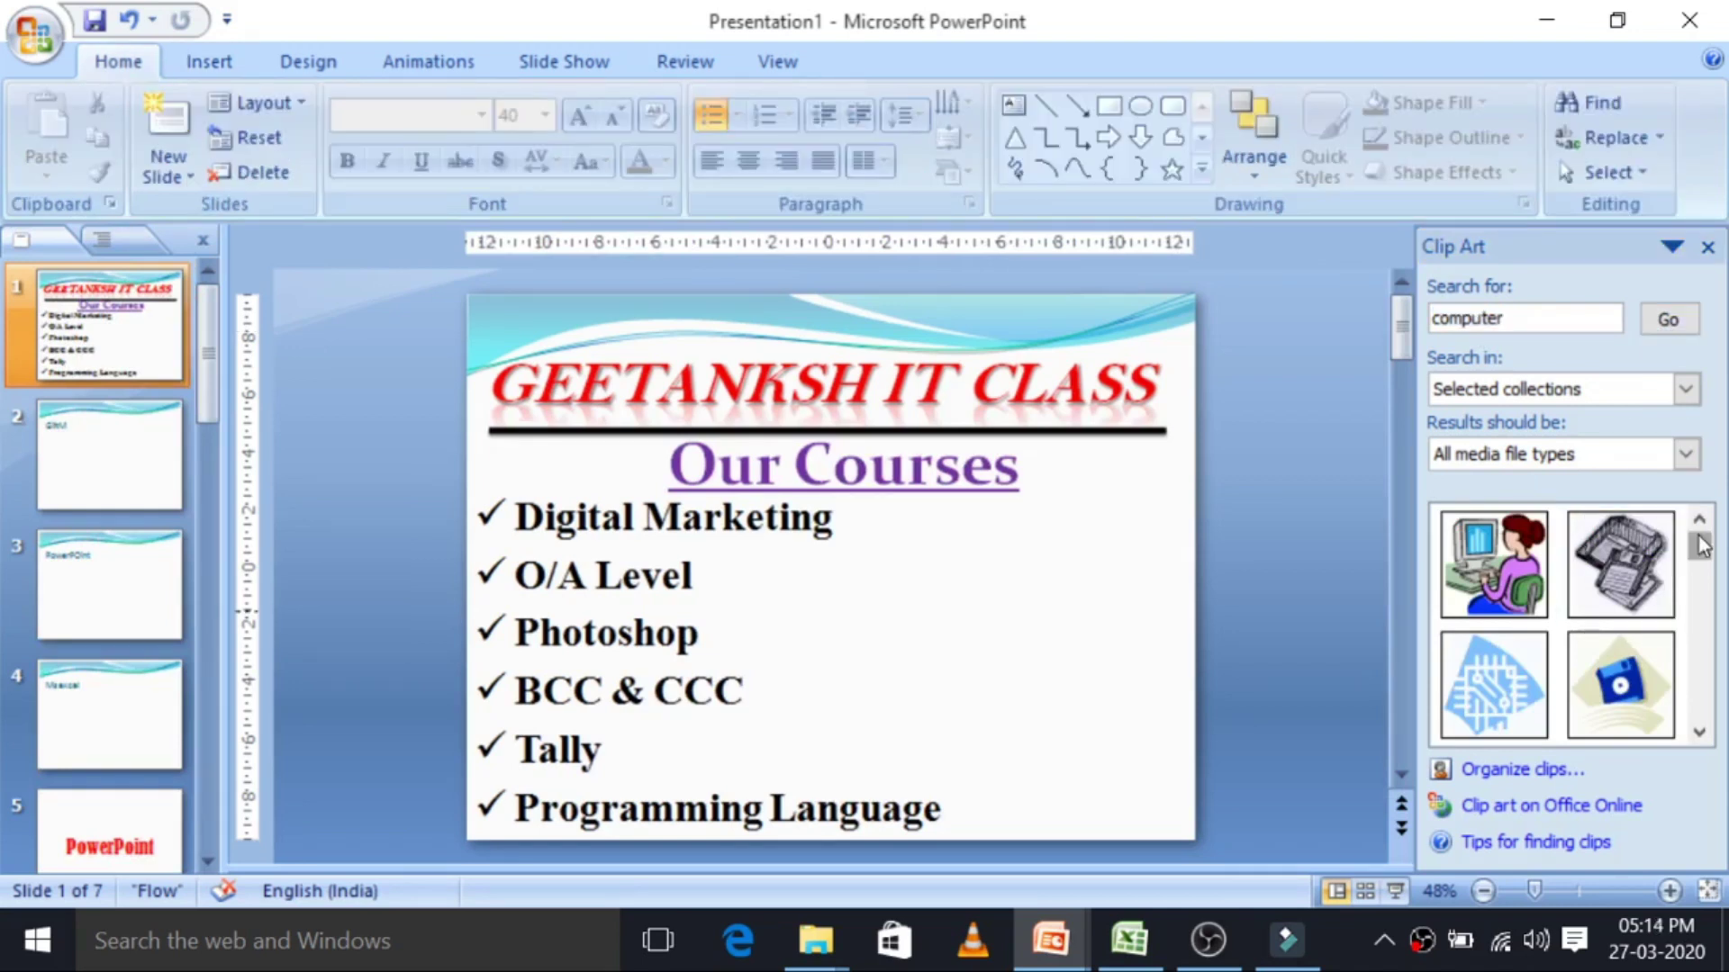
left_click(1706, 740)
left_click(1706, 740)
left_click(1706, 740)
left_click(1706, 740)
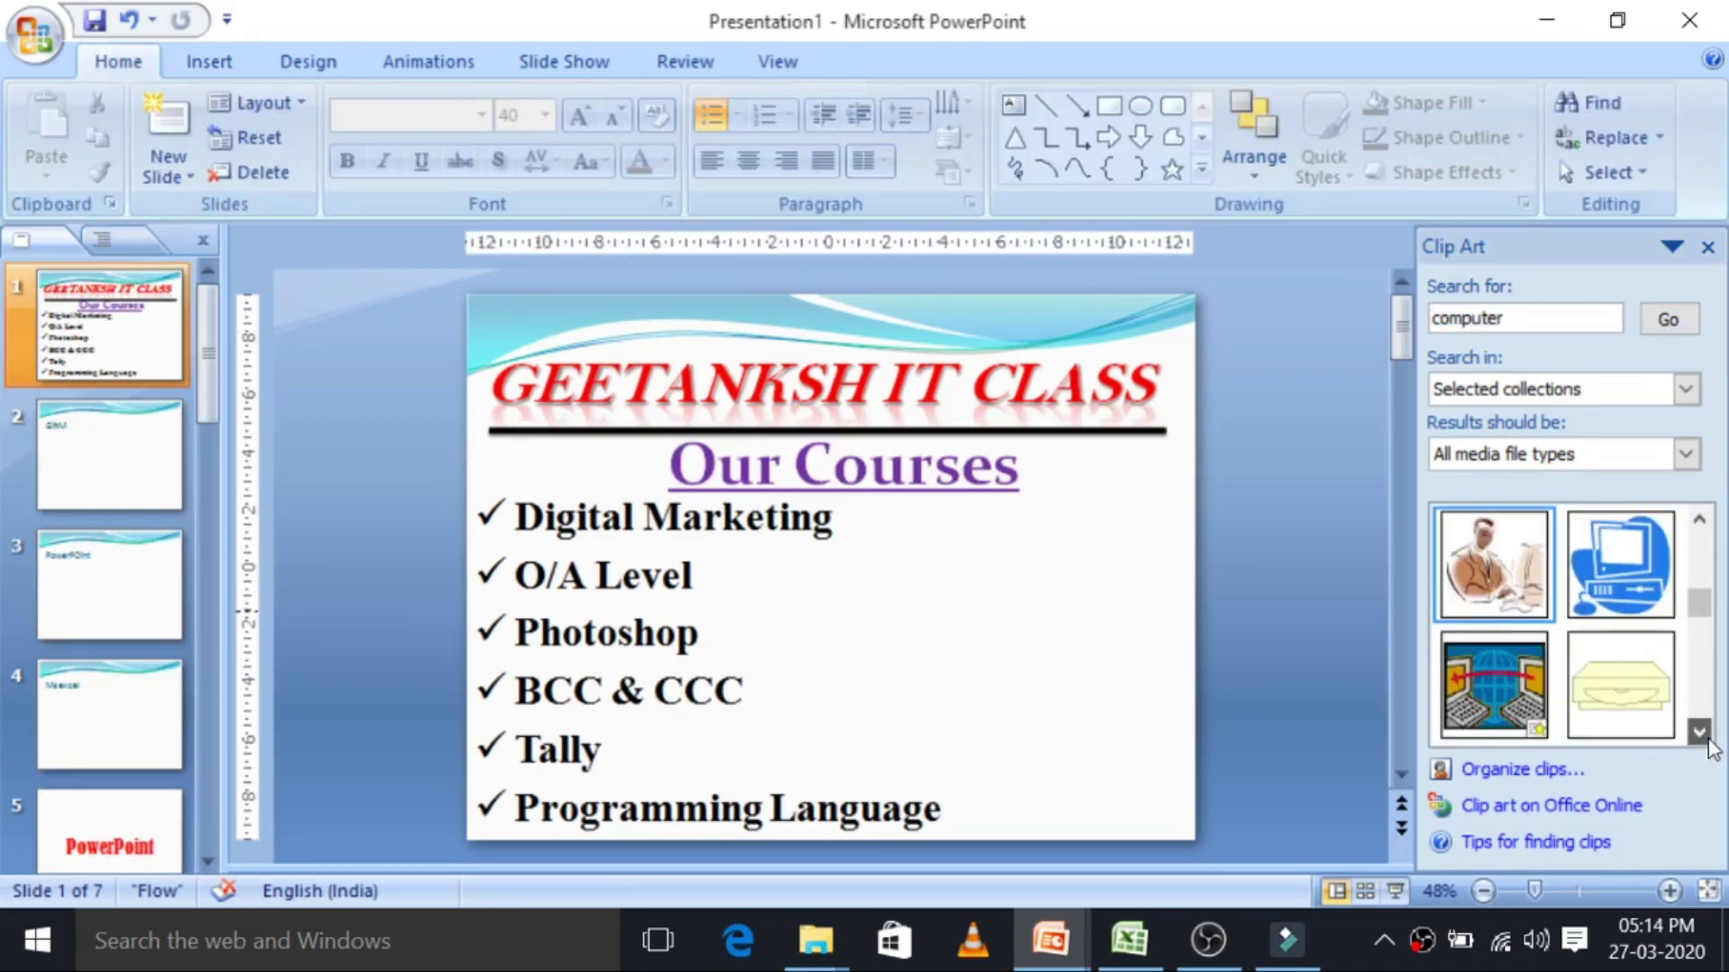
left_click(1500, 544)
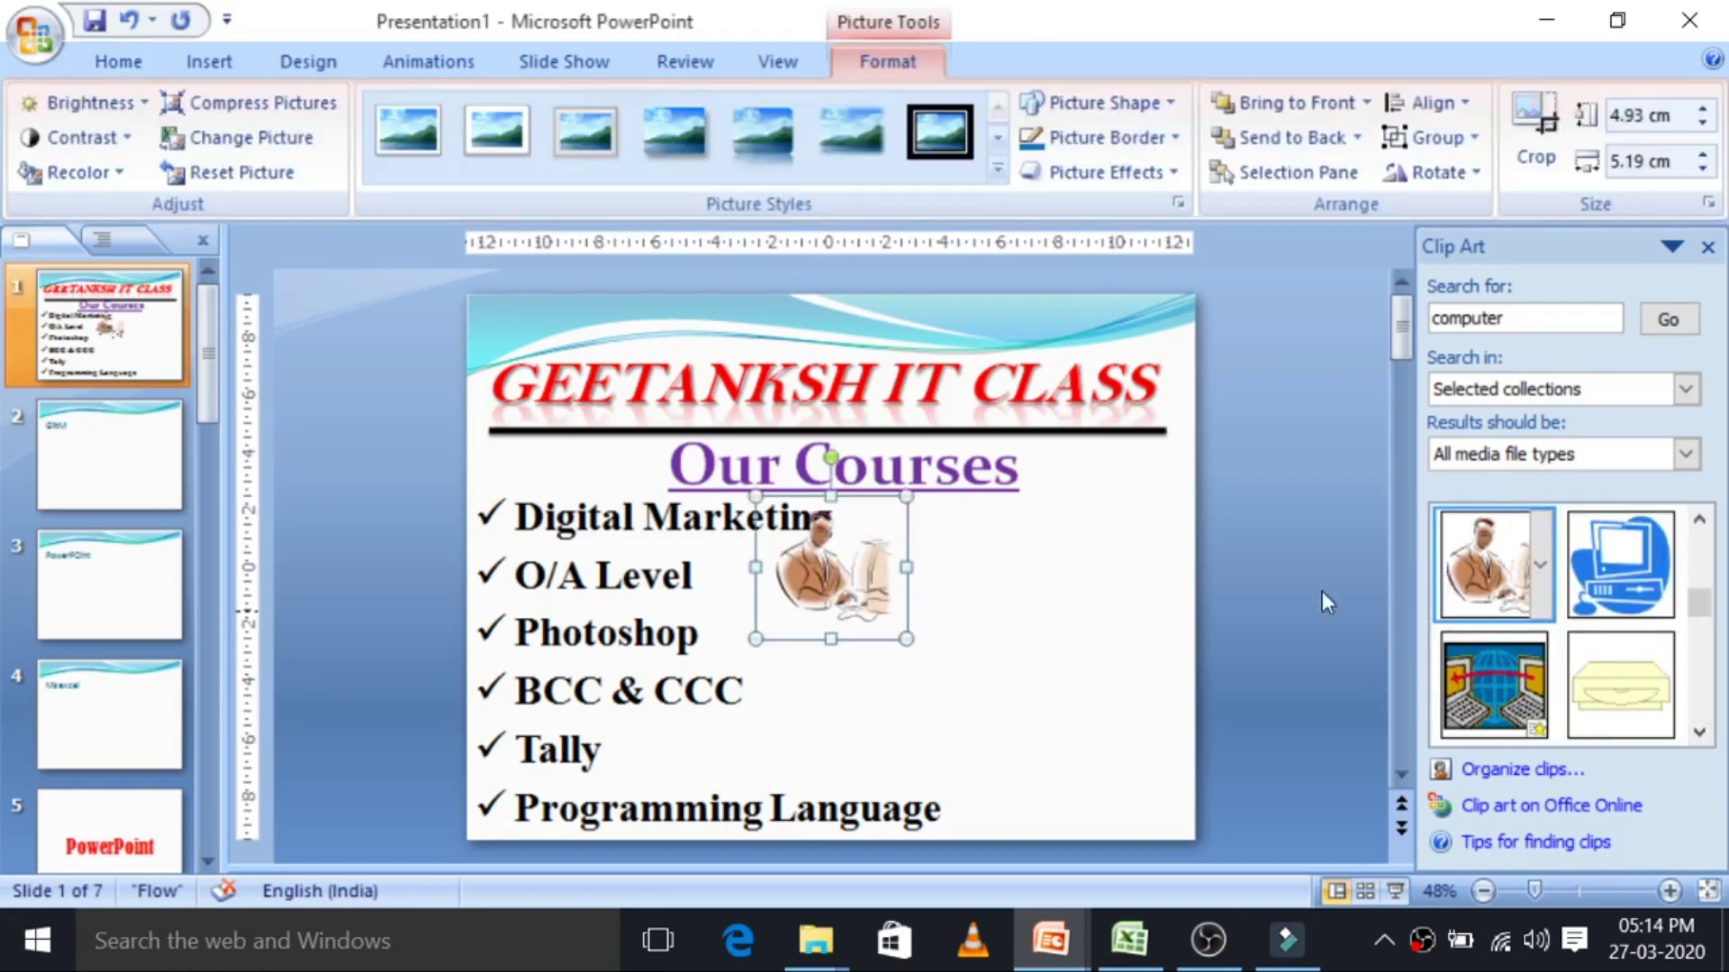
left_click_drag(811, 547, 951, 601)
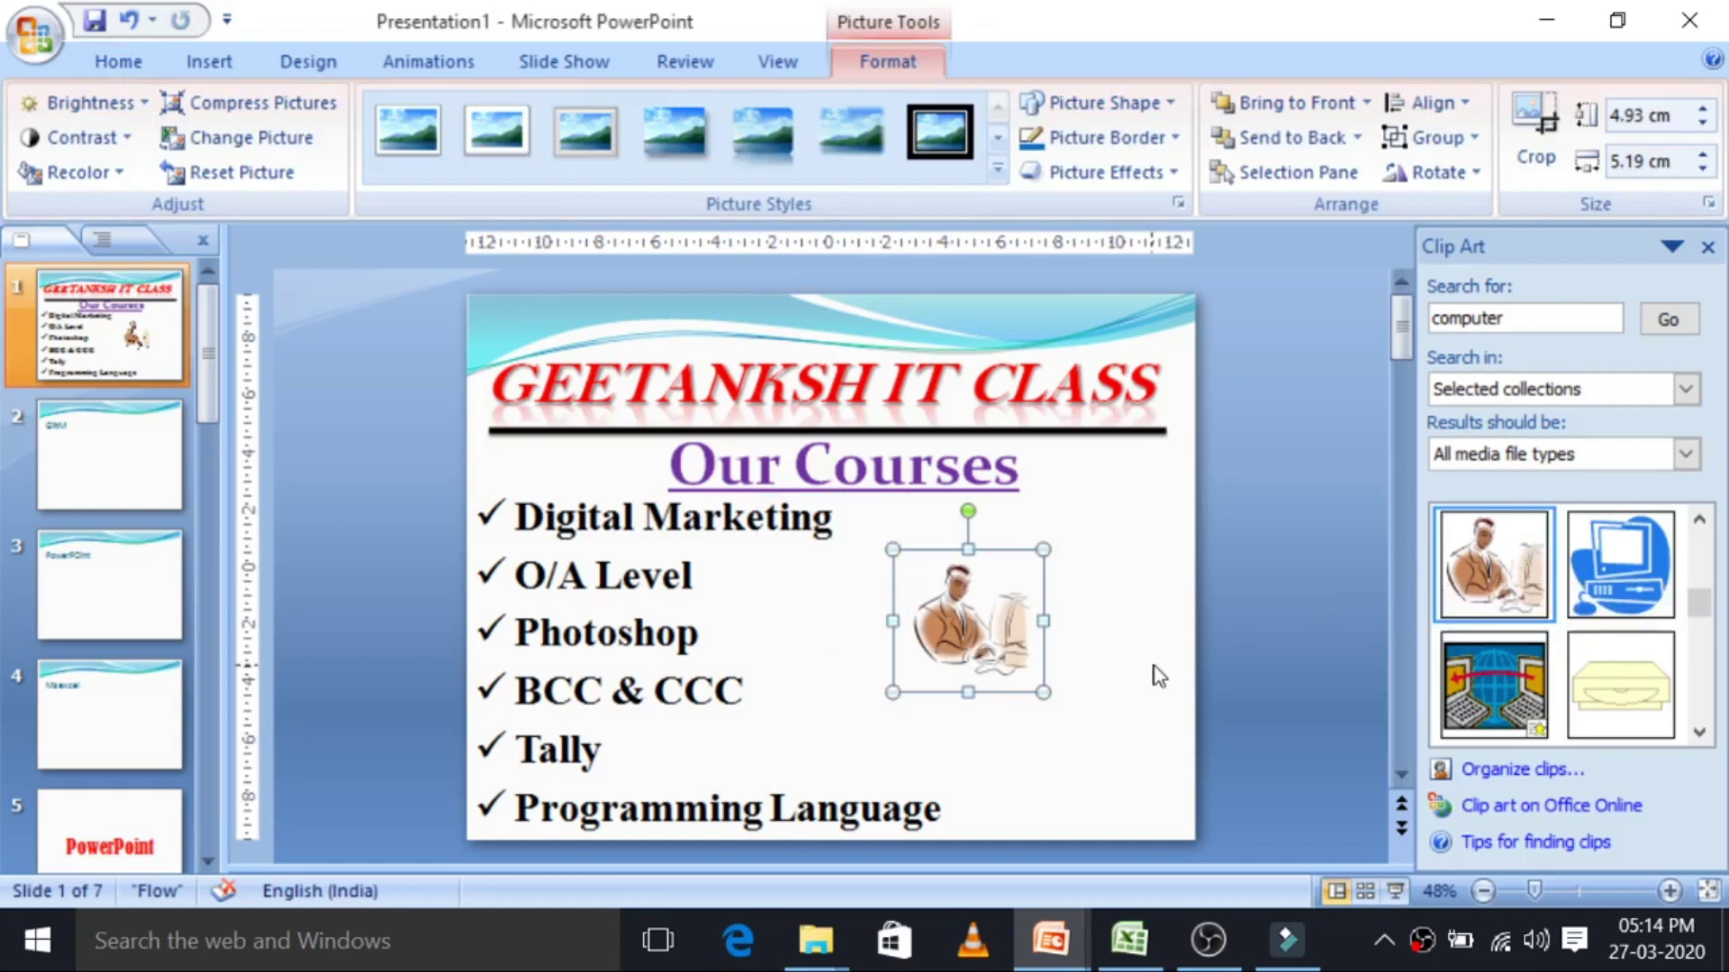
Close the Clip Art pane, then enlarge the picture and place it at the lower right.
left_click(1707, 247)
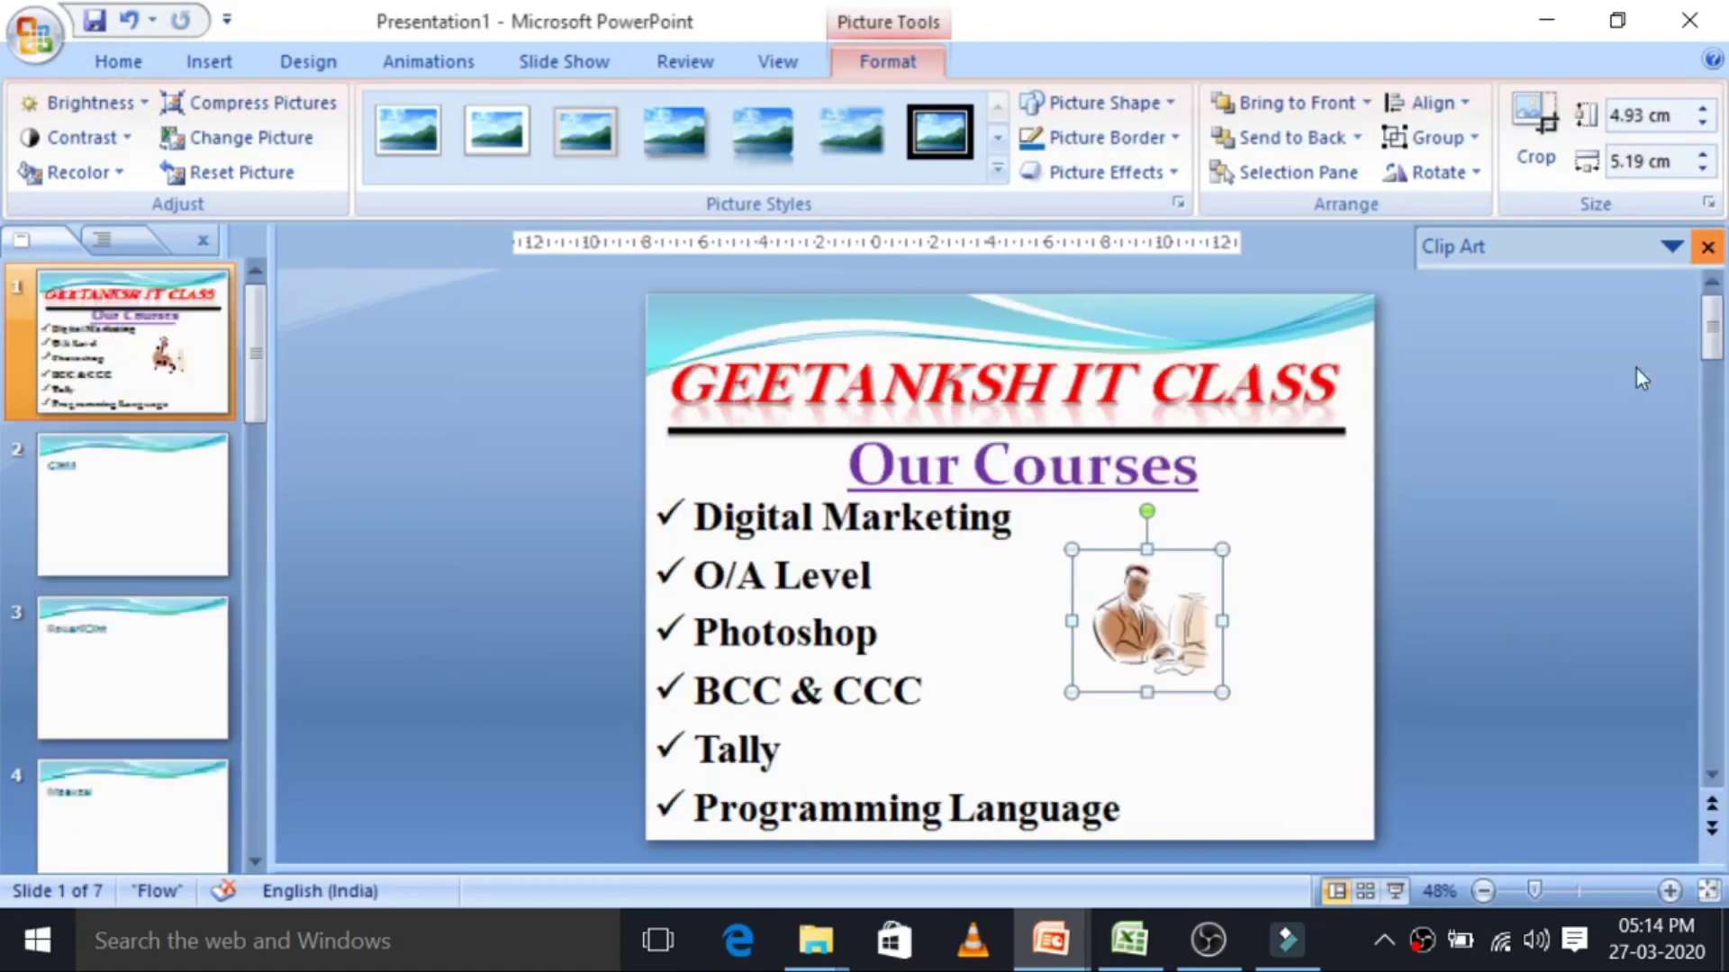
left_click_drag(1222, 692, 1342, 904)
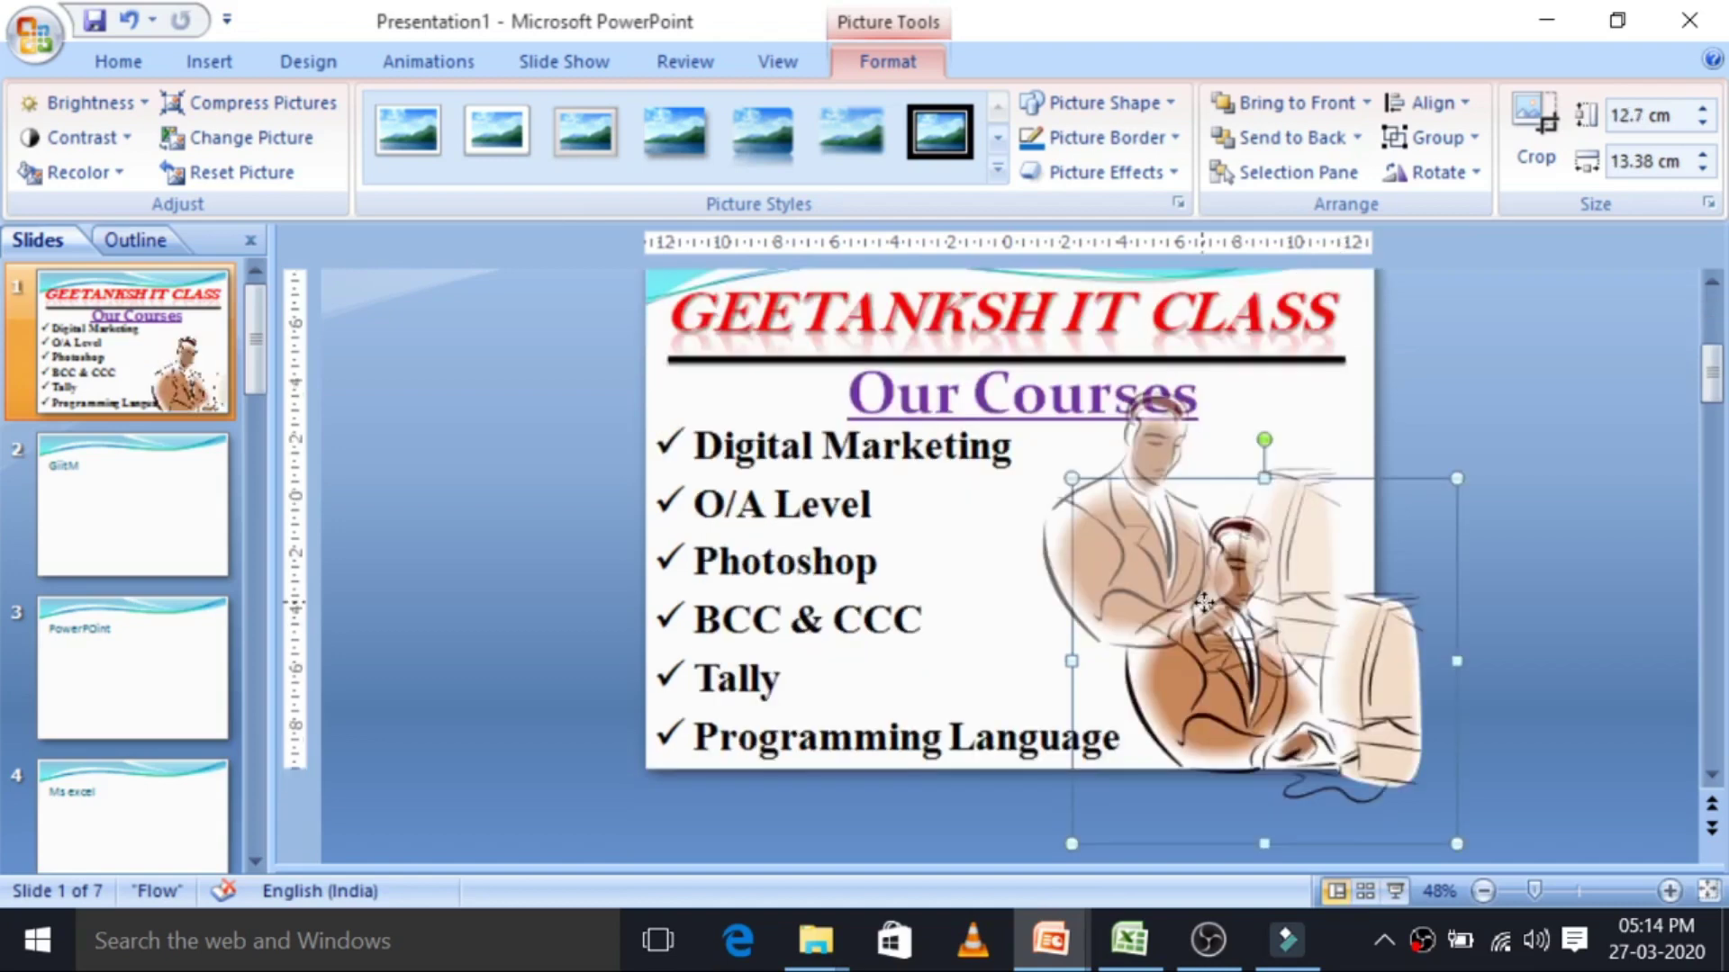
left_click_drag(1205, 604, 1192, 634)
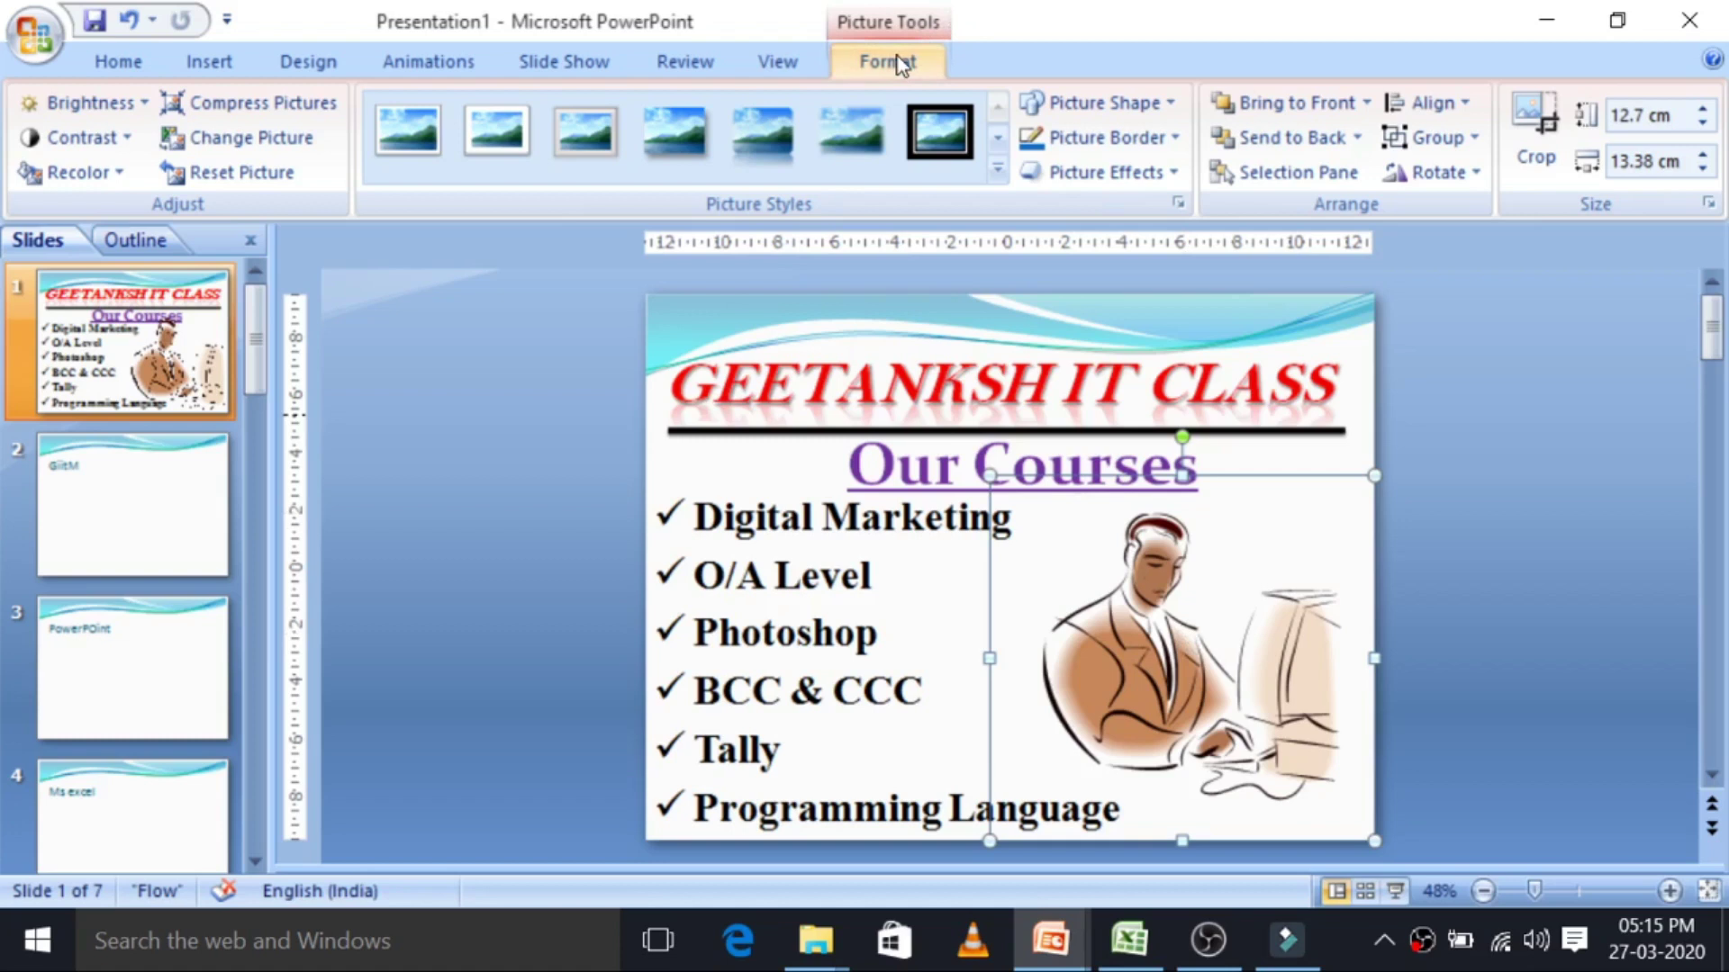
Flip the clip art horizontally so the man faces the courses, and tilt it slightly.
left_click(1457, 176)
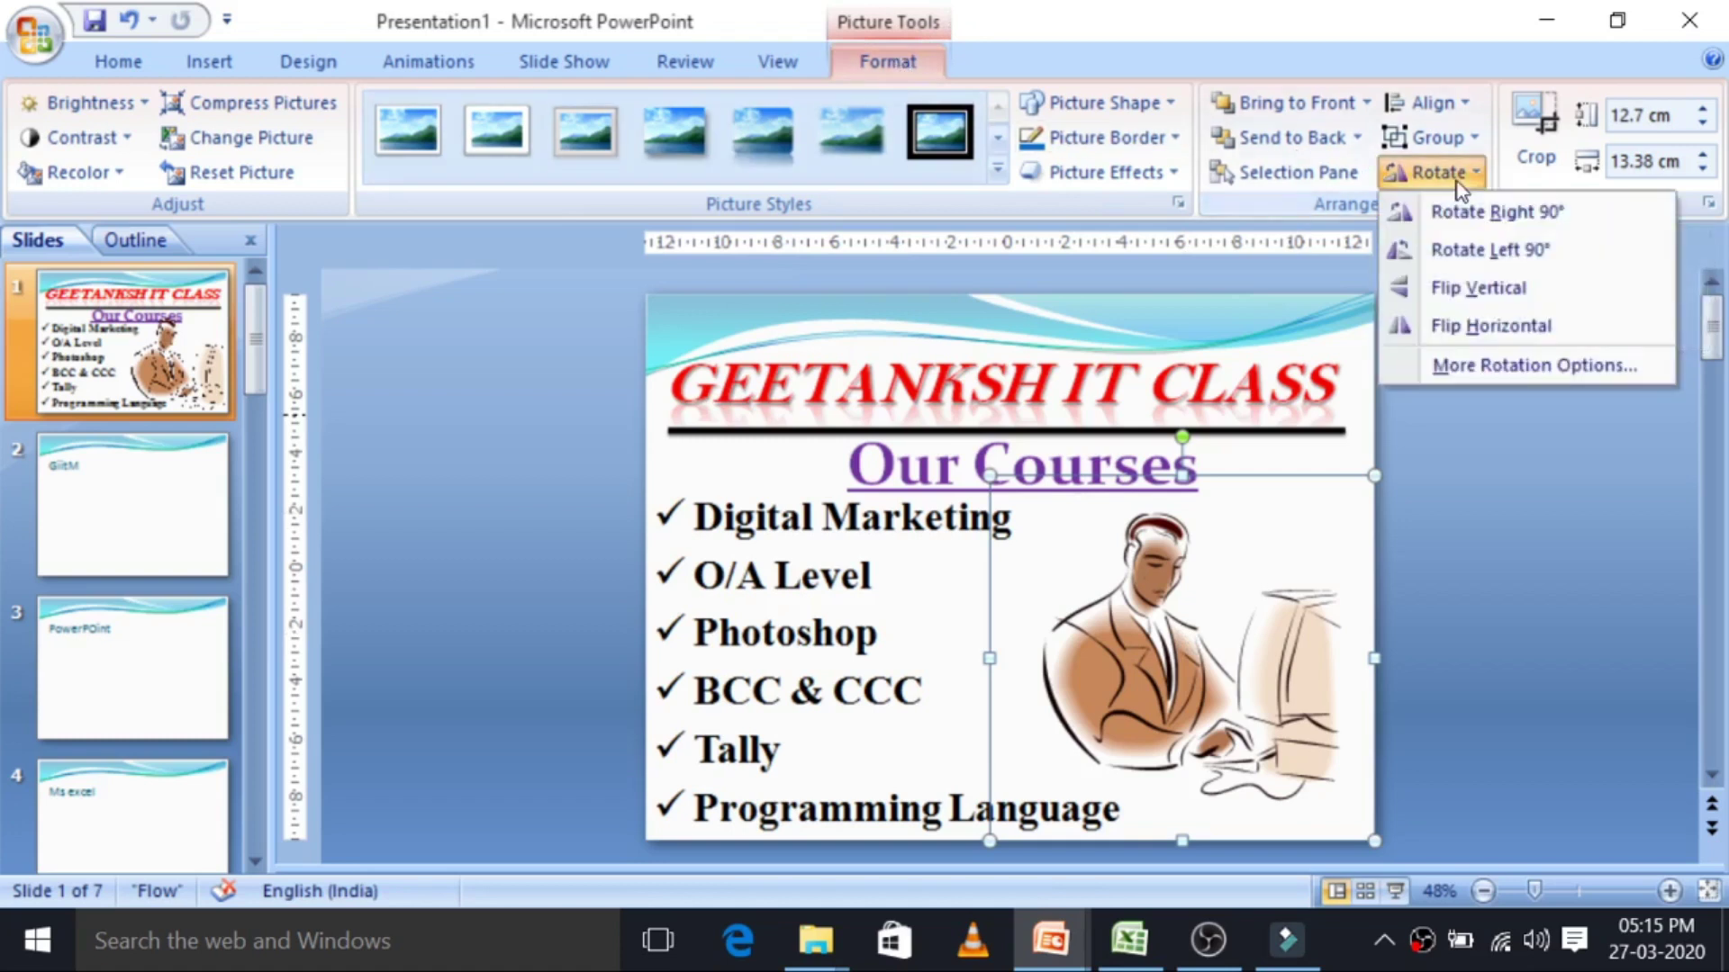
left_click(1500, 339)
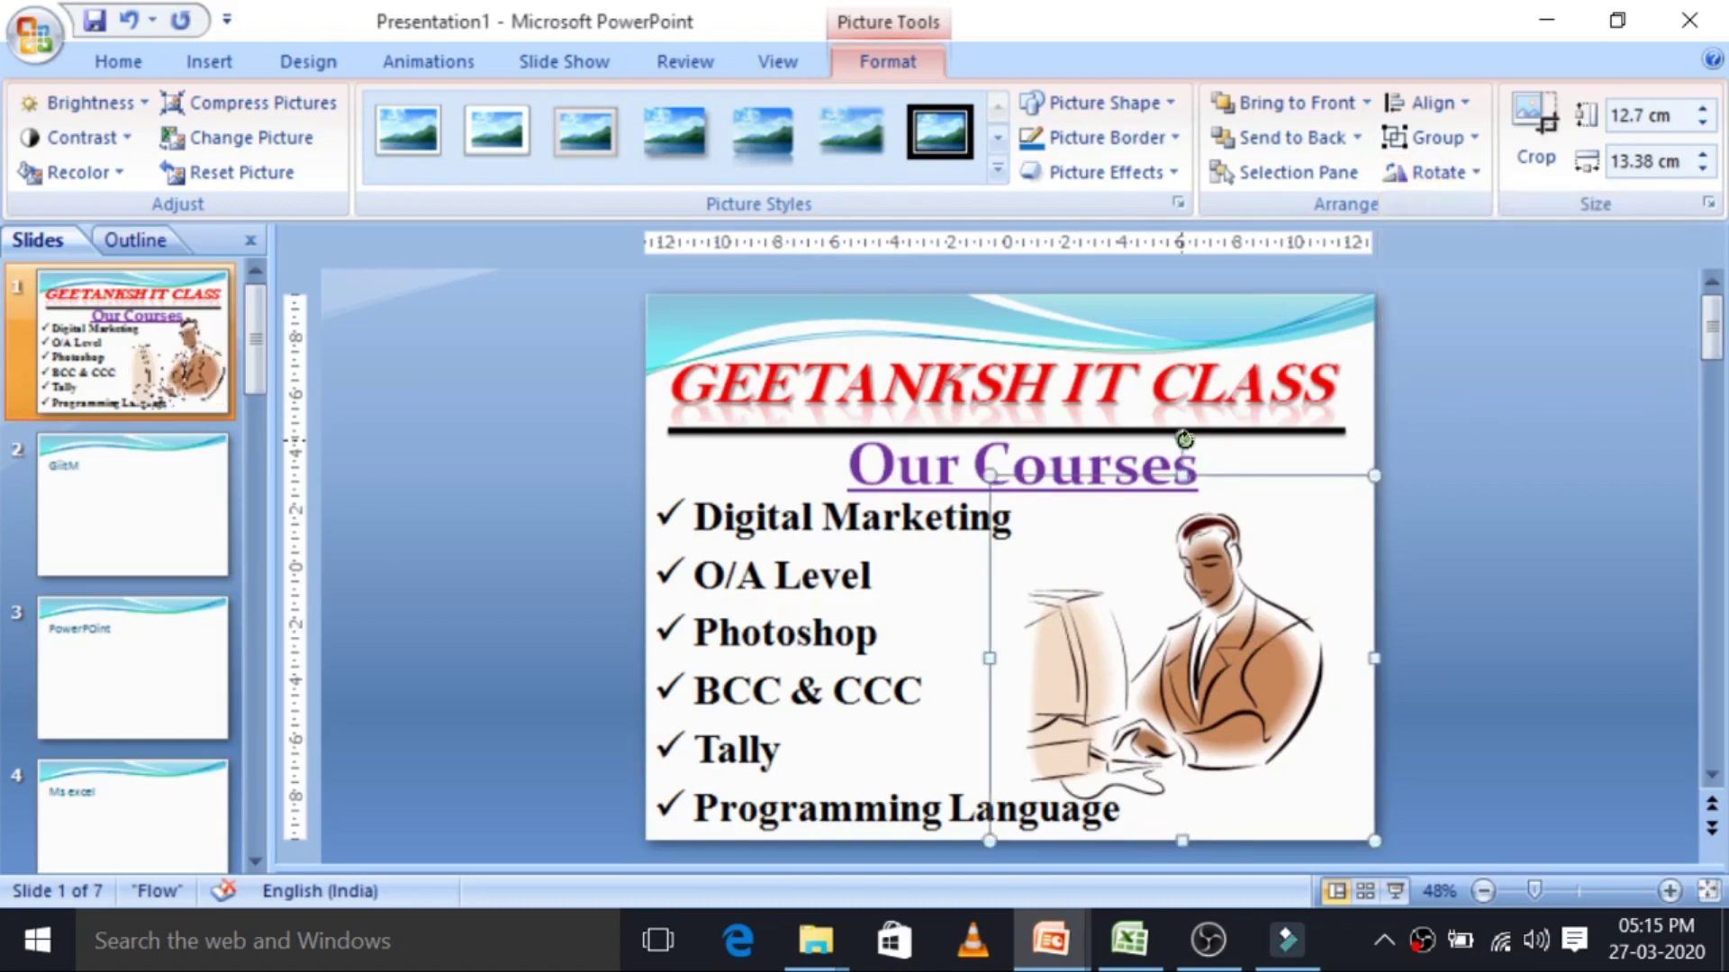
left_click_drag(1183, 437, 1215, 452)
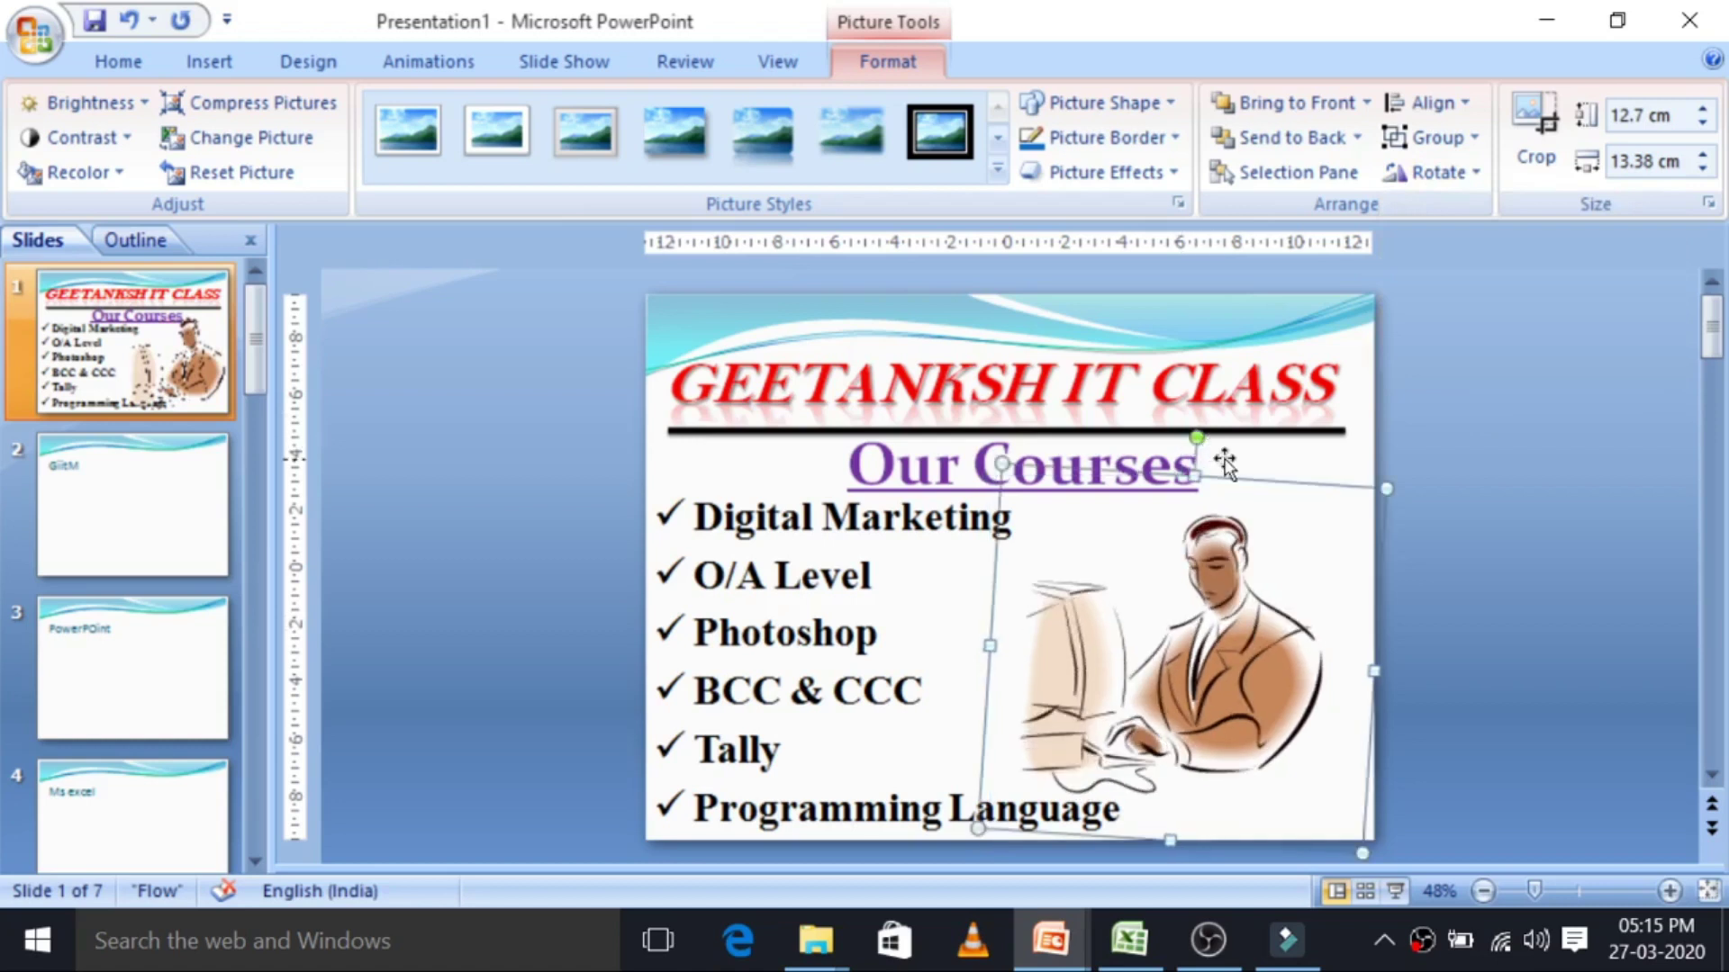
left_click(1462, 613)
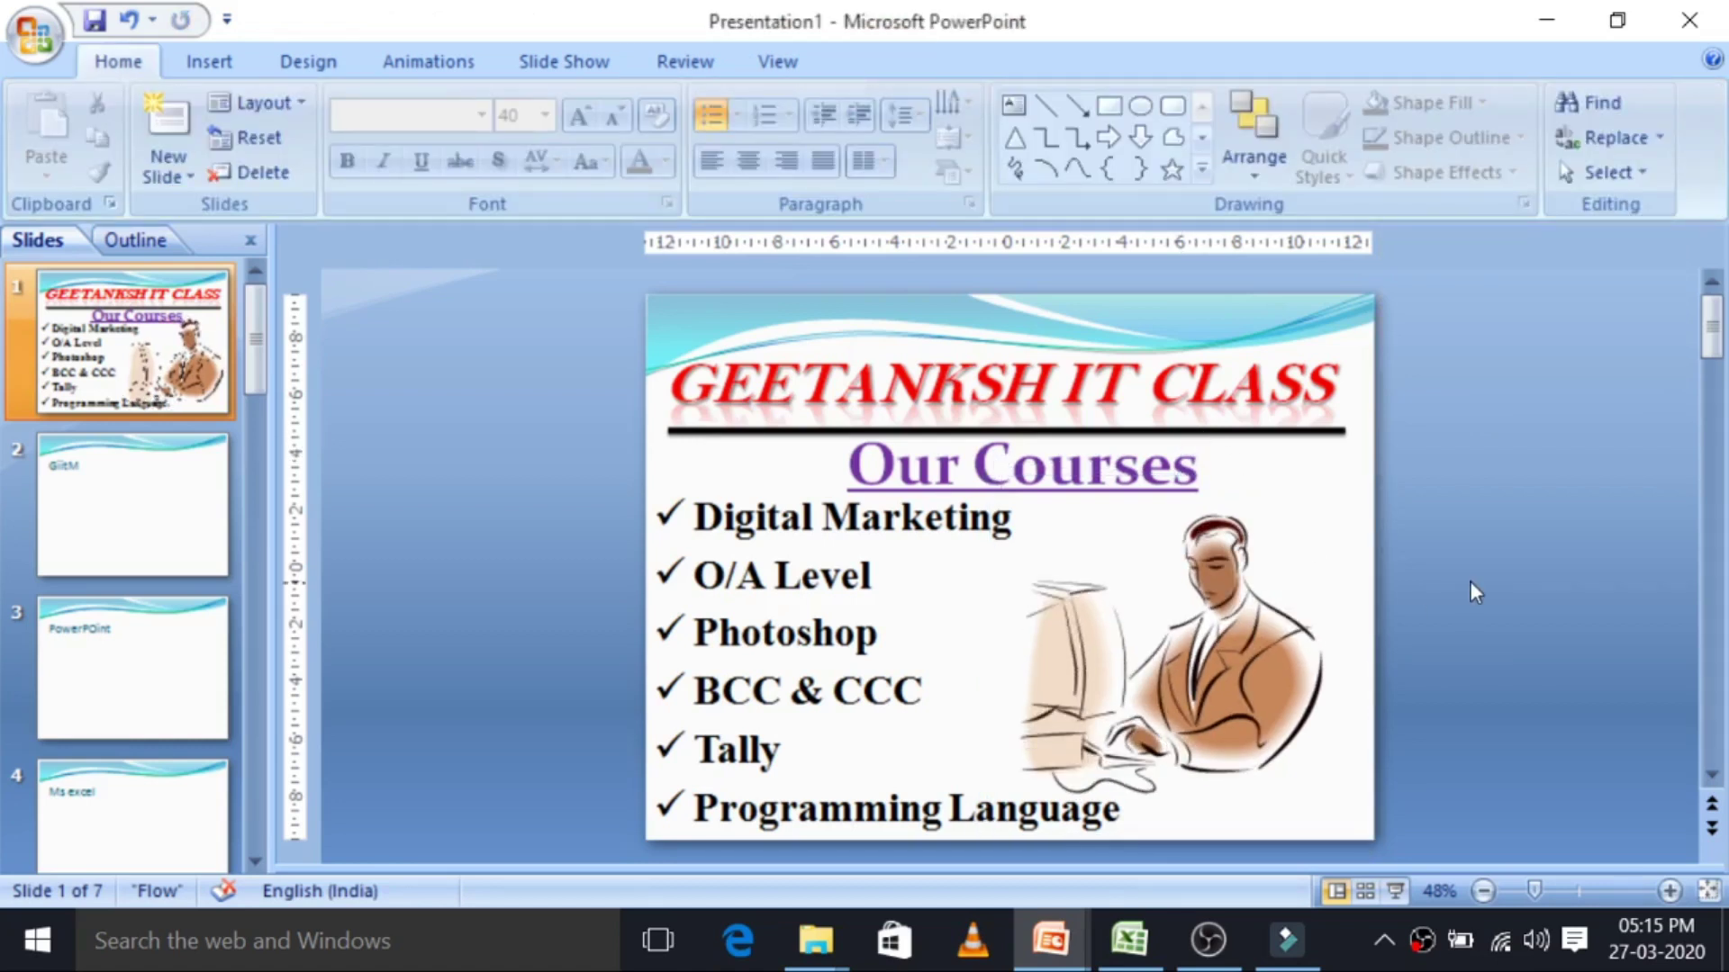
left_click(1250, 497)
left_click(1608, 509)
left_click(1308, 537)
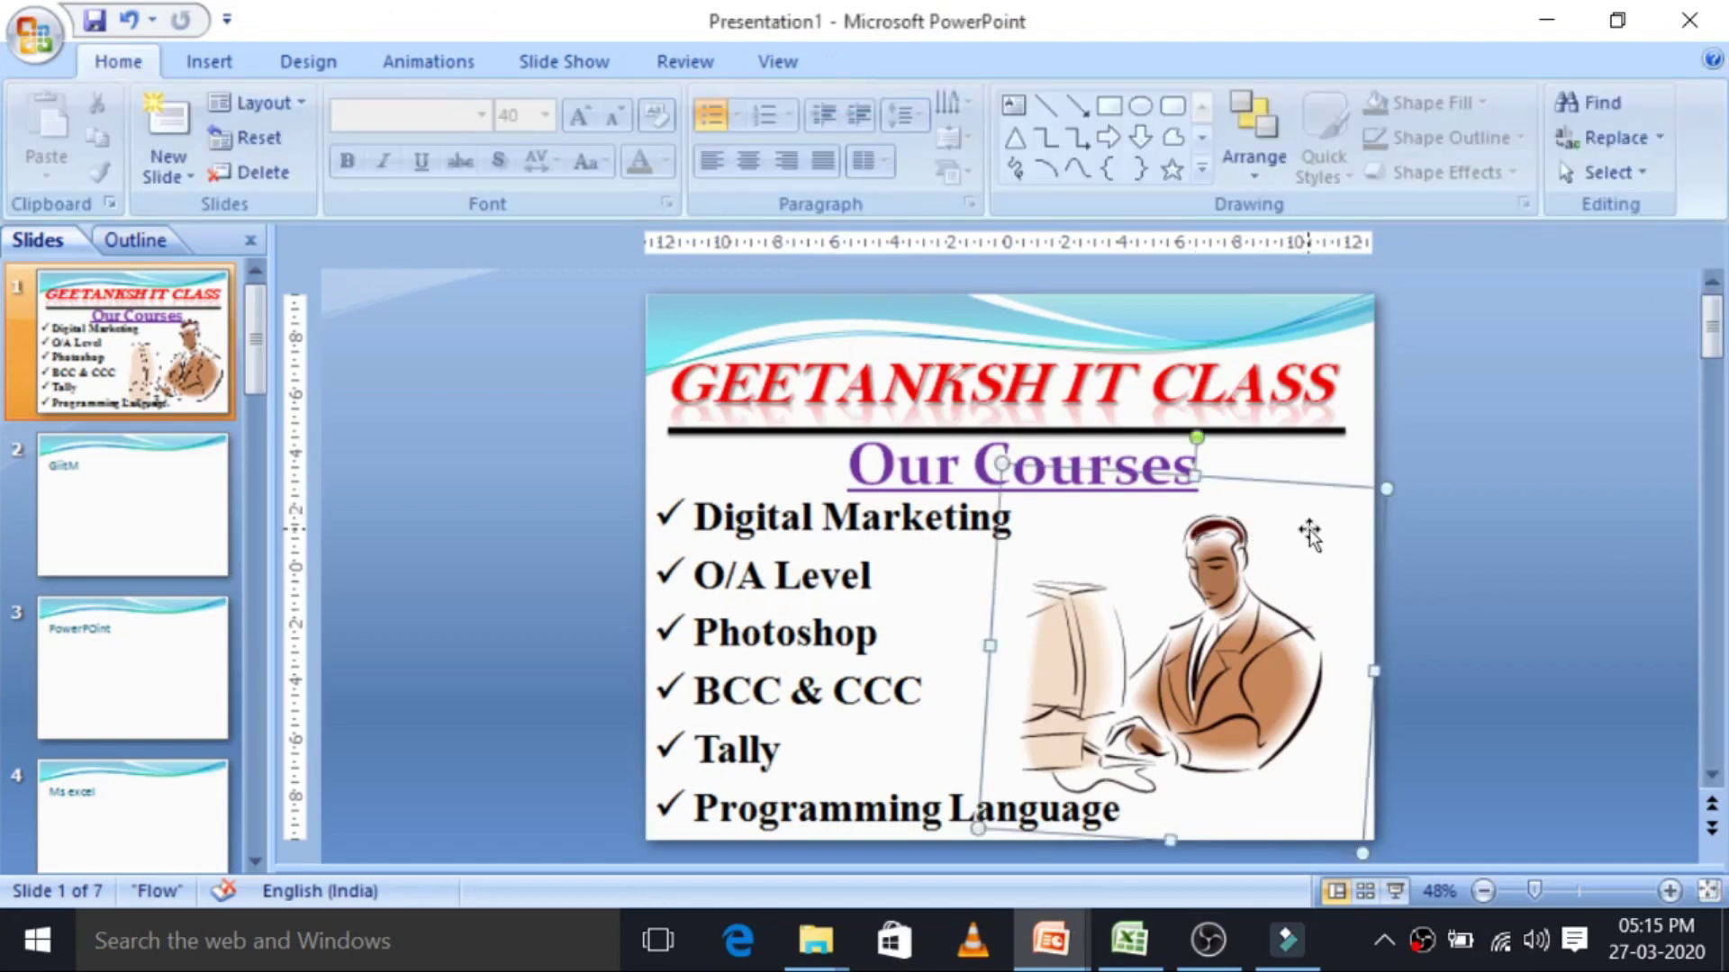
left_click(1349, 435)
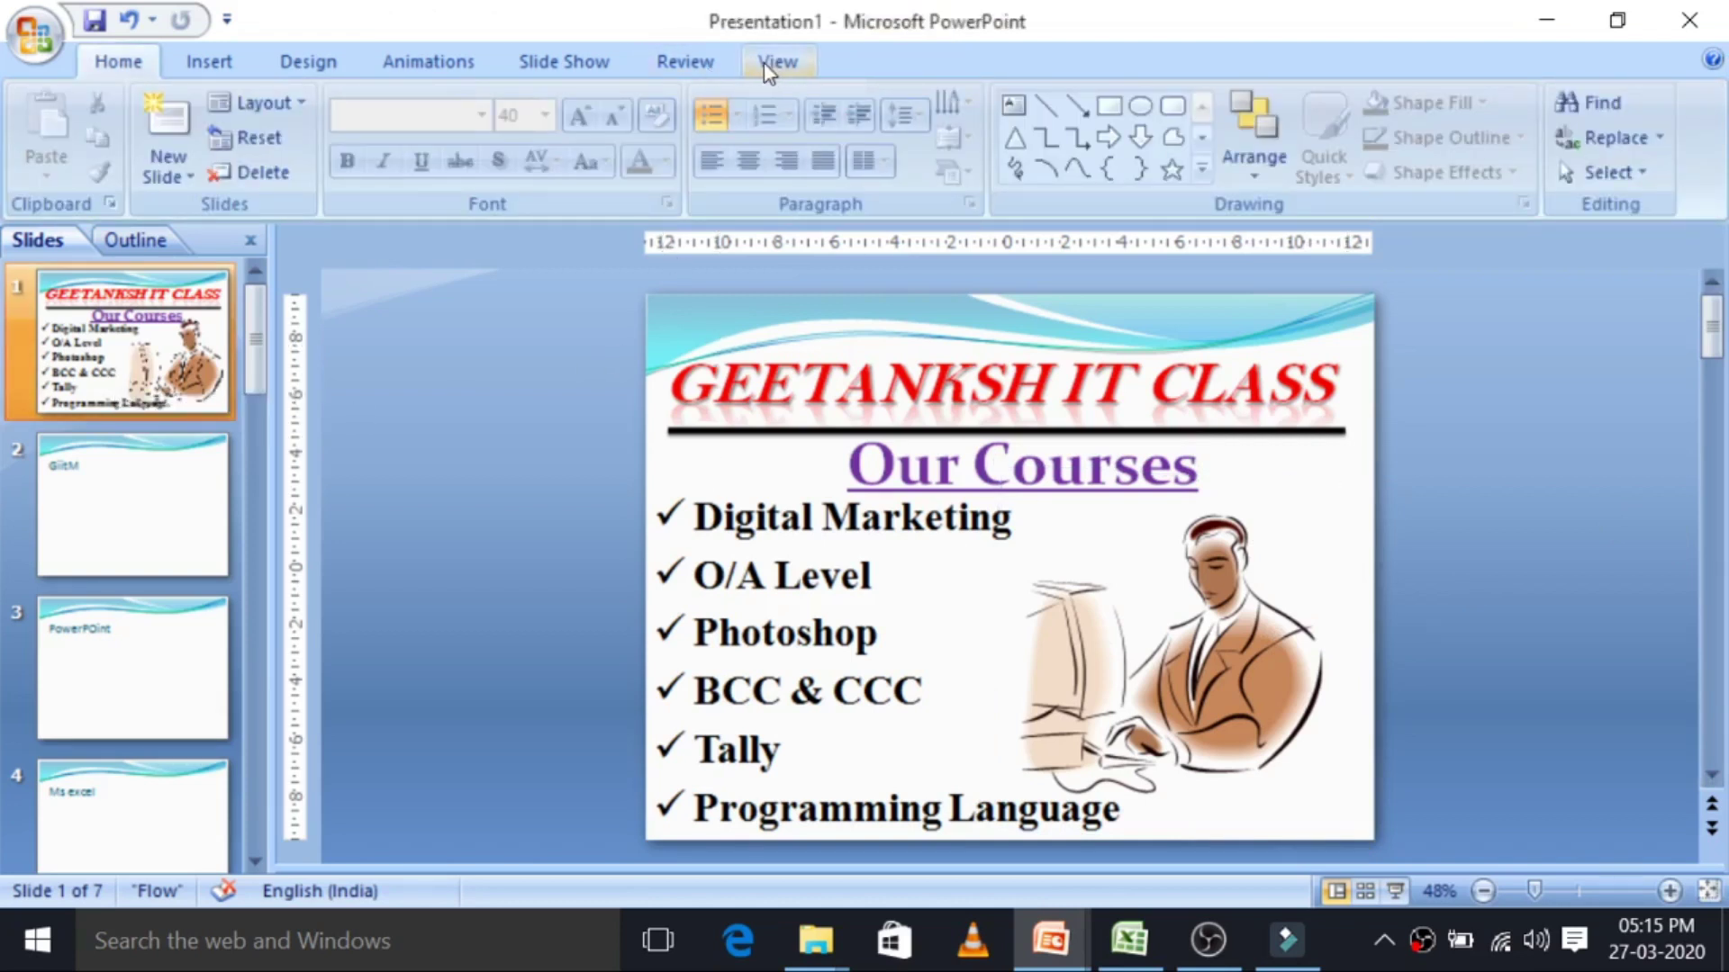
Apply the light aqua gradient background style to all slides, then go to slide 2.
left_click(326, 65)
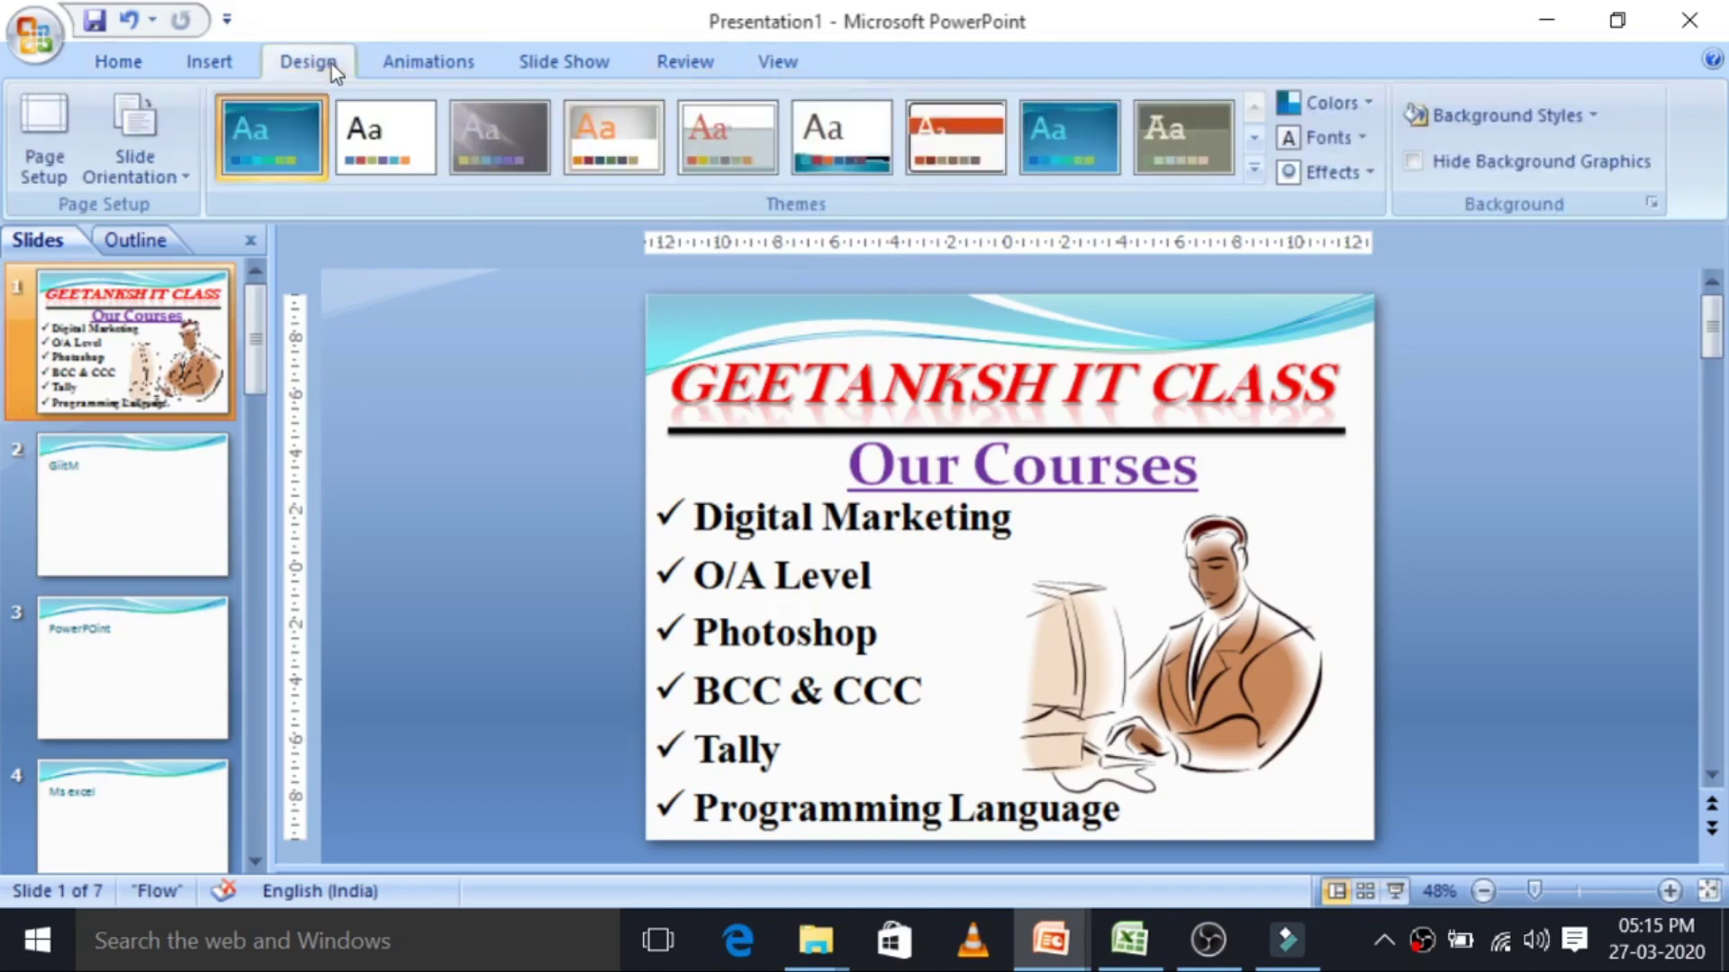
left_click(1592, 124)
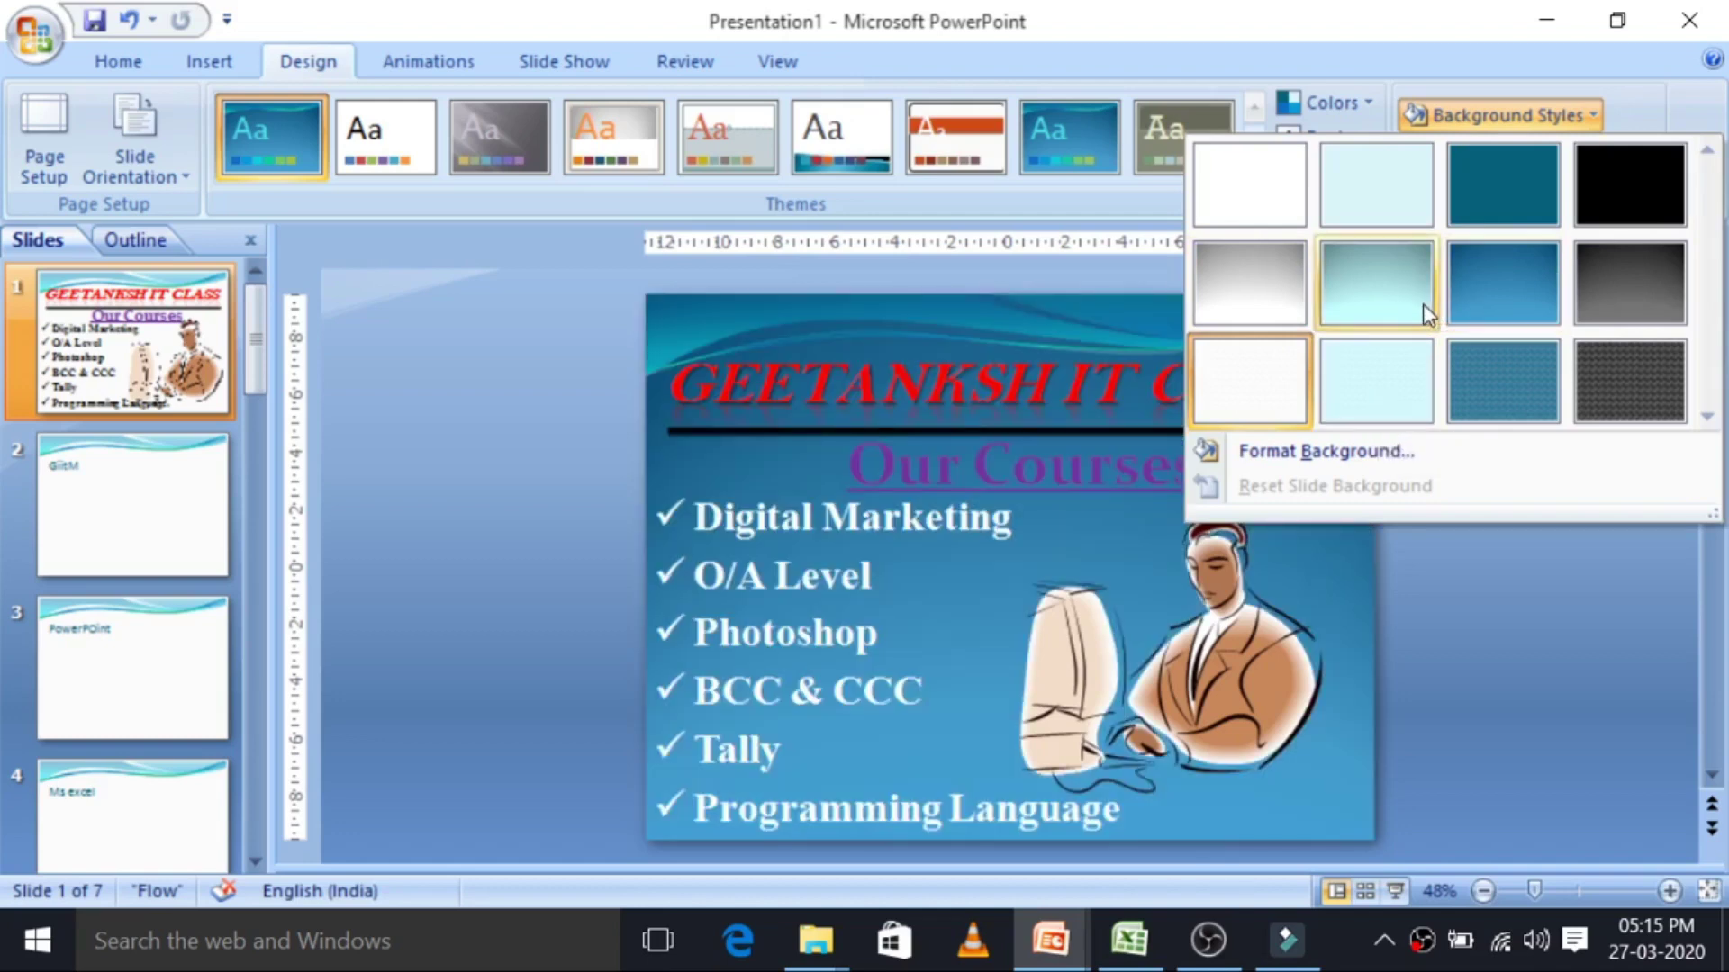
left_click(1422, 305)
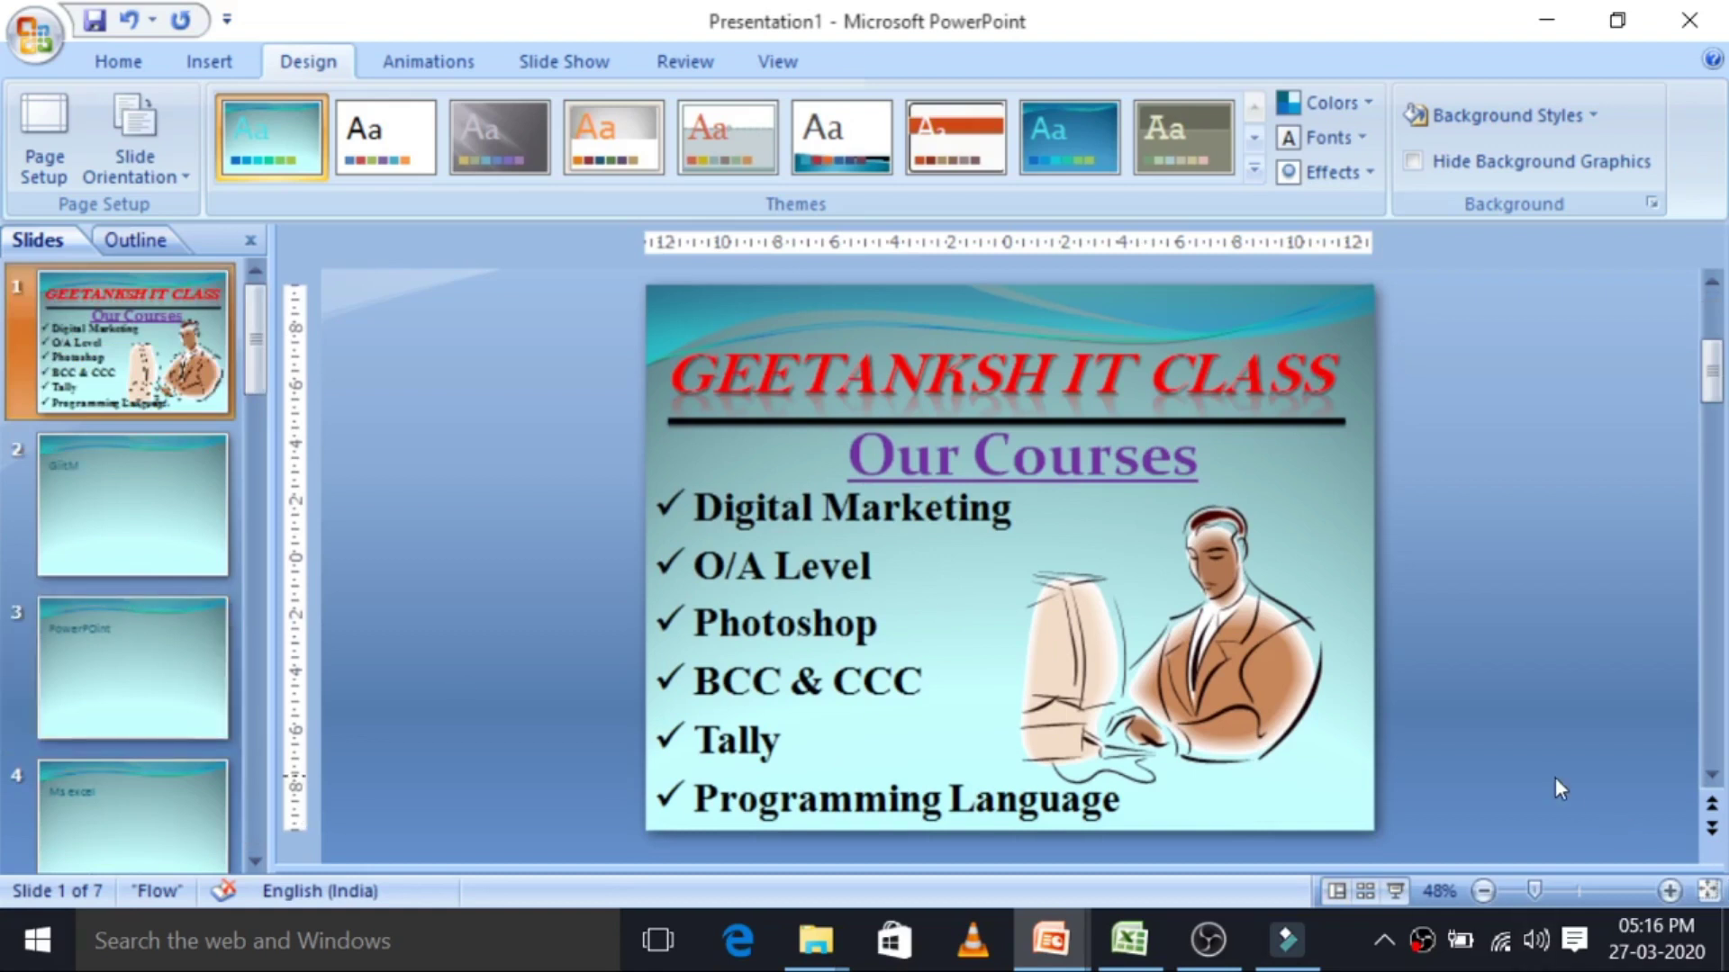
left_click(85, 515)
Delete every slide except GEETANKSH IT CLASS, restoring that slide with Ctrl+Z.
key("Delete")
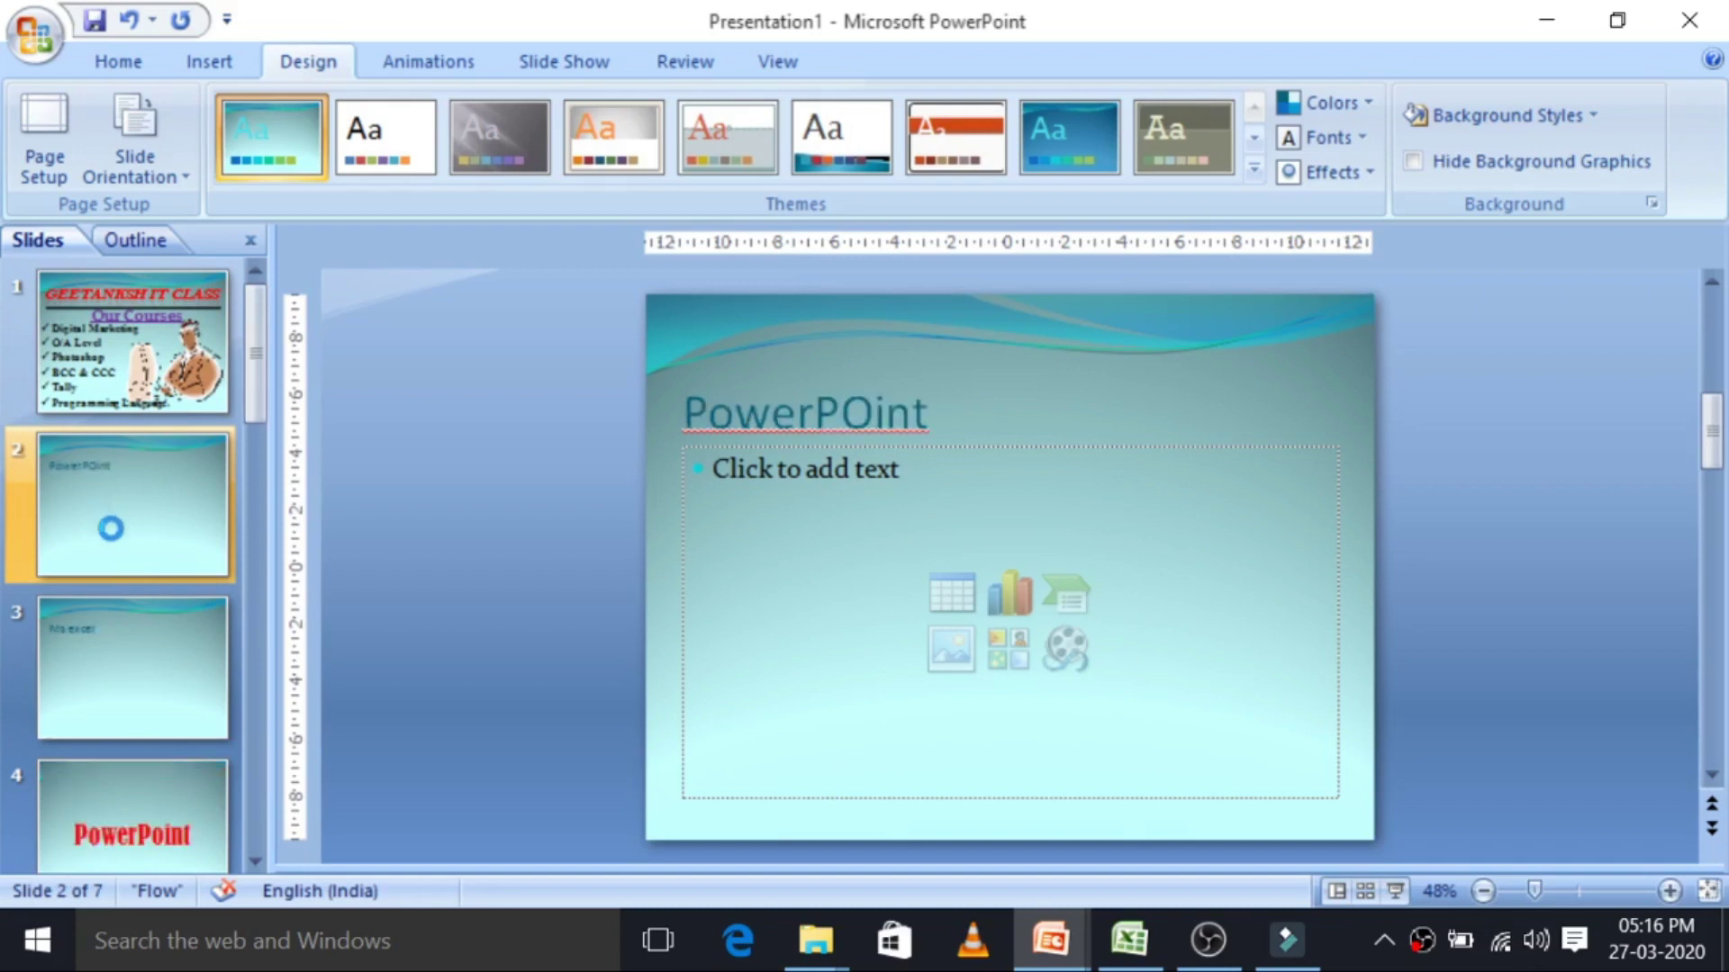
key("Delete")
key("Delete")
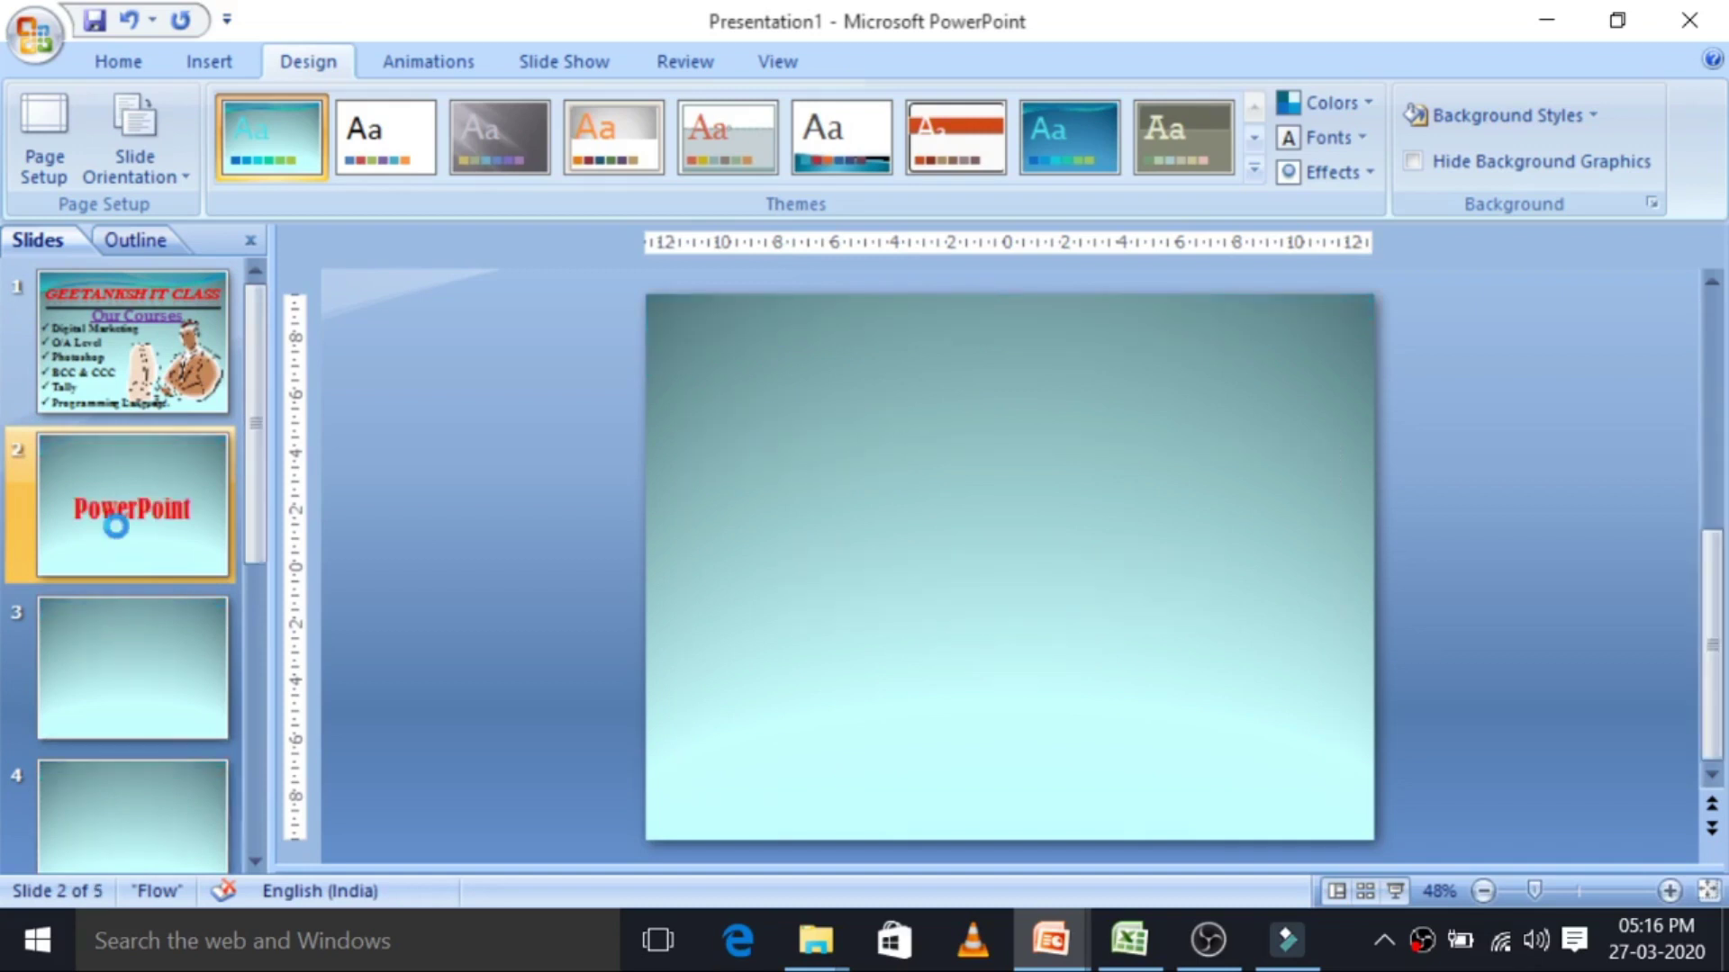
key("ctrl+a")
key("Delete")
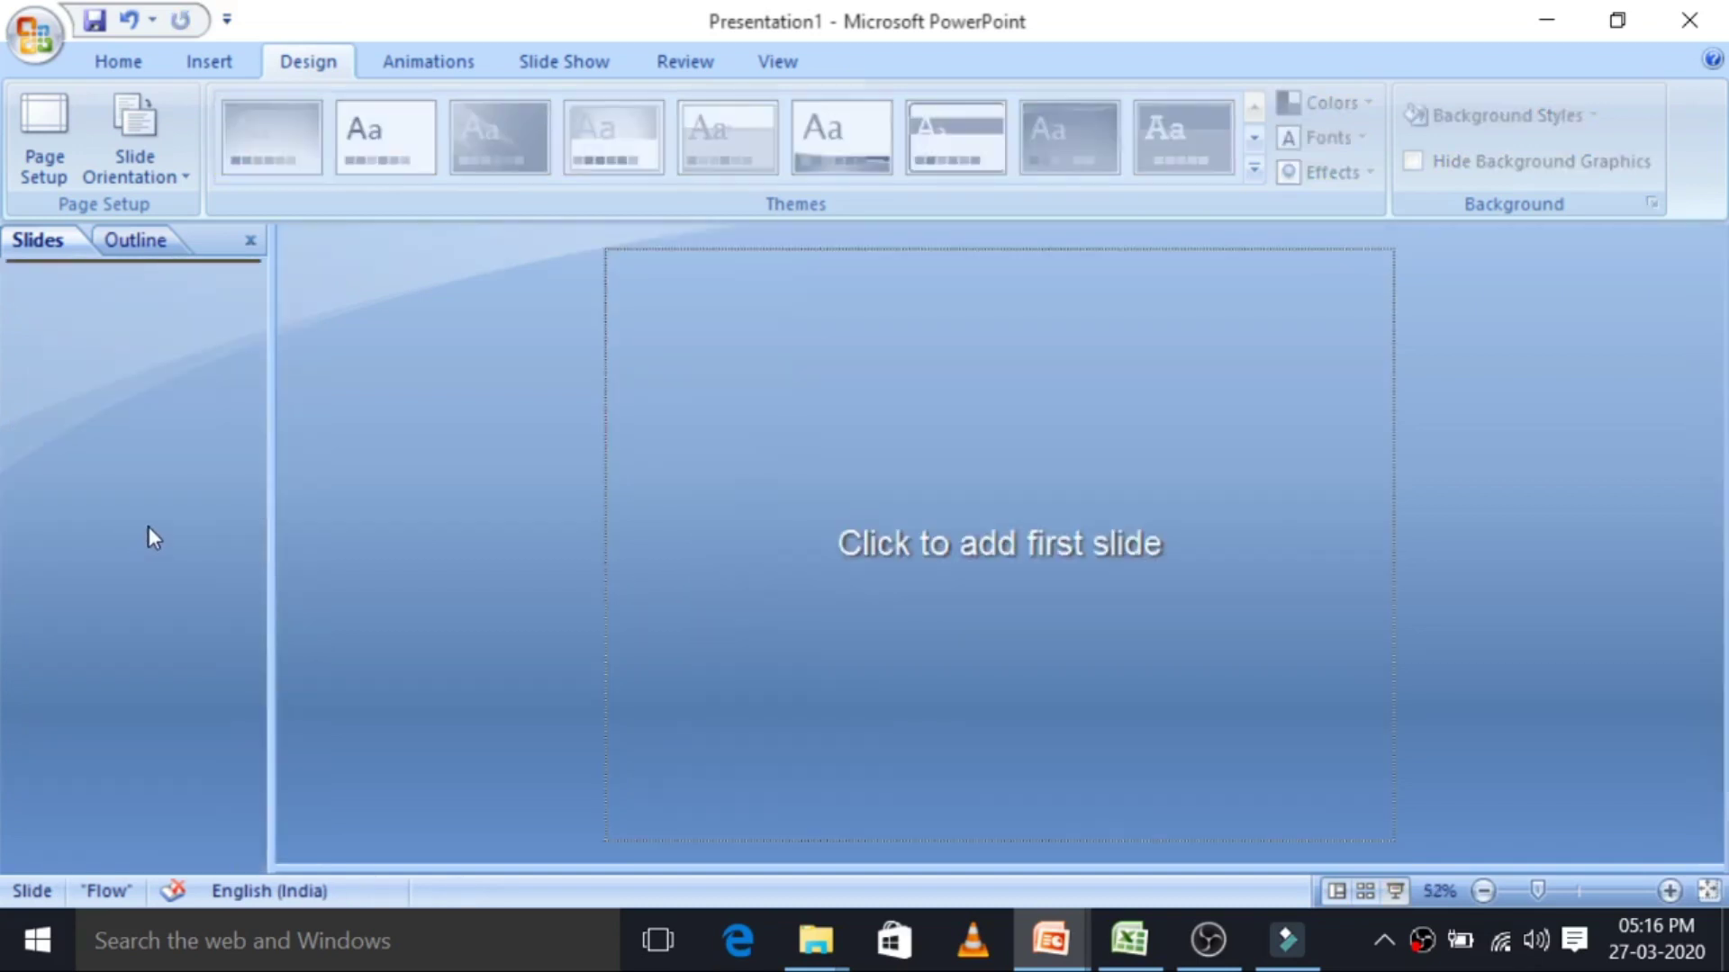
key("ctrl+z")
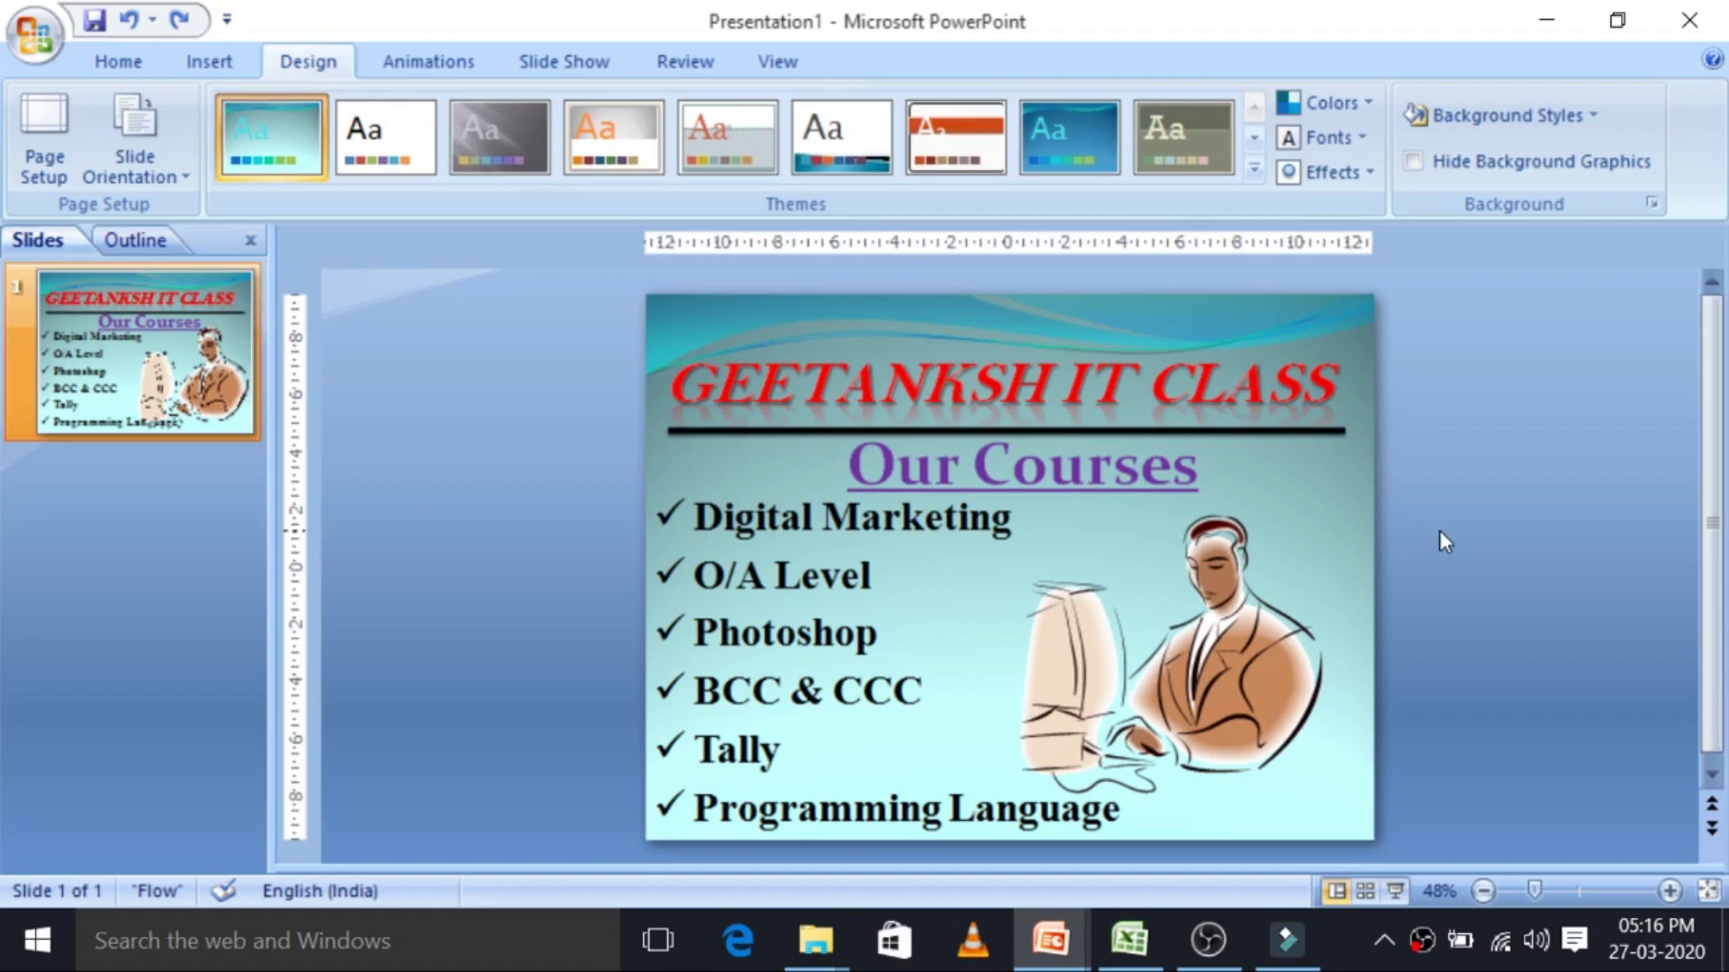
left_click(776, 67)
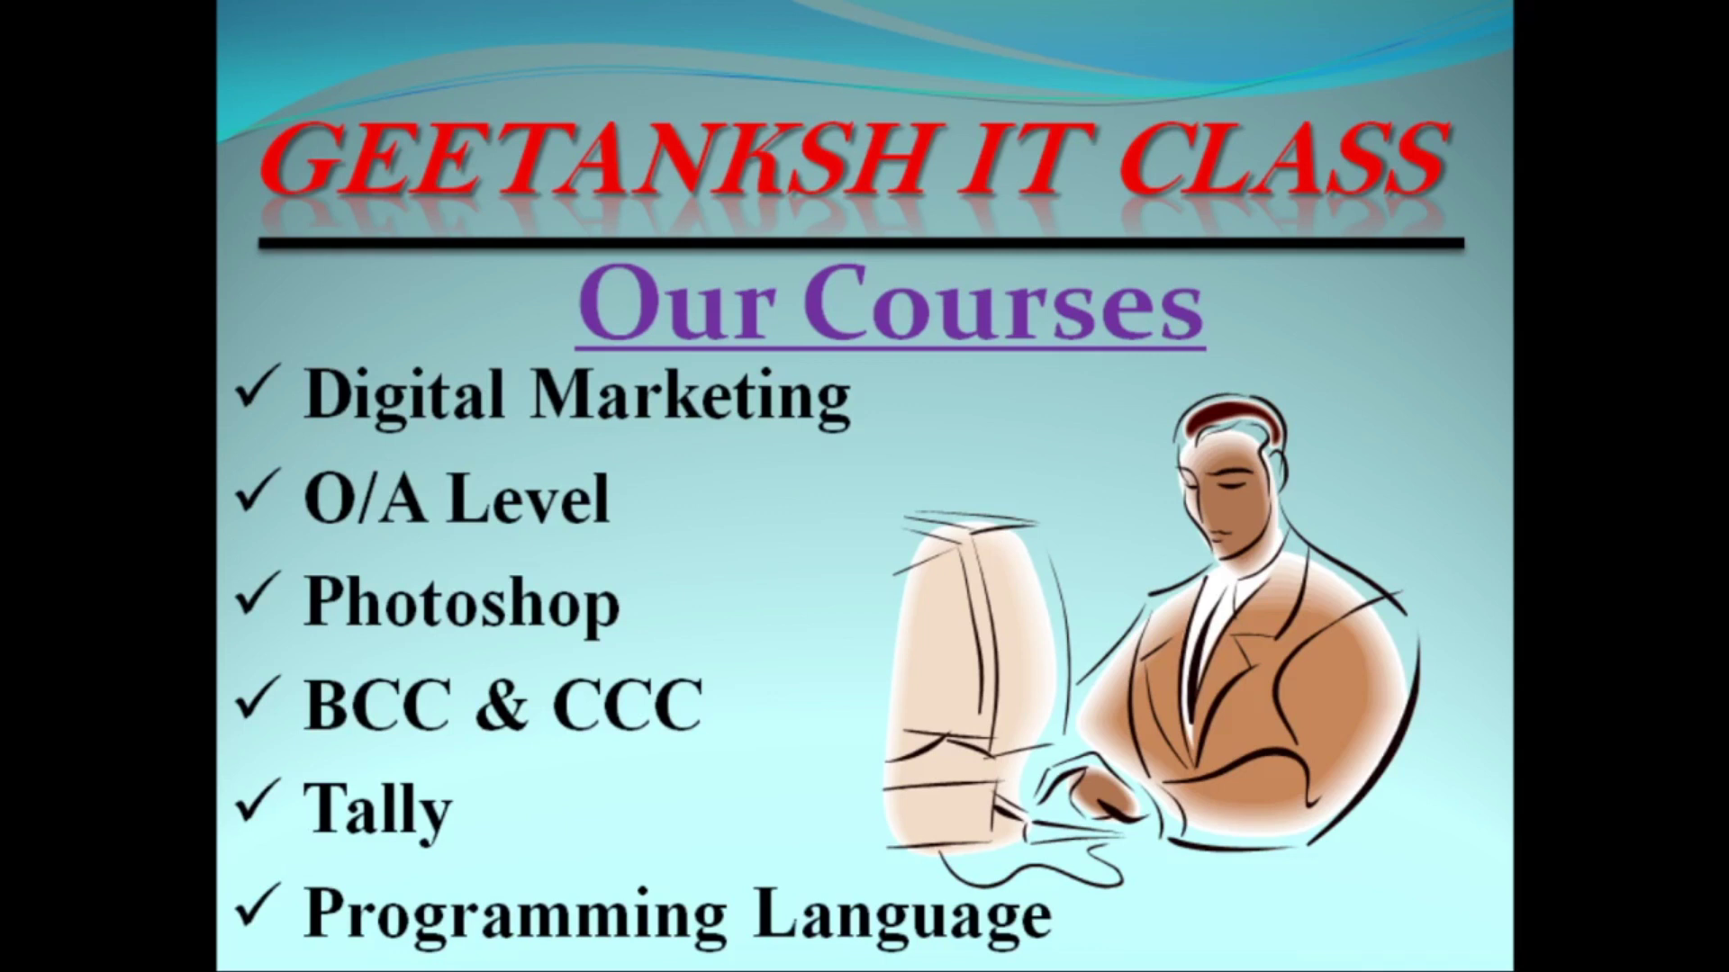
key("Escape")
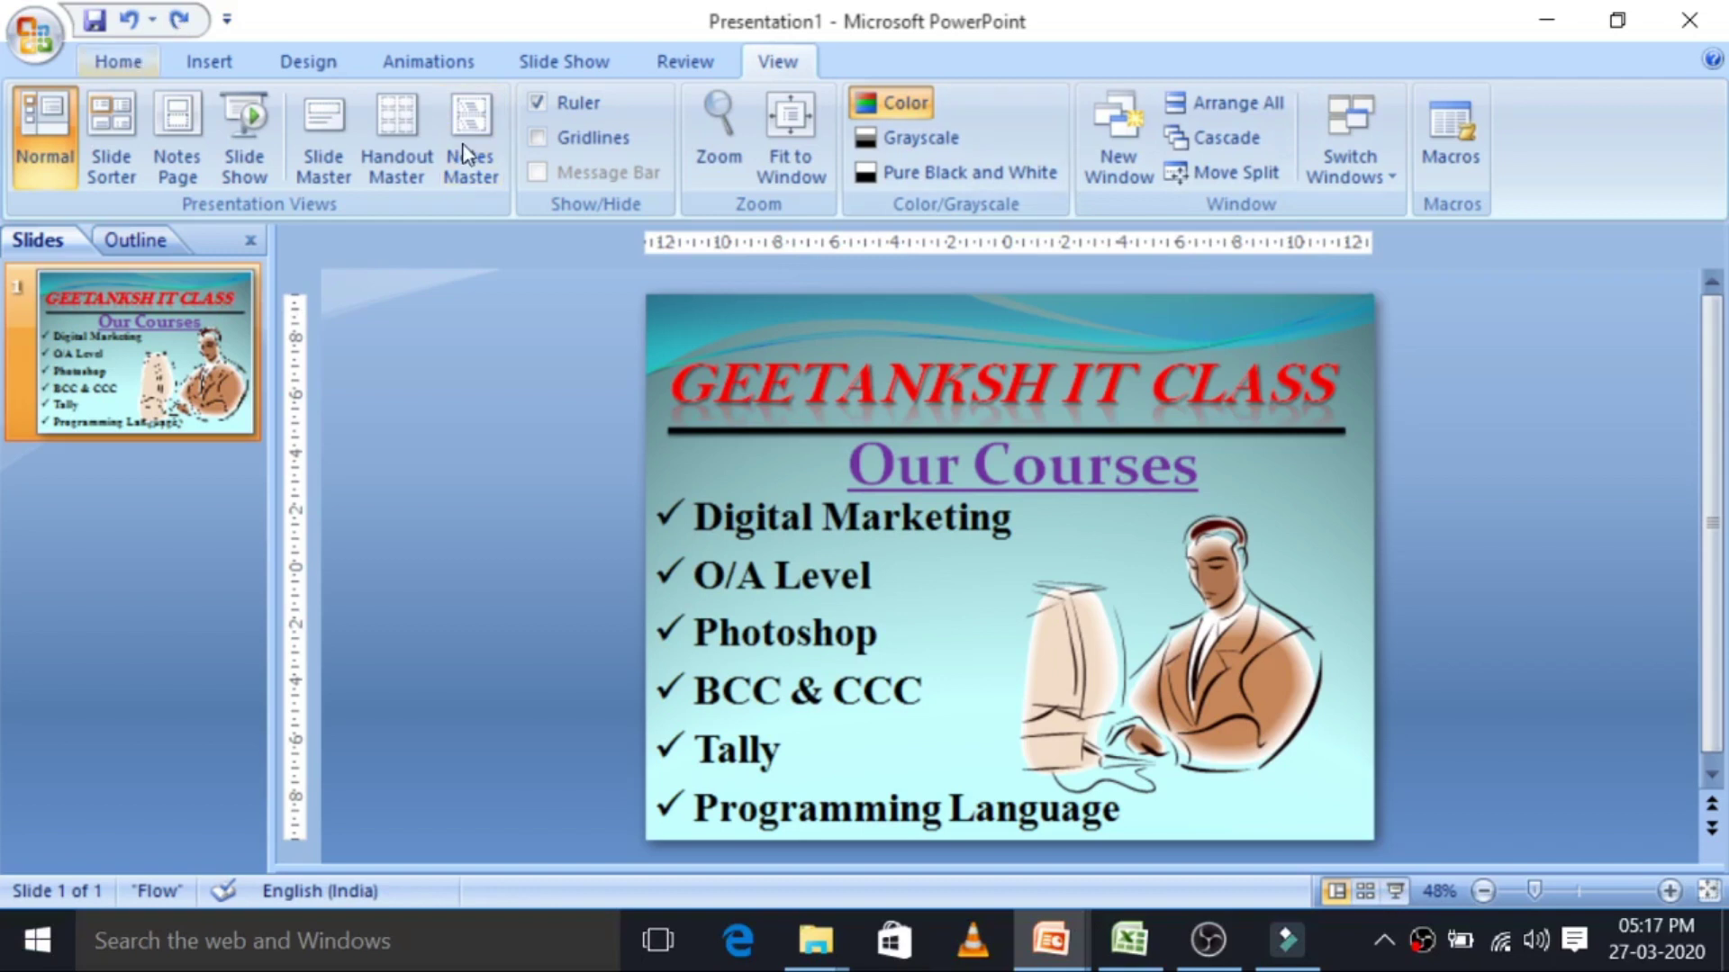
scroll(1042, 126, "up", 6)
left_click(1013, 104)
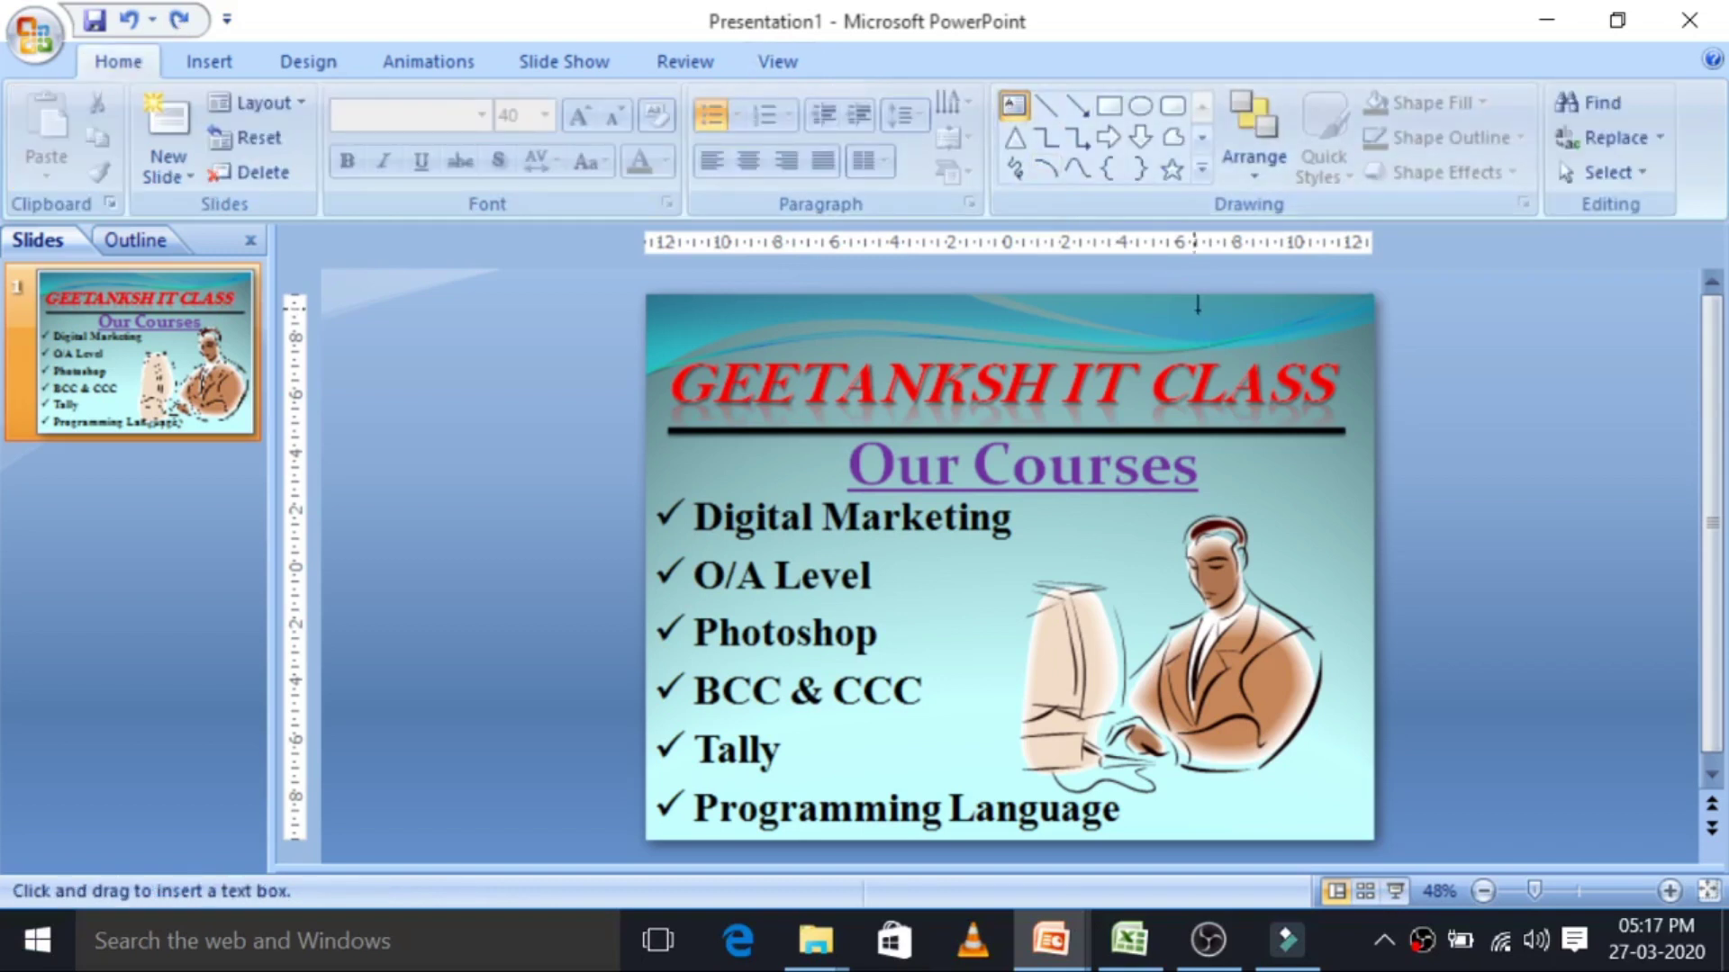
left_click_drag(1183, 293, 1366, 340)
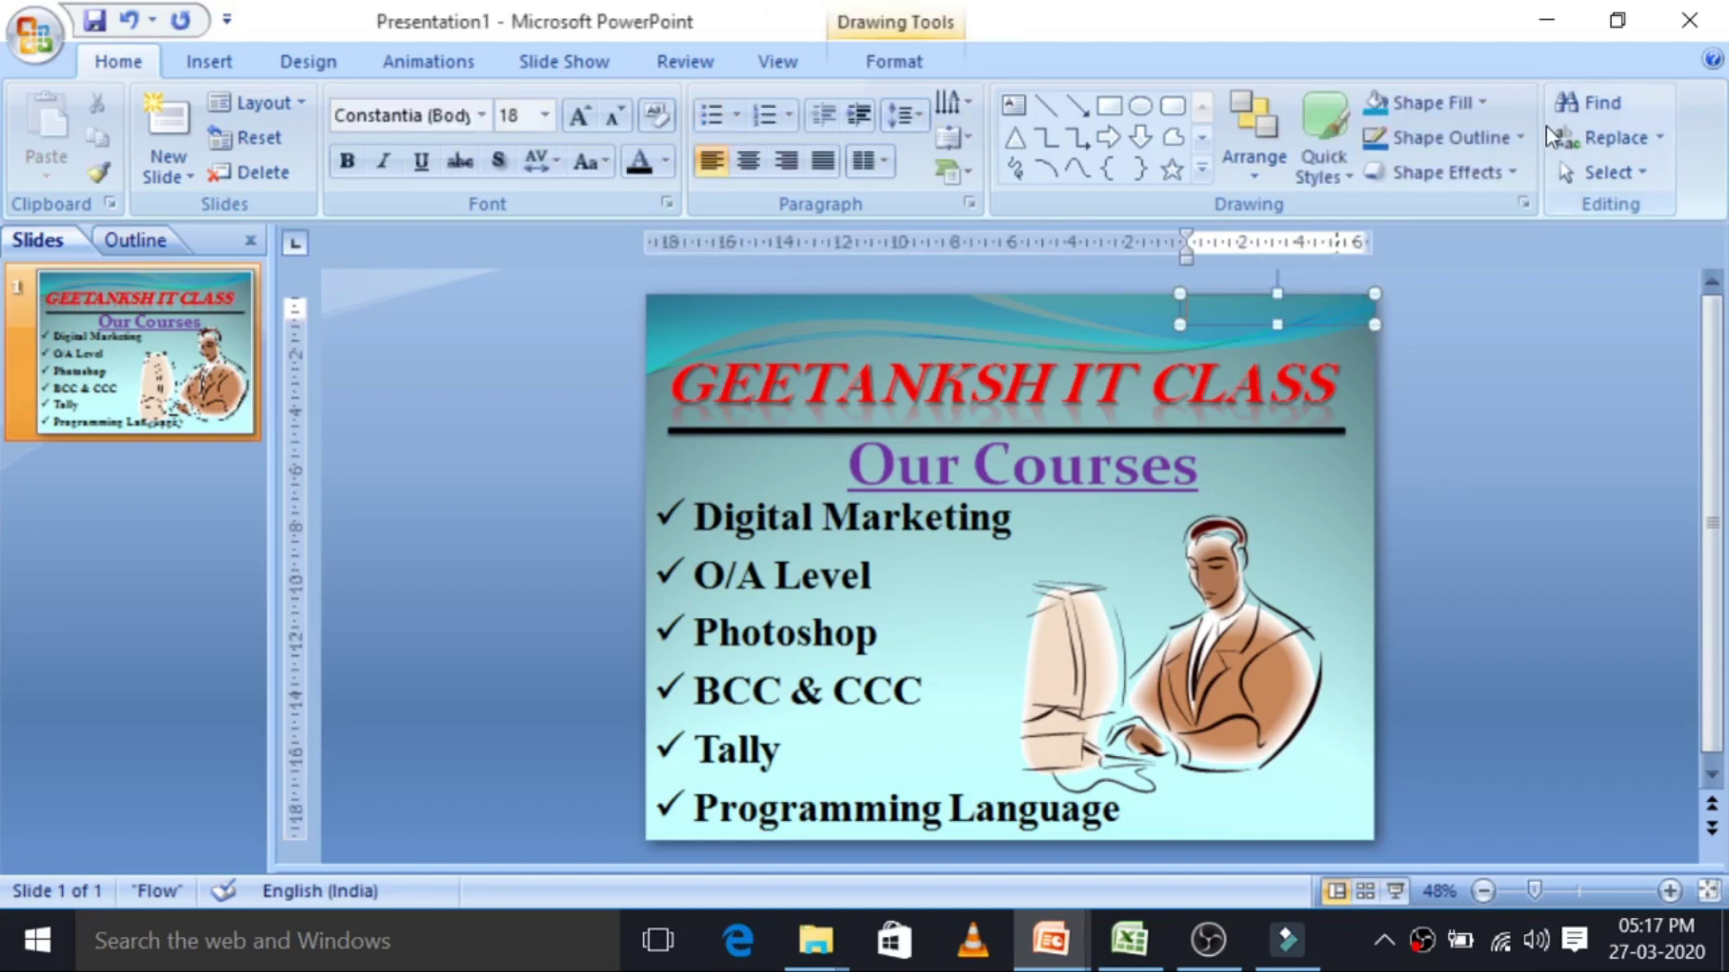
type("What")
type("sApp")
type(" No.")
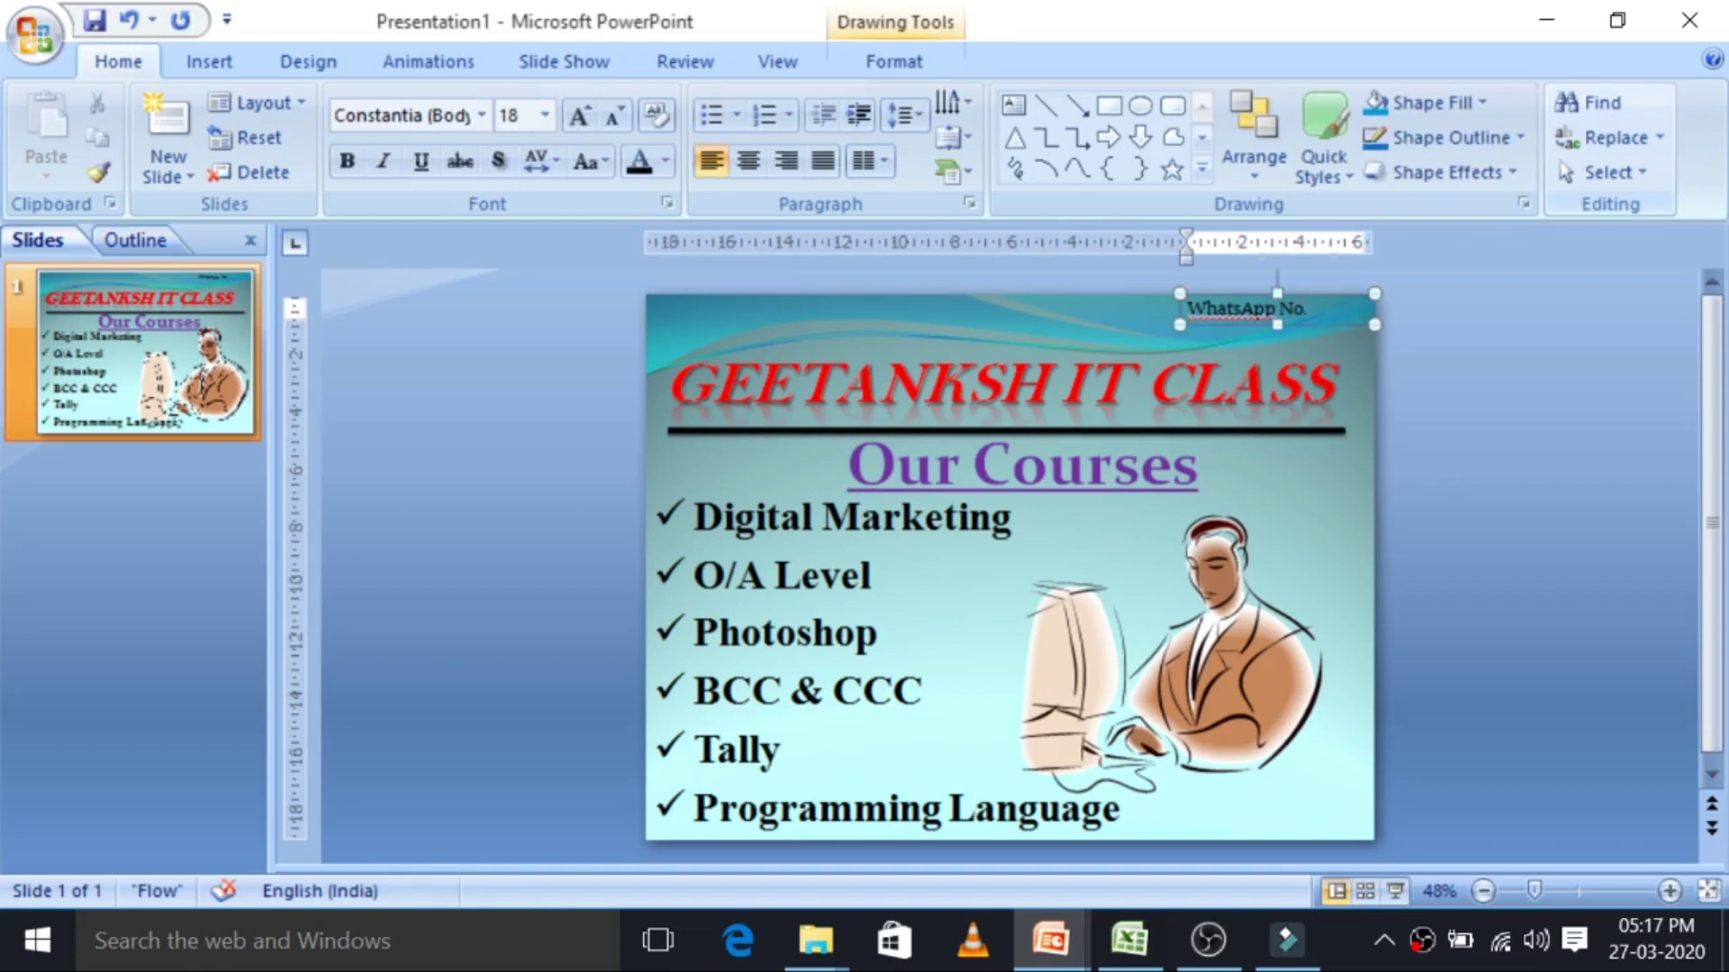
key("BackSpace")
key("BackSpace")
key("BackSpace")
key("BackSpace")
key("BackSpace")
key("BackSpace")
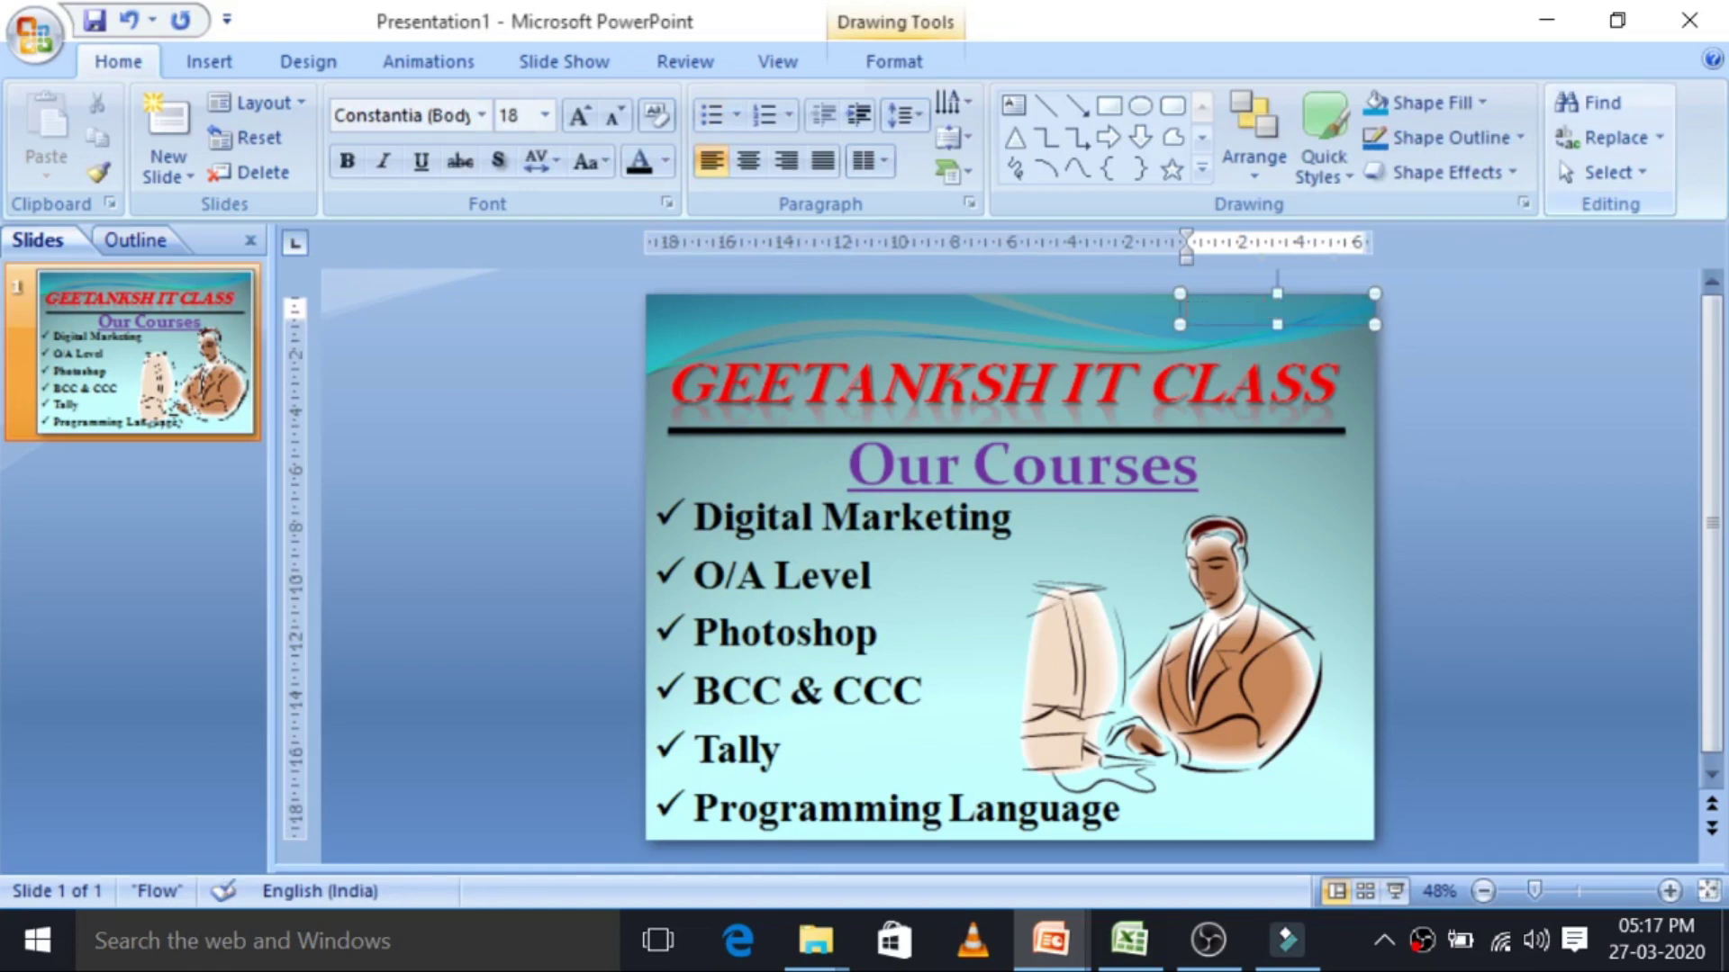
type("www.")
type("geetan")
type("ksh")
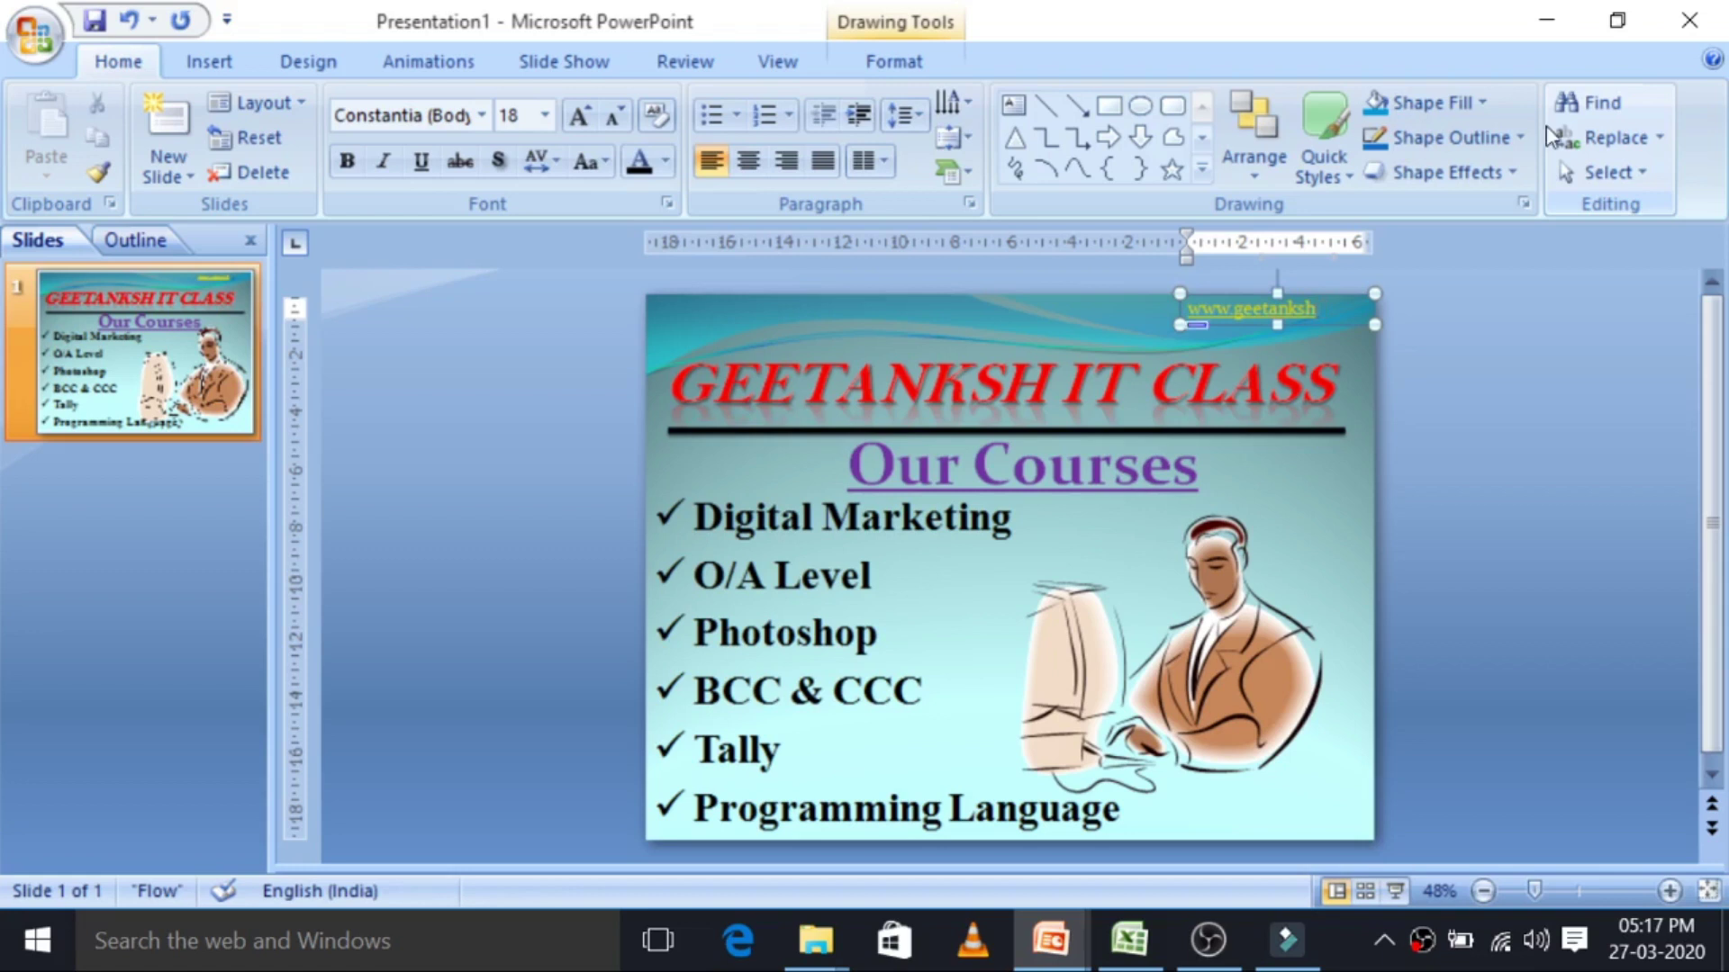
key("ctrl+z")
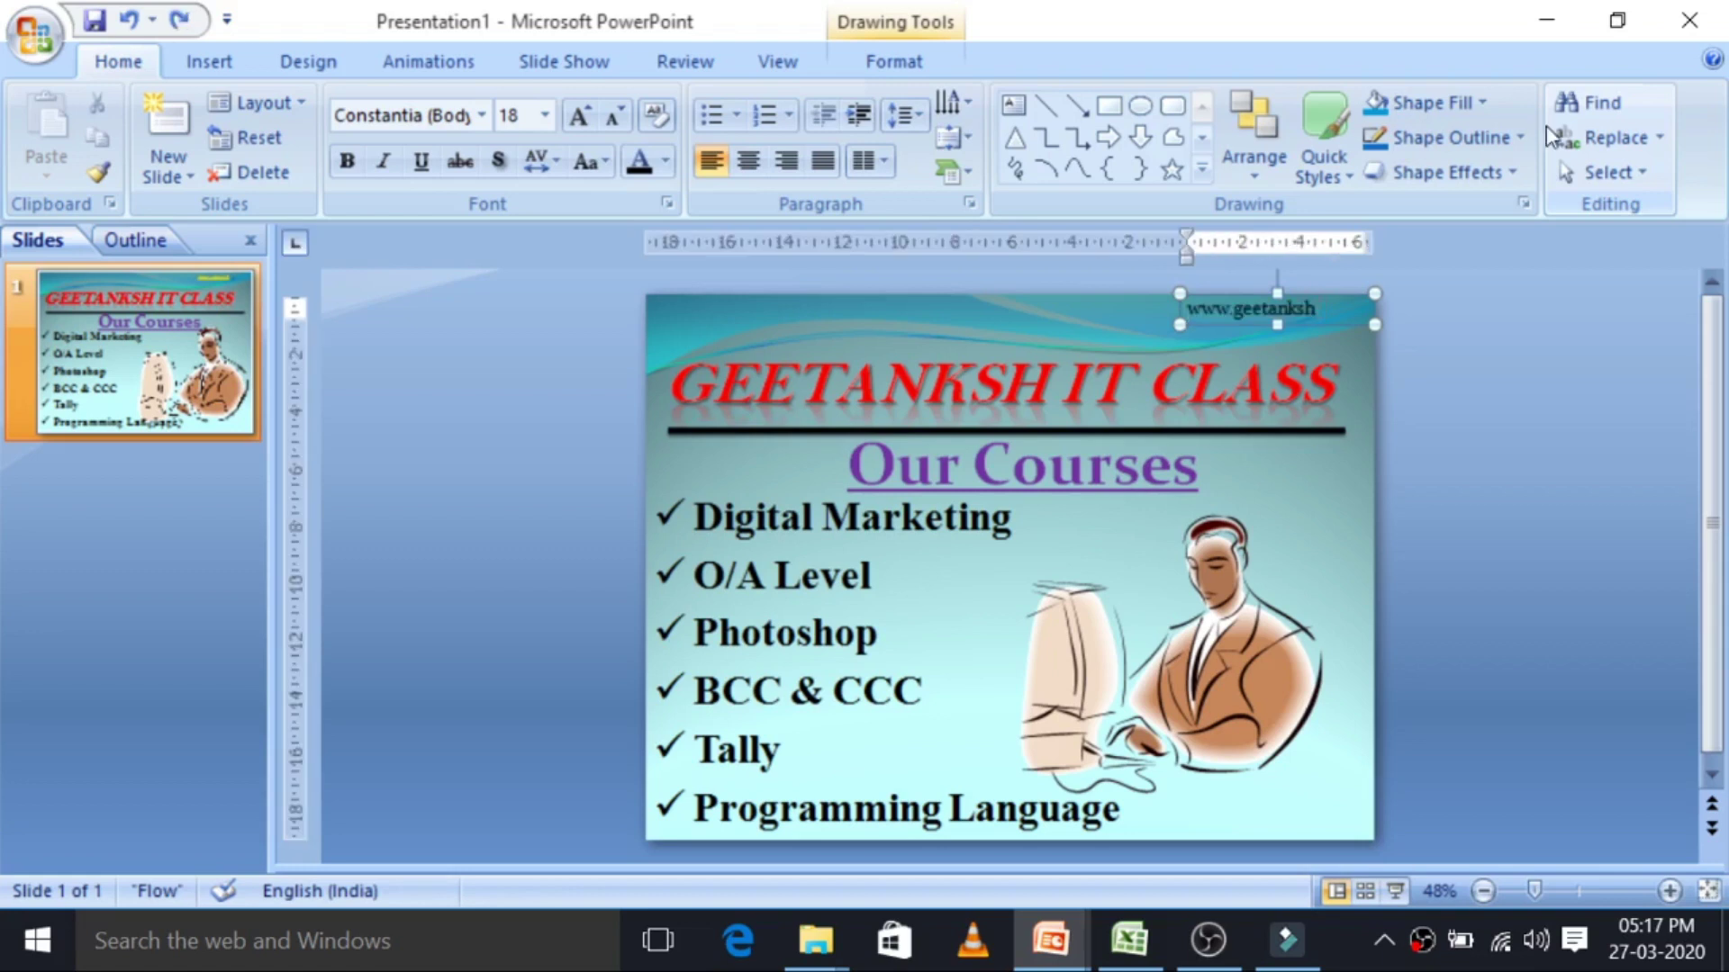
type(".com")
left_click_drag(1180, 325, 1166, 326)
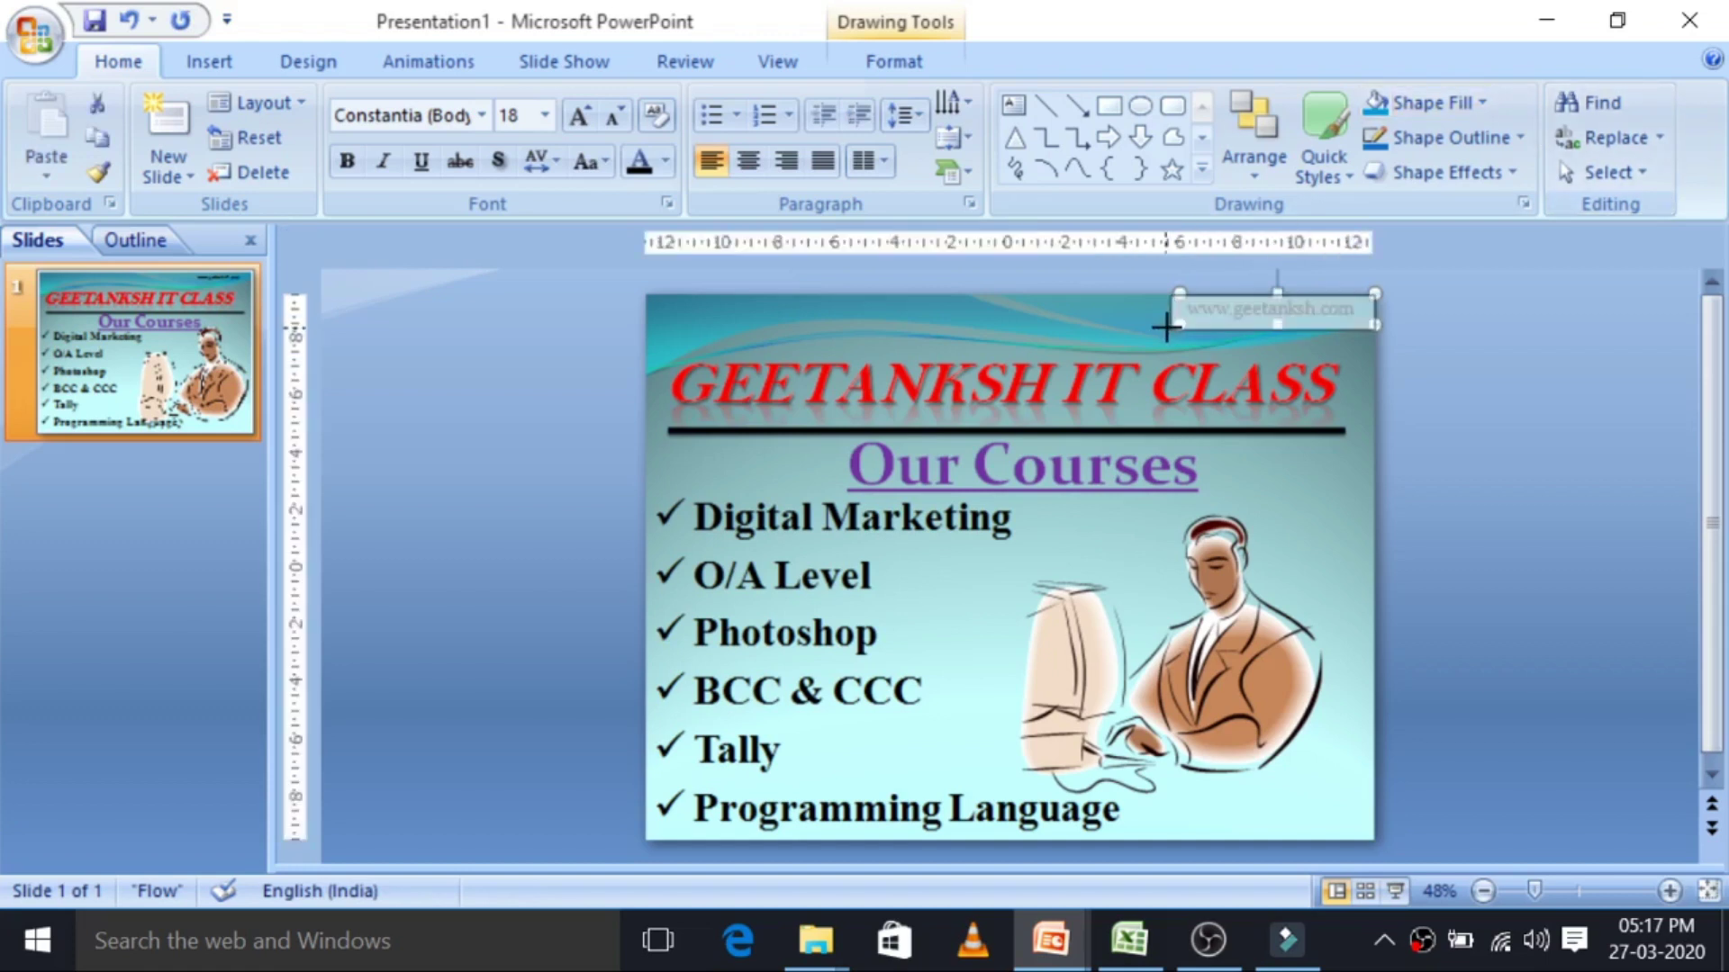
Make the web address white and preview the slide in a full-screen slide show.
left_click(667, 162)
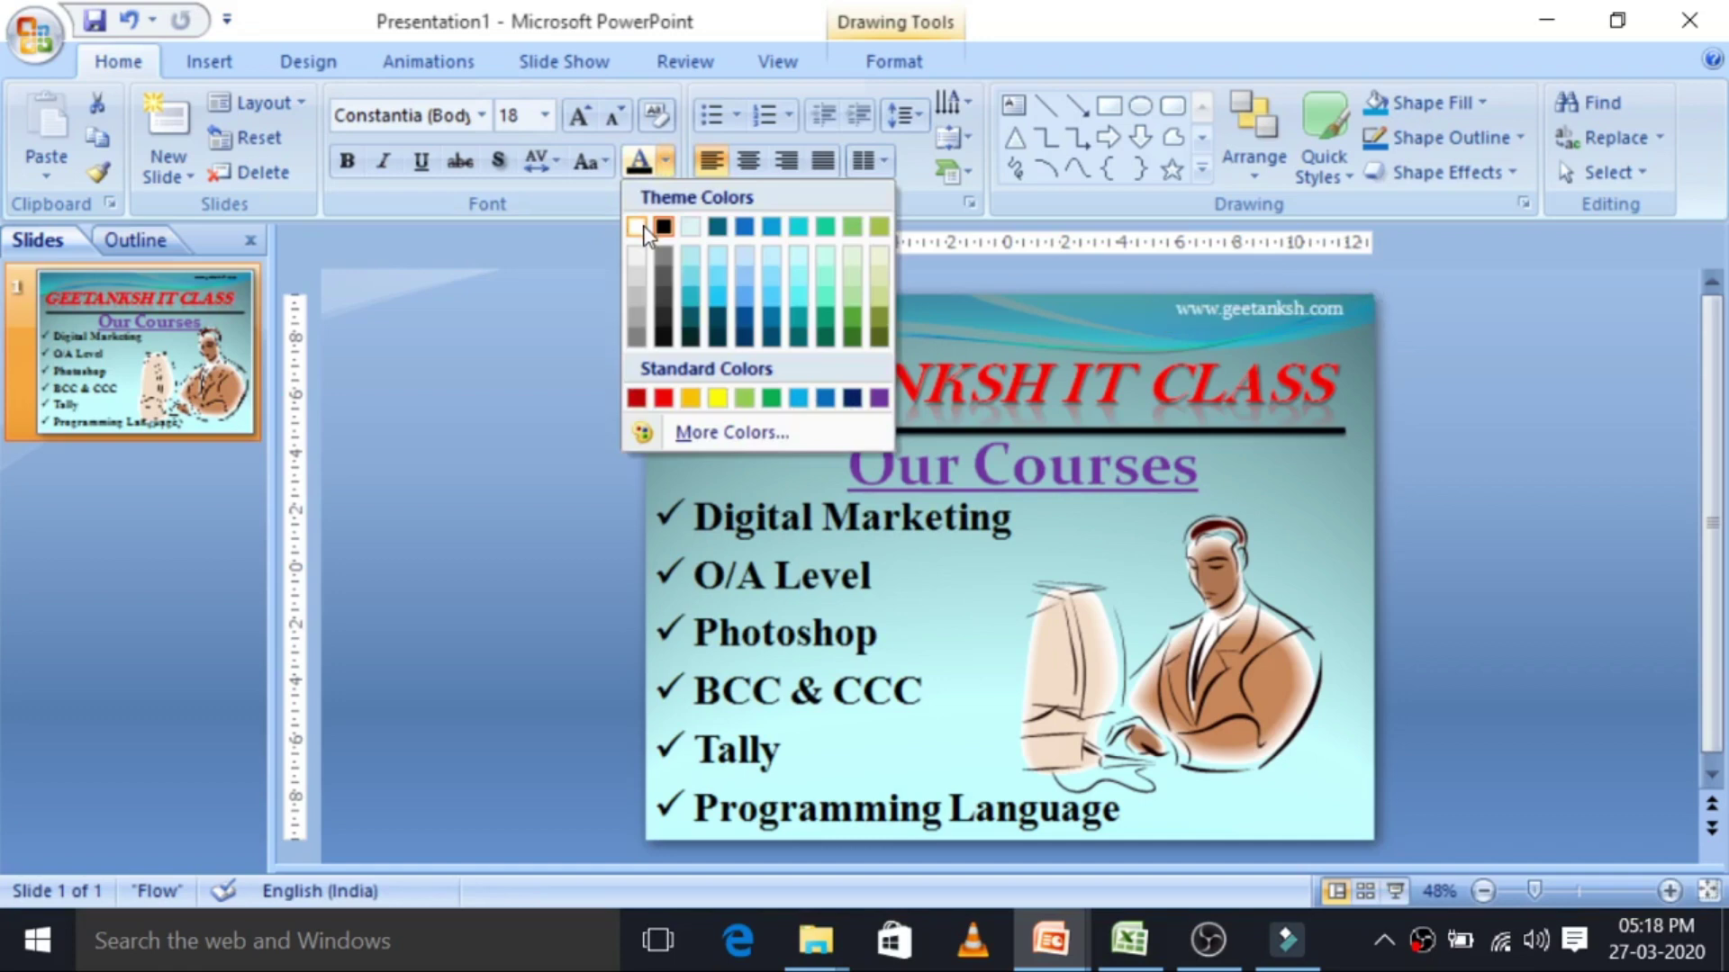
left_click(636, 227)
left_click(1390, 351)
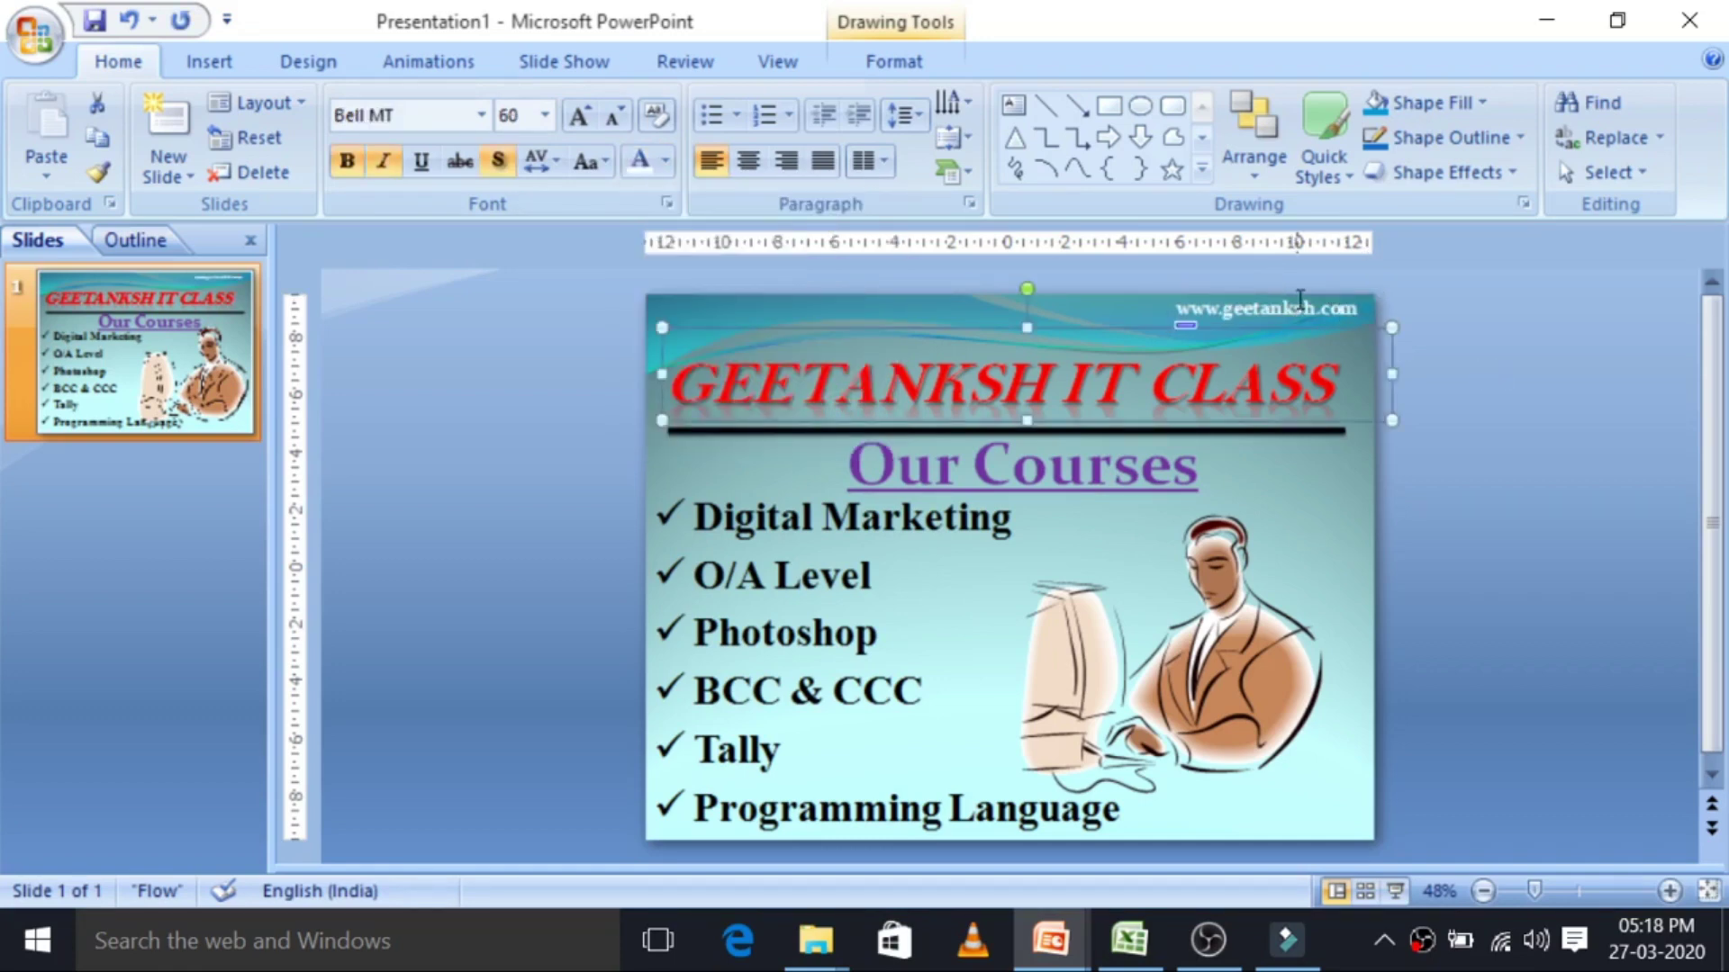
key("F5")
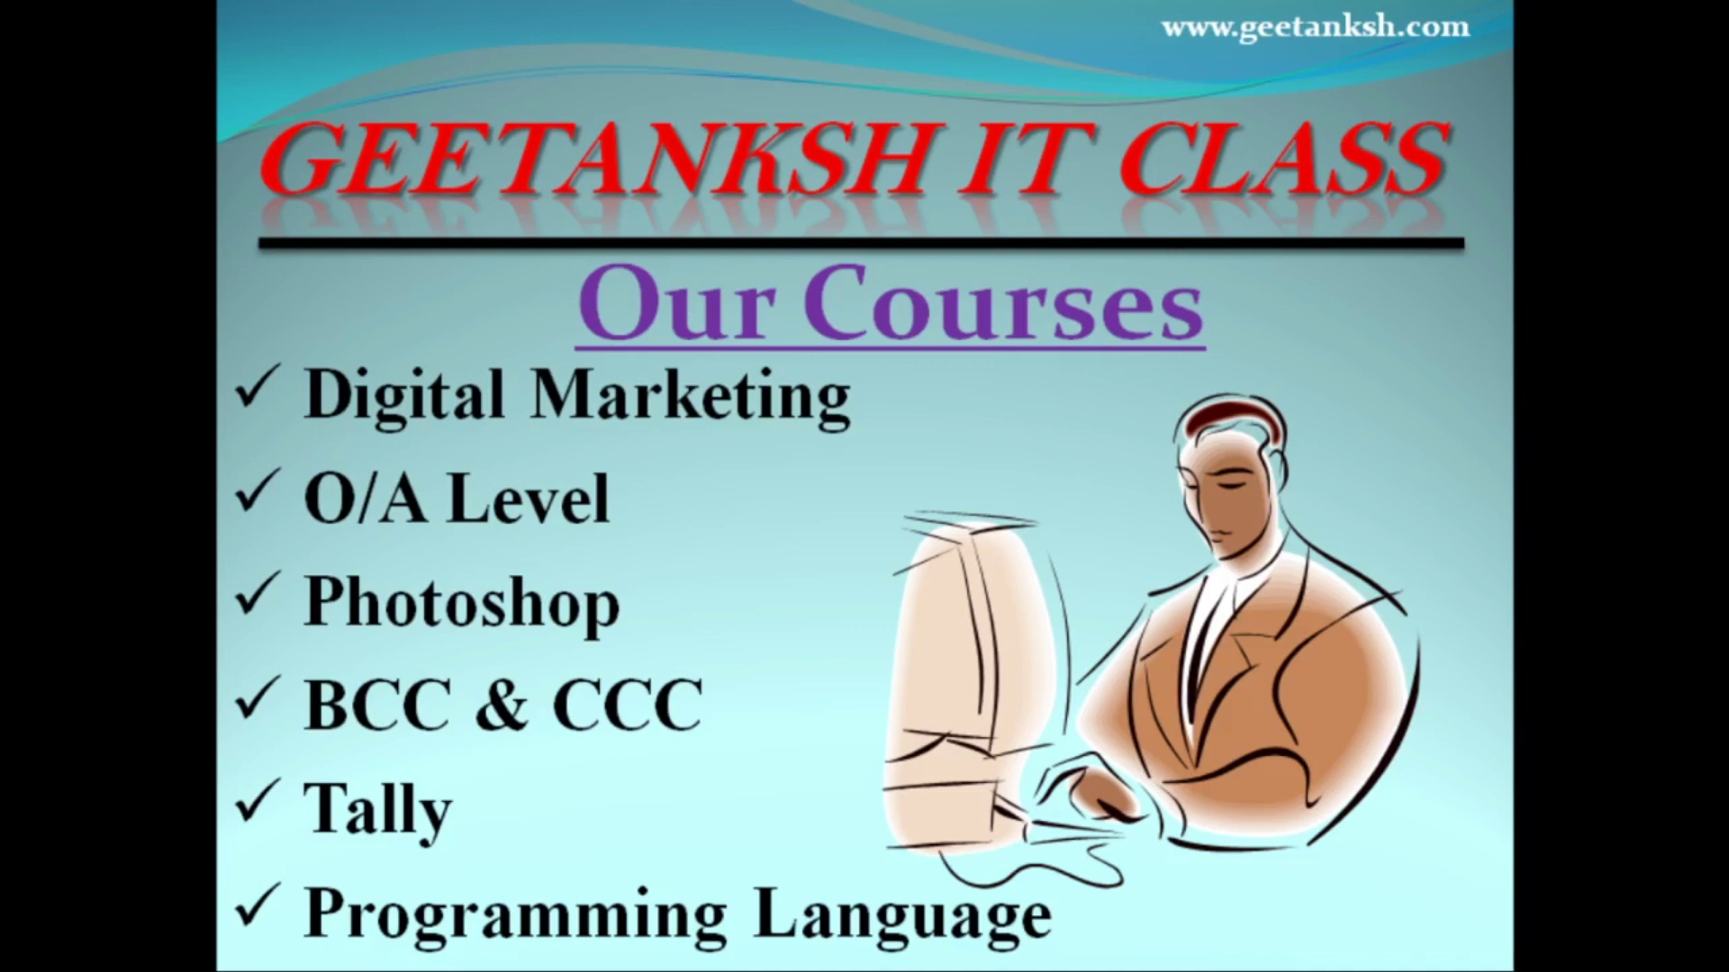
key("Escape")
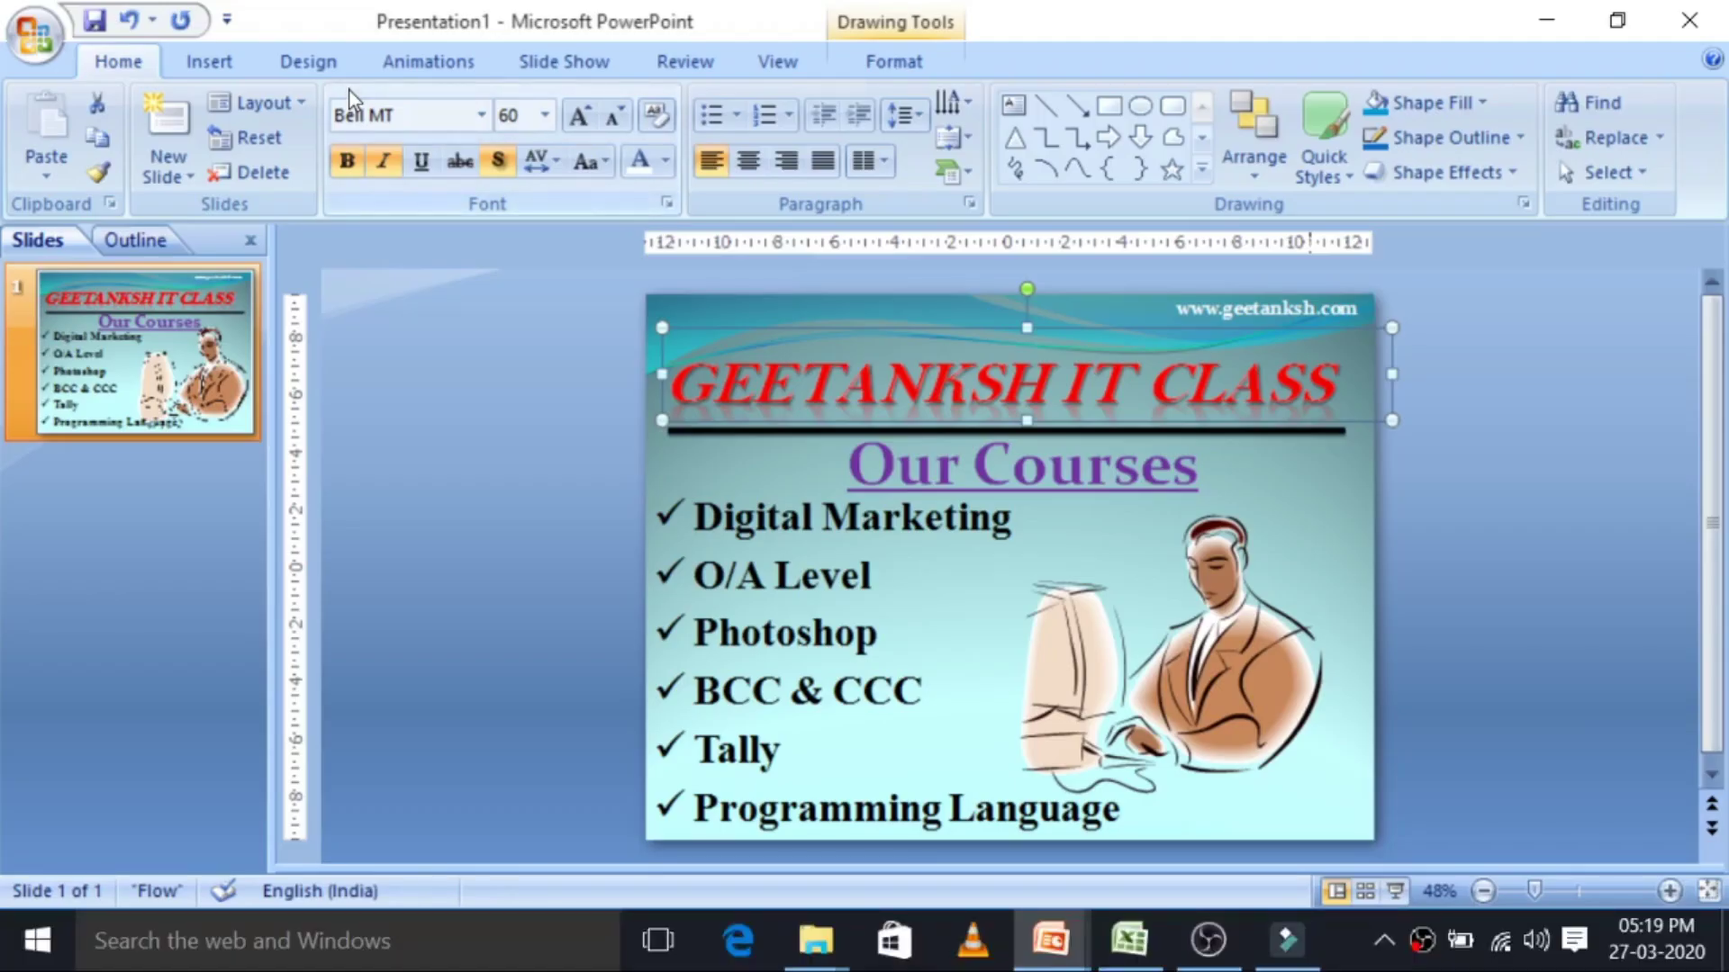